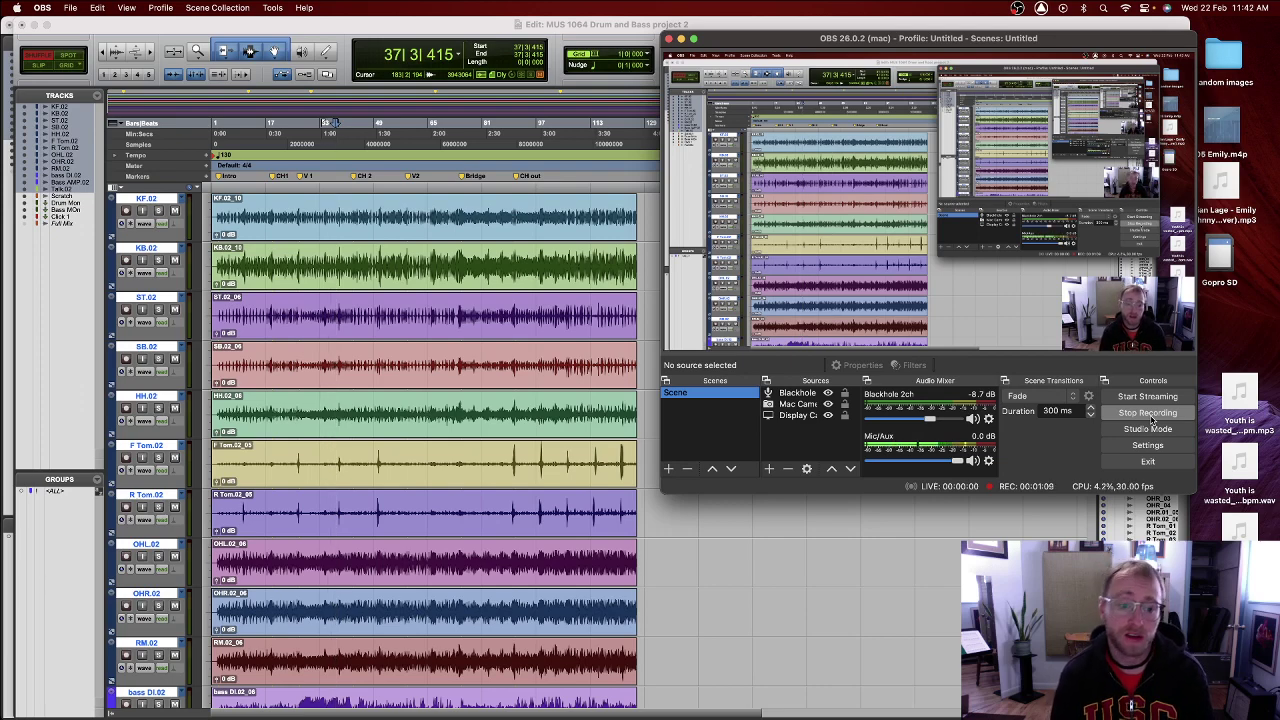
- Switch to Pro Tools, show the Mix window and collapse the expanded Drum HP and Bass HP send controls on all tracks
left_click(562, 28)
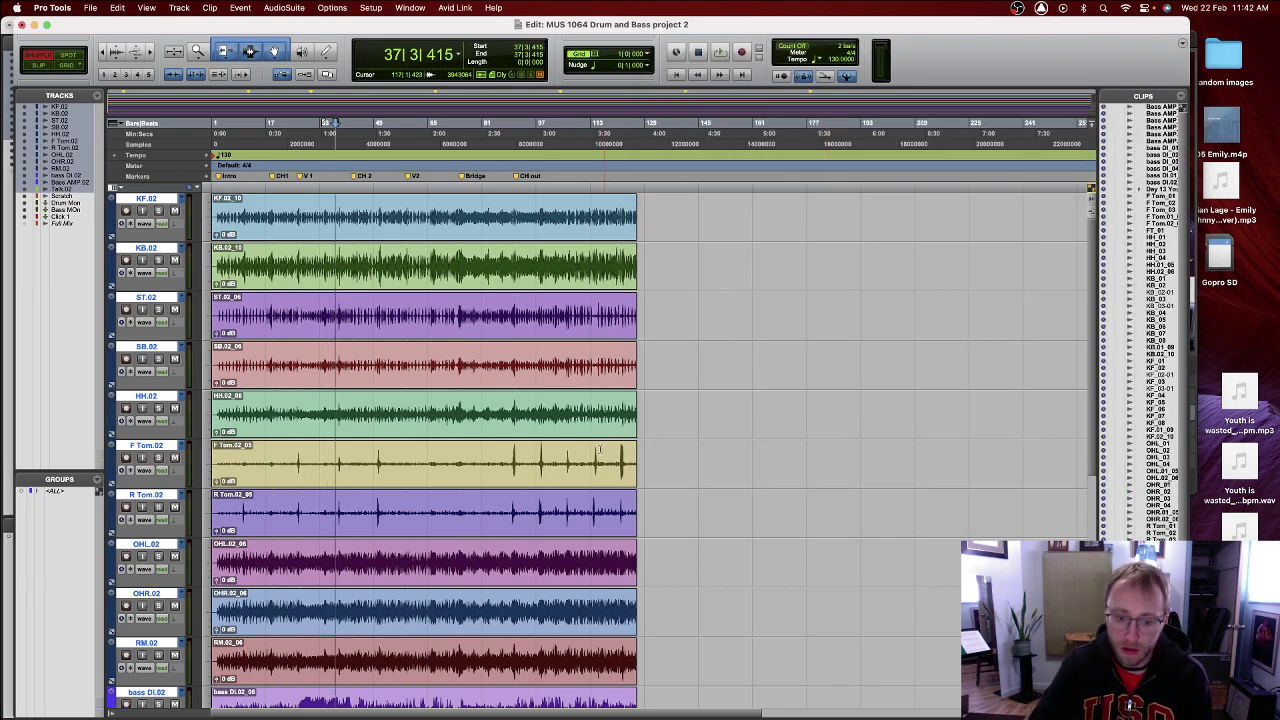
key("super+equal")
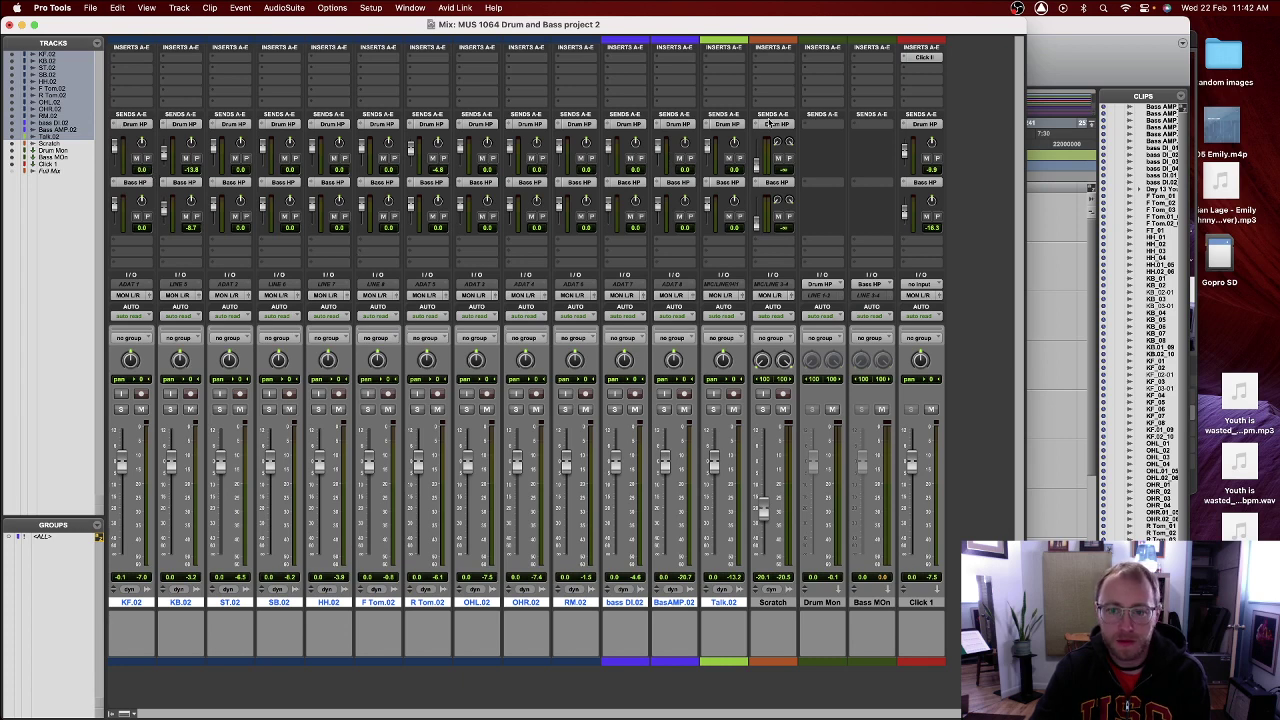
left_click(114, 124, "super")
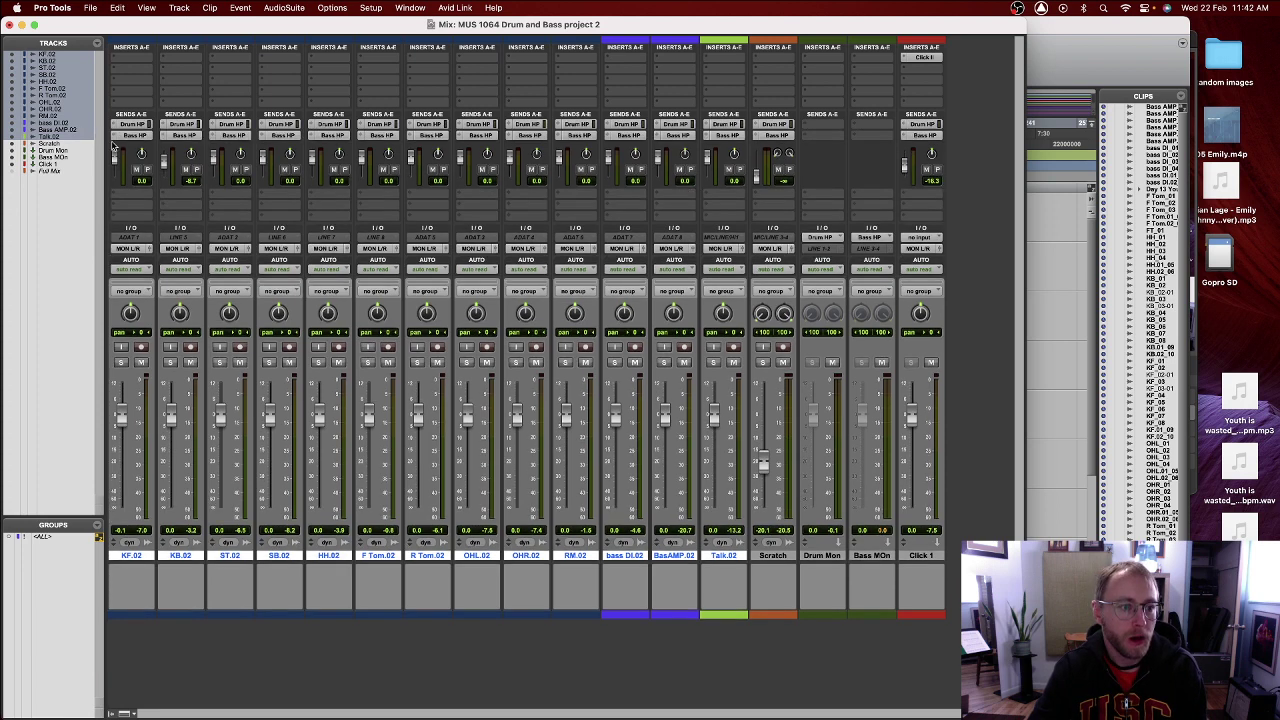
left_click(114, 136, "super")
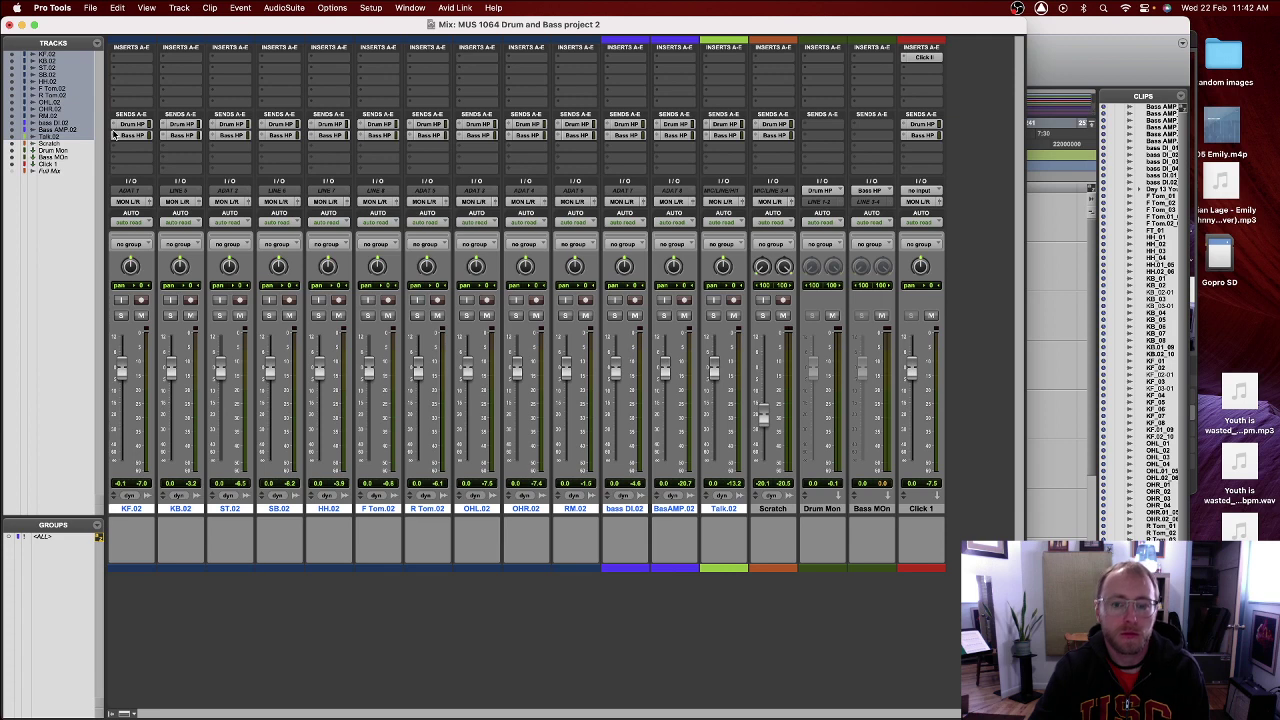
- Add Click 1 to the track selection and remove the Drum HP and Bass HP sends from all selected tracks
left_click(918, 510)
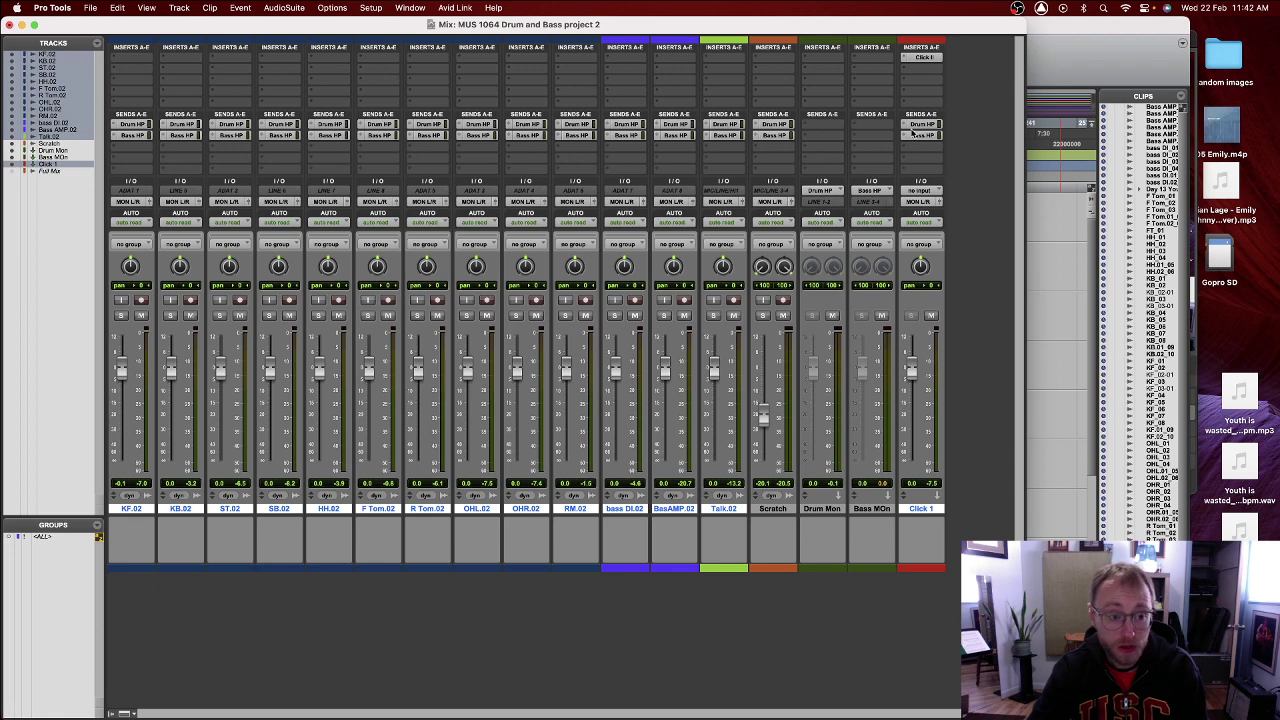
left_click(116, 125)
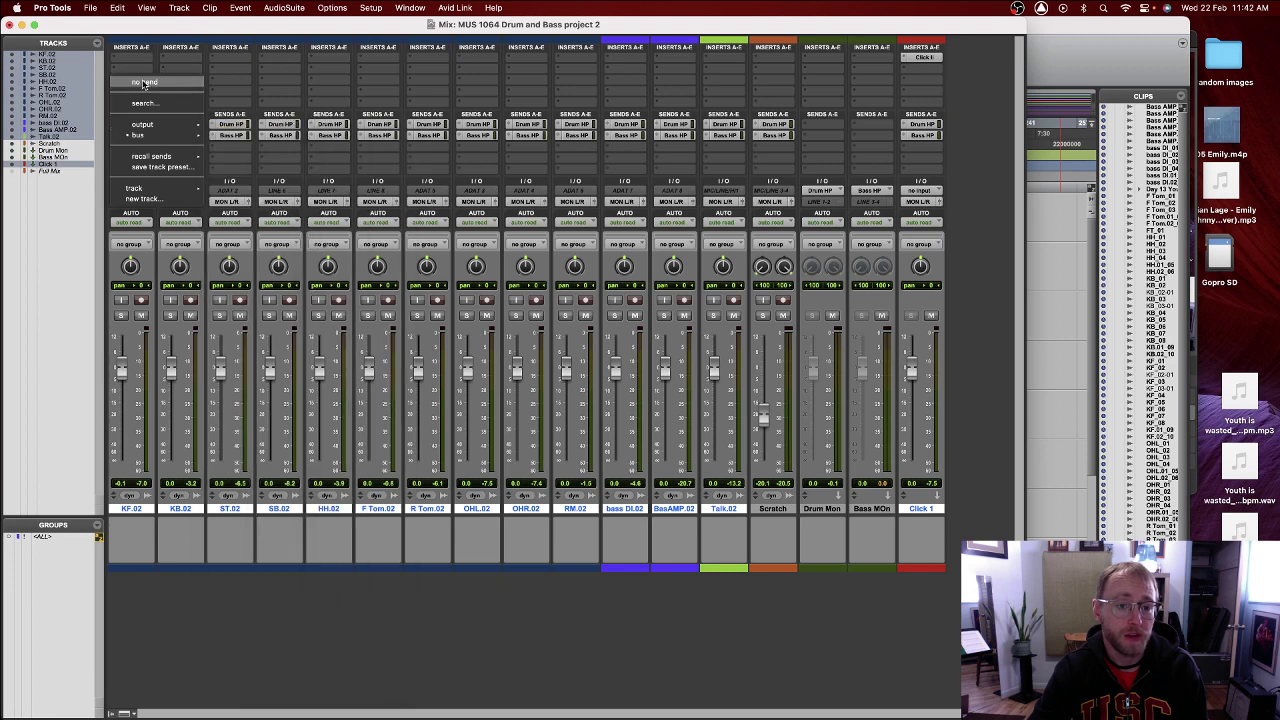
left_click(143, 83, "alt")
left_click(140, 135)
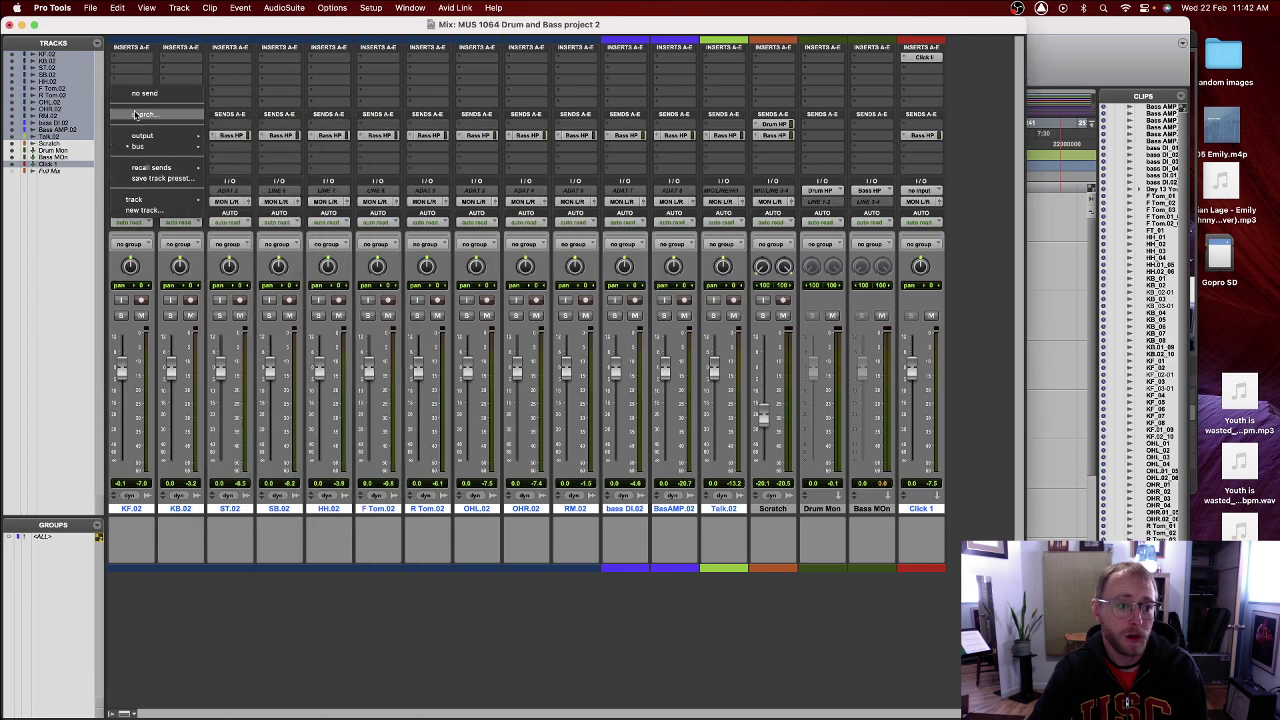
left_click(145, 94, "alt")
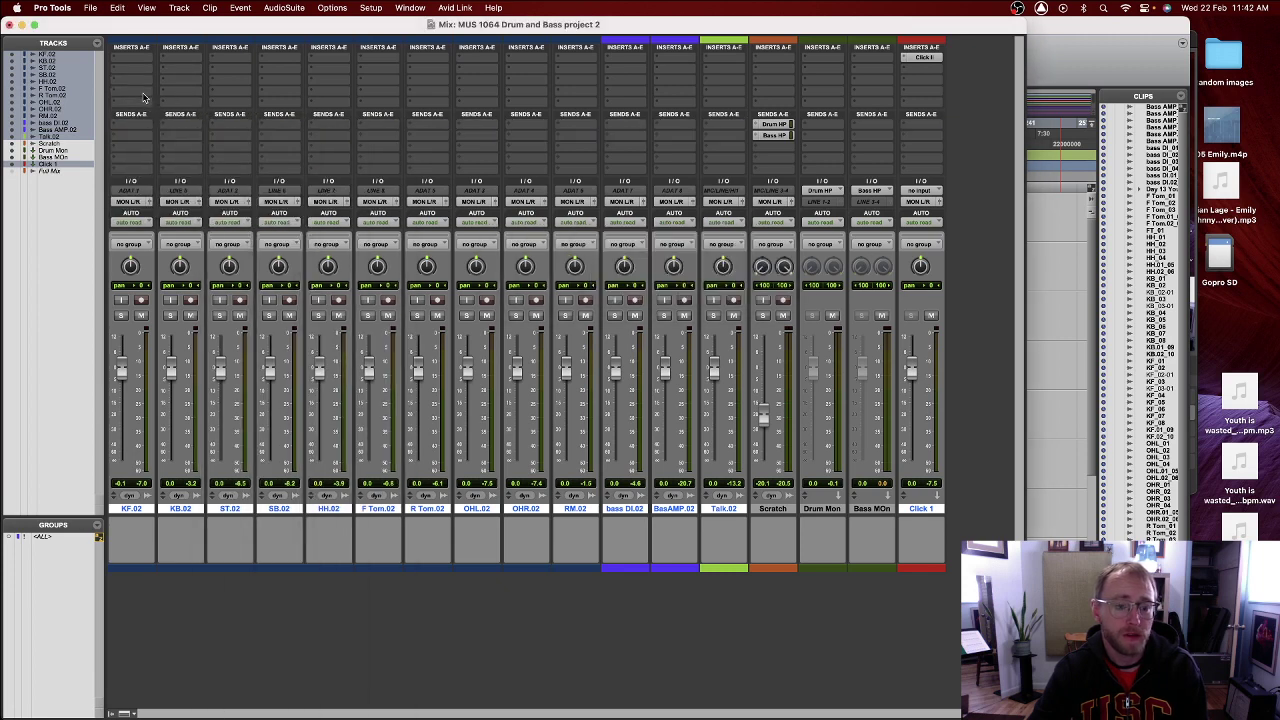
- Remove the Drum HP and Bass HP sends from the Scratch track
left_click(757, 126)
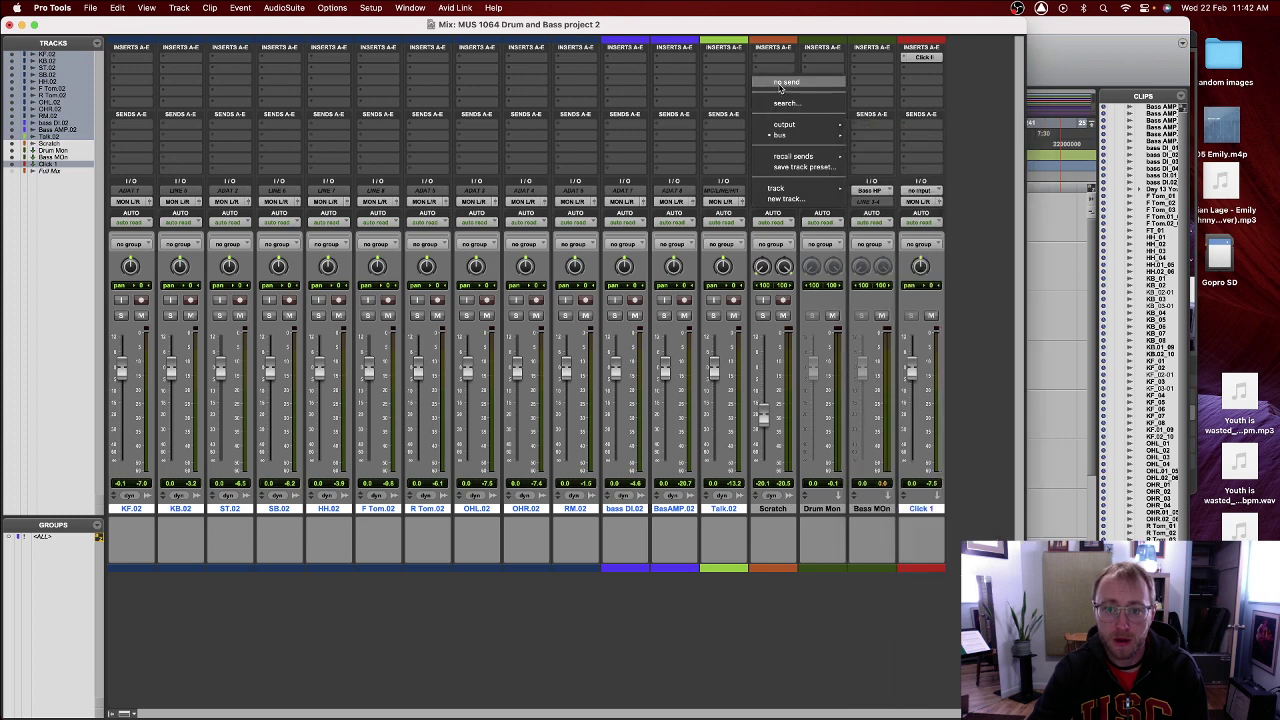
left_click(780, 86)
left_click(768, 126)
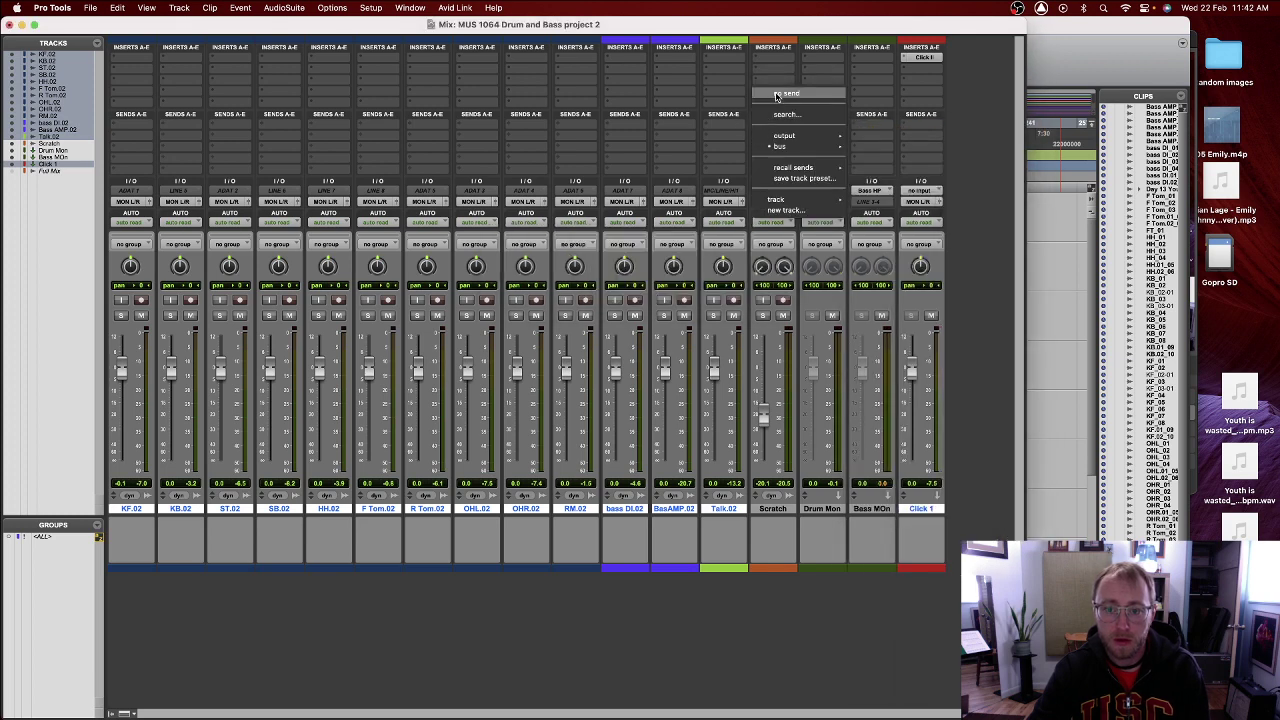
left_click(775, 95)
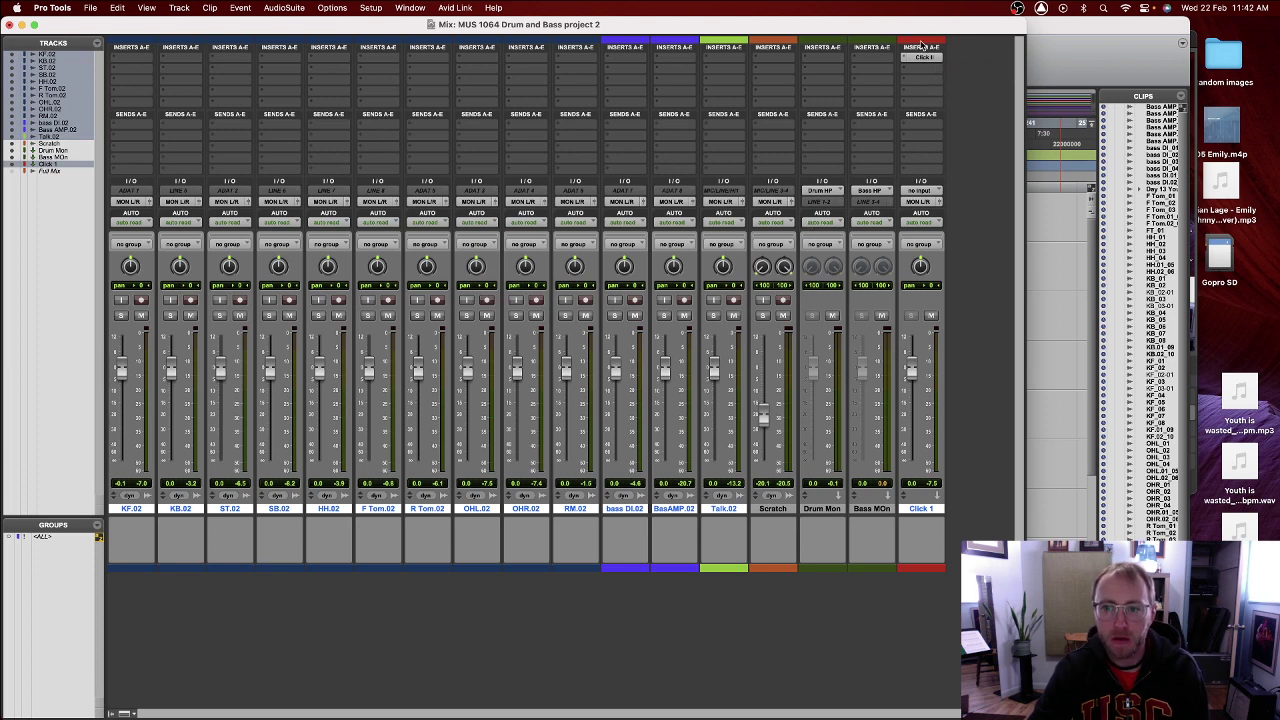
- Hide the Click 1 track and make it inactive
left_click(870, 509)
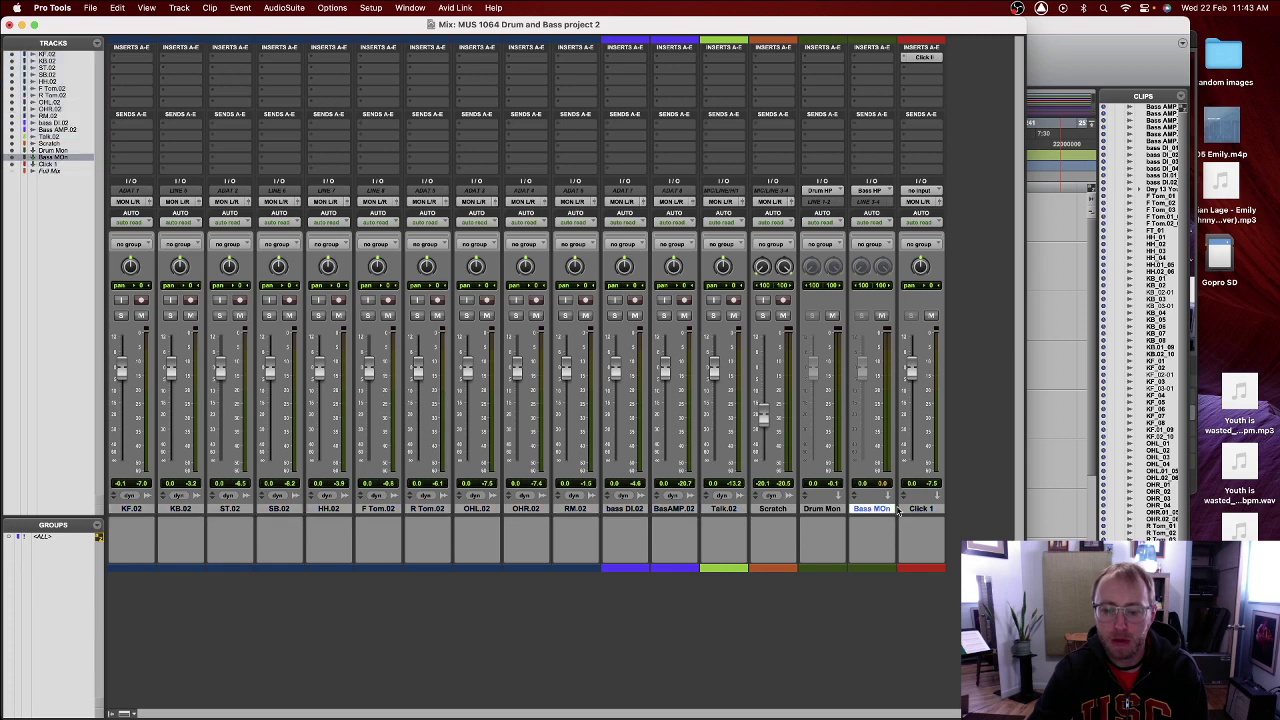
left_click(913, 509)
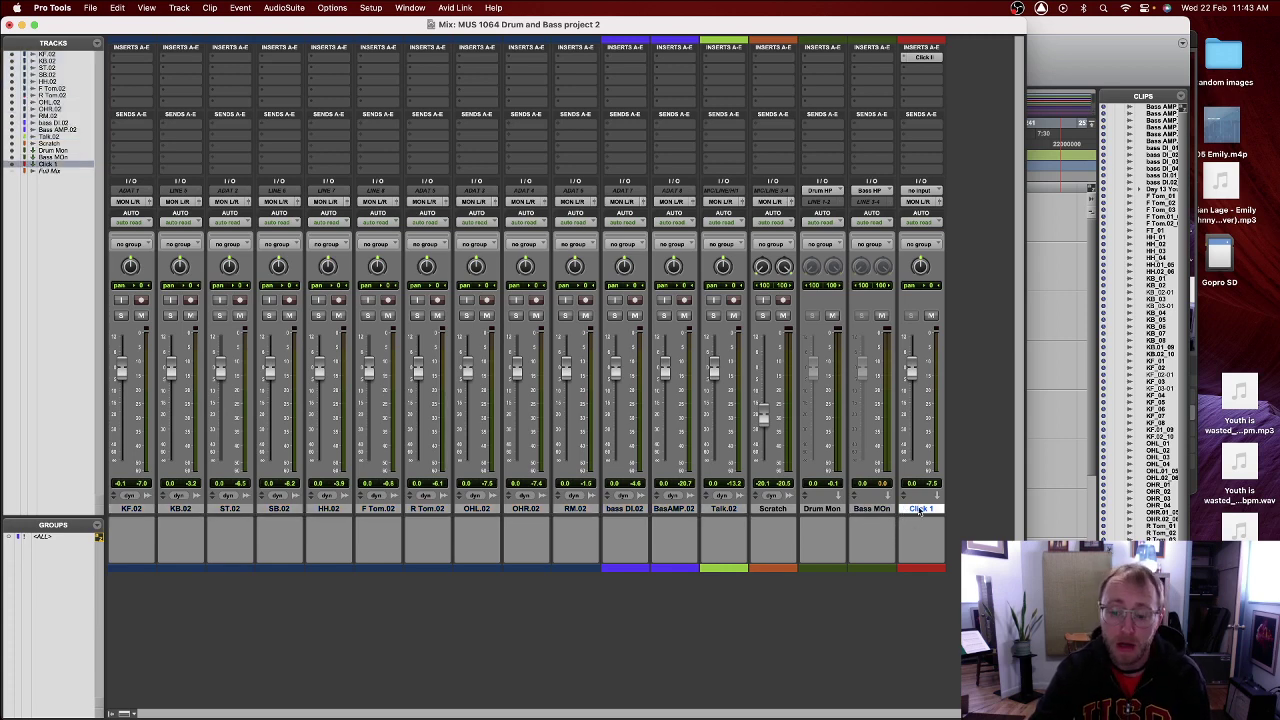
right_click(918, 509)
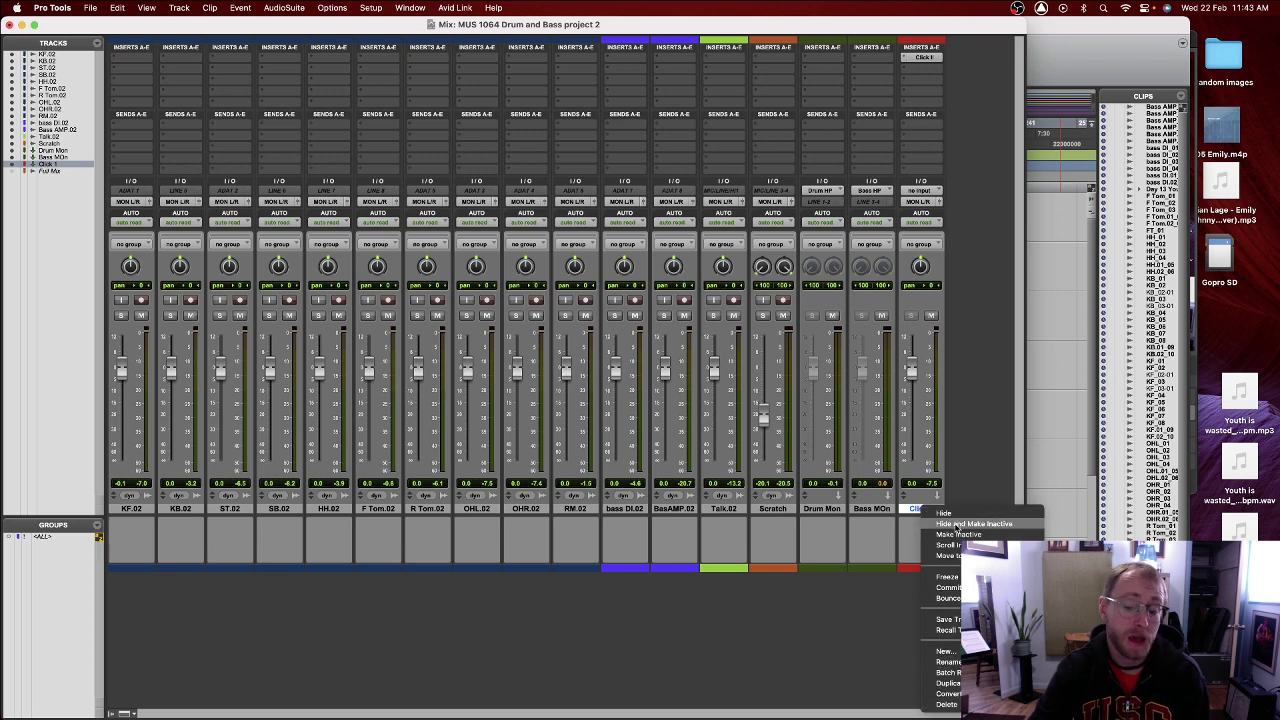
right_click(920, 511)
right_click(915, 510)
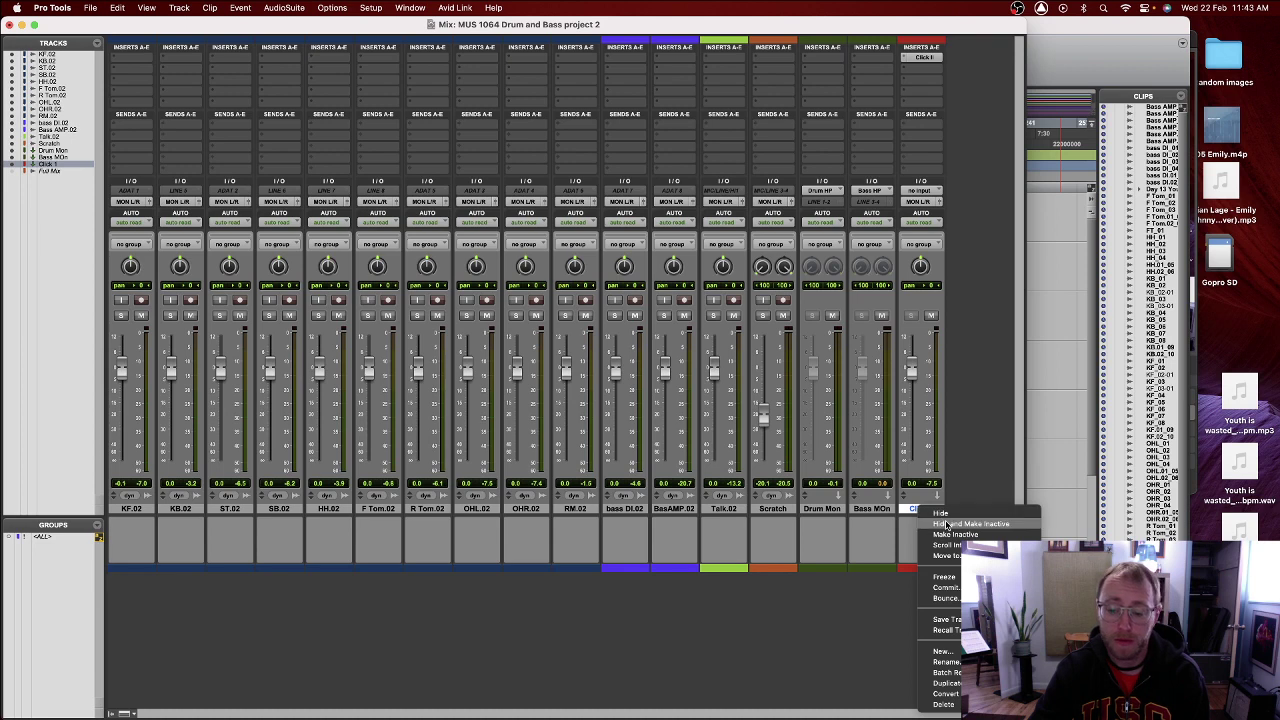
left_click(946, 524)
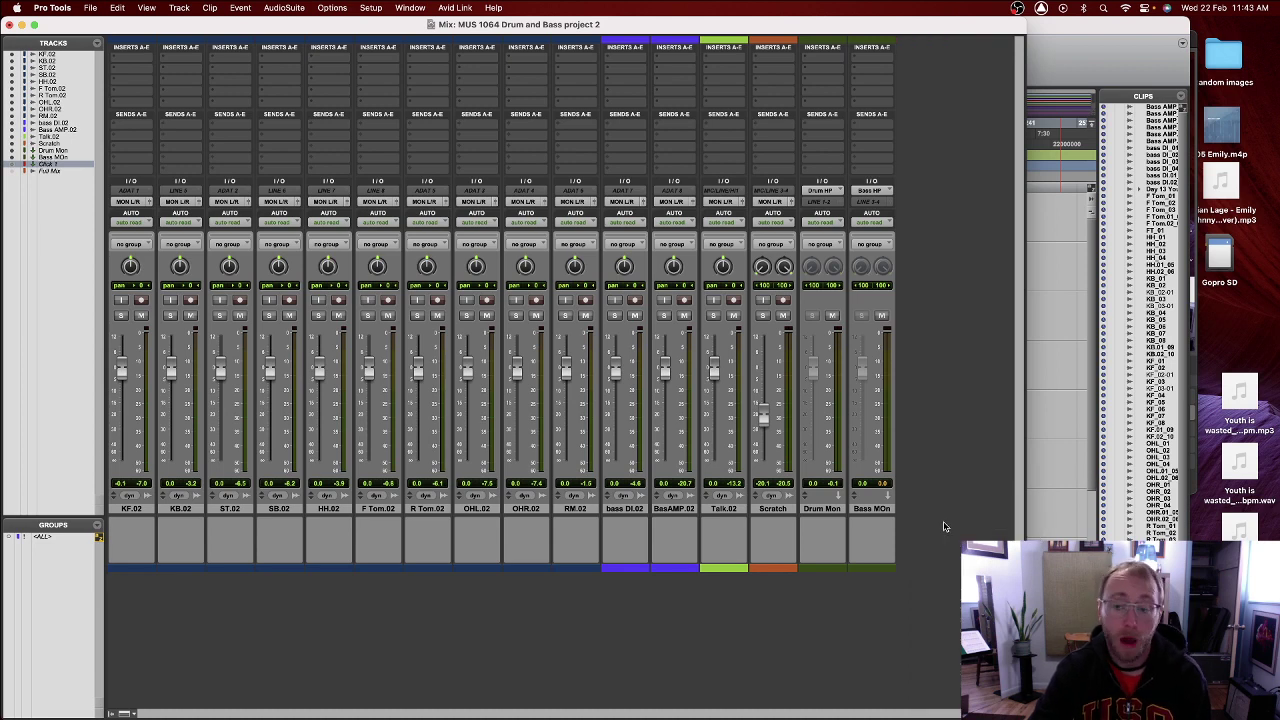
- Hide the Drum Mon and Bass MOn tracks together and make them inactive
left_click(820, 509)
left_click(873, 509, "shift")
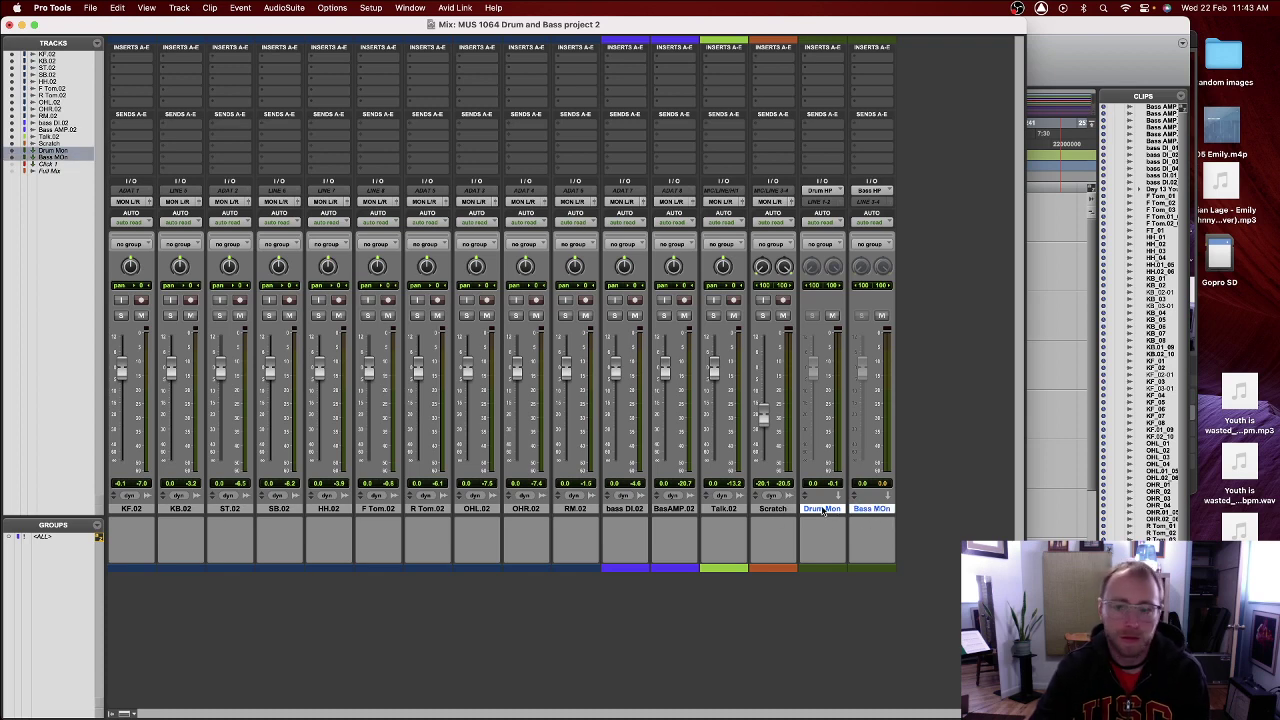
right_click(822, 510)
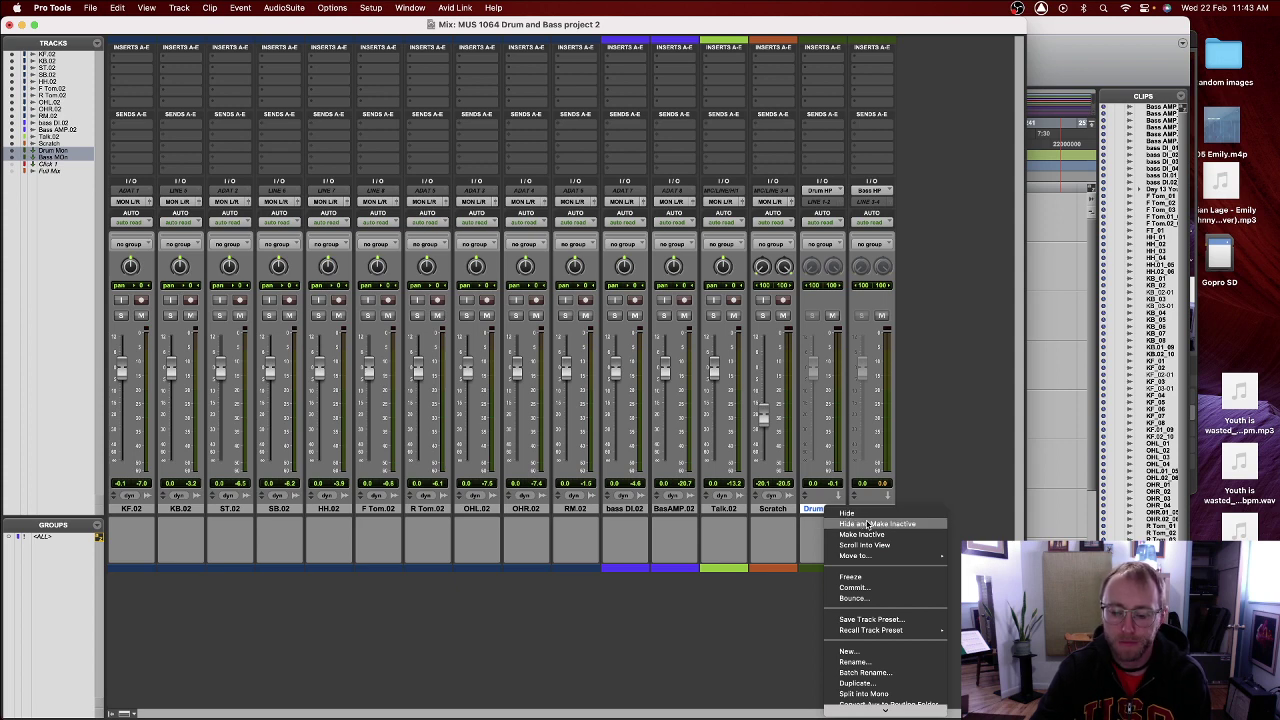
left_click(868, 524)
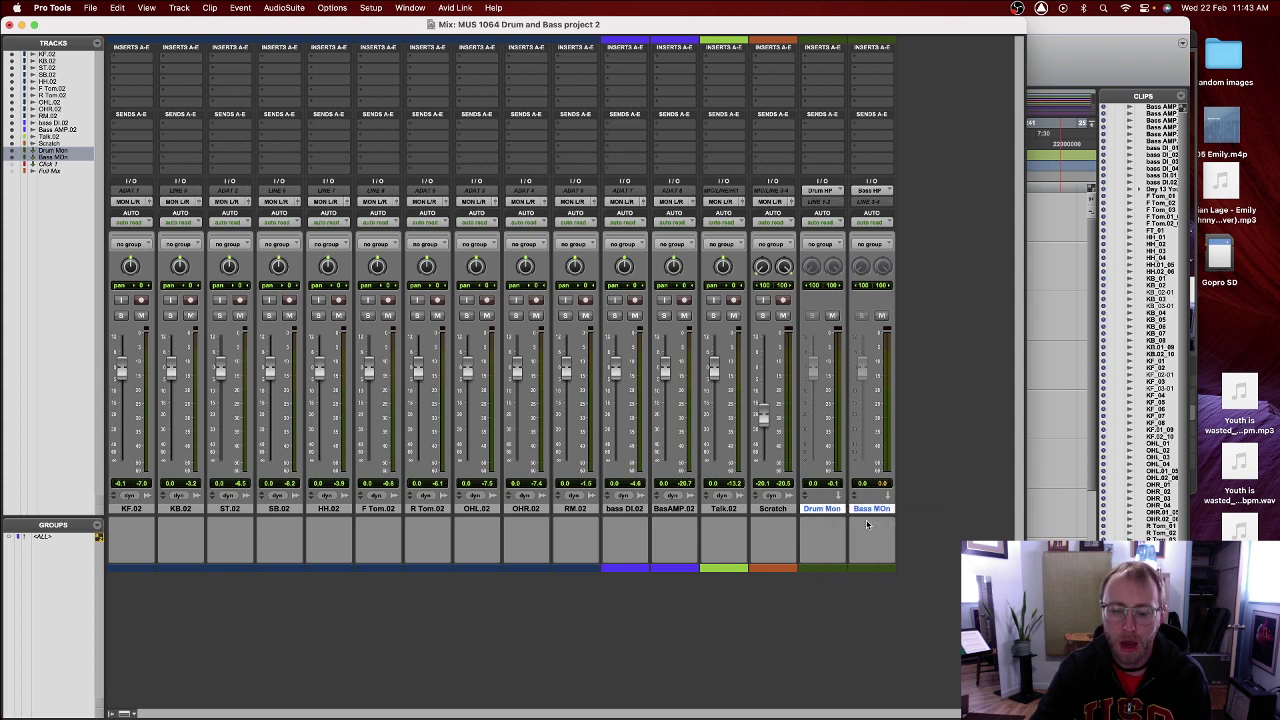
- Check the Talk.02 track's waveform in the Edit window, and hide the track and make it inactive from the Mix window
left_click(726, 511)
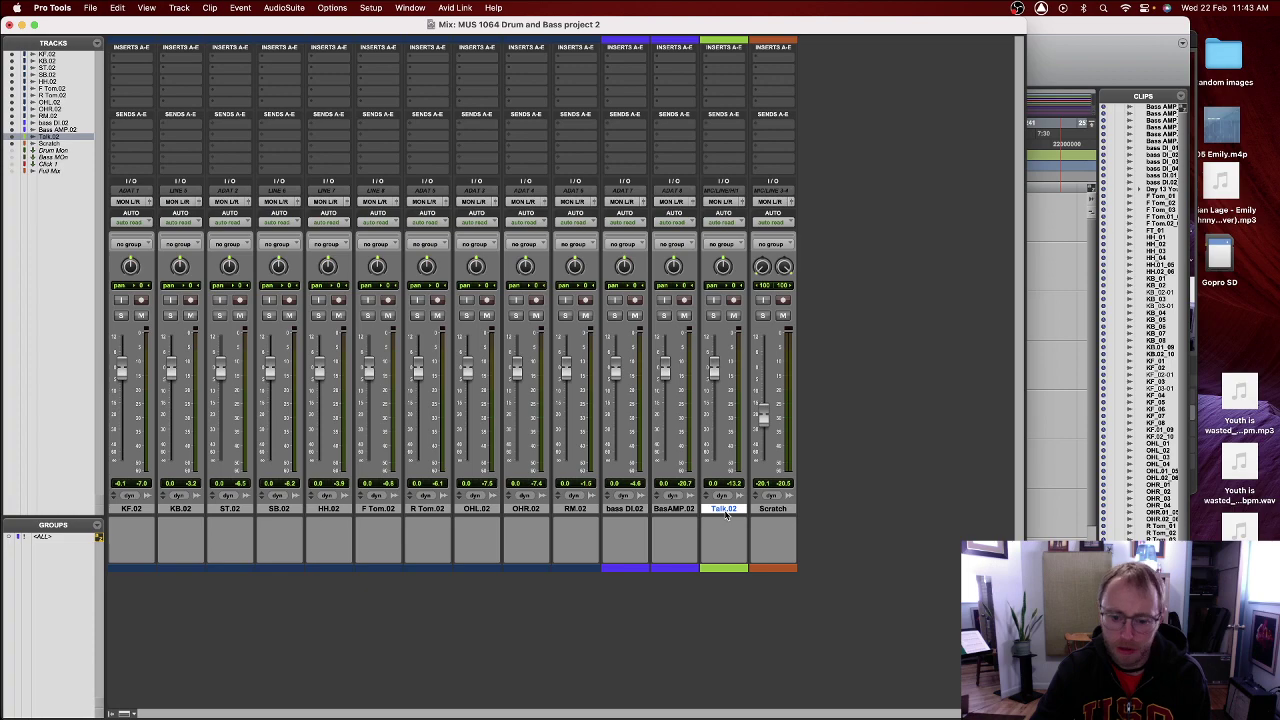
key("super+equal")
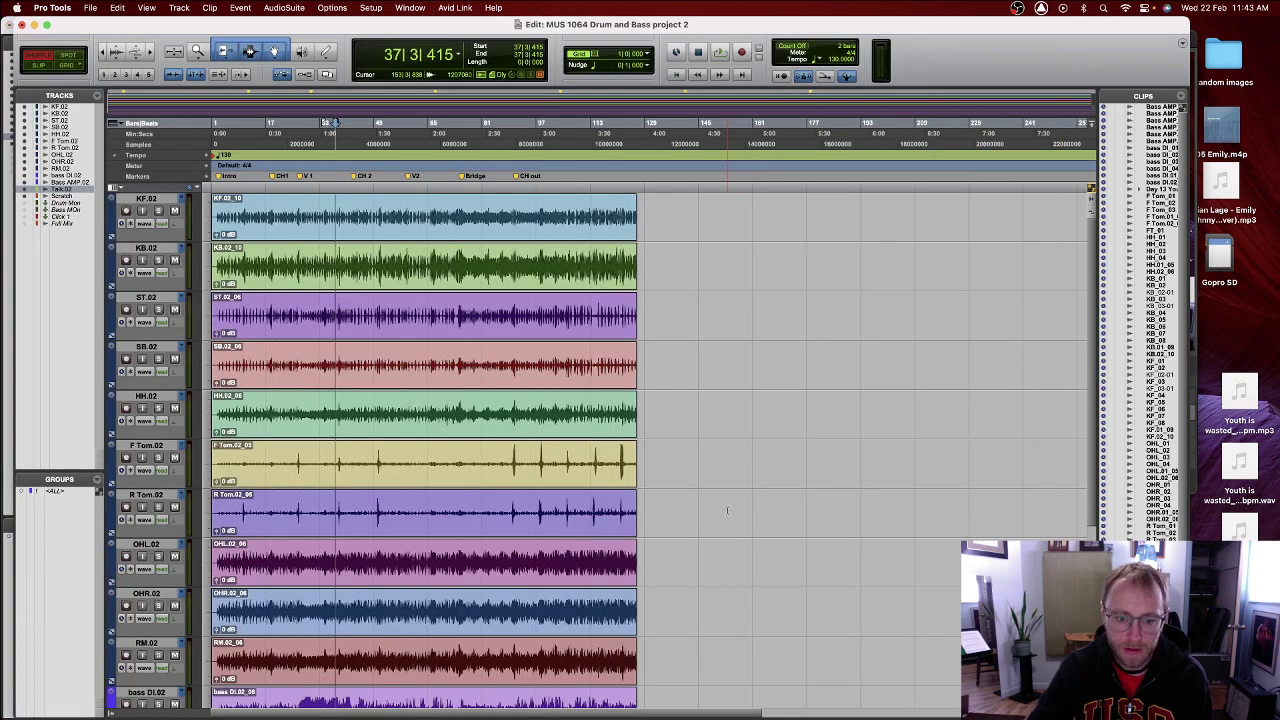
scroll(622, 520, "down", 5)
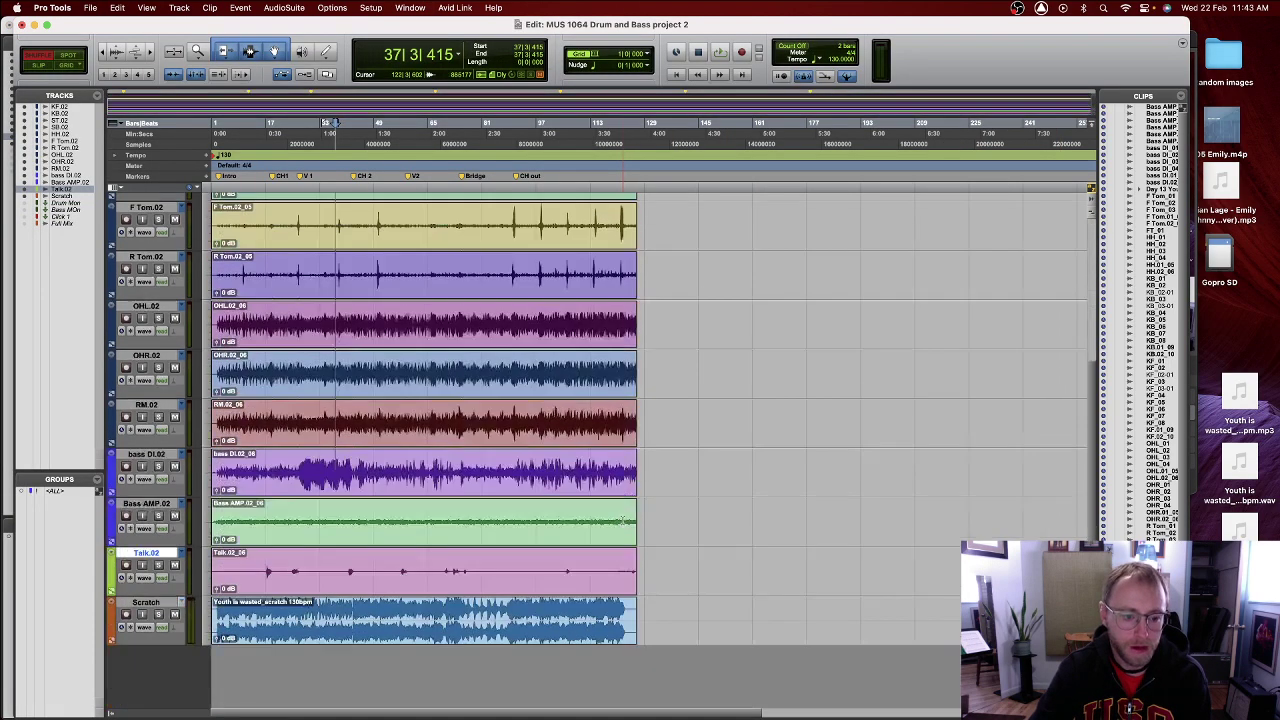
left_click(267, 571)
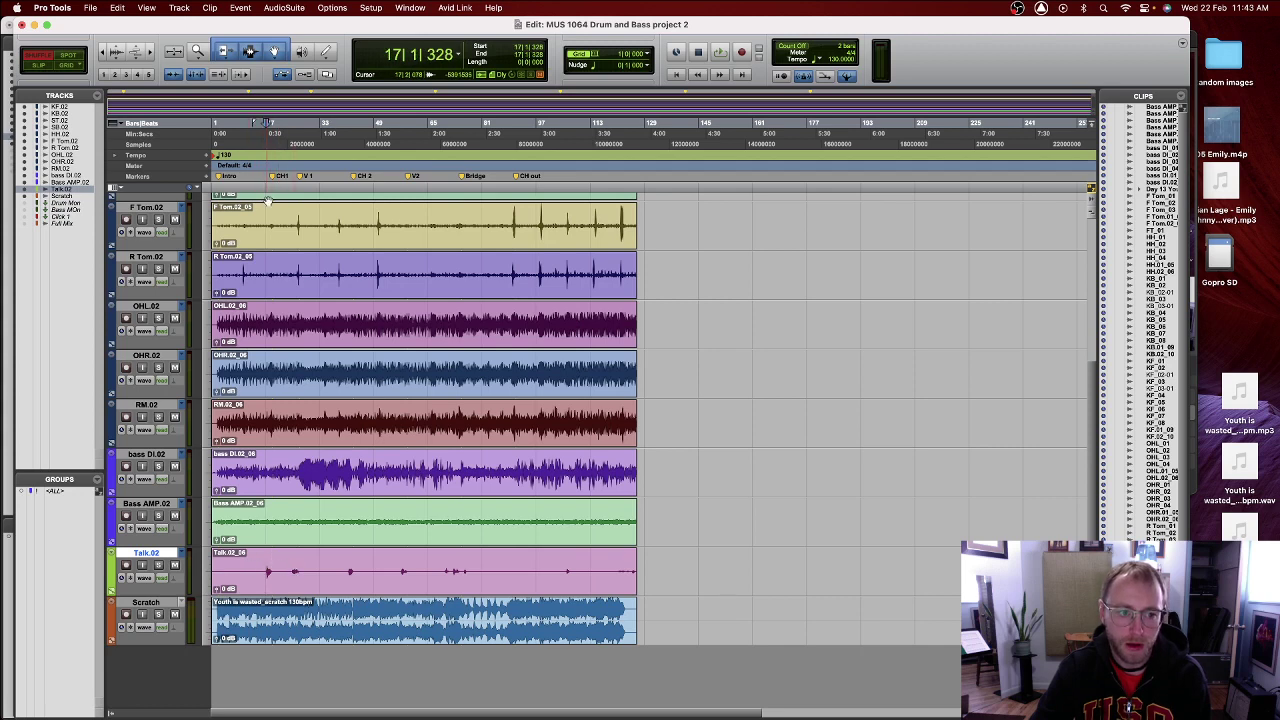
key("super+equal")
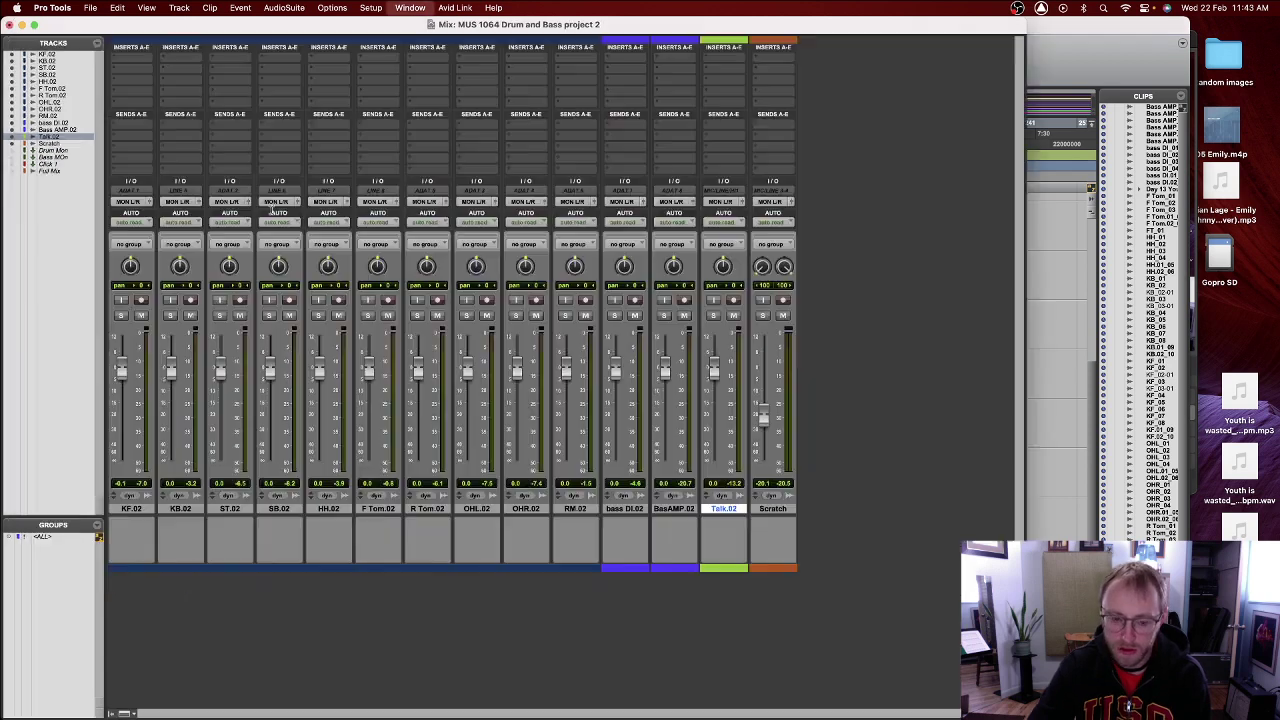
right_click(722, 508)
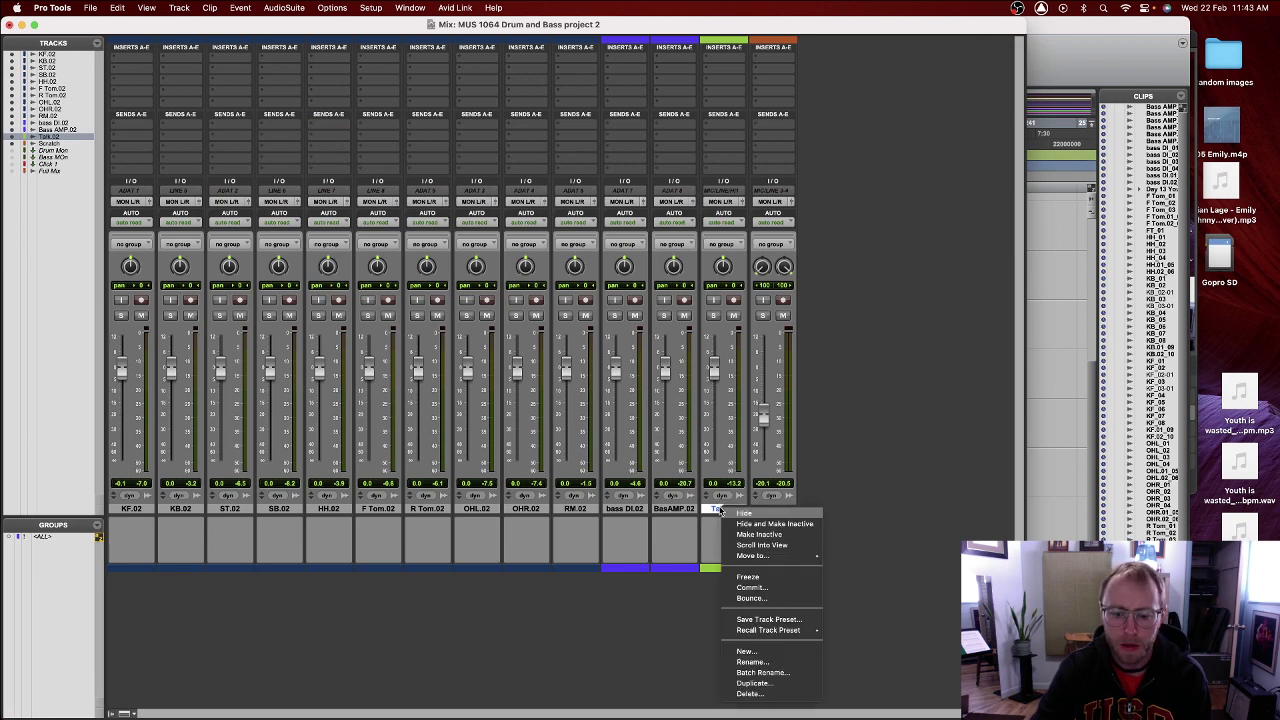
left_click(755, 524)
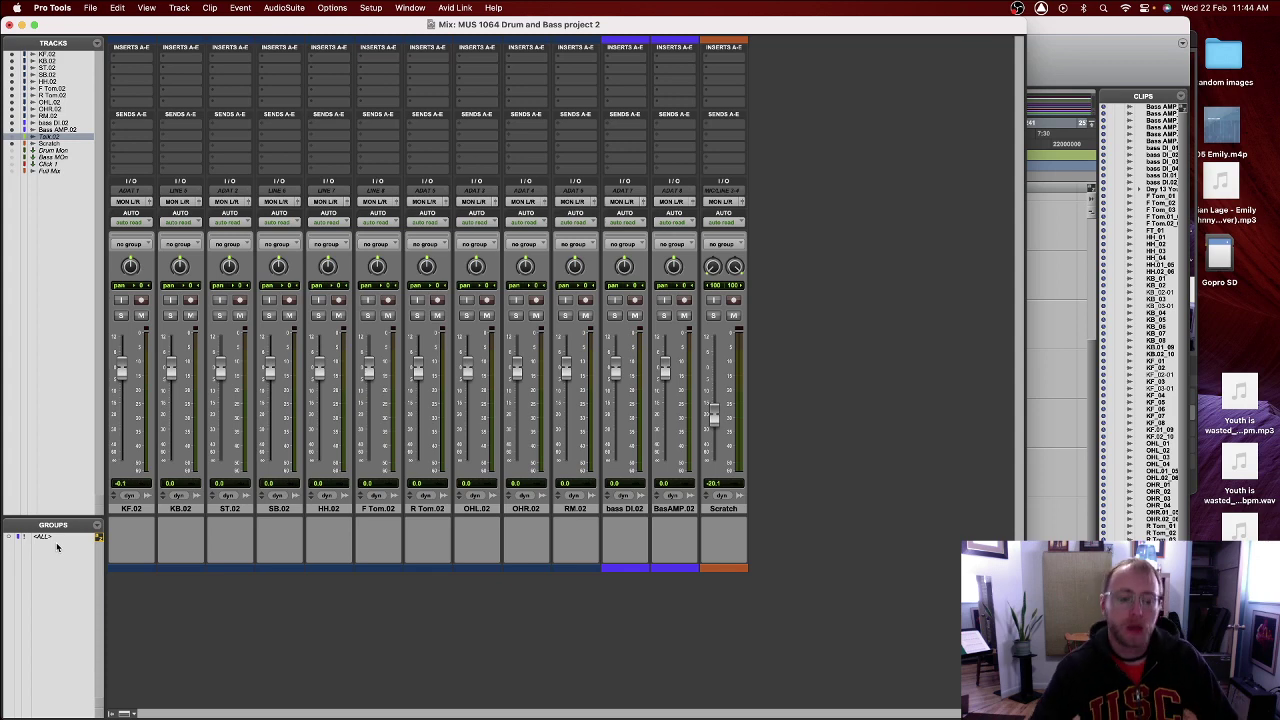
- Select the drum tracks KF.02 through RM.02 and highlight about bars 43 to 60 across them in the Edit window
left_click(131, 509)
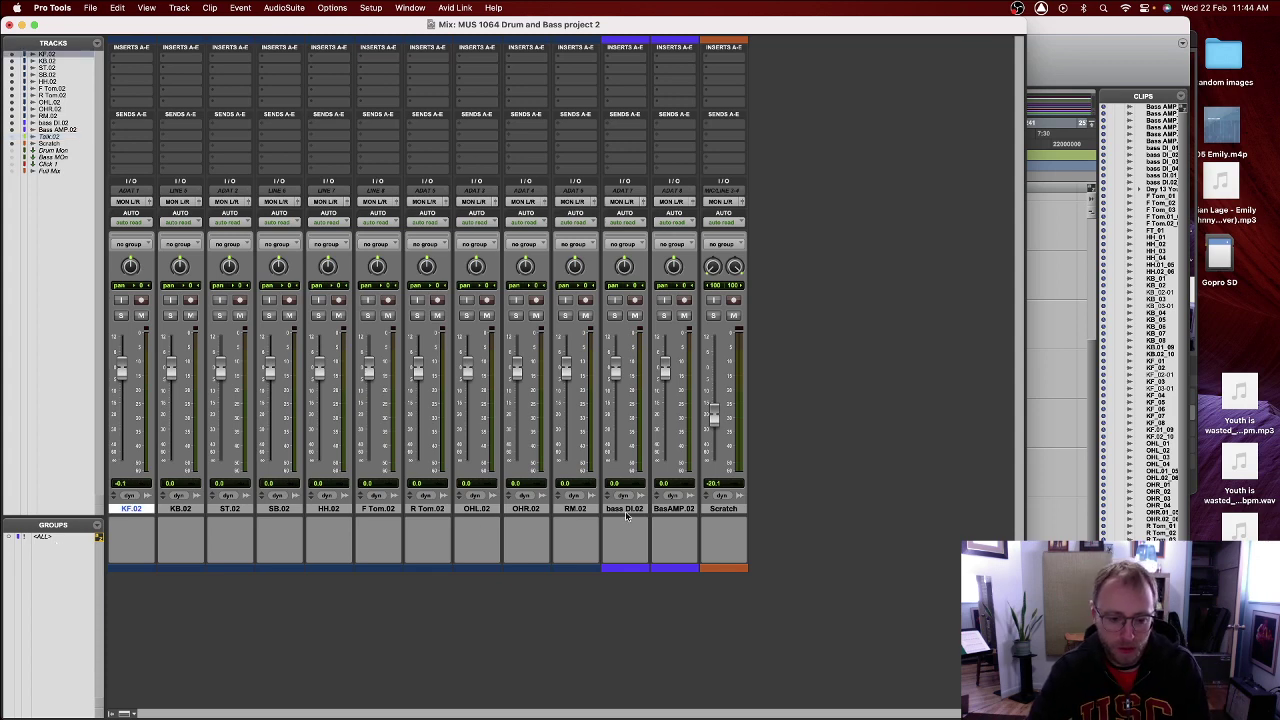
left_click(585, 511, "shift")
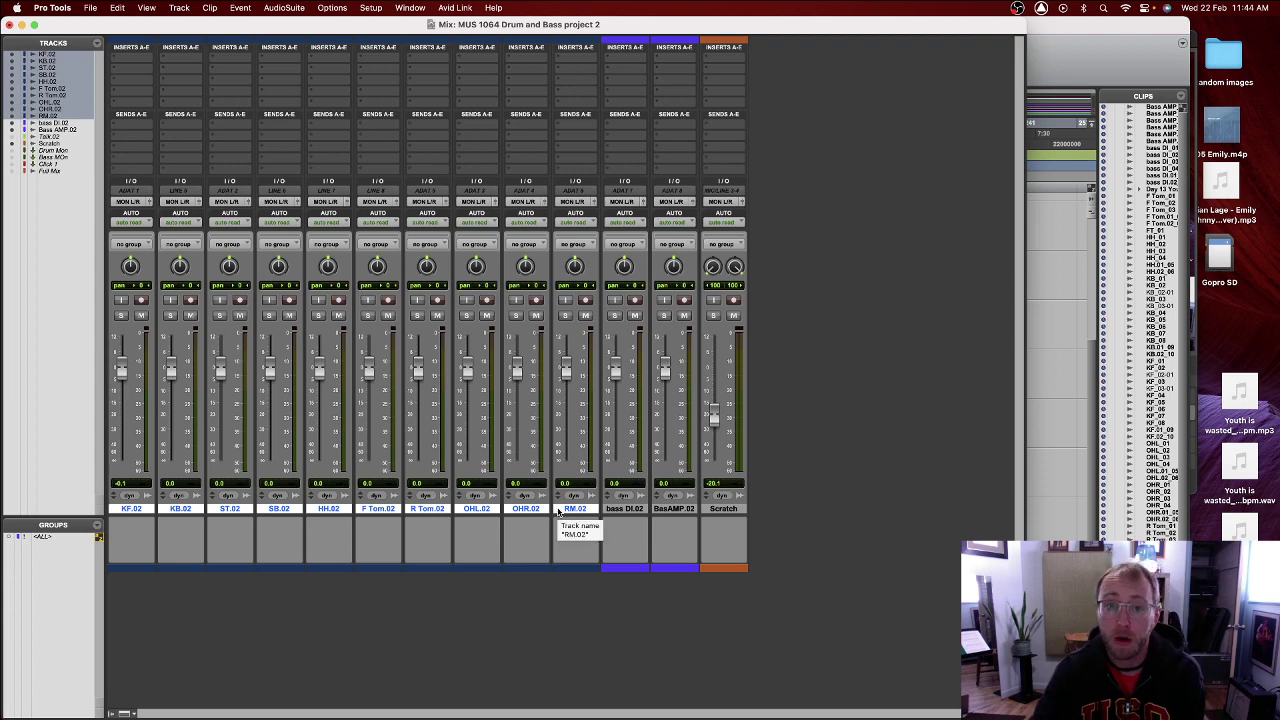
key("super+equal")
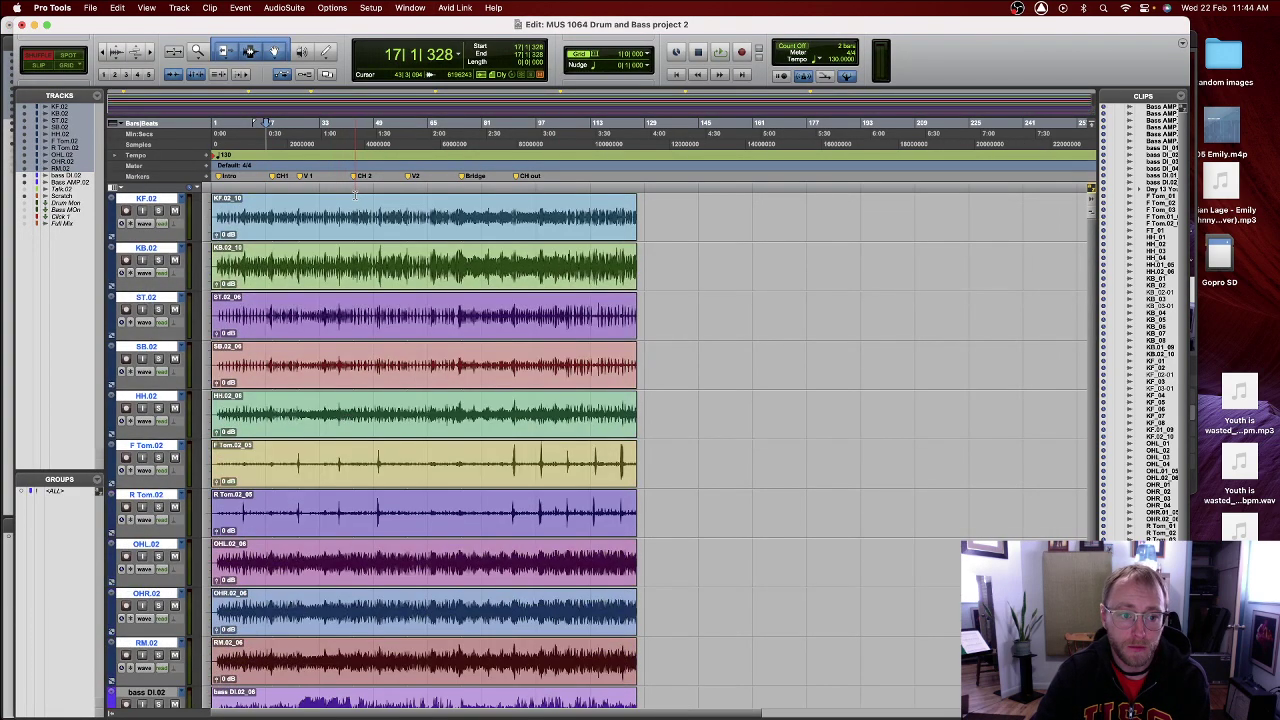
mouse_move(355, 196)
left_mouse_down()
mouse_move(410, 490)
mouse_move(410, 690)
left_mouse_up()
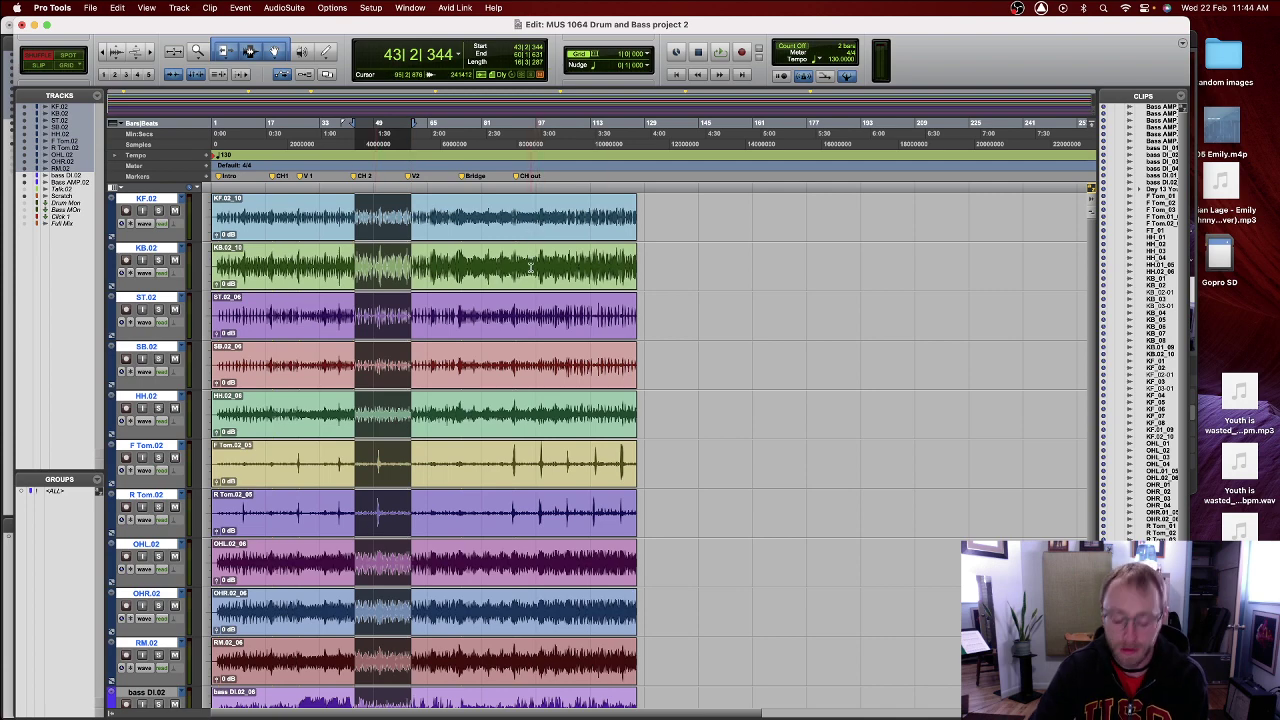
key("super+equal")
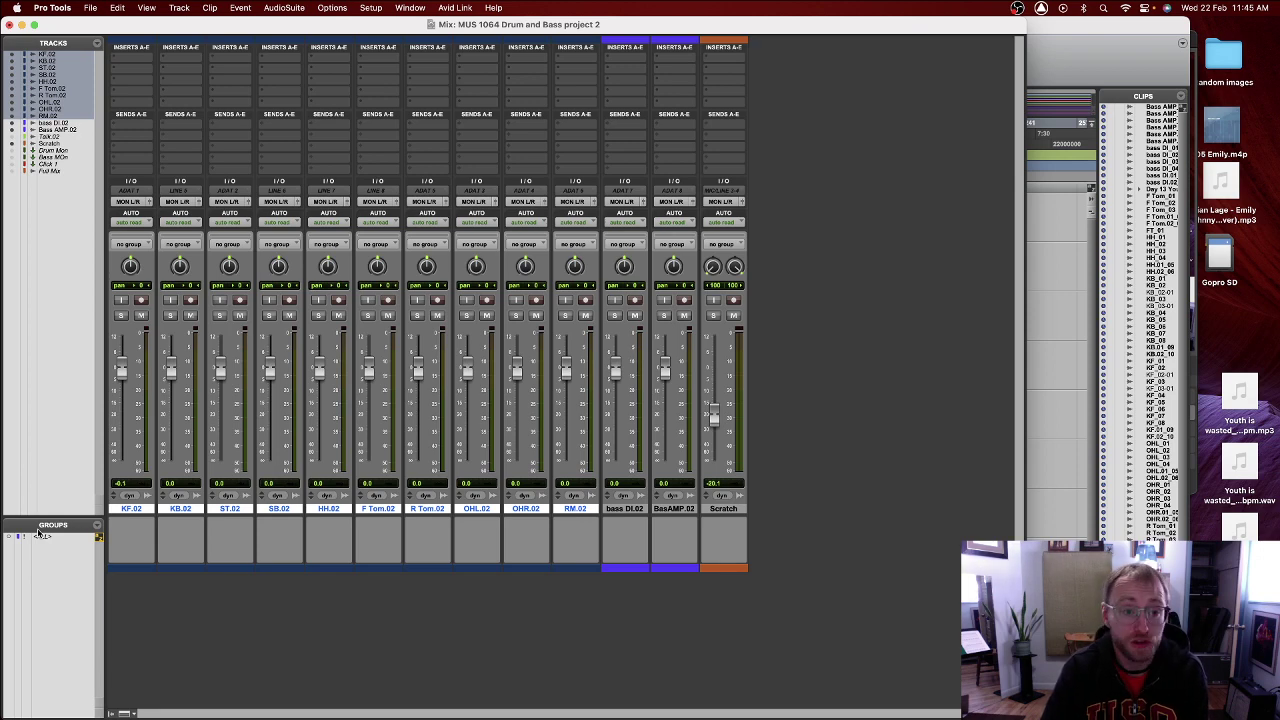
- Create a Mix/Edit group named Drums with ID a from the selected drum tracks
key("super+g")
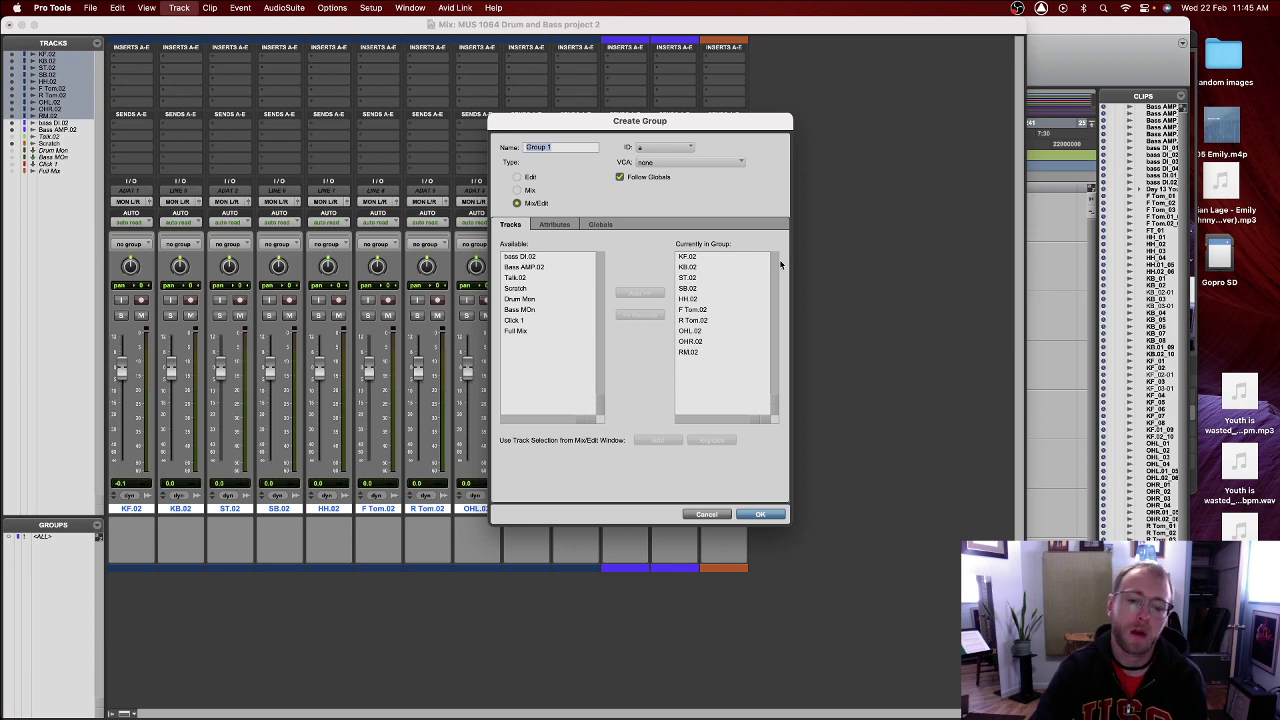
left_click(755, 514)
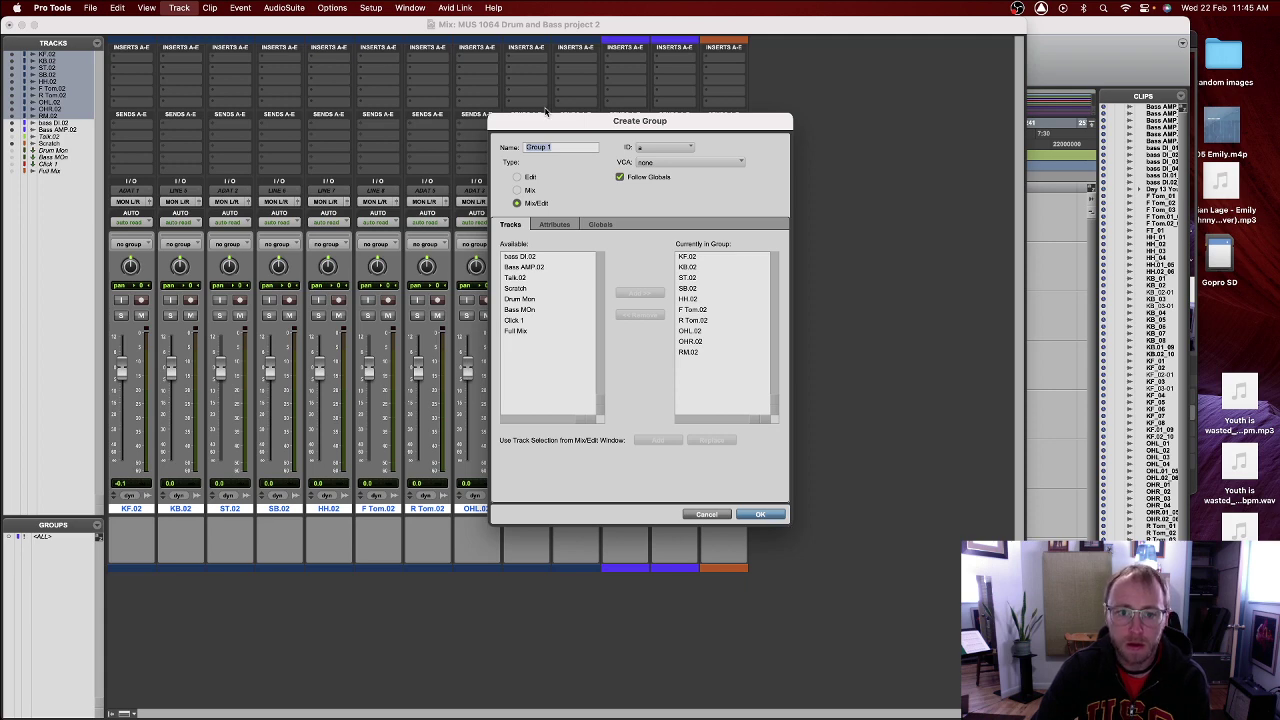
type("Drums")
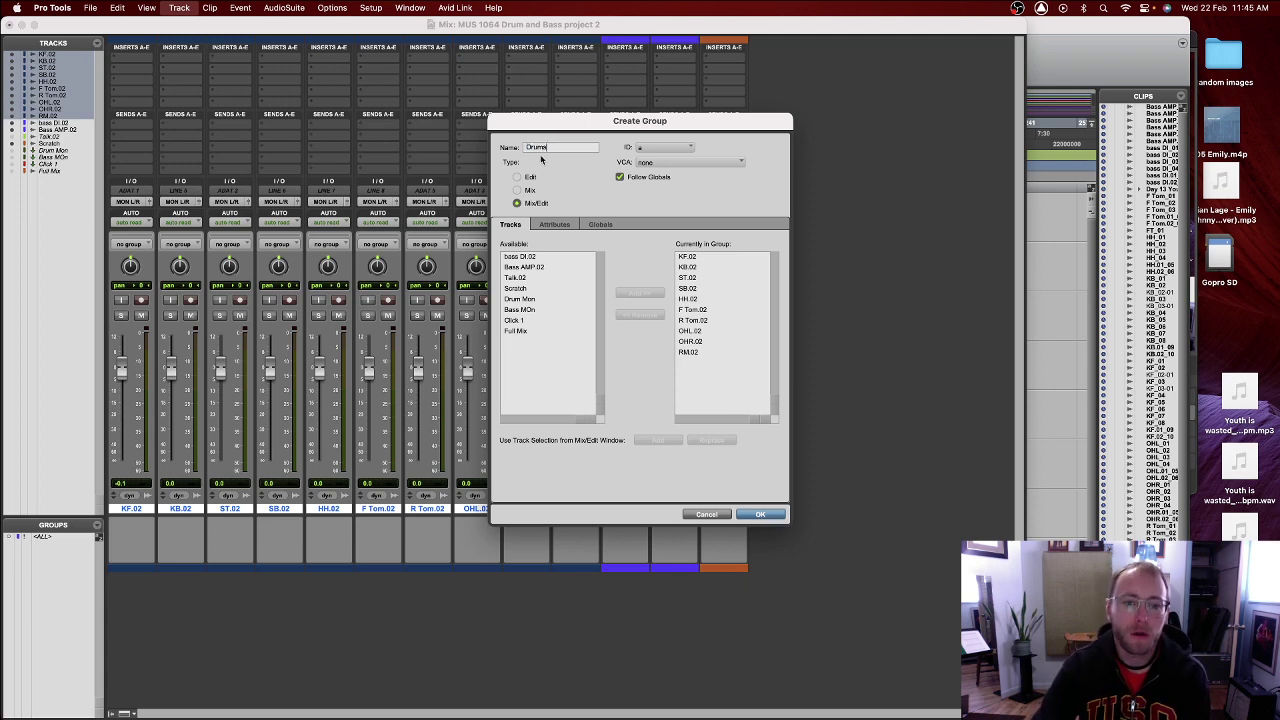
left_click(761, 515)
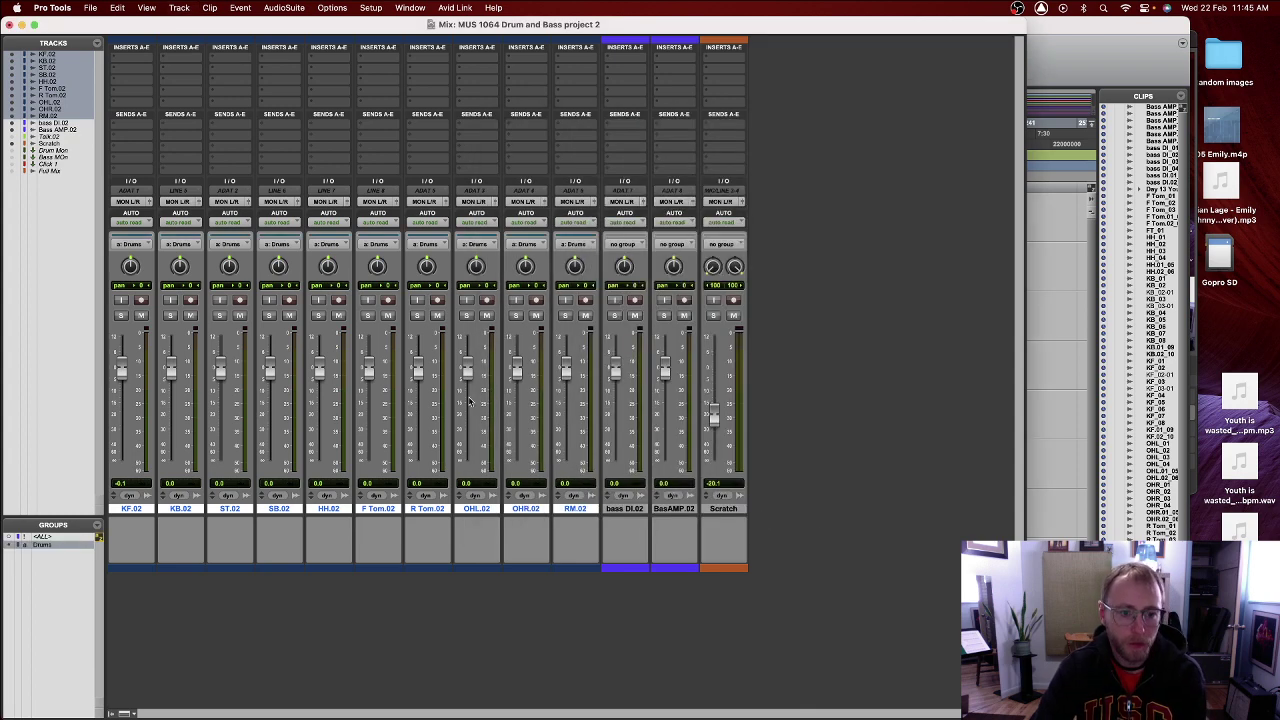
- Switch the Drums group off and back on, and lower the linked drum faders by about 0.4 dB using the F Tom.02 fader
left_click(55, 545)
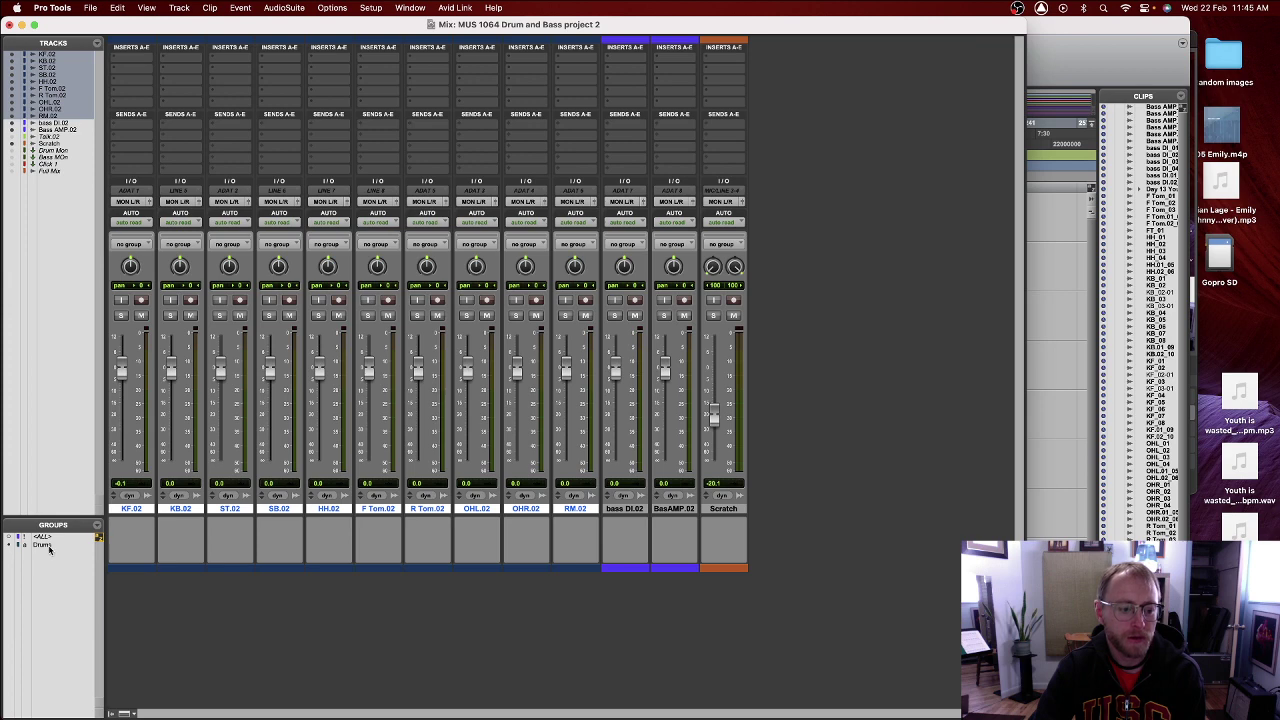
left_click(48, 547)
left_click(48, 547)
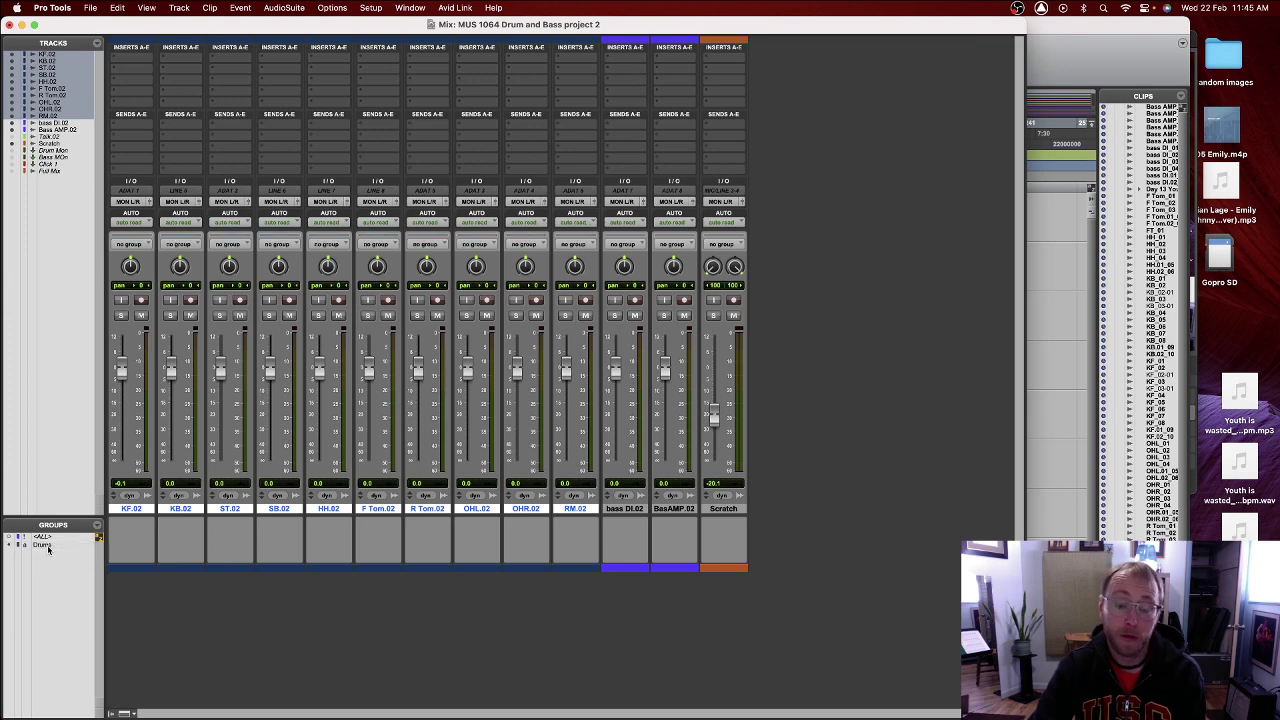
left_click(48, 547)
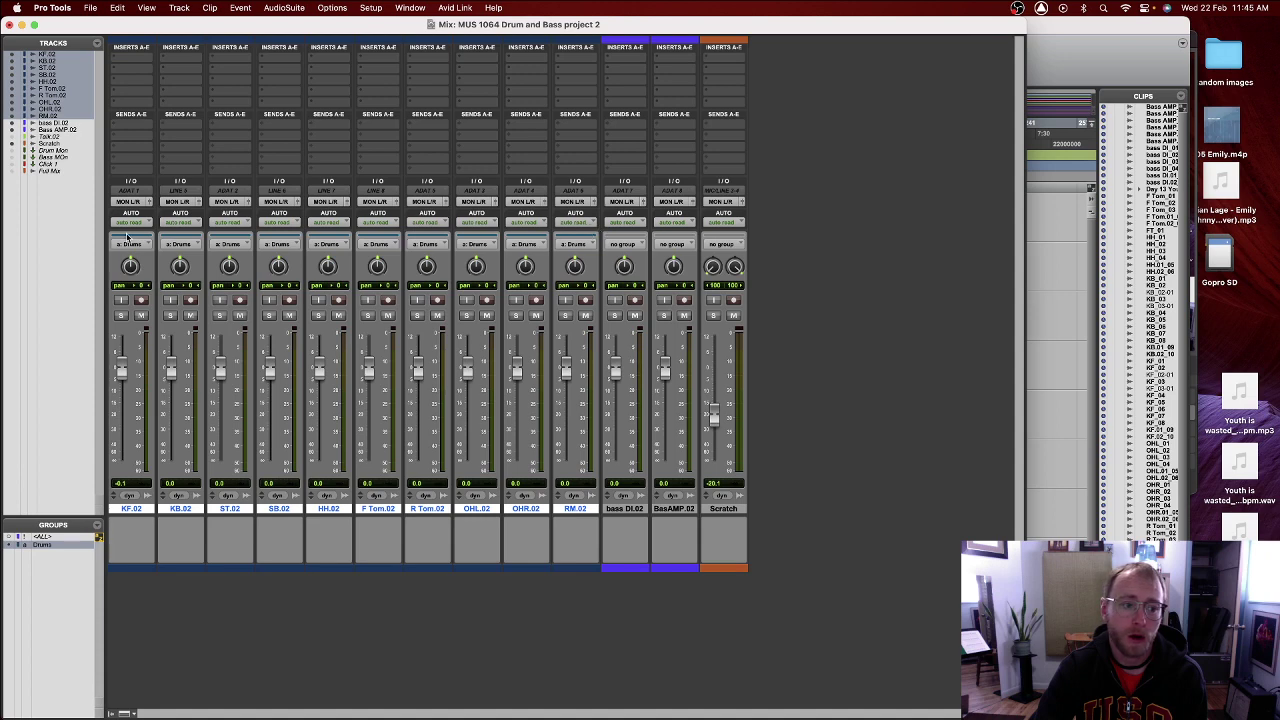
left_click(60, 549)
left_click(53, 549)
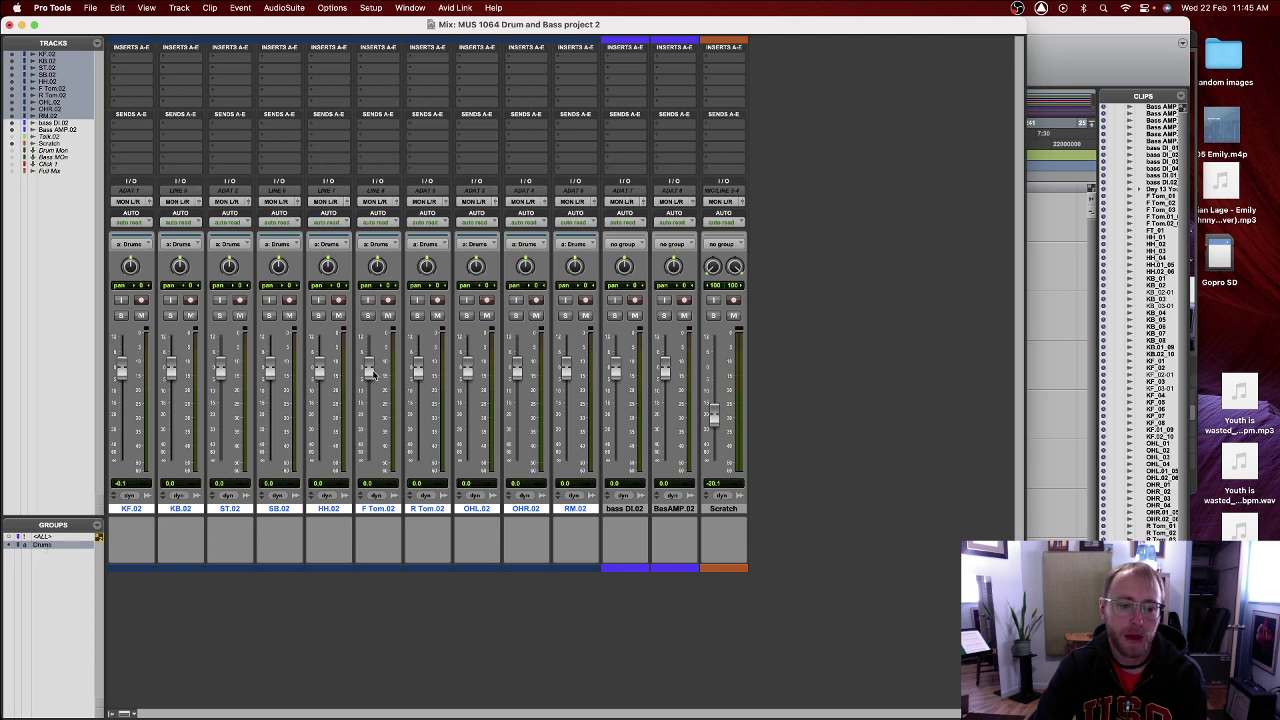
left_click_drag(373, 372, 372, 371)
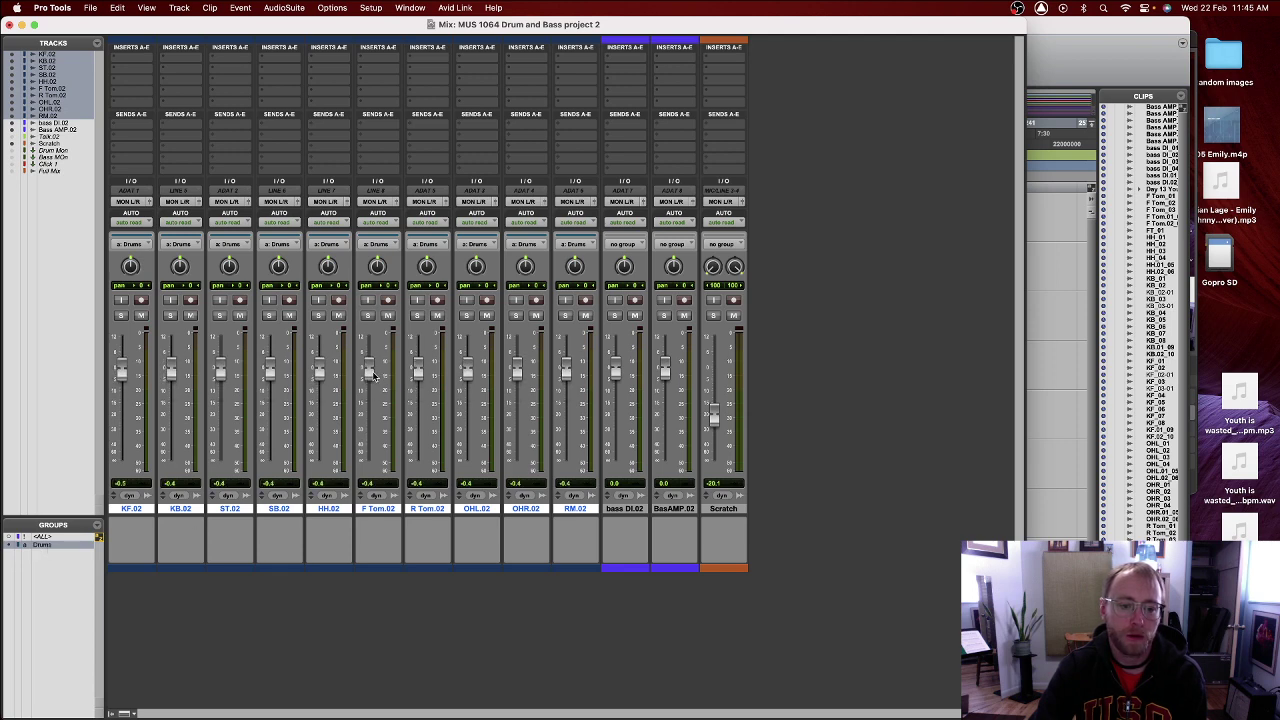
- In the Edit window, highlight about bars 76 to 90 across the grouped drum tracks, and replace that selection with about bars 59 to 74
key("super+equal")
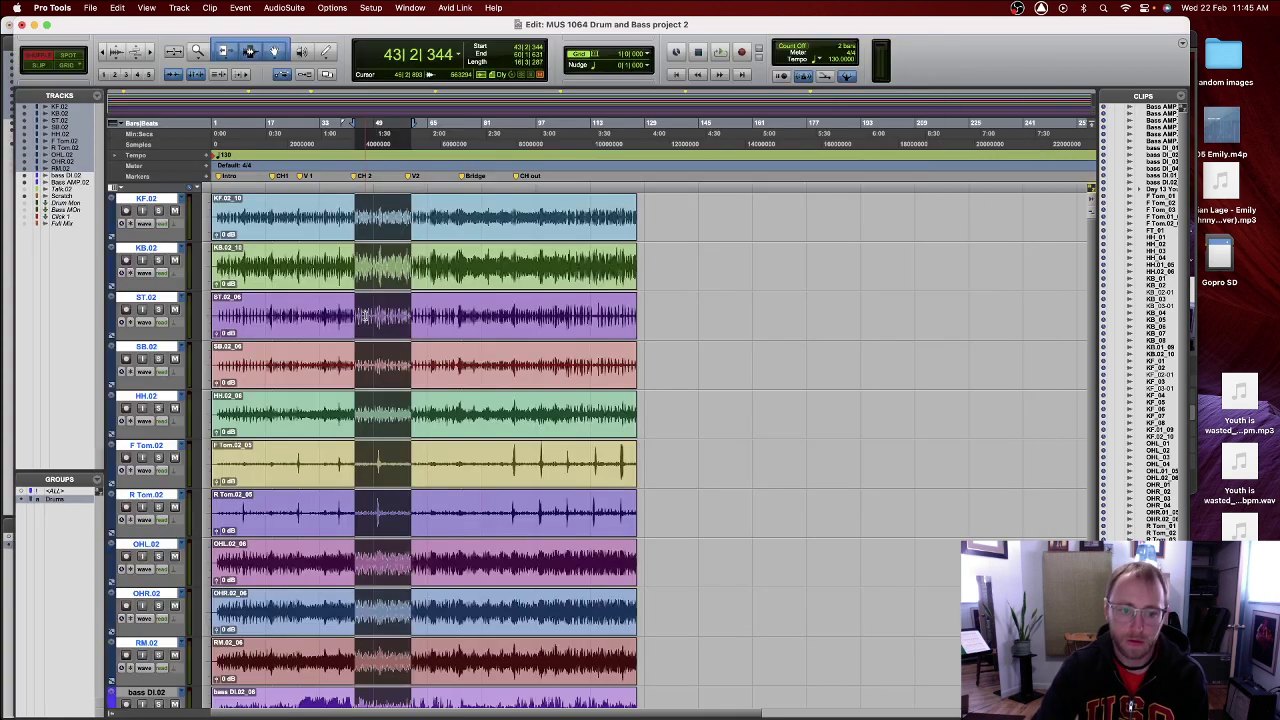
left_click(419, 208)
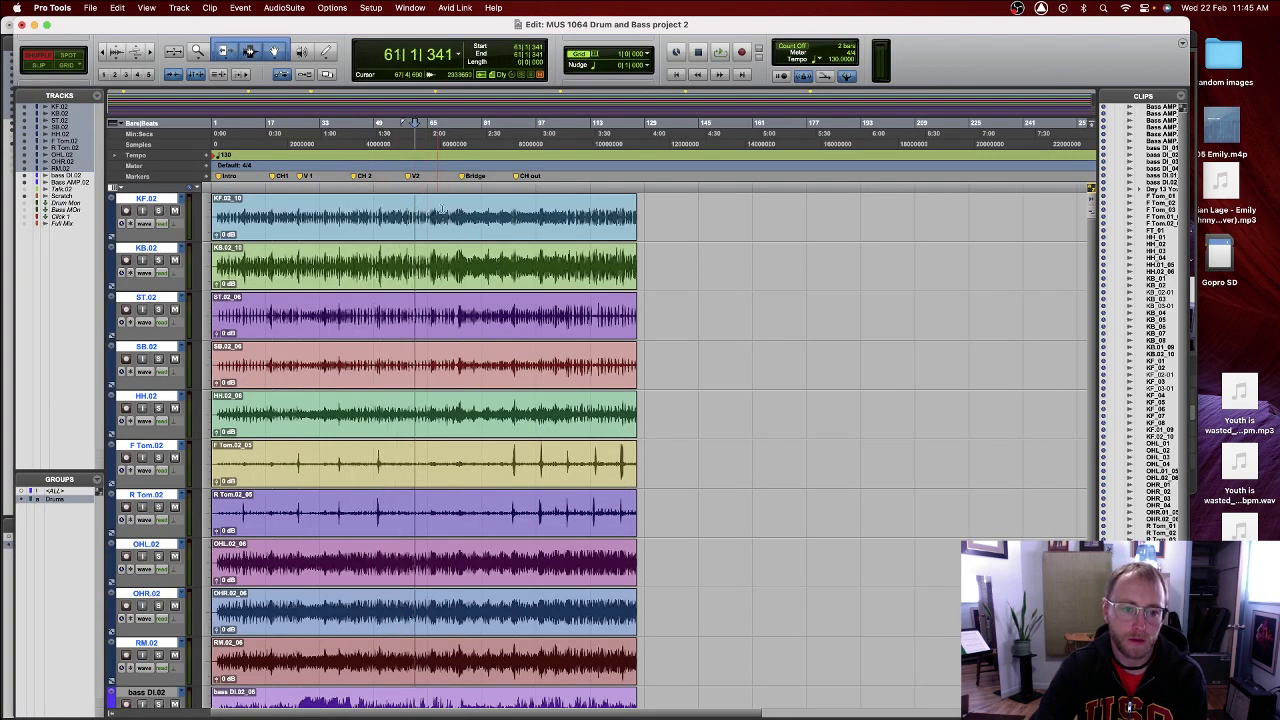
left_click_drag(466, 208, 514, 210)
scroll(514, 262, "down", 5)
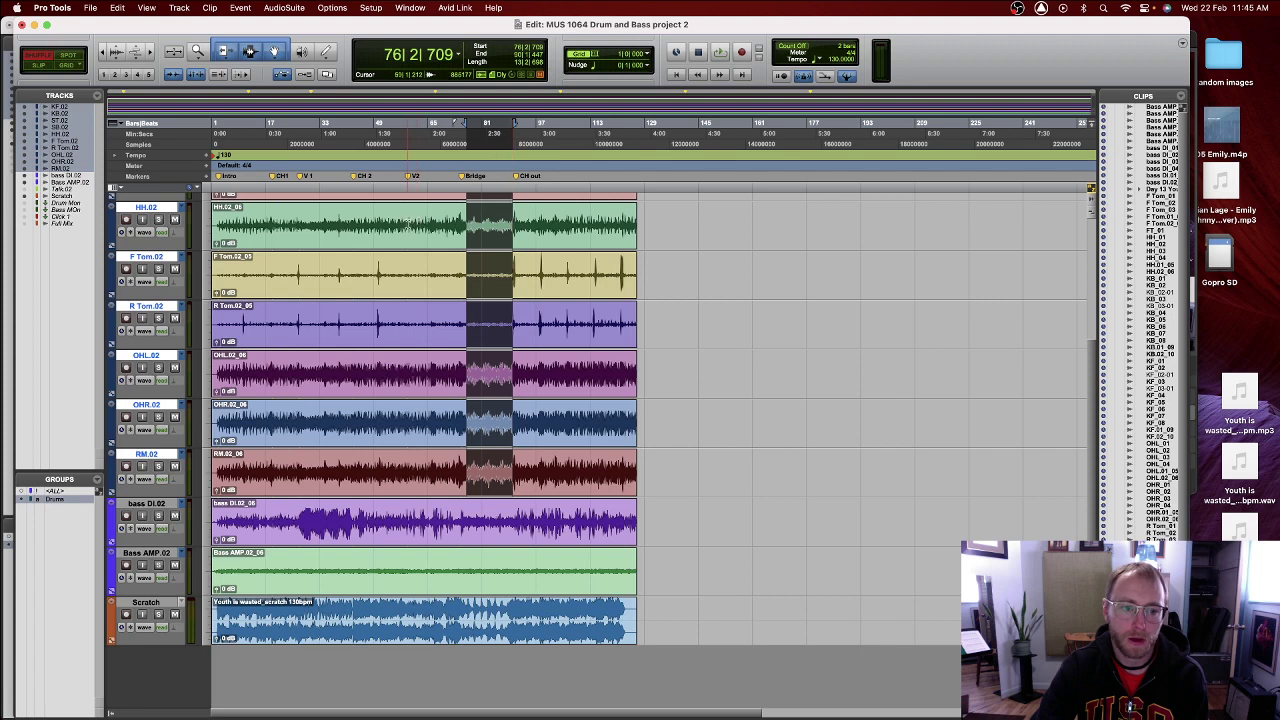
left_click_drag(408, 222, 461, 227)
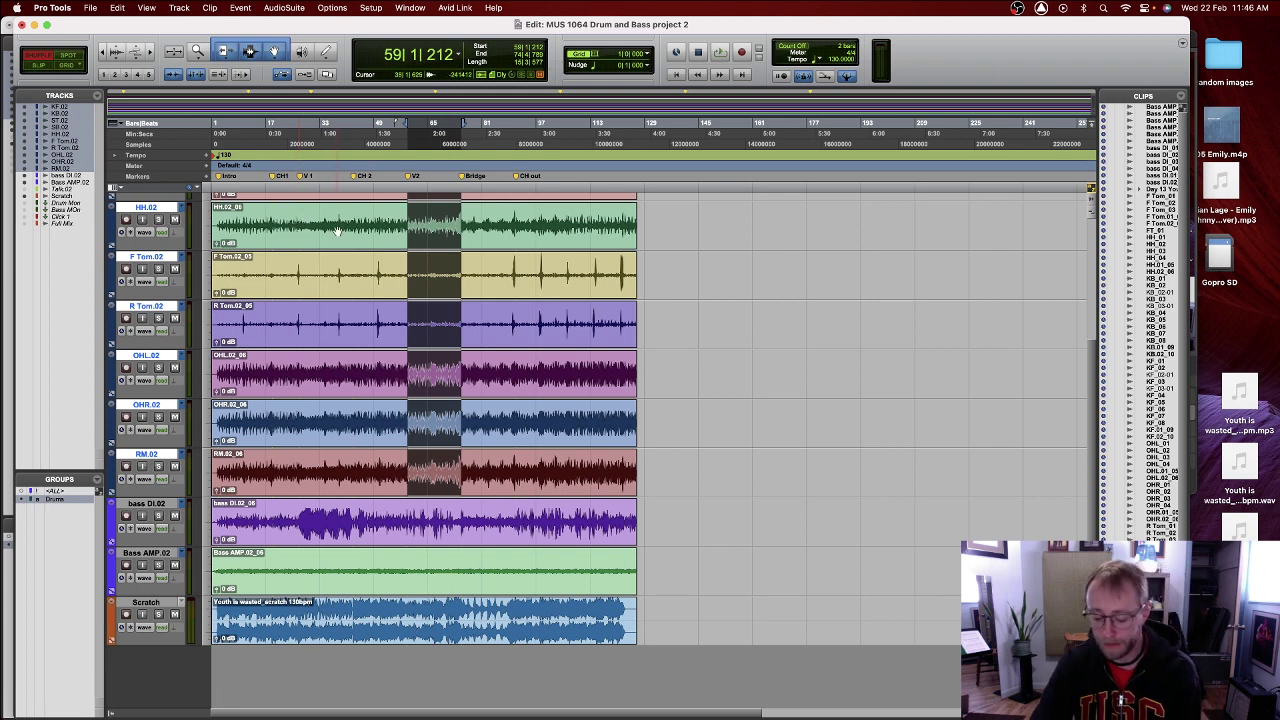
- From the Mix window, create a Mix/Edit group named Bass with ID b from the bass DI.02 and Bass AMP.02 tracks
key("super+equal")
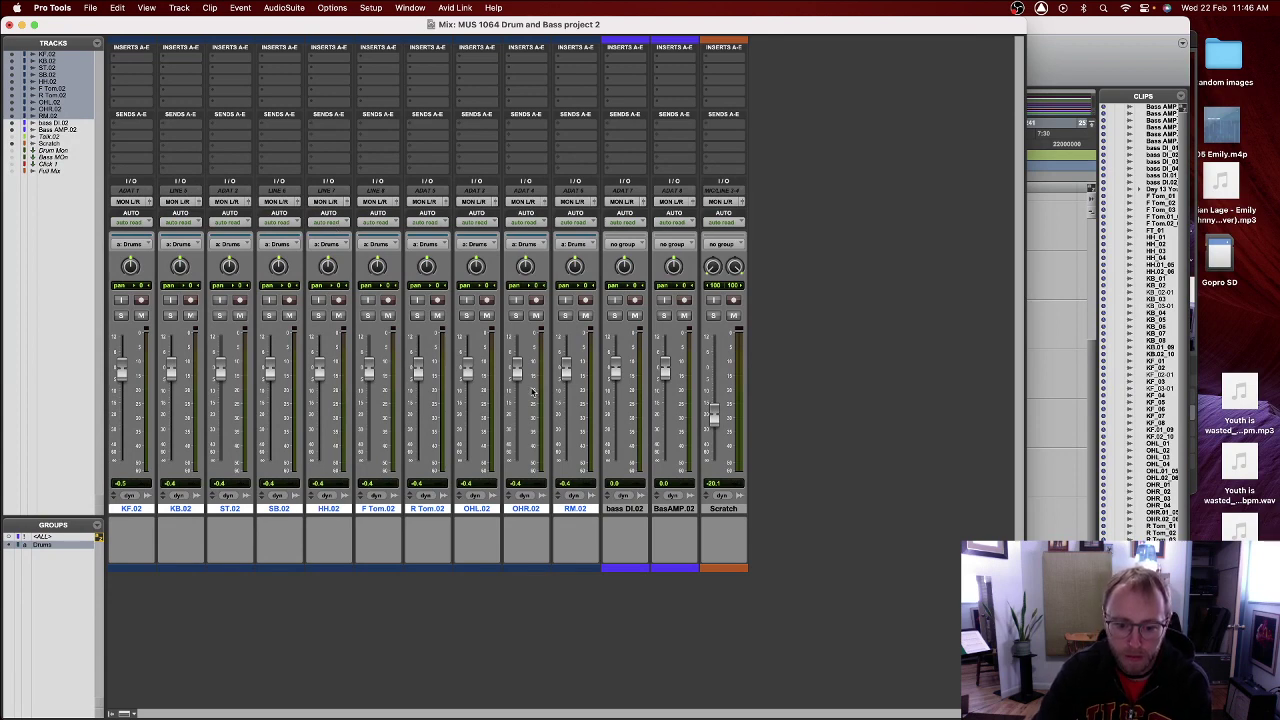
left_click(630, 509)
left_click(652, 510)
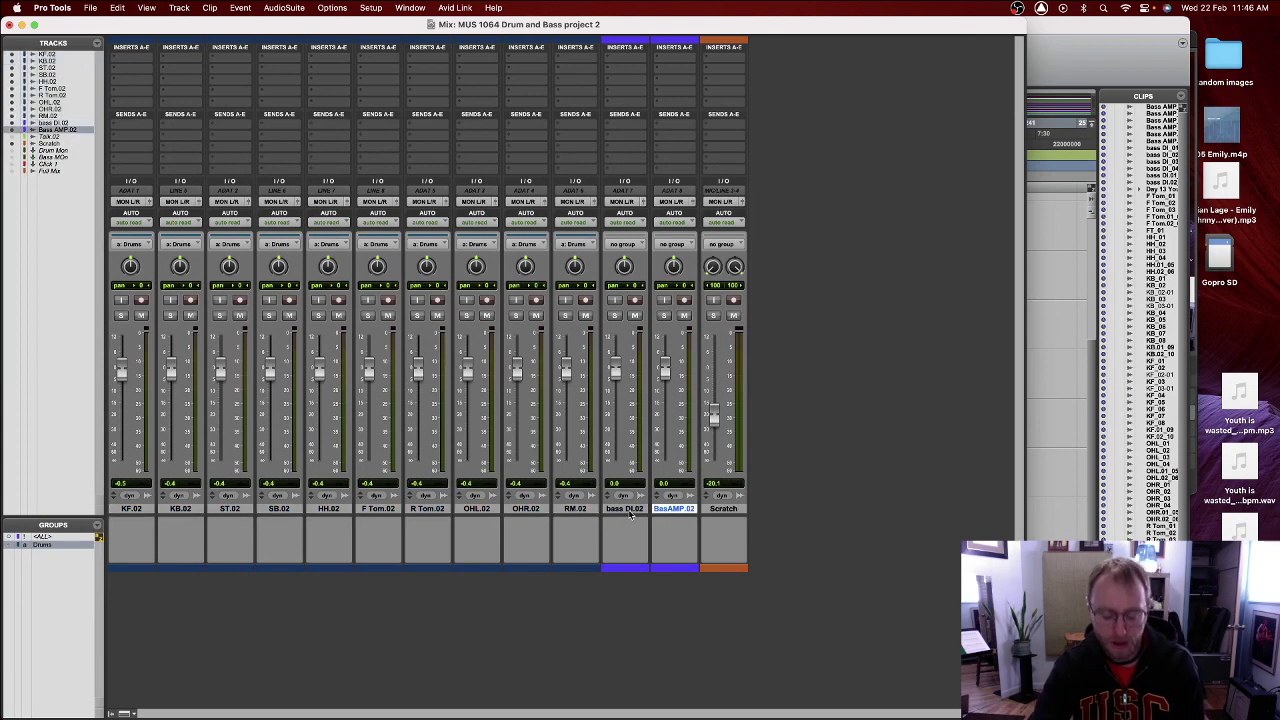
left_click(630, 512, "shift")
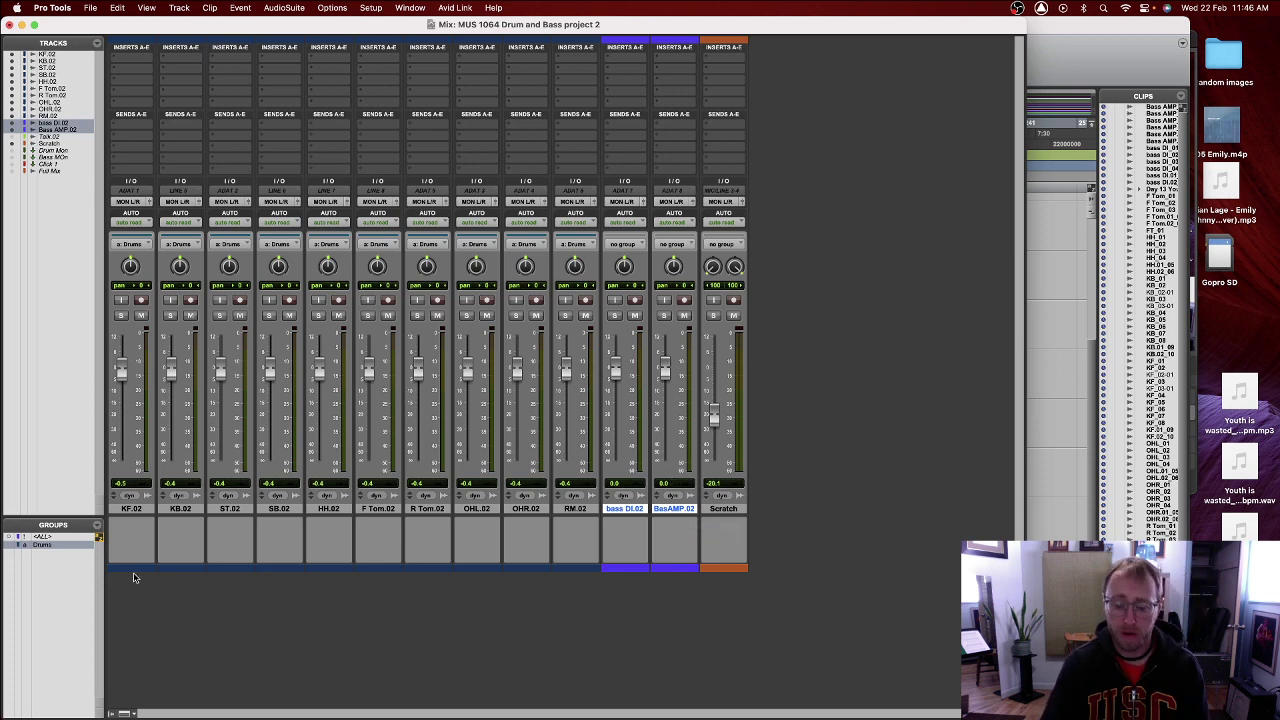
key("super+g")
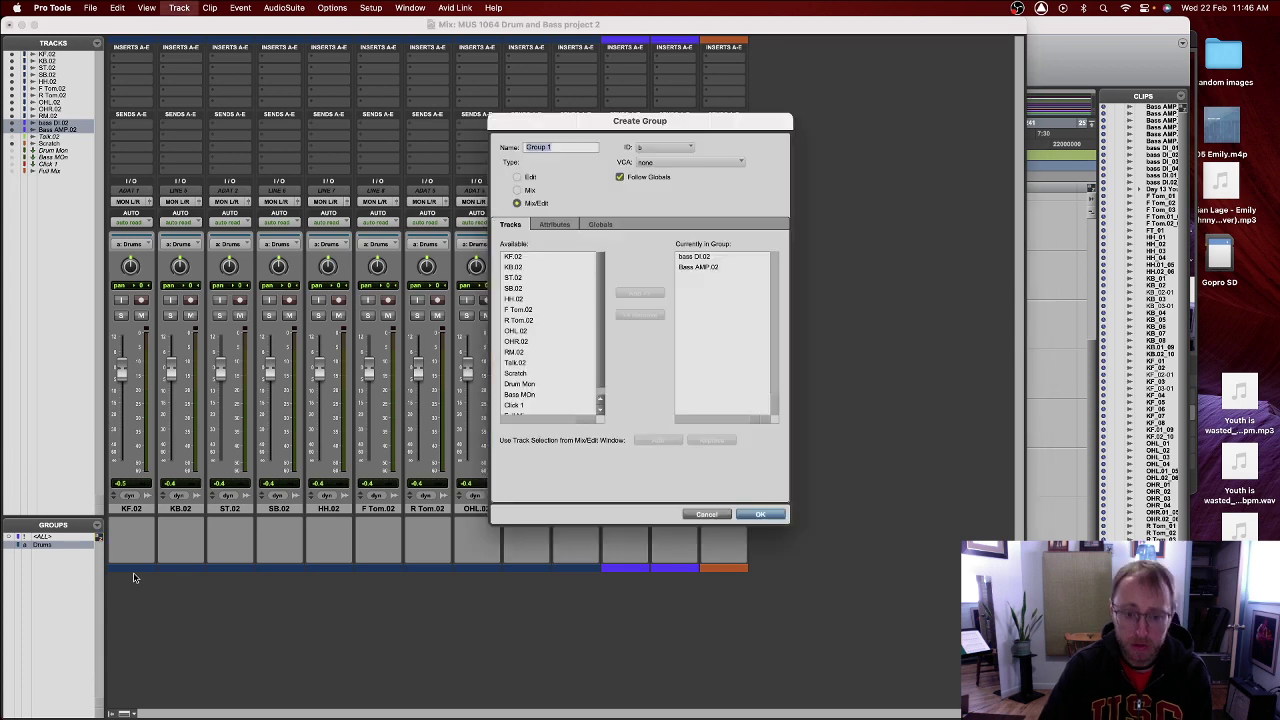
type("Bass")
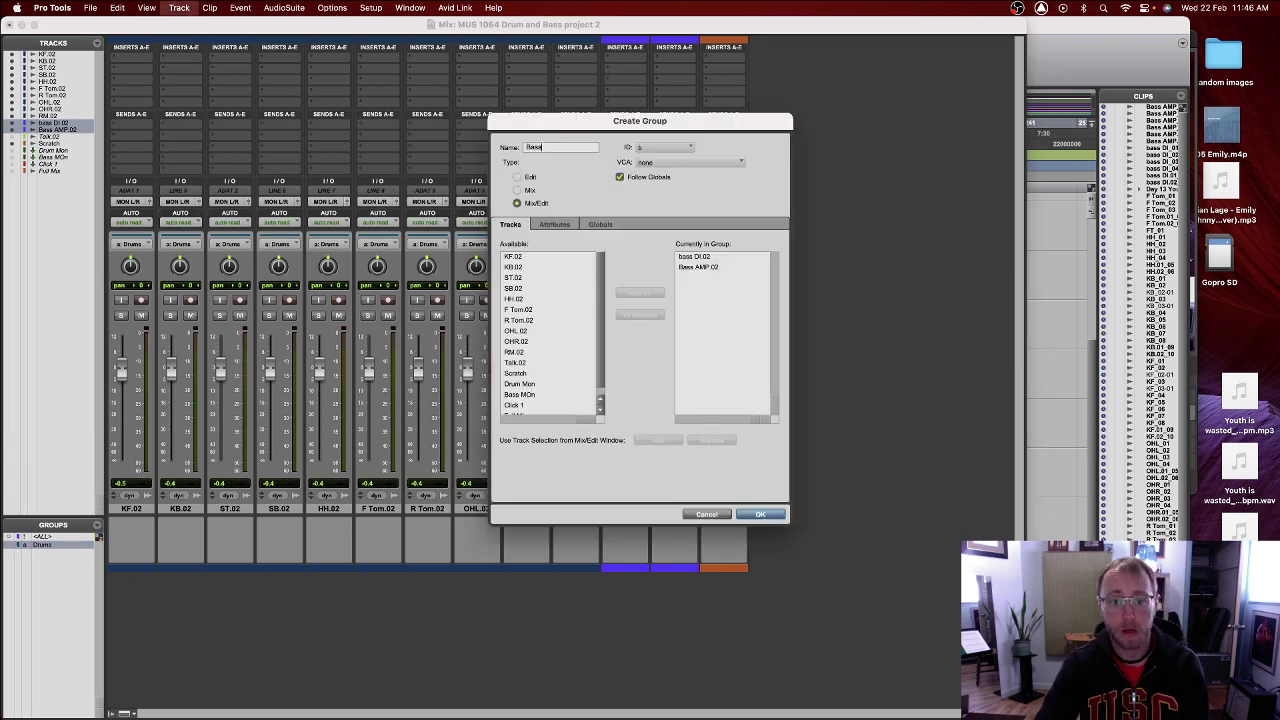
left_click(761, 514)
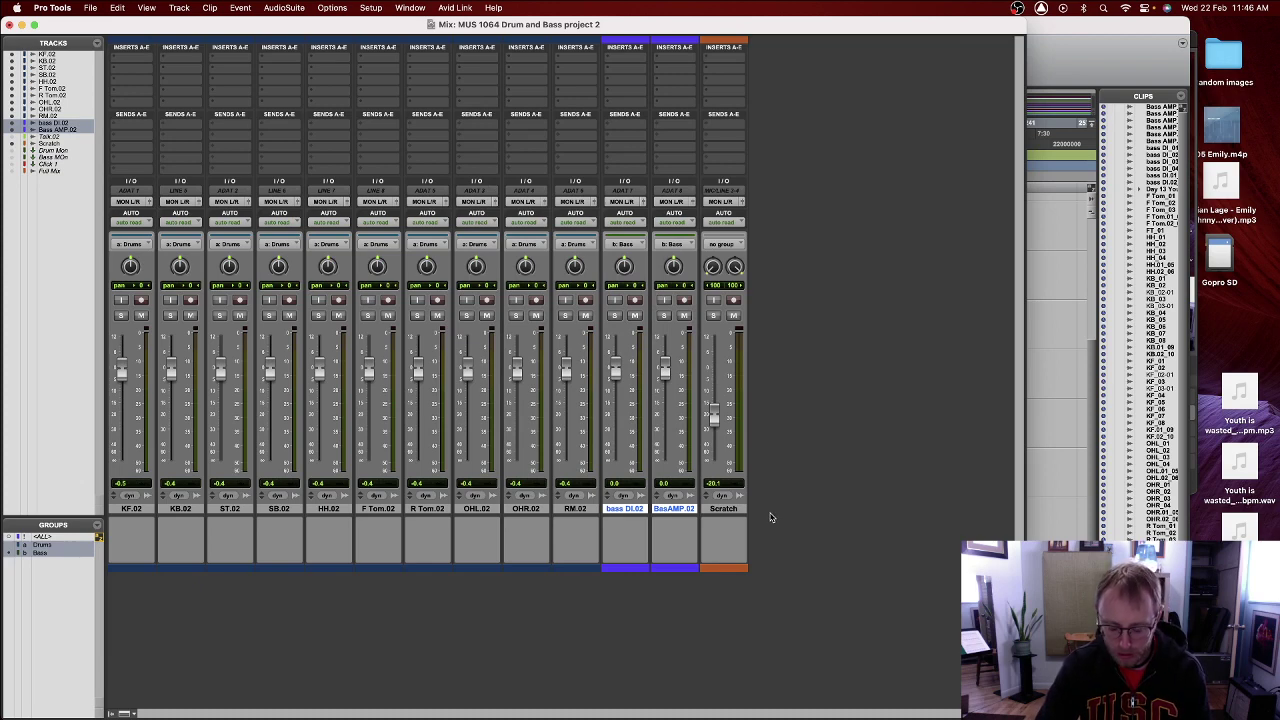
left_click(136, 510)
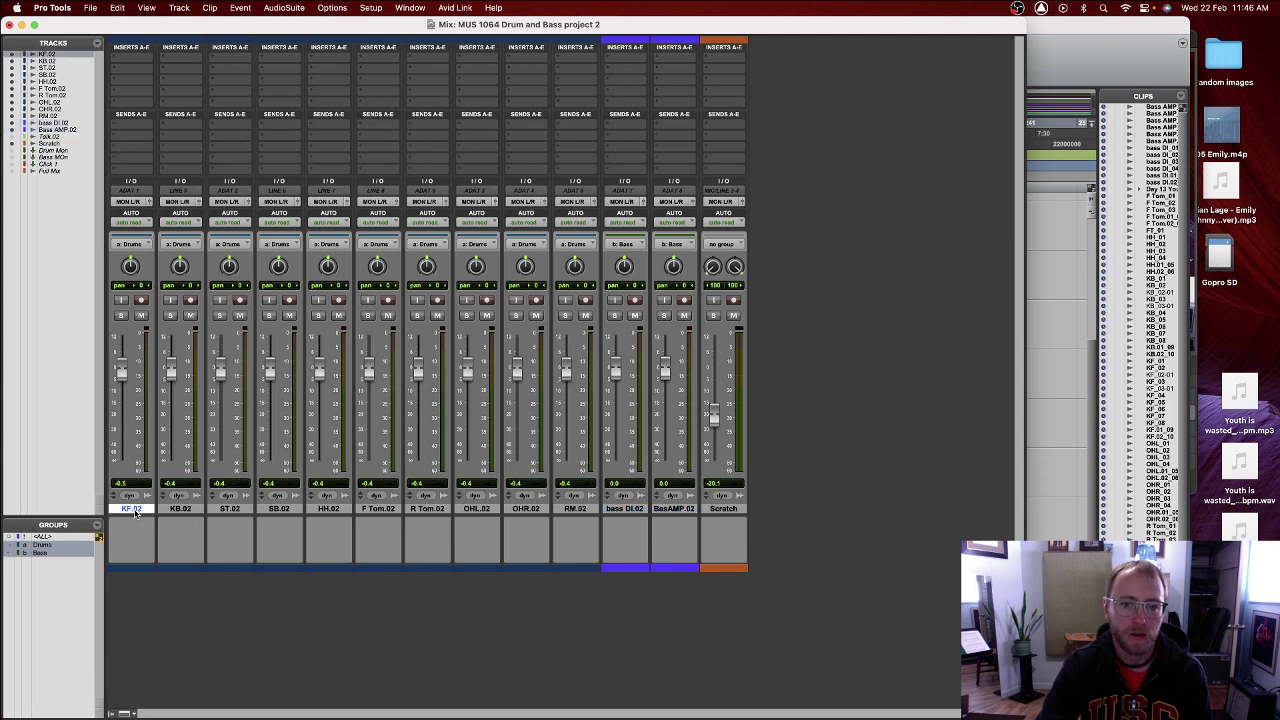
left_click(182, 510)
left_click(236, 511)
left_click(178, 510)
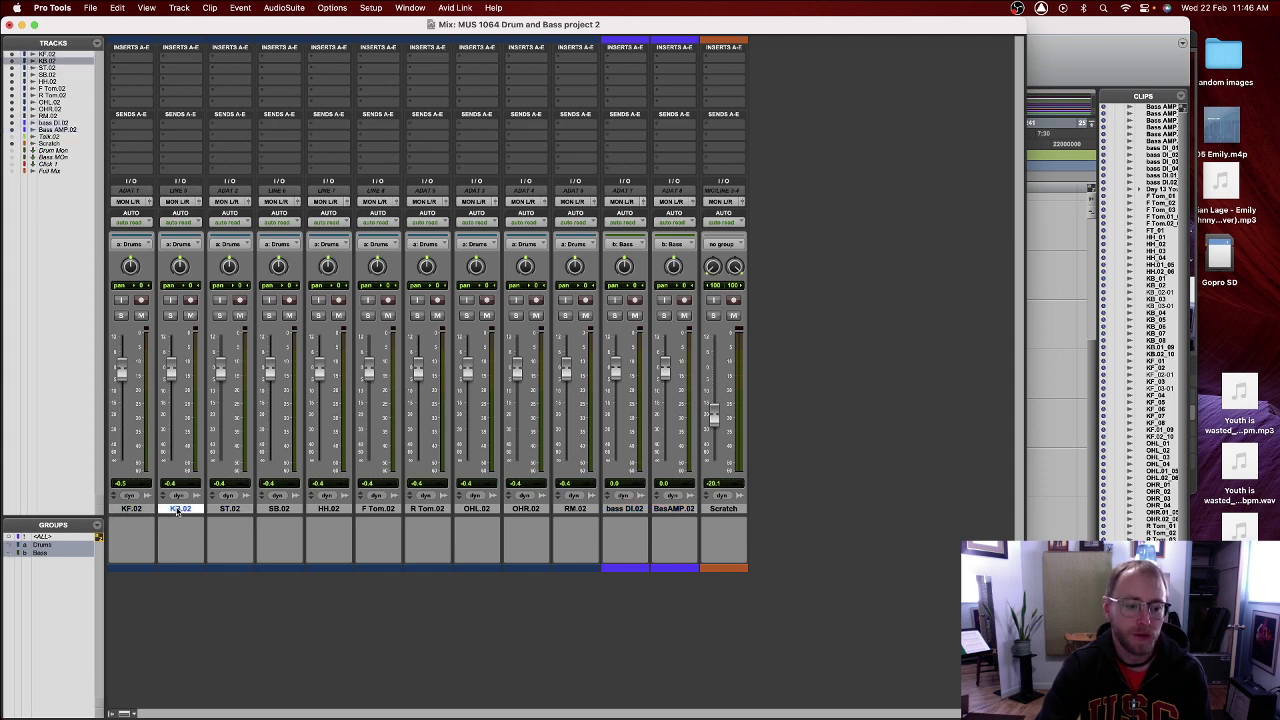
left_click(222, 511)
left_click(125, 512)
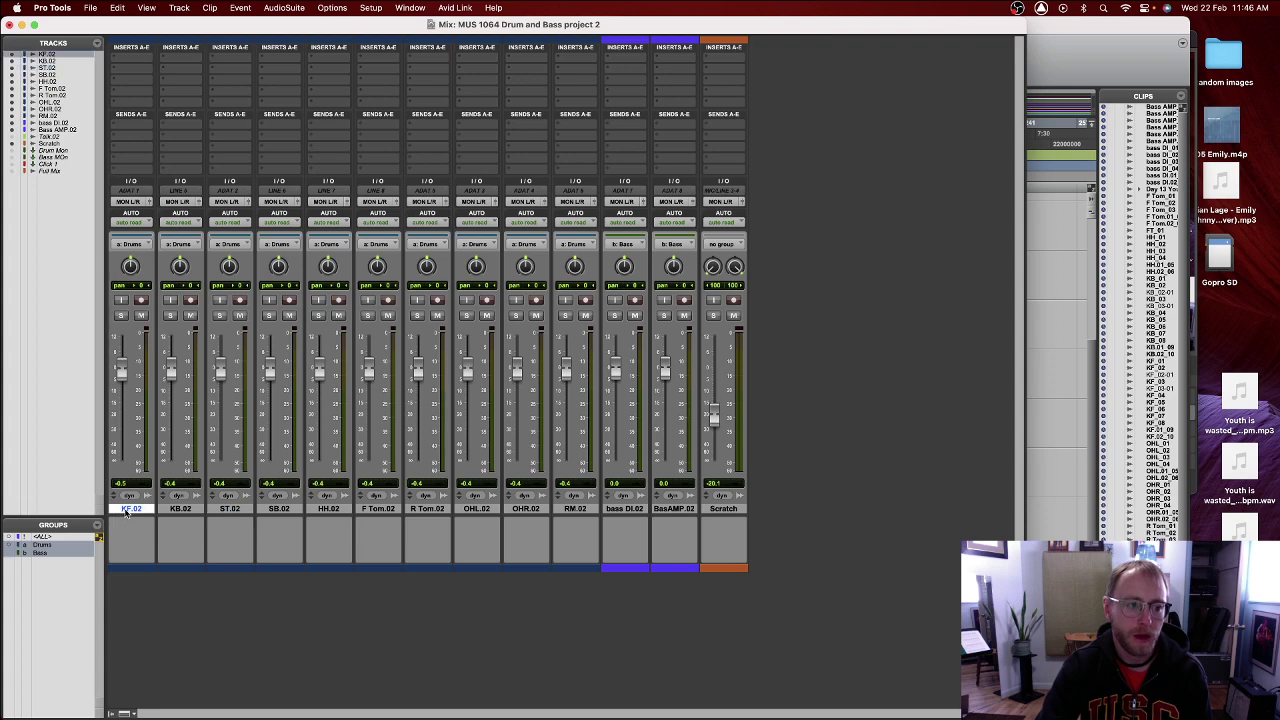
- Rename the KF.02 track as Kick F and the KB.02 track as Kick B
double_click(131, 510)
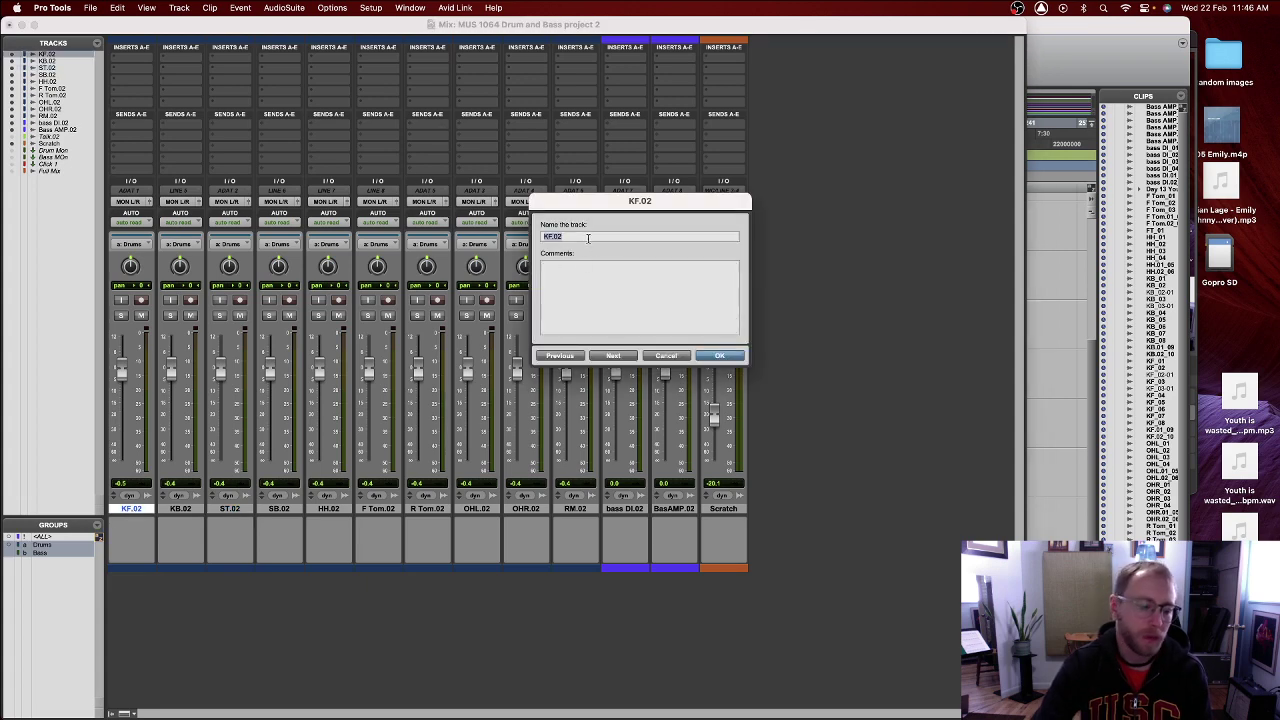
type("K")
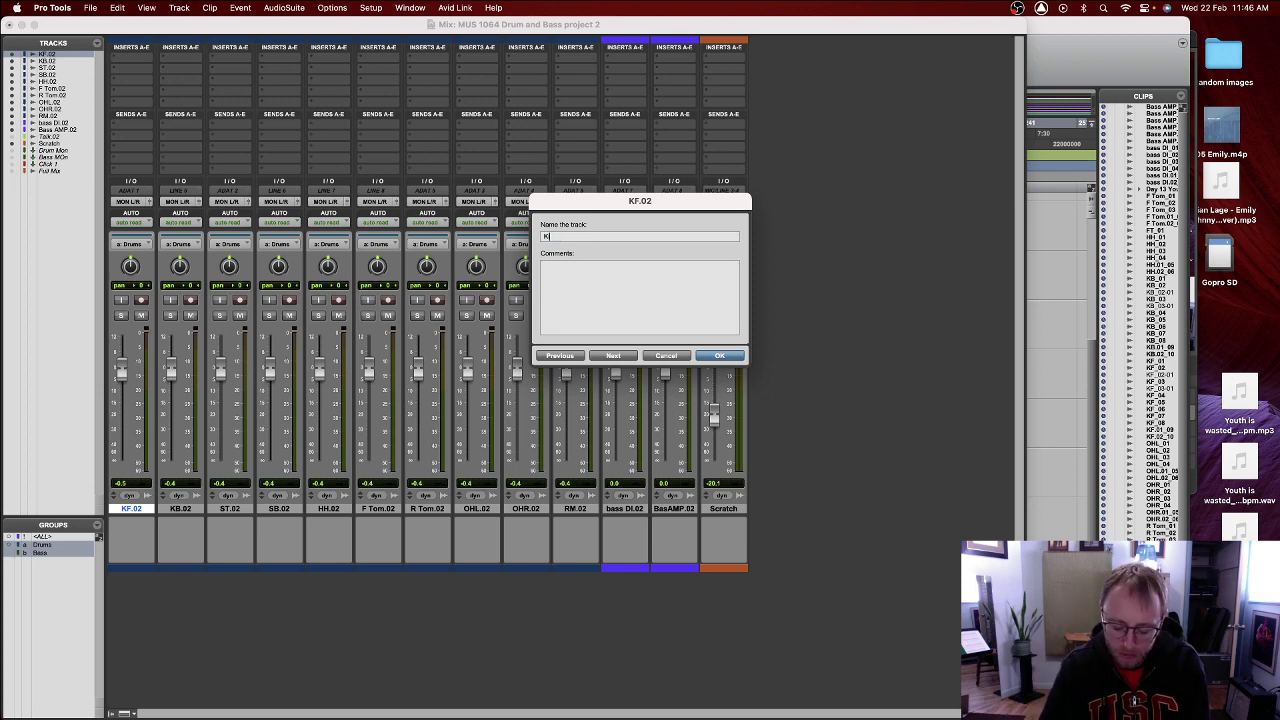
type("ick F")
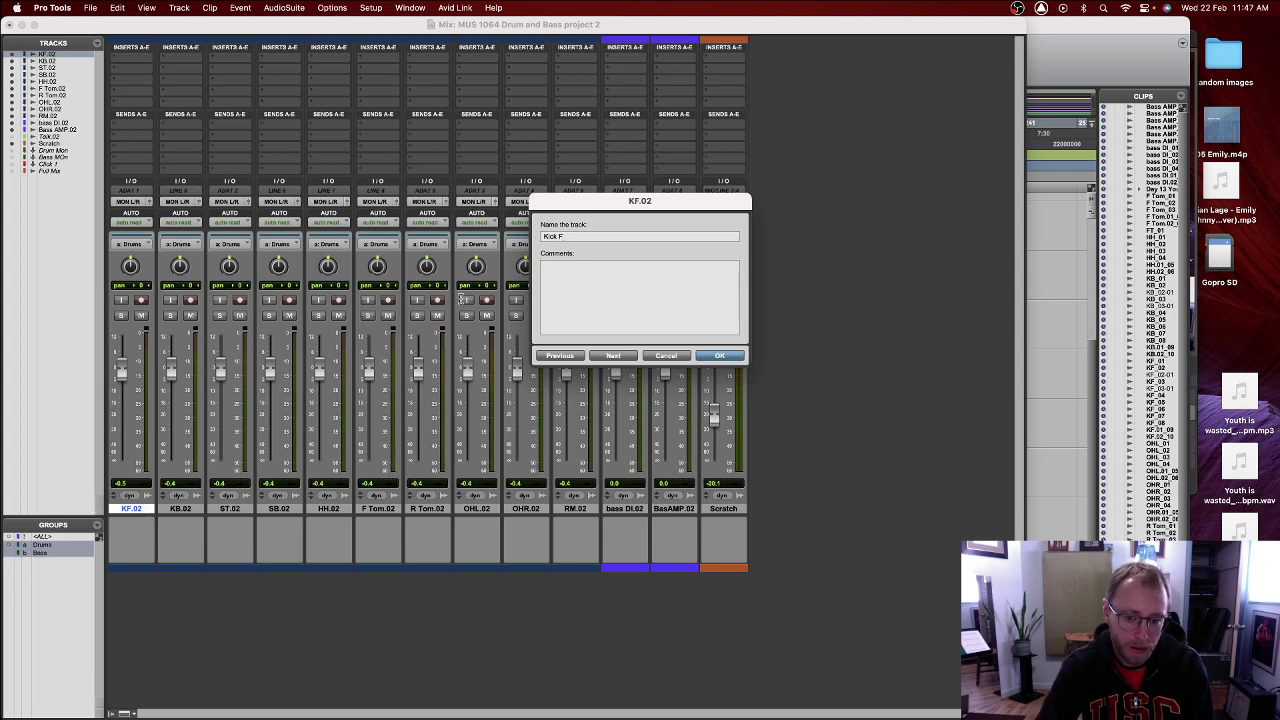
left_click(613, 356)
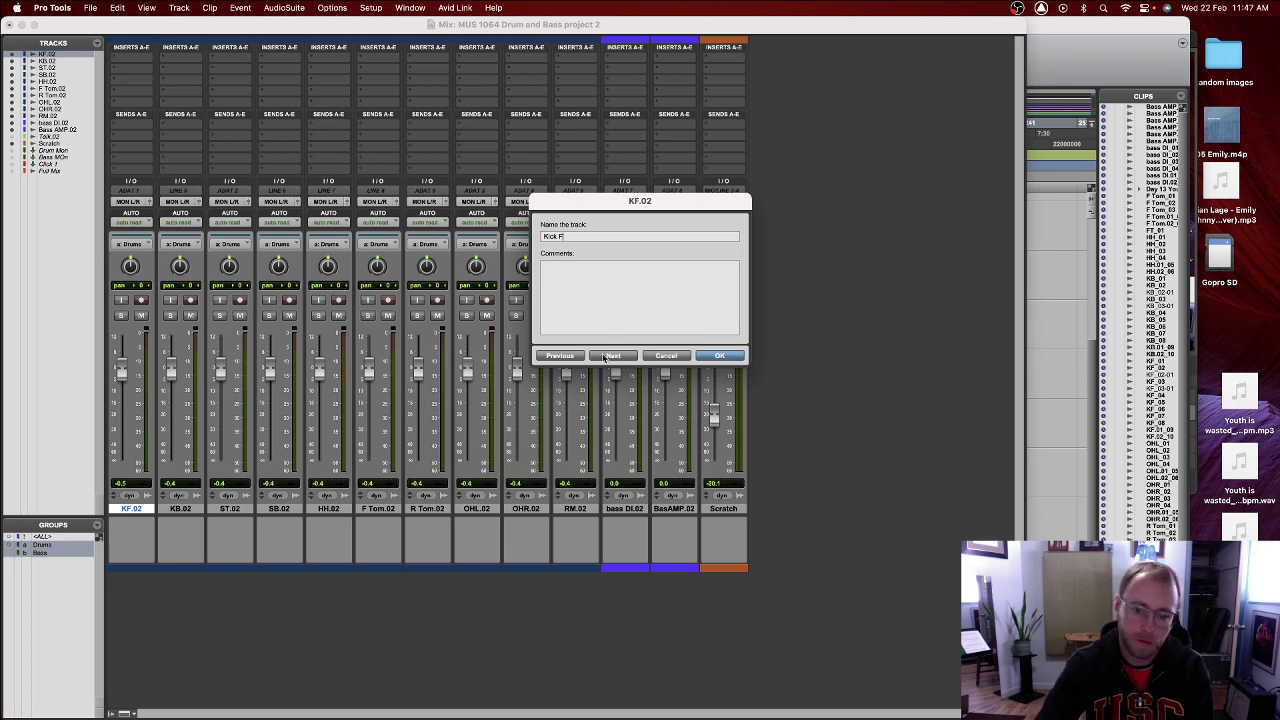
left_click(605, 357)
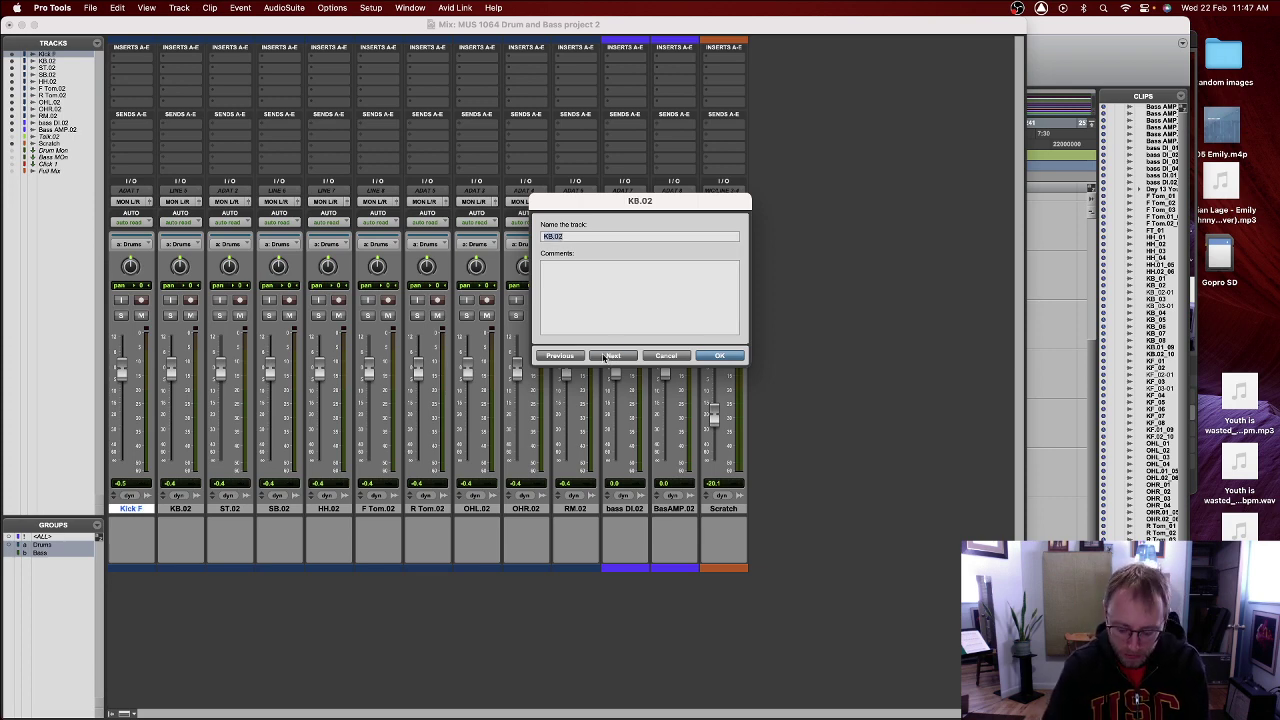
type("Kick B")
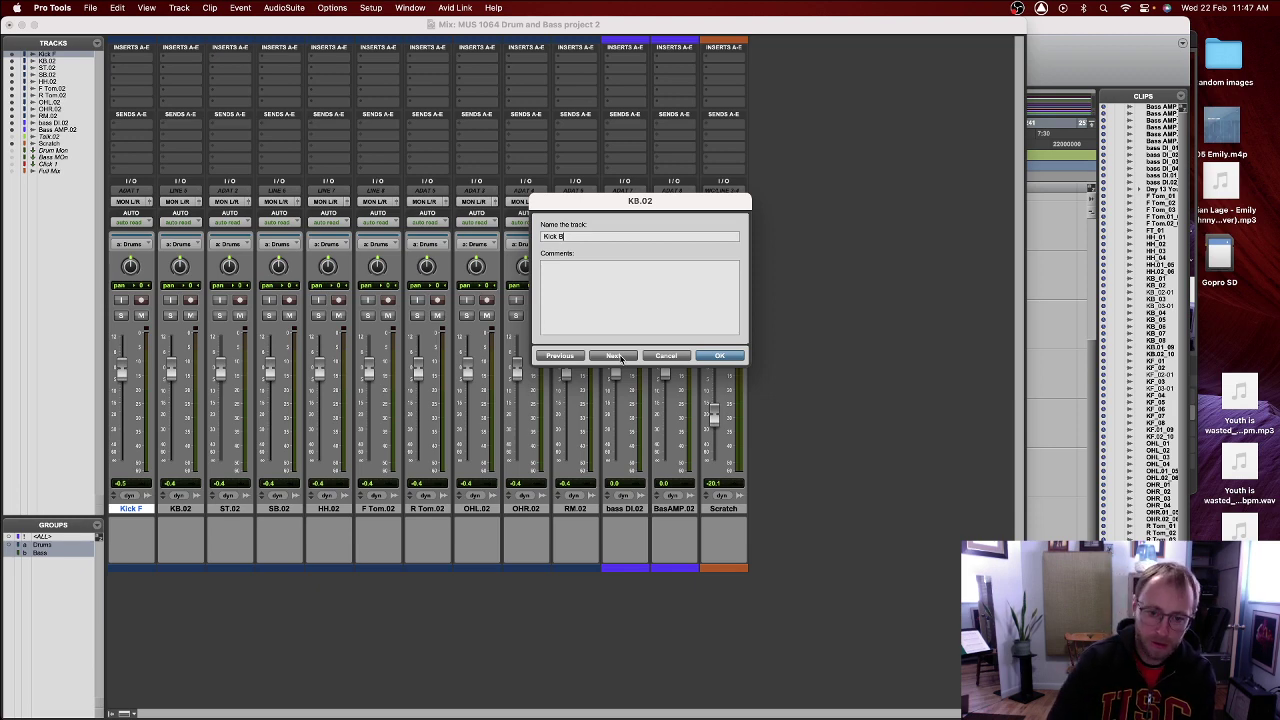
left_click(614, 356)
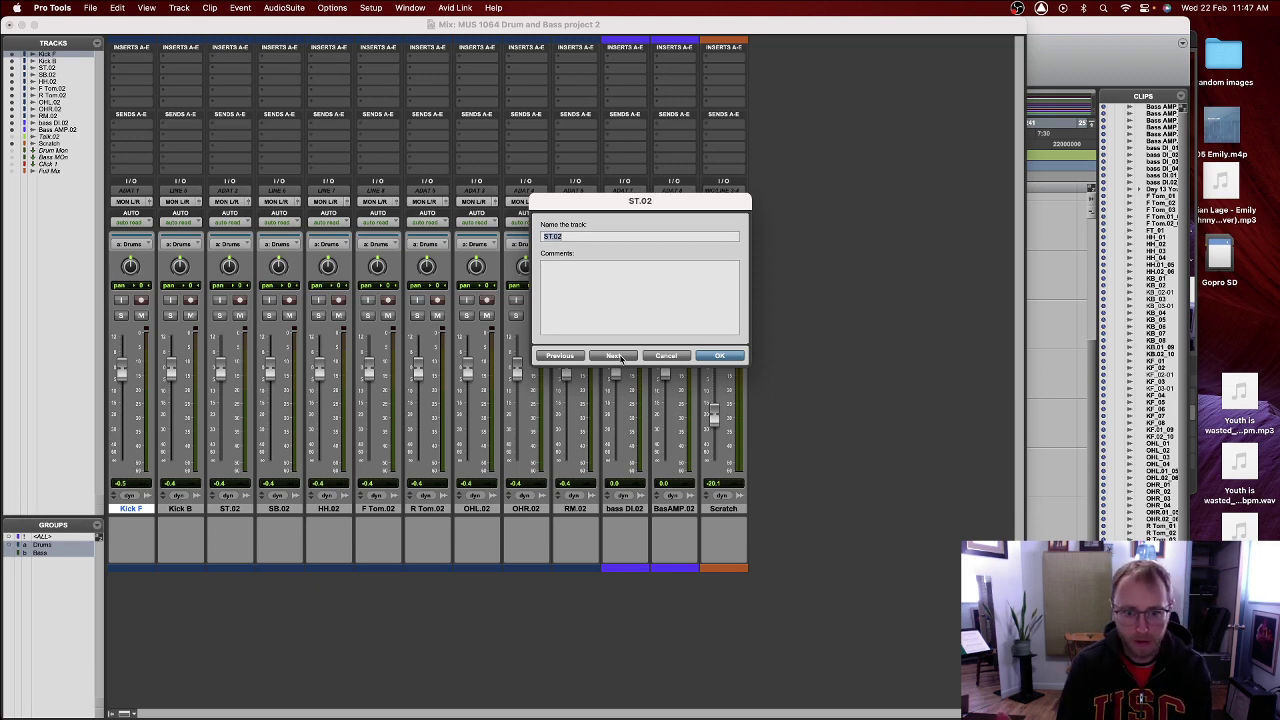
- Rename the ST.02 track as SNR T and the SB.02 track as SNR B
type("SNR ")
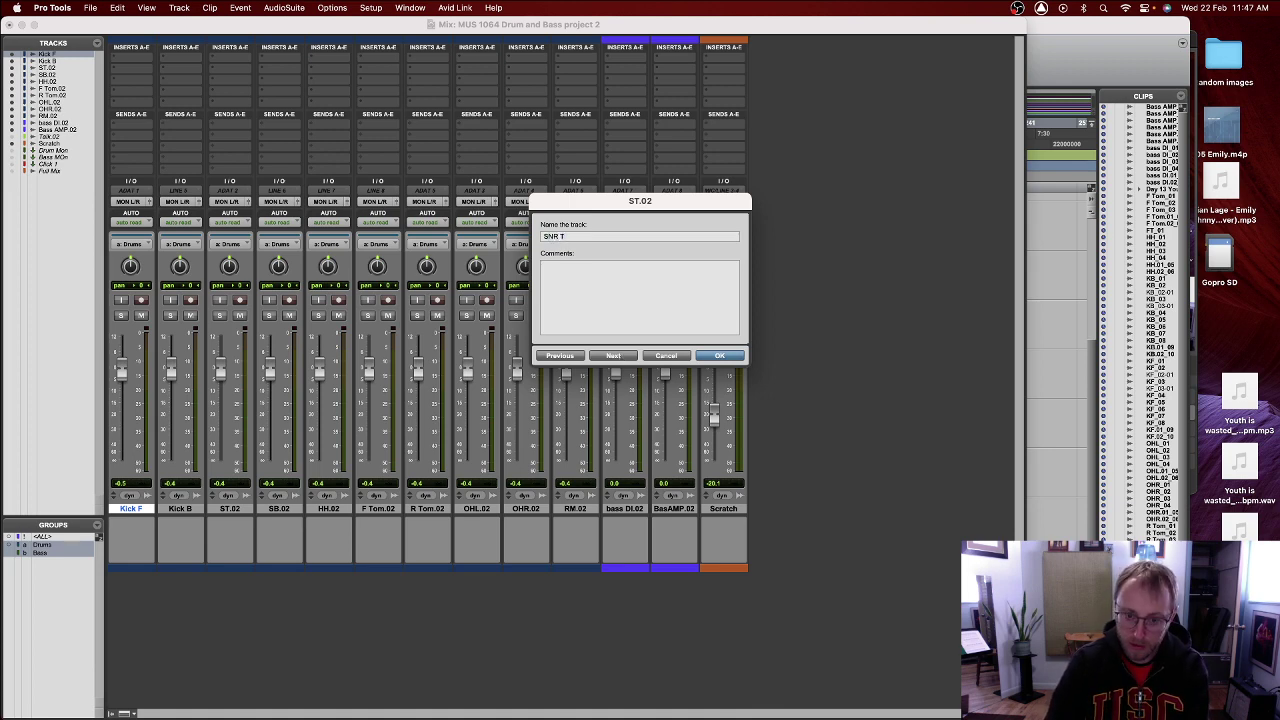
type("T")
key("super+Right")
type("SNR")
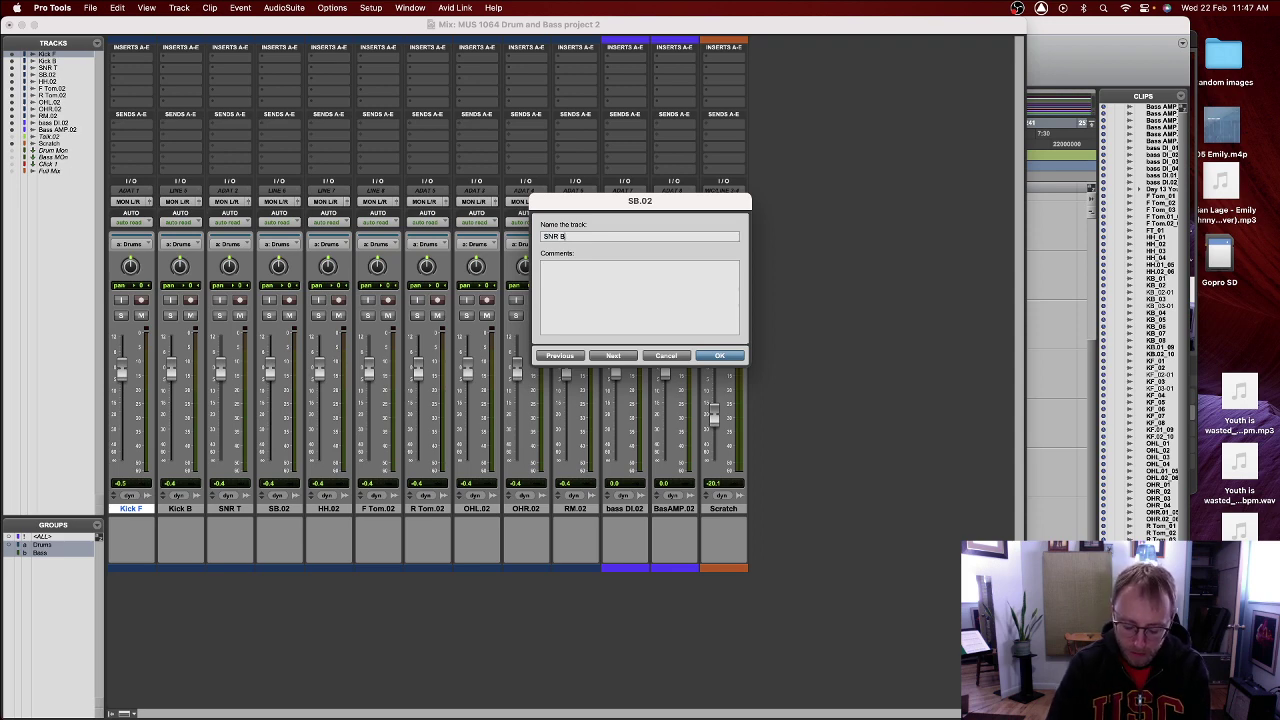
key("super+Right")
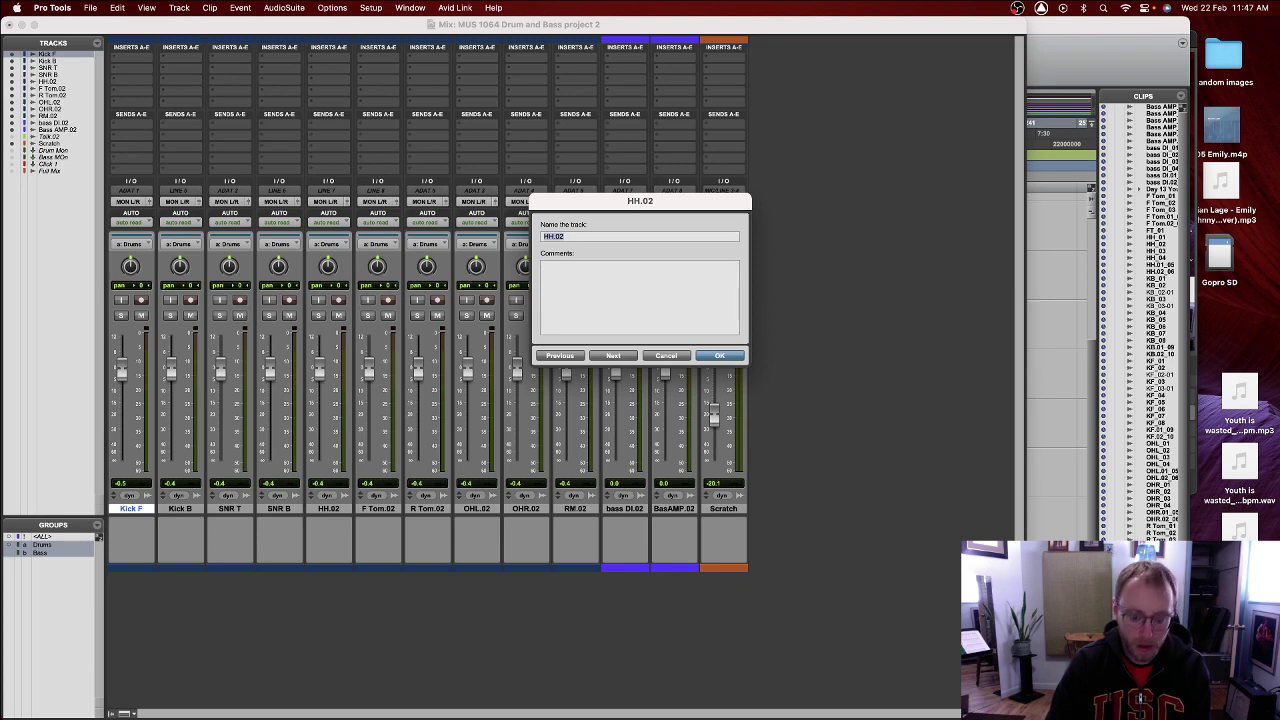
- Try to rename the HH.02 track as HH
type("HH")
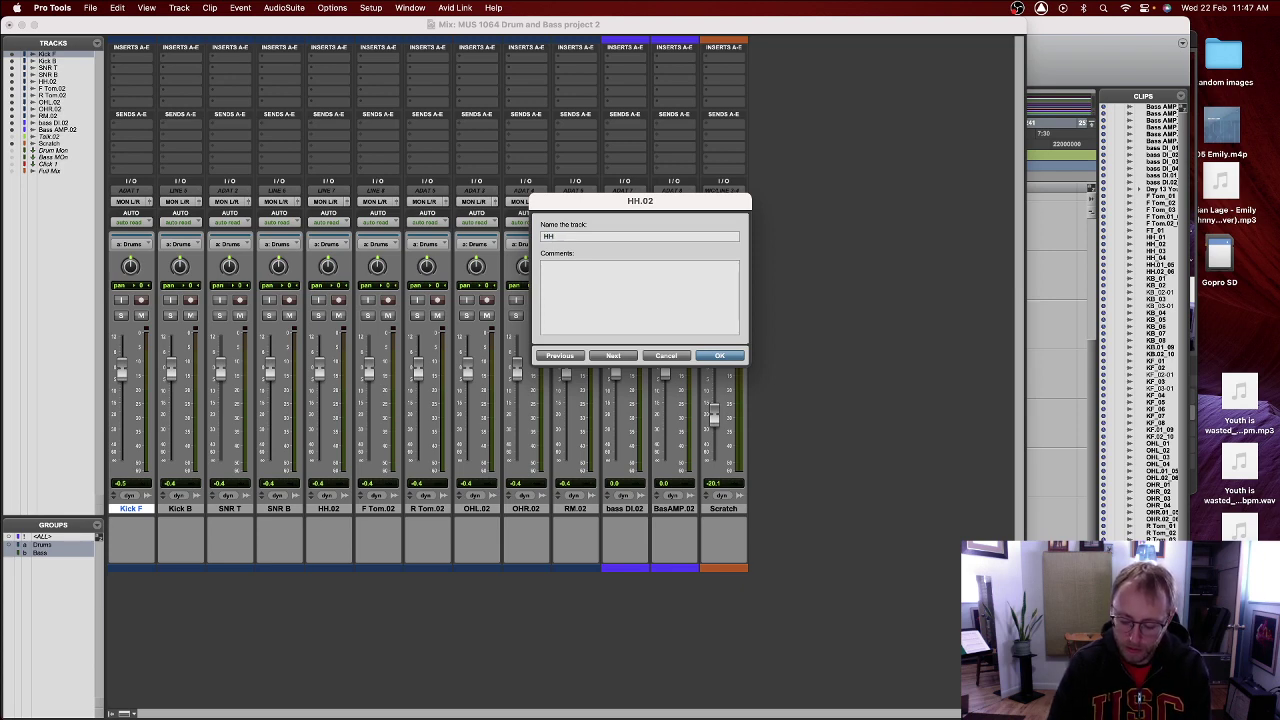
key("super+Right")
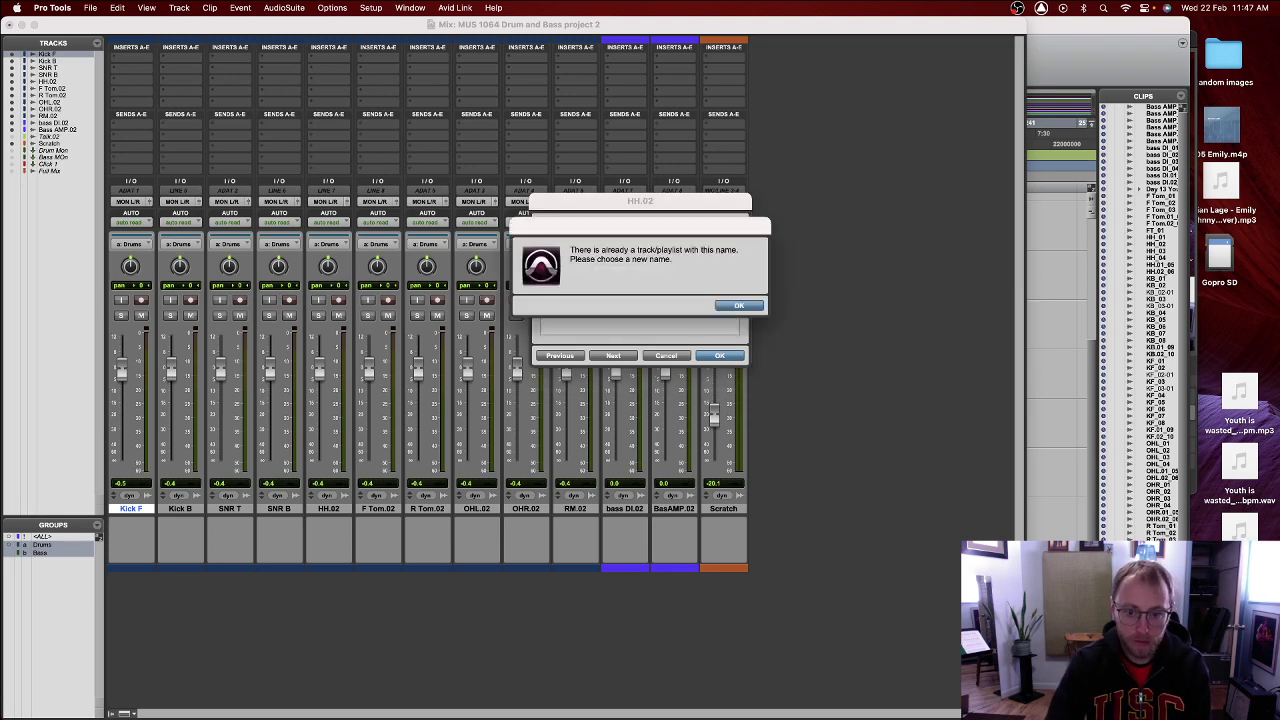
left_click(758, 307)
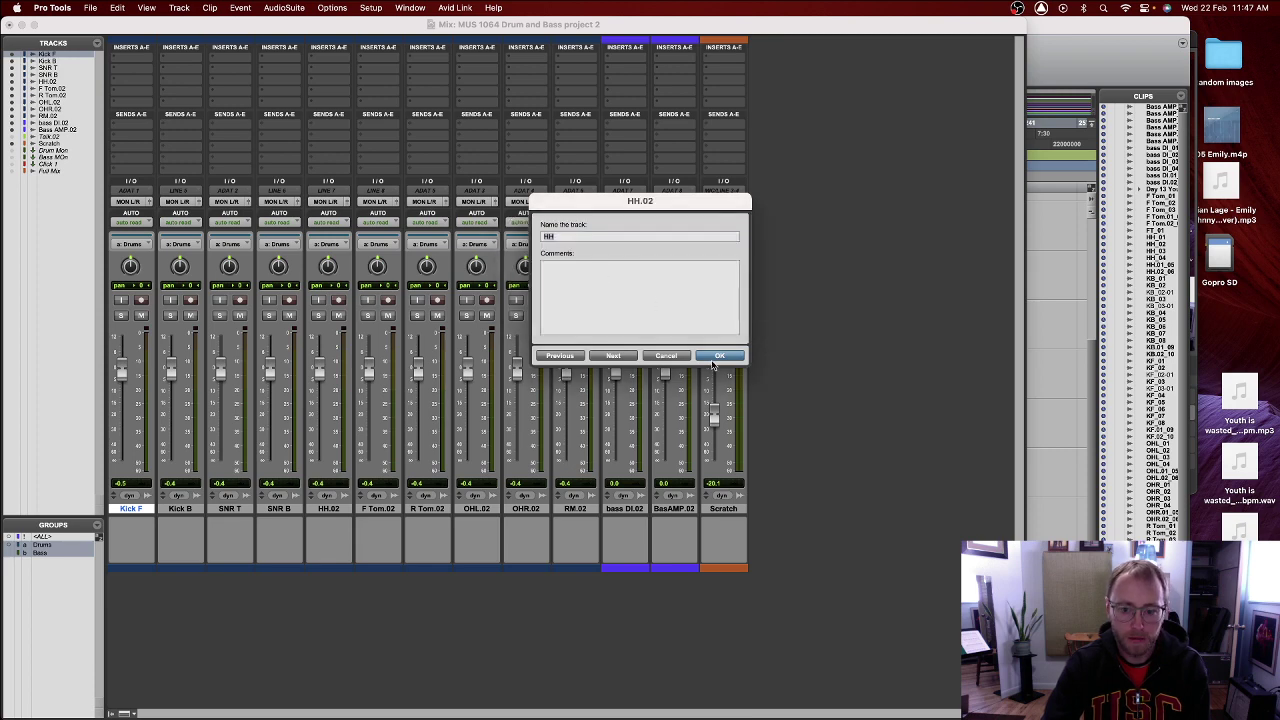
left_click(621, 358)
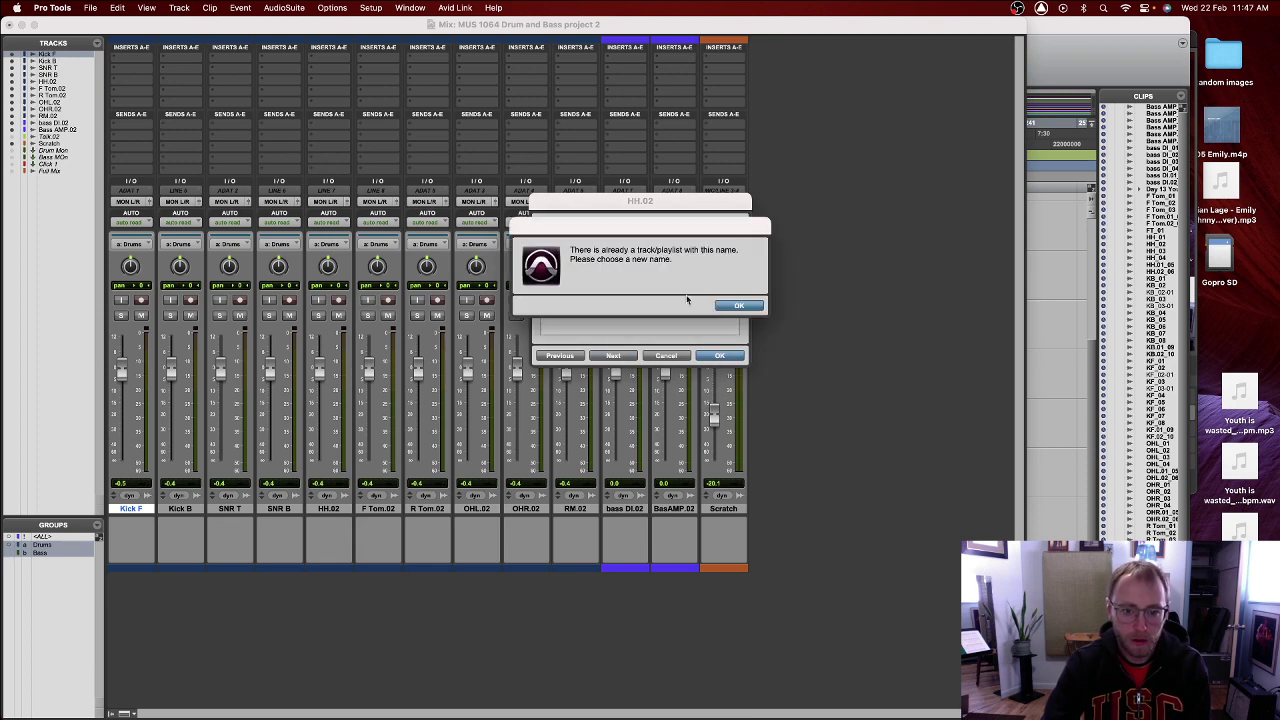
left_click(752, 306)
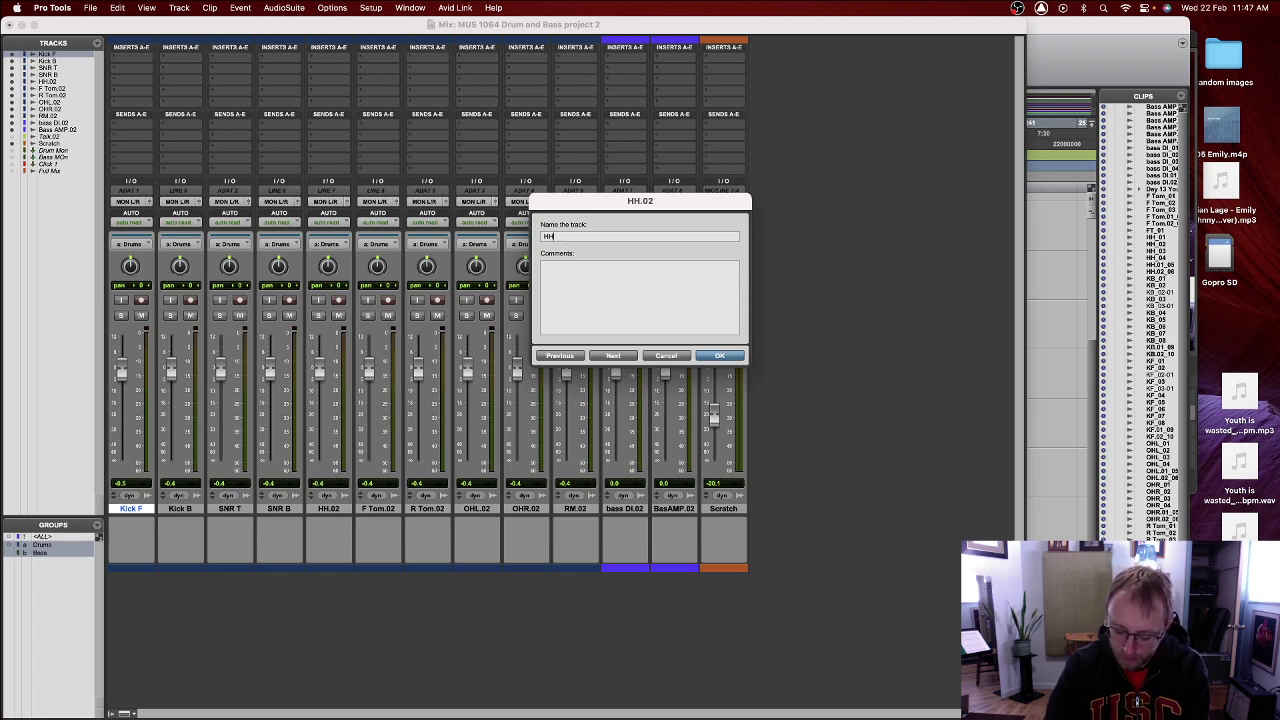
- Restore the hi-hat track's name to HH.02 and advance the track naming past F Tom.02 to R Tom.02
type(".02")
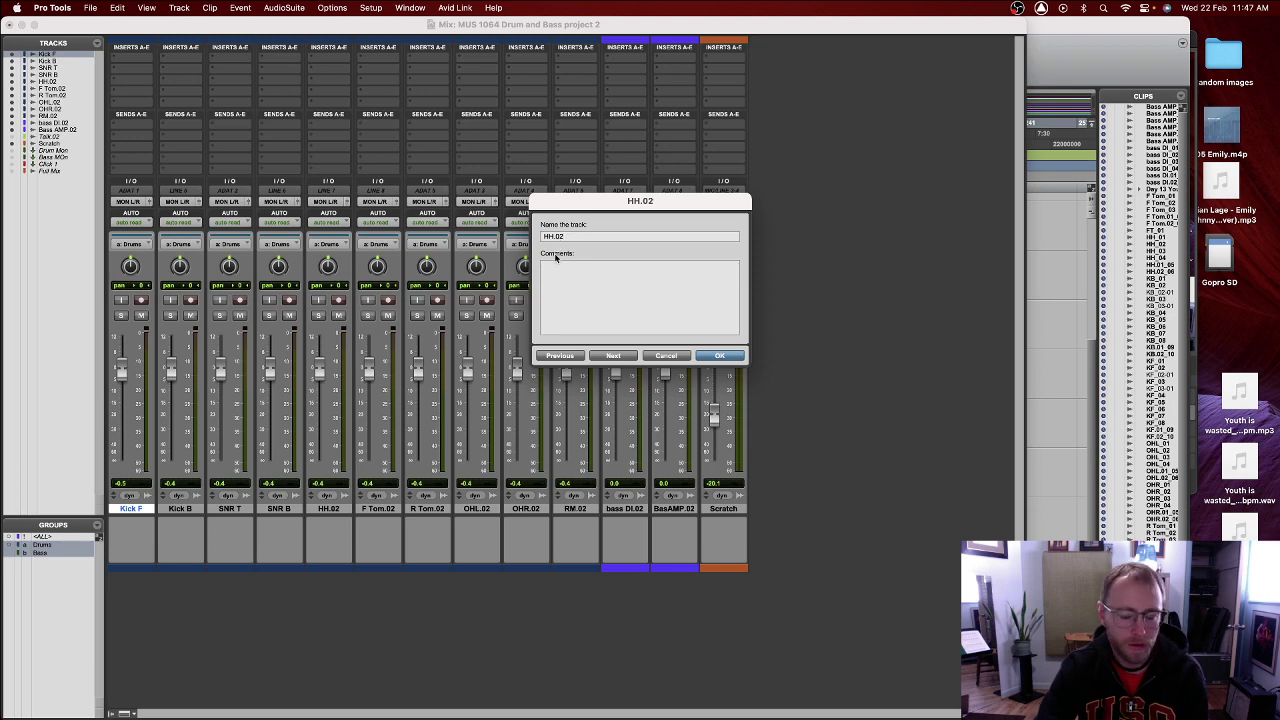
left_click(612, 356)
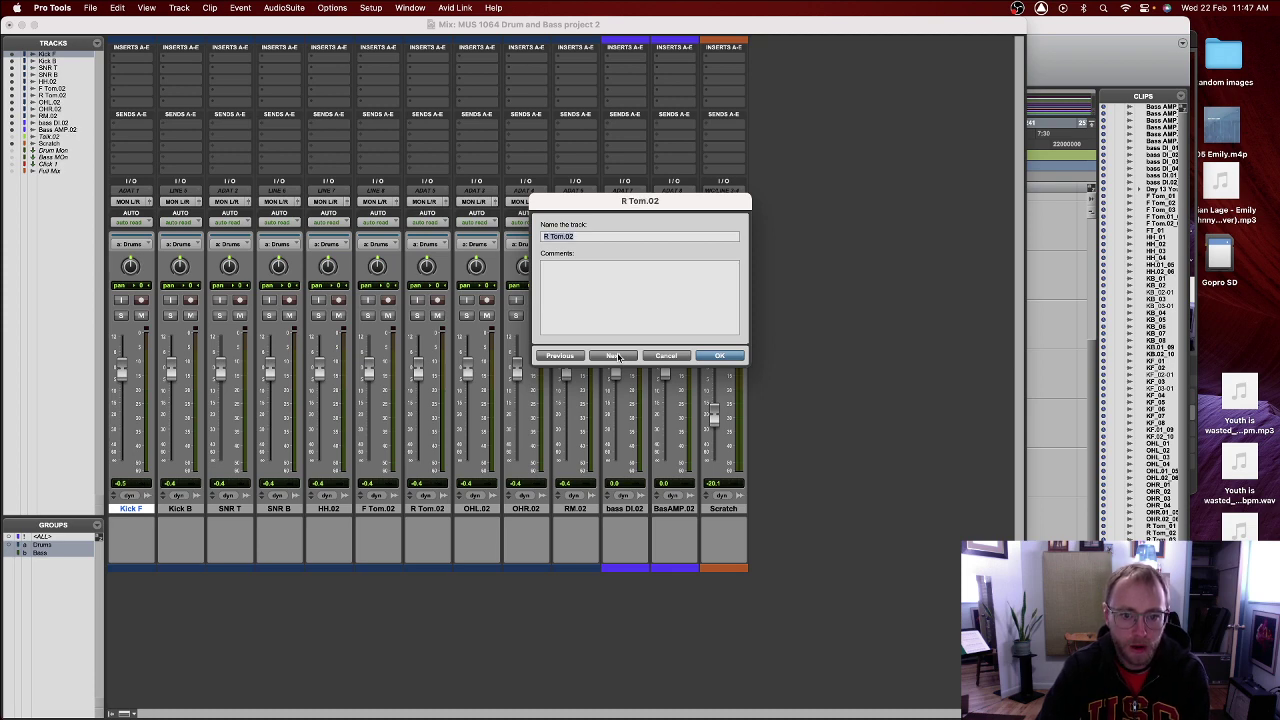
- Try to rename the F Tom.02 track as F Tom
left_click(613, 356)
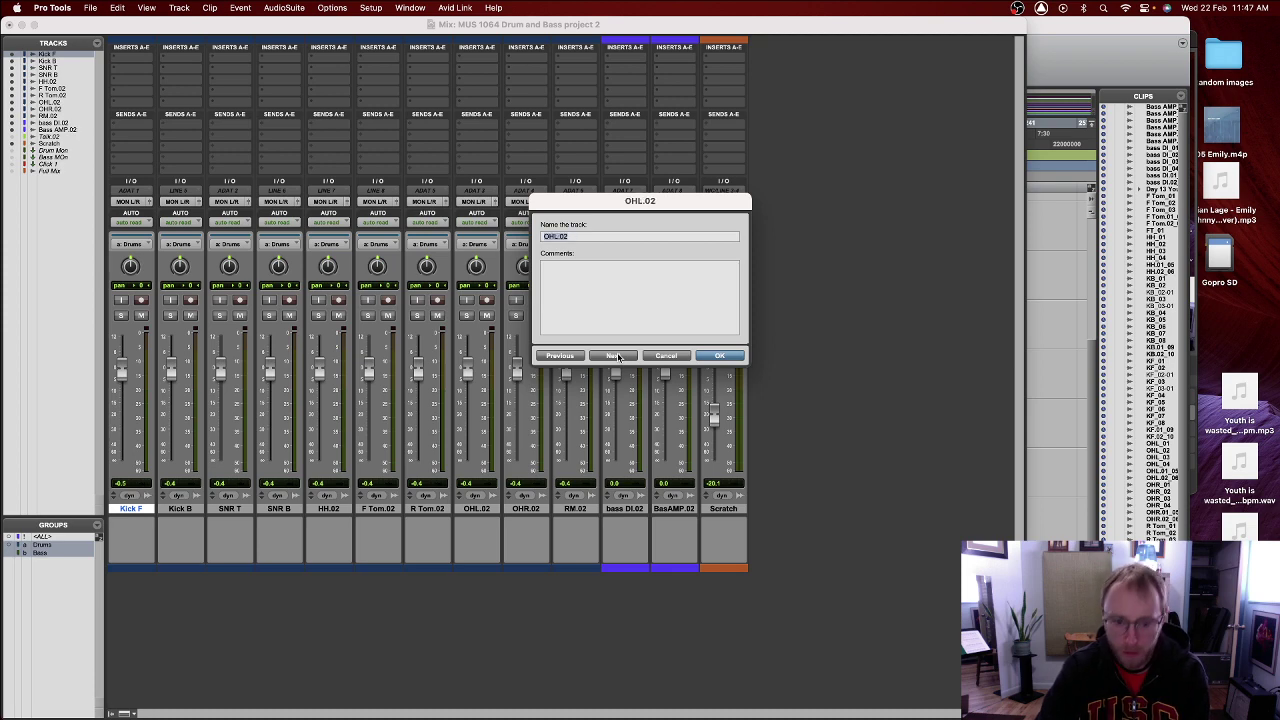
key("super+Left")
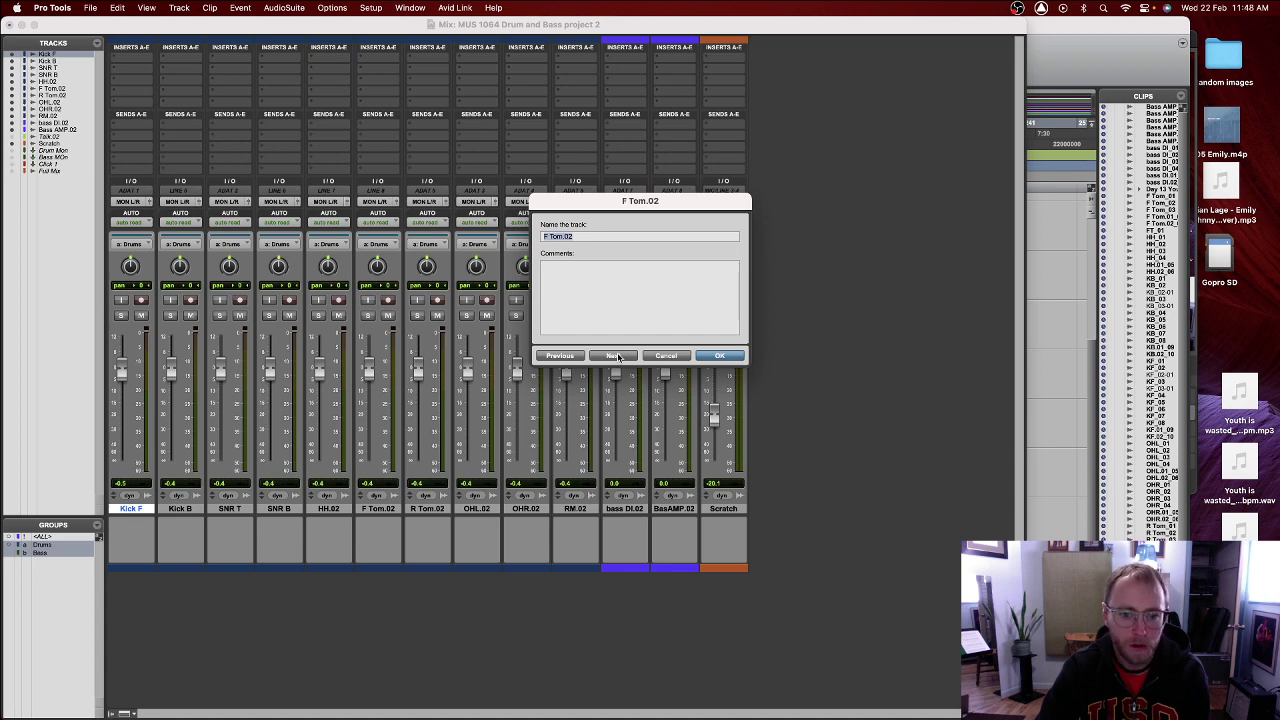
key("Right")
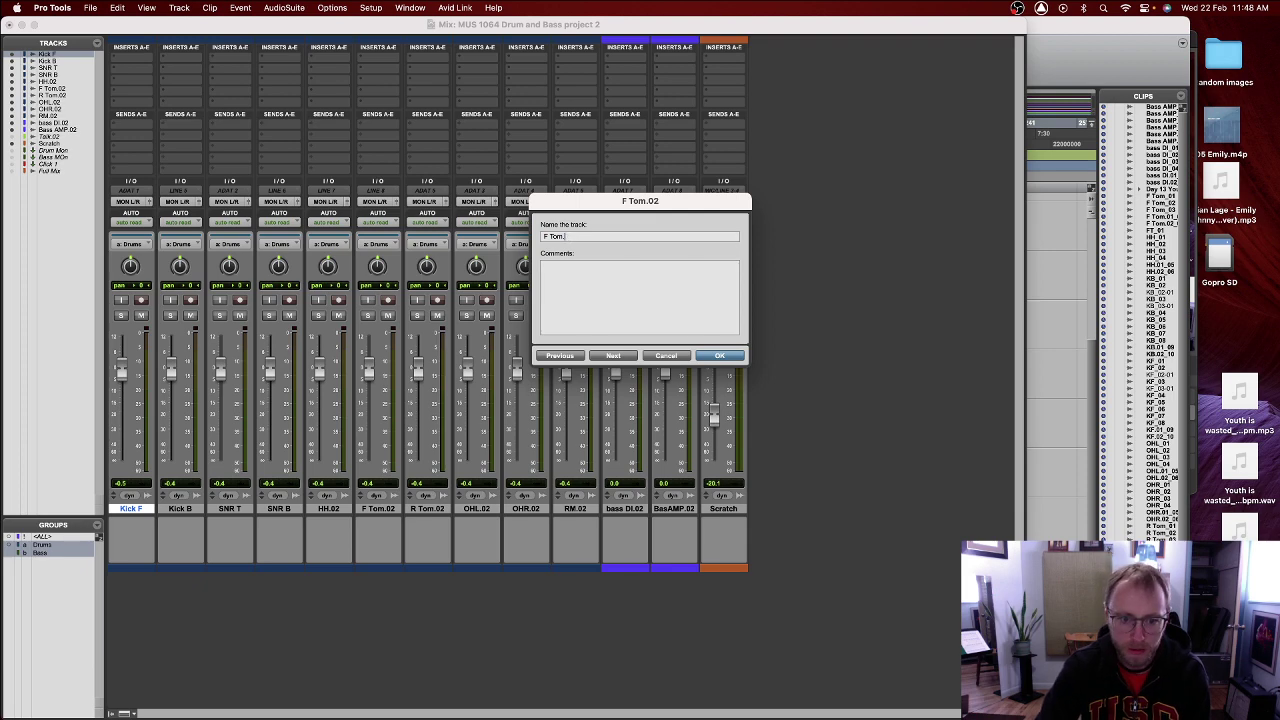
key("BackSpace")
key("Return")
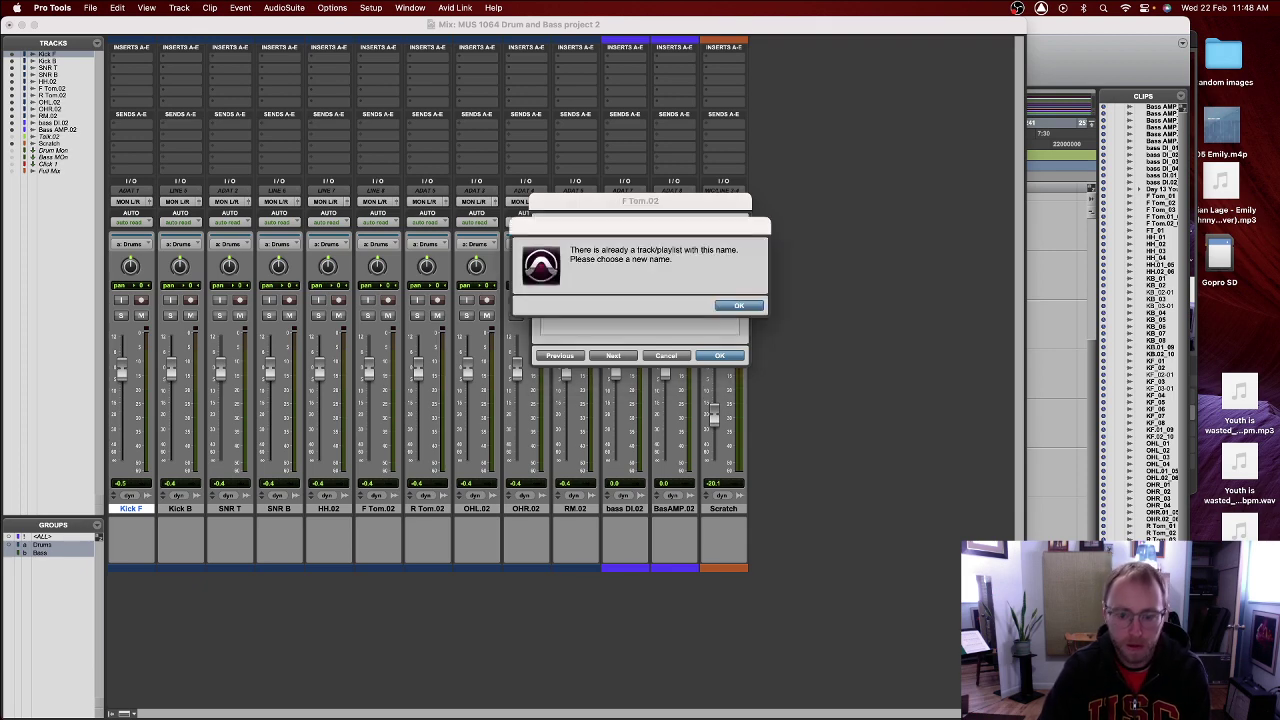
key("Return")
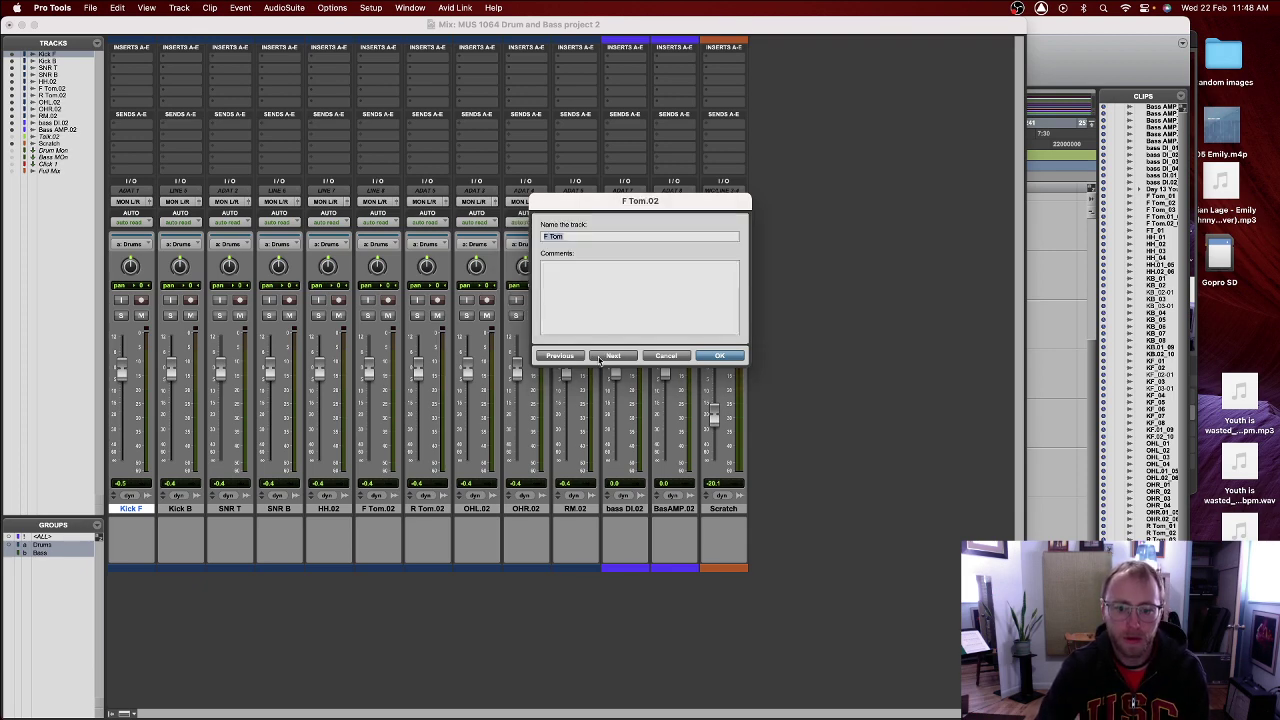
left_click(681, 357)
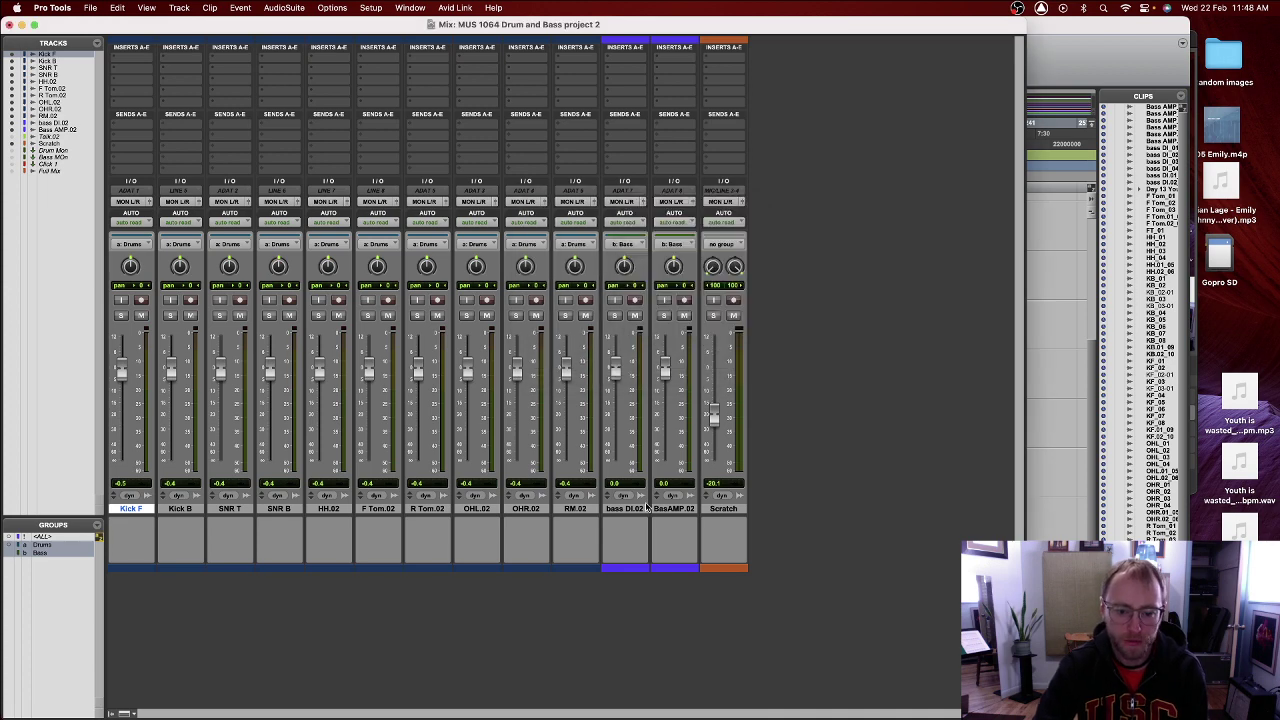
- Rename the RM.02 track as Room
left_click(572, 509)
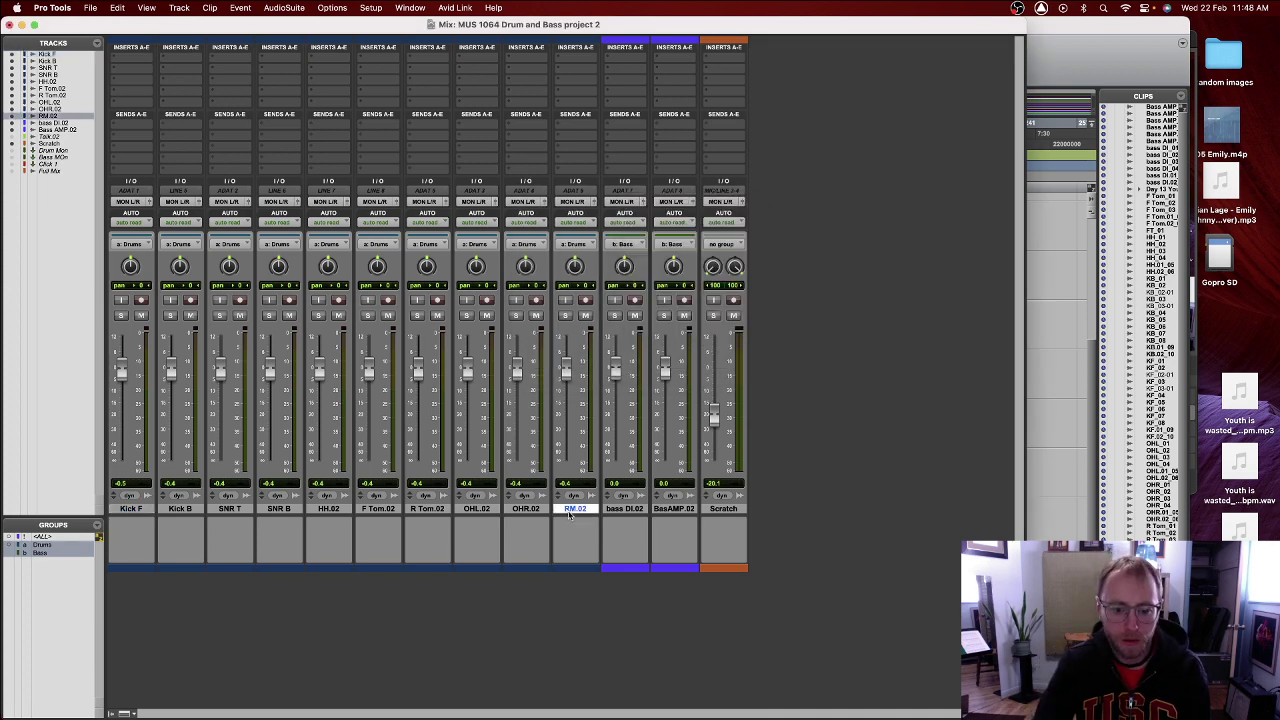
double_click(570, 509)
type("R")
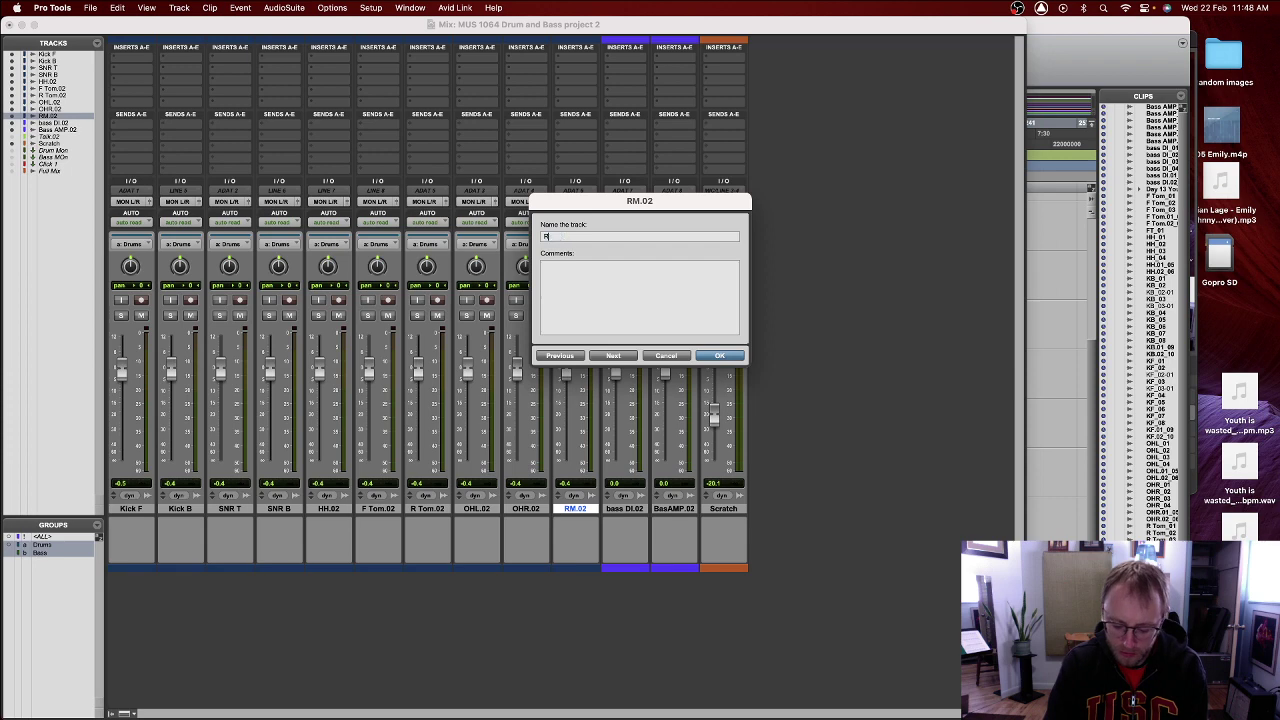
type("oom")
key("Return")
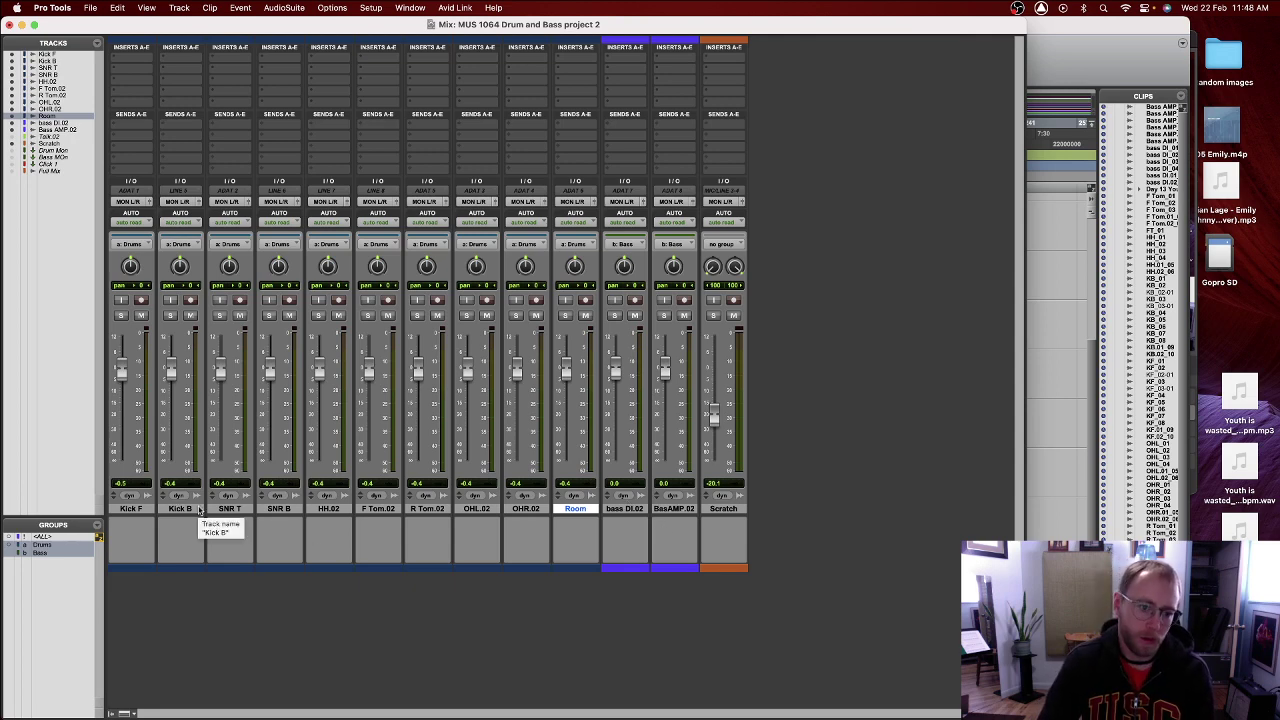
- Switch to the Edit window and change the edit mode between Slip and Grid, finishing in Grid mode
key("super+equal")
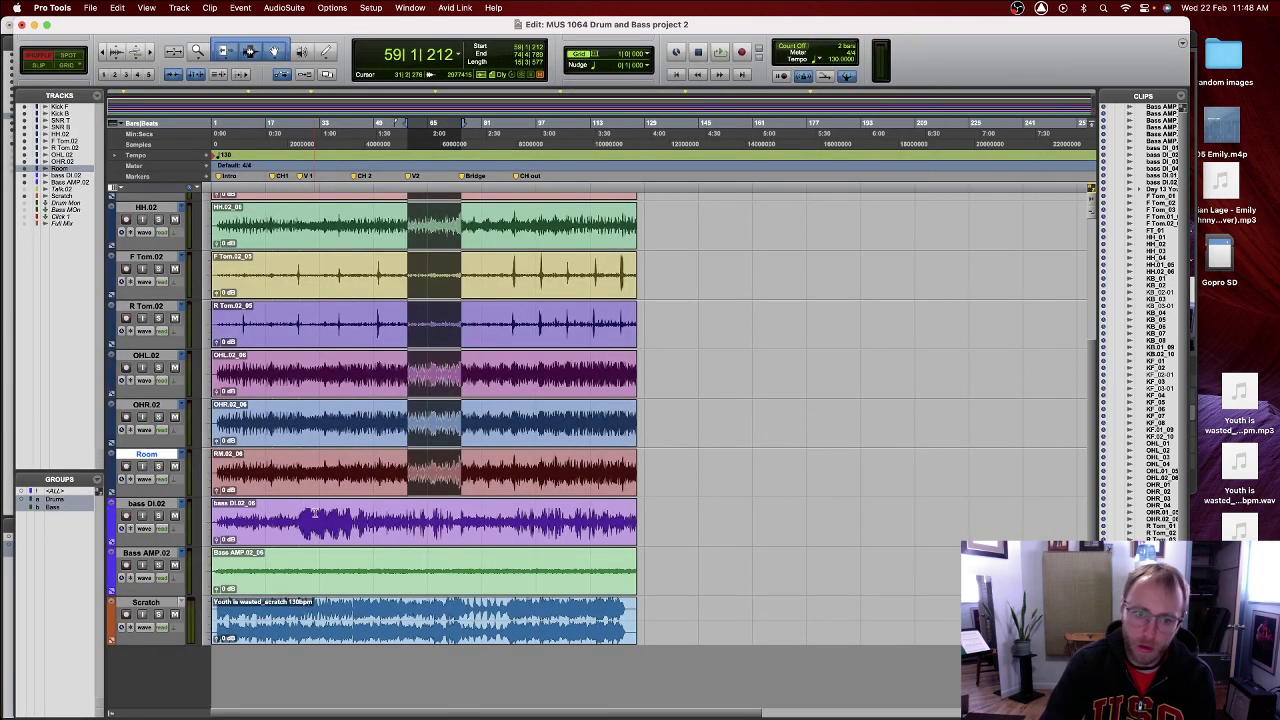
left_click(544, 201)
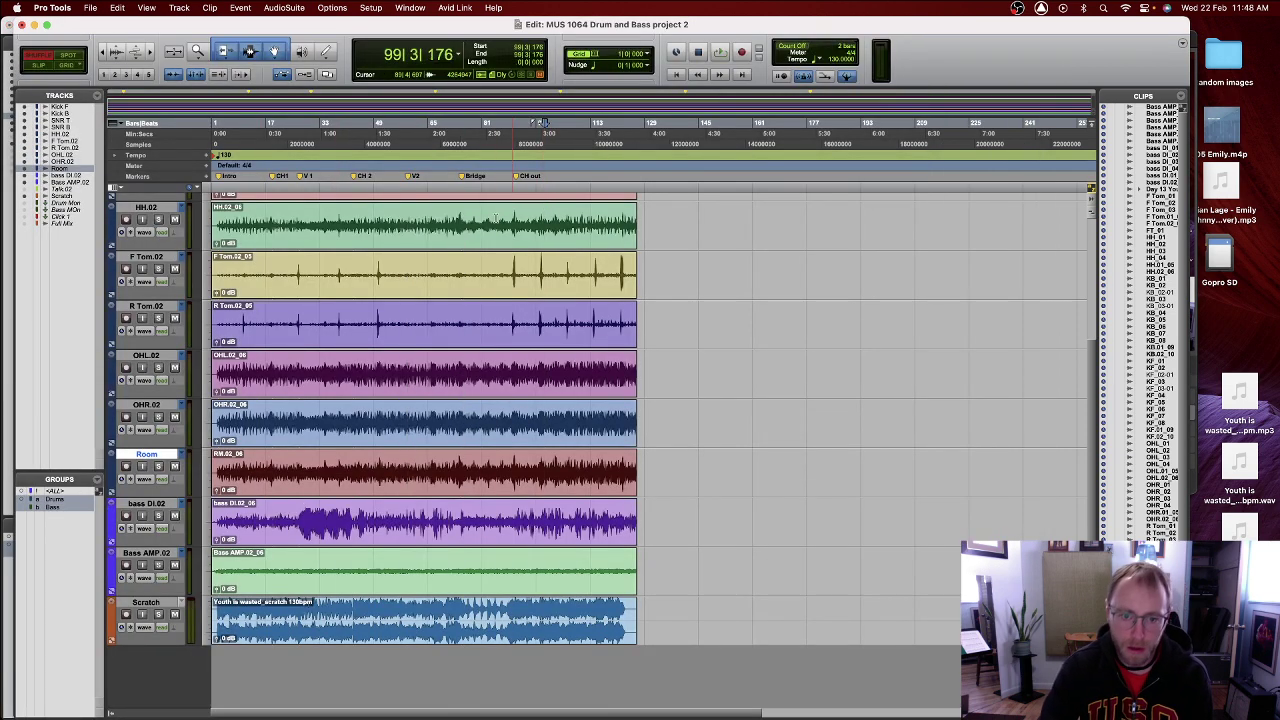
left_click(72, 66)
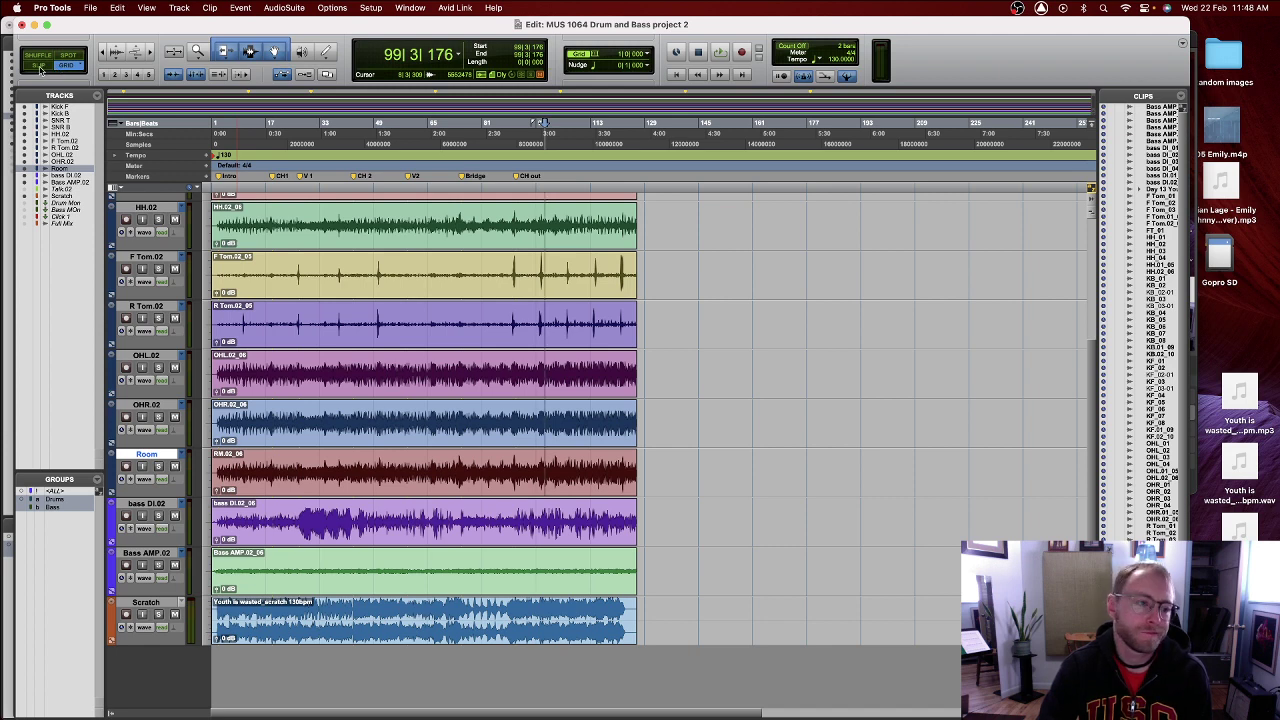
left_click(45, 66)
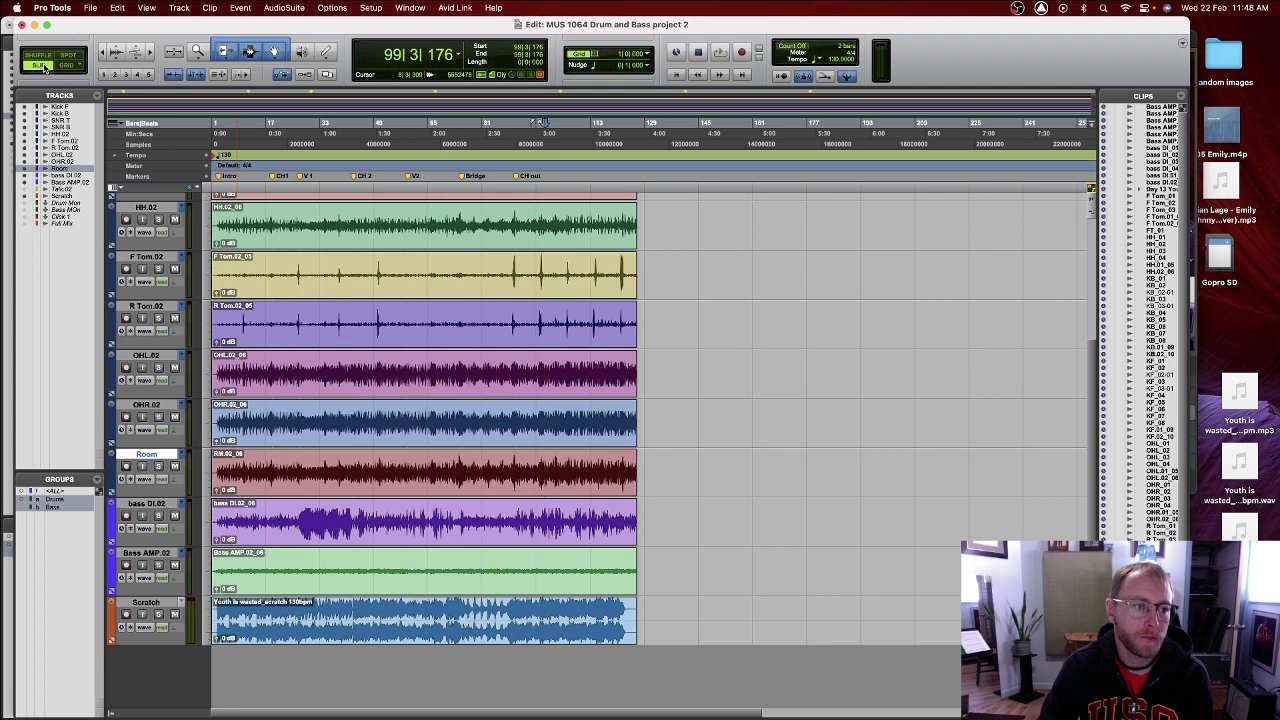
left_click(64, 66)
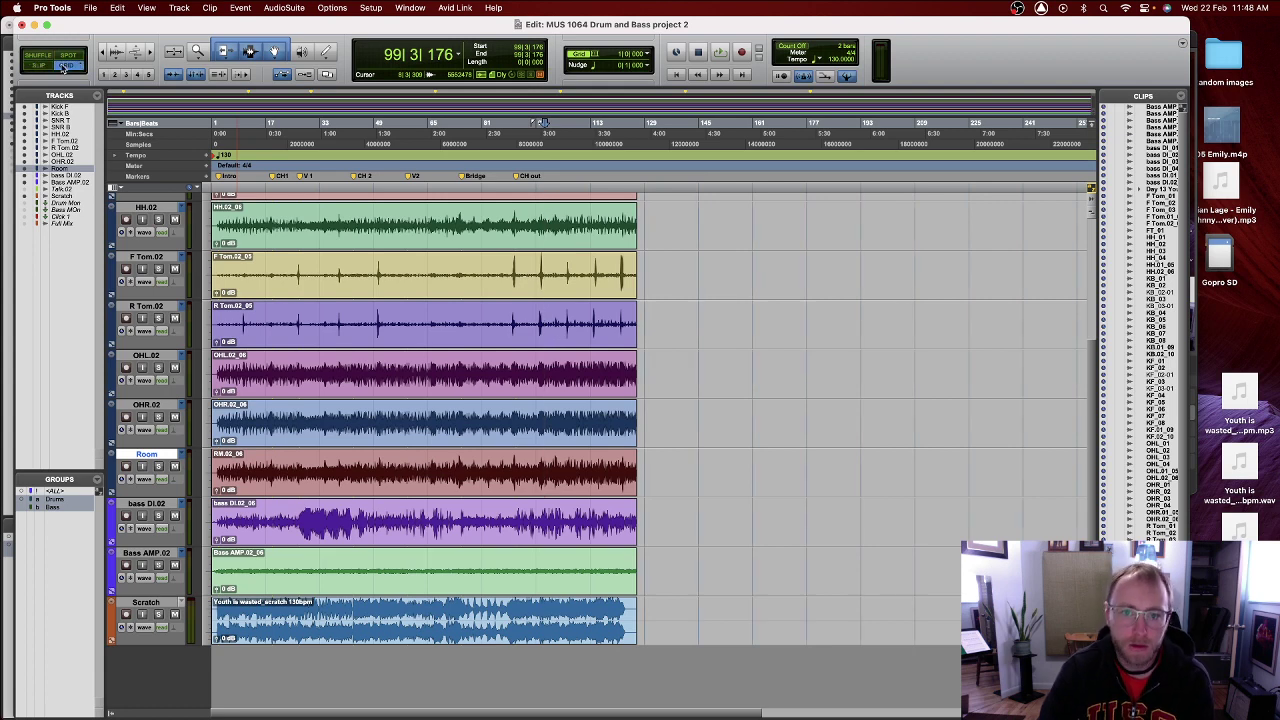
left_click(64, 66, "shift")
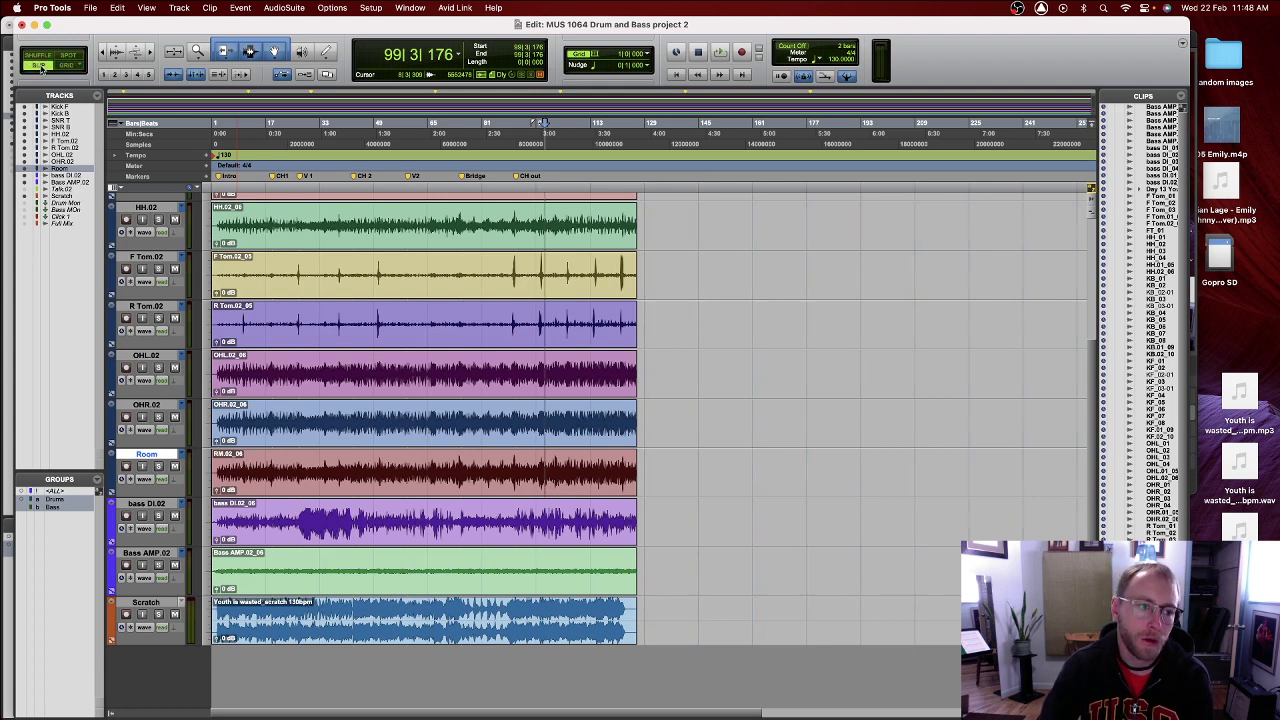
left_click(64, 66)
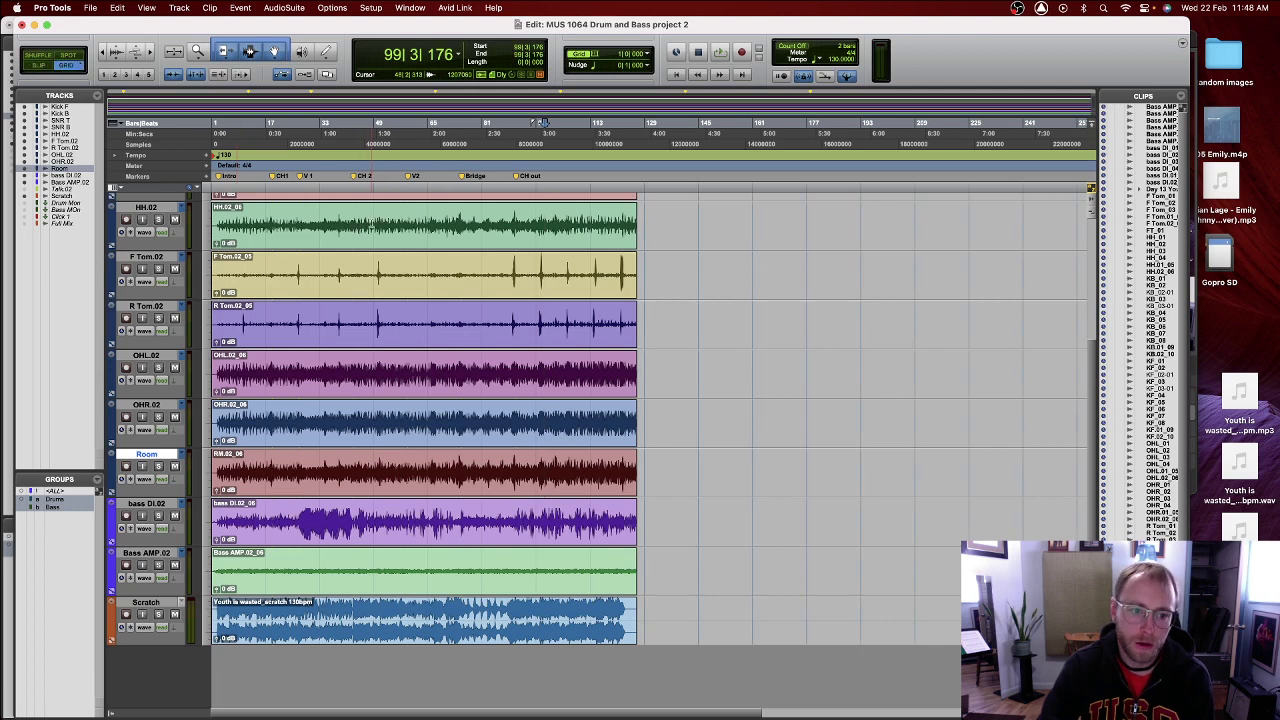
- Select bars 48 to 68 across the drum tracks with grid snapping, followed by bars 68 to 81
left_click_drag(370, 226, 436, 237)
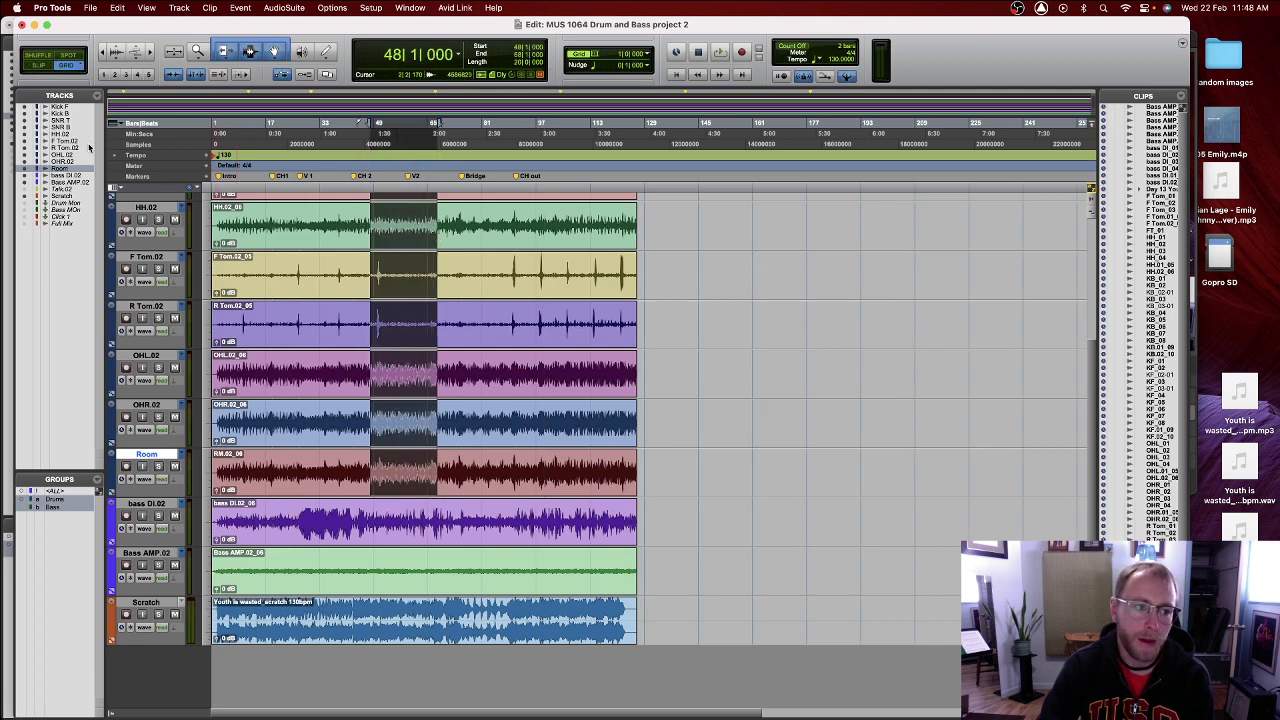
key("Return")
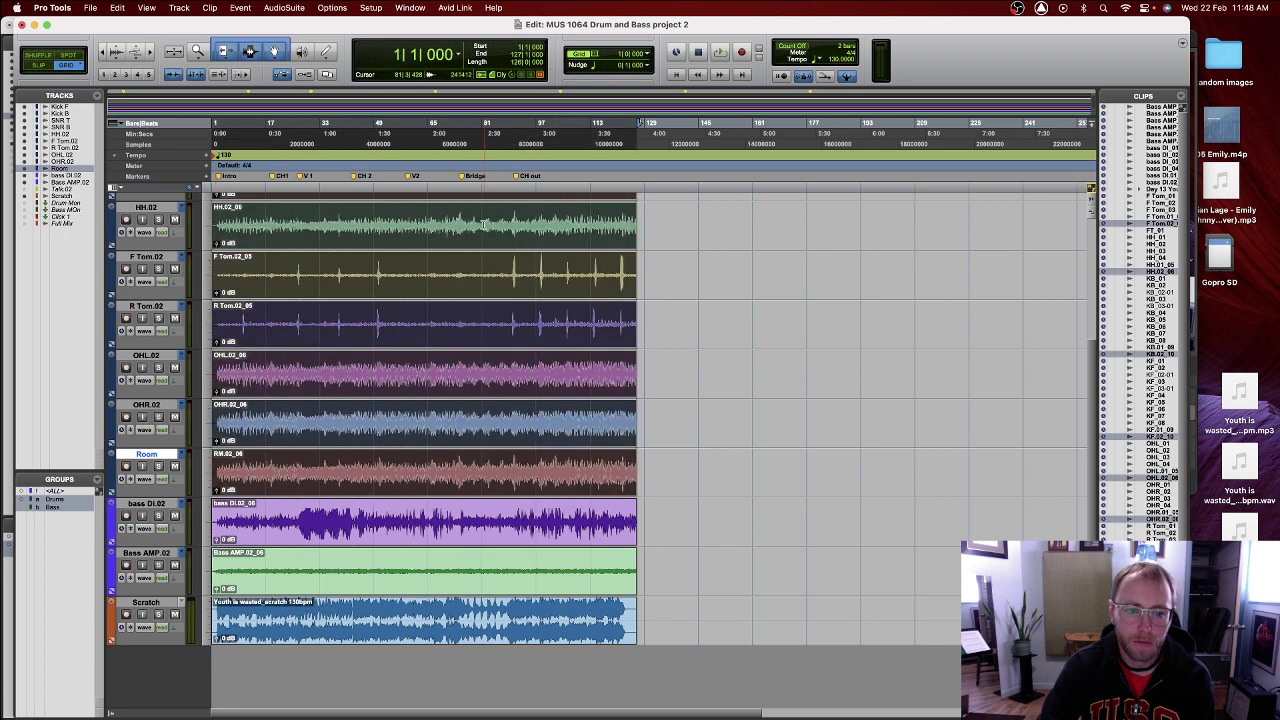
left_click_drag(486, 242, 438, 226)
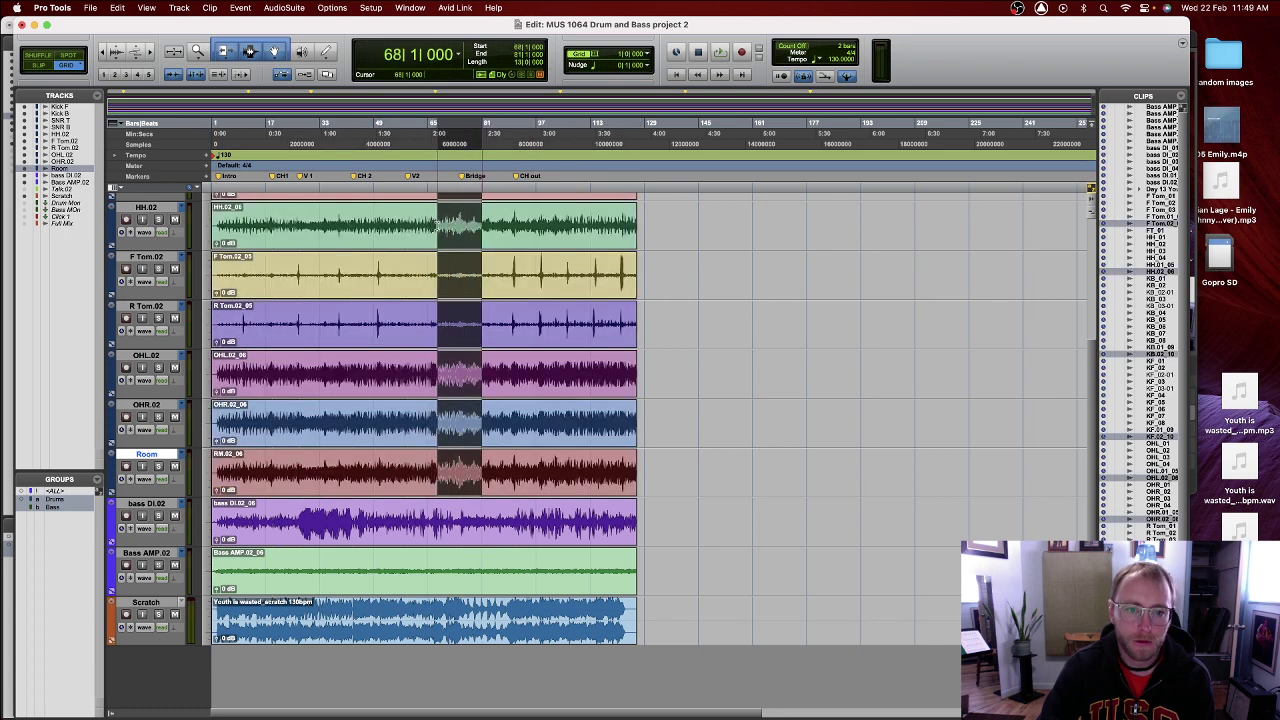
- Hide and show the grid lines again, and select bars 97 to 113 across the drum tracks
left_click(597, 58)
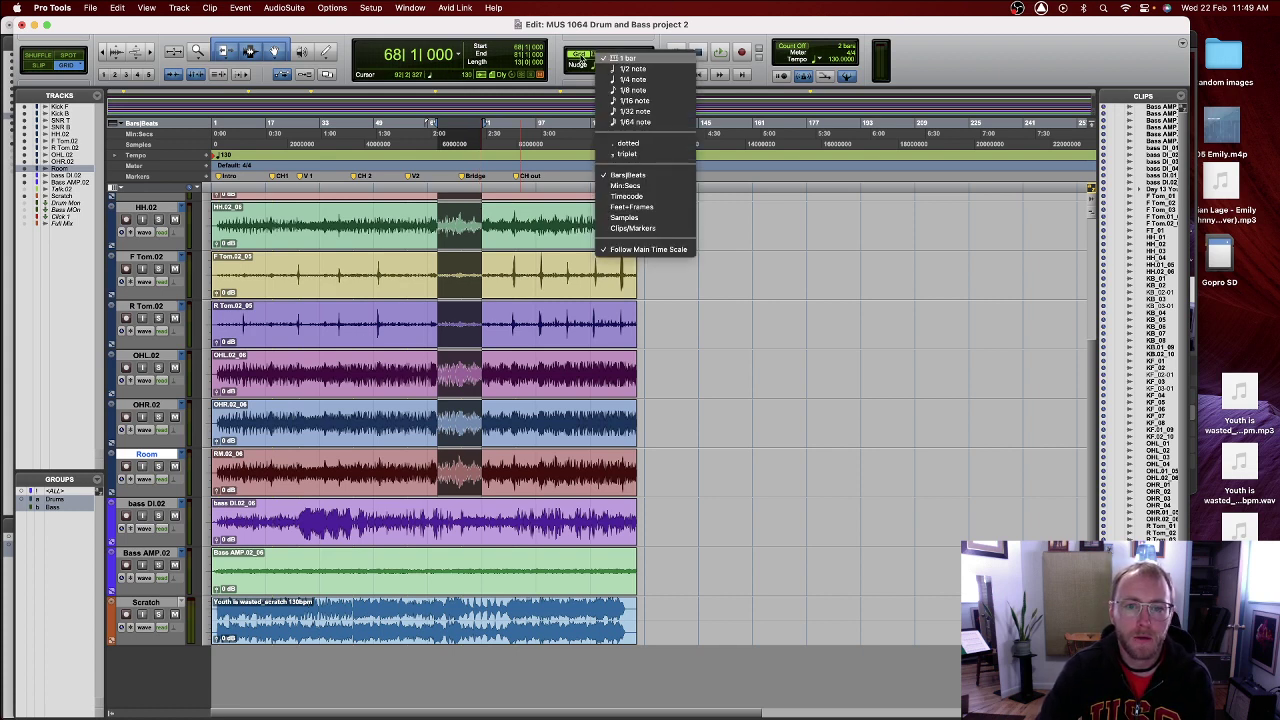
left_click(581, 62)
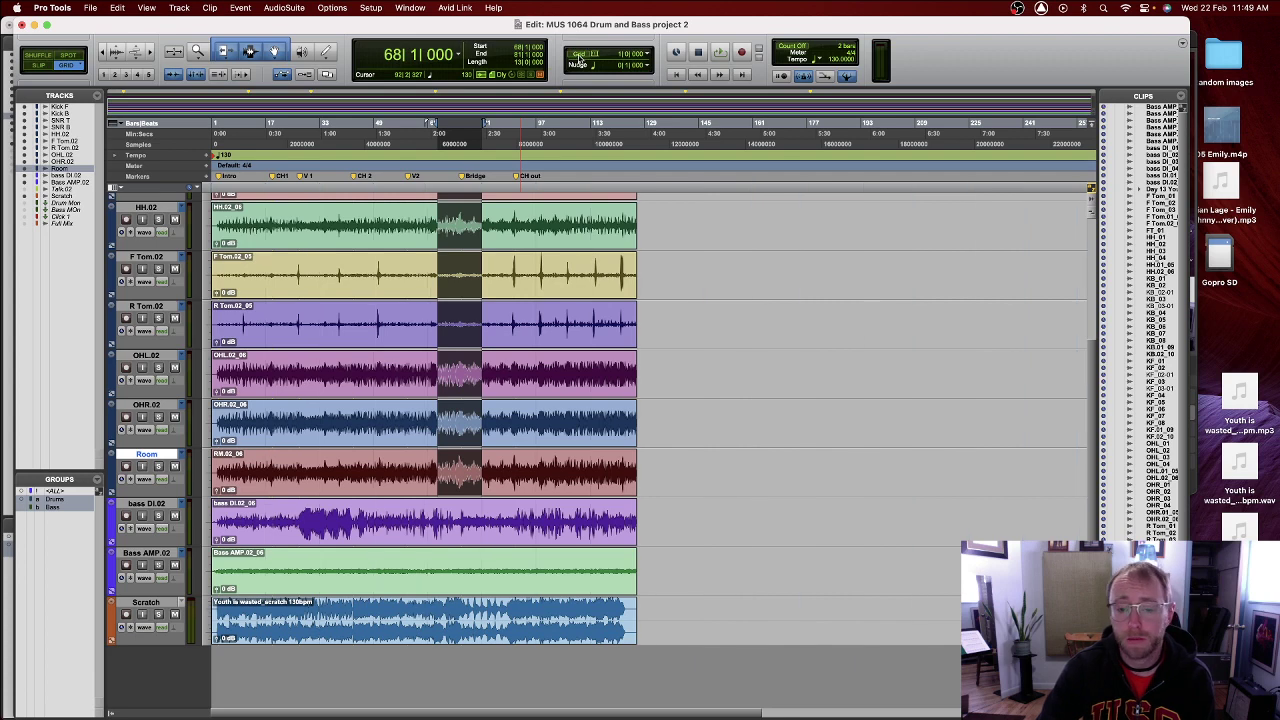
left_click(581, 58)
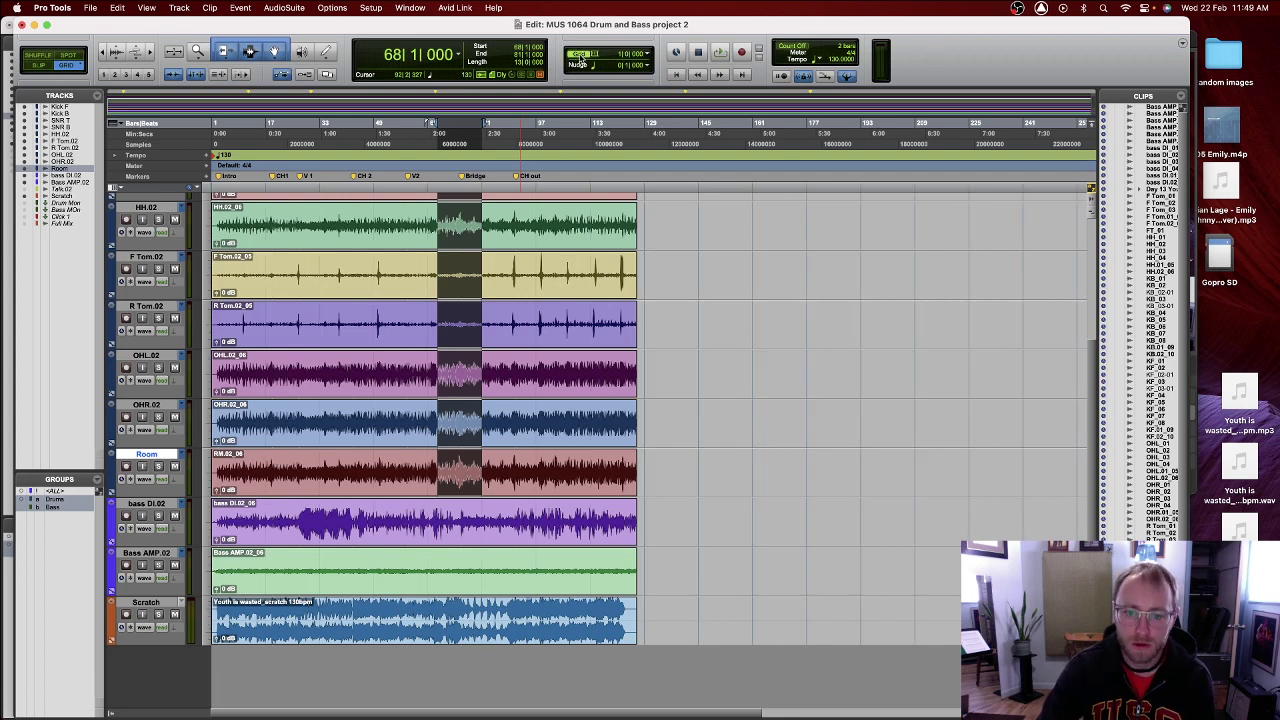
left_click_drag(537, 230, 590, 228)
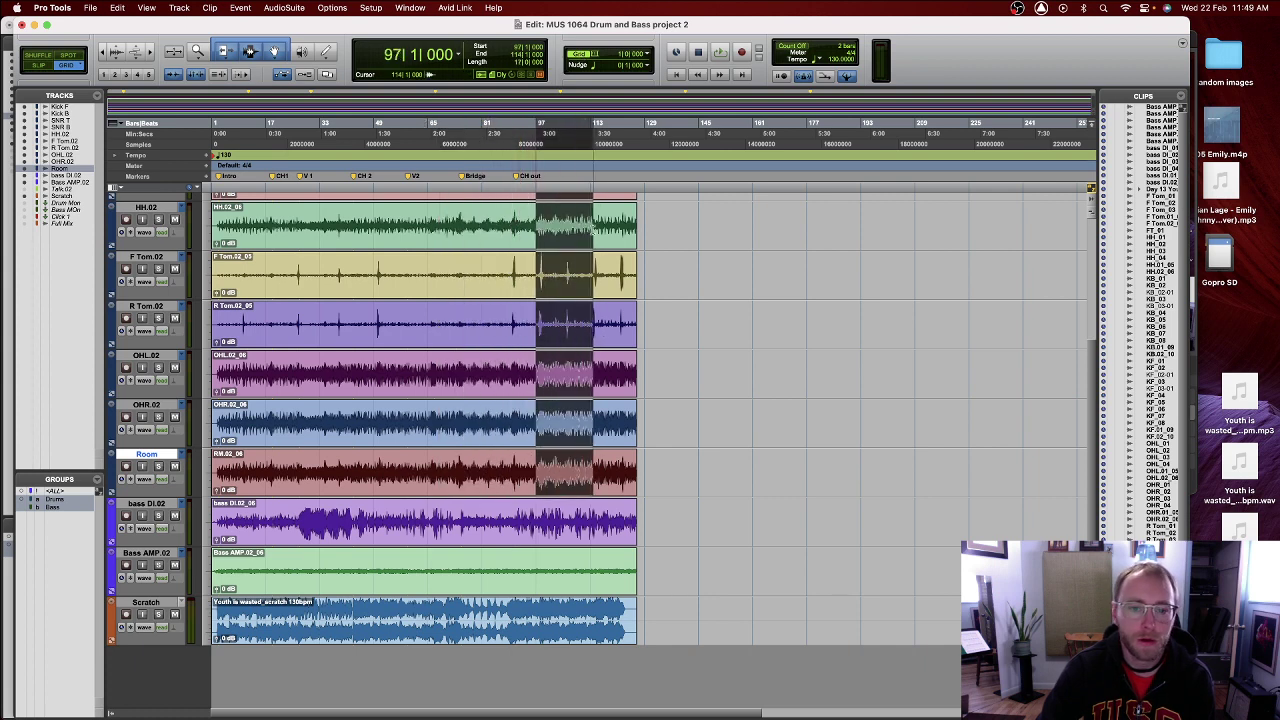
left_click(78, 66)
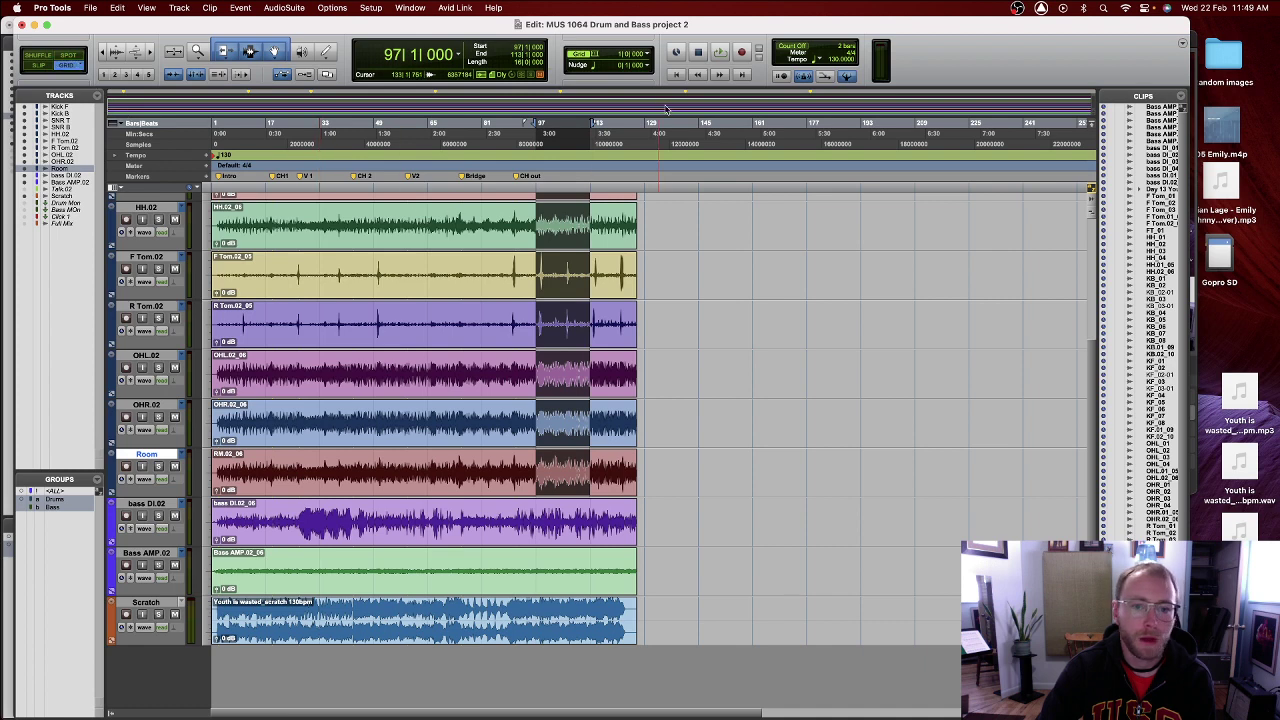
- Set the grid value to 1/2 note and return it to 1 bar
left_click(597, 57)
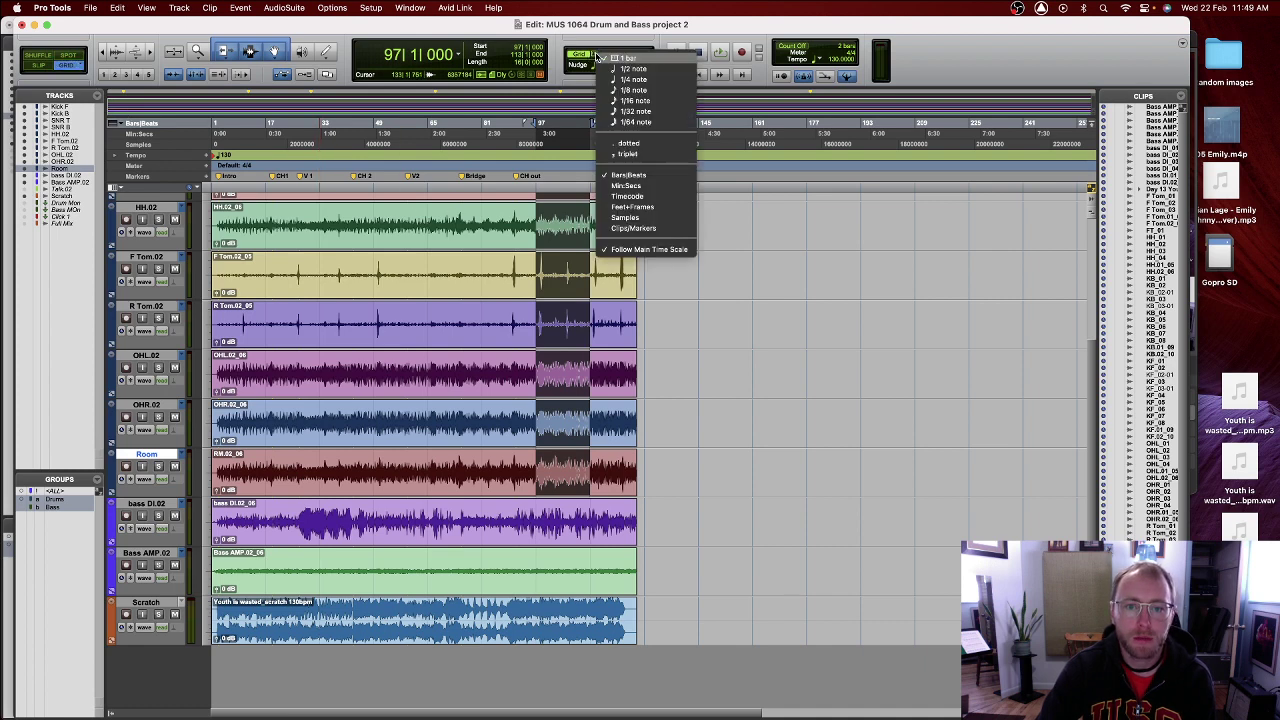
left_click(644, 69)
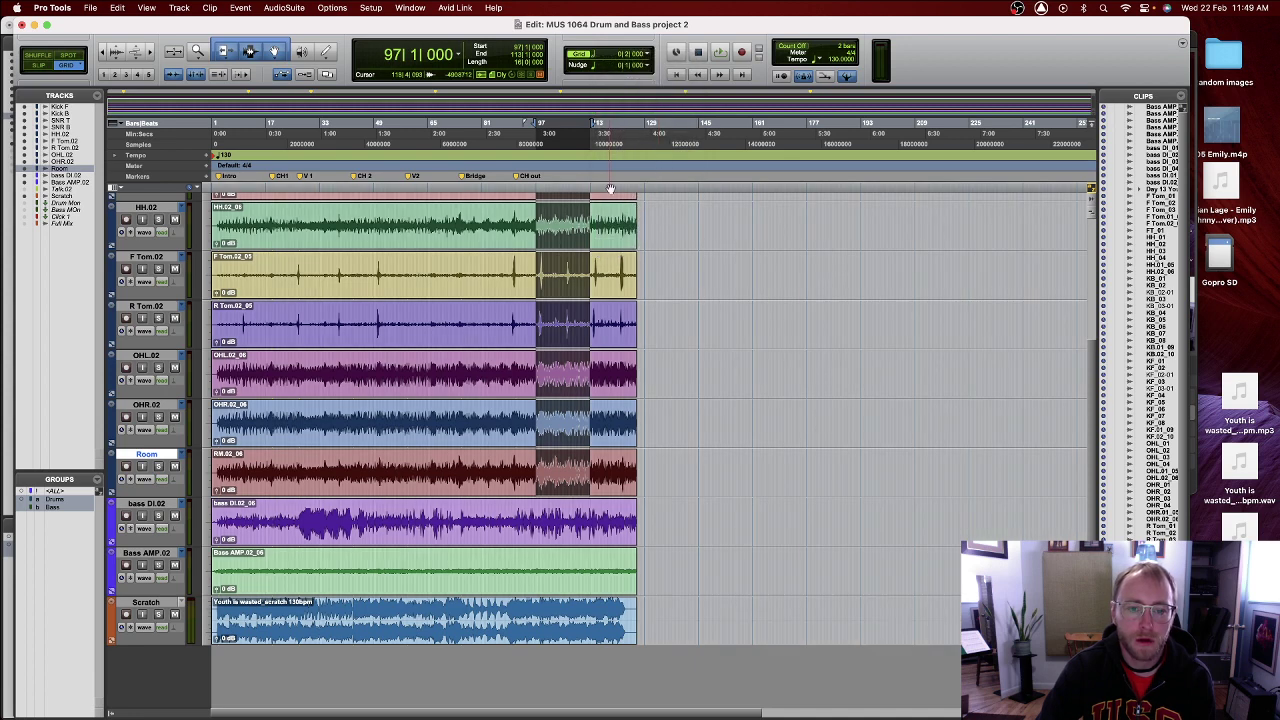
left_click(597, 57)
left_click(612, 46)
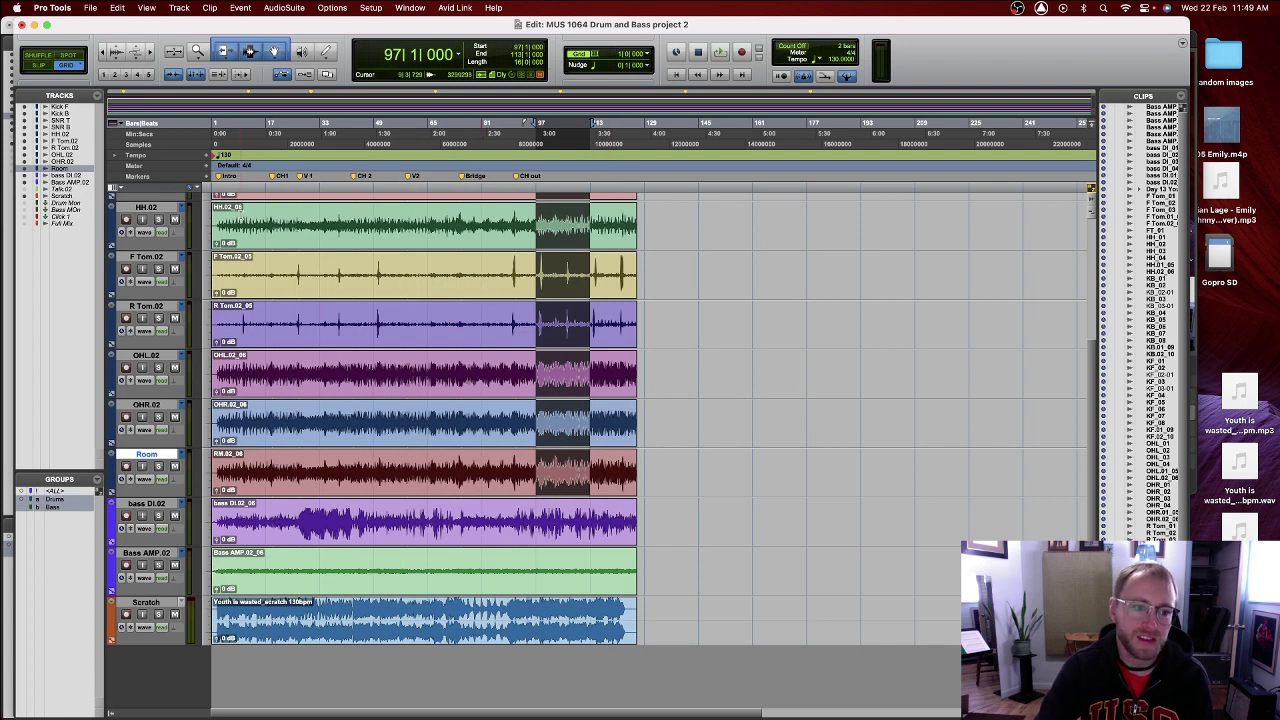
- Place the edit cursor at bar 3 on the drum tracks and set the grid value to 1/2 note
left_click(221, 218)
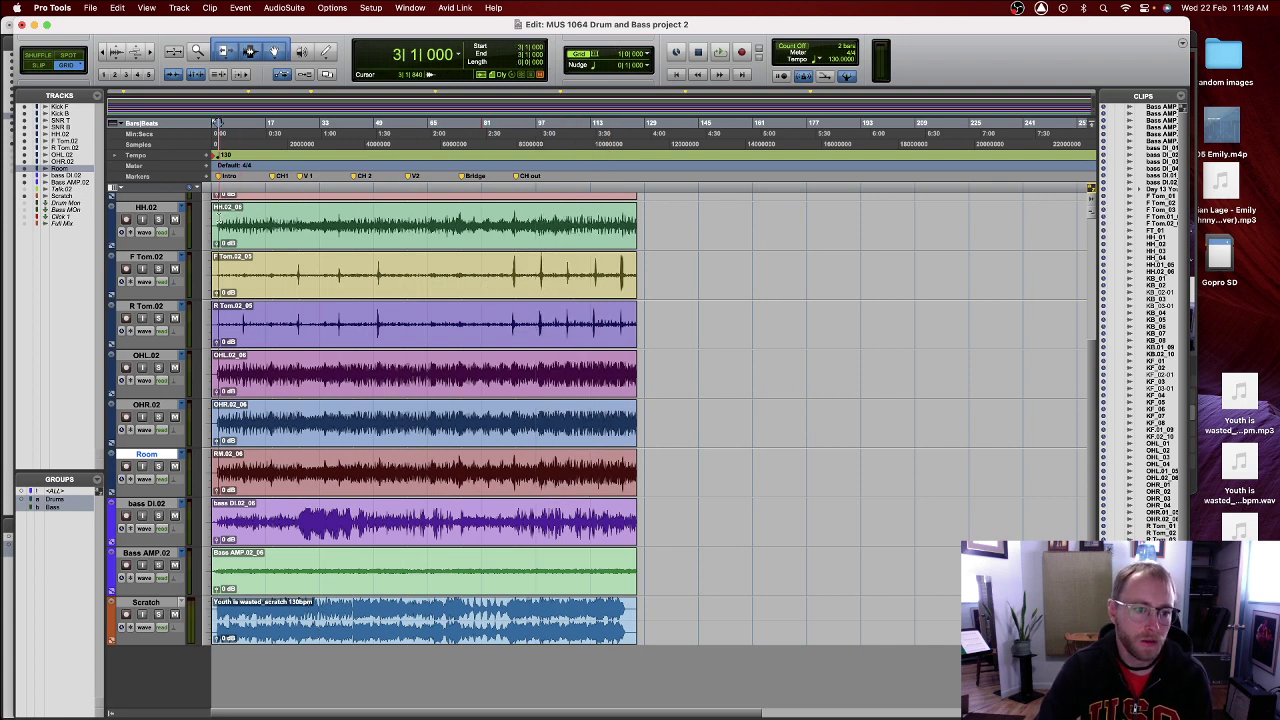
left_click(601, 56)
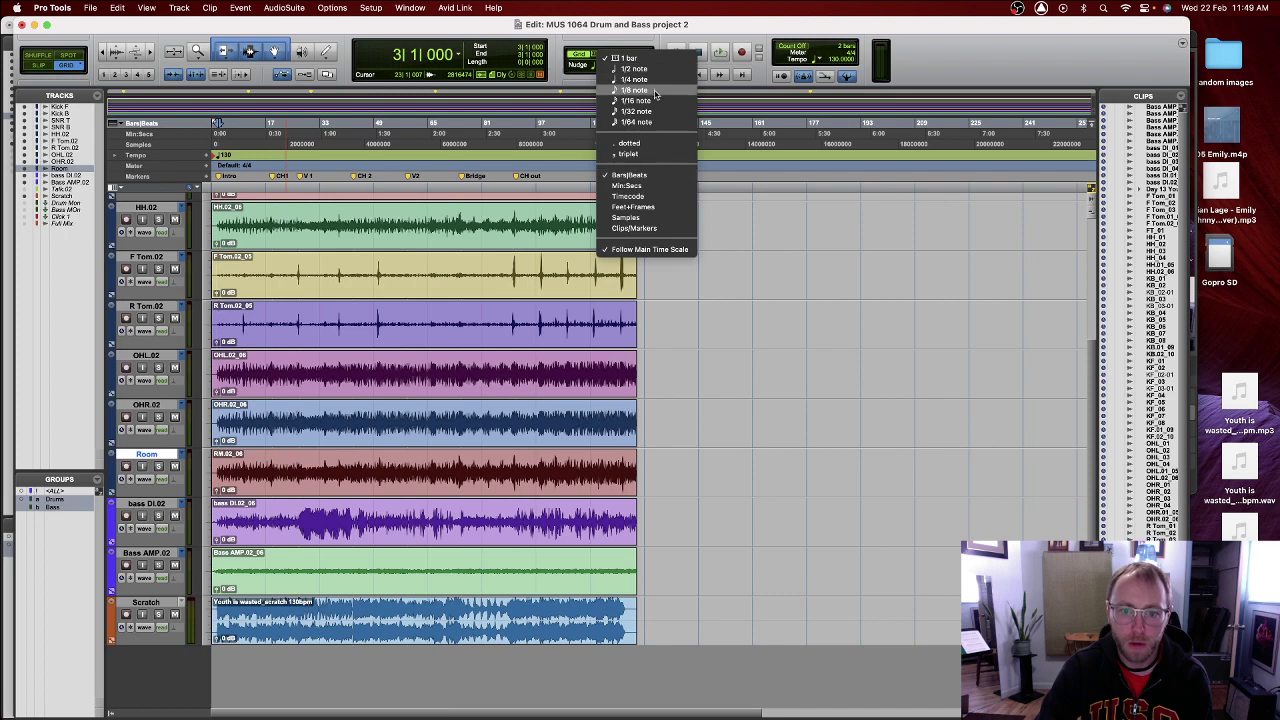
left_click(645, 69)
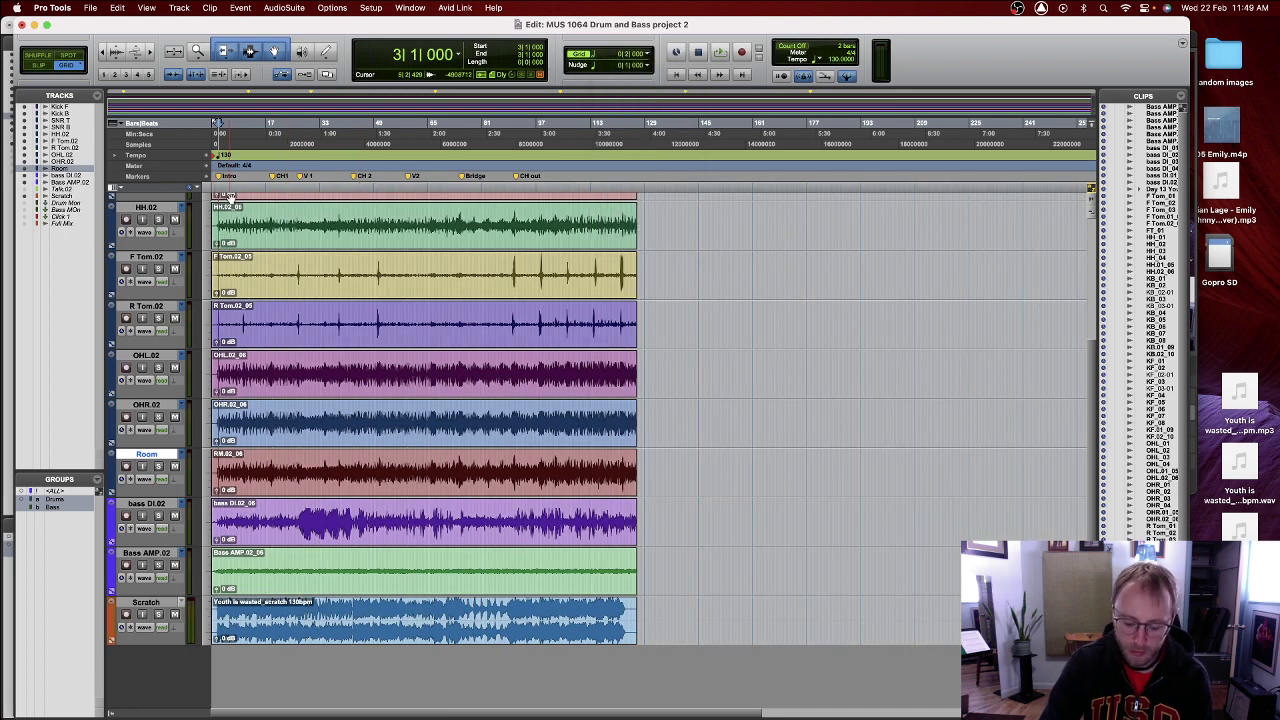
- Play the beginning of the intro from bar 3 and stop playback
key("super+bracketright")
key("super+bracketright")
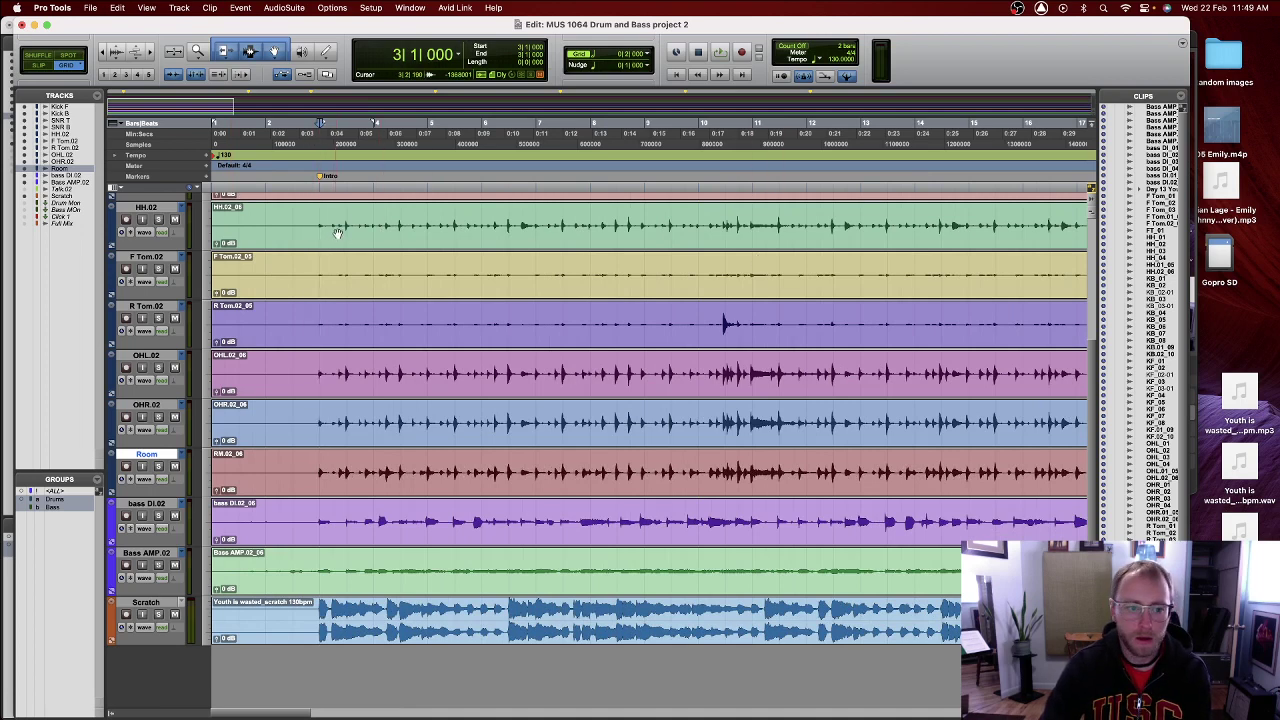
key("space")
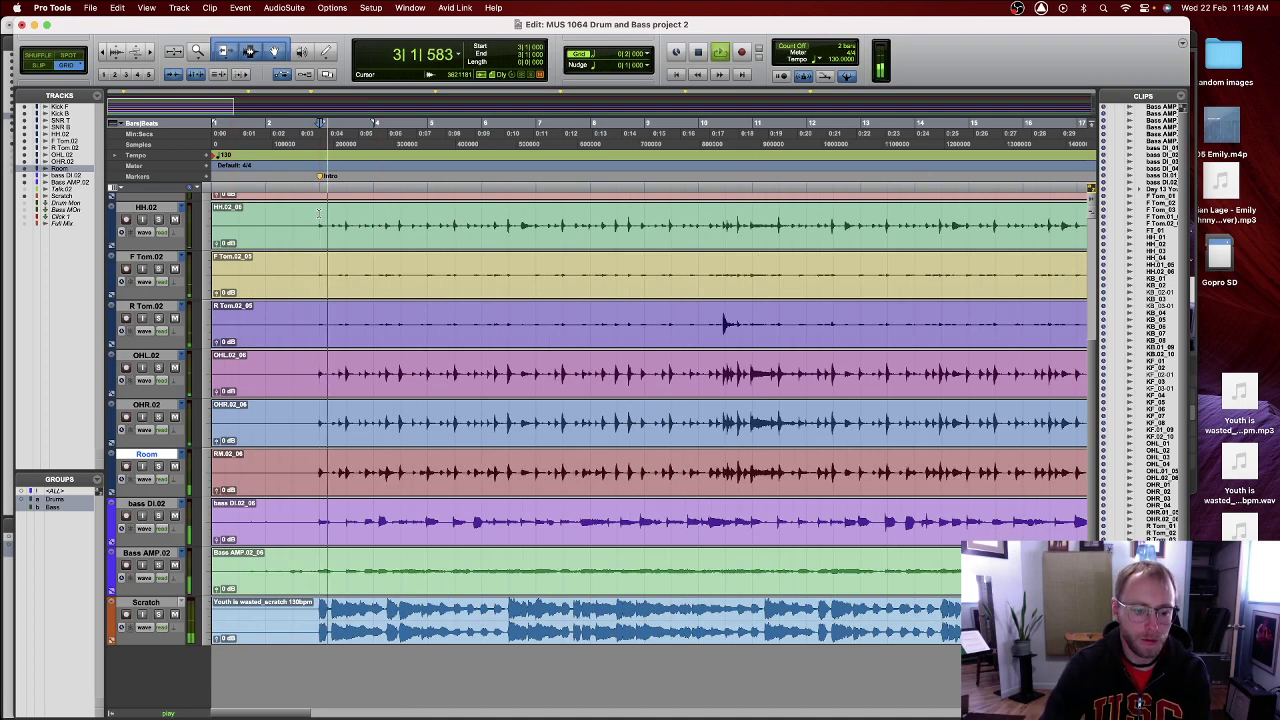
key("space")
- Play the passage leading into the V 1 marker from bar 26 and stop playback
scroll(759, 331, "right", 10)
scroll(759, 331, "right", 5)
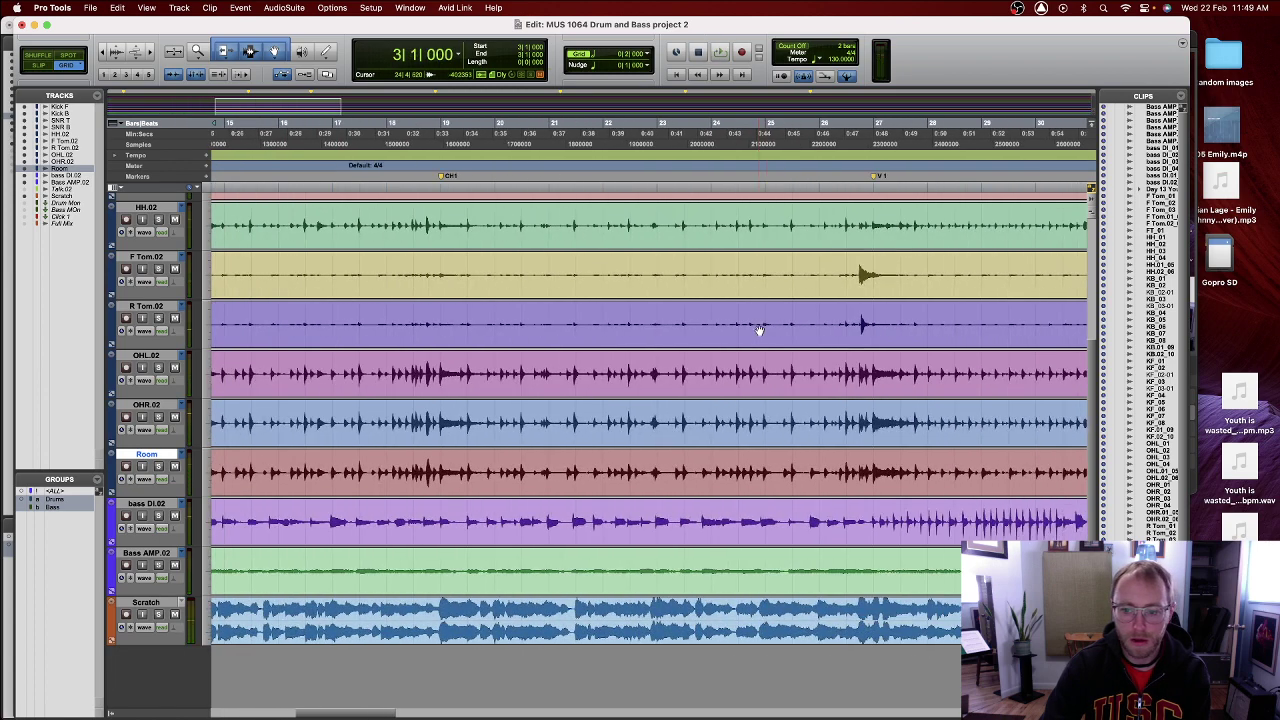
left_click(825, 208)
key("space")
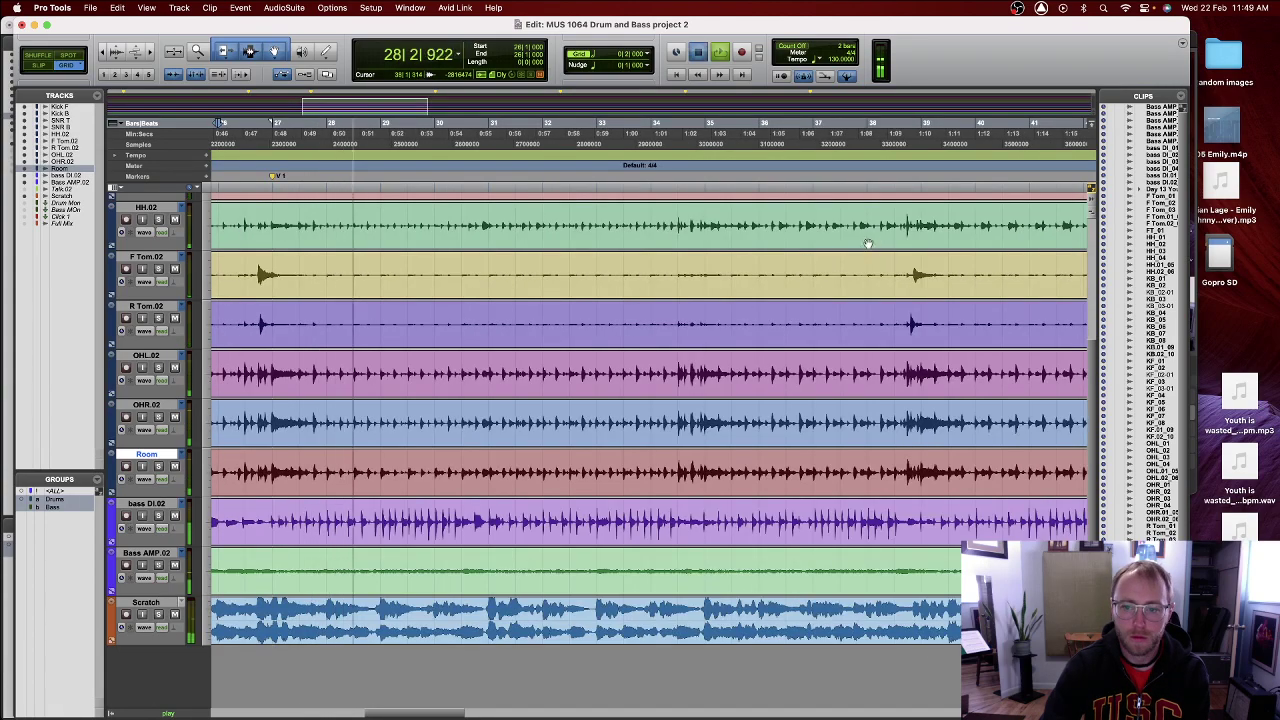
key("space")
scroll(862, 248, "right", 5)
scroll(862, 248, "right", 5)
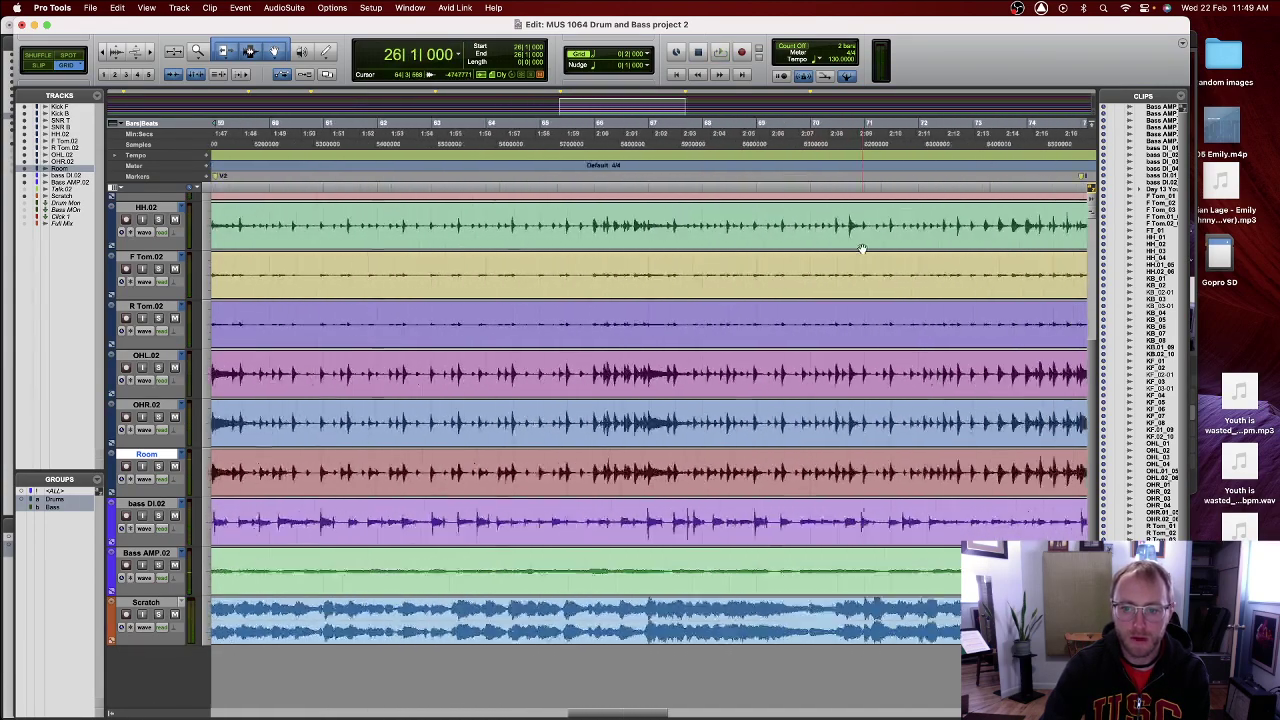
- Place the edit cursor at the Bridge marker at bar 75, then start and stop playback
left_click(908, 203)
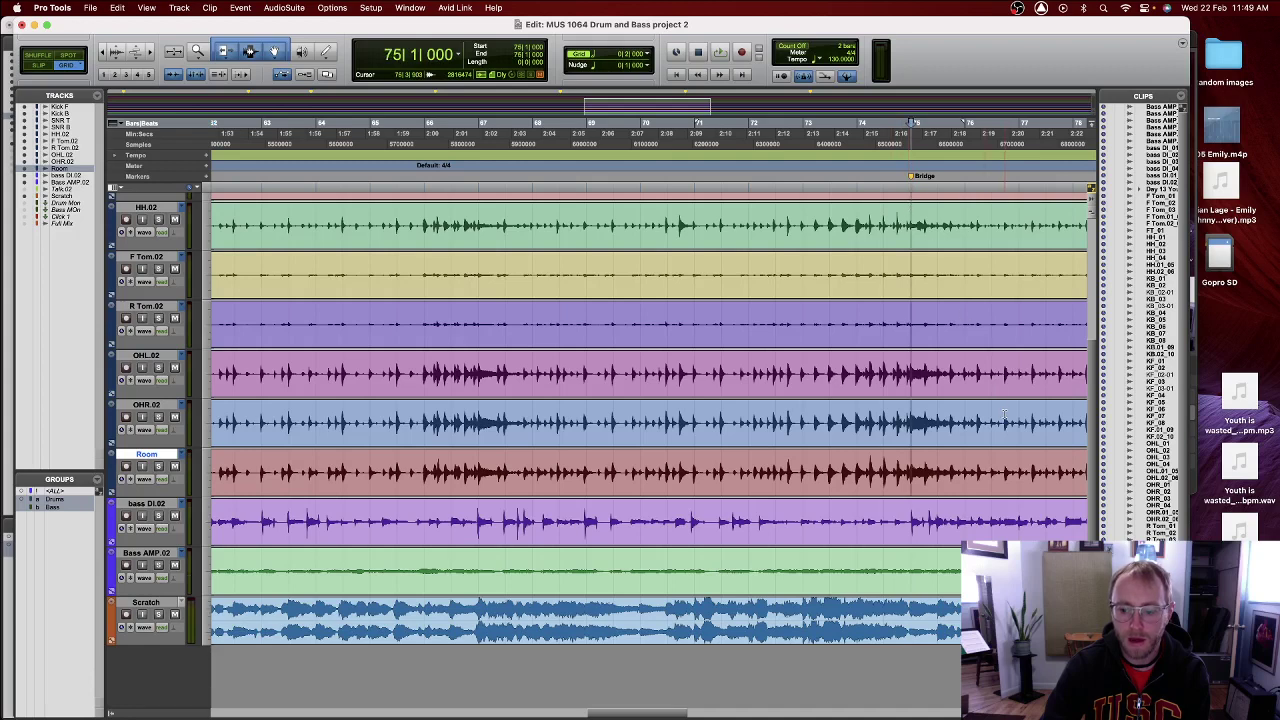
key("space")
key("space")
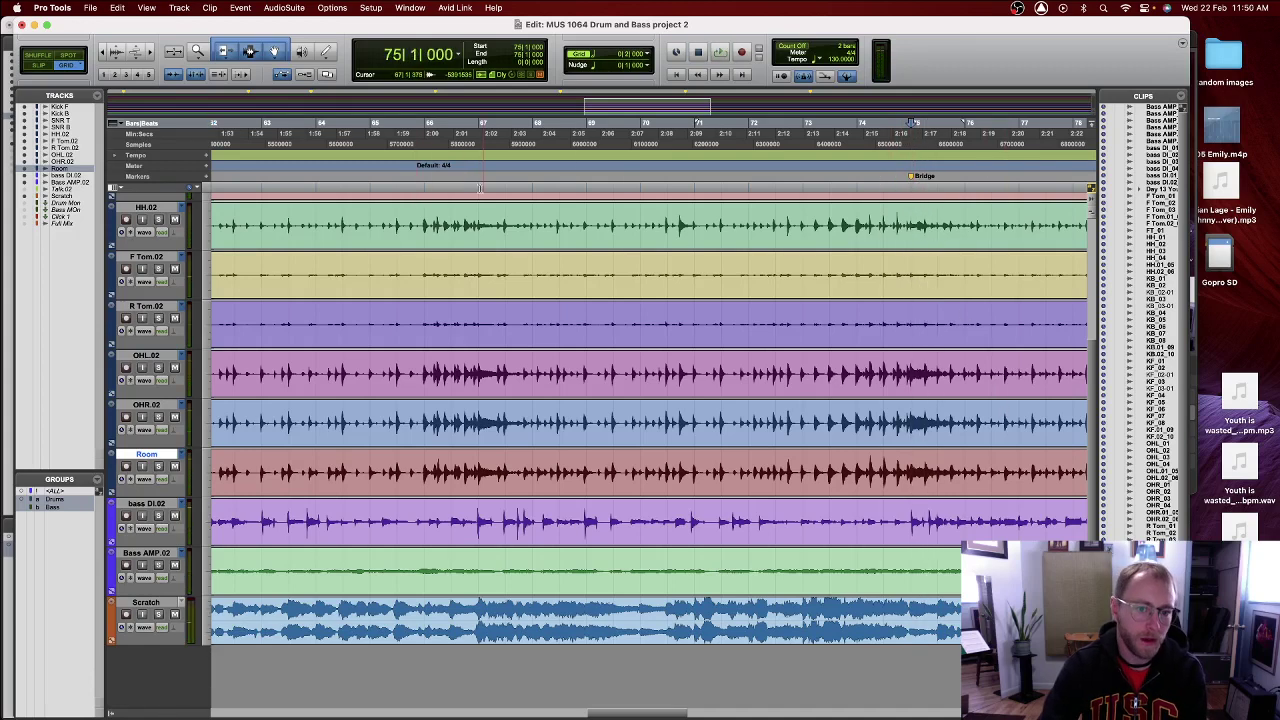
- Select the drum tracks from bar 68 up to the Bridge marker at bar 75
left_click_drag(480, 470, 521, 236)
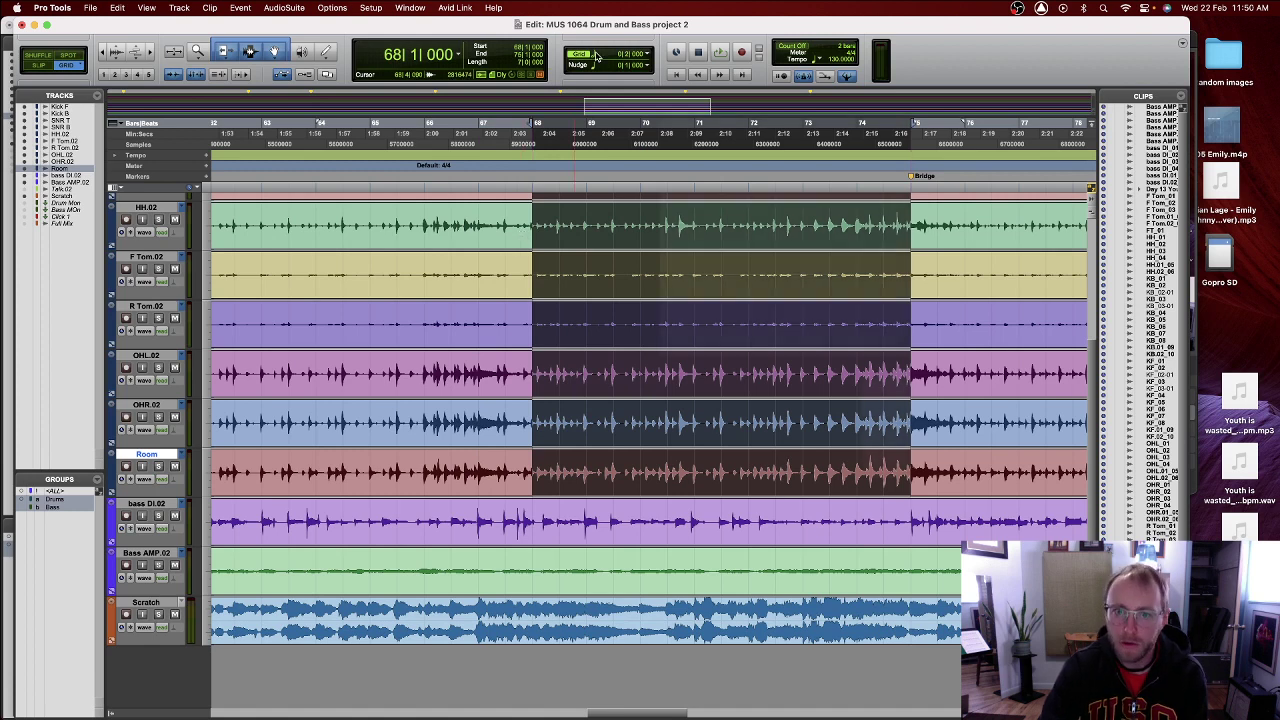
scroll(590, 58, "right", 1)
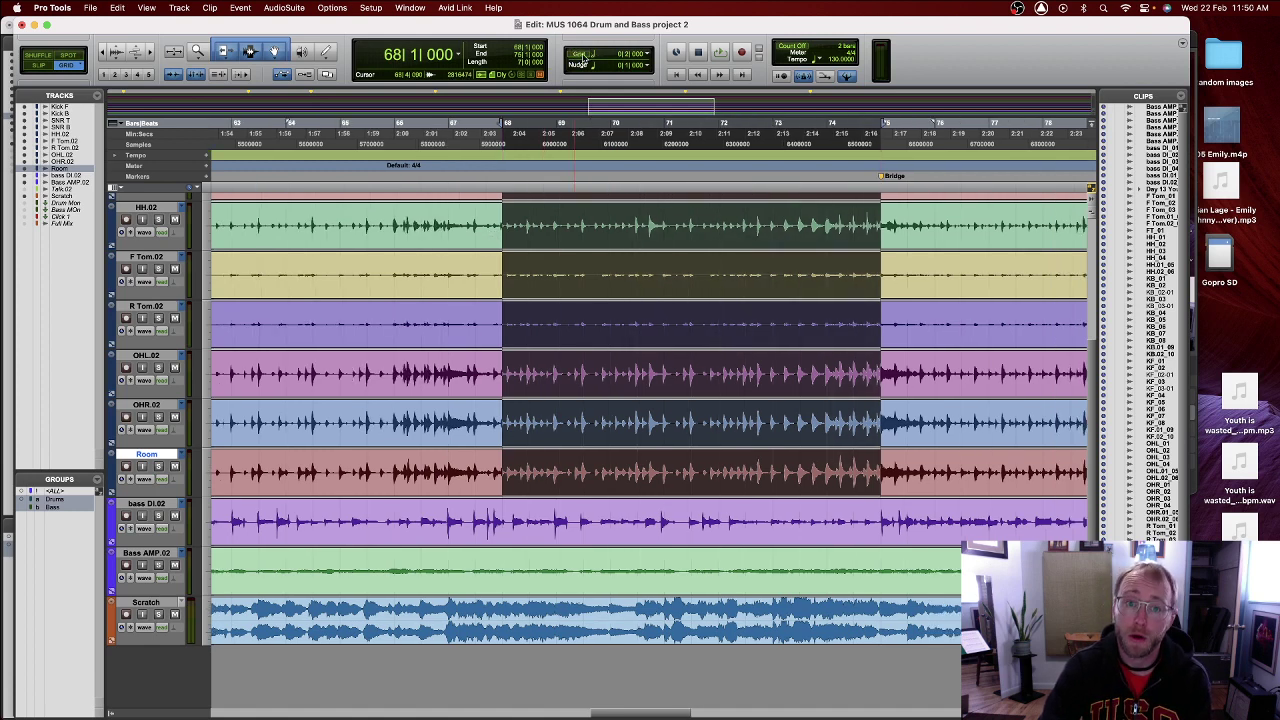
scroll(586, 60, "right", 1)
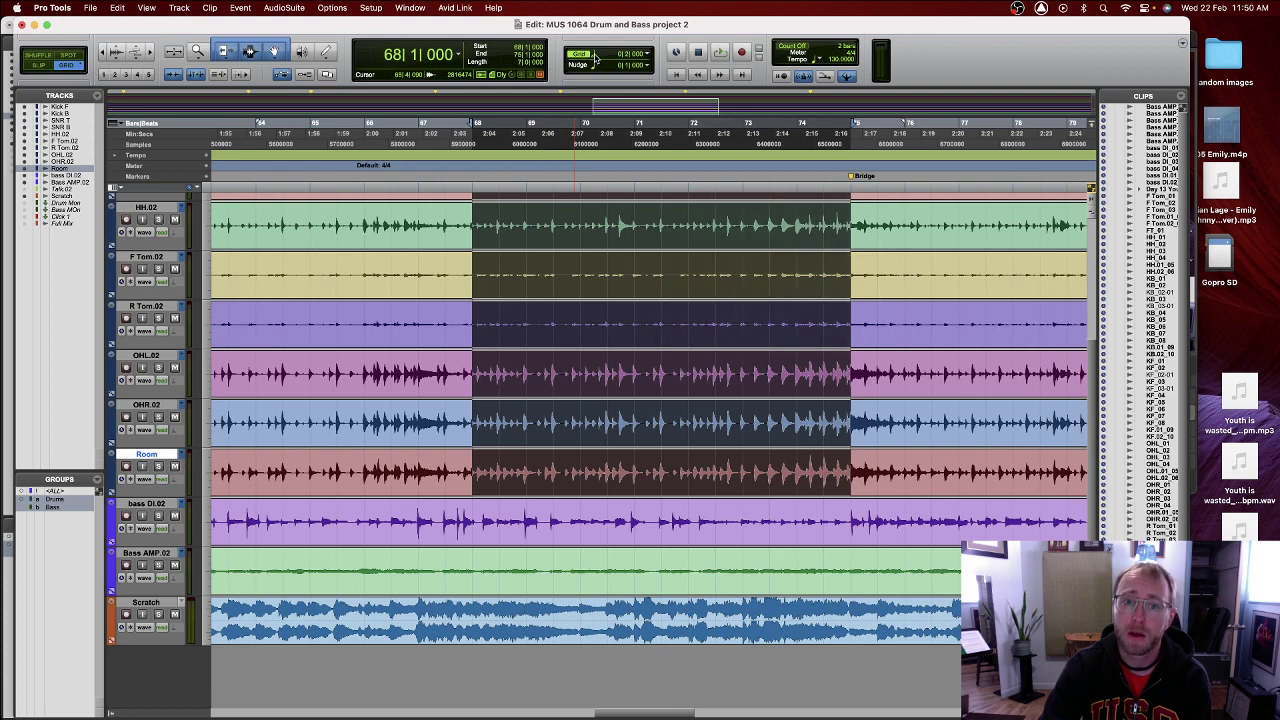
- Set the grid value to 1 bar and try a selection from bar 70 to bar 72 on the drum tracks
left_click(625, 55)
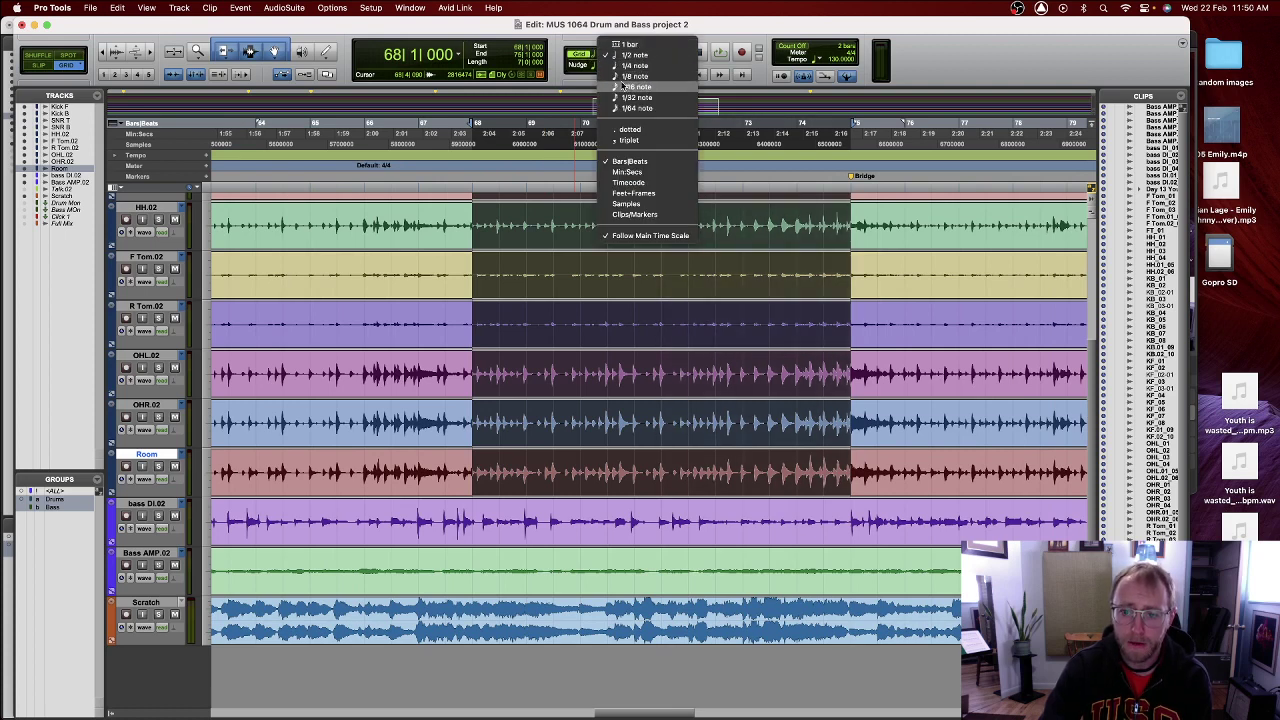
left_click(628, 46)
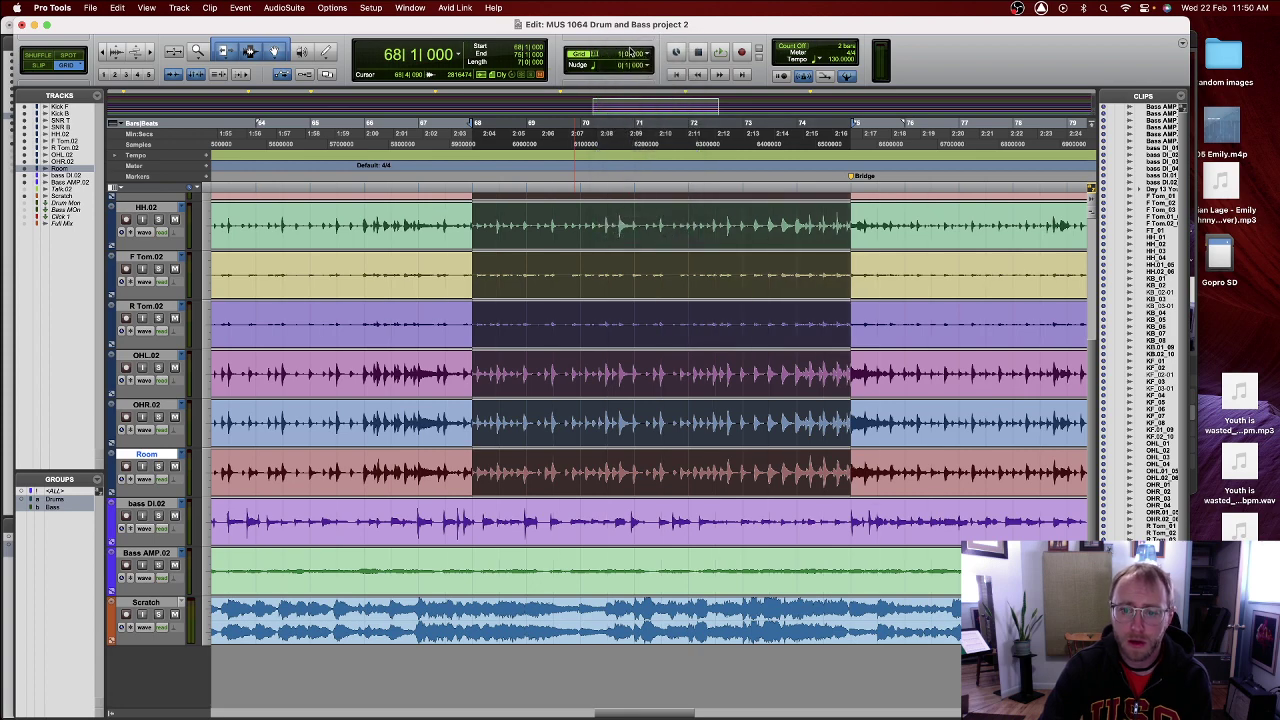
left_click(686, 312)
left_click_drag(688, 220, 602, 226)
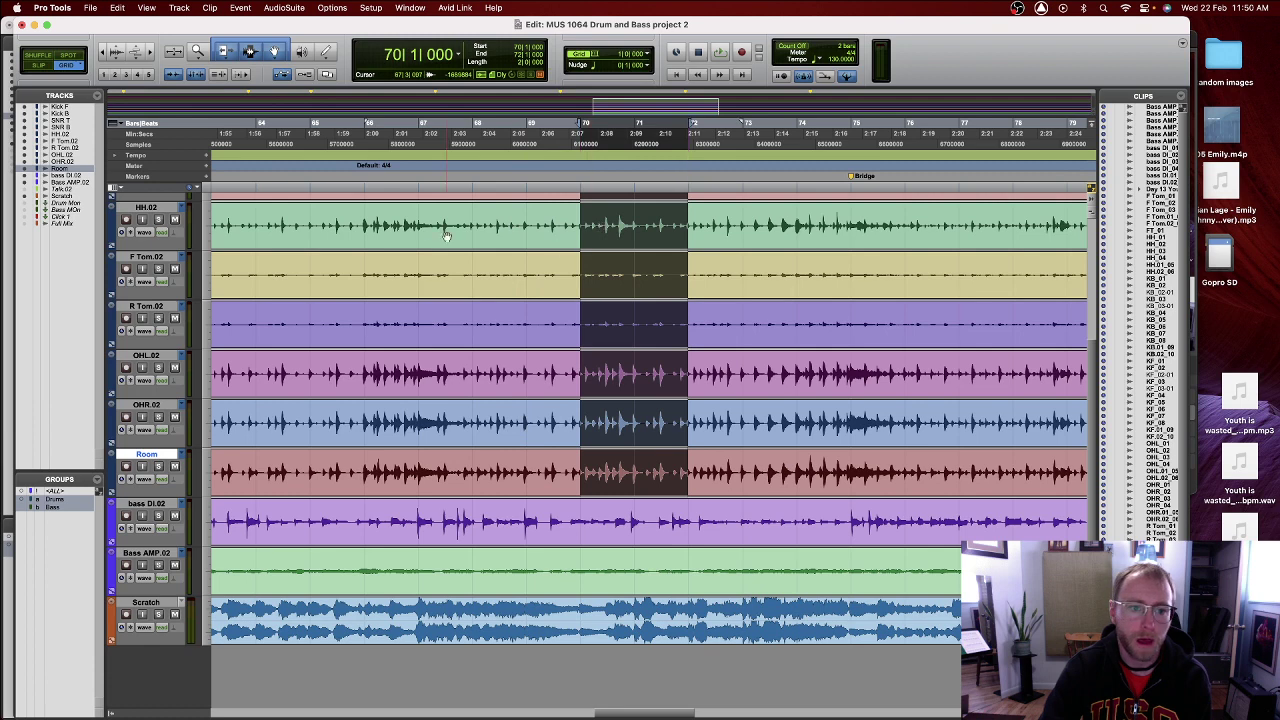
left_click(528, 215)
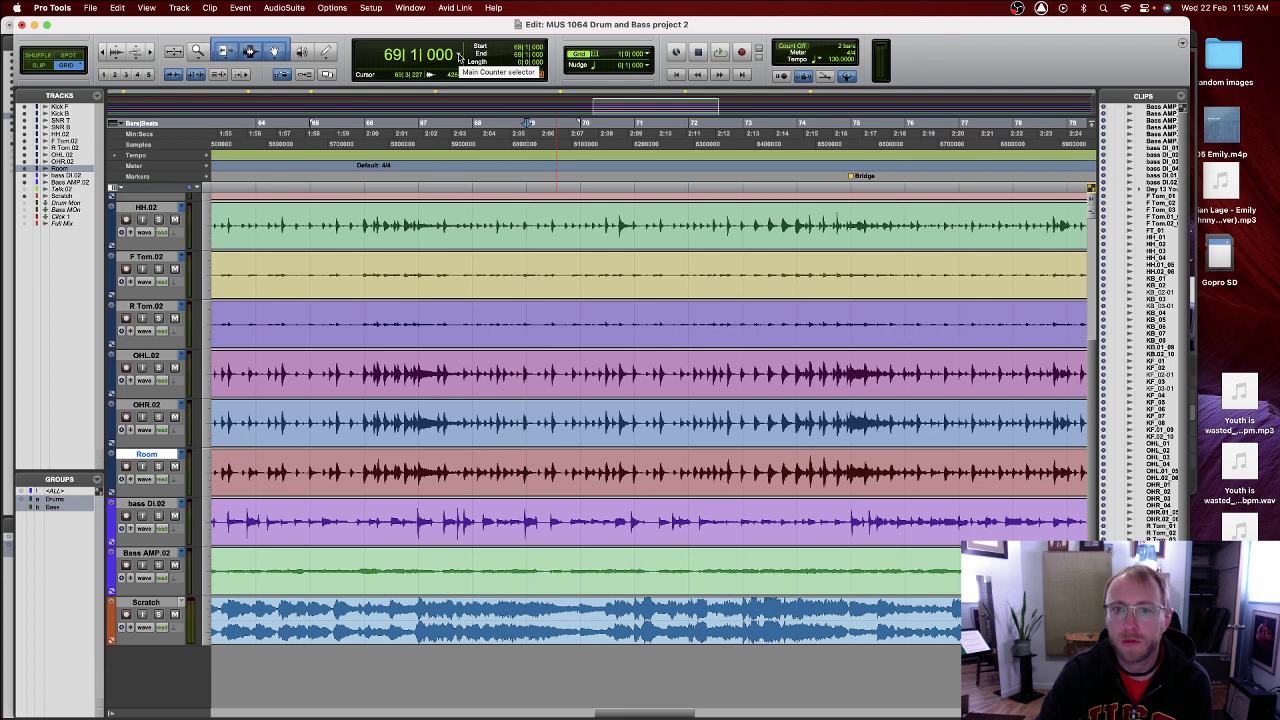
- Check the main counter's time format options and select Bars|Beats
left_click(459, 57)
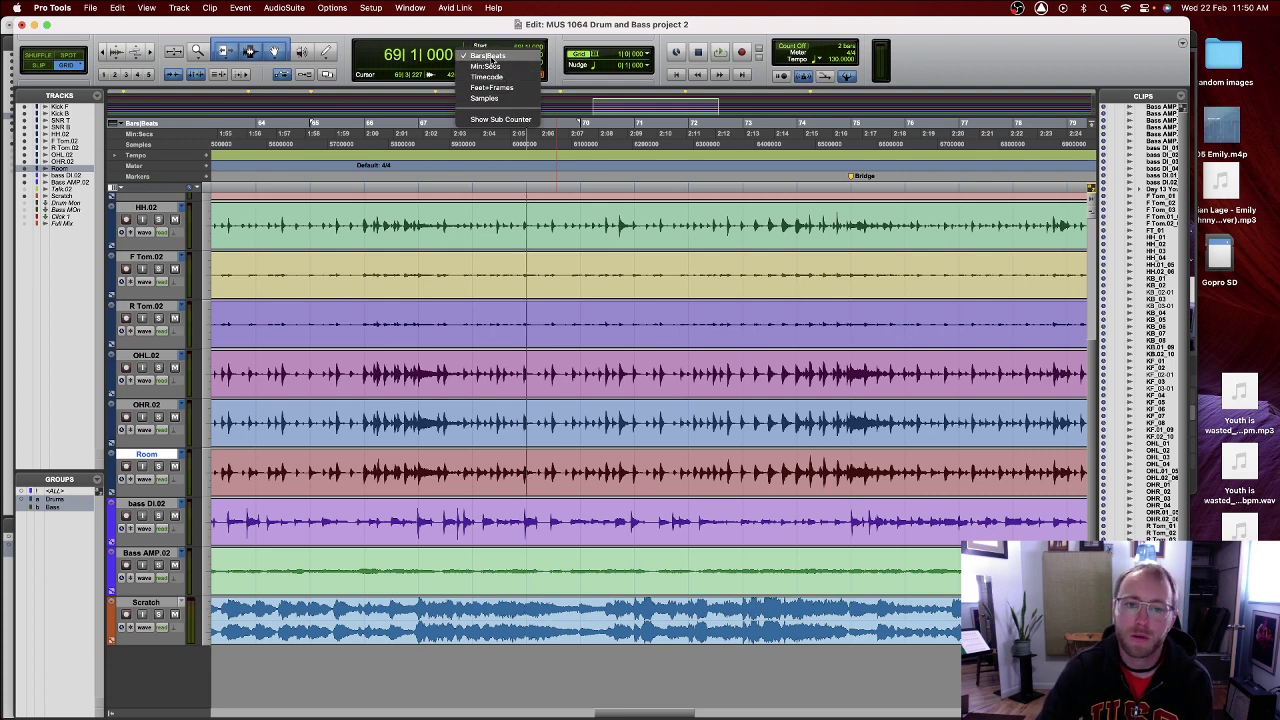
left_click(446, 60)
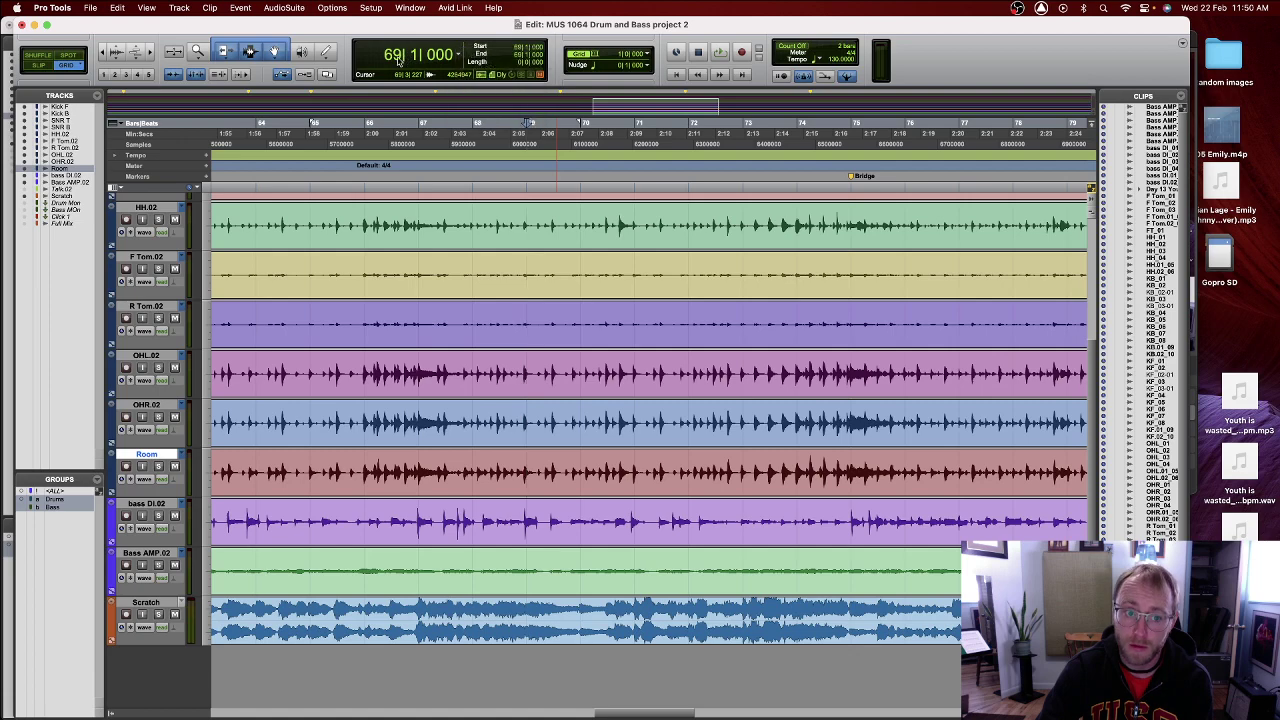
left_click(459, 57)
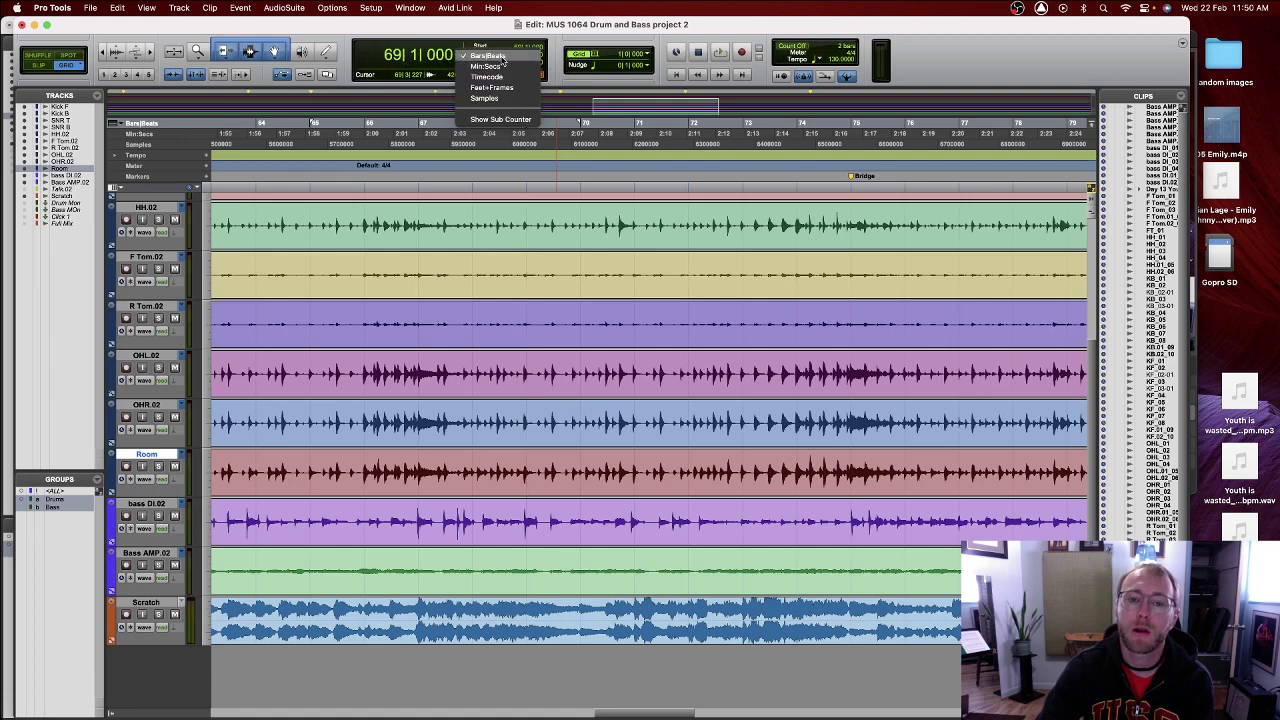
left_click(502, 61)
- Inspect the tempo event at the start of the session without changing it
scroll(510, 240, "left", 15)
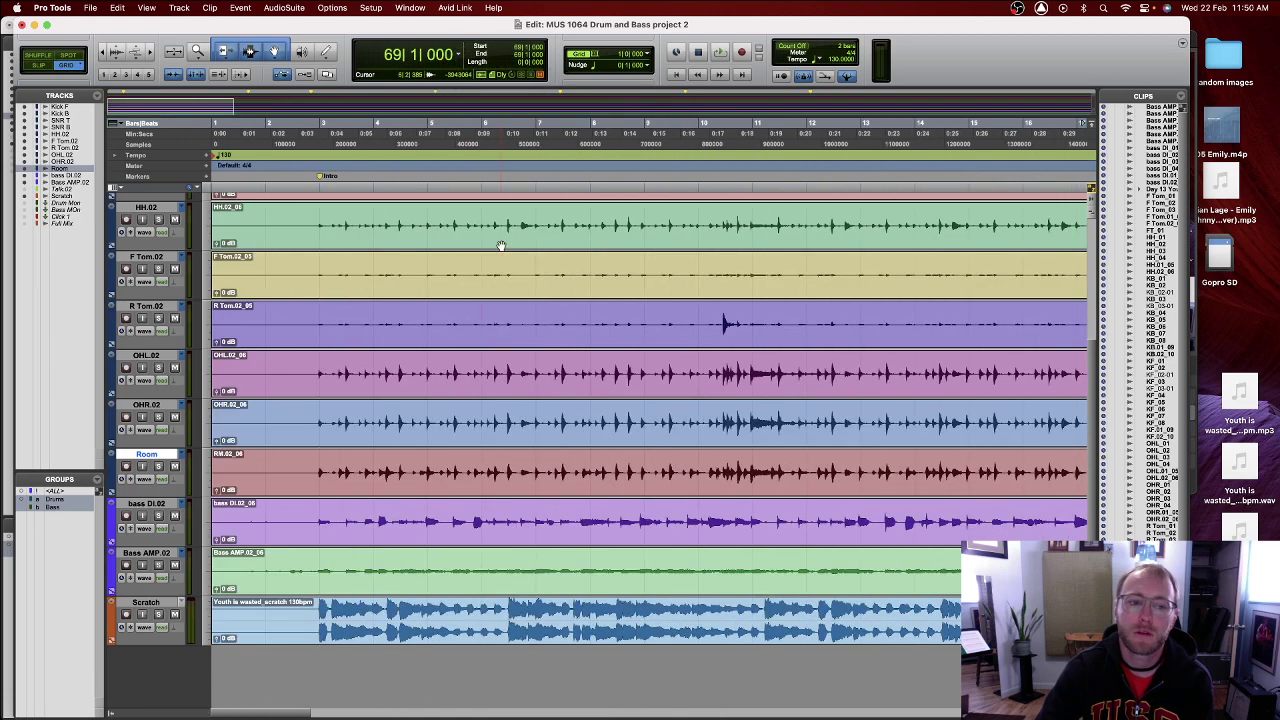
double_click(216, 157)
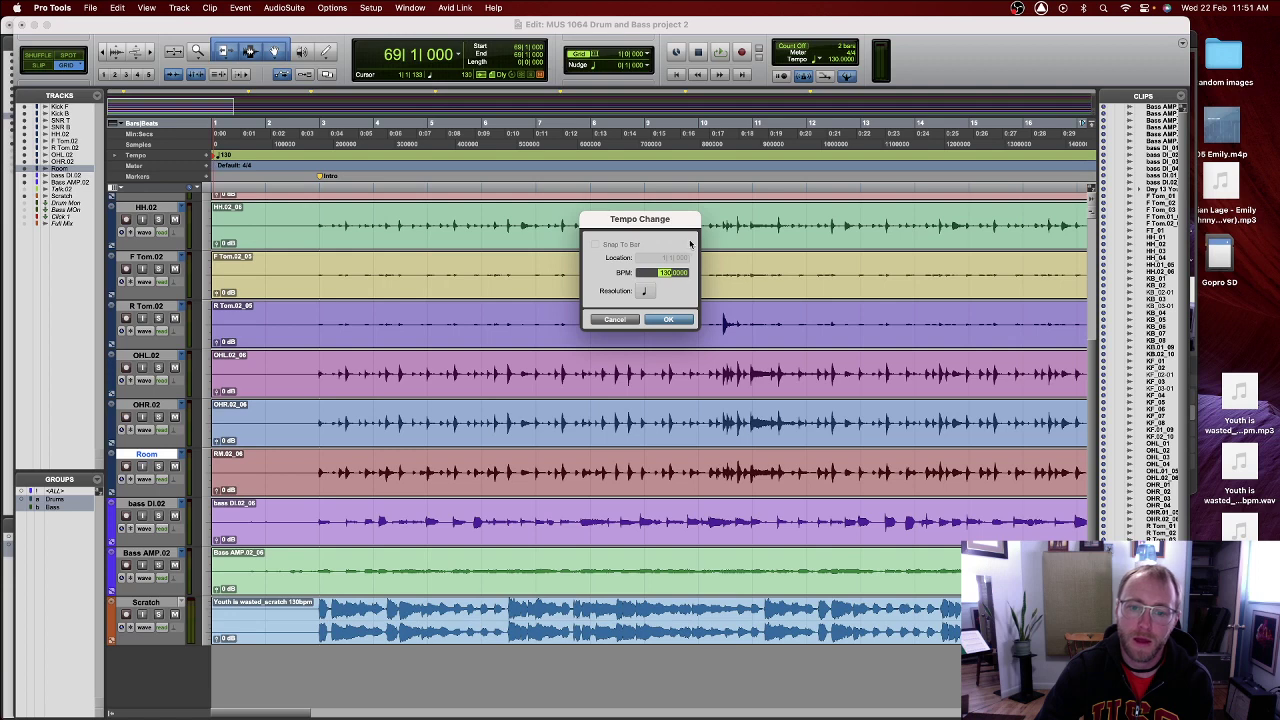
left_click(616, 319)
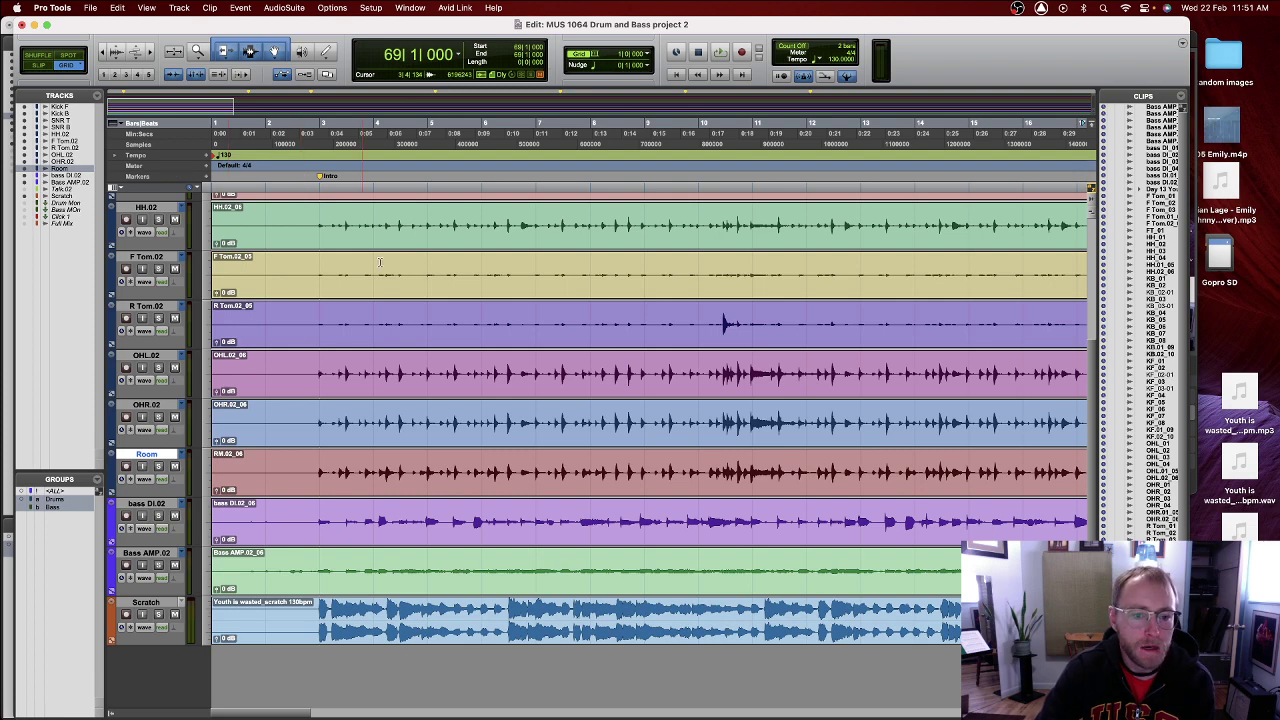
- Play the song from the Intro marker at bar 3 and stop playback partway through the intro
scroll(513, 334, "up", 4)
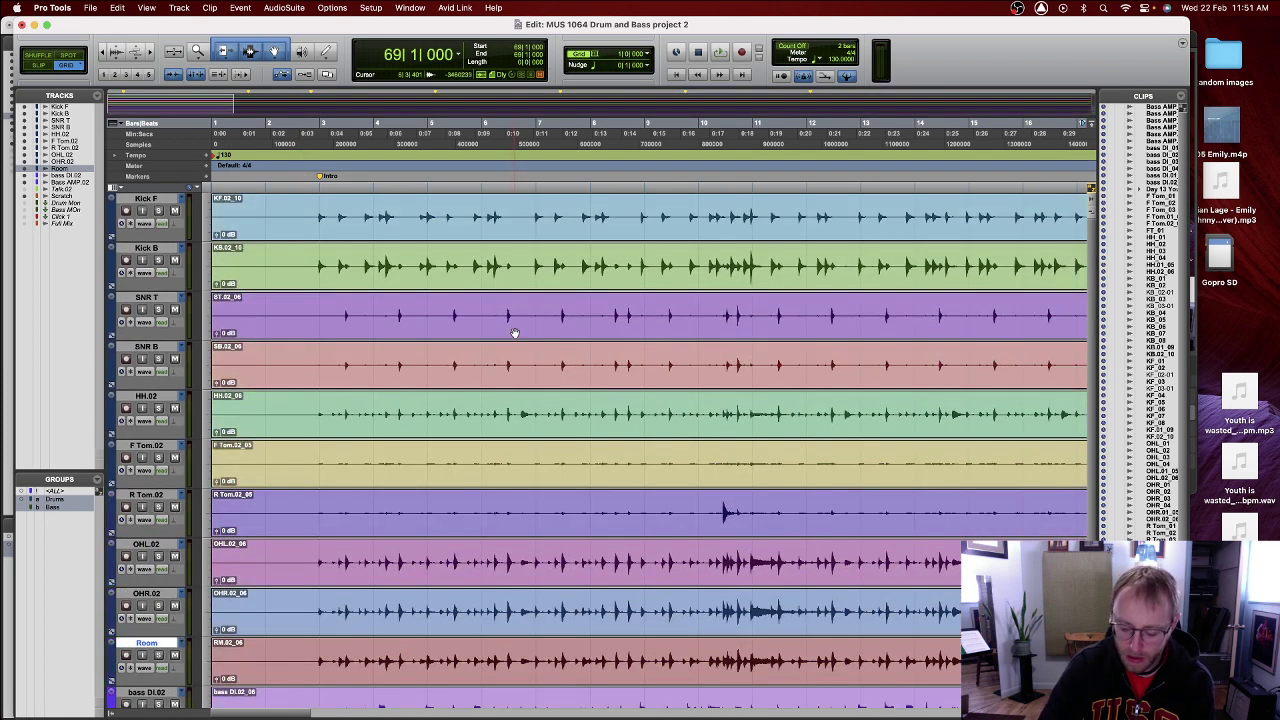
key("super+equal")
key("super+equal")
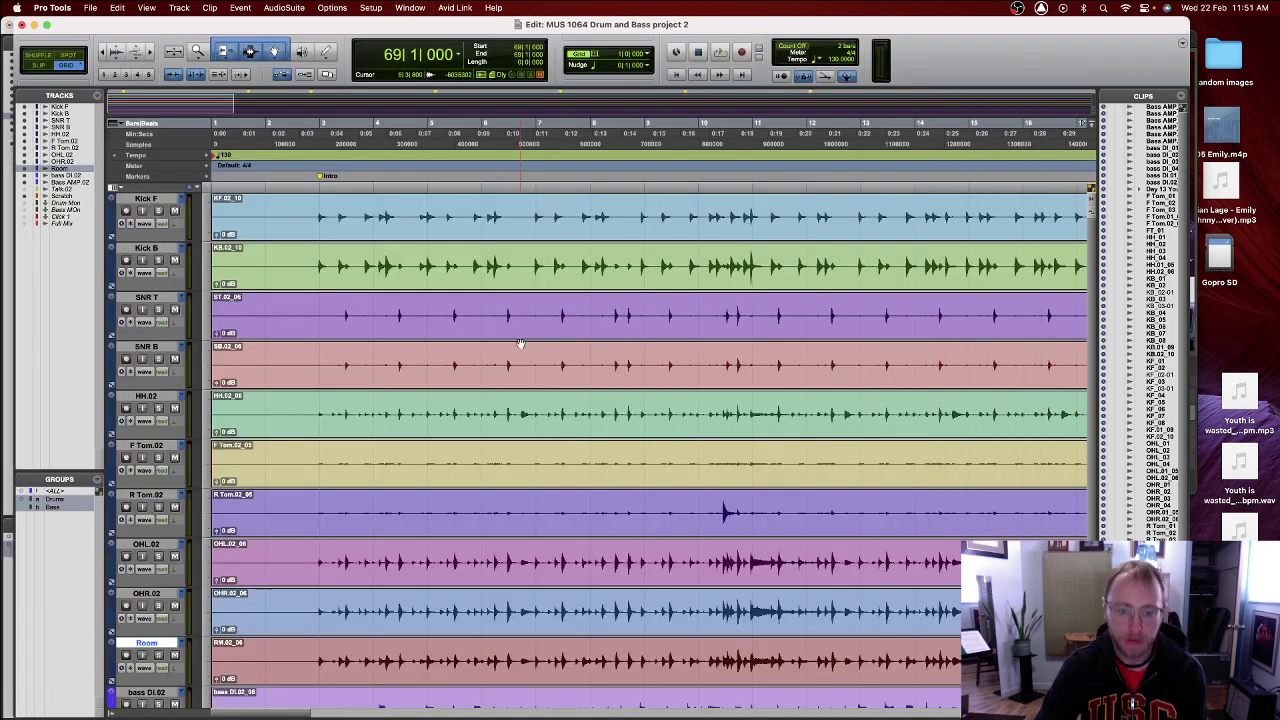
left_click(101, 52)
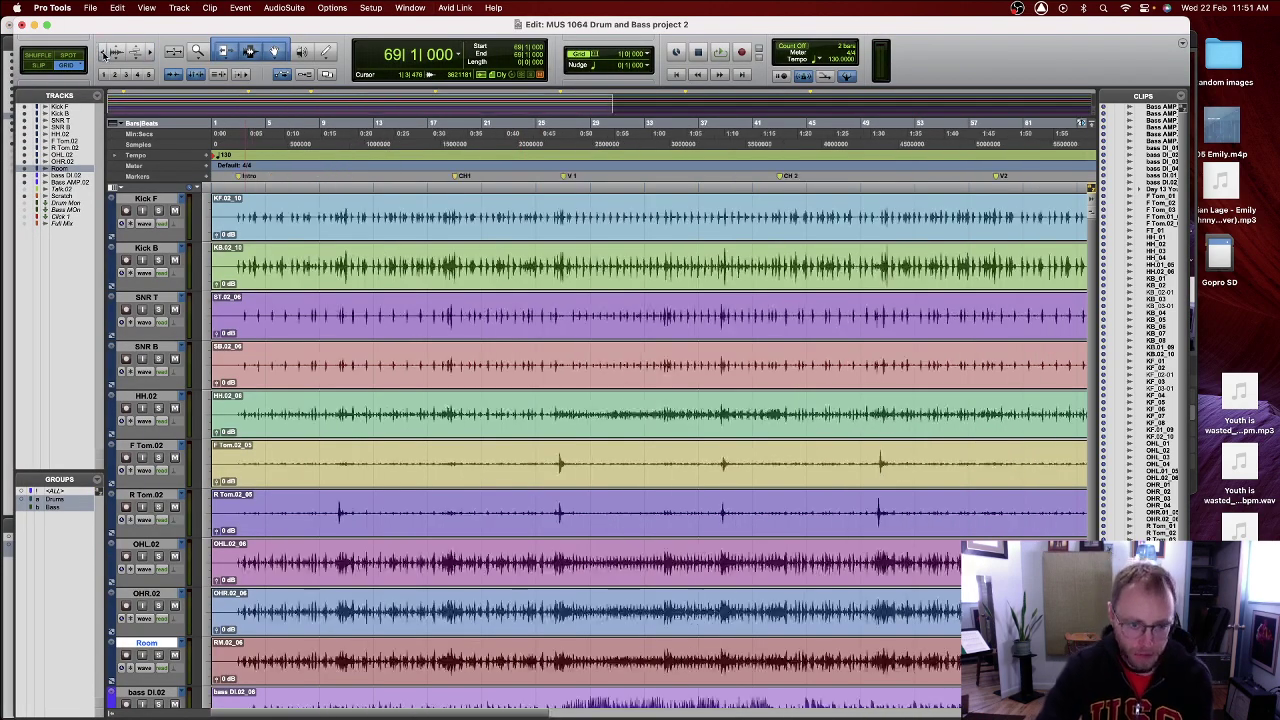
left_click(101, 52)
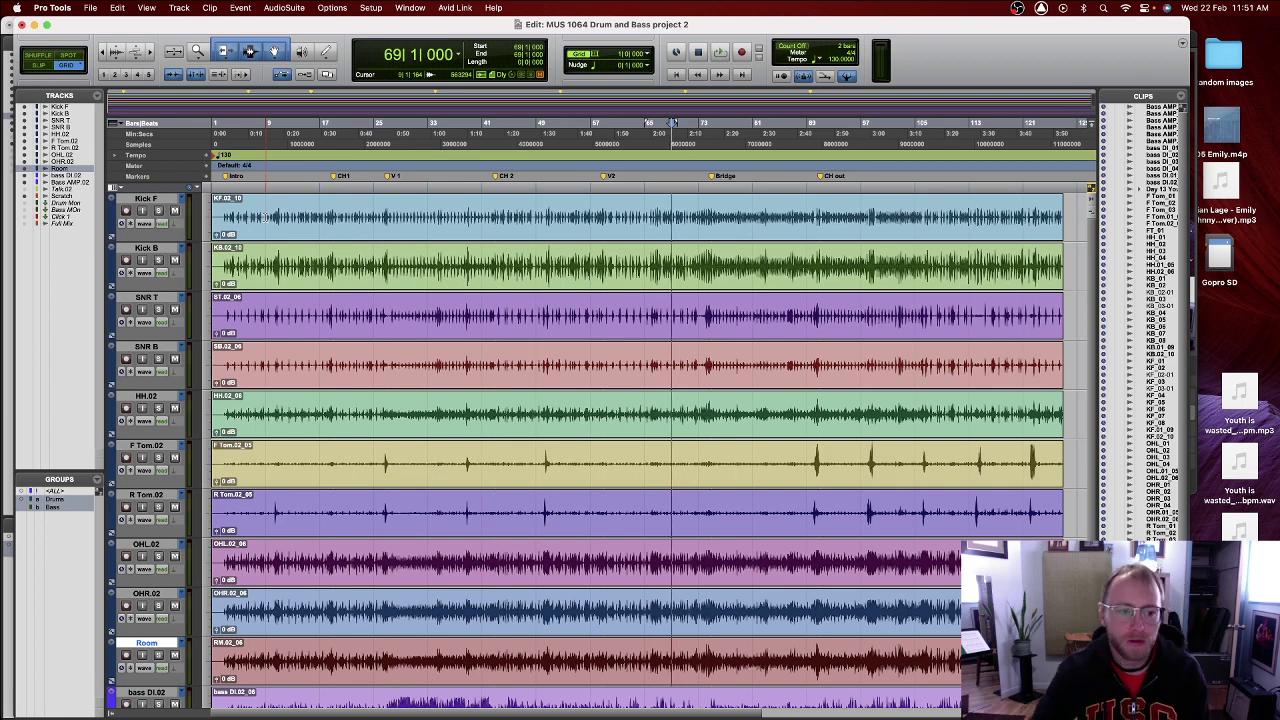
left_click(226, 122)
key("super+bracketright")
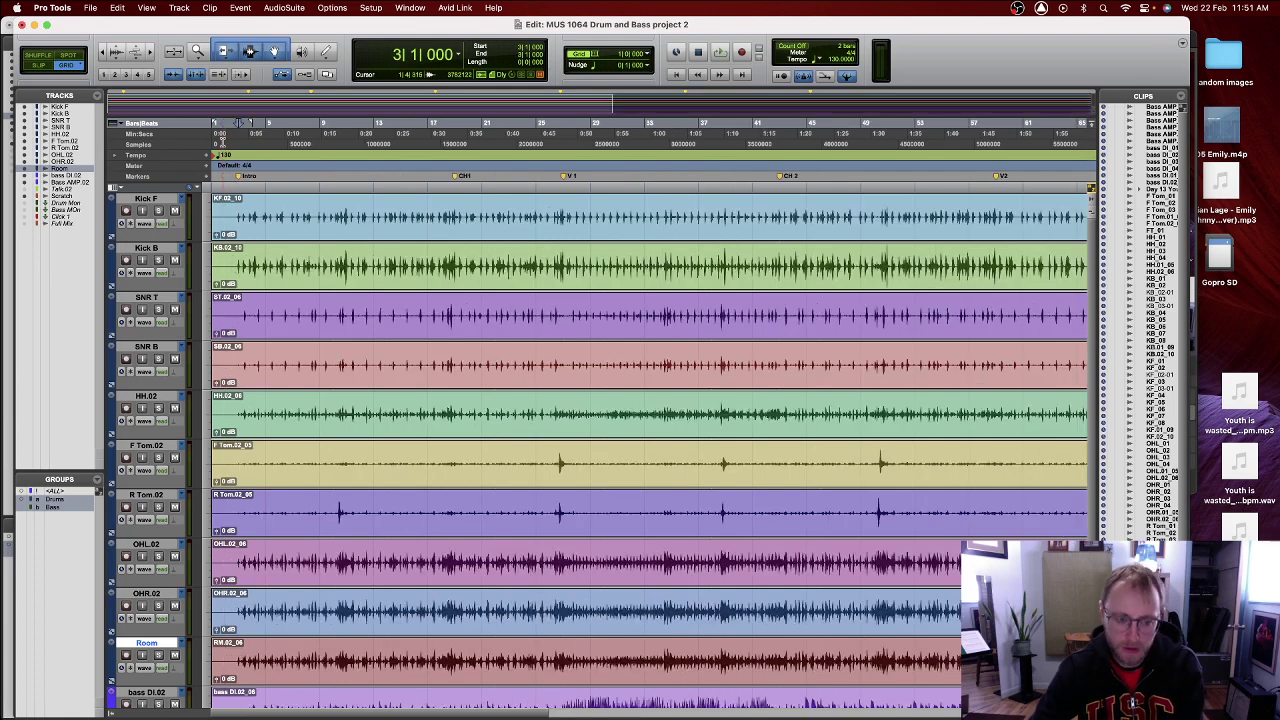
key("space")
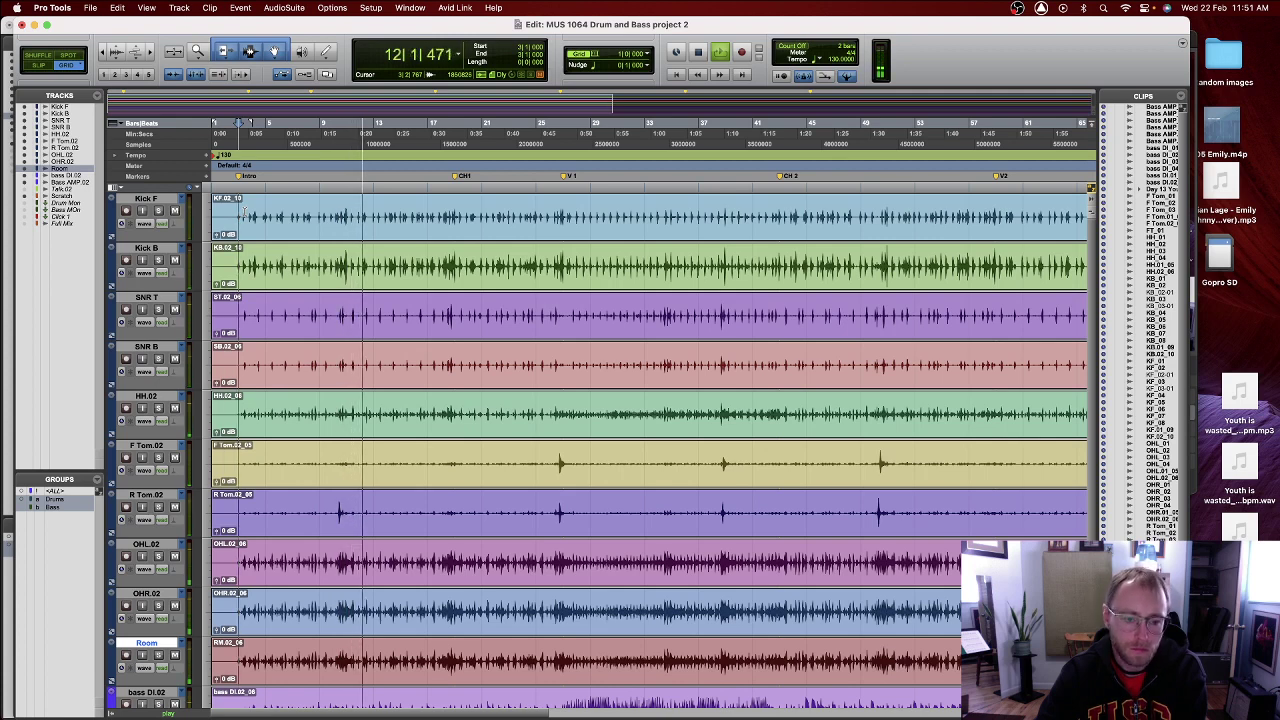
key("space")
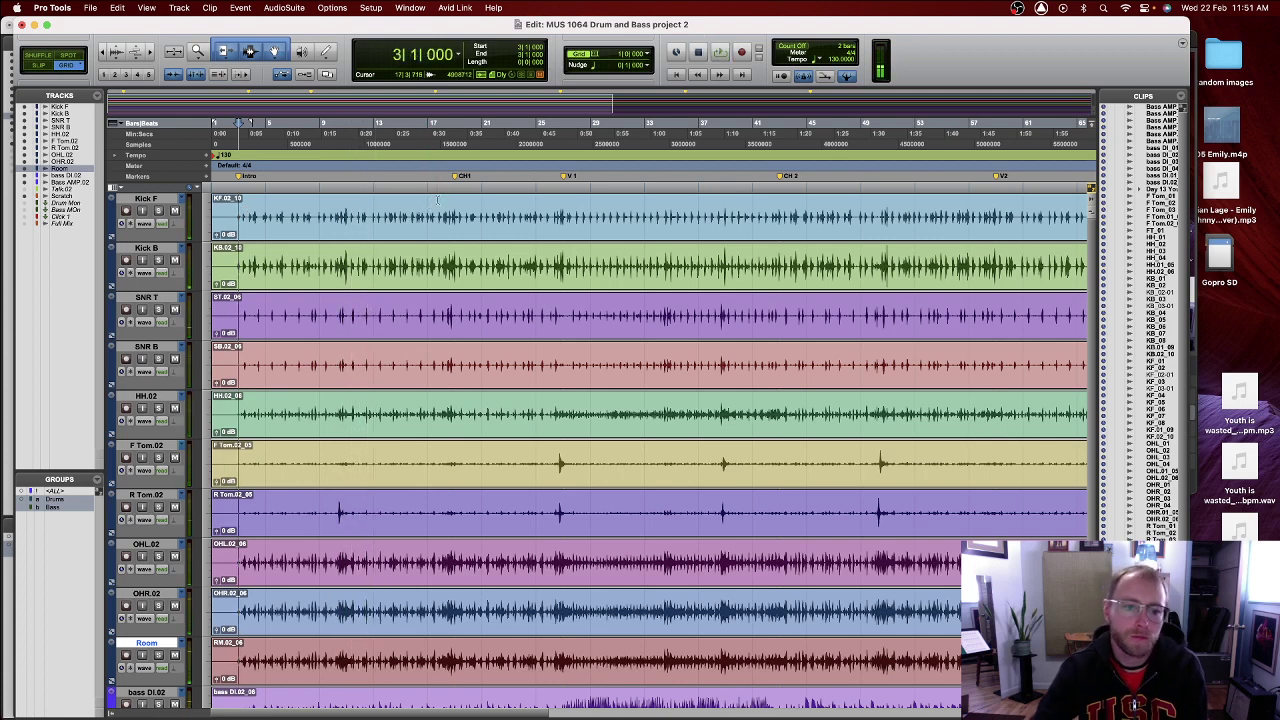
- Play from bar 18 through the CH1 section into V 1 and stop playback
left_click(441, 207)
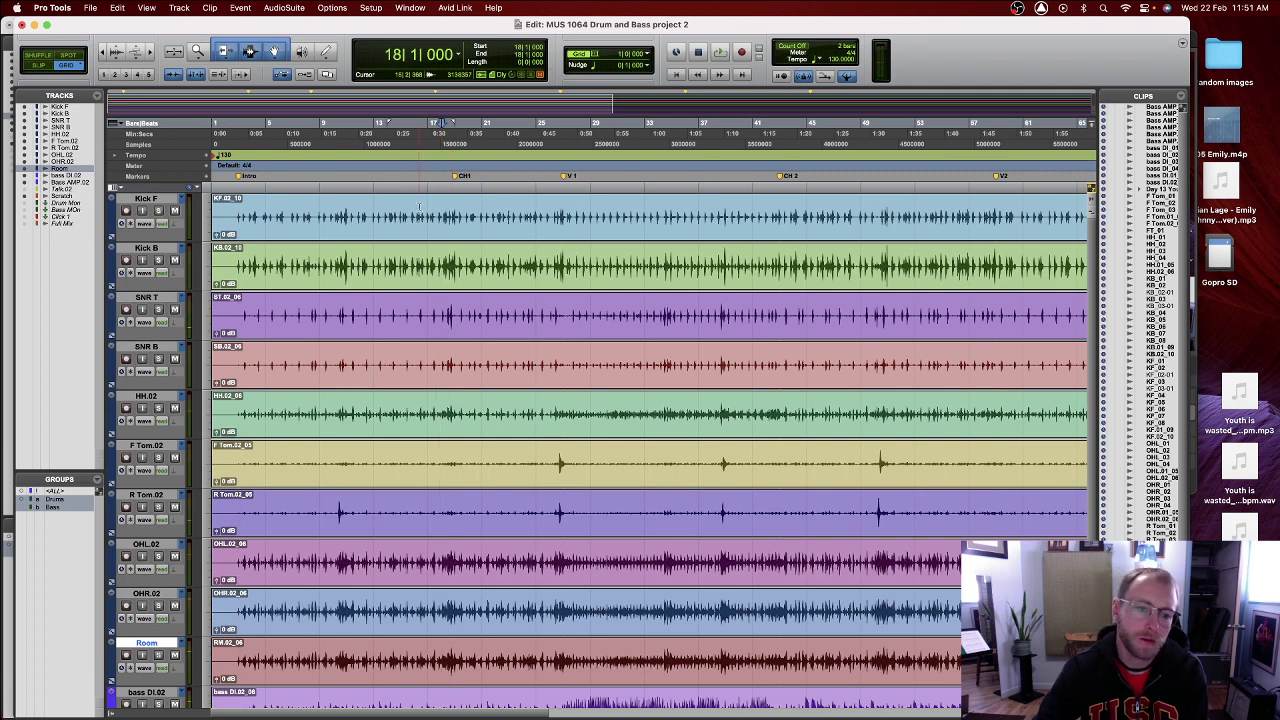
key("space")
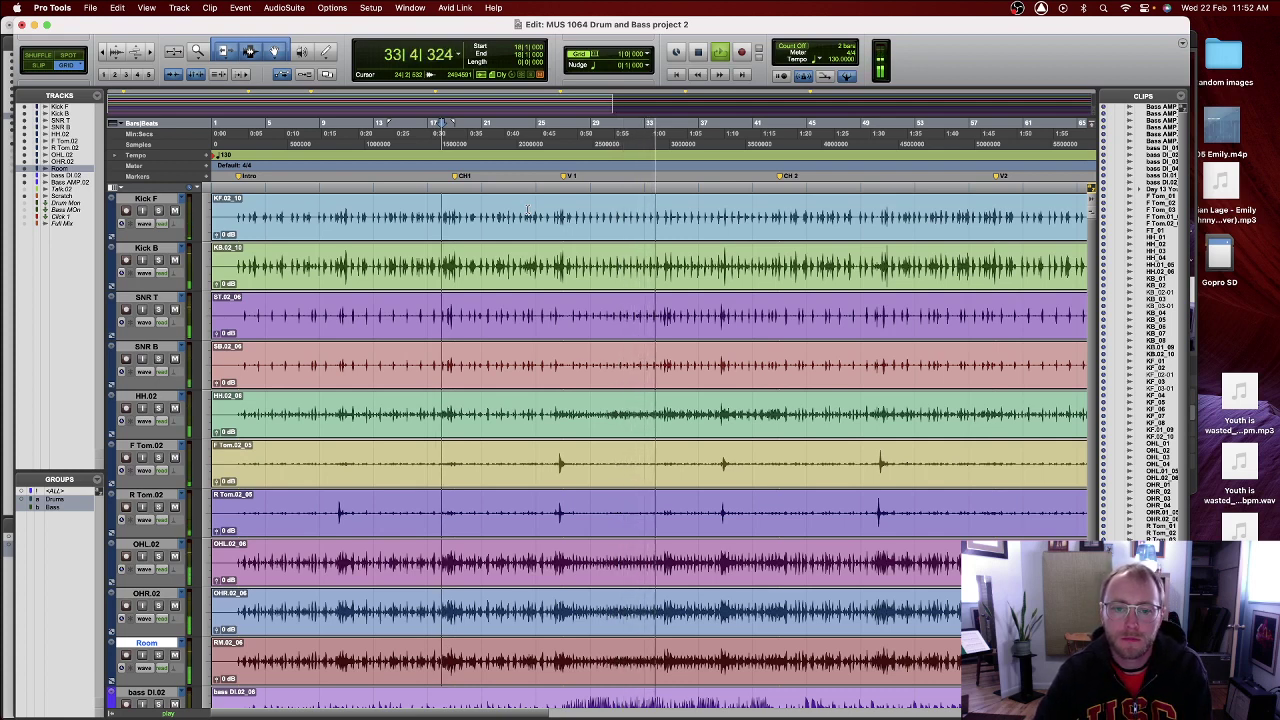
key("space")
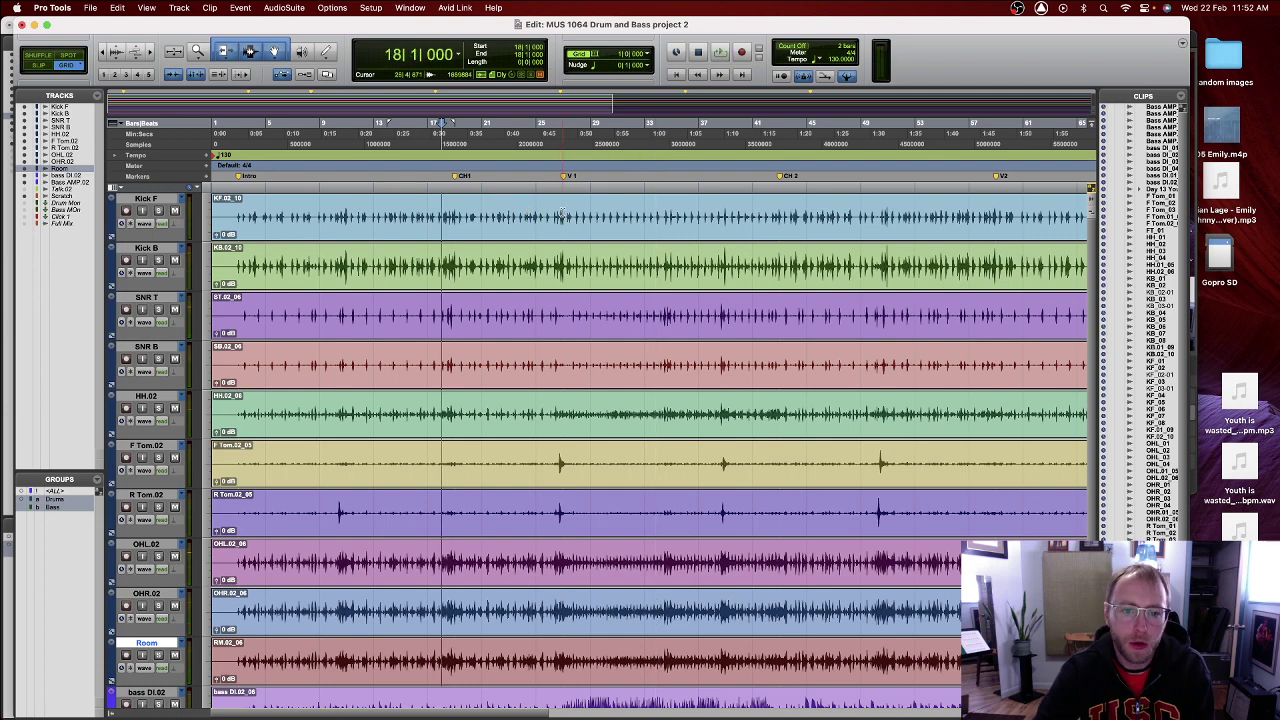
- Place the edit cursor at the V 1 marker at bar 27 and set the grid value to 1/2 note
left_click(562, 214)
key("super+bracketright")
key("super+bracketright")
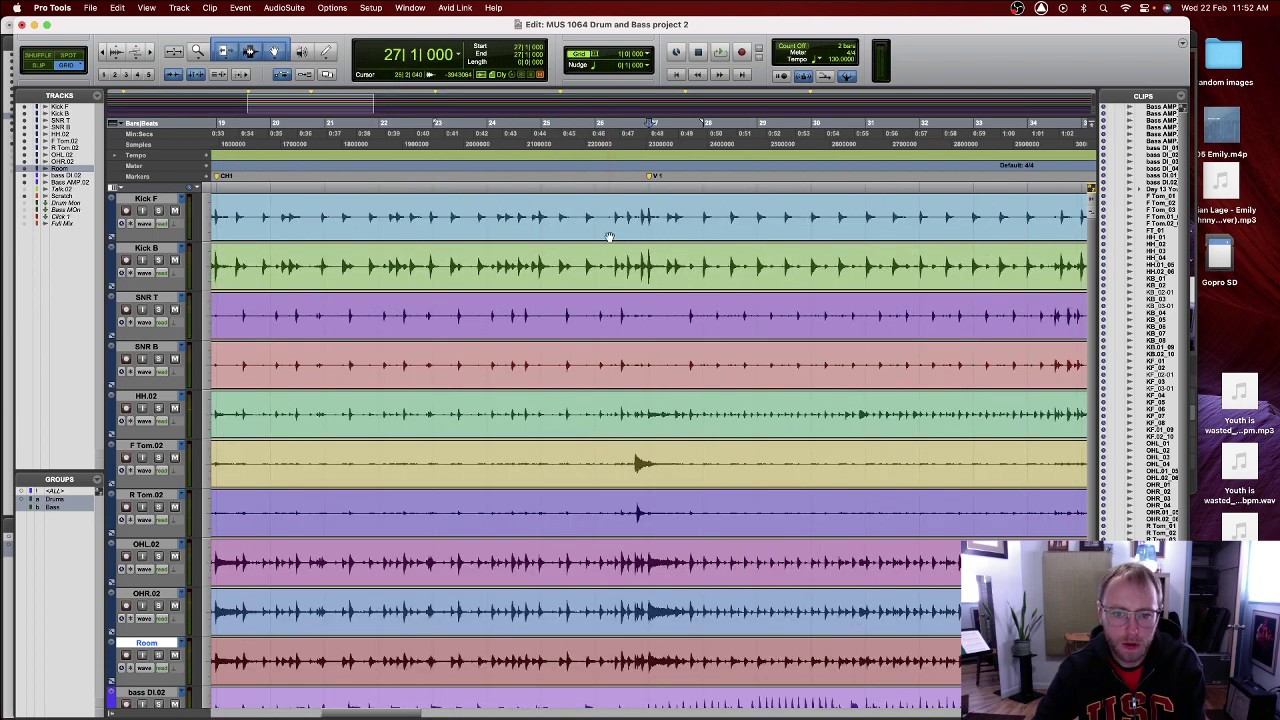
key("super+bracketright")
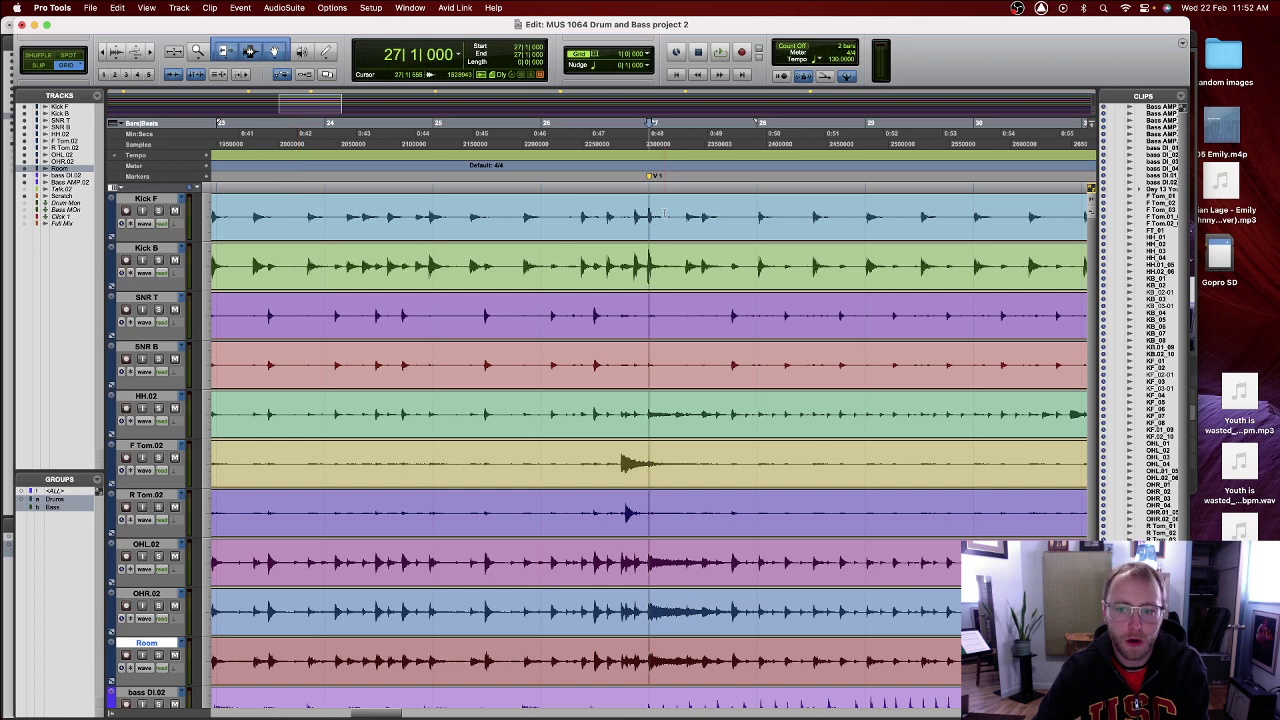
left_click(604, 63)
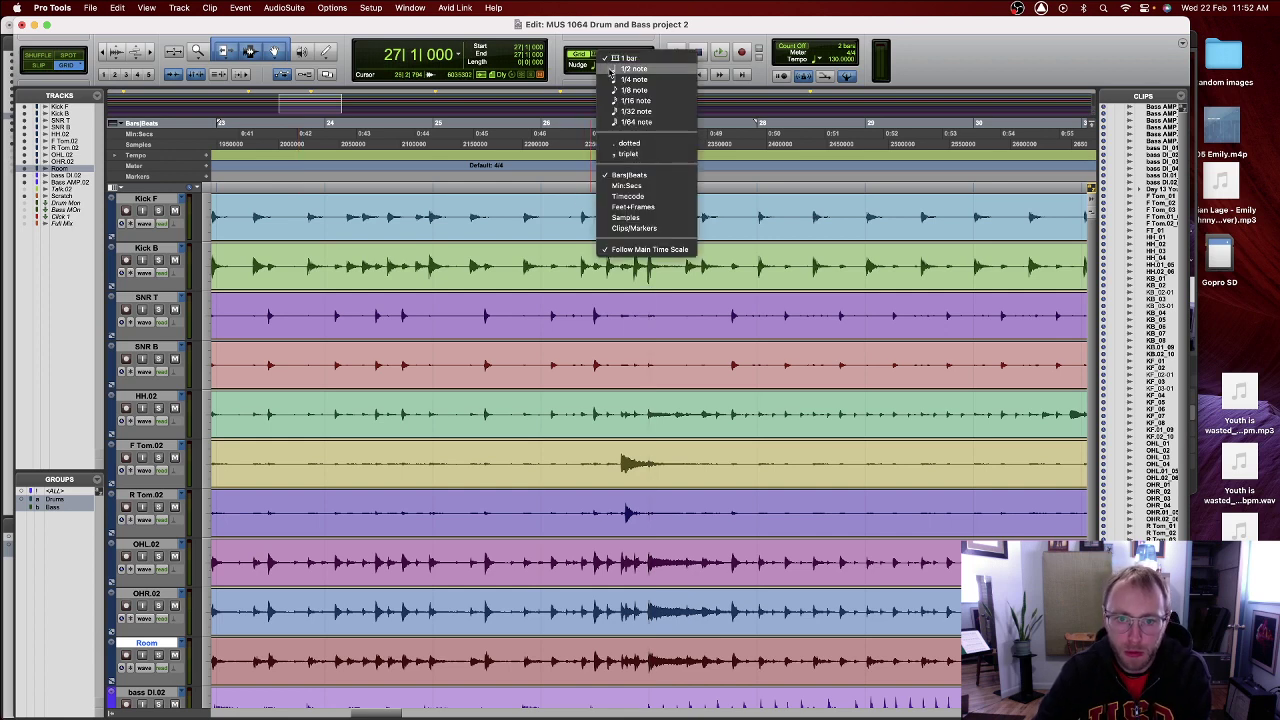
left_click(612, 72)
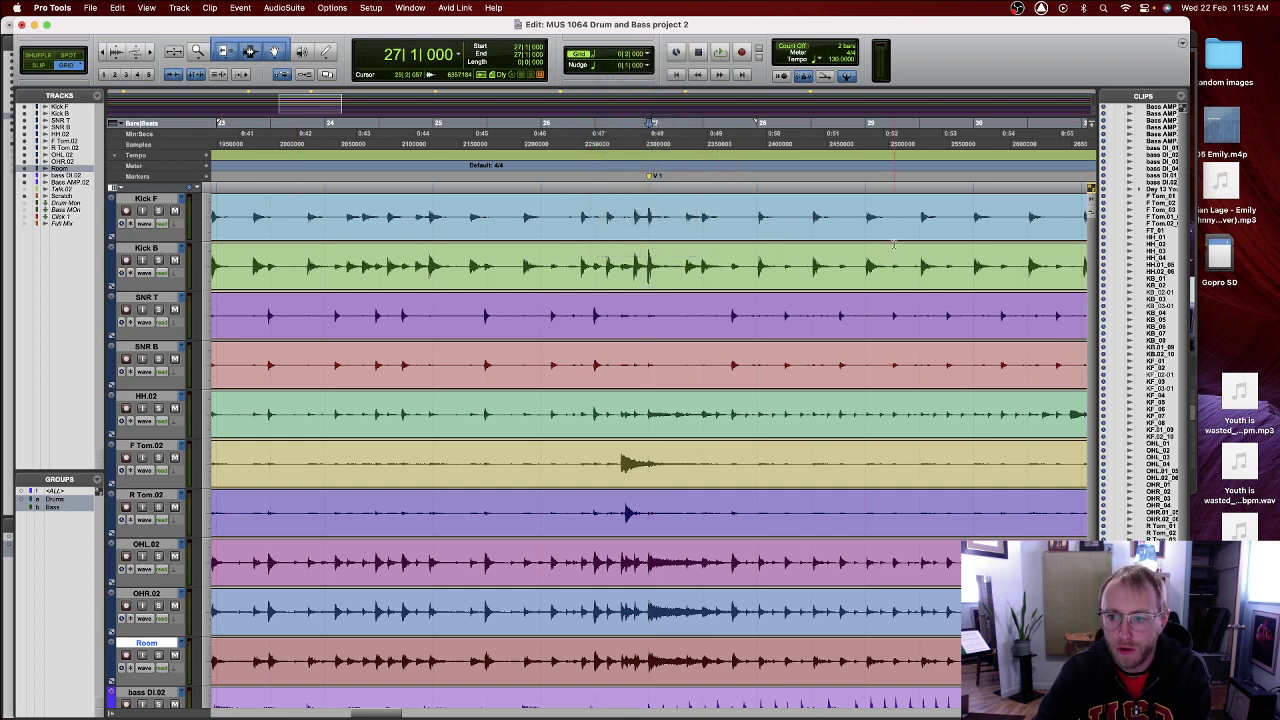
scroll(894, 243, "right", 10)
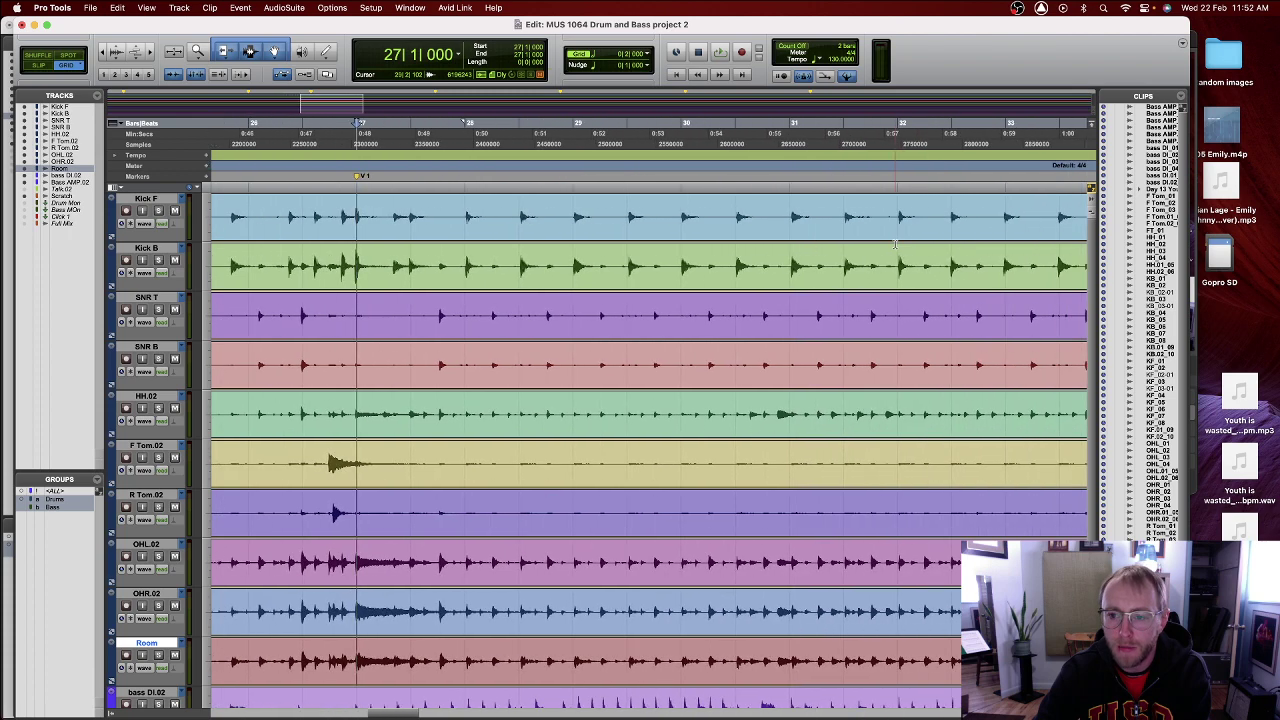
scroll(894, 243, "right", 2)
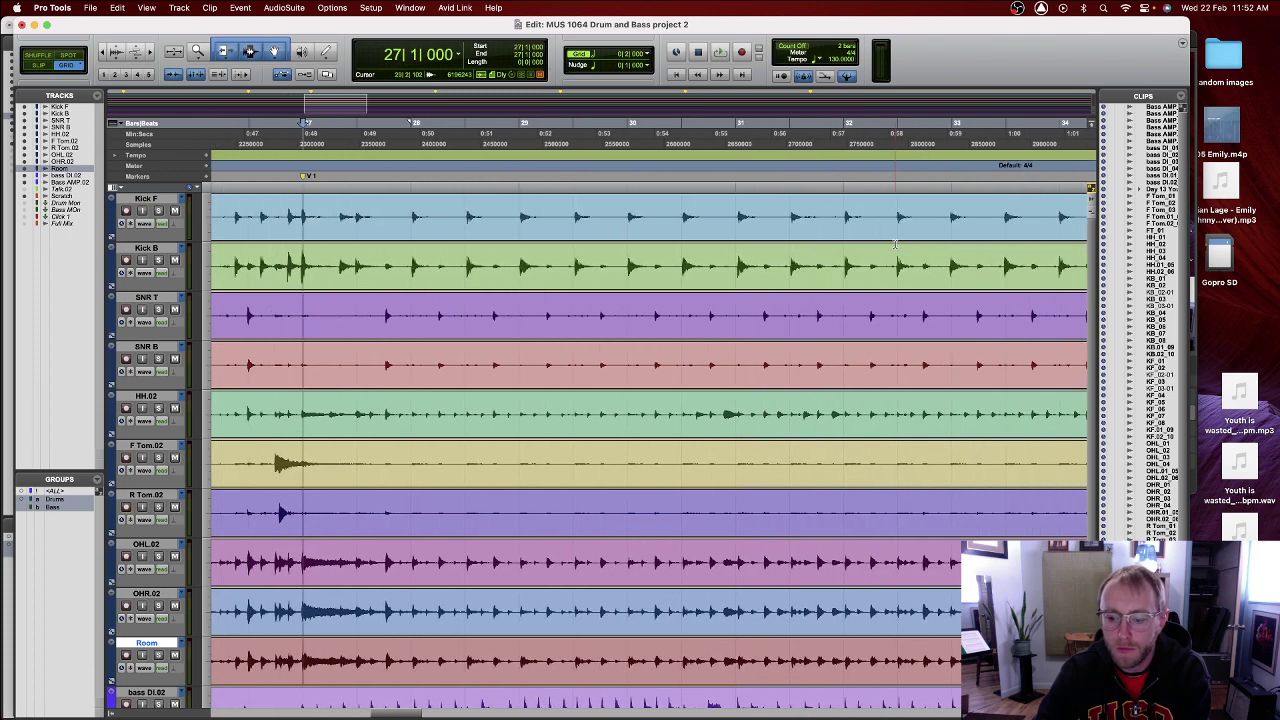
scroll(894, 243, "left", 8)
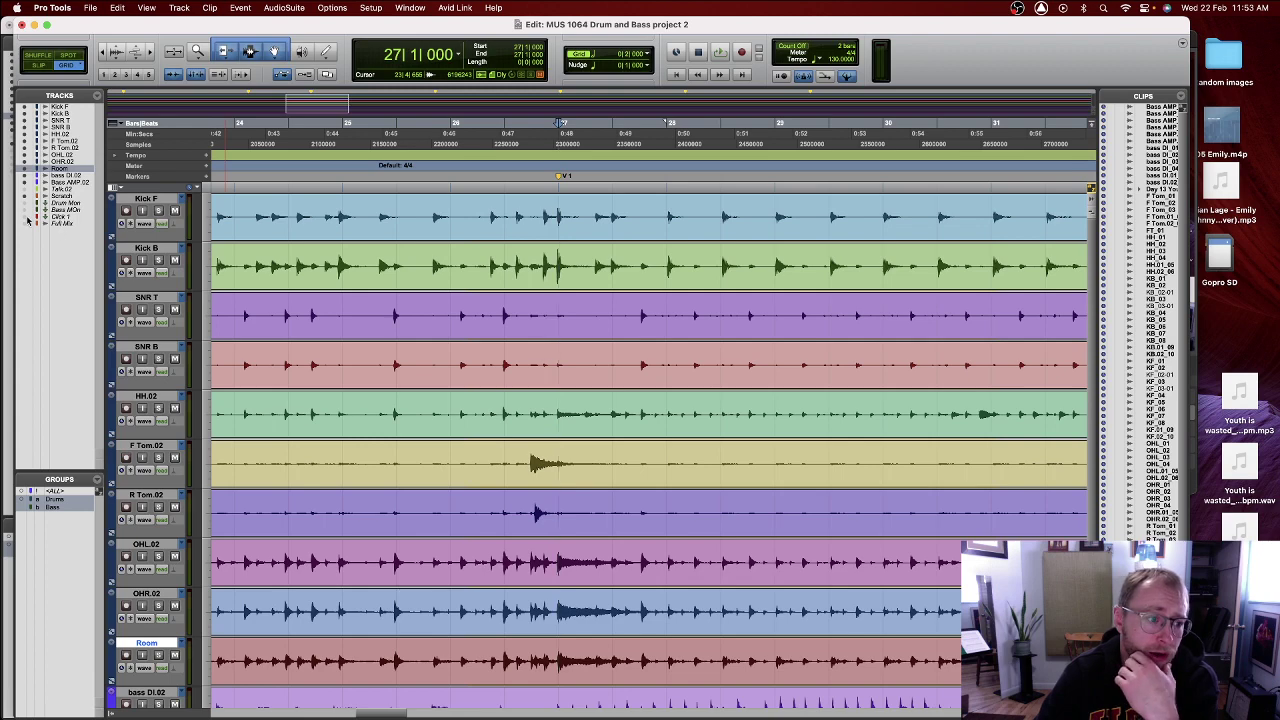
- Show the Click 1 track in the Edit window and make it active
left_click(60, 217)
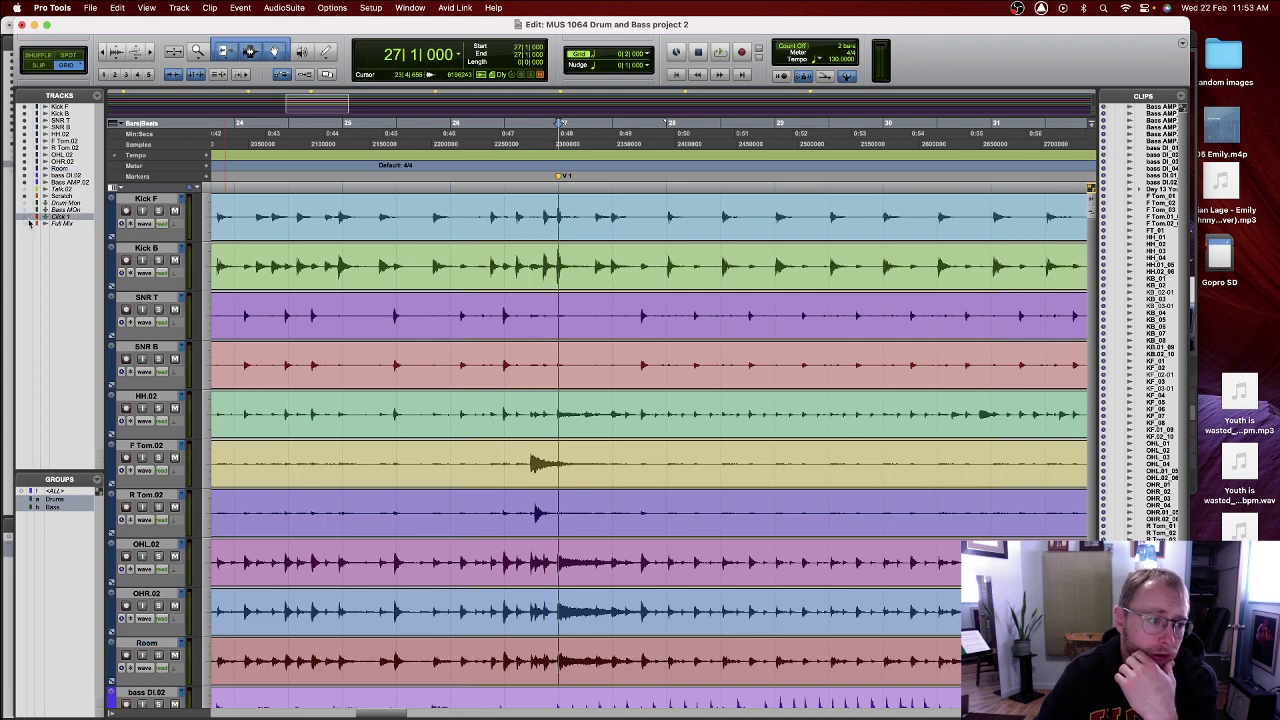
scroll(238, 357, "down", 5)
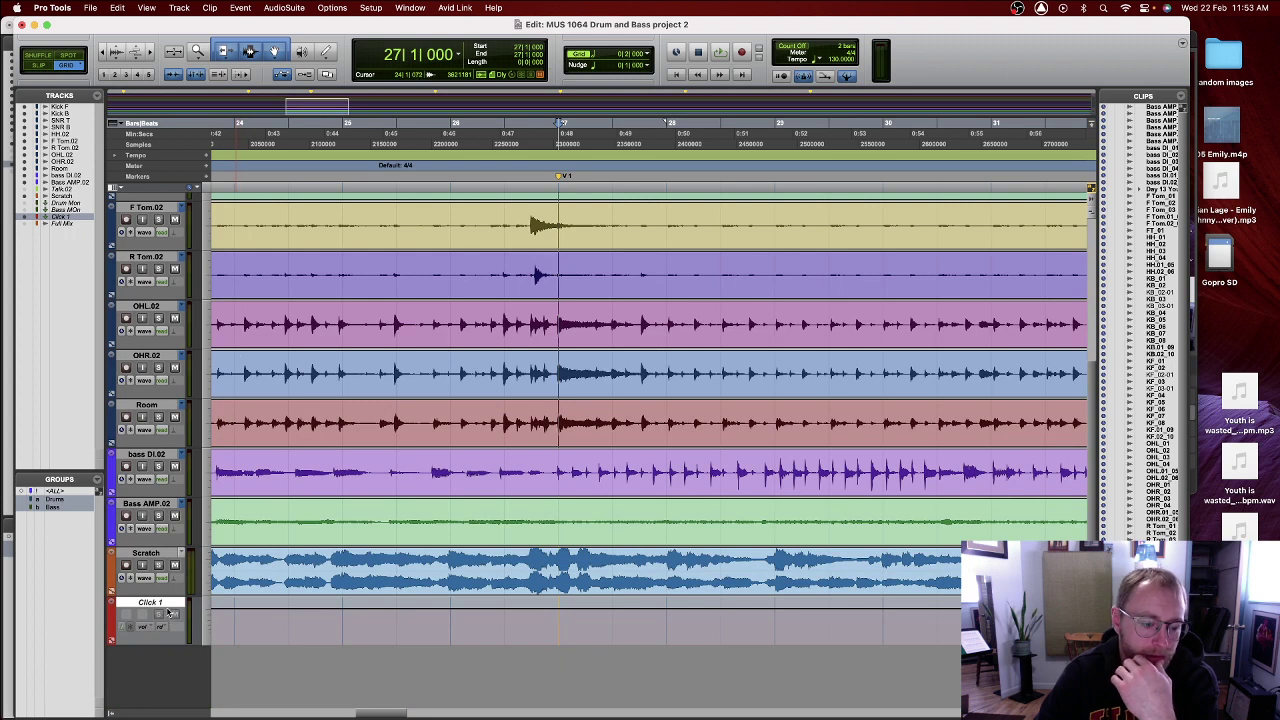
right_click(62, 217)
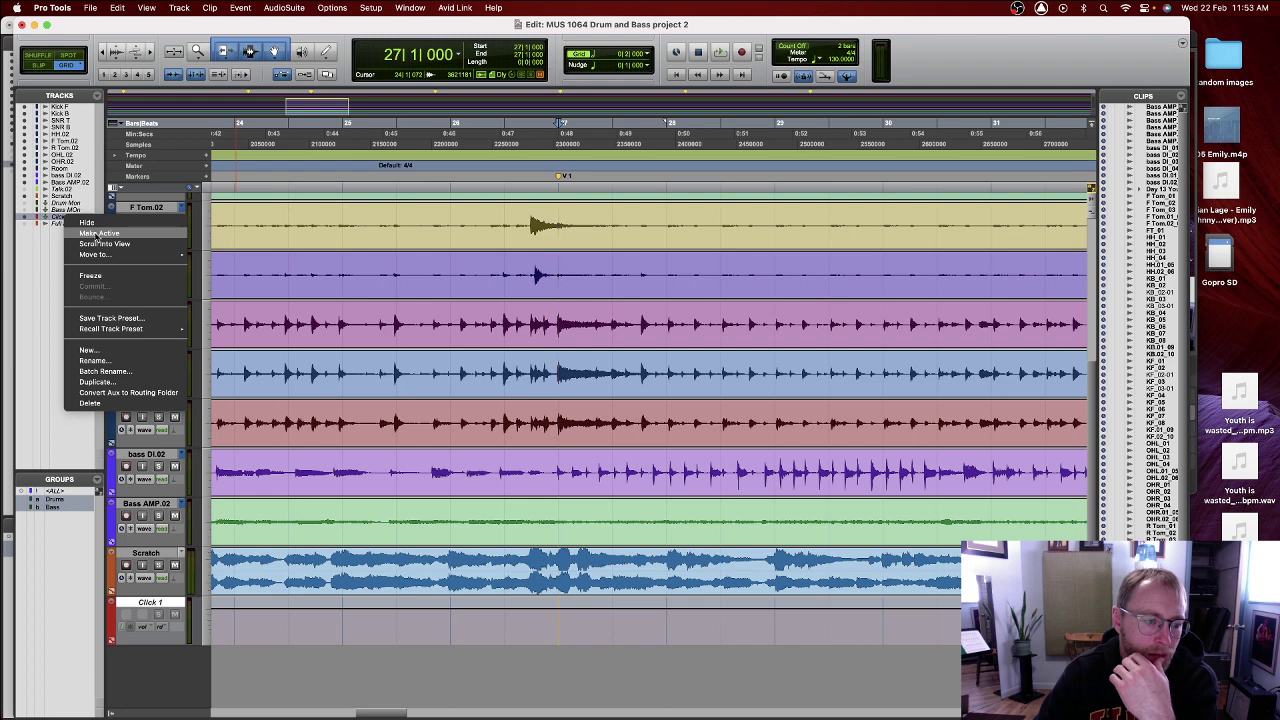
left_click(97, 234)
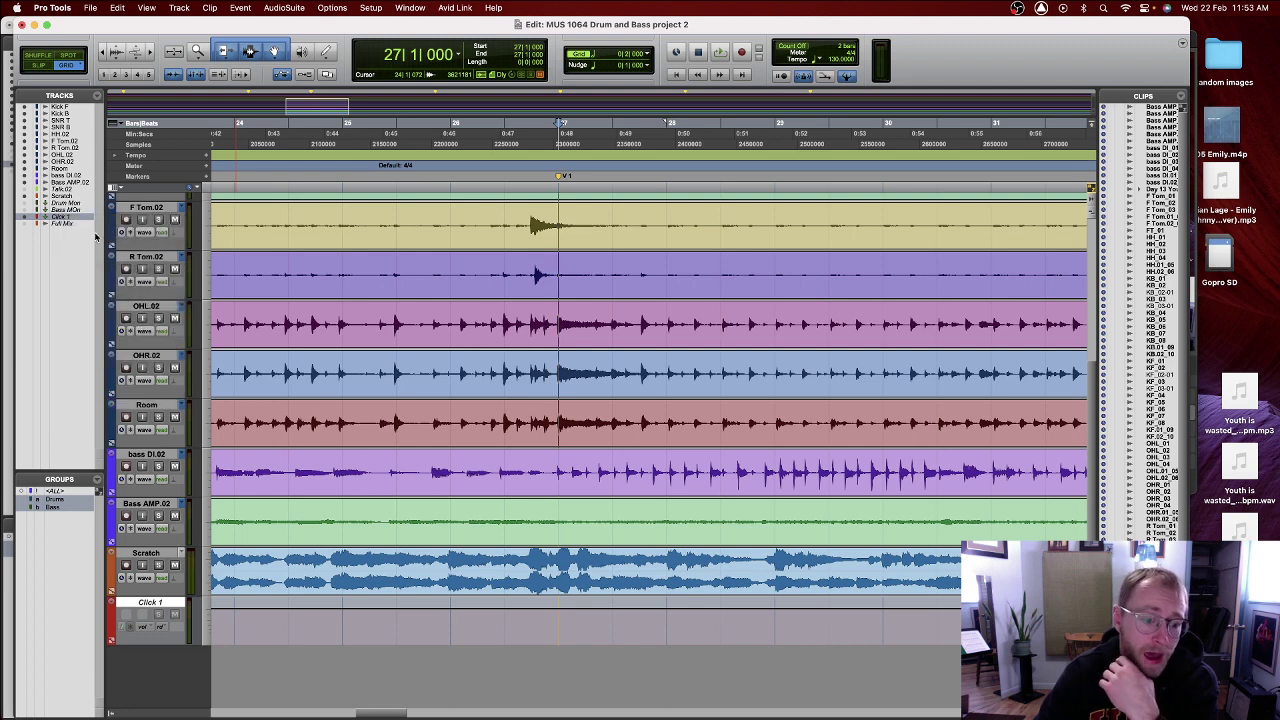
- Play with the click from bar 26 beat 3 into the V 1 section and stop playback in bar 31
left_click(506, 211)
key("space")
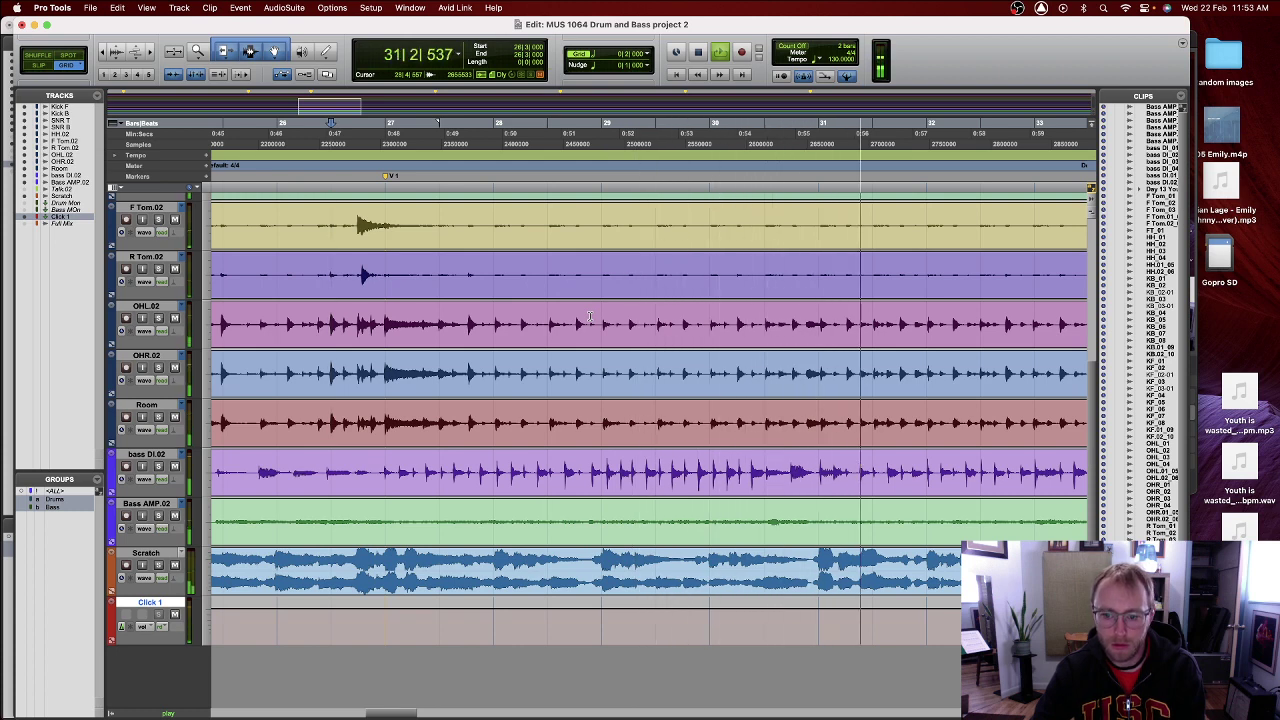
key("space")
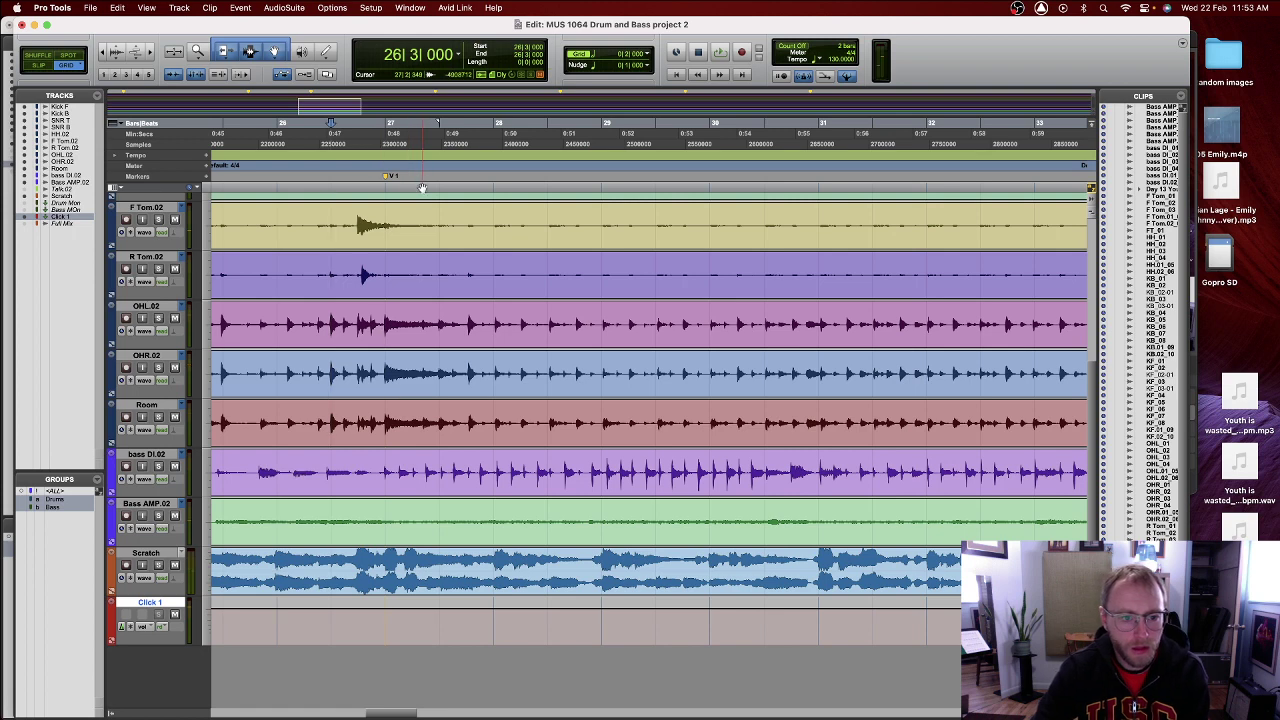
- Compare the drum and bass waveforms with the grid lines between the V 1 marker at bar 27 and bar 29 beat 3
left_click(388, 213)
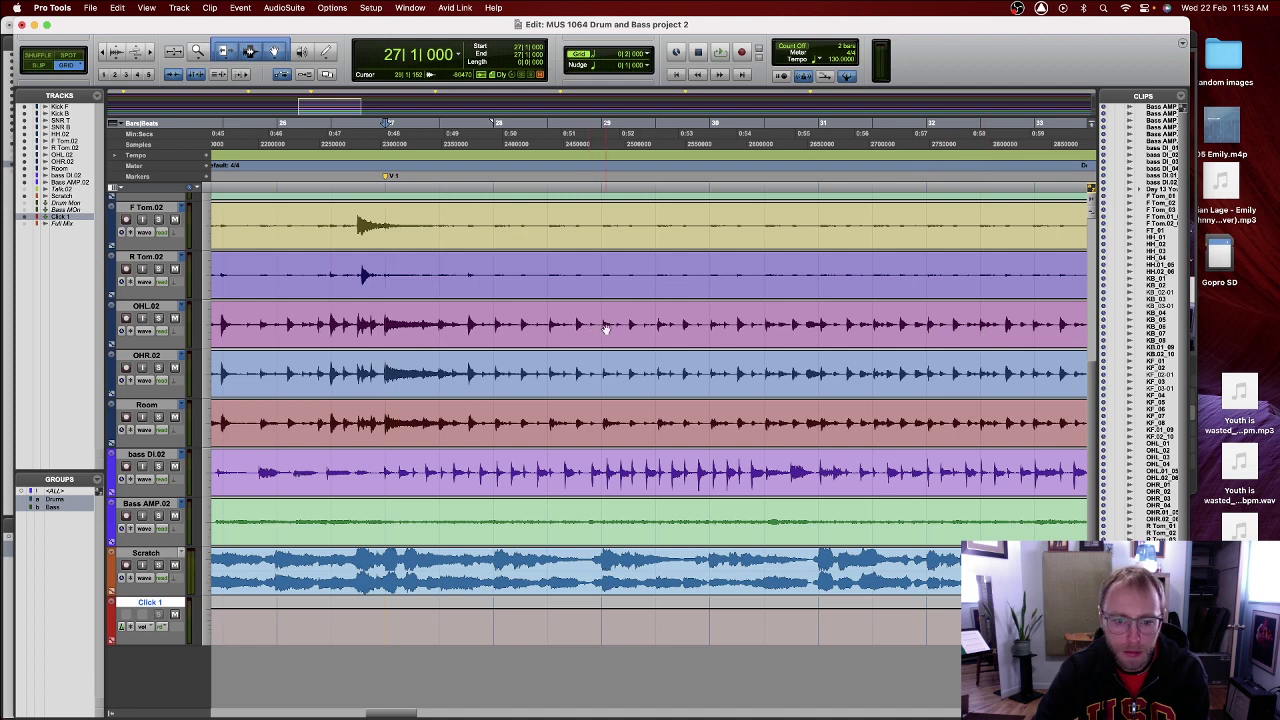
left_click(656, 316)
key("super+bracketright")
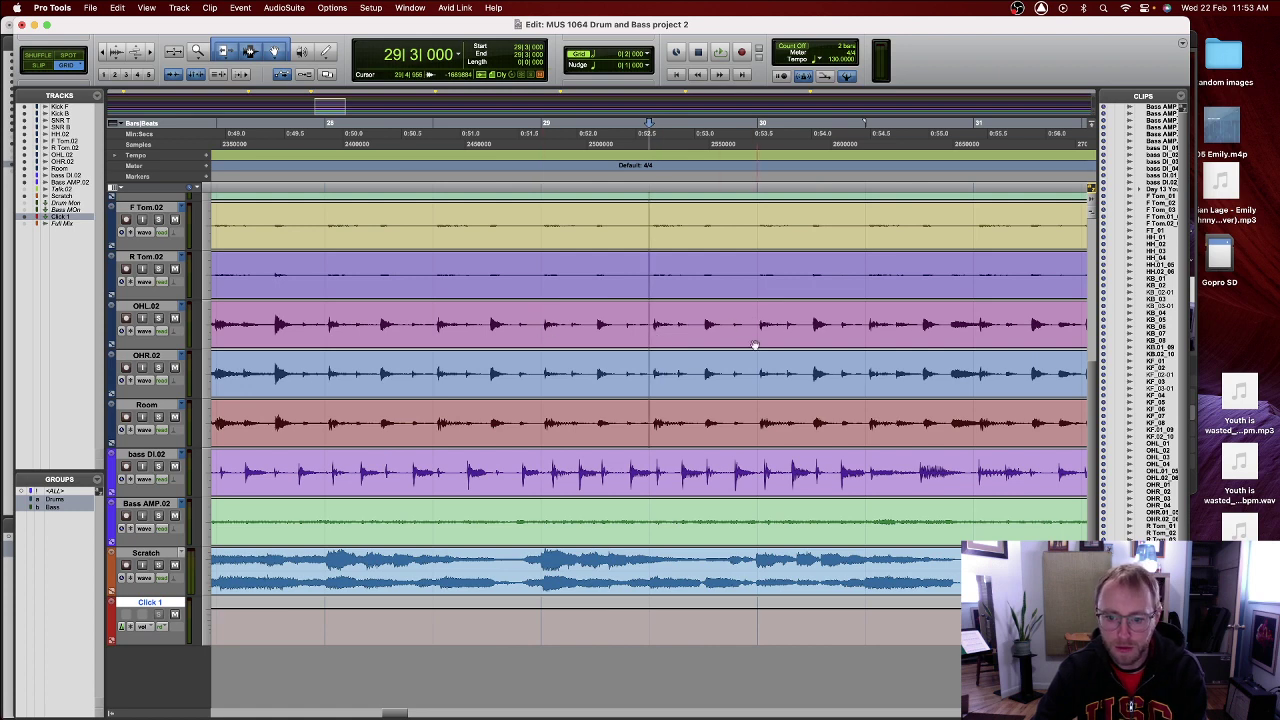
scroll(538, 488, "left", 10)
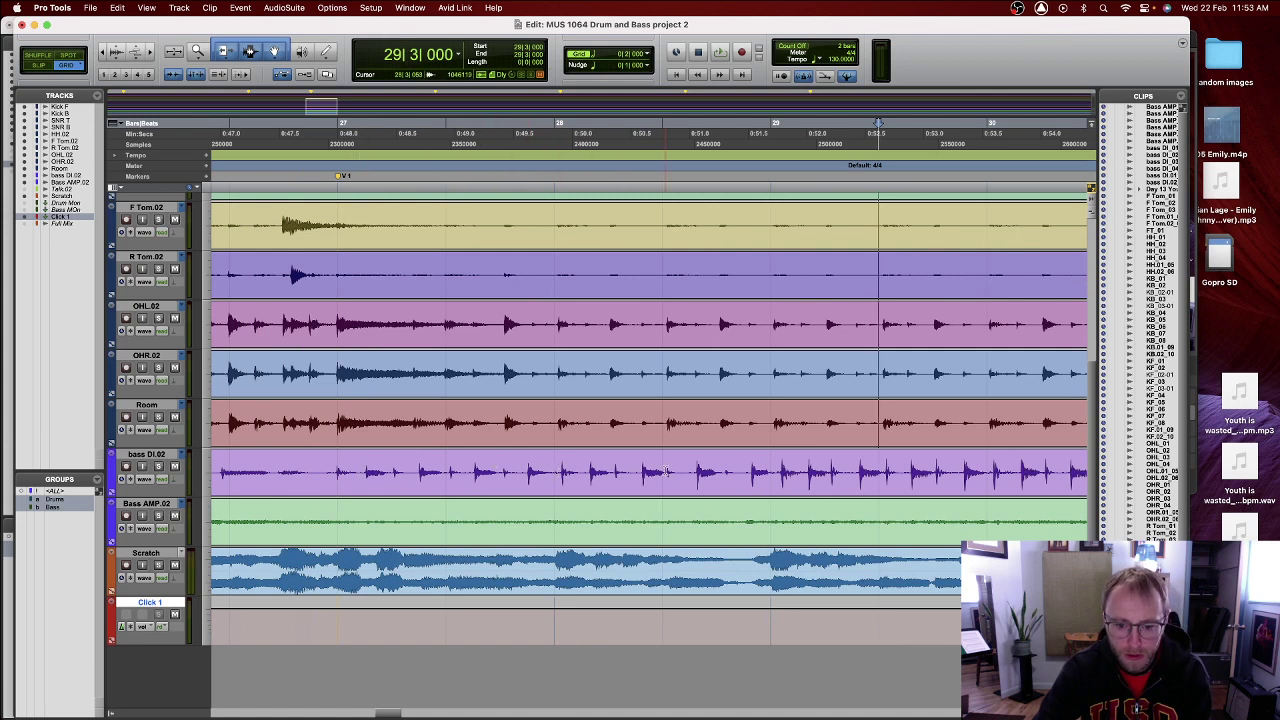
- Place the edit cursor on bass DI.02 at bar 29 beat 3 and turn off the Drums group
left_click(782, 470)
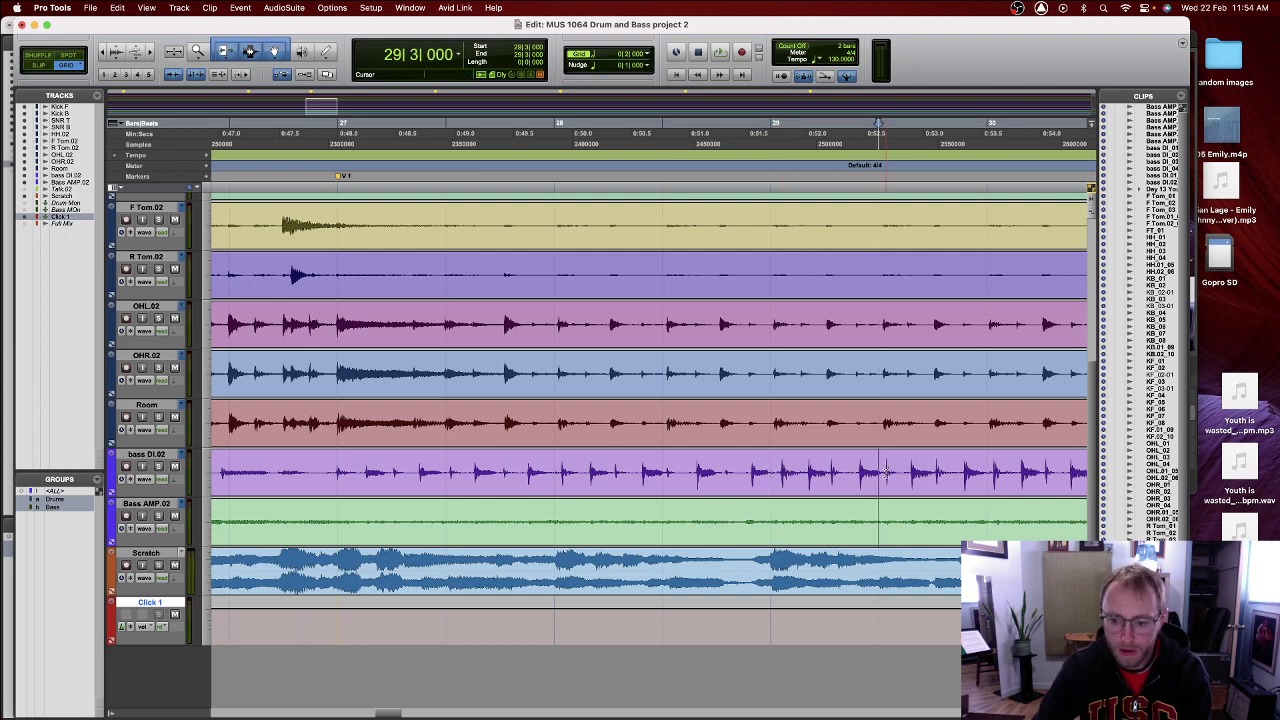
left_click(52, 500)
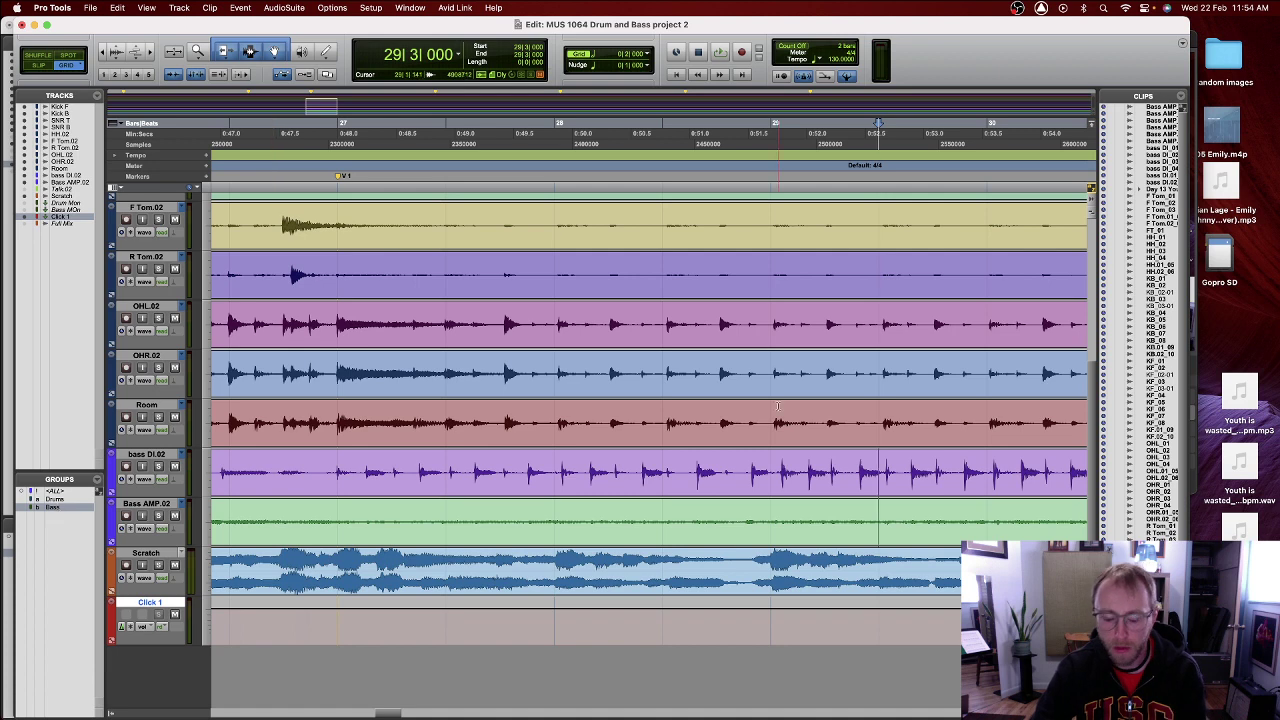
- Check the bass DI.02 note attacks against the grid lines from bar 27 through bar 31
scroll(822, 440, "right", 3)
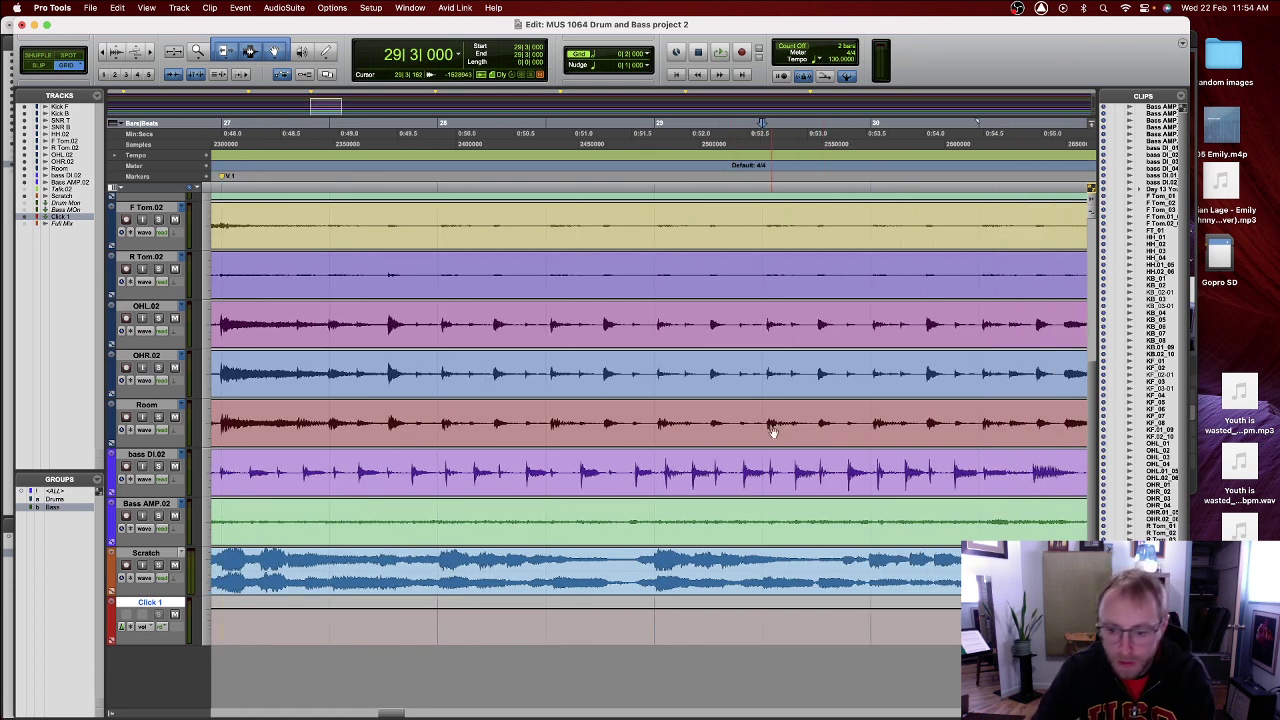
scroll(829, 450, "right", 8)
scroll(829, 451, "right", 3)
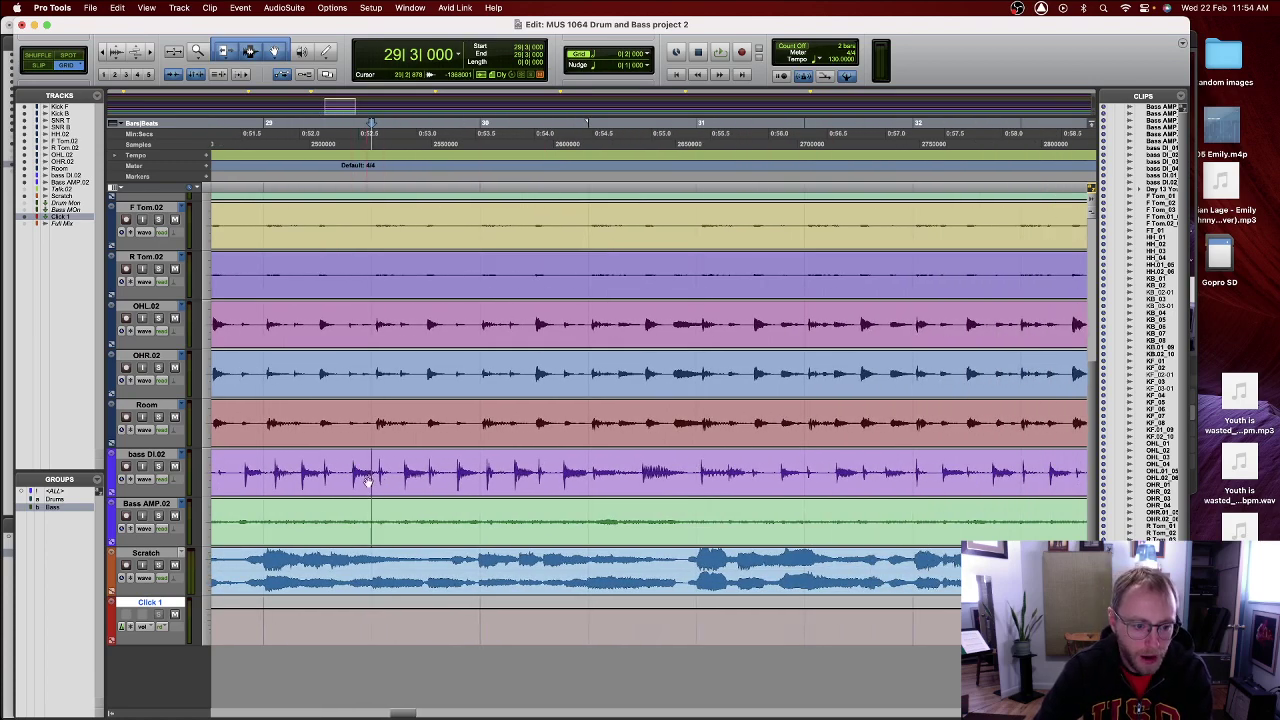
scroll(293, 475, "left", 7)
scroll(295, 472, "left", 5)
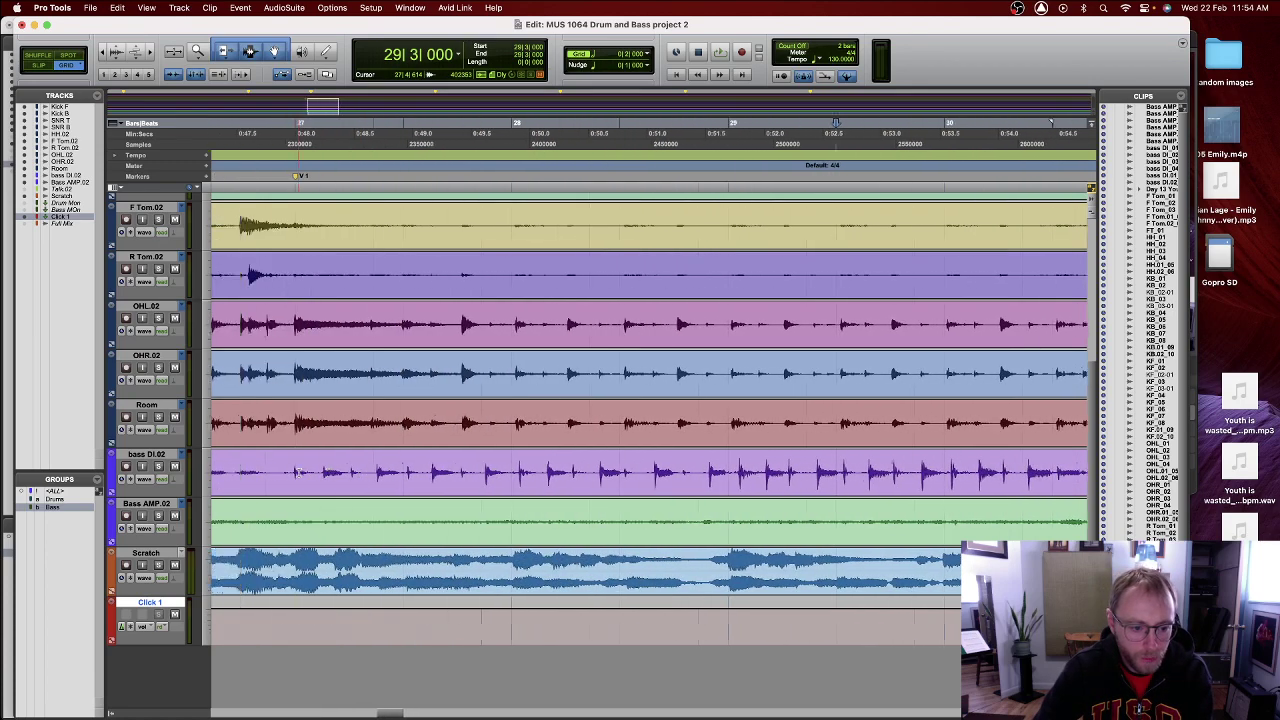
left_click(294, 470)
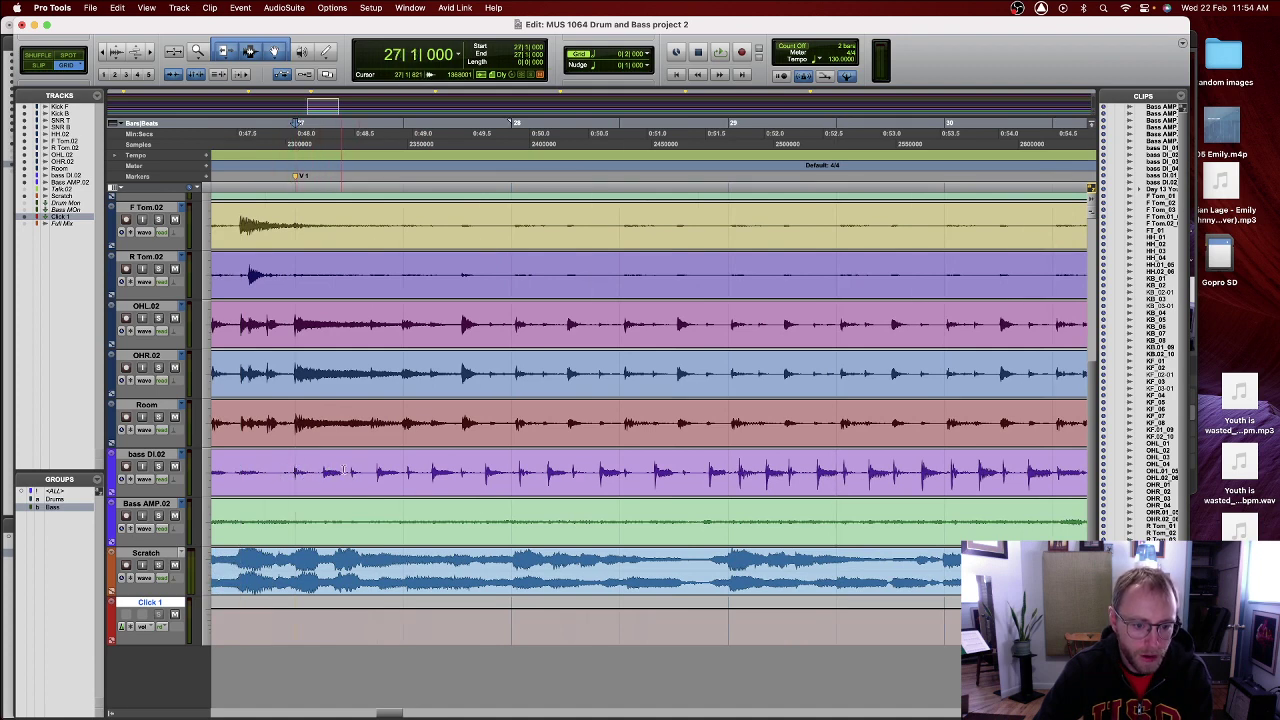
left_click(407, 470)
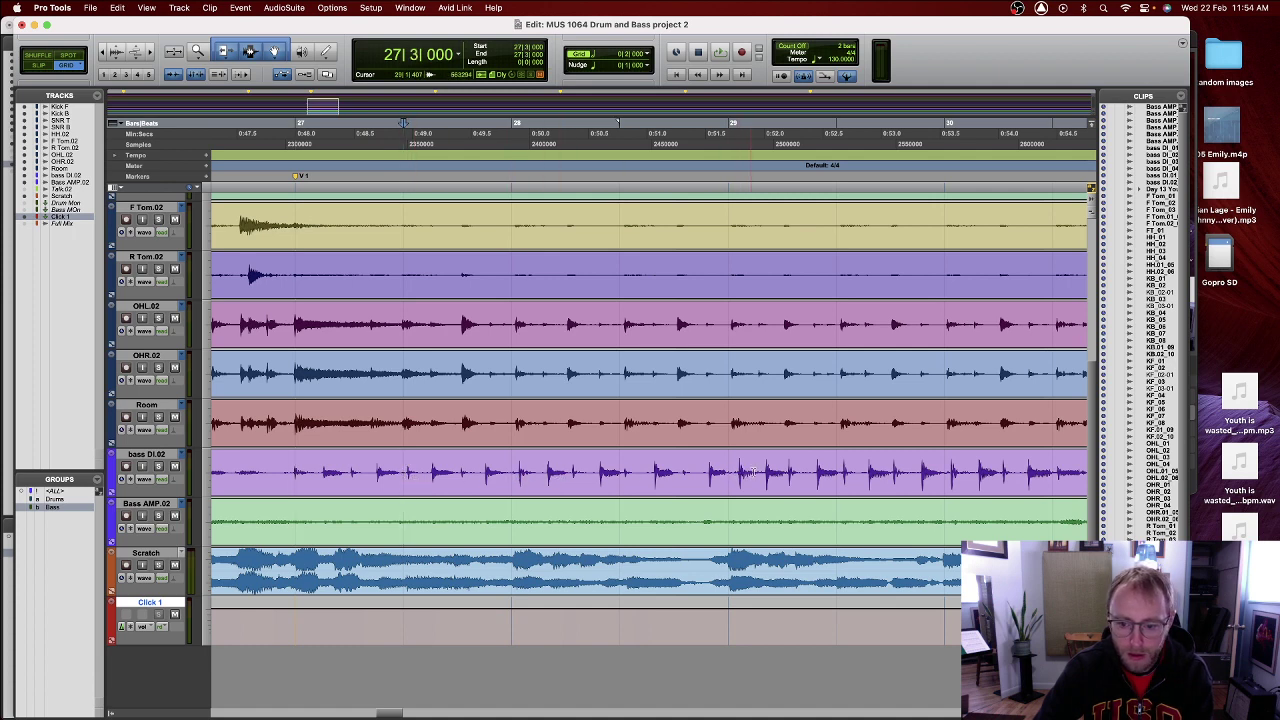
scroll(930, 474, "right", 5)
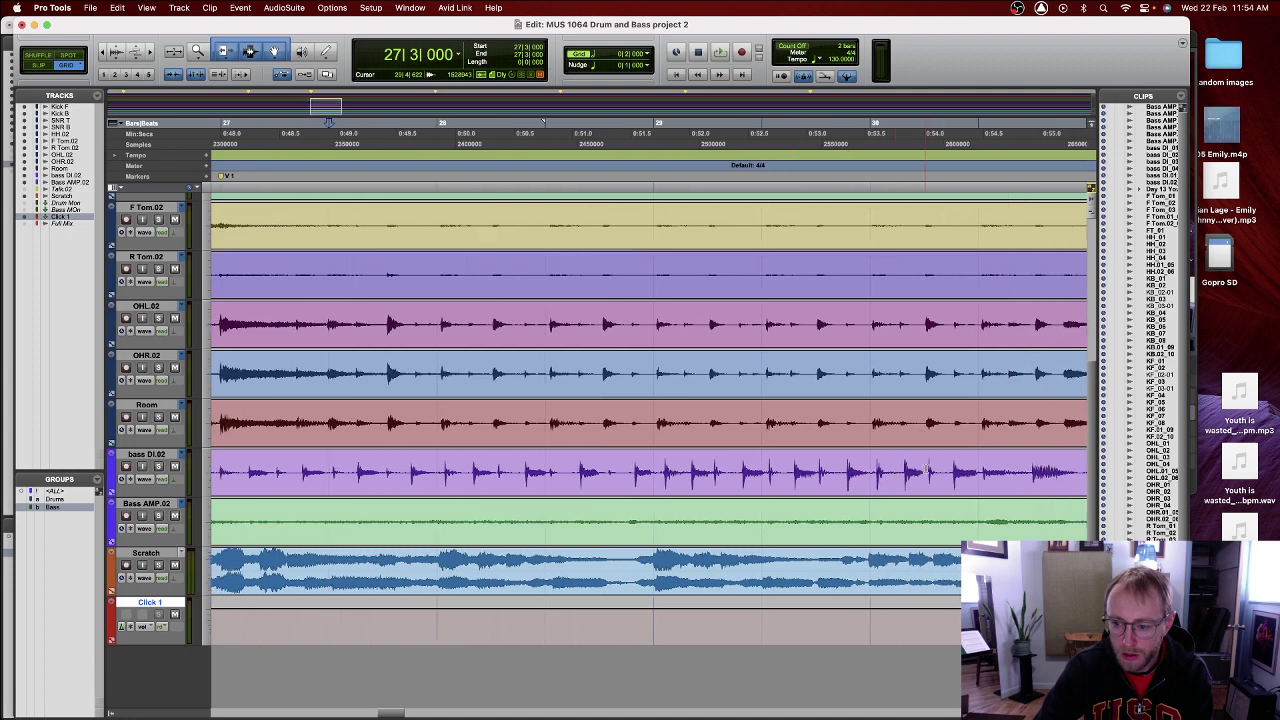
scroll(930, 477, "right", 5)
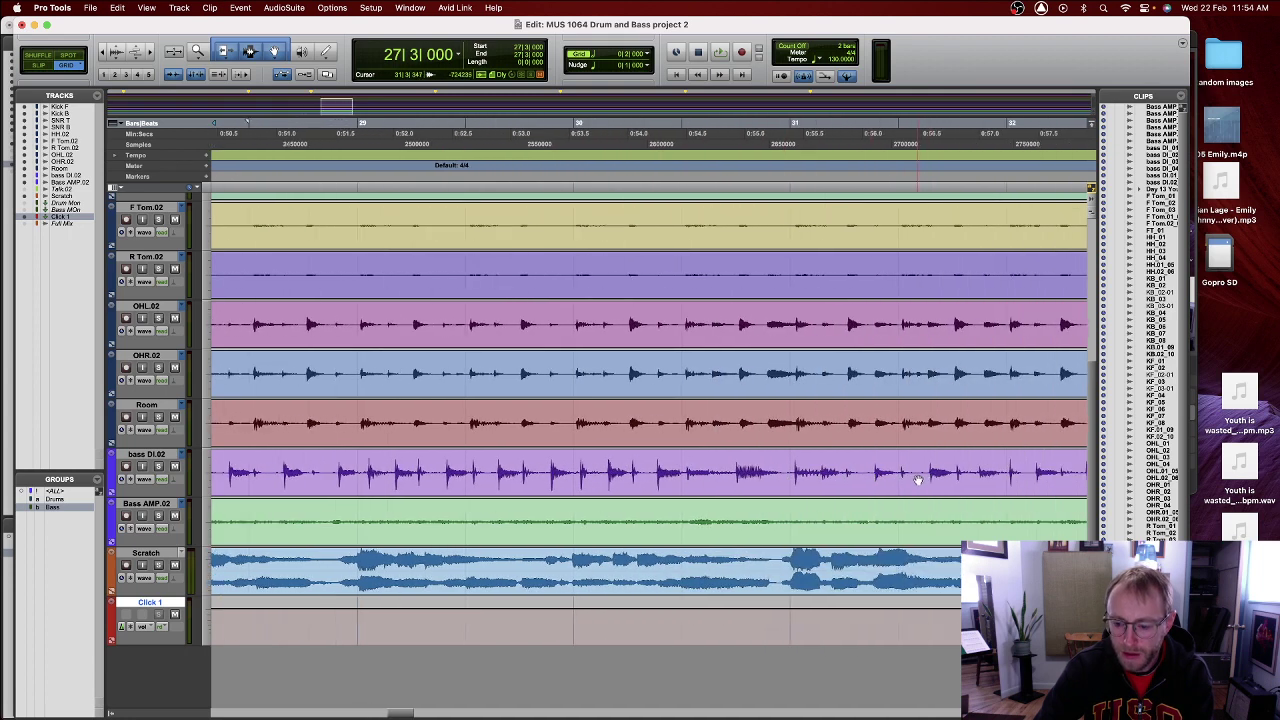
scroll(886, 479, "right", 1)
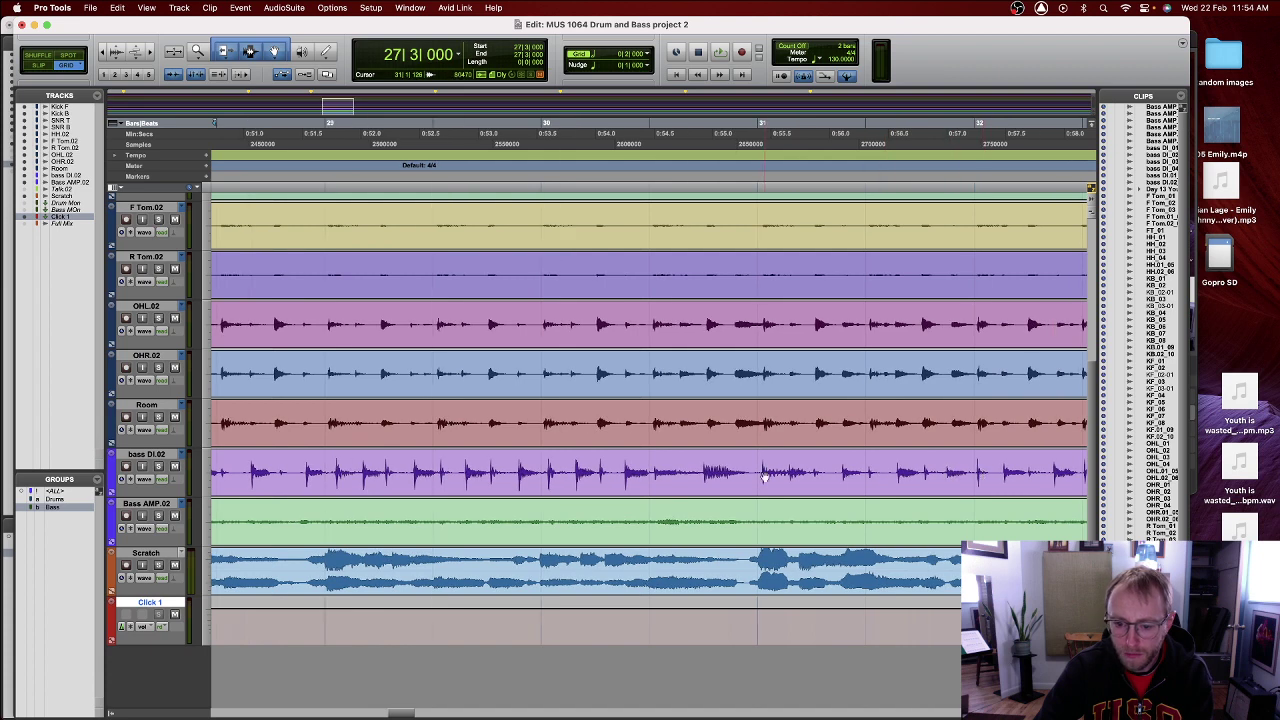
- Check the bass DI.02 timing against the grid at bar 31 beat 3 and bar 32 beat 3
left_click(872, 477)
scroll(872, 476, "right", 4)
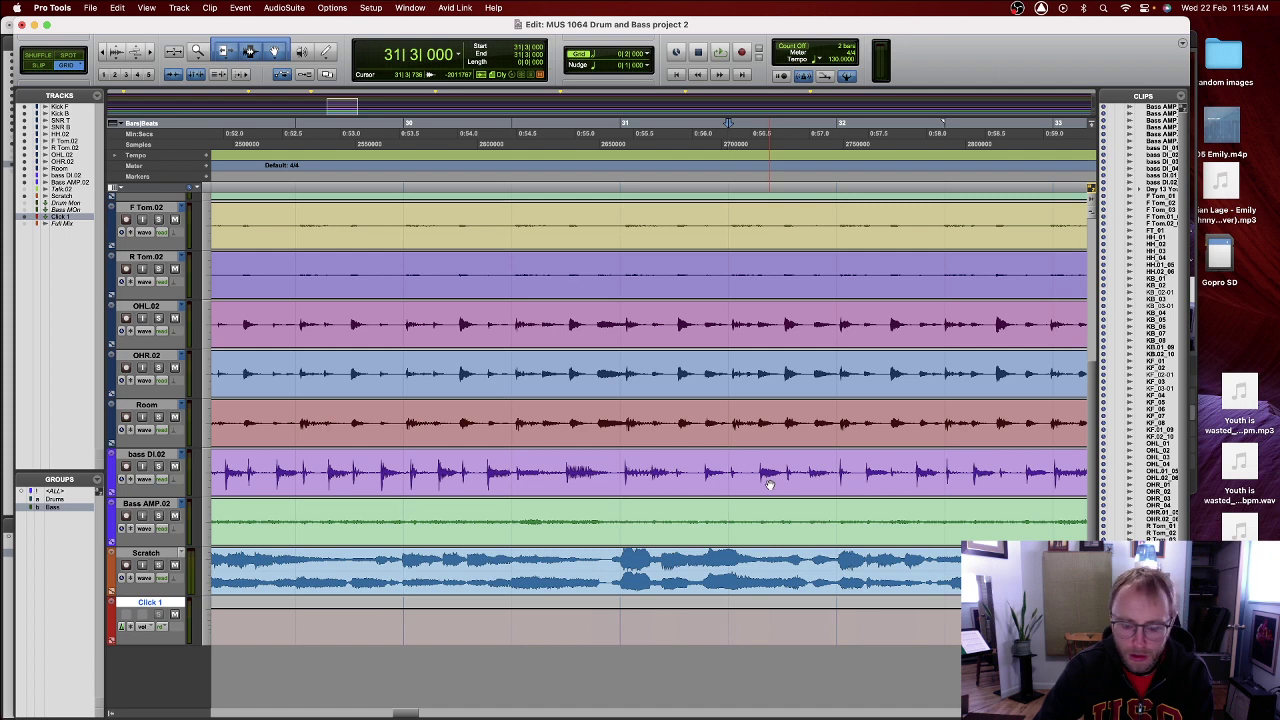
scroll(772, 488, "right", 1)
scroll(772, 488, "right", 3)
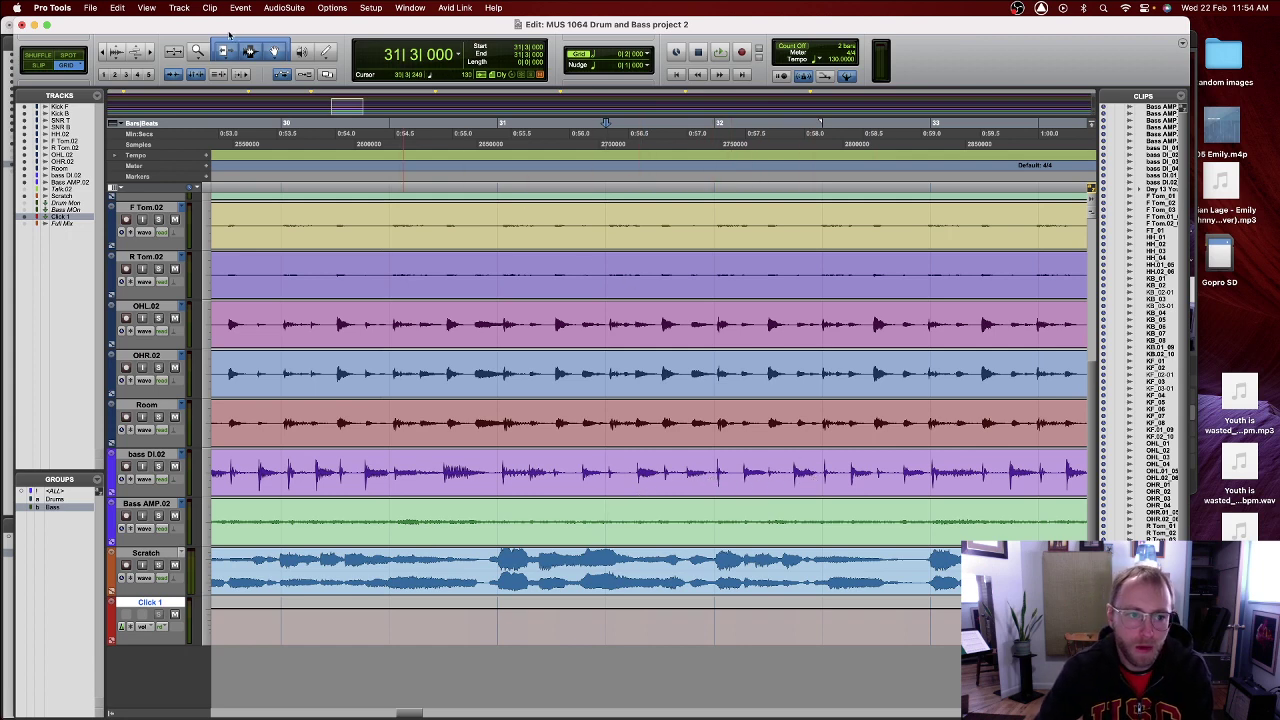
left_click(821, 462)
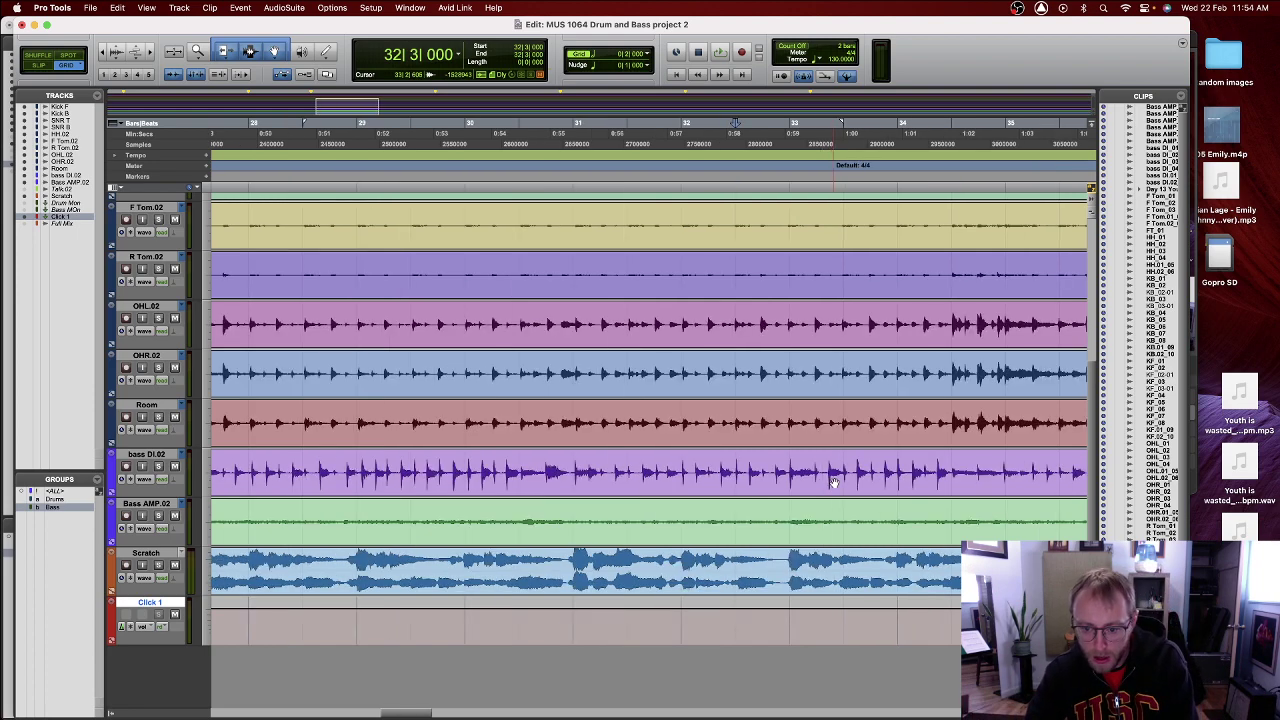
key("r")
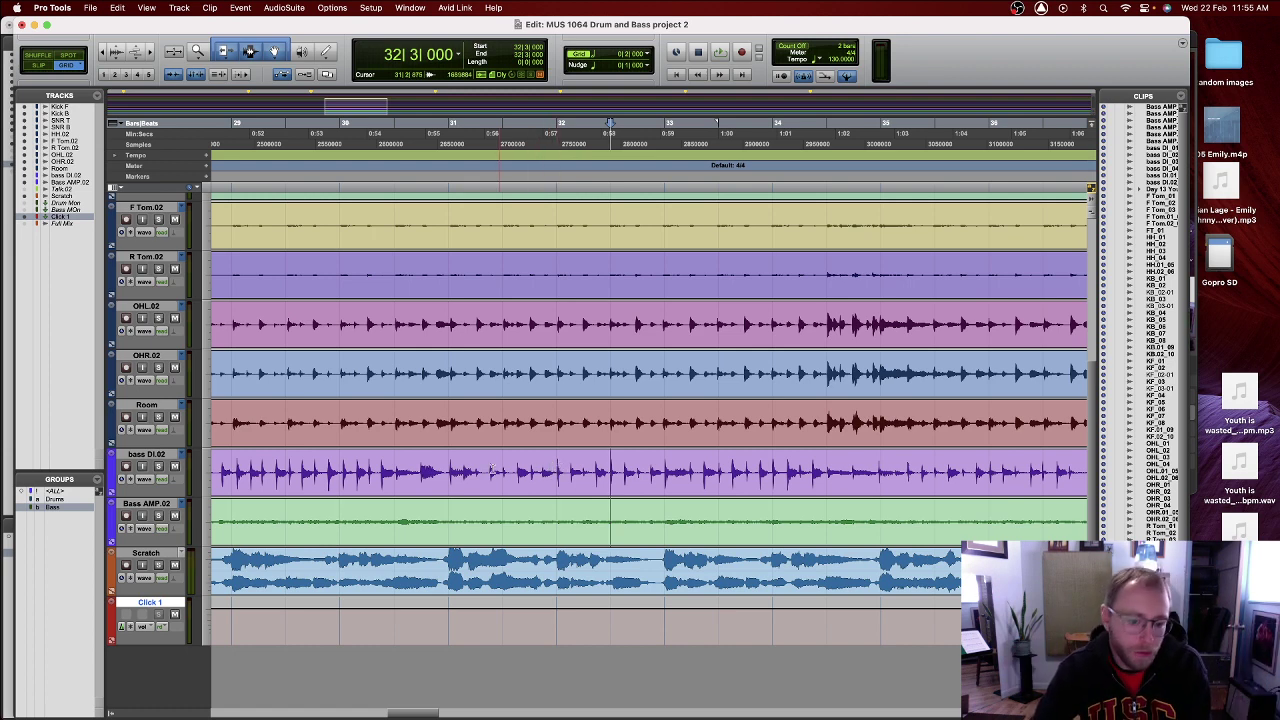
- Play the song from bar 31 through the drum fill in bar 34 and stop playback
left_click(451, 470)
key("space")
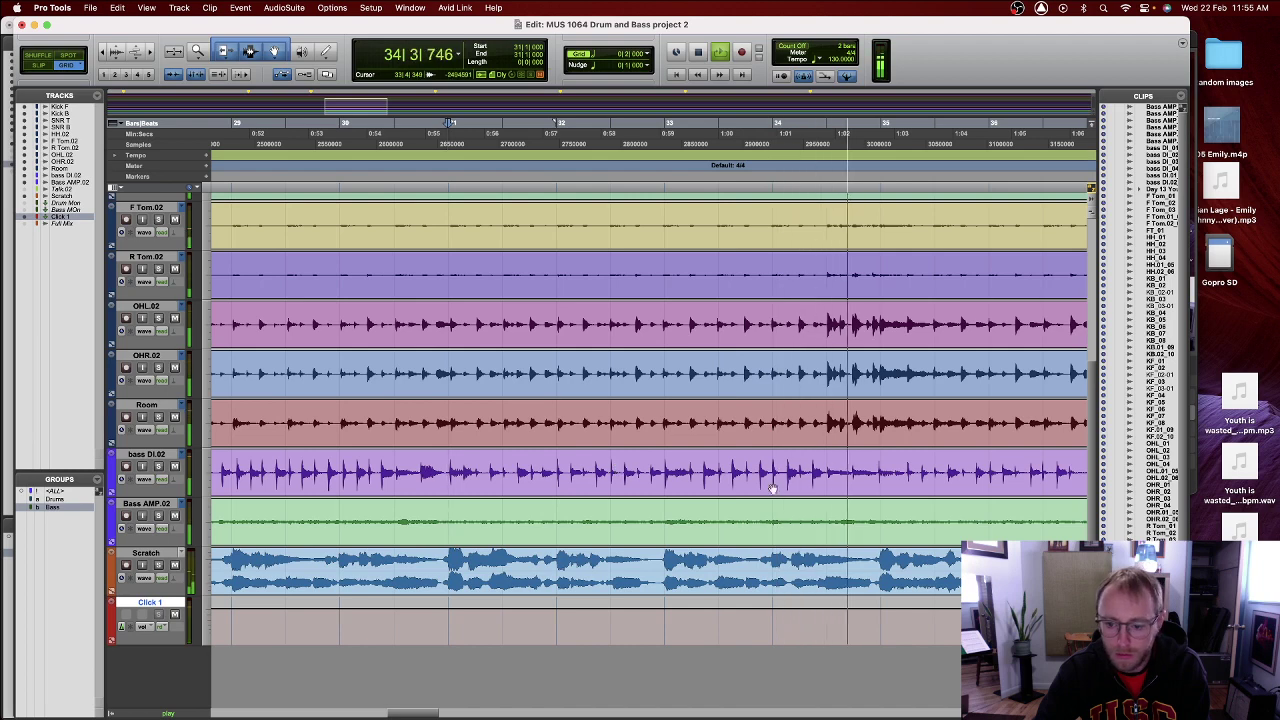
key("space")
- Audition the bass tracks' bar 31 to 35 selection, restart from bar 30 beat 3, and stop playback
left_click_drag(884, 470, 451, 478)
key("space")
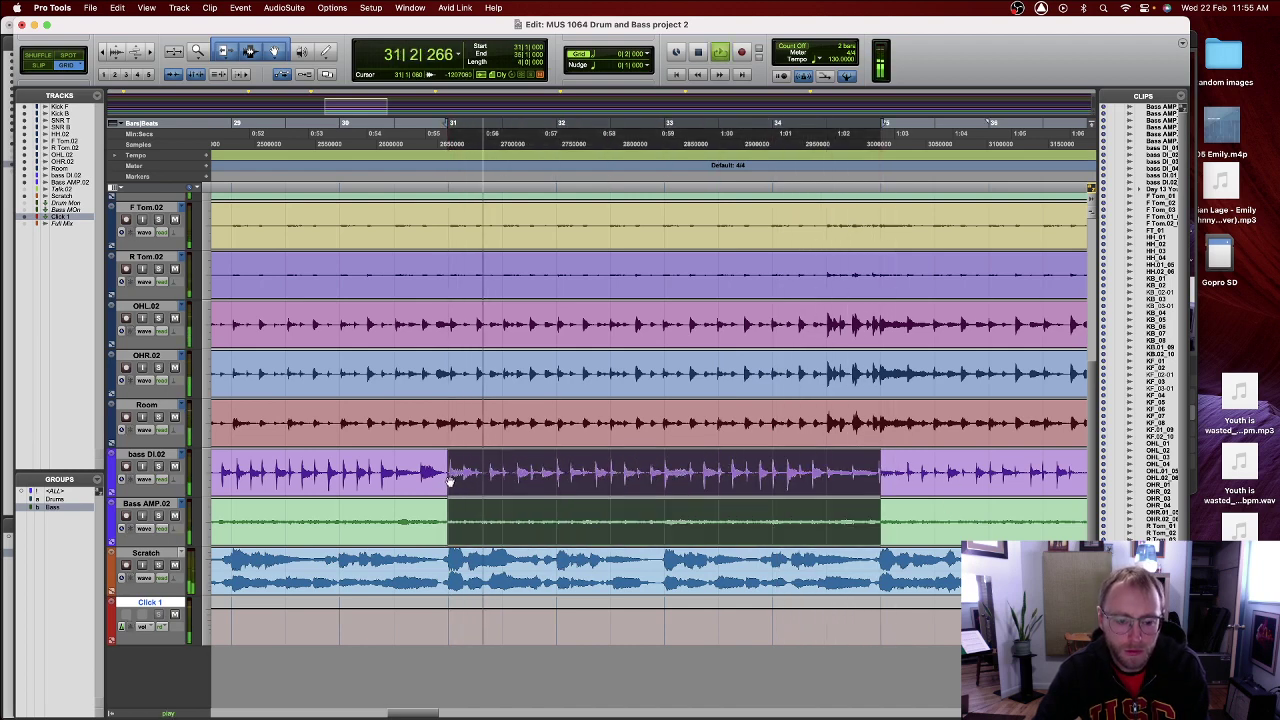
left_click(396, 480)
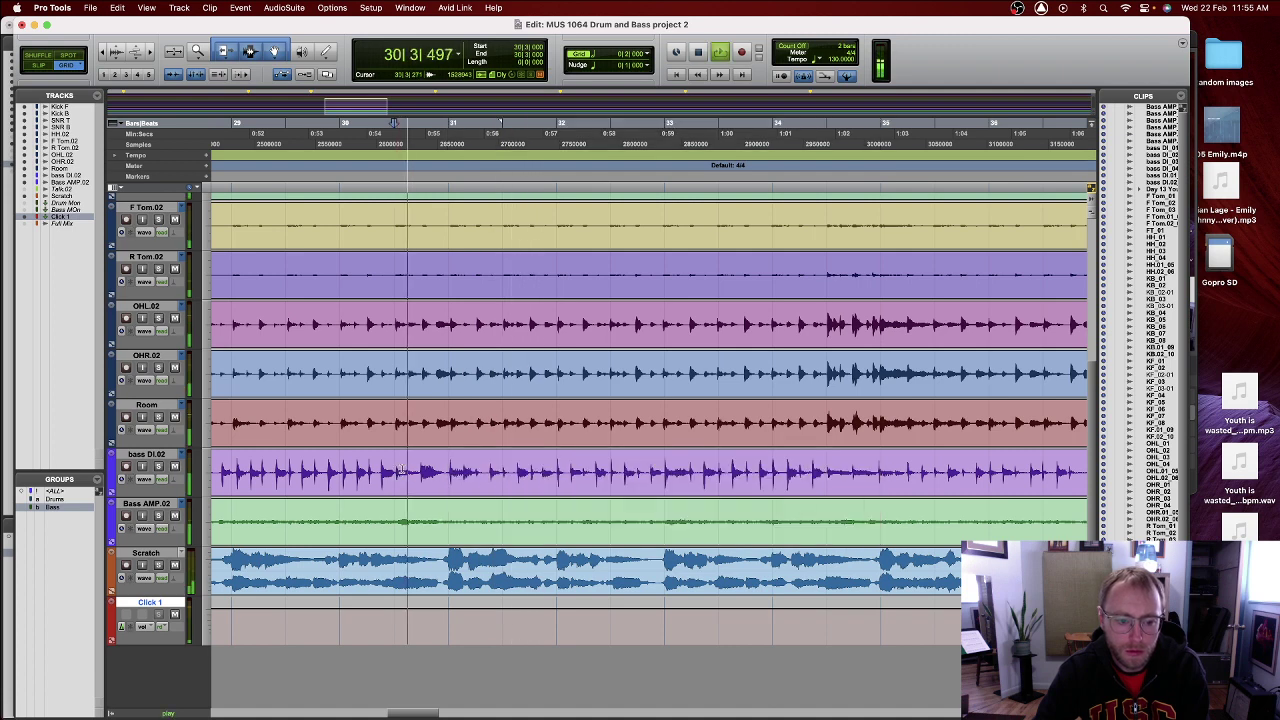
key("space")
- Select bars 31 to 35 on the two bass tracks, and play on from bar 35 into bar 37
left_click_drag(449, 466, 866, 482)
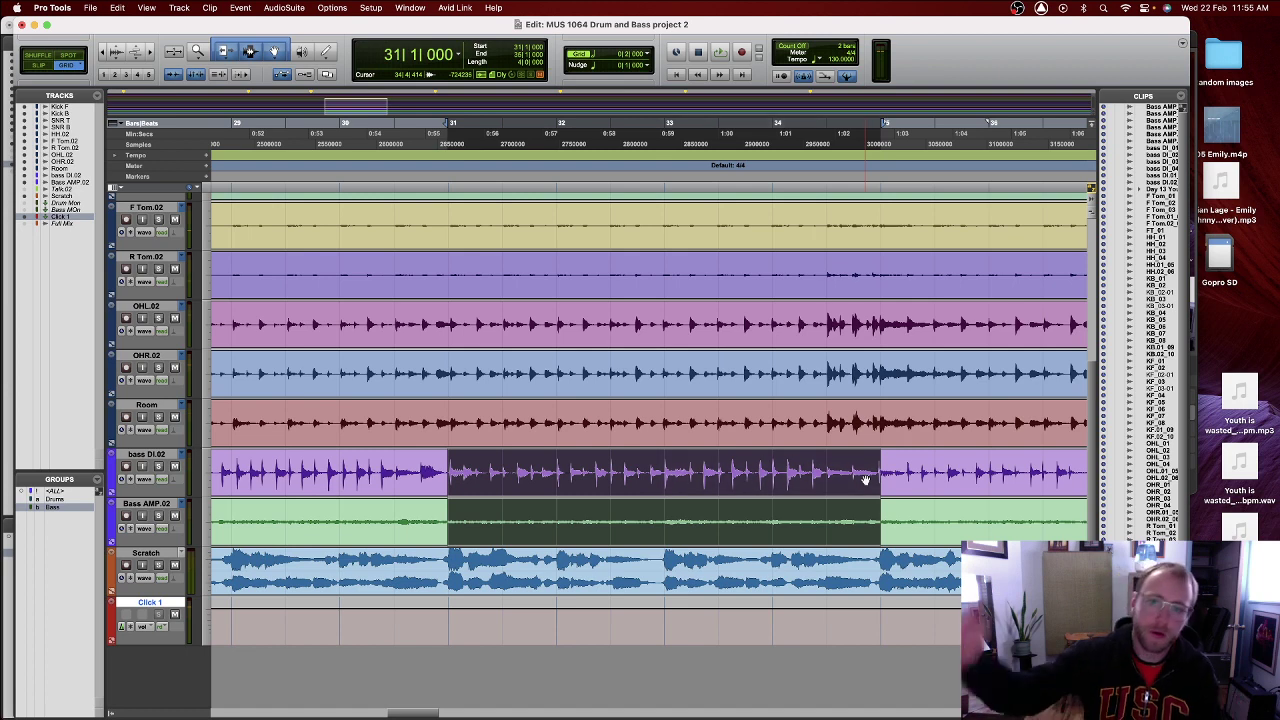
key("space")
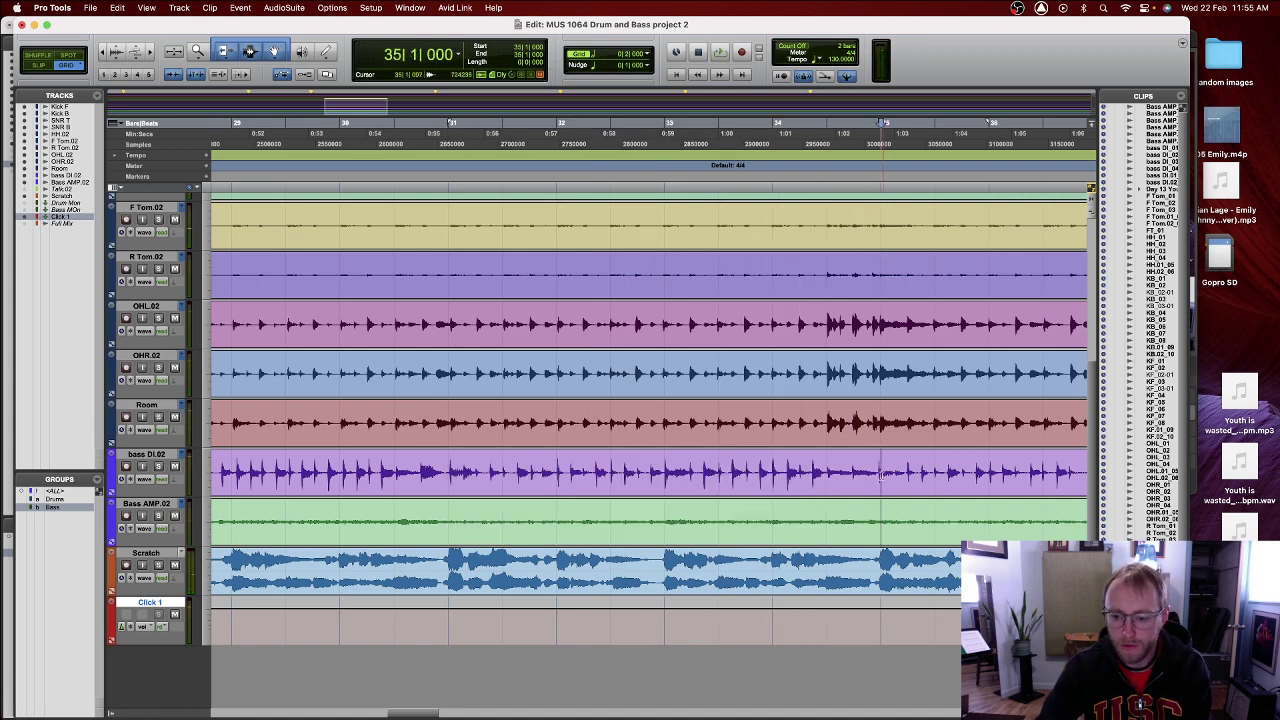
key("space")
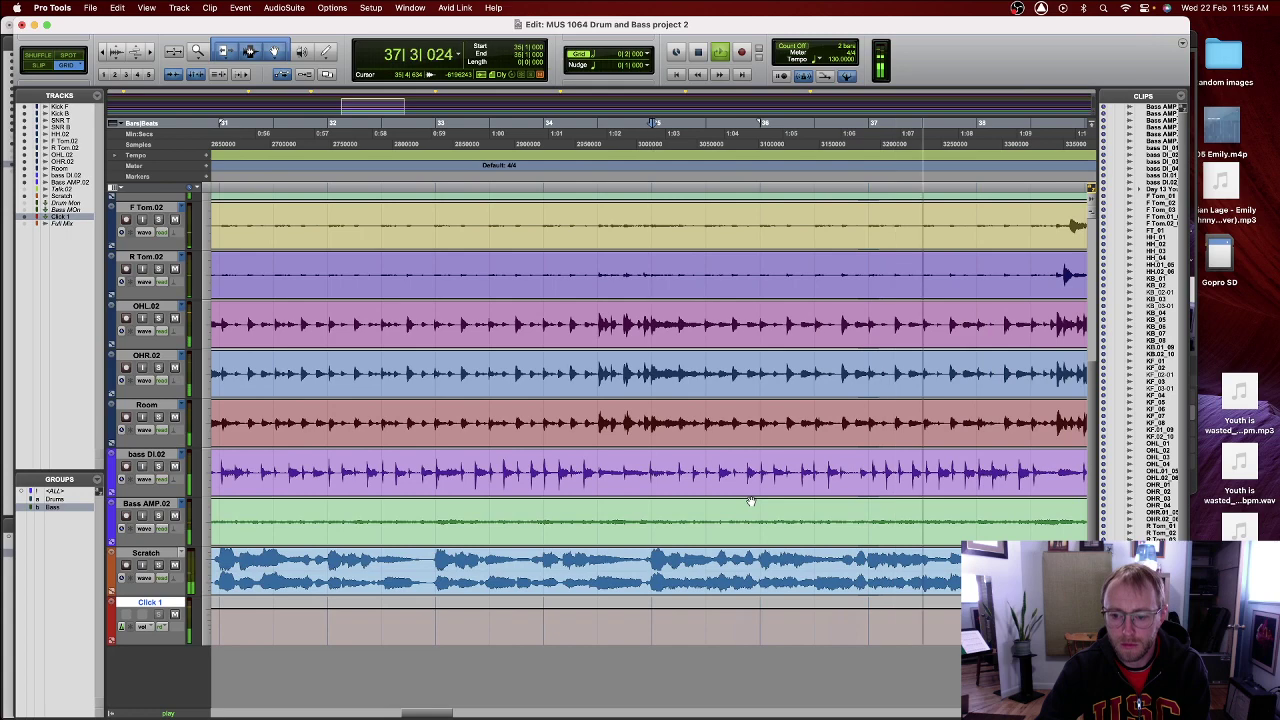
key("space")
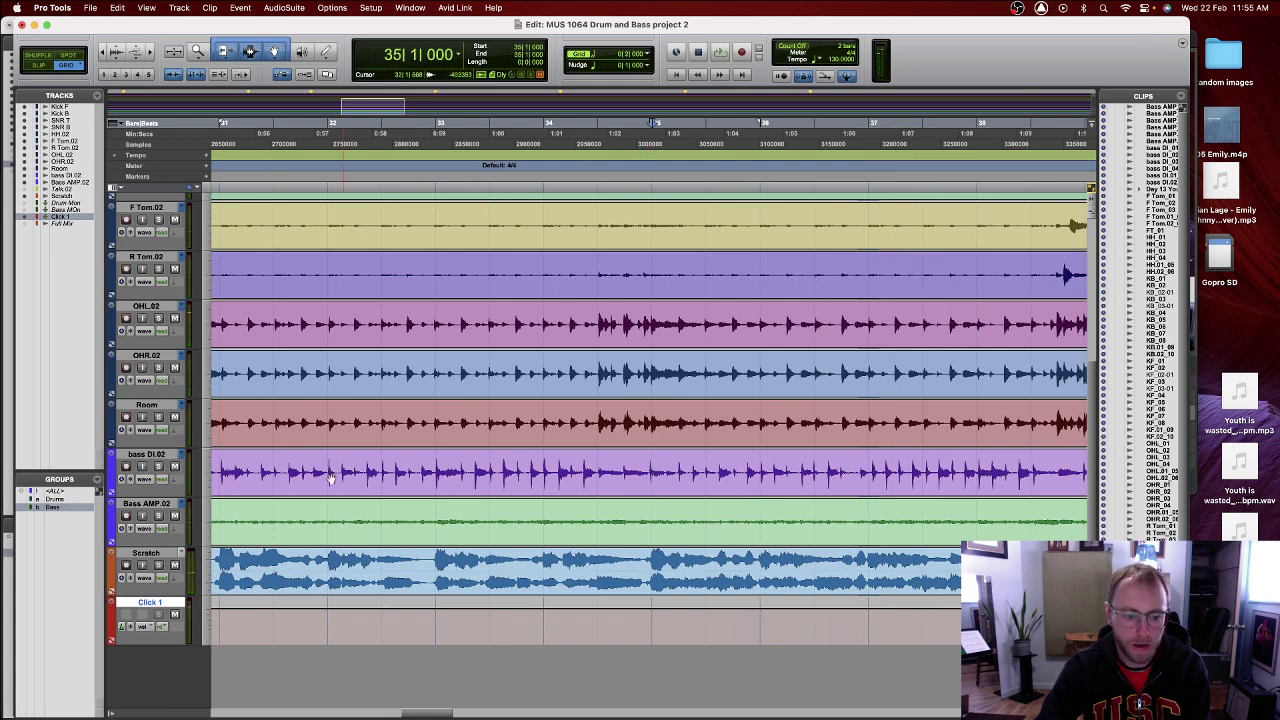
- Play from the V 1 marker at bar 27 up to the end of bar 30 and stop playback
left_click(285, 478)
scroll(277, 478, "left", 5)
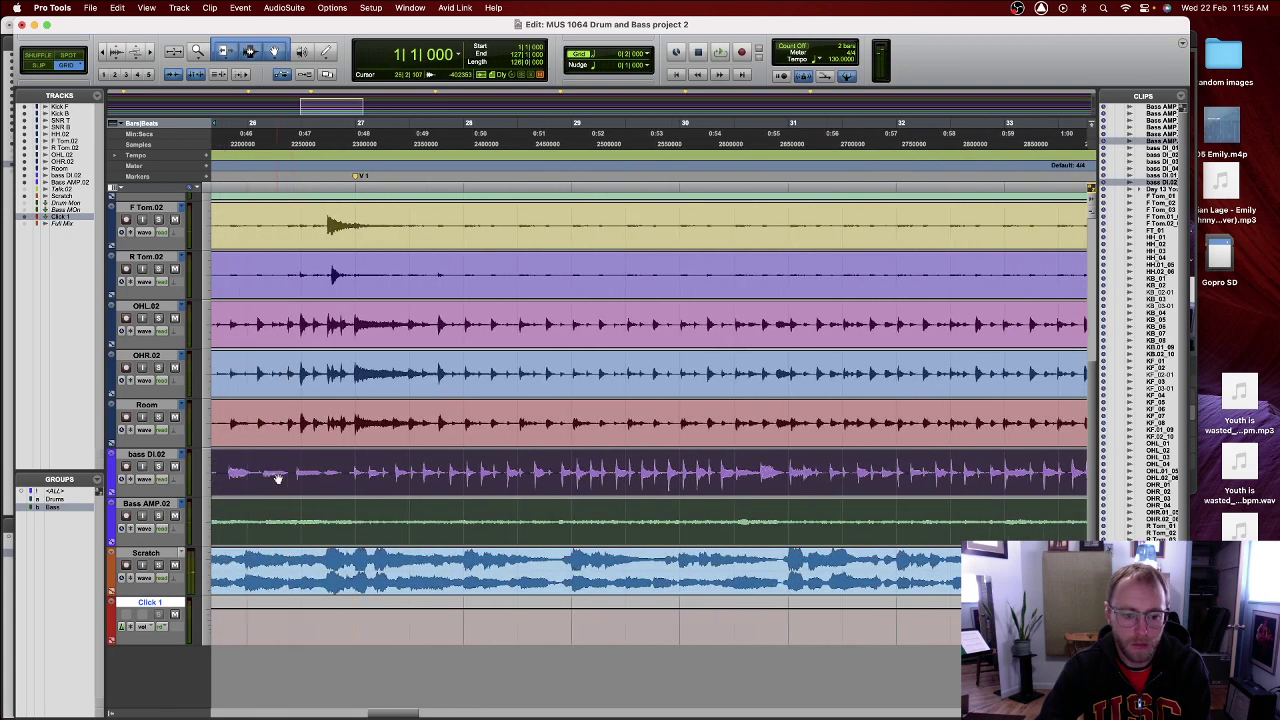
left_click(357, 468)
key("space")
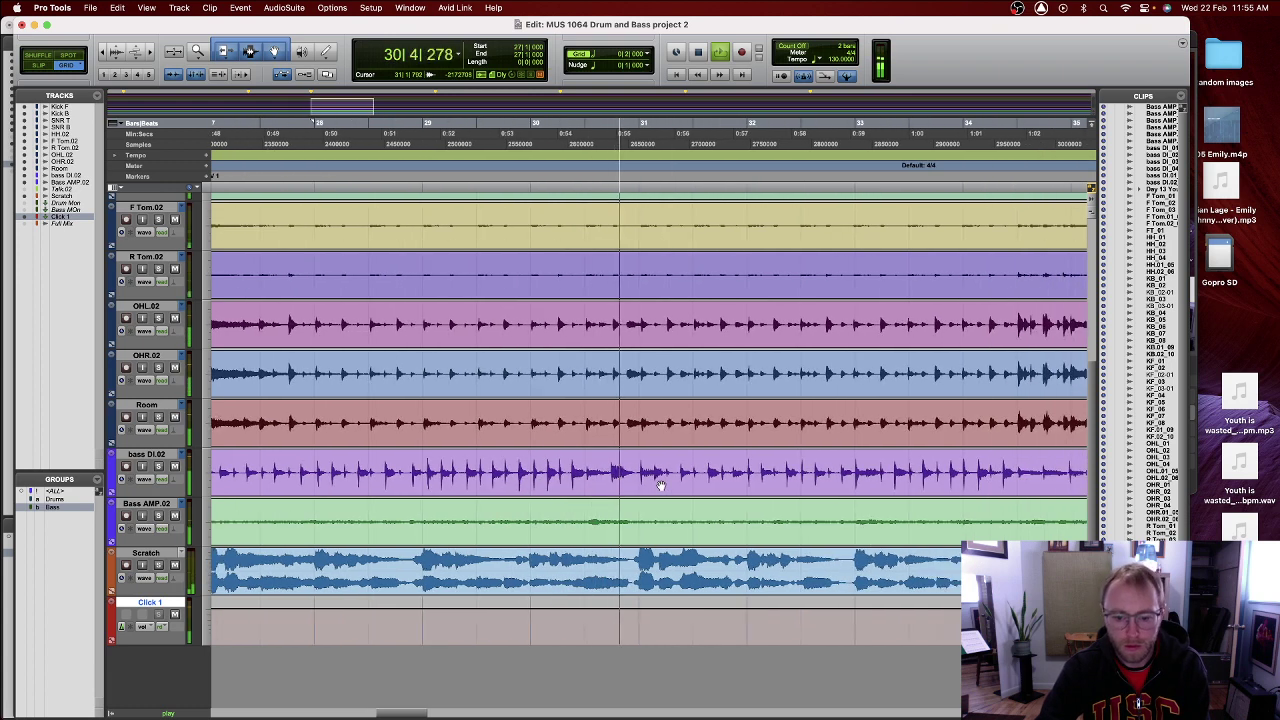
key("space")
- Audition short passages of the bass from bar 31 and from bar 31 beat 3
left_click(612, 468)
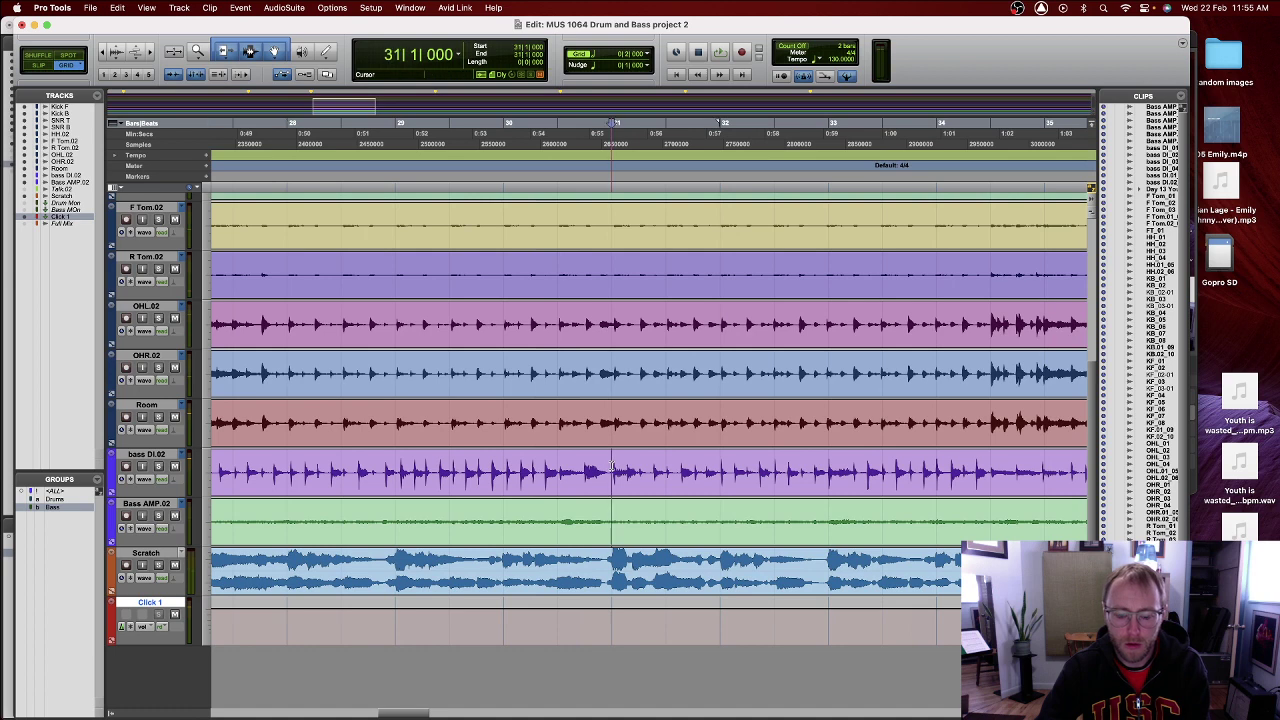
key("space")
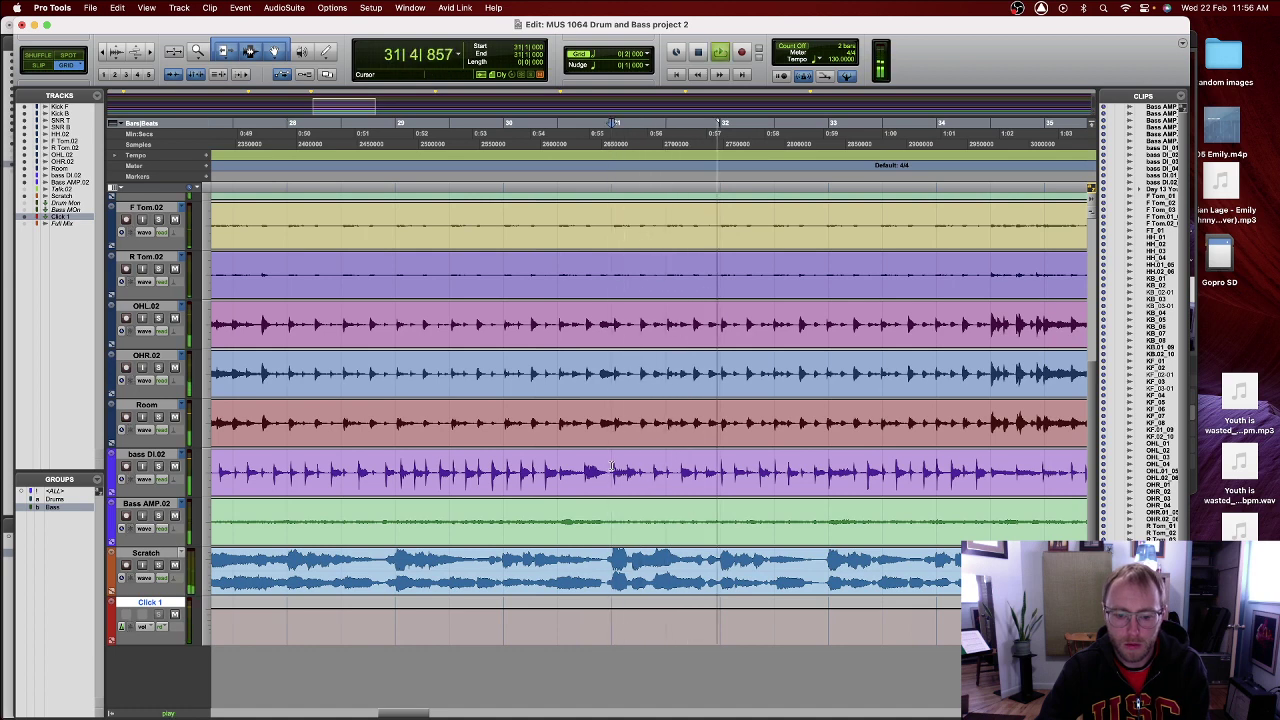
key("space")
left_click(664, 467)
key("space")
key("space")
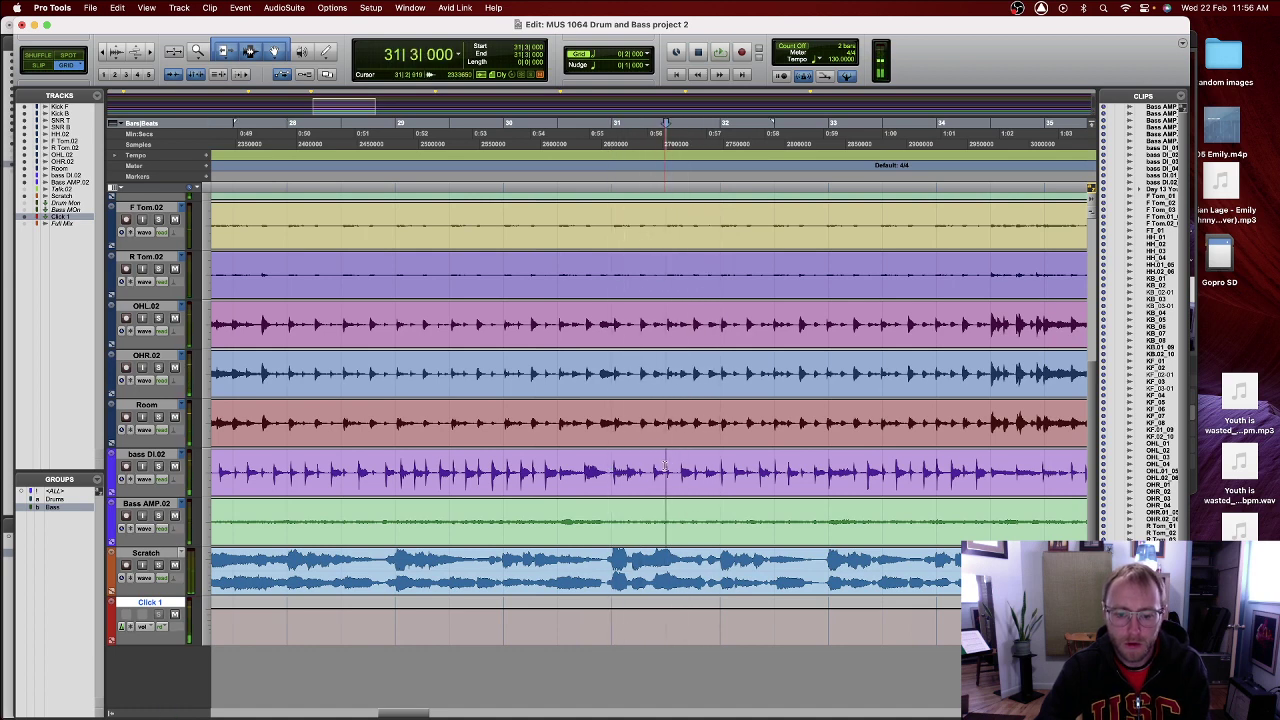
- Play the session from the start of bar 31 and stop playback
left_click(611, 467)
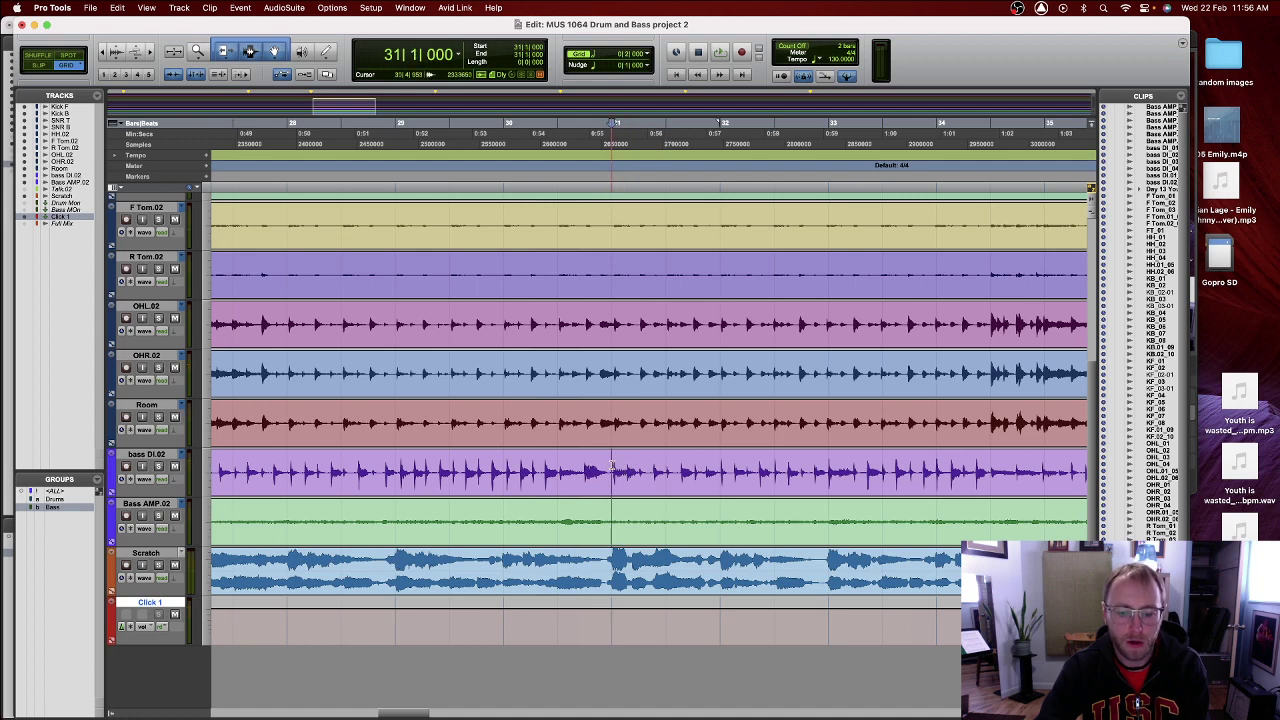
key("space")
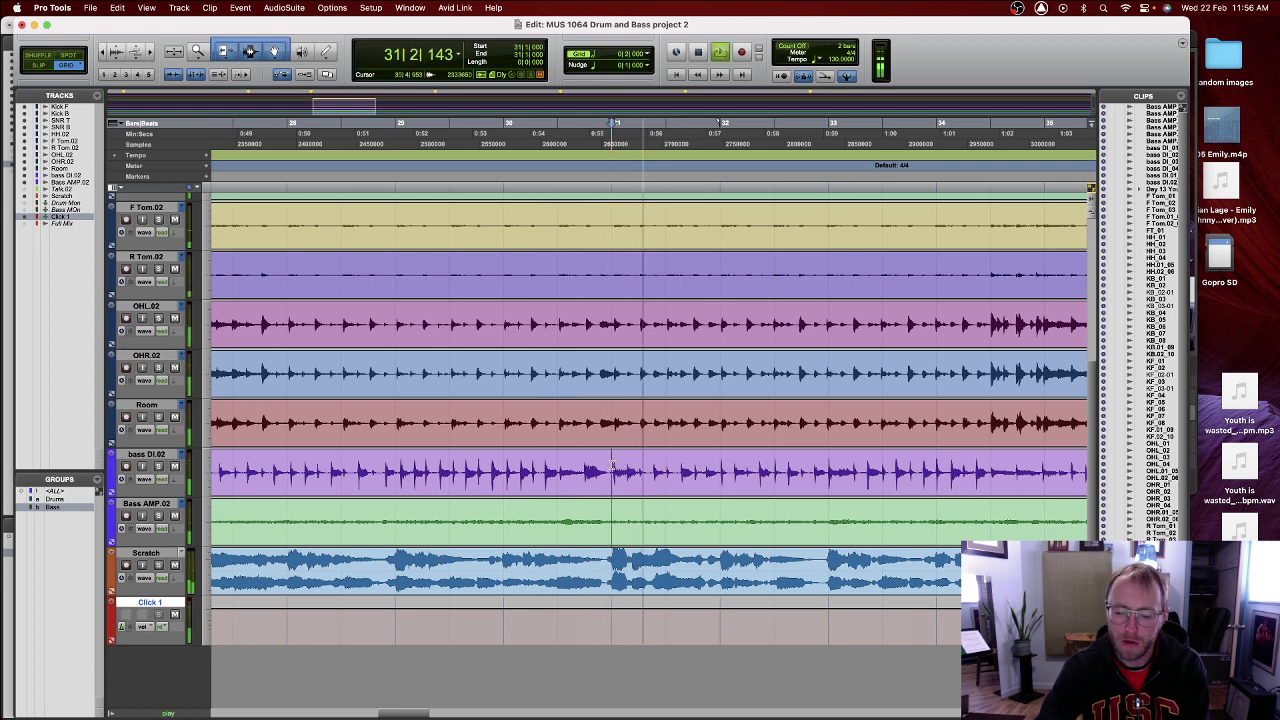
key("space")
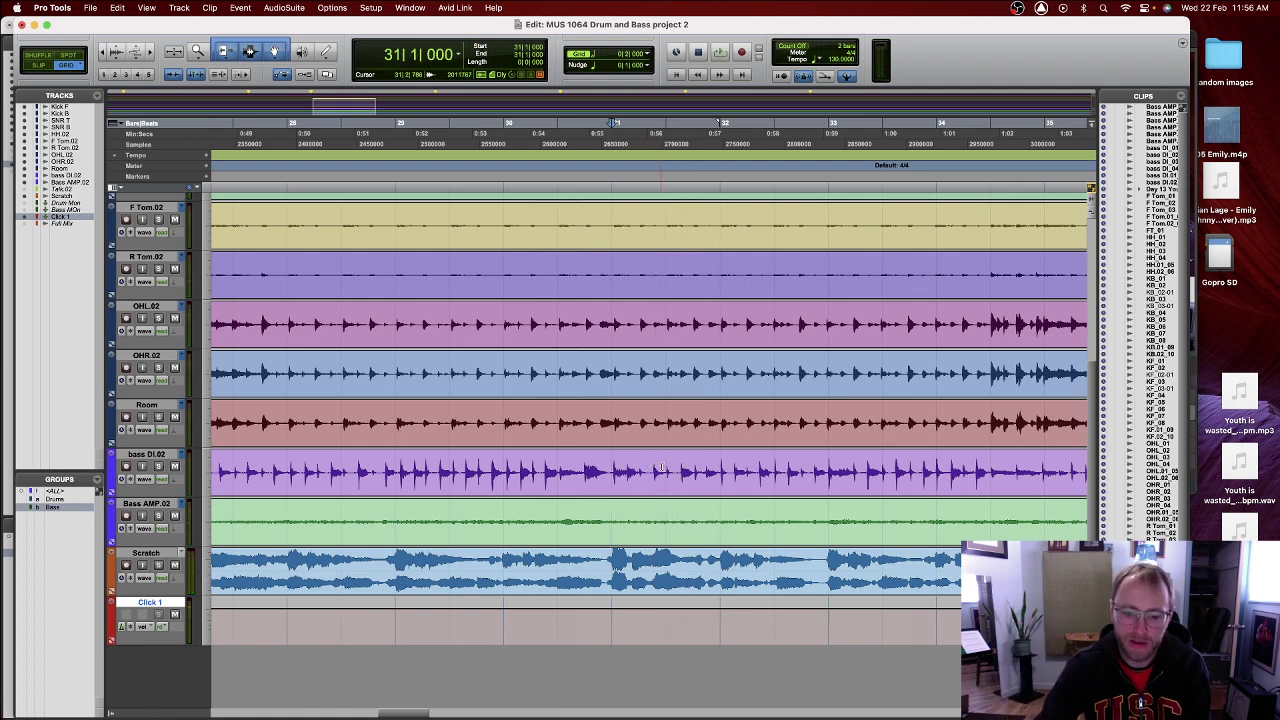
- Separate the section from bar 31 beat 1 to beat 3 into its own clip on the two bass tracks
left_click(666, 465)
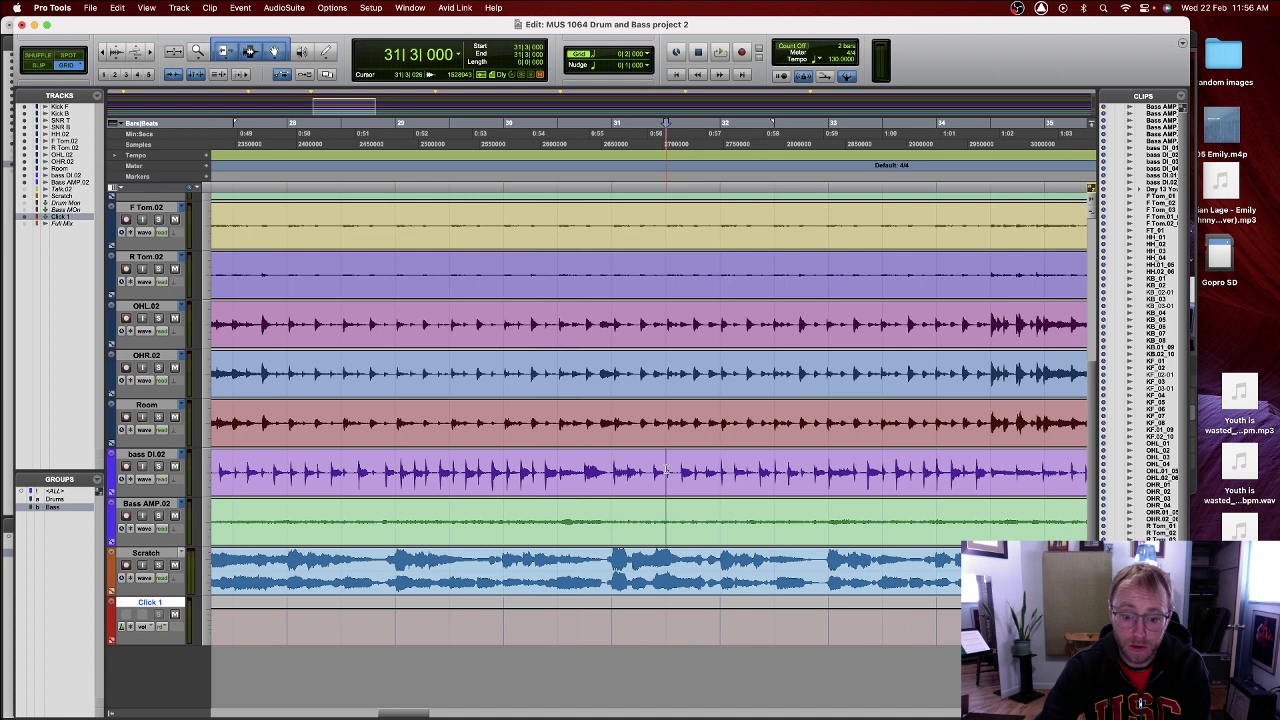
left_click_drag(666, 470, 701, 472)
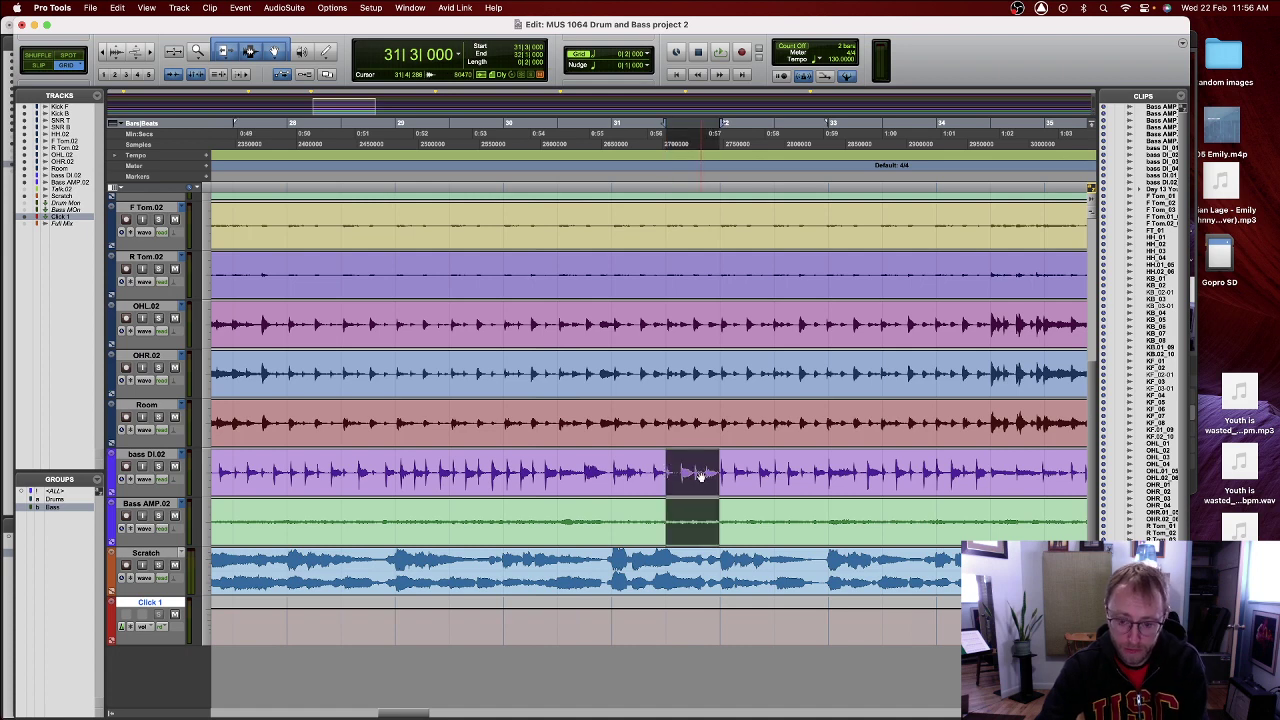
left_click_drag(609, 470, 666, 470)
key("super+e")
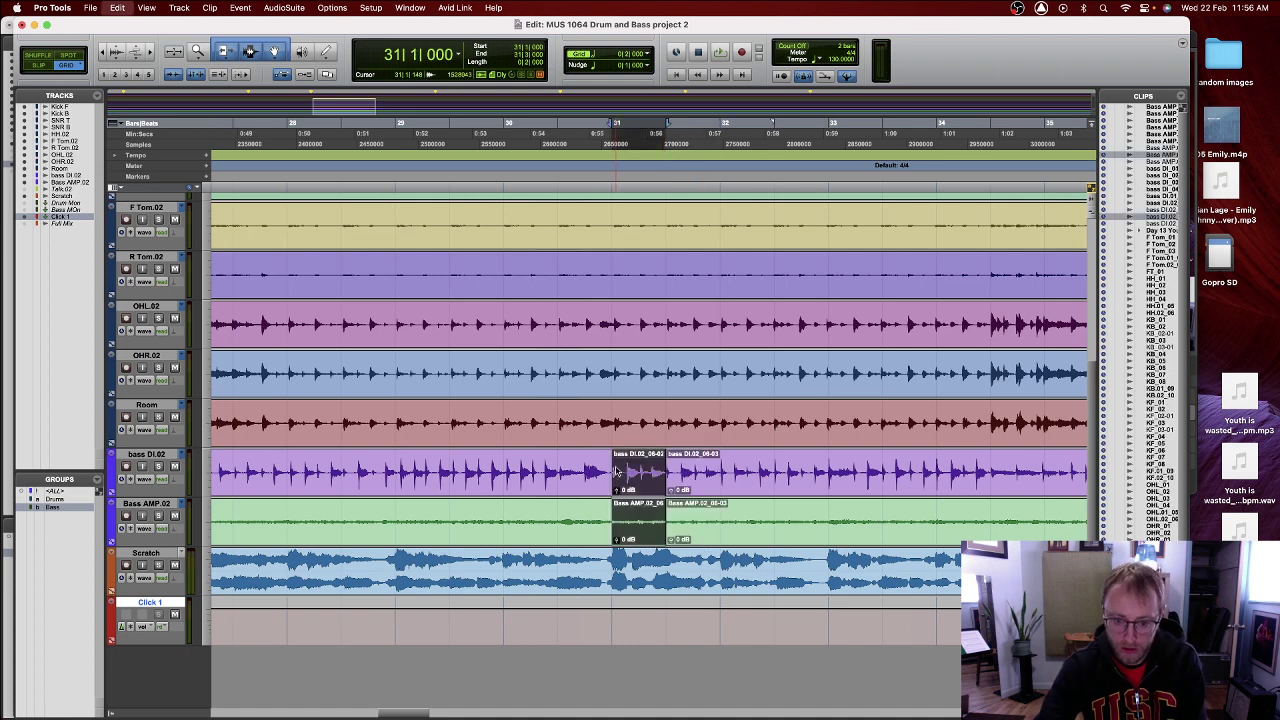
- Play back the bass edit from bar 31 into bar 33, and start again from the beginning of bar 33
left_click(610, 188)
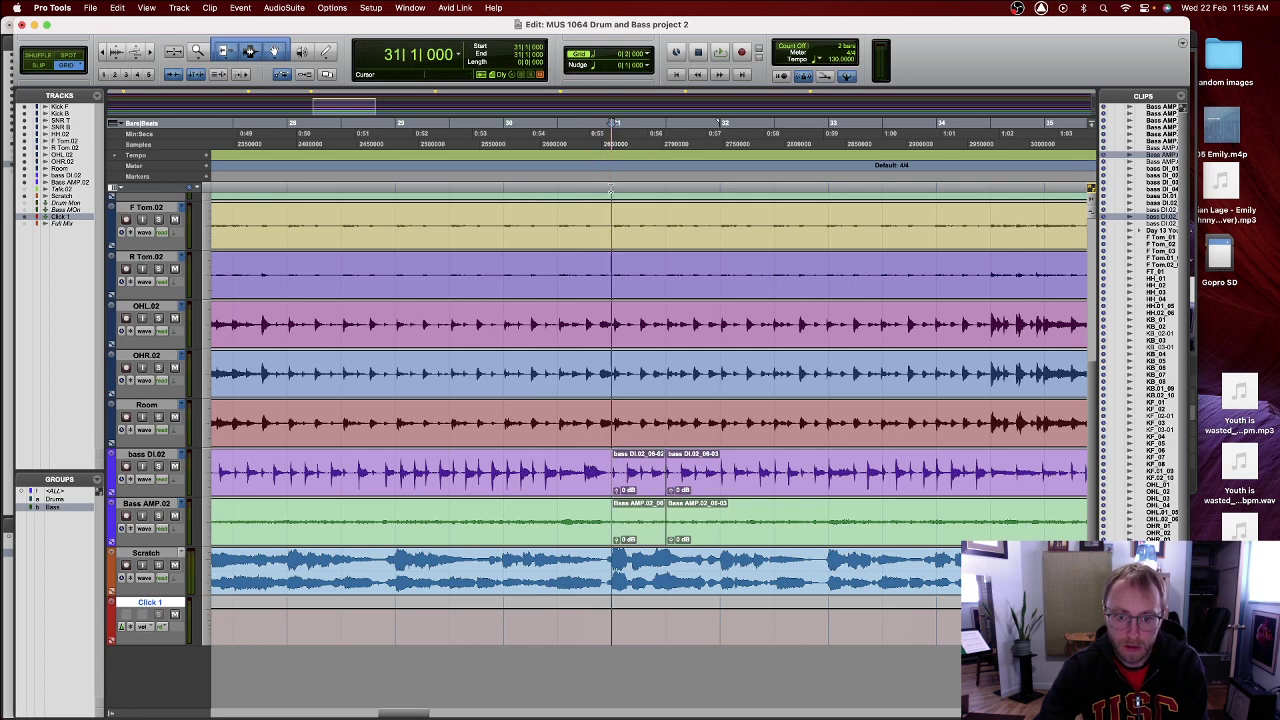
key("space")
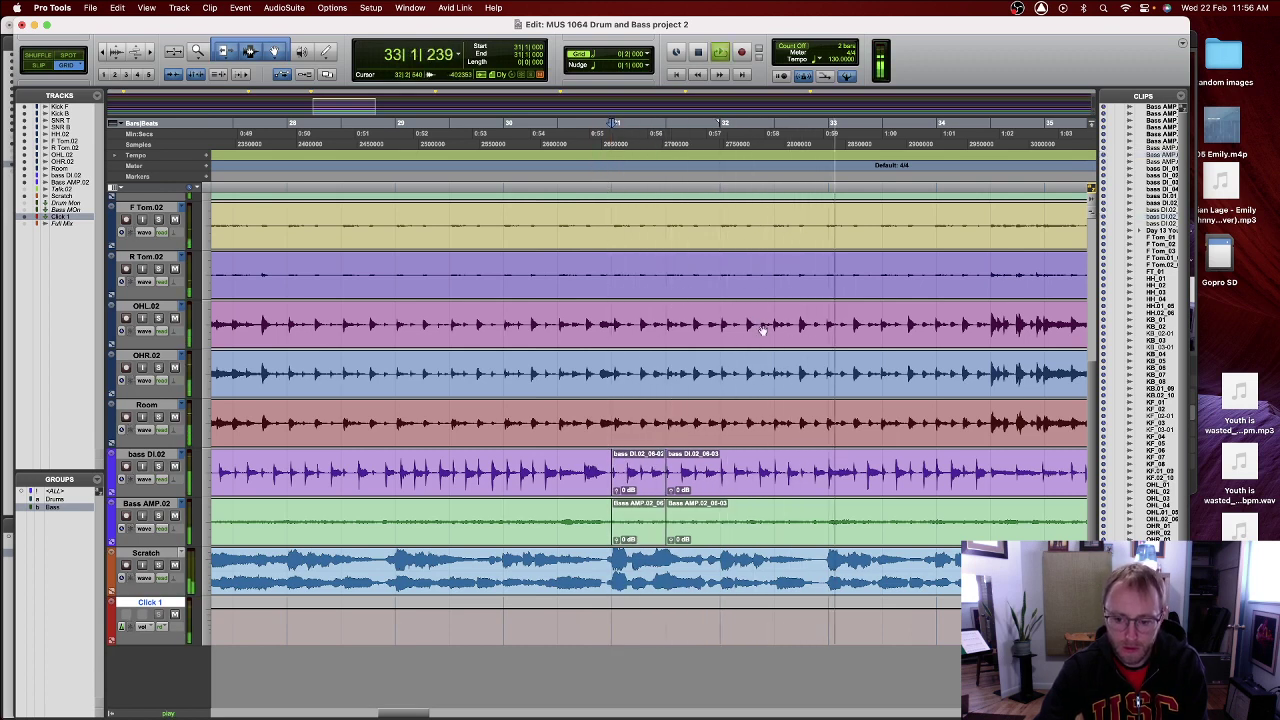
key("space")
left_click(830, 470)
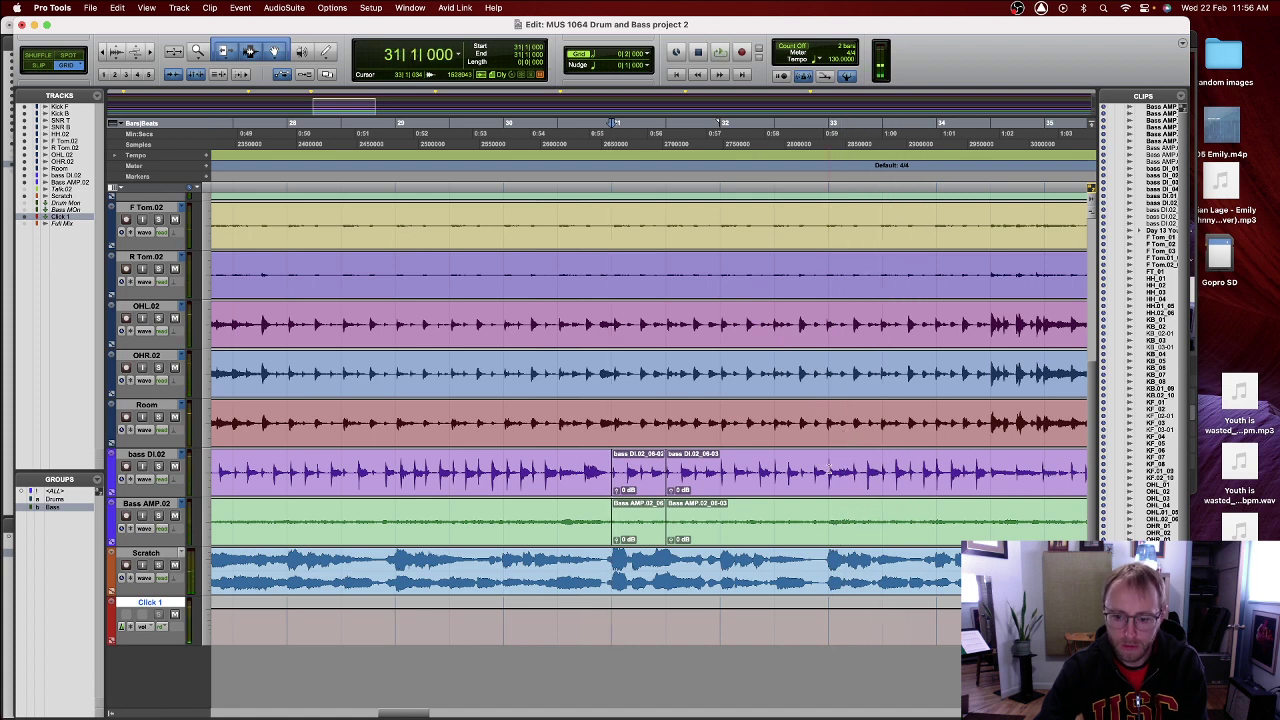
key("space")
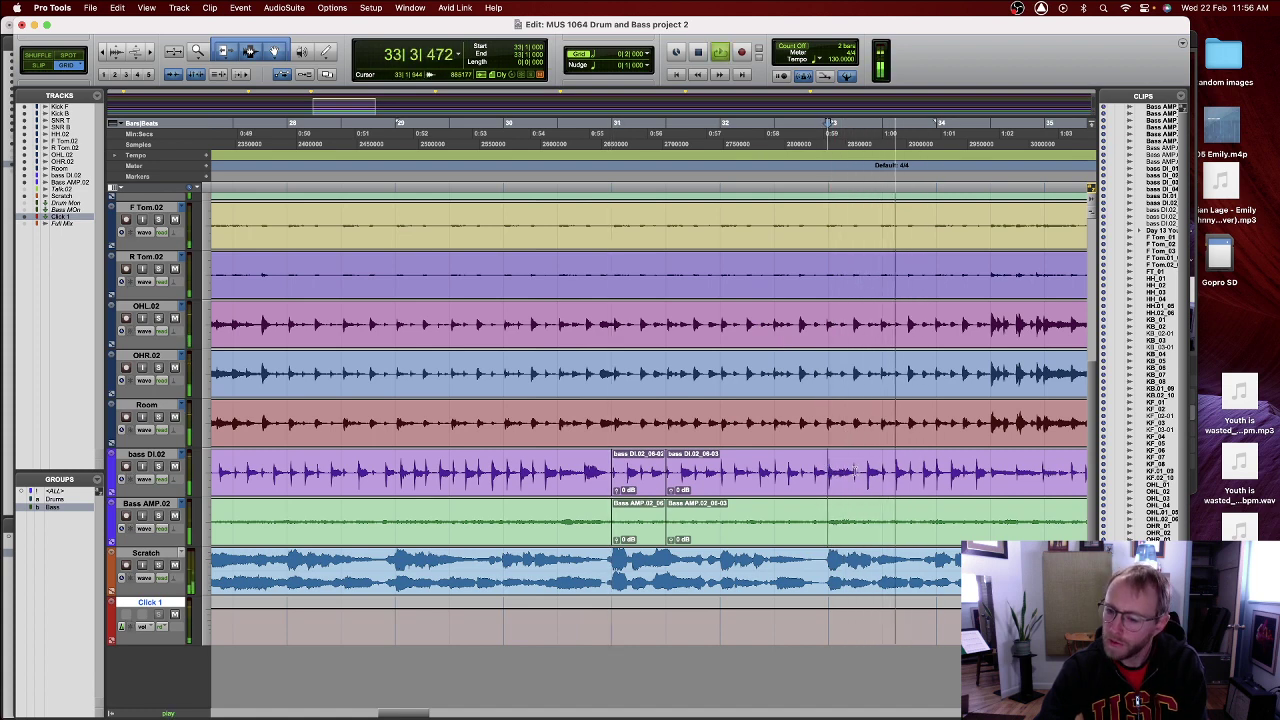
key("space")
- Audition from bar 33 beat 3, and separate bar 33 beat 1 to beat 3 into its own clip on the two bass tracks
left_click(884, 468)
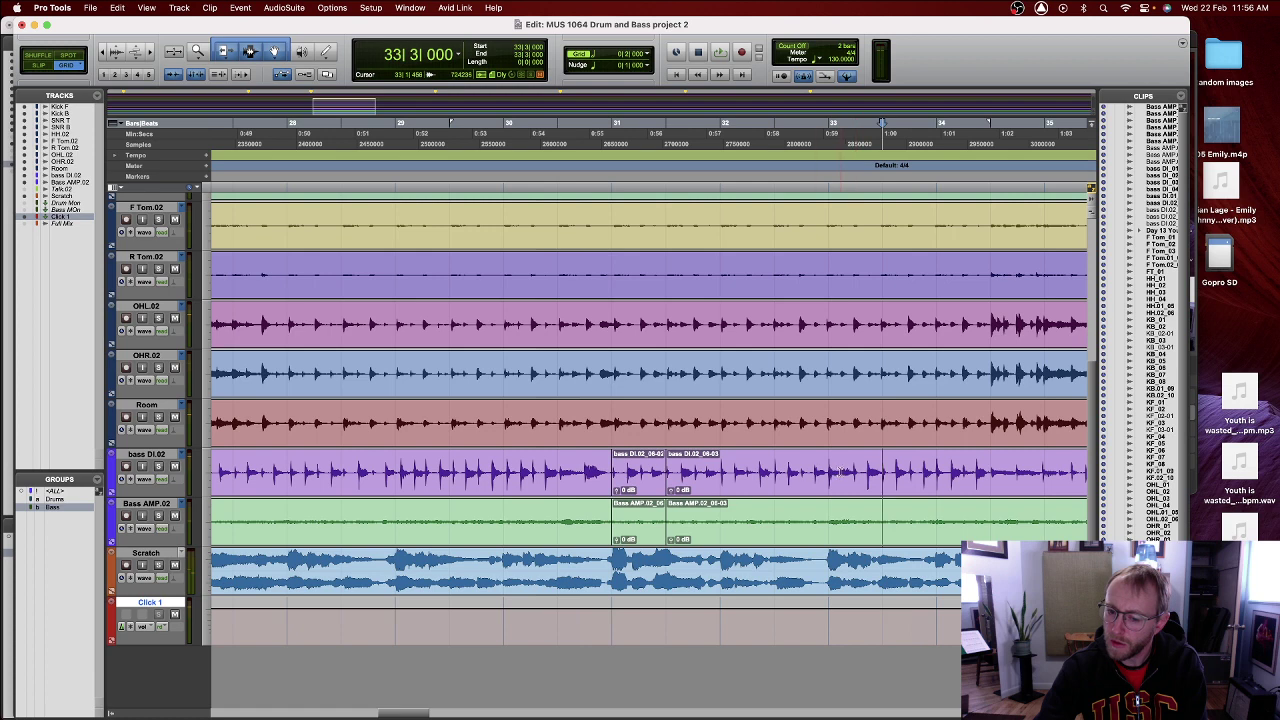
key("space")
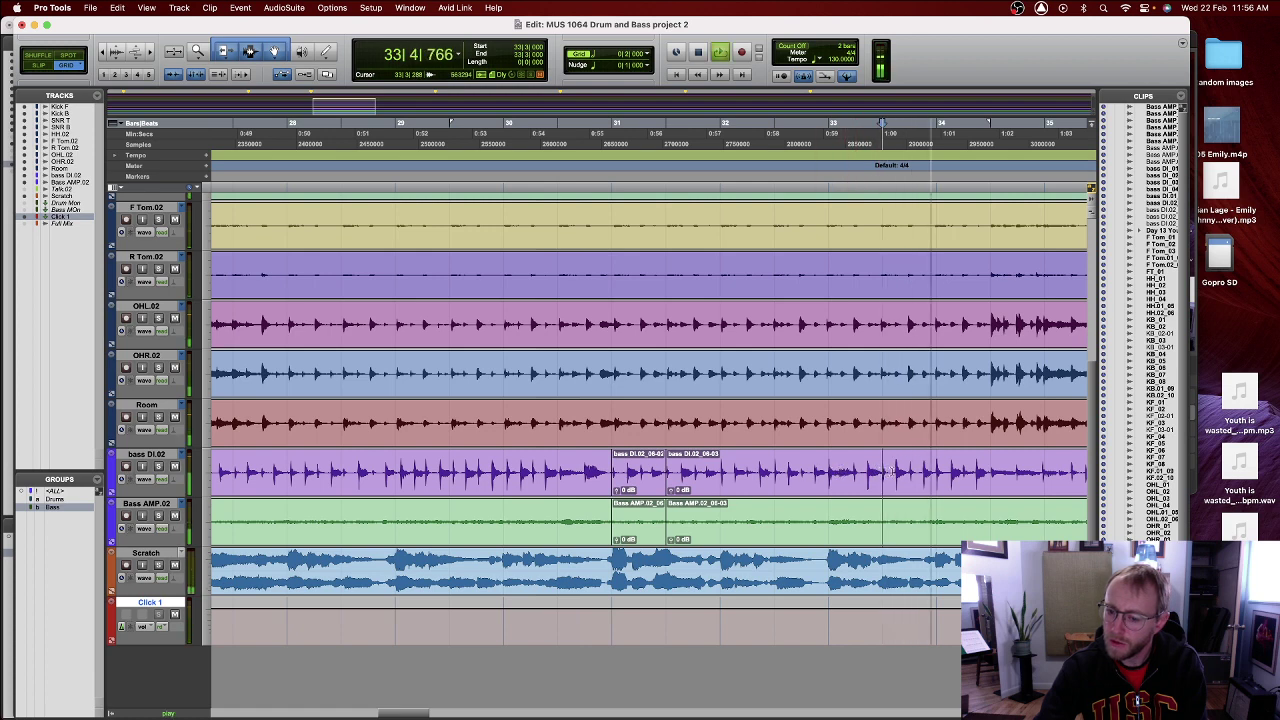
key("space")
left_click_drag(884, 470, 830, 475)
key("super+e")
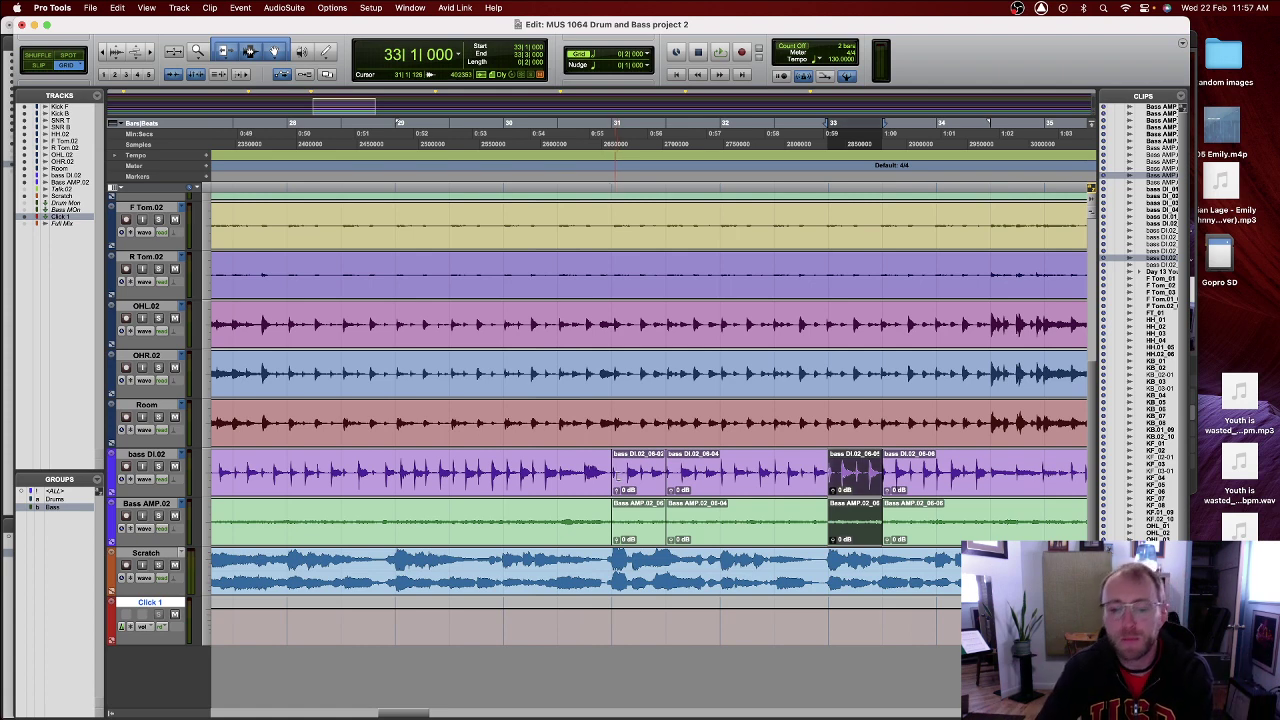
- Play from bar 31 through both bass edits into bar 34 and stop playback
left_click(615, 424)
key("space")
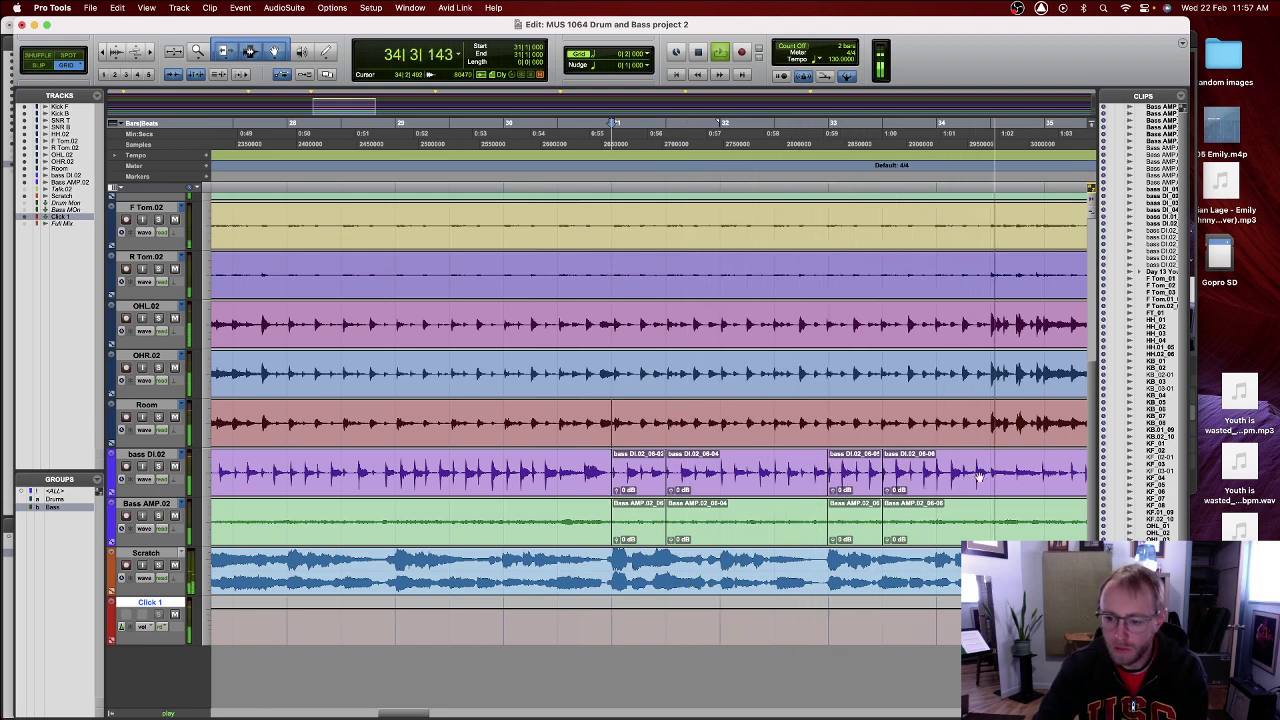
key("space")
- Select the bass clips from bar 31 to bar 35 and examine their note timing against the bar lines up close
left_click_drag(1046, 478, 622, 490)
key("super+bracketright")
key("super+bracketright")
key("super+bracketright")
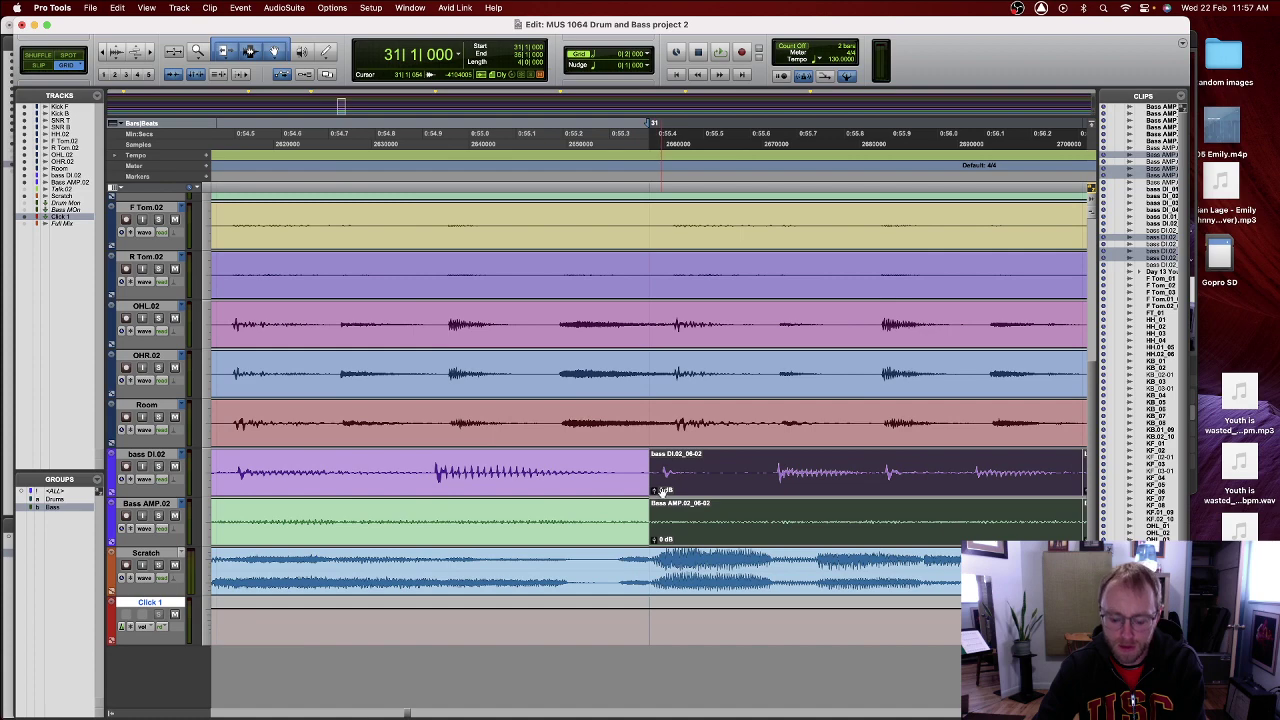
key("super+bracketleft")
scroll(679, 497, "right", 3)
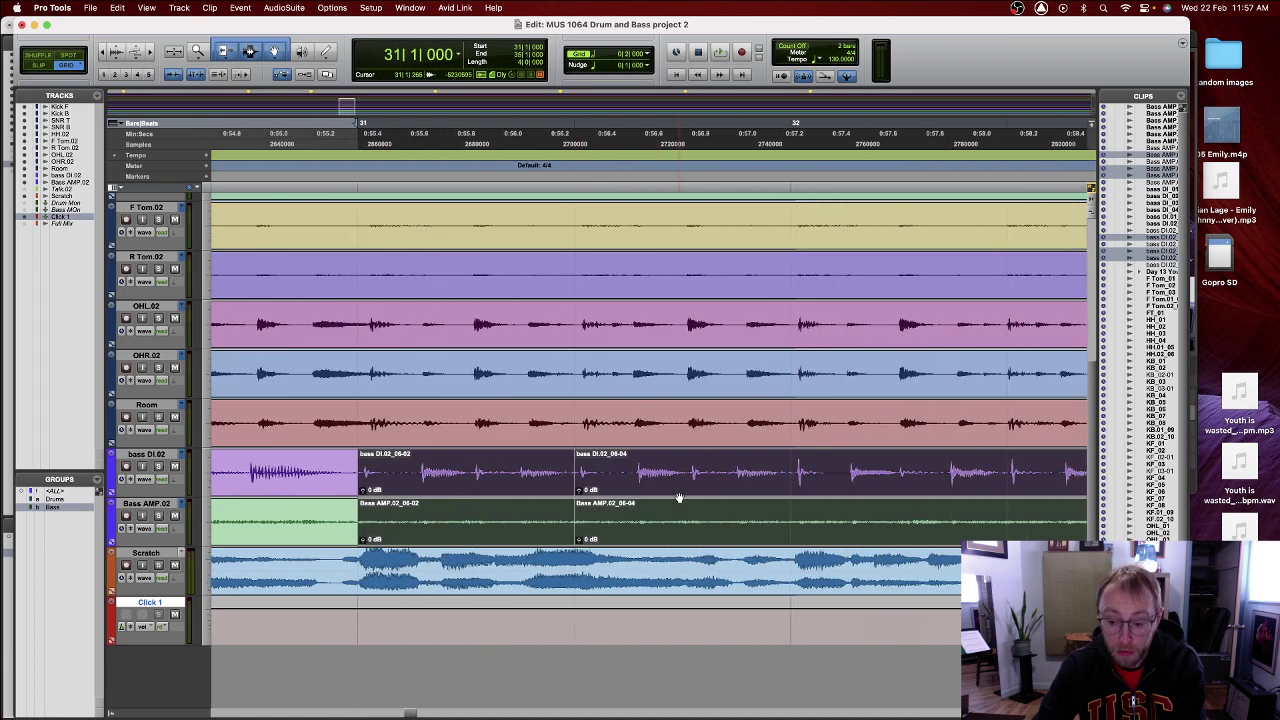
scroll(679, 497, "right", 3)
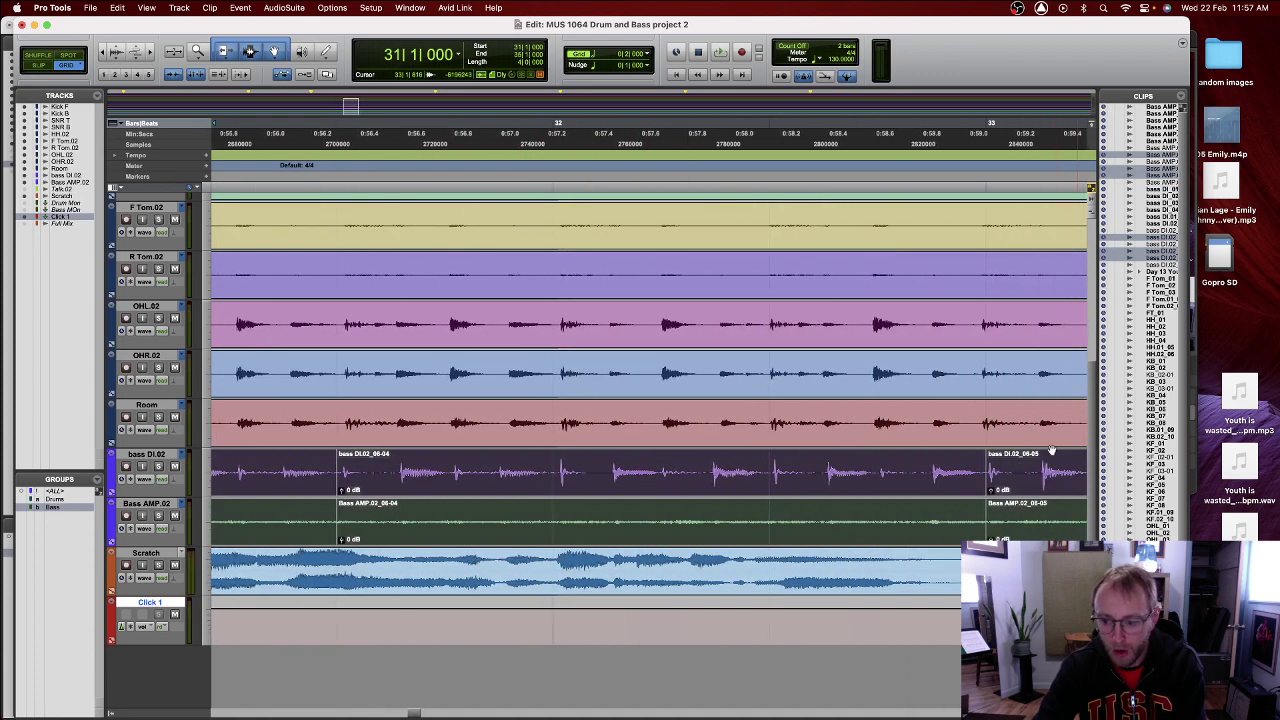
scroll(631, 484, "left", 1)
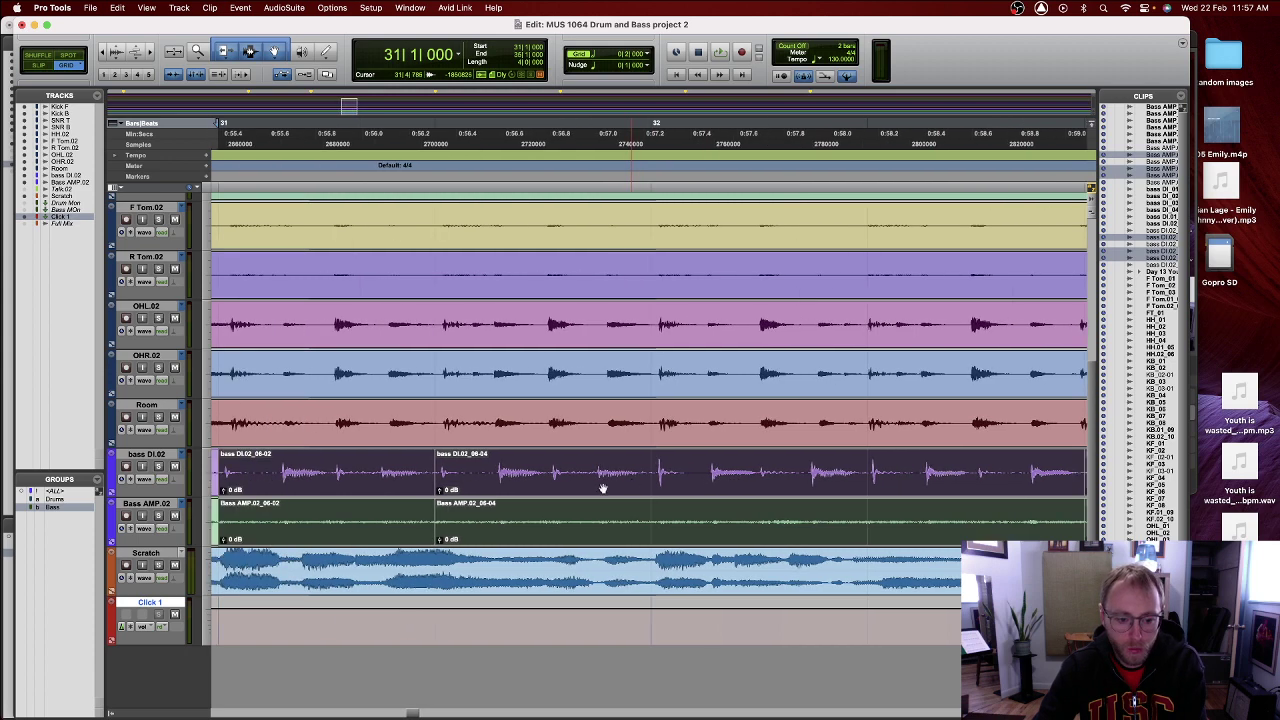
scroll(469, 483, "left", 1)
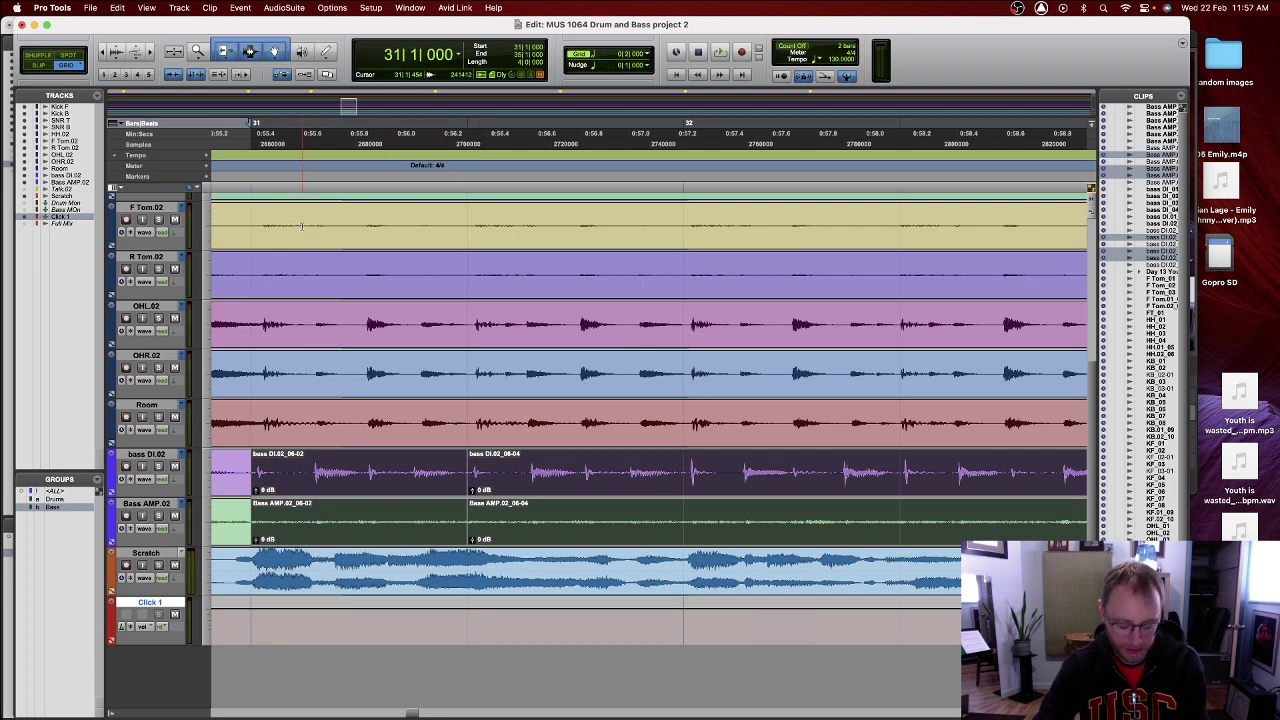
- Set the grid value to 1 bar and switch the edit mode to Slip
left_click(593, 55)
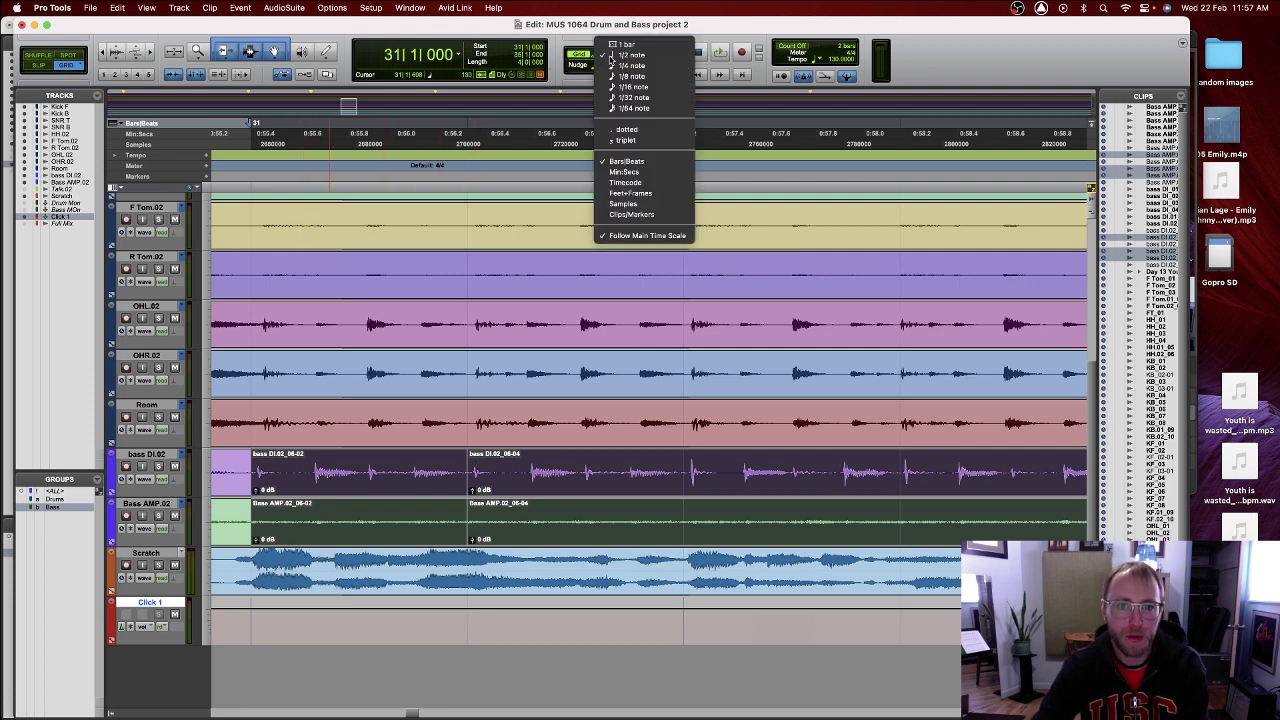
left_click(614, 45)
key("super+bracketleft")
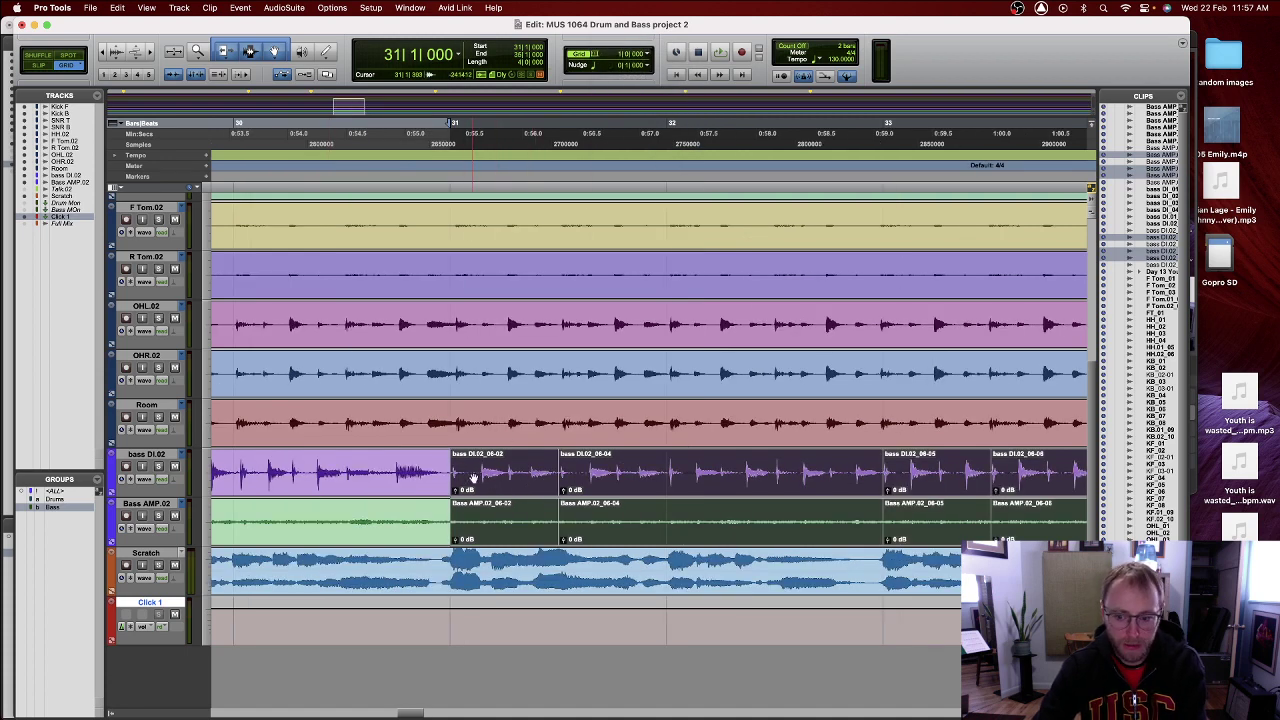
scroll(465, 477, "right", 3)
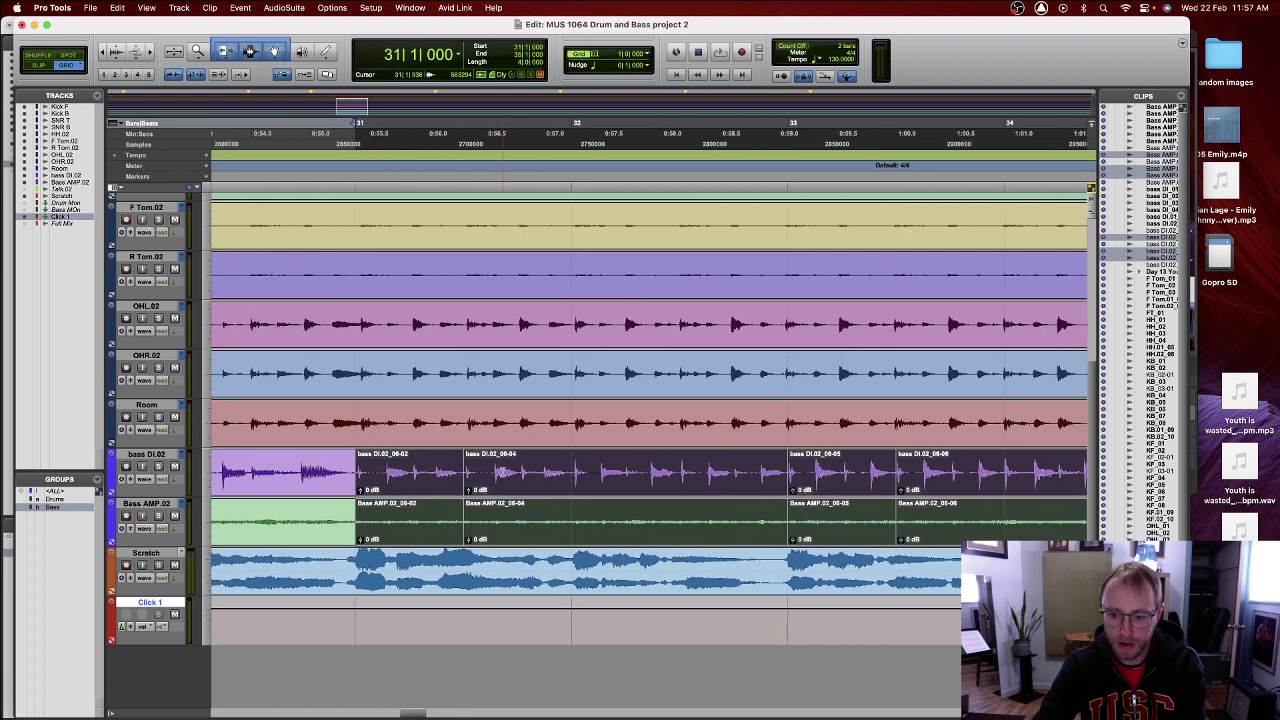
scroll(520, 477, "down", 2)
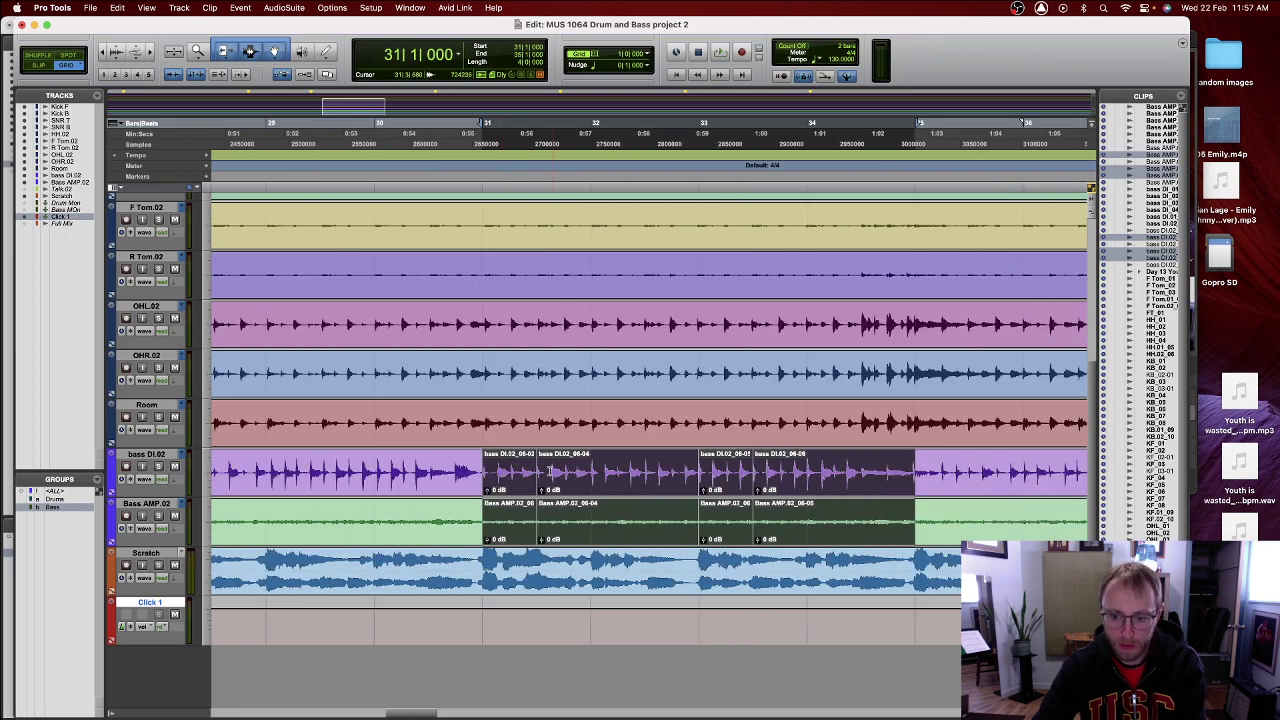
scroll(521, 471, "left", 5)
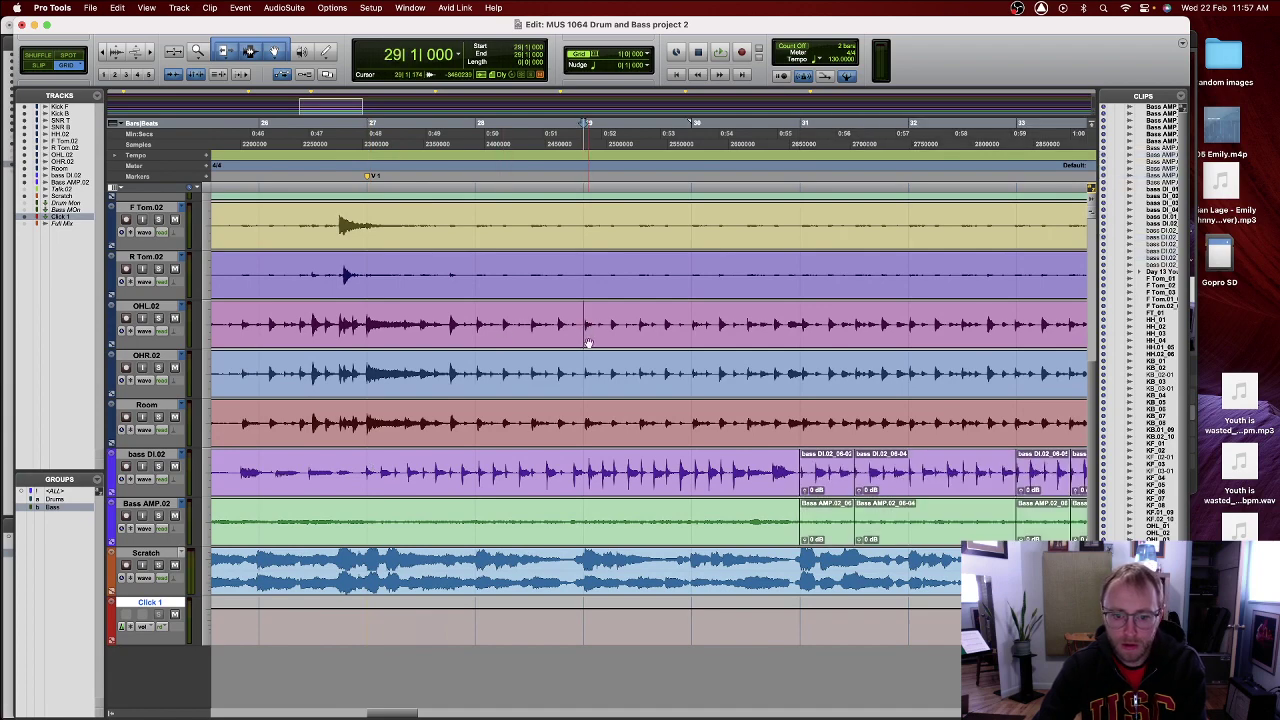
scroll(586, 340, "right", 2)
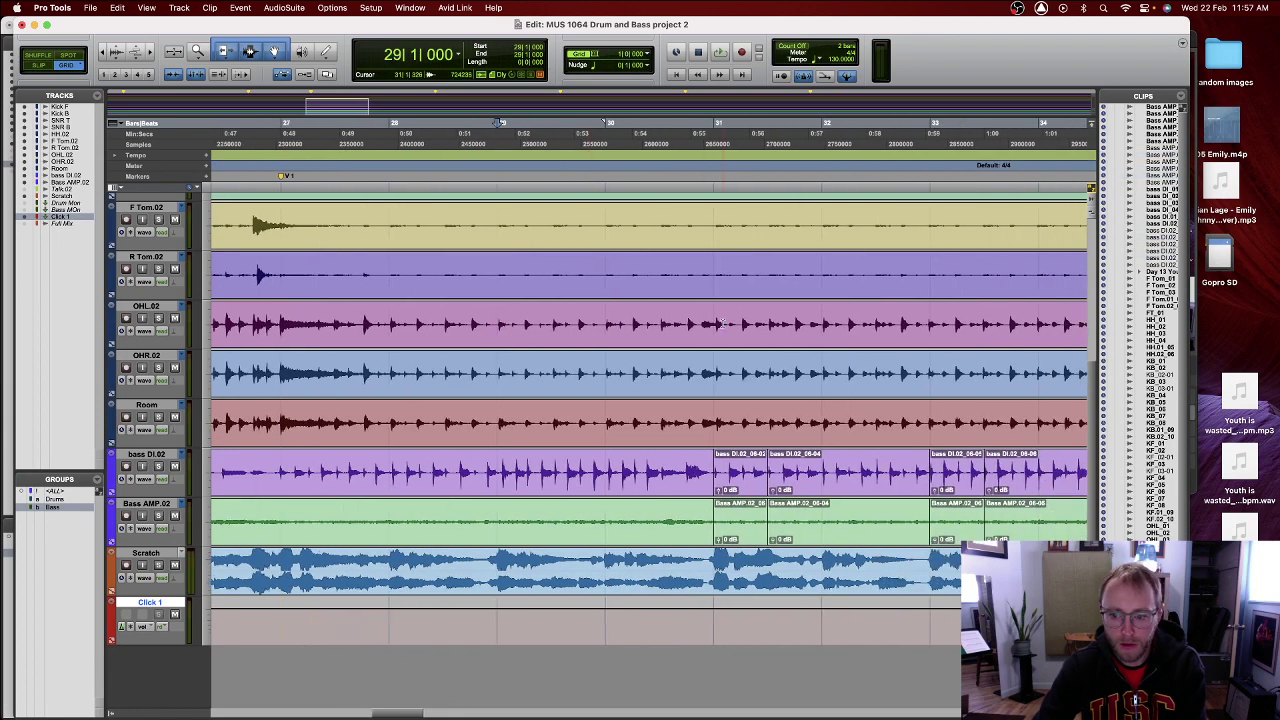
scroll(717, 326, "right", 2)
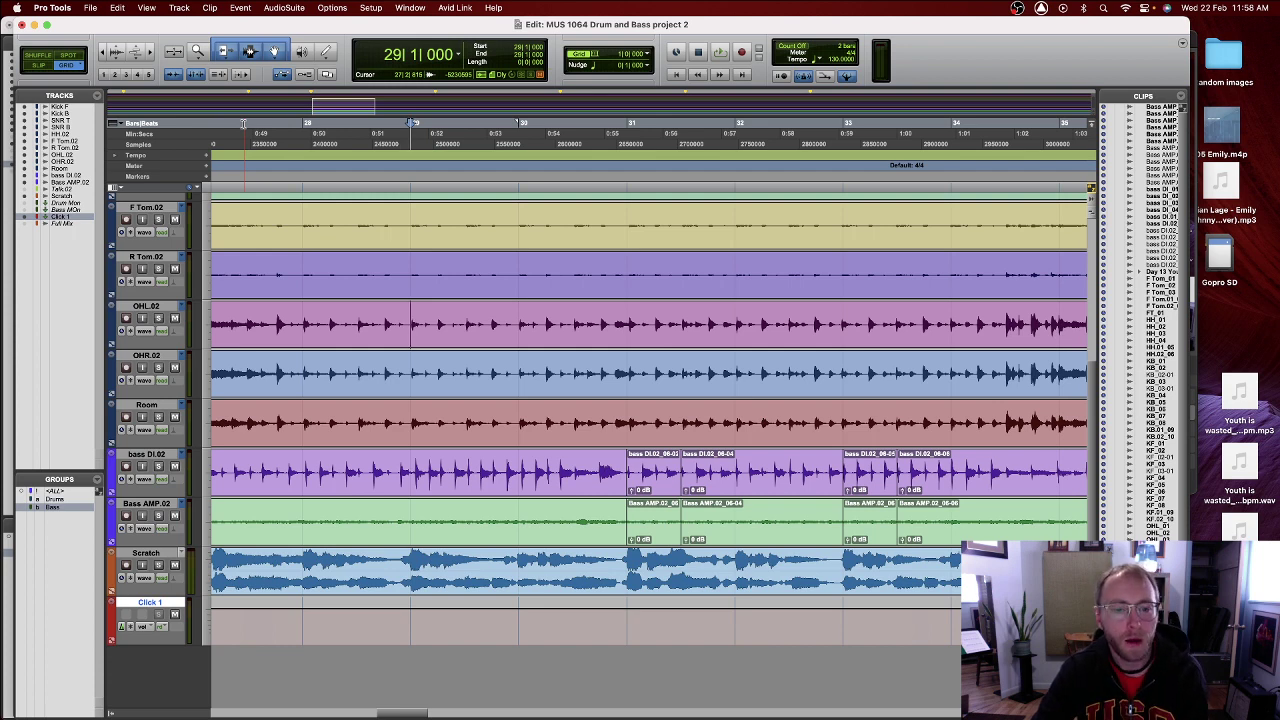
left_click(40, 67)
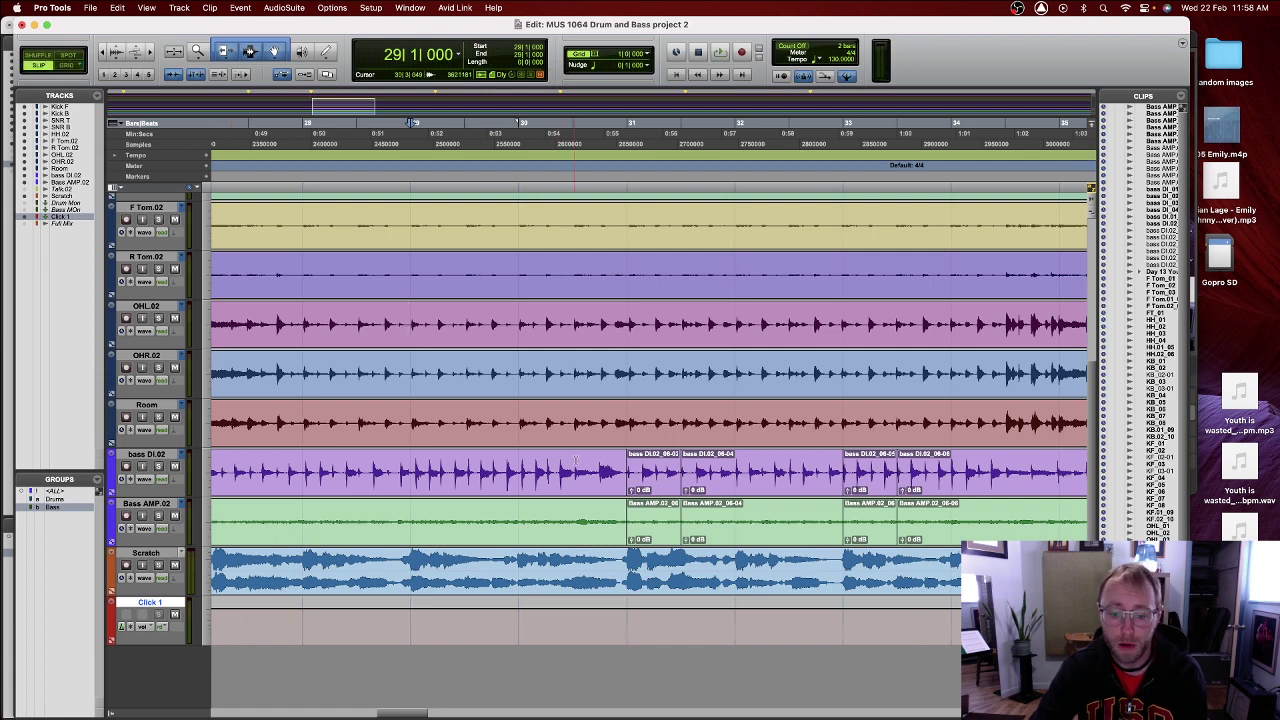
- Add short crossfades at the bar 31 and bar 31 beat 3 clip boundaries on the two bass tracks
left_click(634, 470)
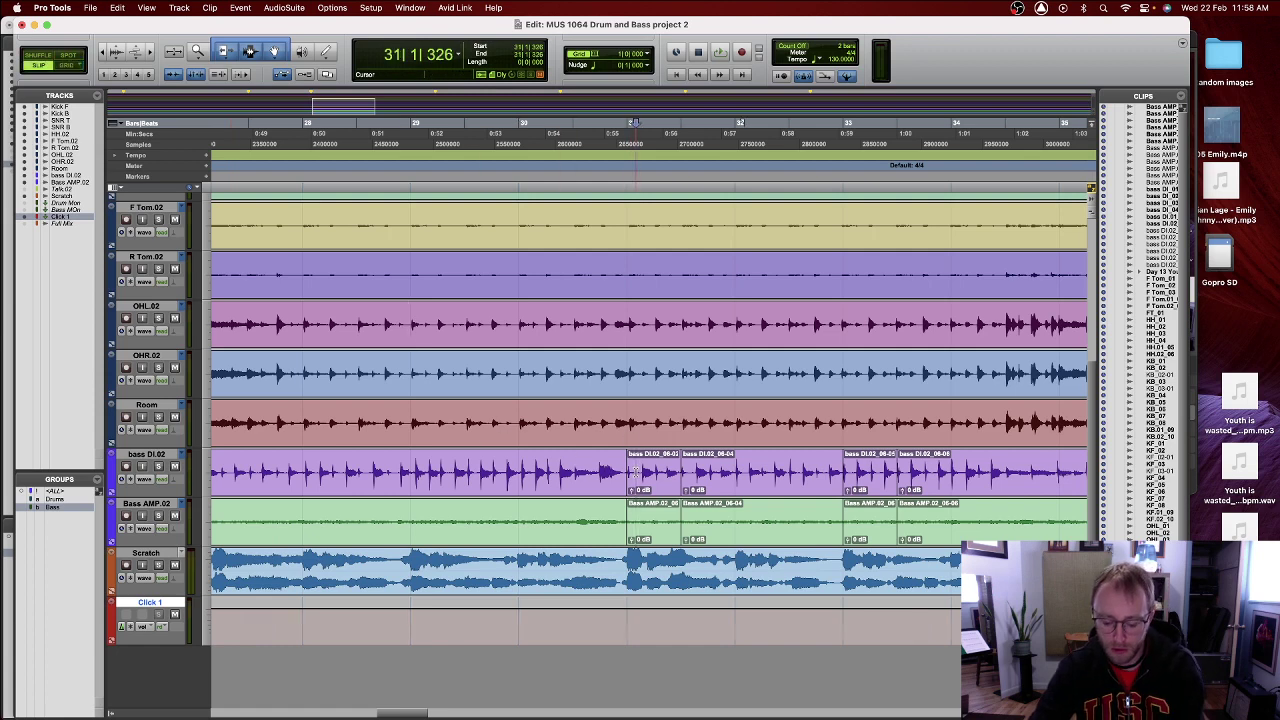
key("super+bracketright")
key("super+bracketright")
key("super+bracketright")
key("super+bracketright")
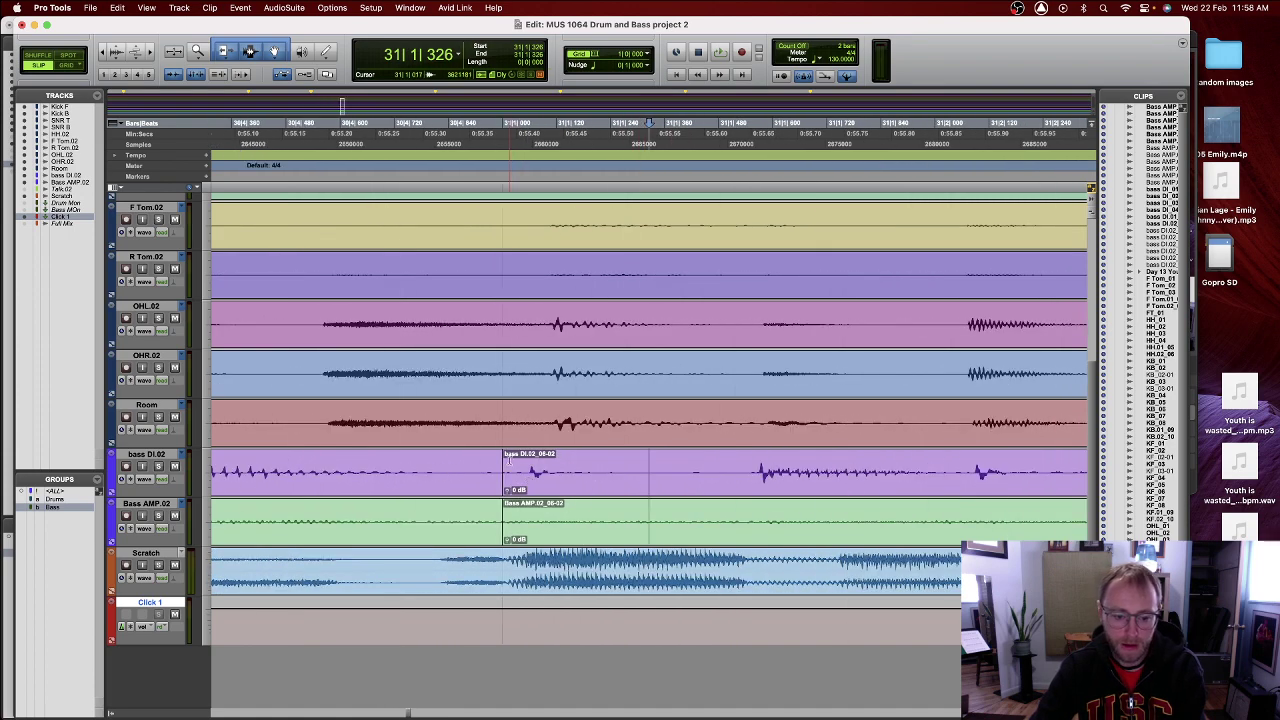
left_click(509, 460)
scroll(647, 510, "right", 10)
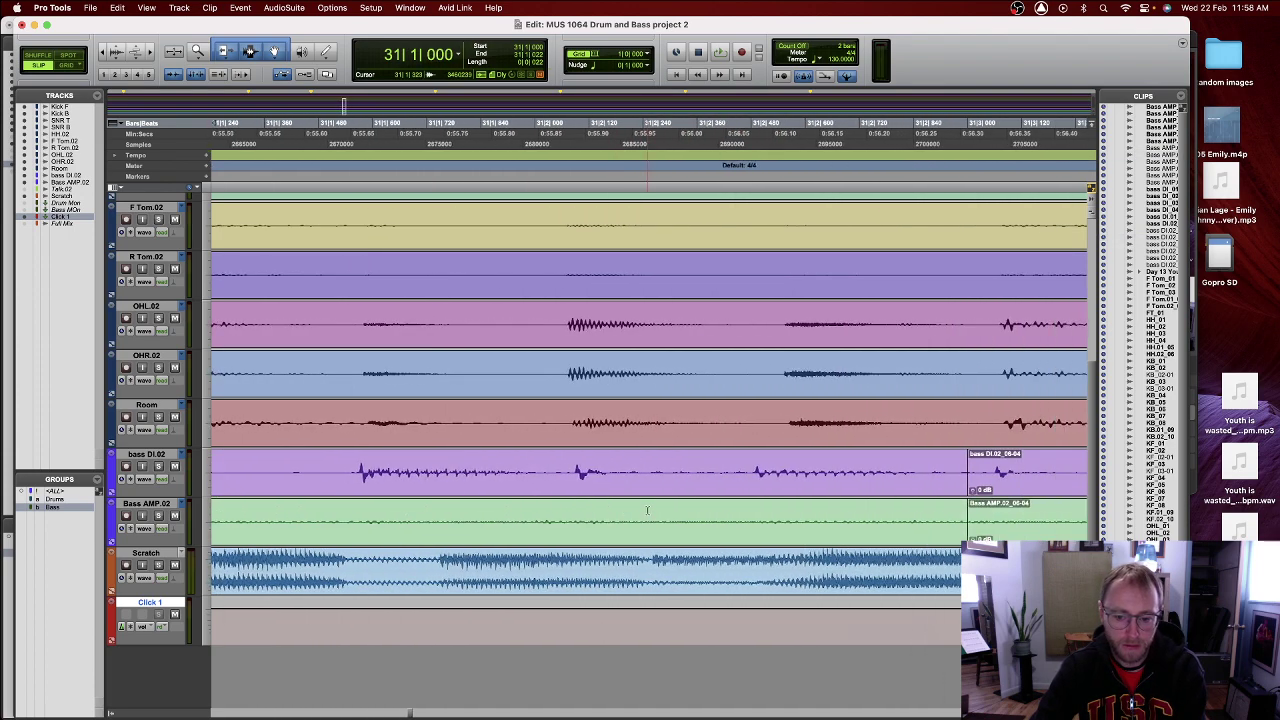
scroll(647, 510, "right", 2)
left_click_drag(900, 536, 890, 540)
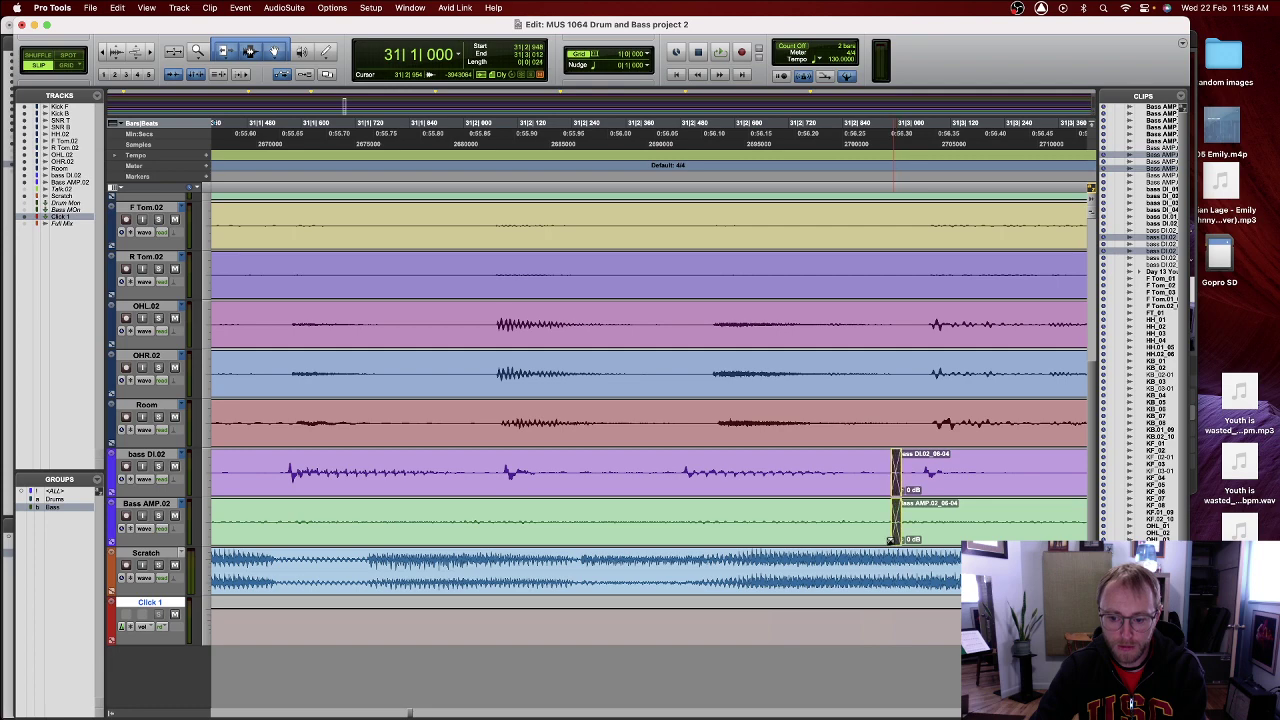
left_click(892, 540)
- Add a short crossfade across the clip boundary at the start of bar 33 on the two bass tracks
scroll(894, 540, "right", 15)
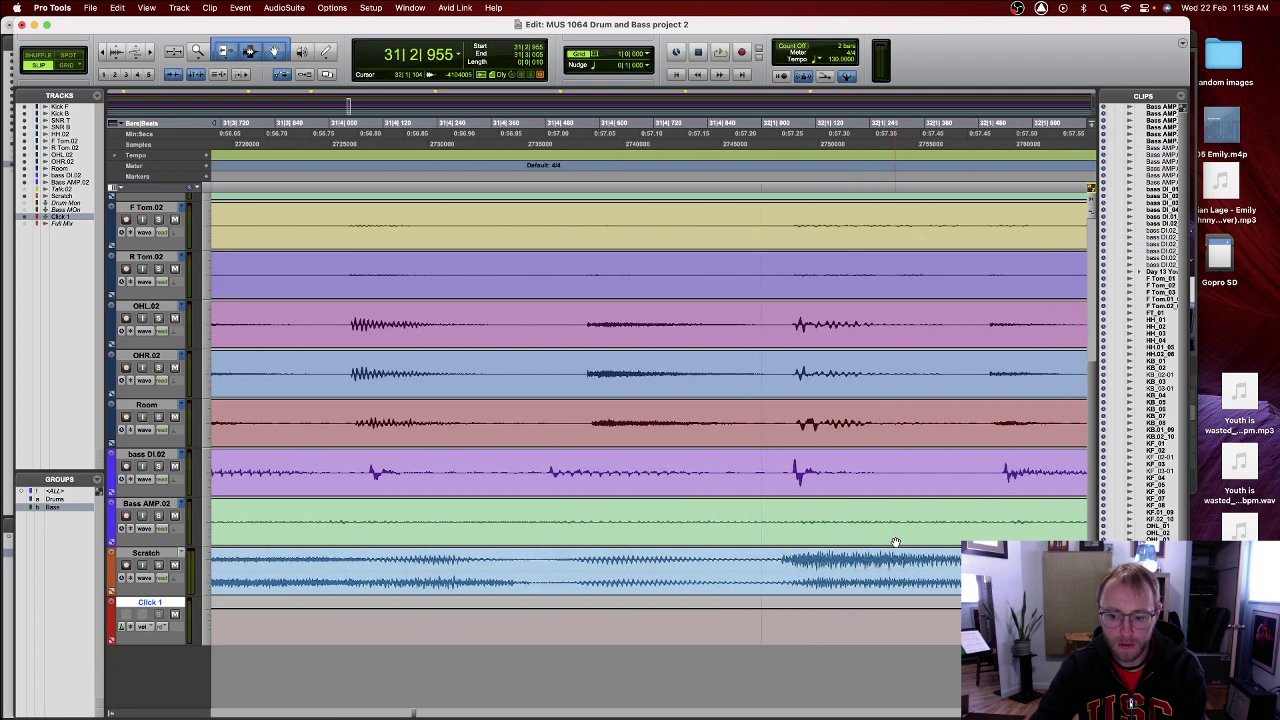
scroll(895, 542, "right", 20)
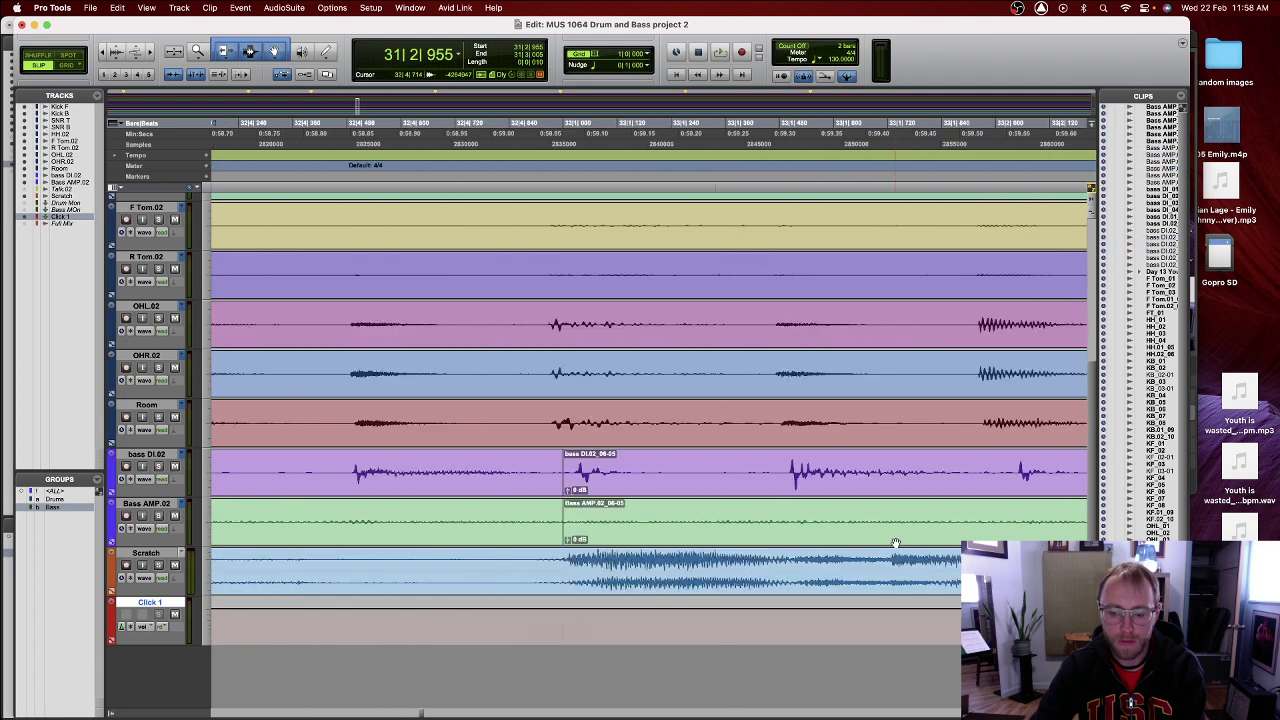
scroll(895, 542, "right", 3)
left_click_drag(452, 541, 474, 541)
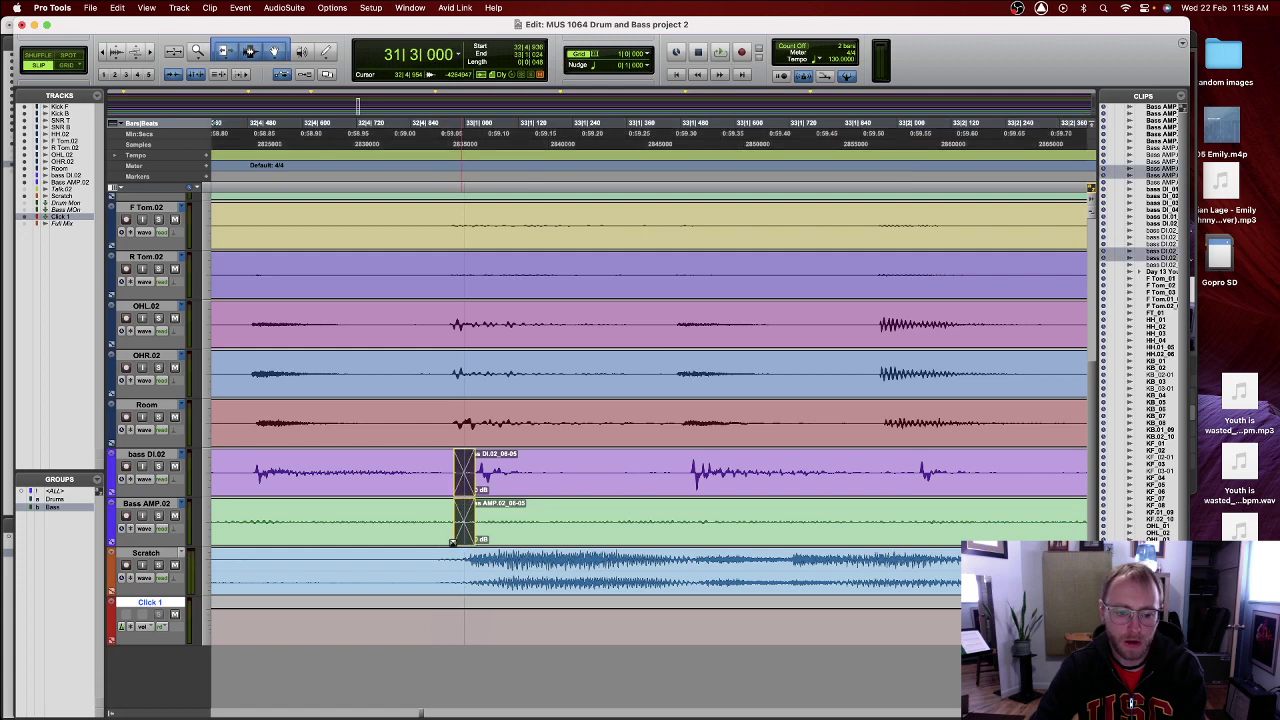
scroll(609, 545, "left", 3)
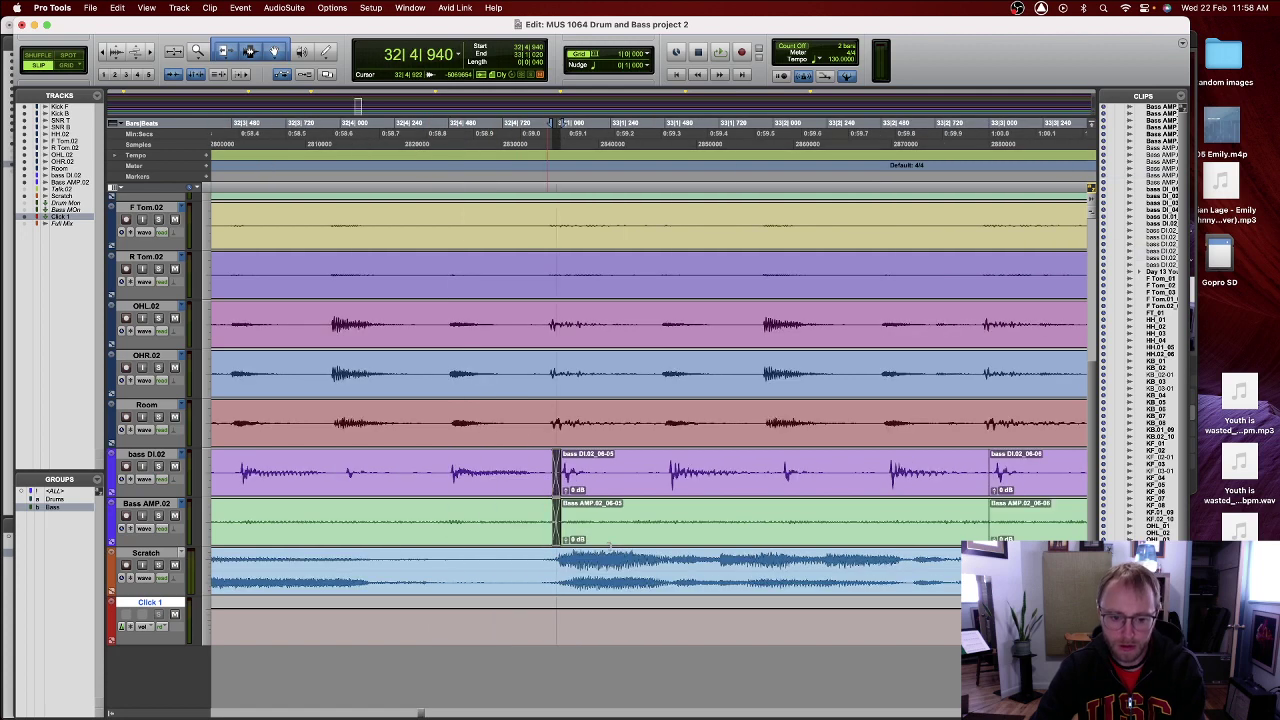
- Add a short crossfade across the clip boundary at bar 33 beat 3 on the two bass tracks
key("super+bracketleft")
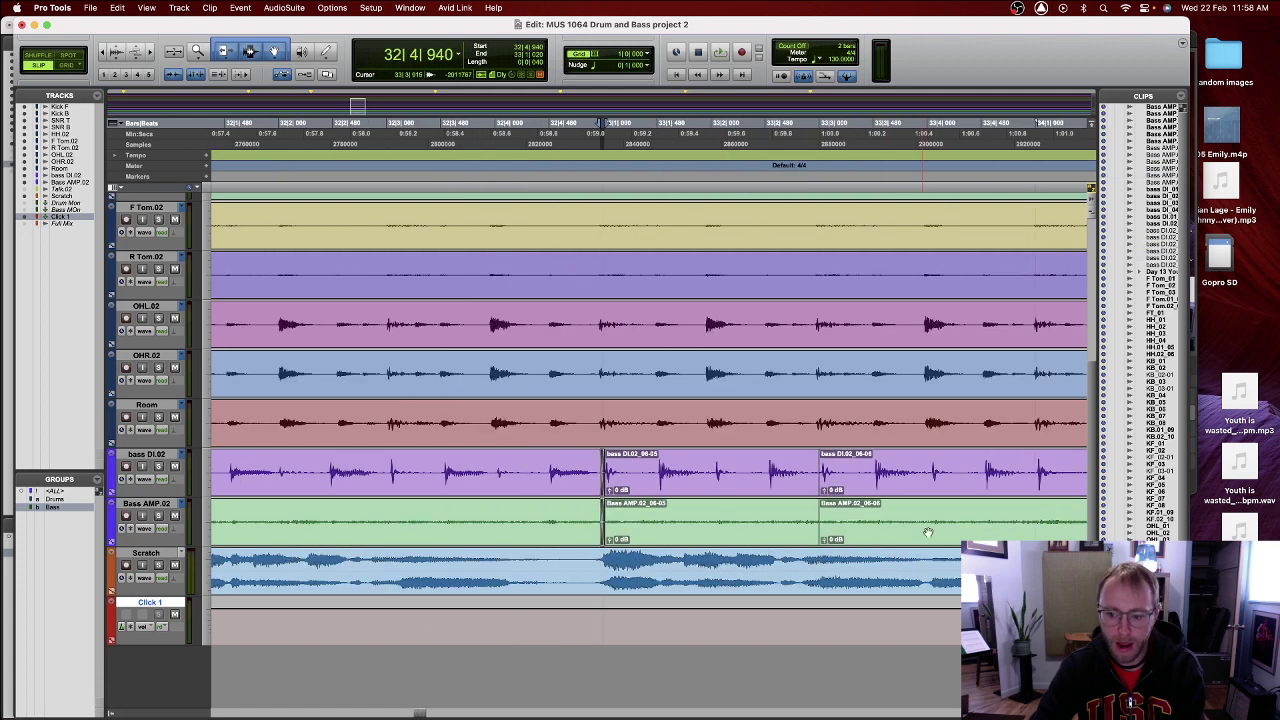
left_click(818, 541)
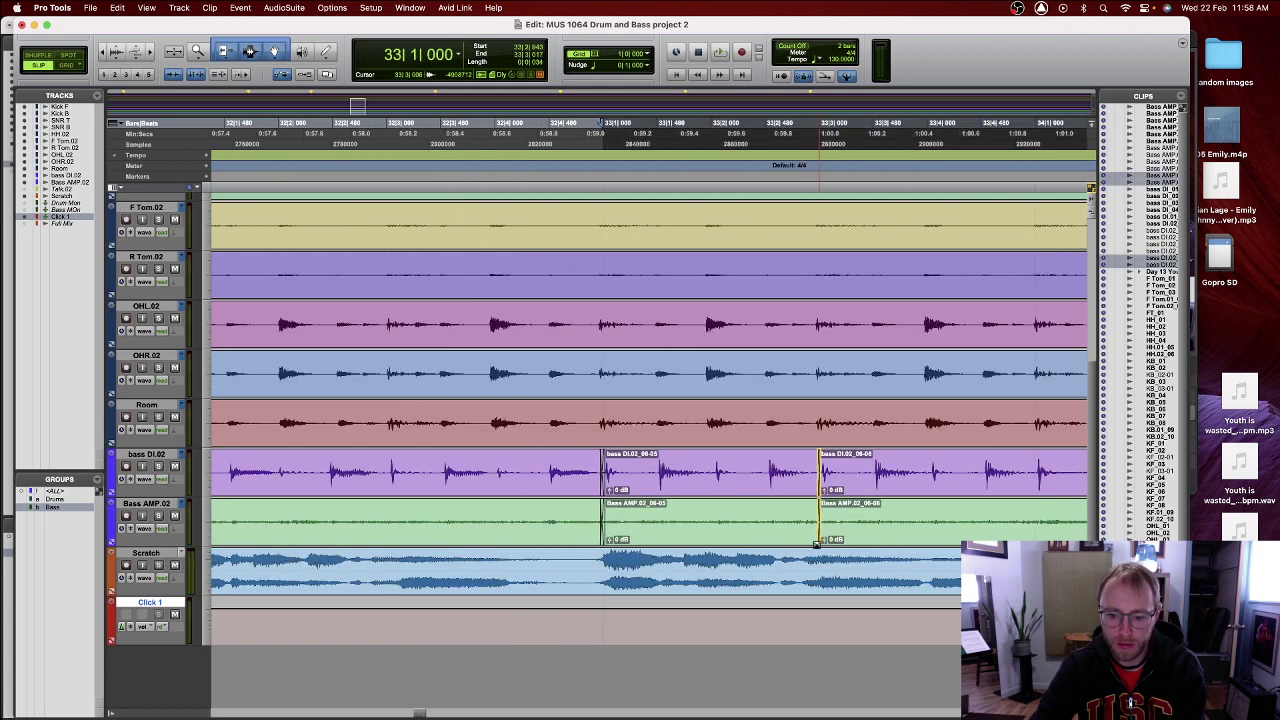
left_click(818, 541)
scroll(818, 545, "right", 7)
scroll(818, 548, "right", 4)
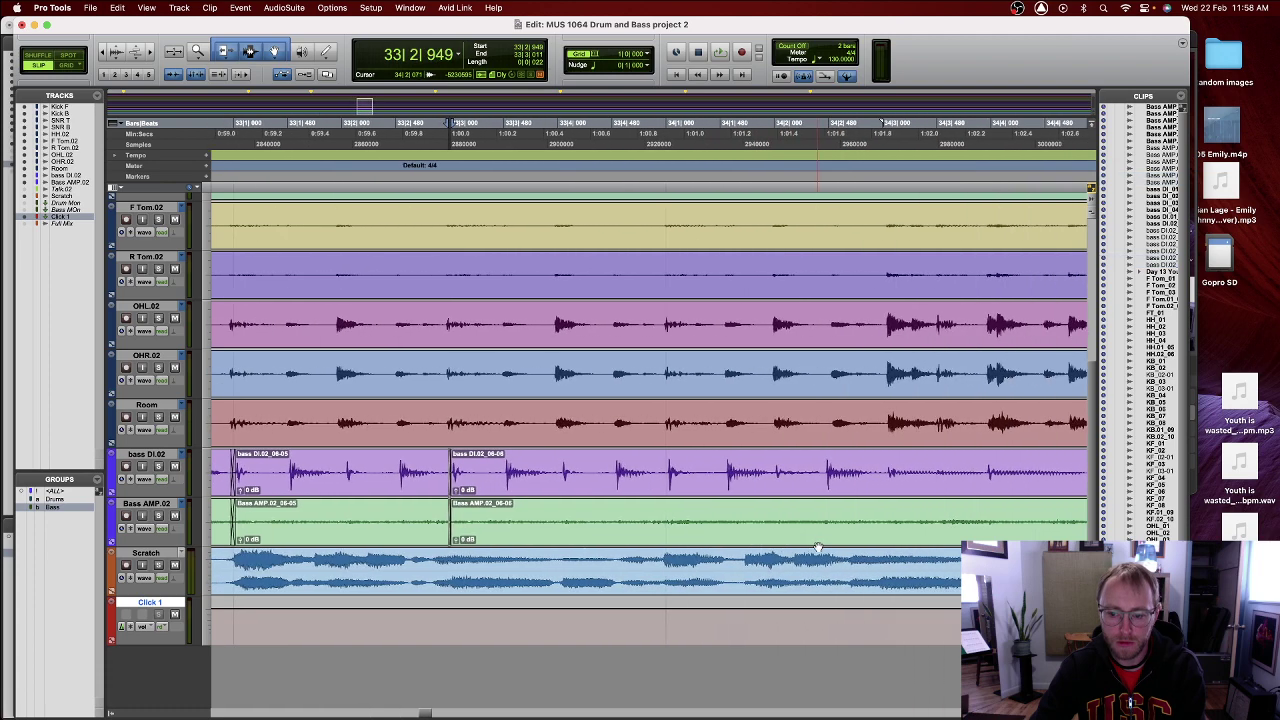
- Play the session from about bar 30 beat 3 into bar 34 to check the crossfaded bass edits
scroll(818, 548, "left", 5)
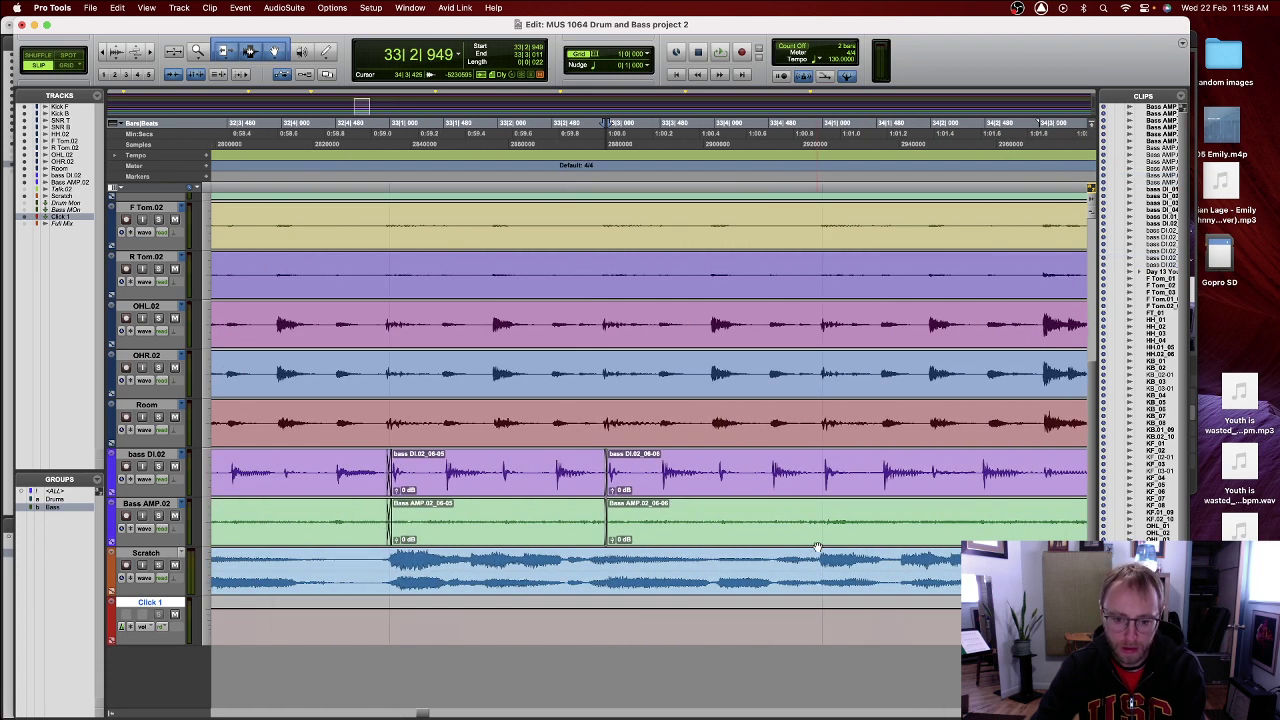
key("super+bracketleft")
key("super+bracketleft")
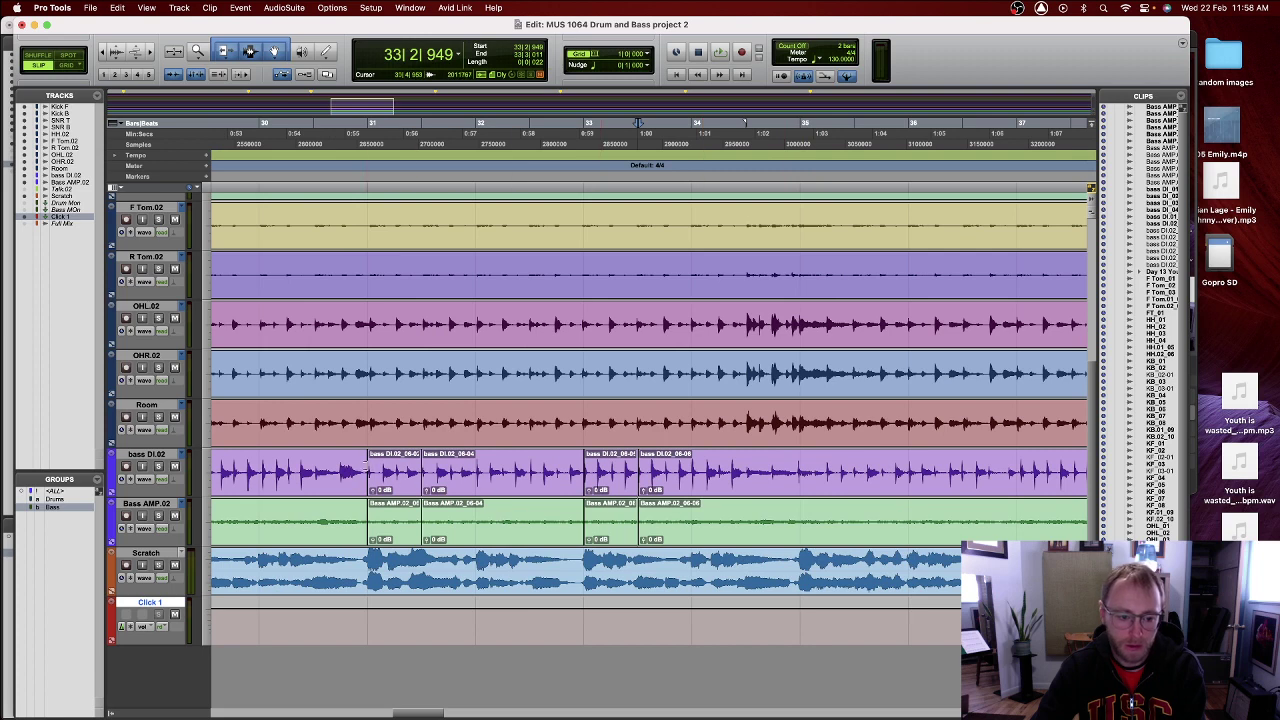
left_click(333, 463)
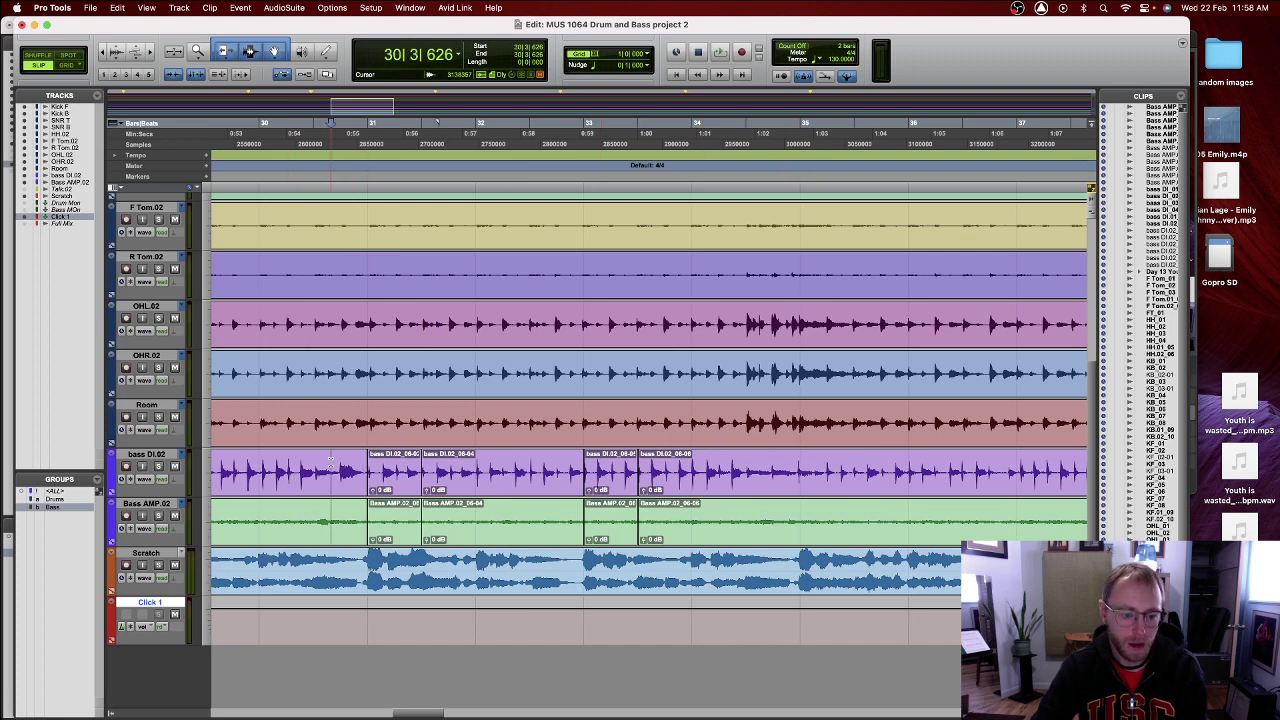
key("space")
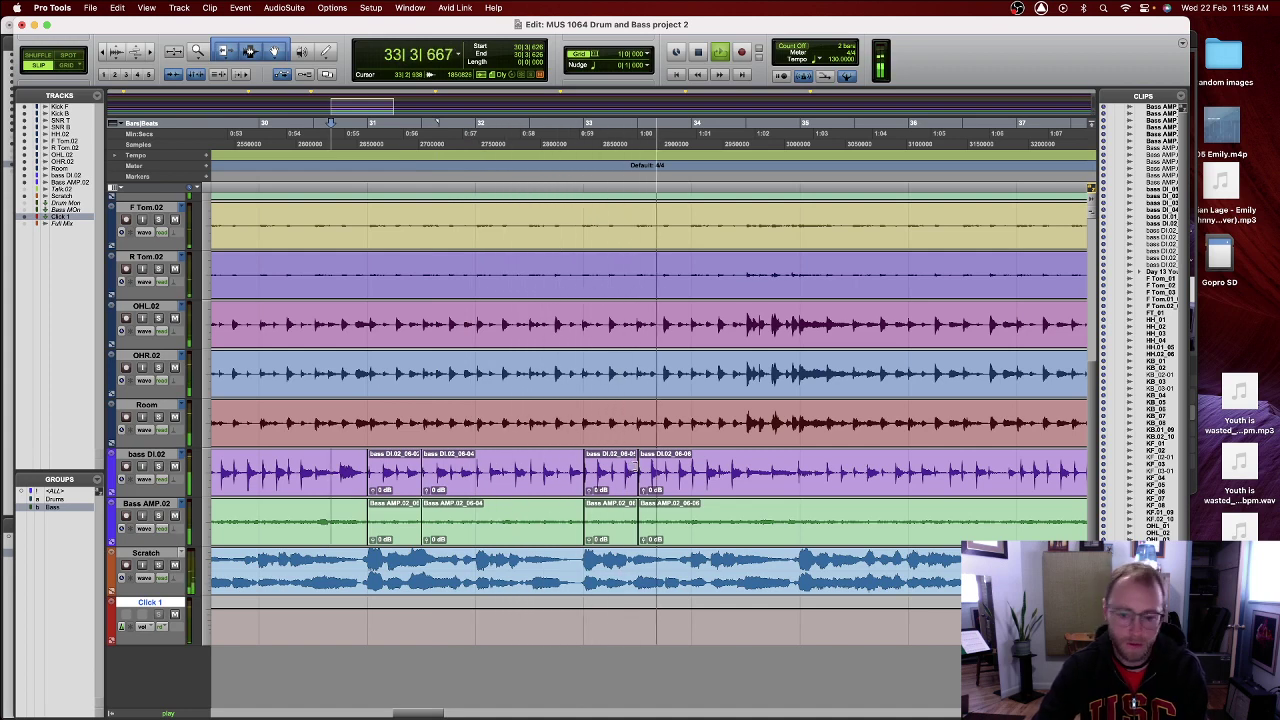
key("space")
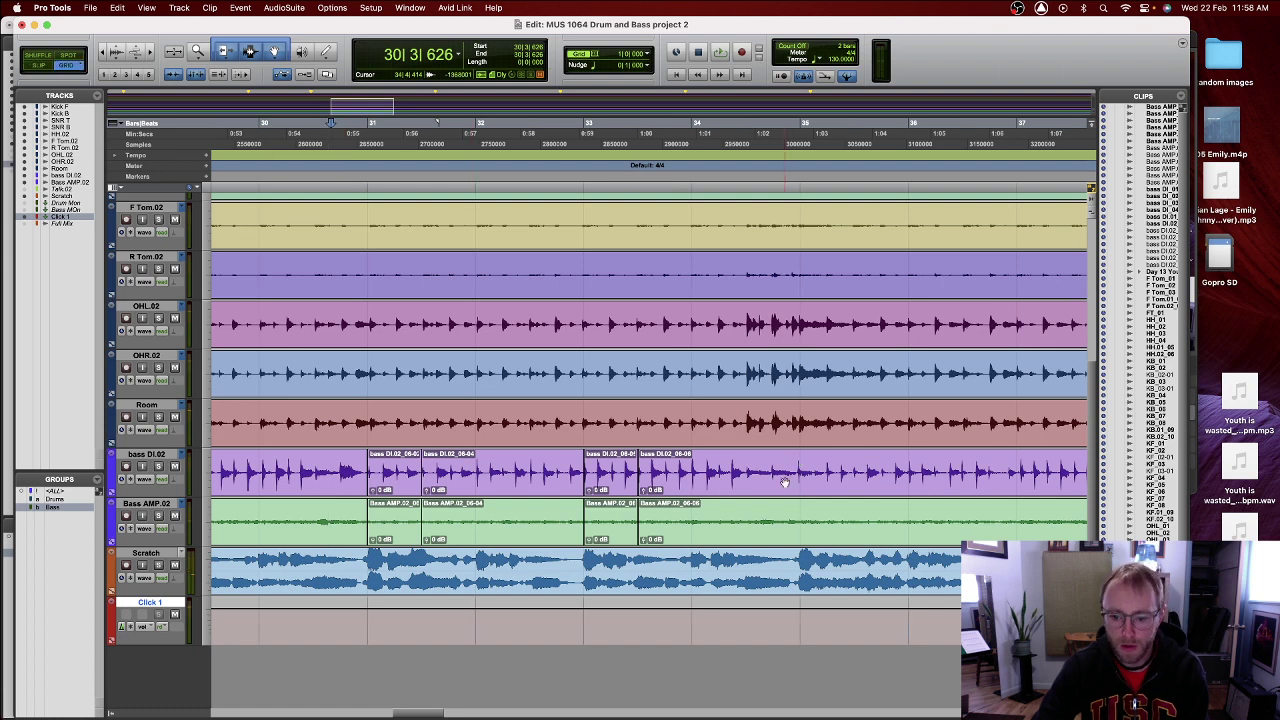
- Copy the bass clips on both tracks from bar 31 to bar 35 and paste them at the start of bar 27
left_click_drag(799, 462, 368, 521)
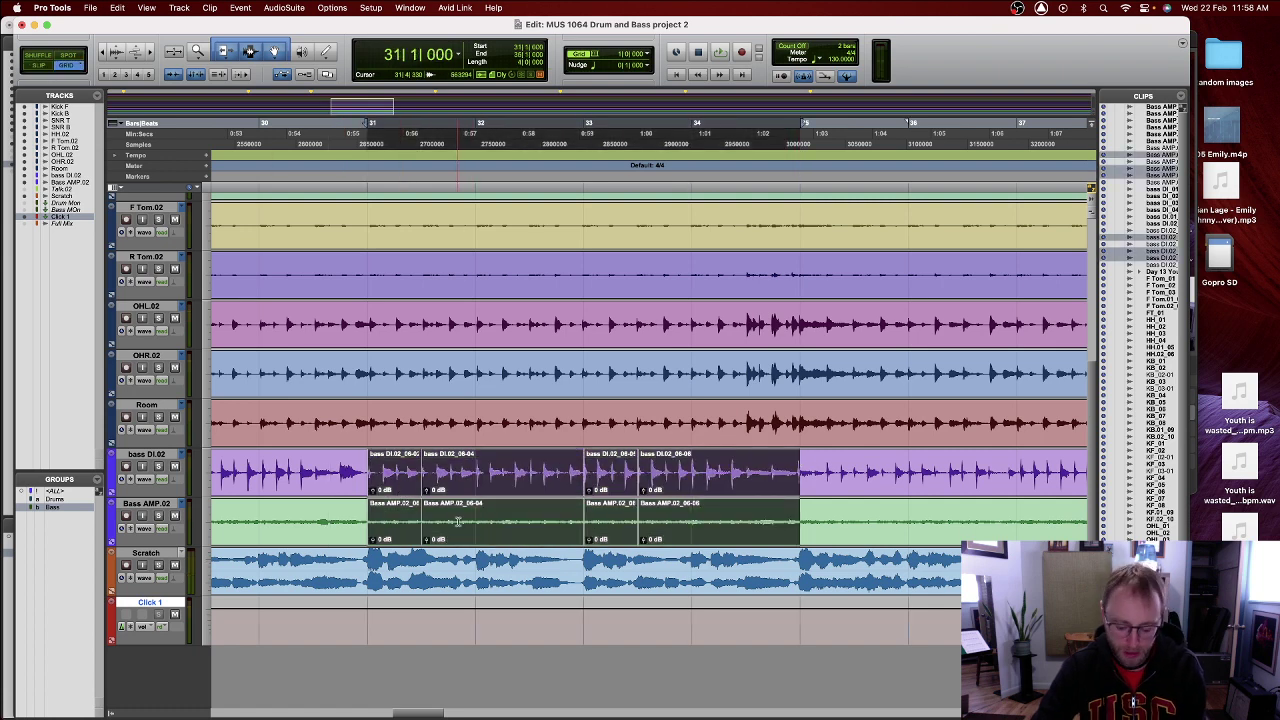
key("super+c")
scroll(457, 521, "left", 3)
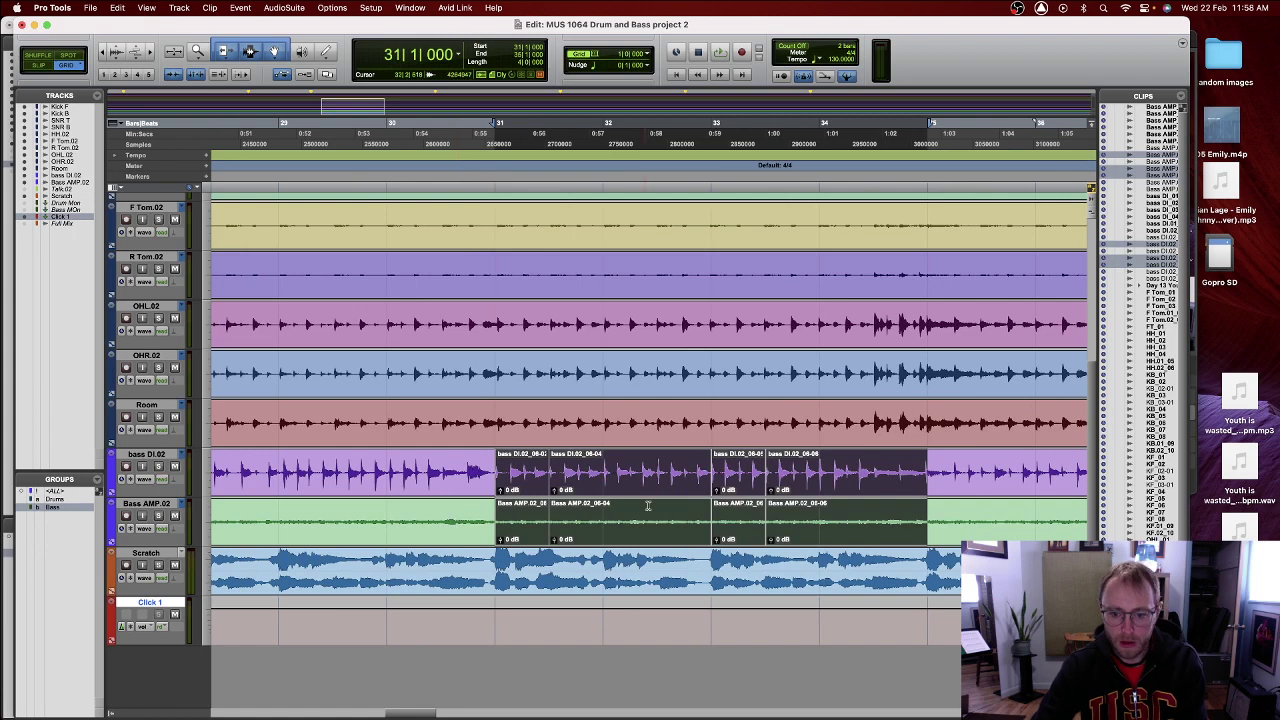
scroll(696, 499, "left", 8)
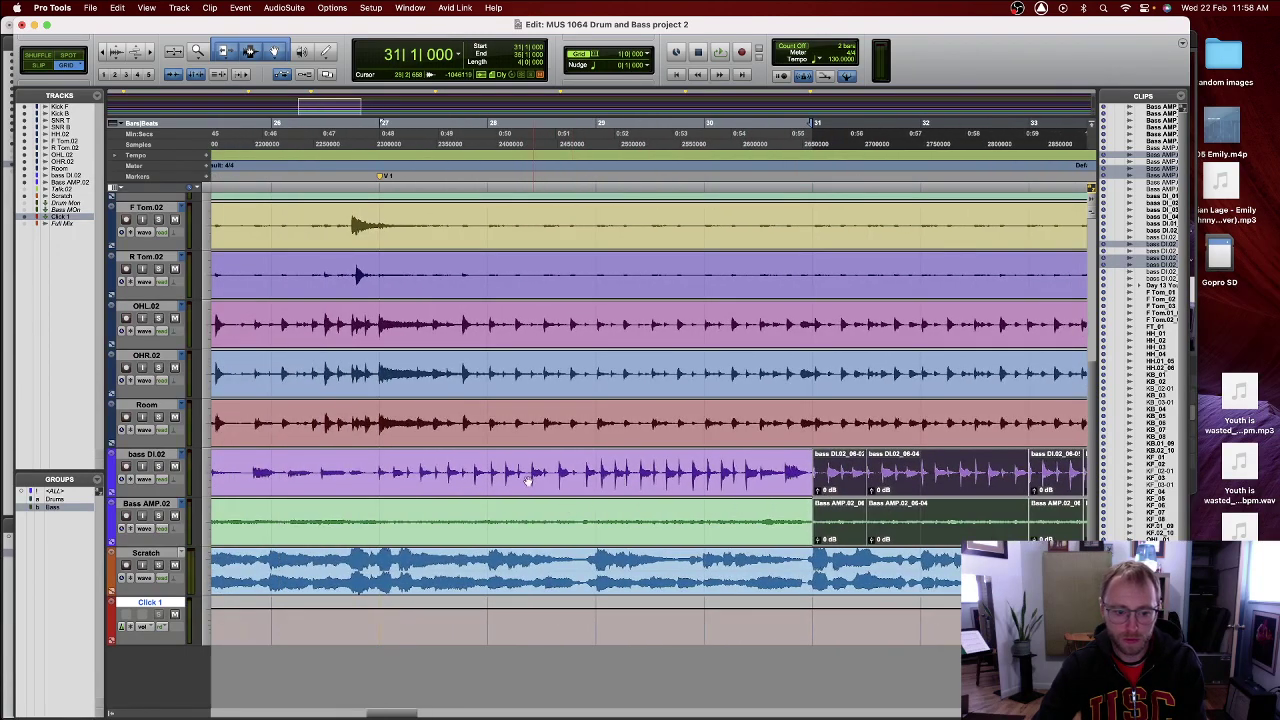
left_click(381, 465)
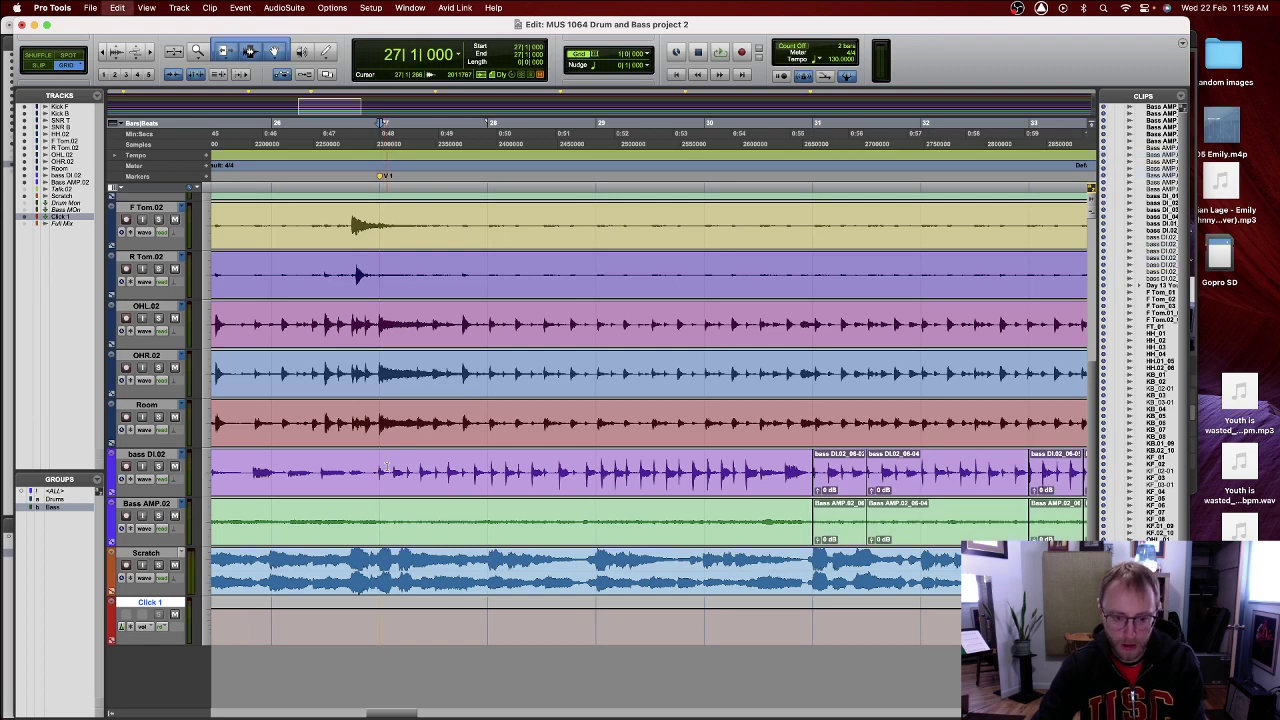
key("super+v")
- Play the session from bar 27 into bar 31 to check the pasted bass section
left_click(368, 231)
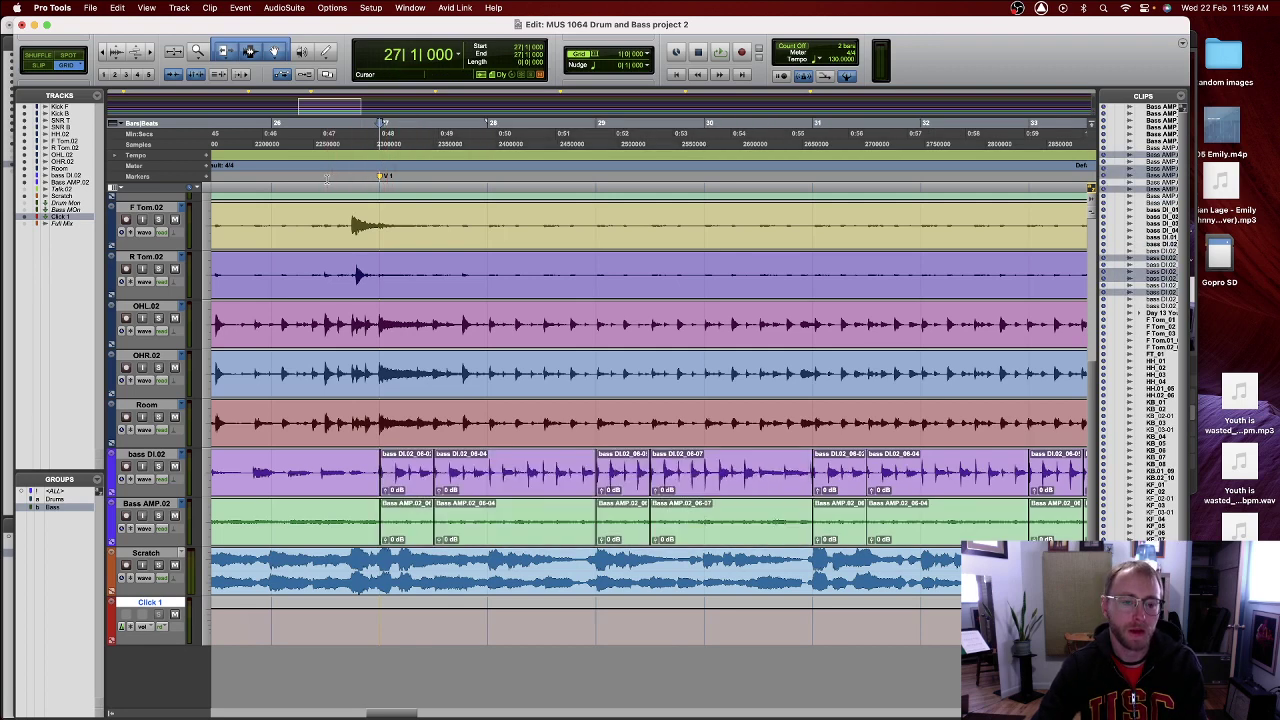
key("space")
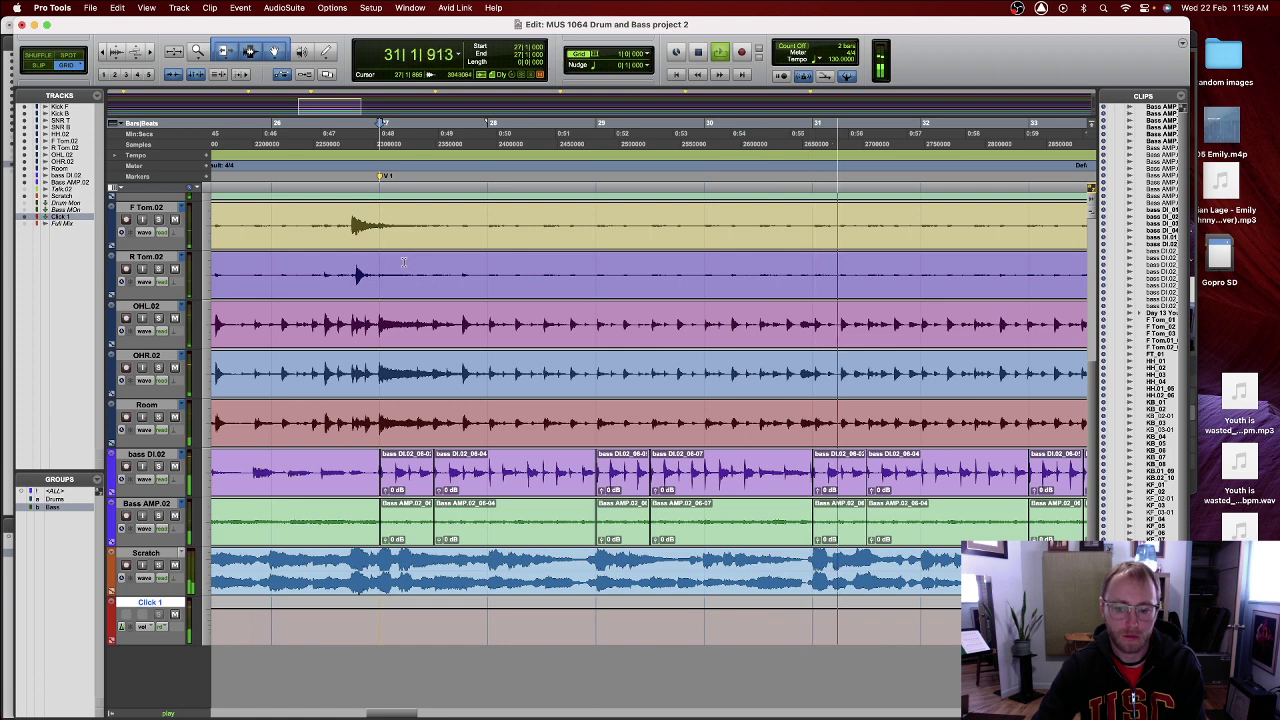
key("space")
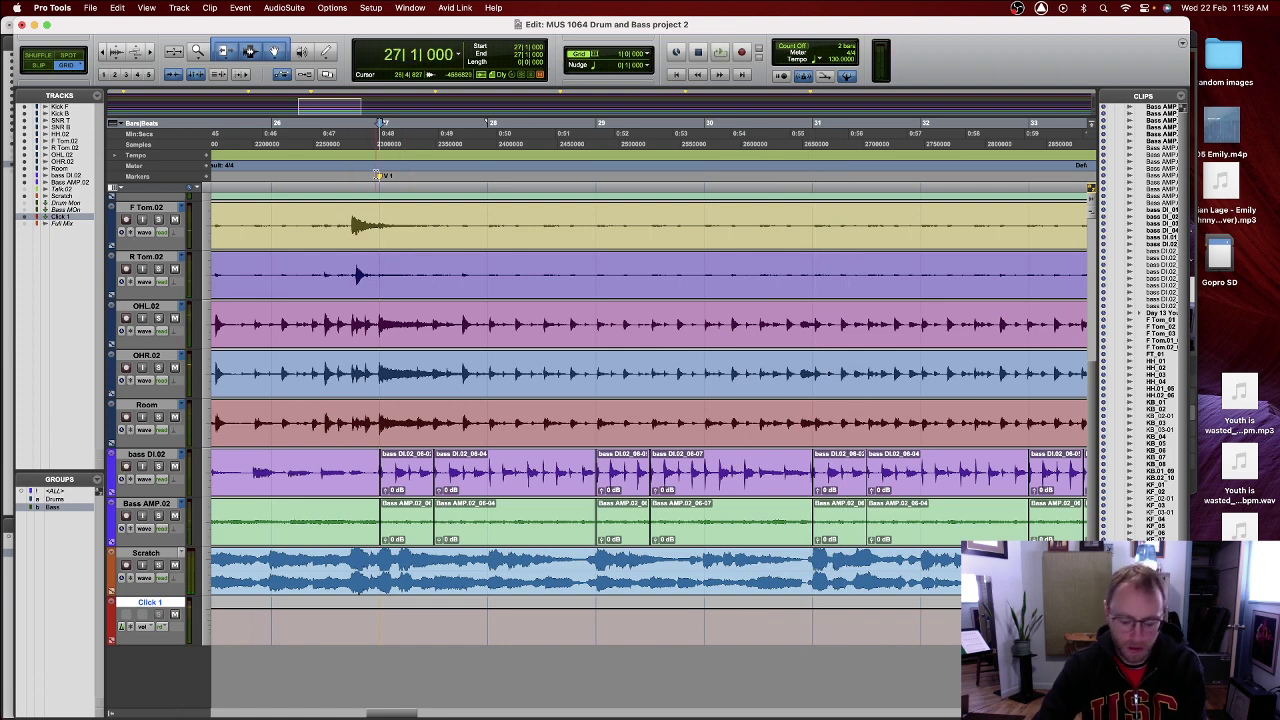
- Switch to Slip mode and fade out the bass clips on both tracks from about 26|4|859 to bar 27
left_click(421, 491)
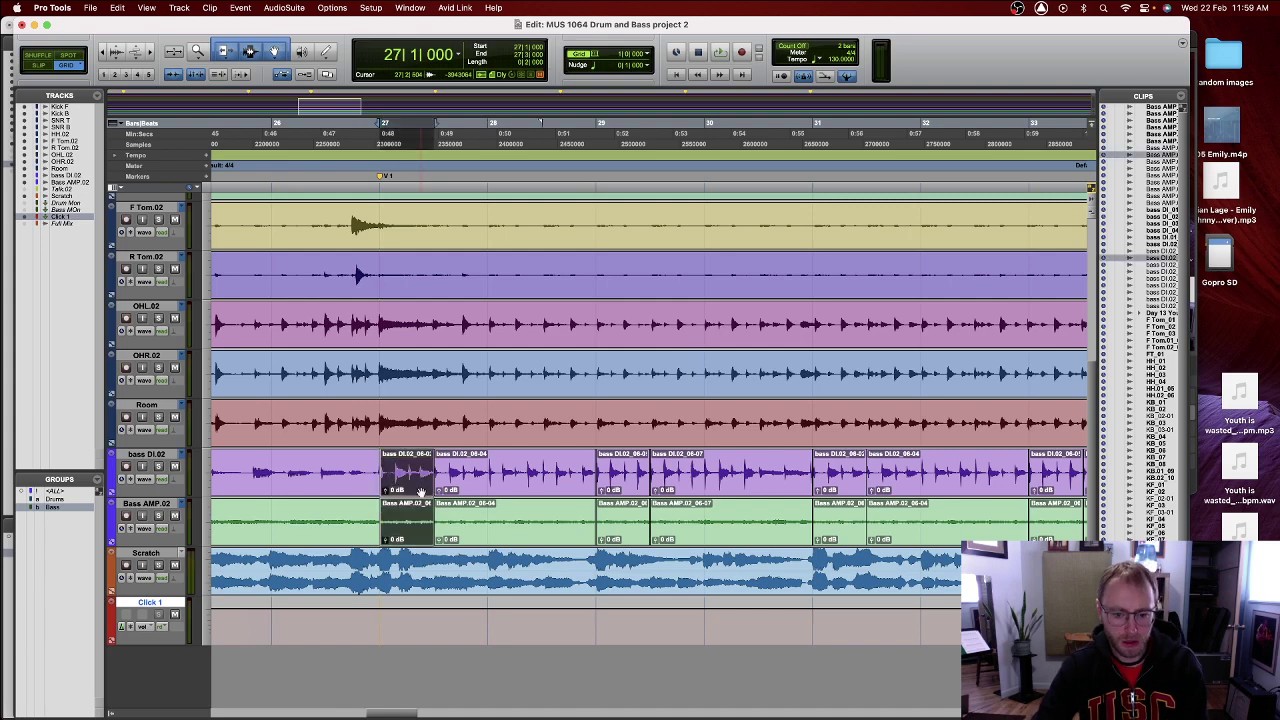
key("super+bracketright")
key("super+bracketright")
key("super+bracketright")
key("super+bracketright")
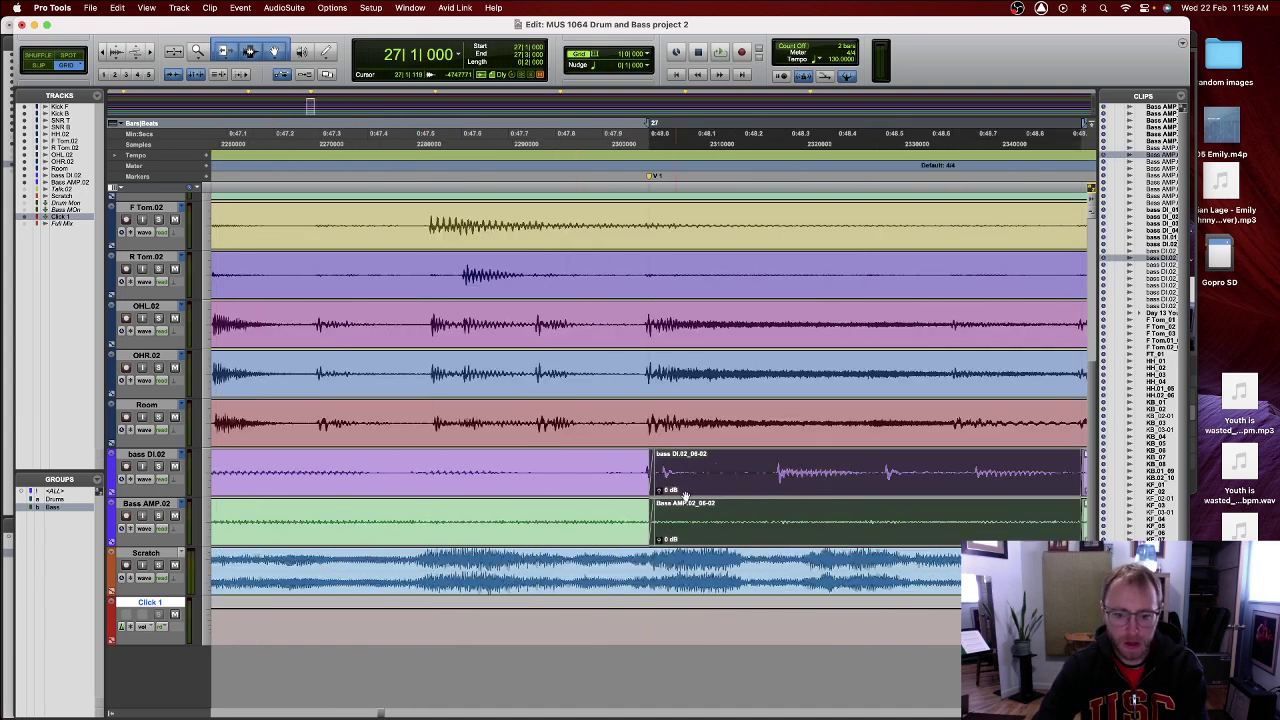
left_click(635, 495)
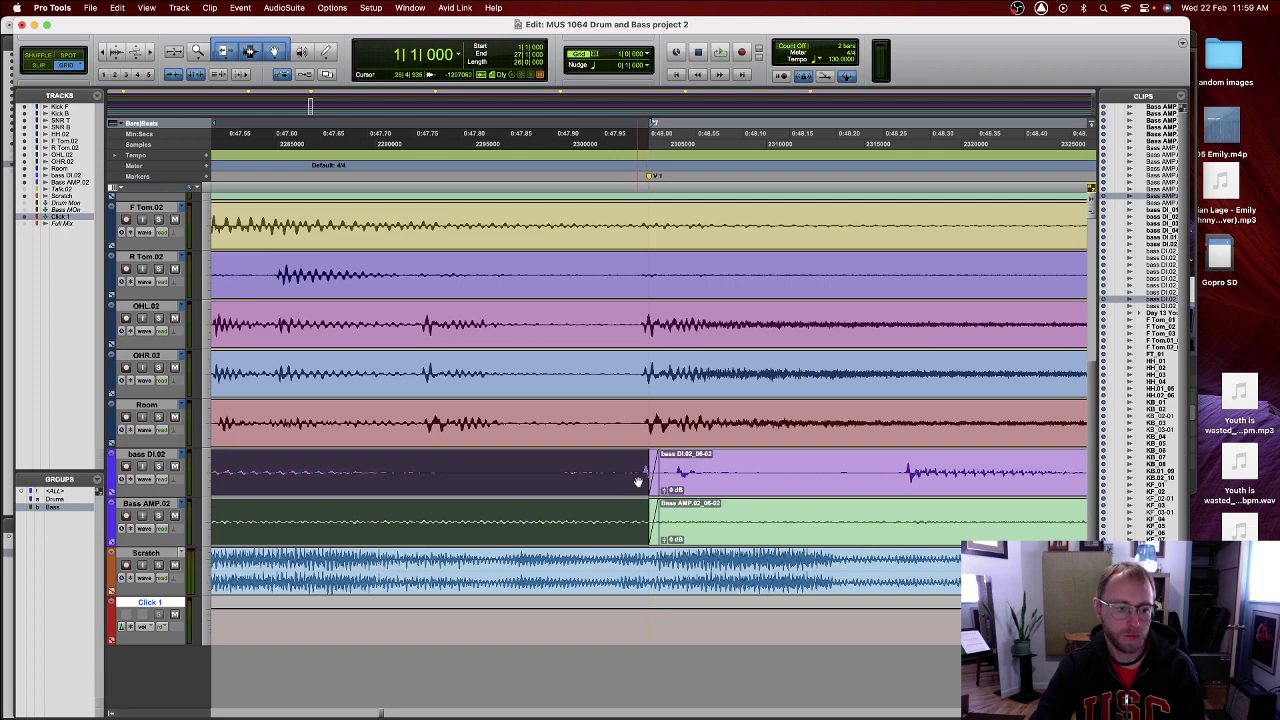
left_click(645, 461)
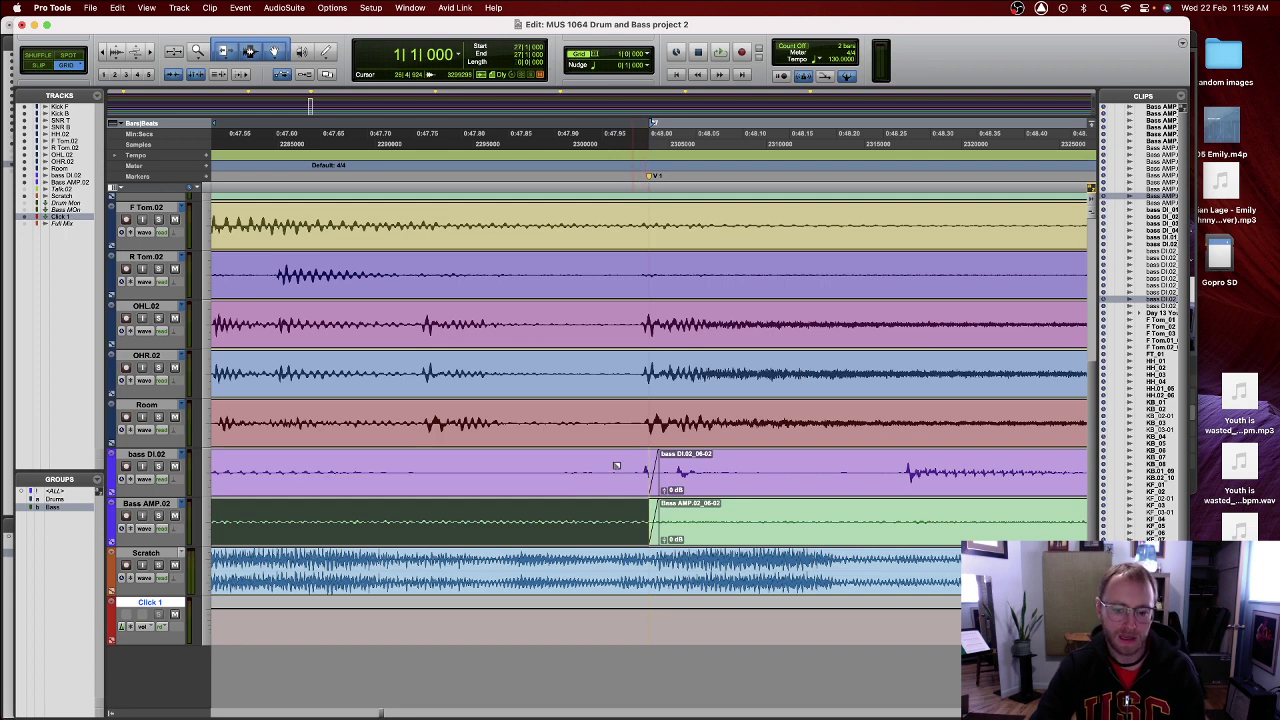
left_click(40, 66)
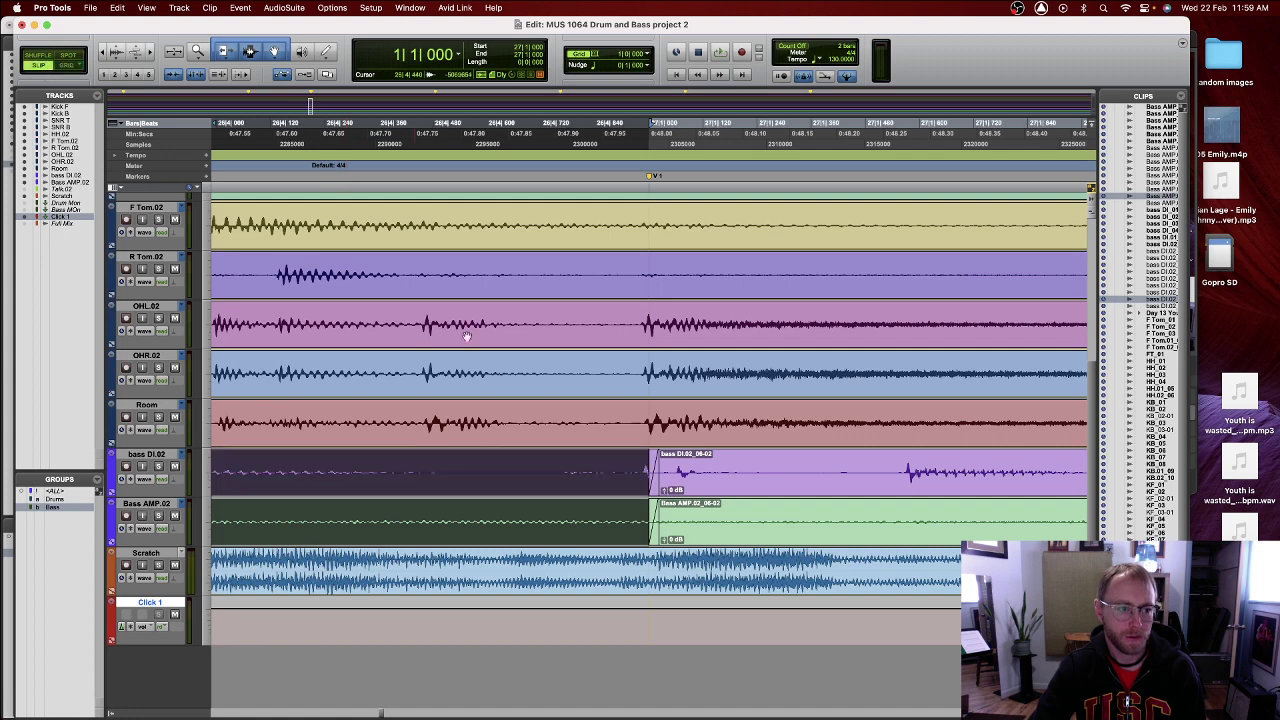
left_click_drag(645, 457, 604, 458)
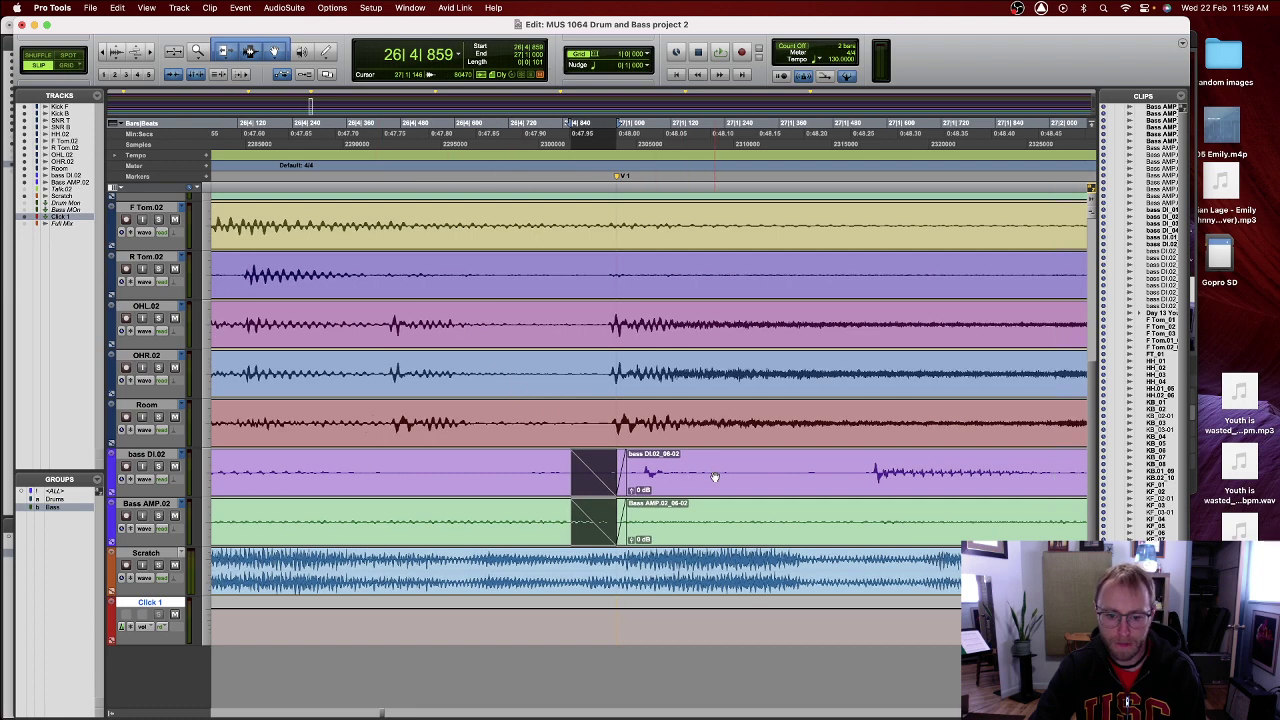
- Split the clips on both bass tracks at about 28|2|428, just before the bass note
scroll(714, 473, "right", 5)
scroll(717, 474, "down", 2)
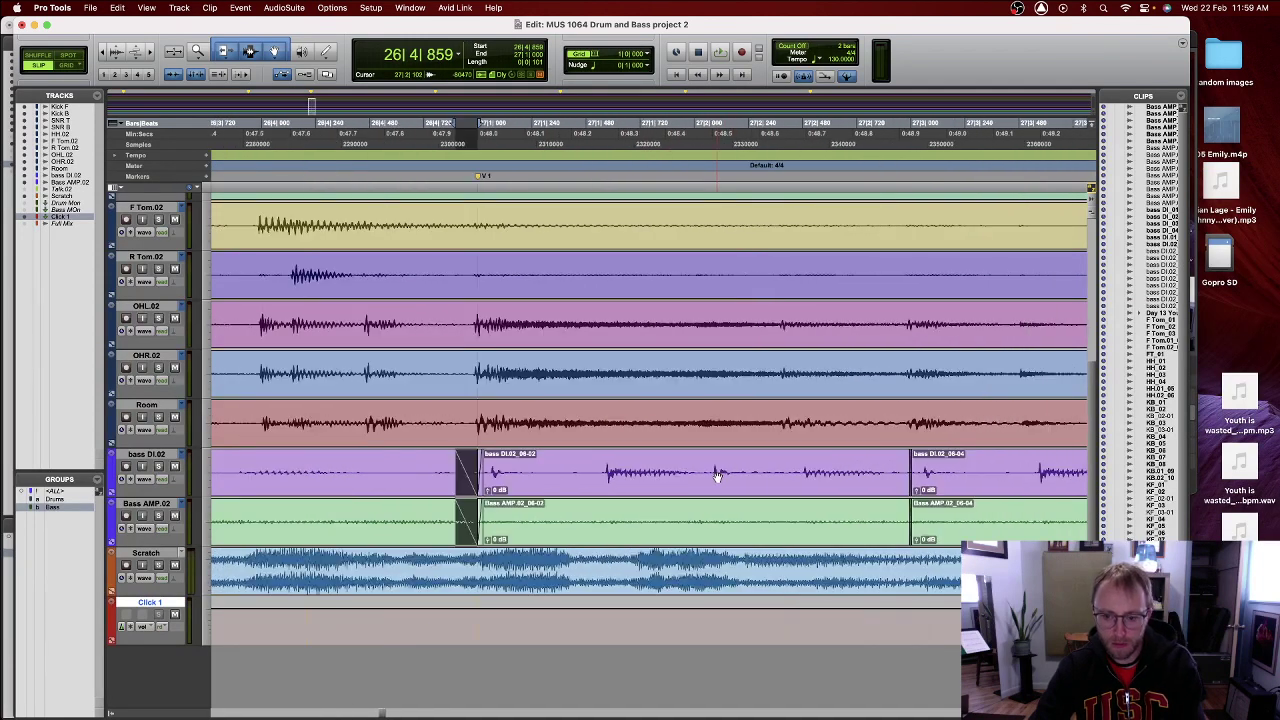
scroll(895, 495, "right", 6)
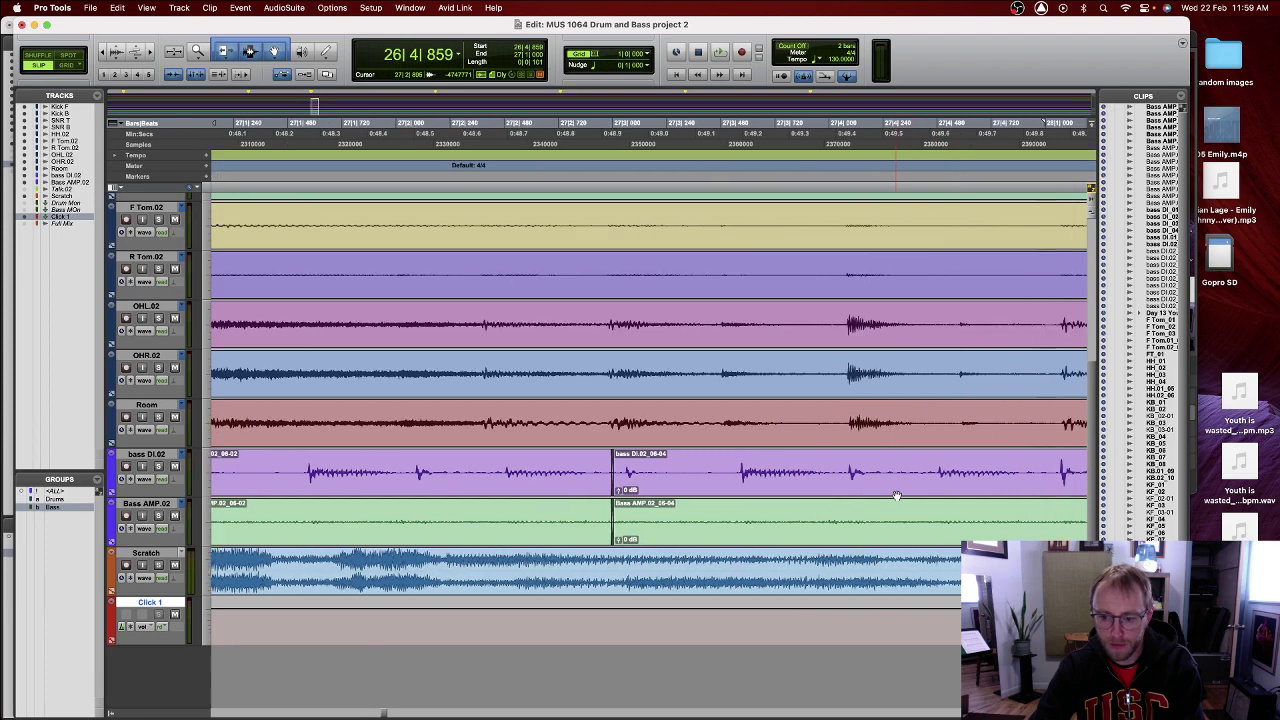
scroll(845, 465, "right", 2)
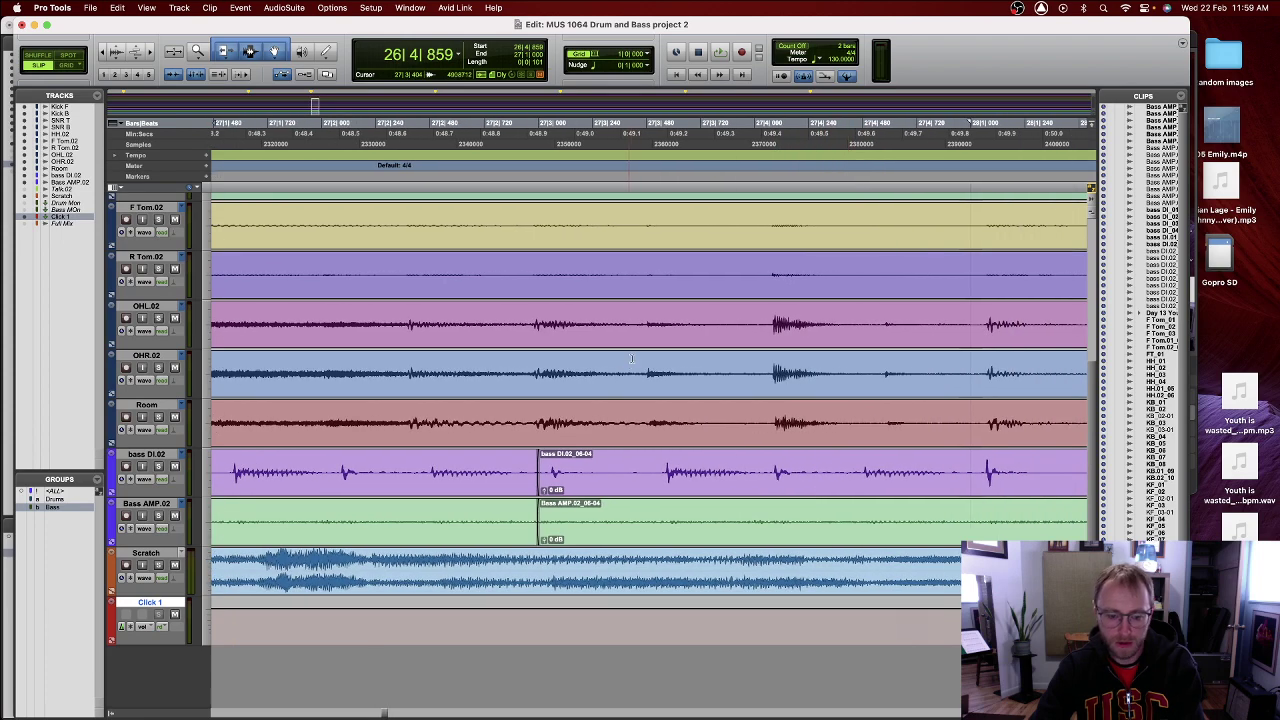
scroll(741, 484, "right", 4)
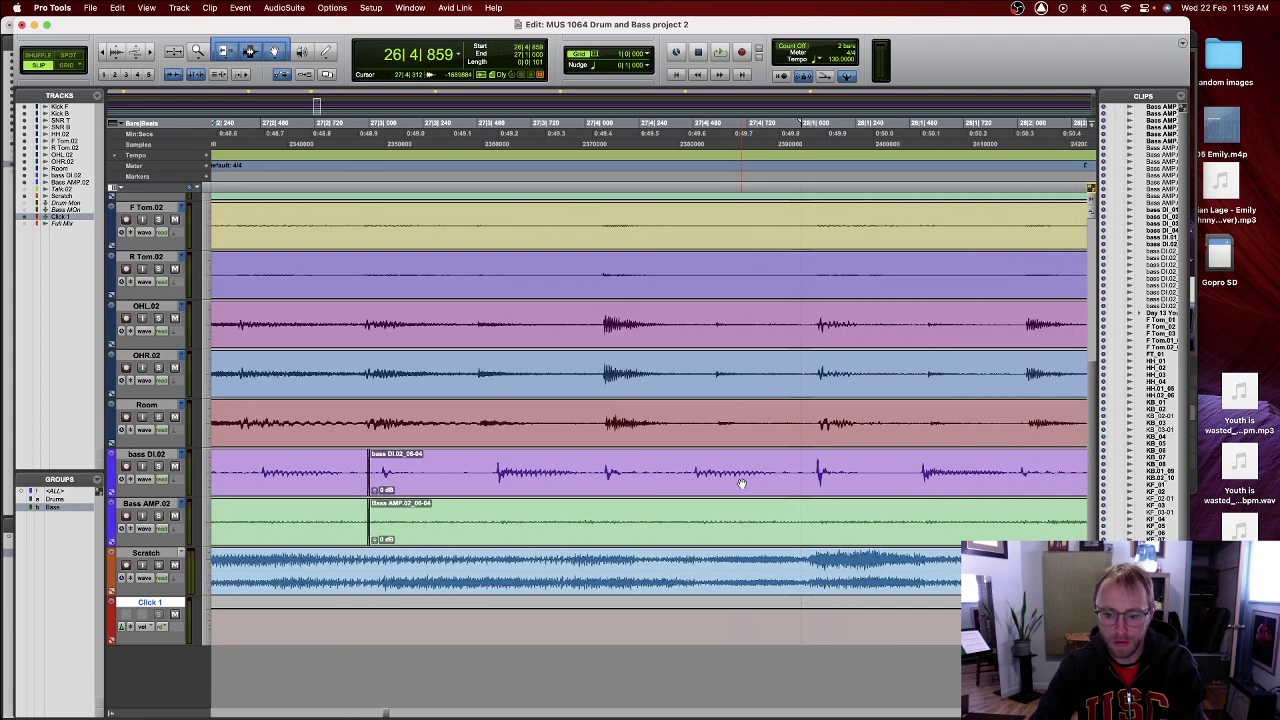
scroll(845, 492, "right", 5)
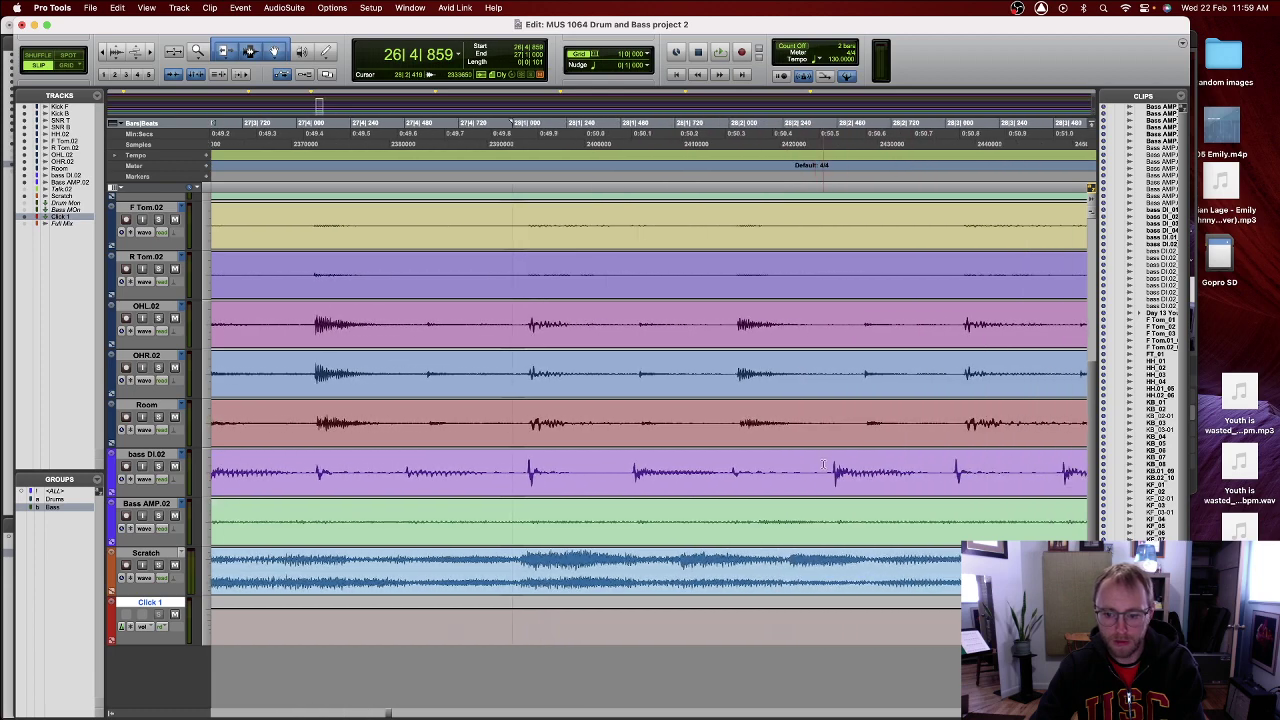
scroll(871, 458, "right", 4)
scroll(871, 458, "right", 3)
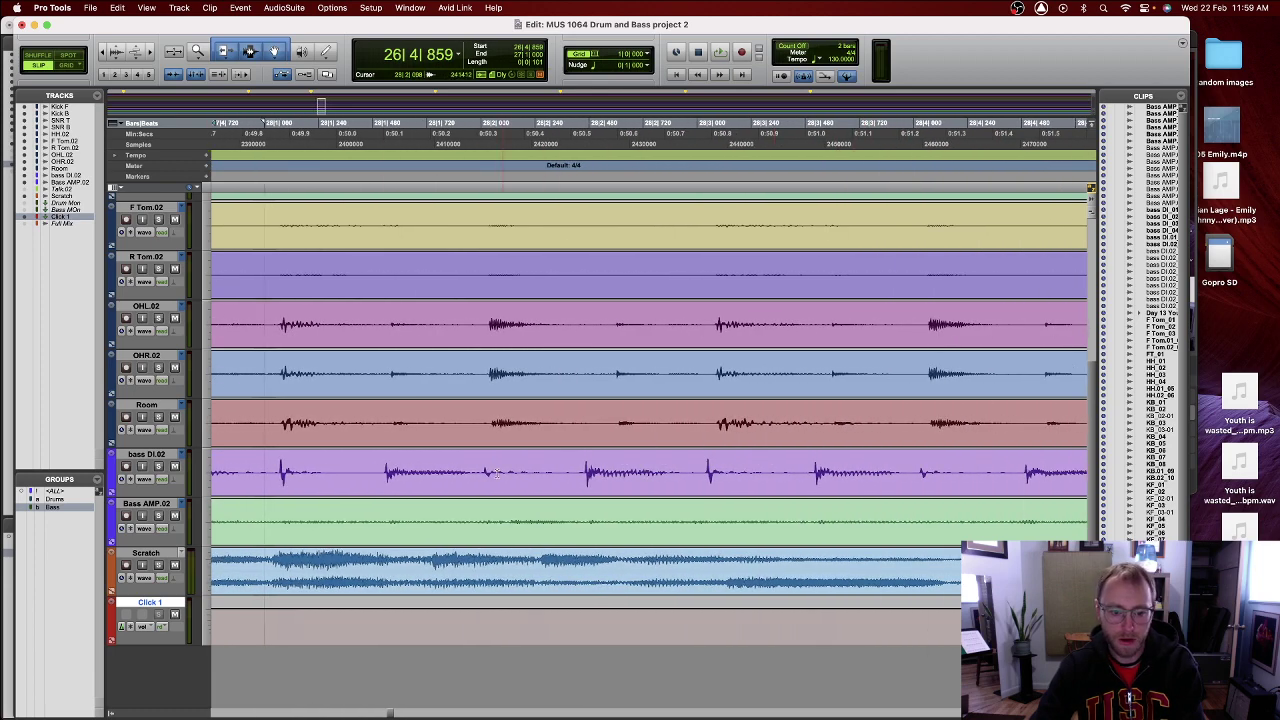
left_click(567, 470)
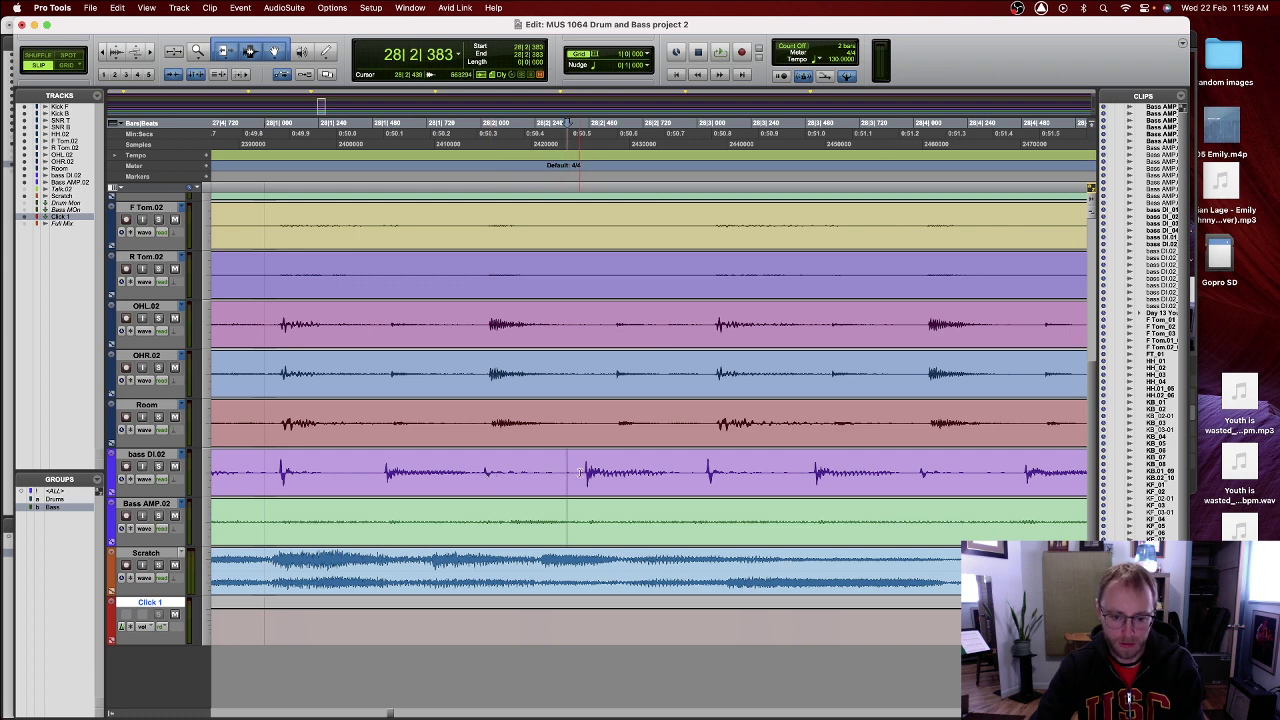
left_click(577, 475)
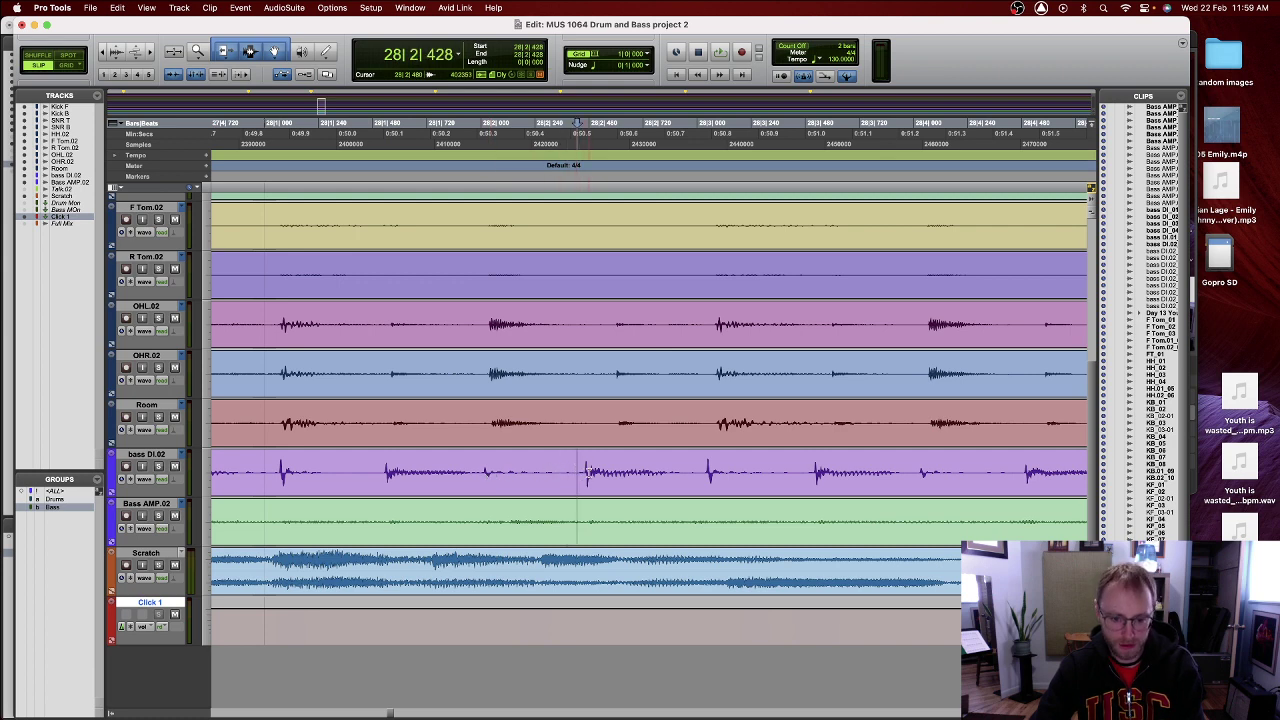
key("super+e")
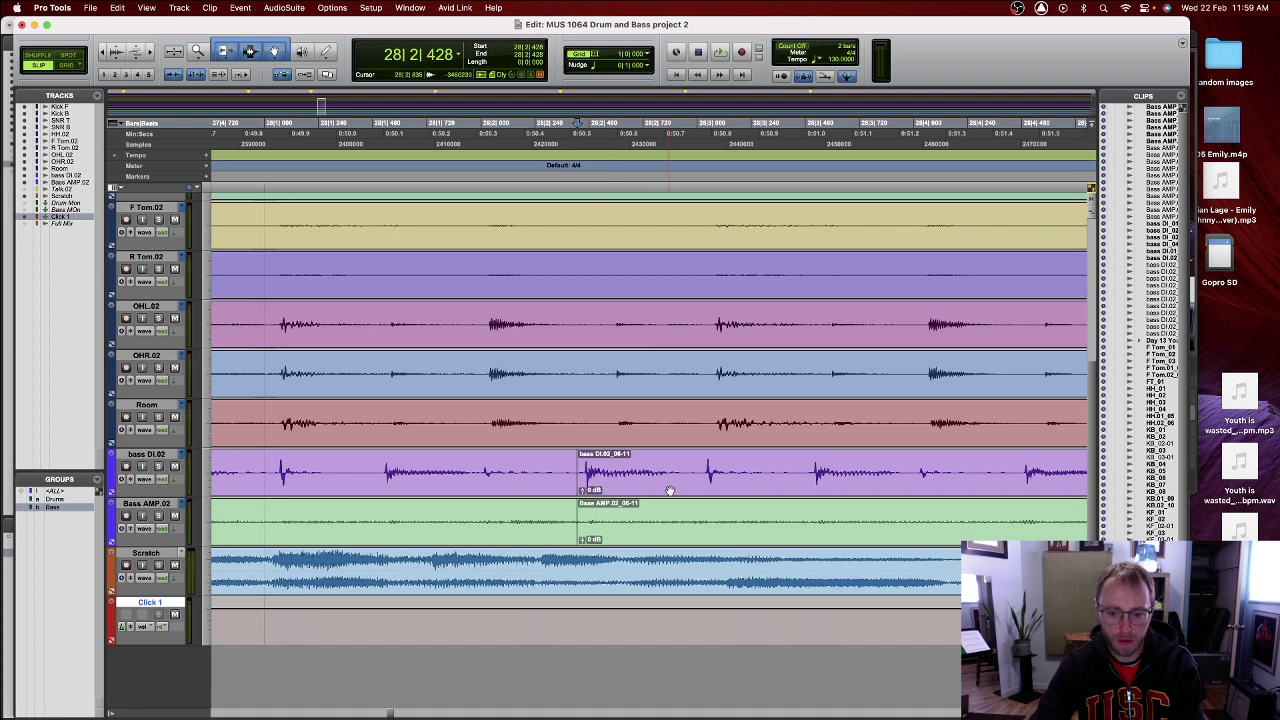
- Split the clips on both bass tracks at about 29|3|947, just before the bass note near beat 4
scroll(670, 490, "right", 4)
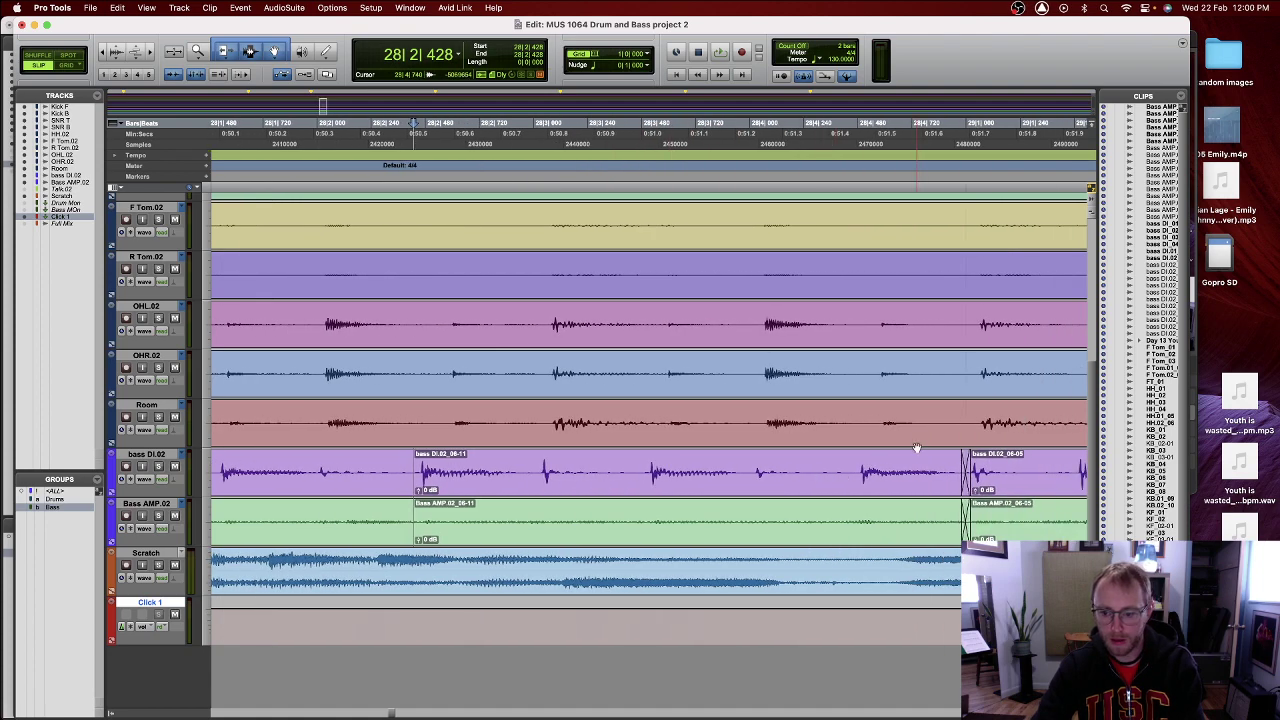
scroll(1000, 488, "right", 8)
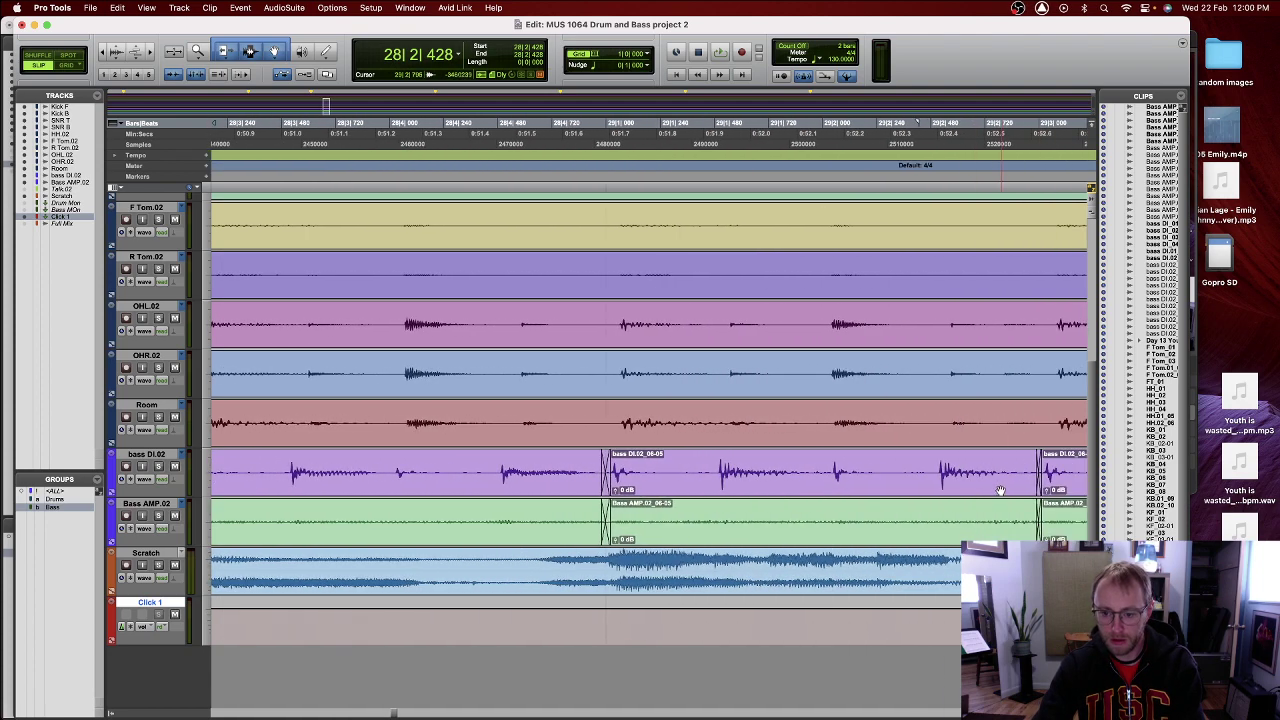
scroll(928, 470, "right", 7)
scroll(935, 472, "right", 2)
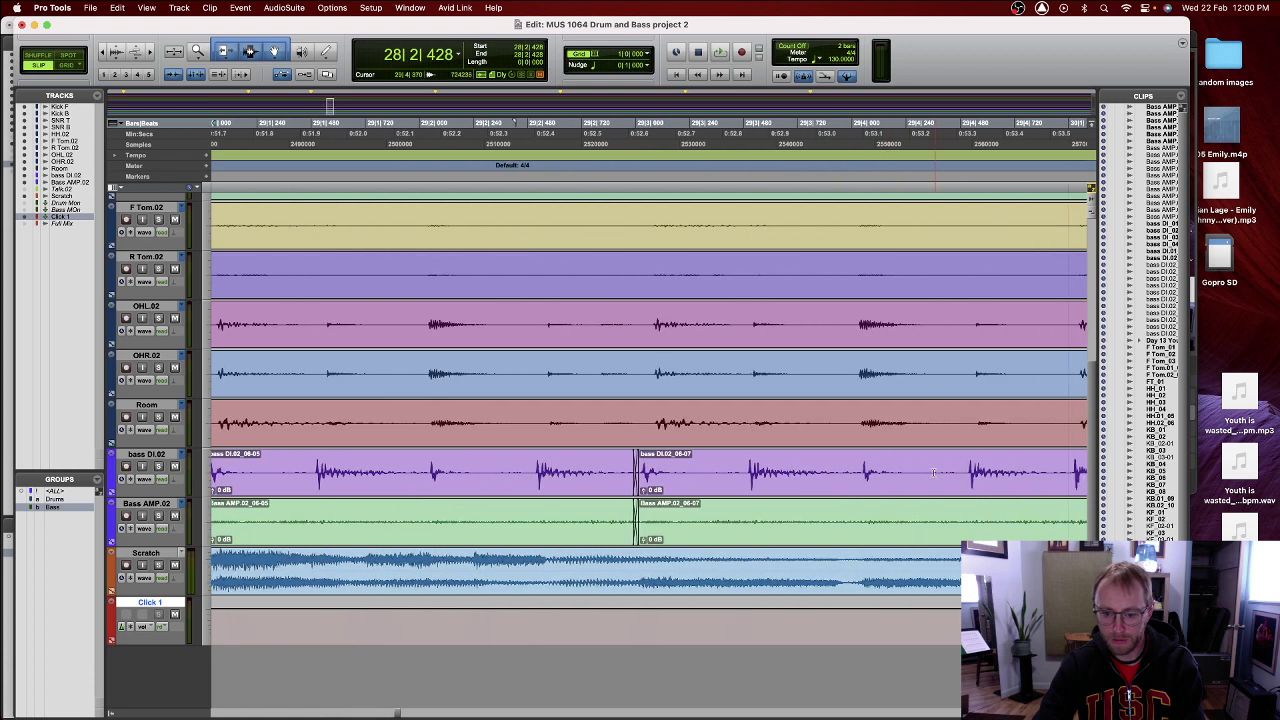
left_click(851, 466)
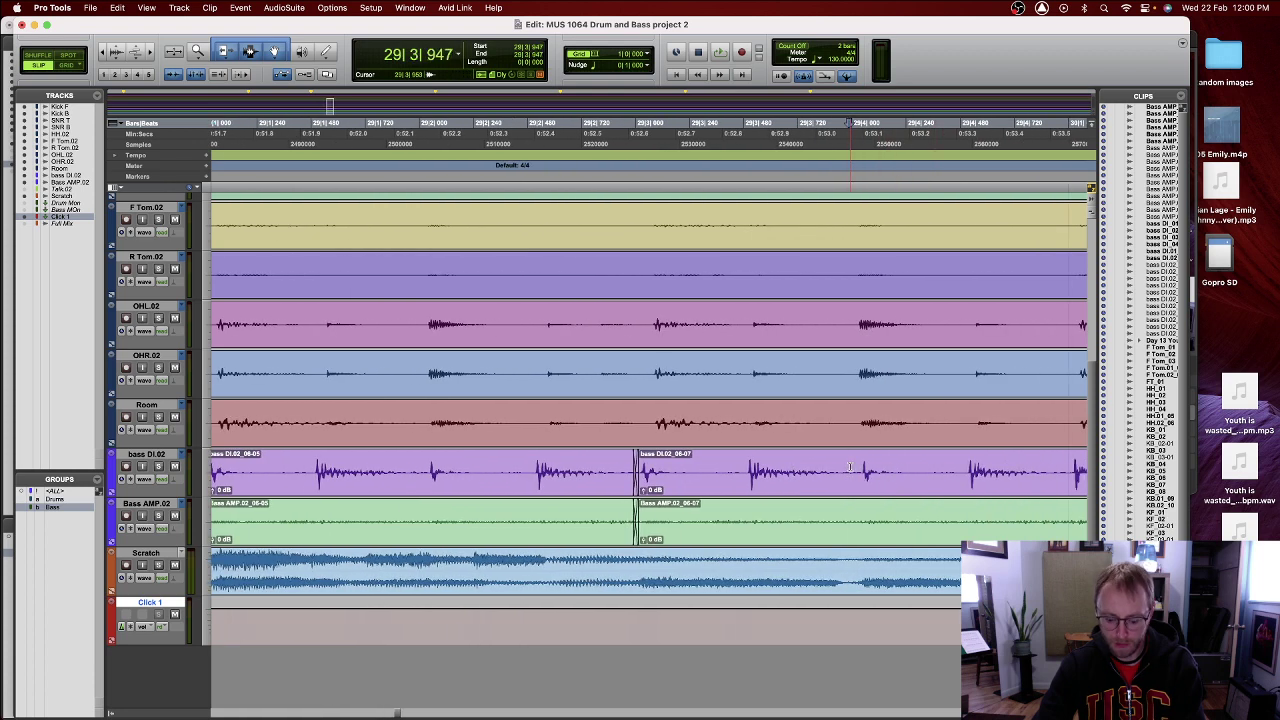
key("super+e")
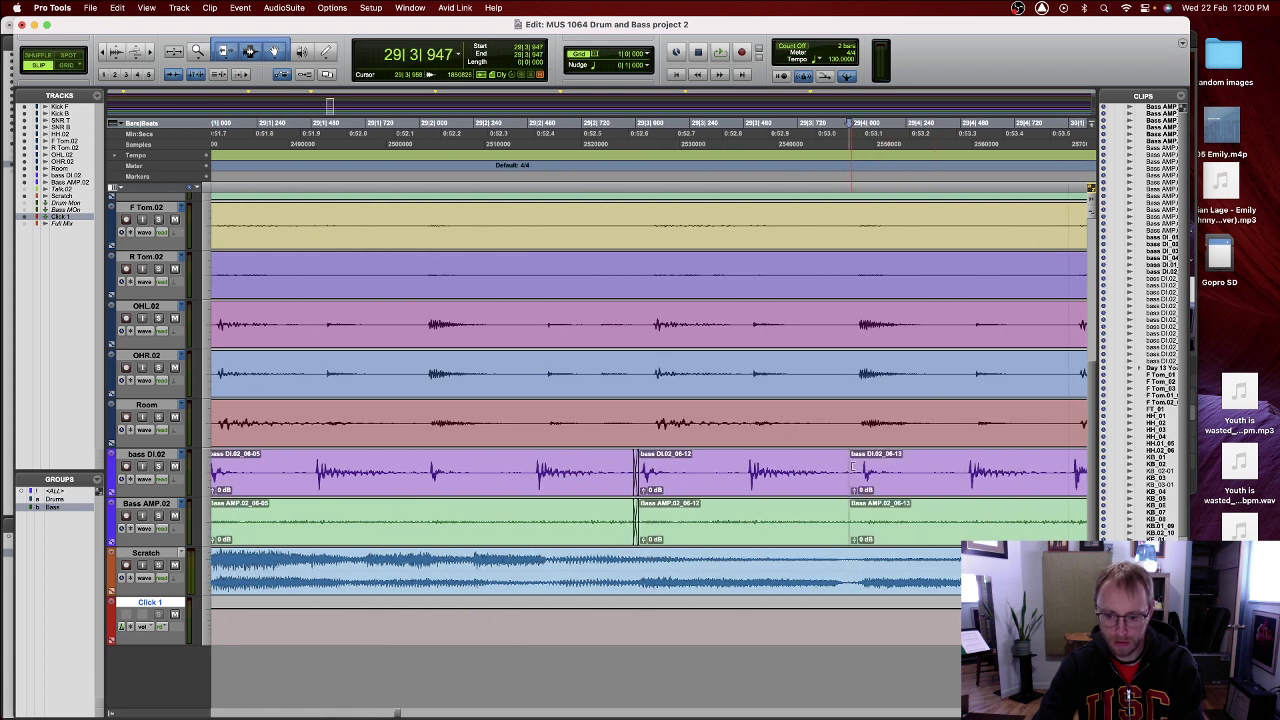
- Select the clips on both bass tracks from 28|2|428 to 29|3|947 and shift them slightly so they start at about 28|2|469
left_click(684, 486)
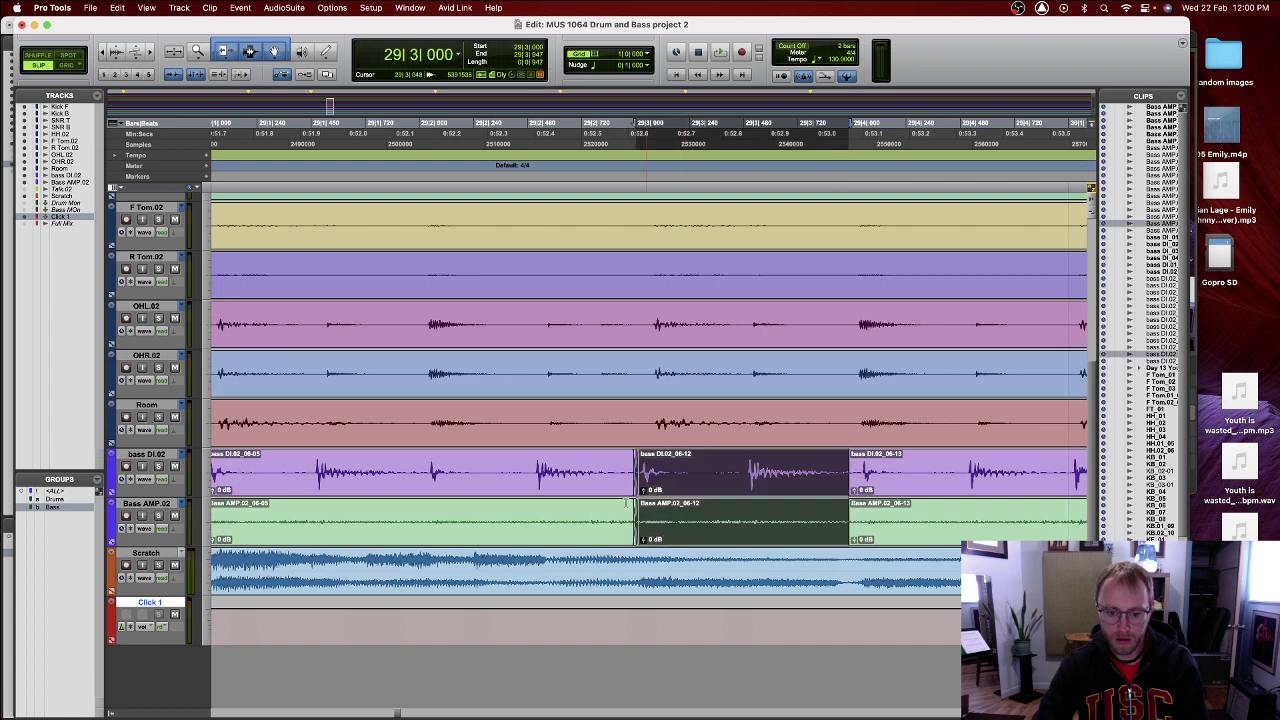
scroll(598, 502, "left", 5)
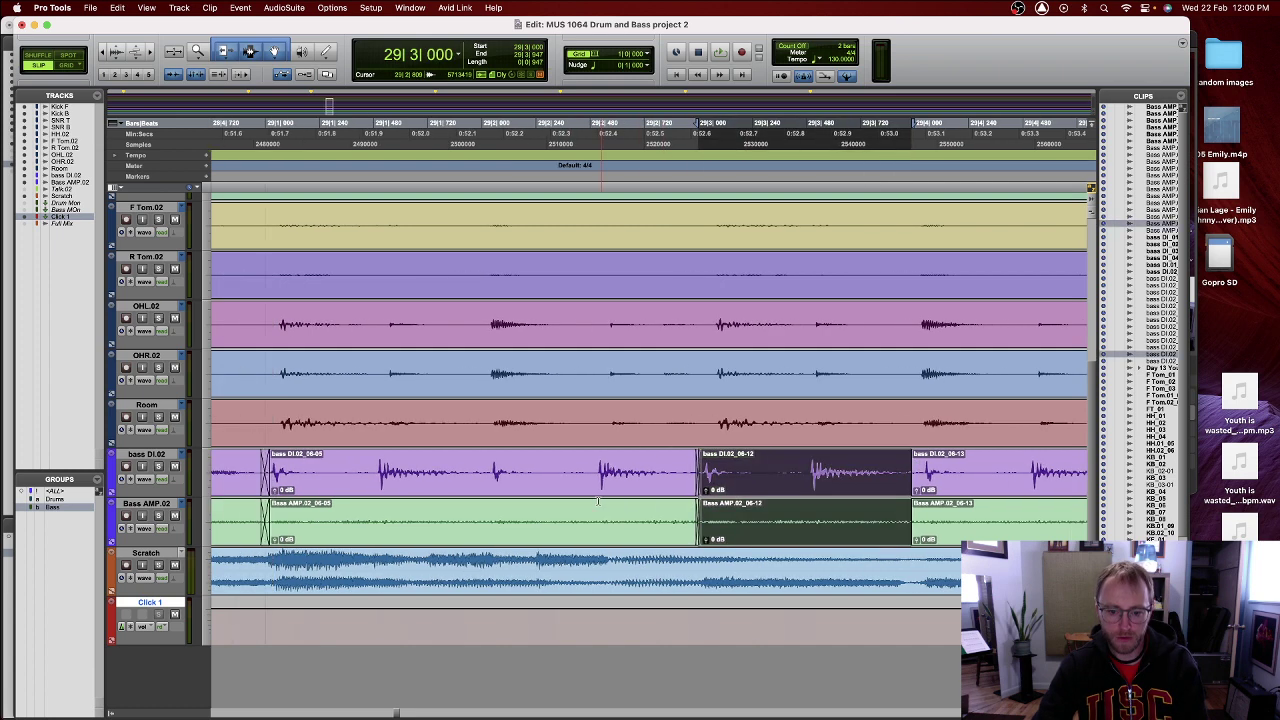
left_click(596, 492, "shift")
scroll(596, 492, "left", 8)
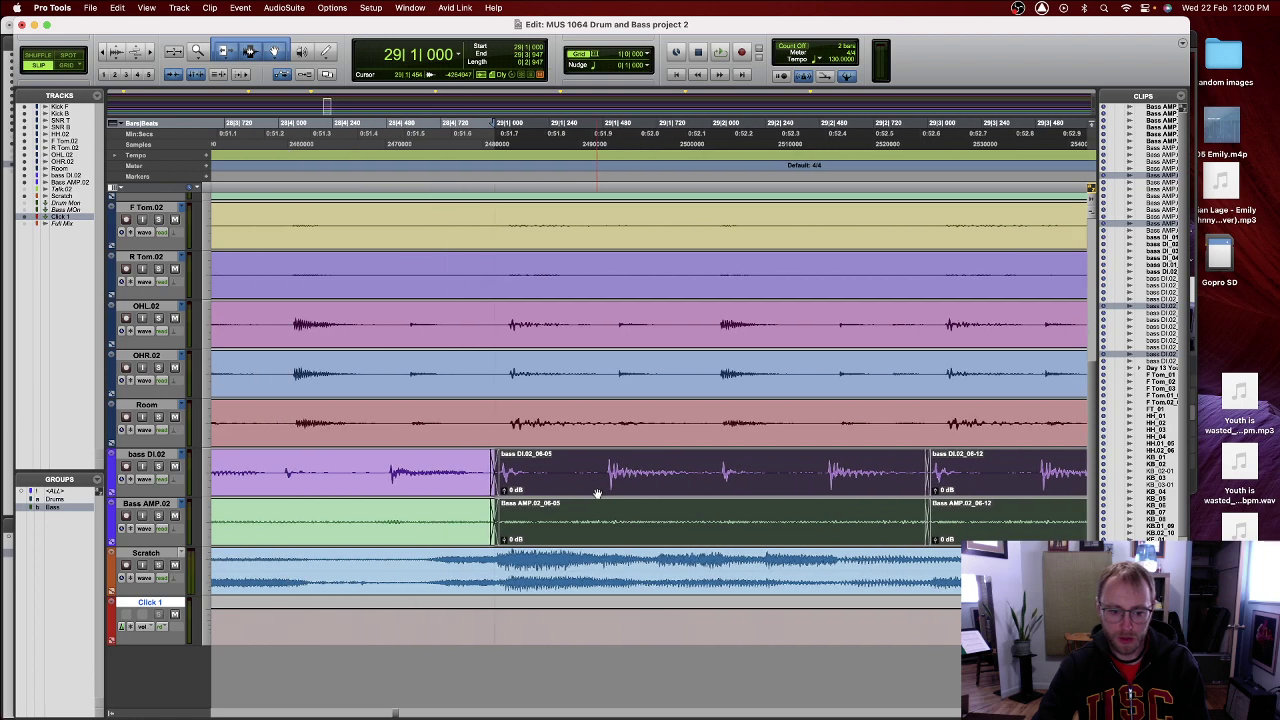
scroll(600, 494, "left", 2)
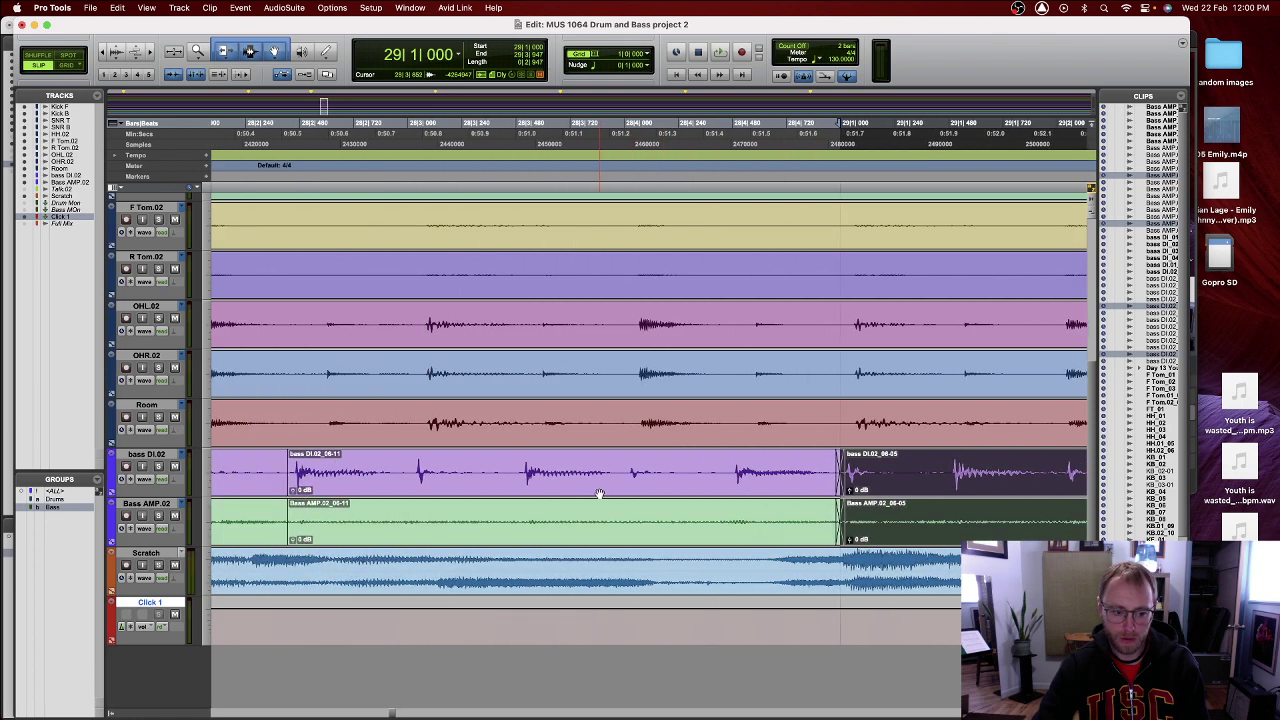
left_click(525, 484, "shift")
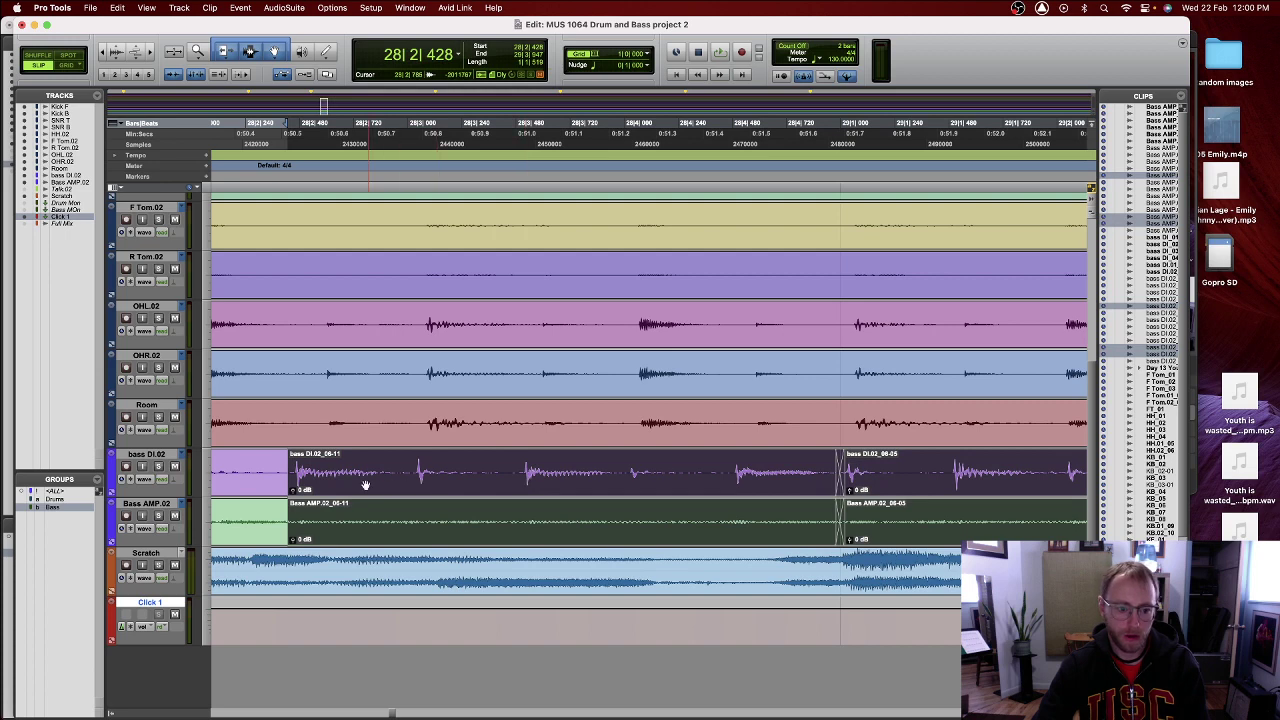
left_click_drag(358, 485, 368, 485)
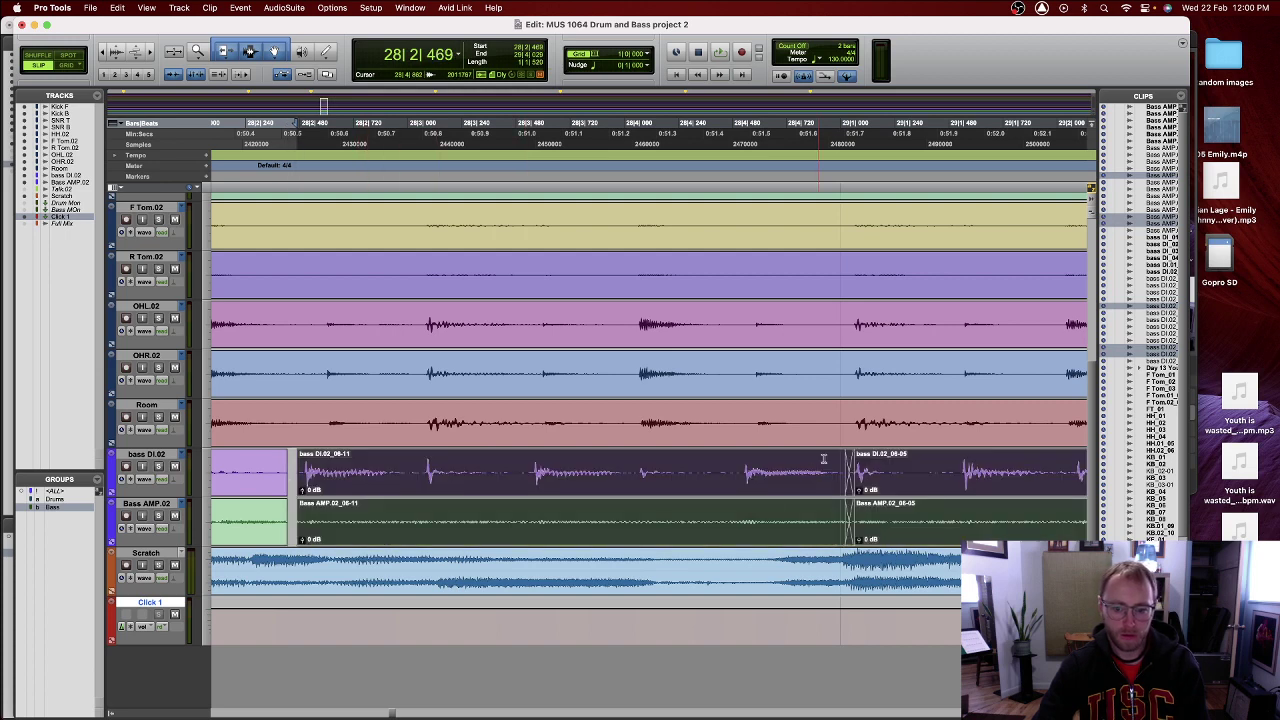
- Split the clips on both bass tracks at about 27|4|040, just before the bass note
scroll(815, 480, "right", 5)
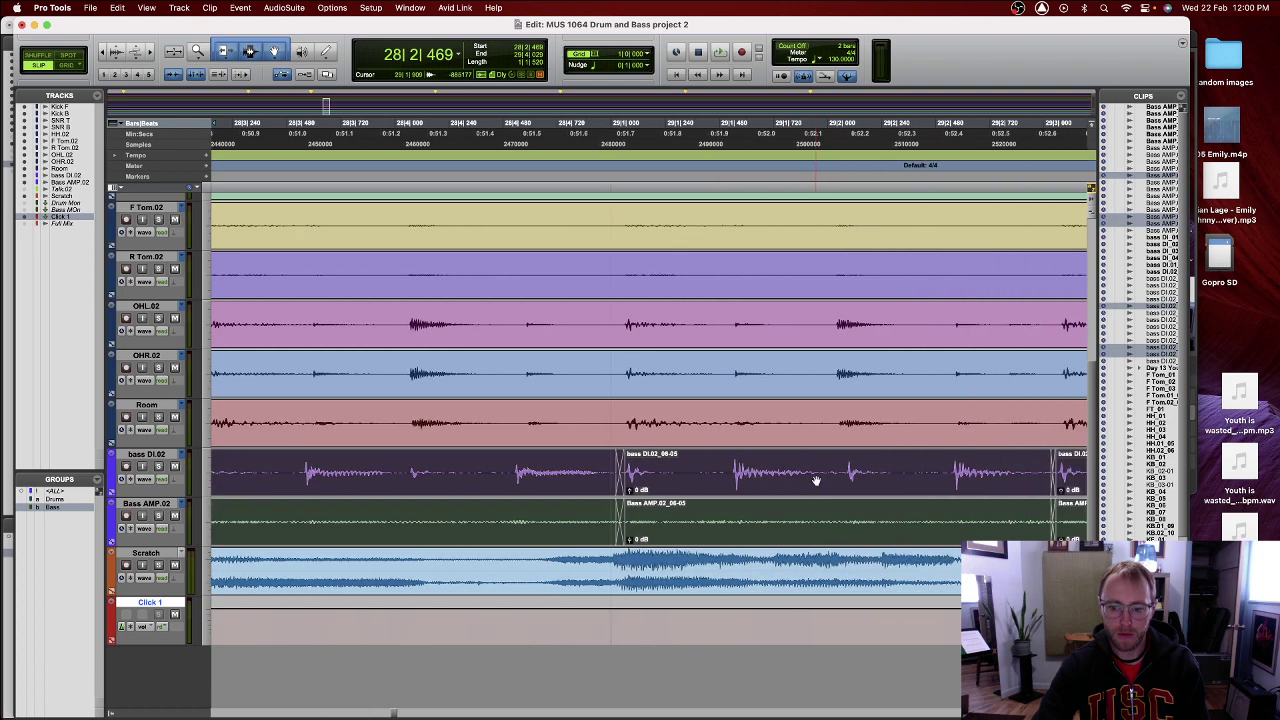
scroll(815, 480, "left", 10)
scroll(815, 480, "left", 10)
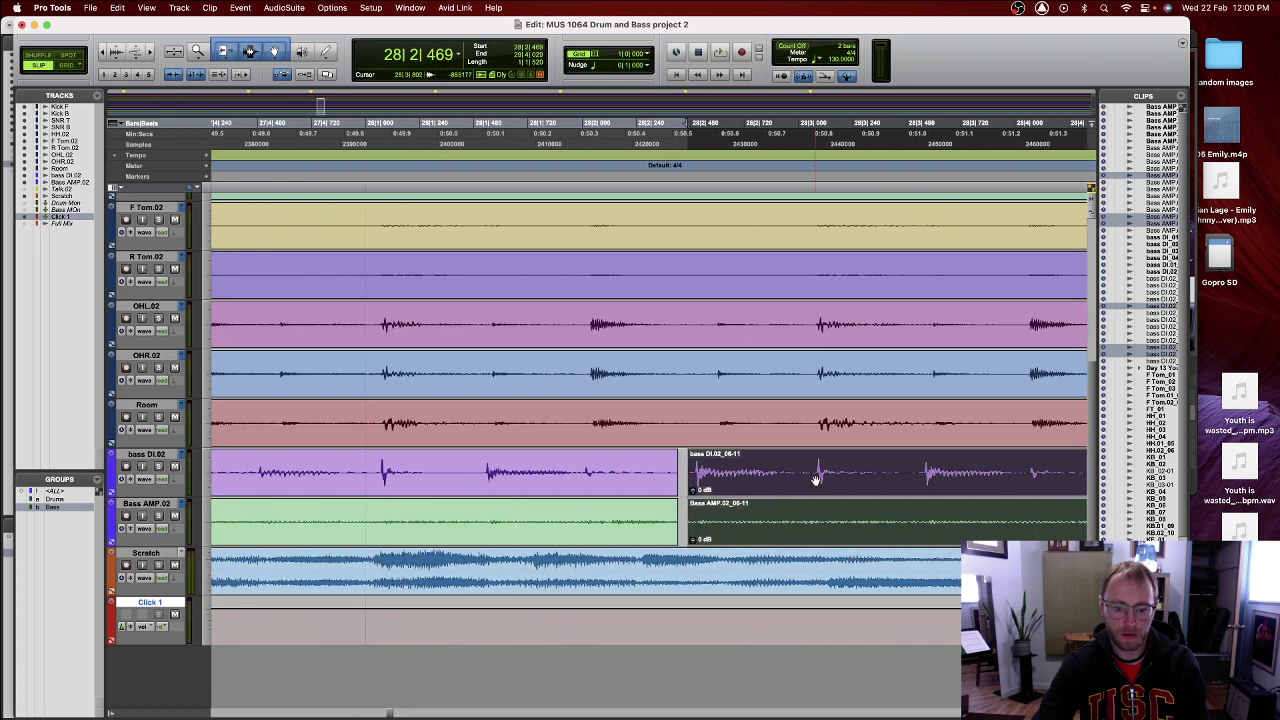
scroll(815, 480, "left", 6)
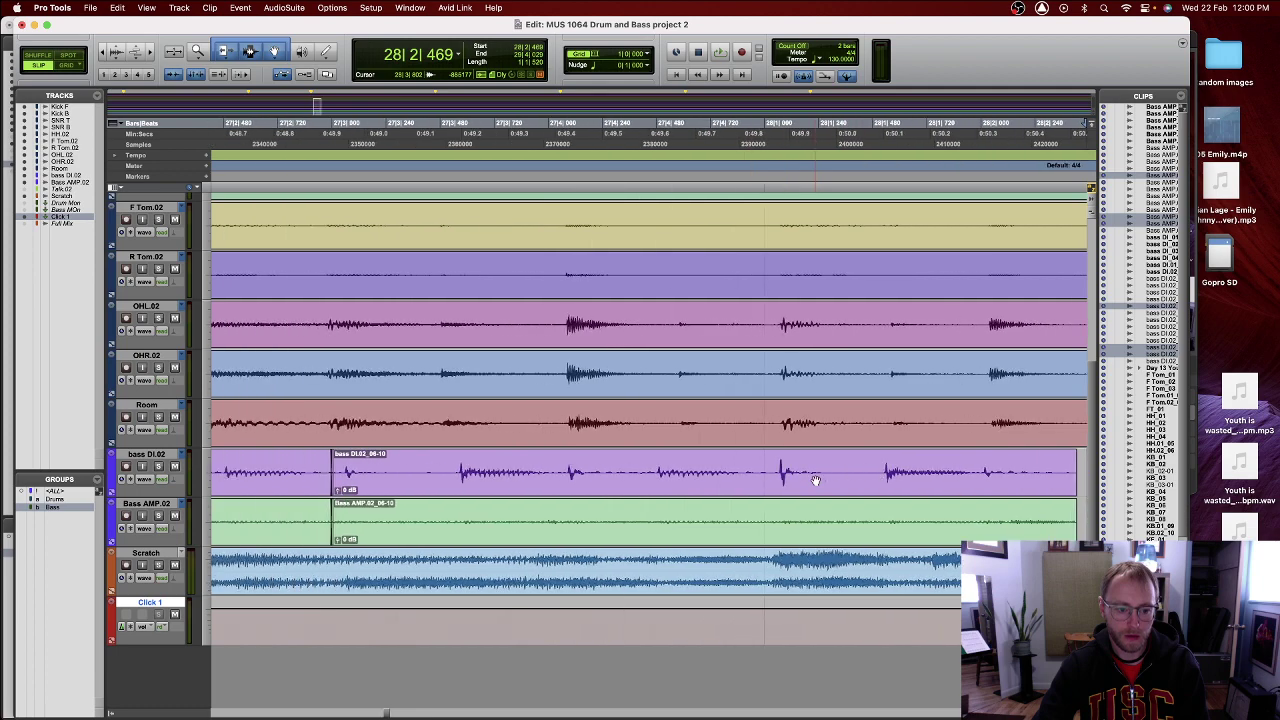
left_click(812, 487)
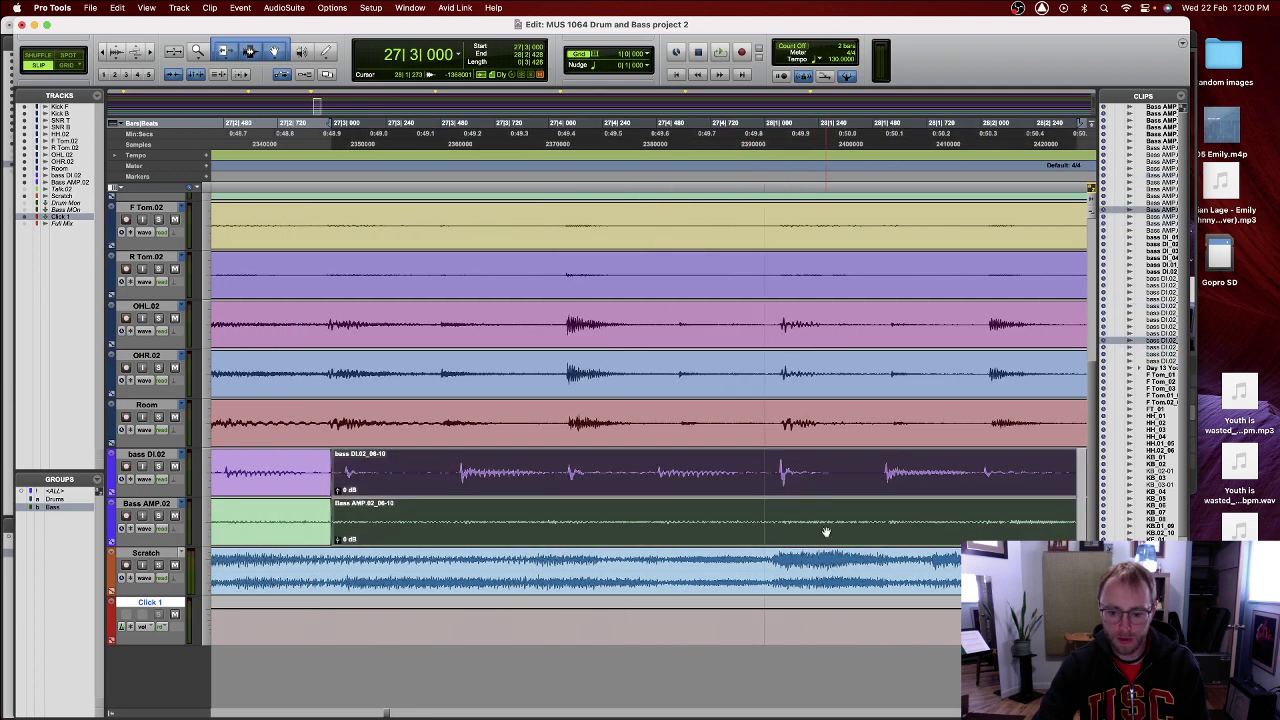
scroll(476, 467, "left", 3)
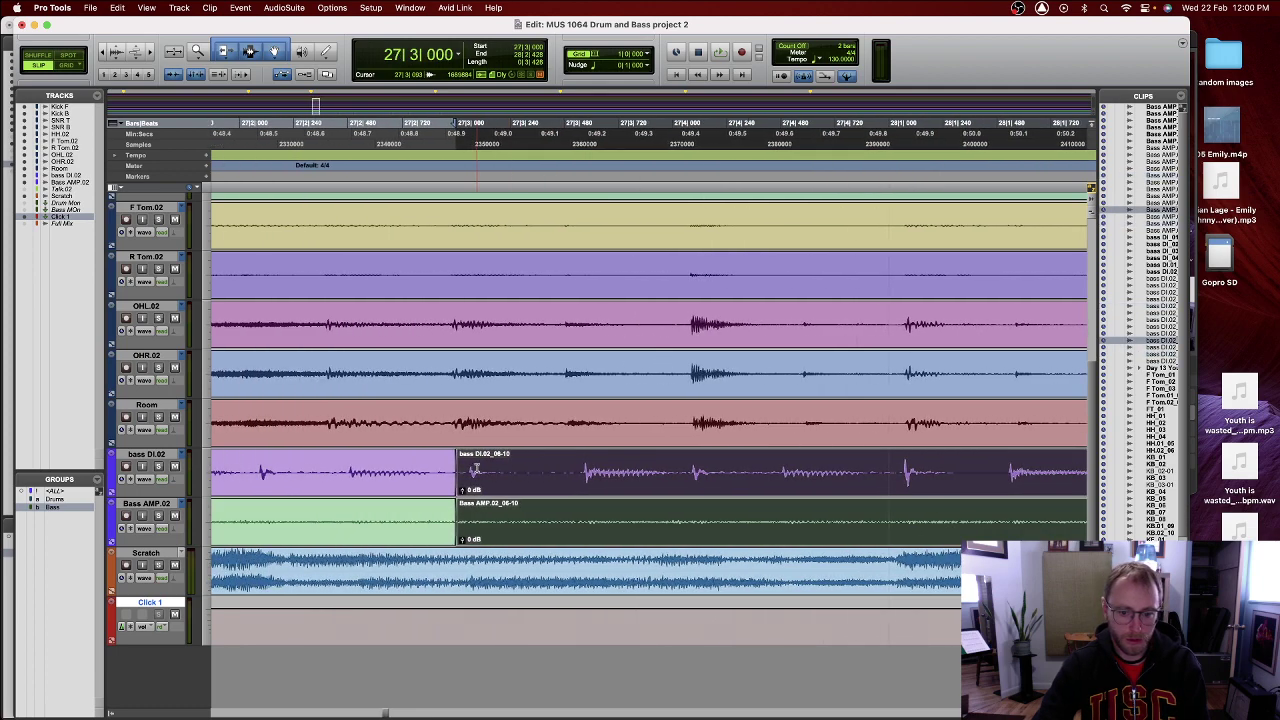
scroll(476, 467, "left", 3)
scroll(557, 481, "left", 3)
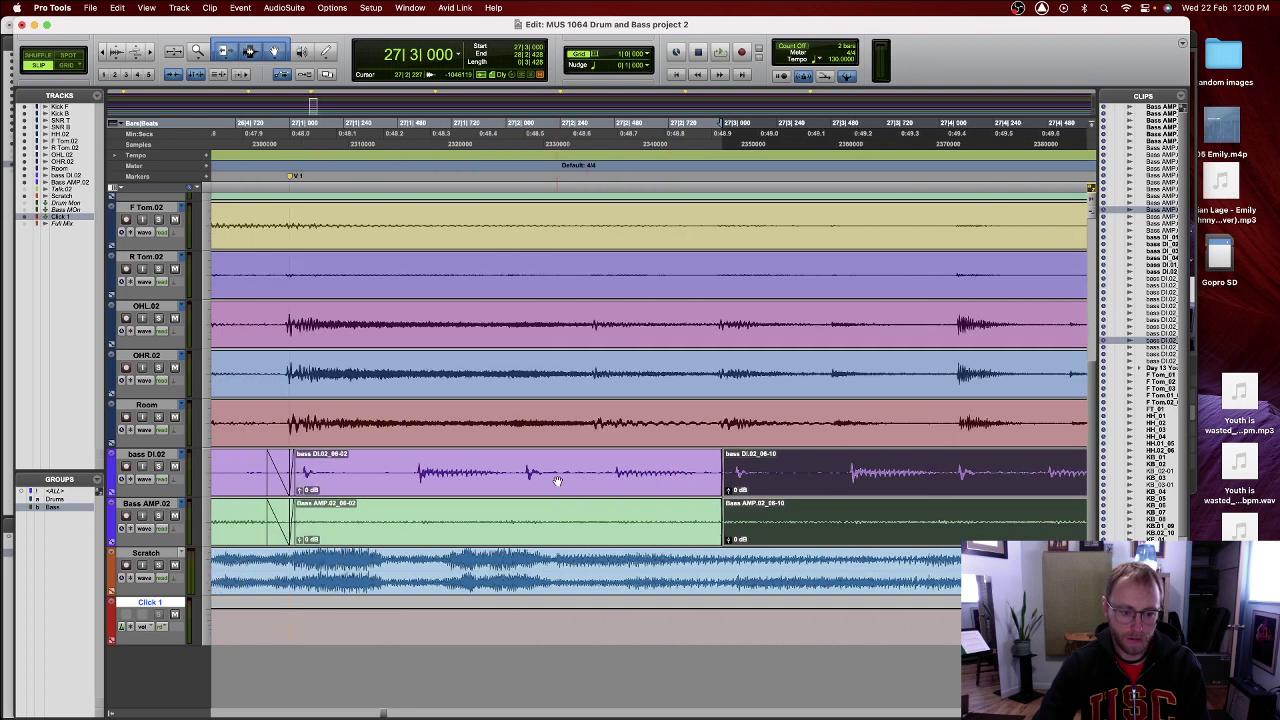
left_click(450, 490)
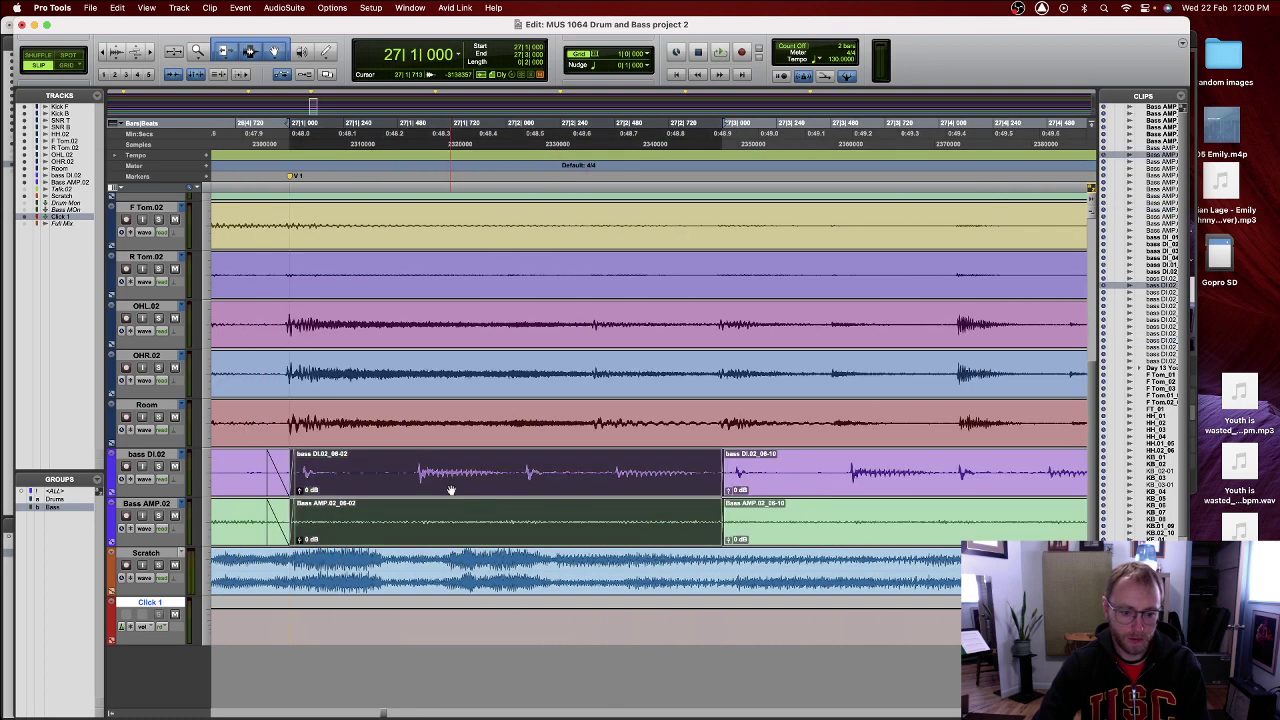
left_click(826, 492, "shift")
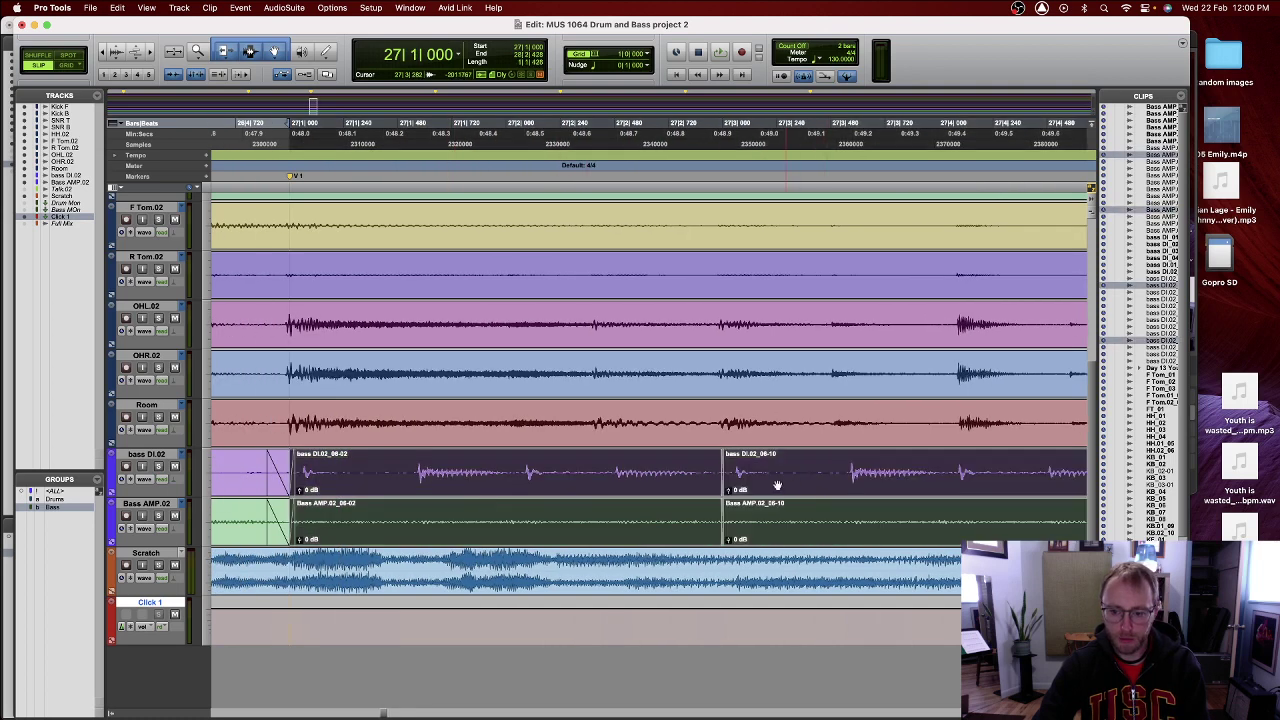
left_click(947, 467)
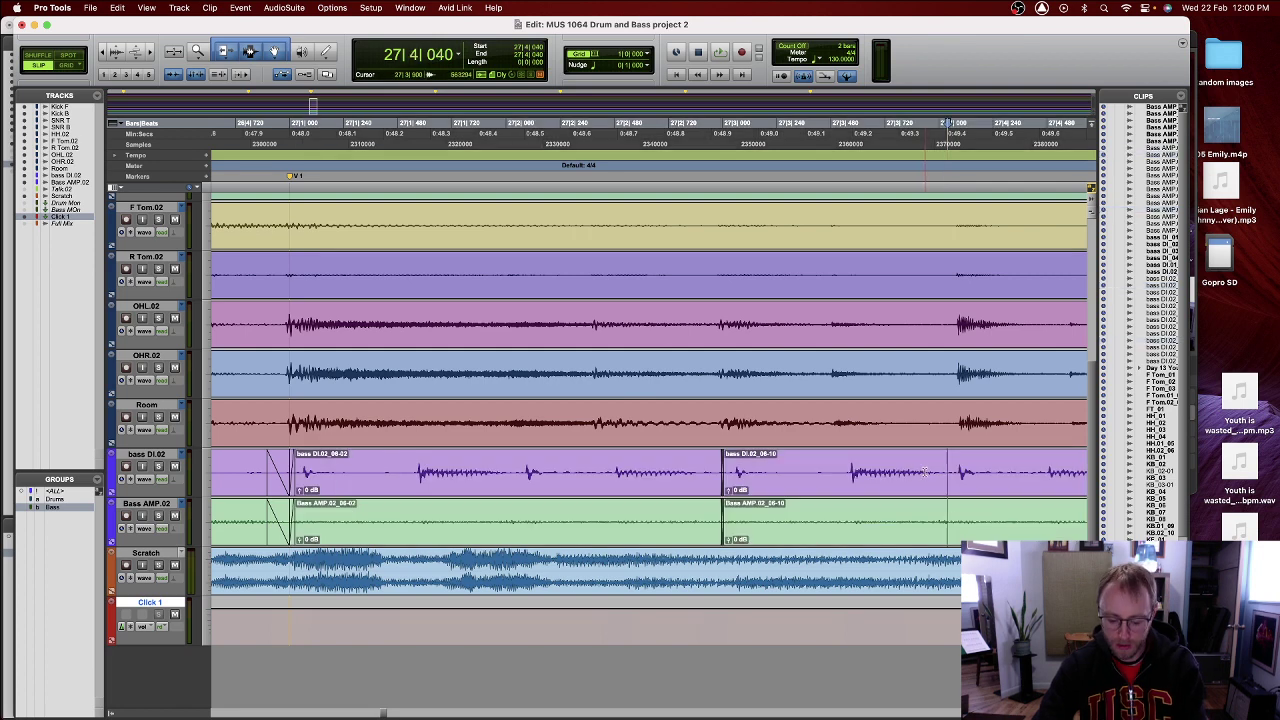
key("super+e")
- Shift the two bass clips before the 27|4|040 split slightly earlier on both tracks, so they start at about 26|4|902
left_click(907, 486)
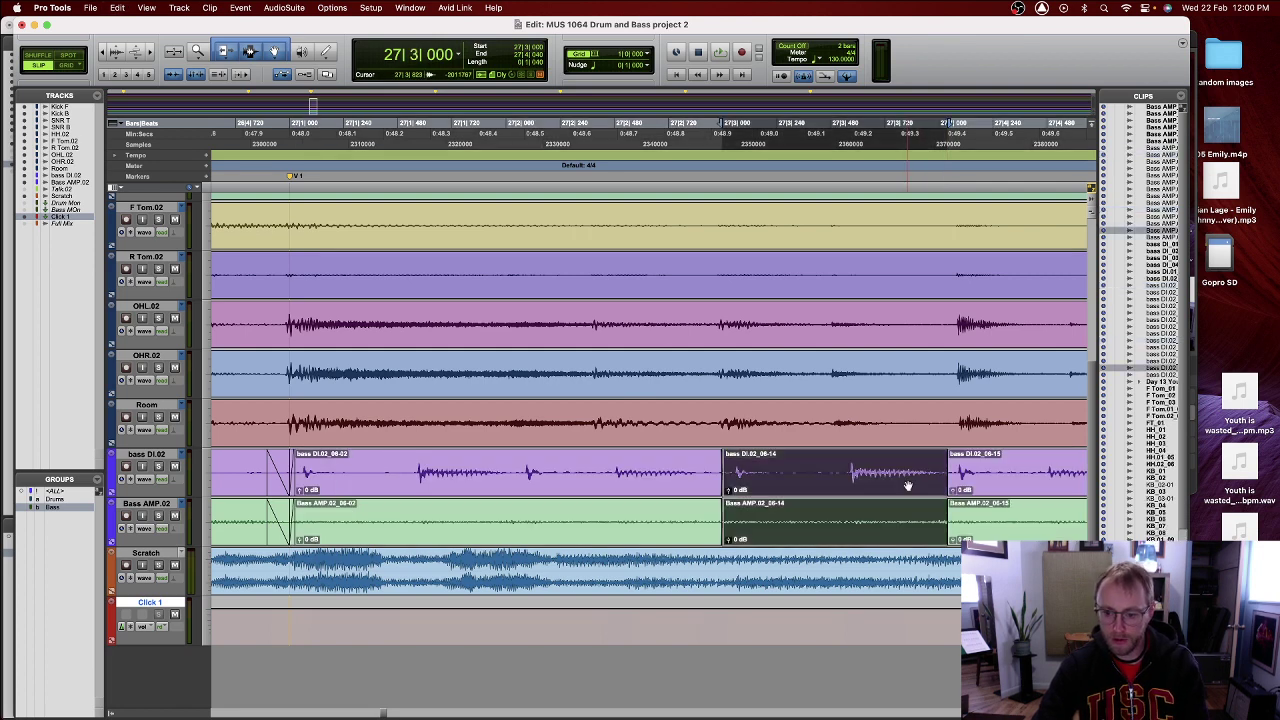
left_click(694, 527, "shift")
left_click_drag(668, 485, 656, 486)
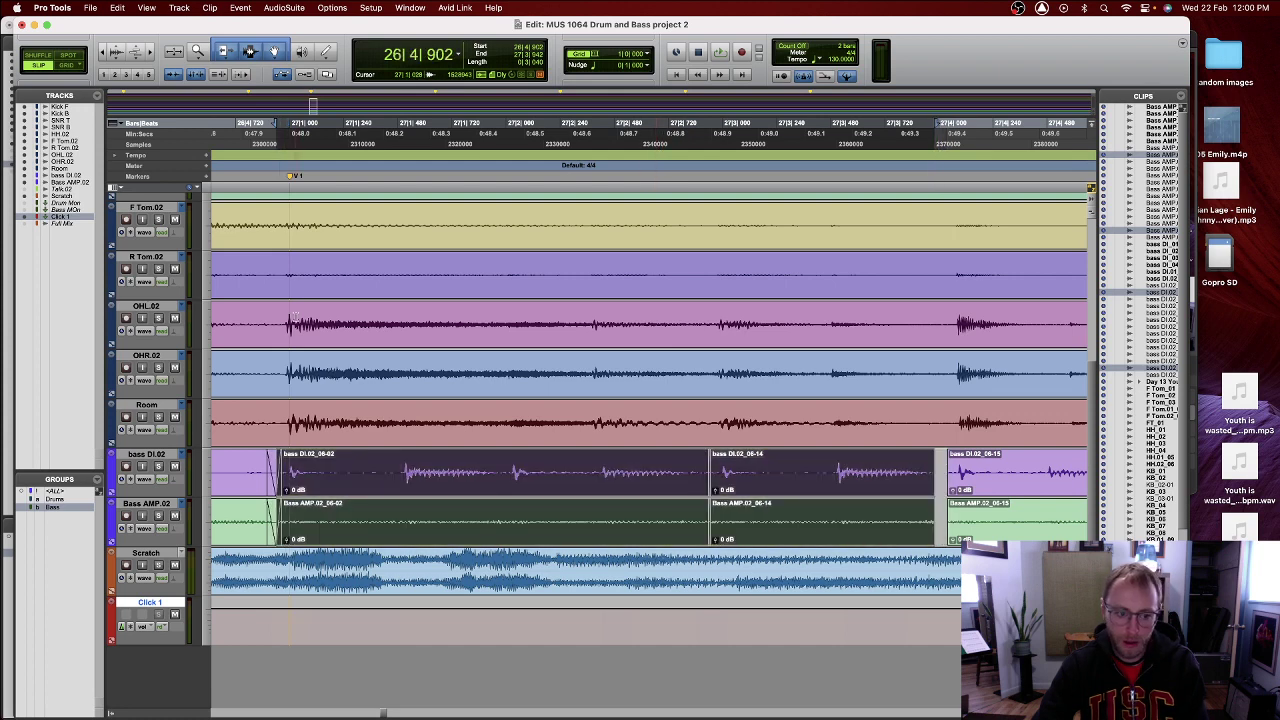
- Close the gaps between the shifted clips on both bass tracks and crossfade the edits at about 27|3|912 and 28|2|375
left_click_drag(929, 461, 946, 491)
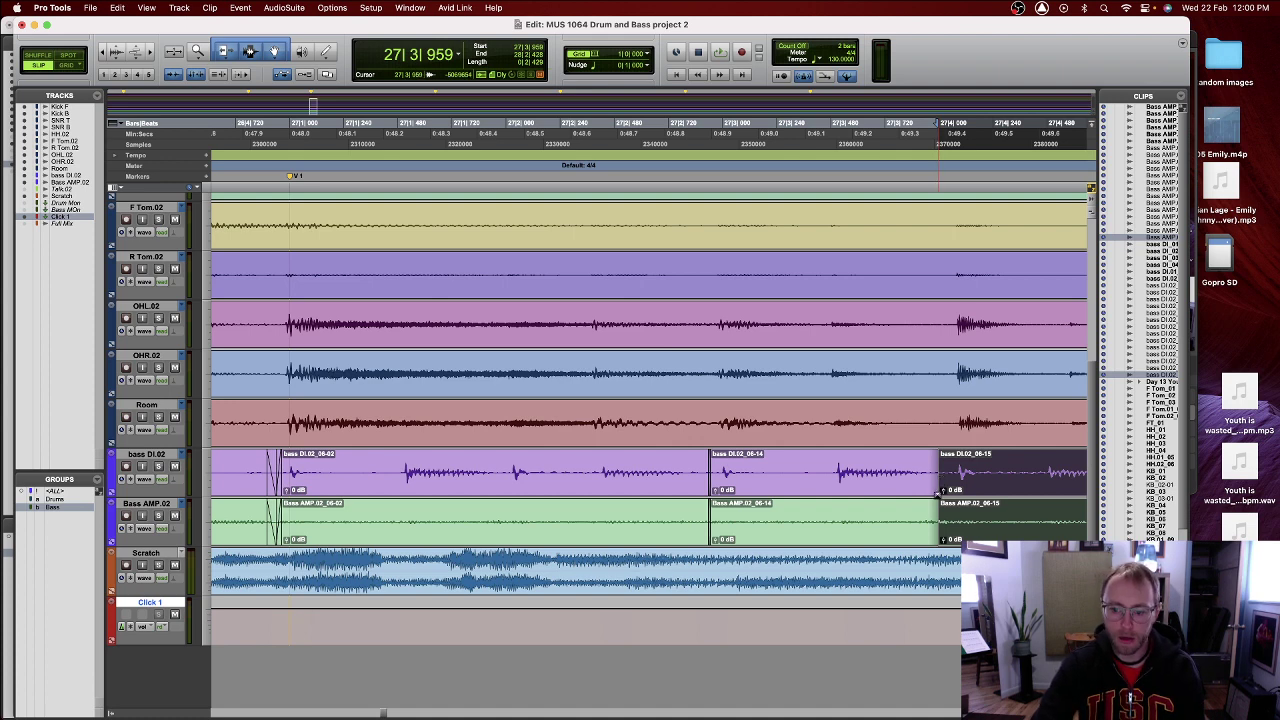
left_click_drag(937, 478, 952, 478)
left_click_drag(958, 478, 932, 490)
left_click(931, 490)
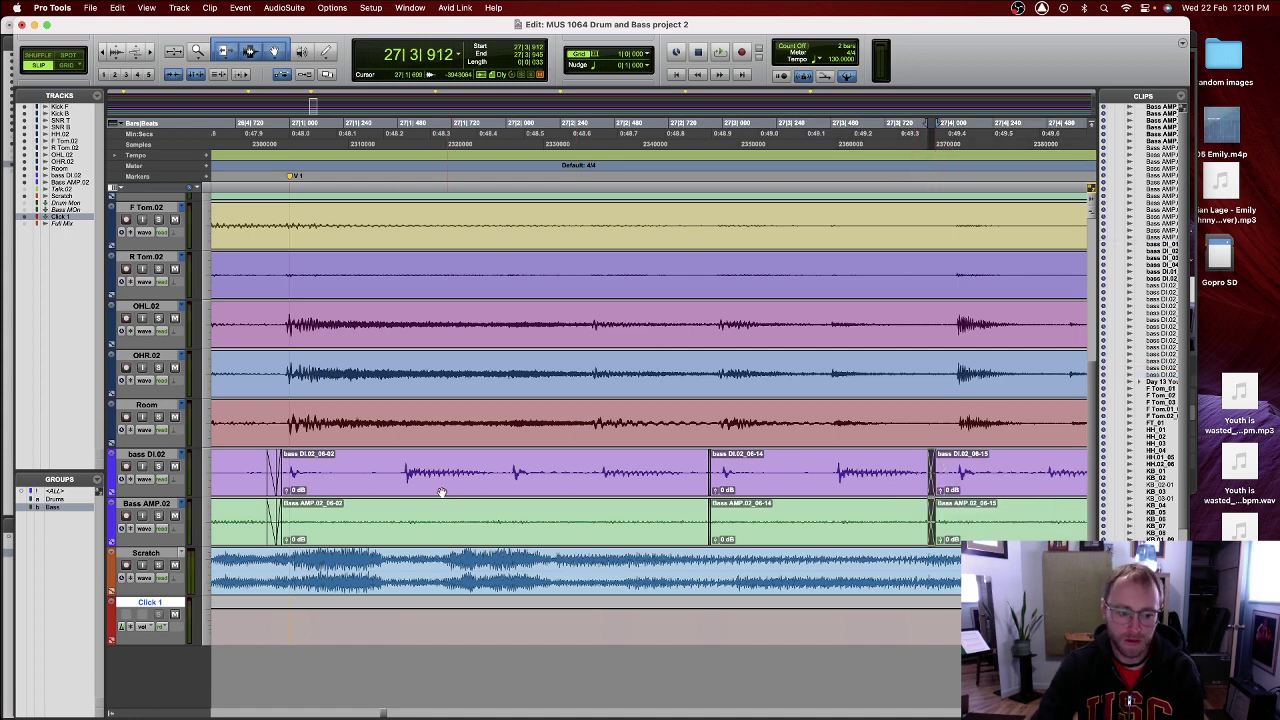
scroll(748, 500, "right", 10)
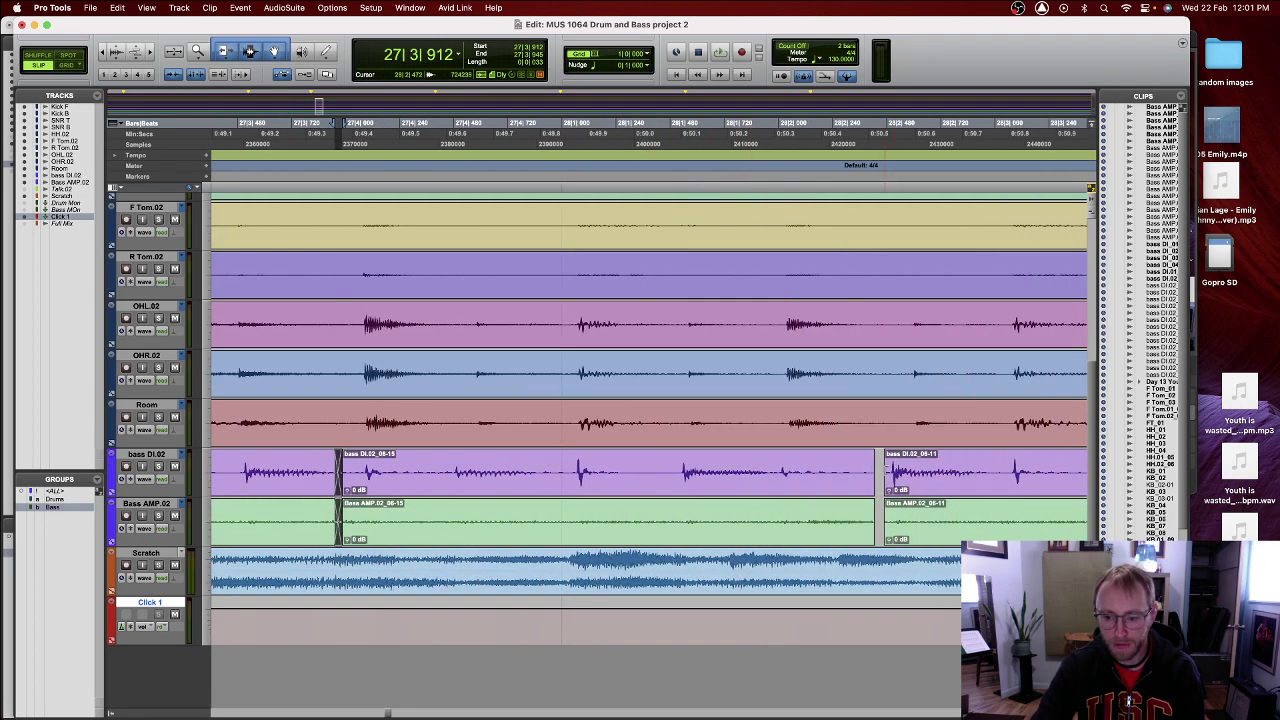
mouse_move(886, 470)
left_mouse_down()
mouse_move(841, 473)
mouse_move(903, 472)
mouse_move(862, 473)
mouse_move(870, 492)
left_mouse_up()
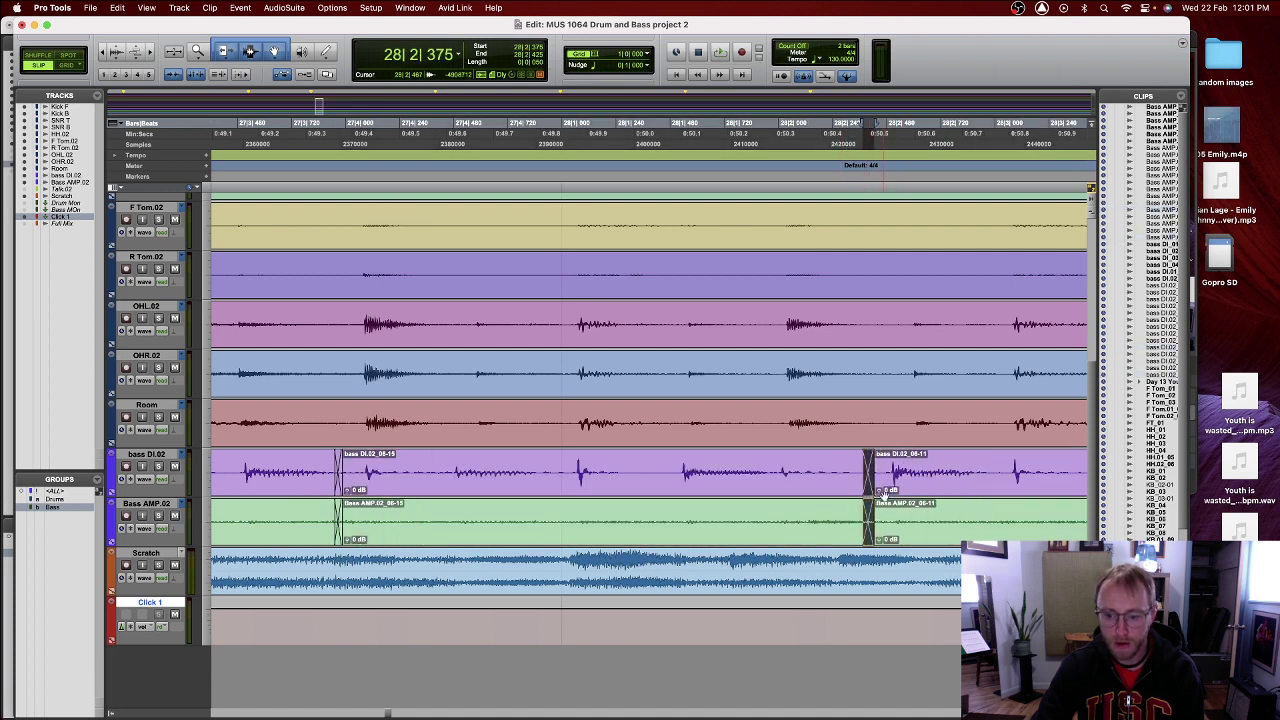
- Try placing the crossfaded edit in bar 28, beat 2 closer to the bass note, at about 28|2|472
scroll(885, 494, "right", 10)
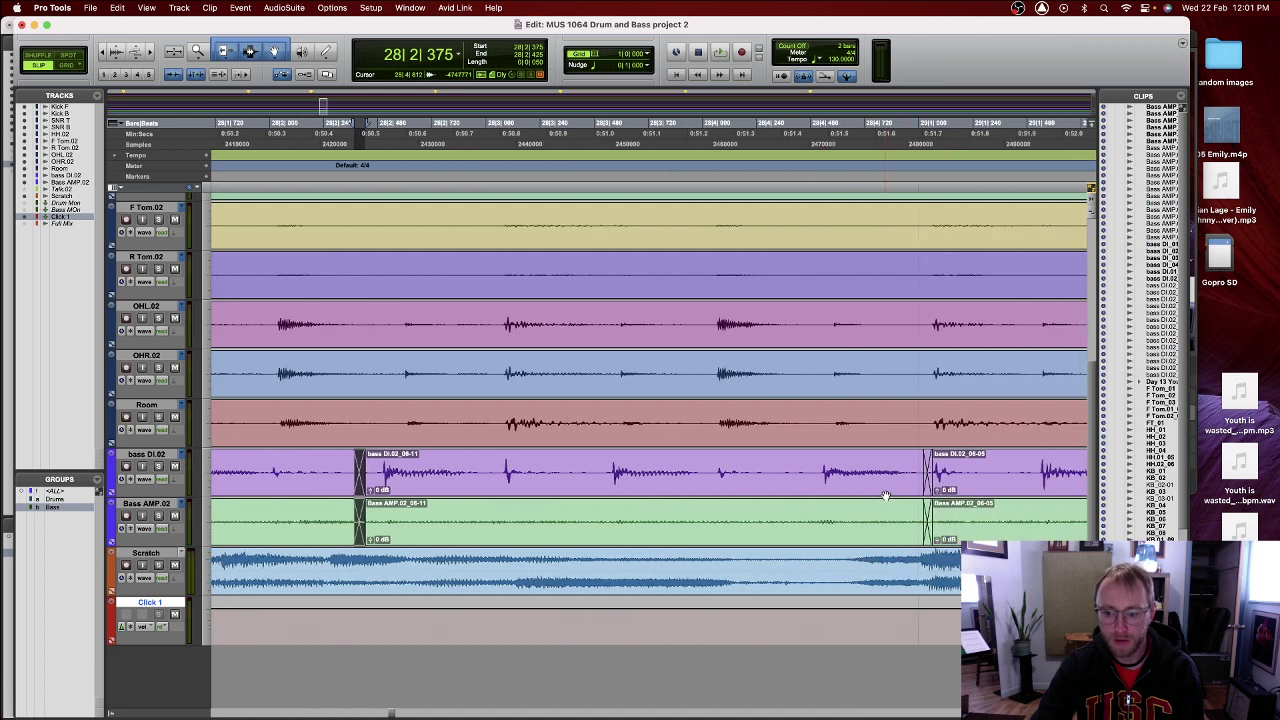
scroll(885, 494, "right", 2)
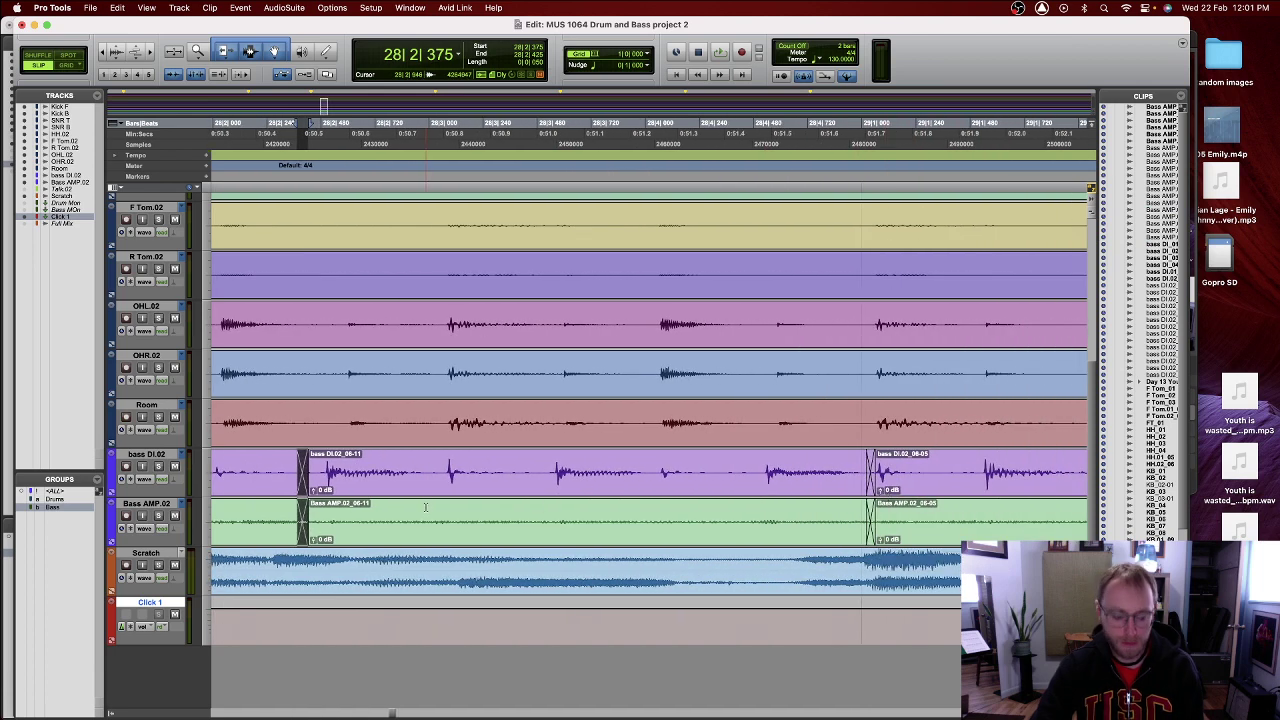
left_click(298, 488)
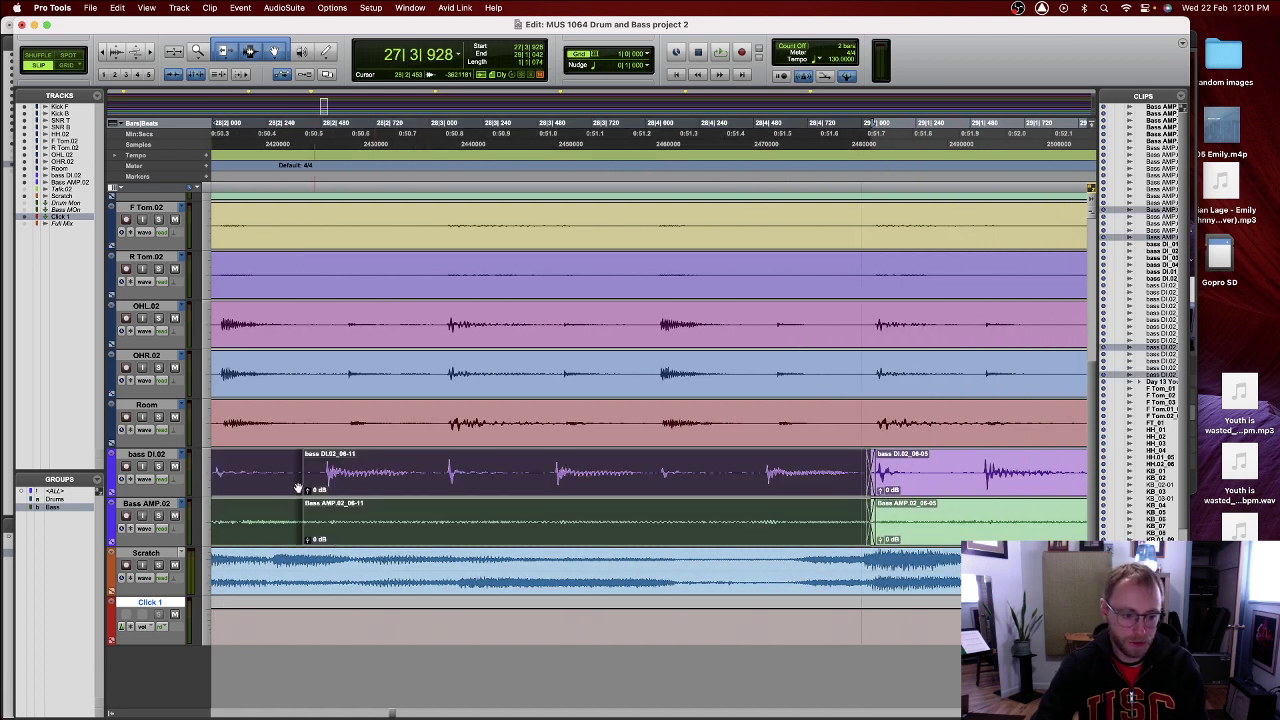
left_click_drag(298, 470, 322, 490)
left_click(322, 490)
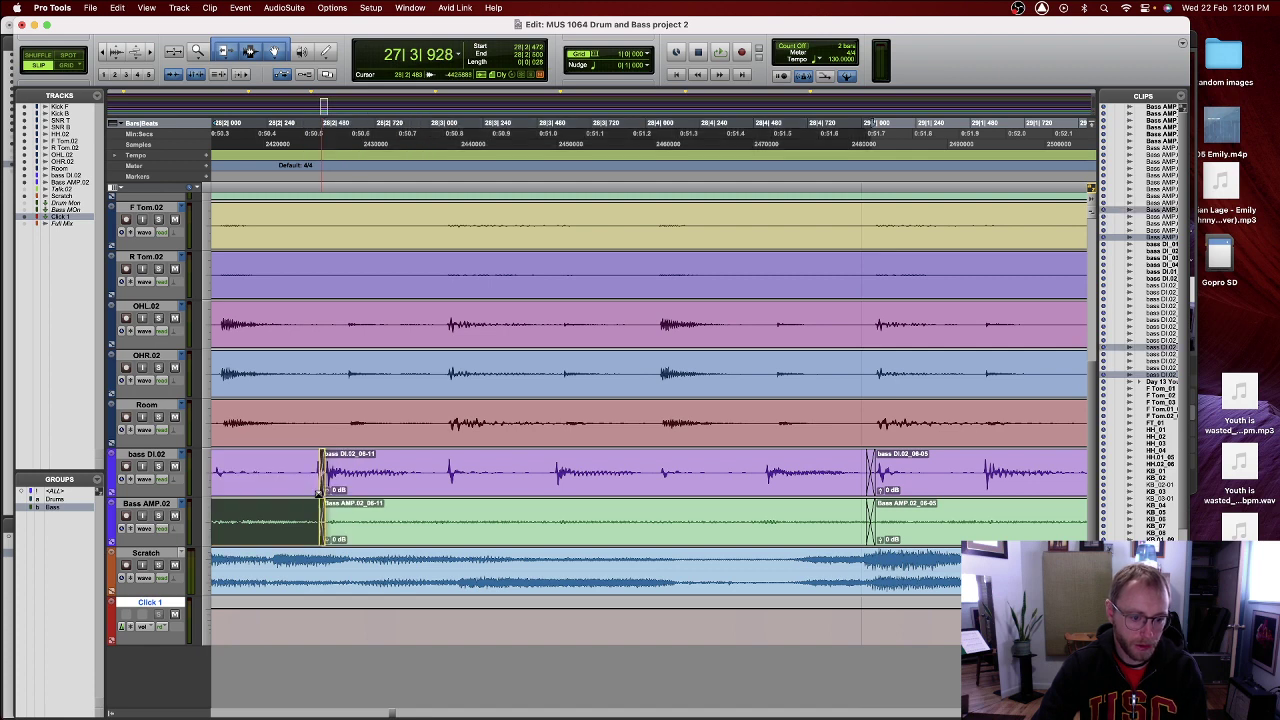
left_click(316, 478)
key("super+bracketright")
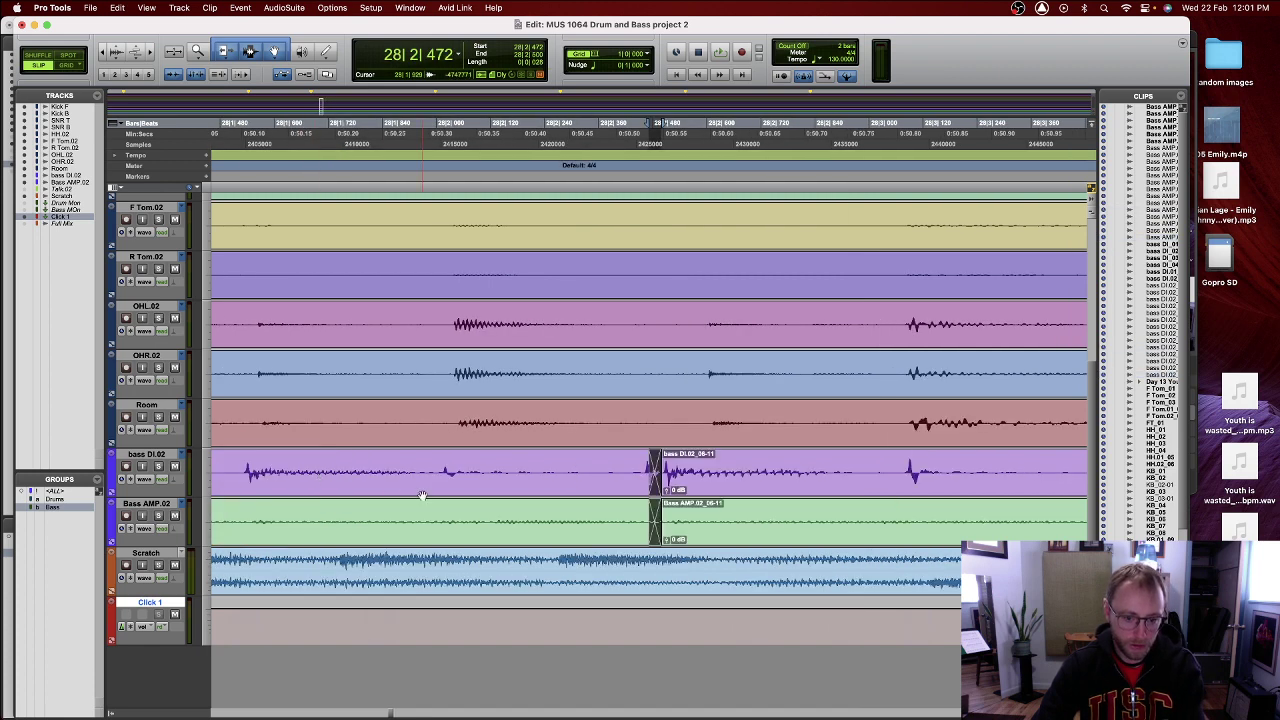
- Delete the crossfade at 28|2|472 on both bass tracks, trim the edit point earlier and crossfade it at about 28|2|371
key("super+z")
left_click(625, 465)
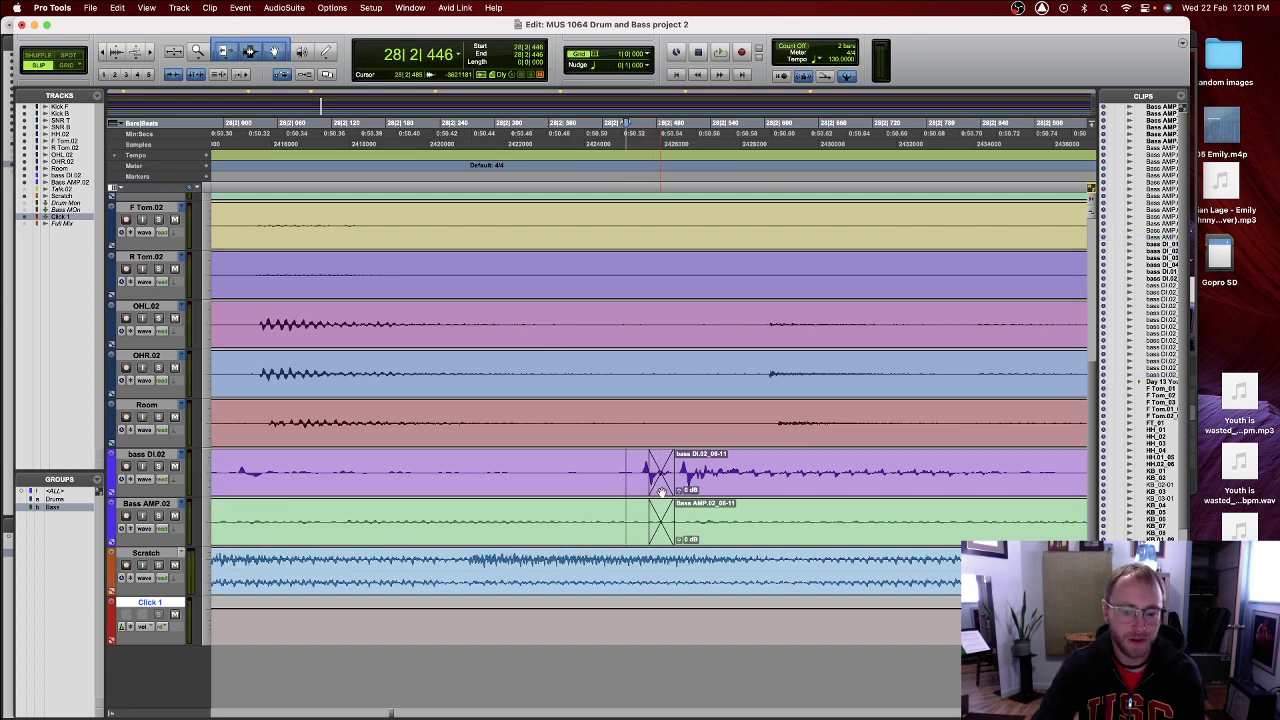
left_click(660, 493)
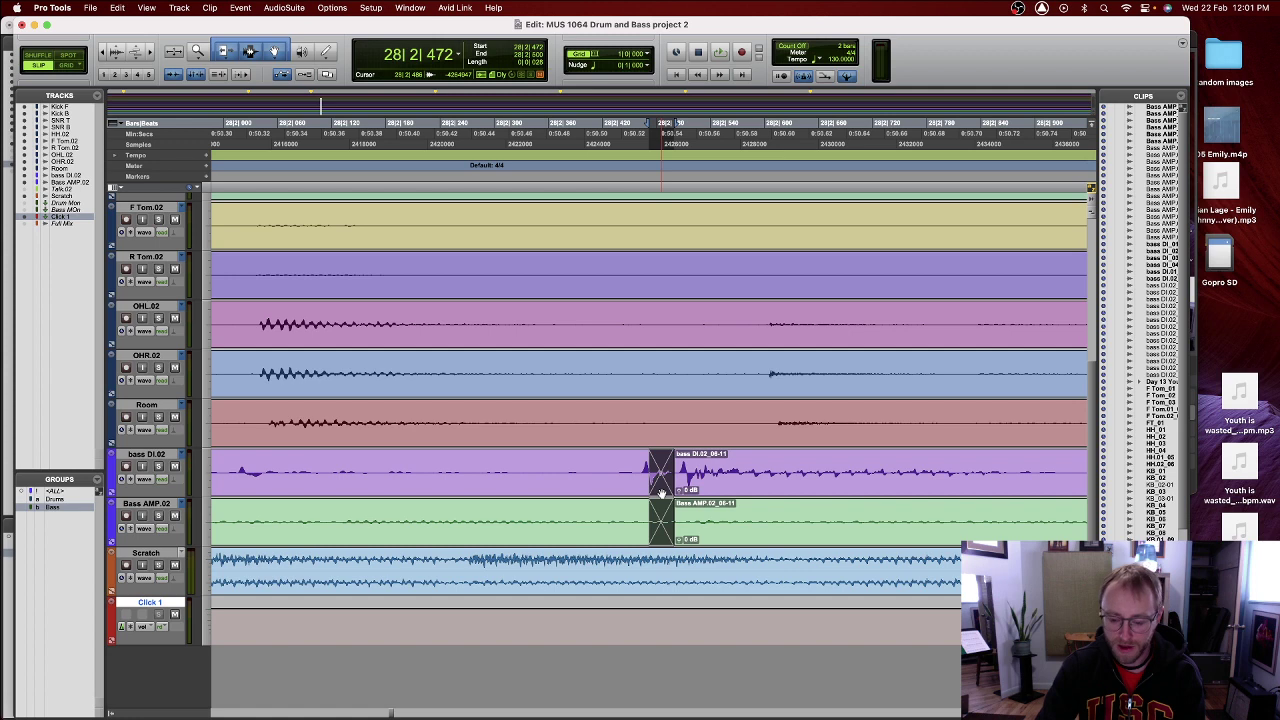
key("Delete")
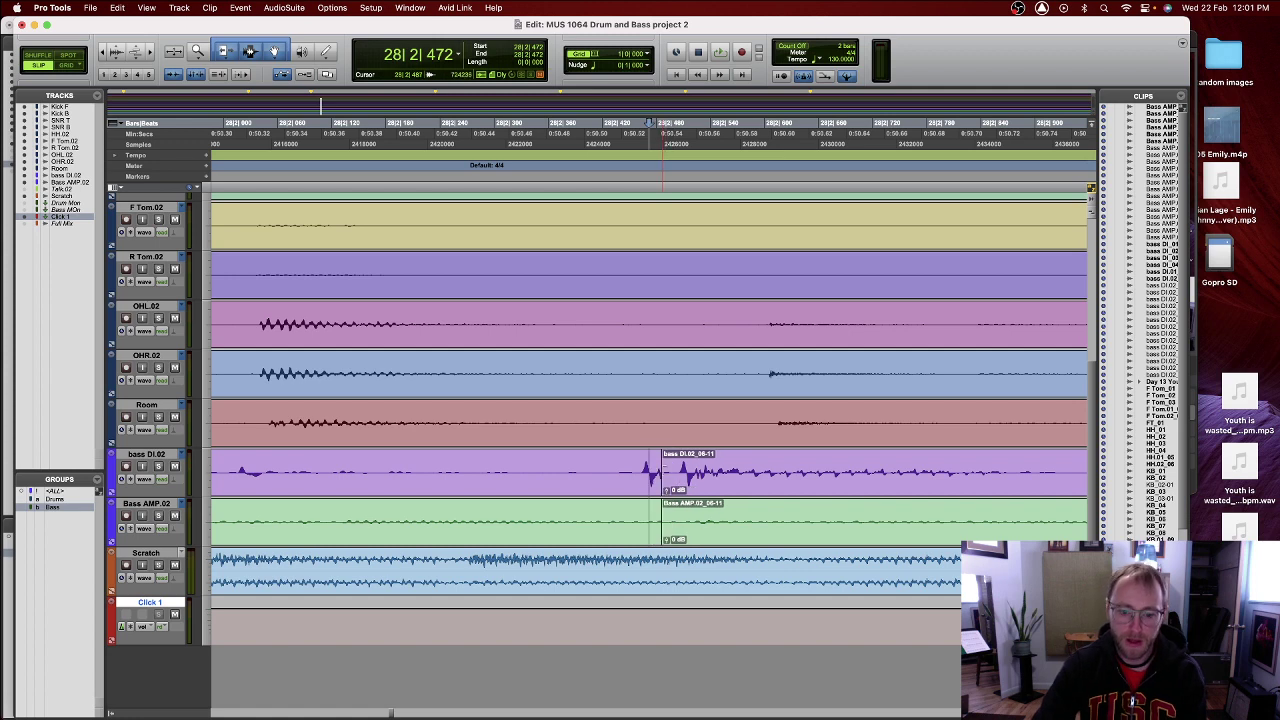
left_click_drag(664, 478, 588, 493)
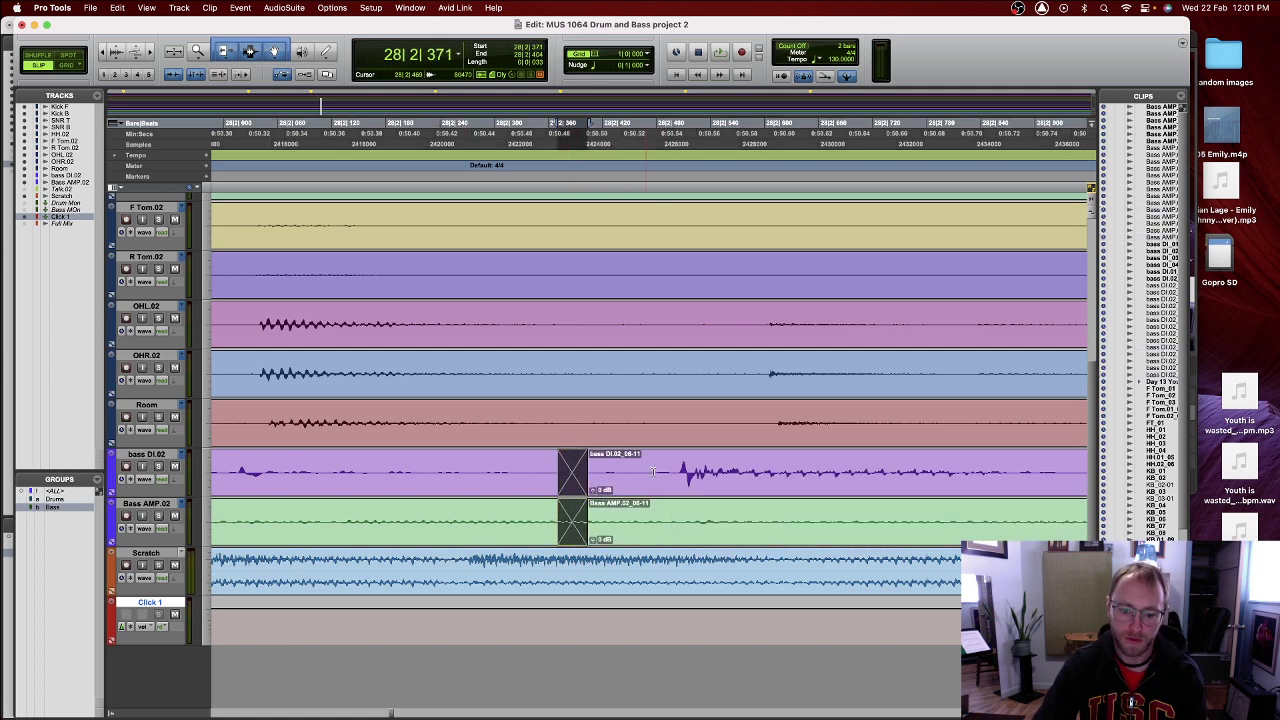
- Play the session from just before bar 27 into bar 32 to check the shifted and crossfaded bass edits
key("r")
key("r")
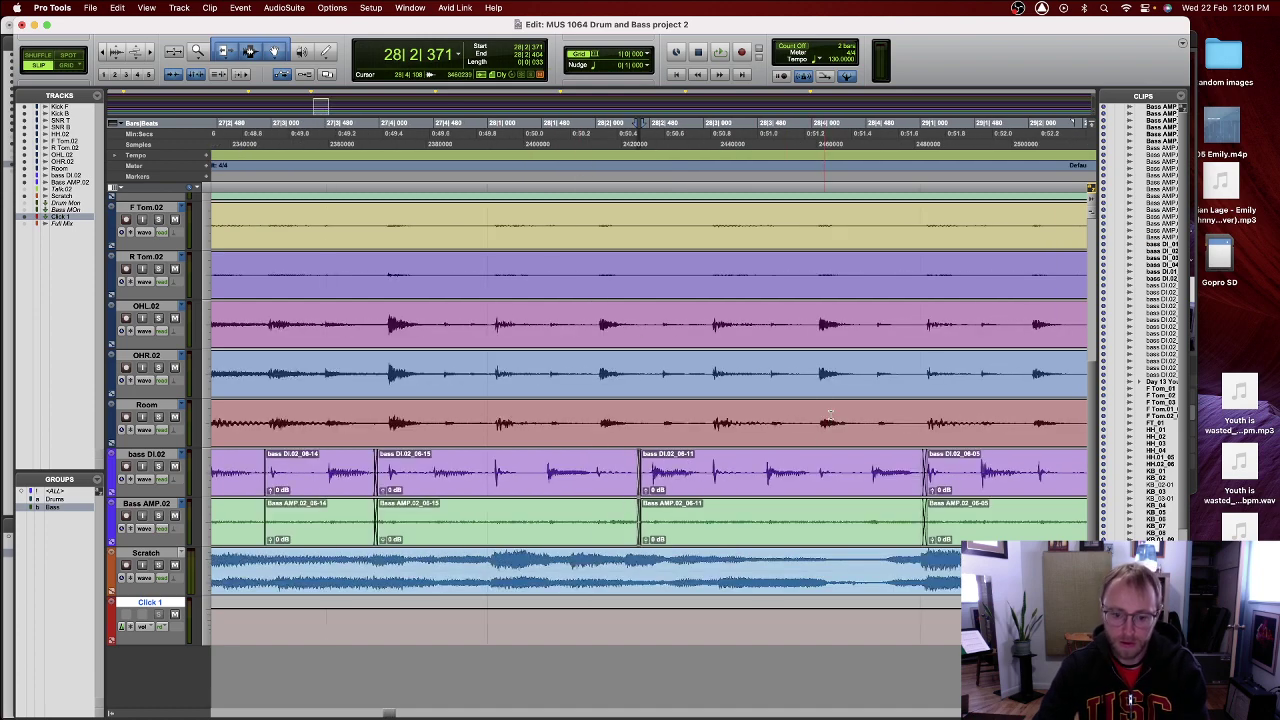
key("t")
scroll(706, 500, "right", 2)
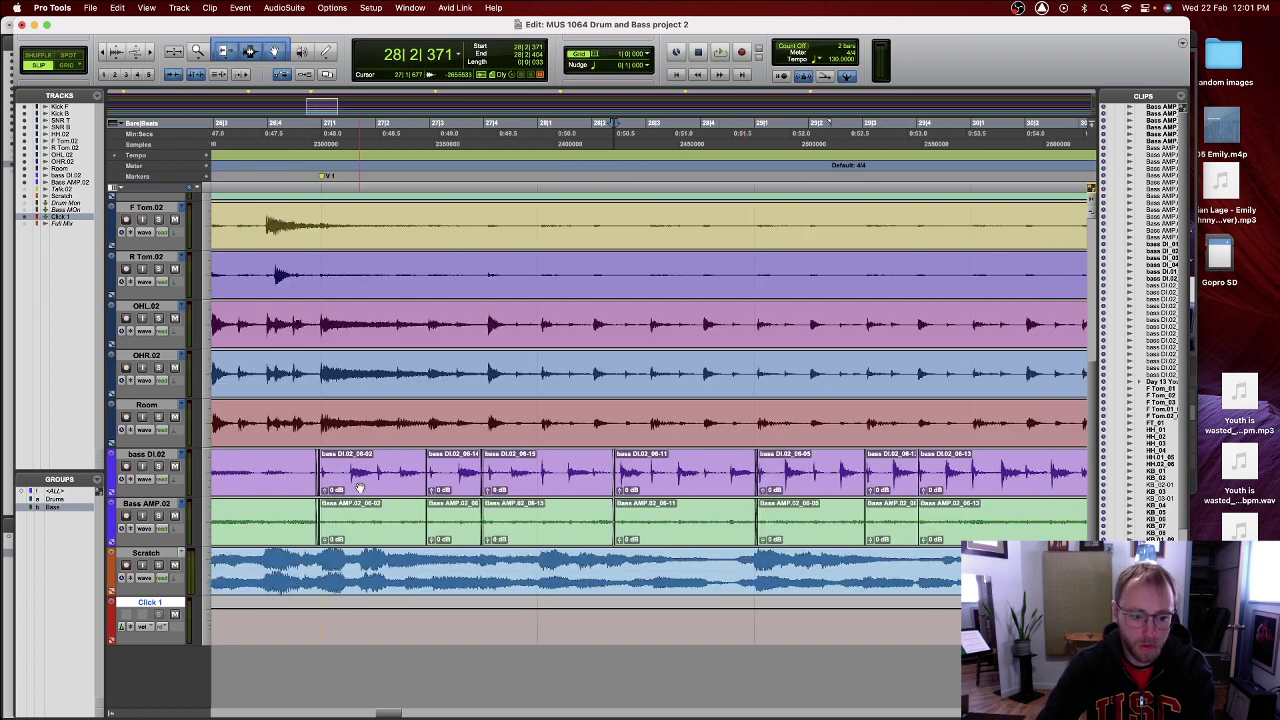
left_click(316, 180)
key("space")
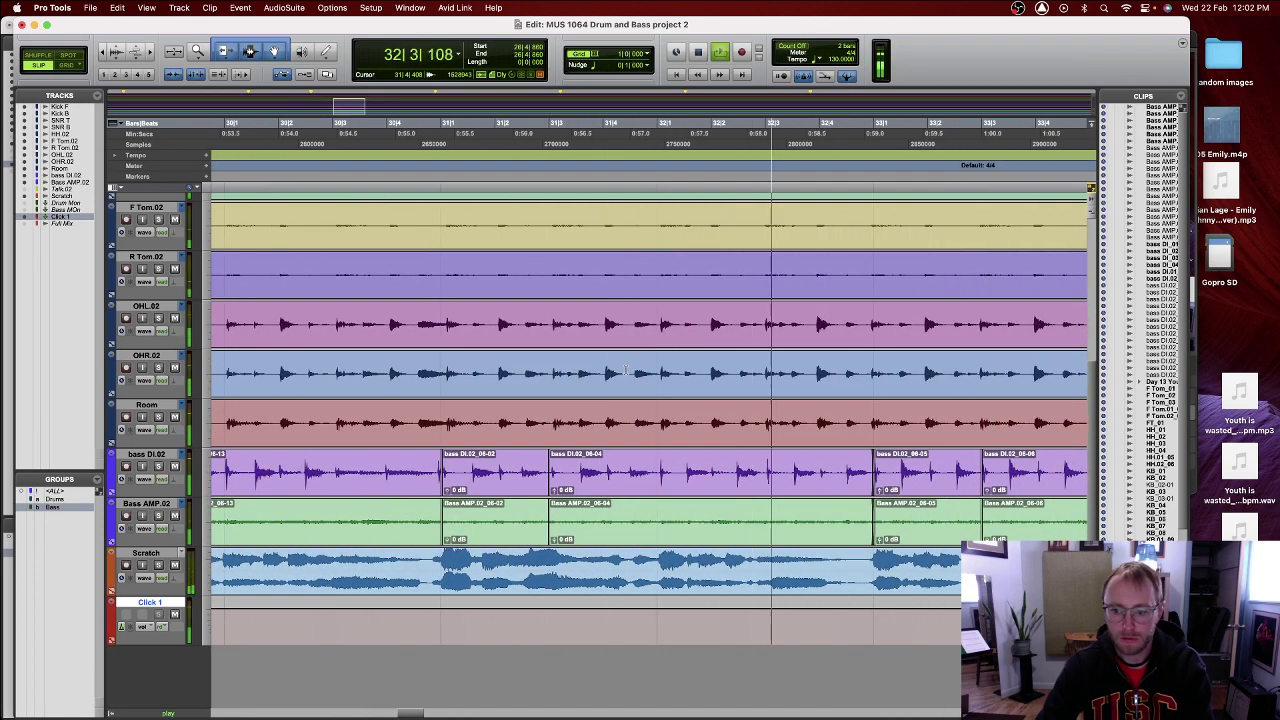
key("space")
scroll(623, 372, "left", 10)
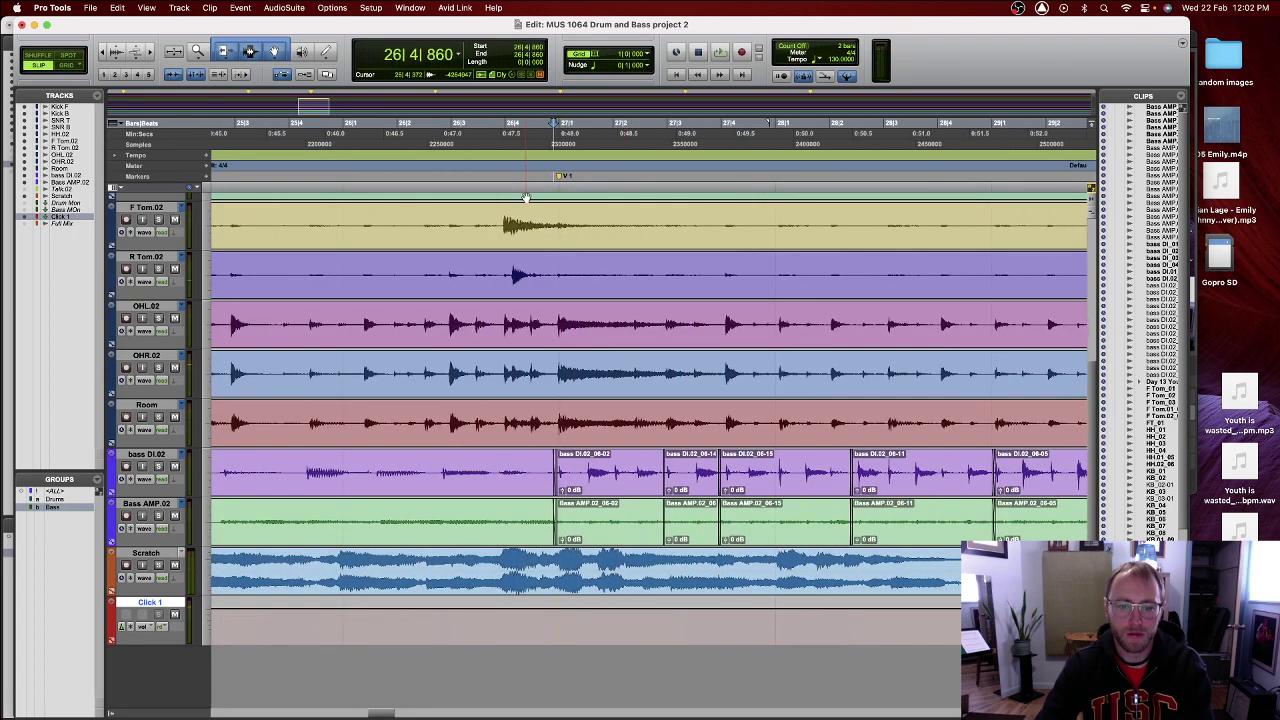
- Reduce the grid value from half note through quarter note to 1/8 note while inspecting the bass edits in bar 27
left_click(648, 57)
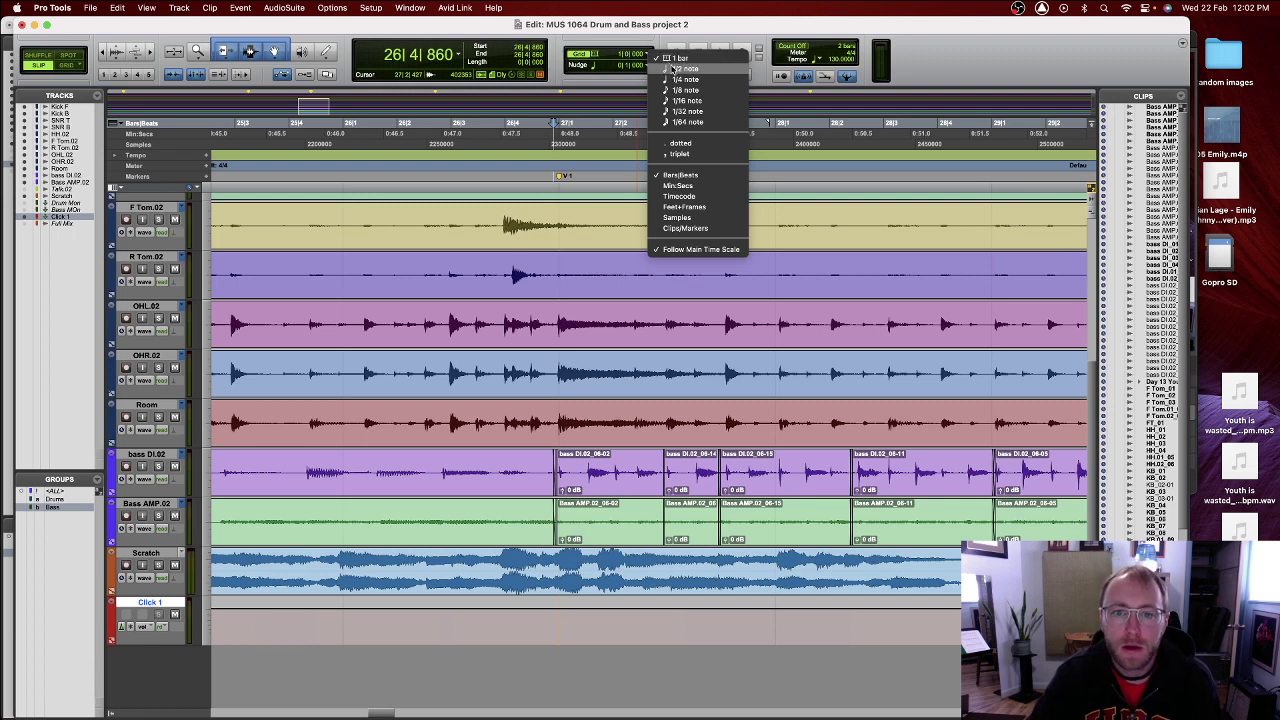
left_click(674, 69)
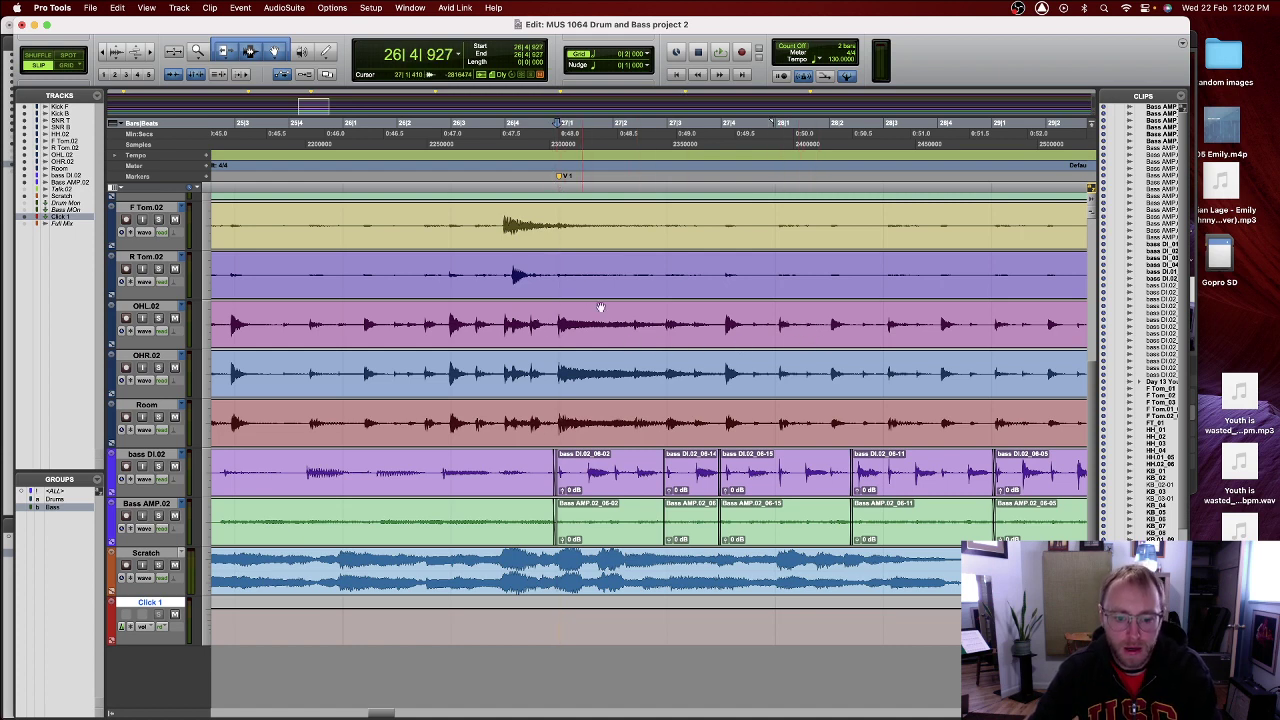
key("super+bracketright")
key("super+bracketright")
scroll(740, 485, "right", 5)
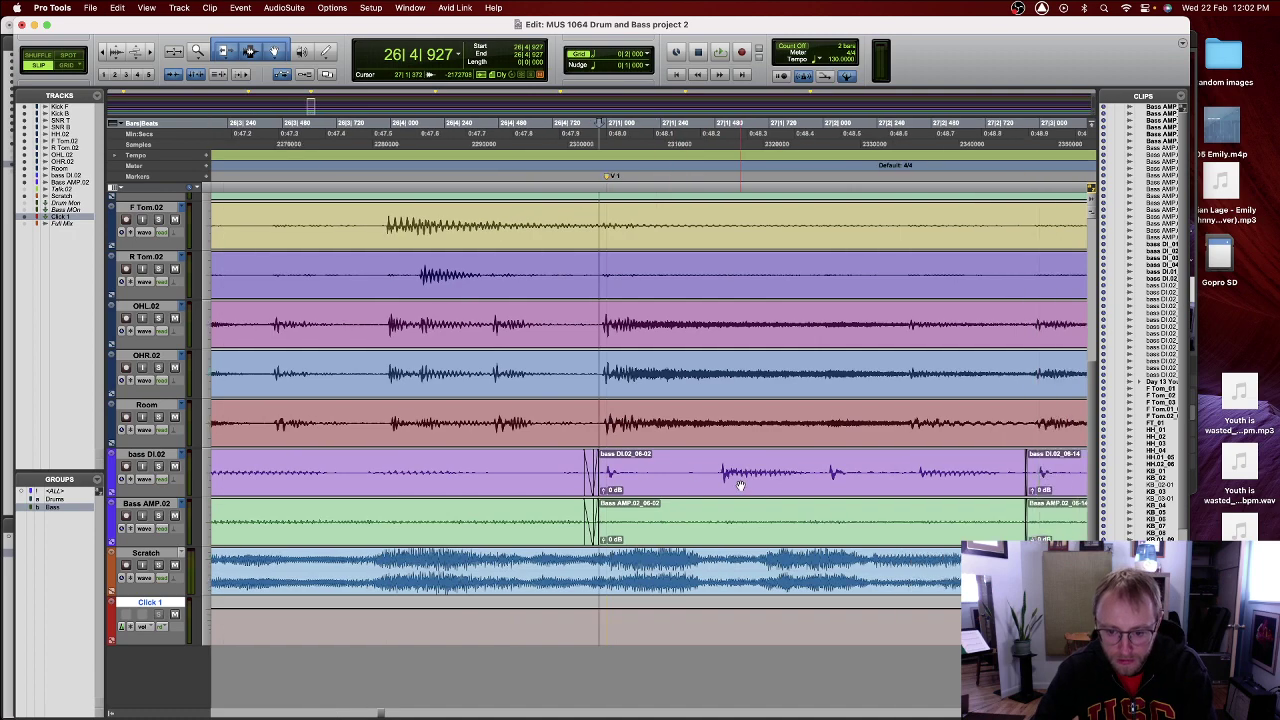
scroll(755, 482, "right", 5)
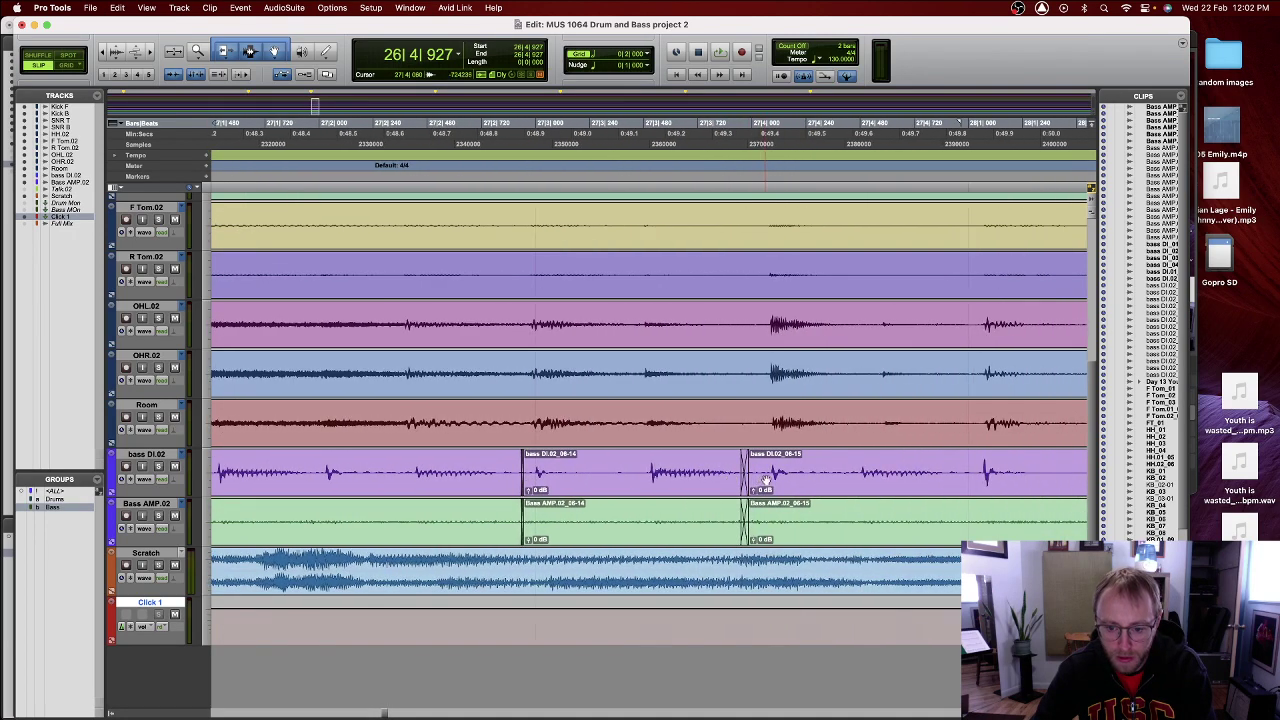
left_click(593, 57)
left_click(618, 70)
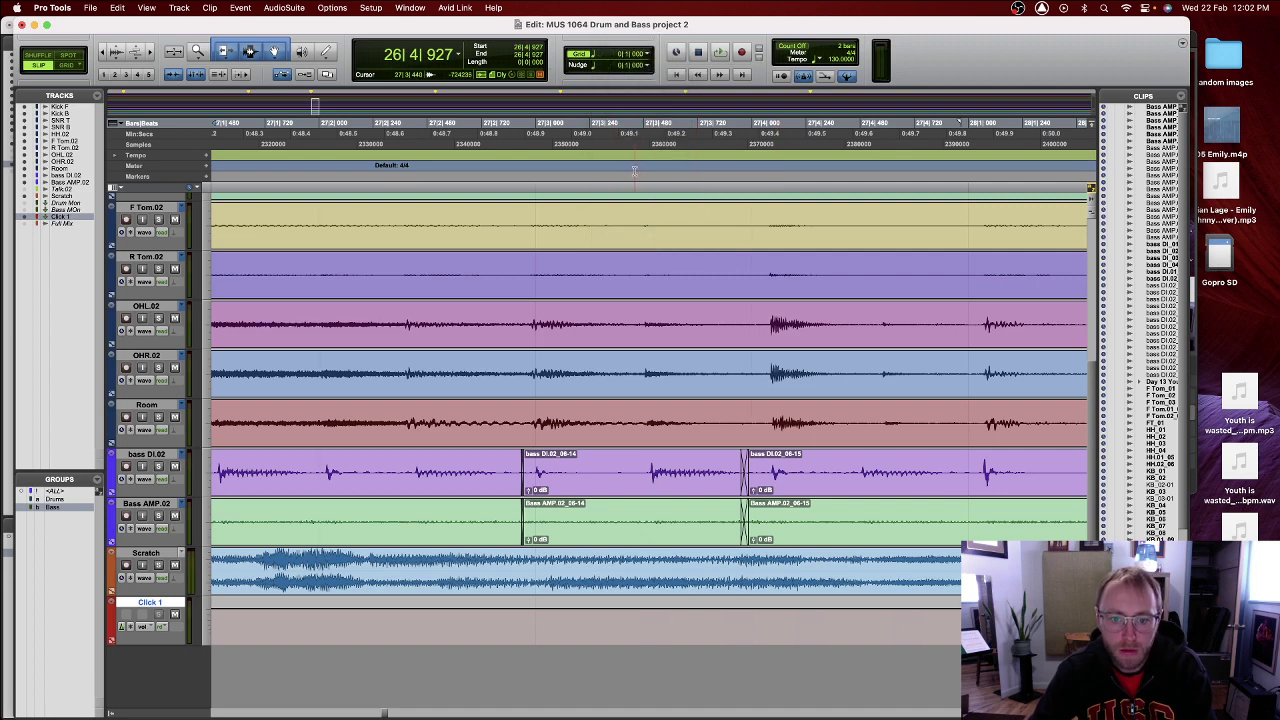
left_click(593, 57)
left_click(614, 70)
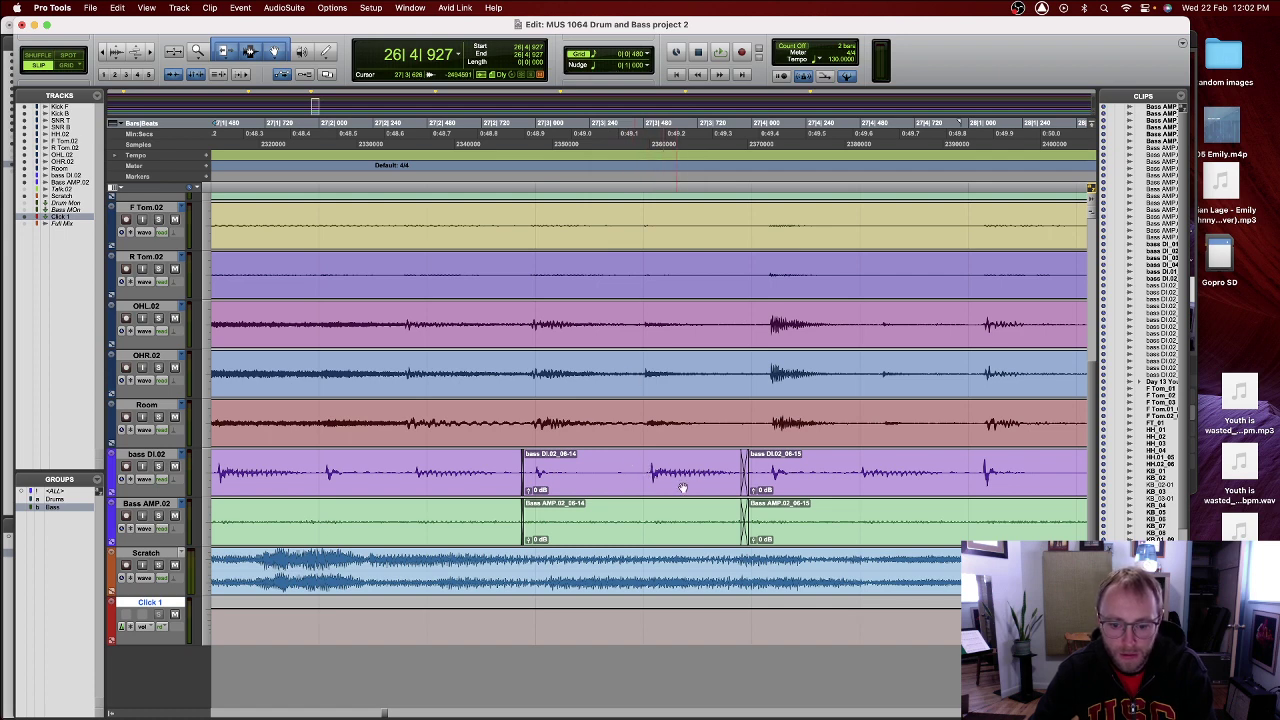
- Examine the bass notes against the drum hits and the eighth-note grid from bar 27 into bar 30
scroll(684, 487, "right", 5)
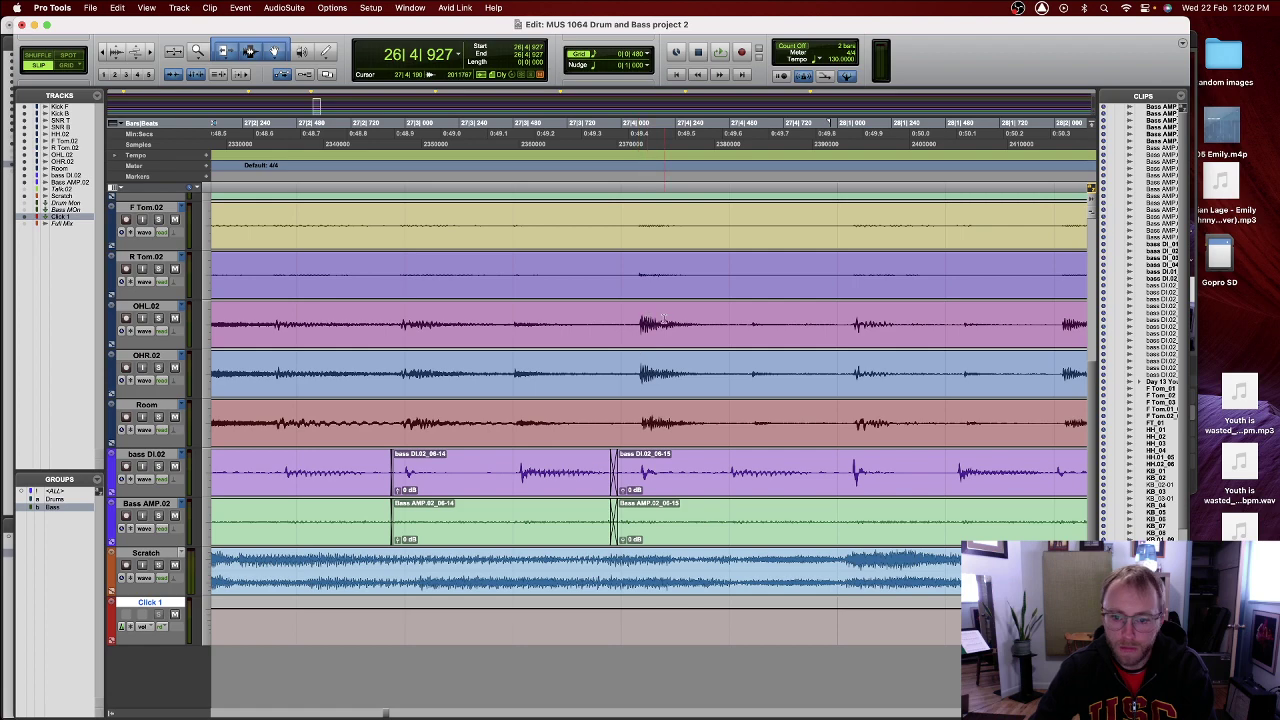
scroll(790, 348, "right", 6)
scroll(790, 348, "right", 15)
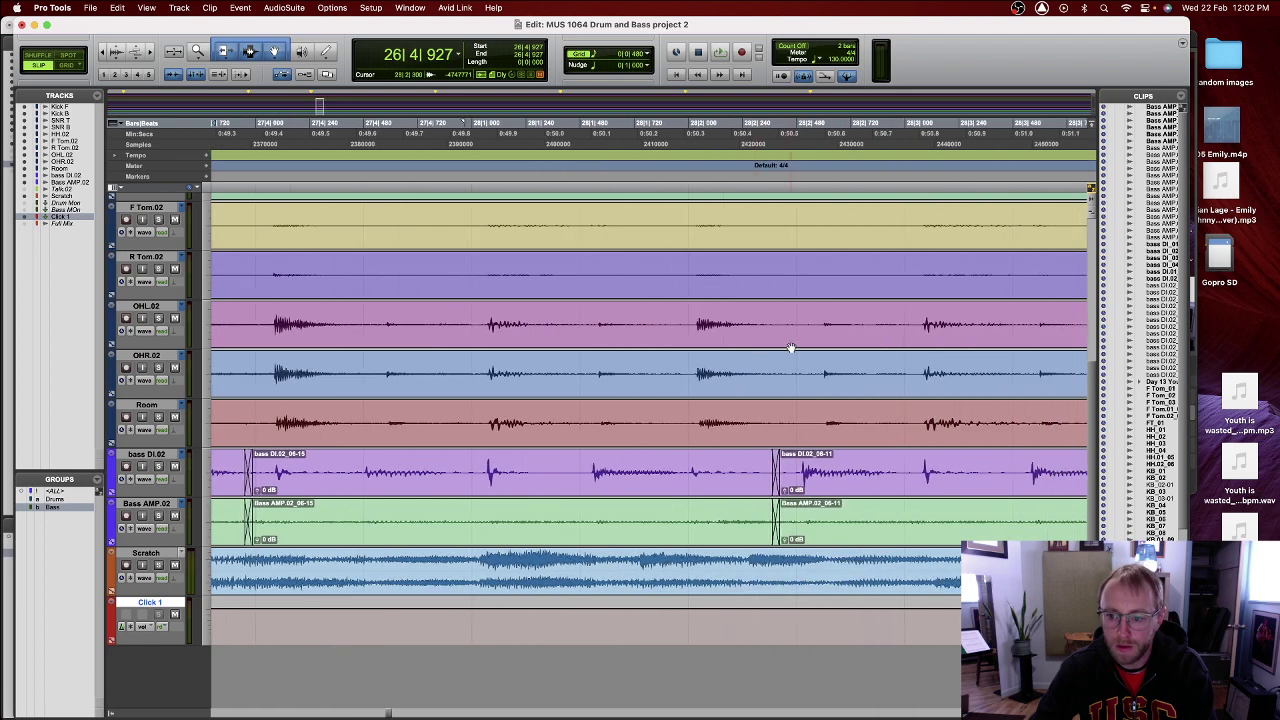
scroll(790, 348, "right", 20)
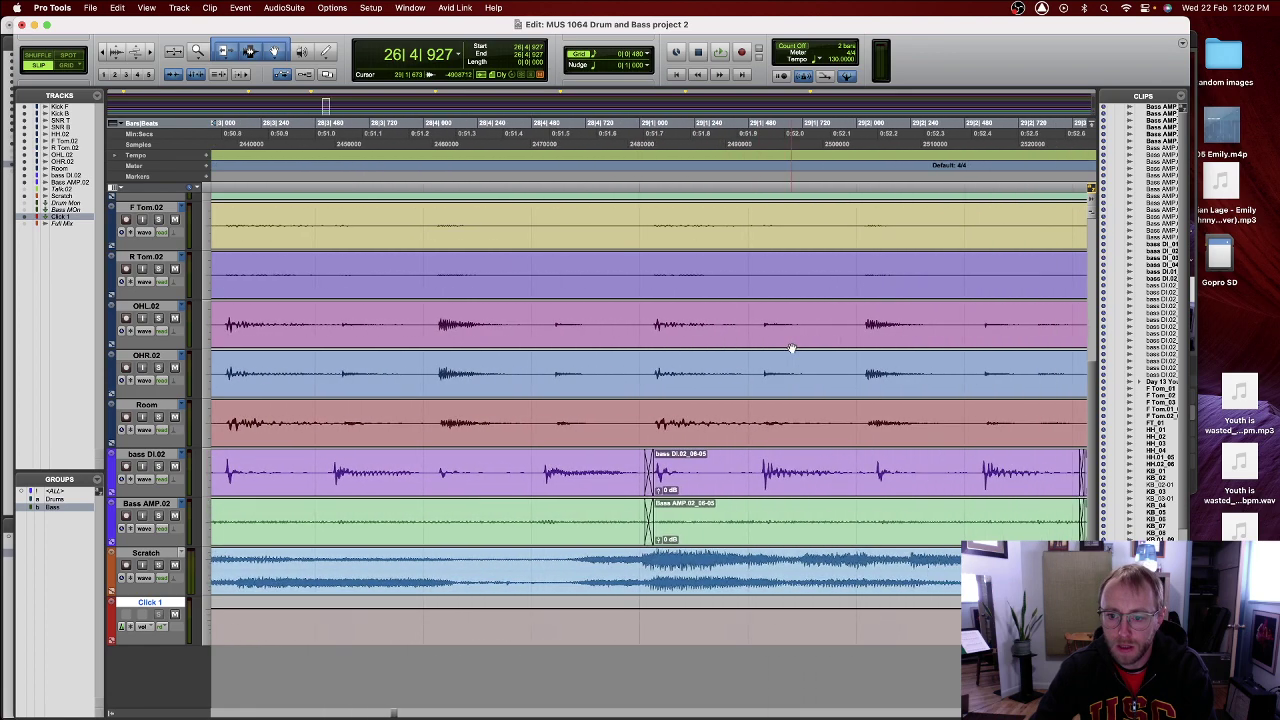
scroll(790, 348, "right", 16)
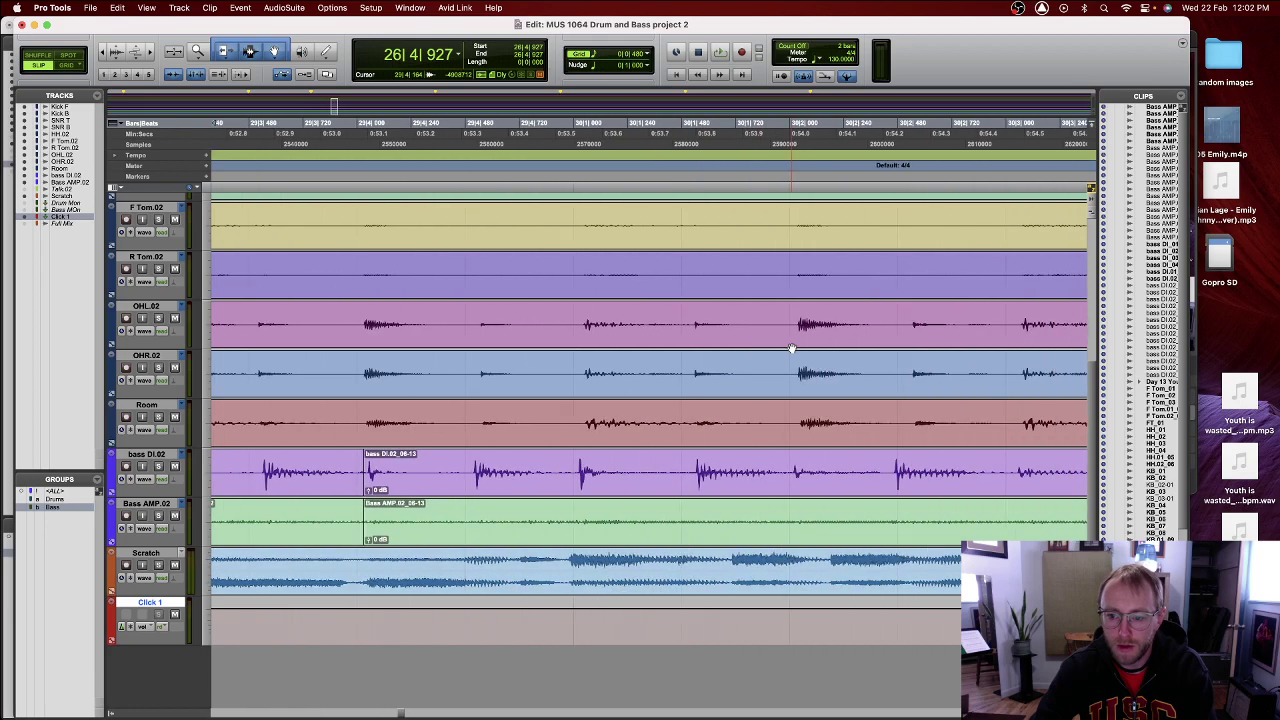
- Split the grouped drum clips at 32|1|477, just before the cymbal hit
scroll(790, 348, "right", 20)
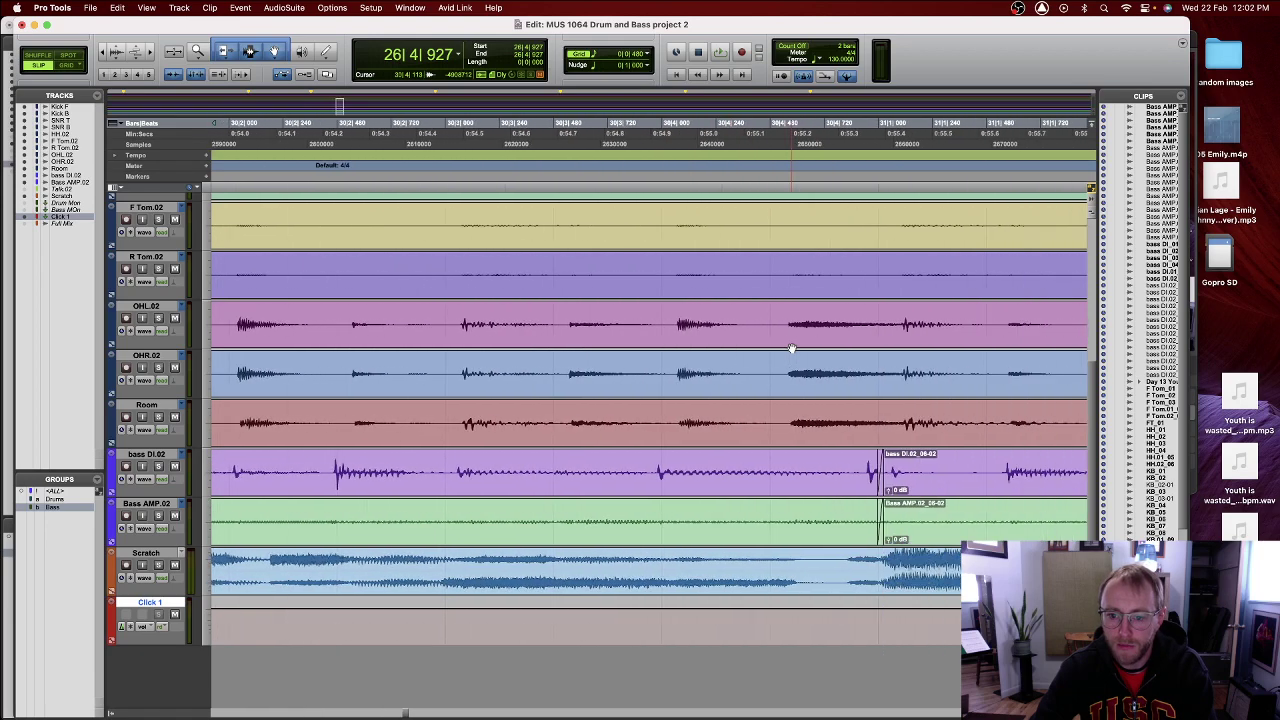
scroll(790, 348, "right", 20)
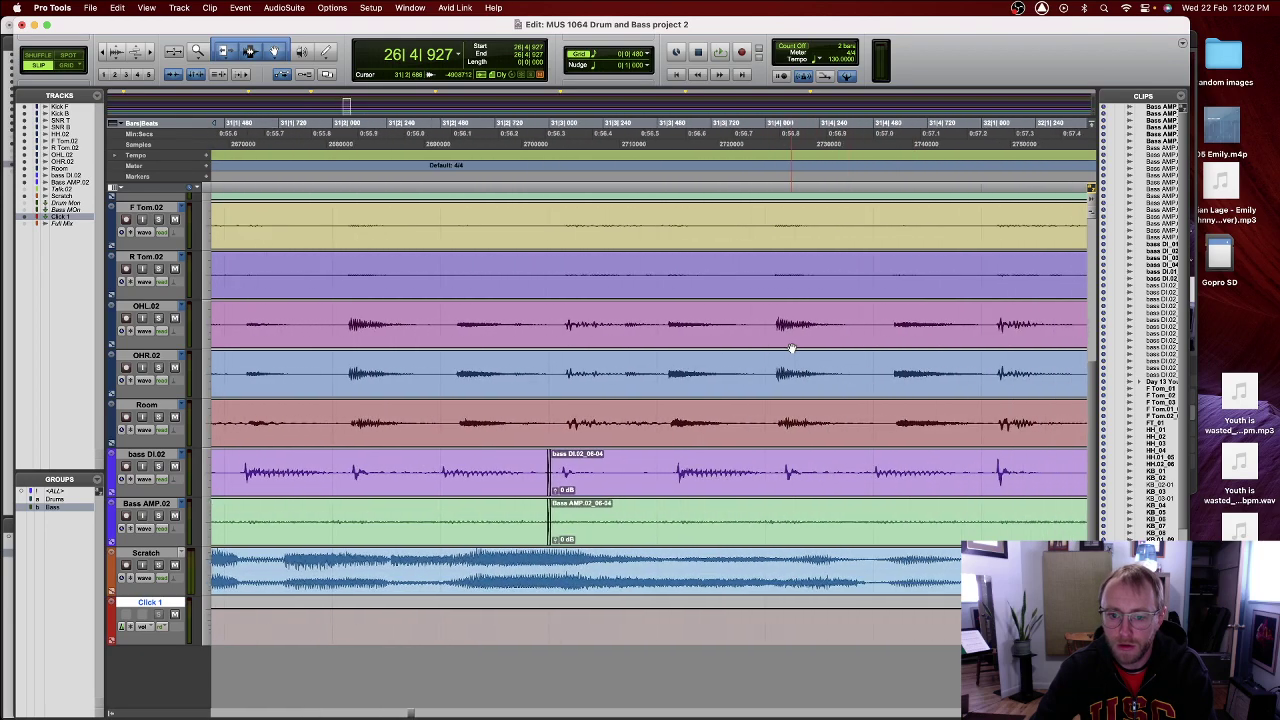
scroll(790, 348, "right", 10)
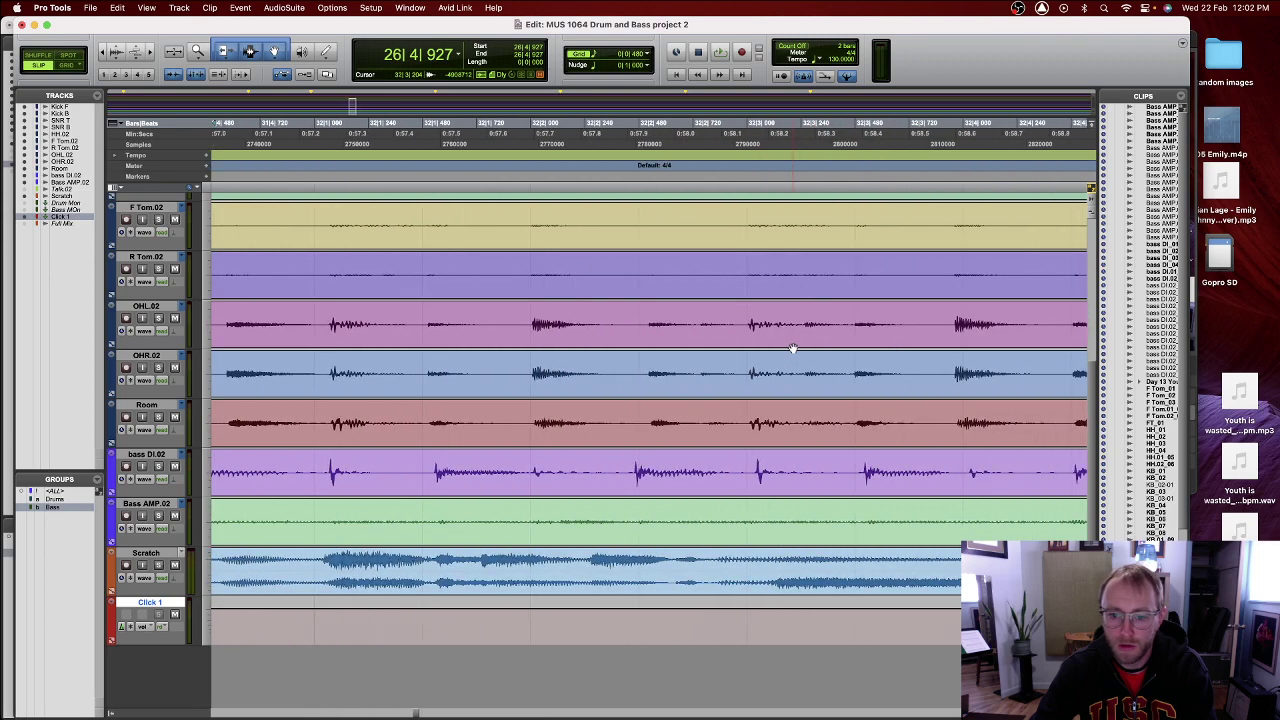
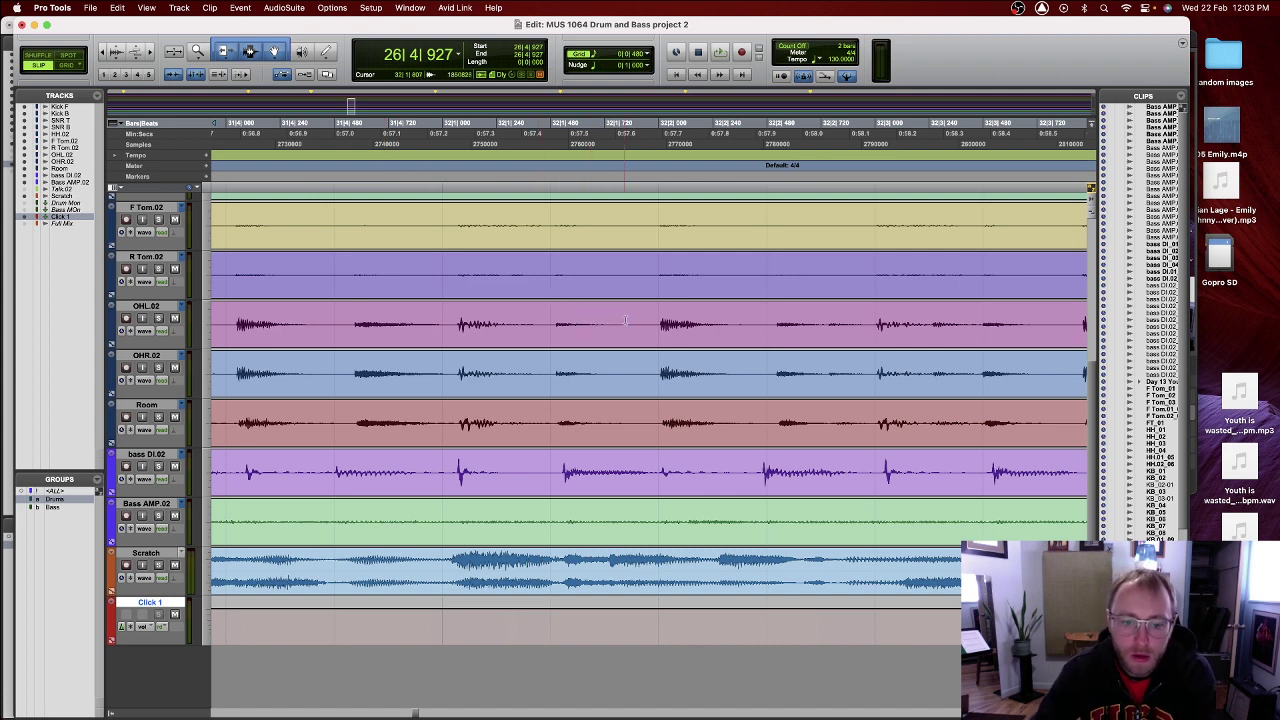
left_click(549, 322)
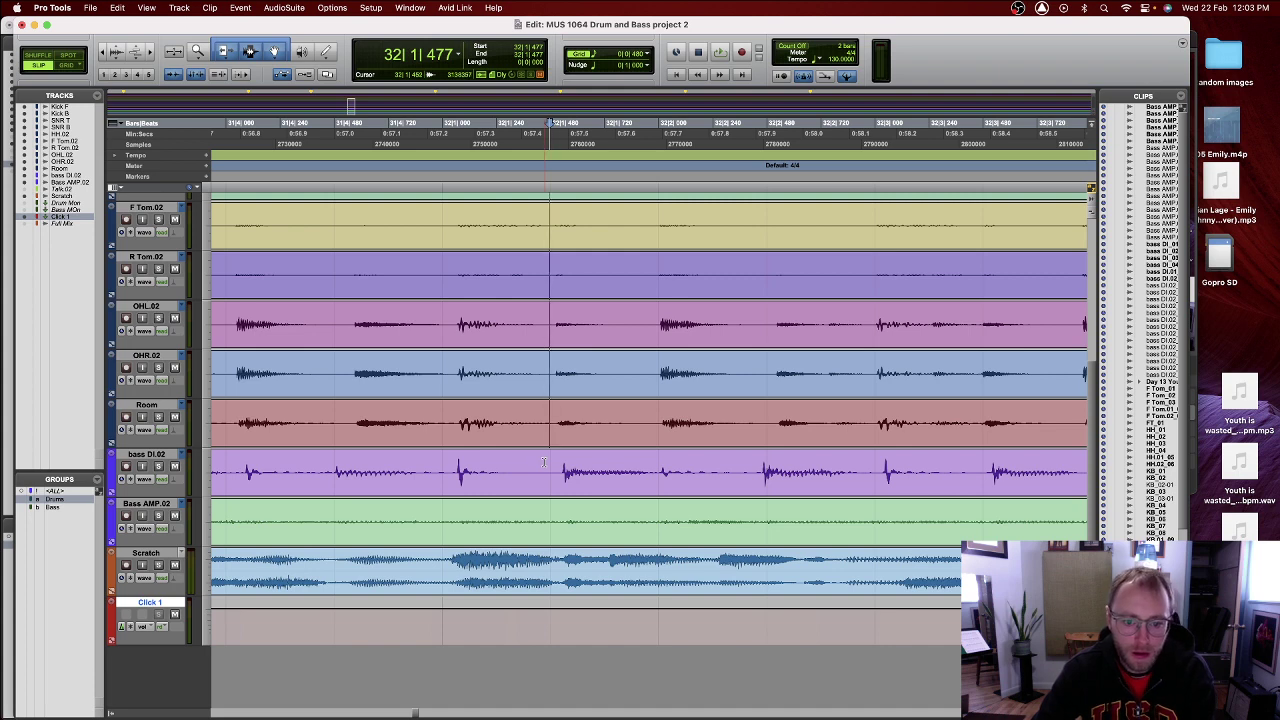
key("super+e")
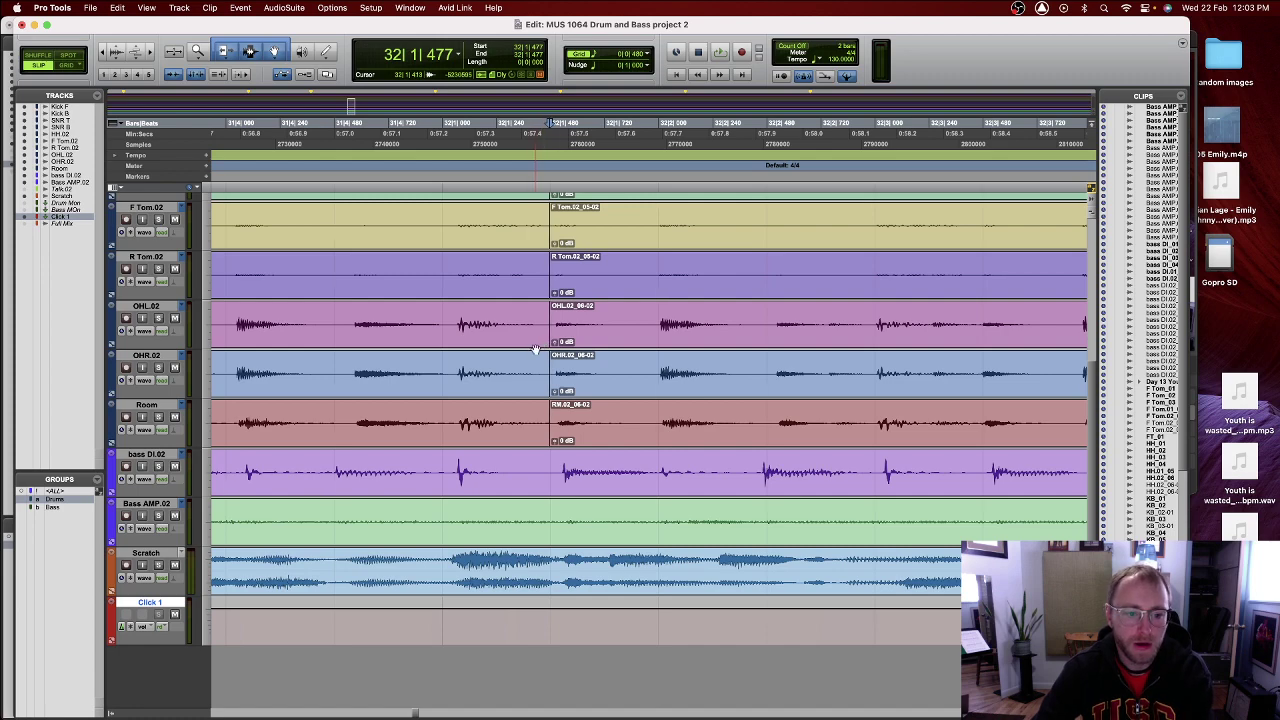
- Split the grouped drum clips at 27|4|063 and move the section after the split earlier, to start at 27|3|959
scroll(537, 348, "left", 8)
scroll(535, 350, "left", 8)
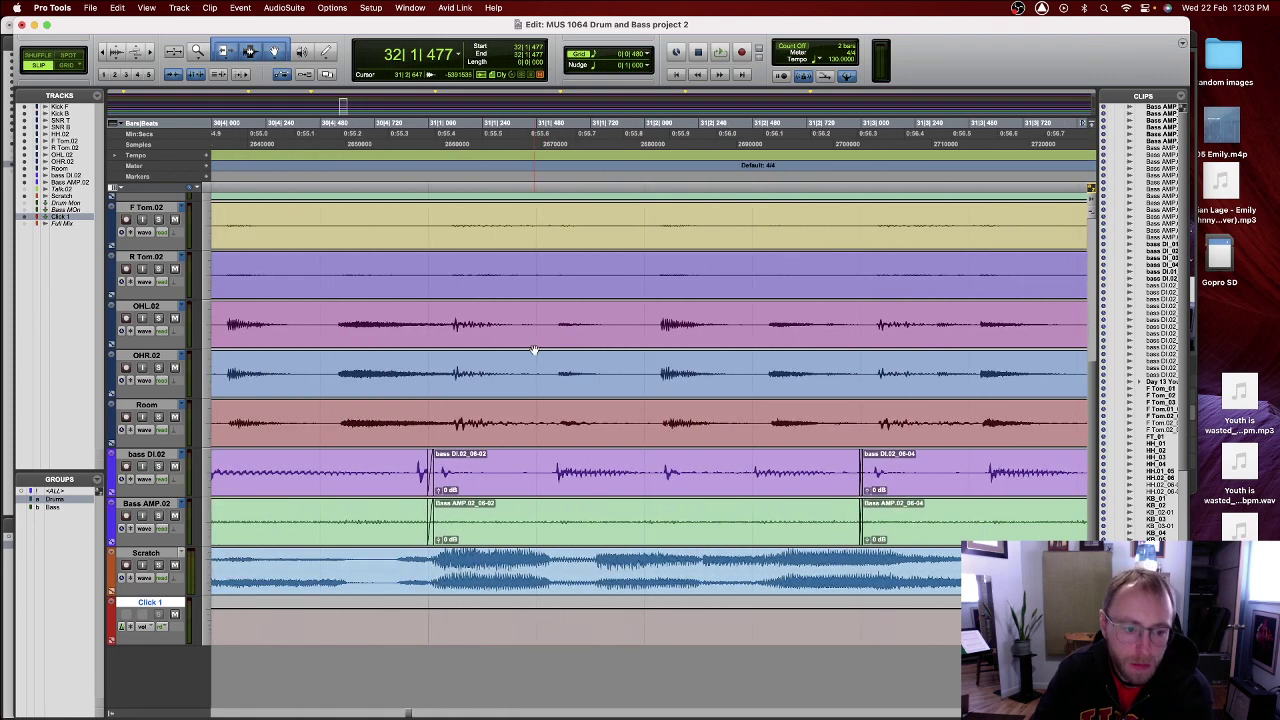
scroll(535, 350, "left", 8)
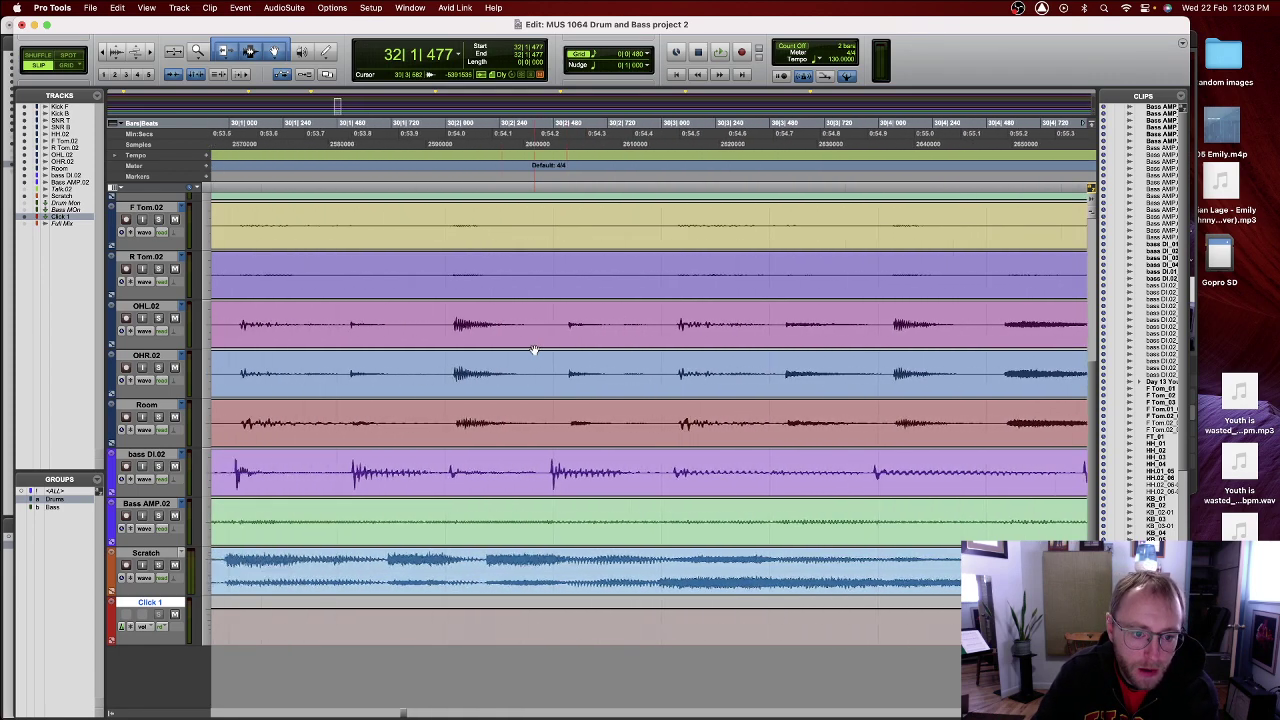
scroll(535, 350, "left", 8)
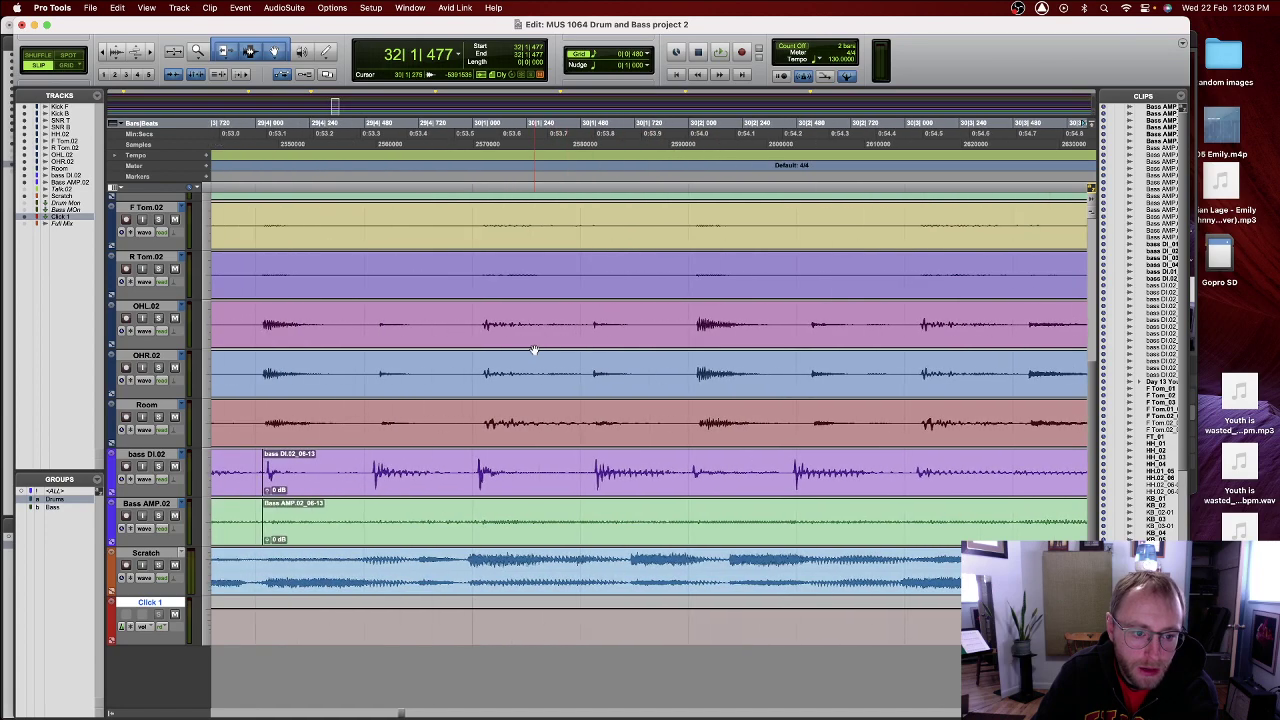
scroll(535, 350, "left", 8)
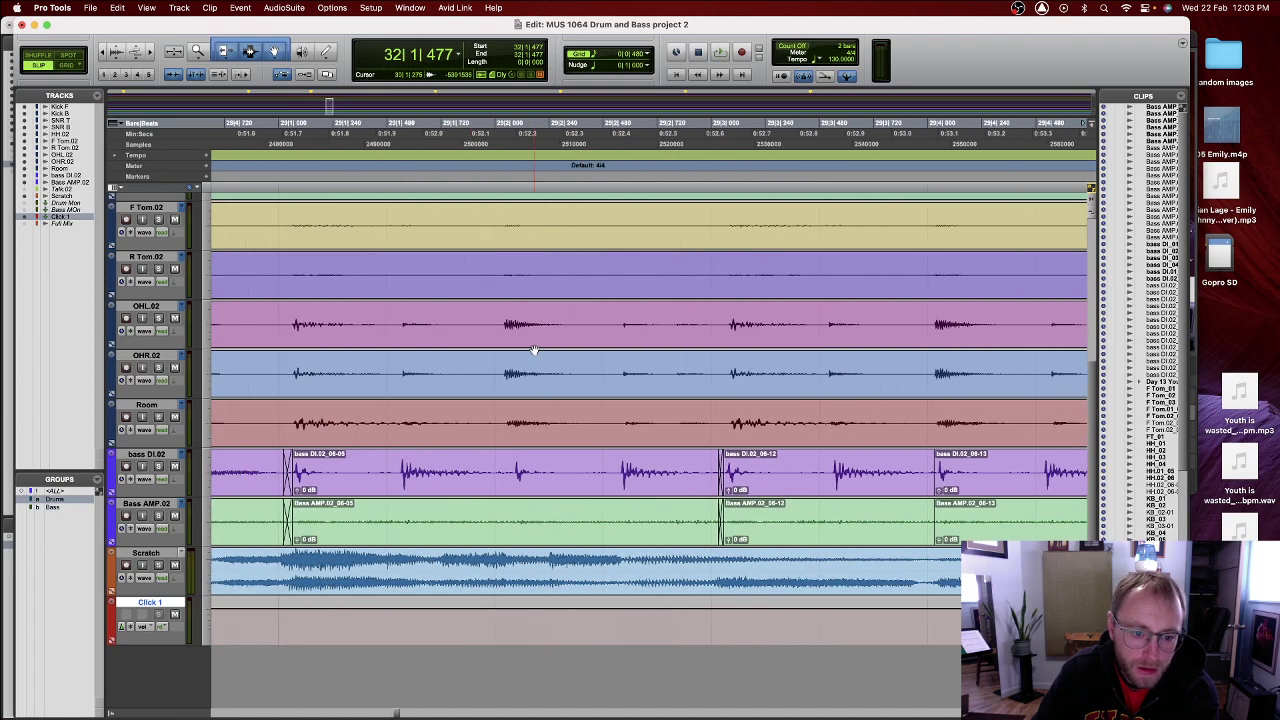
scroll(535, 350, "left", 6)
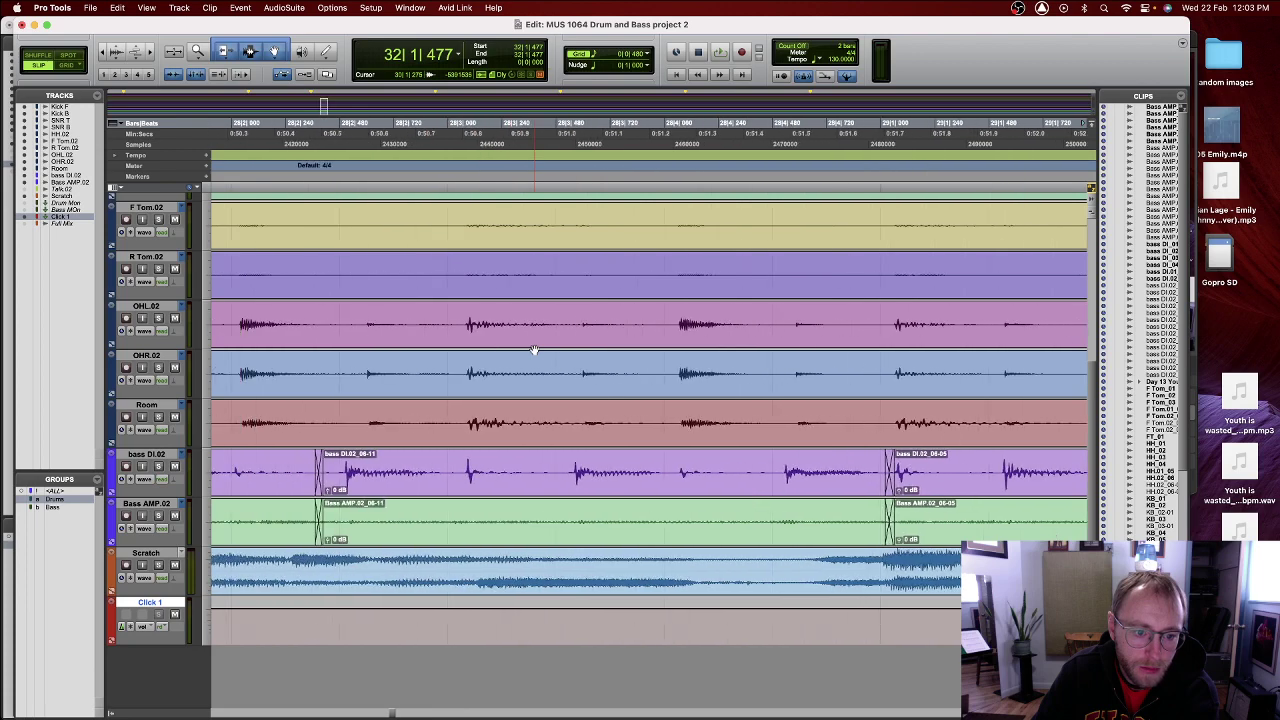
scroll(535, 350, "left", 6)
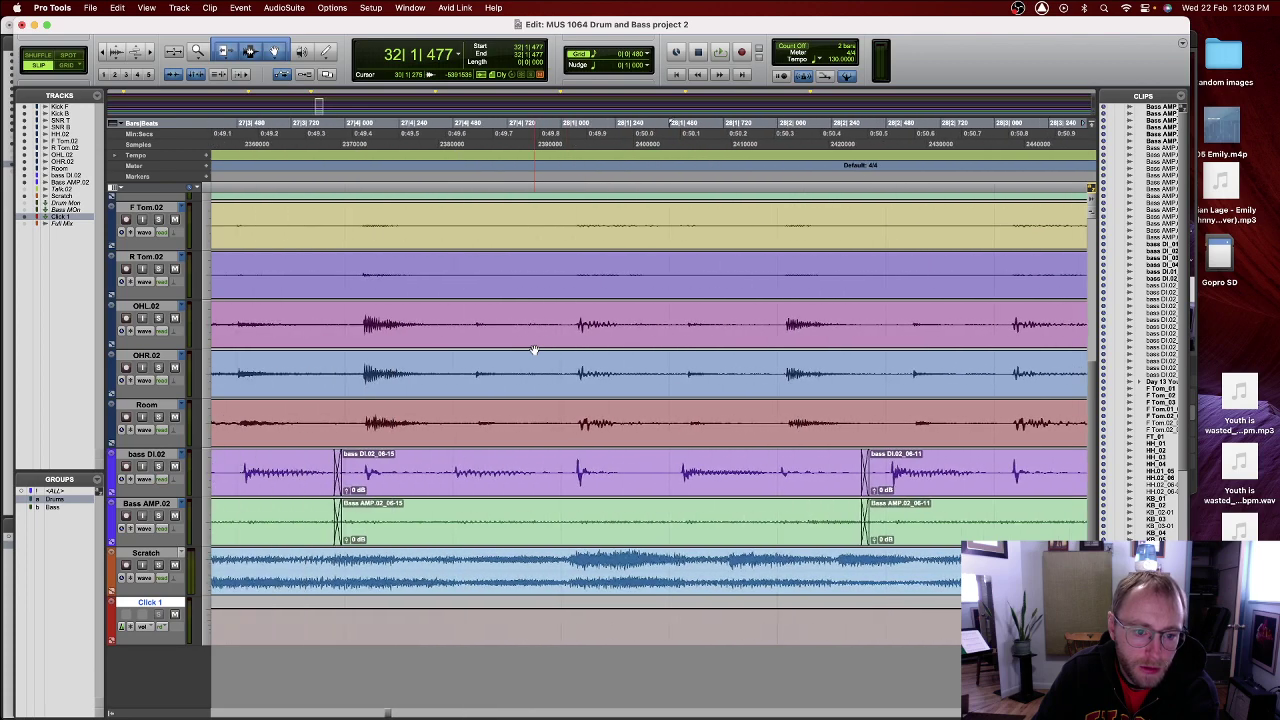
scroll(535, 350, "left", 6)
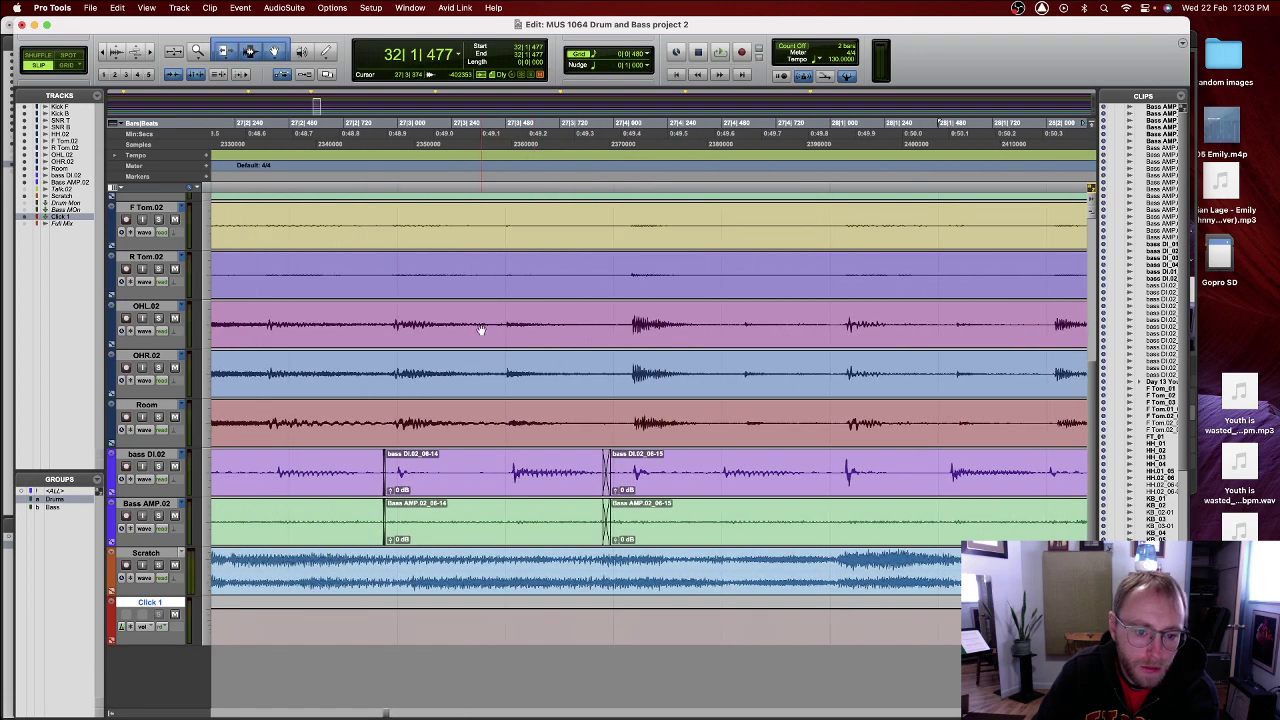
left_click(615, 320)
left_click(621, 320)
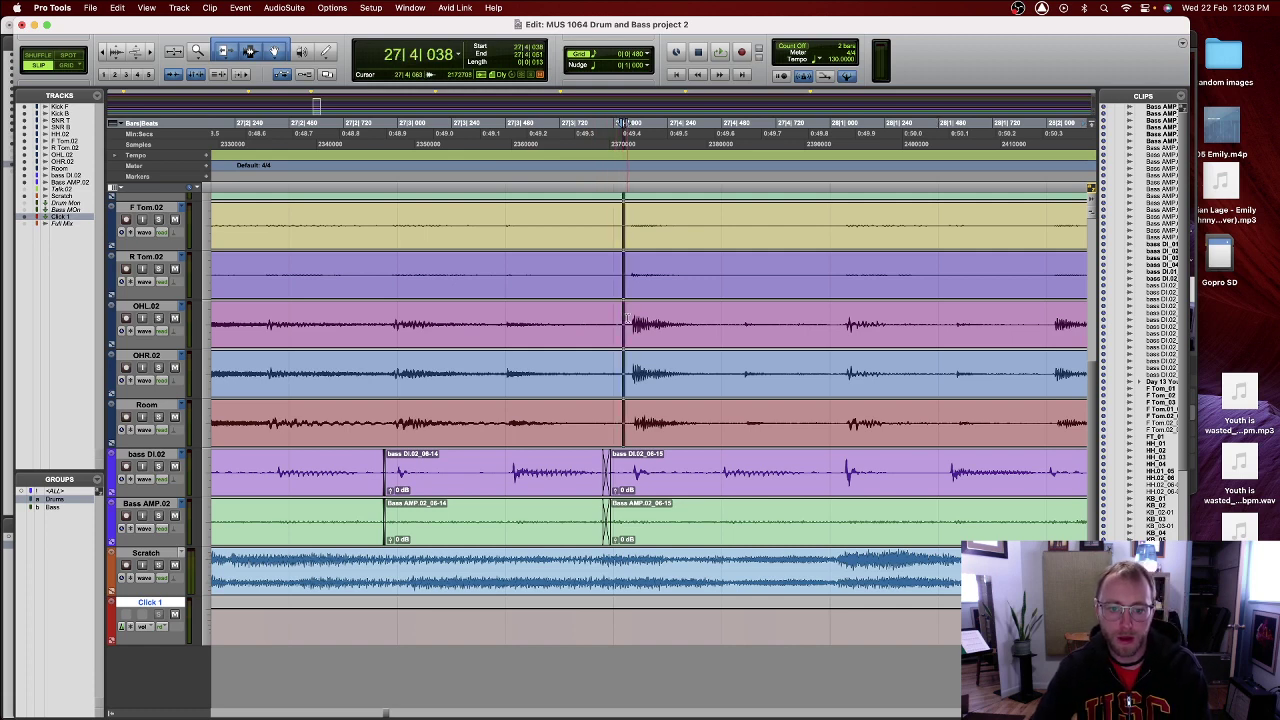
left_click(627, 320)
key("b")
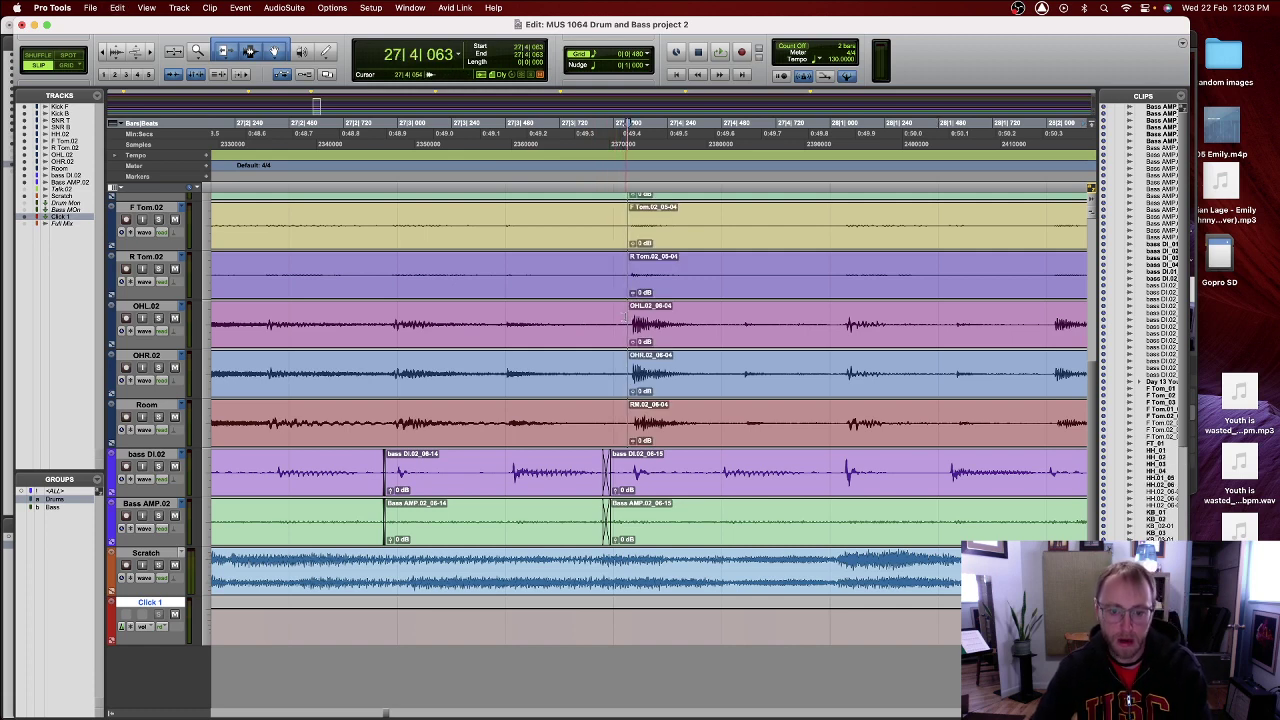
left_click(669, 337)
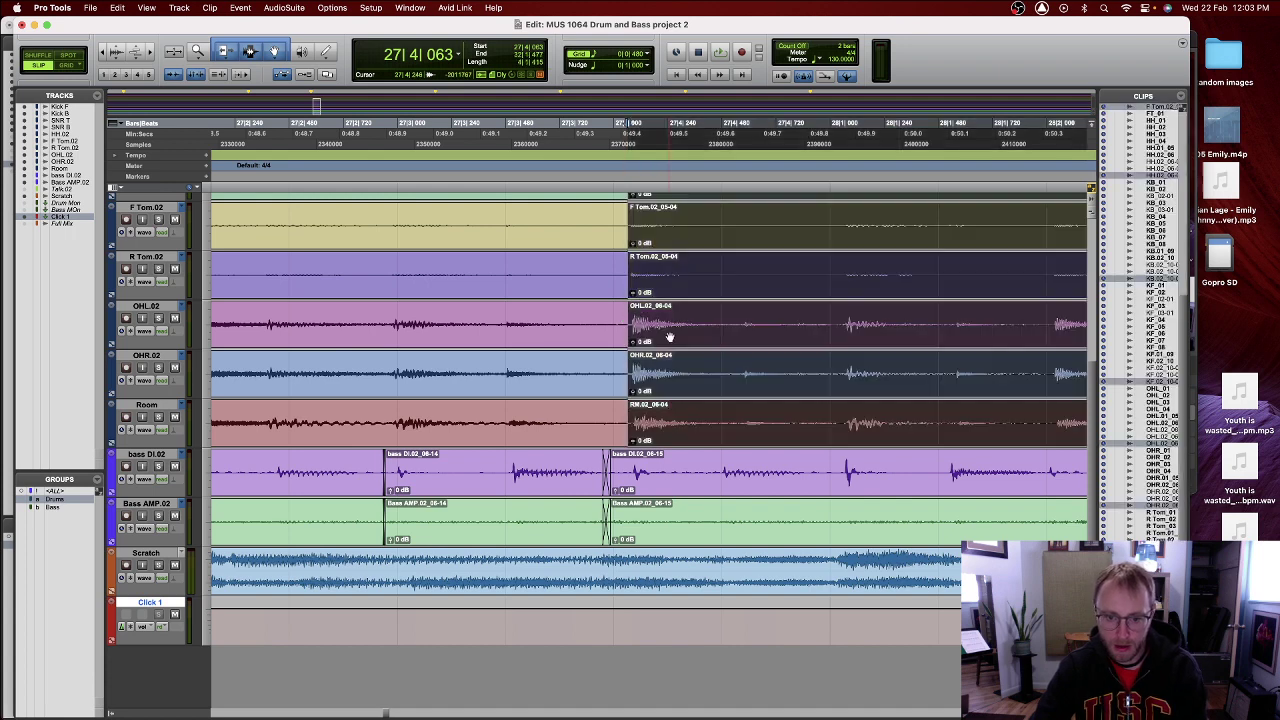
left_click_drag(669, 337, 655, 340)
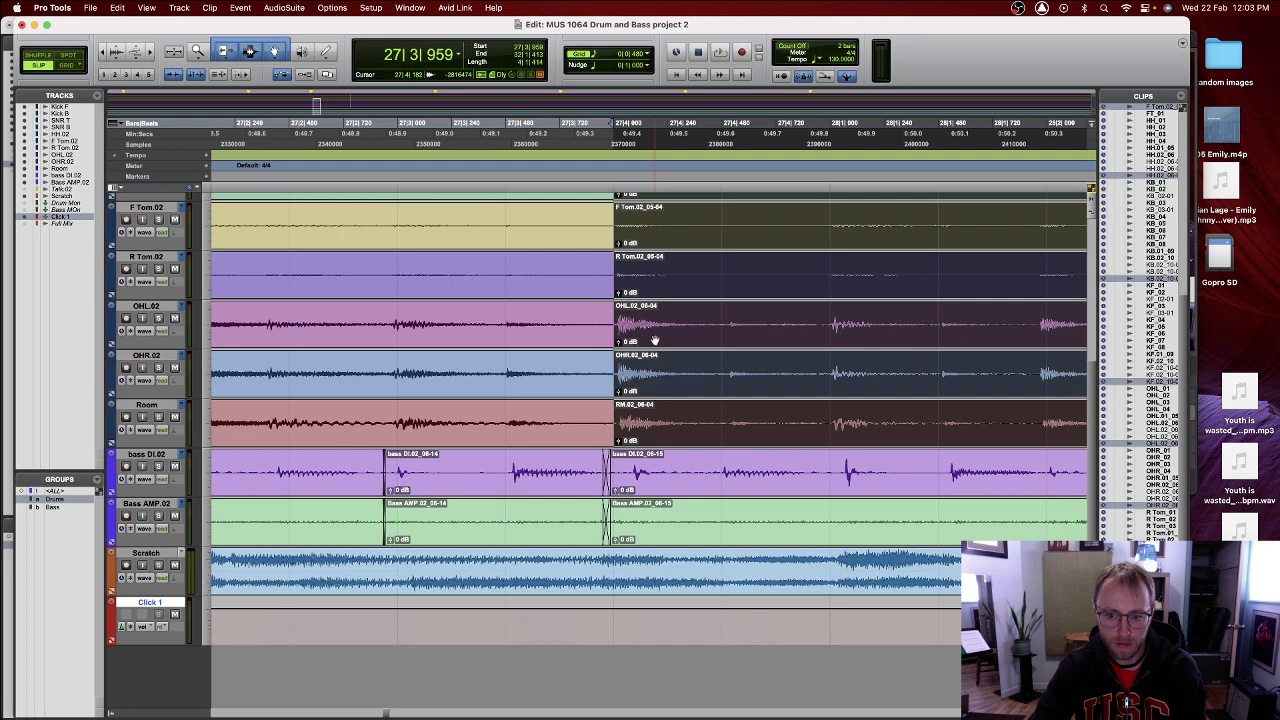
- Separate the grouped drum audio from 31|1|021 to just before beat 2, and shift that piece earlier to start at 30|4|953
scroll(940, 380, "right", 5)
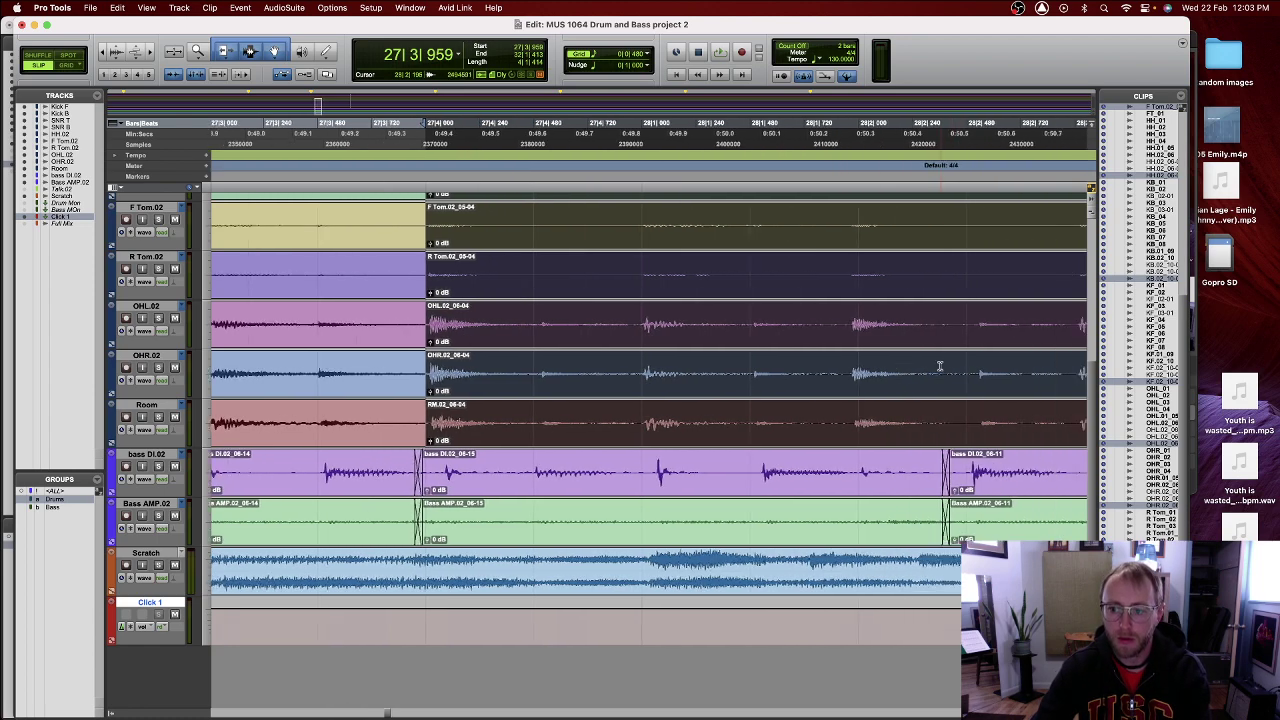
scroll(940, 366, "right", 10)
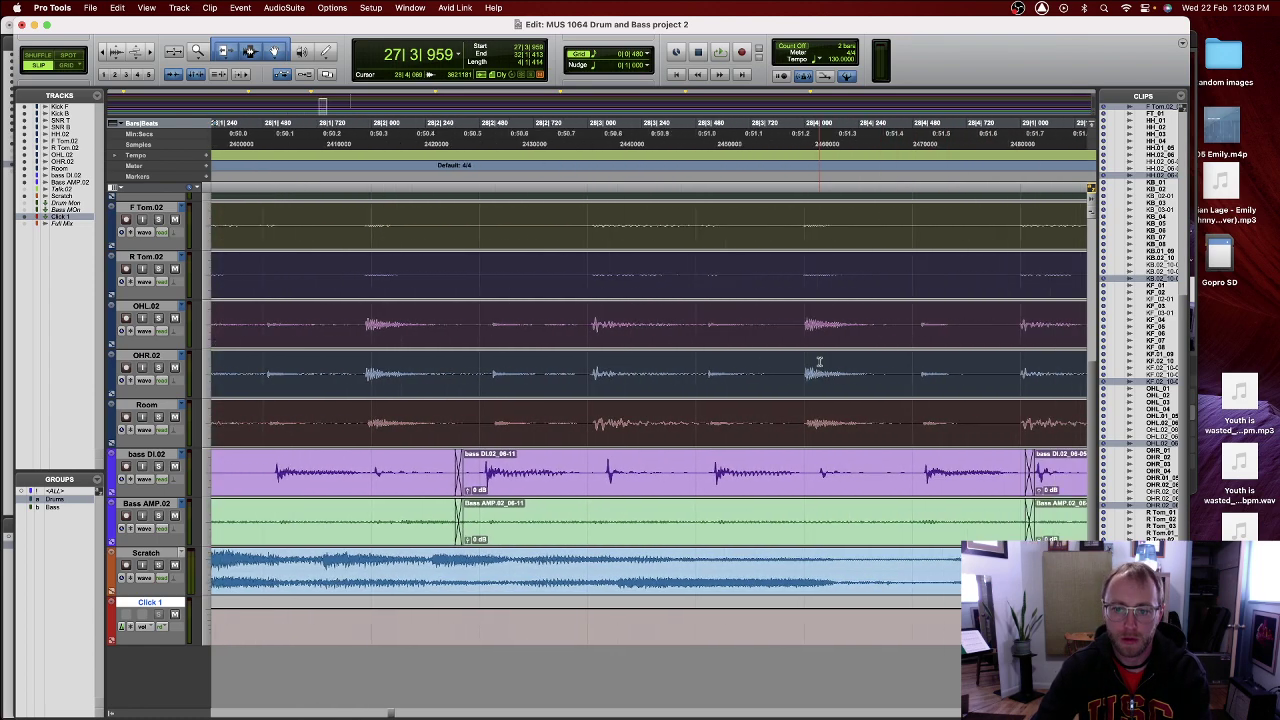
scroll(820, 362, "right", 12)
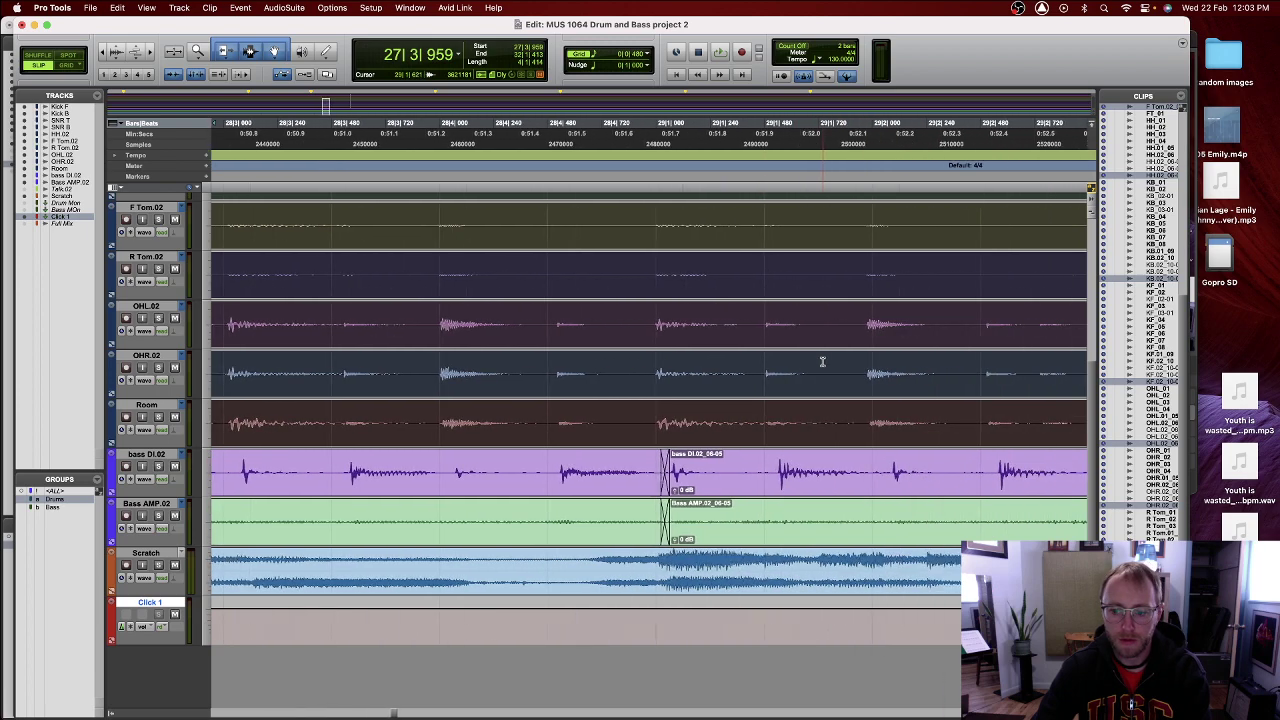
scroll(822, 362, "right", 13)
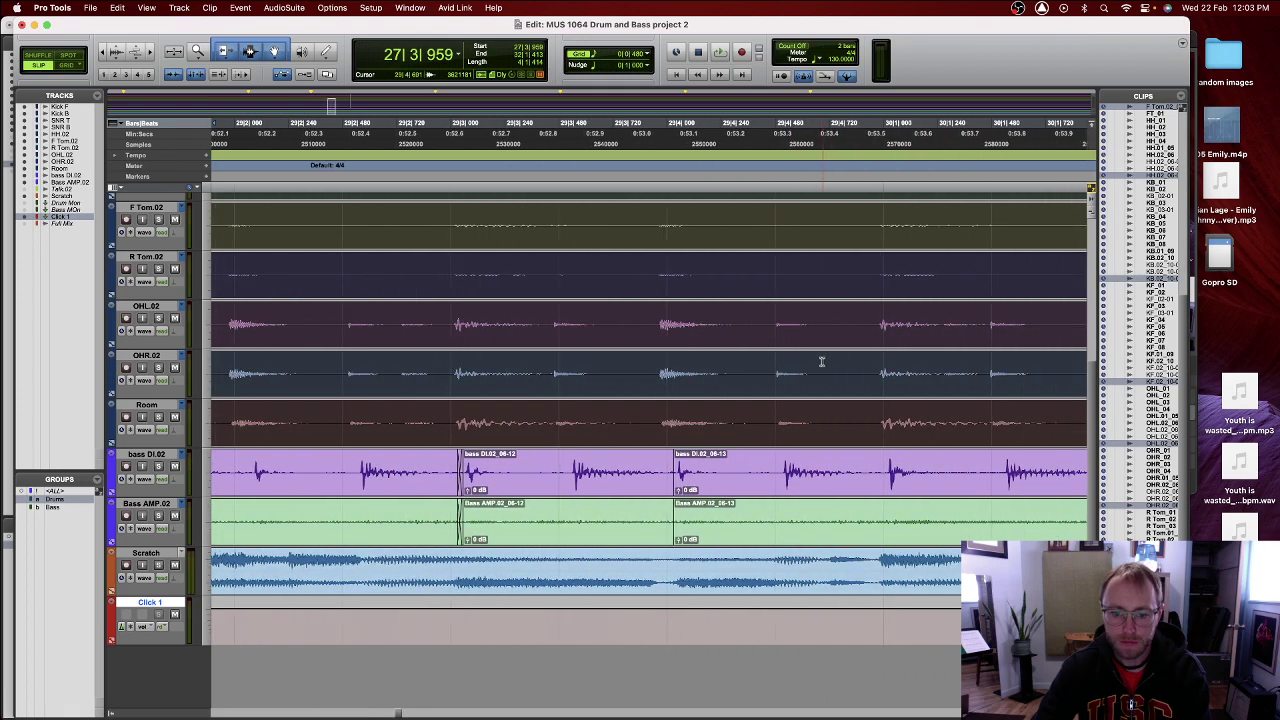
scroll(821, 362, "right", 5)
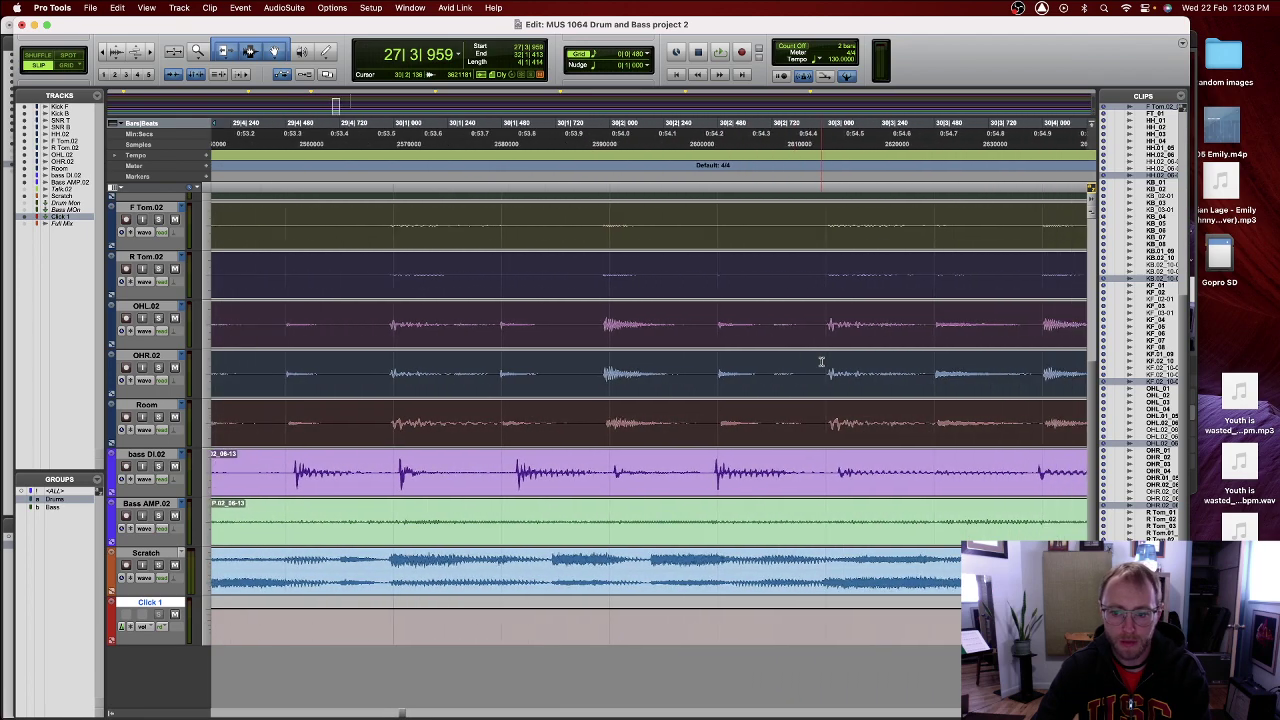
scroll(821, 362, "right", 8)
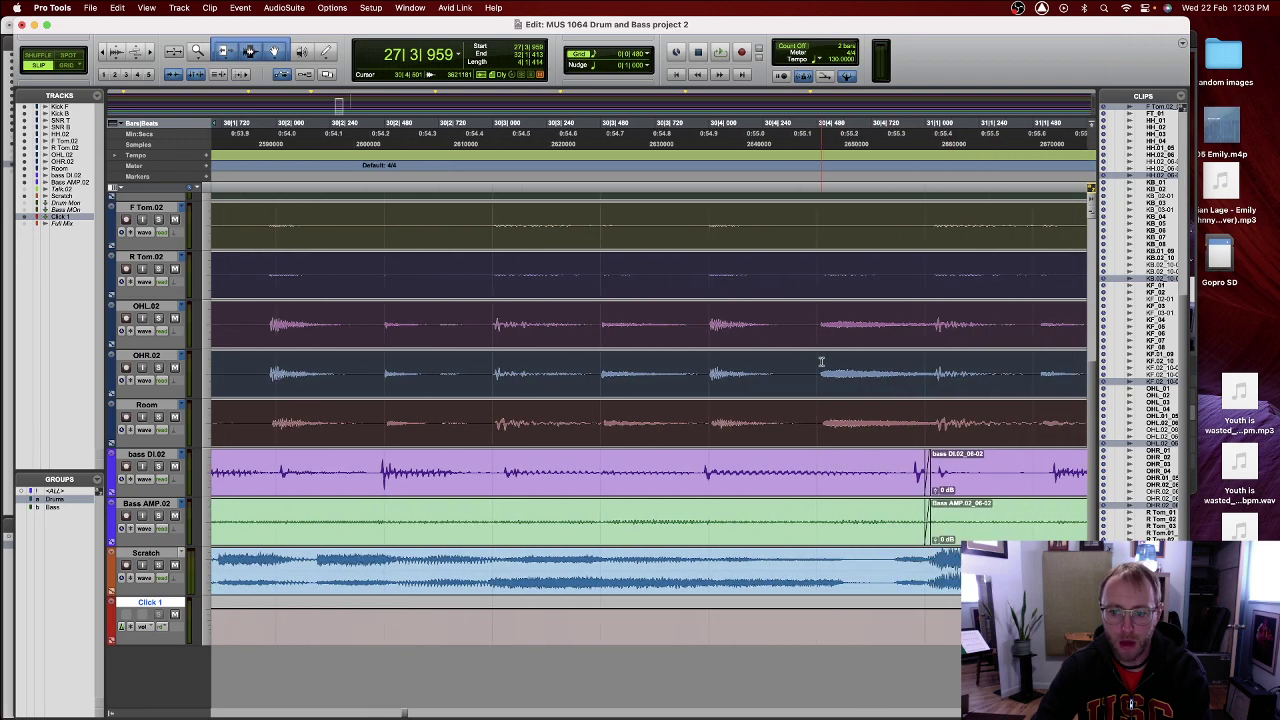
scroll(822, 362, "right", 5)
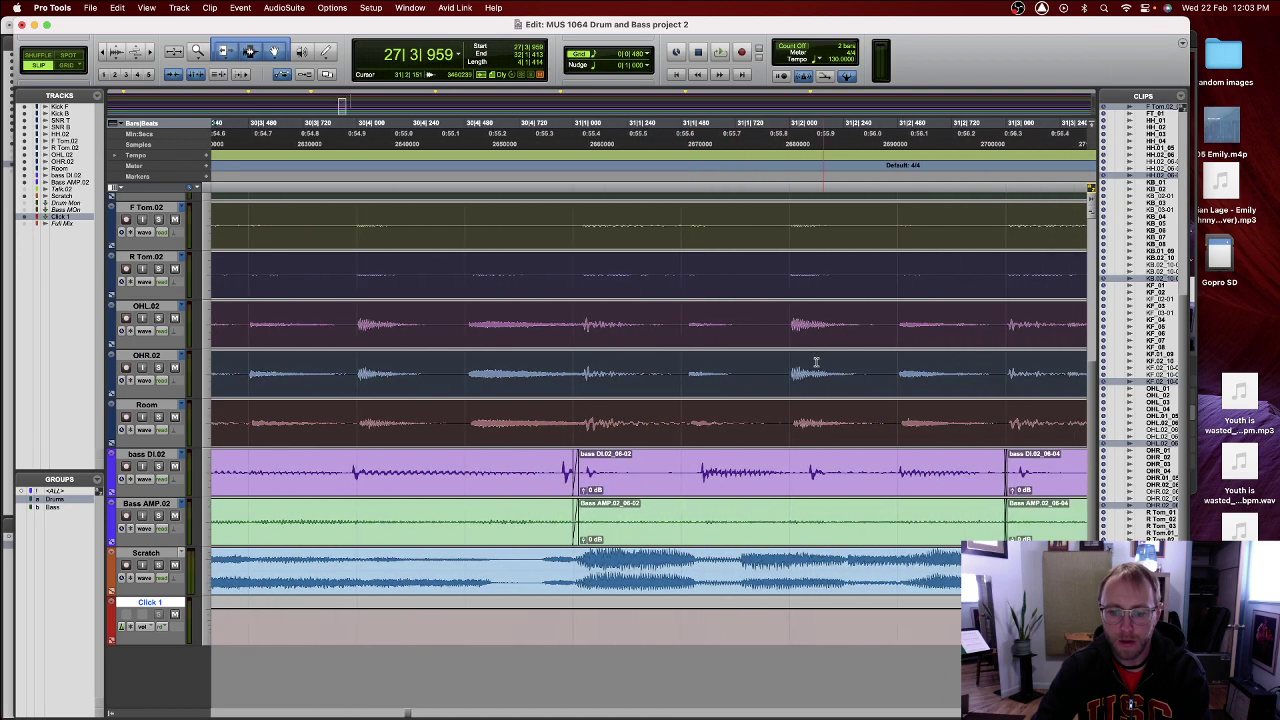
left_click(575, 320)
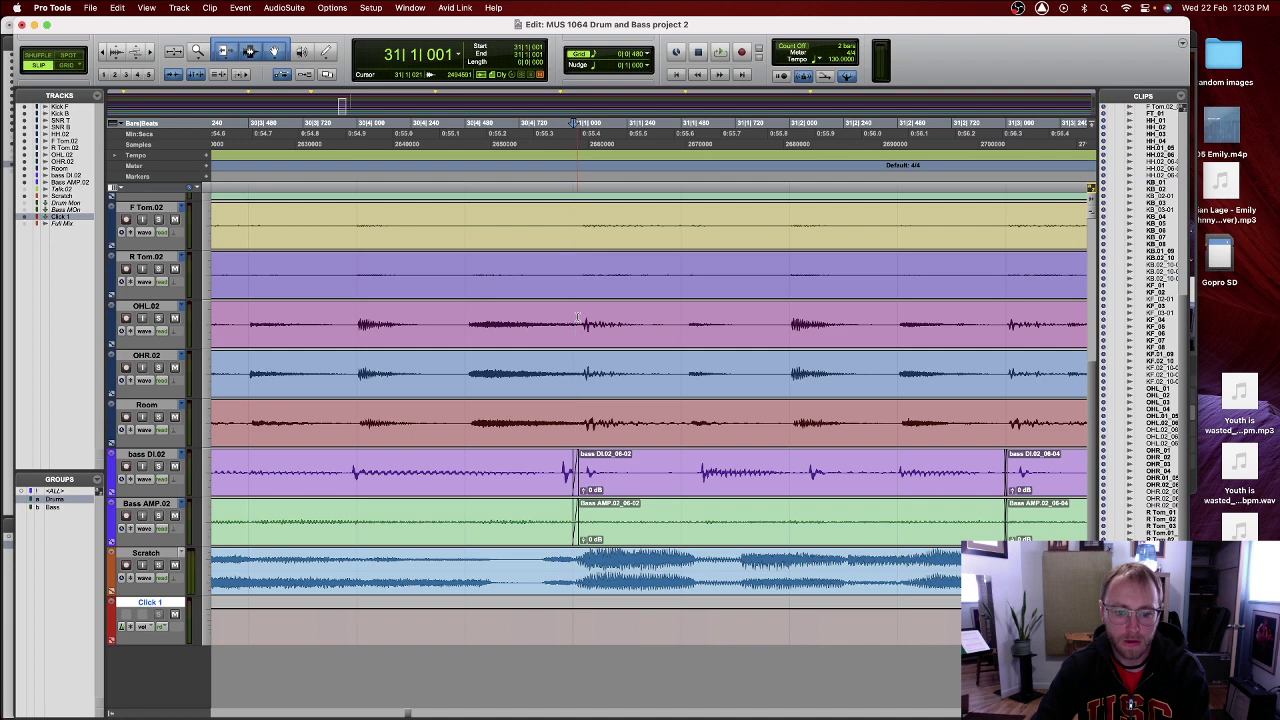
left_click_drag(577, 318, 771, 320)
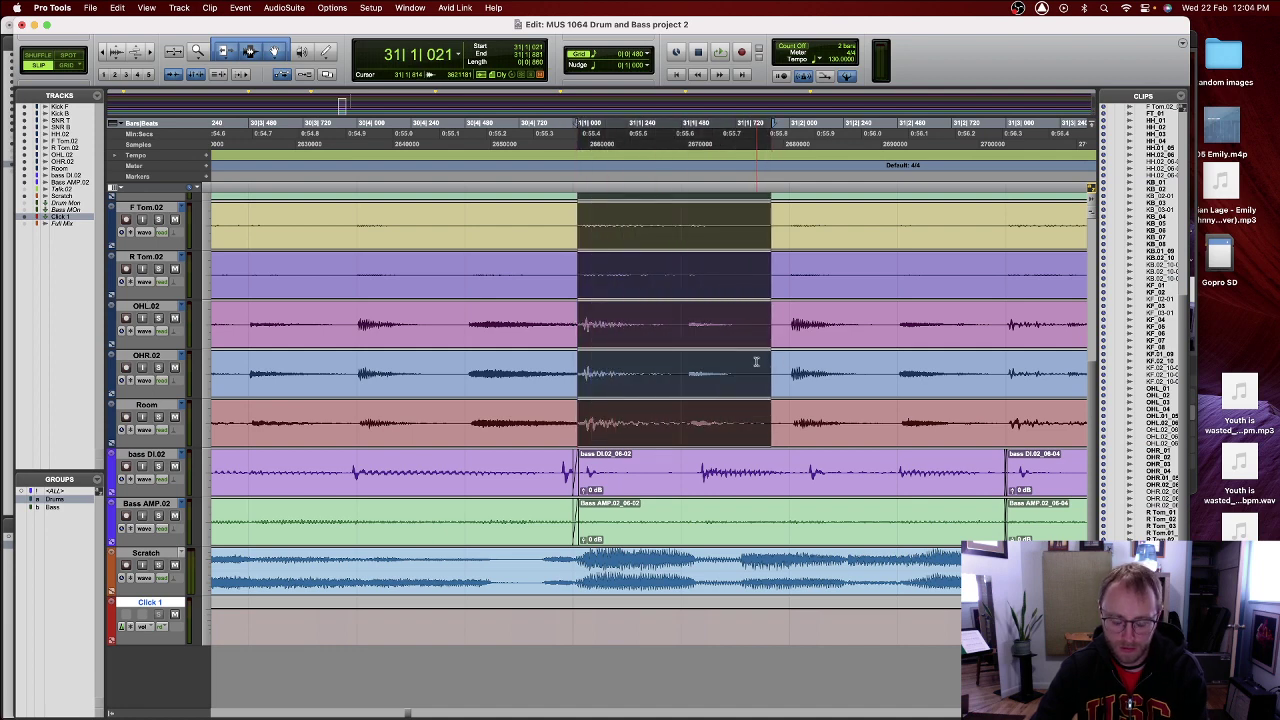
key("super+e")
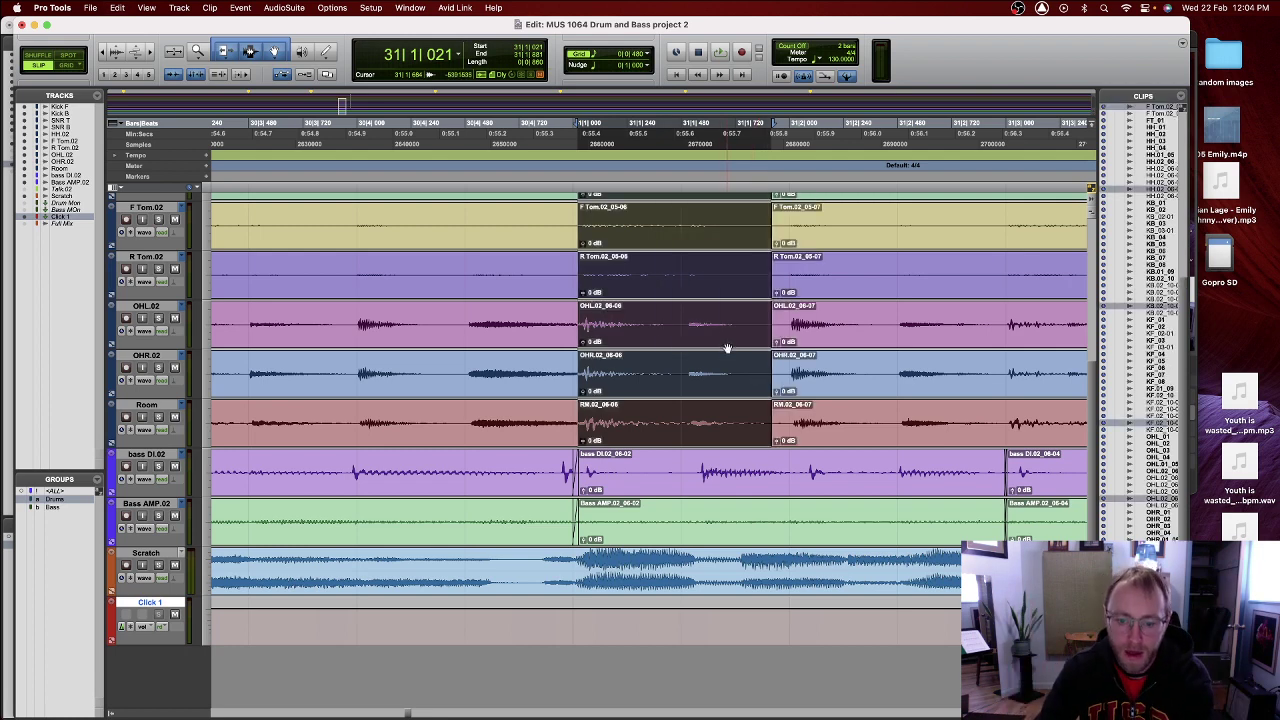
left_click_drag(729, 342, 723, 343)
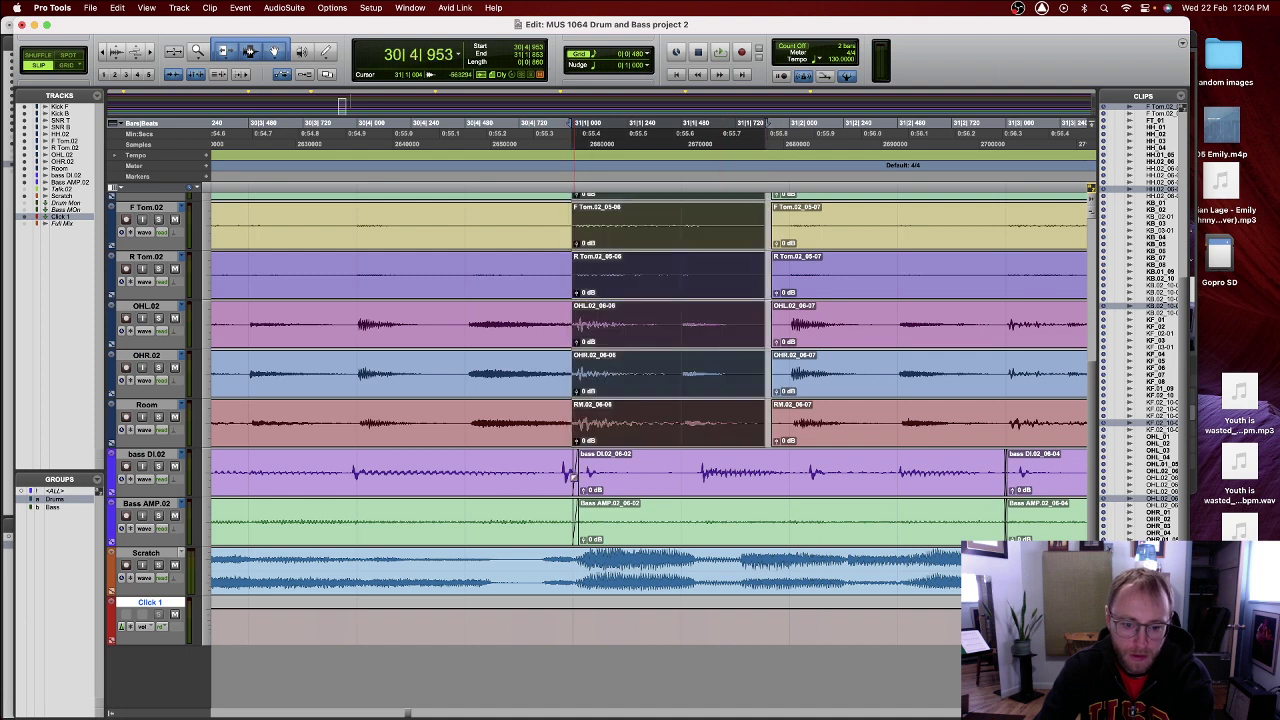
- Add fade-outs from about 30|4|731 to bar 31 on the bass DI.02 and Bass AMP.02 clips
left_click_drag(567, 457, 522, 461)
left_click_drag(567, 503, 522, 505)
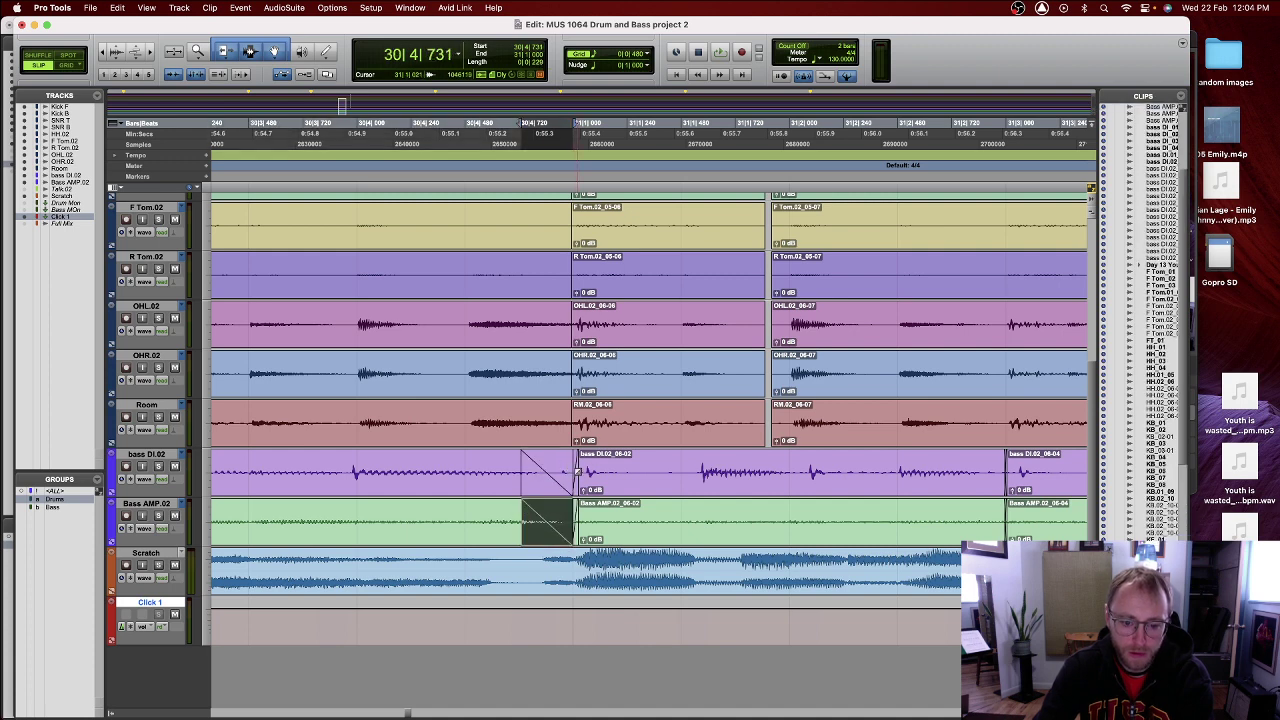
- Extend the bar 31 bass DI.02 clip back into bar 30 beat 4, replacing the fade-out with a crossfade starting at 30|4|809
left_click_drag(580, 470, 549, 470)
left_click(531, 490)
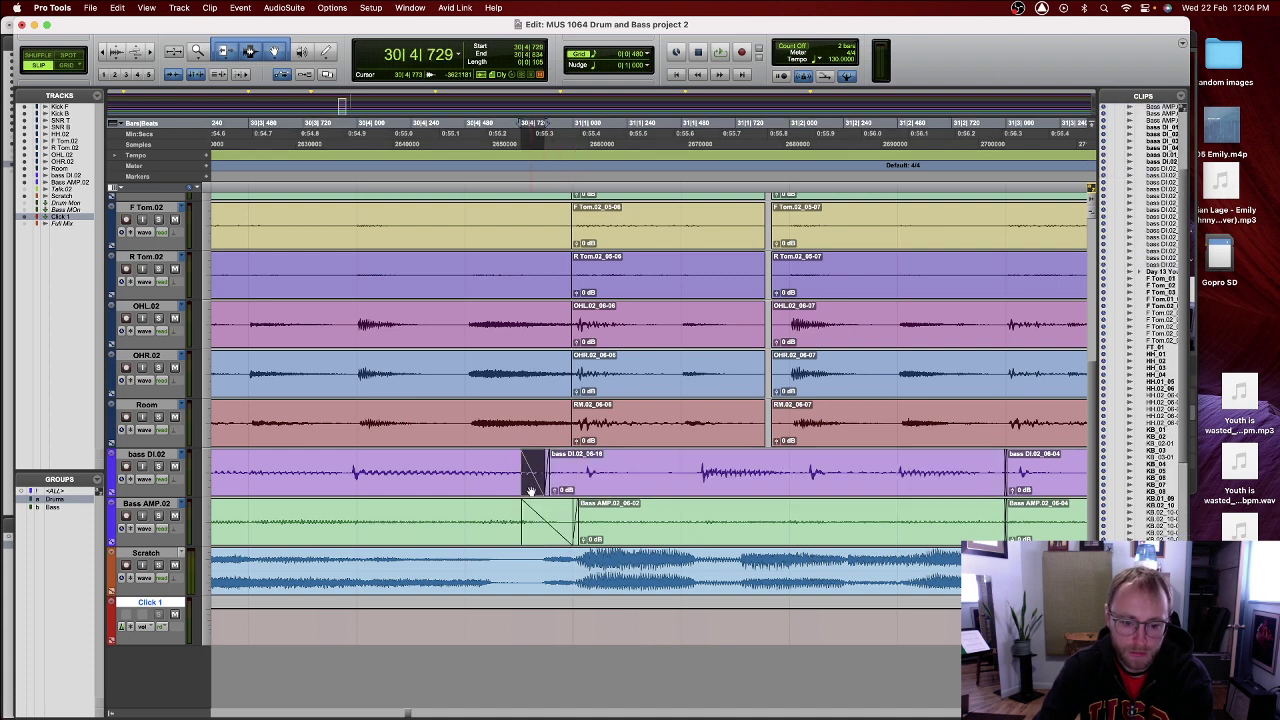
left_click(556, 466)
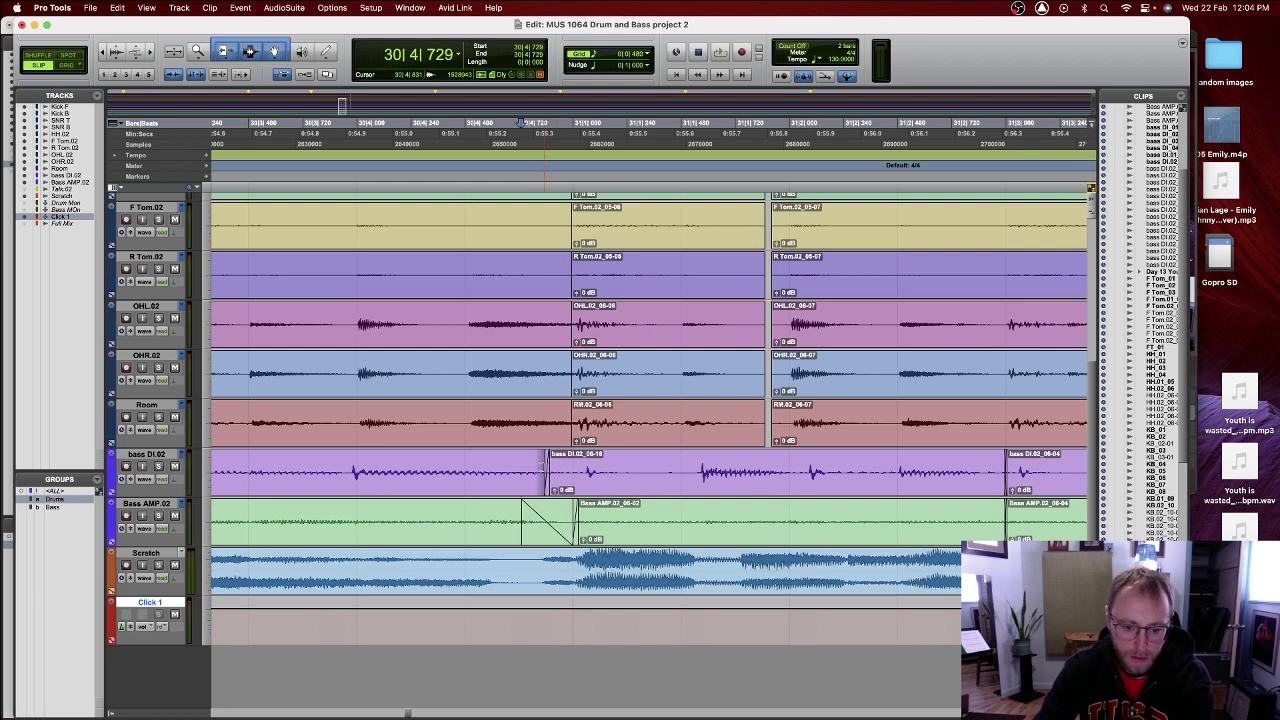
left_click(547, 487)
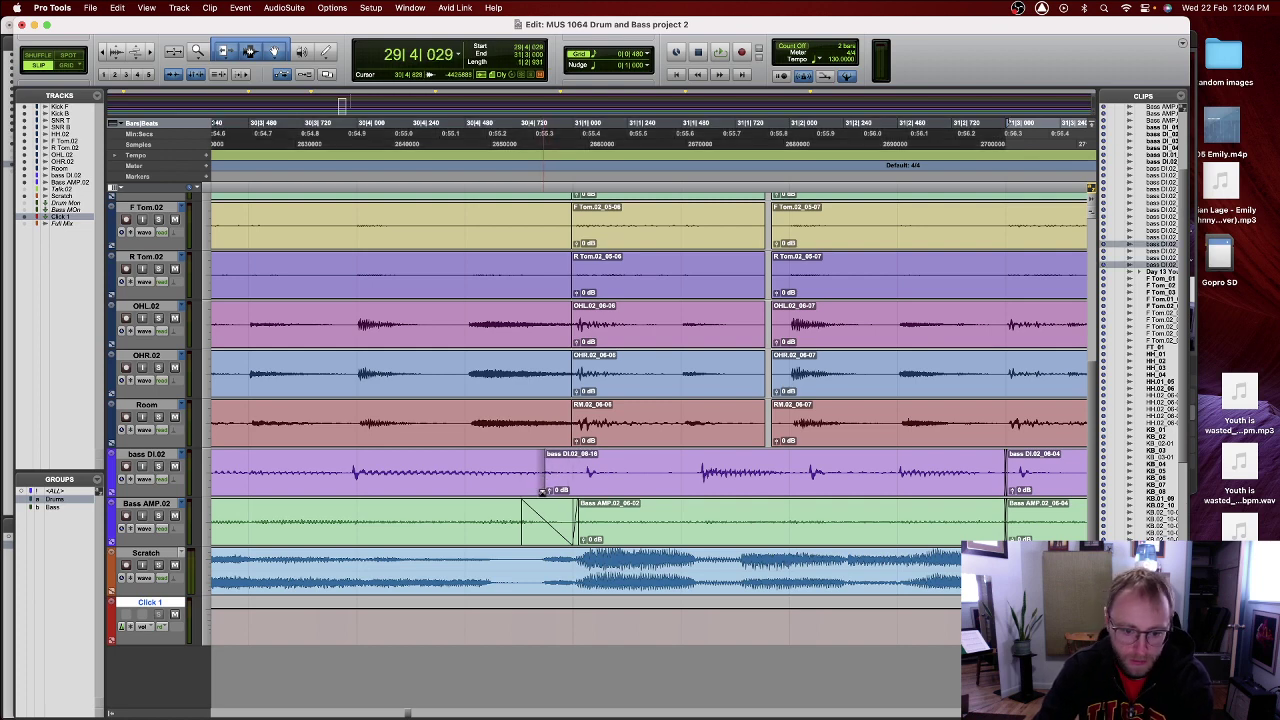
left_click_drag(548, 488, 541, 488)
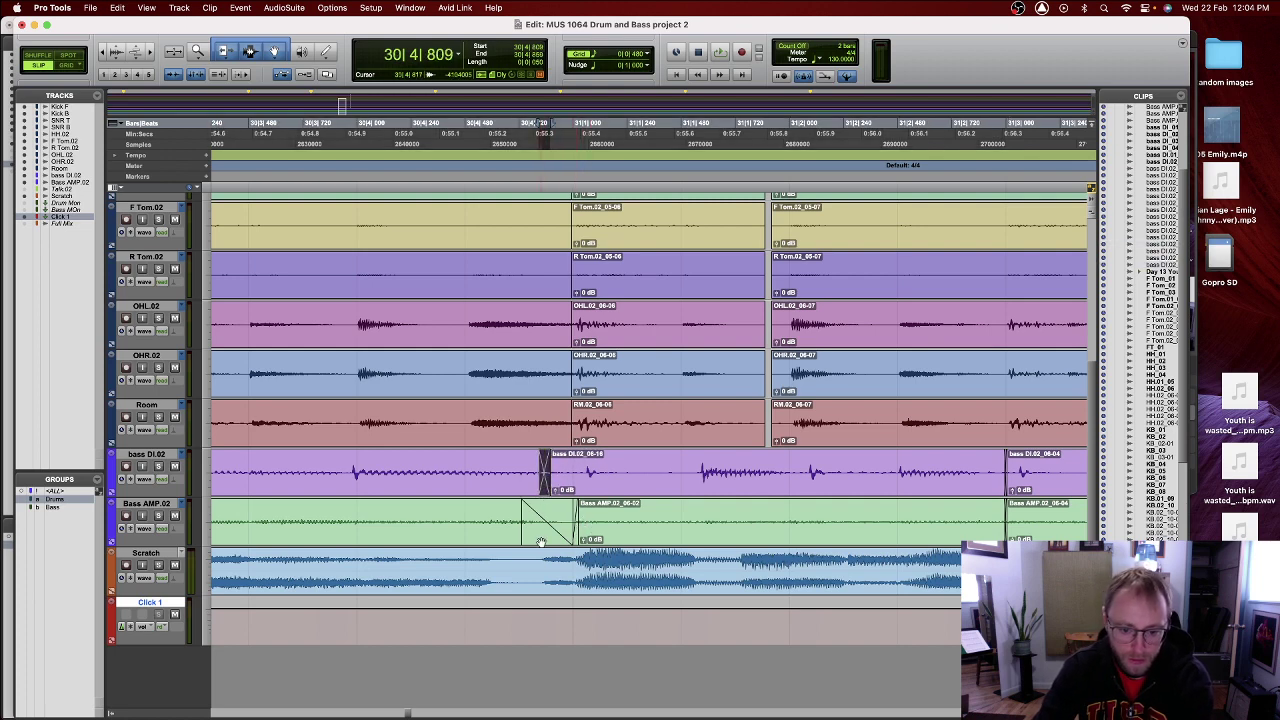
- Replace the Bass AMP.02 fades at bar 31 with a crossfade starting at 30|4|806, extending the bar 31 clip back into bar 30 beat 4
left_click(540, 541)
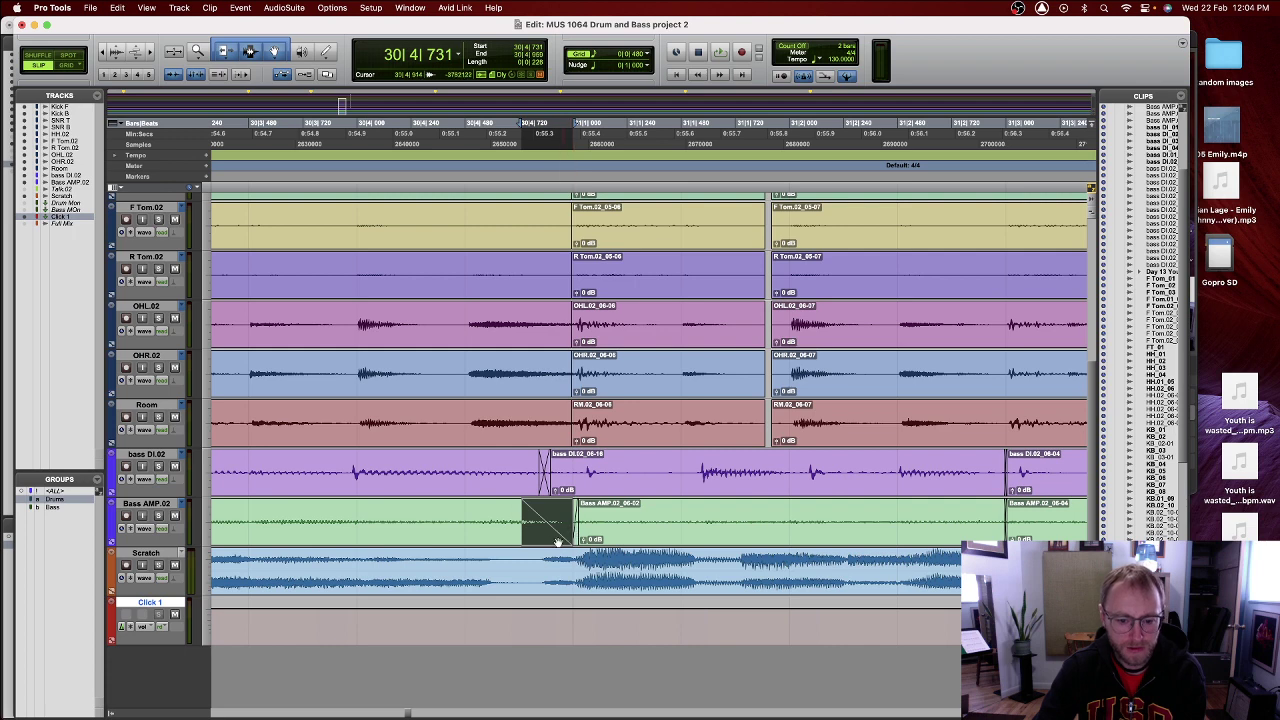
left_click(574, 540)
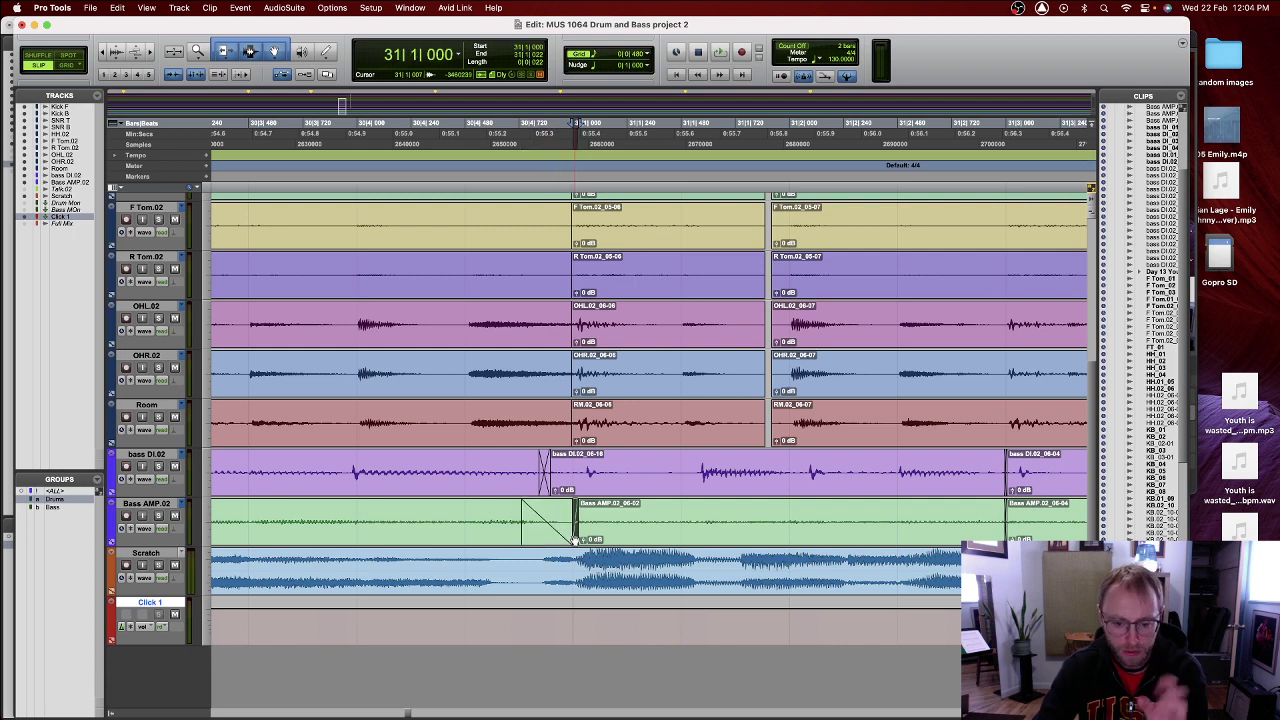
left_click(544, 537)
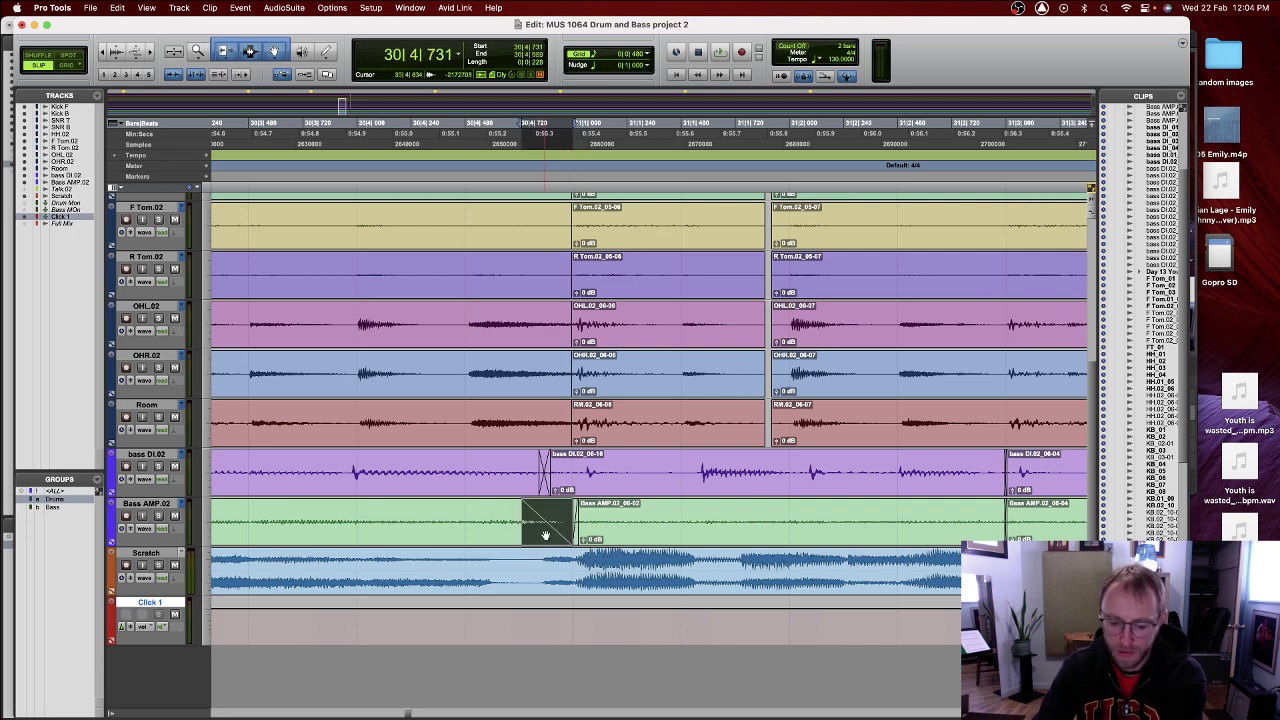
key("Delete")
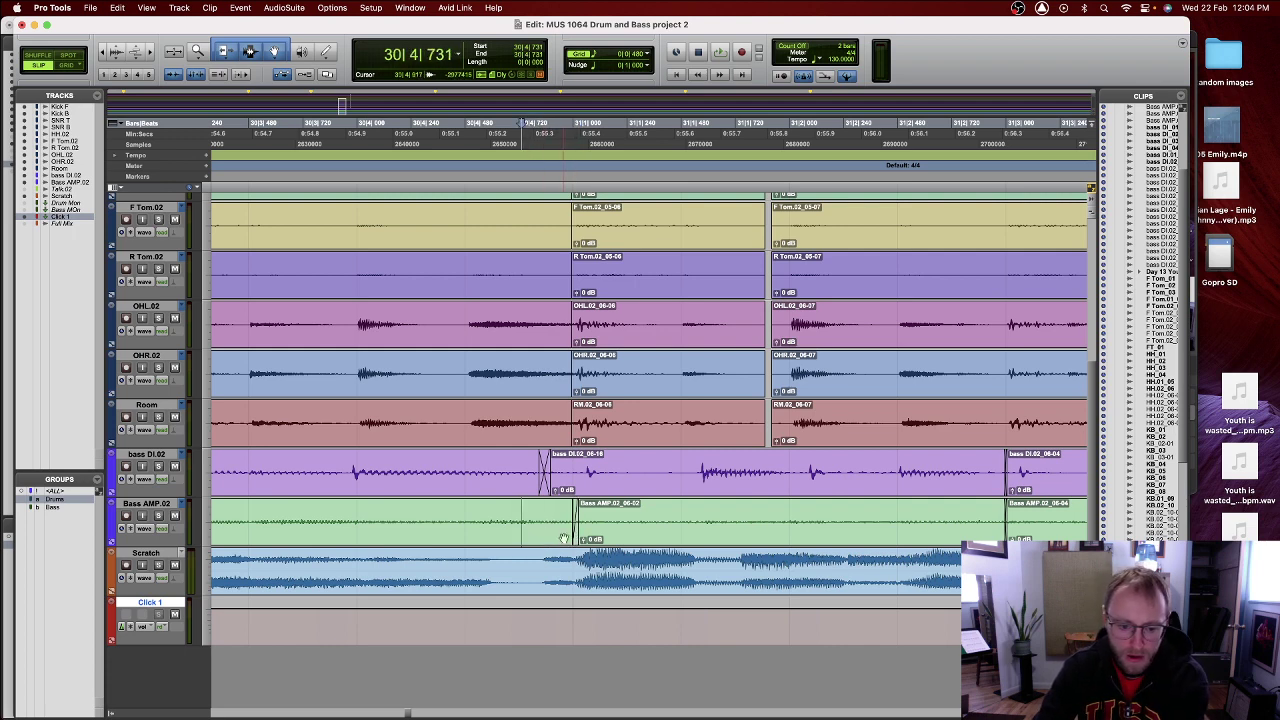
left_click(577, 540)
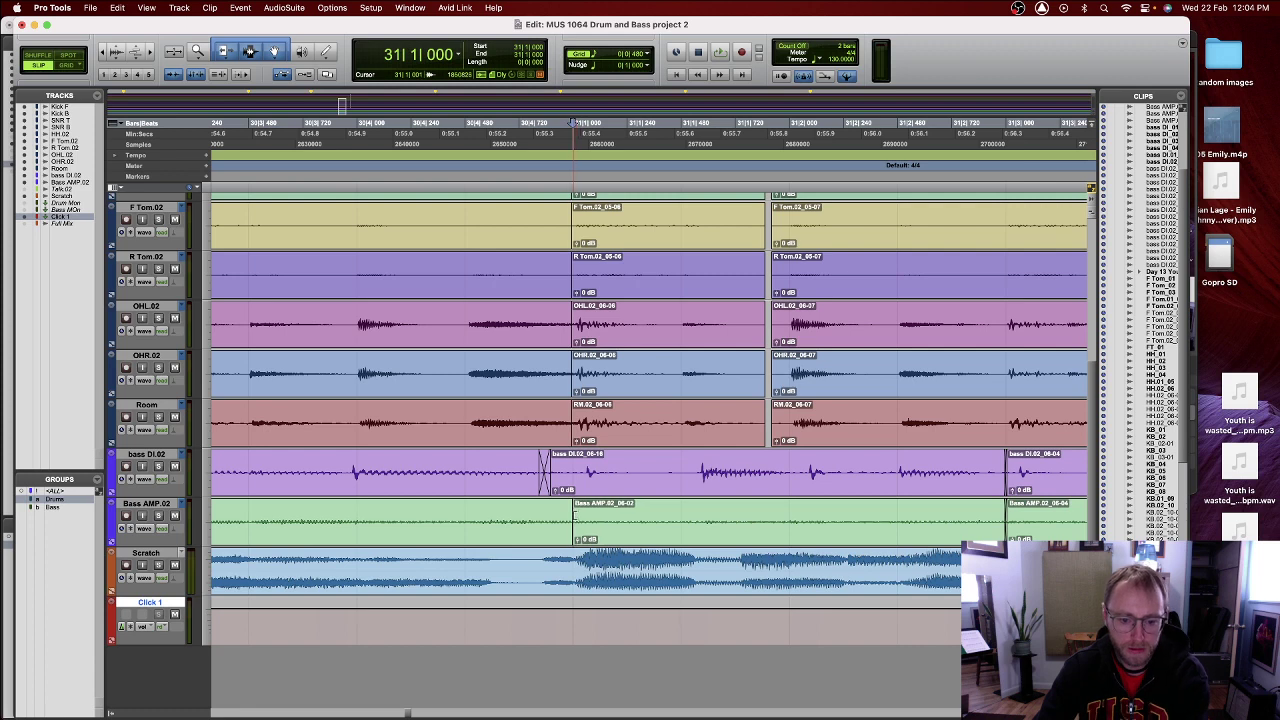
left_click_drag(575, 515, 556, 538)
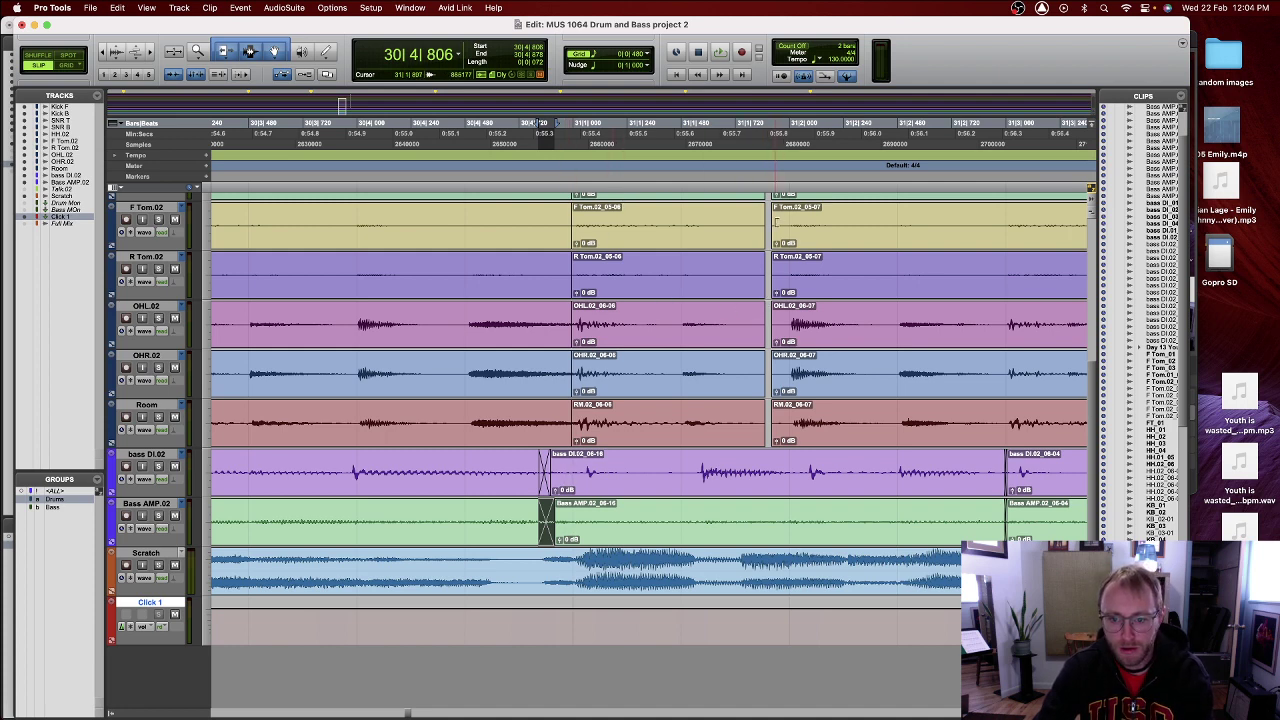
- Close the gap in the grouped drum clips before 31|2 by extending the later clips back to 31|1|831, and crossfade the join from 31|1|811
left_click_drag(771, 222, 762, 222)
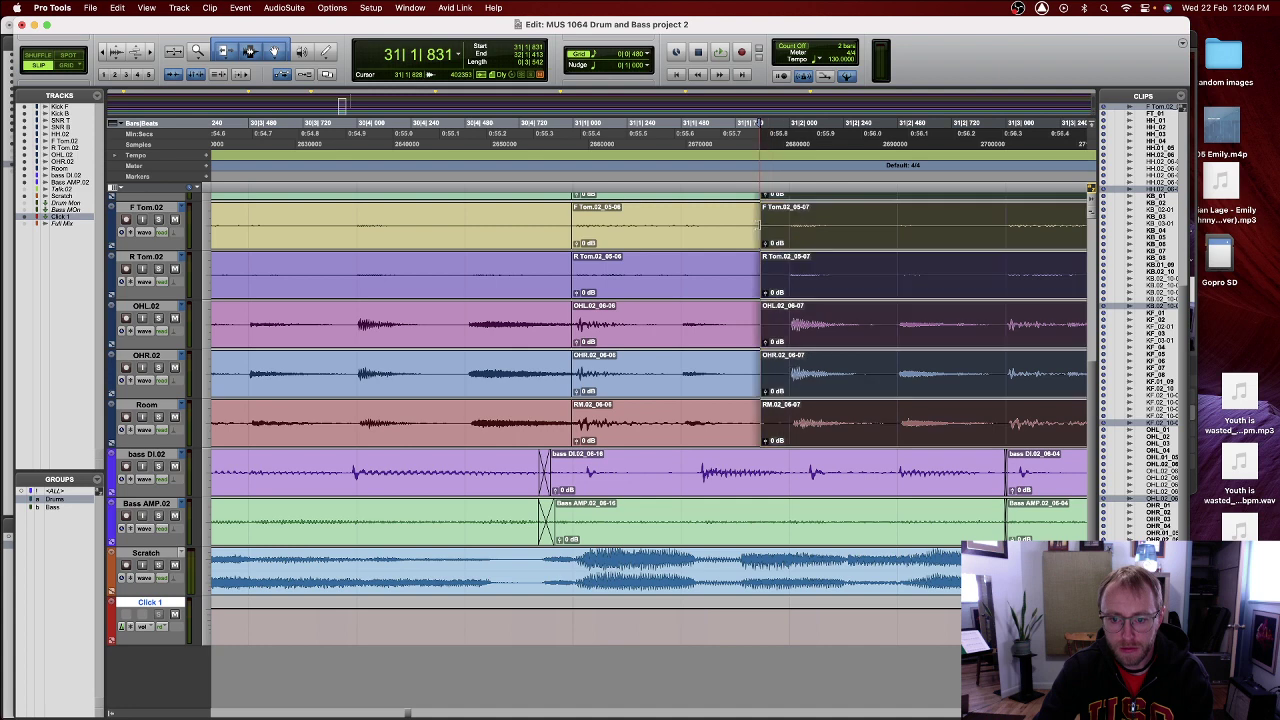
left_click_drag(757, 432, 765, 432)
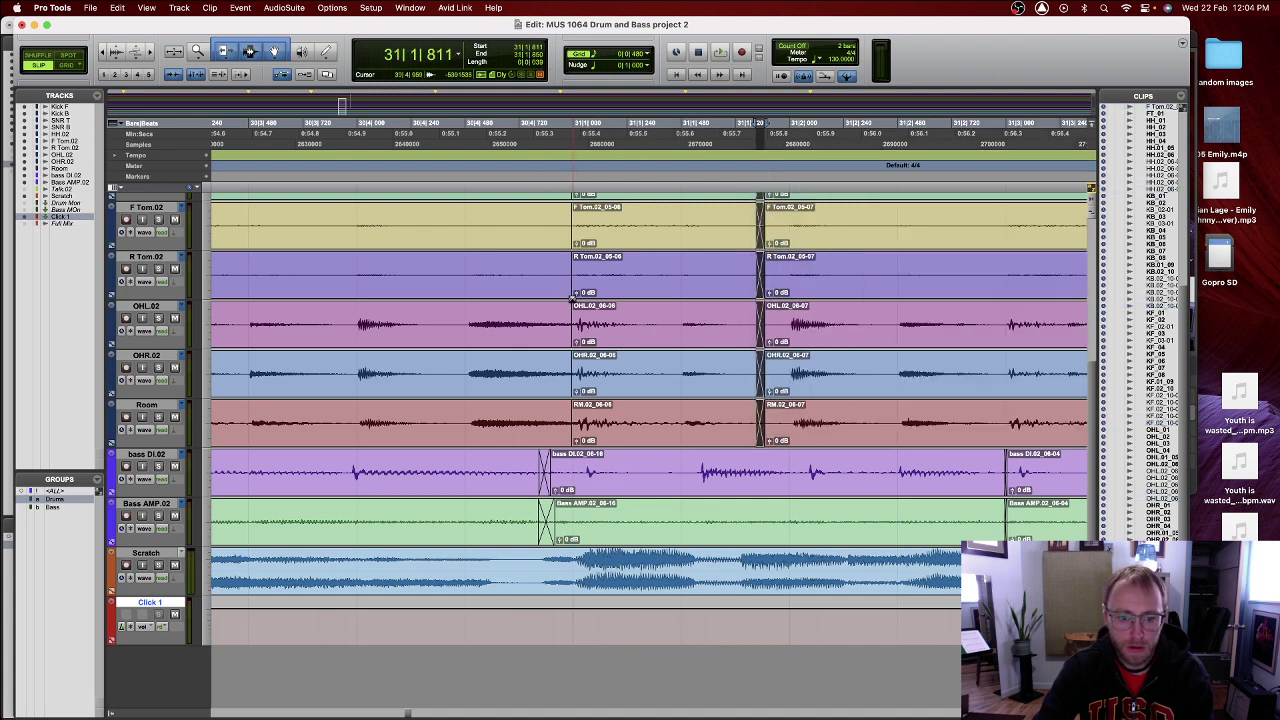
- Crossfade the grouped drum clips at their two earlier splits, starting at 30|4|942 and at 27|3|942
left_click(573, 298)
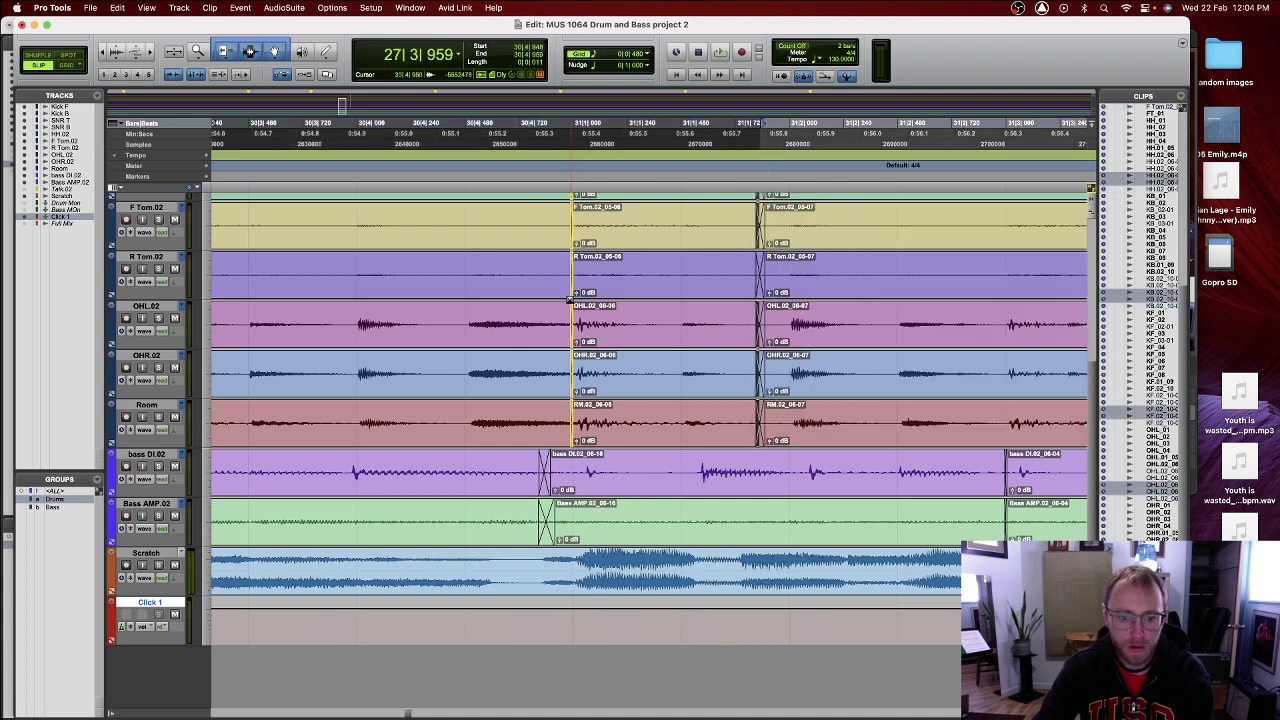
scroll(555, 318, "left", 2)
scroll(555, 318, "left", 15)
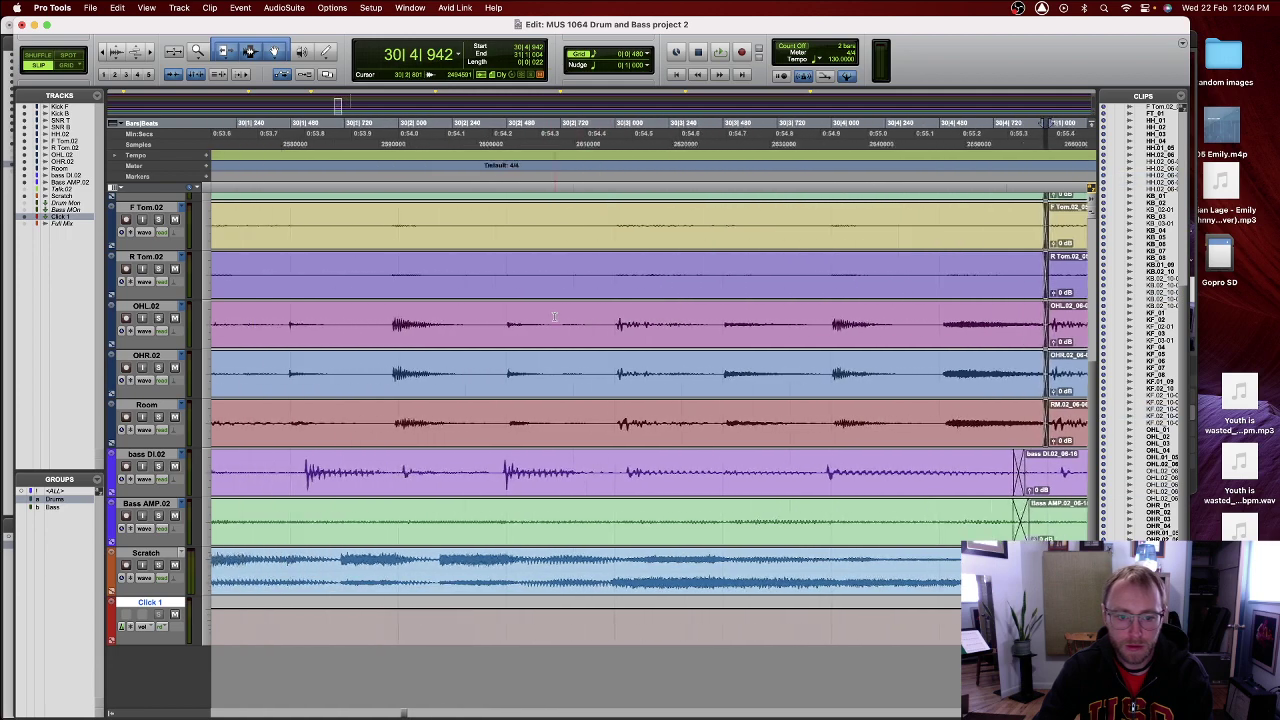
scroll(553, 318, "left", 10)
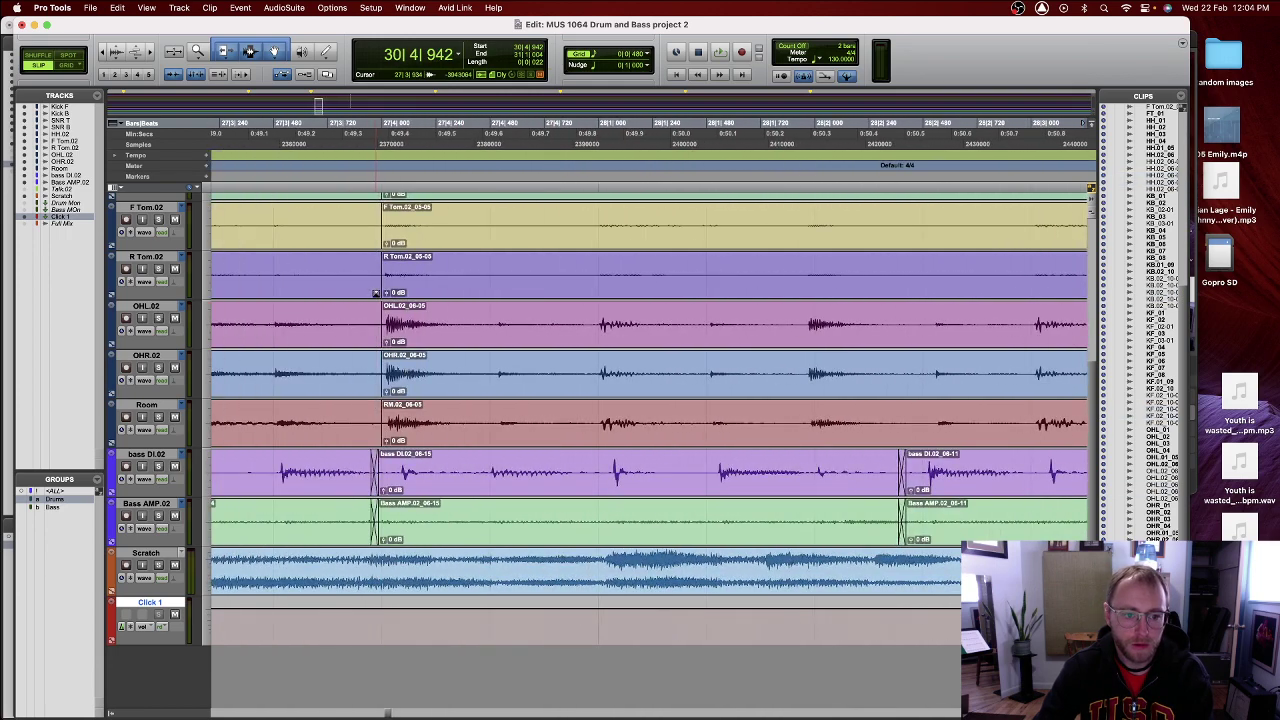
left_click(378, 293)
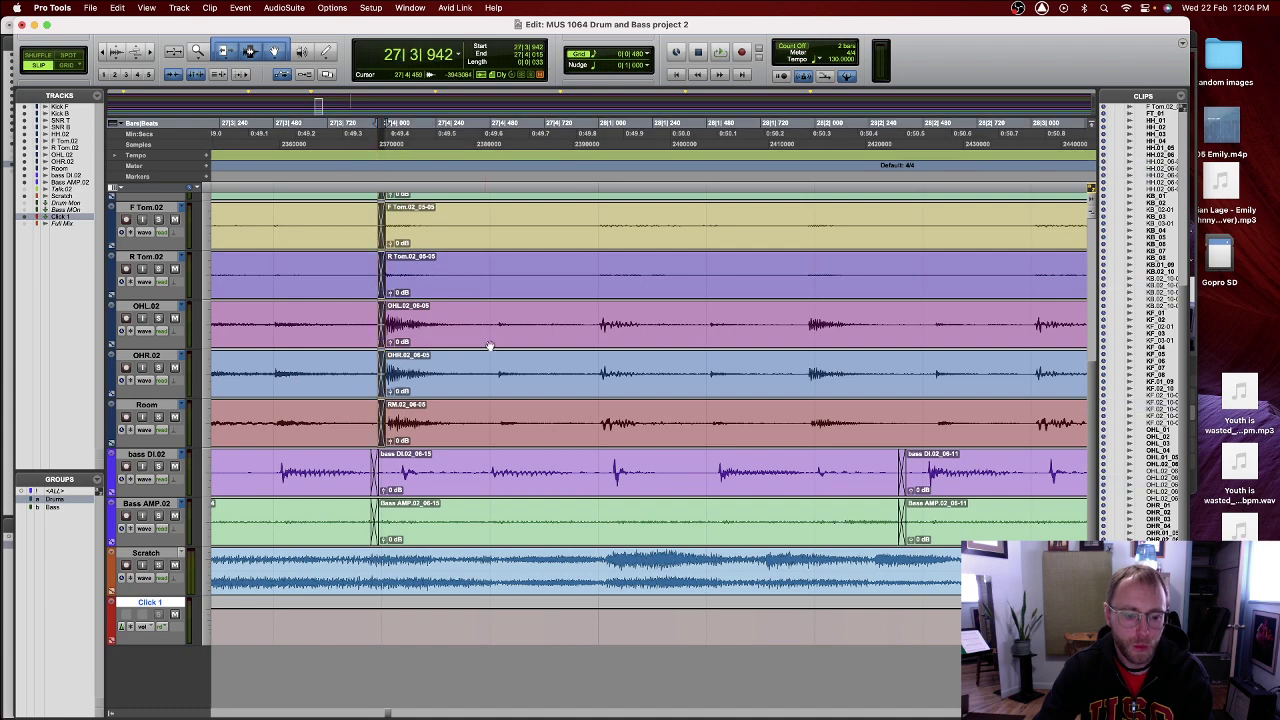
- Examine the drum and bass waveforms backwards from bar 27 to bar 19 for hits that sit off the grid
scroll(491, 346, "left", 2)
scroll(491, 346, "left", 12)
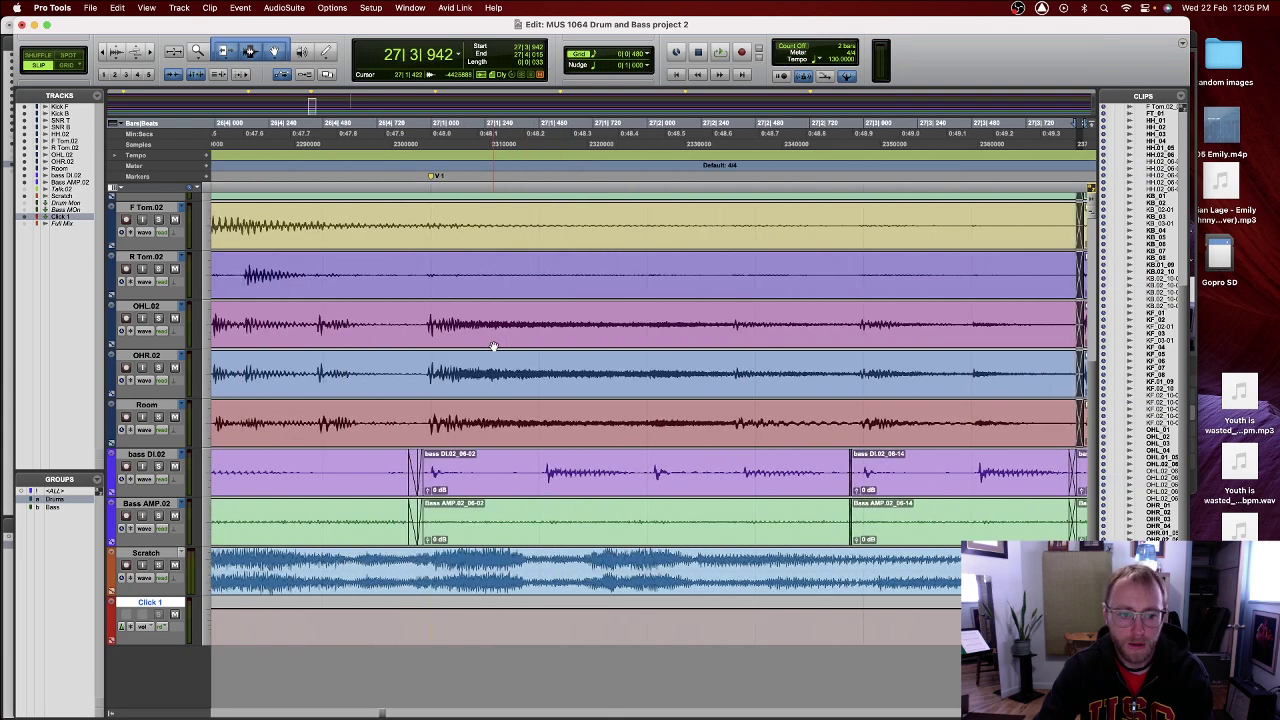
scroll(494, 346, "left", 12)
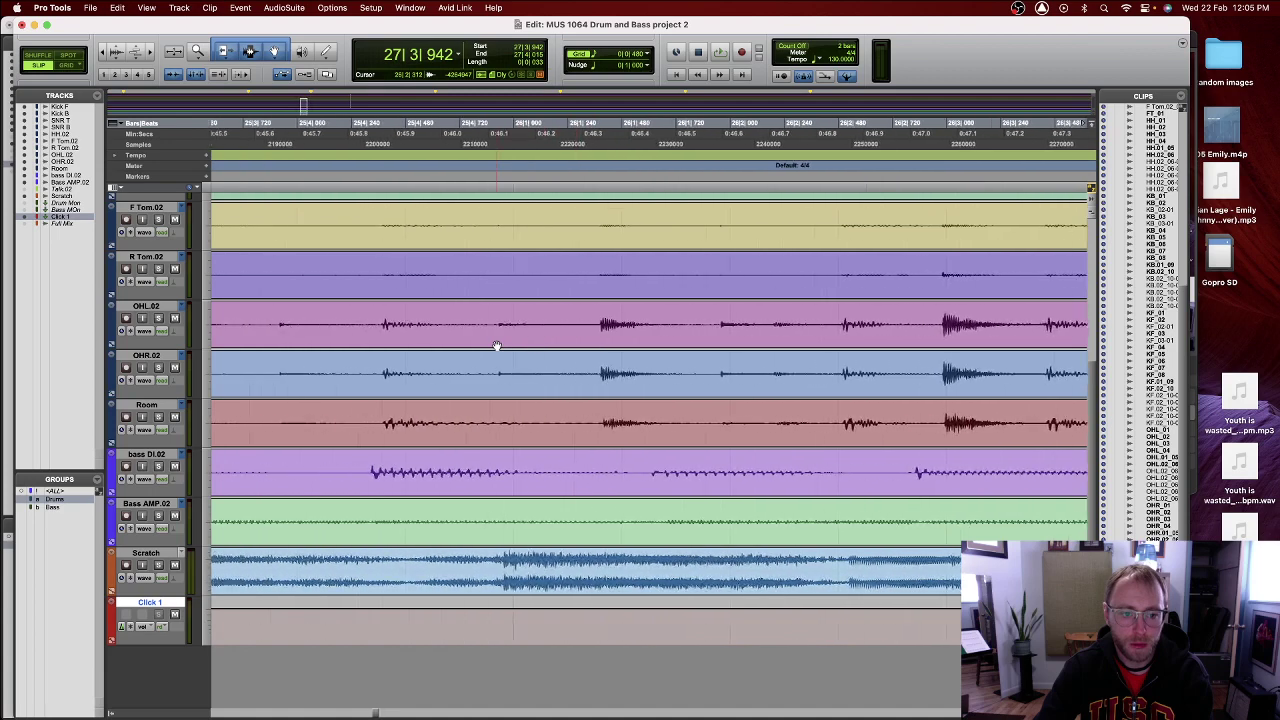
scroll(496, 346, "left", 8)
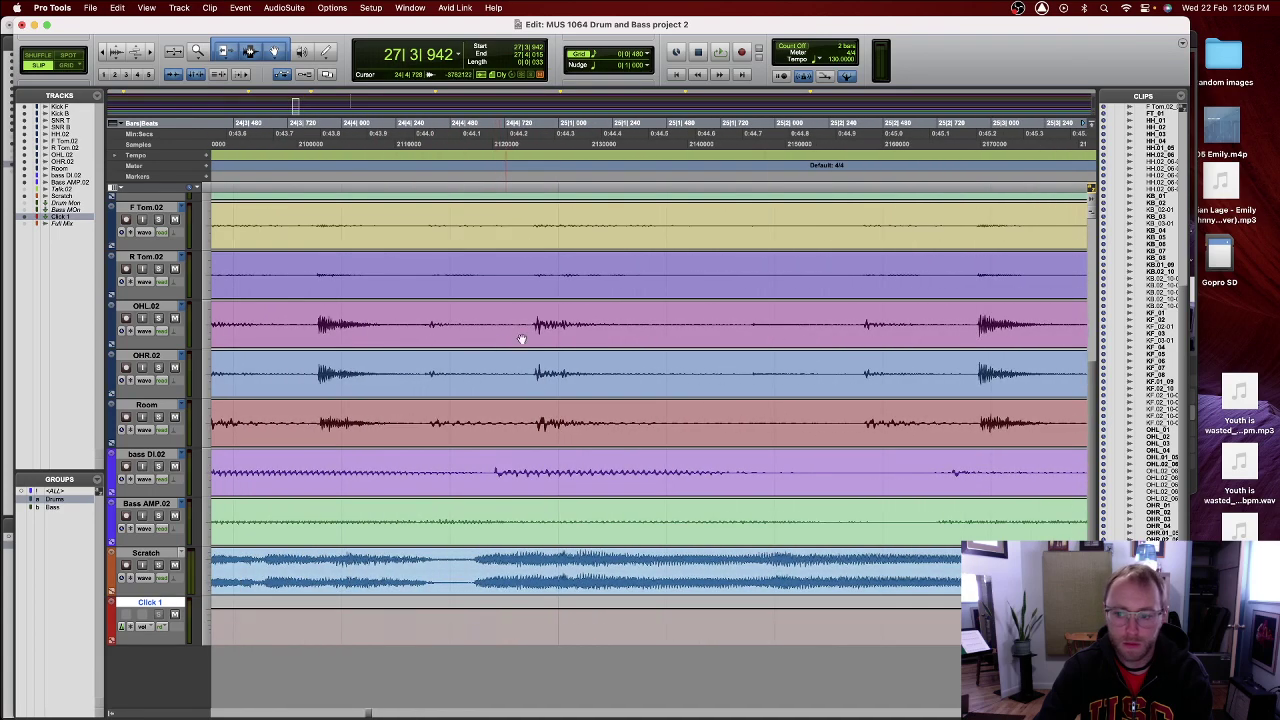
scroll(707, 314, "left", 4)
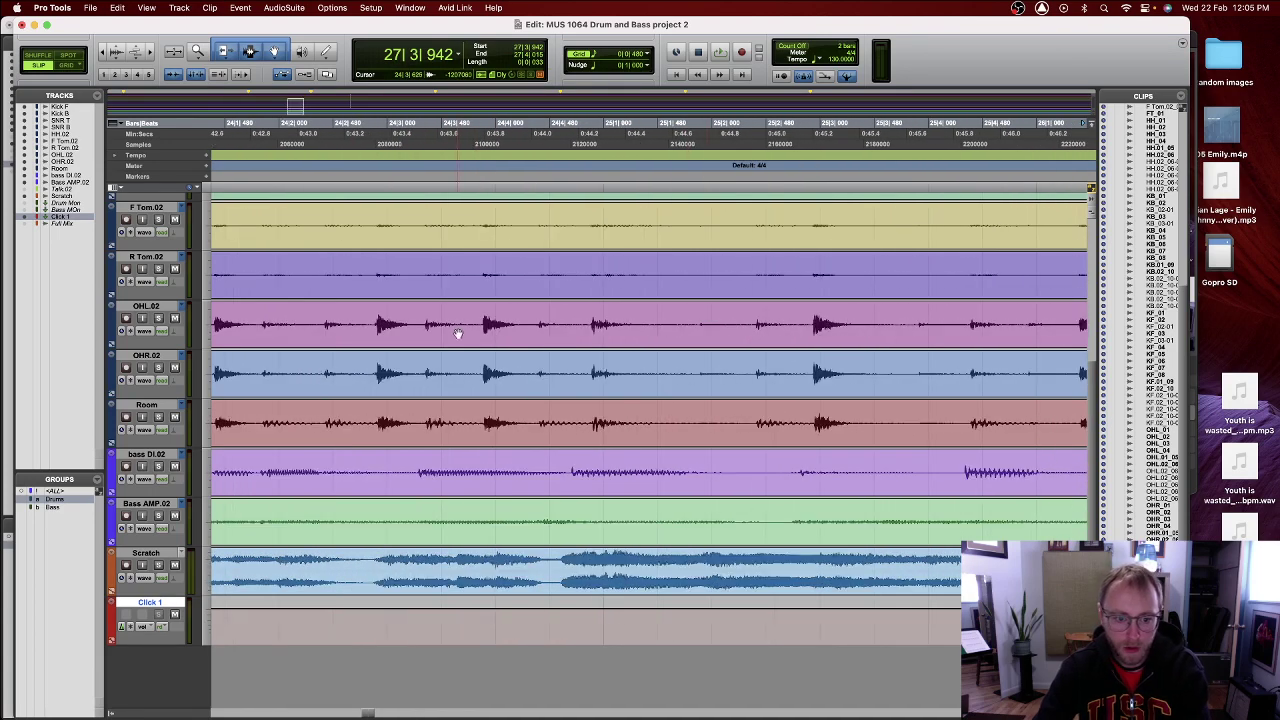
scroll(459, 333, "left", 12)
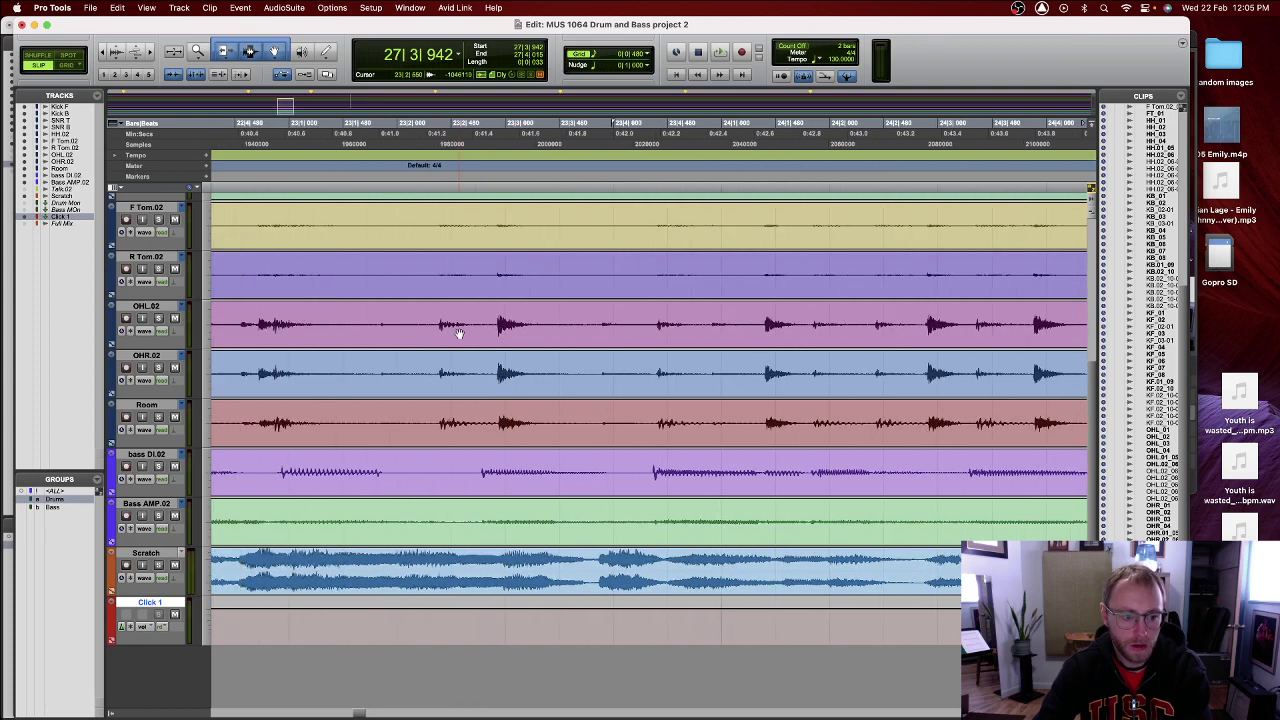
scroll(459, 333, "left", 12)
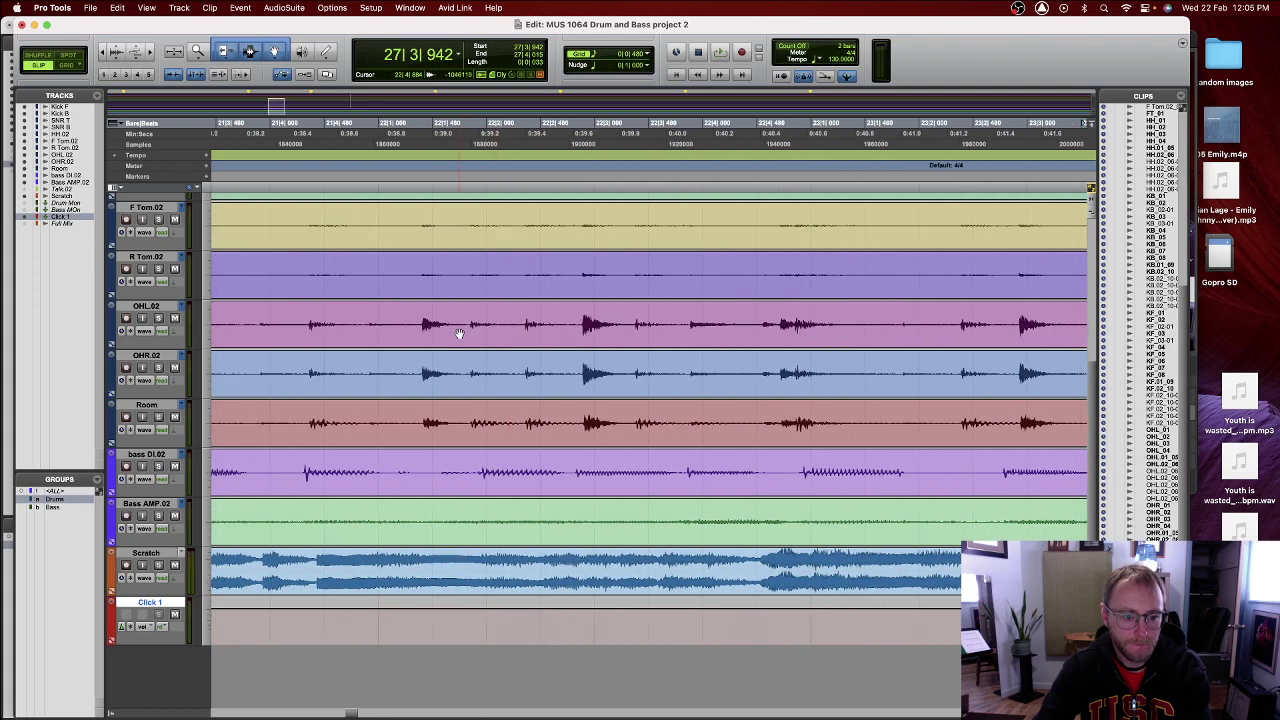
scroll(459, 333, "left", 18)
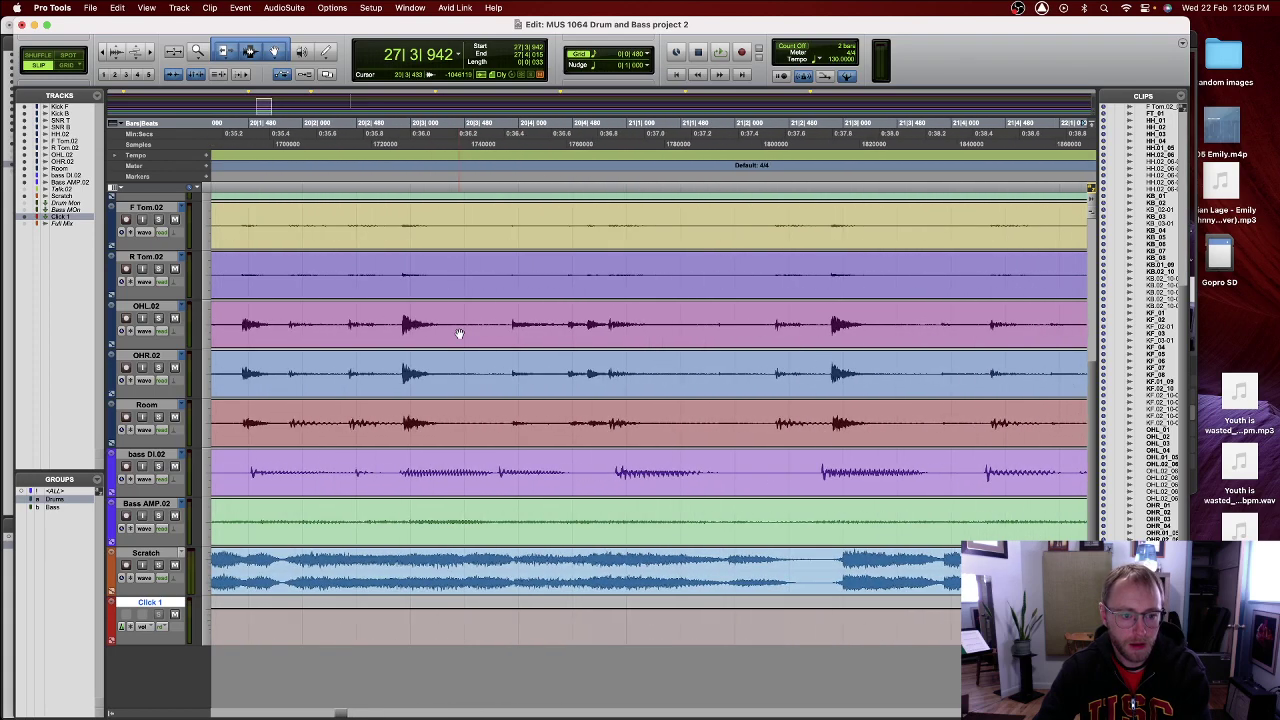
scroll(459, 333, "left", 4)
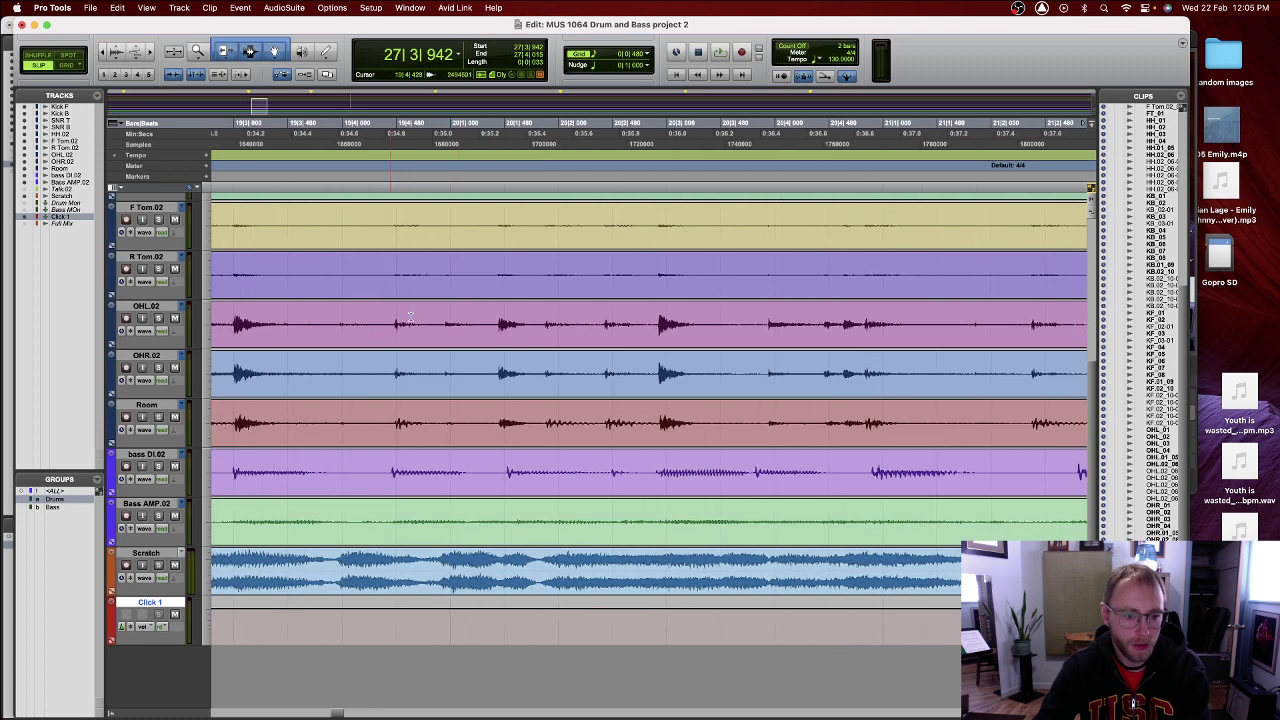
- Place the cursor at 20|1|384 and compare the kick and snare hits around it with the overhead, room and bass tracks
left_click(492, 321)
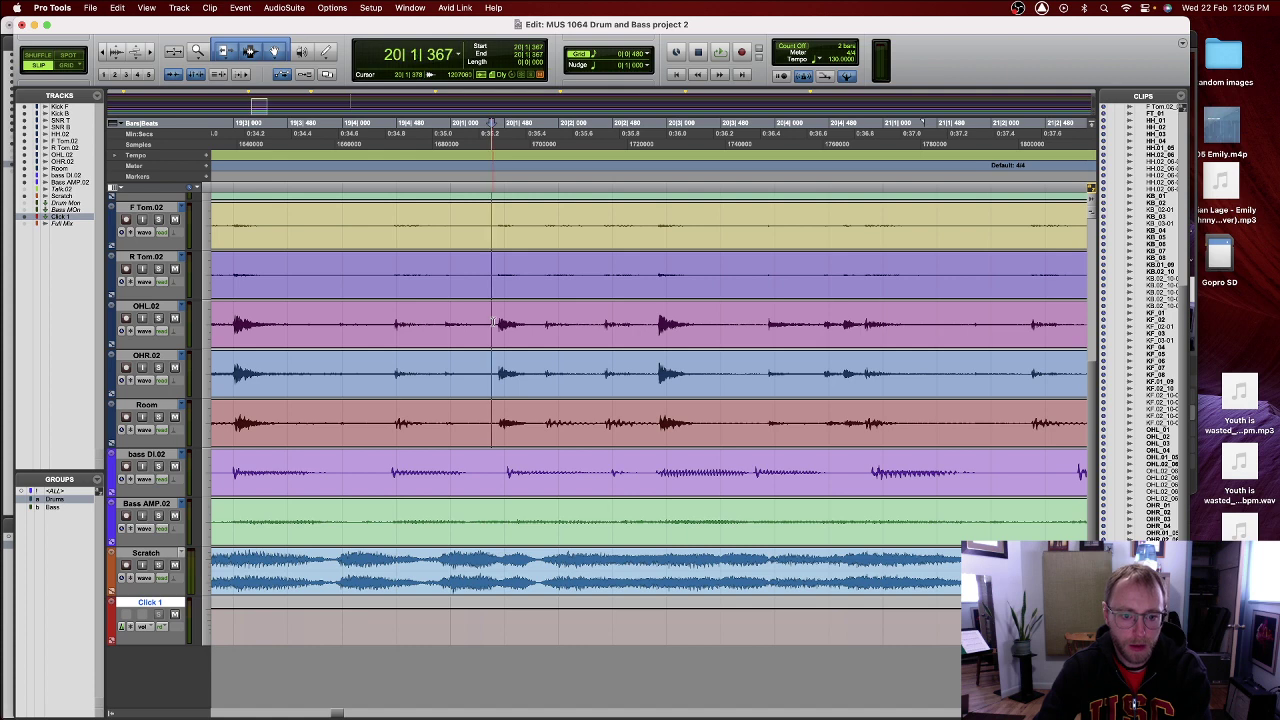
scroll(493, 321, "up", 5)
scroll(493, 321, "left", 4)
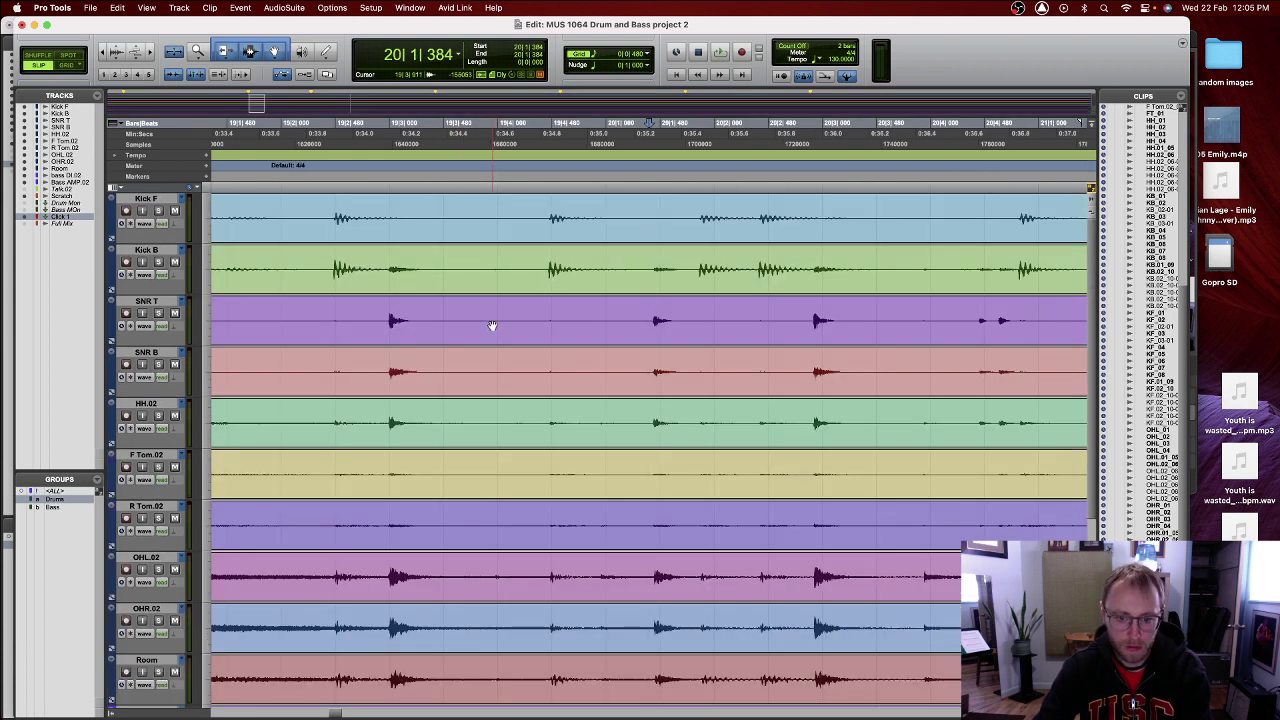
scroll(492, 325, "down", 5)
scroll(492, 325, "right", 4)
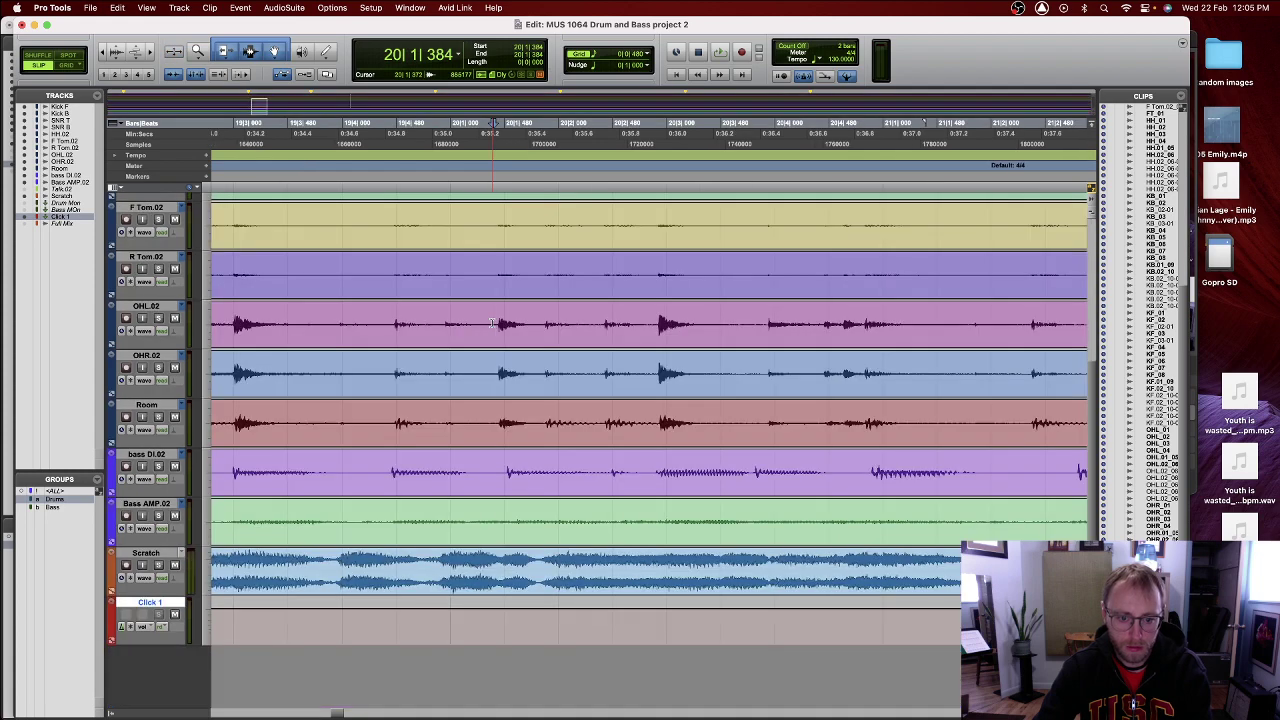
scroll(492, 322, "up", 5)
scroll(492, 322, "left", 4)
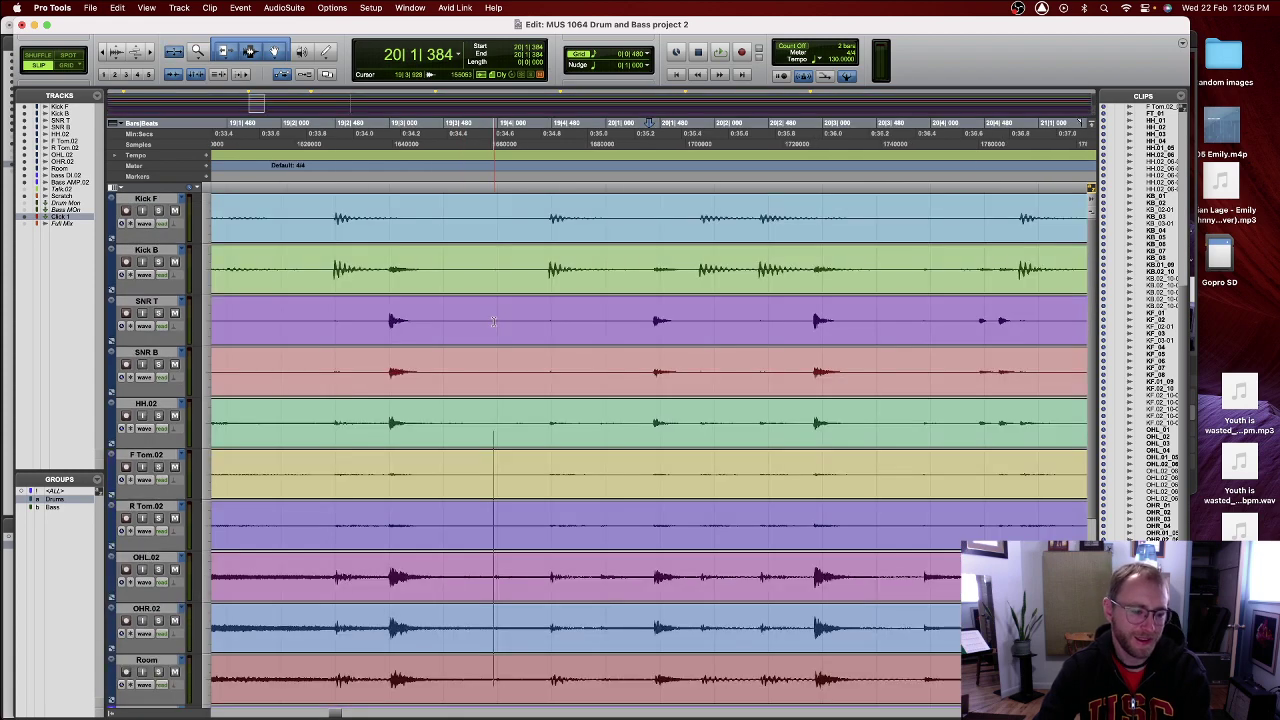
scroll(494, 319, "down", 5)
scroll(494, 319, "right", 4)
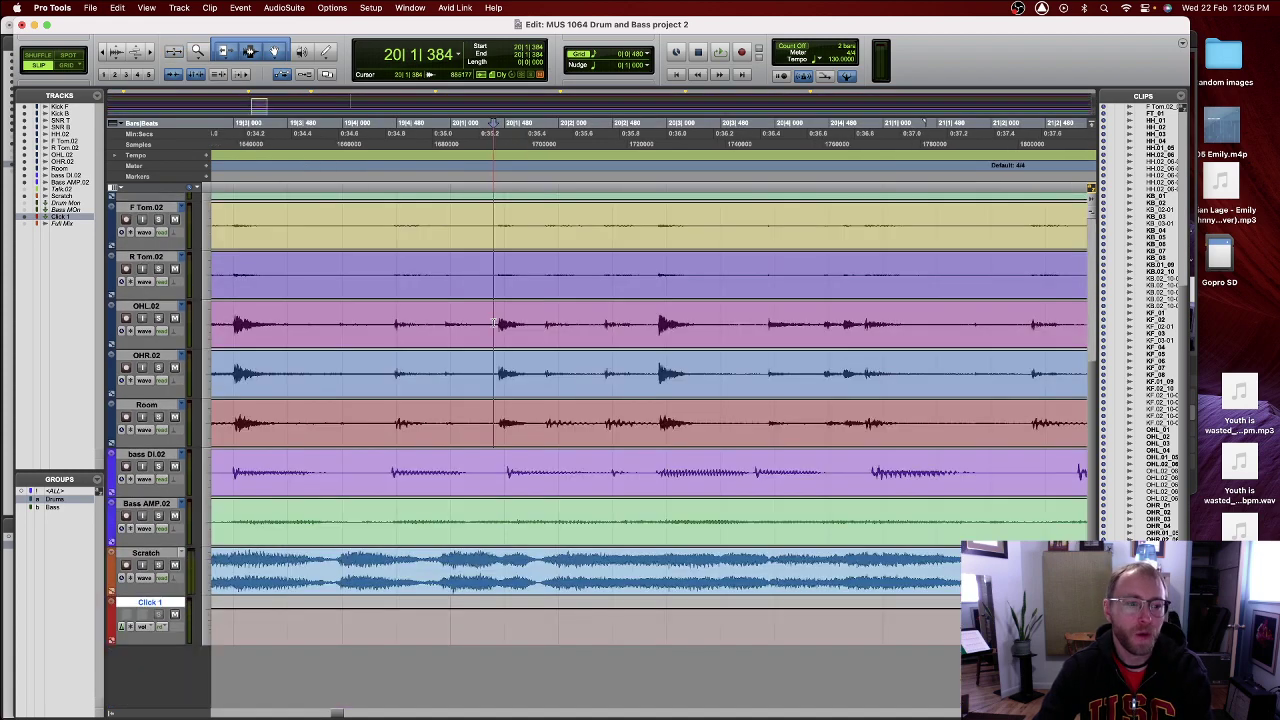
scroll(493, 323, "left", 1)
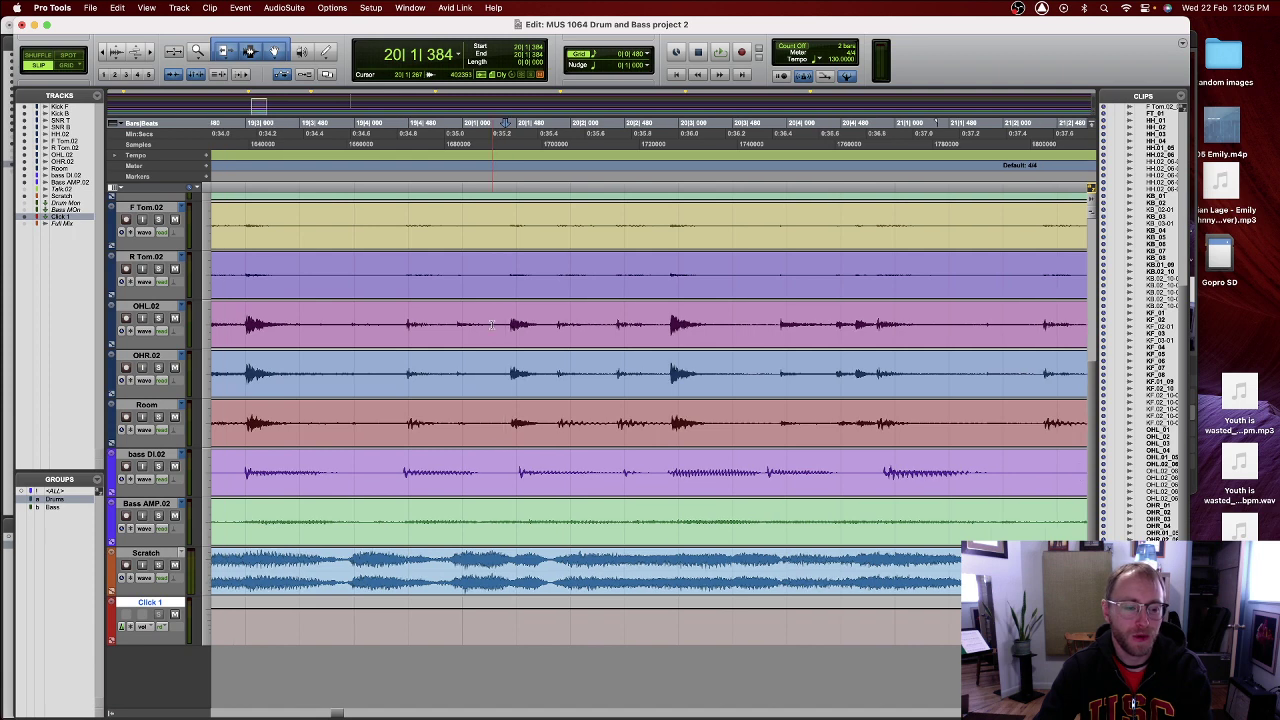
scroll(492, 324, "up", 5)
scroll(492, 324, "left", 4)
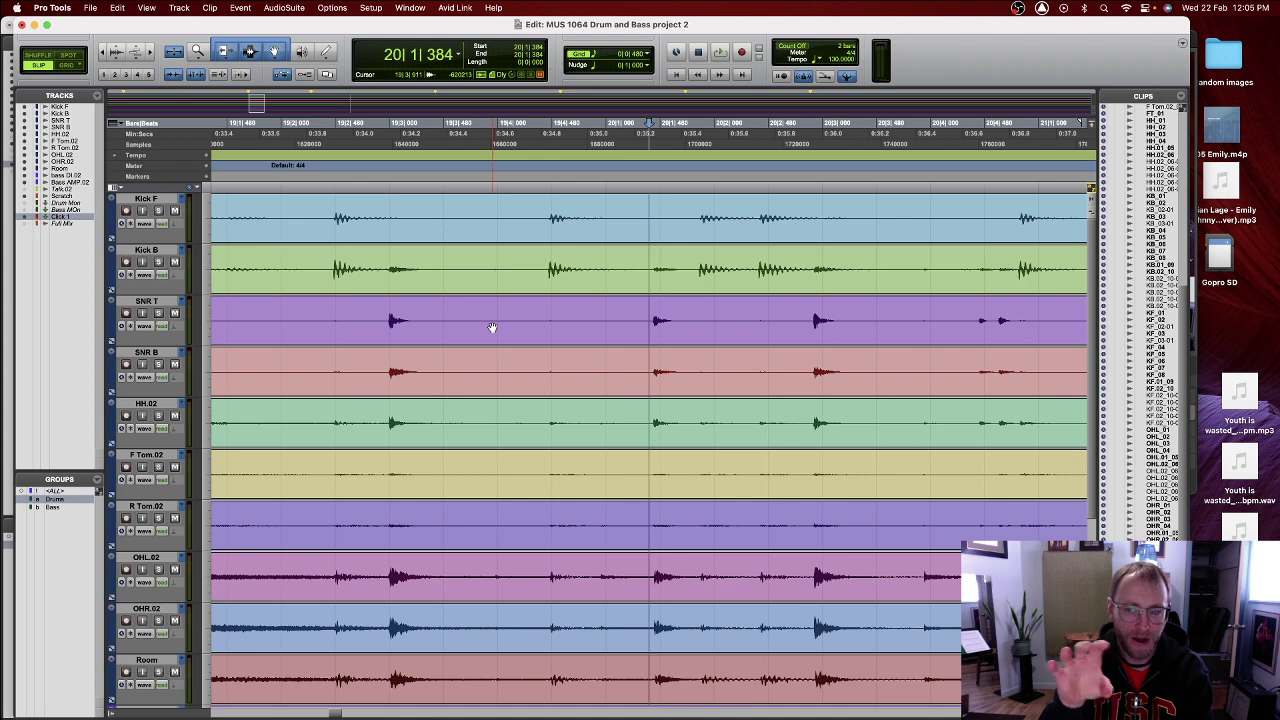
scroll(492, 327, "down", 5)
scroll(492, 327, "right", 3)
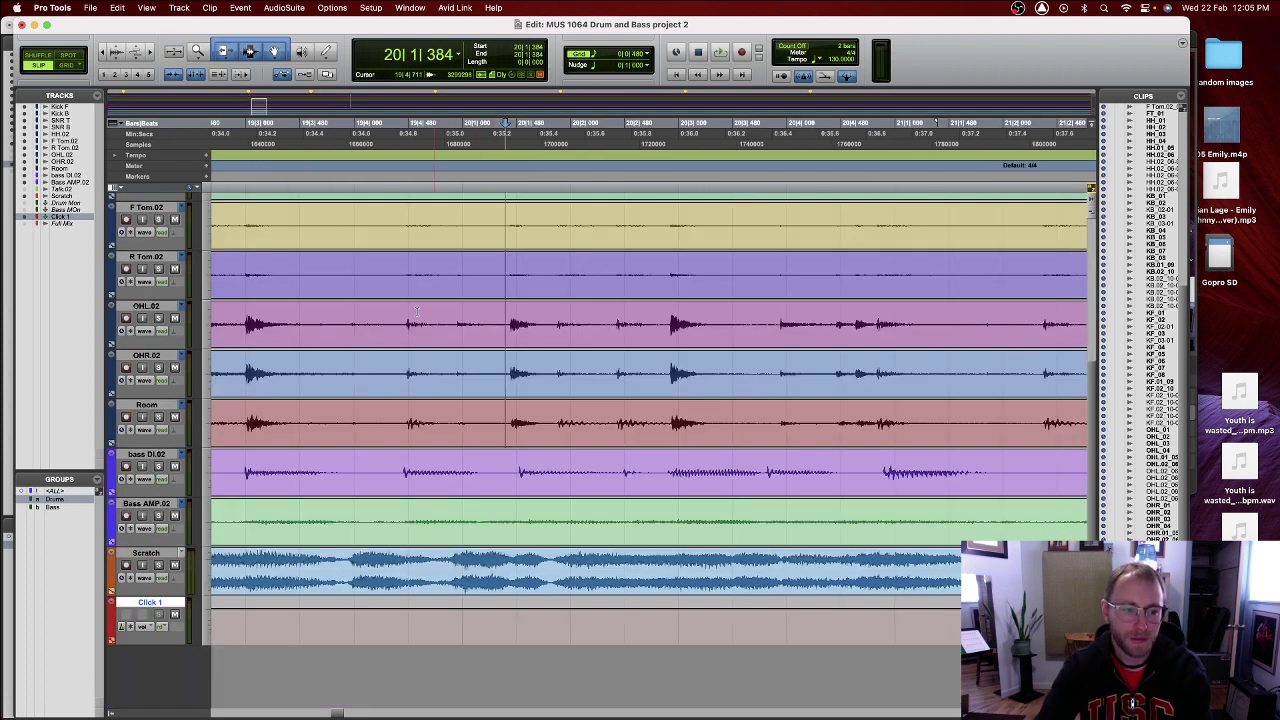
- Zoom in on the F Tom.02 clip alone and return to the multitrack view
left_click(413, 232)
key("e")
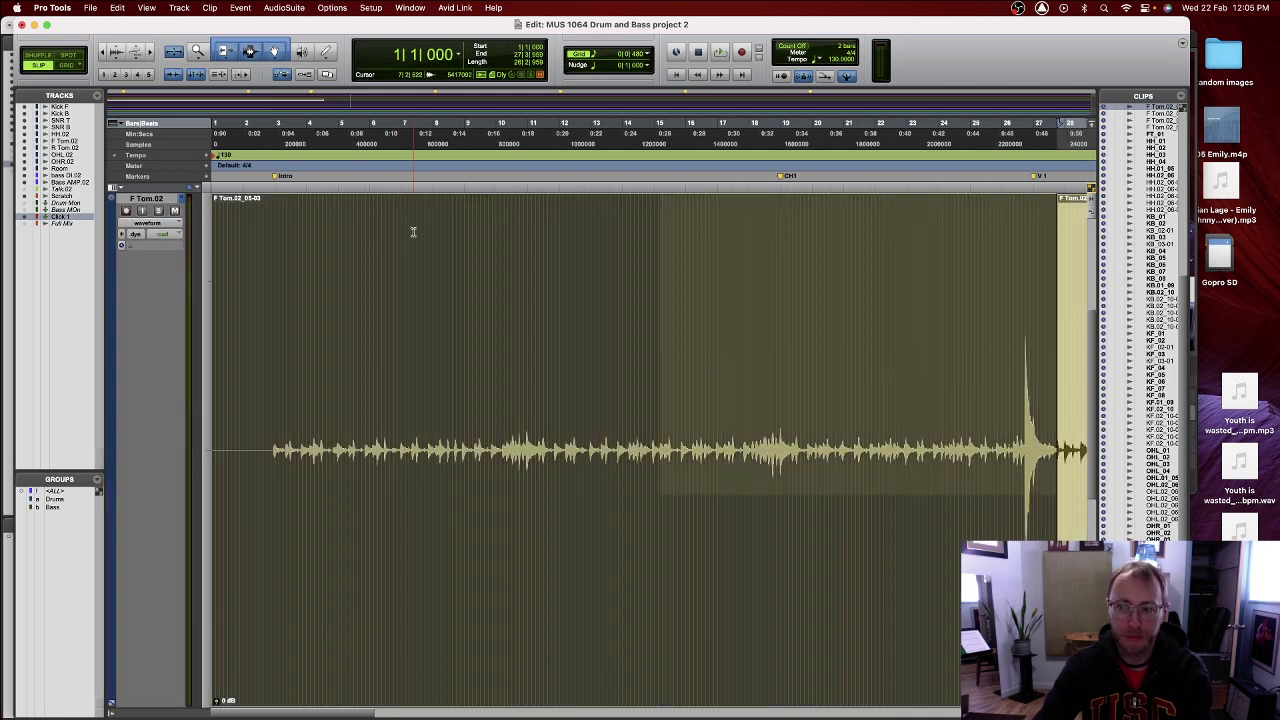
key("e")
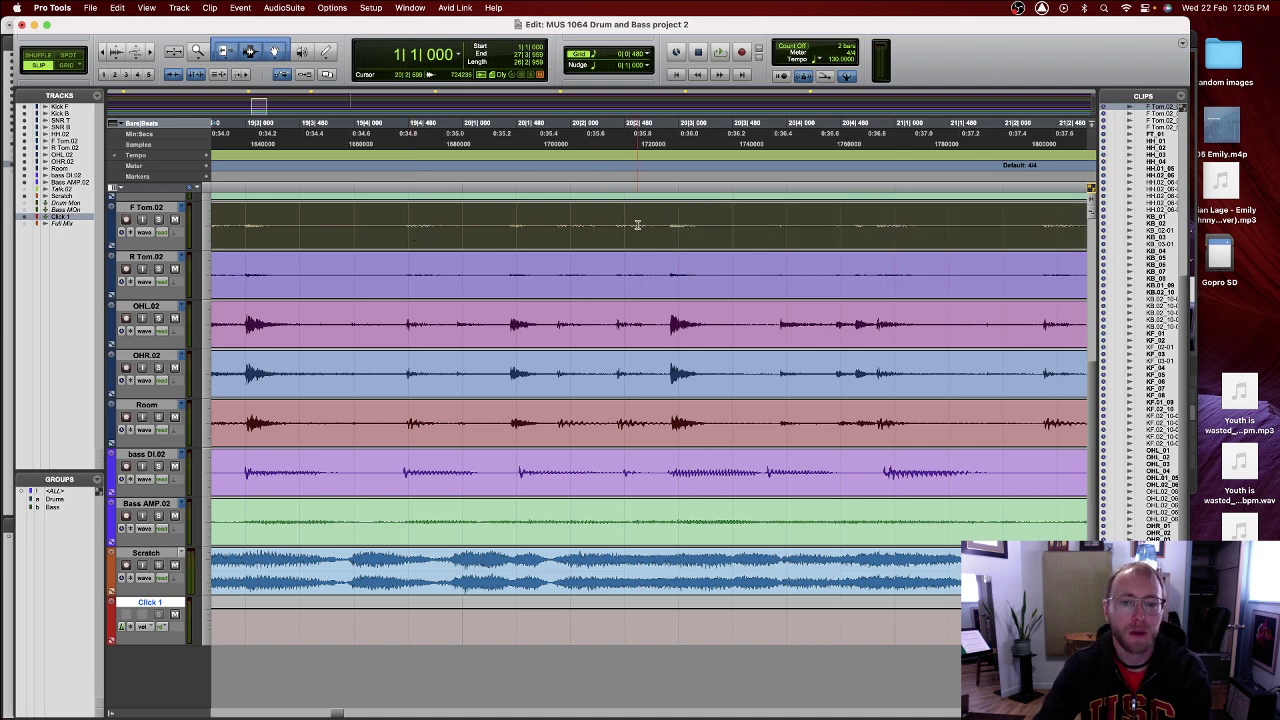
key("e")
key("e")
key("e")
key("e")
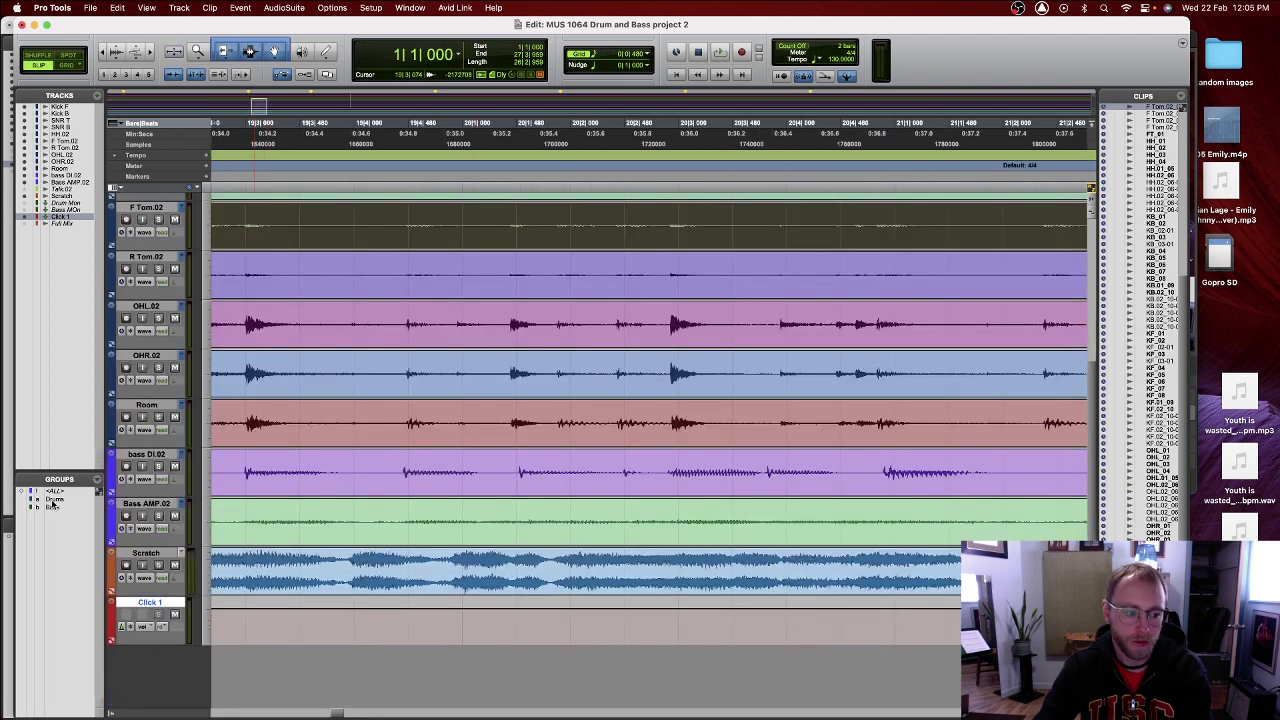
- Reactivate the Drums edit group
left_click(53, 506)
left_click(70, 508)
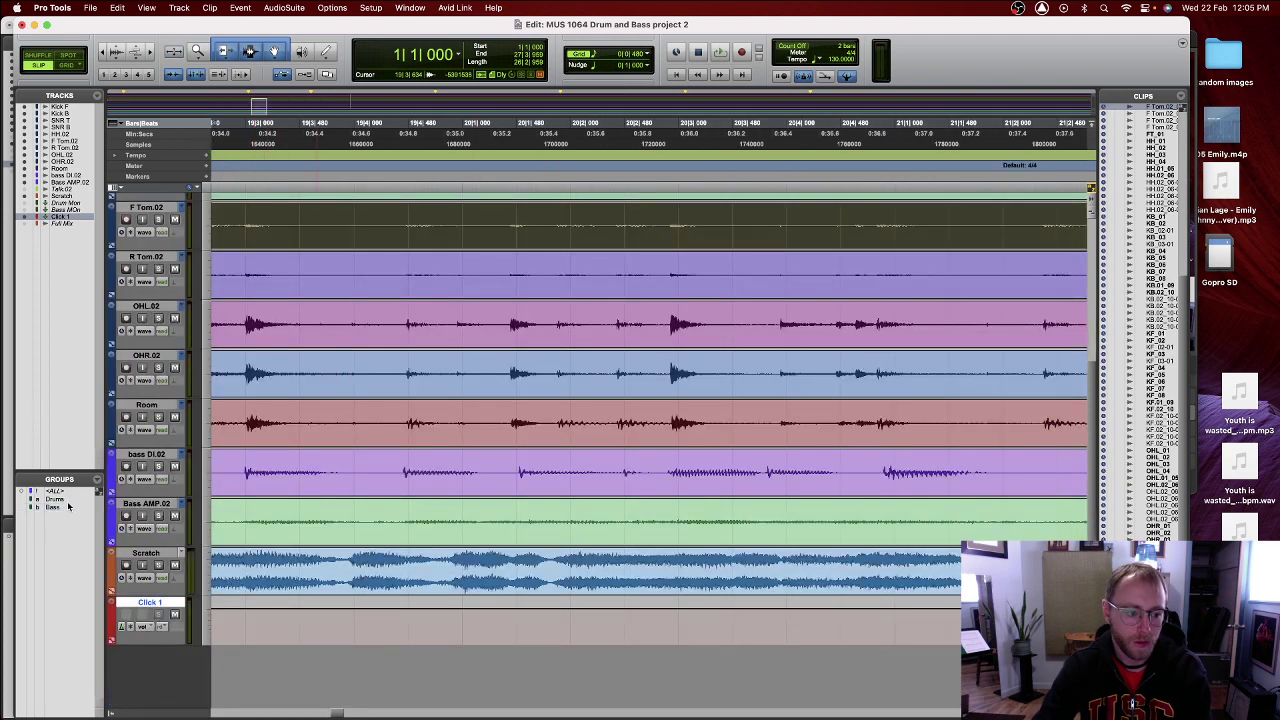
left_click(70, 506)
- Split the grouped drum clips at 20|2|844, just before the snare hit near beat 3
left_click(670, 215)
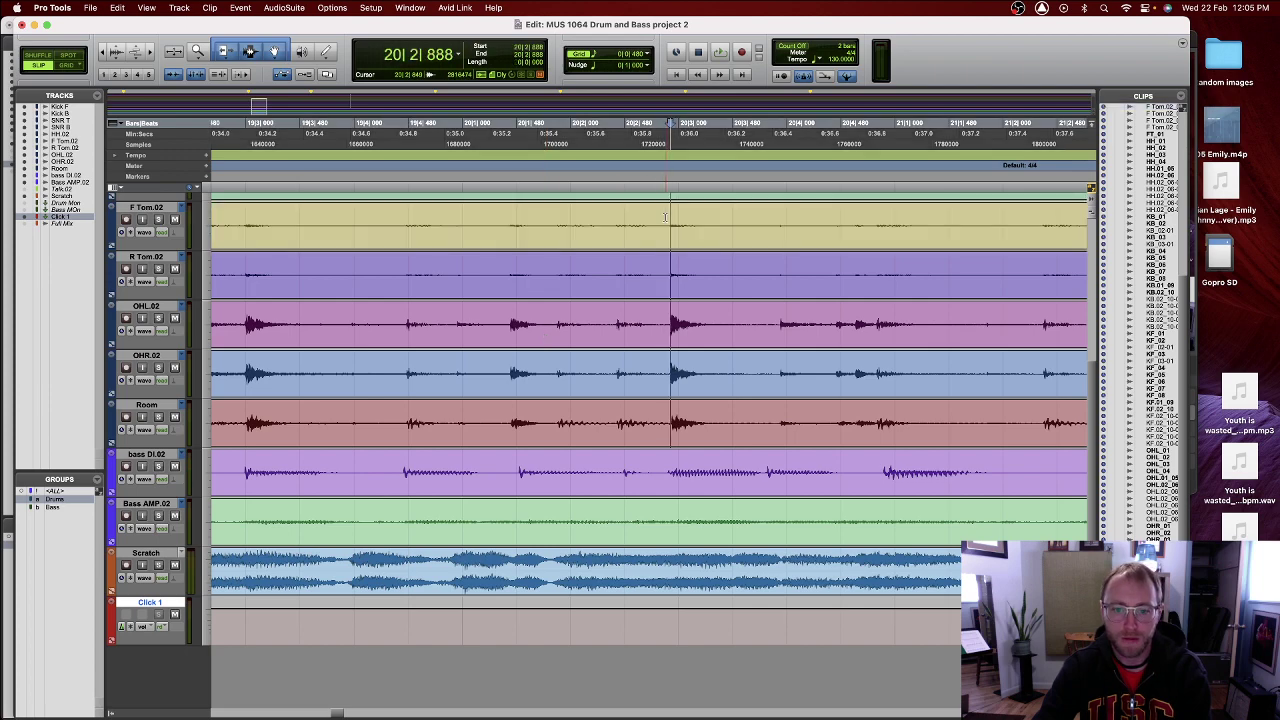
scroll(665, 217, "up", 5)
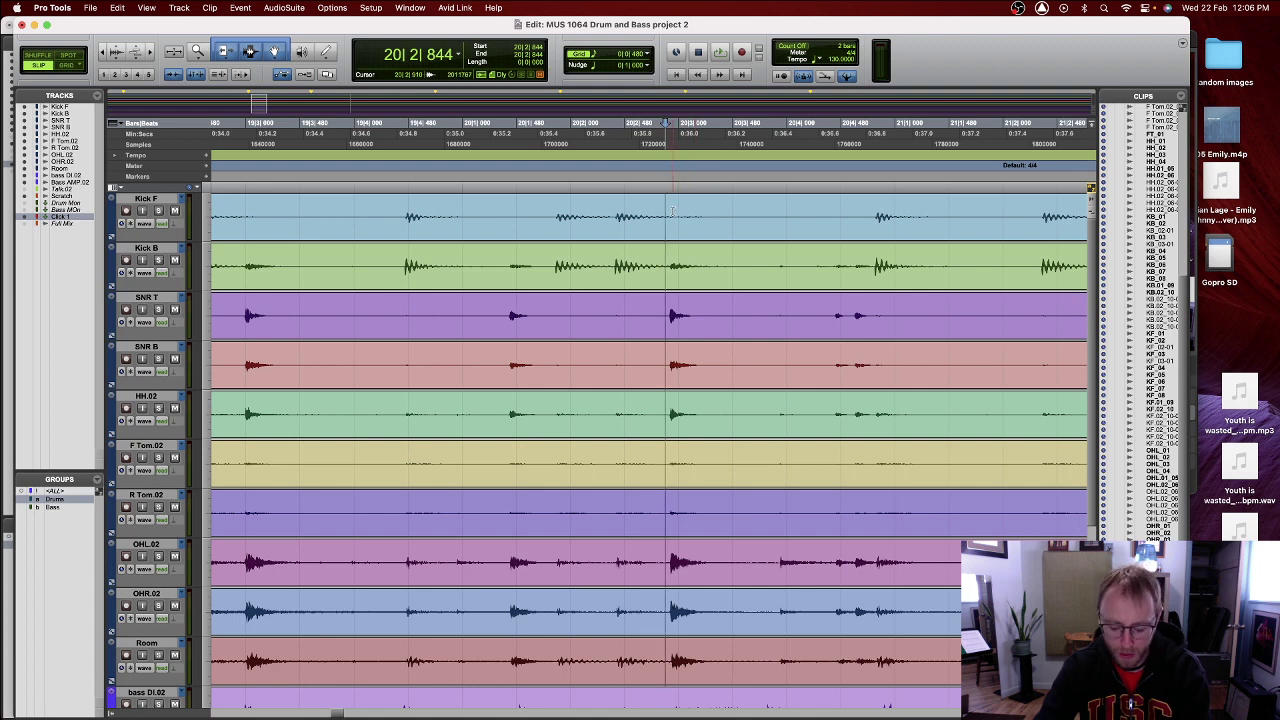
key("super+e")
scroll(736, 331, "right", 5)
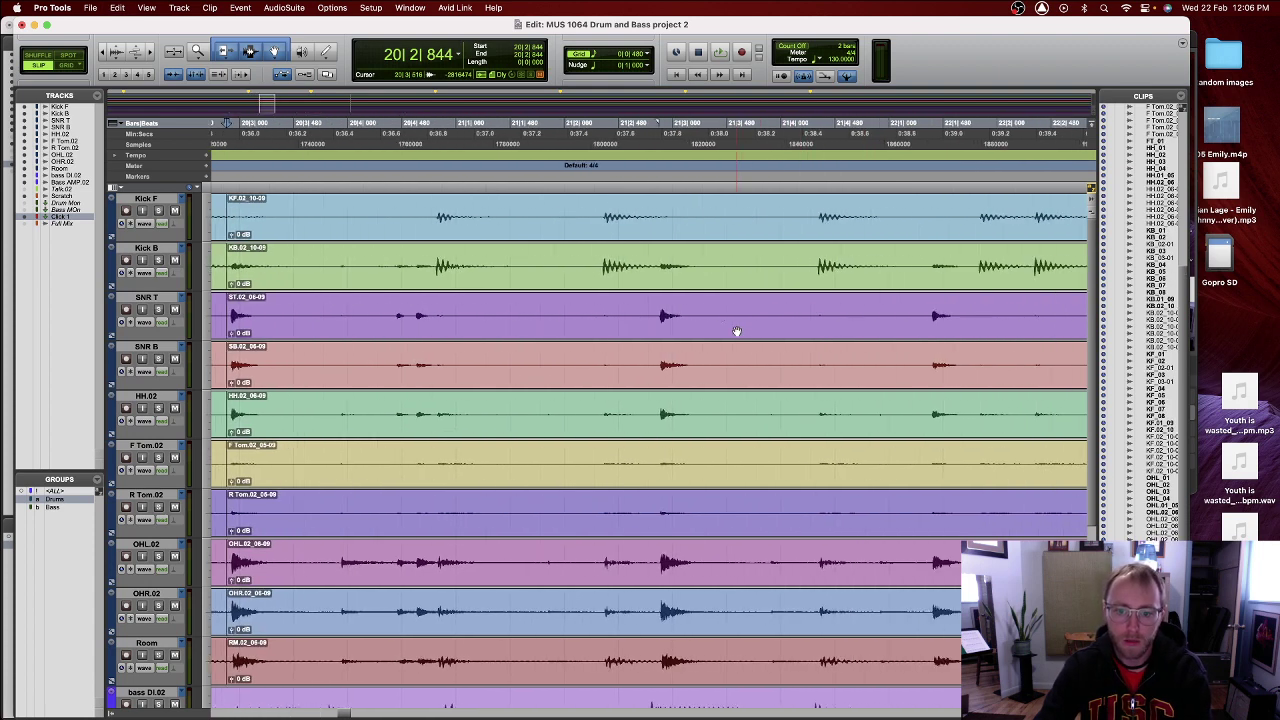
- Split the grouped drum clips at 26|1|861 and shift the section before that split later so it starts at 20|2|927
scroll(438, 323, "right", 3)
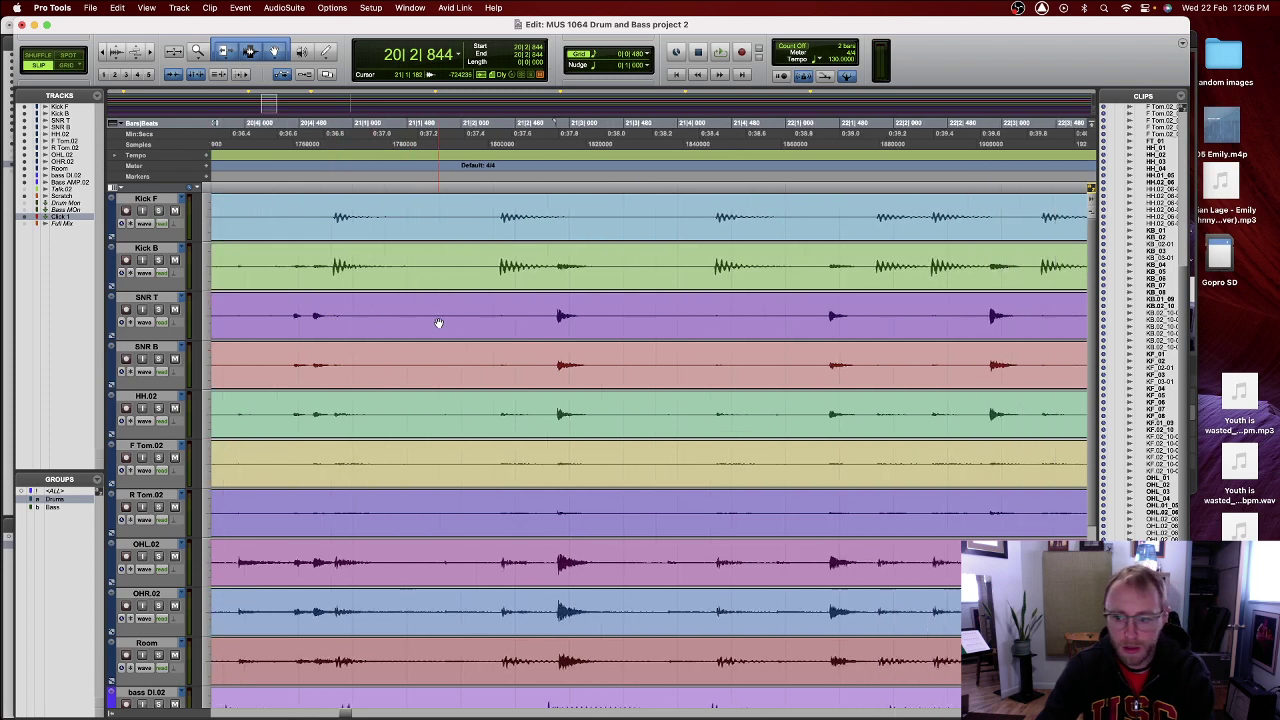
scroll(438, 323, "right", 8)
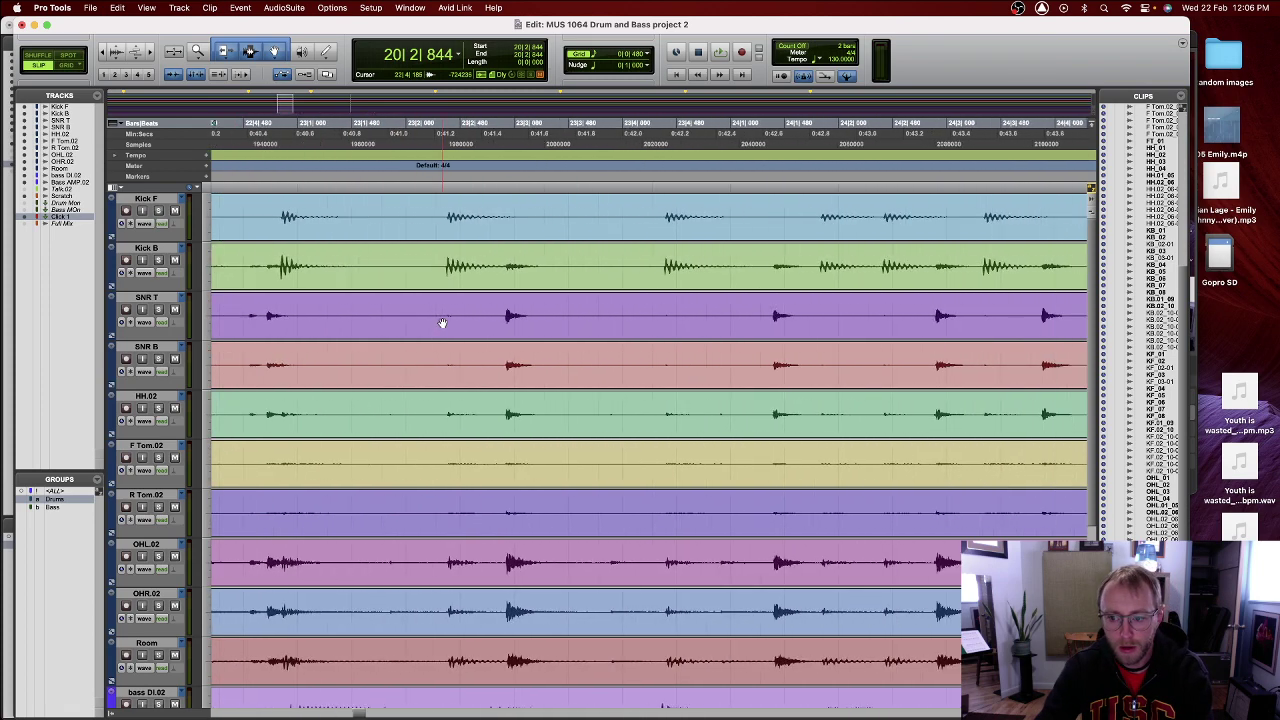
scroll(443, 323, "right", 8)
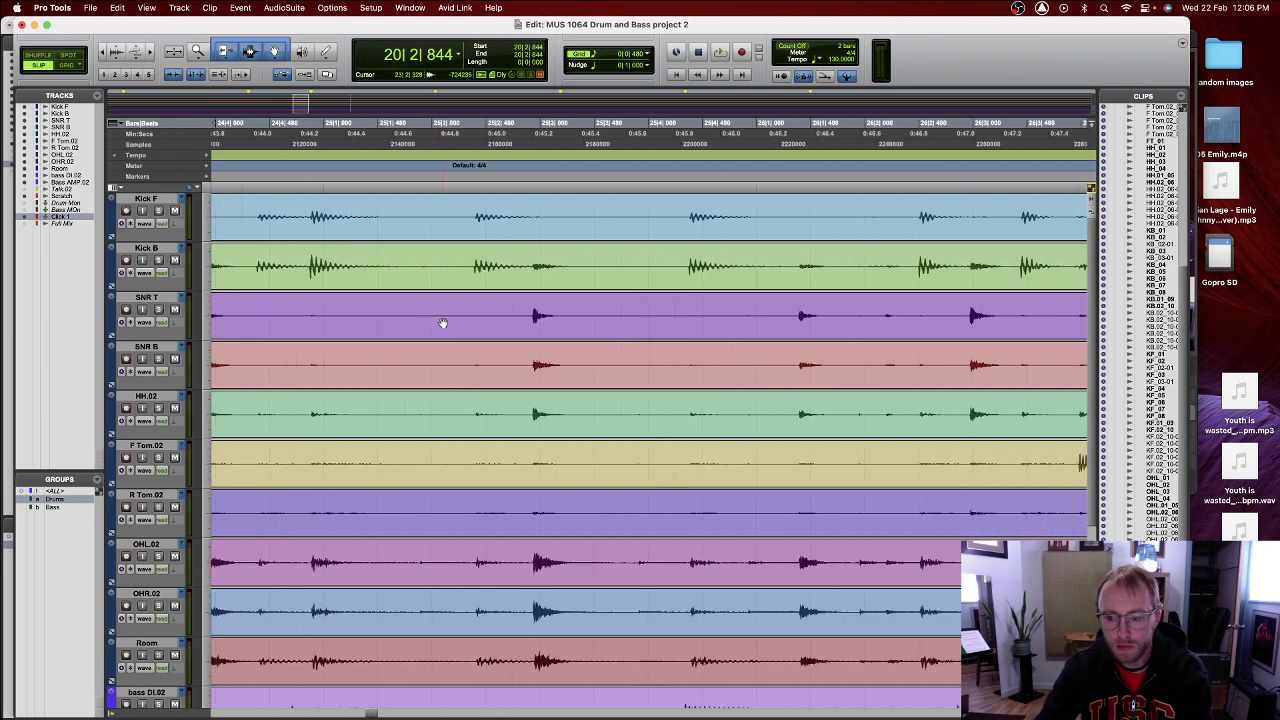
scroll(443, 323, "right", 5)
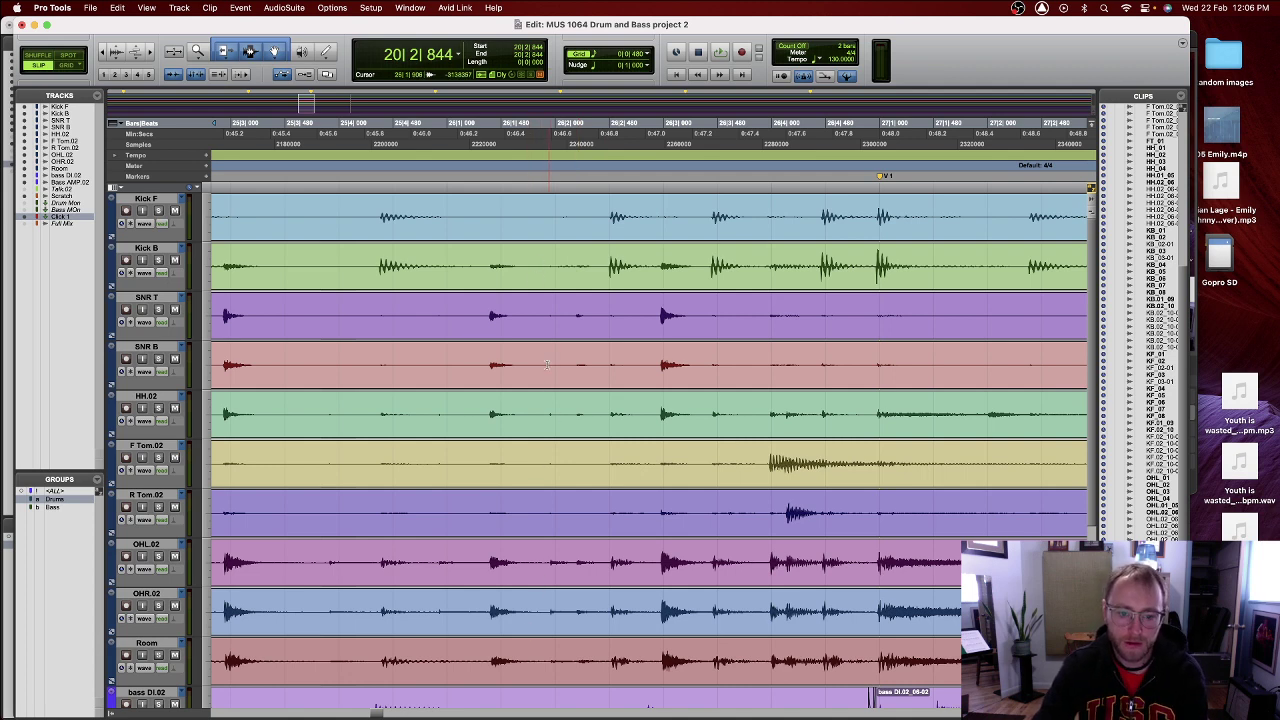
left_click(545, 310)
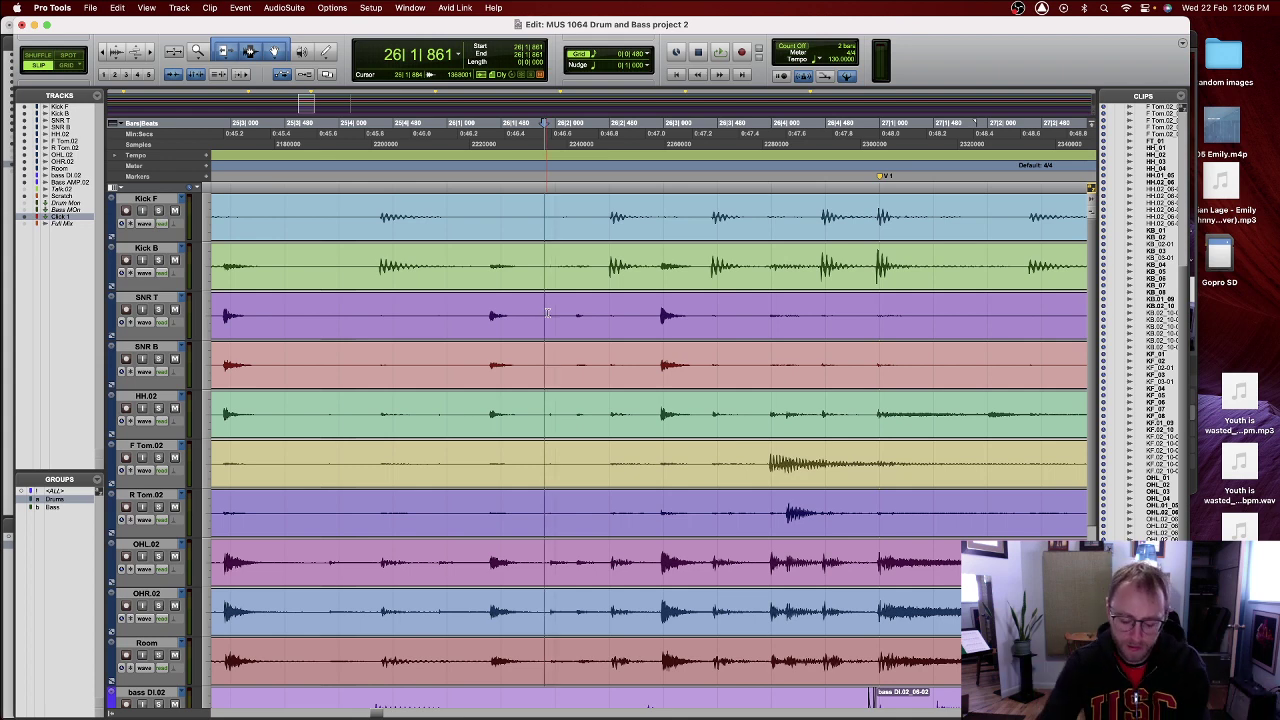
key("super+e")
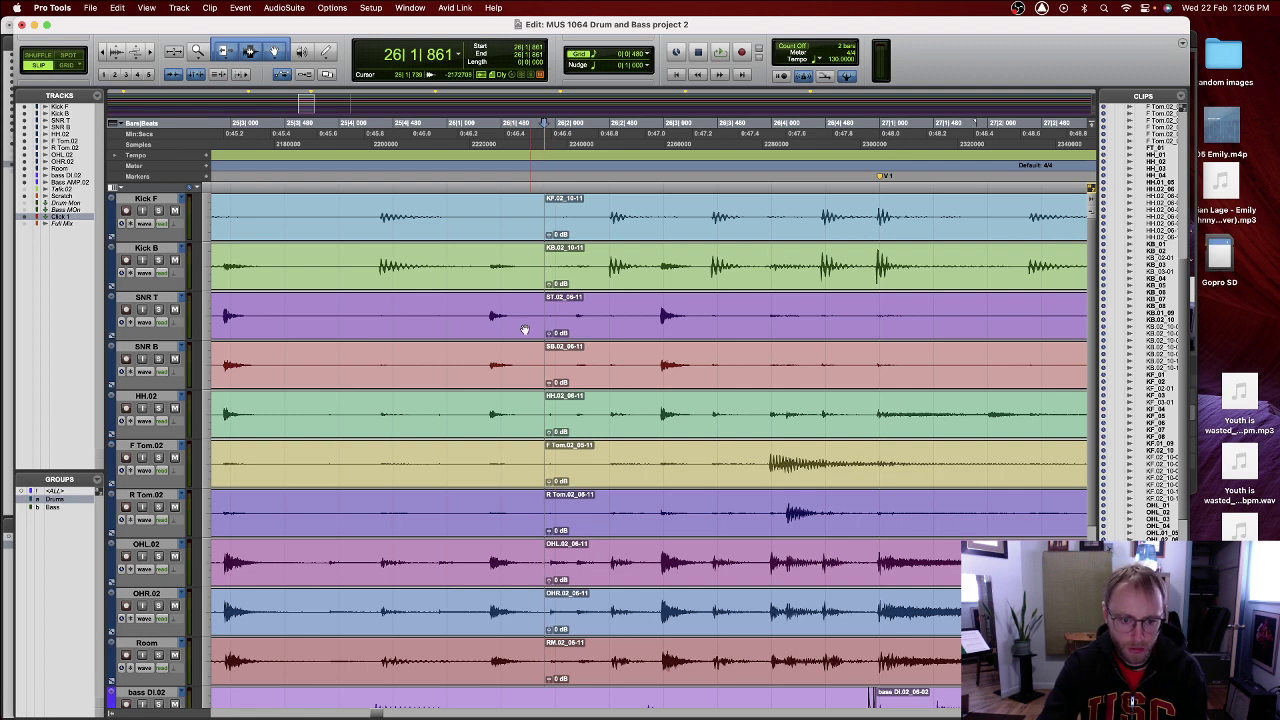
left_click(541, 209)
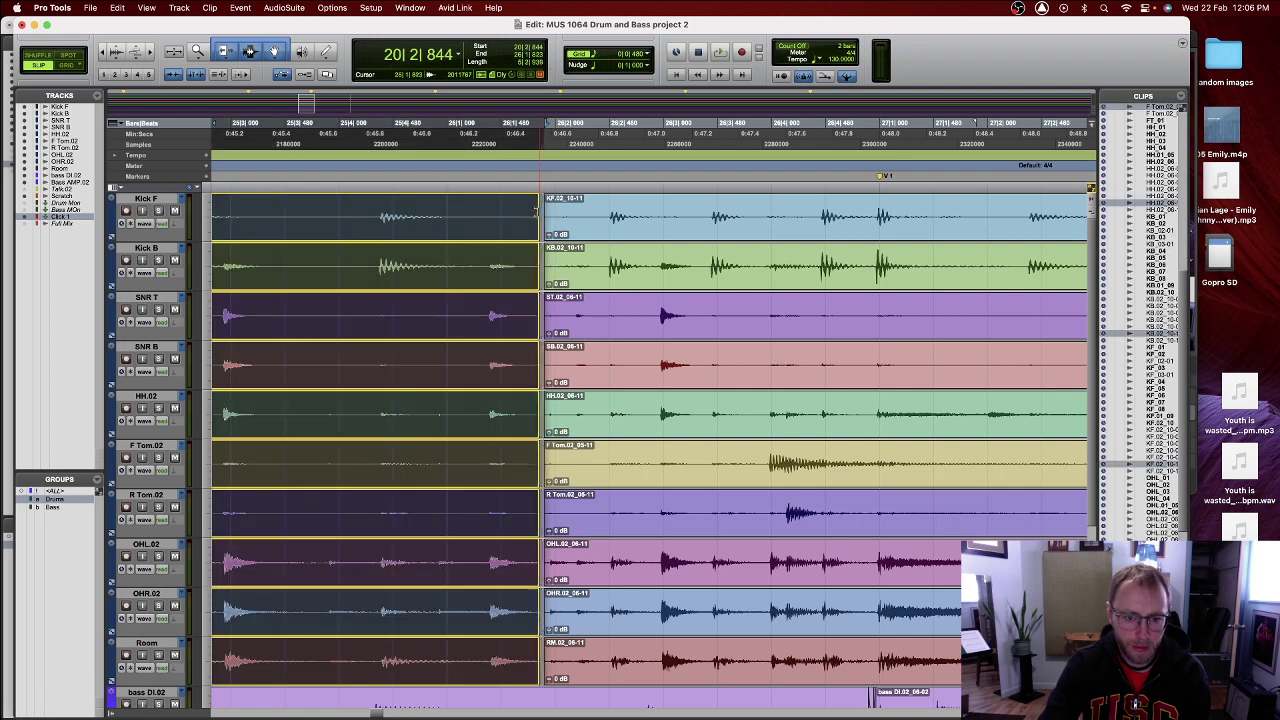
left_click_drag(421, 236, 429, 237)
- Separate the drum section from 22|3|401 to 23|2|256 and shift it later to start at 22|3|446
scroll(427, 240, "left", 2)
scroll(427, 240, "left", 4)
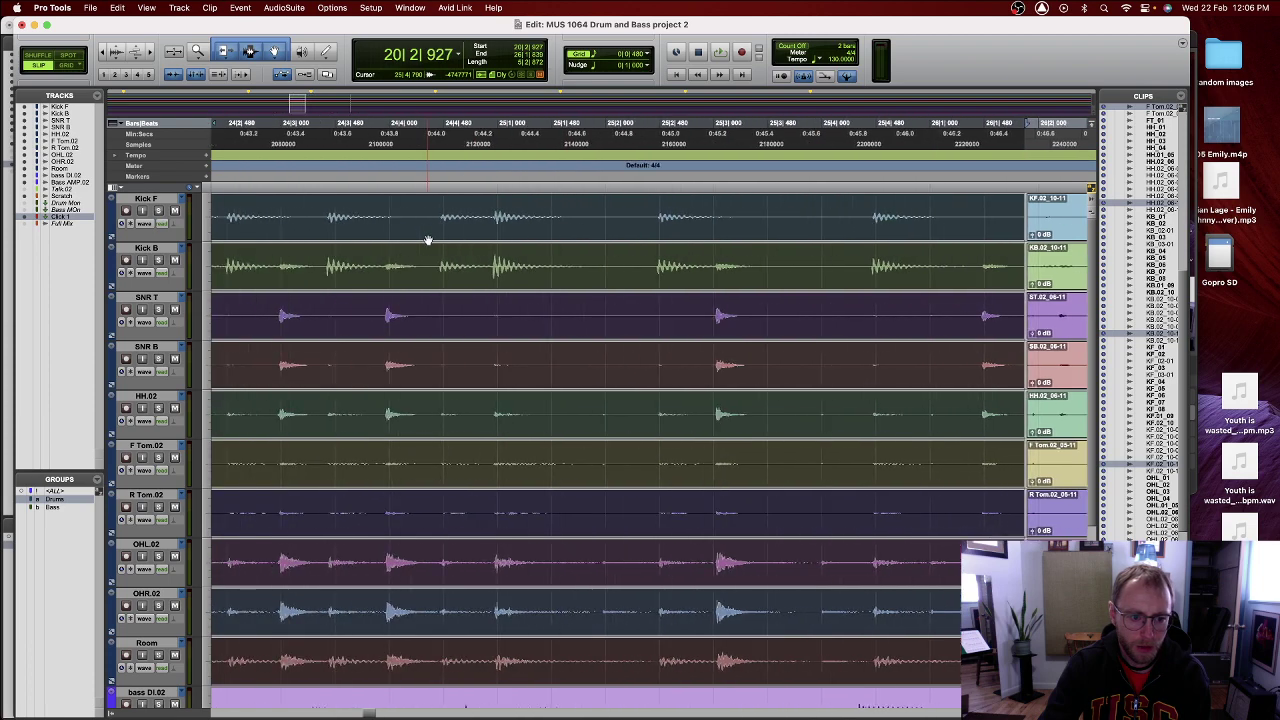
scroll(427, 240, "left", 8)
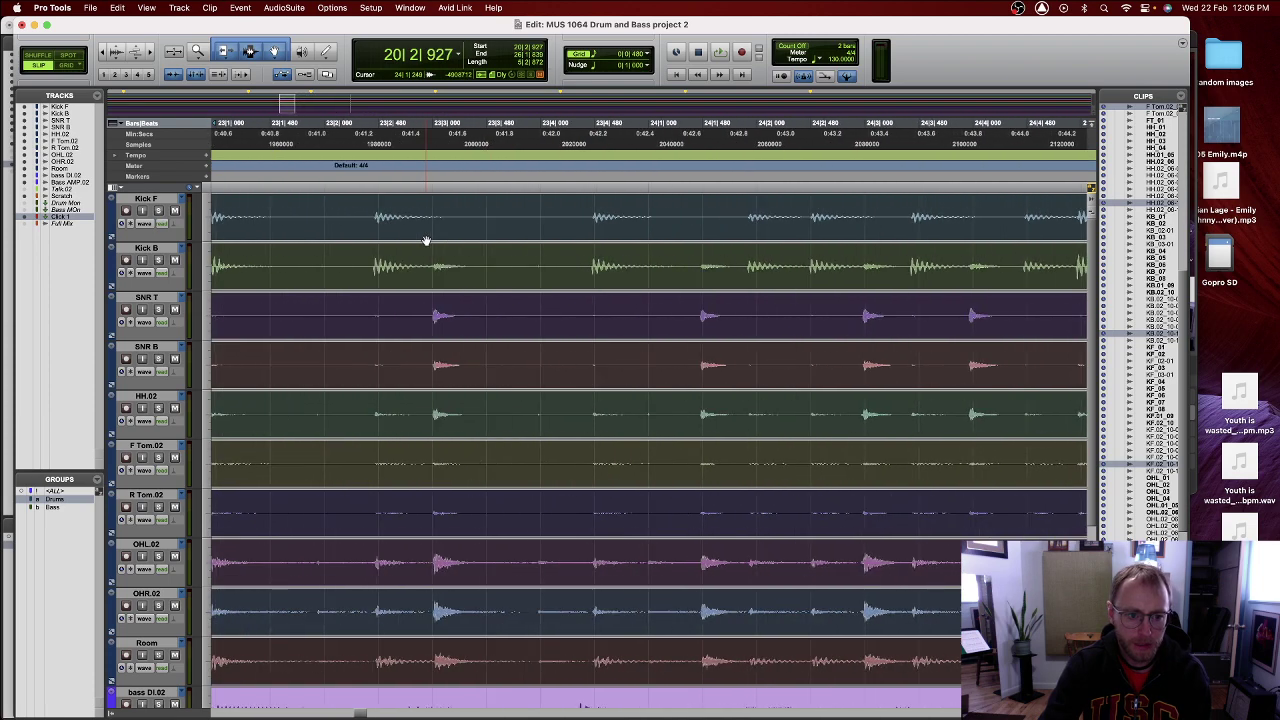
scroll(425, 240, "left", 1)
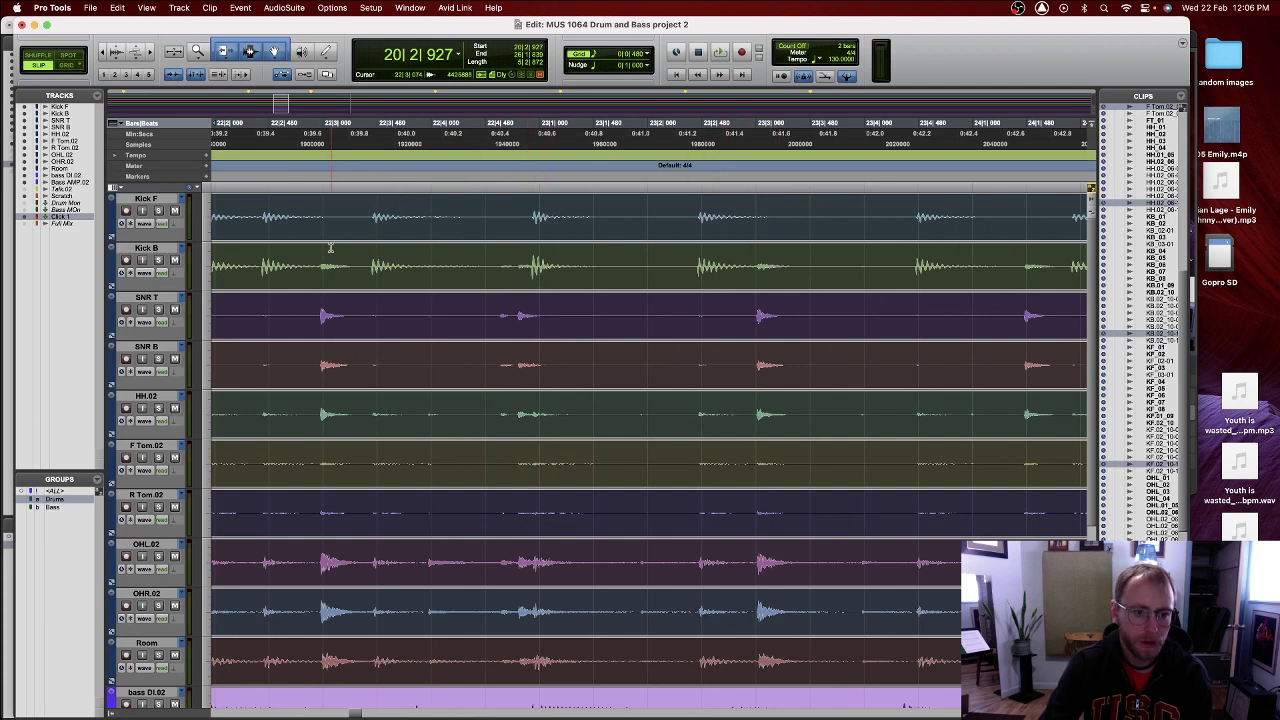
left_click(366, 210)
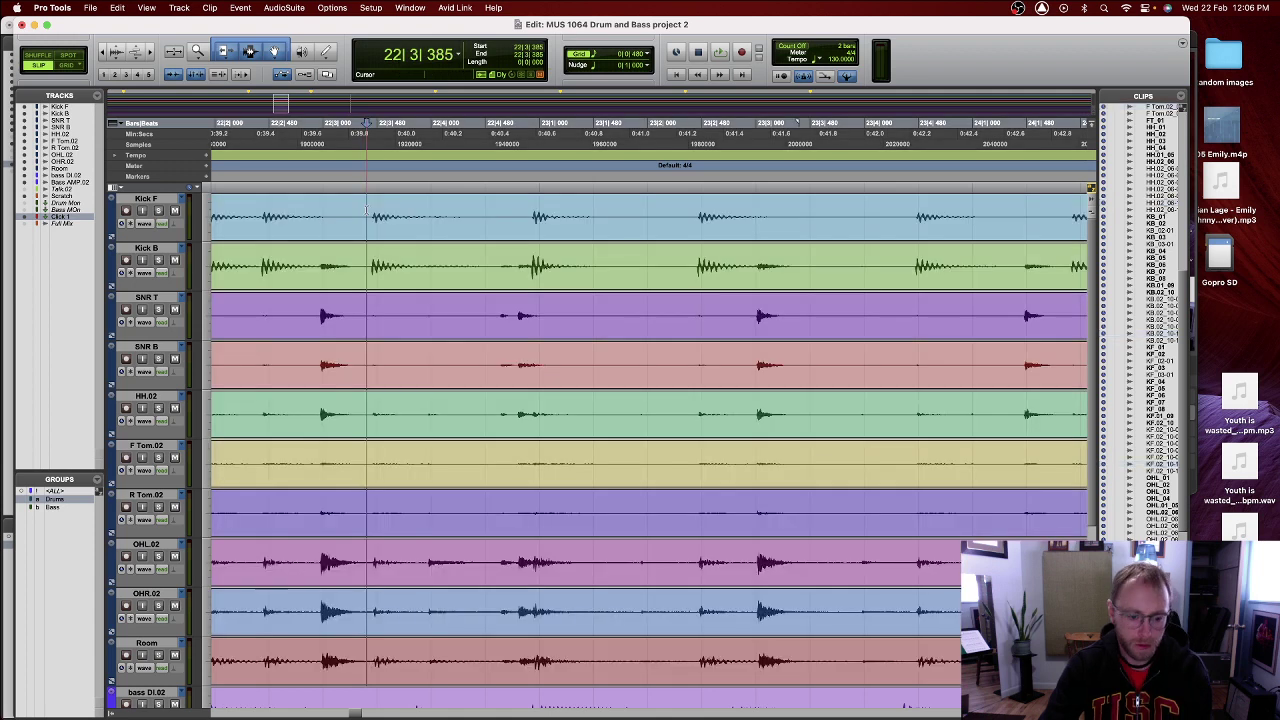
left_click_drag(367, 208, 677, 224)
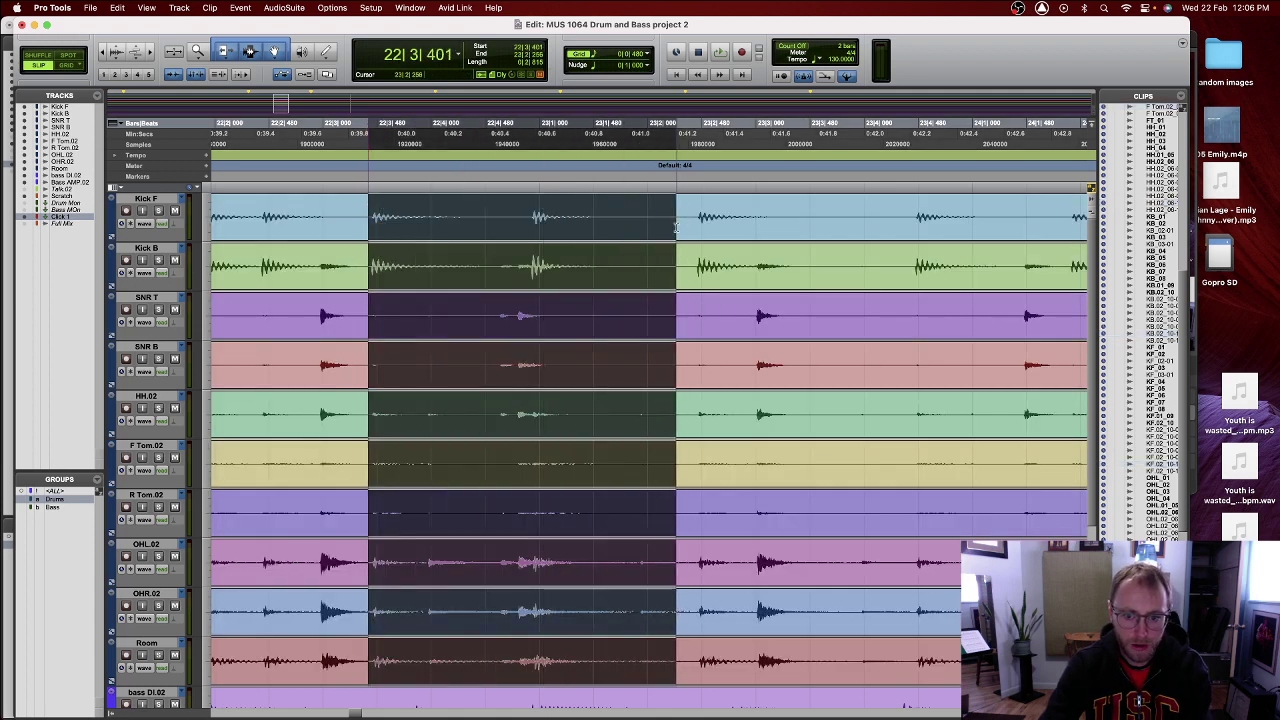
key("super+e")
left_click_drag(443, 232, 450, 232)
- Separate the drum section from 20|4|454 to 21|2|858 and shift it later to start at 20|4|493
scroll(487, 338, "left", 5)
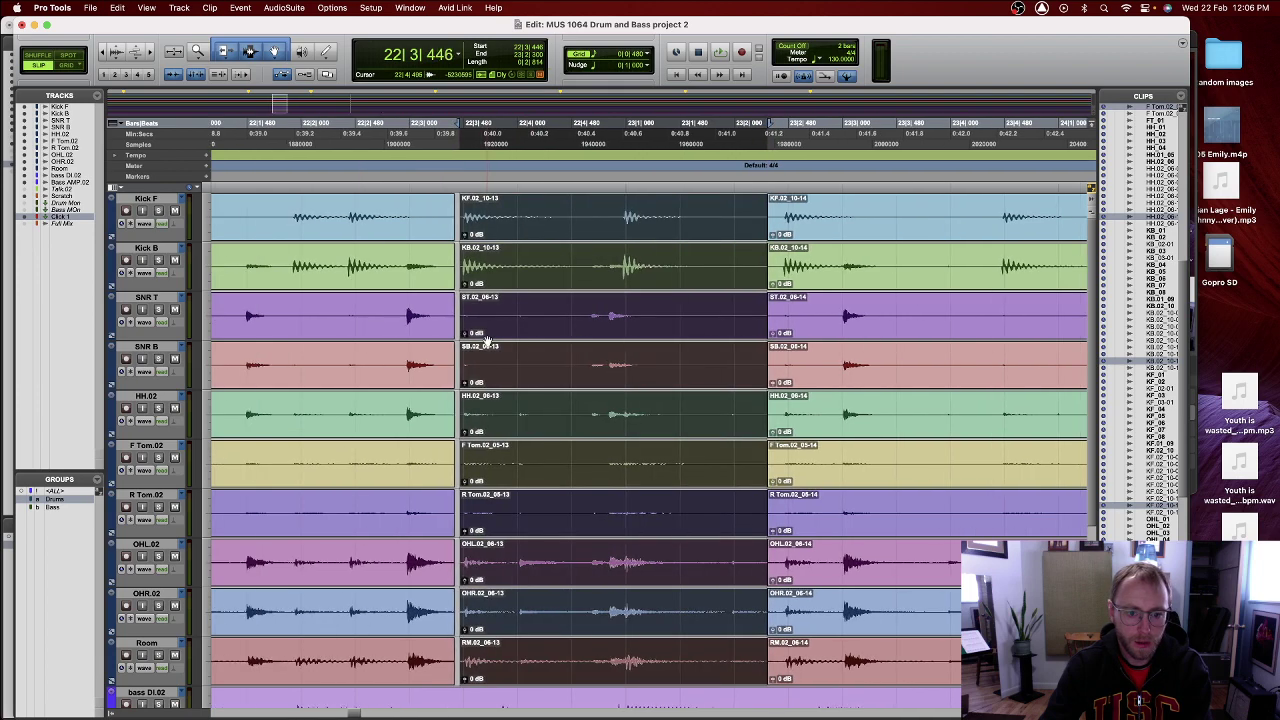
scroll(487, 341, "left", 2)
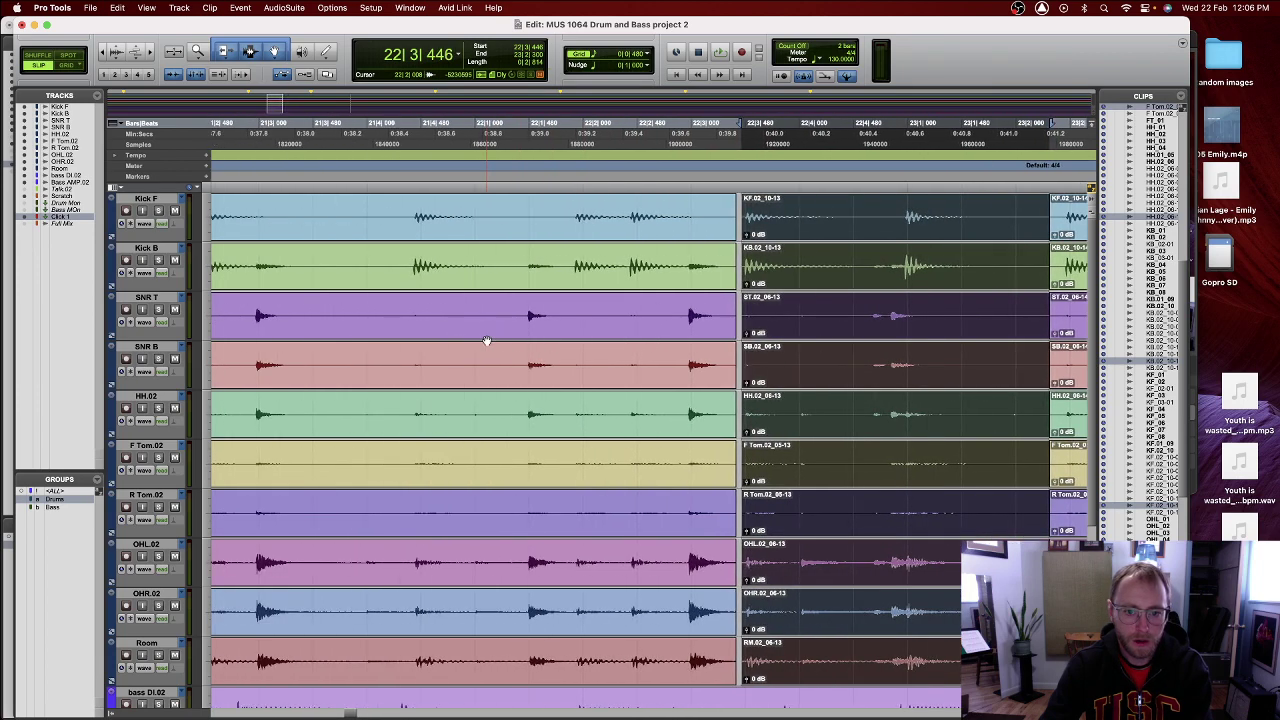
scroll(487, 341, "left", 4)
scroll(494, 322, "left", 2)
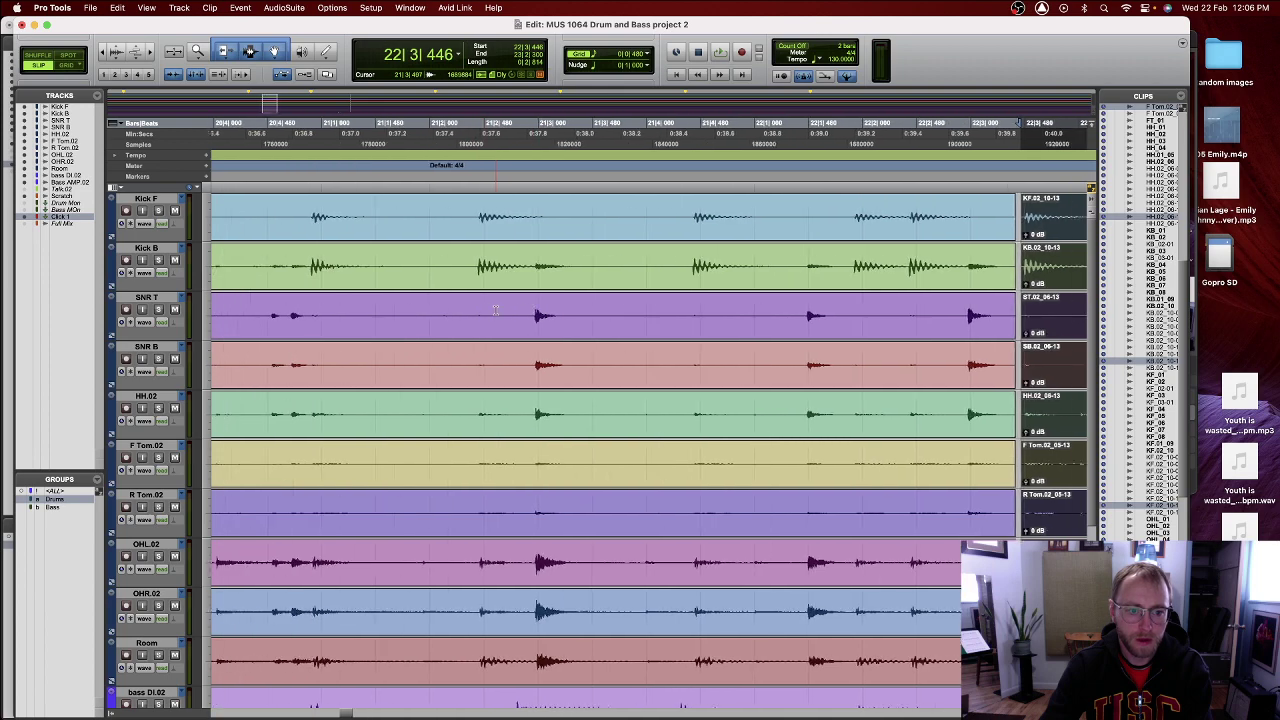
scroll(494, 311, "left", 6)
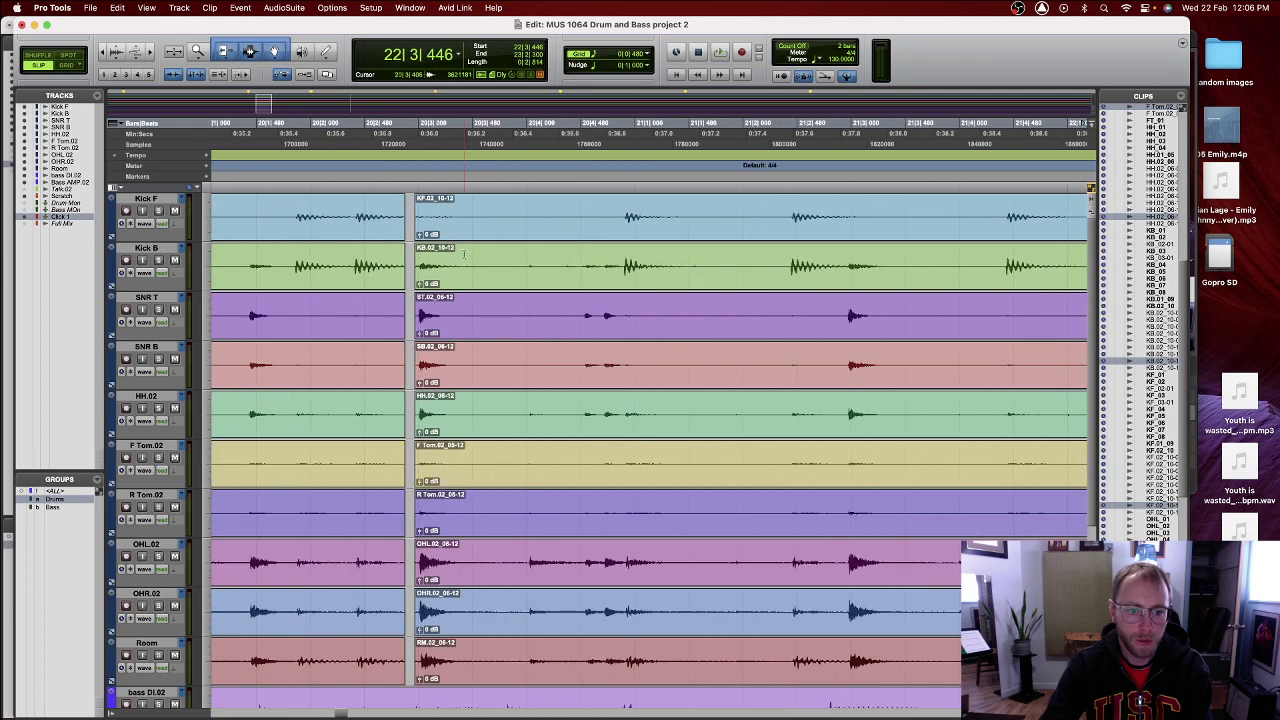
scroll(605, 228, "right", 1)
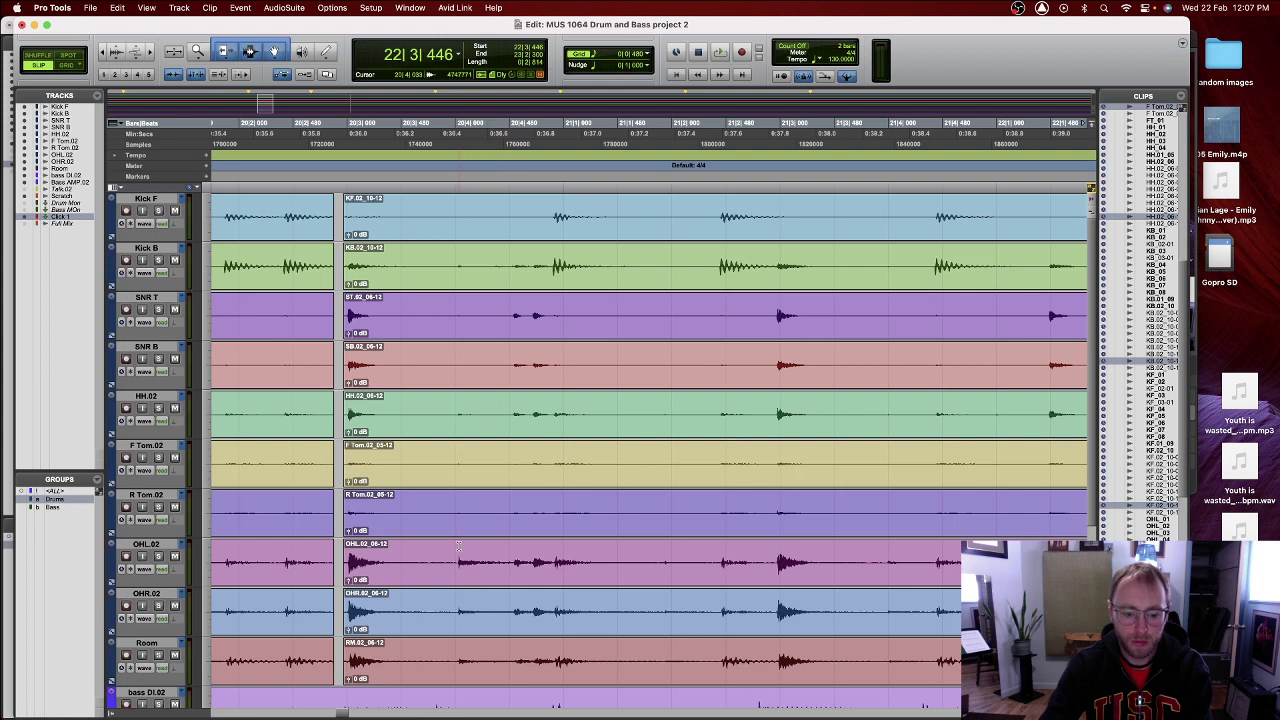
left_click_drag(506, 557, 770, 593)
key("super+e")
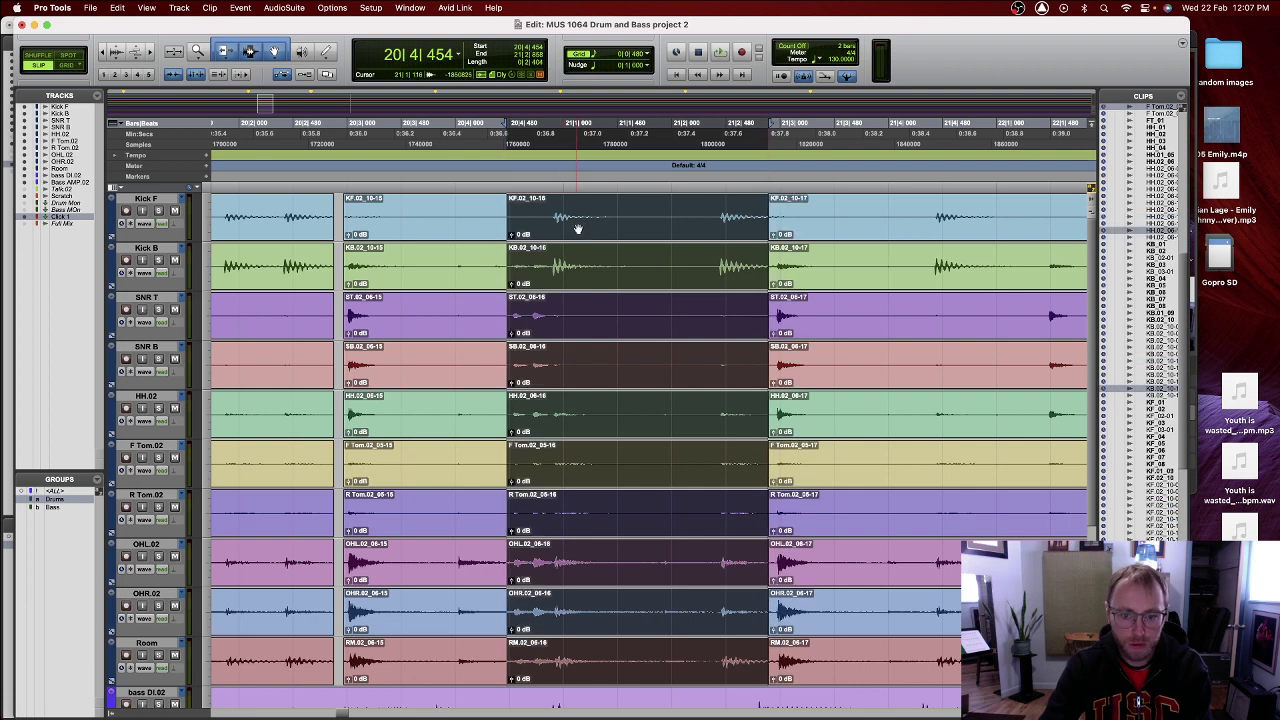
left_click_drag(578, 229, 584, 228)
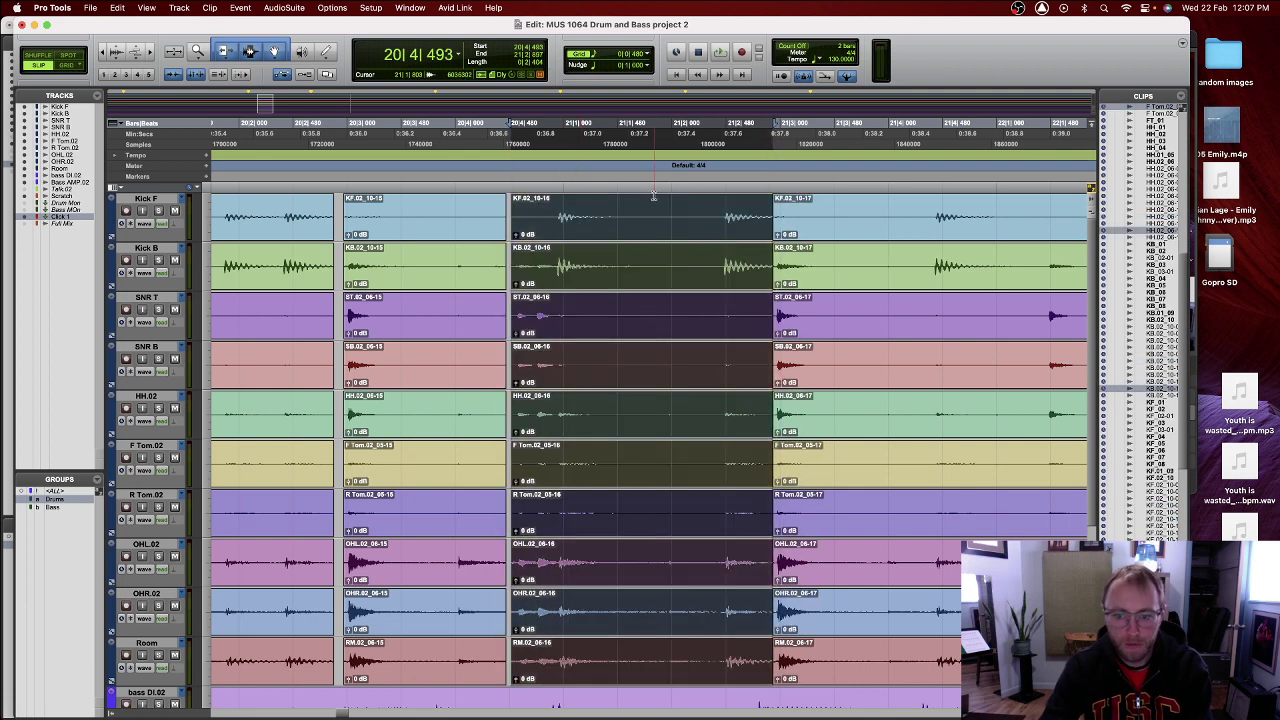
- Crossfade the drum edits at 21|2|870, 20|4|410 and 20|2|838, extending the clip after the earliest gap back to 20|2|866
left_click(773, 232)
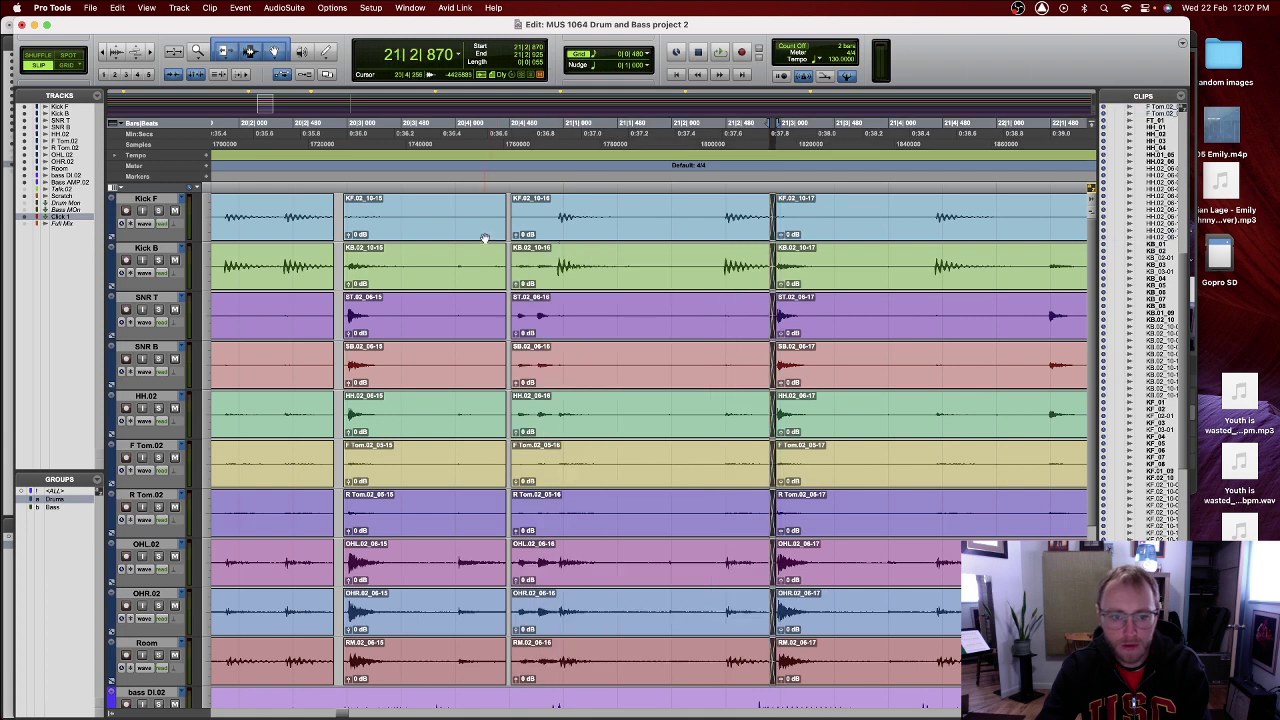
left_click_drag(511, 240, 500, 240)
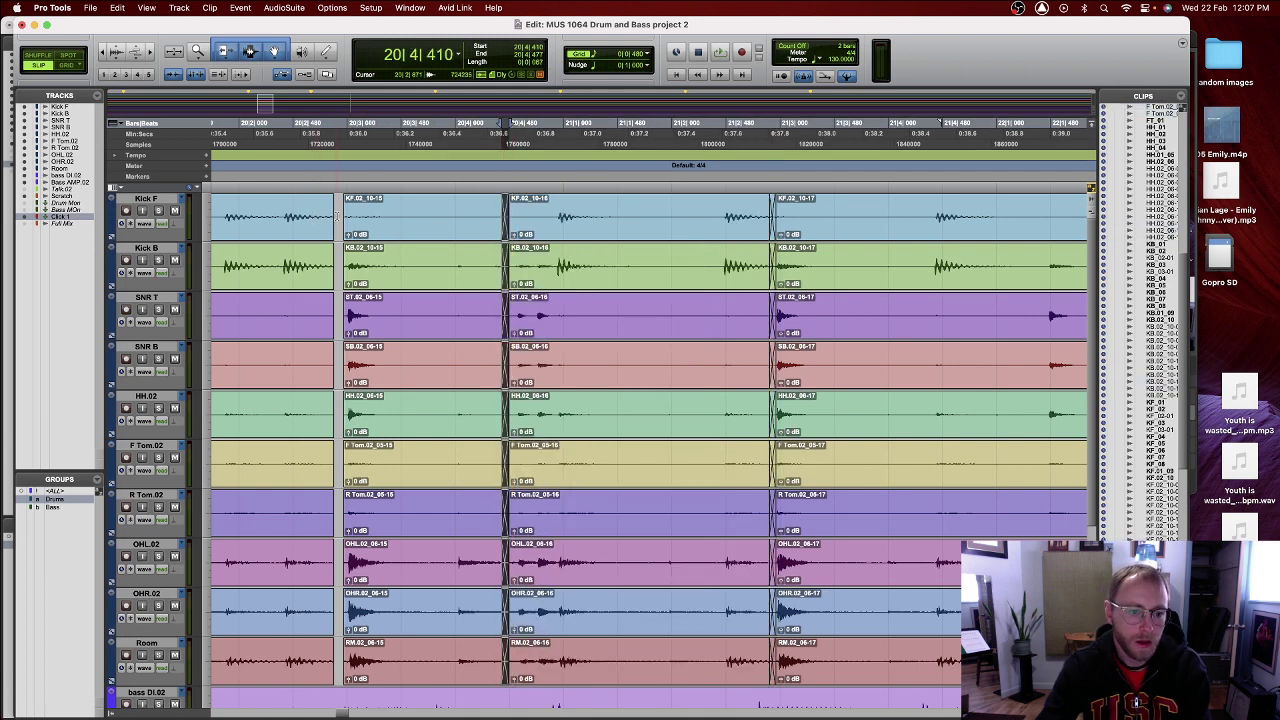
left_click_drag(345, 213, 338, 231)
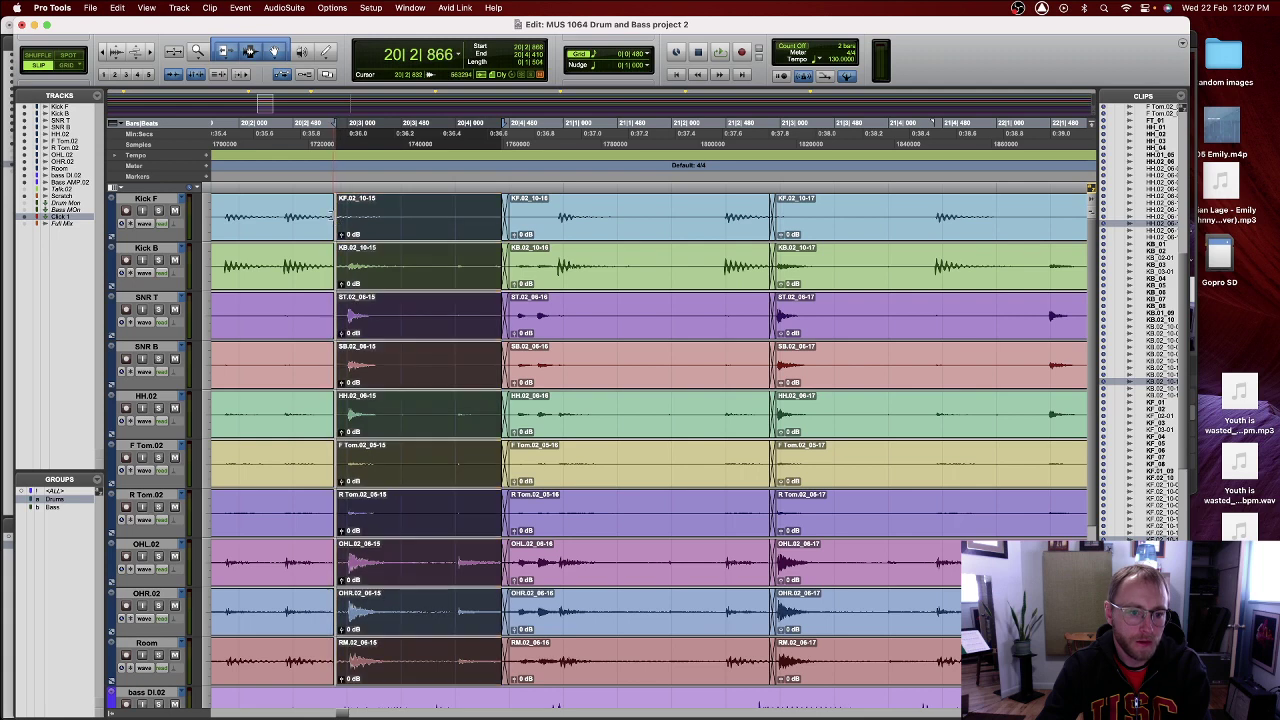
left_click(333, 216)
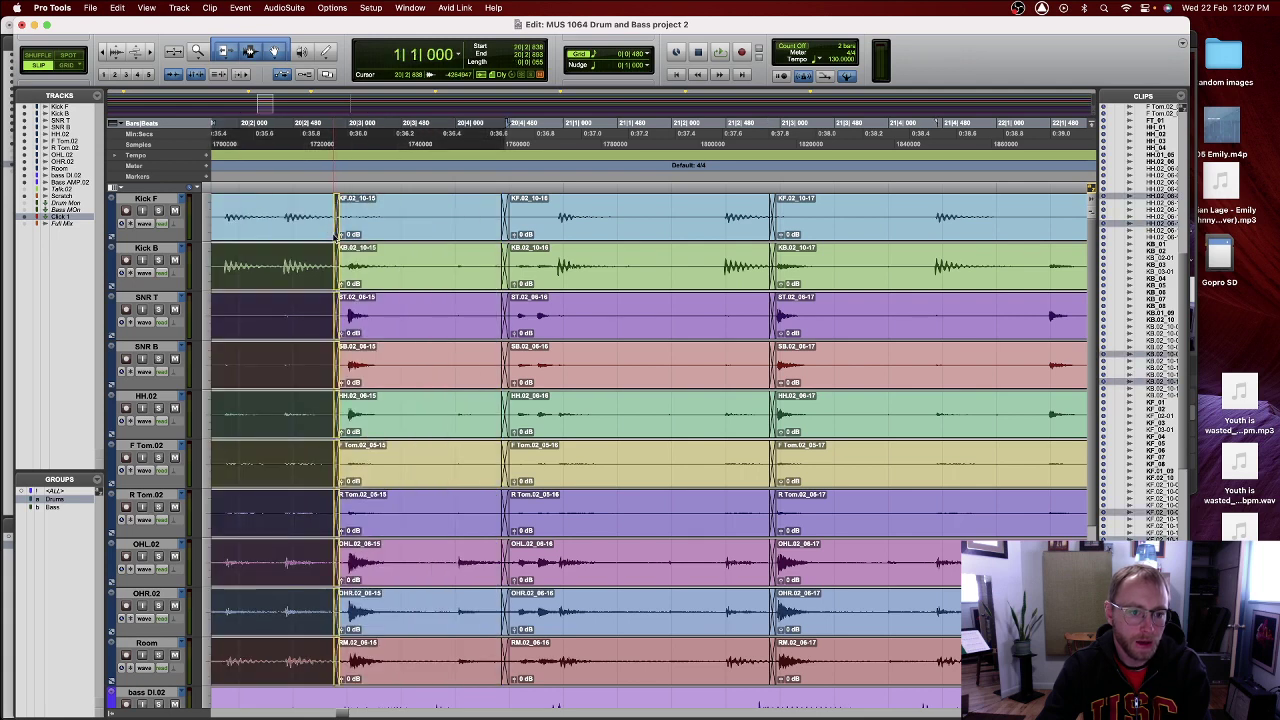
left_click(336, 234)
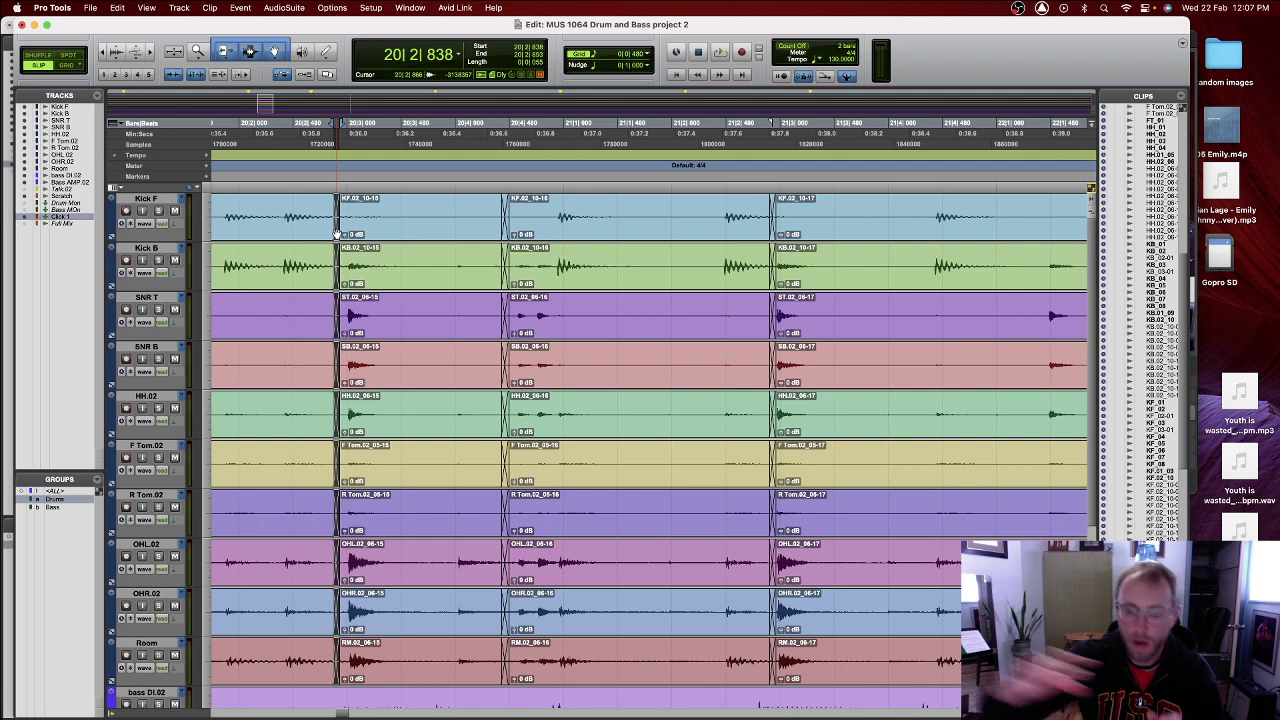
- Extend the start of the shifted bar 22 drum clips back to 22|3|401 to close the gap before them
scroll(546, 340, "right", 2)
scroll(546, 340, "right", 10)
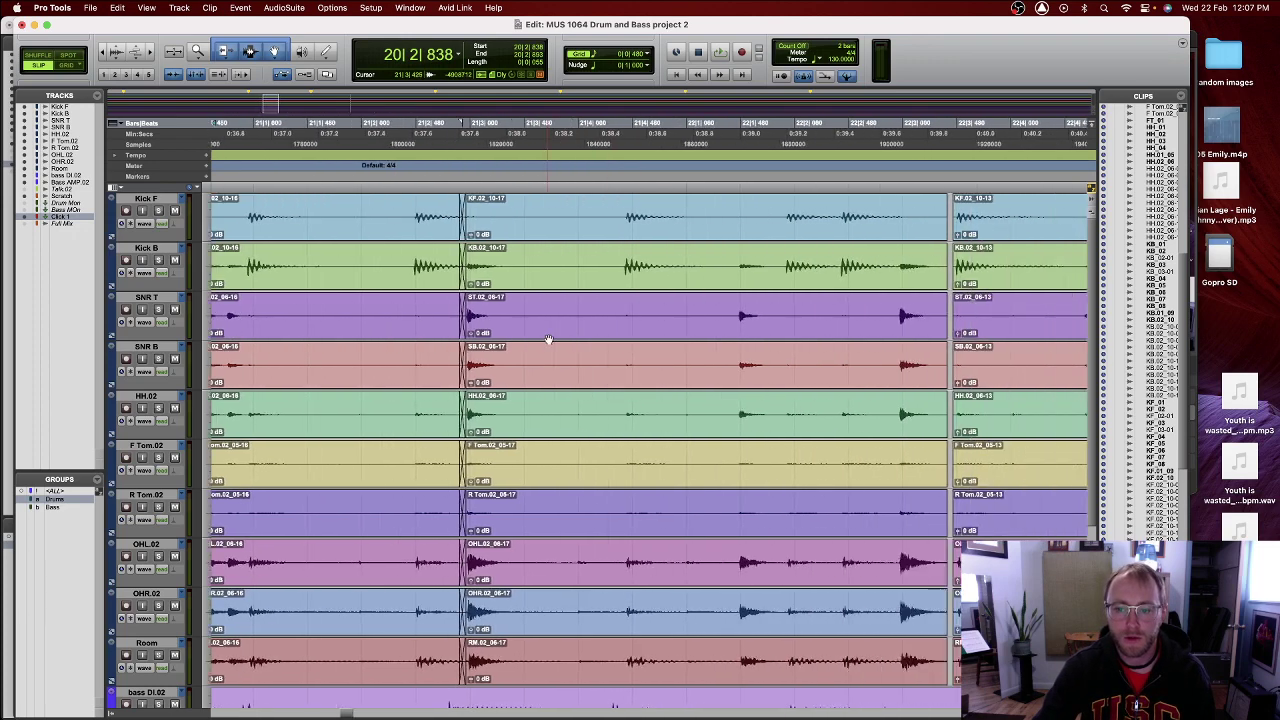
scroll(553, 339, "right", 5)
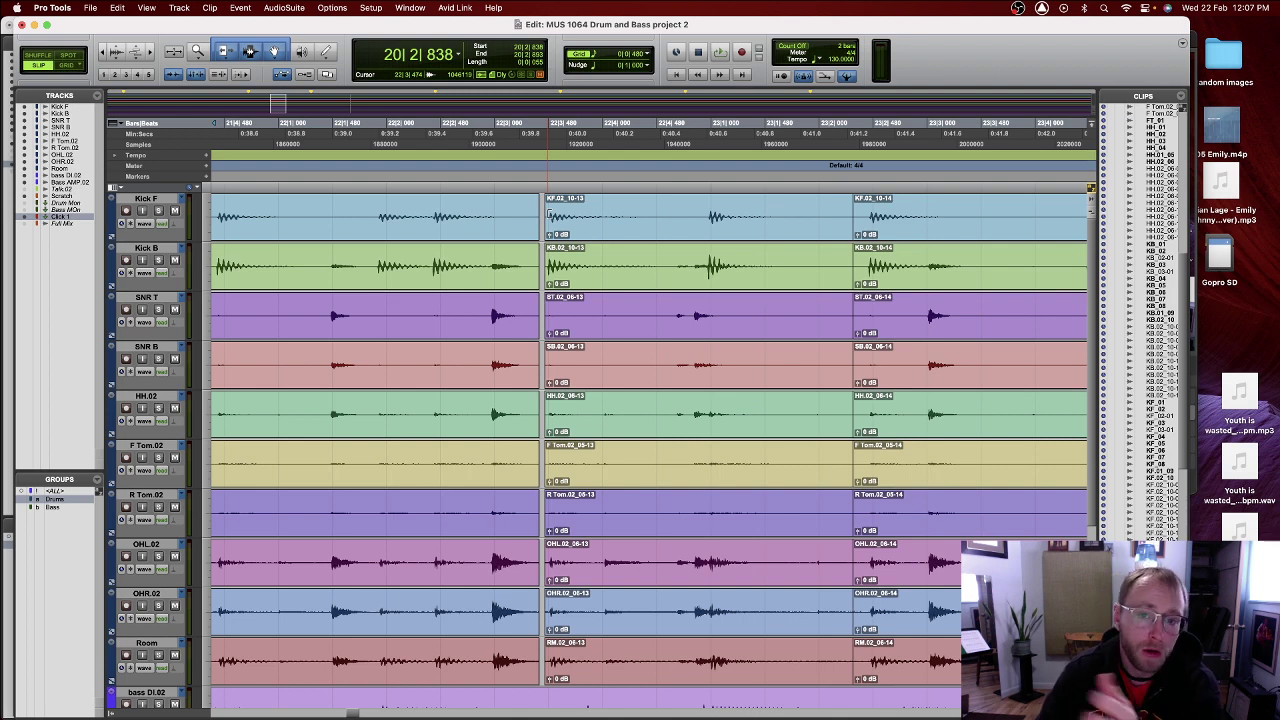
left_click_drag(548, 215, 541, 222)
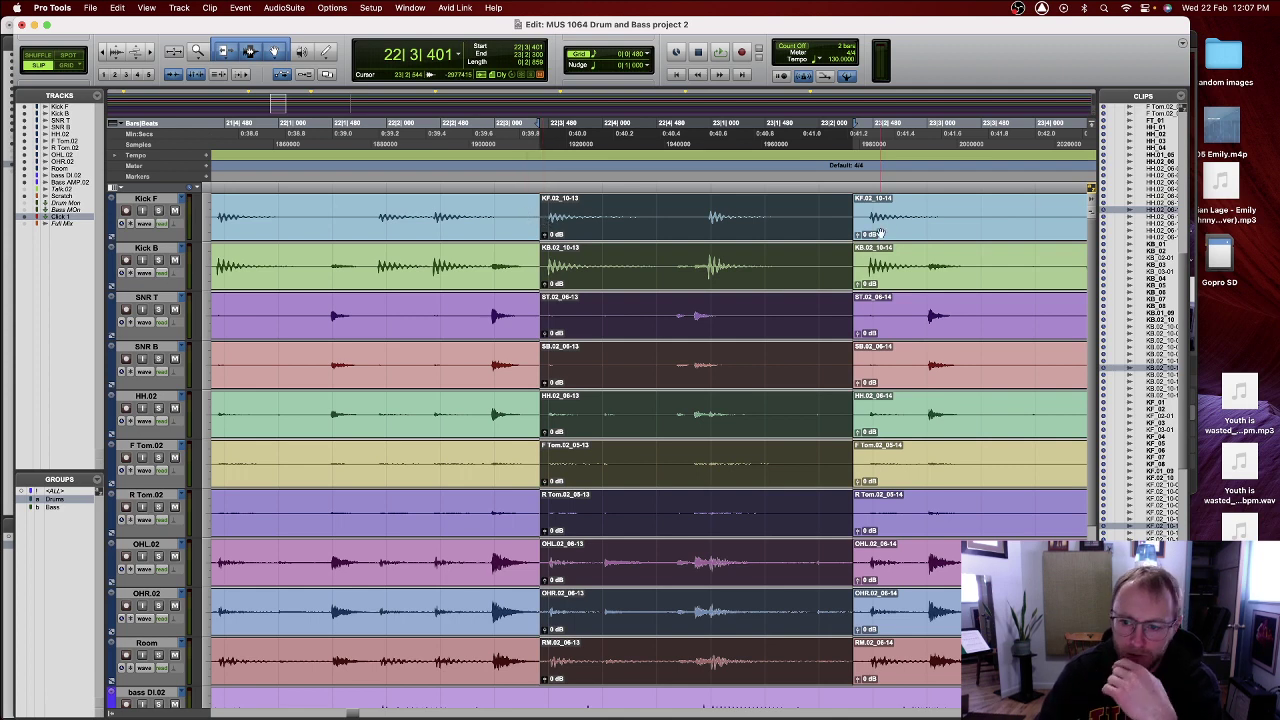
- Batch-crossfade the drum edits between 22|3|047 and 23|2|700 with centered, equal-gain 10 ms crossfades
key("ctrl+Tab")
left_click(523, 214)
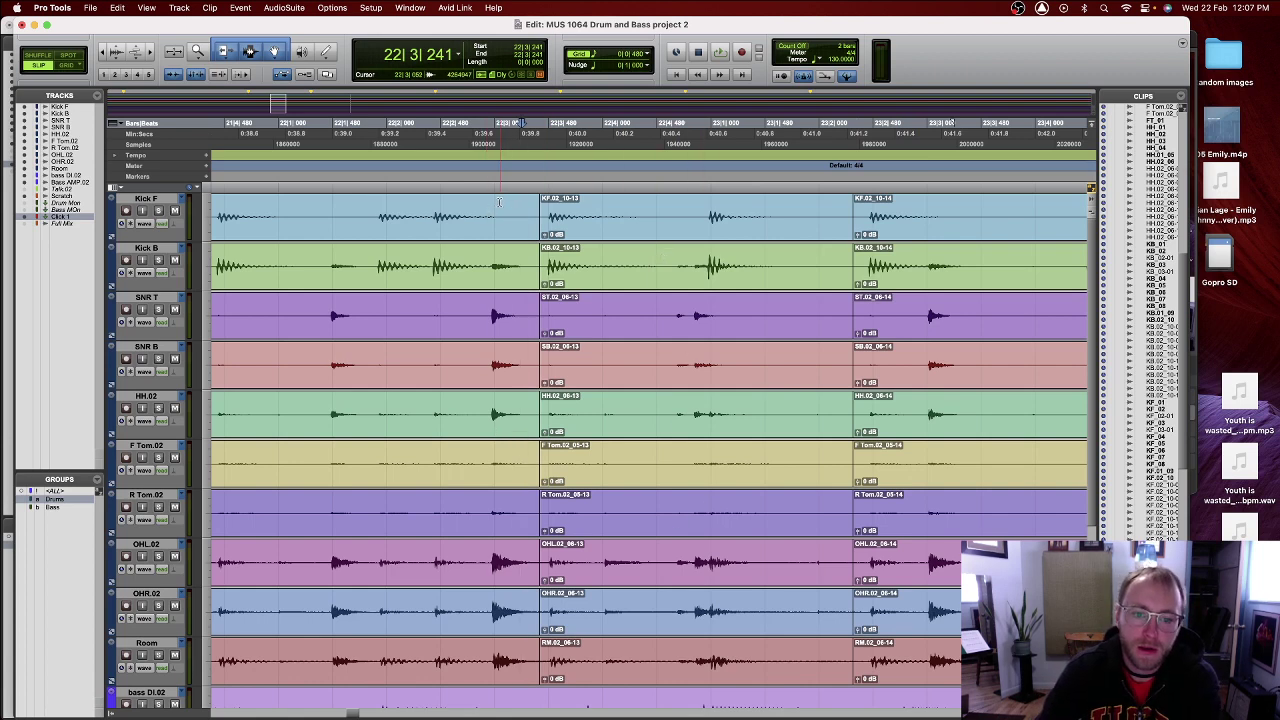
left_click_drag(498, 212, 897, 301)
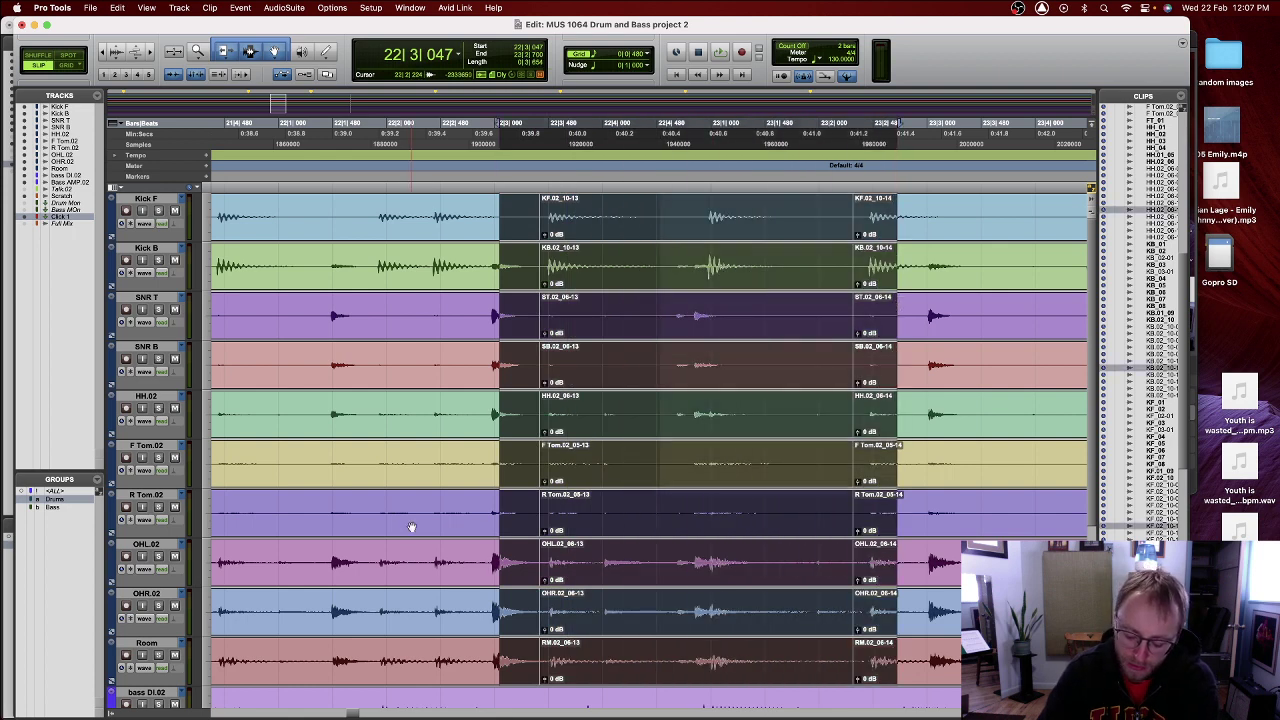
key("super+f")
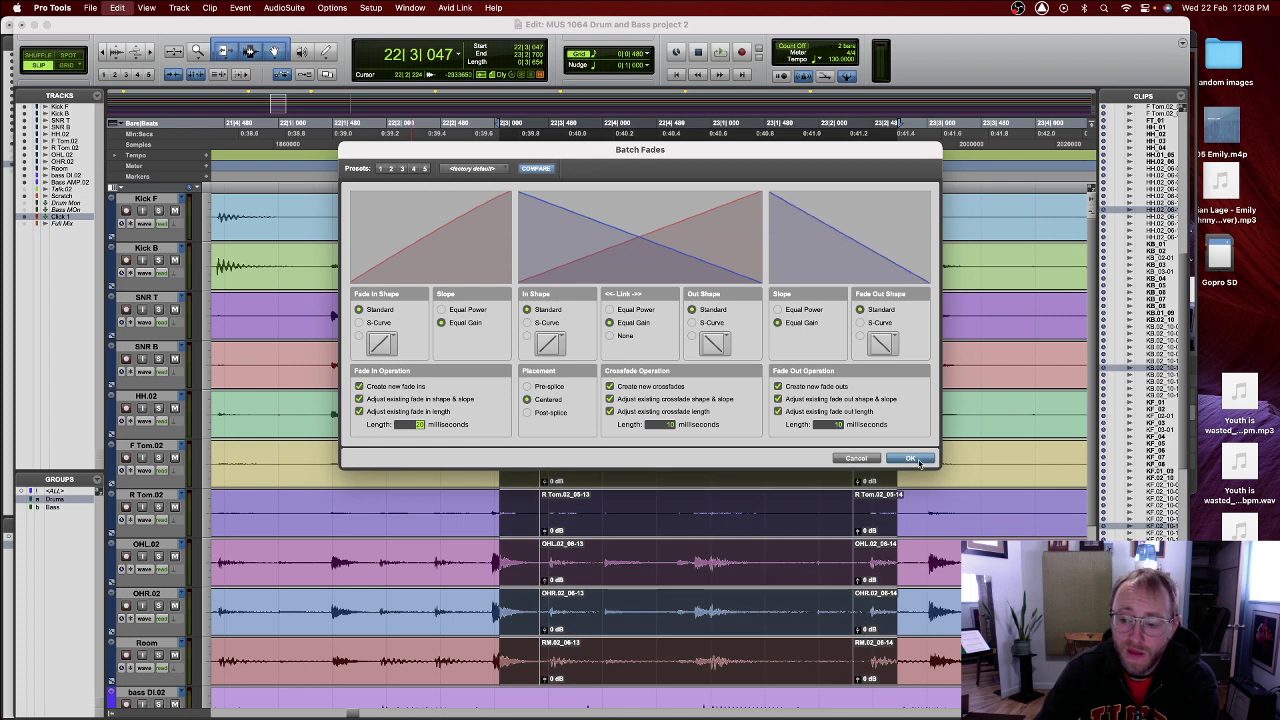
left_click(915, 459)
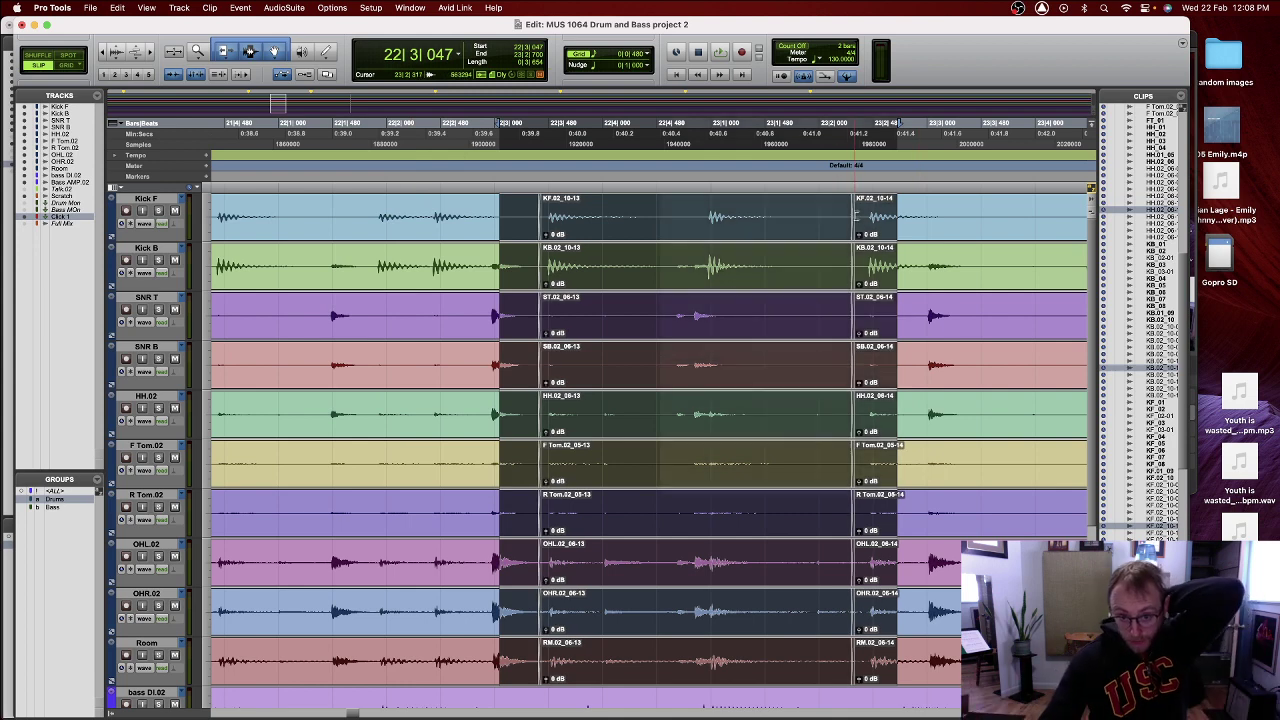
- Review the full length of the grouped drum tracks and the edits between the CH1 and CH 2 markers
key("super+bracketleft")
key("super+bracketleft")
key("super+bracketleft")
key("super+bracketleft")
key("super+bracketleft")
key("super+bracketleft")
key("super+bracketleft")
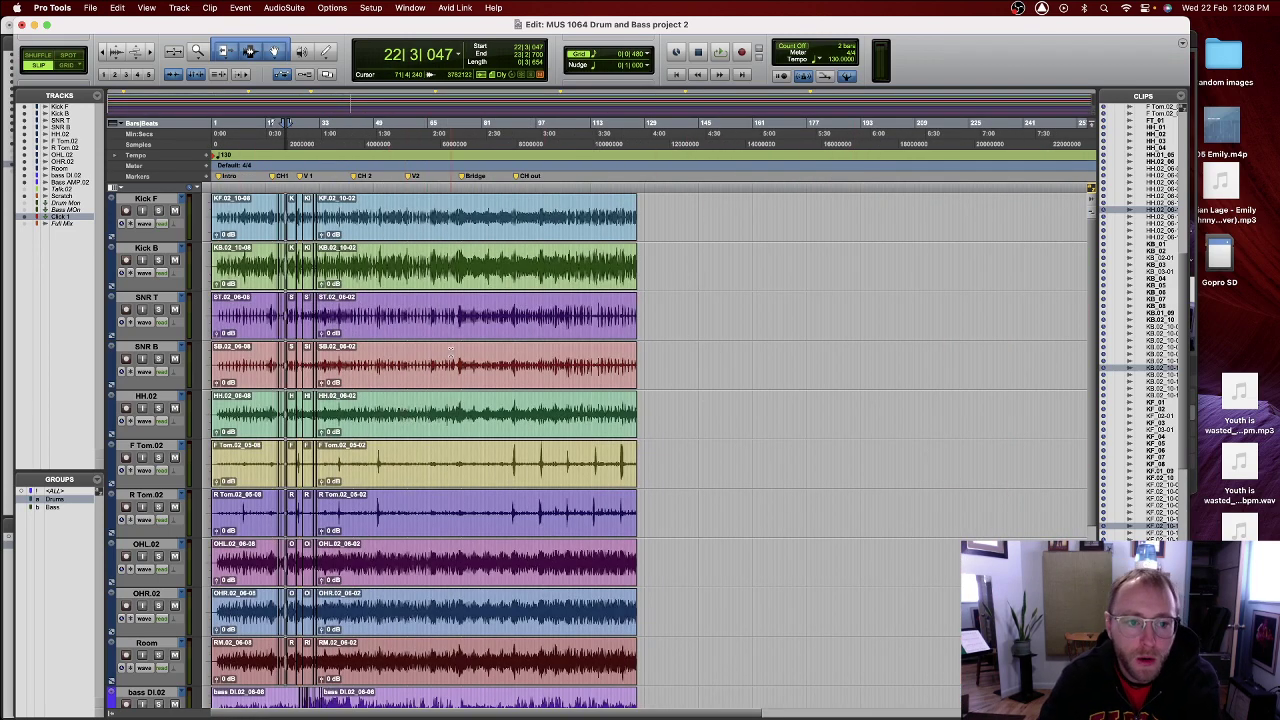
left_click_drag(648, 194, 210, 391)
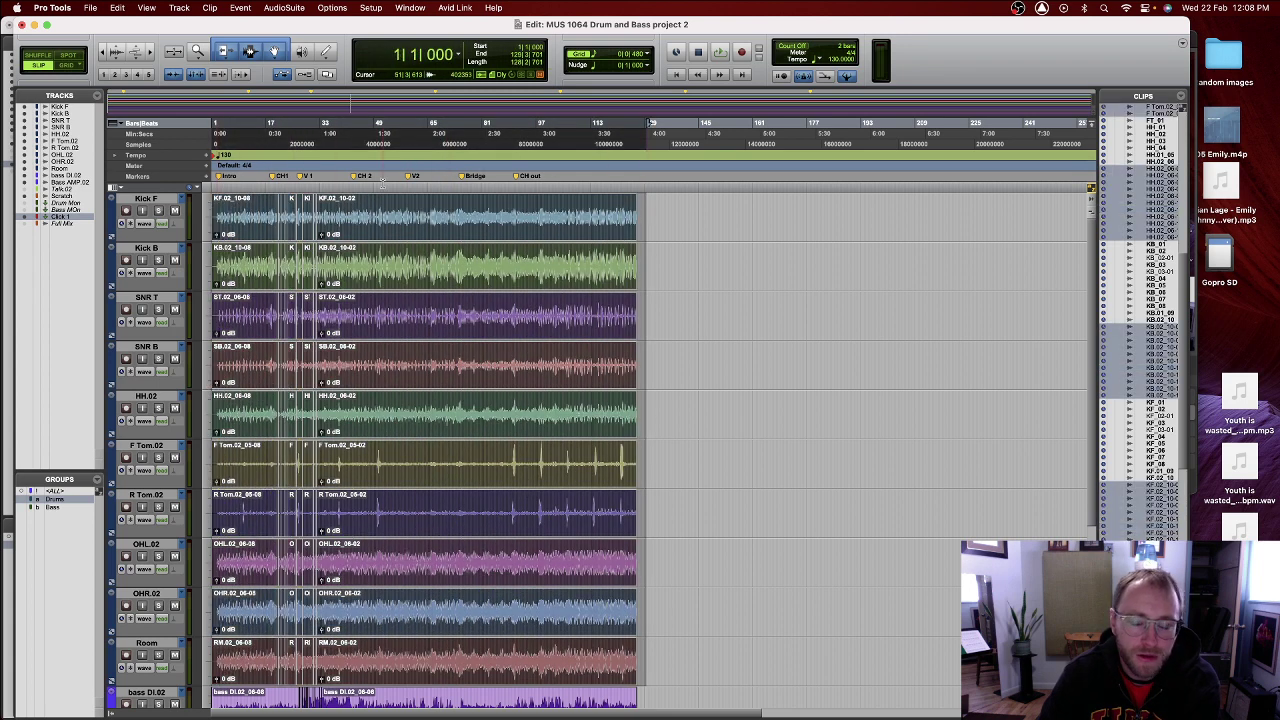
left_click(666, 202)
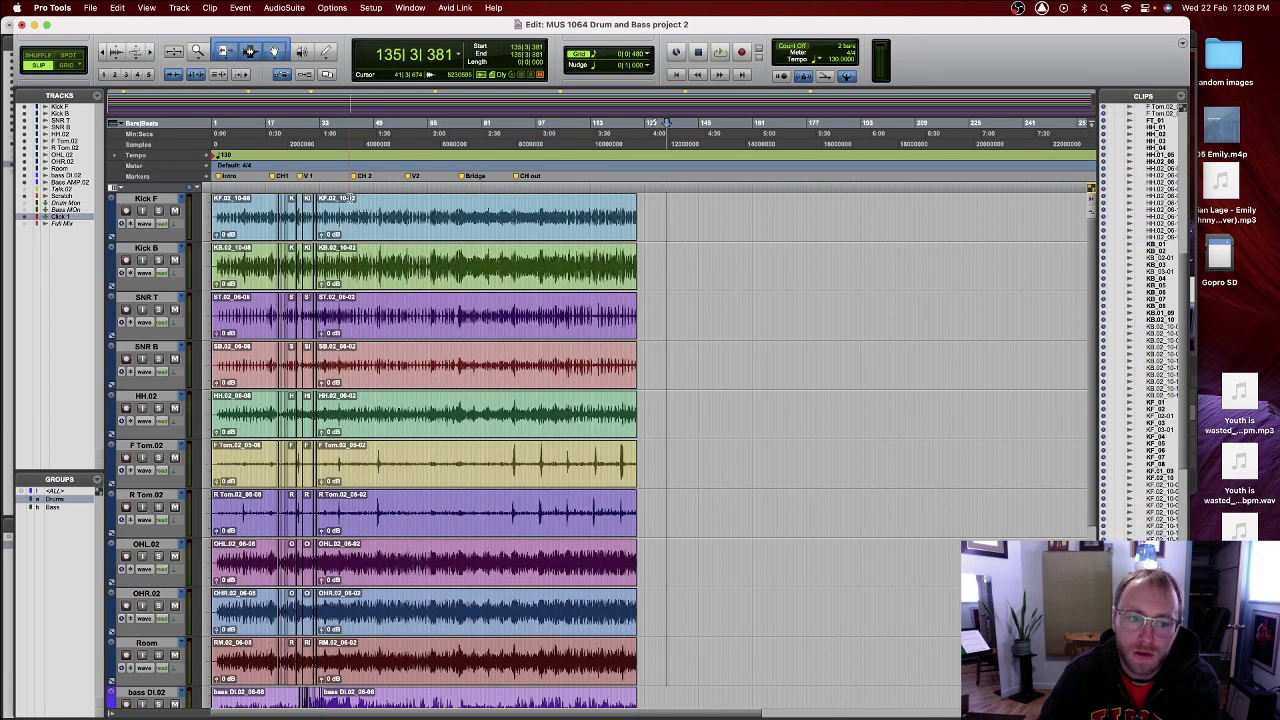
left_click(325, 188)
scroll(398, 342, "up", 6)
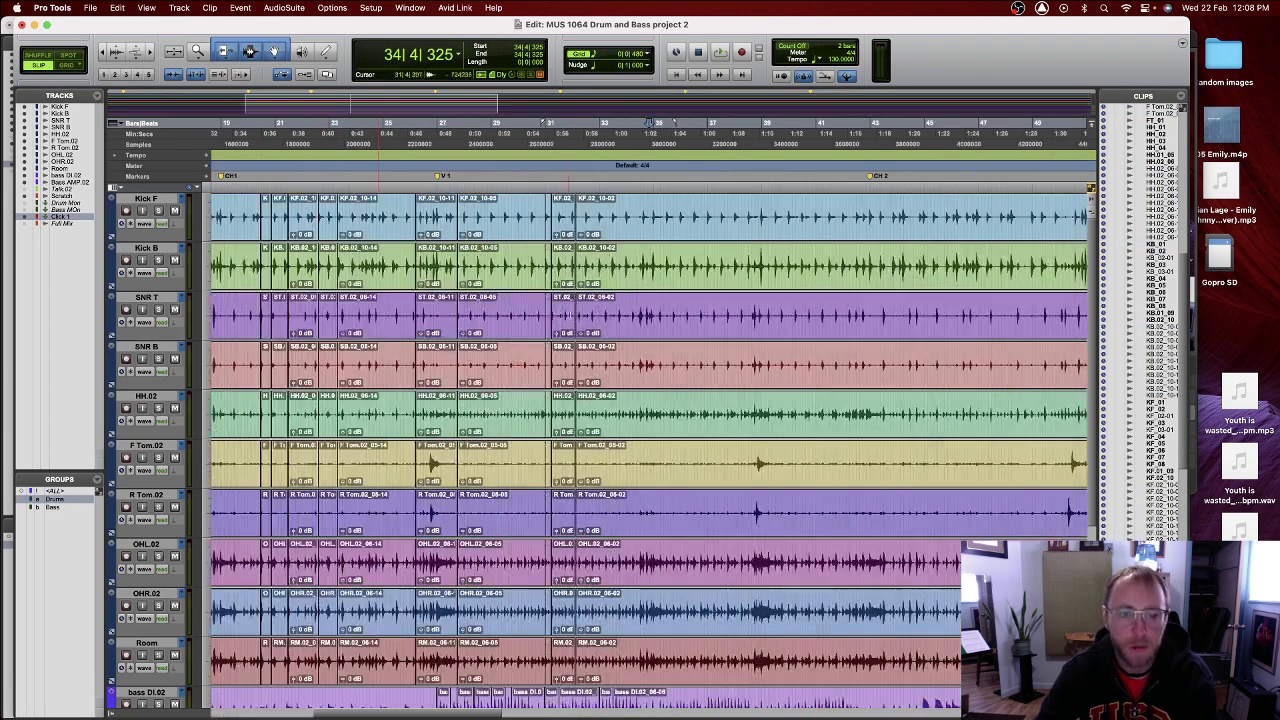
- Close the gap between the drum clips in the first beat of bar 32 and crossfade the edit from 32|1|416 to 32|1|444
scroll(398, 342, "left", 2)
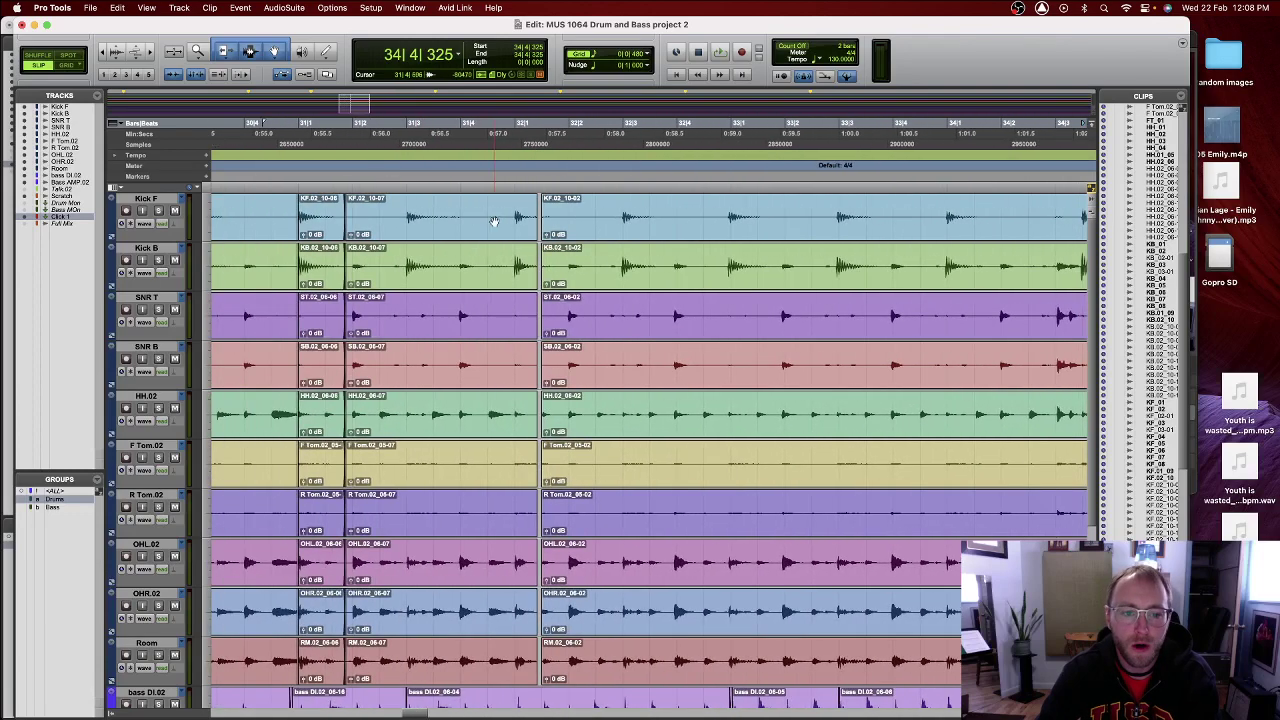
left_click(545, 214)
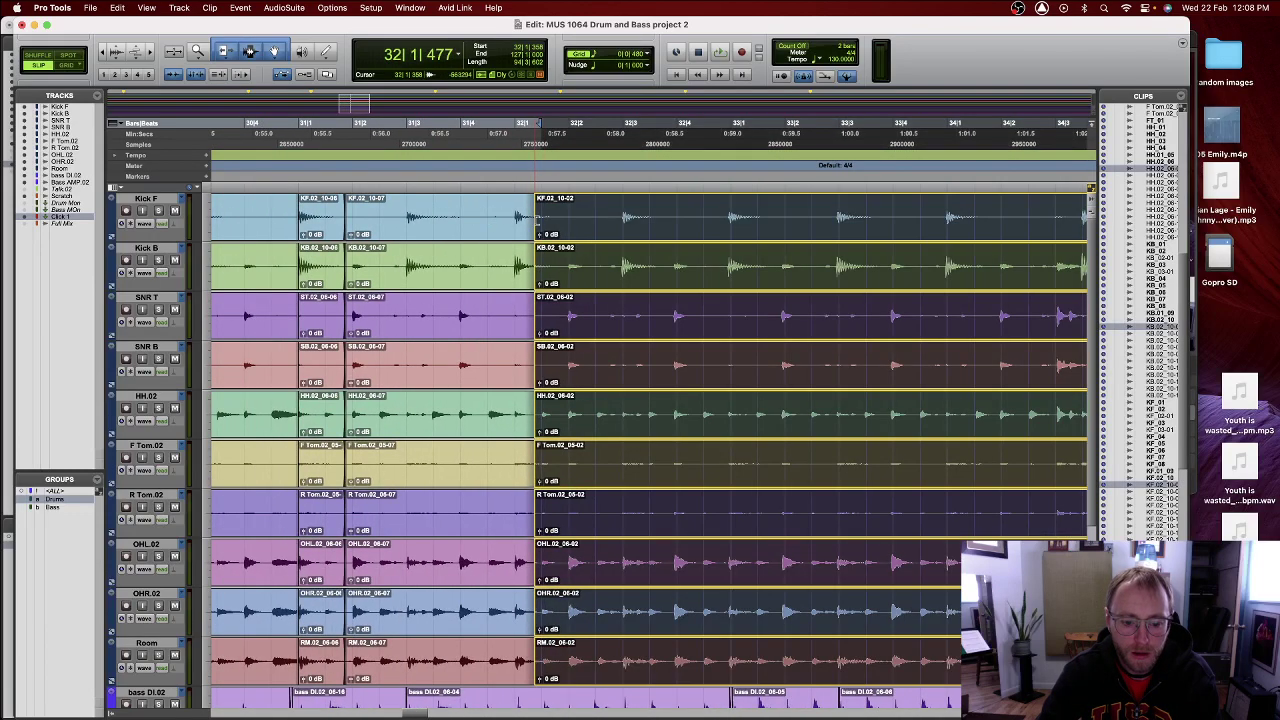
scroll(545, 214, "up", 4)
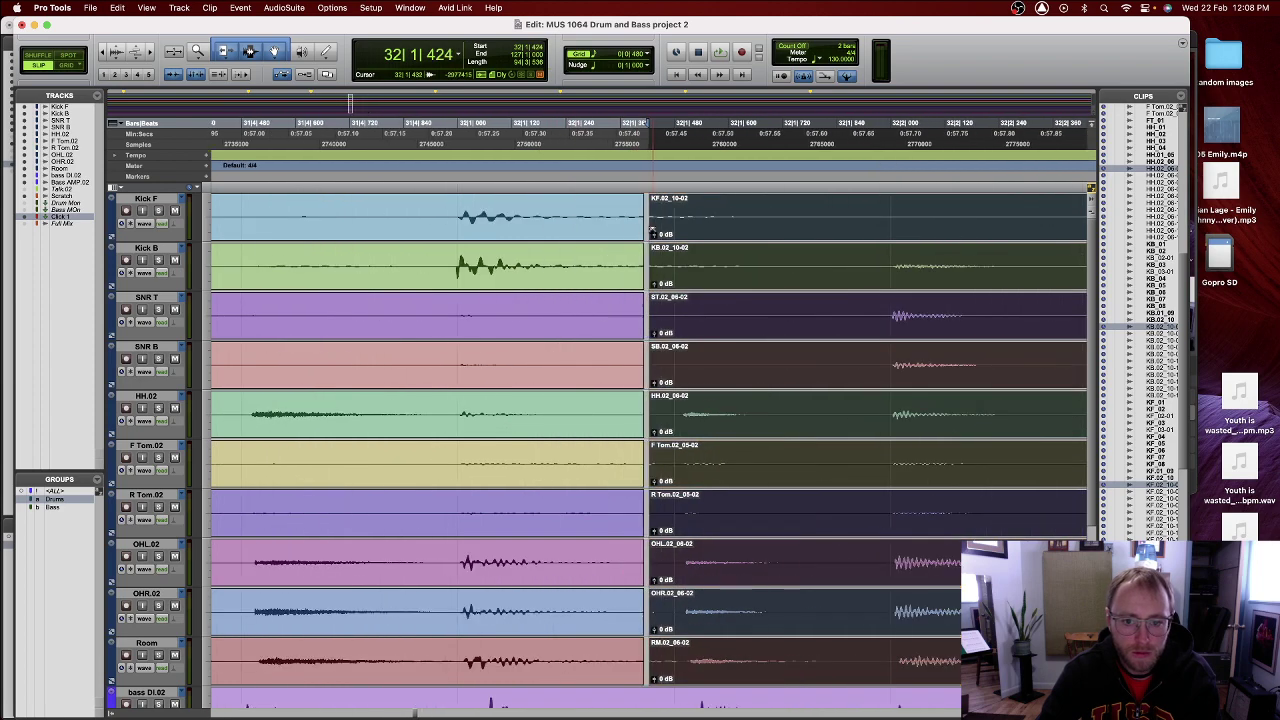
left_click_drag(652, 238, 645, 238)
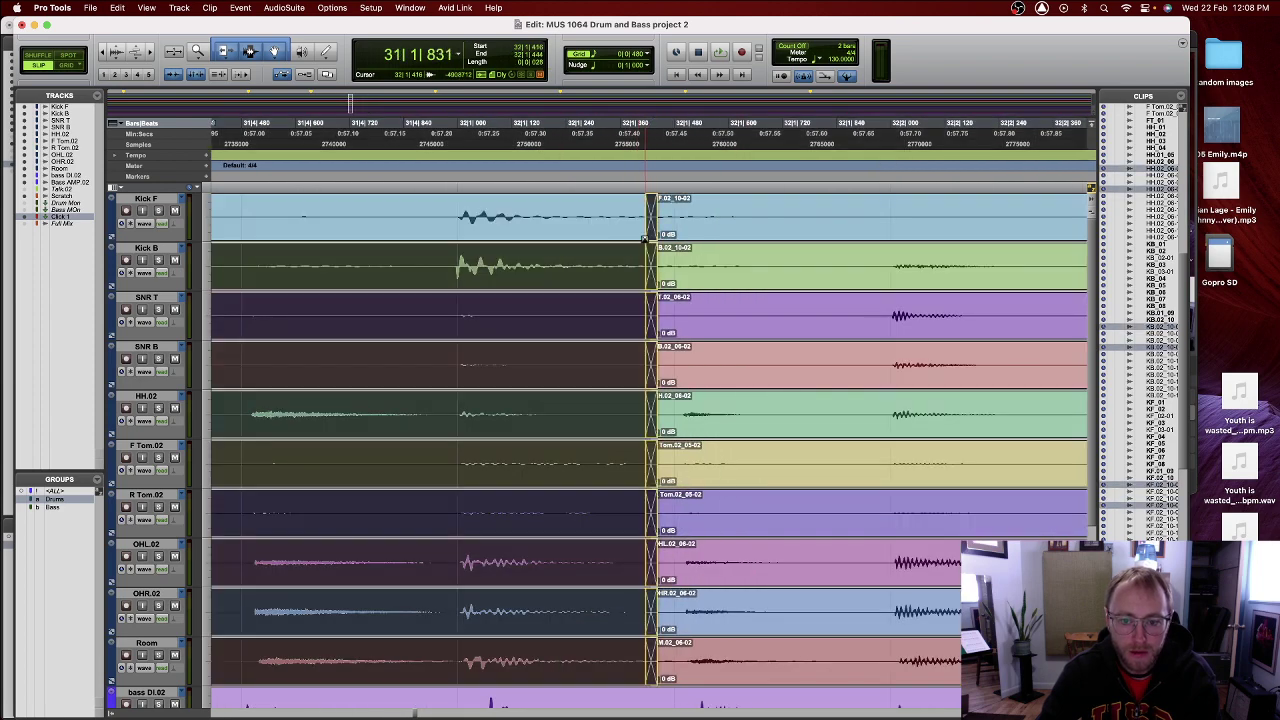
scroll(720, 323, "up", 3)
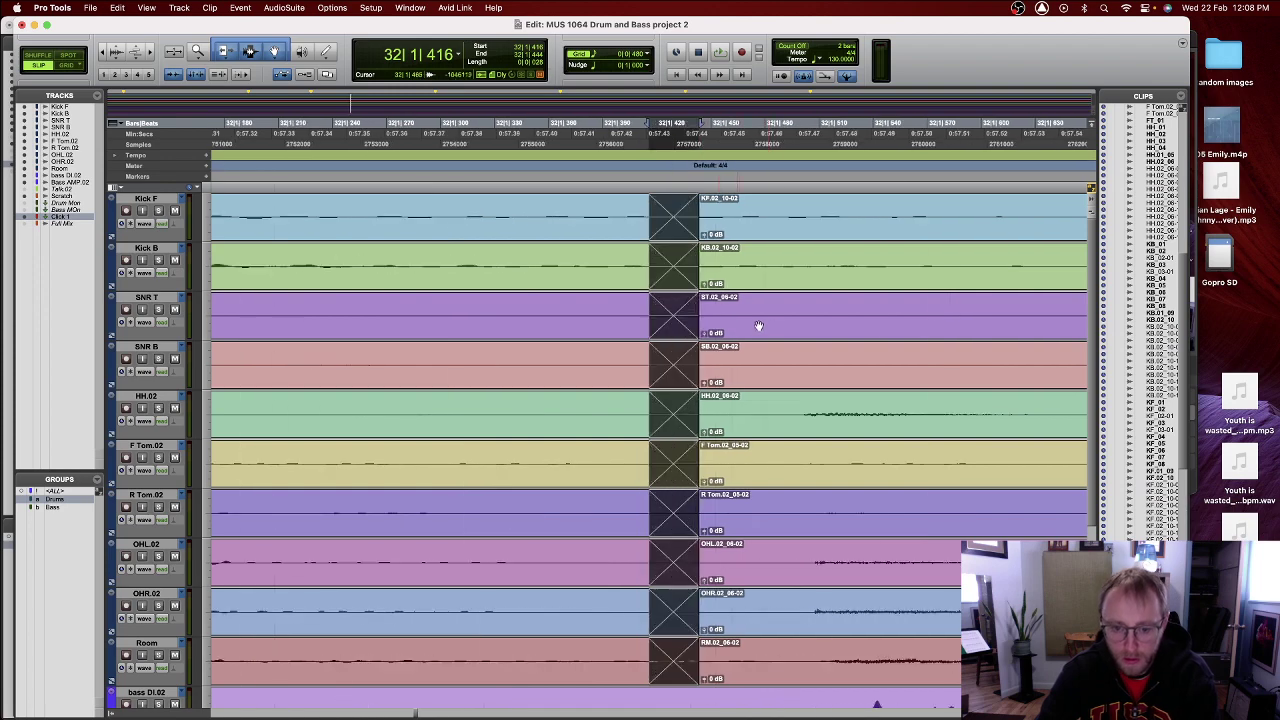
- Examine the drum and bass edits around the V 1 marker, from 26|4|783 through bar 27
scroll(767, 328, "down", 6)
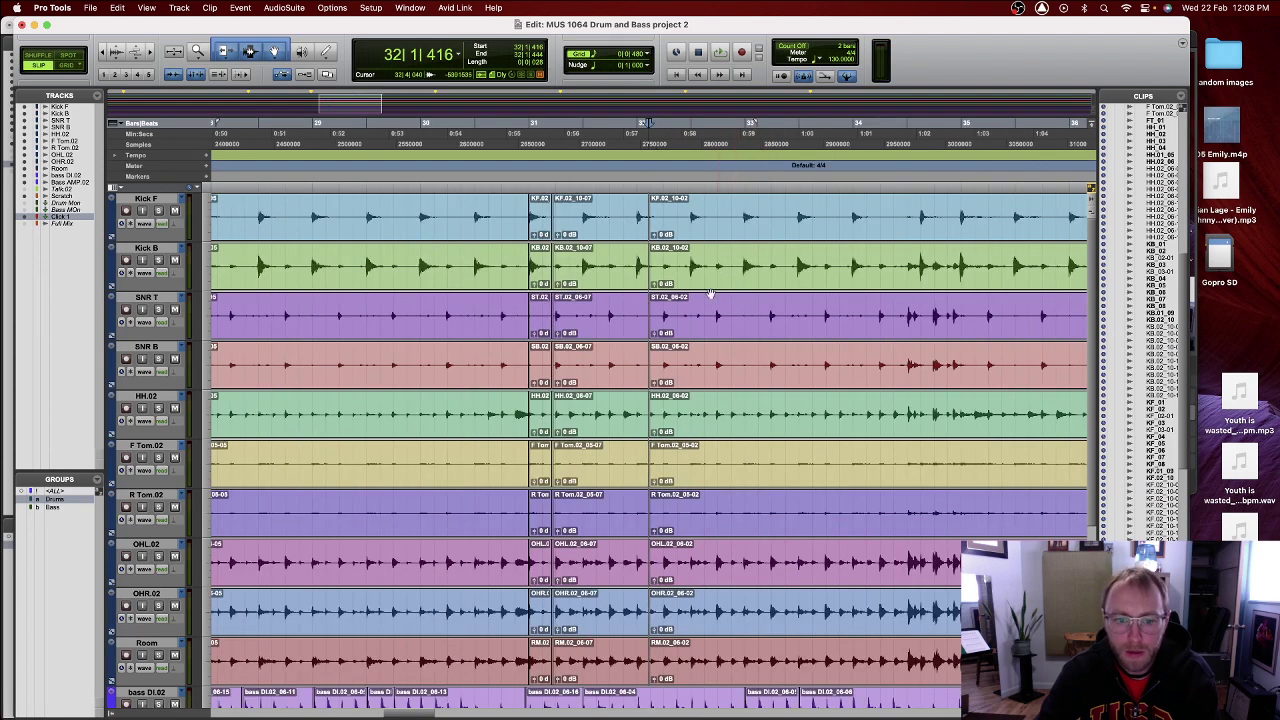
scroll(600, 343, "down", 5)
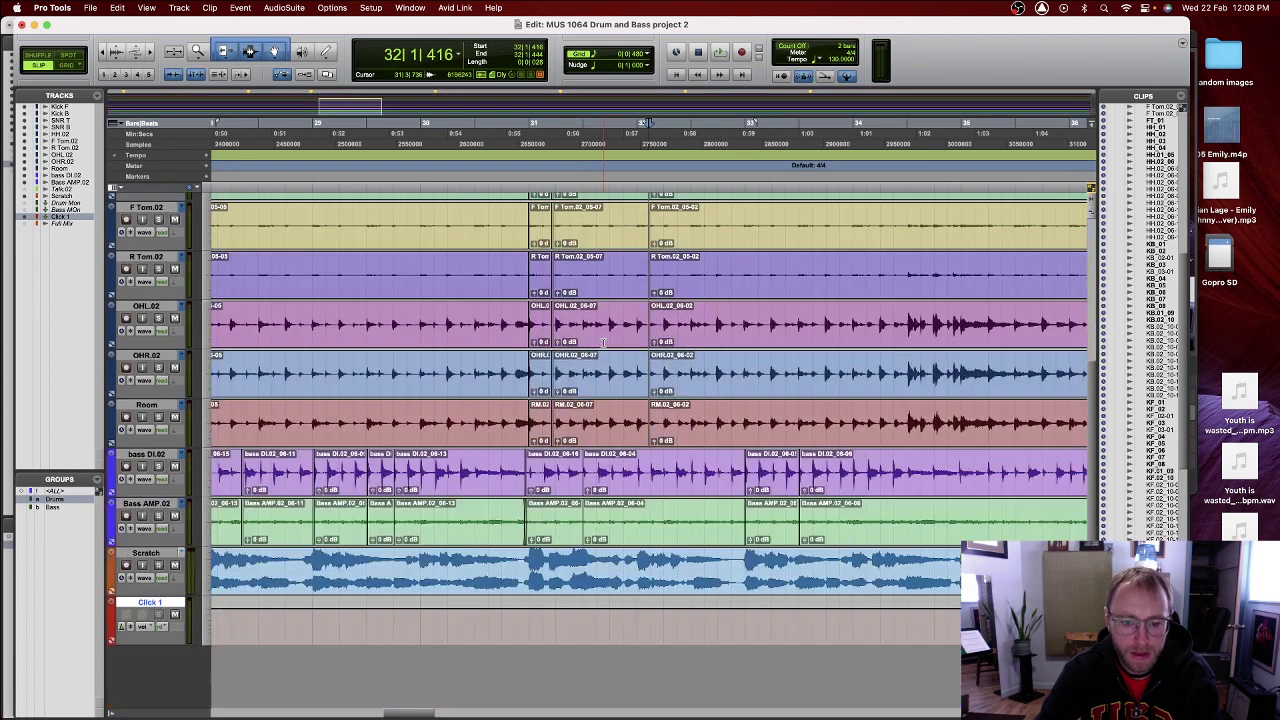
scroll(568, 340, "left", 4)
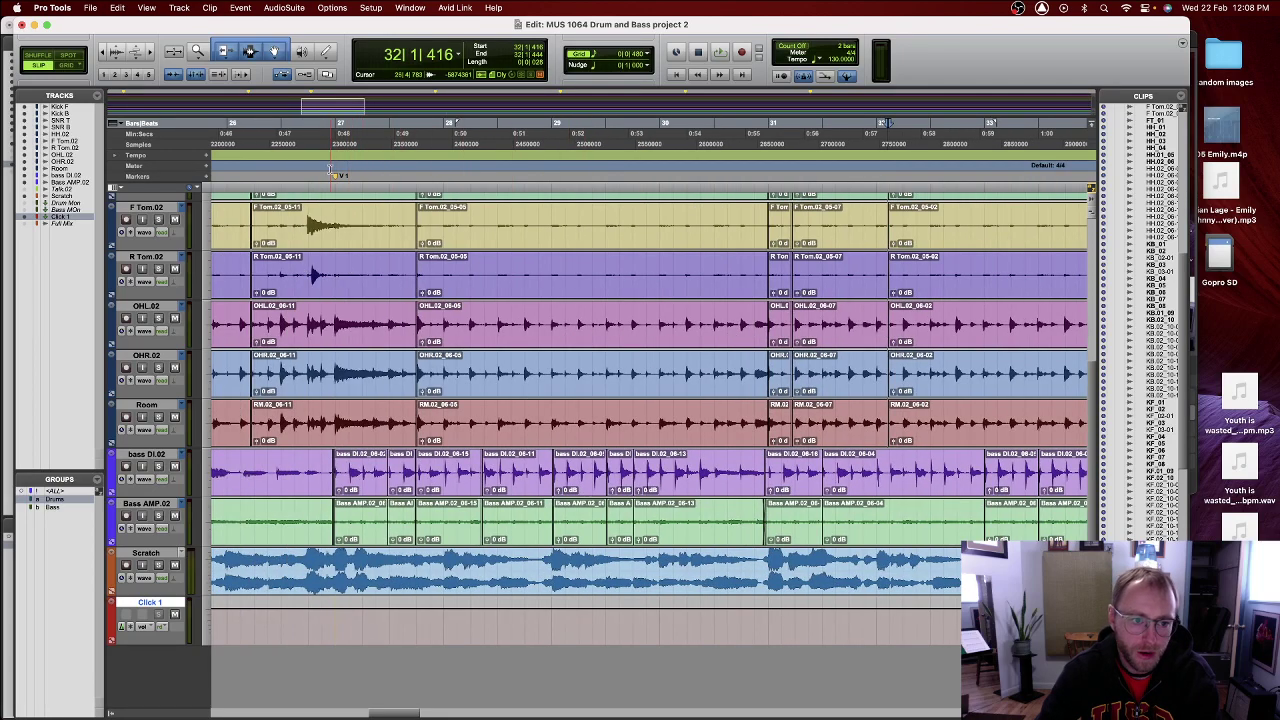
left_click(330, 170)
key("super+bracketright")
key("super+bracketright")
key("super+bracketright")
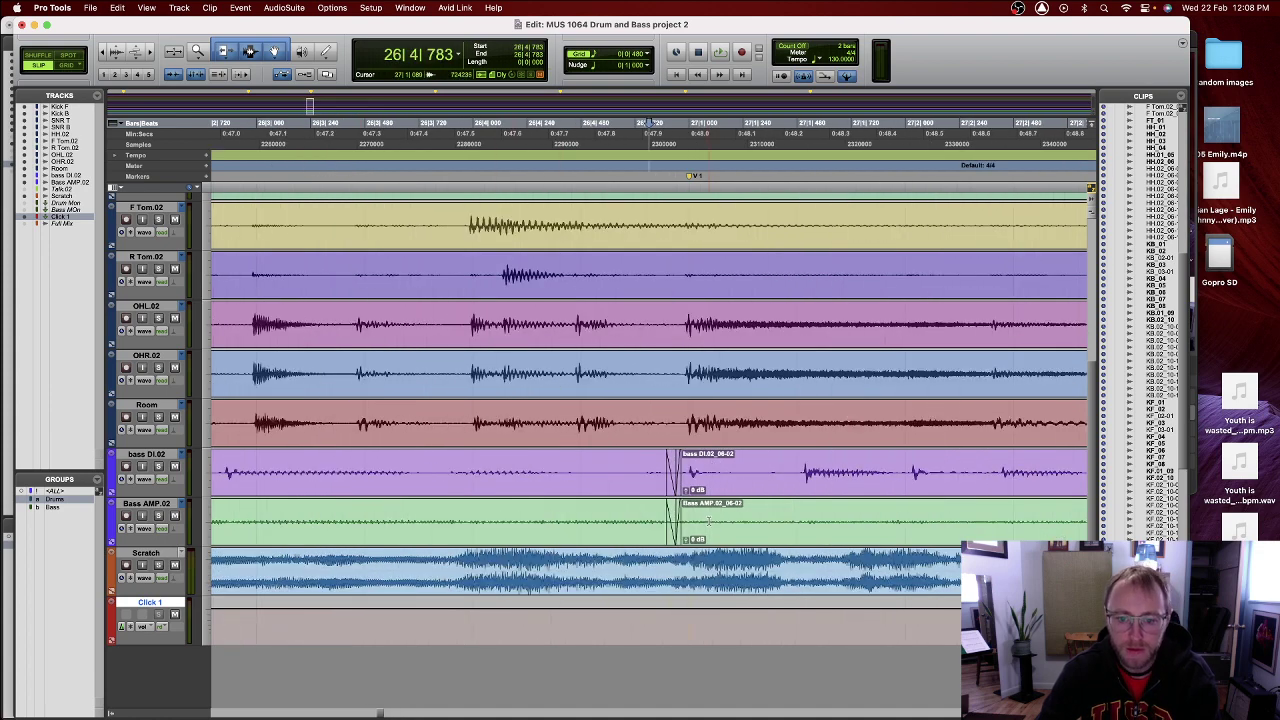
scroll(708, 520, "right", 10)
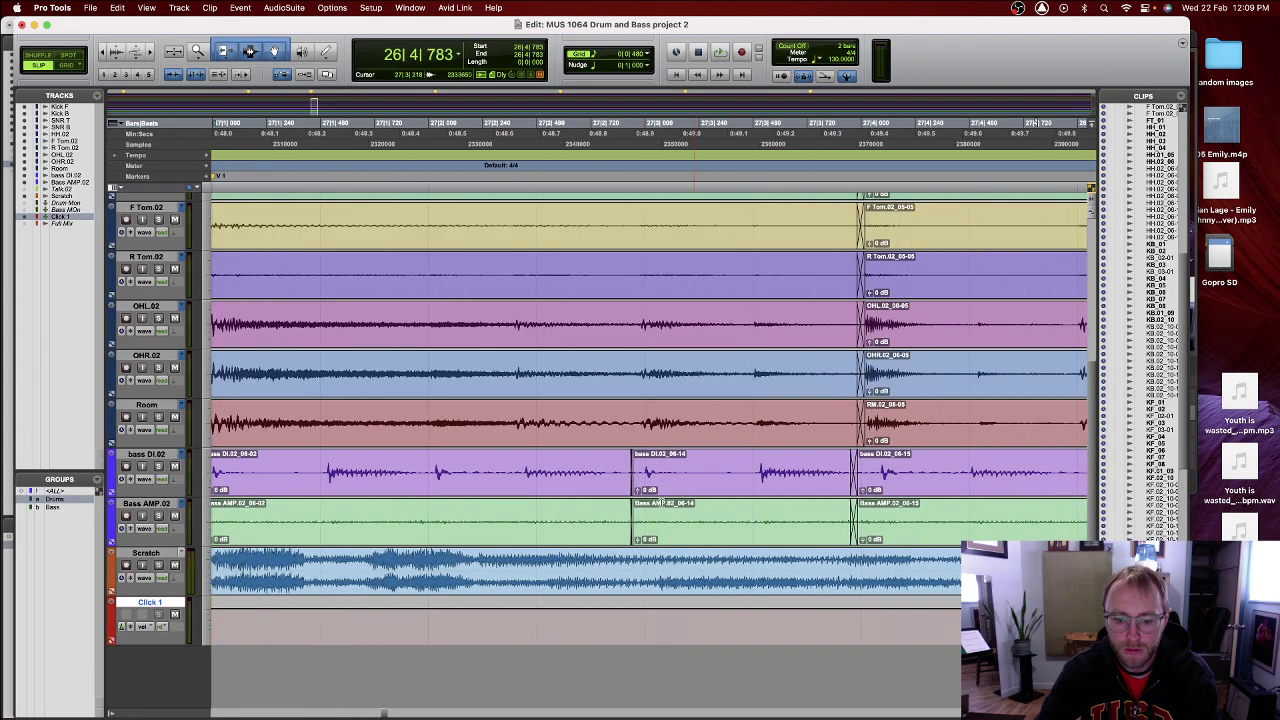
scroll(662, 503, "right", 5)
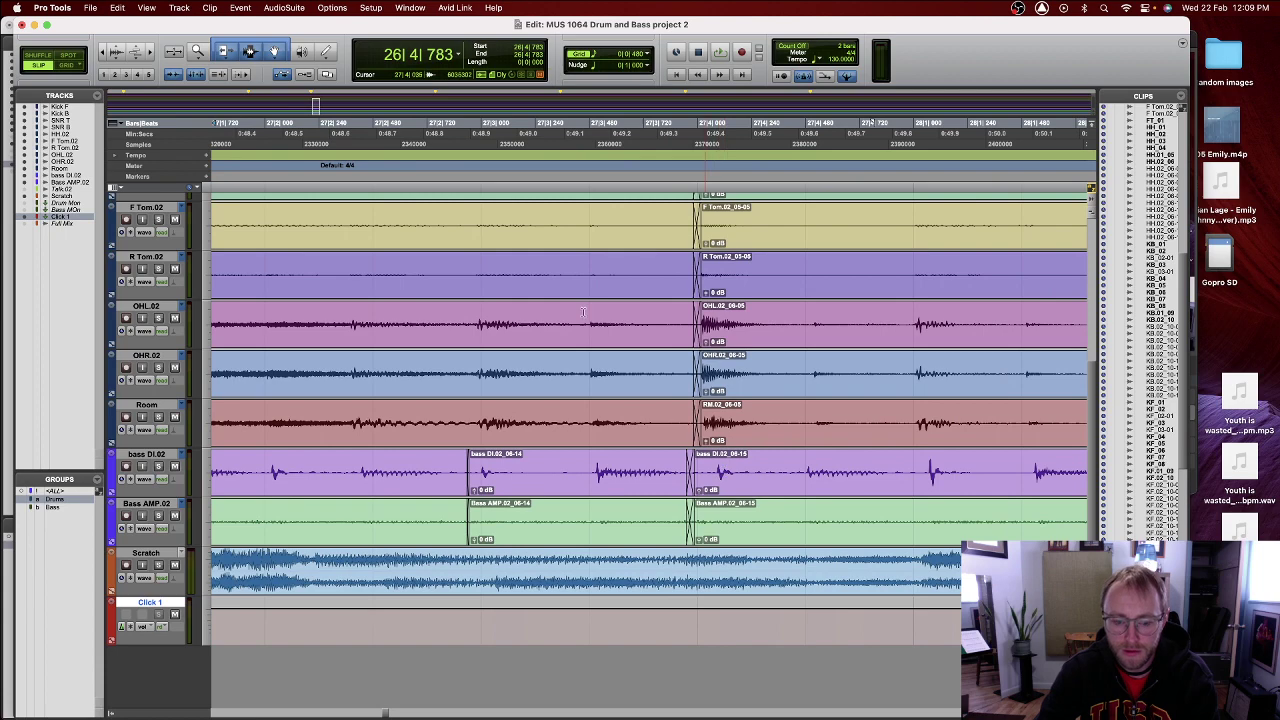
- Enlarge the displayed audio waveforms and compare the drum and bass hits with the grid across bars 27 and 28
left_click(119, 51)
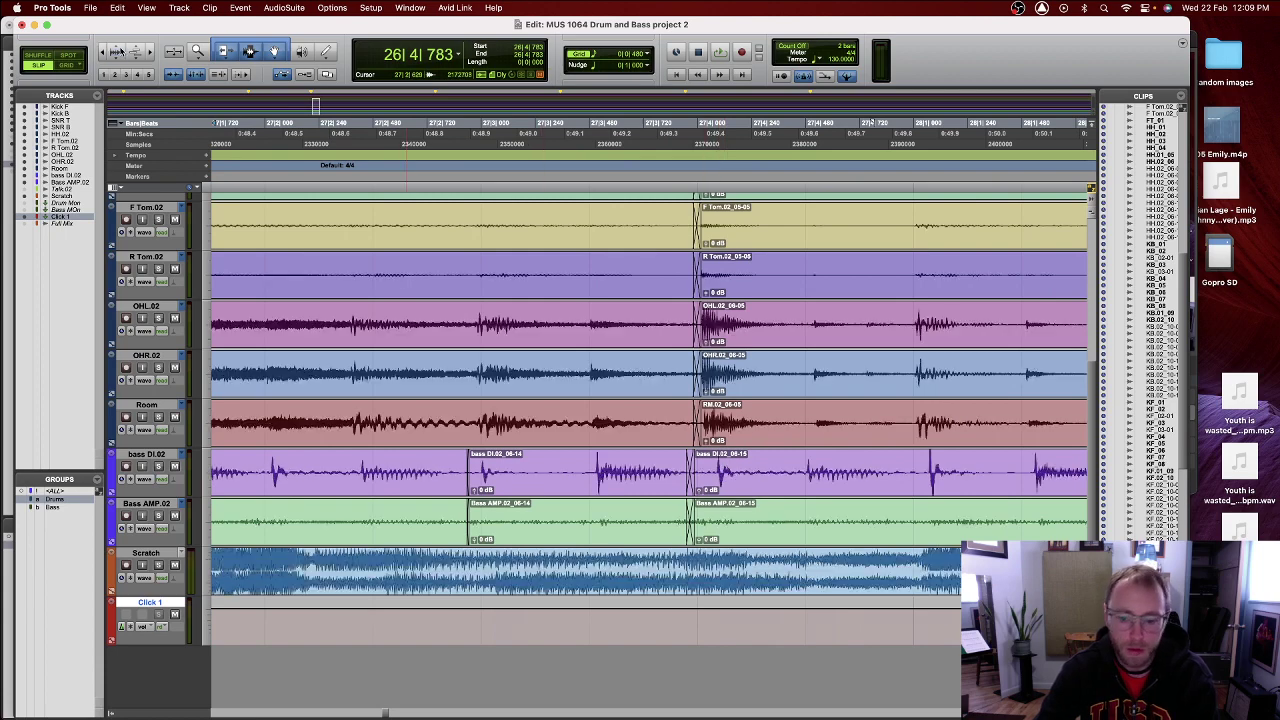
left_click(118, 58)
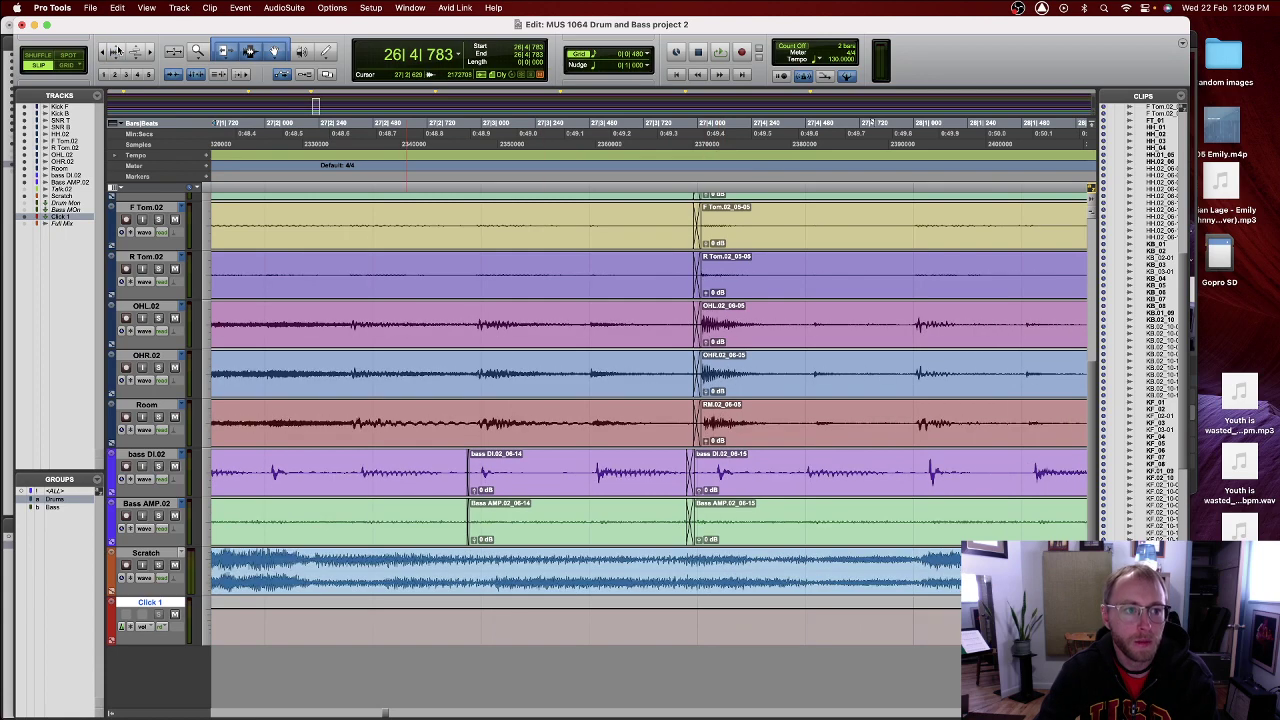
left_click(115, 52)
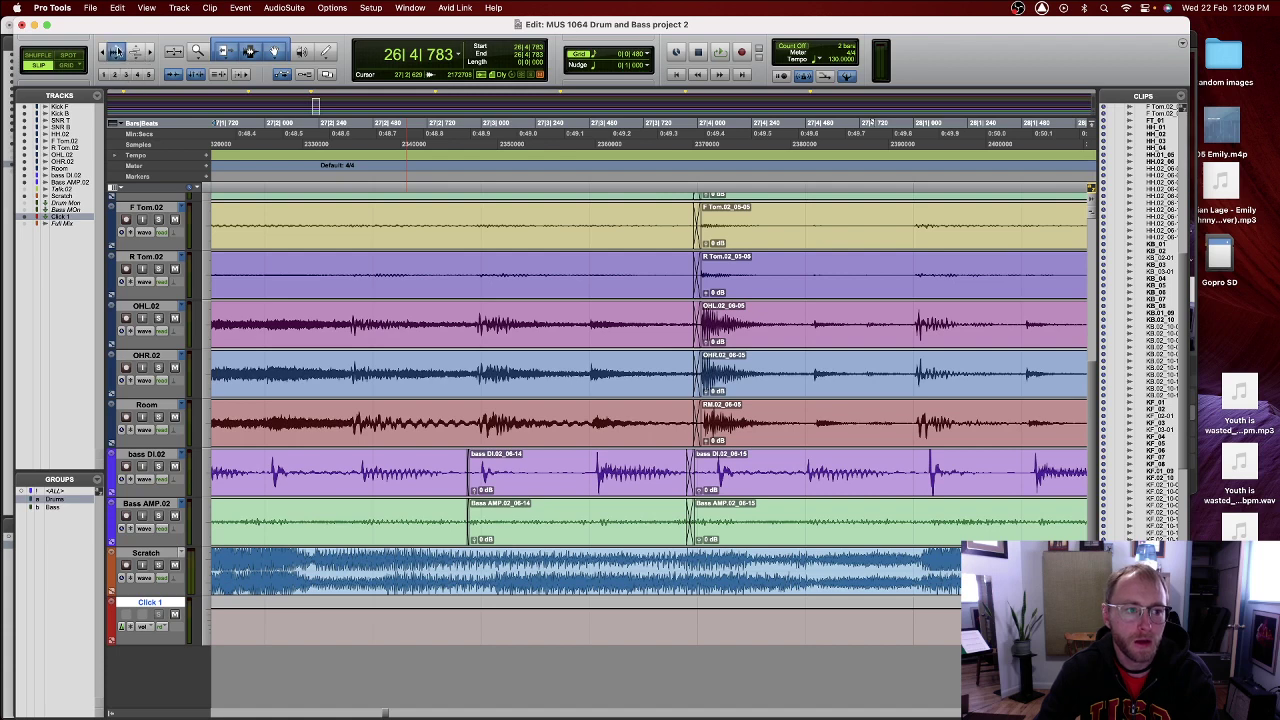
left_click(116, 52)
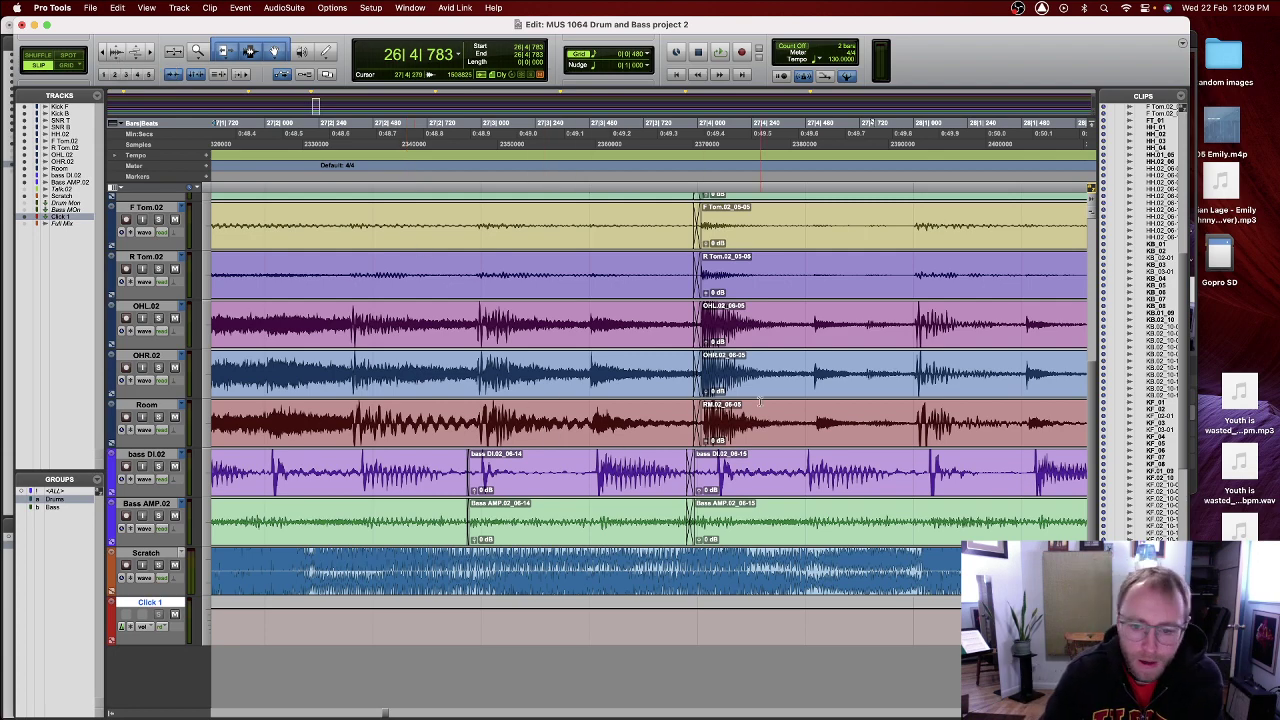
scroll(734, 452, "right", 6)
scroll(734, 452, "right", 3)
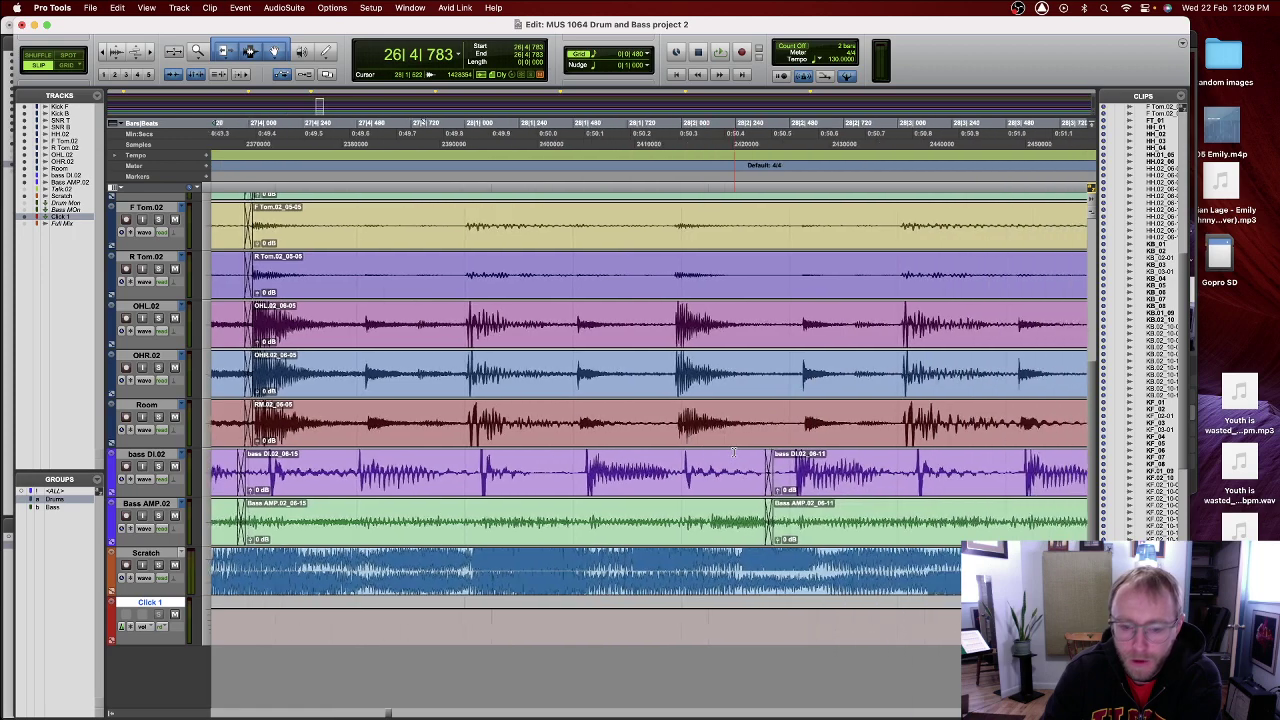
scroll(734, 452, "right", 6)
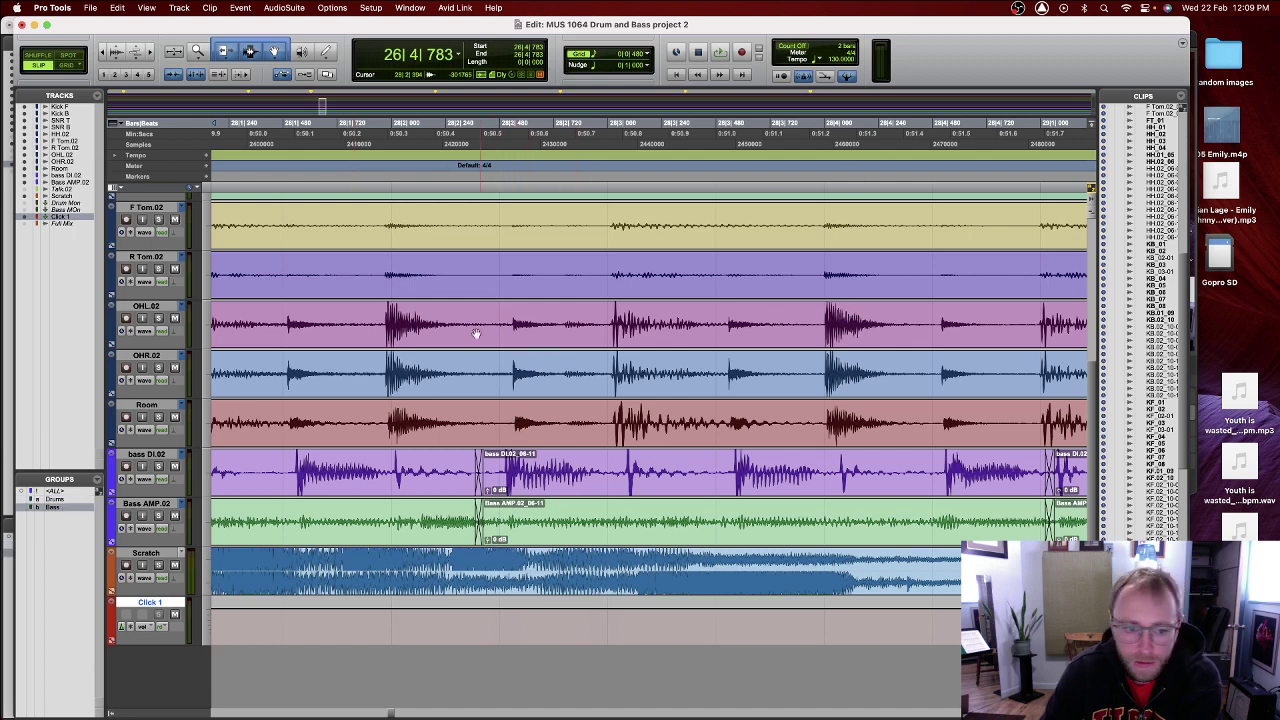
- With the Drums group active, separate the drum section between beats 2 and 4 of bar 28 and shift it earlier to start at 28|2|458
left_click(56, 505)
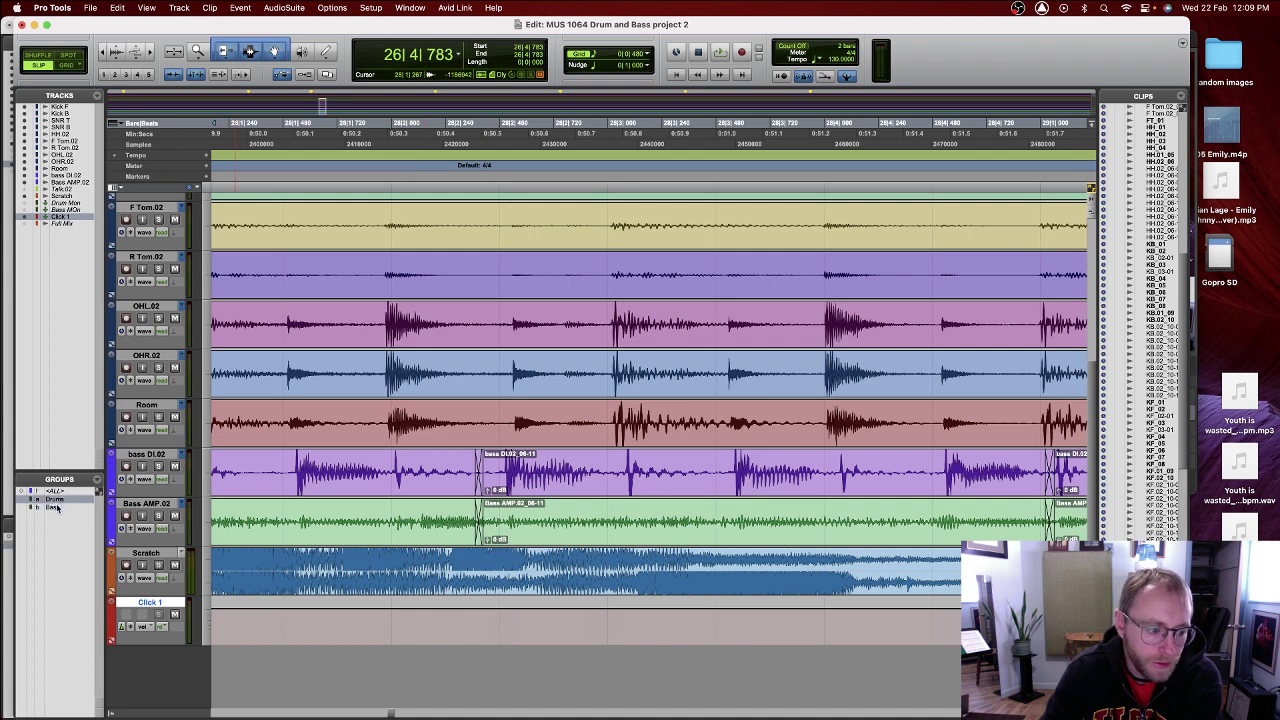
left_click_drag(503, 314, 782, 295)
key("super+e")
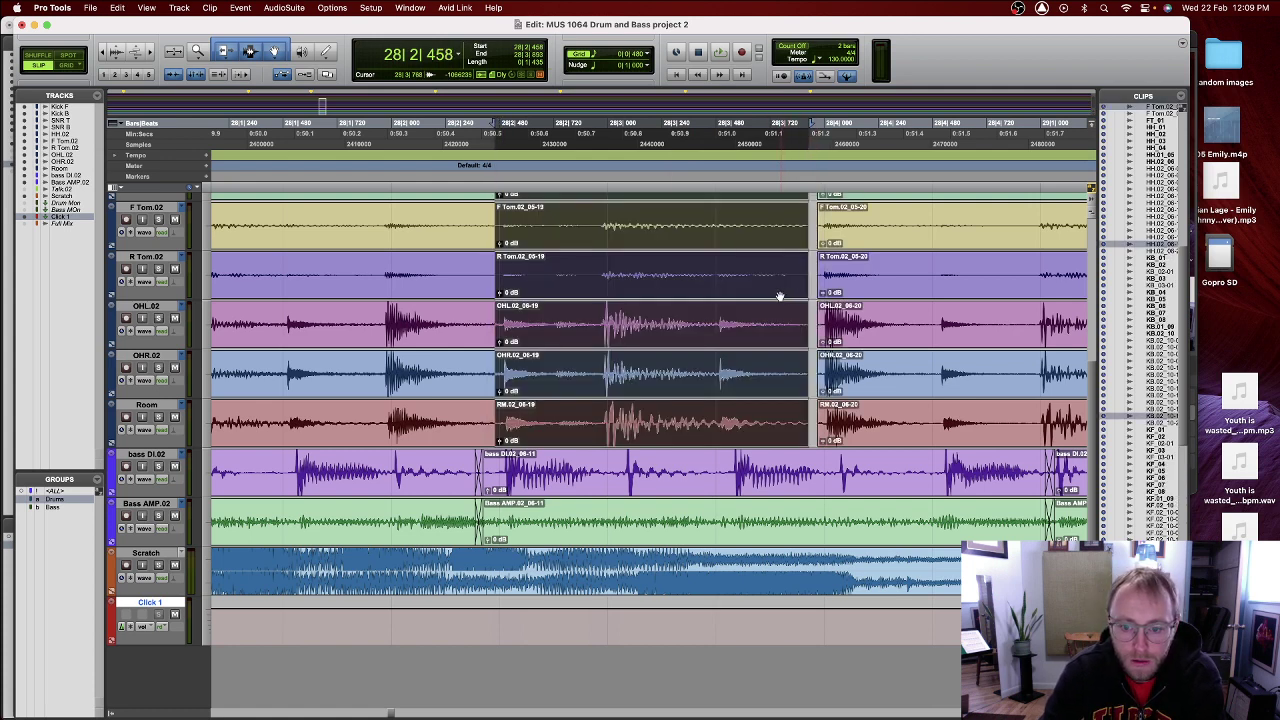
- Extend the following drum clips back to 28|3|883 and crossfade the edits on both sides of the shifted bar 28 section
left_click(822, 222)
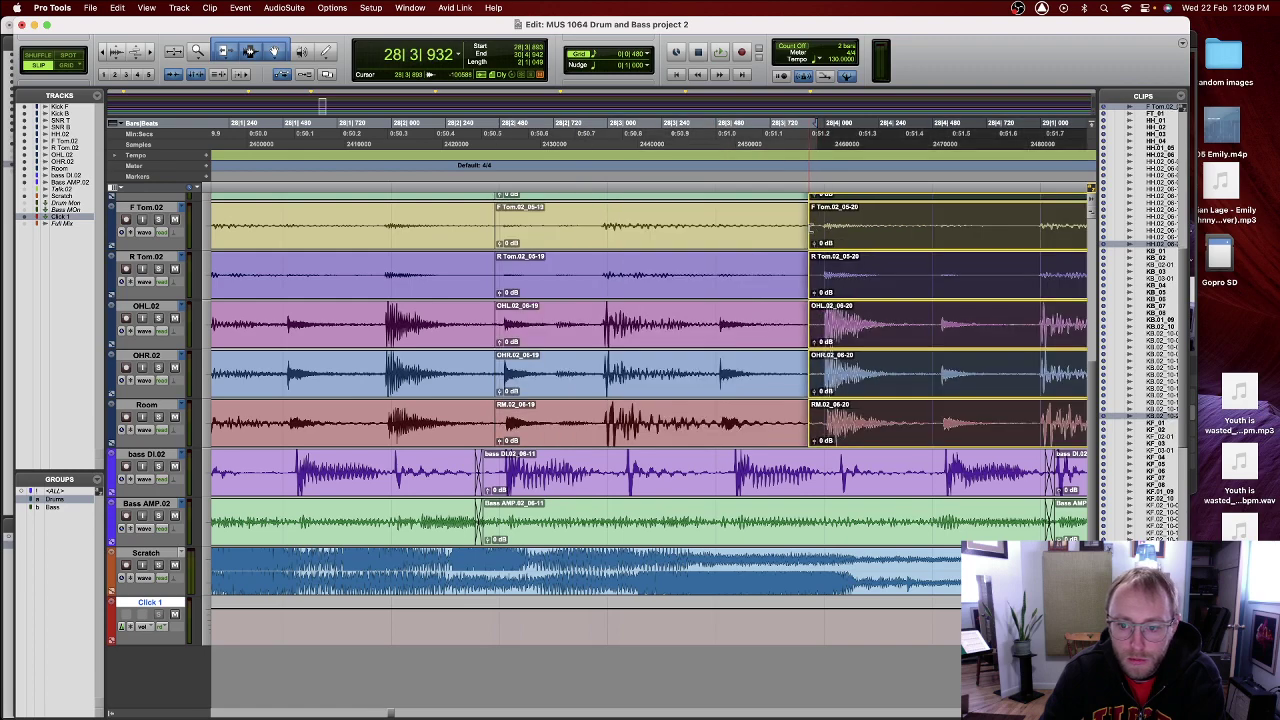
left_click_drag(813, 227, 481, 267)
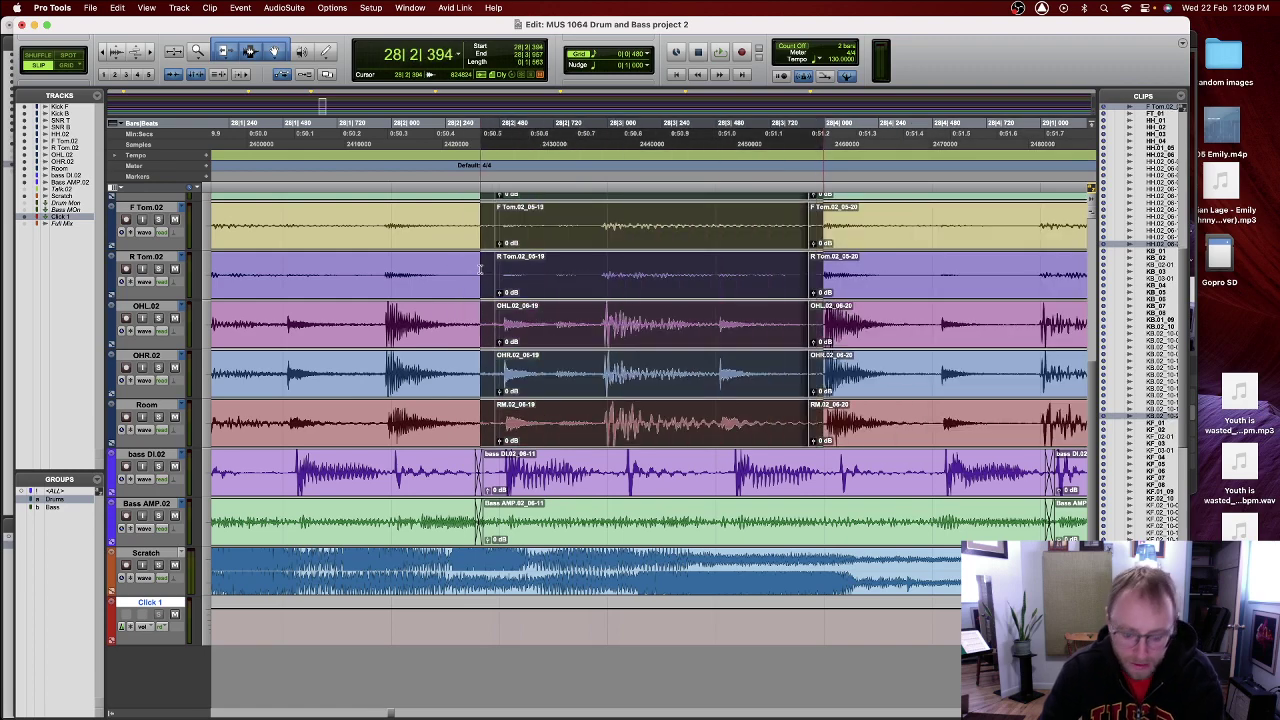
key("super+f")
key("Return")
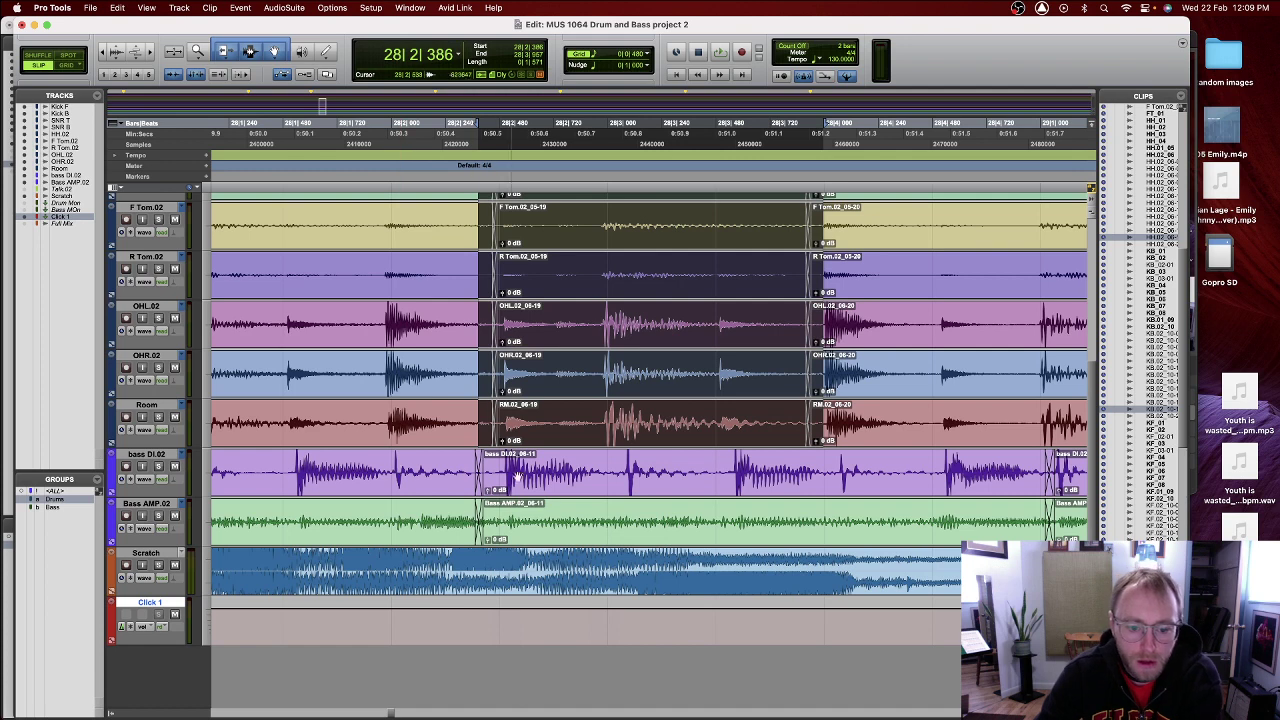
- With the Bass group active, separate the bass clips from 28|3|014 to 28|4|452 and shift that section earlier to start at 28|2|927
left_click(63, 503)
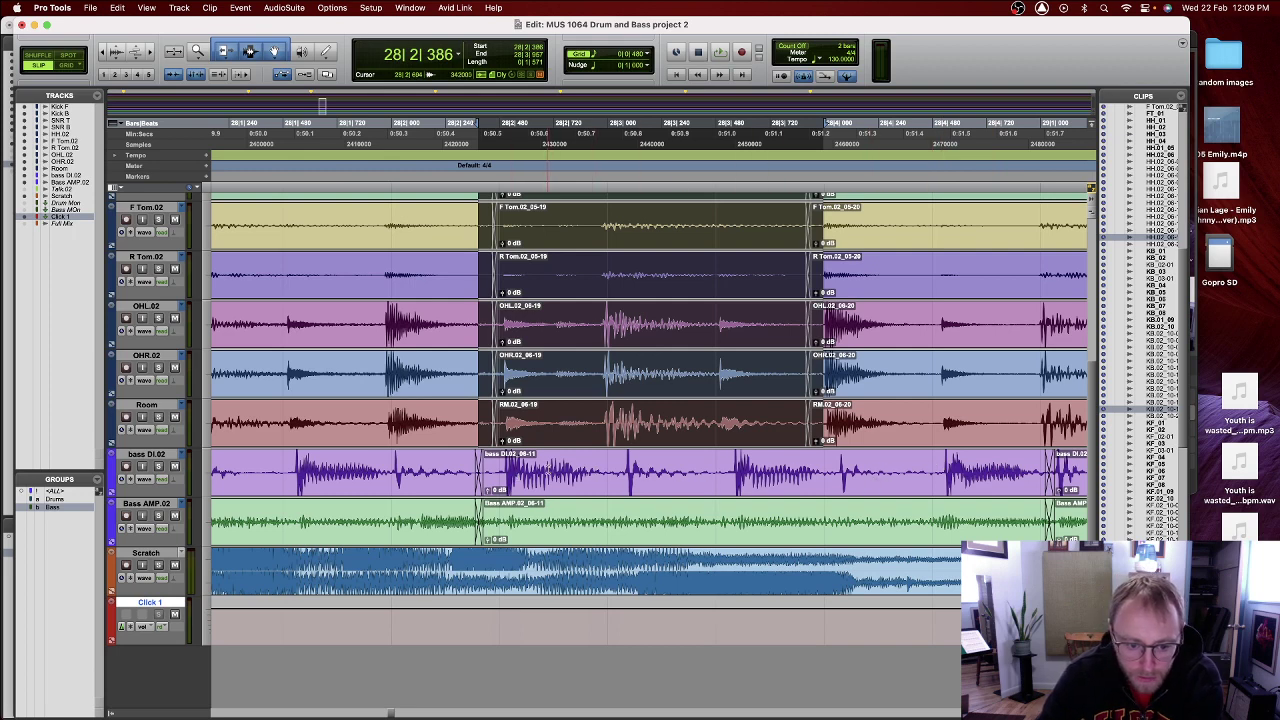
left_click_drag(610, 468, 926, 530)
key("b")
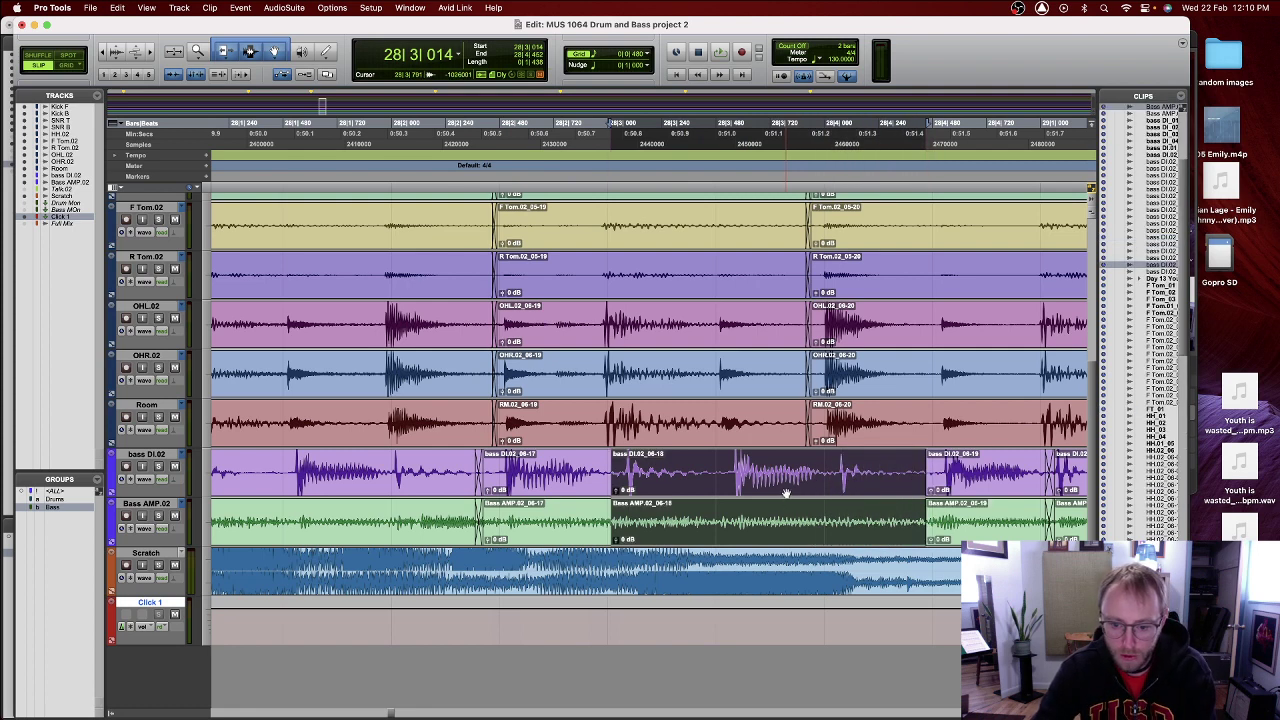
left_click_drag(786, 496, 774, 496)
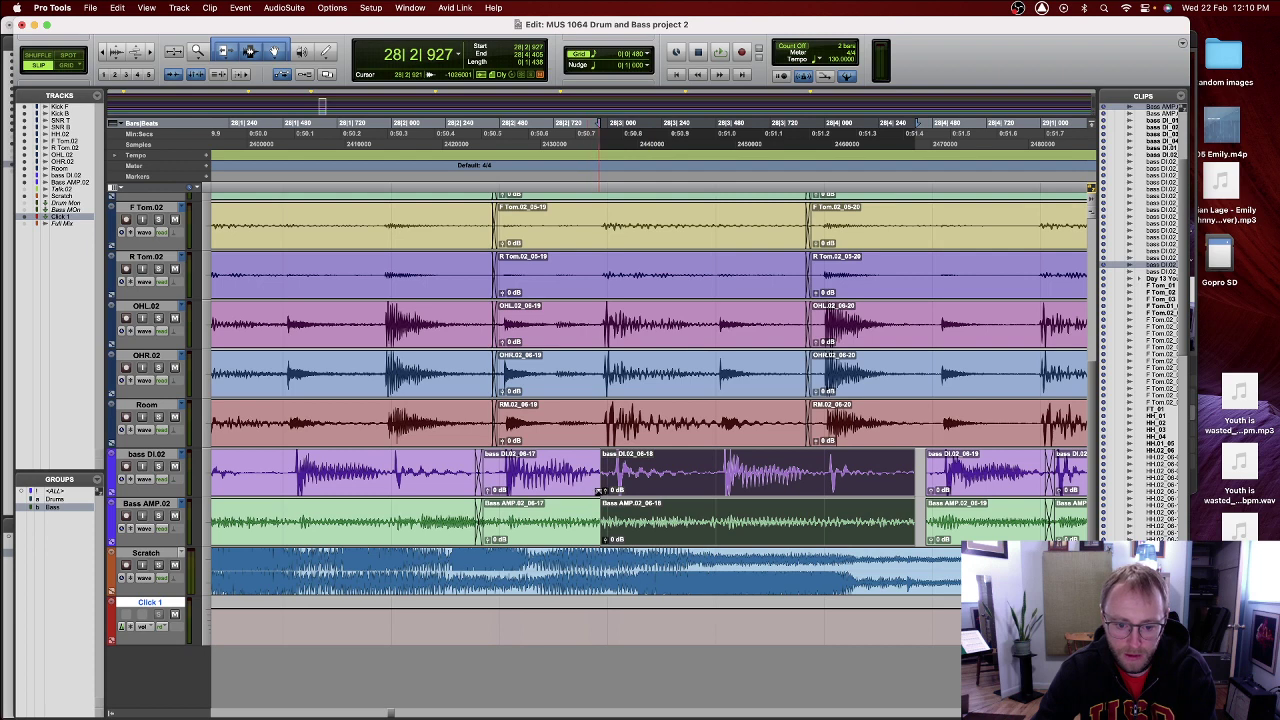
- Crossfade the shifted bass section's start from 28|2|894 to 28|3|000, close the gap at its end, and crossfade there from 28|4|413 to 28|4|463
left_click_drag(597, 491, 608, 491)
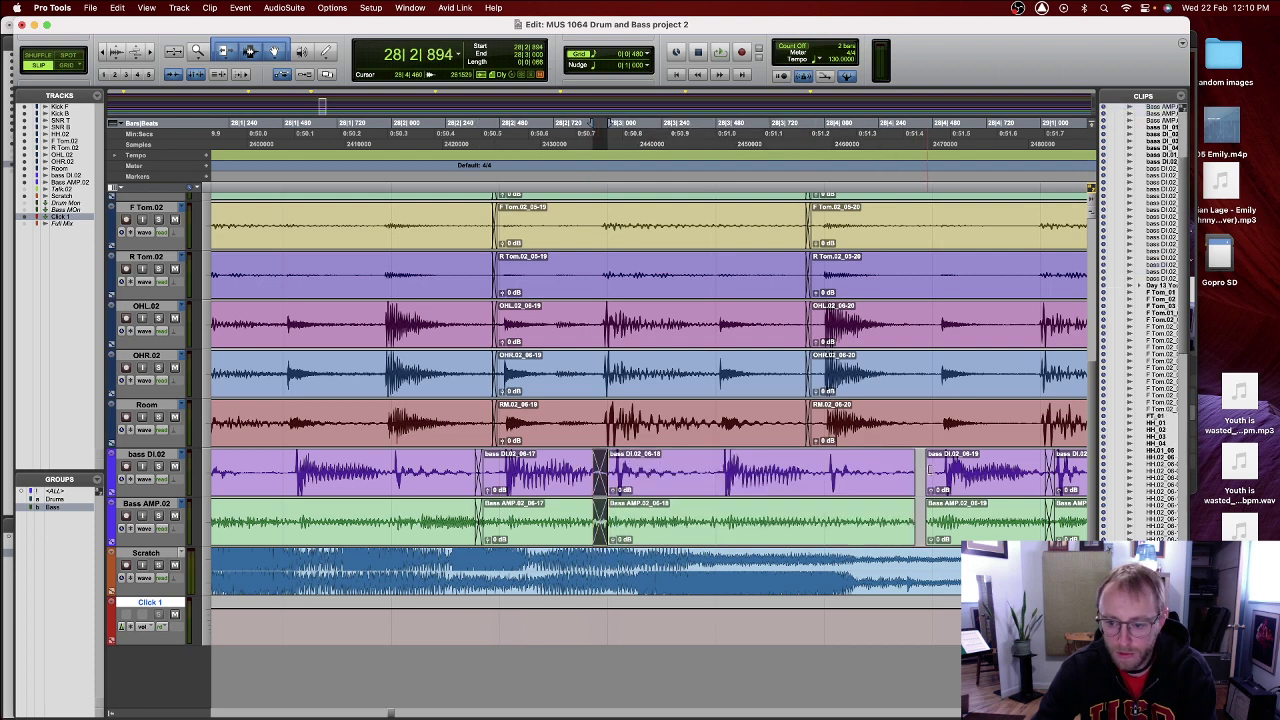
left_click_drag(929, 469, 917, 478)
left_click(916, 490)
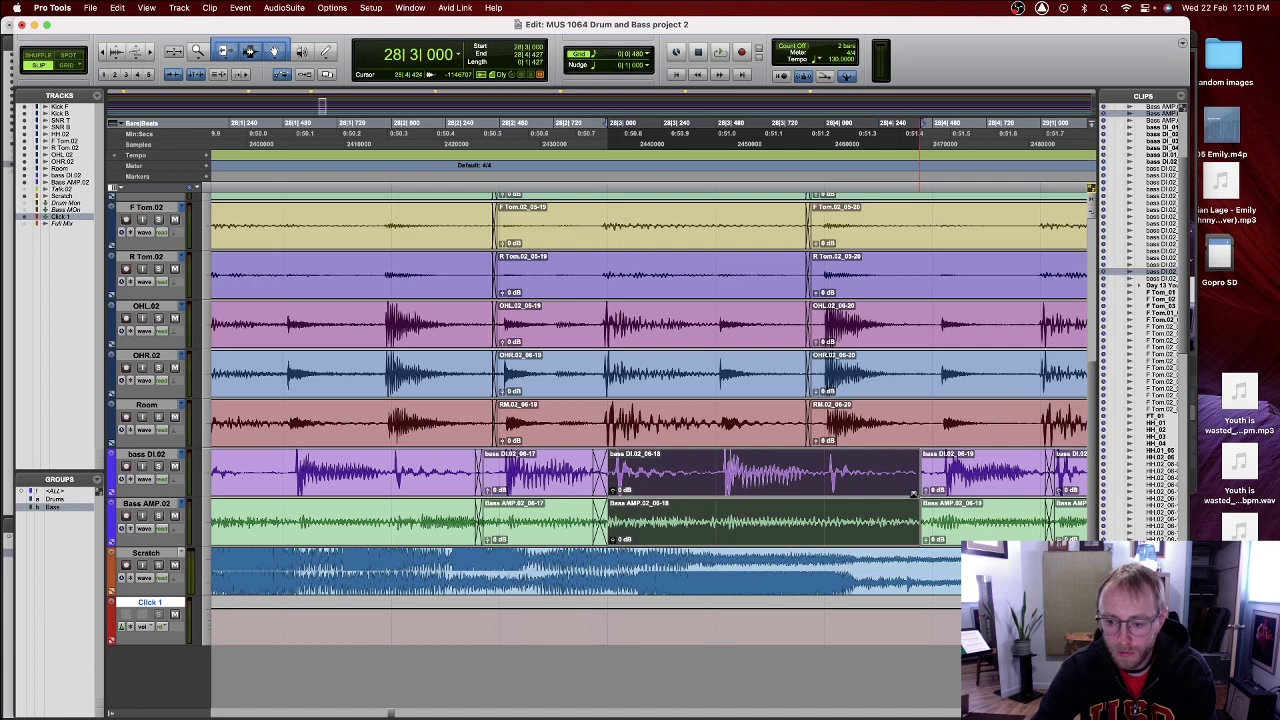
left_click_drag(918, 492, 917, 490)
left_click(917, 490)
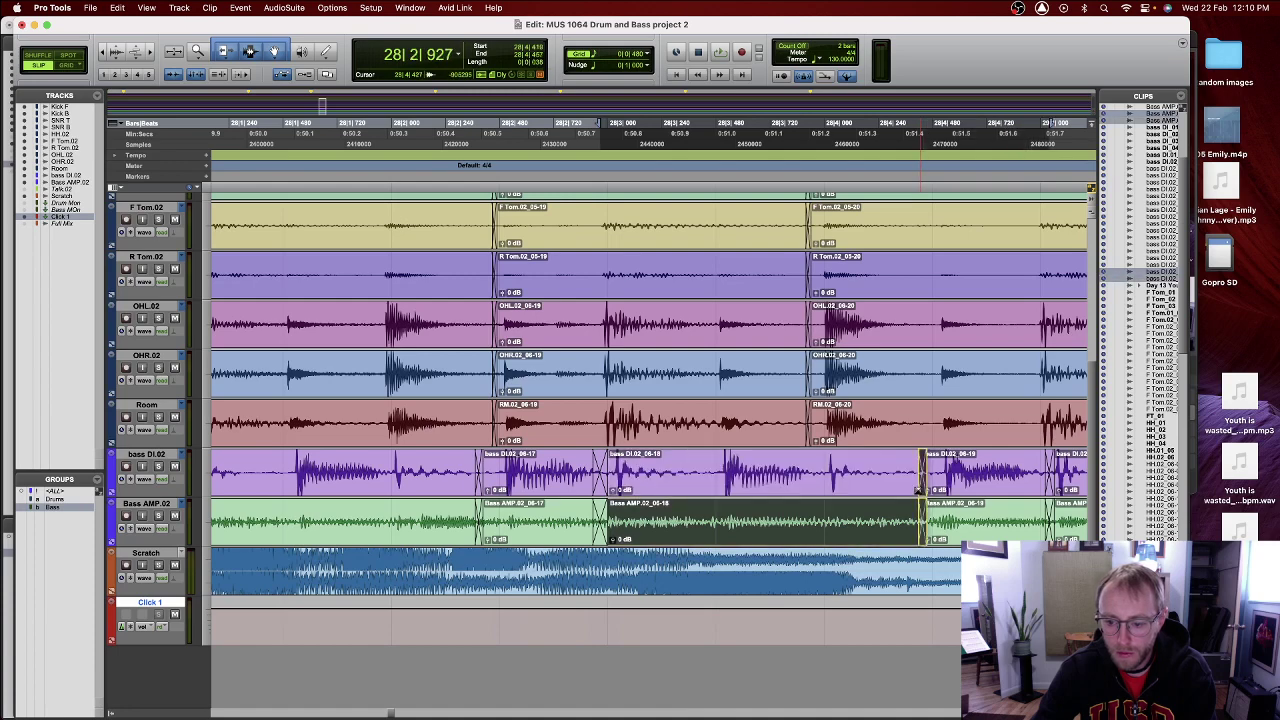
left_click(932, 492)
- Review the bass and drum edits through bars 28 to 30 and across the wider section from bar 22 to bar 37
key("super+bracketleft")
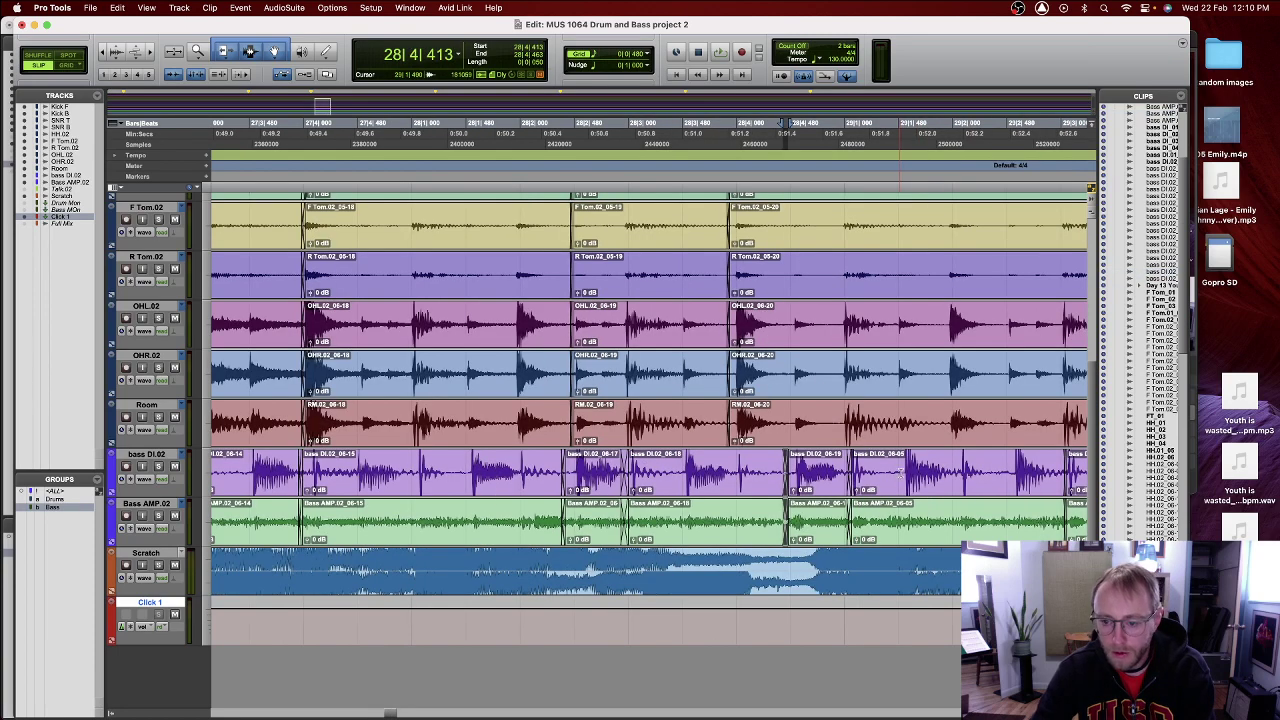
scroll(904, 478, "right", 5)
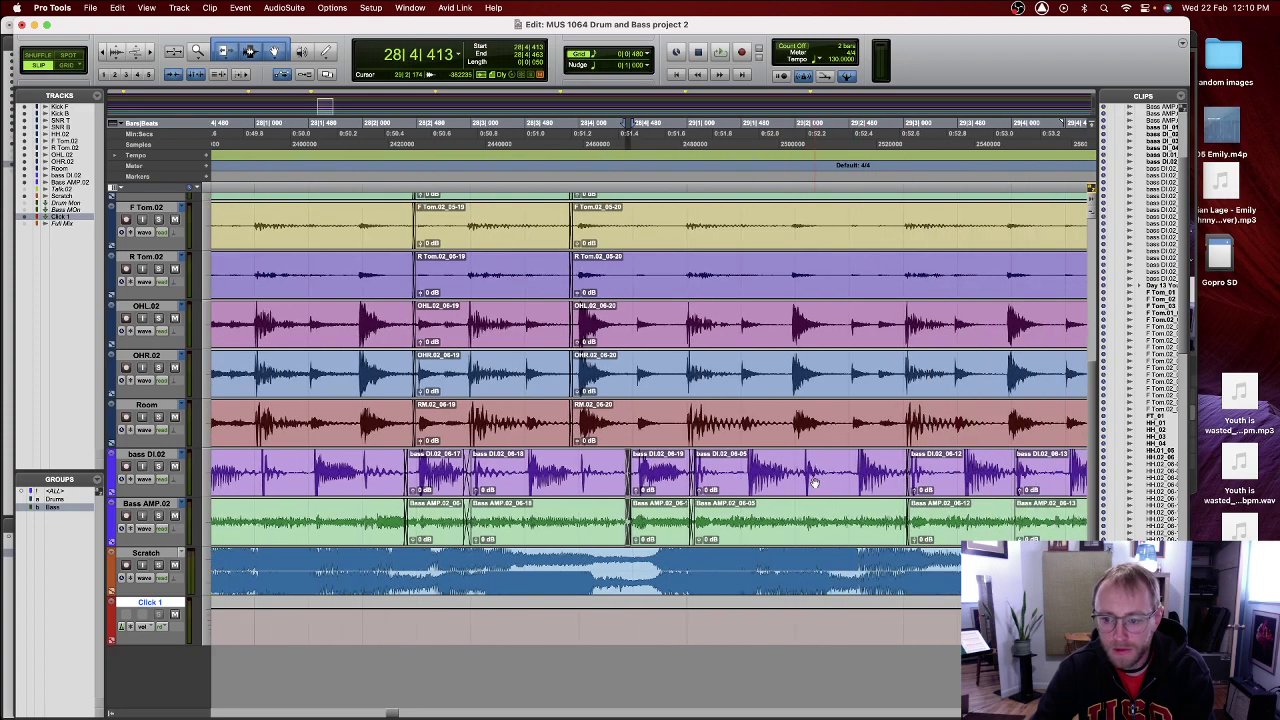
scroll(815, 483, "right", 6)
scroll(798, 482, "left", 7)
scroll(762, 480, "right", 7)
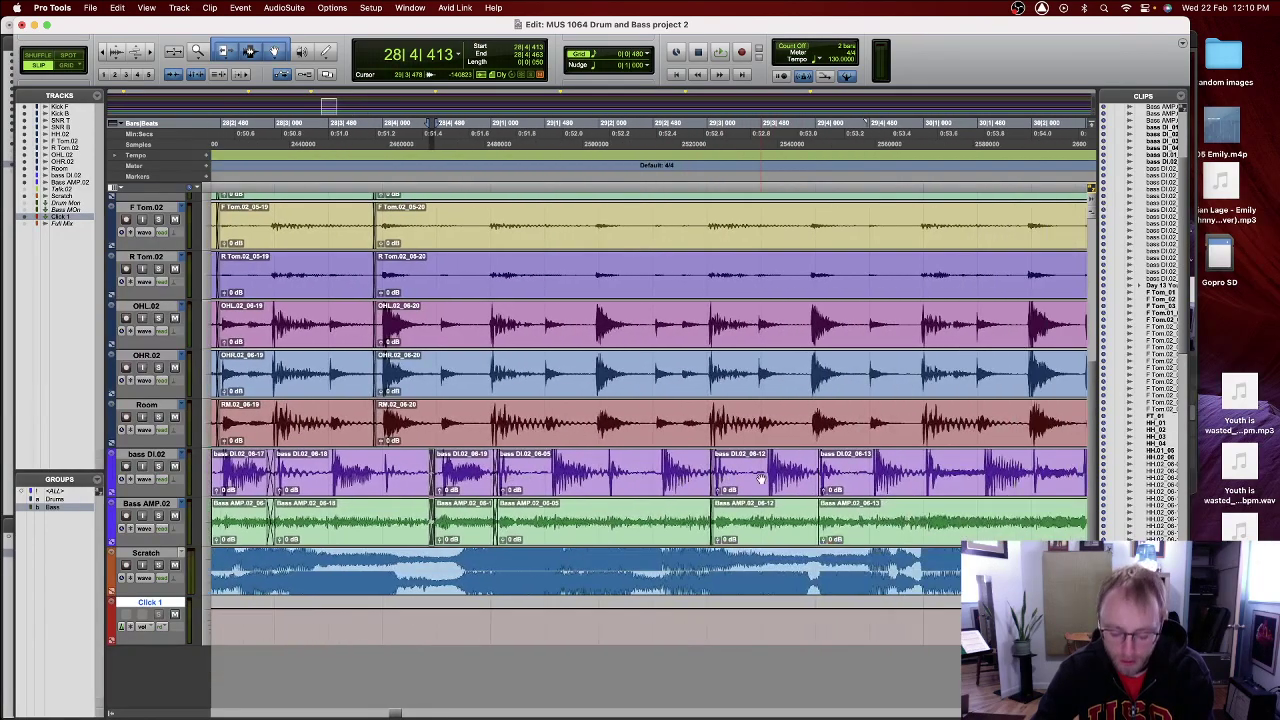
key("super+bracketleft")
key("super+bracketleft")
key("super+bracketleft")
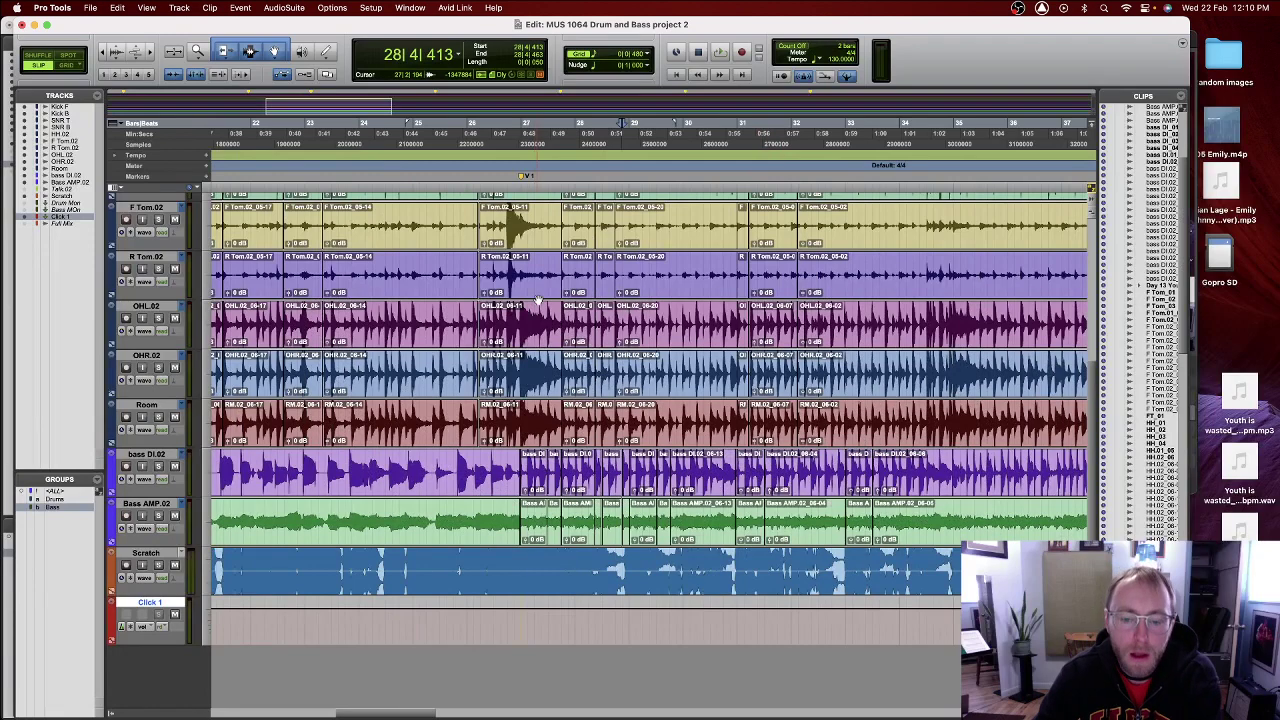
scroll(540, 302, "up", 5)
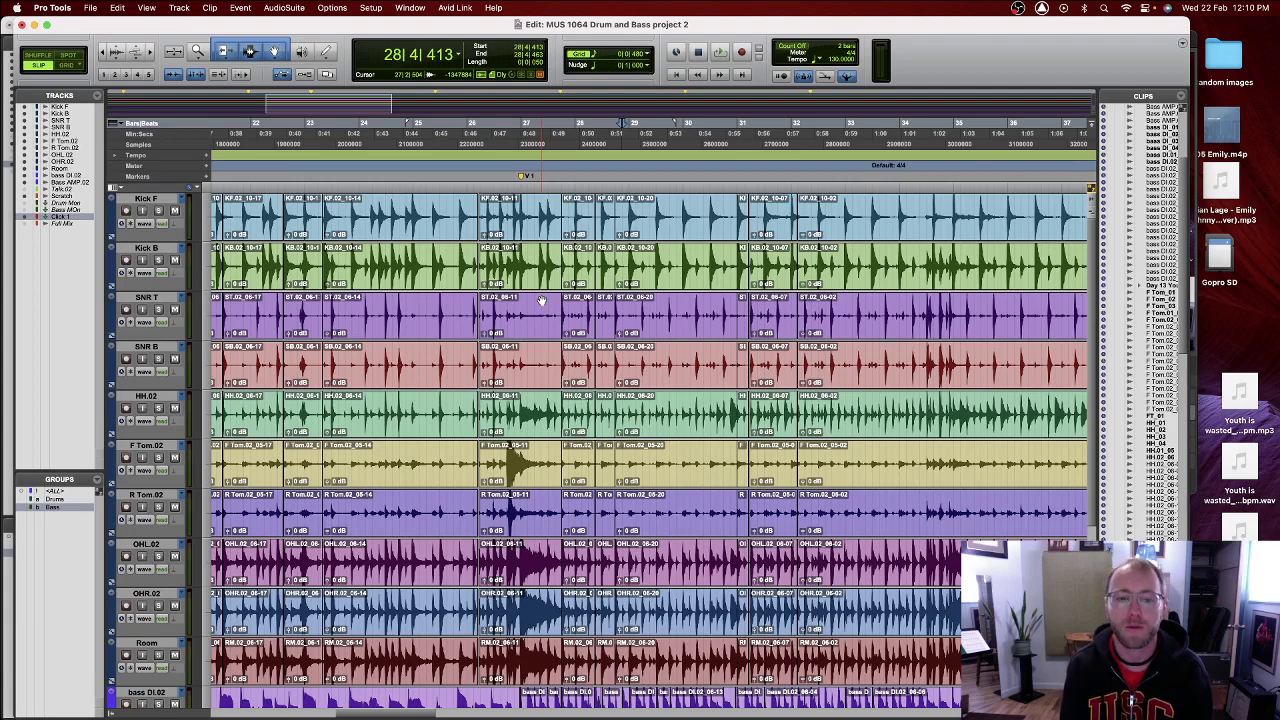
- With the Drums group active instead of Bass, close the gap between the drum clips just before 26|2|000 and crossfade them there
left_click(475, 178)
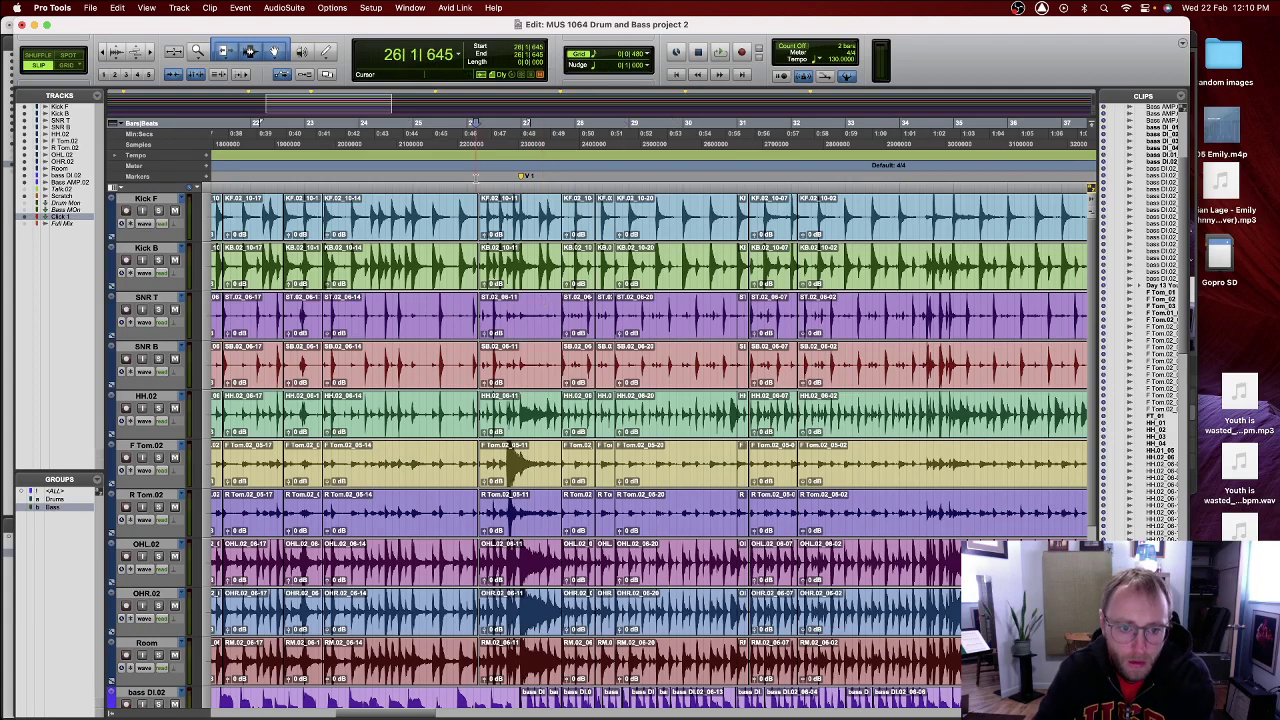
key("super+bracketright")
key("super+bracketright")
key("super+bracketright")
key("super+bracketright")
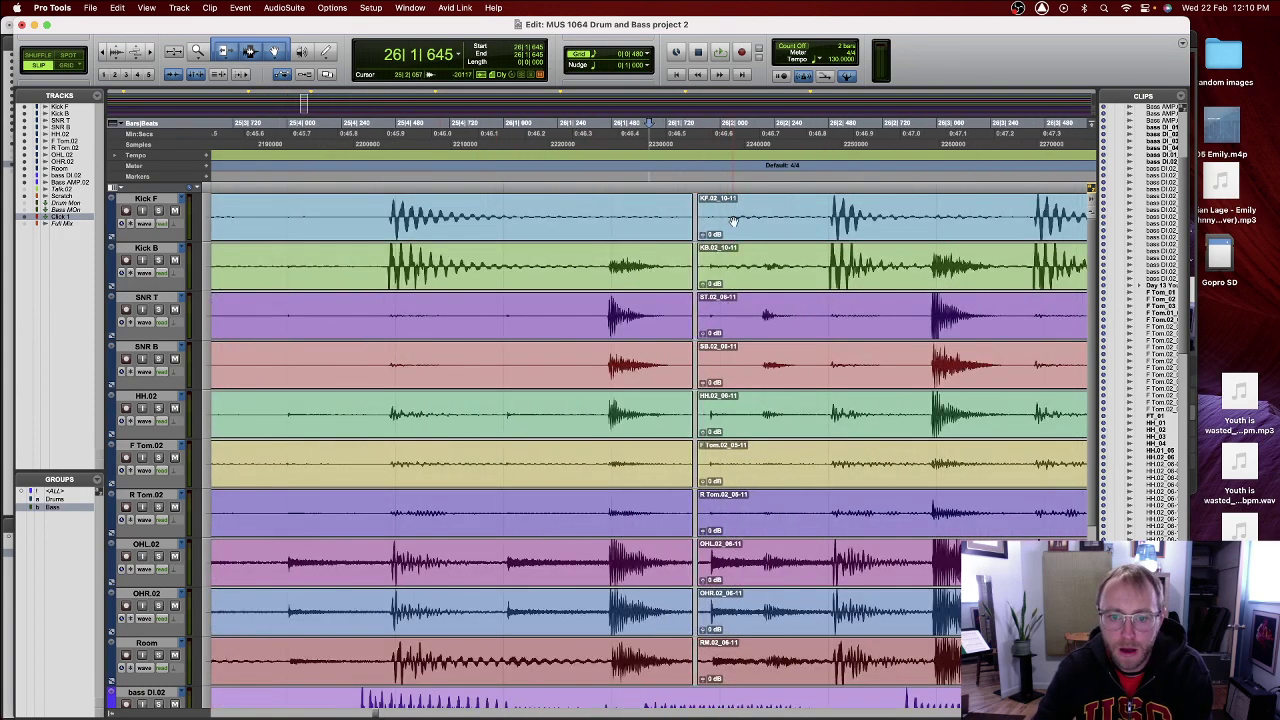
double_click(694, 210)
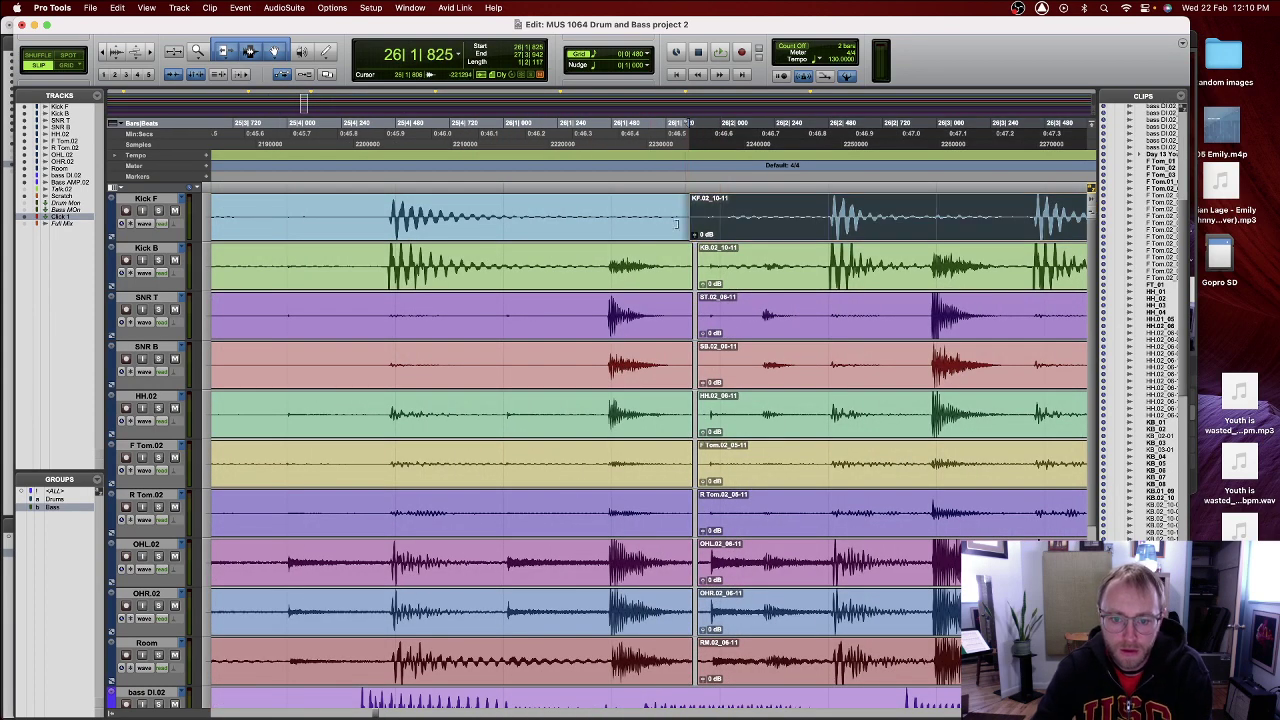
key("KP_Add")
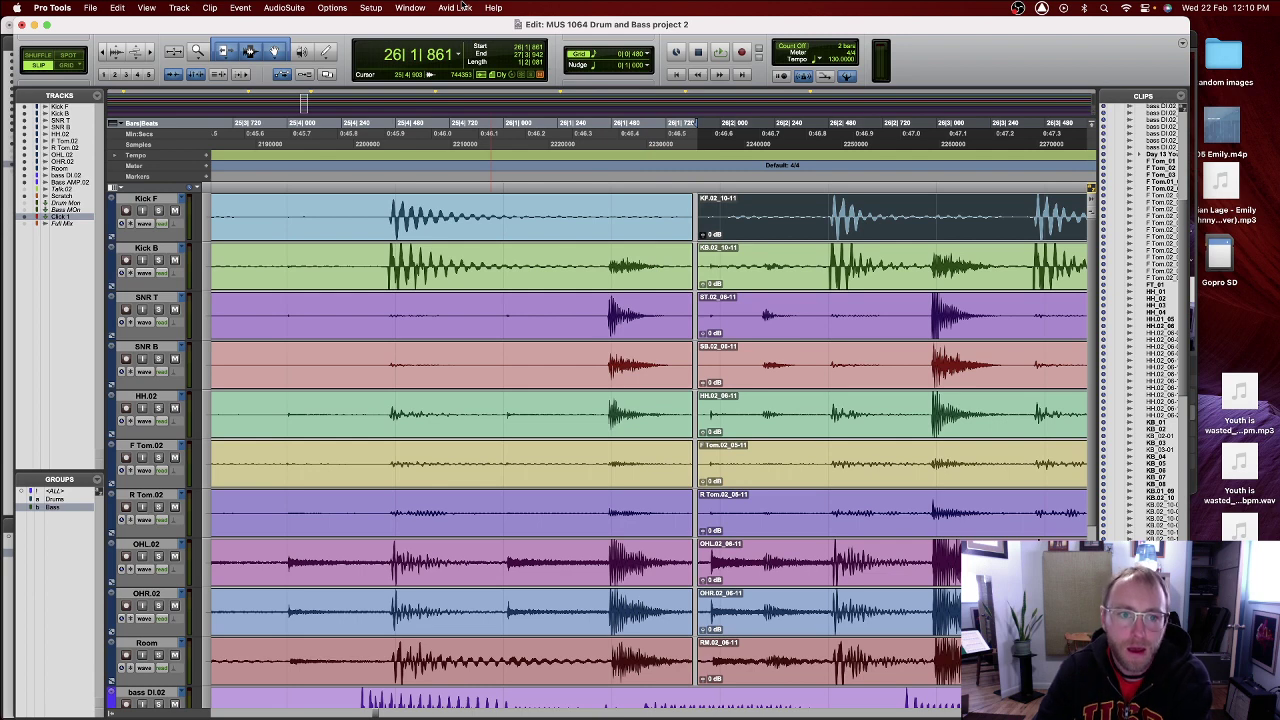
left_click(58, 507)
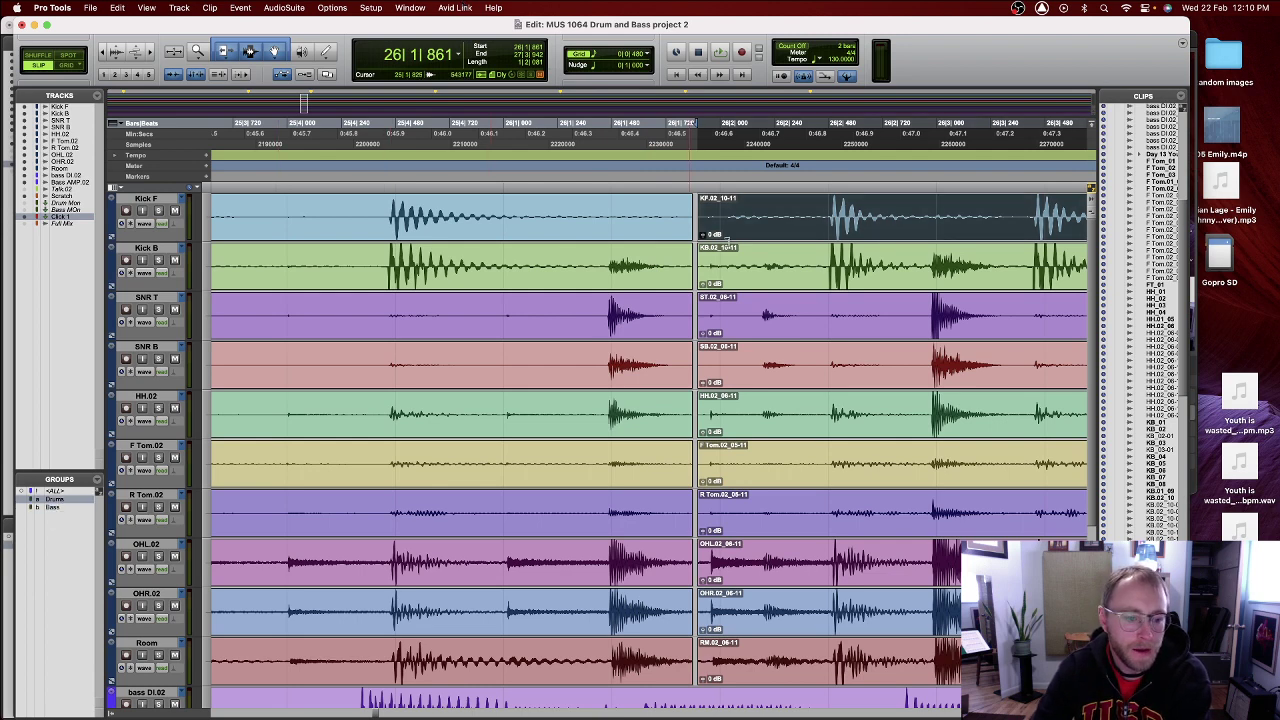
left_click_drag(697, 235, 703, 237)
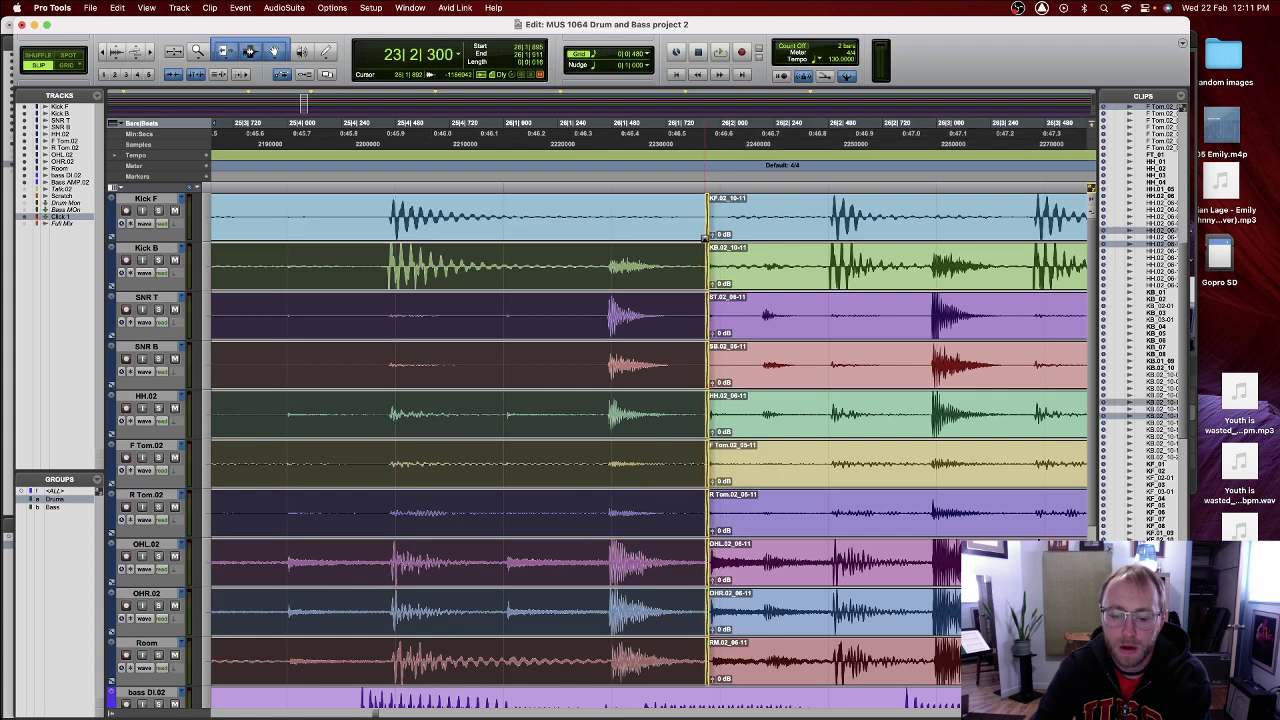
left_click_drag(704, 236, 701, 236)
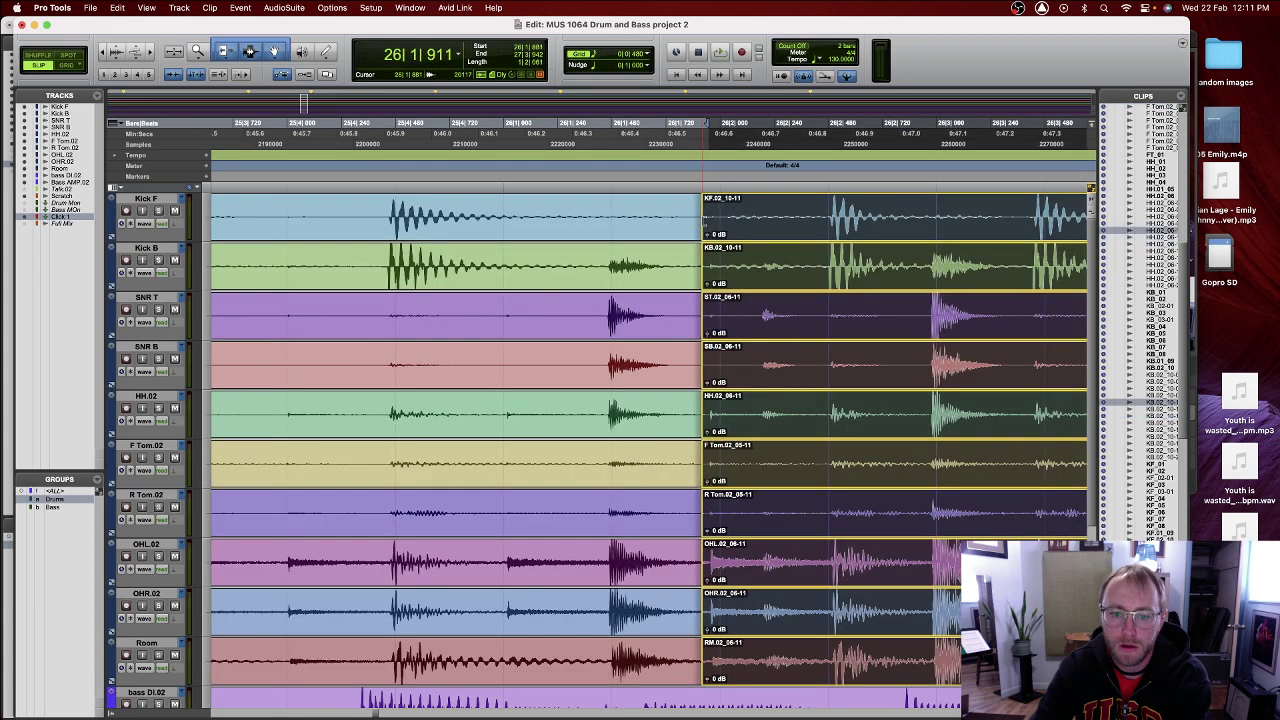
left_click(702, 183)
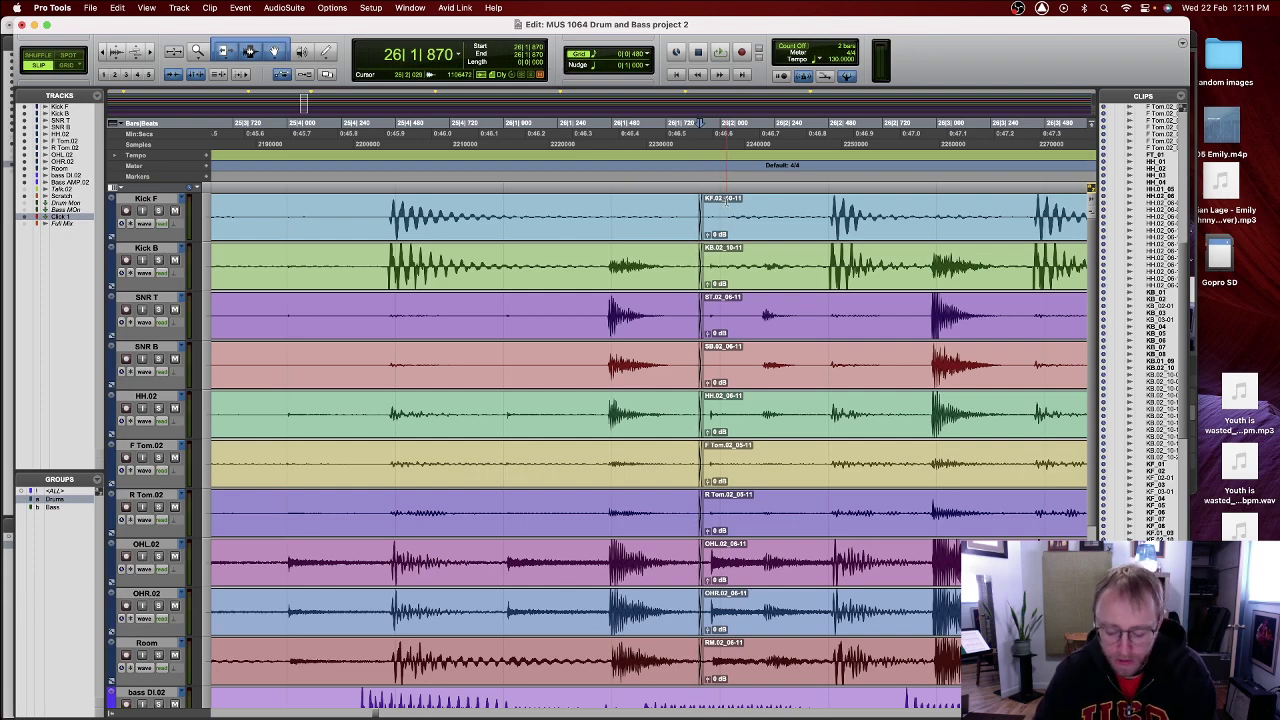
- Examine the drum and bass clips from bar 24 through bar 43, including the kick hits around 27|2|227, and across the full song
key("super+bracketleft")
key("super+bracketleft")
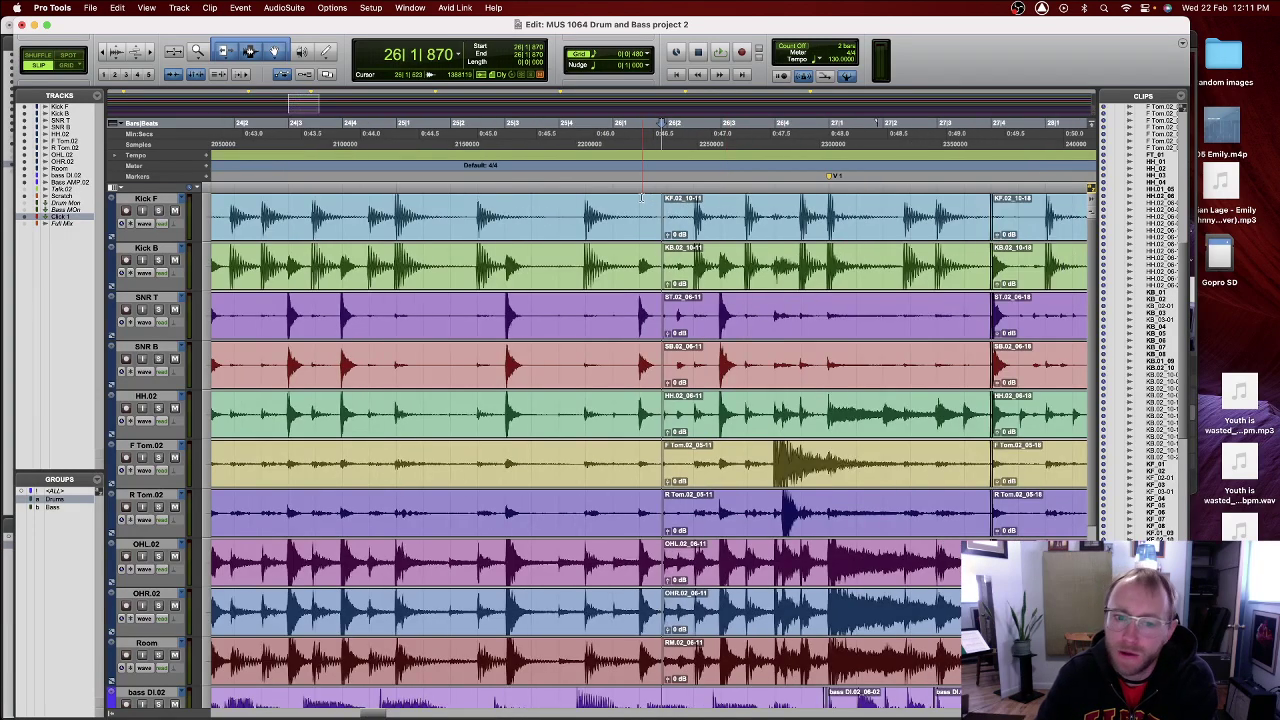
scroll(660, 198, "right", 5)
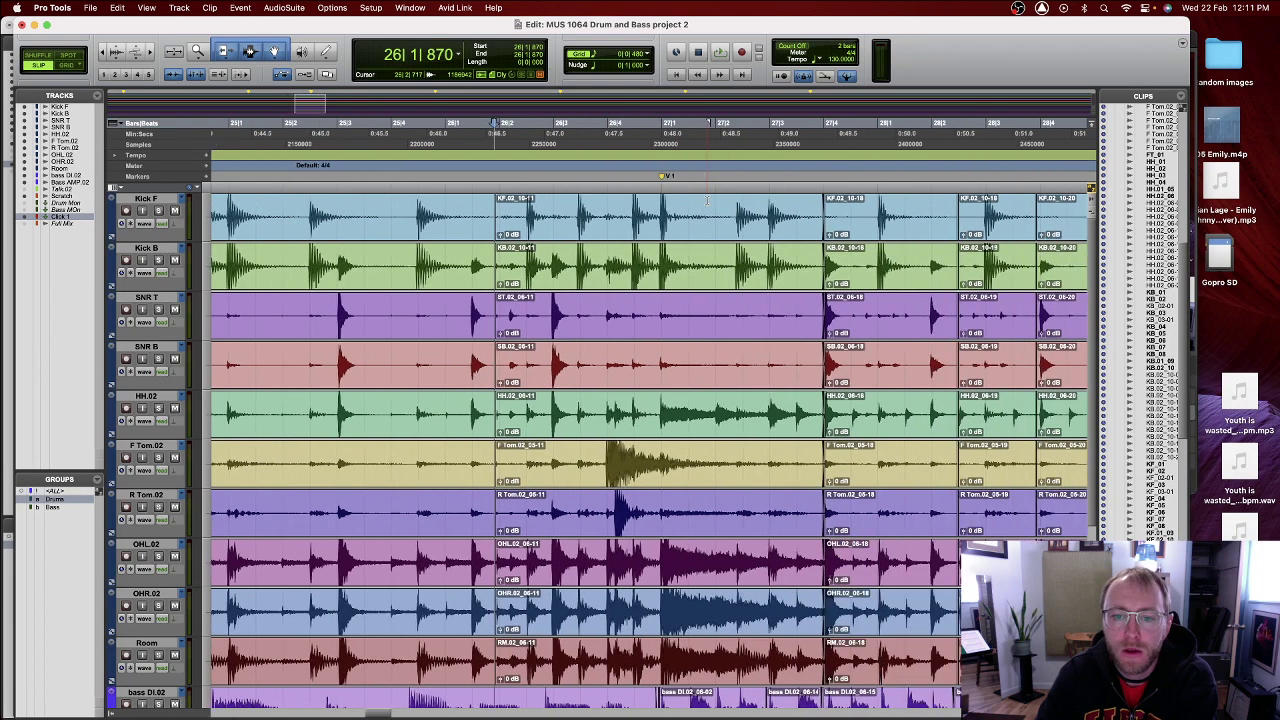
left_click(728, 205)
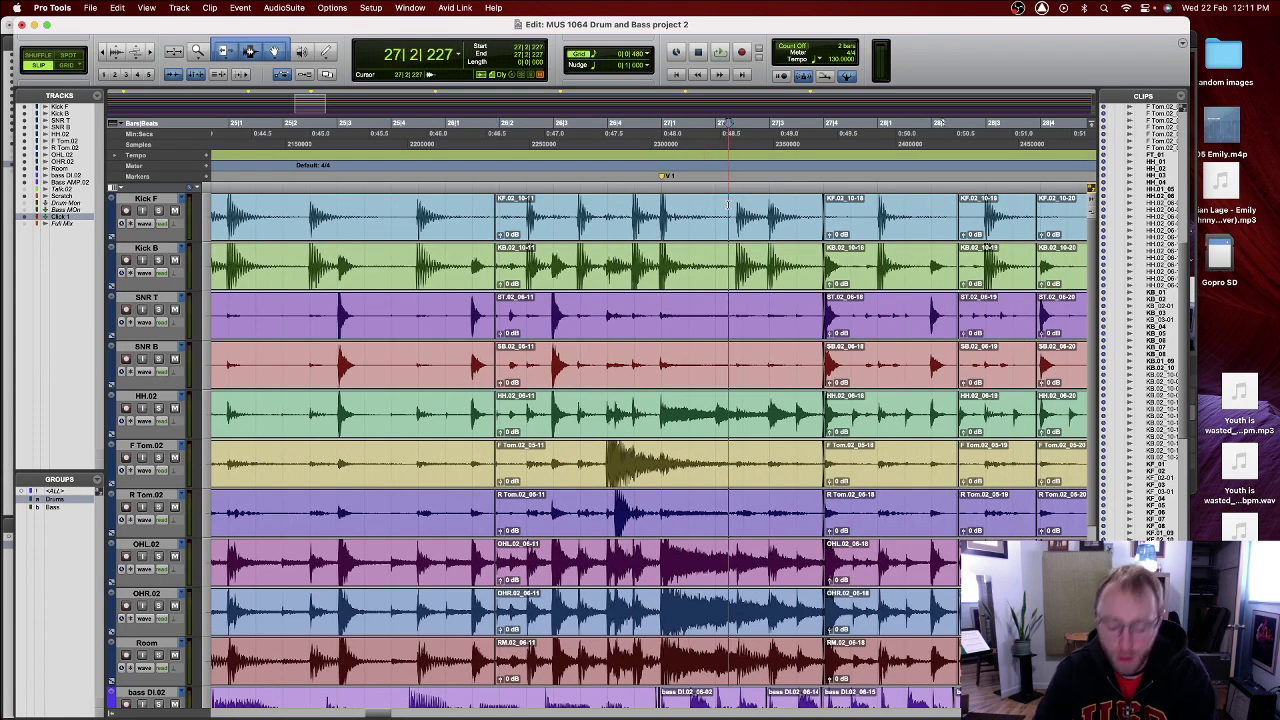
key("super+bracketright")
key("super+bracketright")
key("super+bracketright")
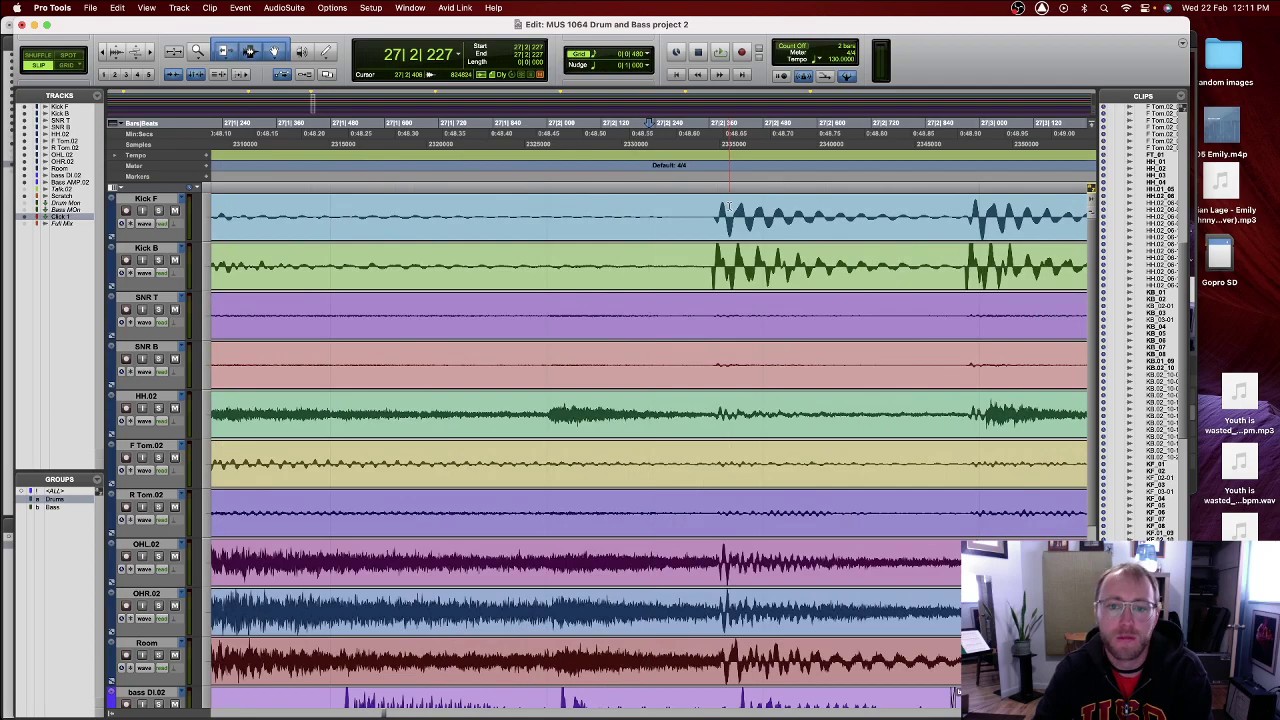
key("super+bracketleft")
key("super+bracketleft")
key("super+bracketleft")
key("super+bracketleft")
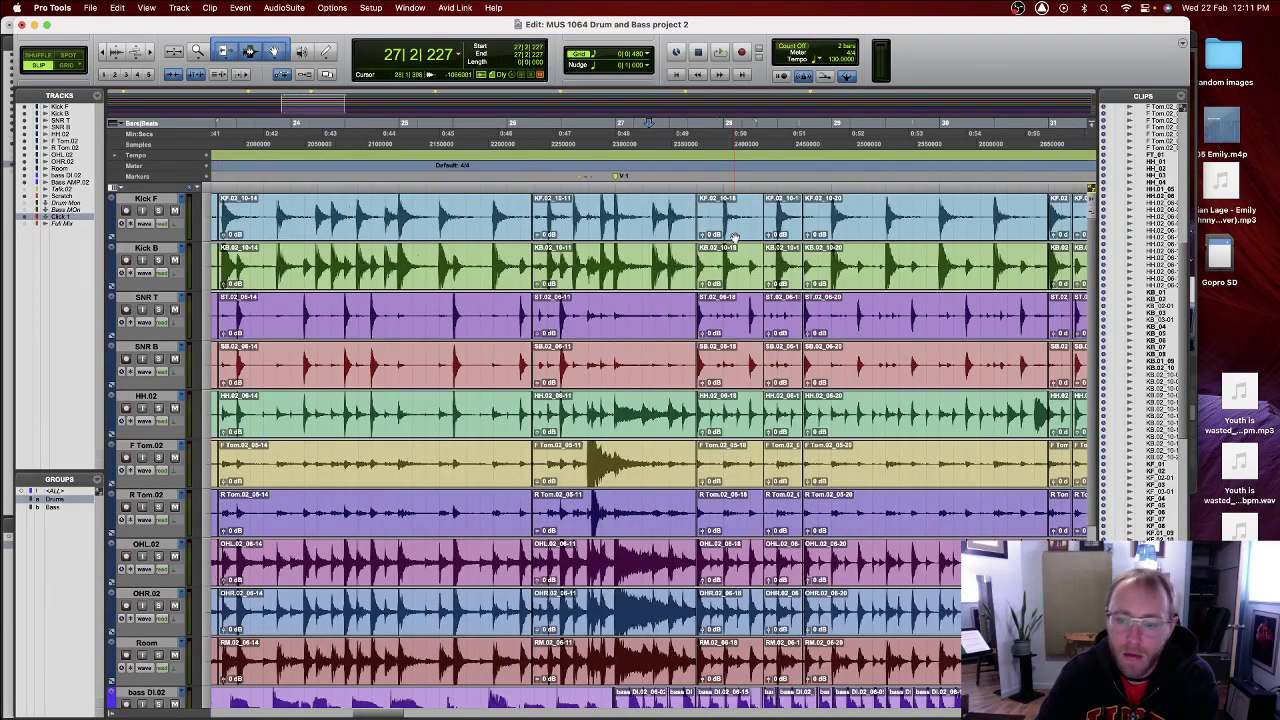
scroll(733, 238, "right", 6)
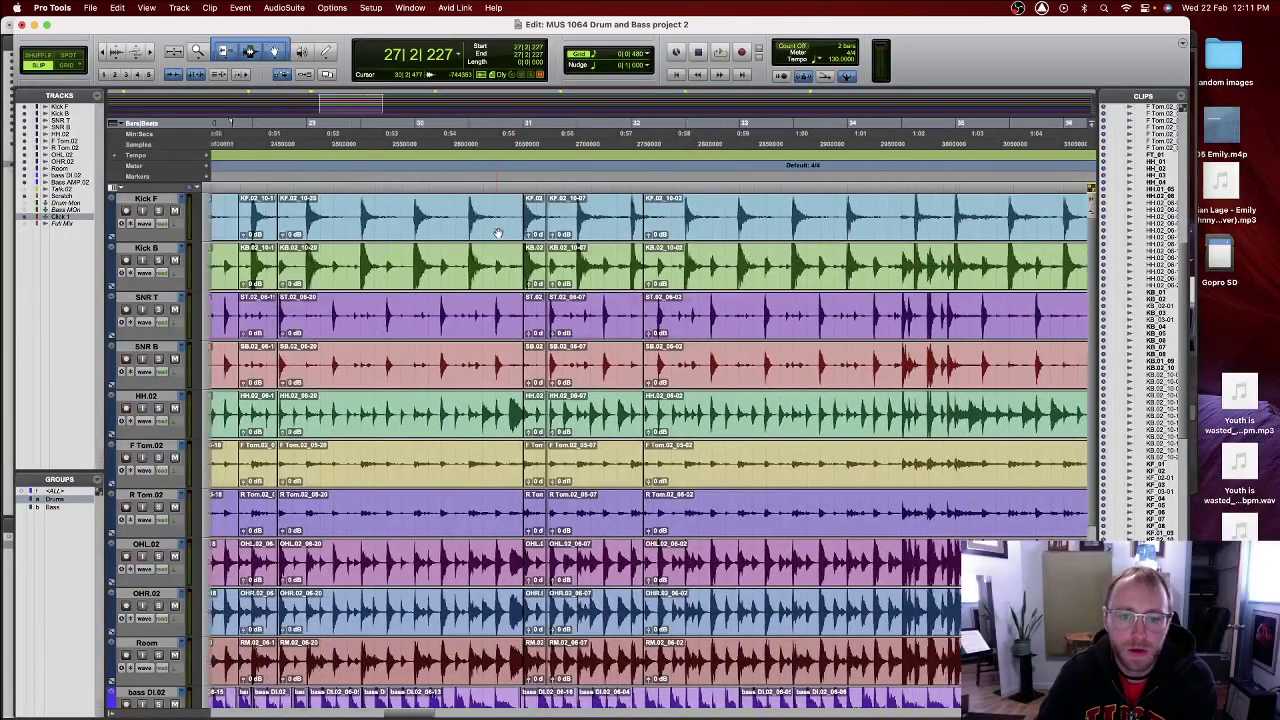
scroll(497, 233, "right", 5)
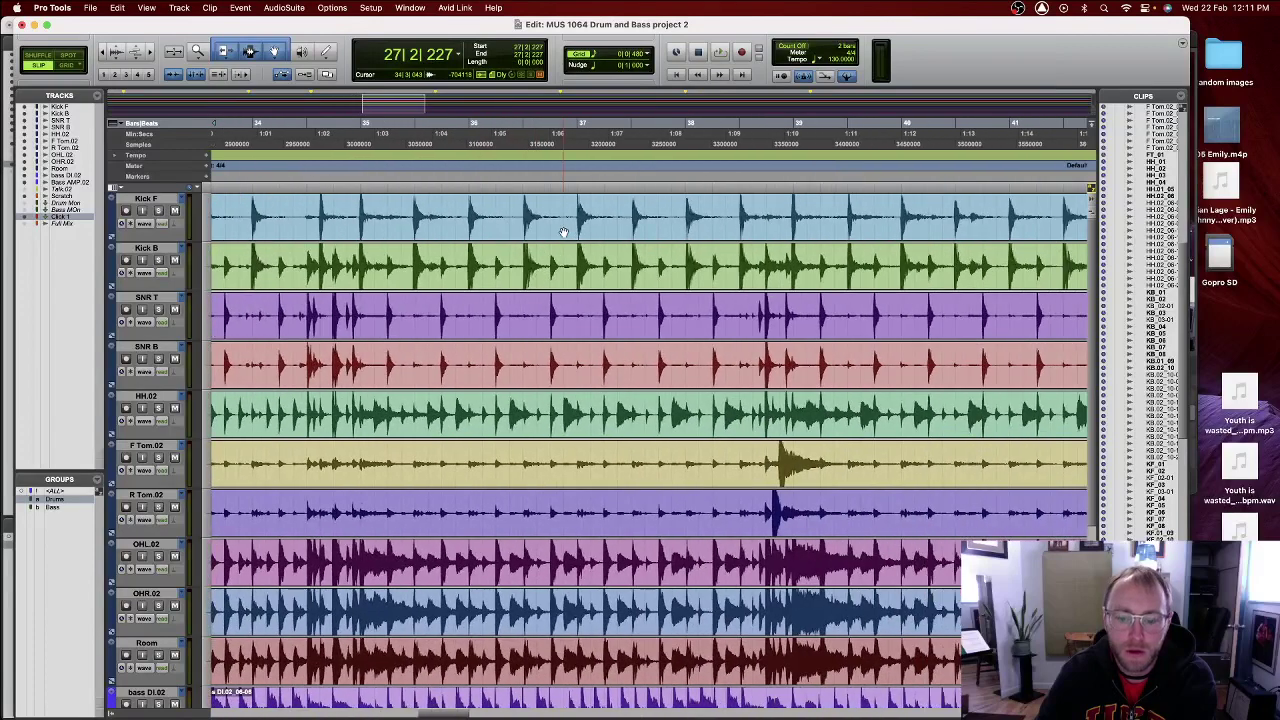
scroll(563, 232, "right", 4)
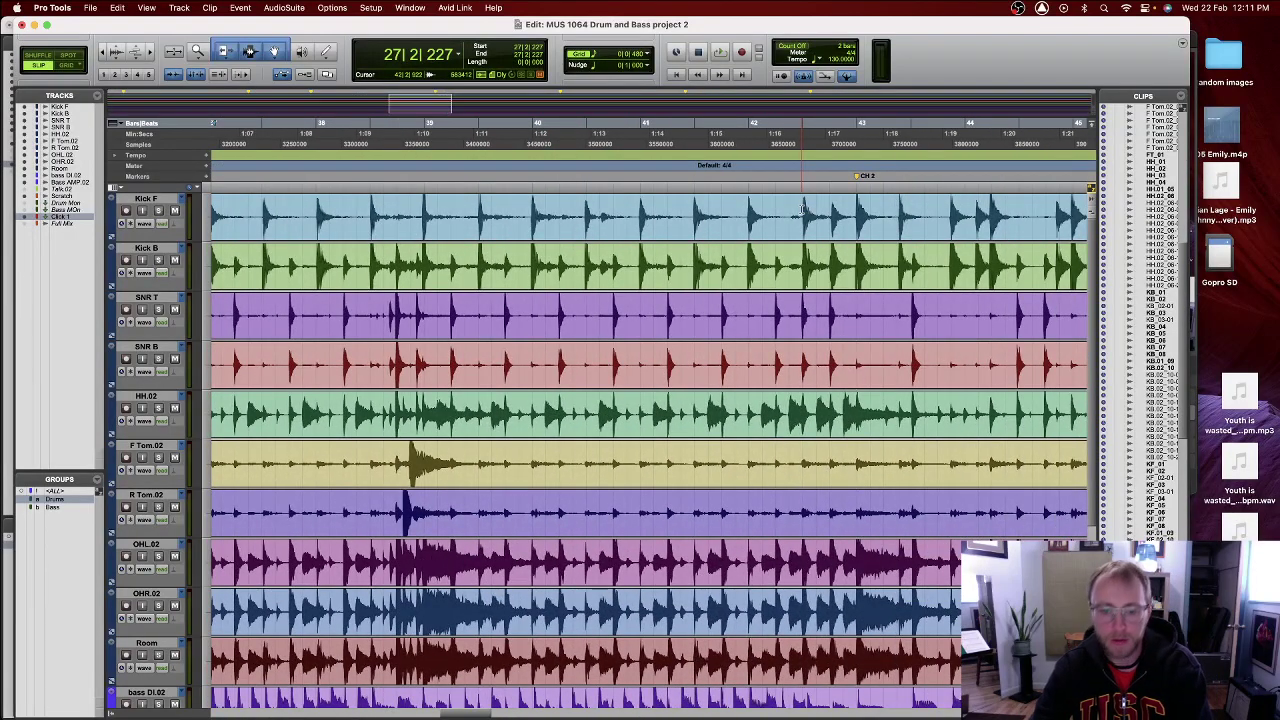
scroll(802, 207, "down", 8)
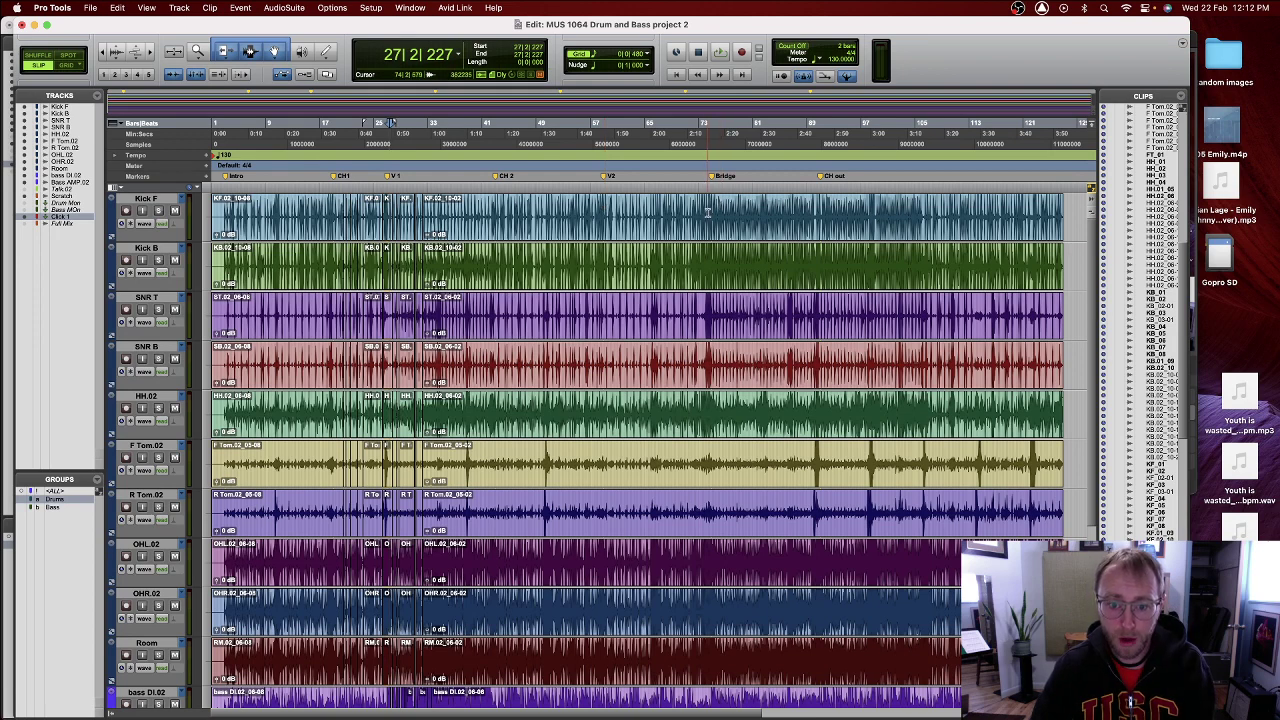
- Listen to the drums and bass around the V 1 marker from 27|3|476 and into the CH 2 marker from 42|1|884
left_click(597, 212)
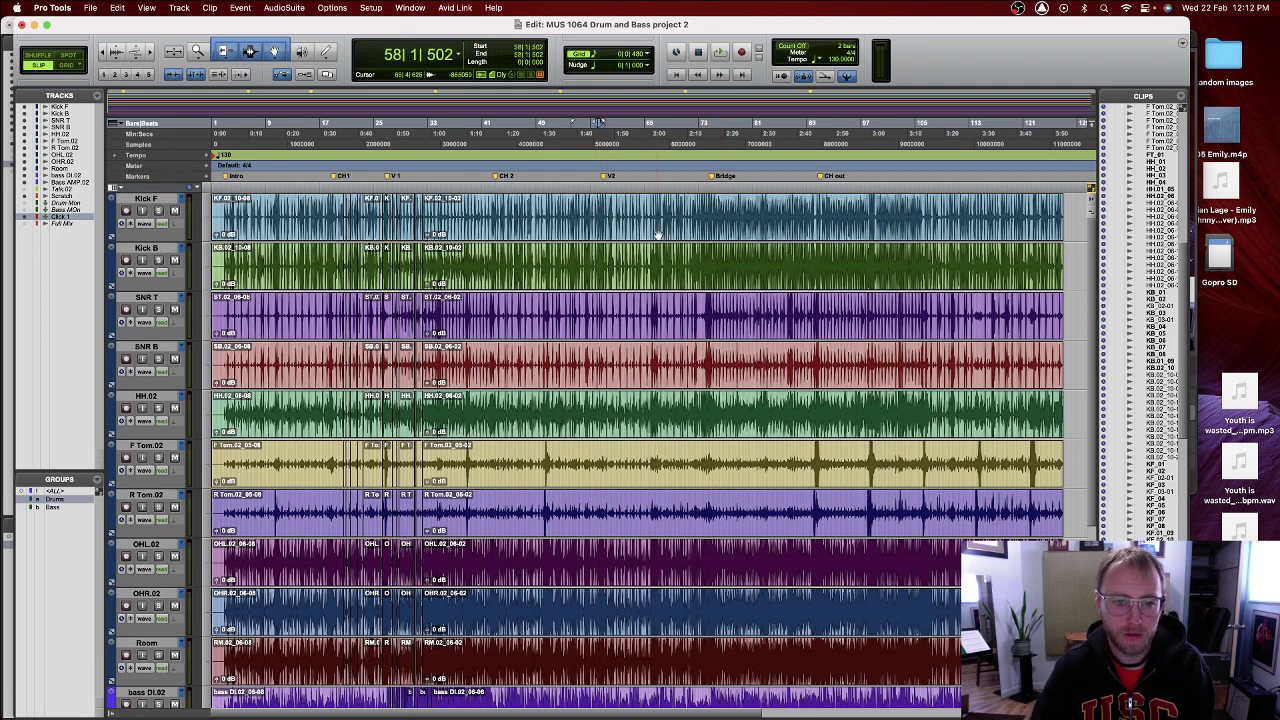
left_click(491, 122)
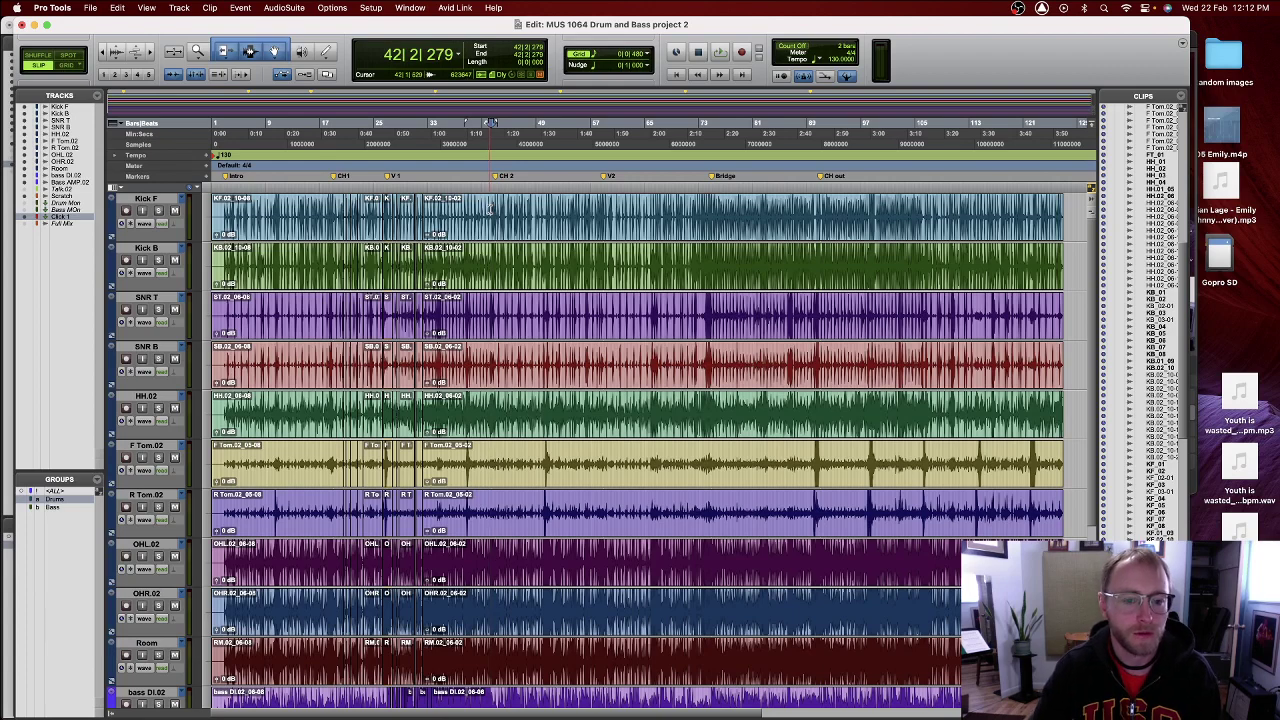
left_click(489, 122)
left_click(392, 122)
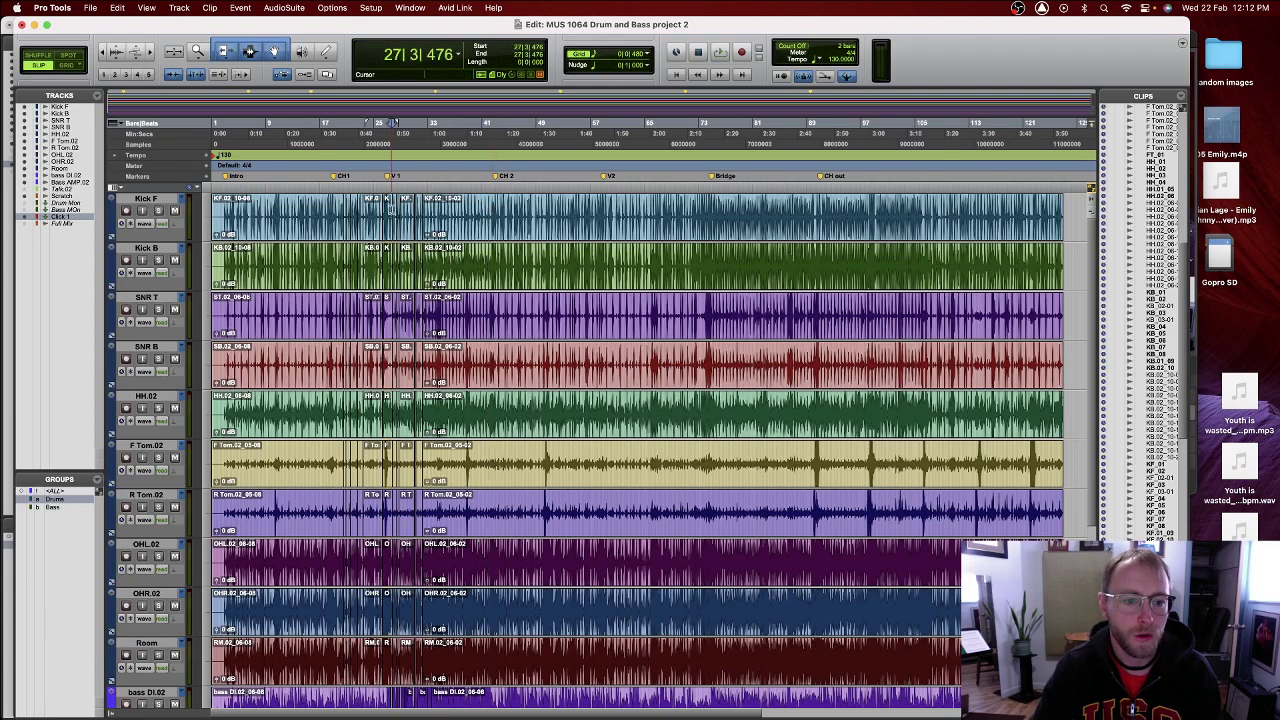
key("space")
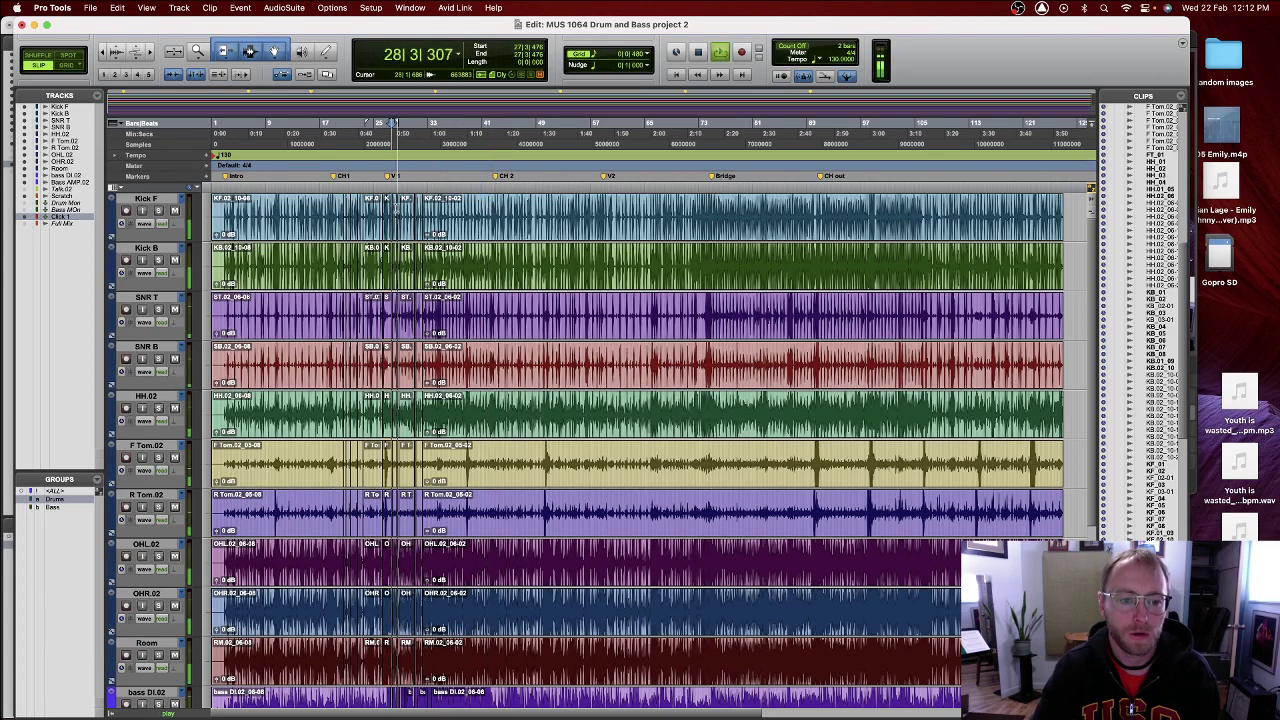
left_click(489, 122)
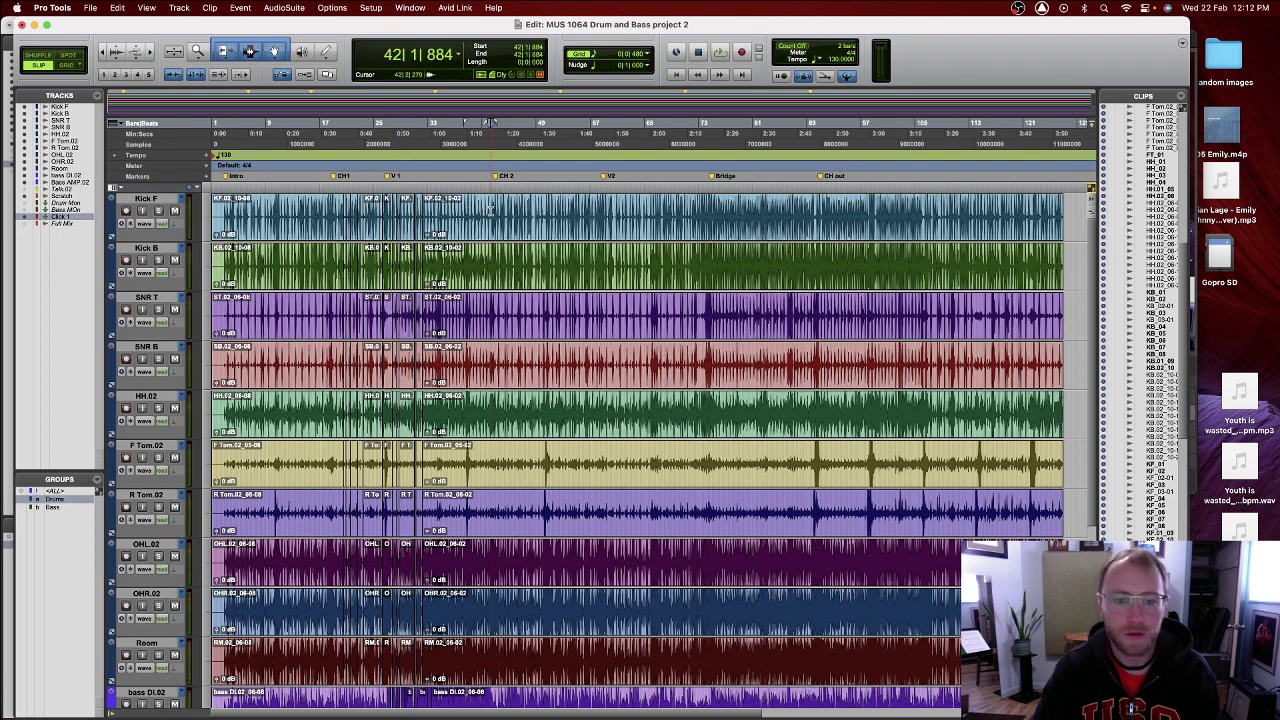
key("space")
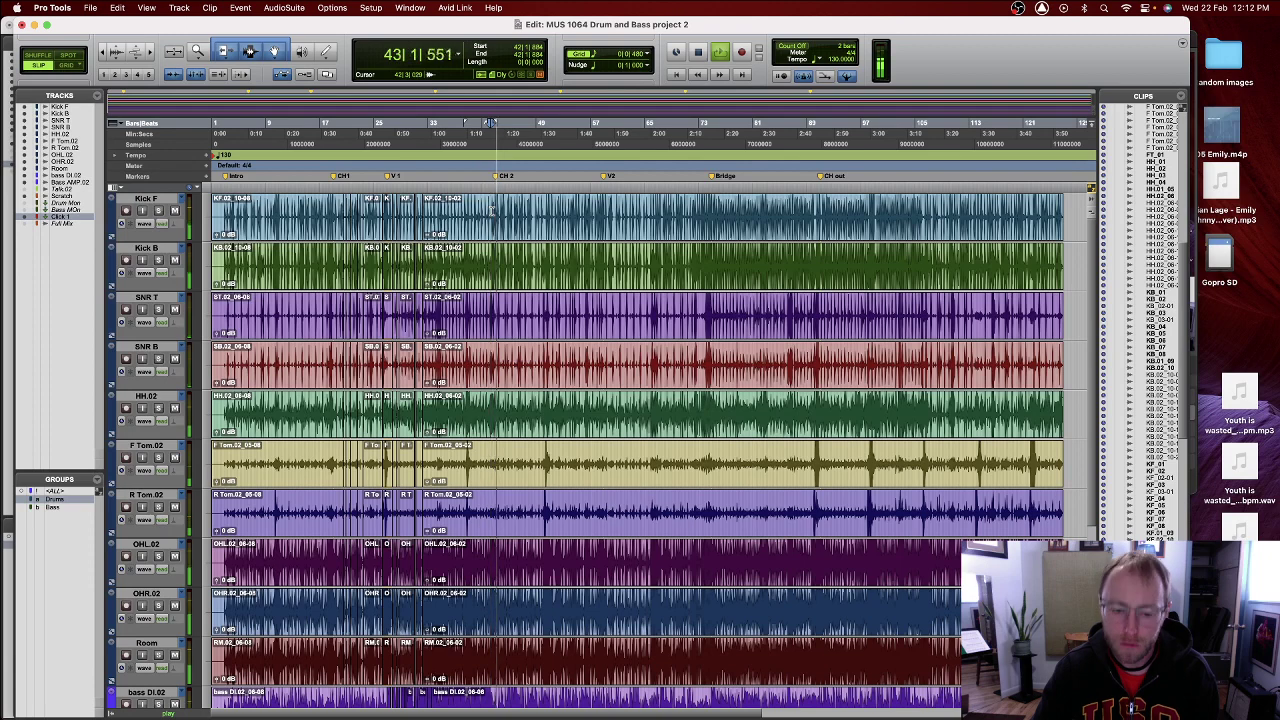
key("space")
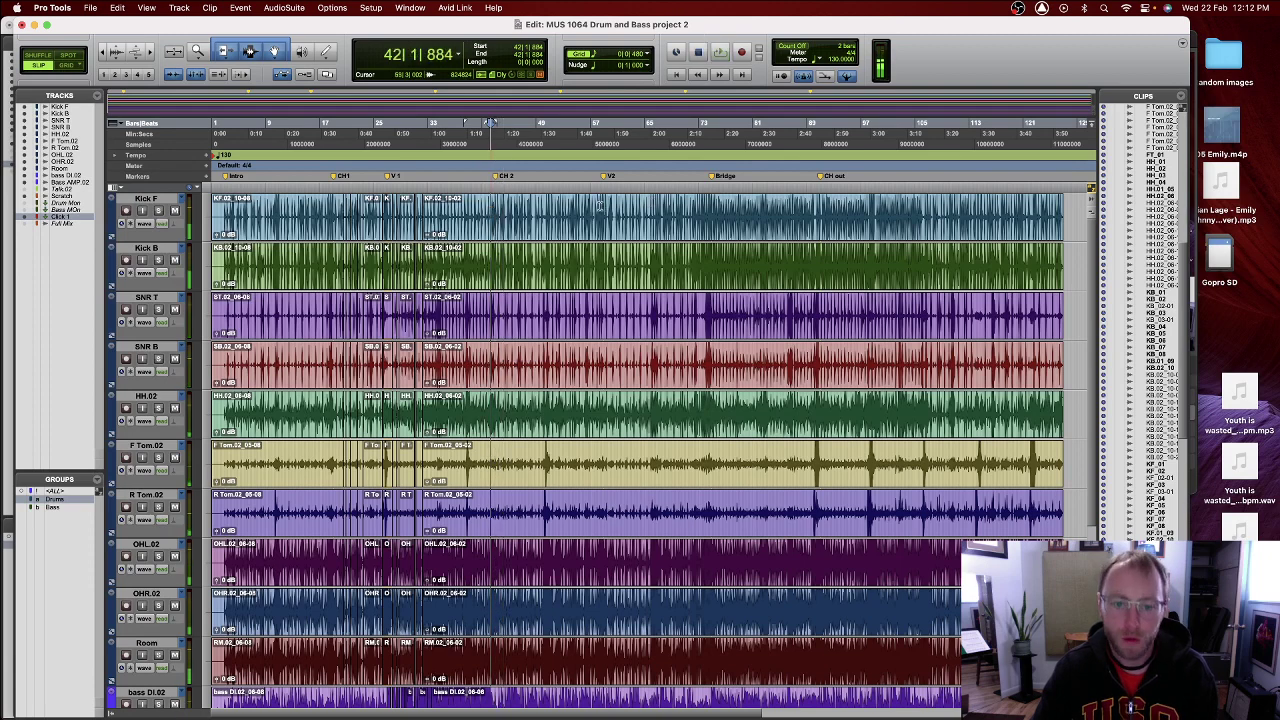
- Listen to the section change into V2 from bar 58 and into the Bridge from 72|4|305
left_click(600, 207)
key("space")
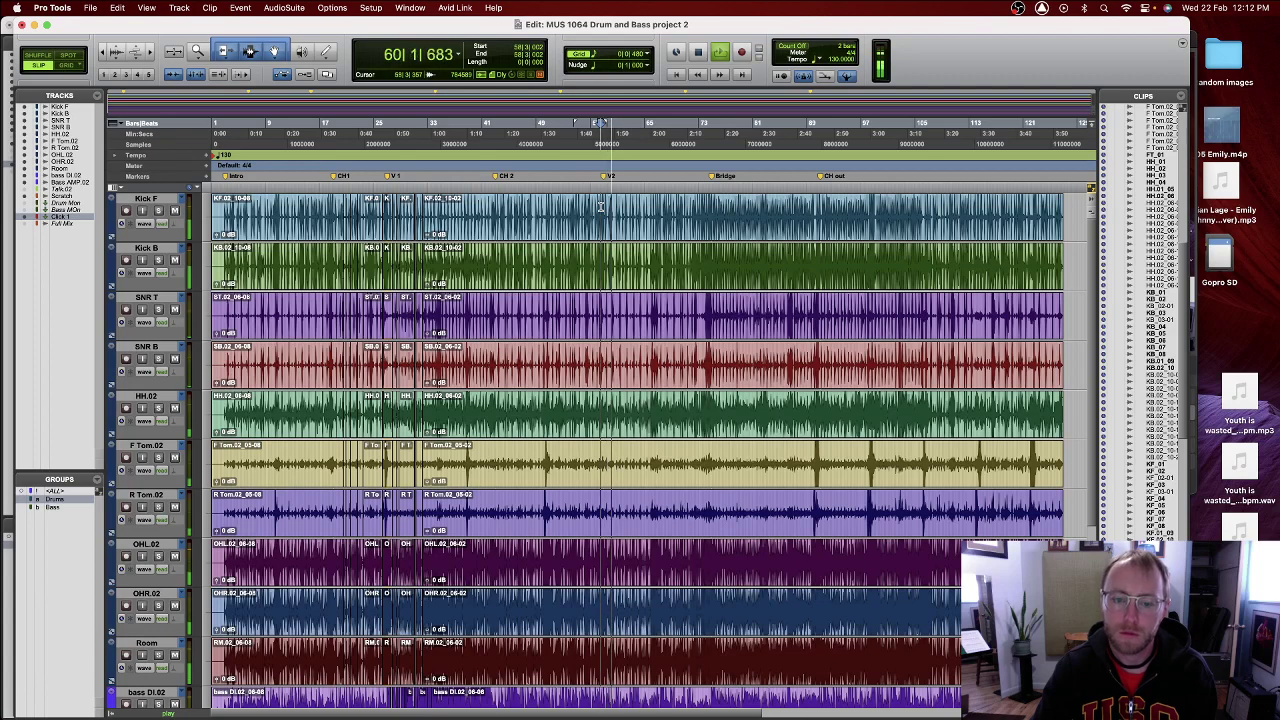
key("space")
left_click(704, 207)
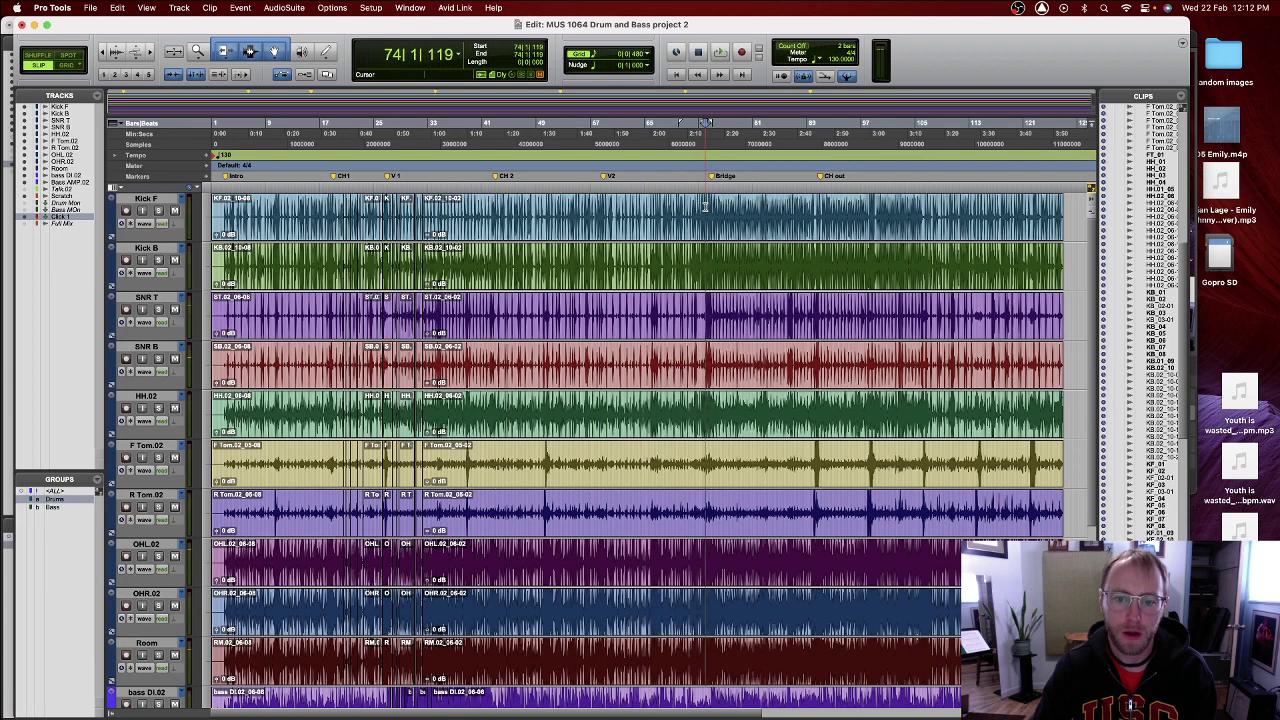
left_click(696, 208)
key("space")
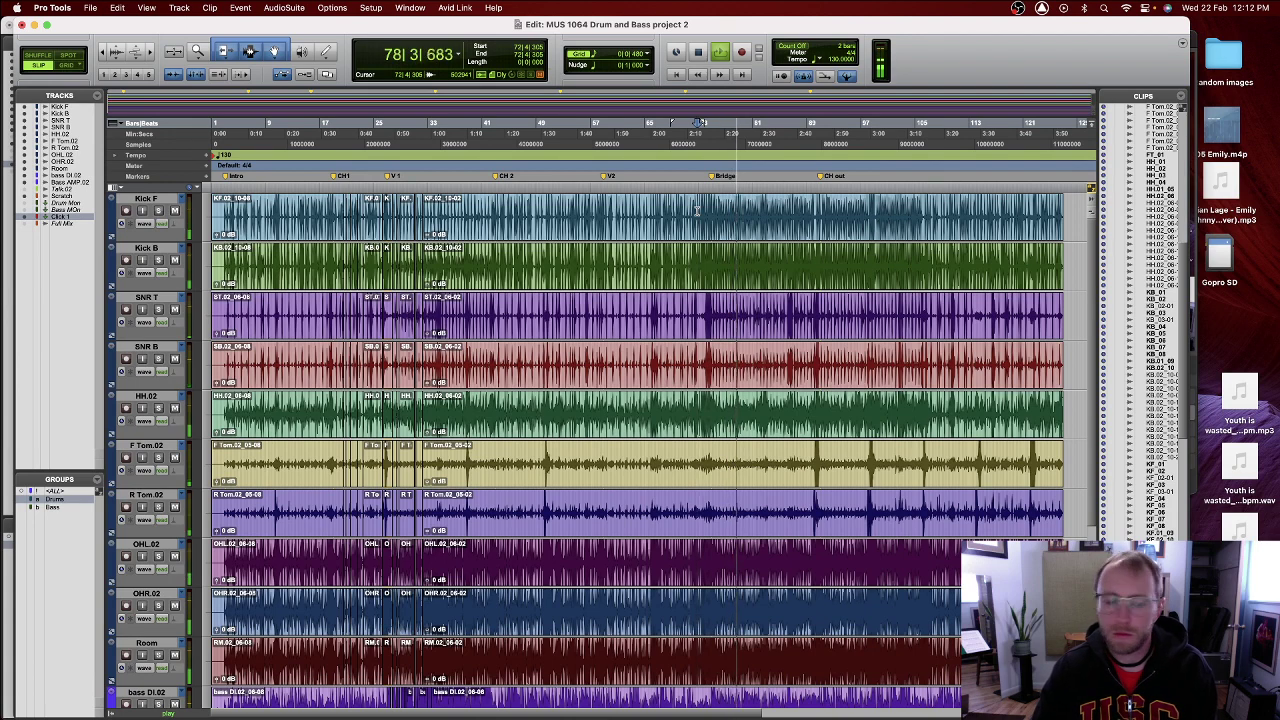
key("space")
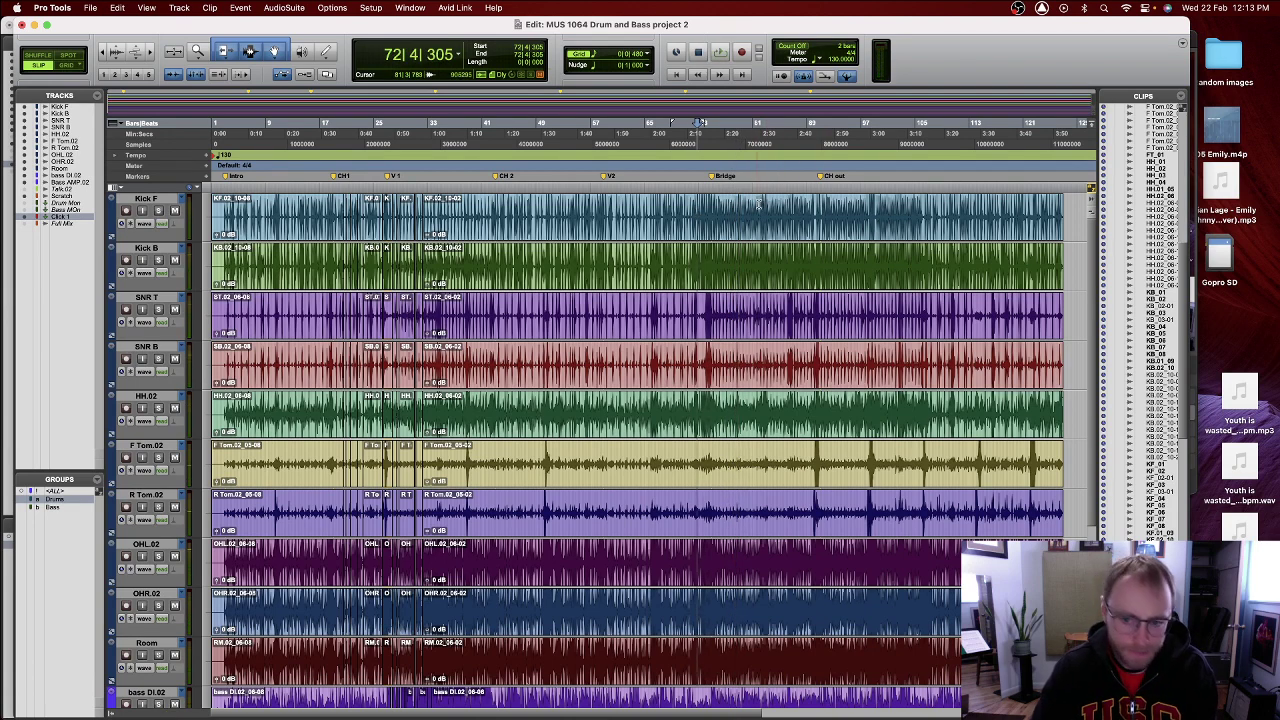
- Listen to short passages at the Bridge from bar 74, before CH out from bar 90, and near the end from 111|1|389
left_click(760, 207)
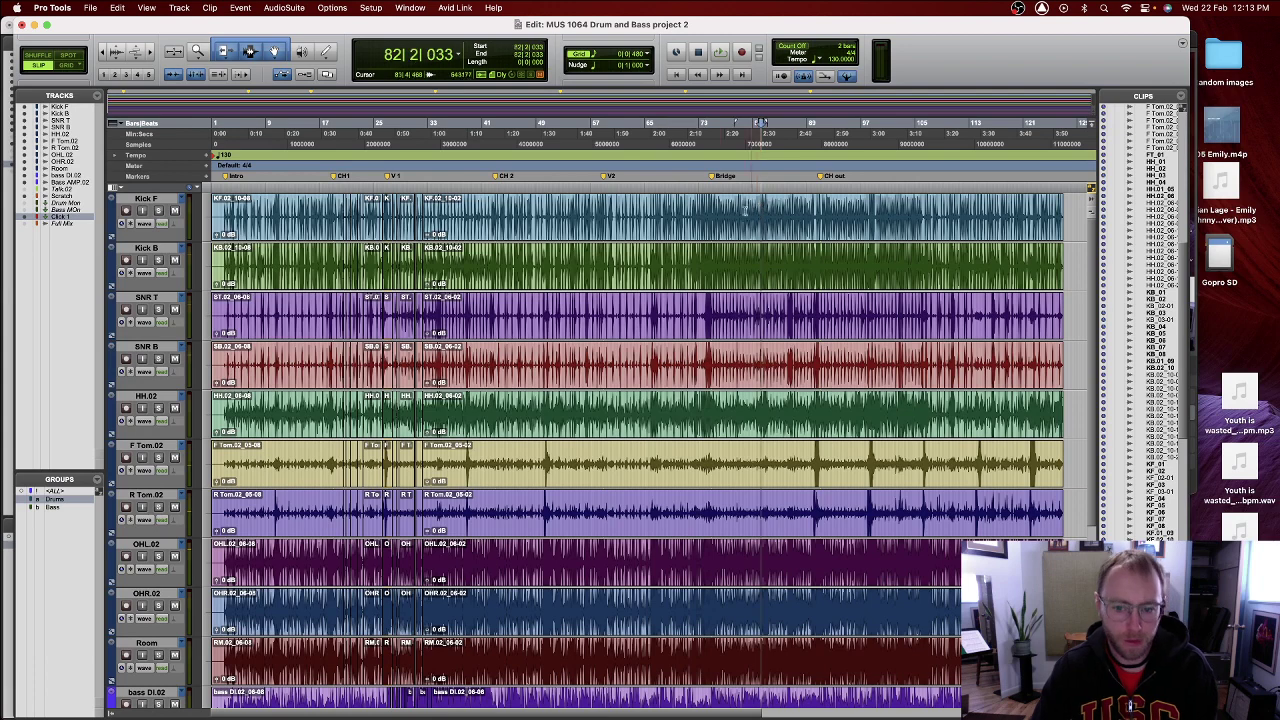
left_click(708, 207)
key("space")
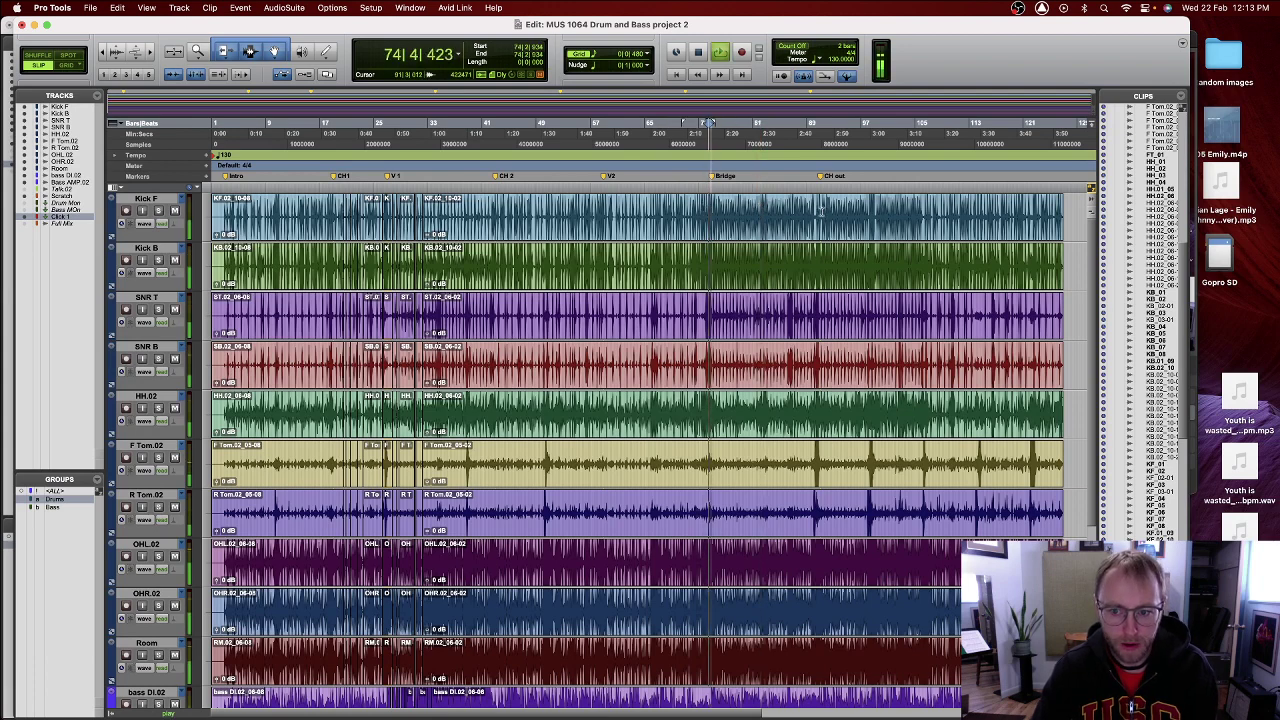
key("space")
left_click(818, 205)
key("space")
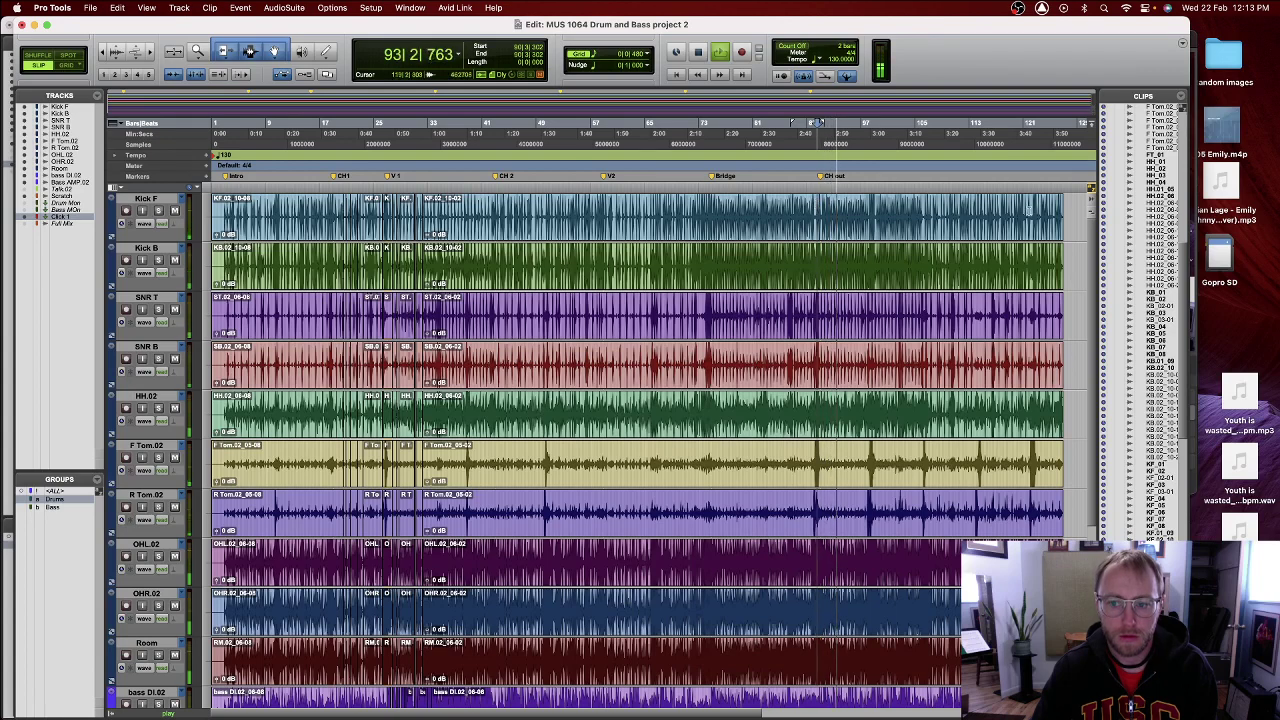
left_click(956, 207)
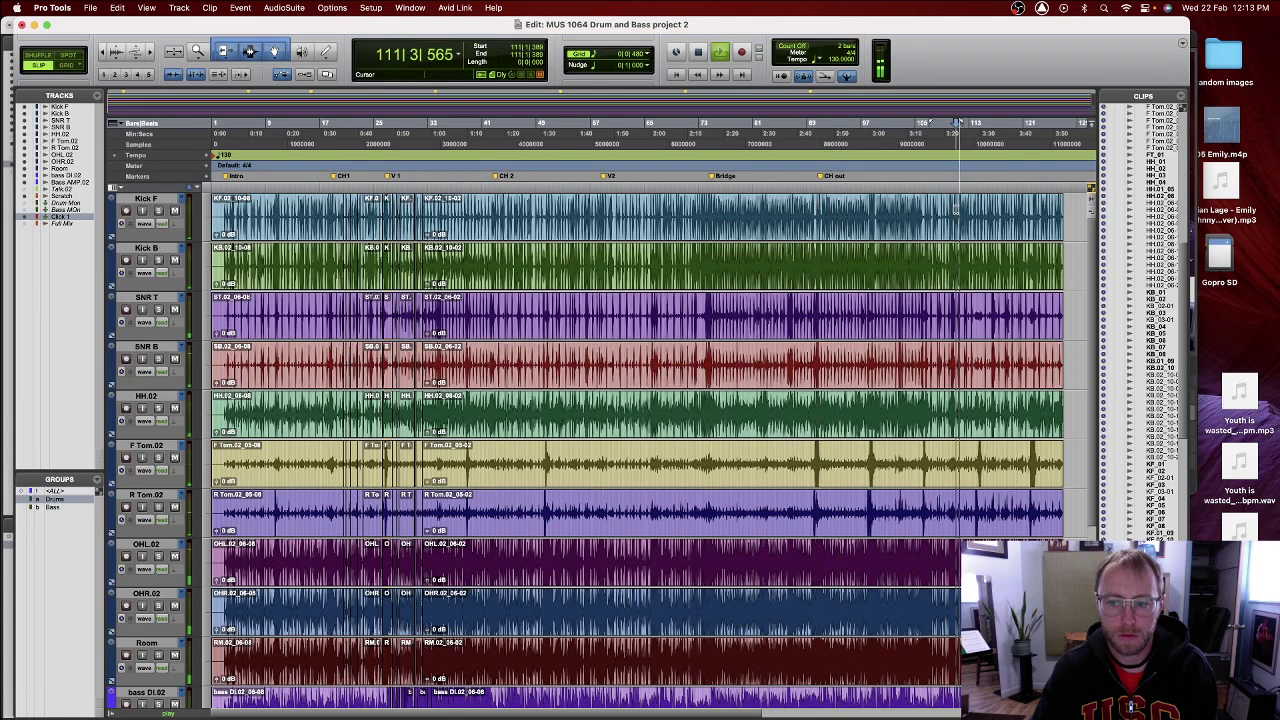
key("space")
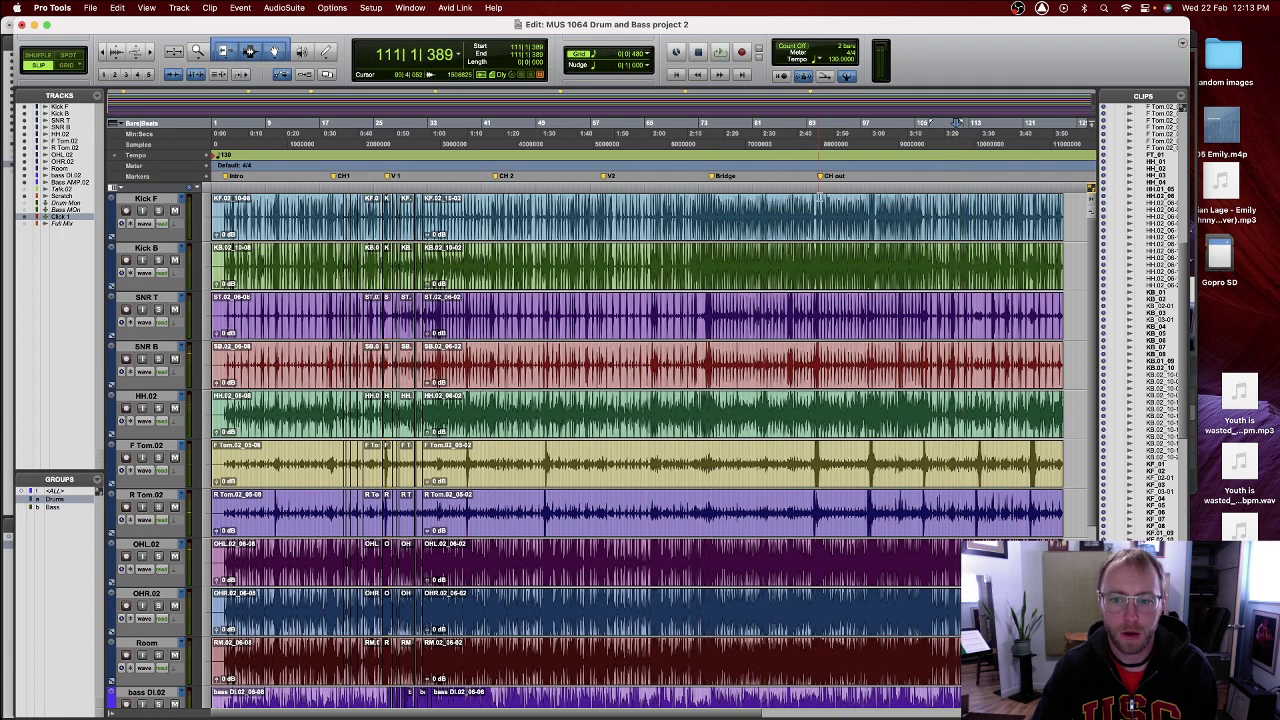
- Listen briefly from 90|4|052 before the CH out marker and return the playback position to 74|1|119 before the Bridge
left_click(818, 207)
key("space")
key("space")
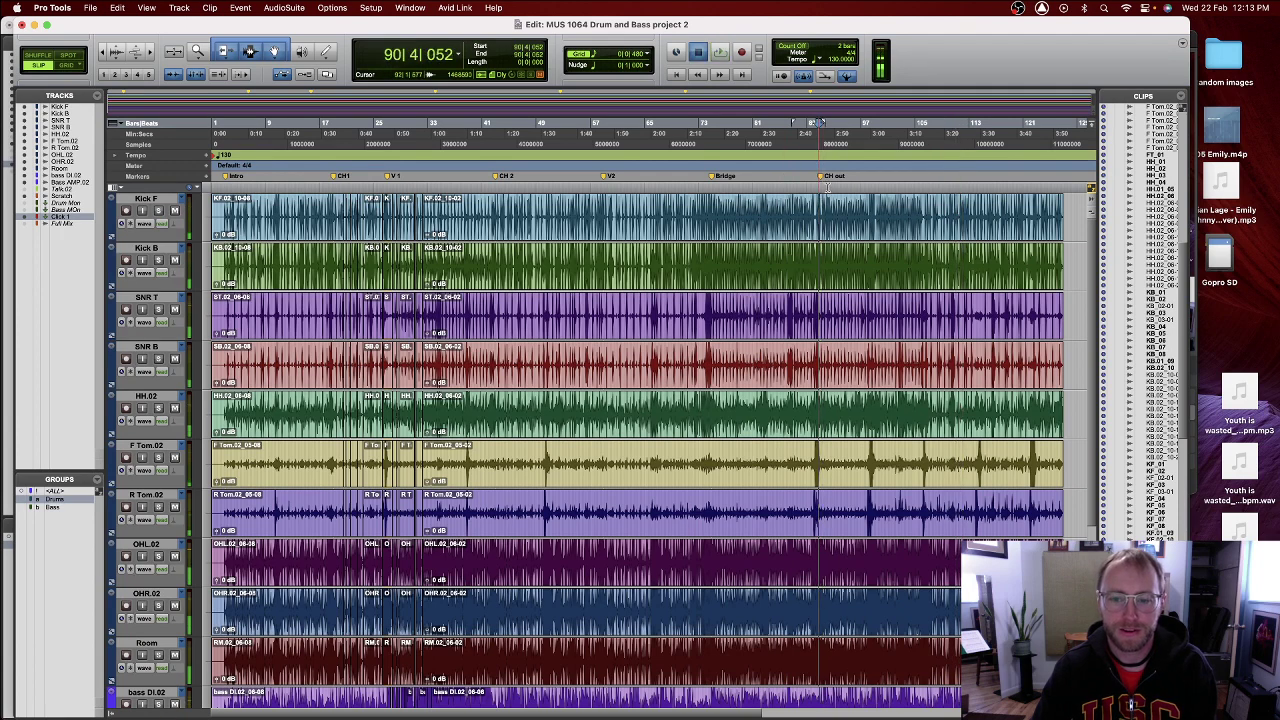
key("KP_Decimal")
key("KP_6")
key("KP_Decimal")
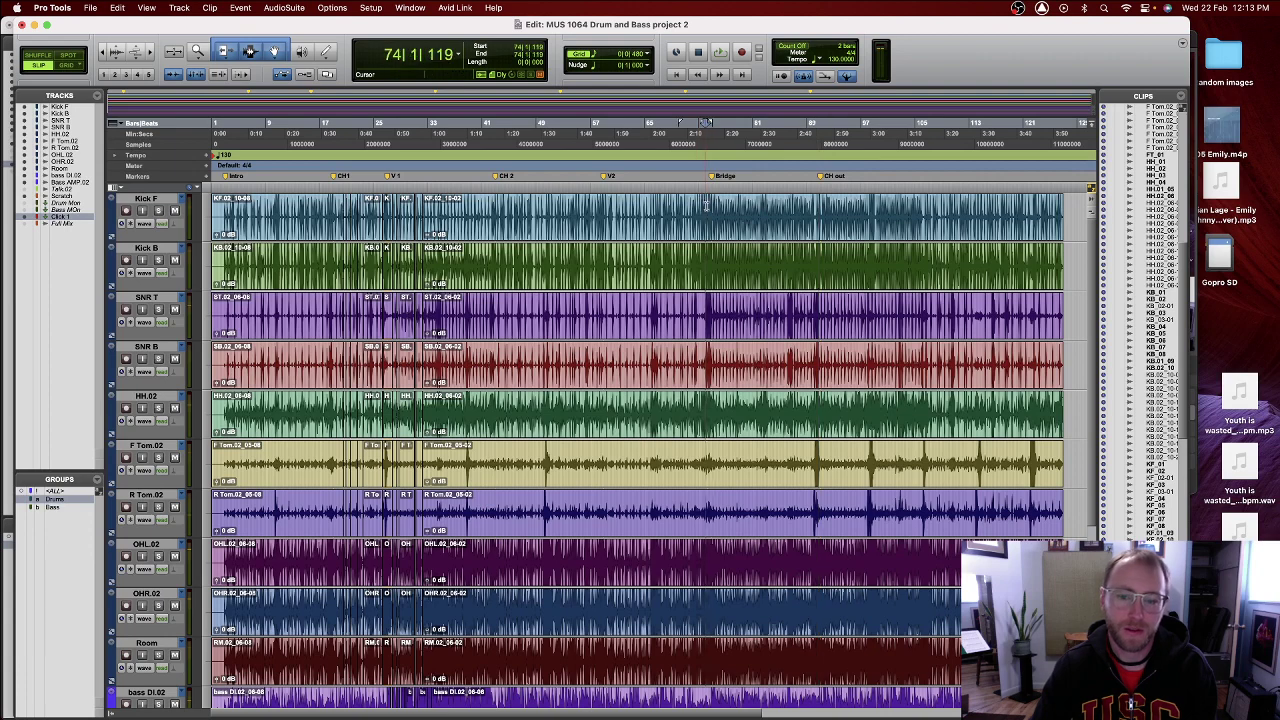
- Listen to the transitions into the Bridge from 74|1|119 and into CH out from 89|4|342
key("space")
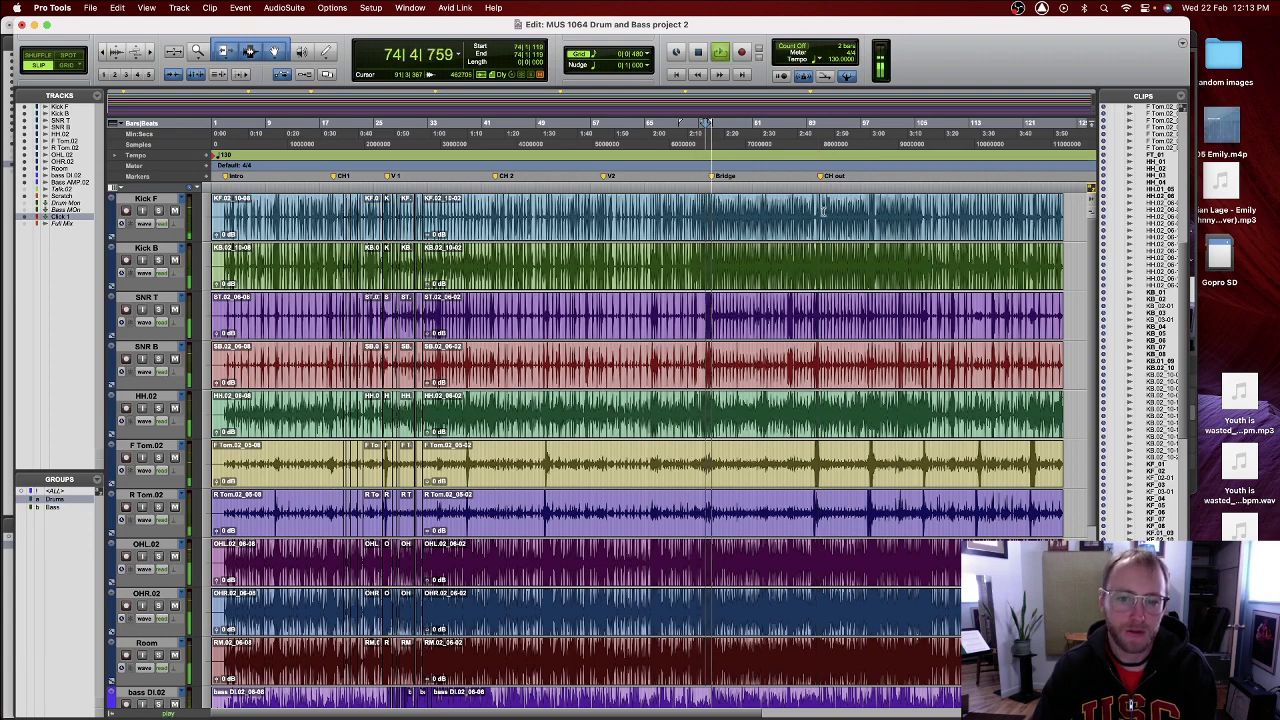
key("space")
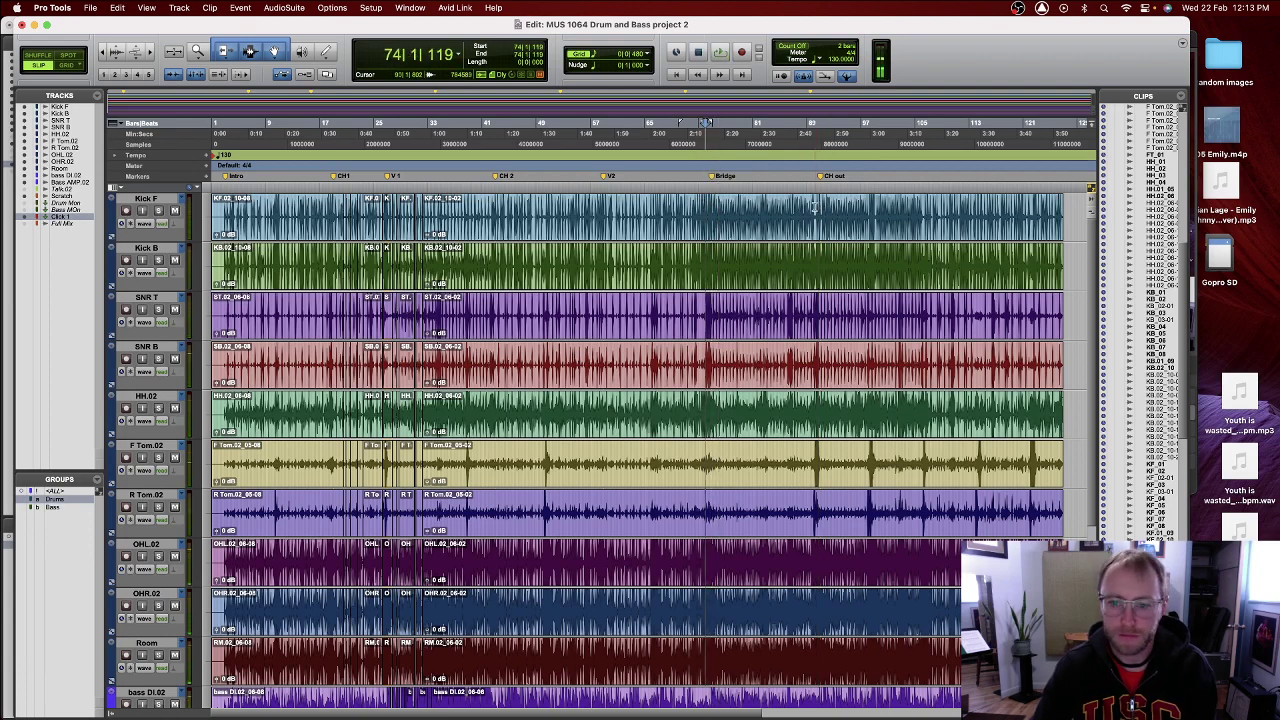
left_click(812, 208)
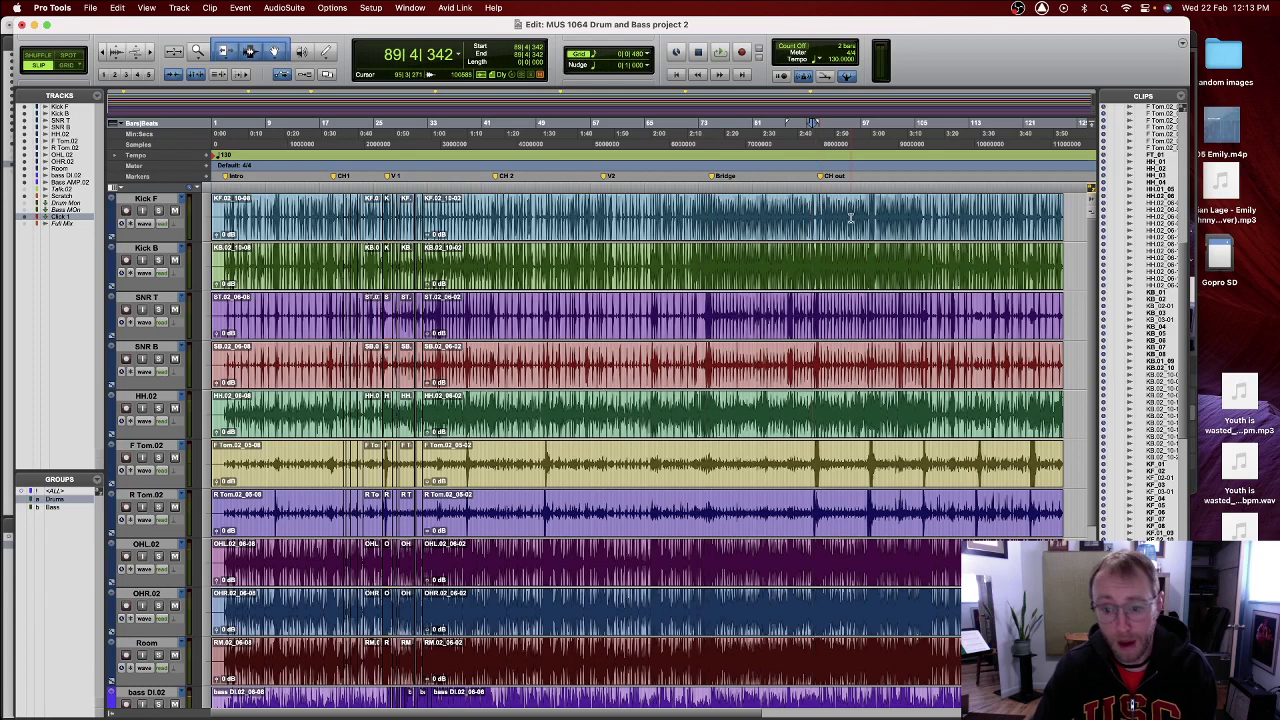
key("space")
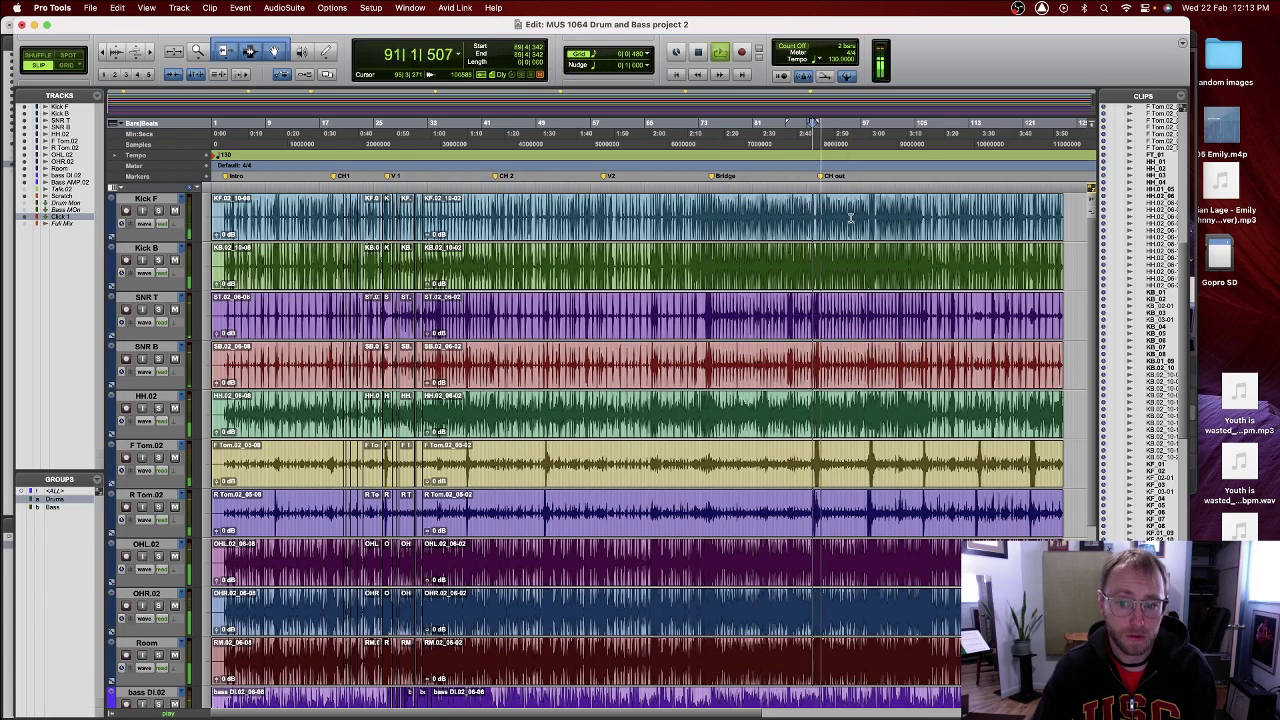
key("space")
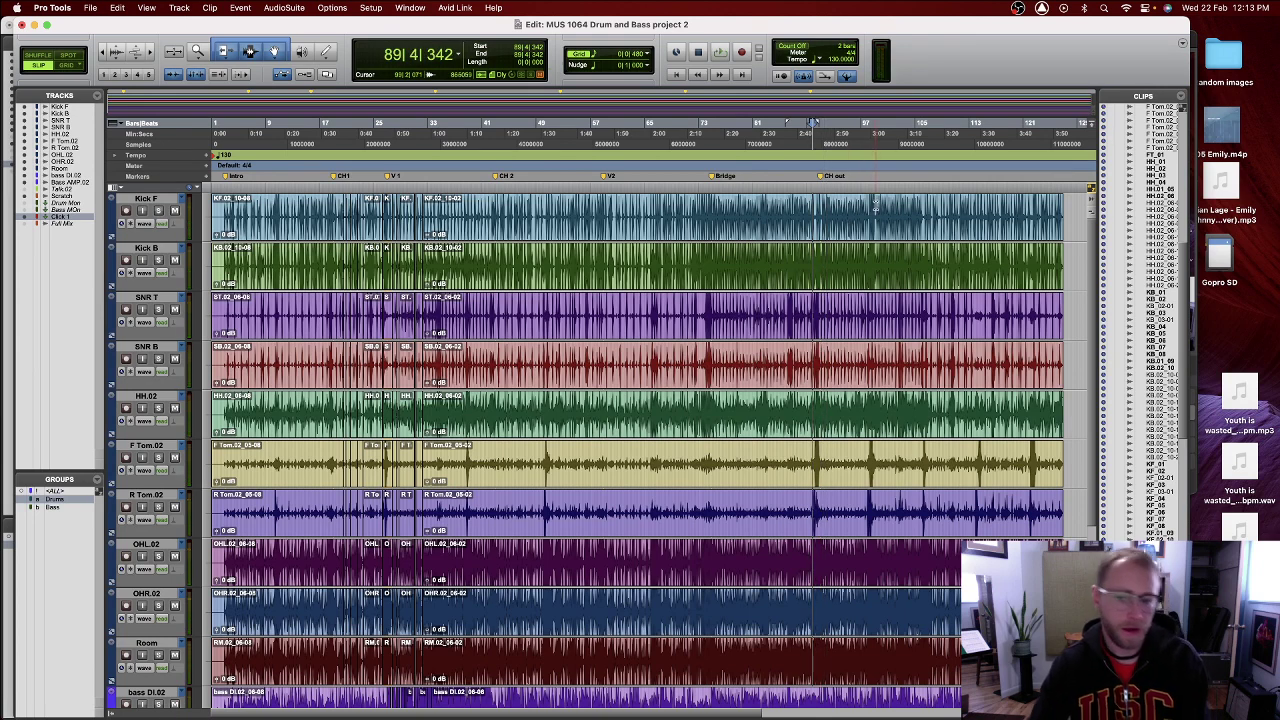
- Listen to short passages of the final section from 99|2|071 and from 106|2|170
left_click(876, 208)
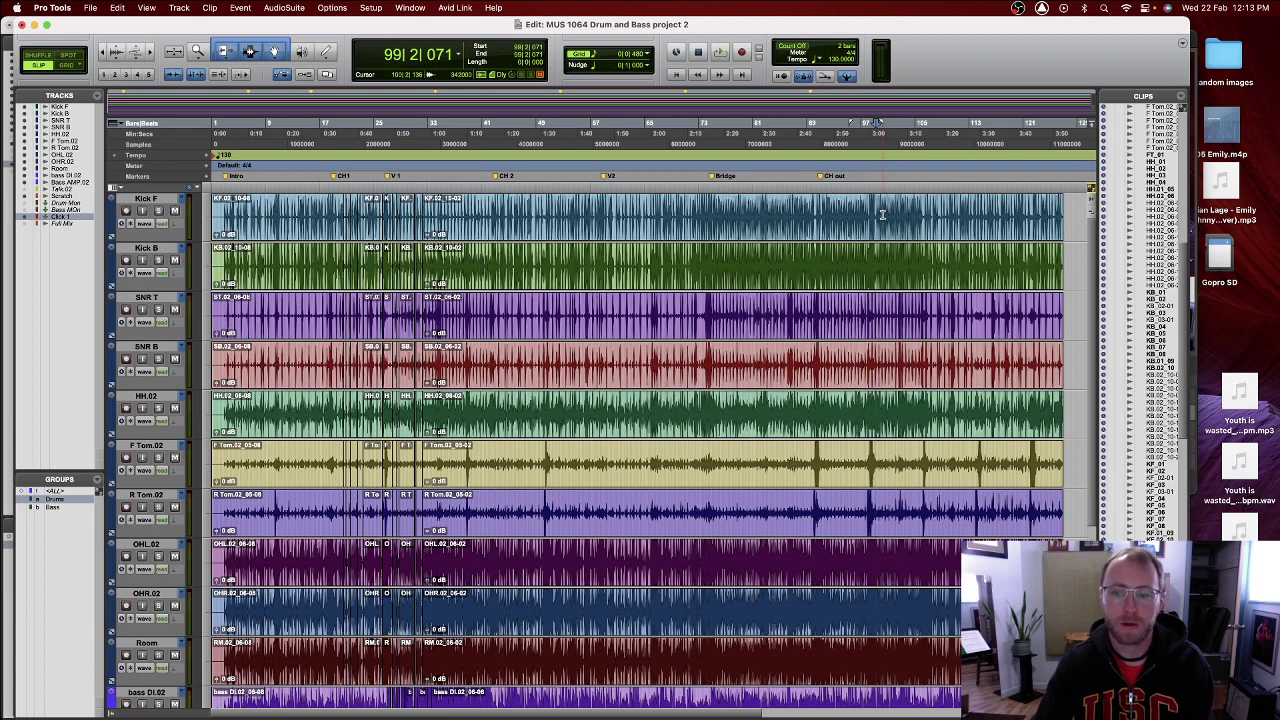
key("space")
key("space")
left_click(924, 210)
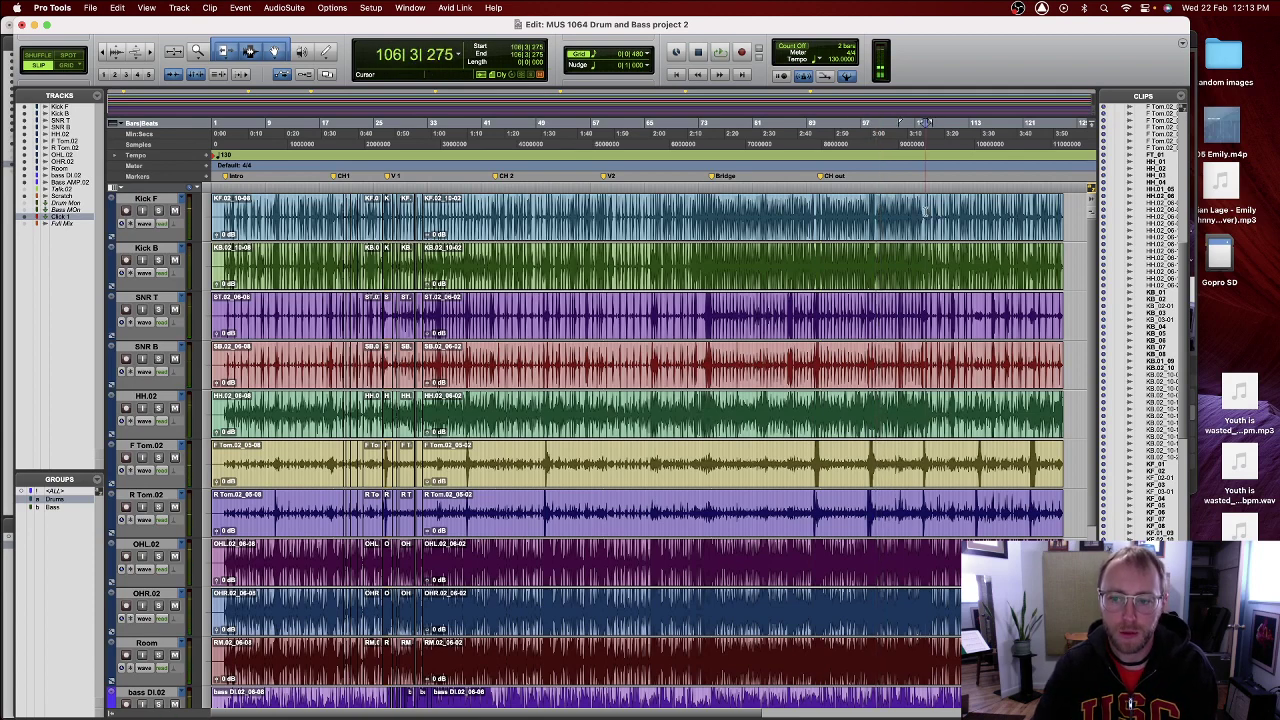
key("space")
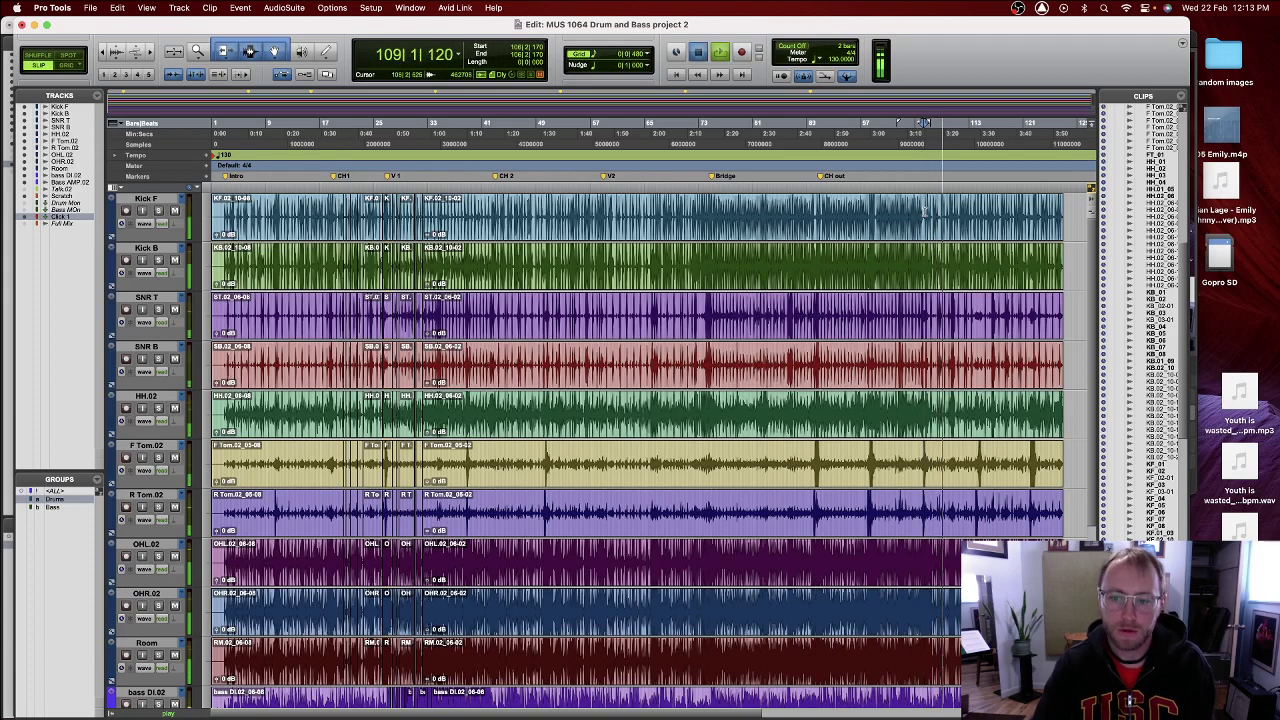
key("space")
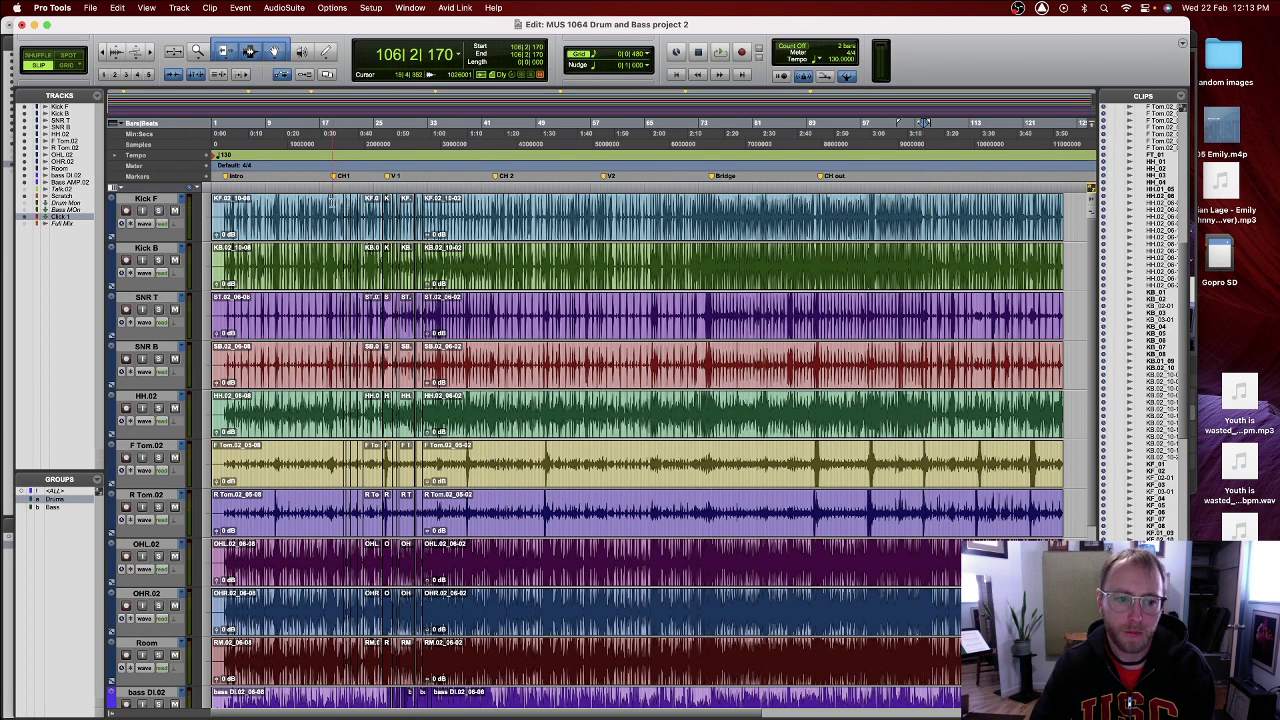
- Listen briefly from 3|2|945 in the Intro and mark out the two ending passages at bars 105 to 118 and 91 to 105
left_click(230, 210)
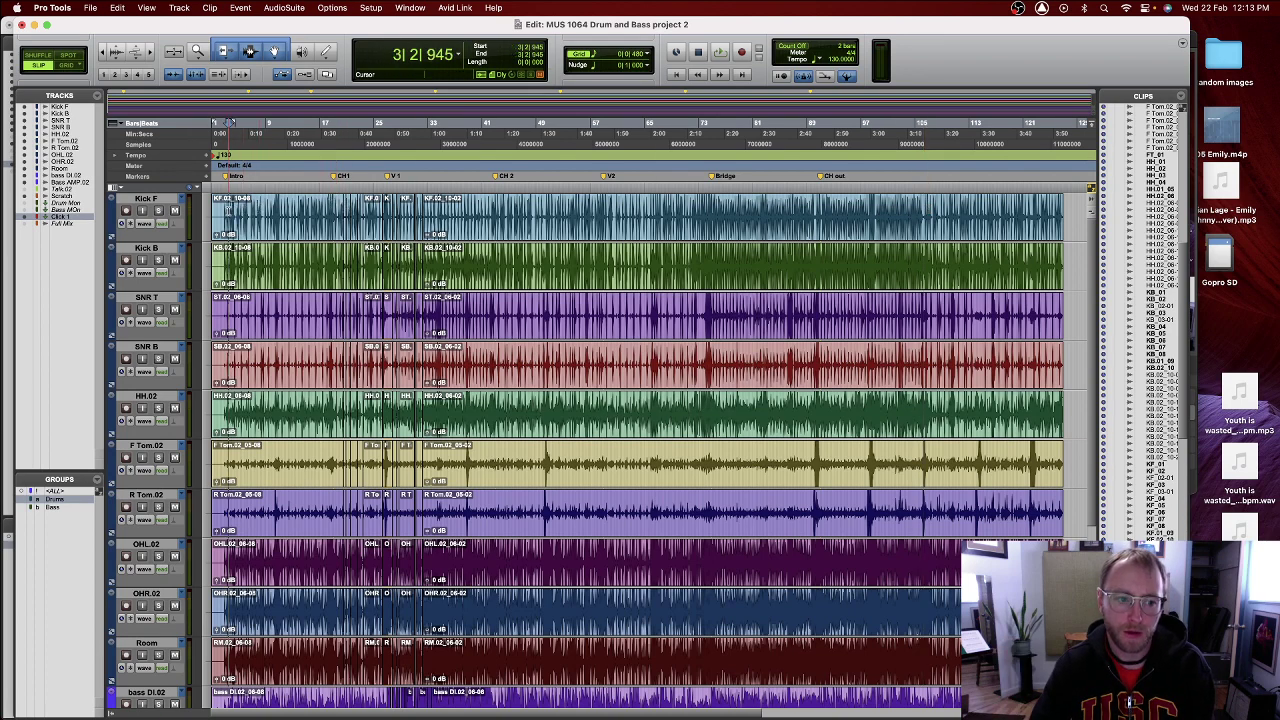
key("space")
key("space")
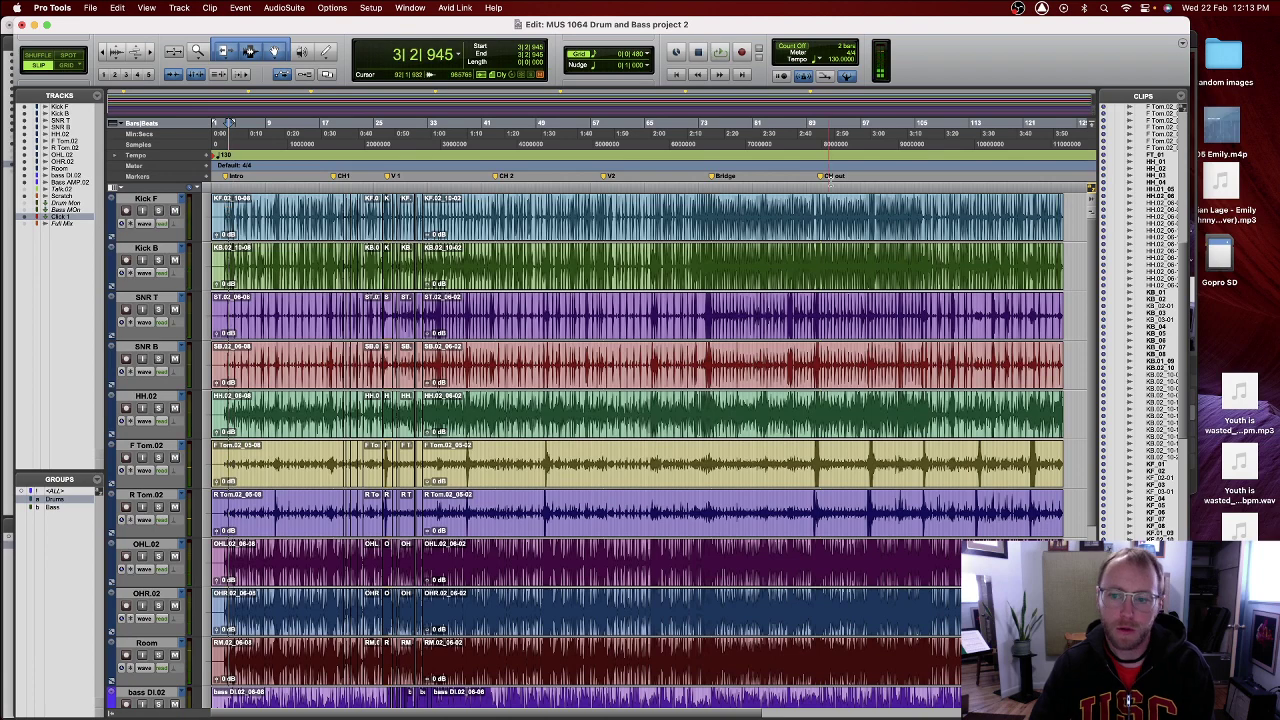
left_click_drag(819, 209, 1008, 212)
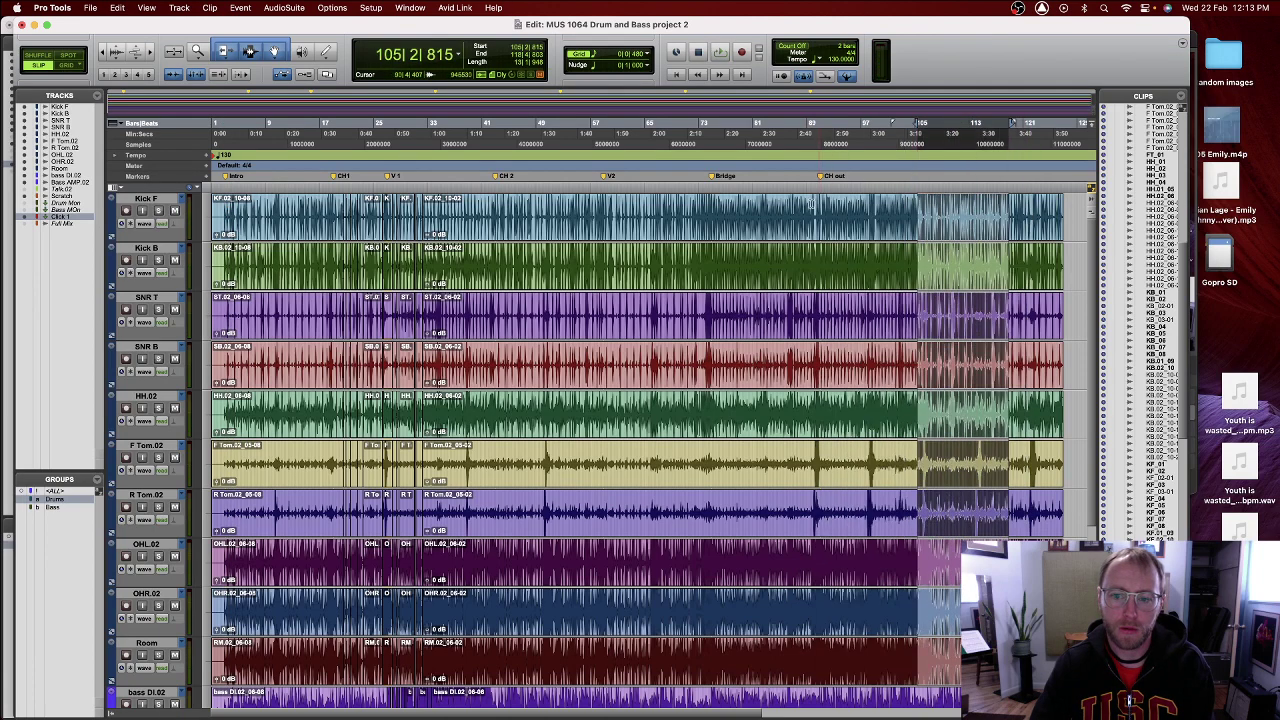
left_click_drag(818, 207, 915, 207)
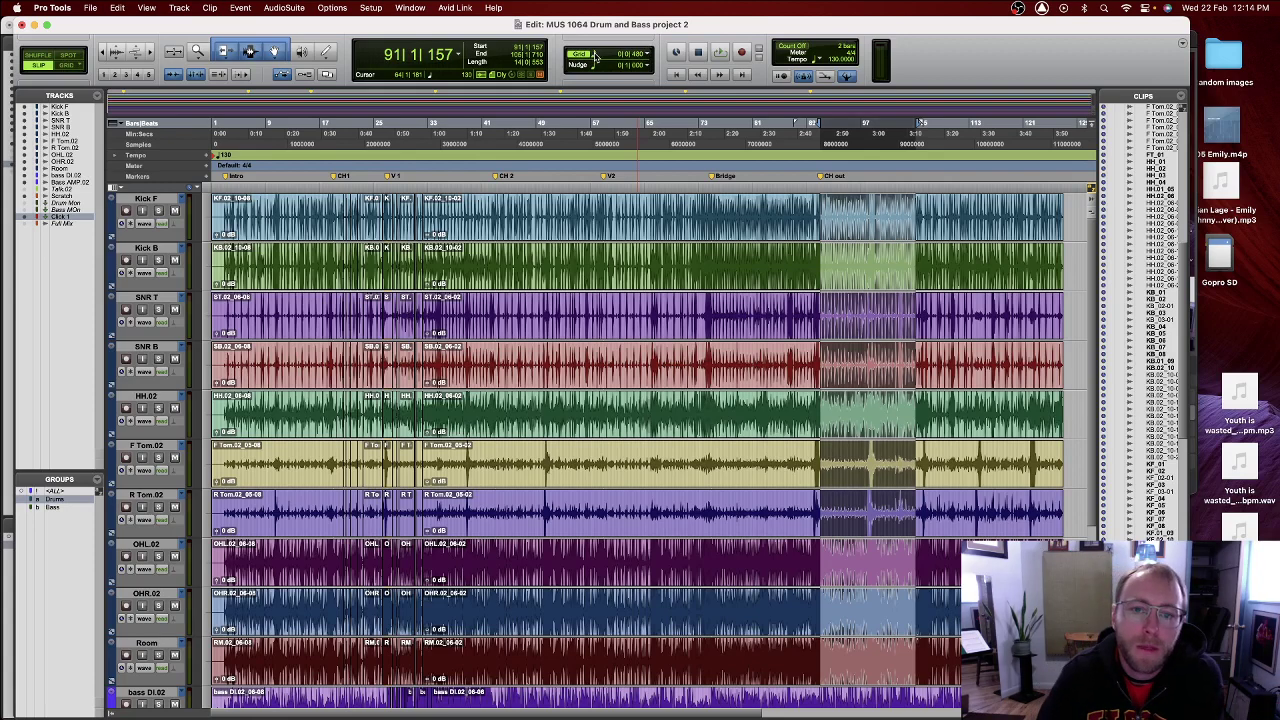
- Set the grid to 1 bar, switch to Grid mode and place the playback position at 3|1|000 on the Intro marker
left_click(596, 58)
left_click(613, 27)
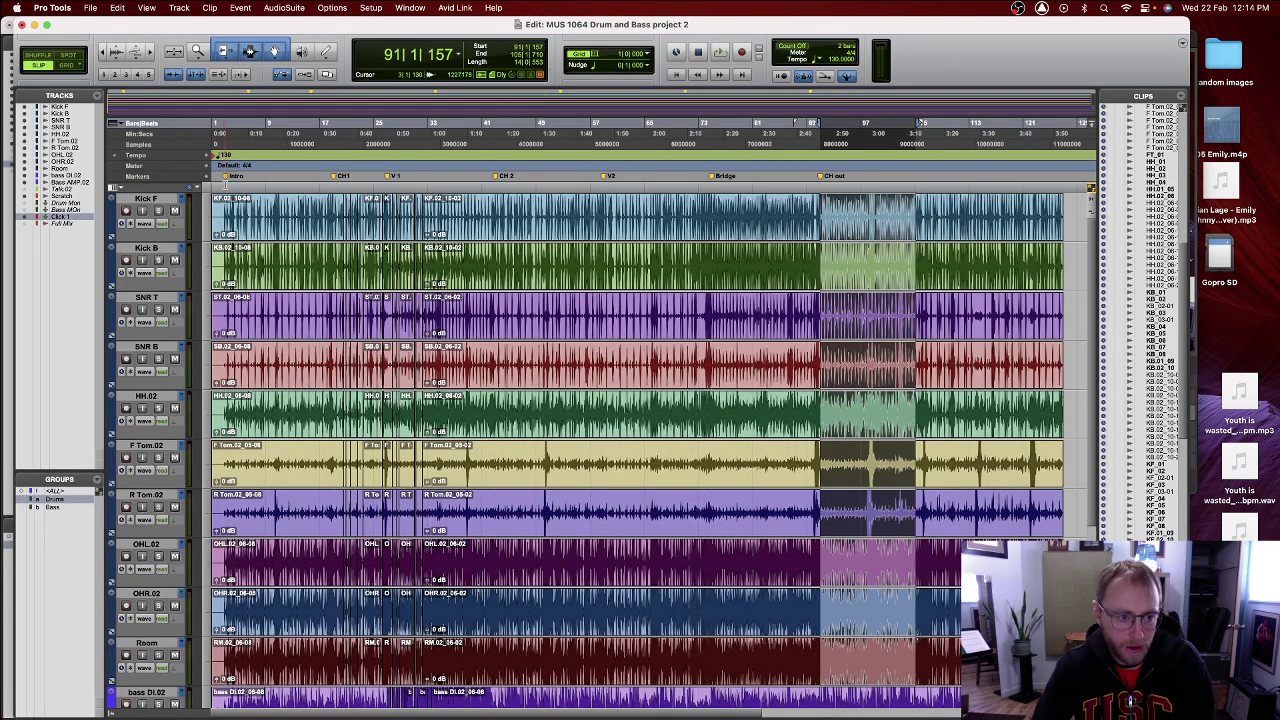
left_click(227, 185)
key("super+bracketright")
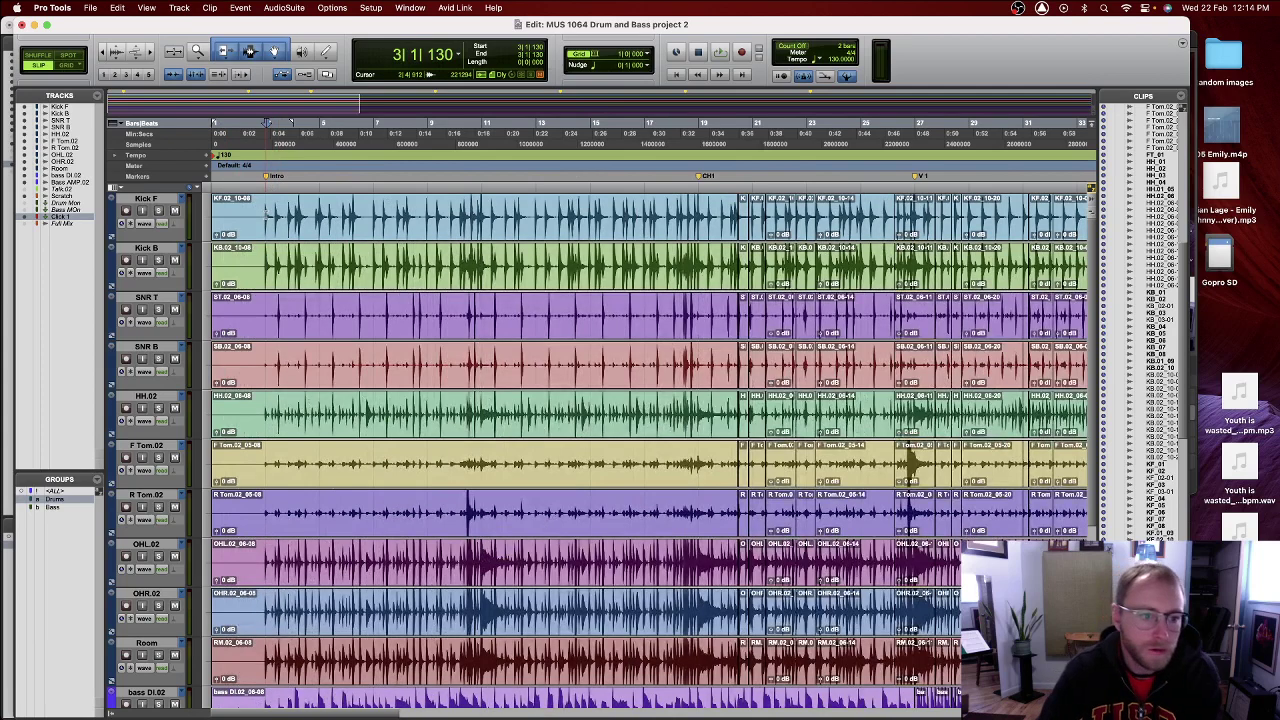
mouse_move(267, 213)
left_mouse_down()
mouse_move(414, 214)
mouse_move(268, 214)
left_mouse_up()
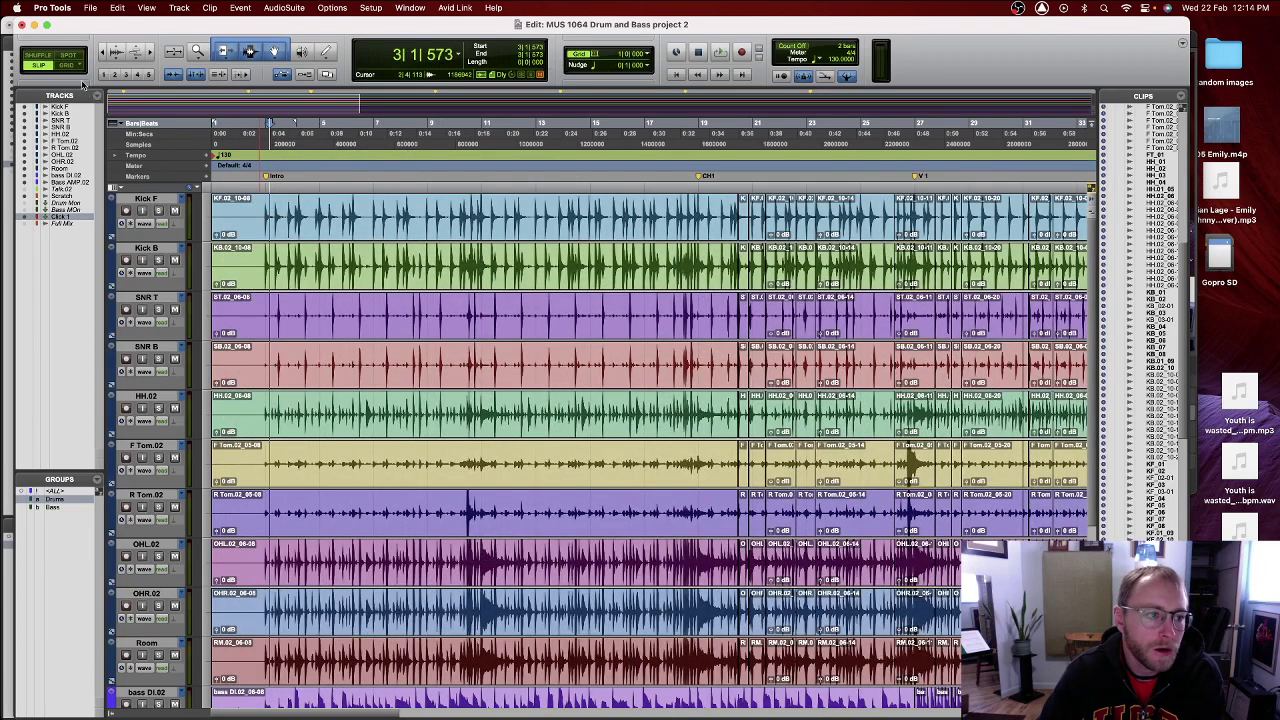
left_click(267, 214)
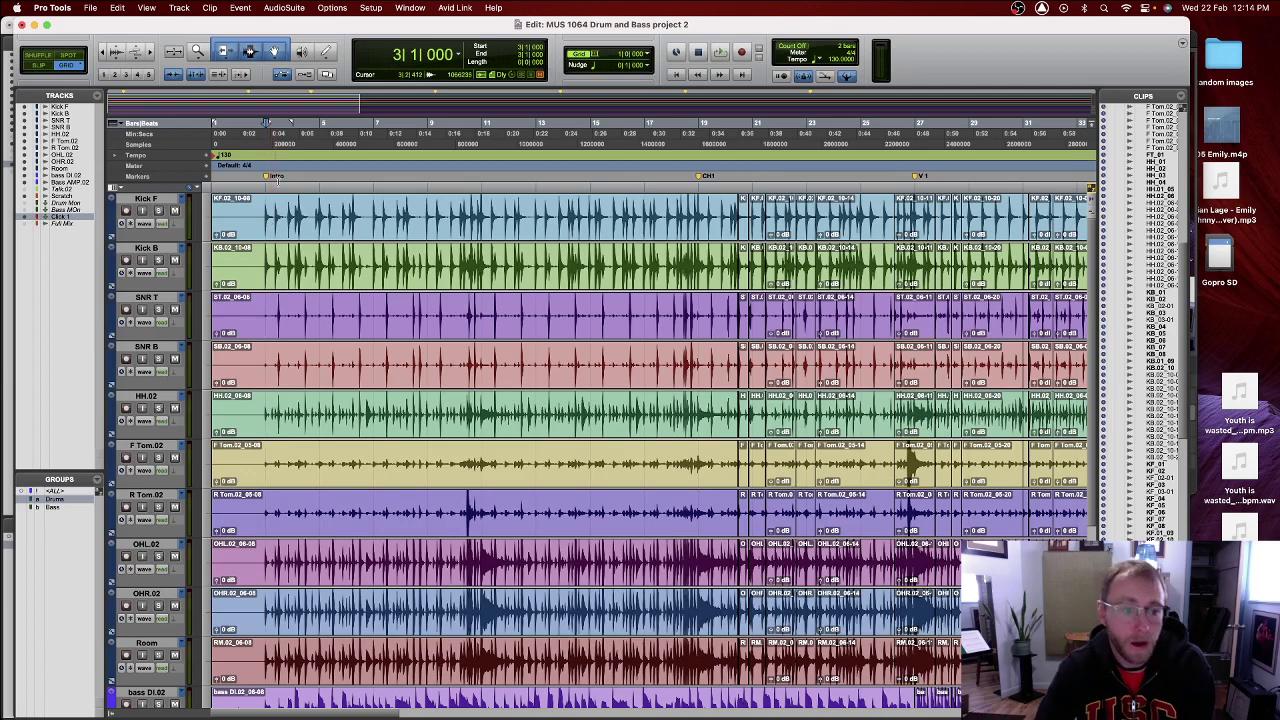
- Listen to the Intro from 3|1|000 through the tom fill and return the playback position to 11|1|000
key("super+bracketright")
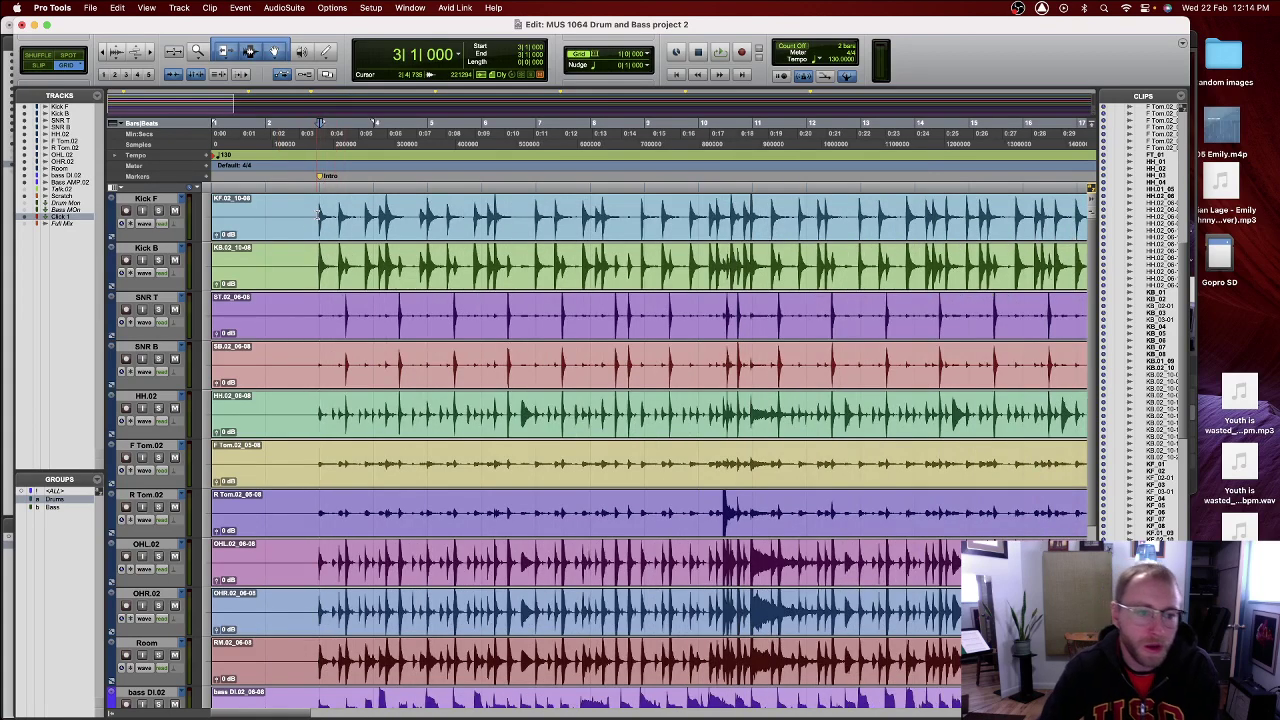
key("space")
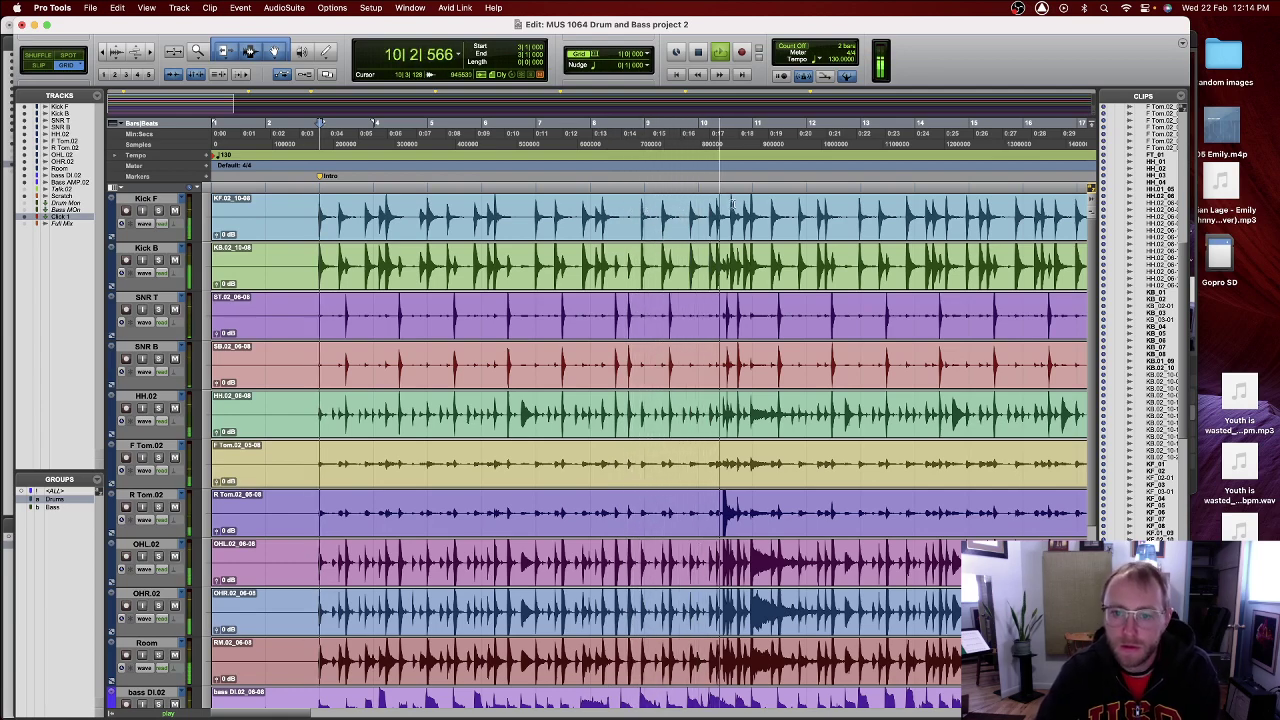
key("space")
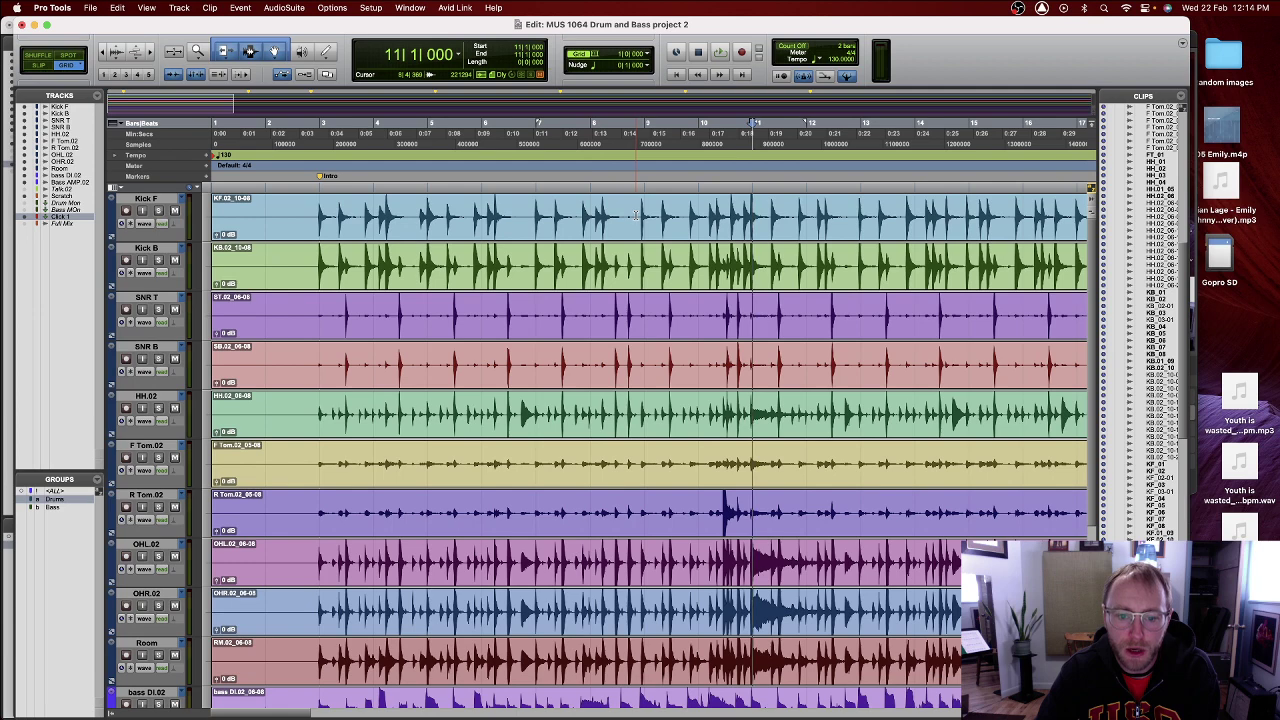
- Set the grid to 1/4 notes and listen to the drums and bass from 11|1|000 toward the CH1 marker
left_click(638, 58)
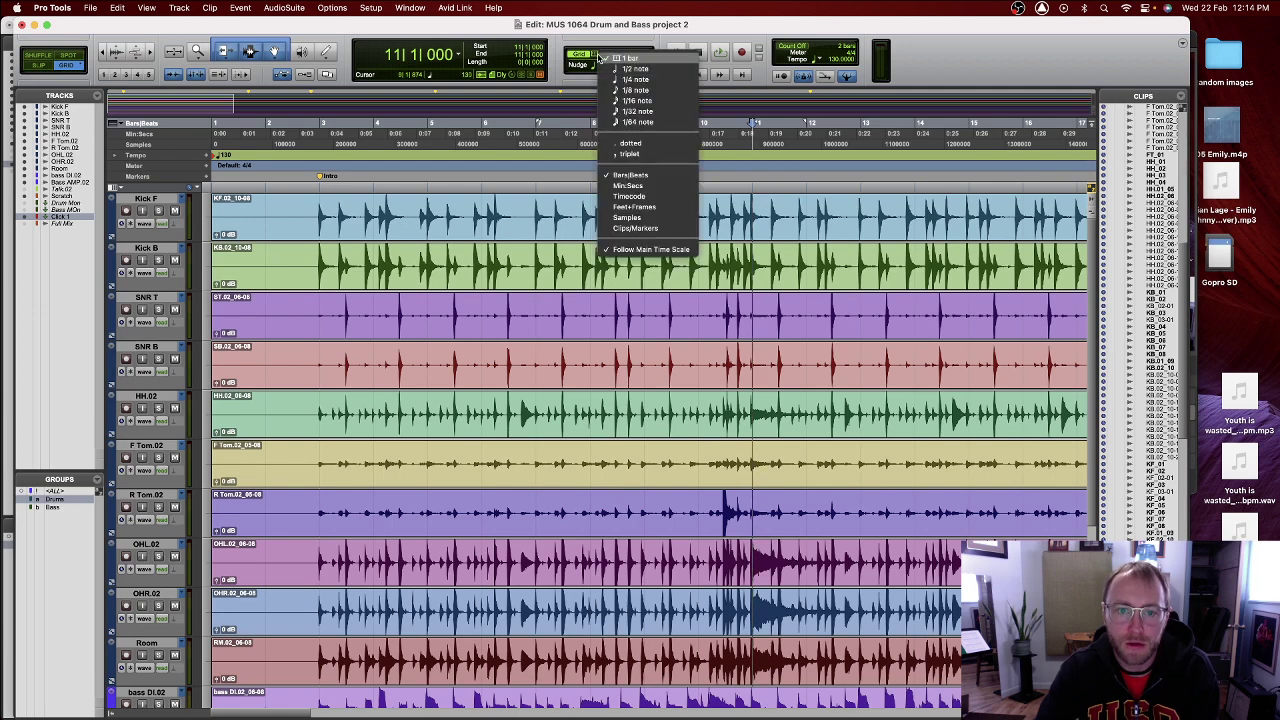
left_click(640, 70)
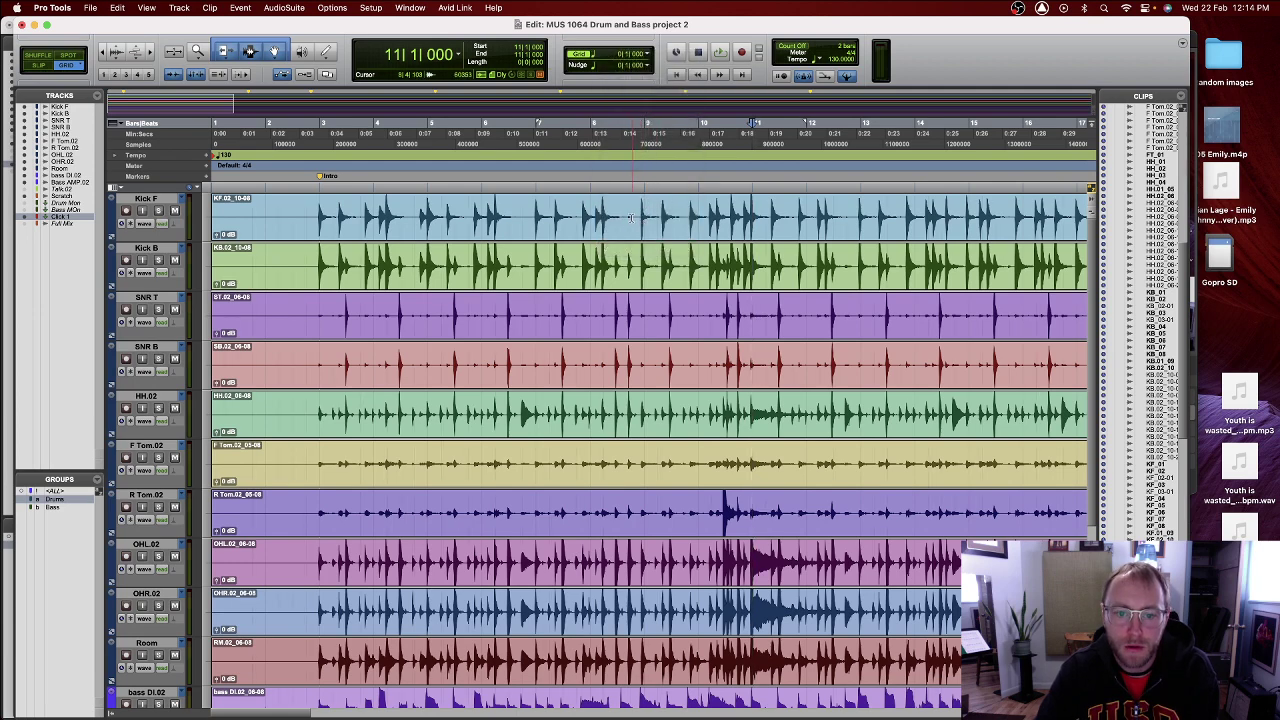
key("super+bracketright")
key("space")
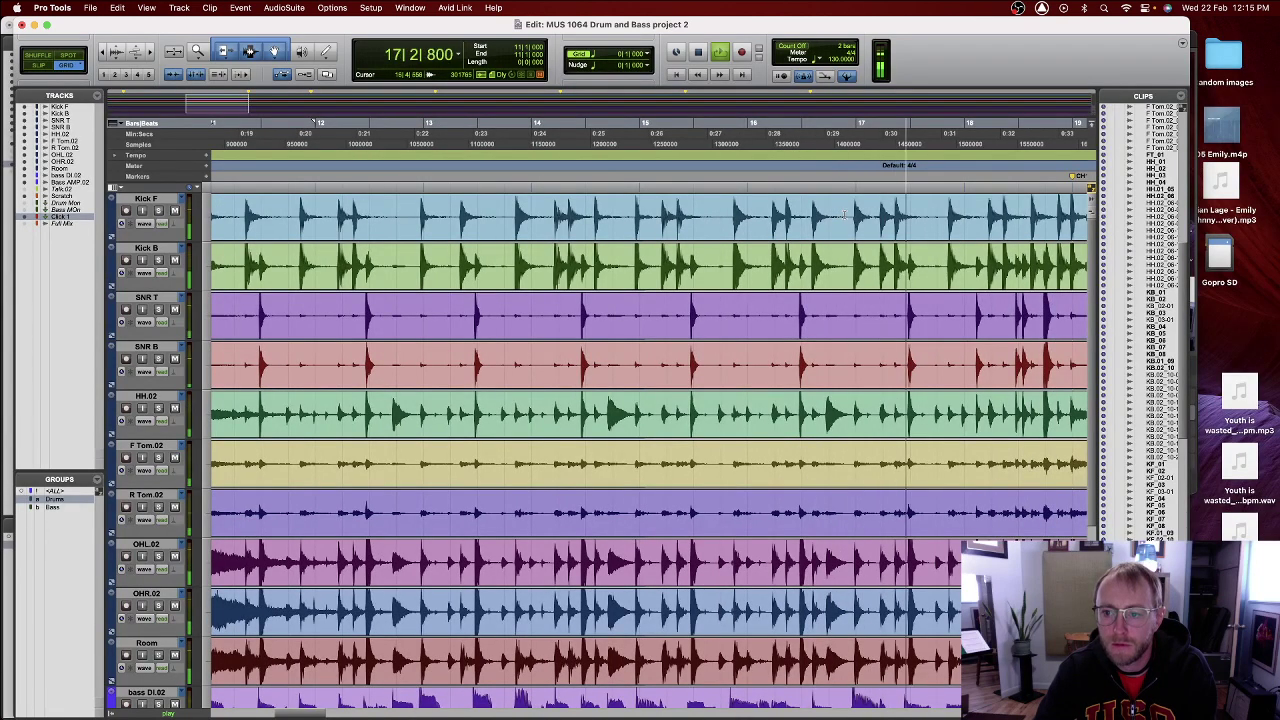
key("space")
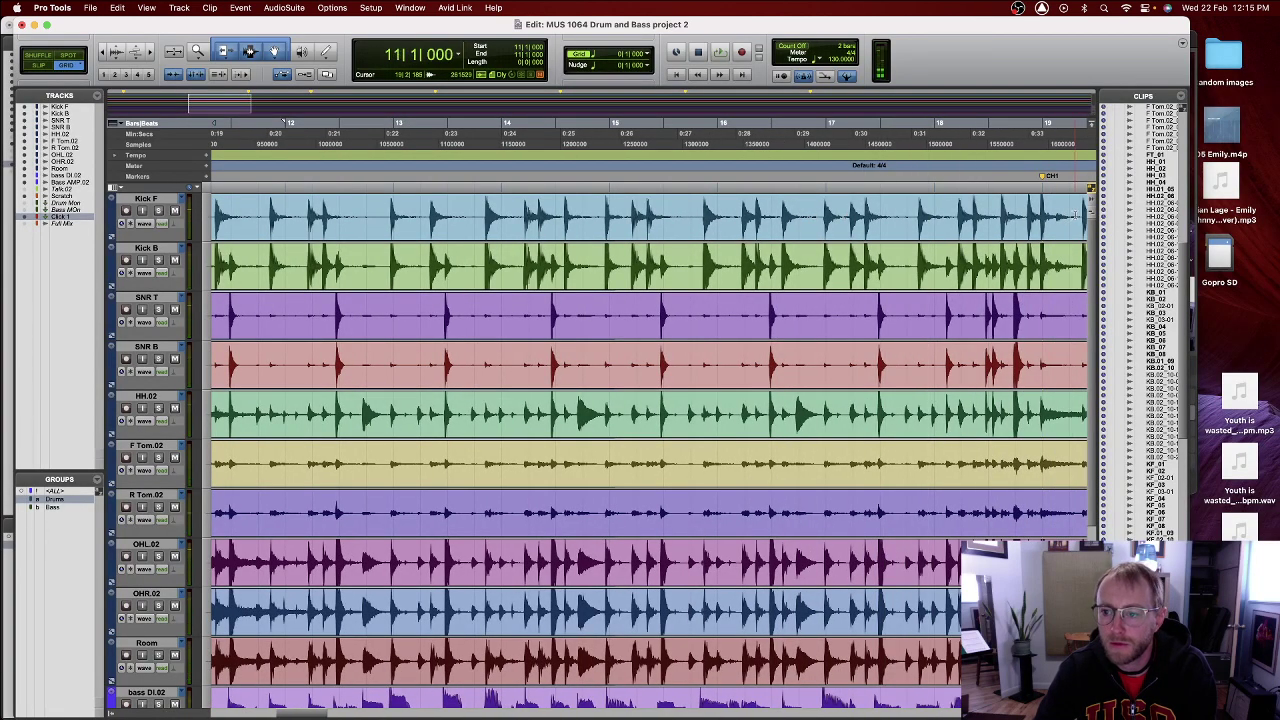
- Switch to Slip mode and separate the grouped drum clips from 12|1|647 to 19|2|274
left_click_drag(1078, 218, 990, 225)
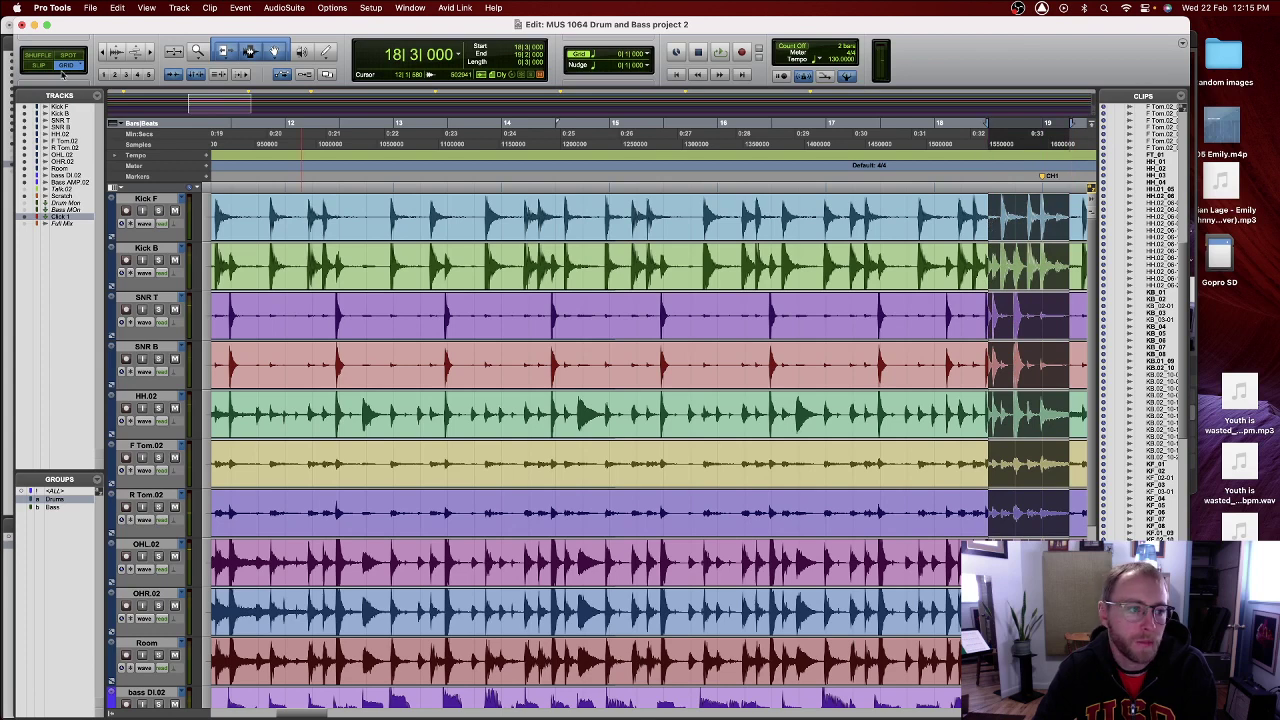
left_click(40, 66)
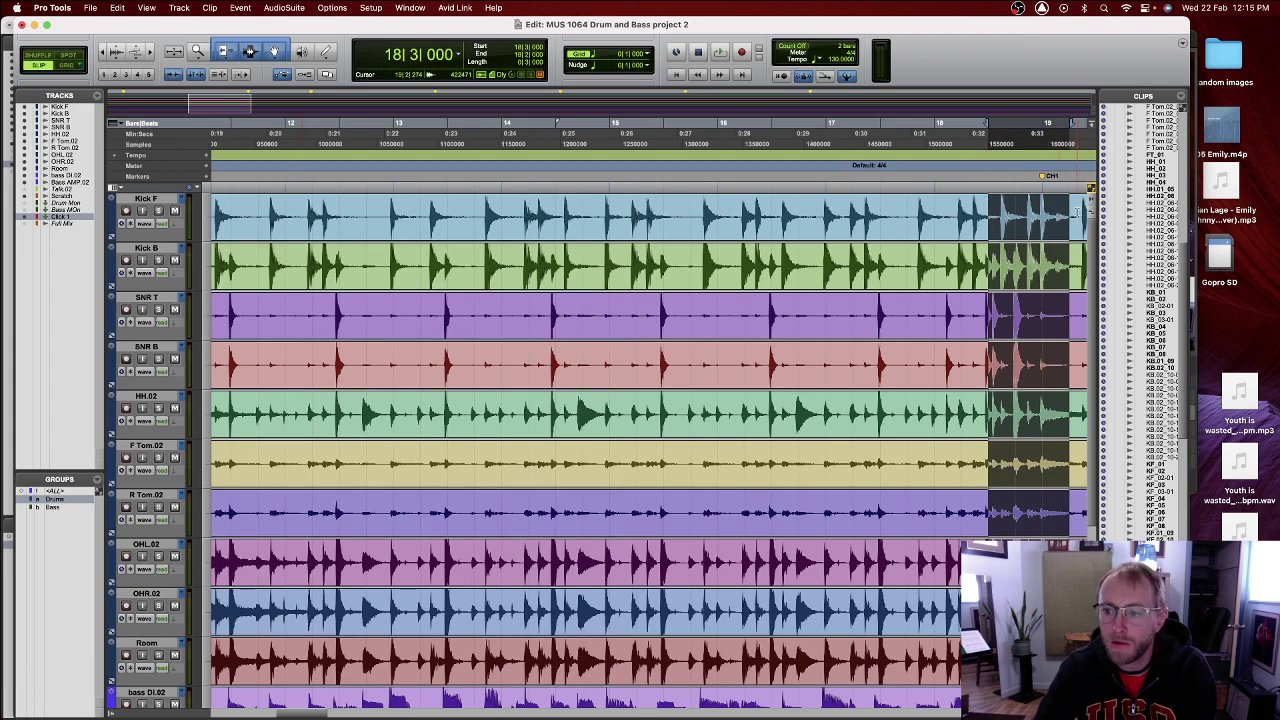
left_click_drag(1078, 211, 304, 259)
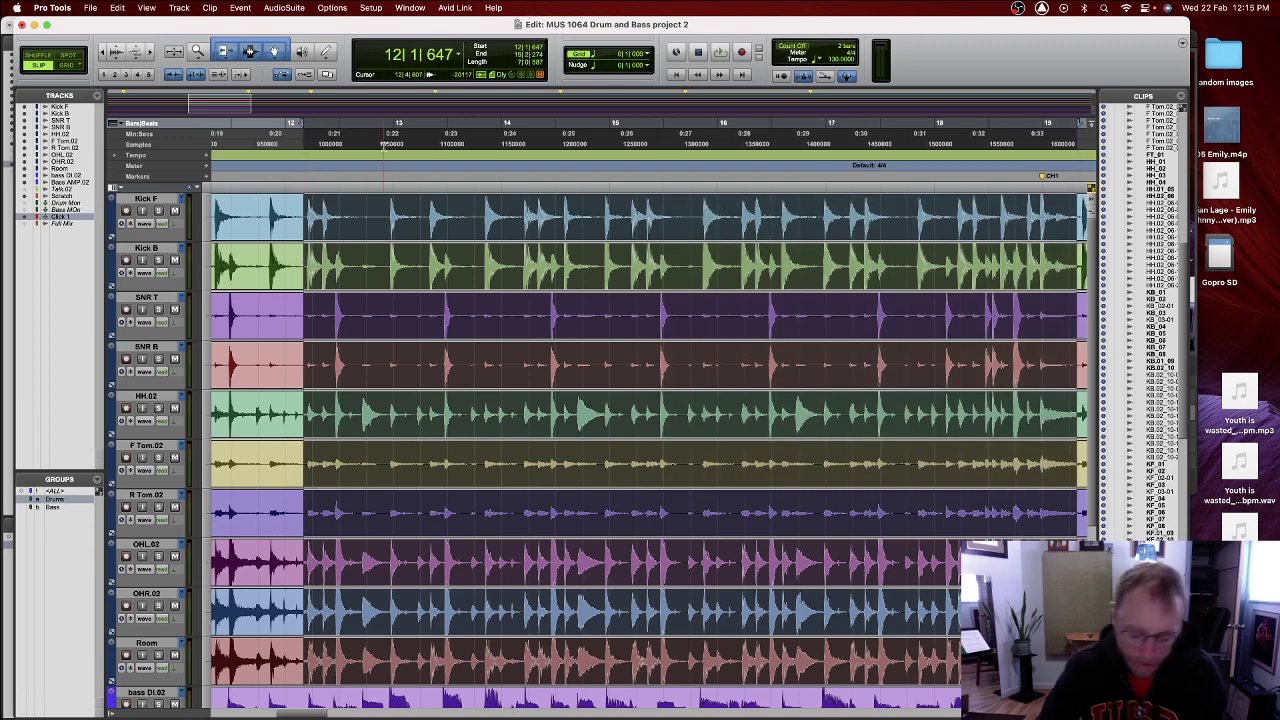
key("super+e")
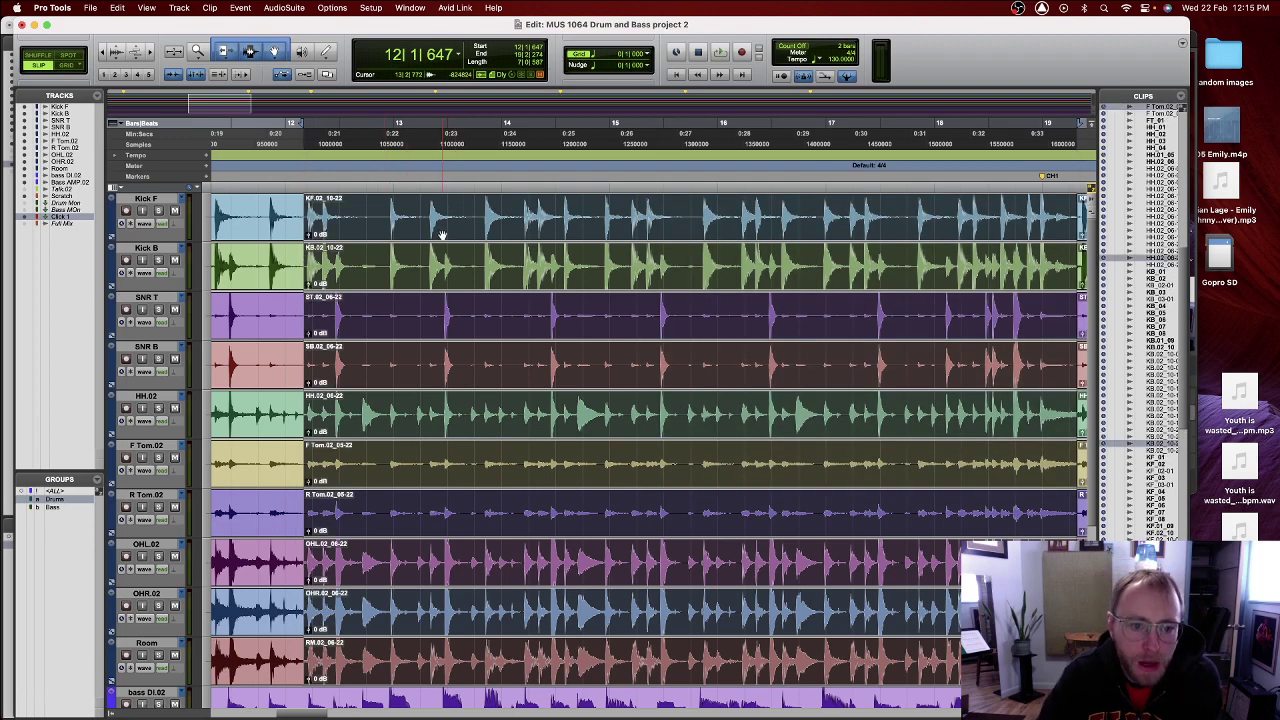
- Move the separated drum clips slightly later so the kick meets beat 12|2, and crossfade their start at 12|1|641
key("super+]")
key("super+]")
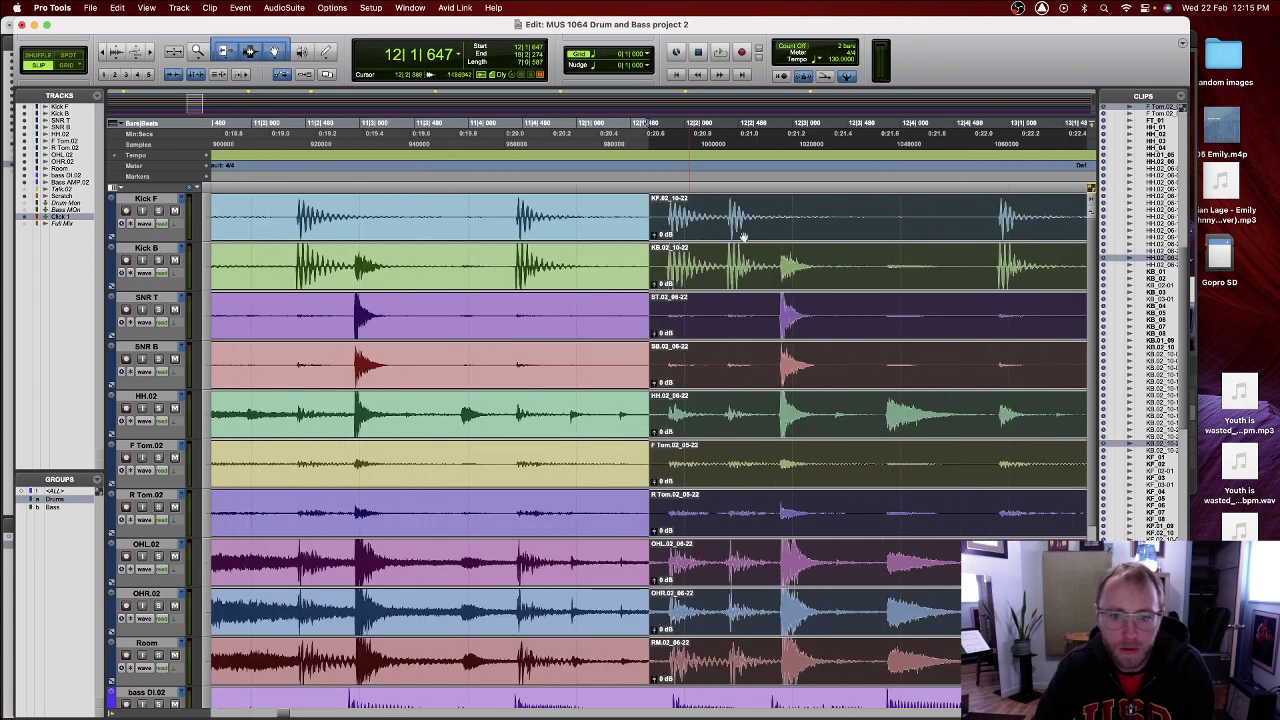
scroll(787, 234, "right", 1)
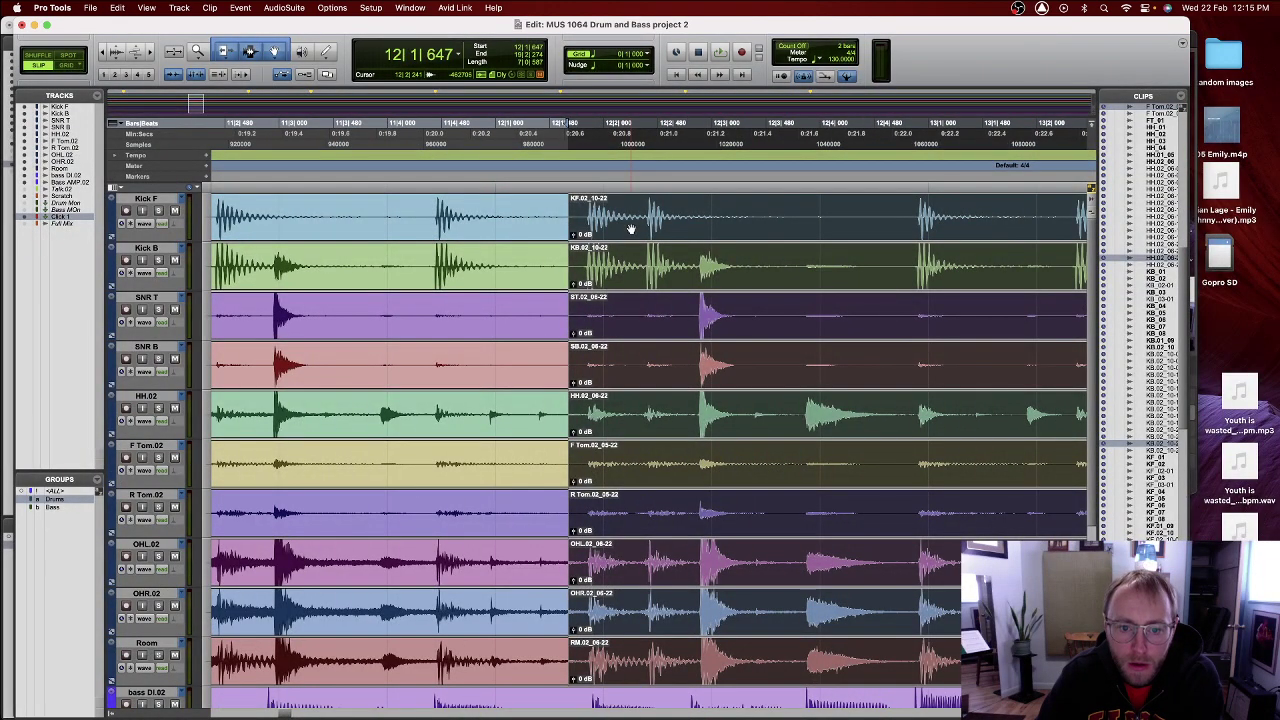
left_click_drag(631, 229, 577, 237)
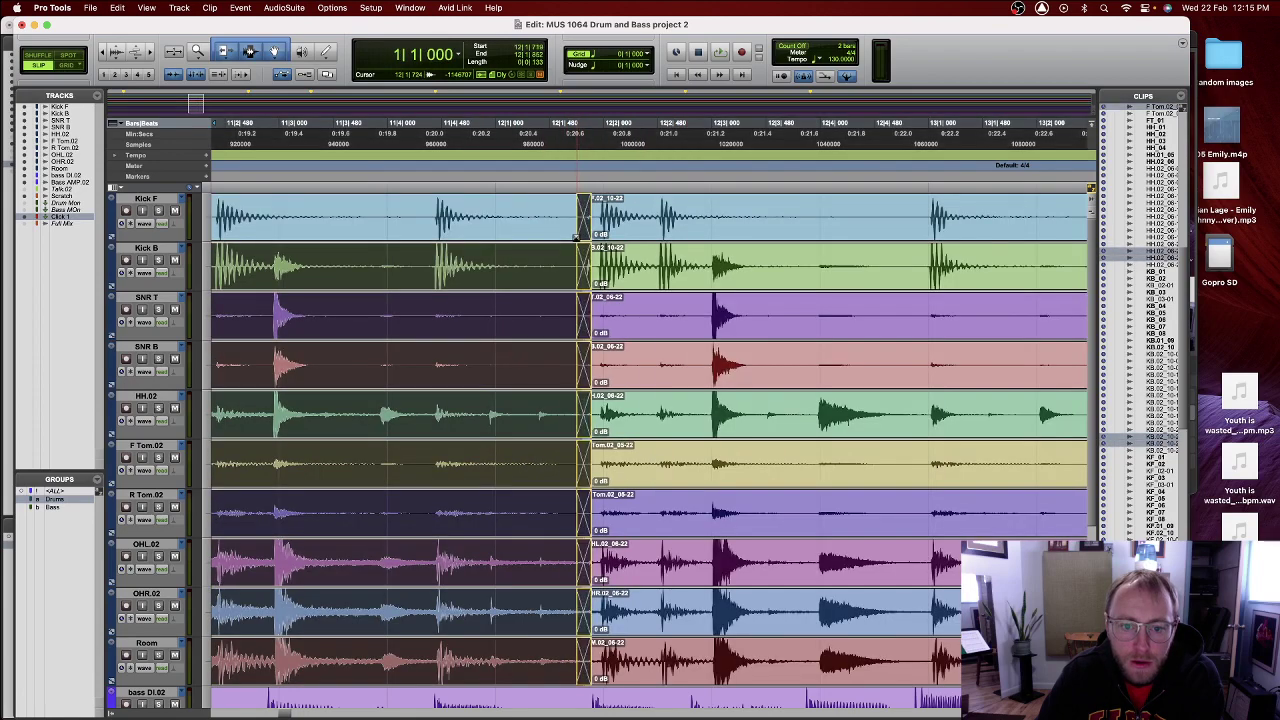
left_click(578, 235)
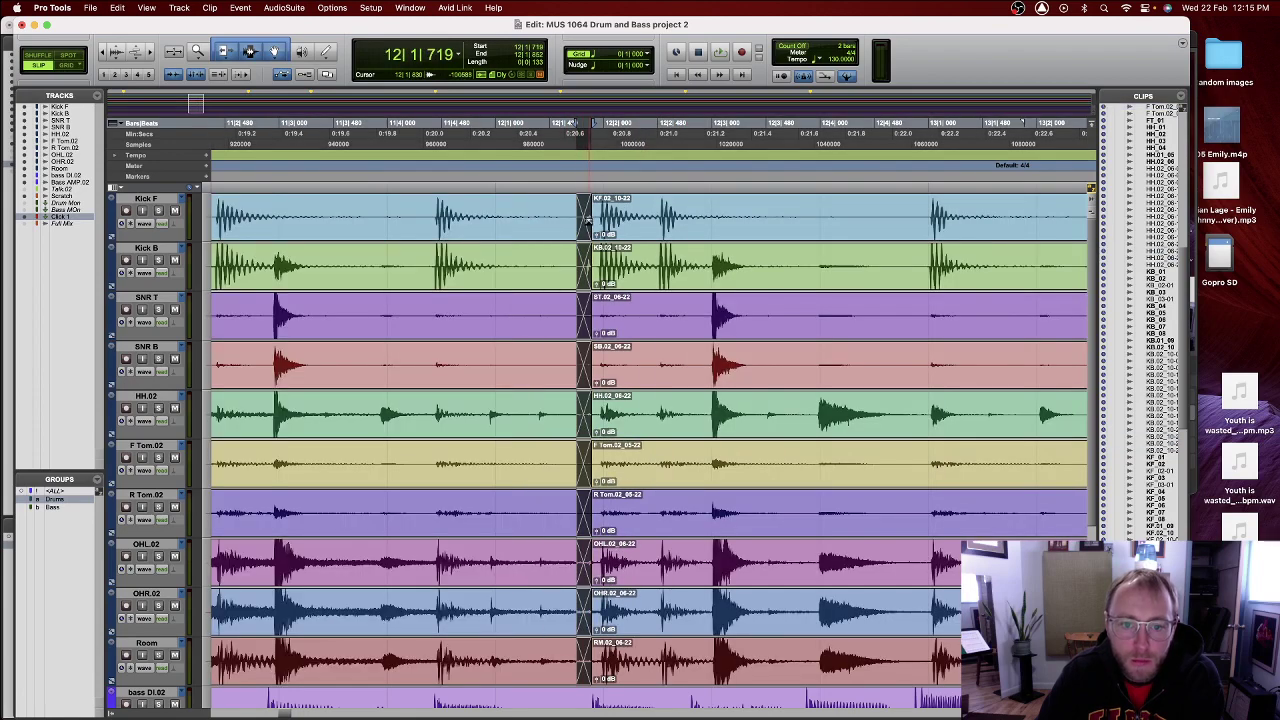
left_click_drag(584, 232, 566, 232)
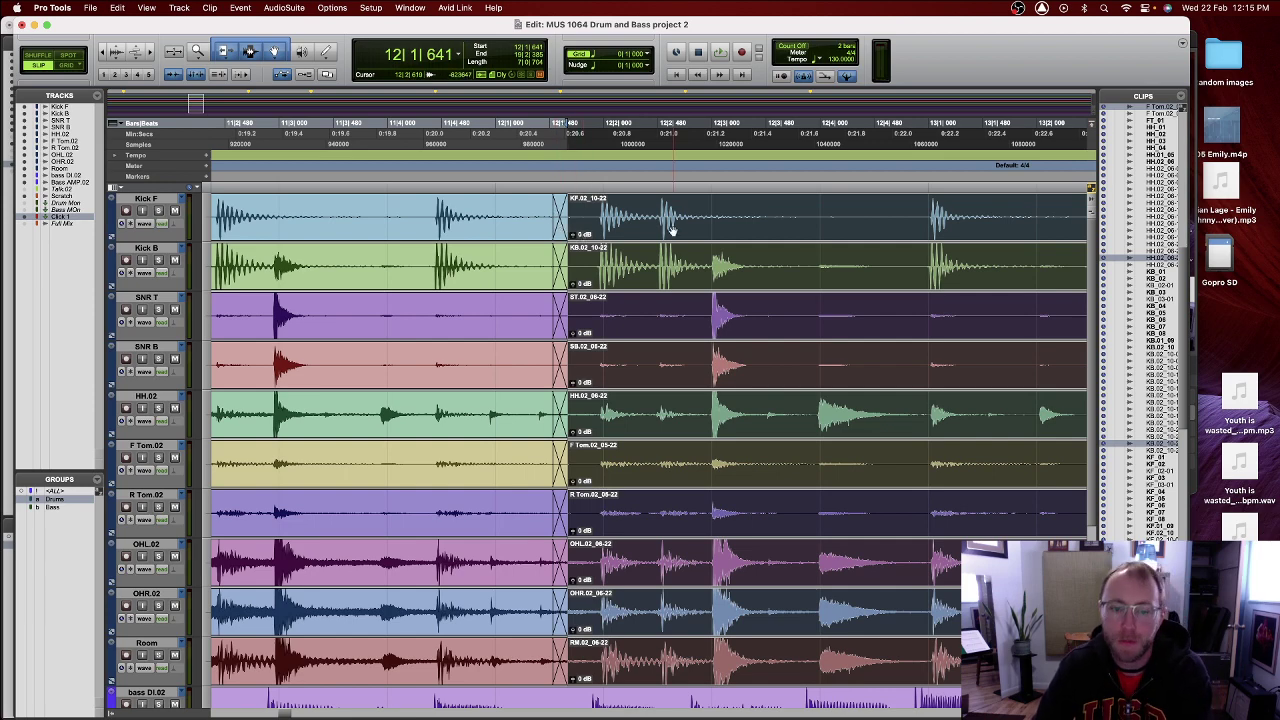
scroll(676, 229, "right", 10)
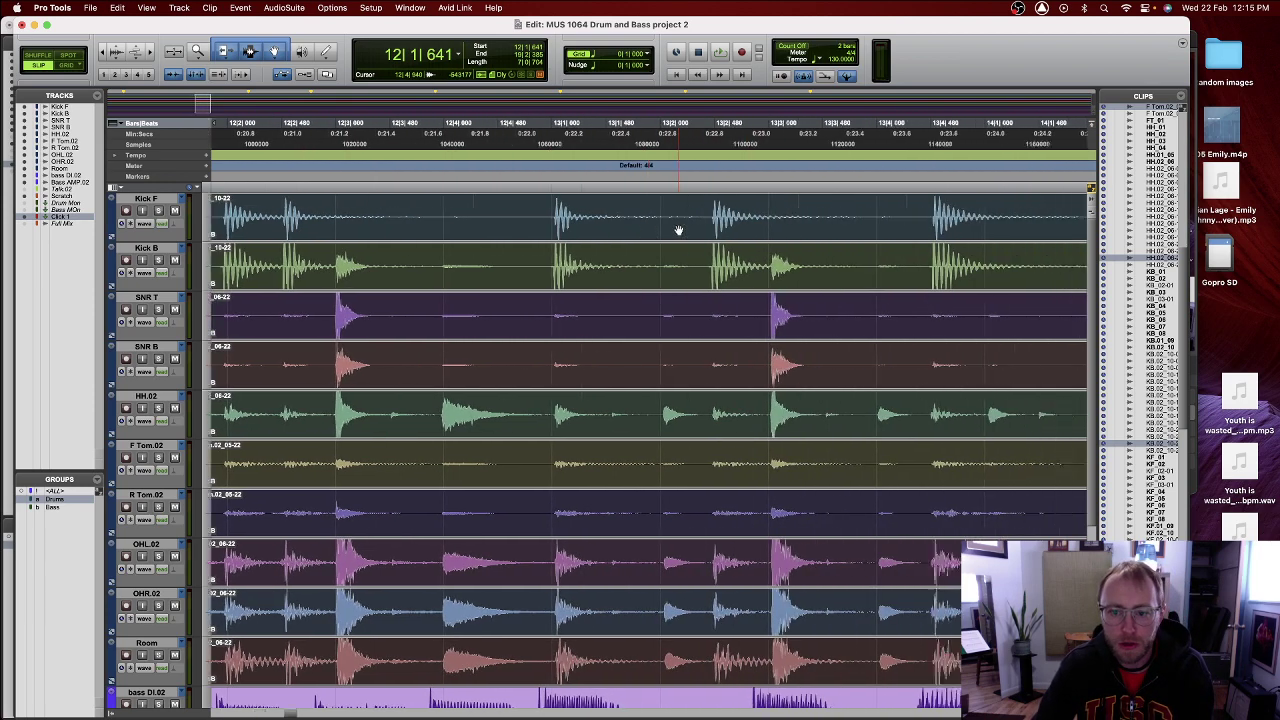
scroll(728, 272, "right", 6)
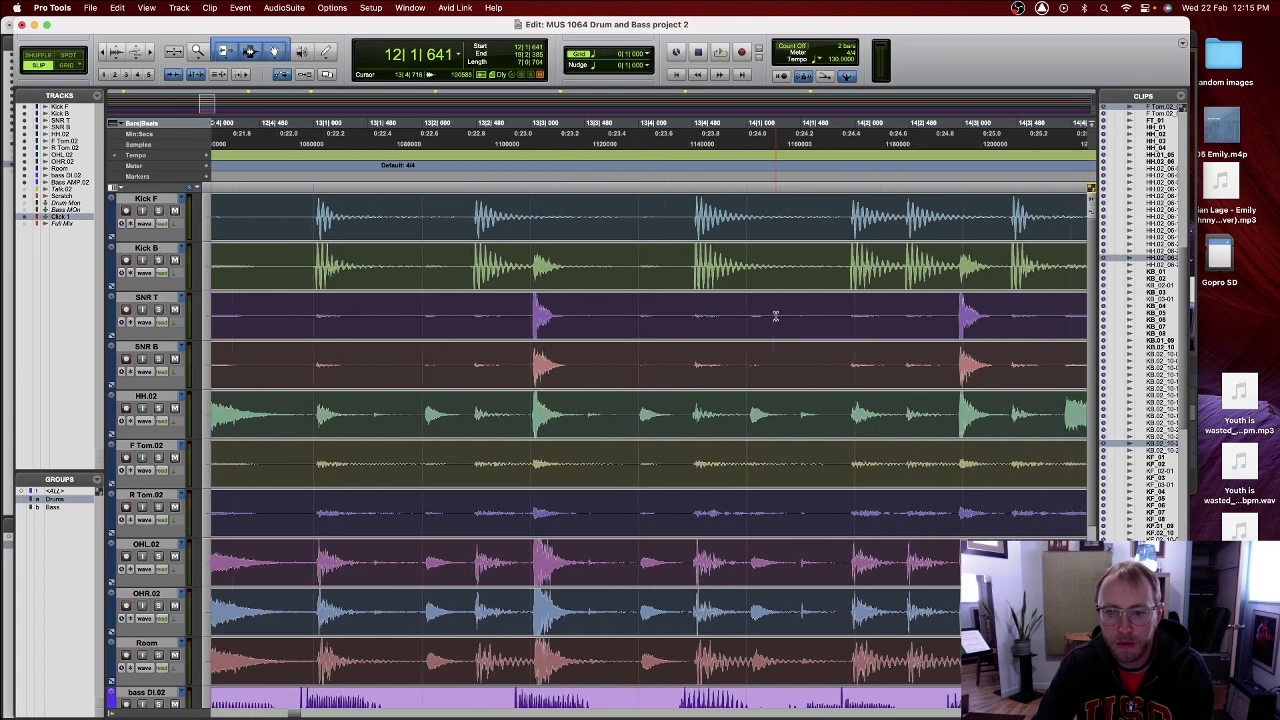
- Separate the grouped drum clips at 18|2|947 and move the section before 19|2 slightly earlier, starting at 18|2|925
scroll(790, 285, "right", 6)
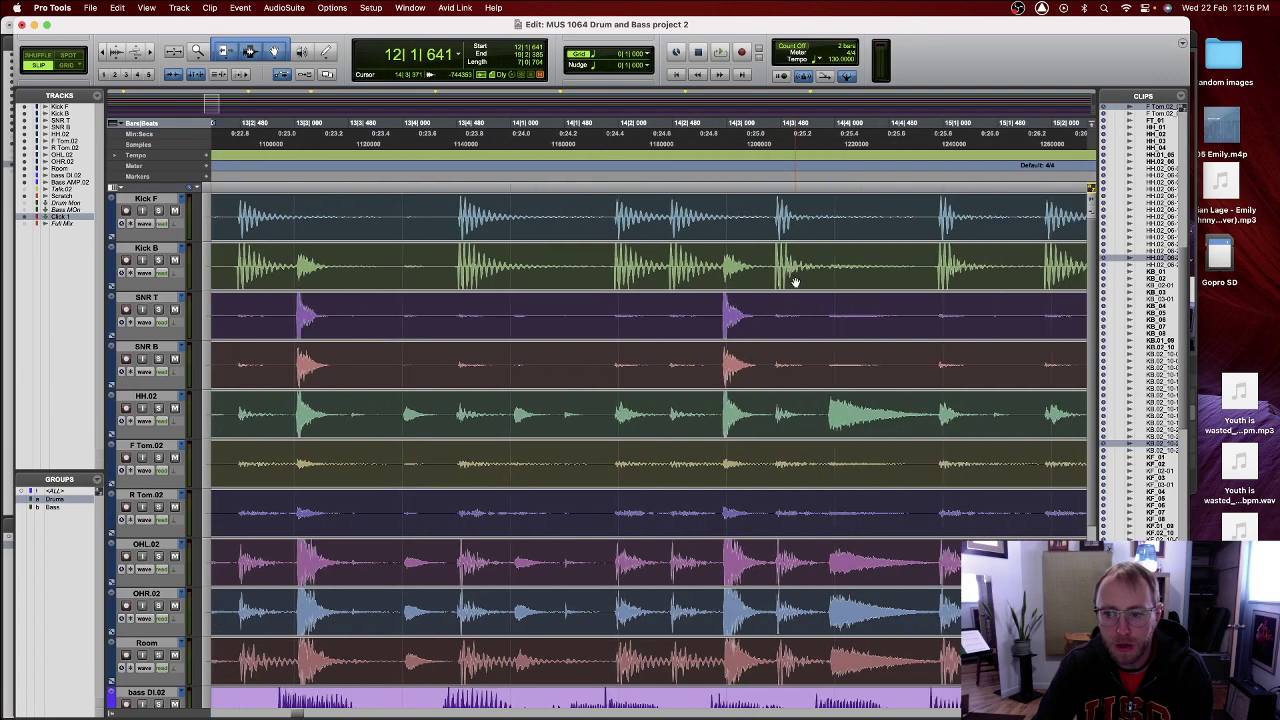
scroll(795, 282, "right", 4)
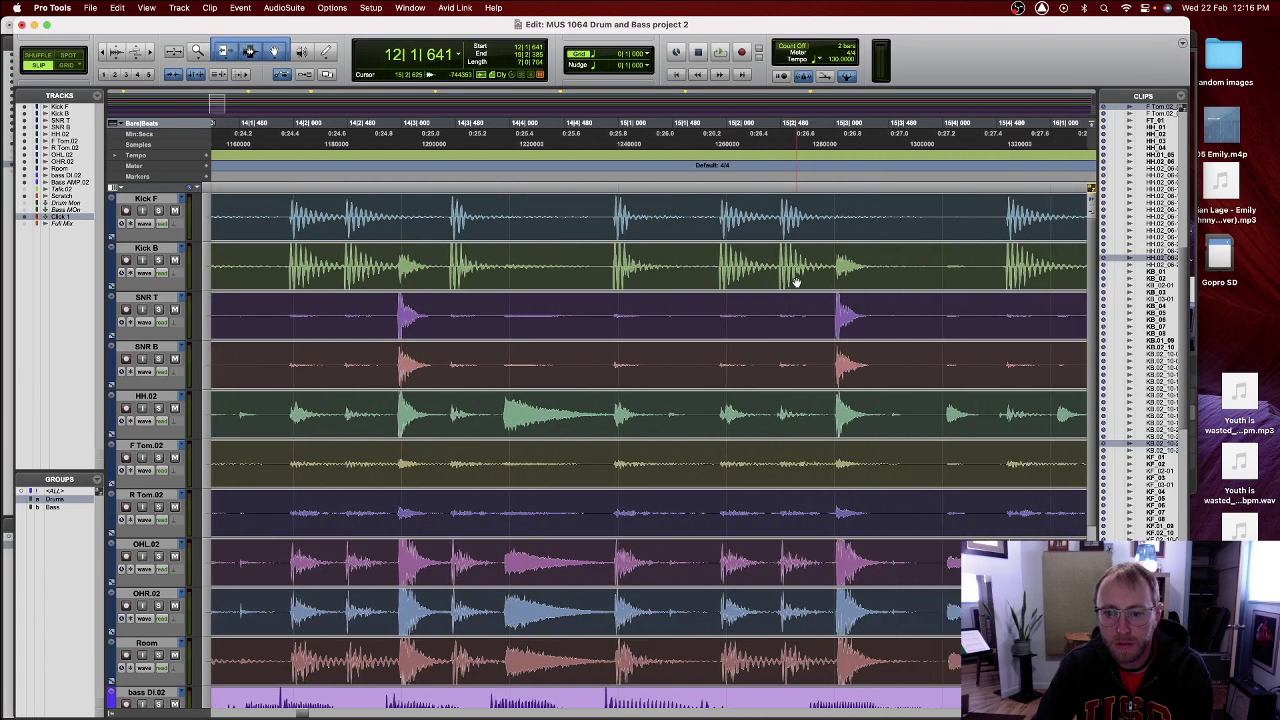
scroll(796, 282, "right", 8)
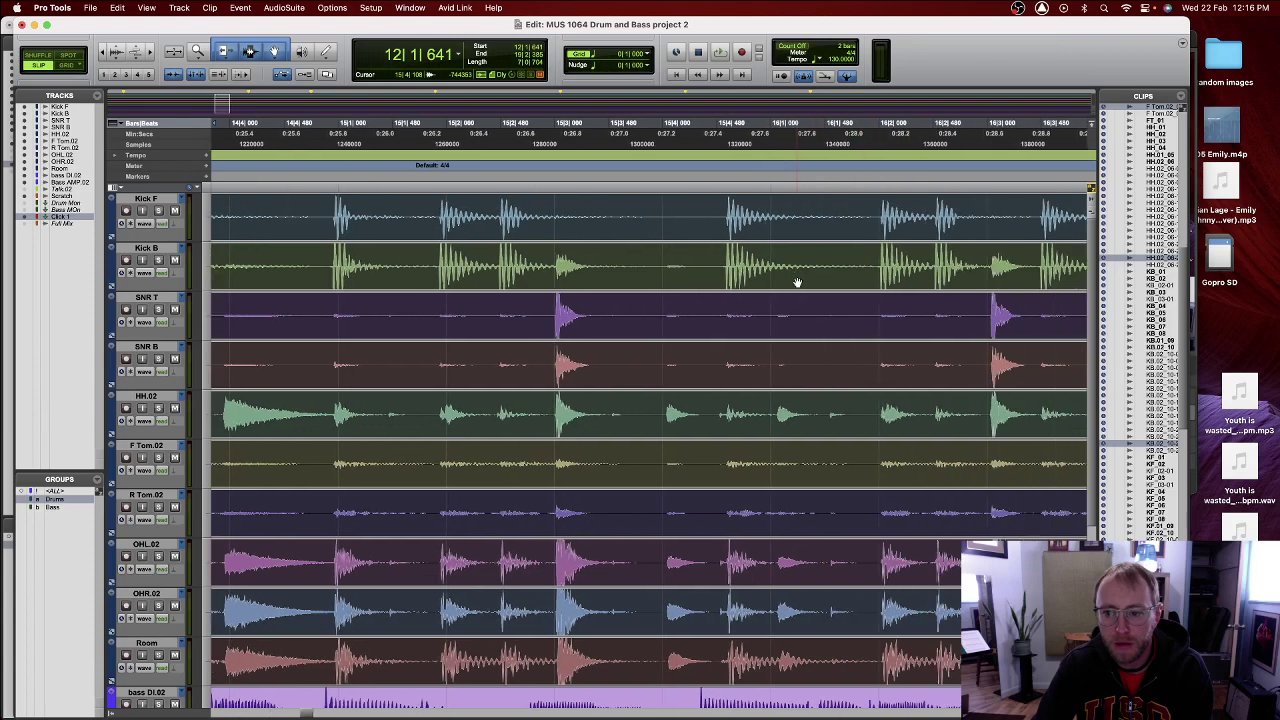
scroll(798, 283, "right", 9)
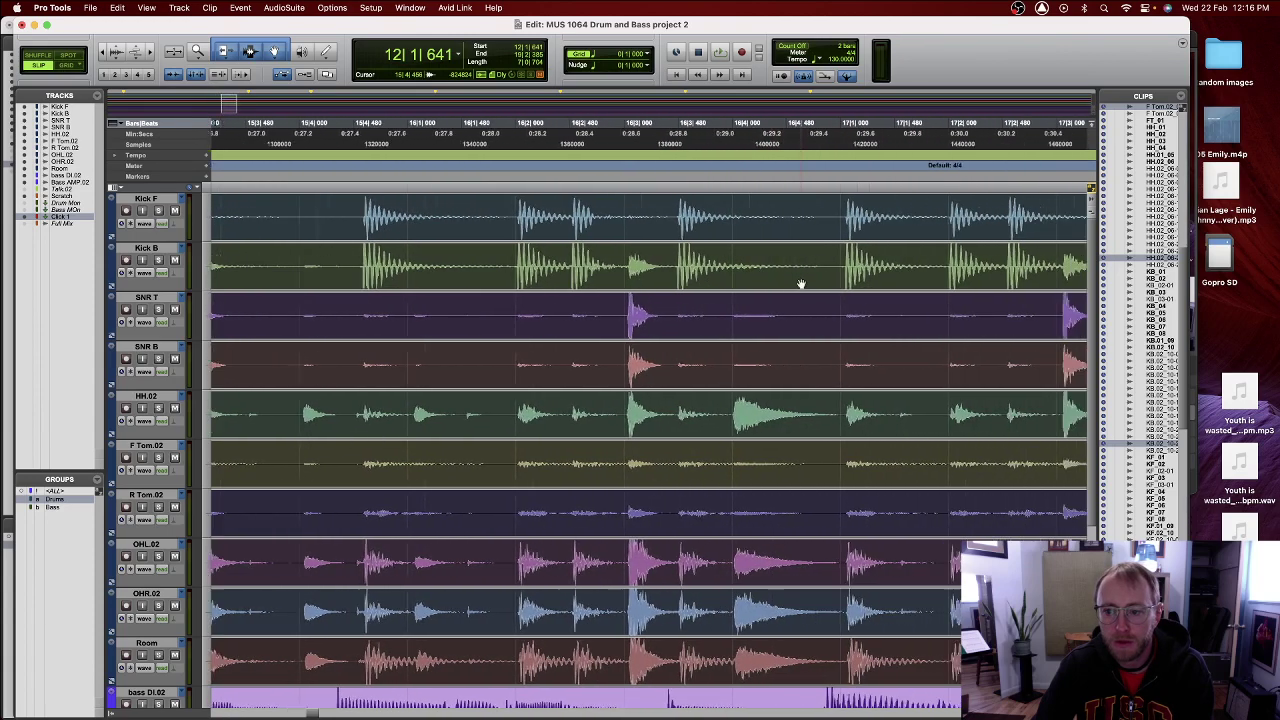
scroll(801, 284, "right", 9)
scroll(801, 241, "right", 10)
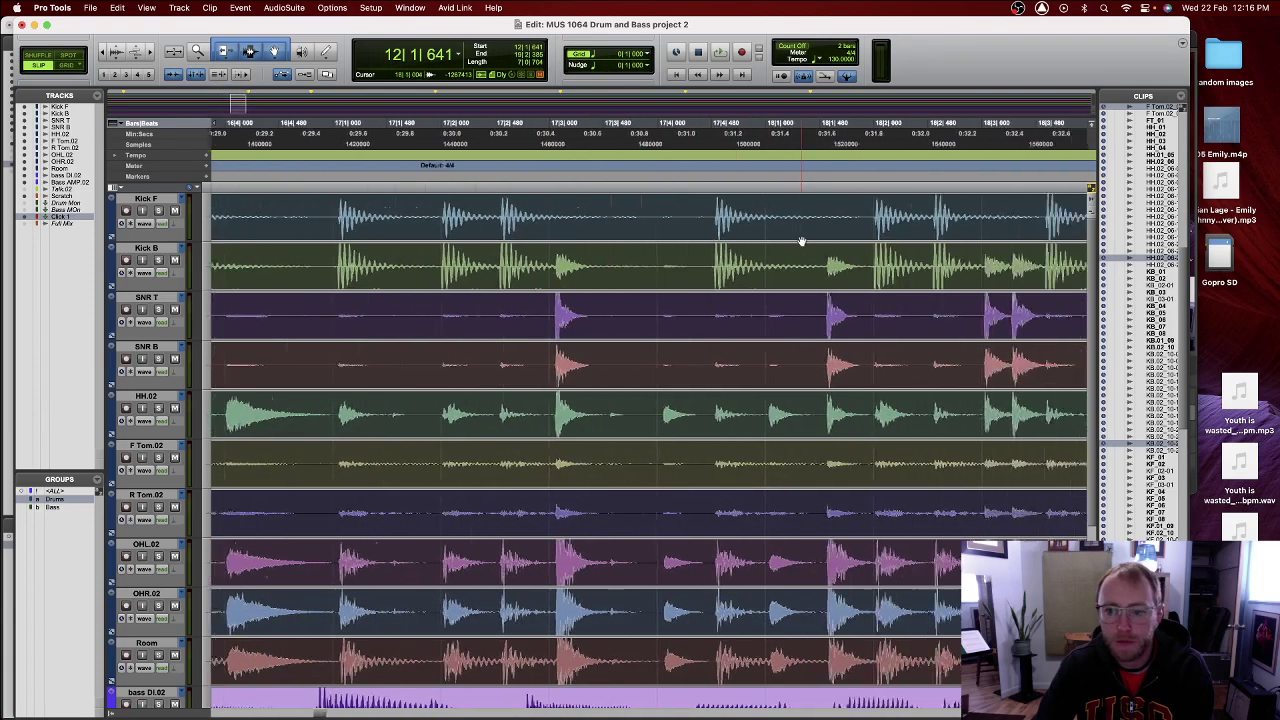
scroll(801, 241, "right", 4)
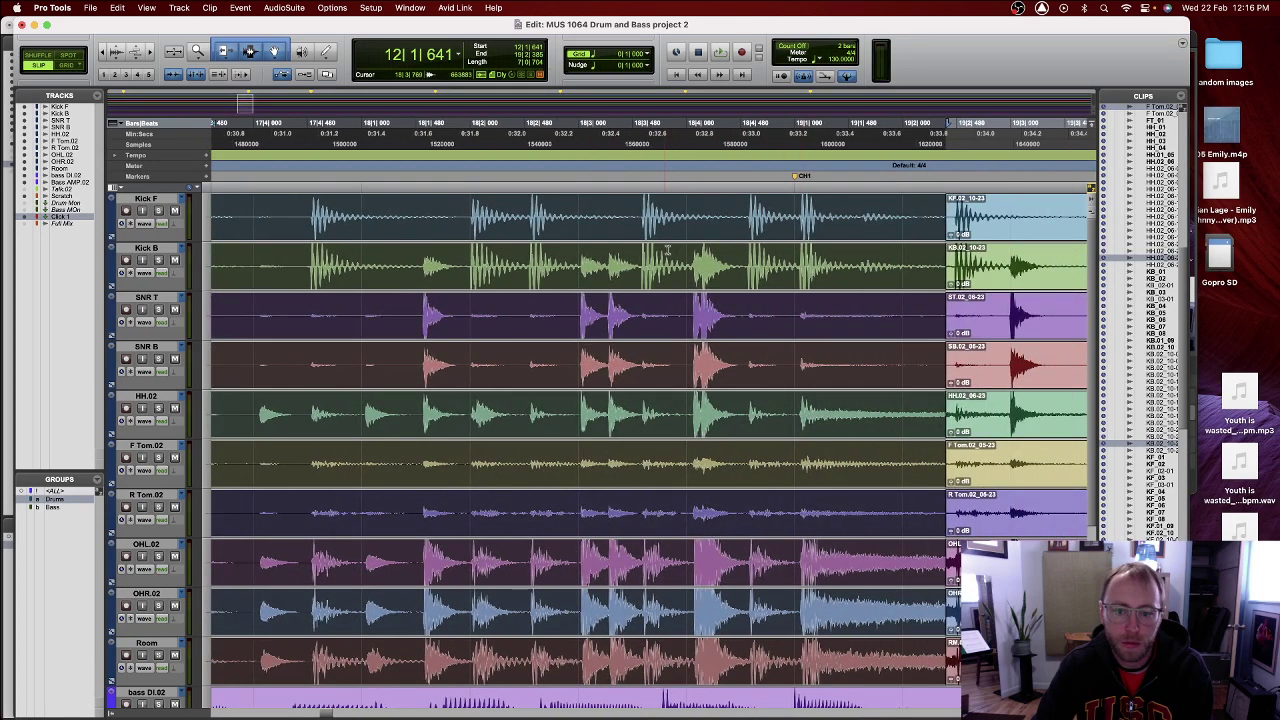
left_click(575, 216)
key("super+e")
left_click(666, 231)
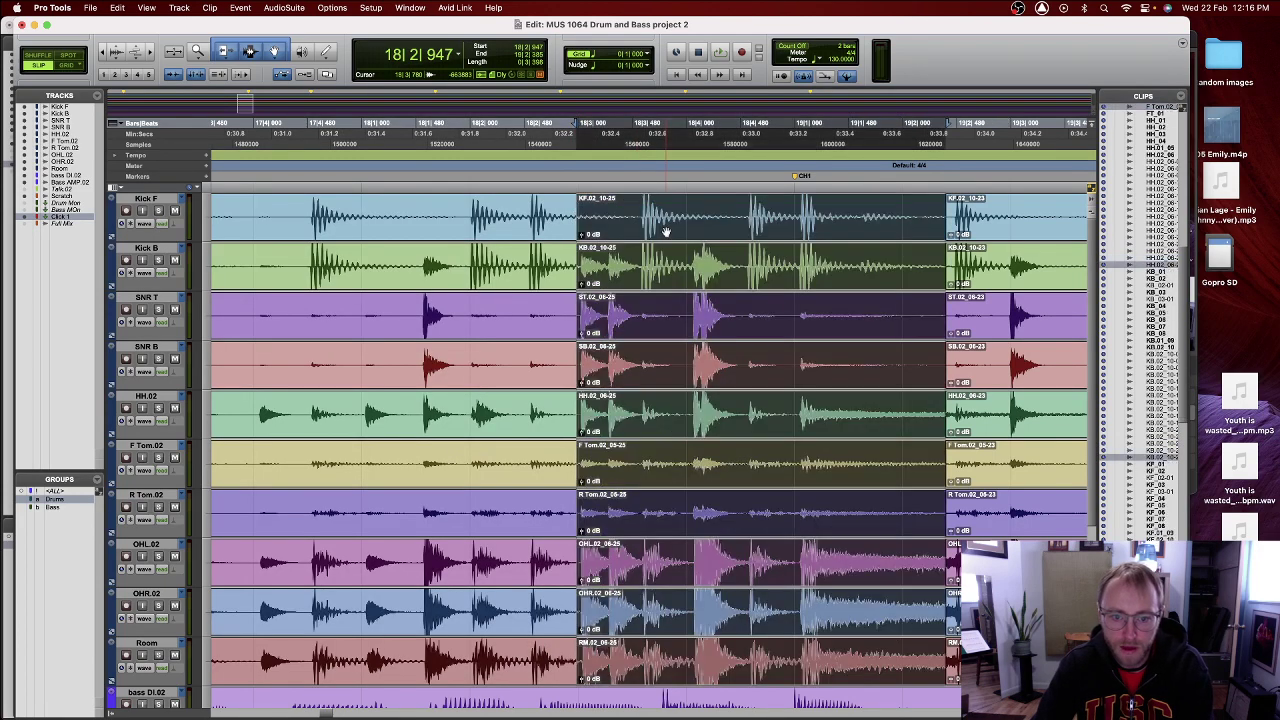
left_click_drag(666, 231, 663, 231)
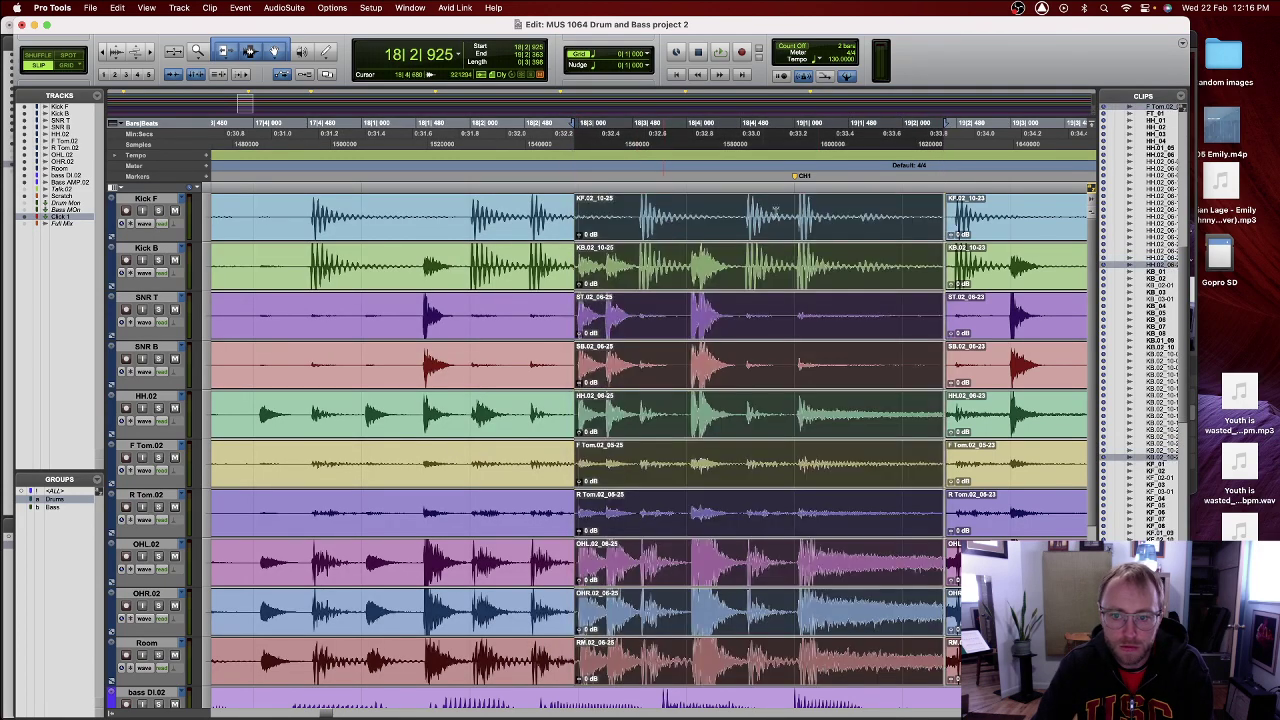
- Separate the grouped drum clips at 18|4|940, just before the CH1 marker, and move the resulting section earlier to 18|4|913
left_click(792, 211)
key("super+e")
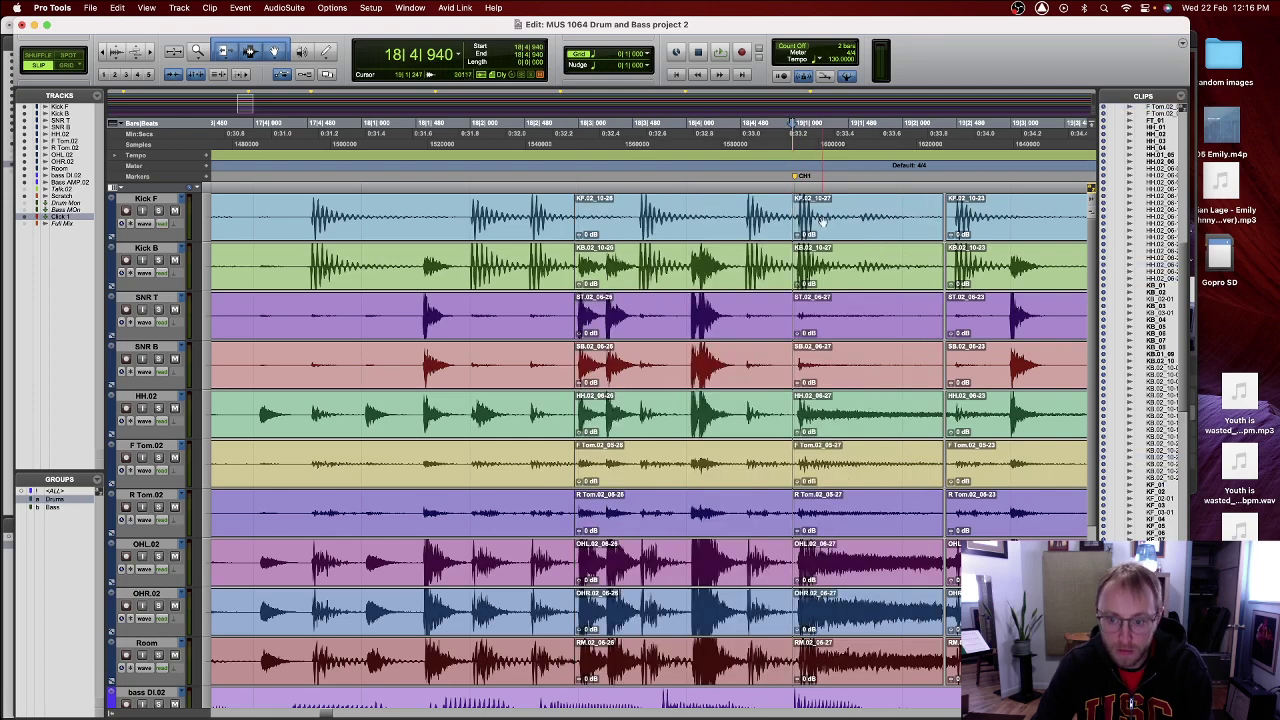
left_click(820, 228)
left_click_drag(820, 228, 806, 235)
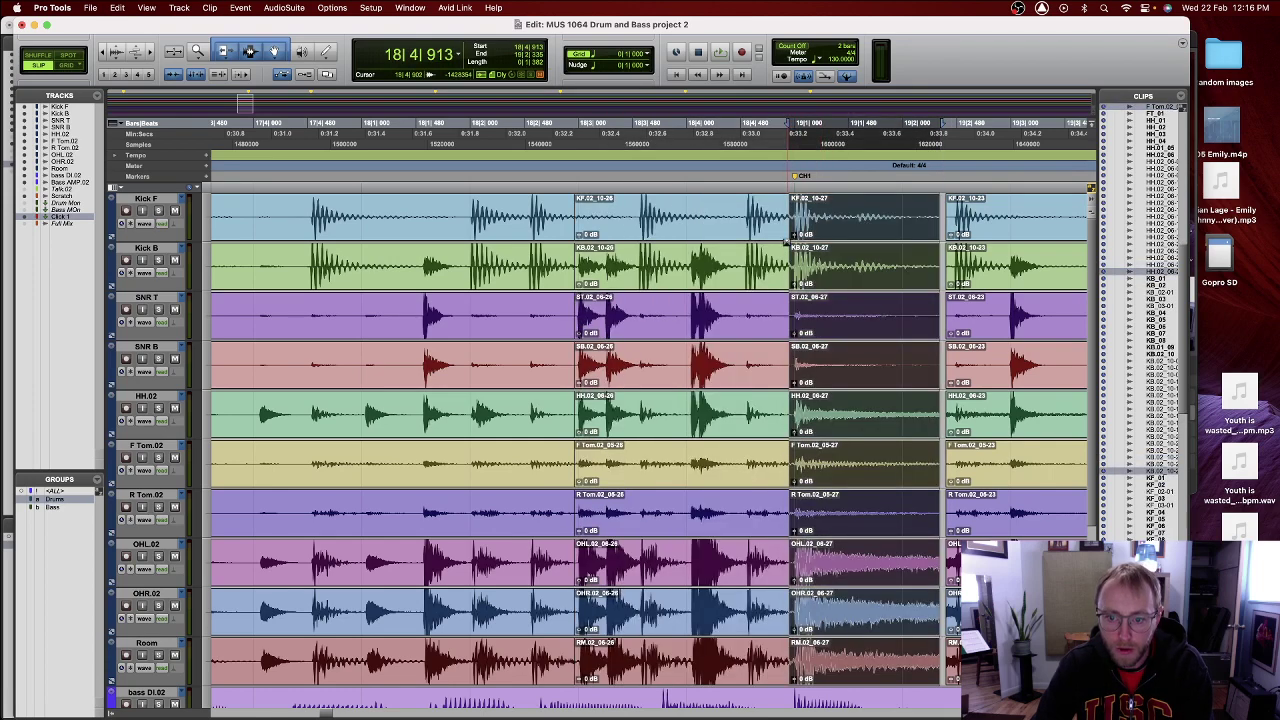
- Crossfade the three grouped drum edits just before 18|3, at 18|4|874 and at 19|2|246, closing the gap before 19|2|368
key("super+z")
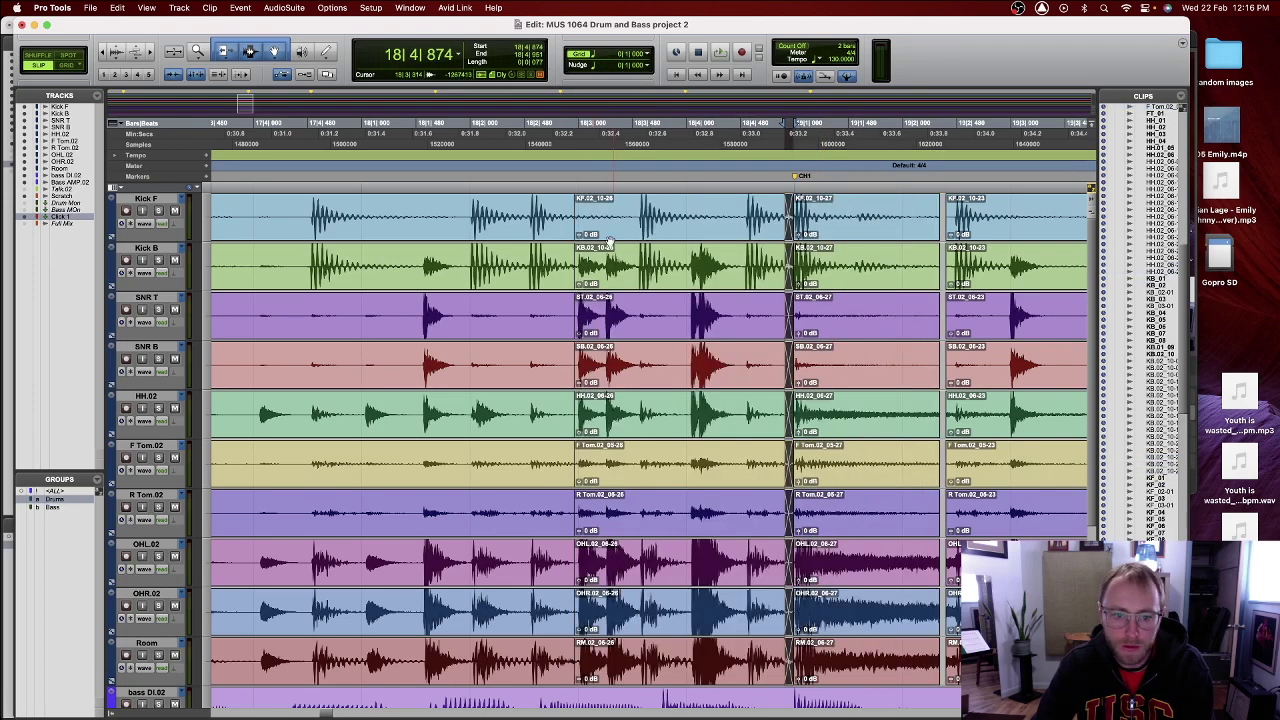
key("super+z")
key("super+z")
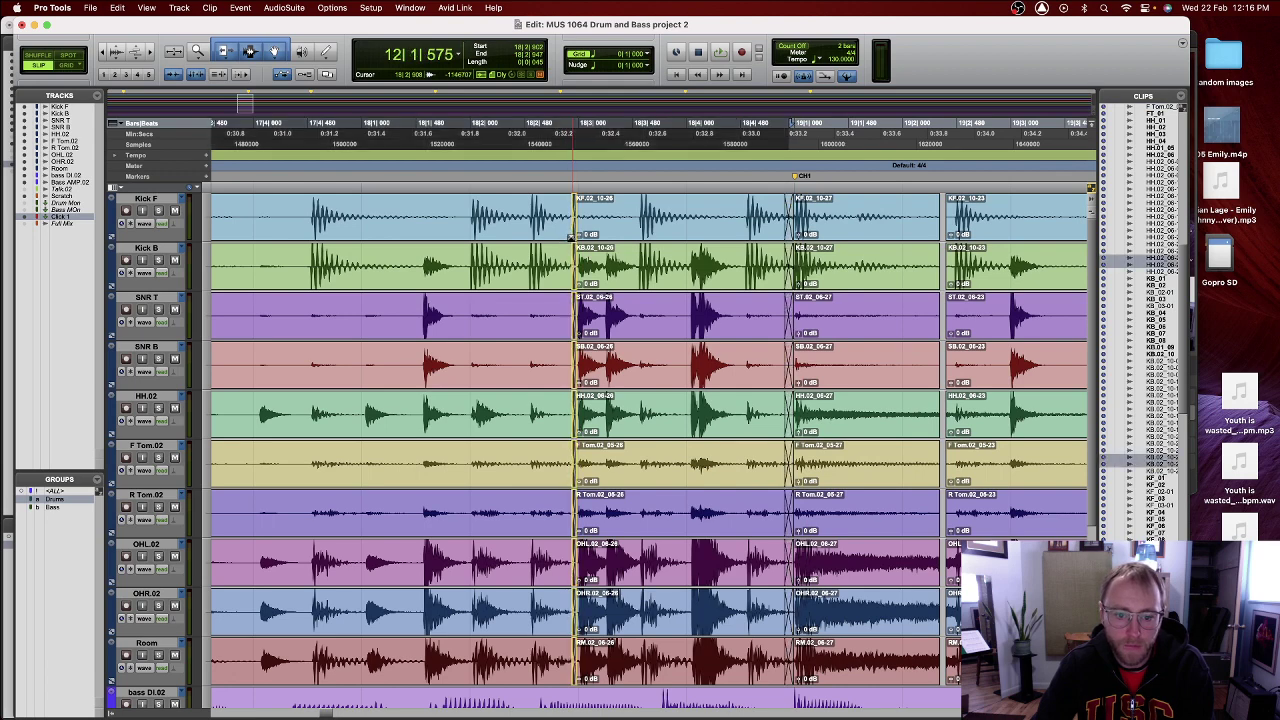
left_click_drag(948, 214, 932, 236)
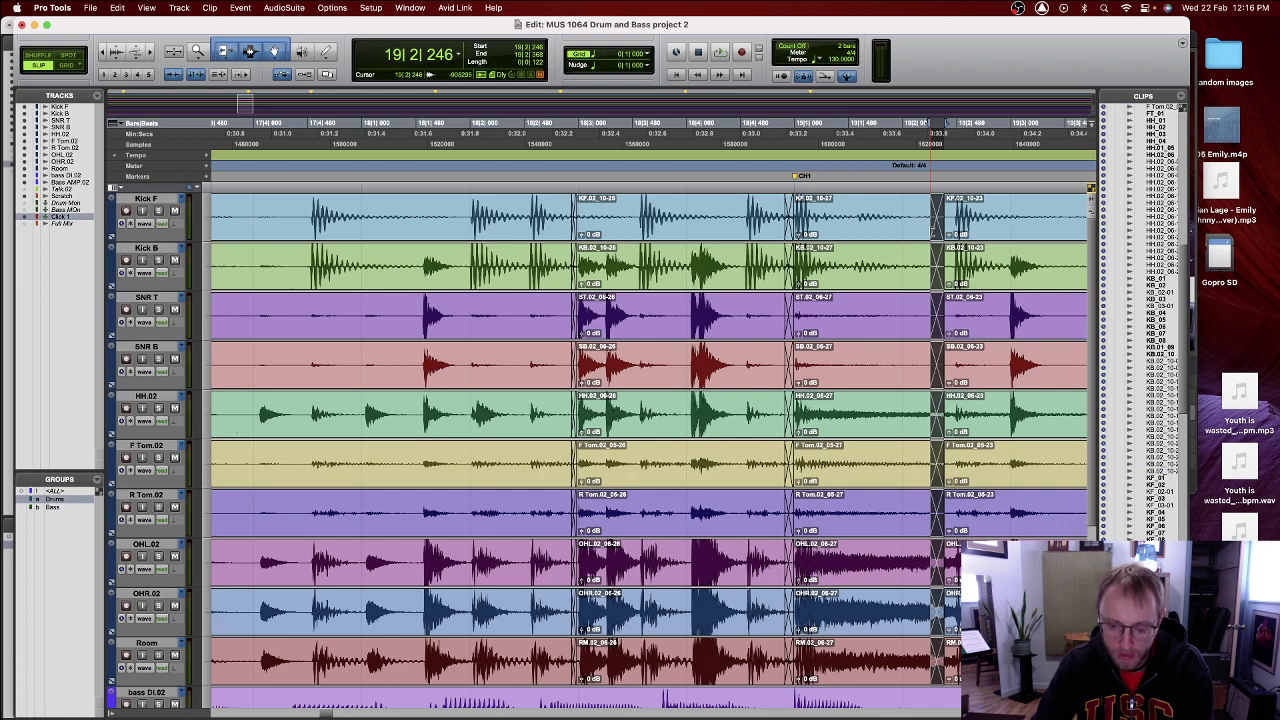
- Listen to the edited drums and bass from 18|4|863 at the CH1 marker into bar 20
key("super+[")
key("super+[")
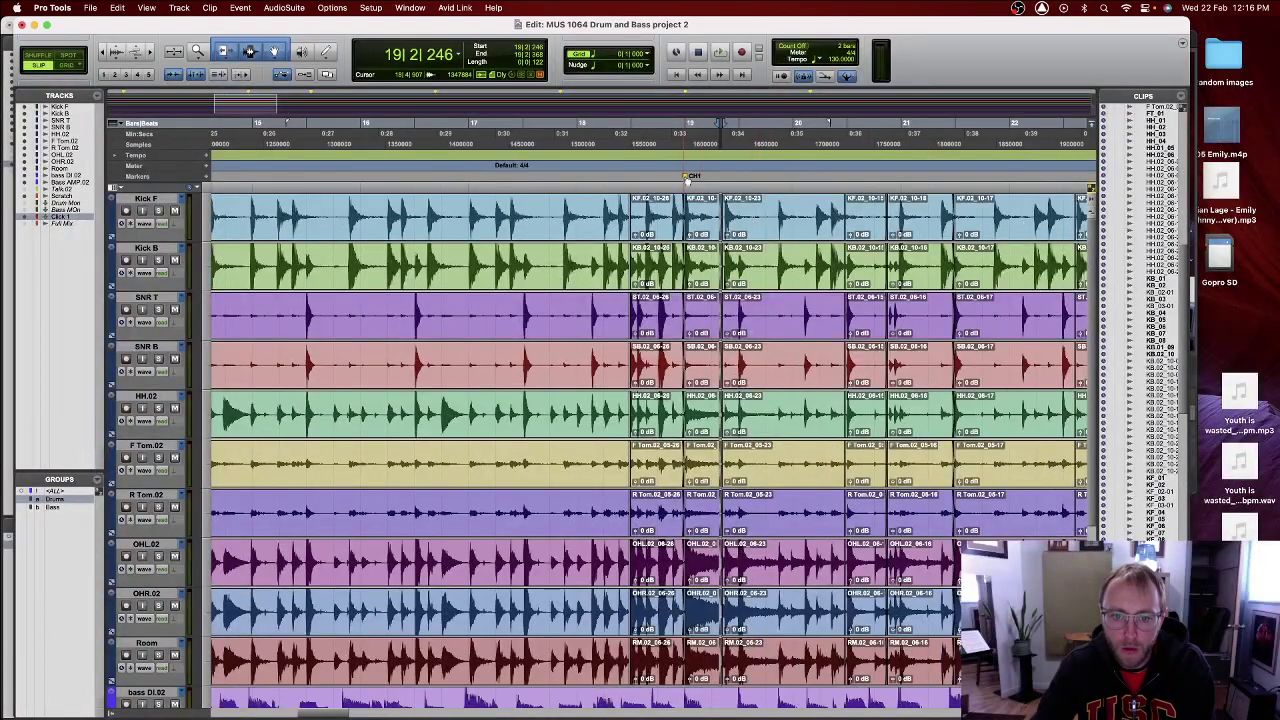
left_click(687, 179)
key("space")
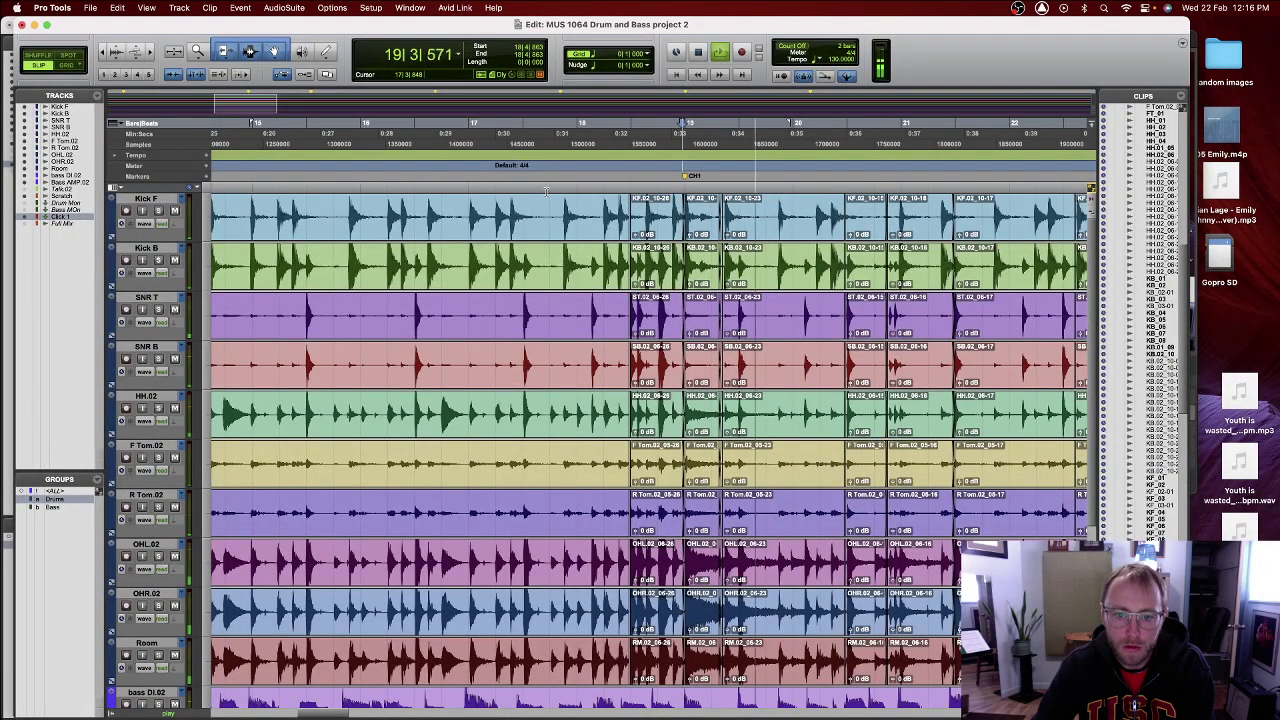
scroll(520, 190, "left", 15)
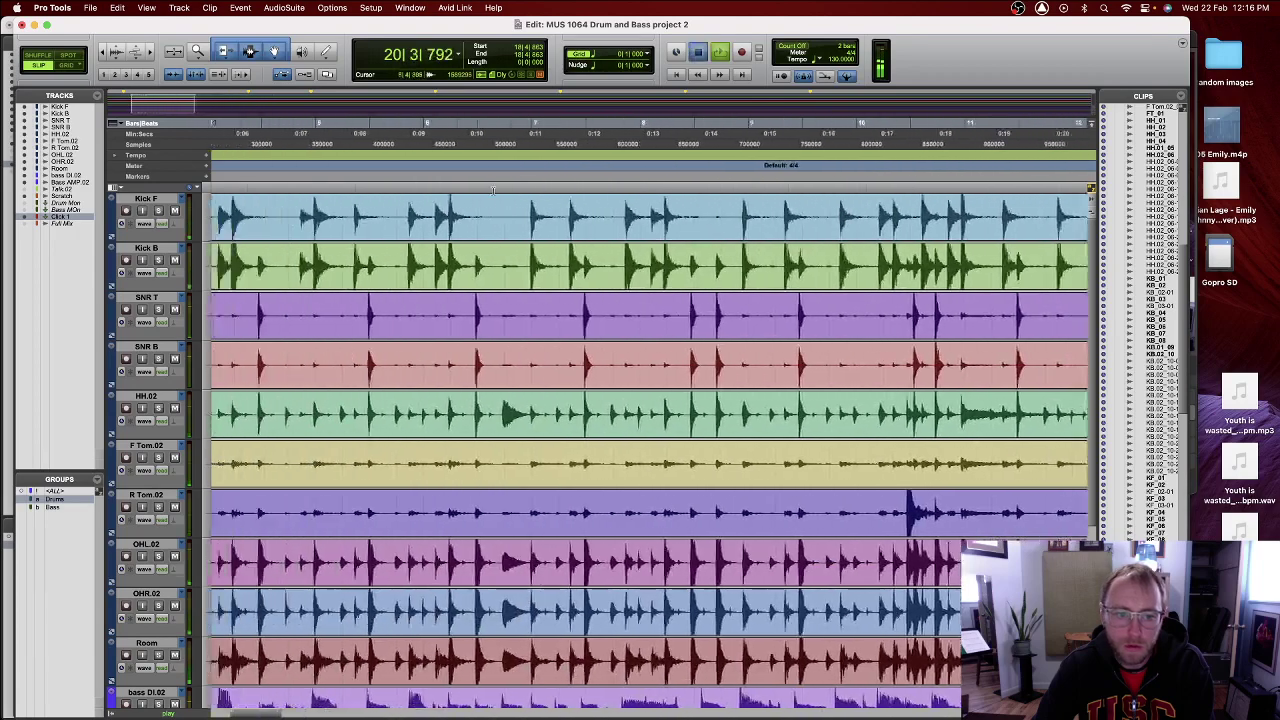
key("space")
- Listen to the Intro from 2|4|868 into bar 9 with the drum tracks soloed
key("super+[")
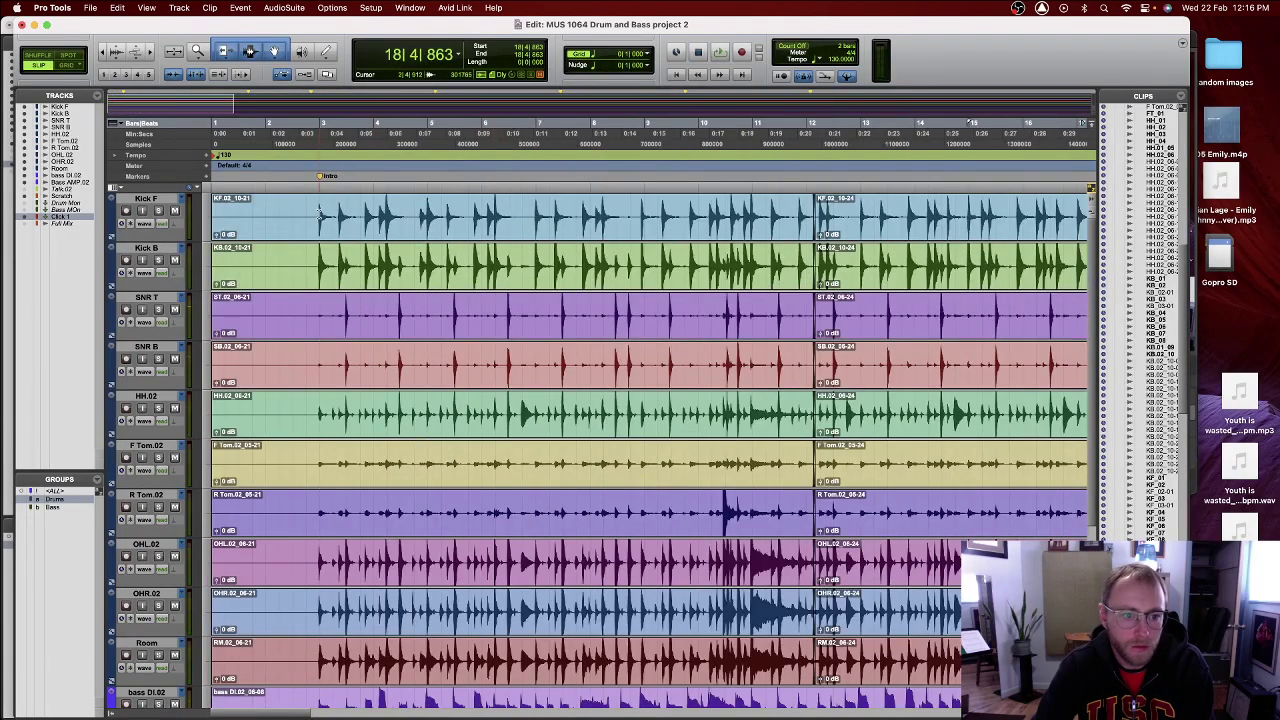
left_click(320, 213)
key("space")
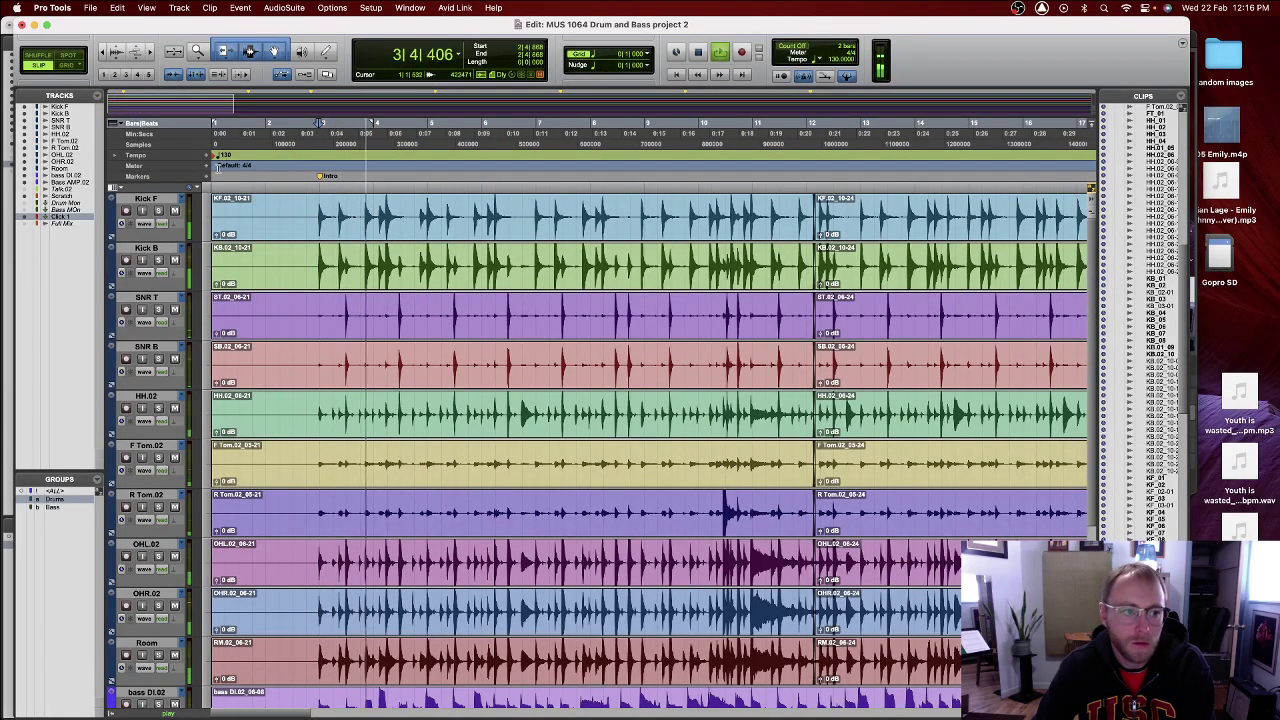
left_click(157, 211, "alt")
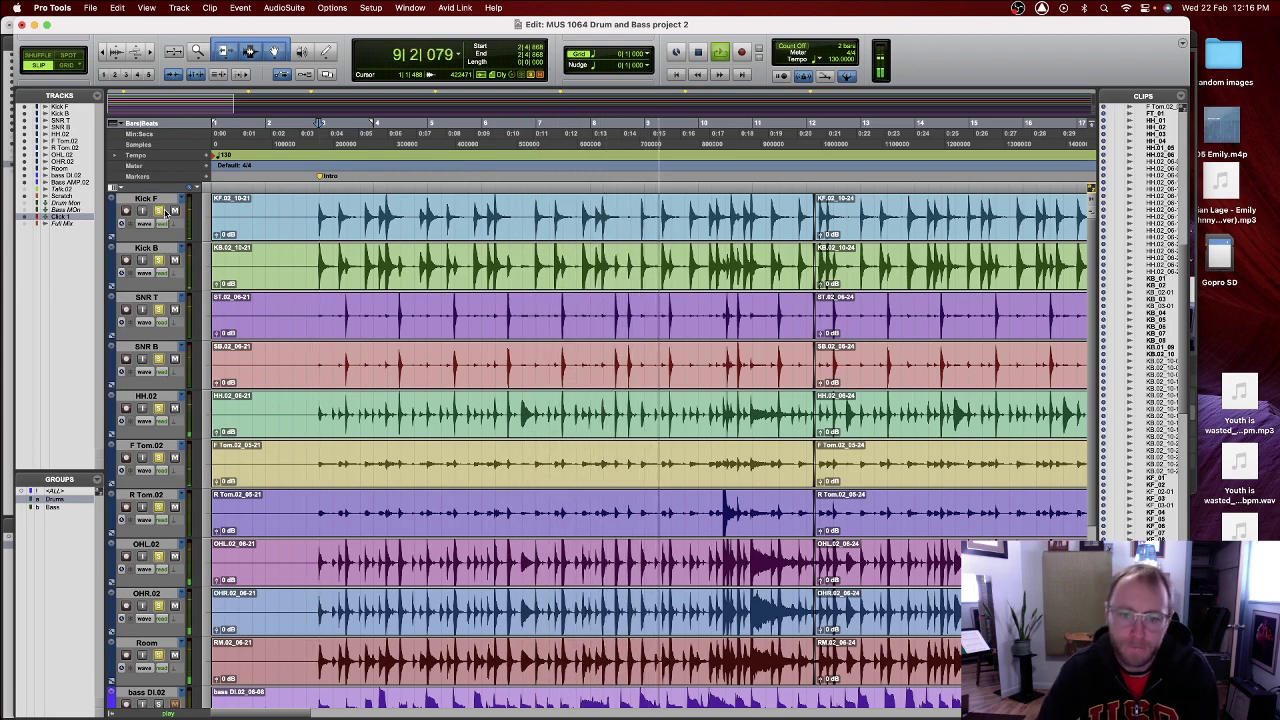
key("space")
- Examine the timing of the drum hits against the grid around 8|4|724 and through bars 9 to 12
left_click(641, 207)
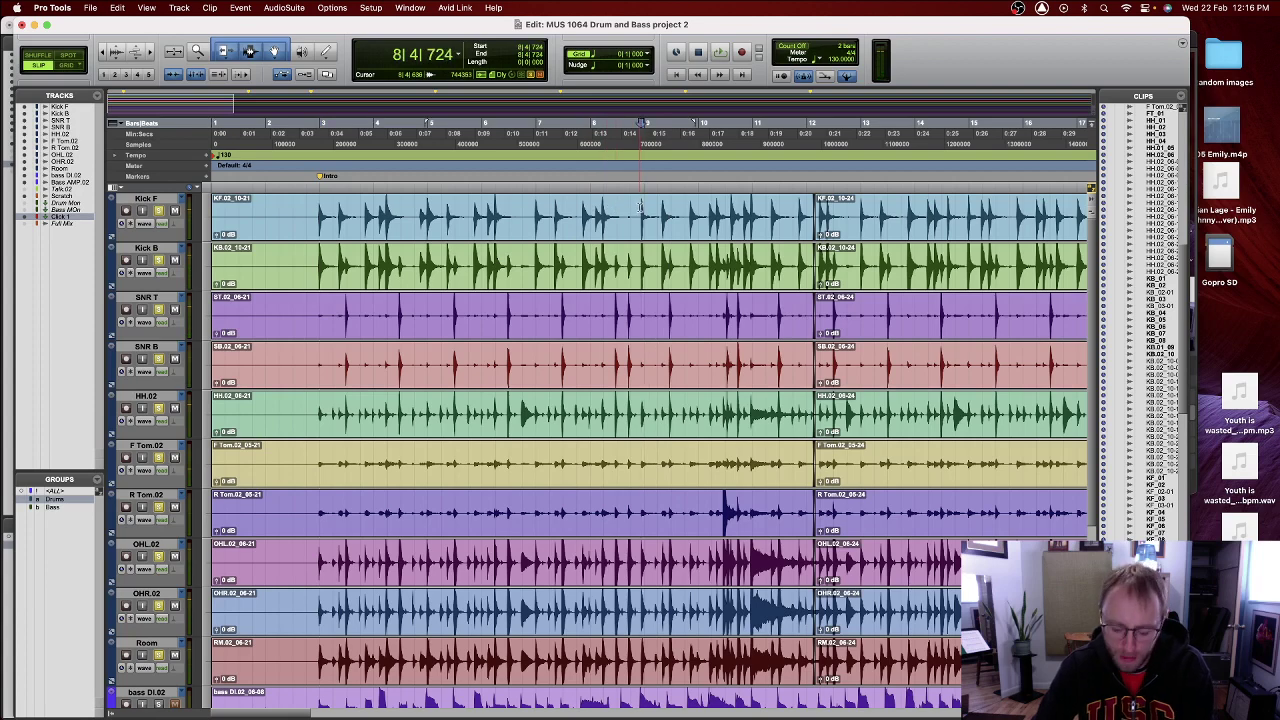
key("t")
key("t")
key("t")
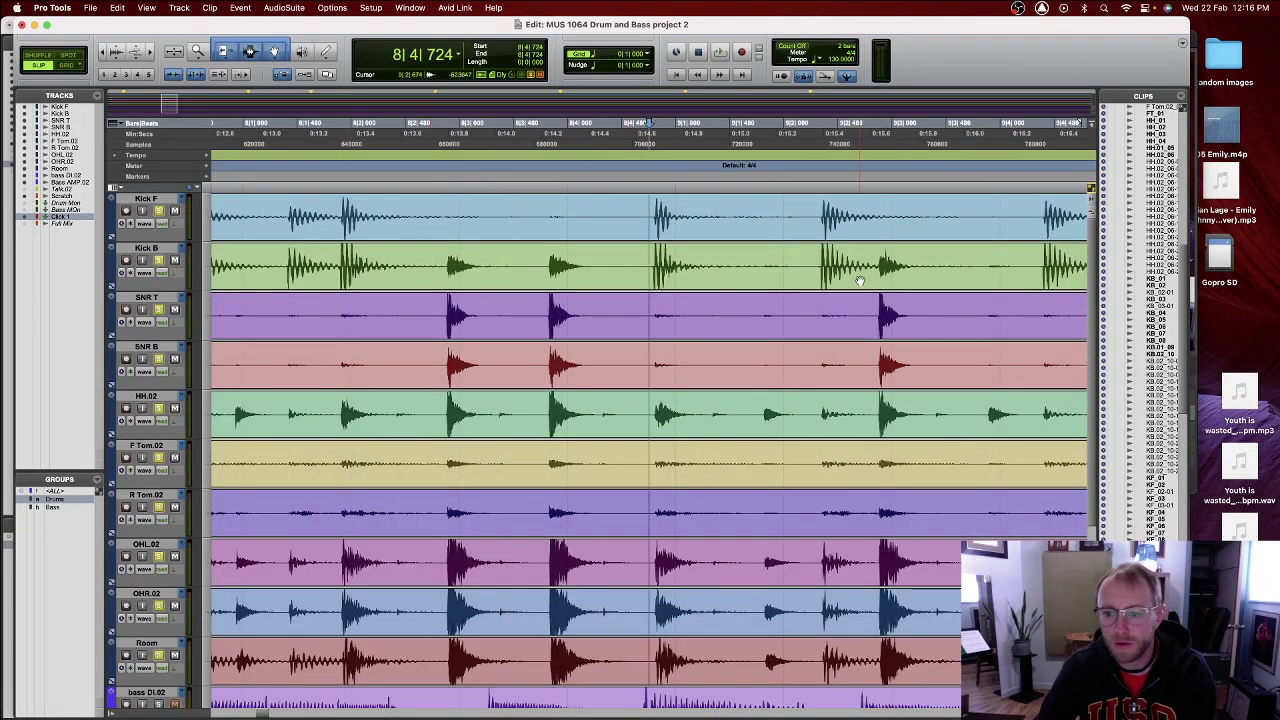
scroll(953, 297, "right", 5)
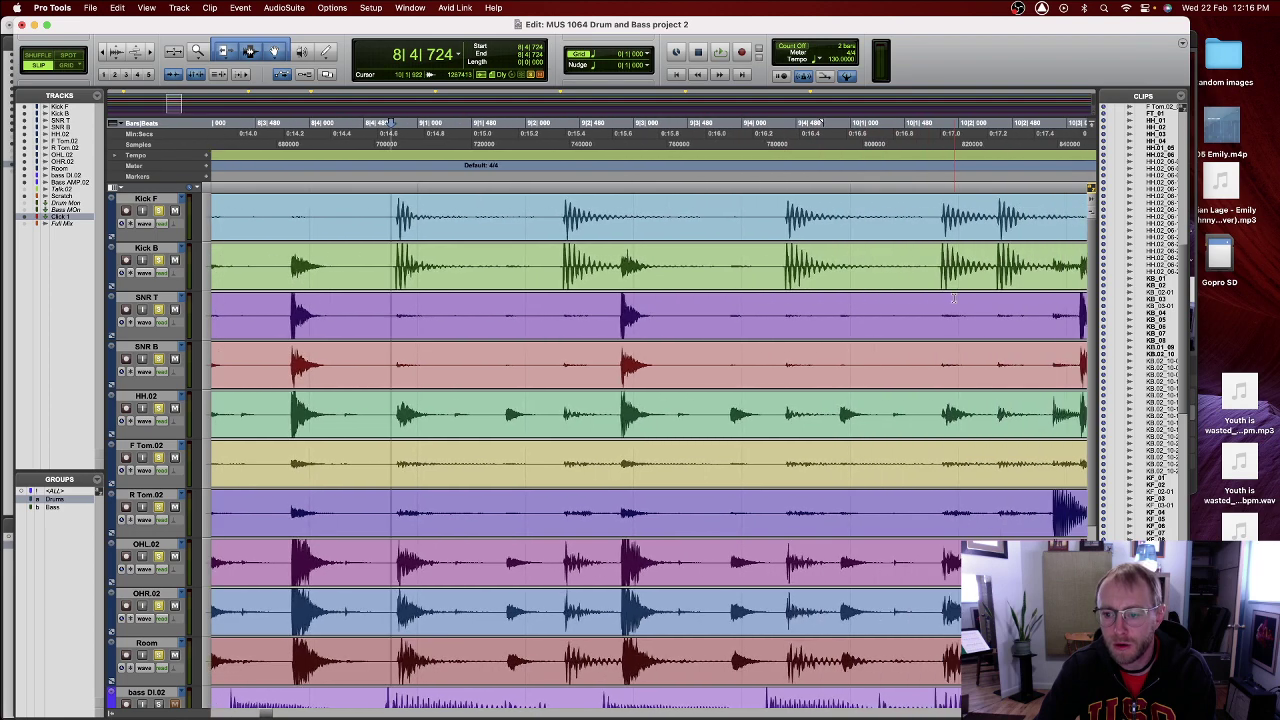
scroll(953, 297, "right", 2)
scroll(955, 297, "right", 1)
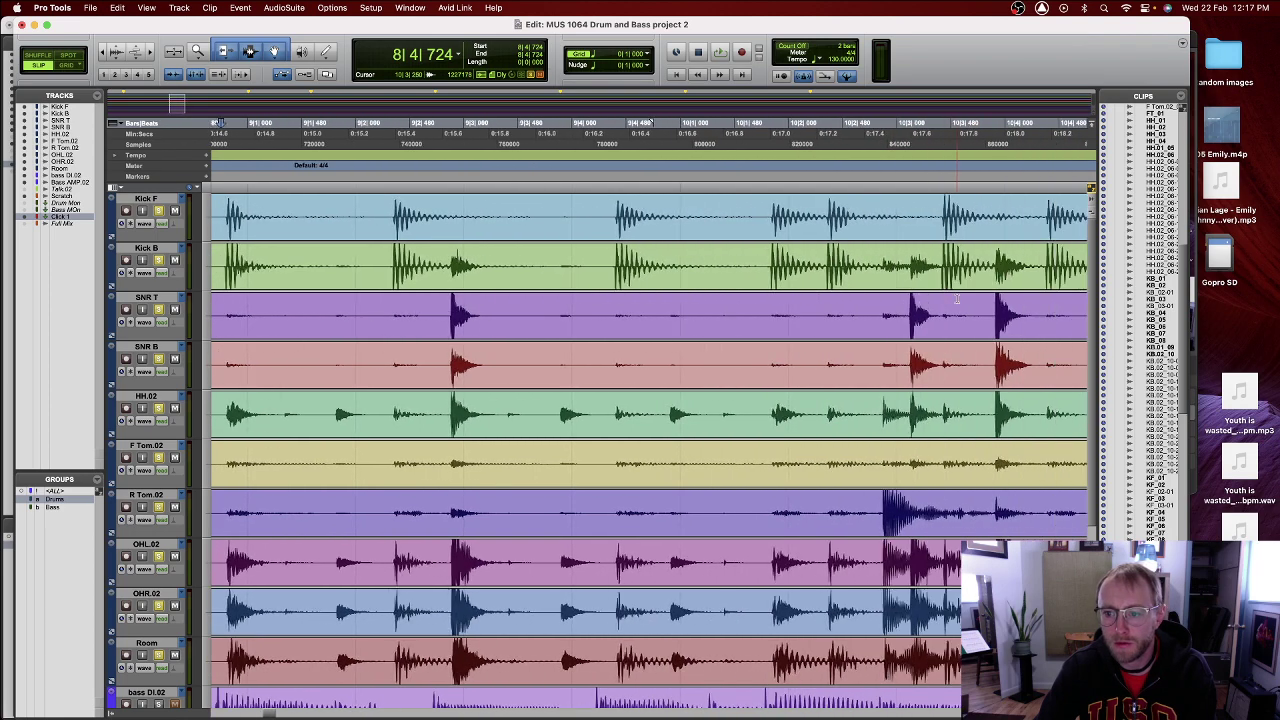
scroll(956, 297, "right", 3)
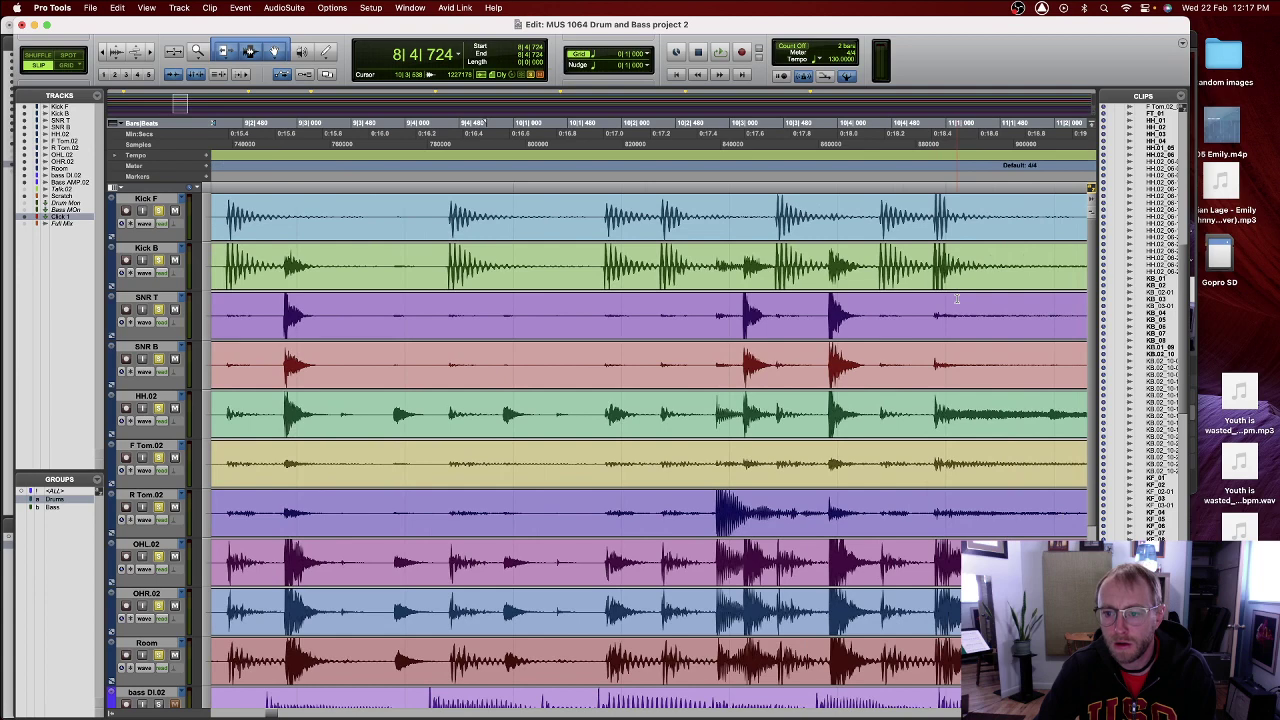
scroll(956, 297, "right", 5)
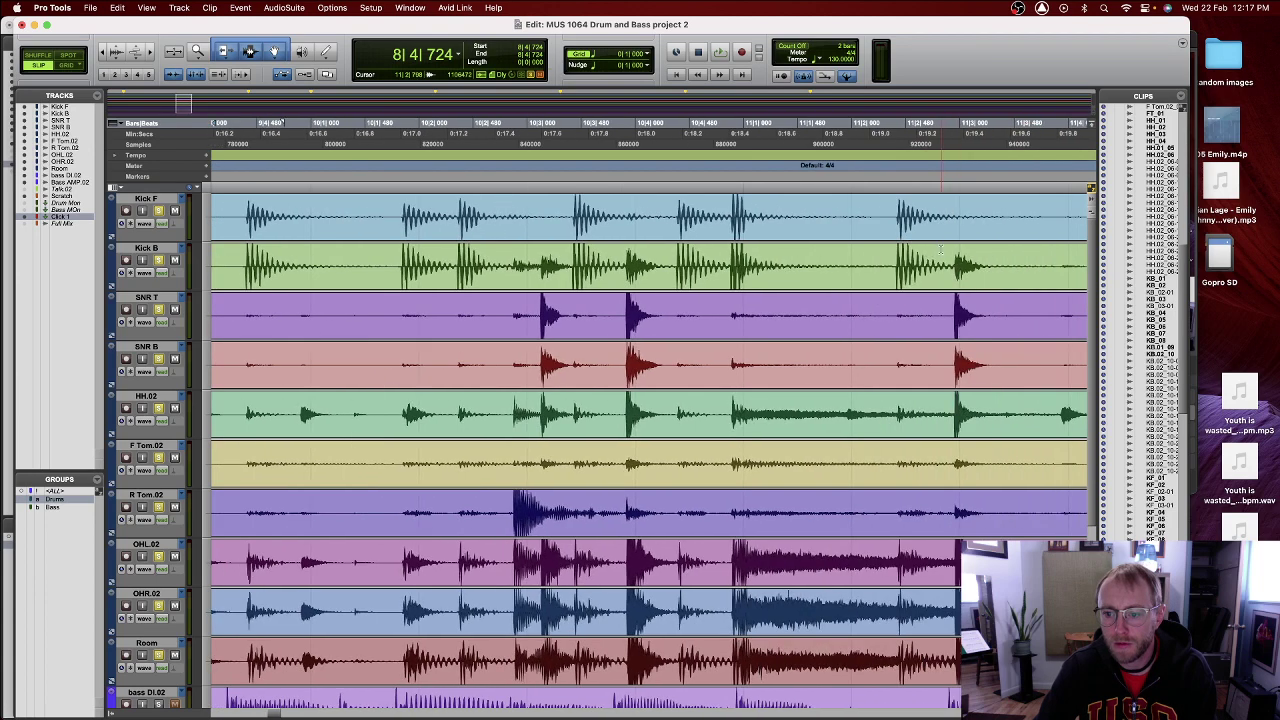
scroll(879, 301, "right", 5)
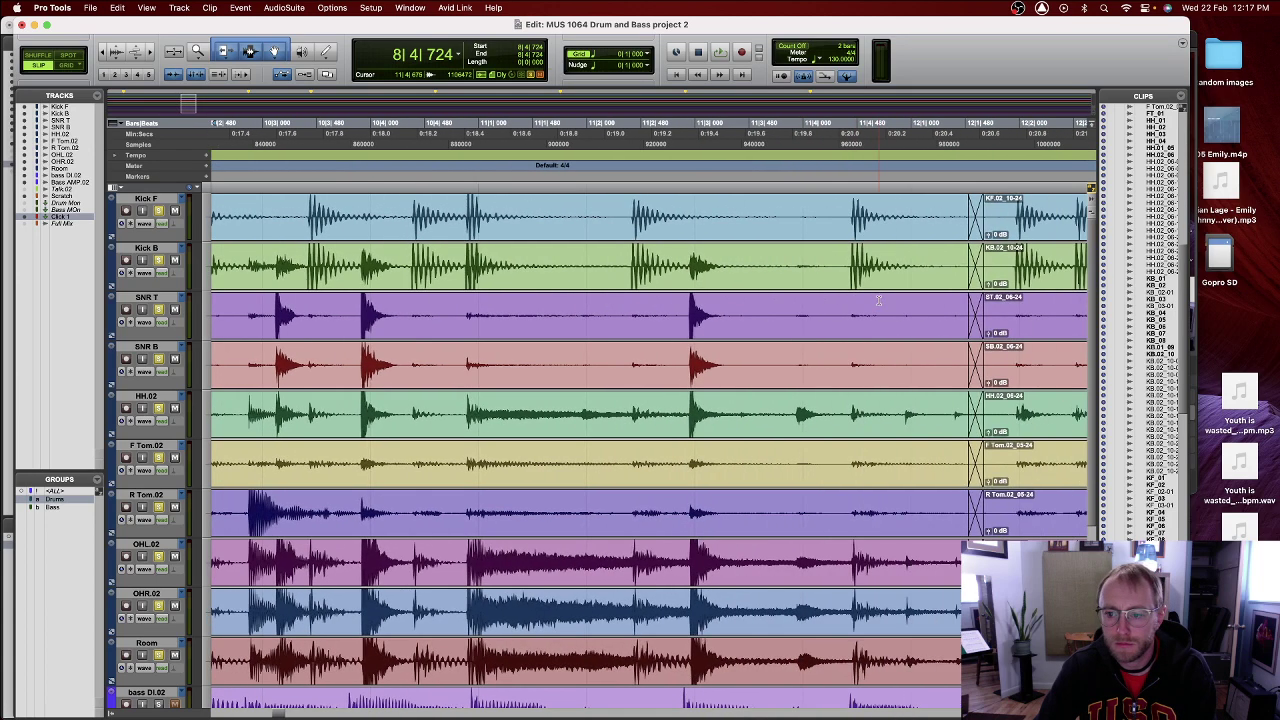
scroll(879, 300, "left", 7)
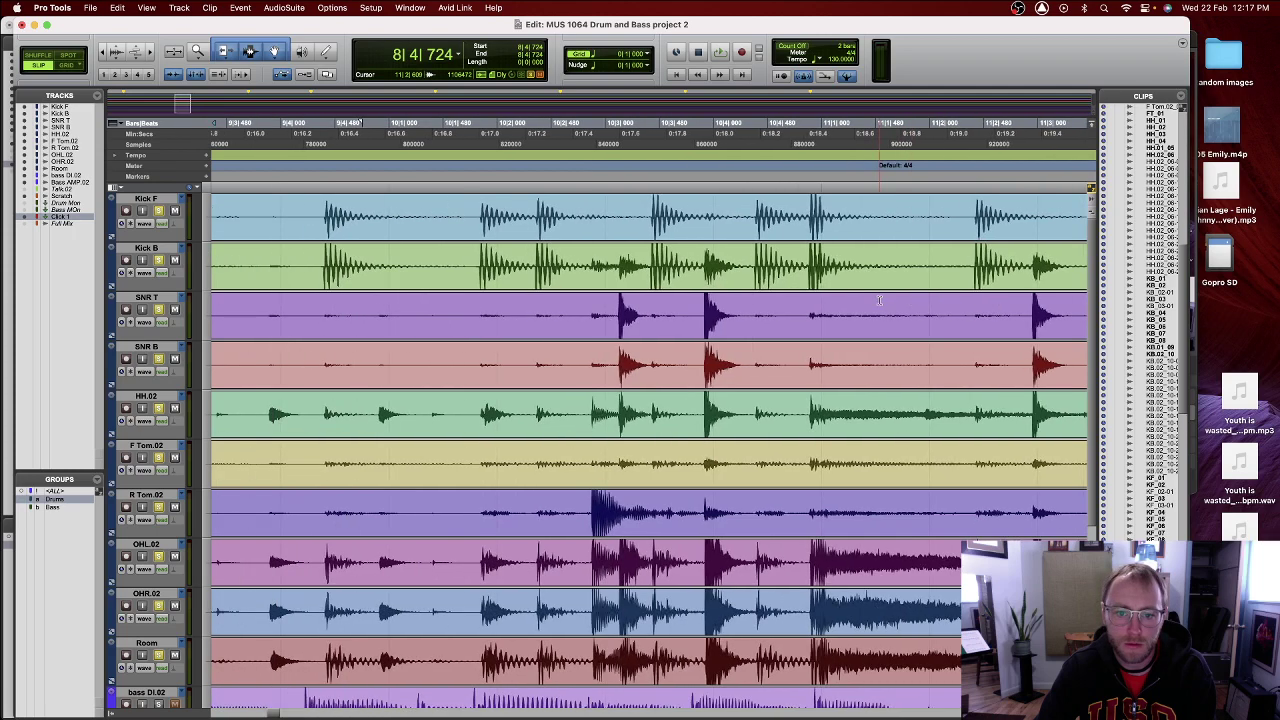
scroll(879, 300, "left", 9)
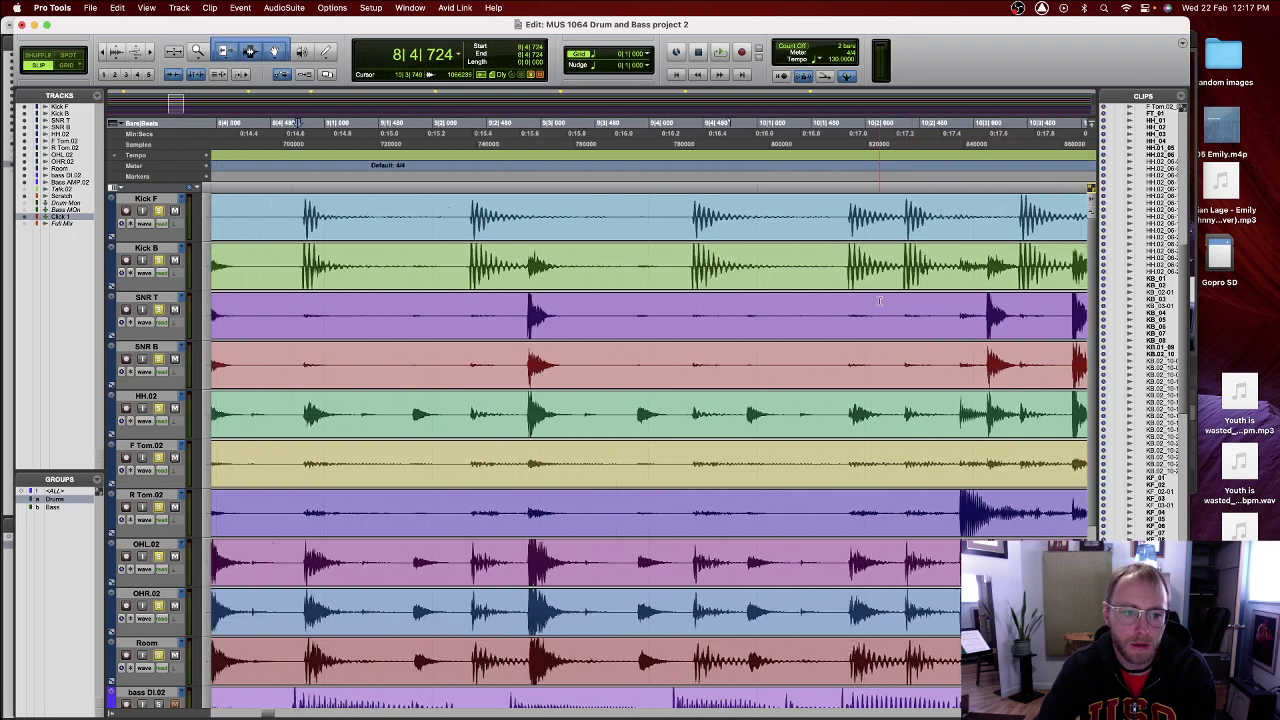
scroll(879, 301, "left", 9)
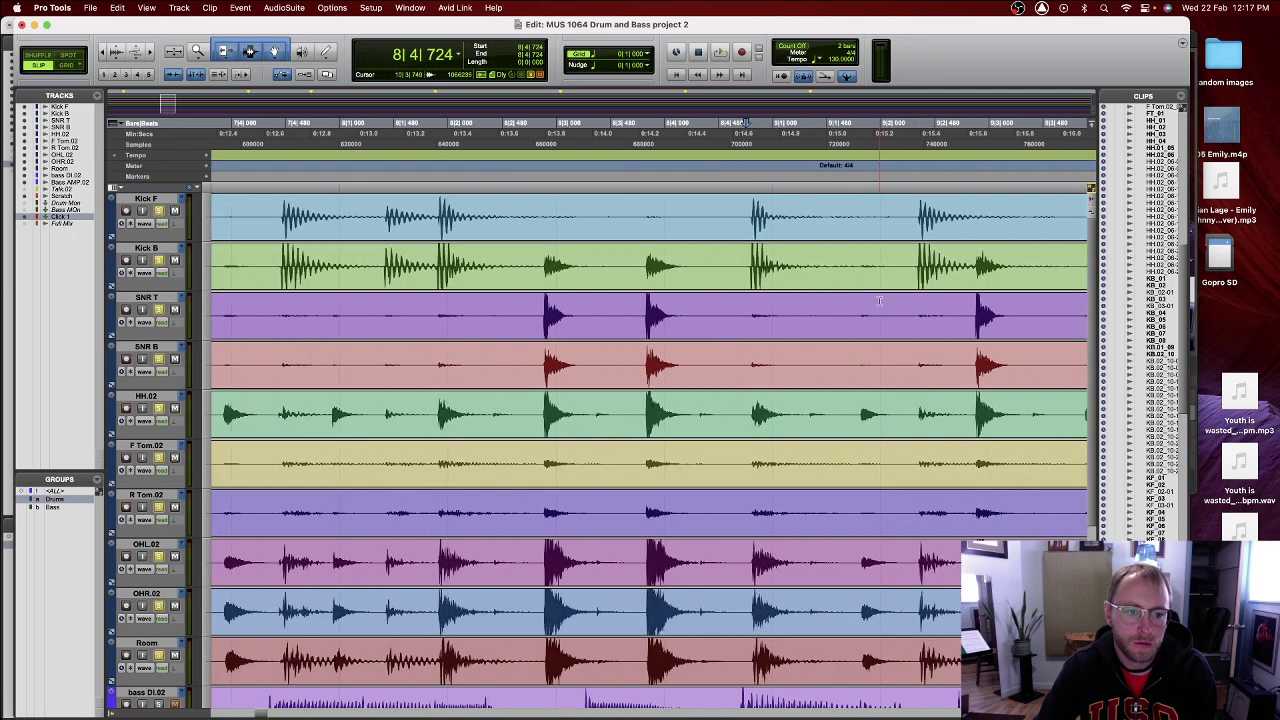
- Set the grid to 1/8 notes (0|0|480) and separate the grouped drum clips at 7|1|833
left_click(600, 58)
left_click(625, 64)
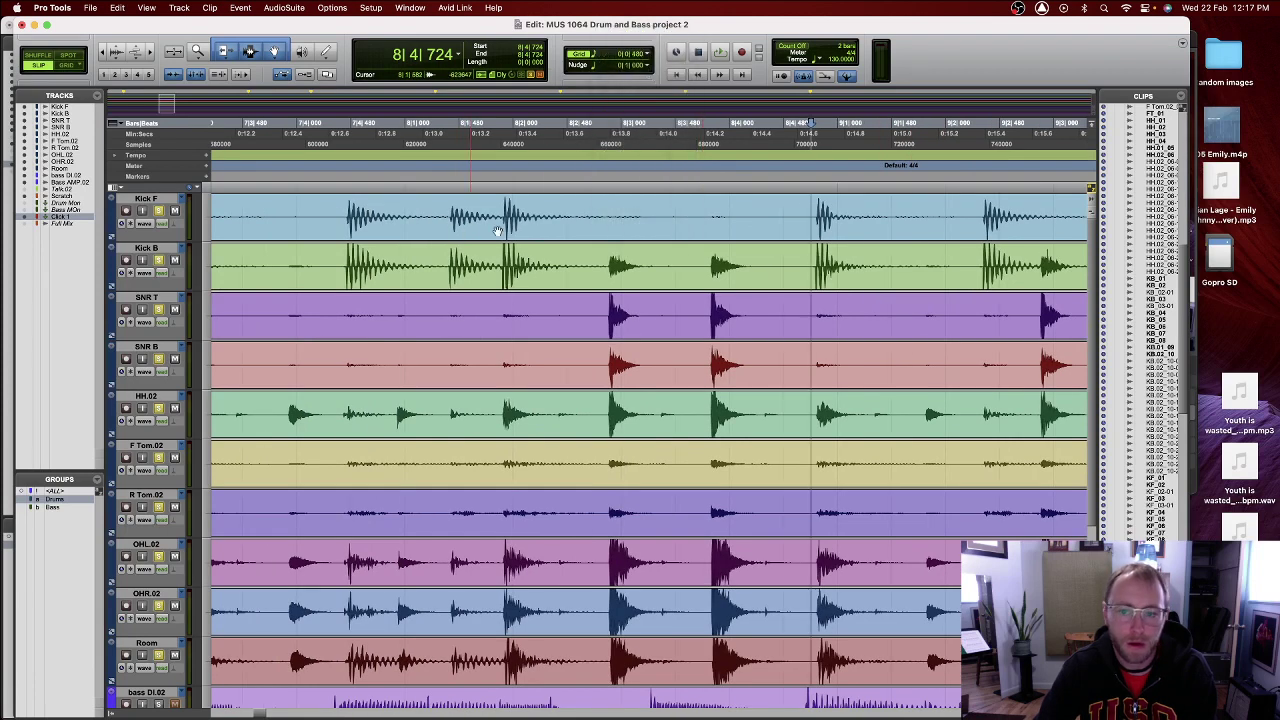
scroll(592, 273, "left", 4)
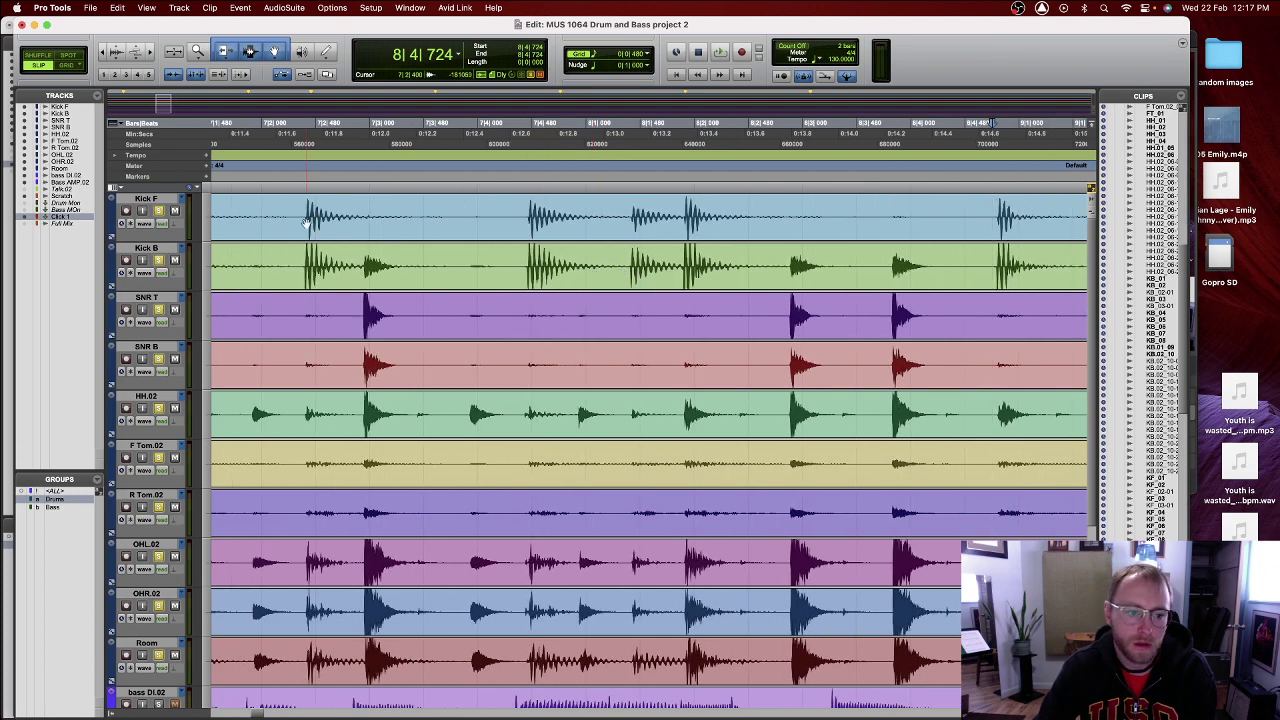
scroll(309, 223, "left", 6)
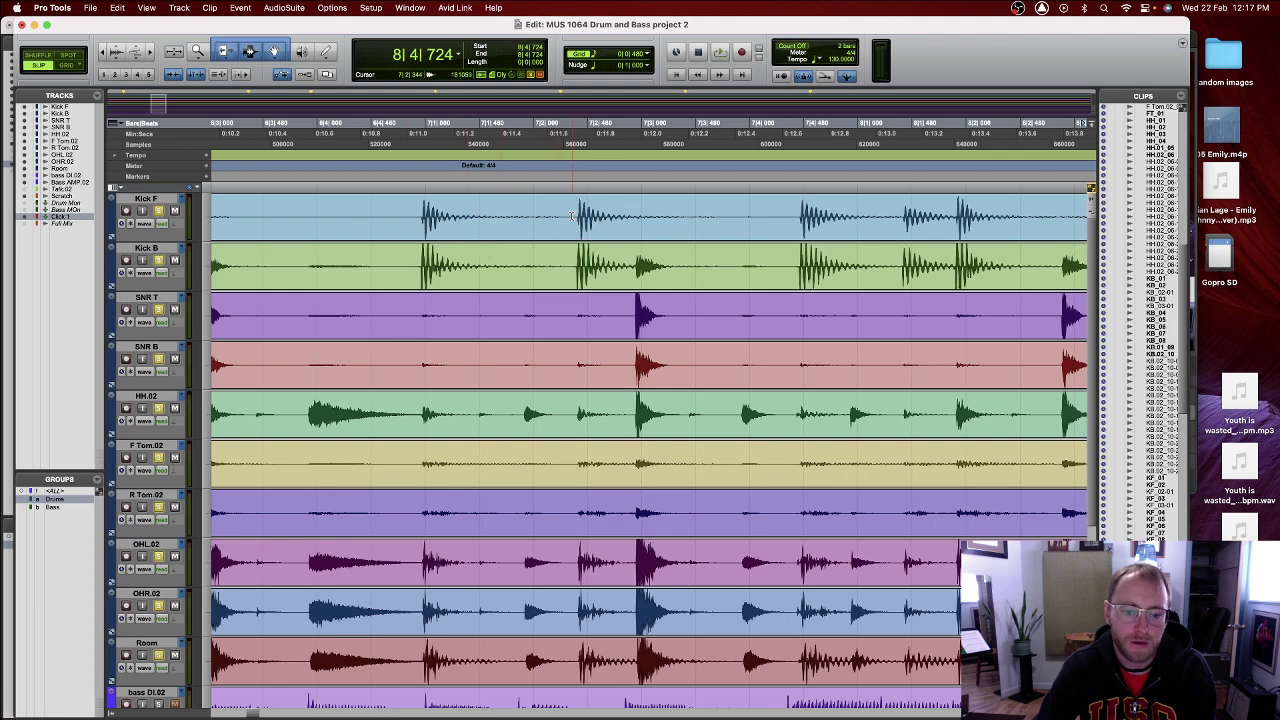
left_click(573, 217)
left_click(518, 214)
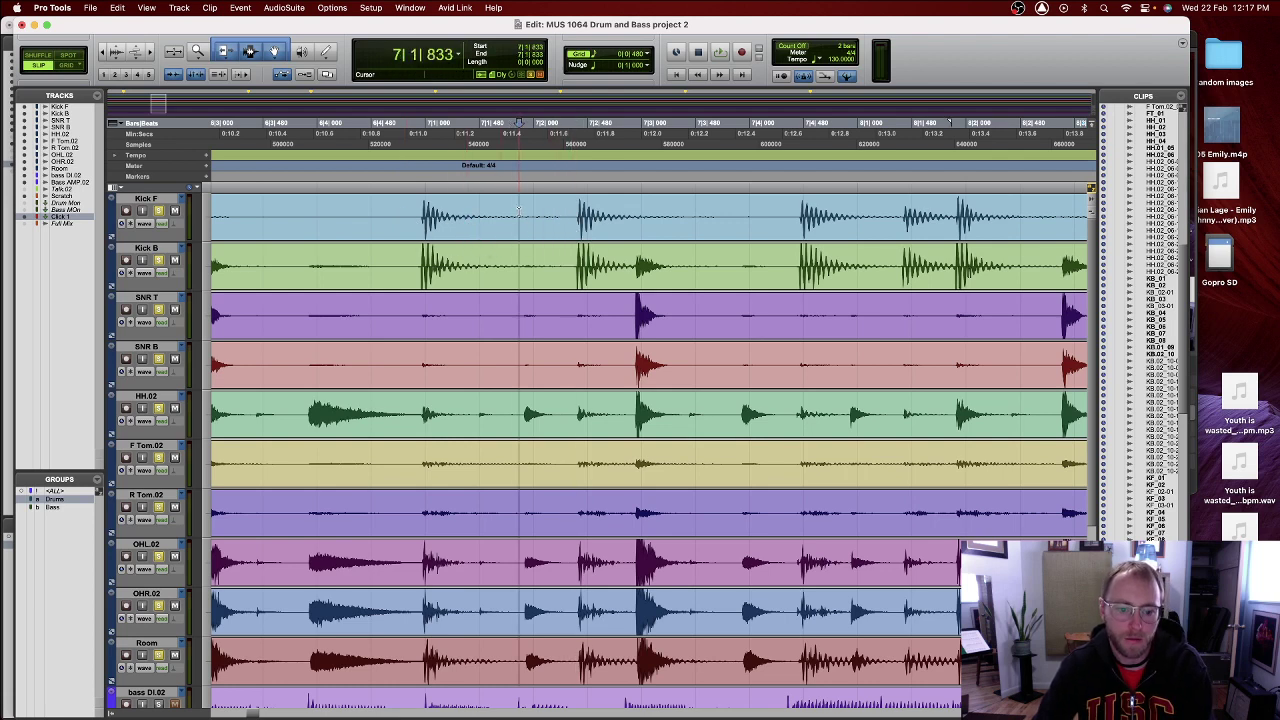
key("super+e")
scroll(518, 212, "right", 5)
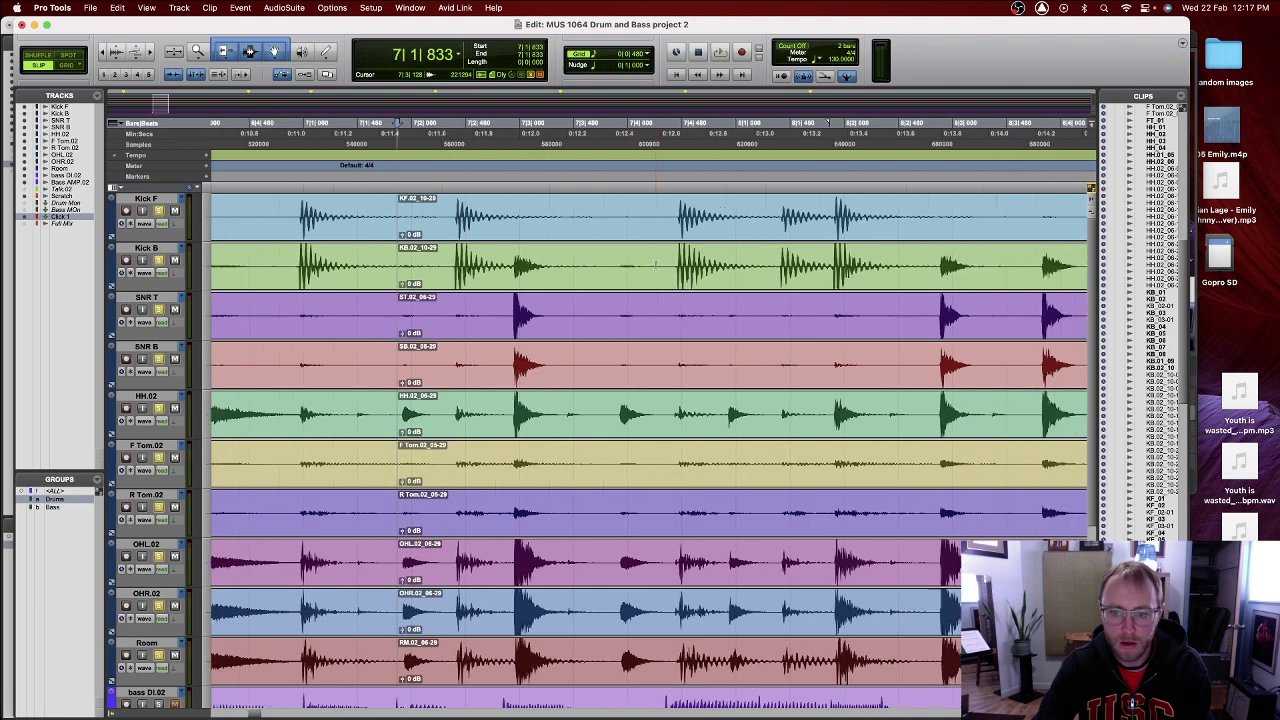
scroll(657, 265, "right", 15)
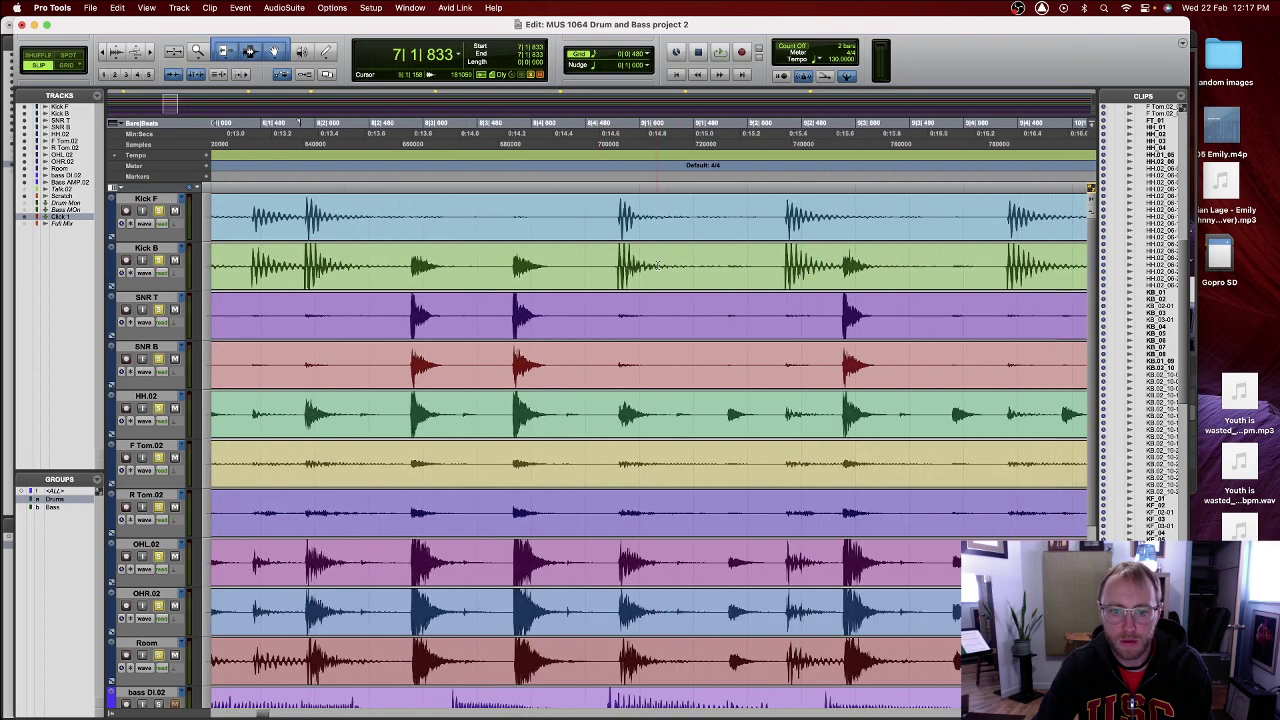
- Separate the grouped drum clips near 11|4|331, shift the section from 7|1|833 to start at 7|1|894, and crossfade its end
scroll(657, 265, "right", 15)
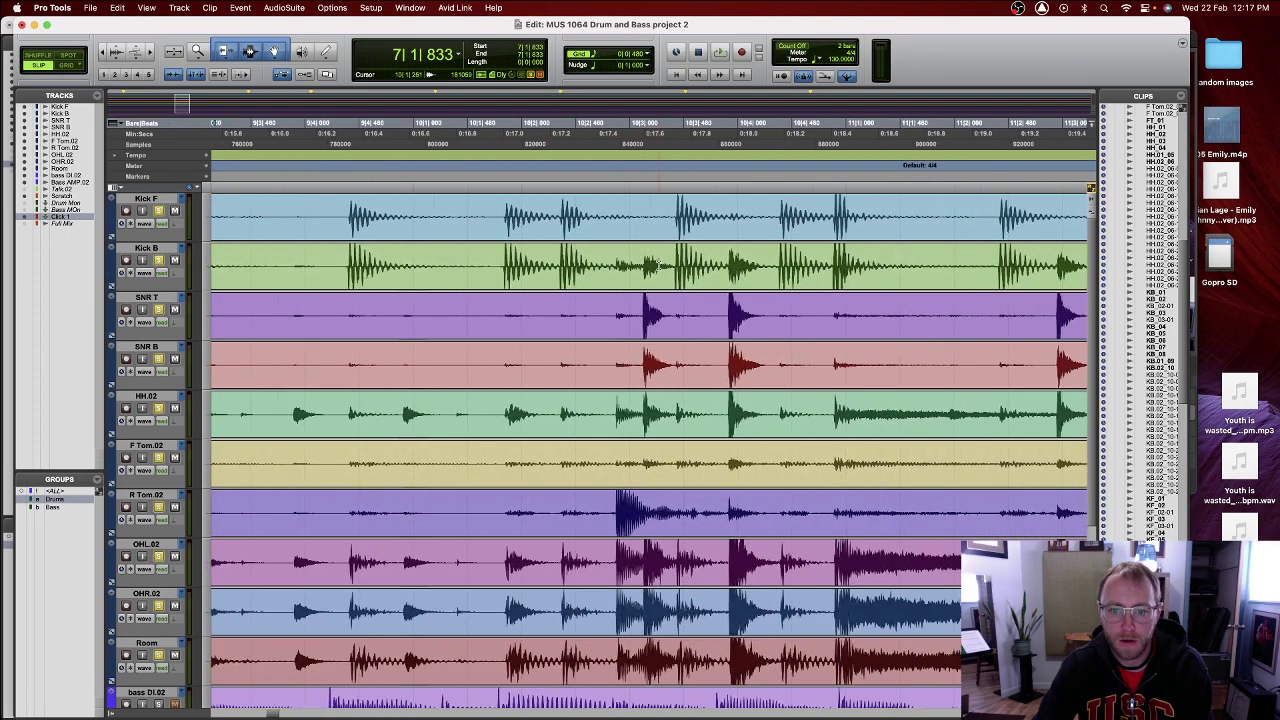
scroll(659, 265, "right", 8)
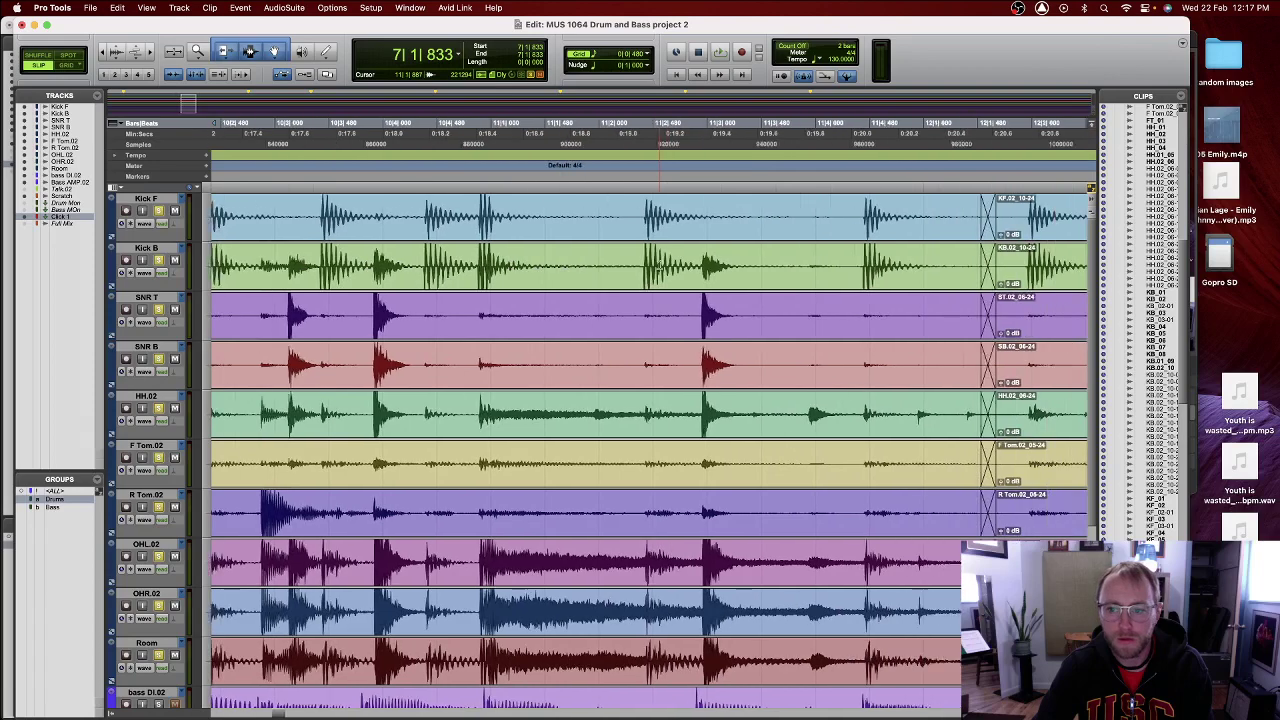
scroll(665, 248, "left", 3)
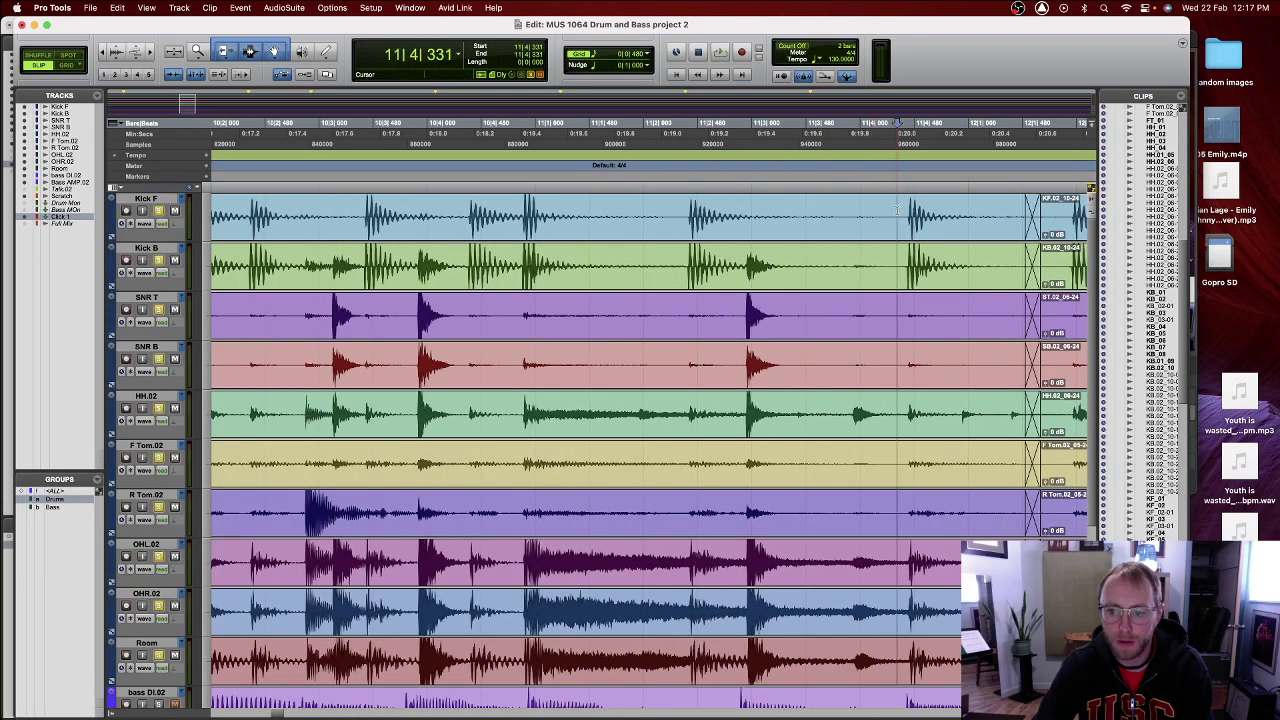
key("b")
left_click(856, 222)
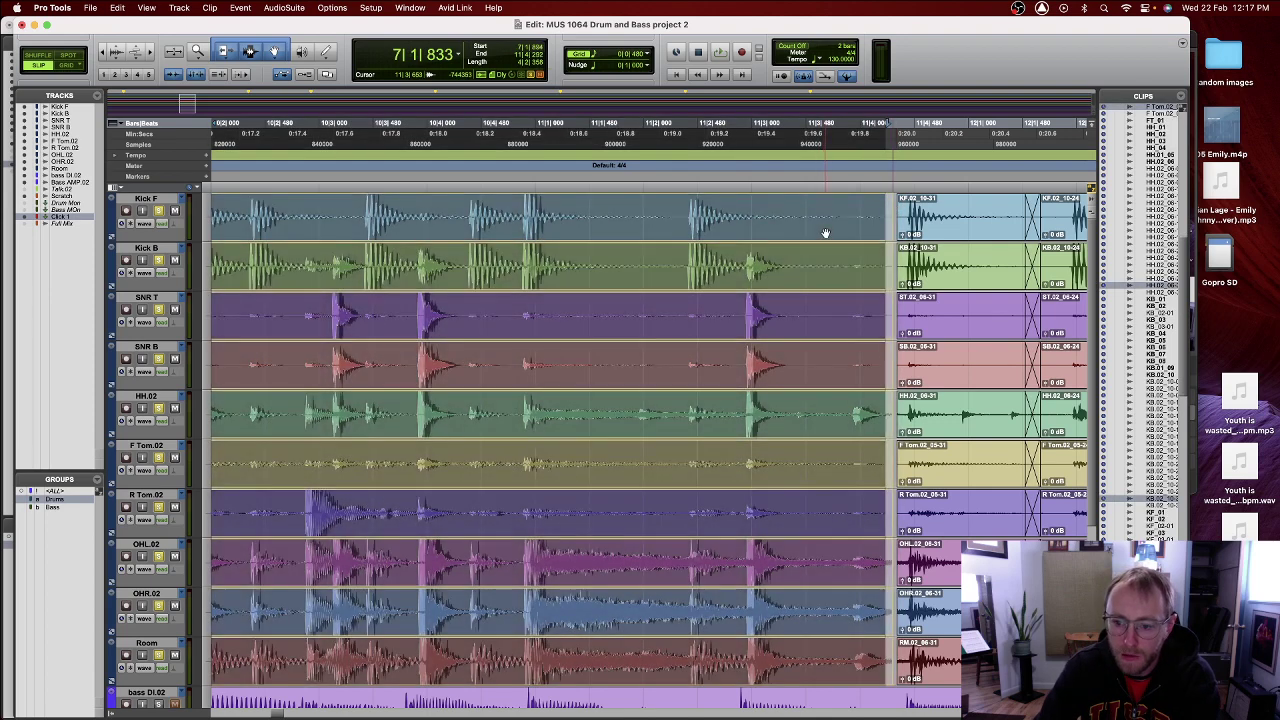
key("KP_Add")
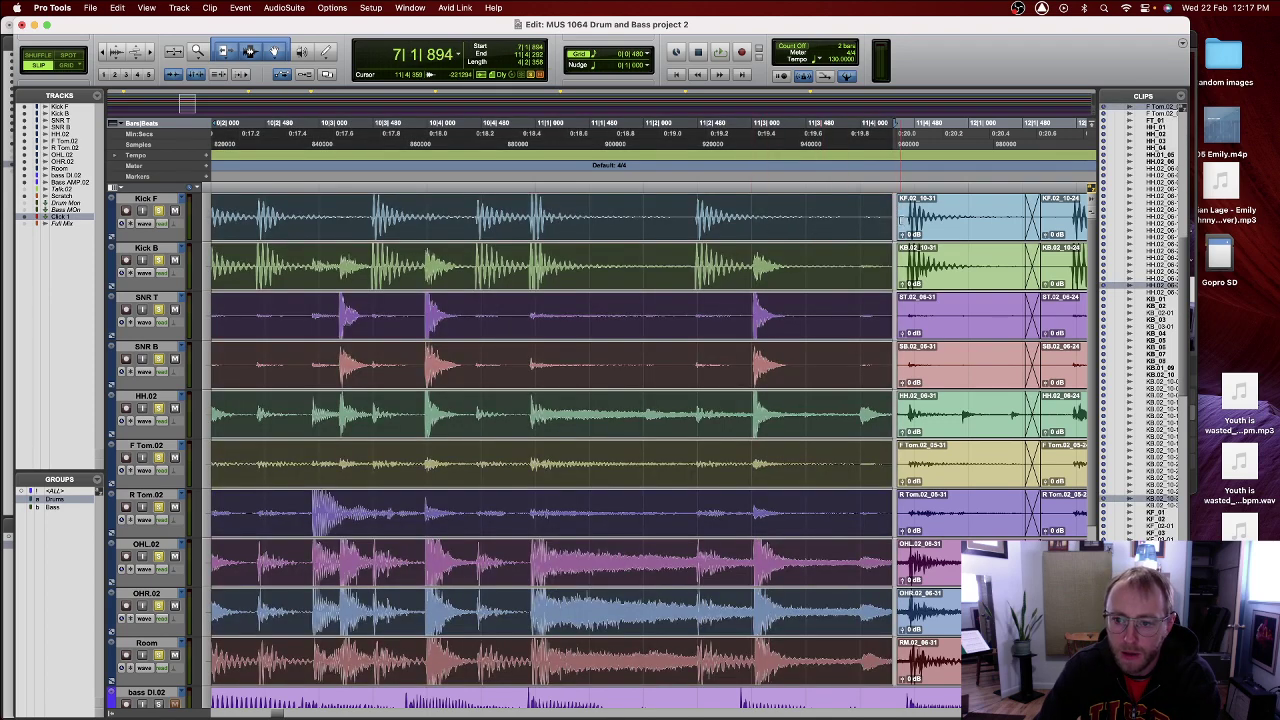
left_click(757, 262)
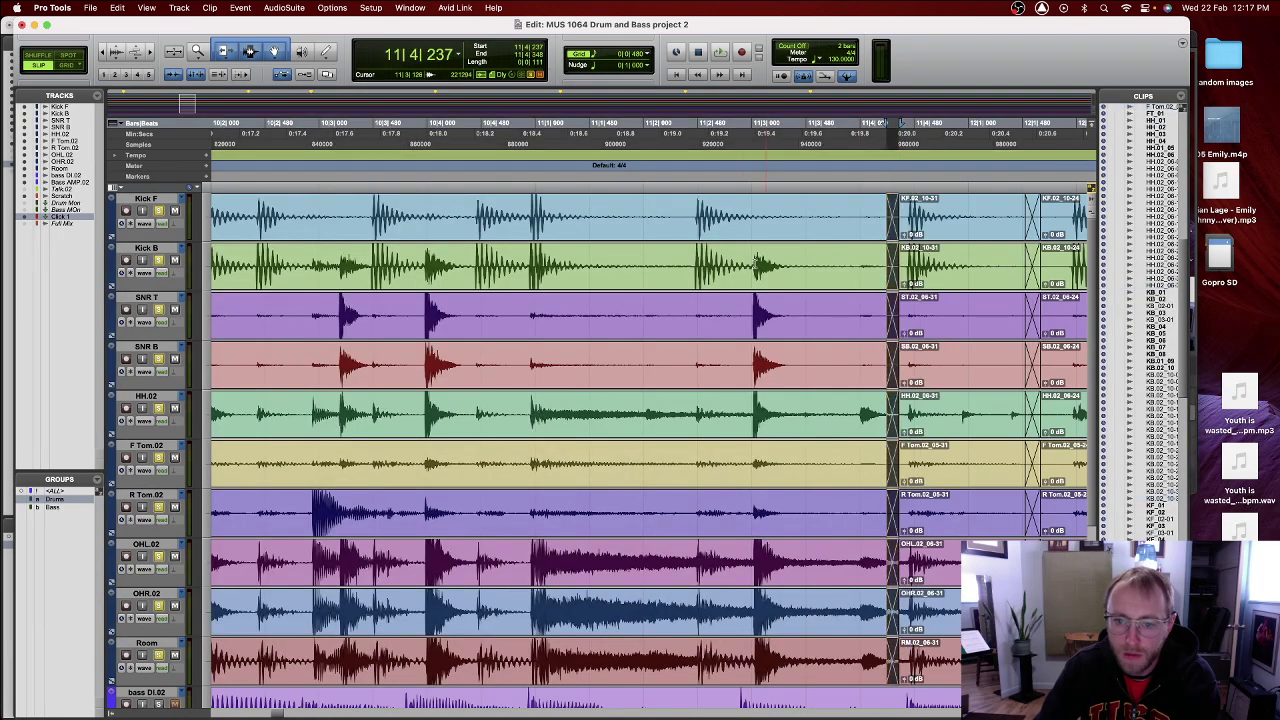
- Separate the drums from 10|1|811 to 10|3|439, shift that section slightly later, and crossfade both of its edges
scroll(673, 243, "left", 5)
scroll(586, 243, "left", 5)
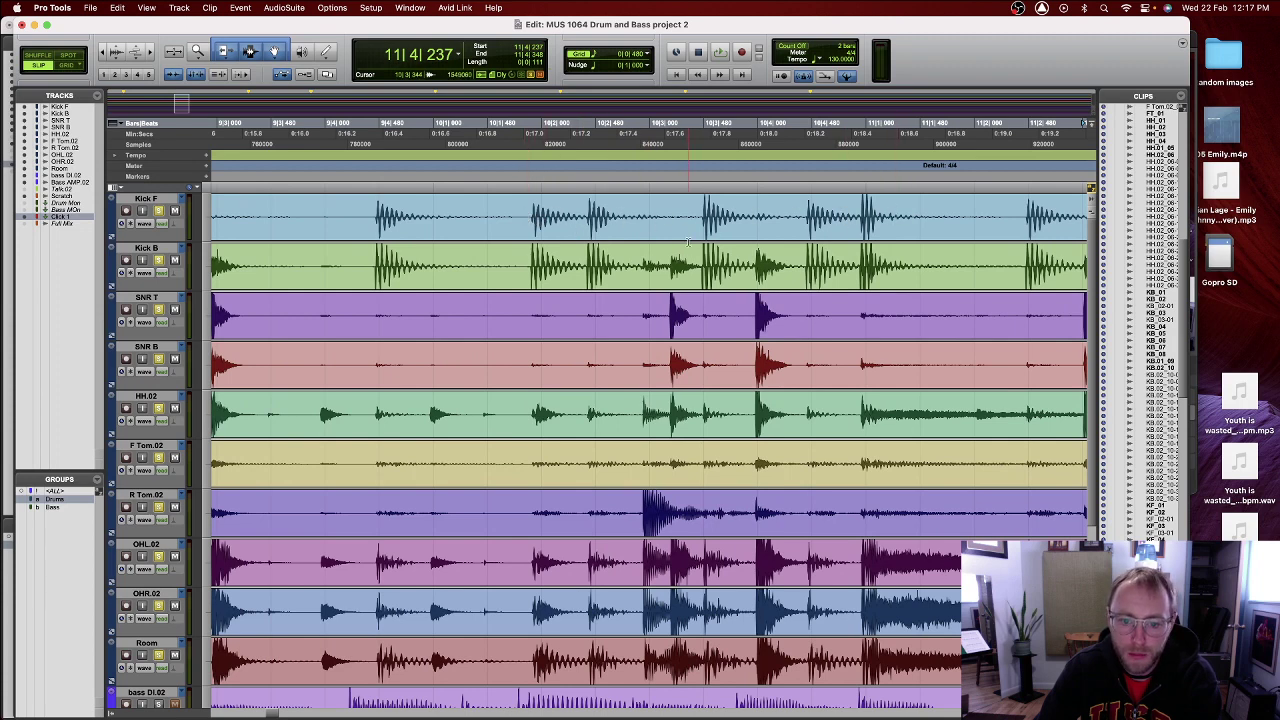
left_click_drag(699, 215, 526, 269)
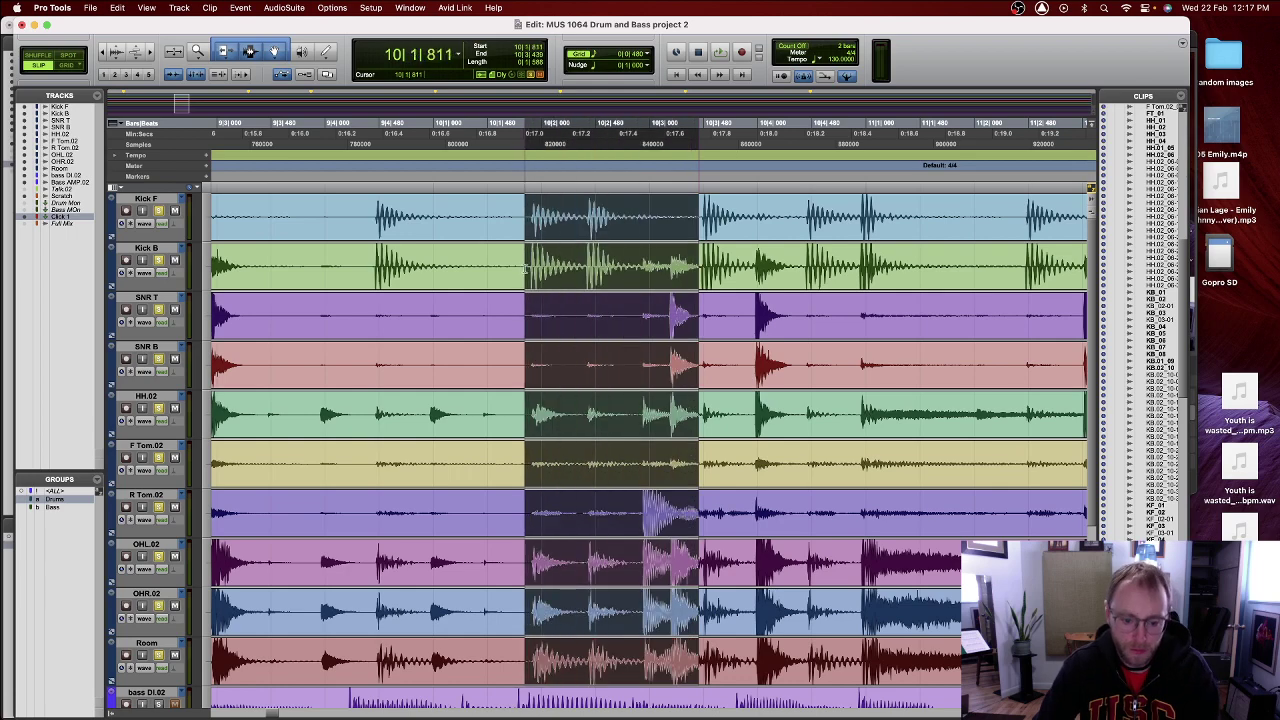
key("super+e")
left_click_drag(577, 234, 585, 234)
left_click(712, 218)
left_click_drag(712, 218, 705, 218)
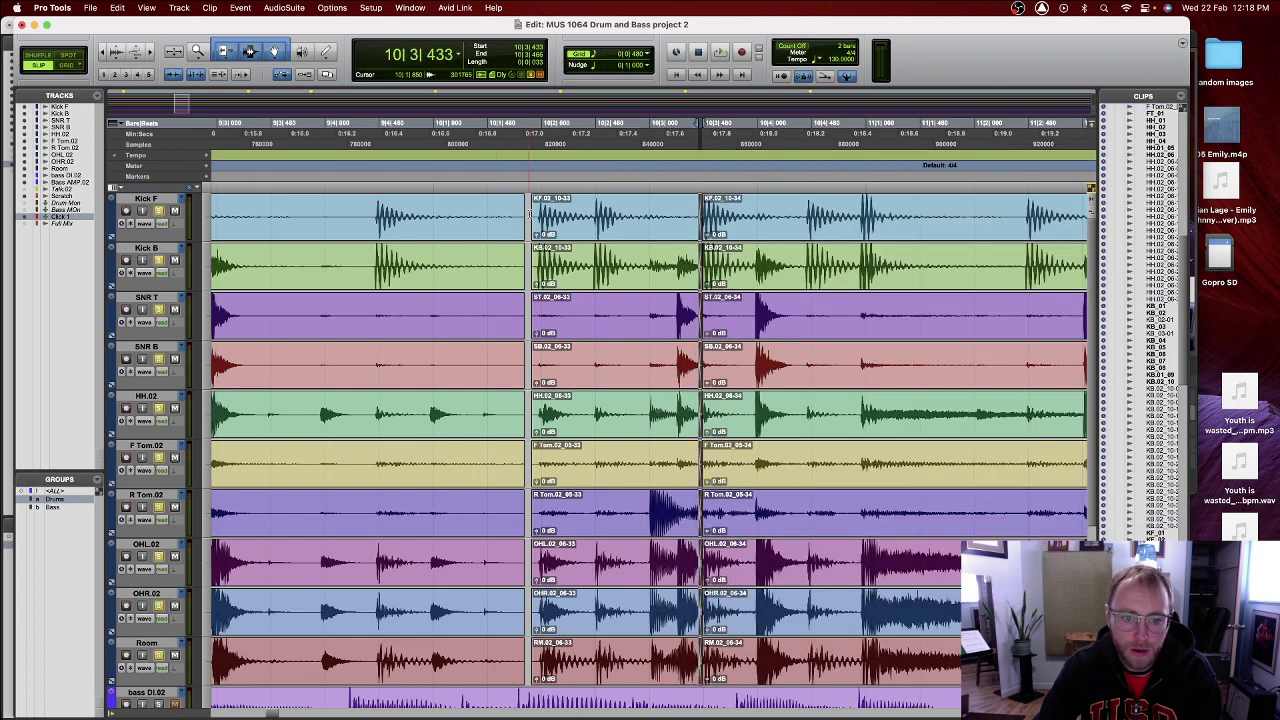
left_click_drag(530, 214, 519, 214)
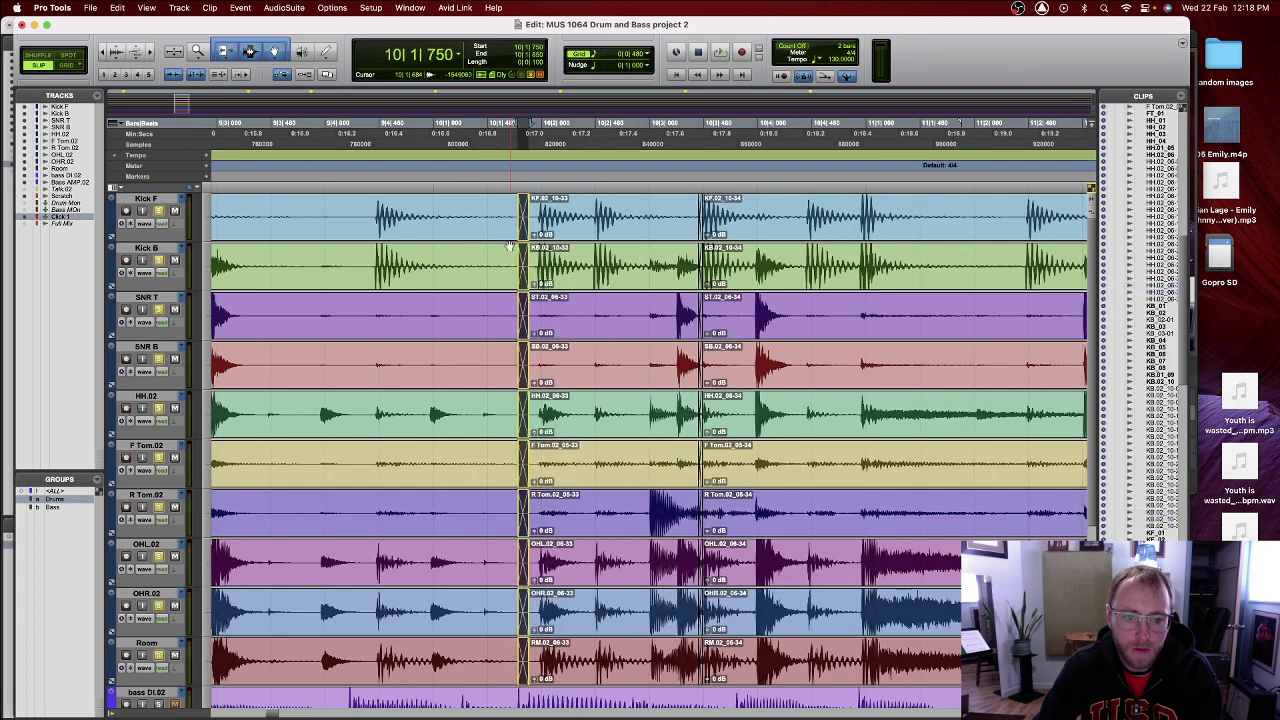
- Separate the drums from 8|3|697 to 9|3|418, shift the section to start at 8|3|775, and crossfade both of its edges
scroll(509, 246, "left", 5)
scroll(509, 246, "left", 2)
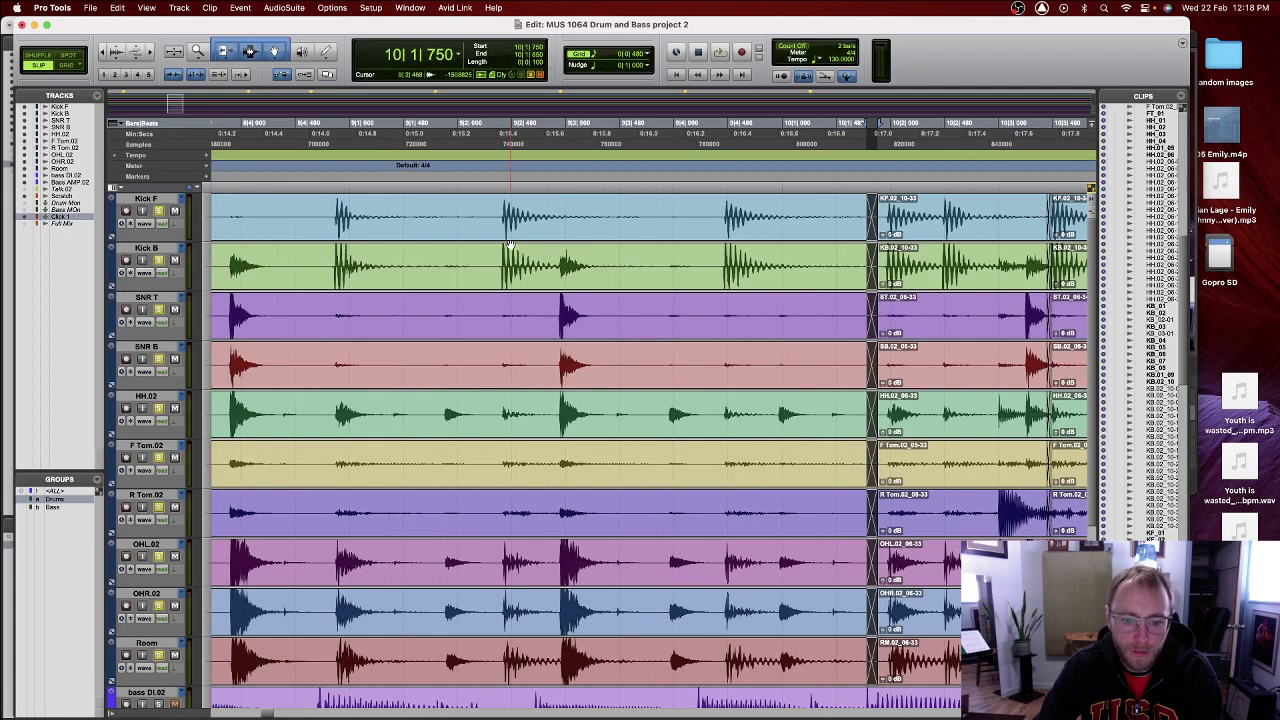
scroll(557, 331, "left", 3)
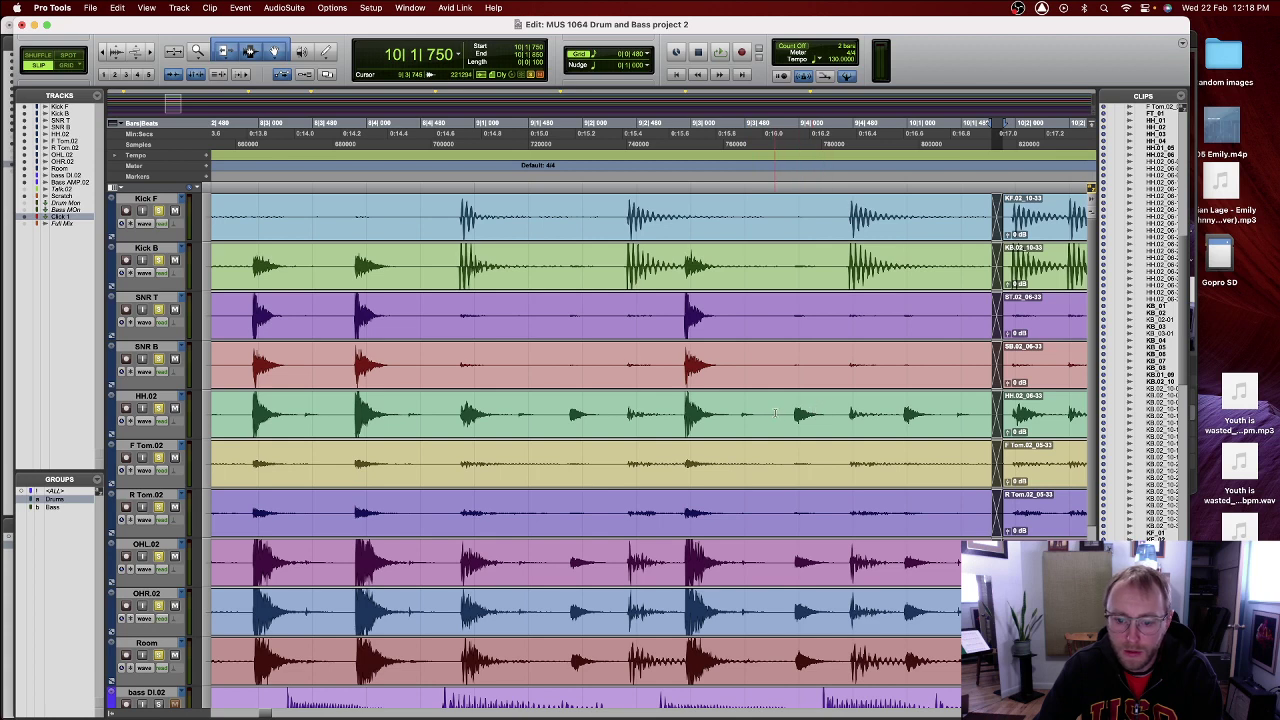
left_click_drag(737, 410, 337, 420)
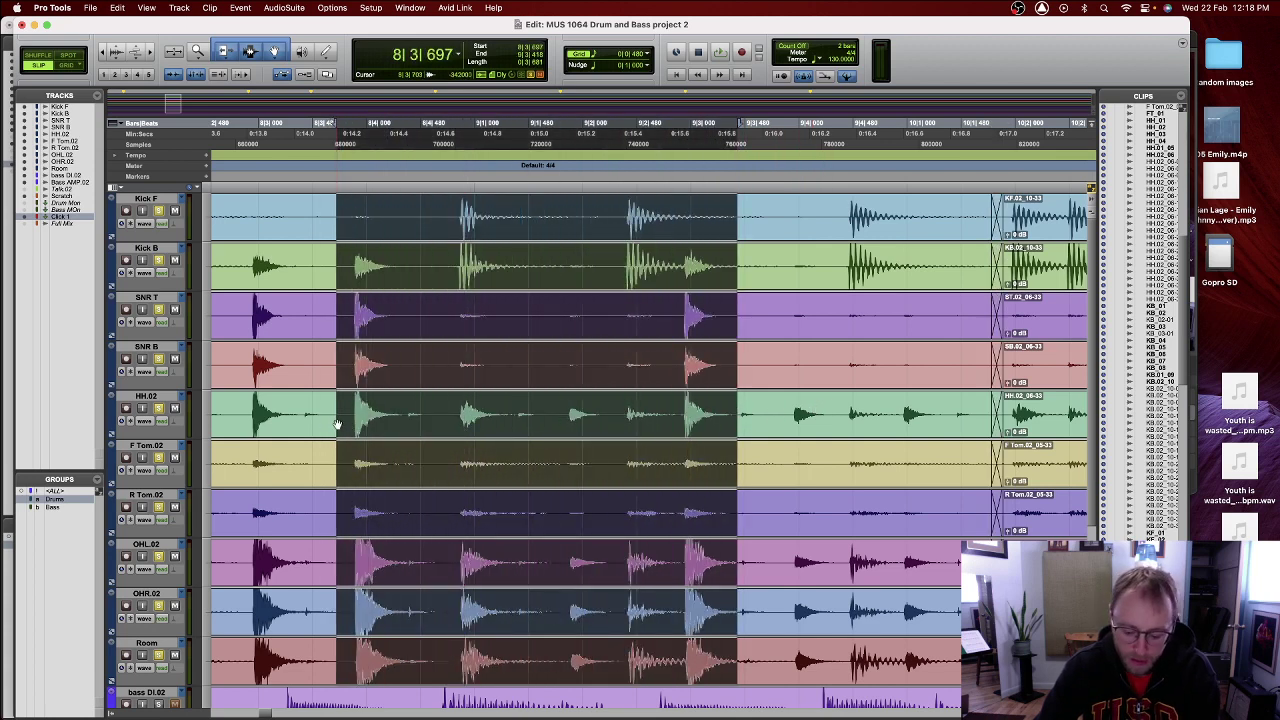
key("super+e")
left_click_drag(476, 229, 484, 231)
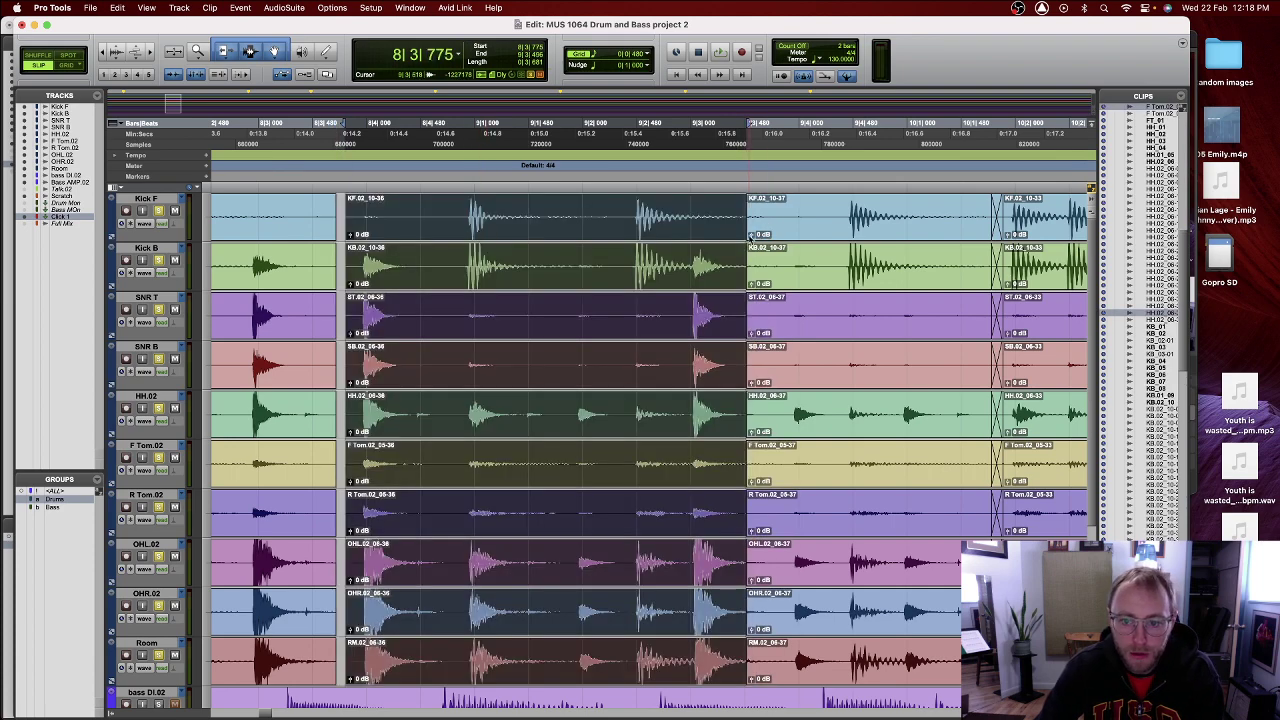
left_click_drag(750, 239, 756, 240)
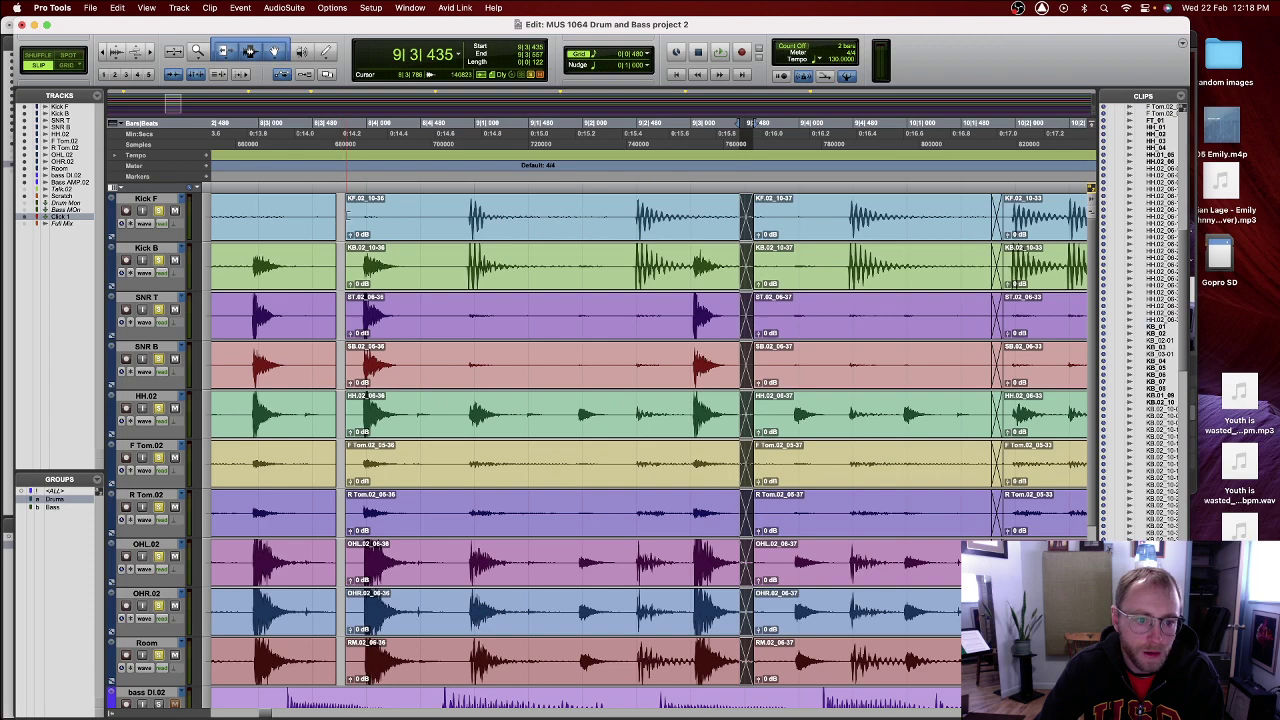
left_click_drag(346, 232, 335, 234)
- Close the gap before the shifted drum section in bar 7 with a crossfade around 7|1|777
scroll(367, 283, "left", 3)
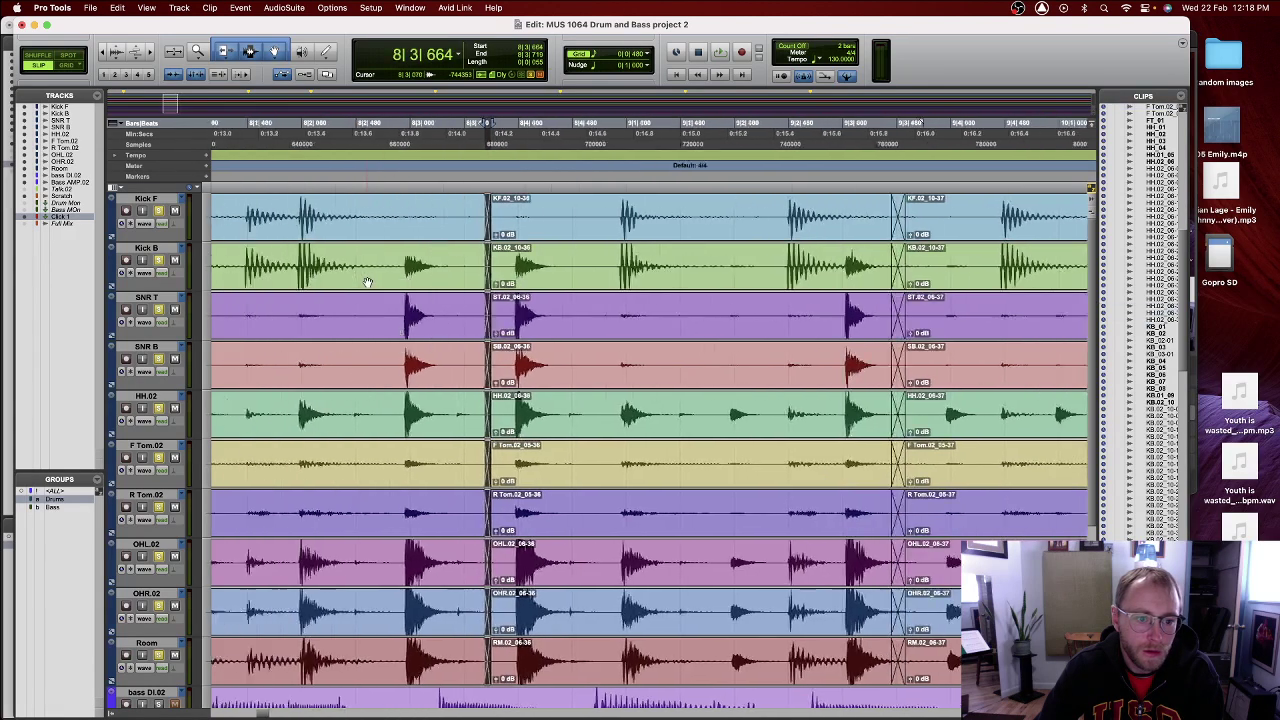
scroll(367, 283, "left", 6)
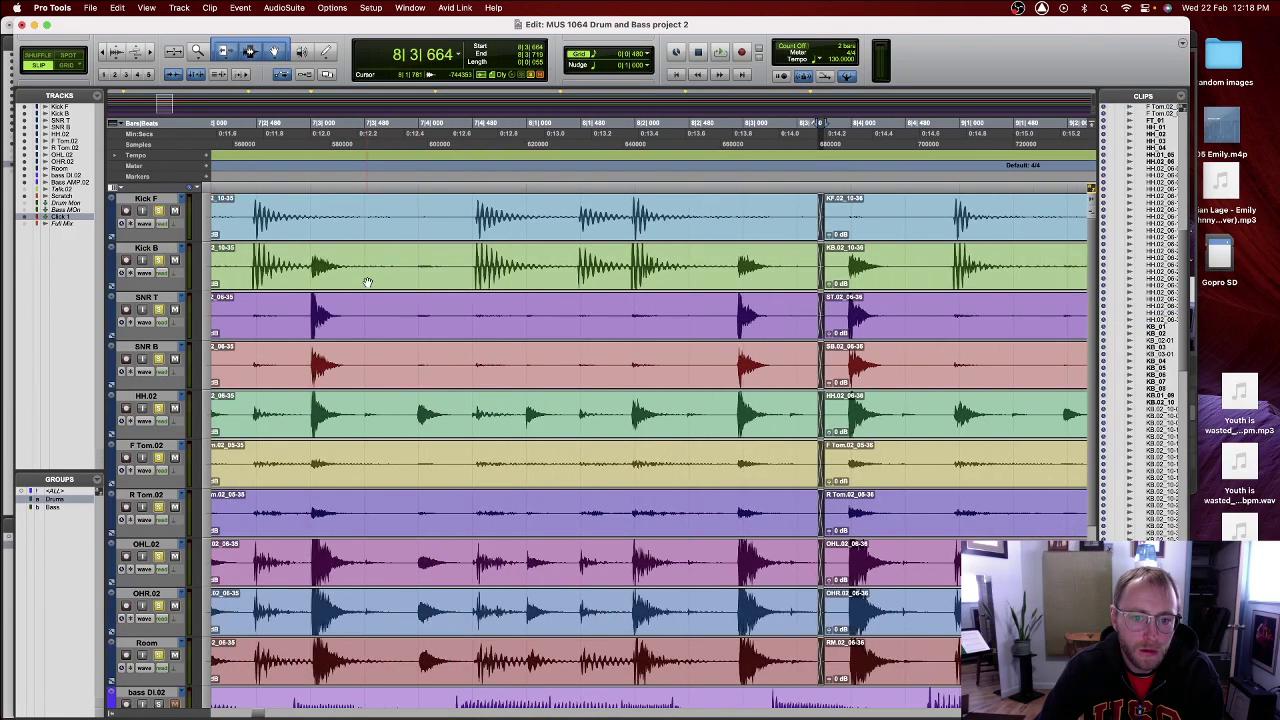
scroll(367, 283, "left", 2)
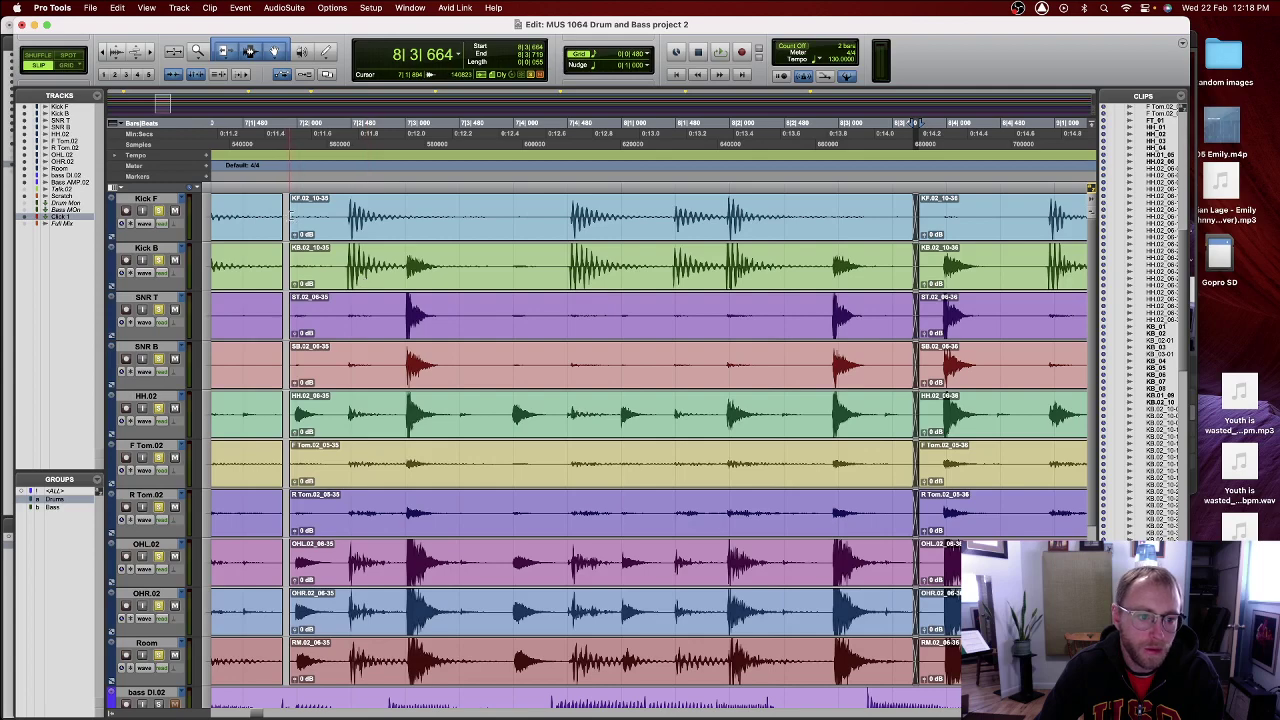
left_click_drag(291, 230, 277, 232)
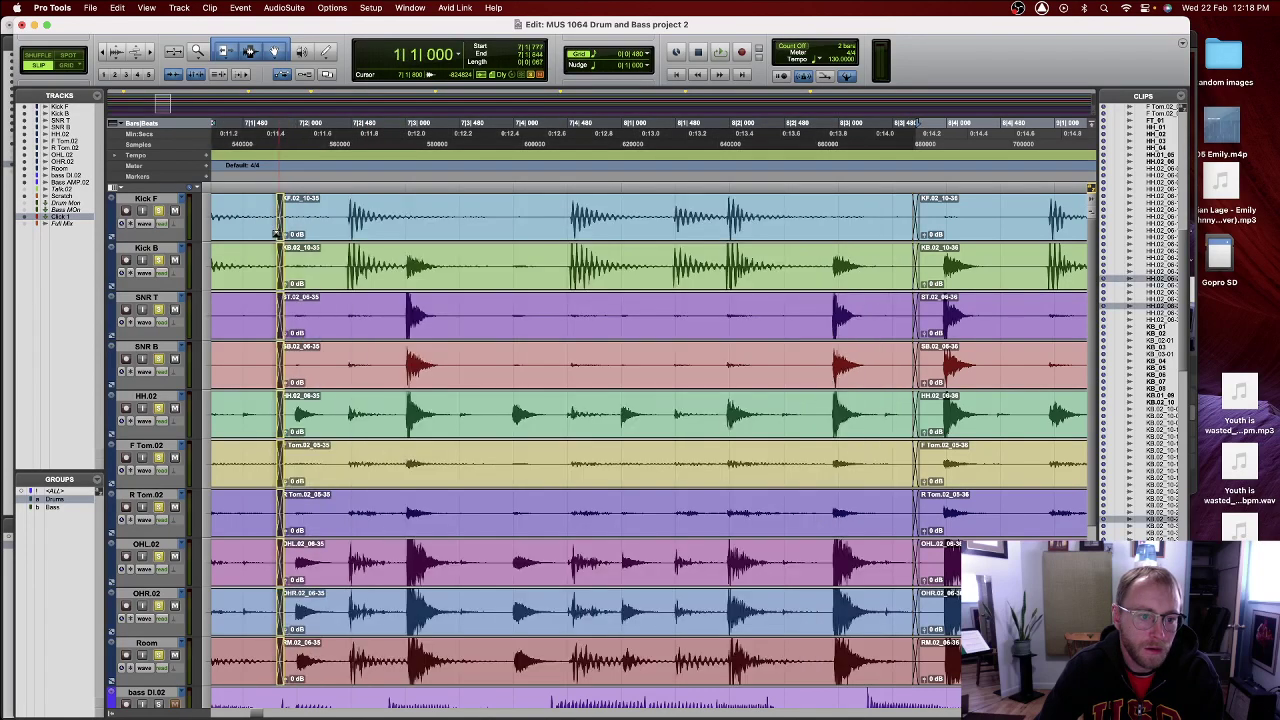
- Listen to the edited drums from 7|1|750 into bar 14
key("space")
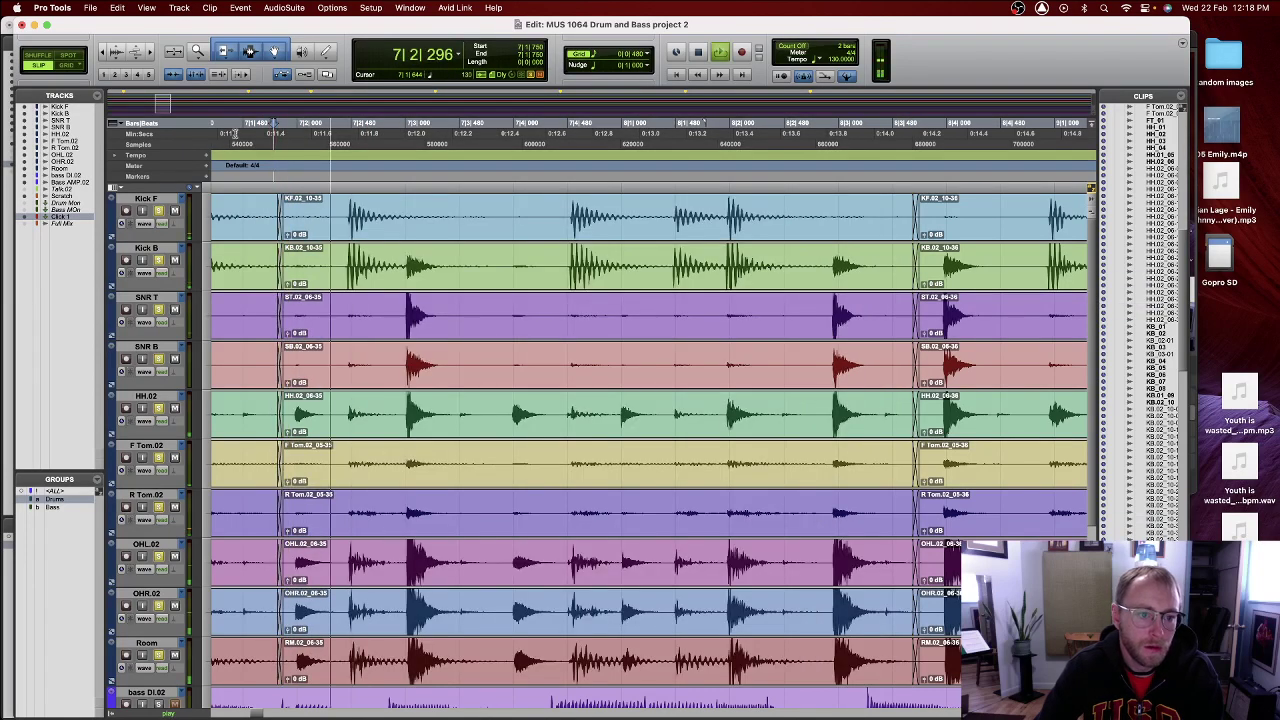
left_click(104, 53)
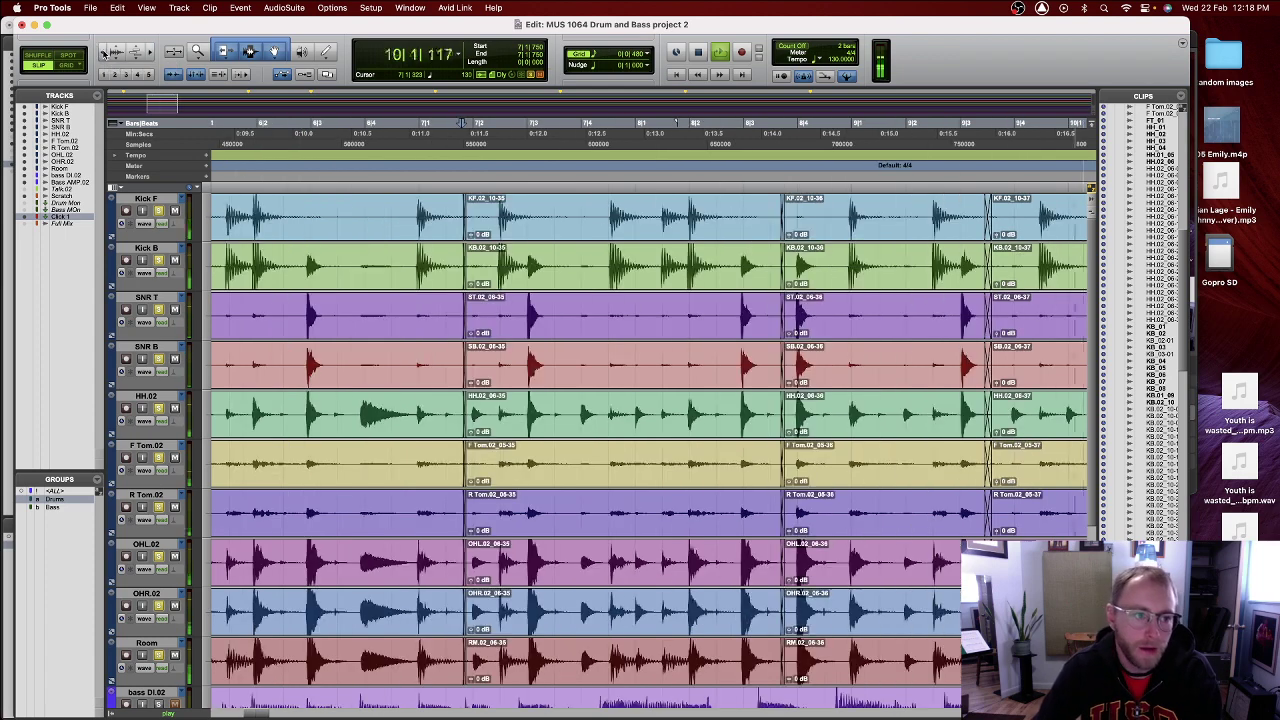
left_click(104, 53)
scroll(790, 336, "right", 3)
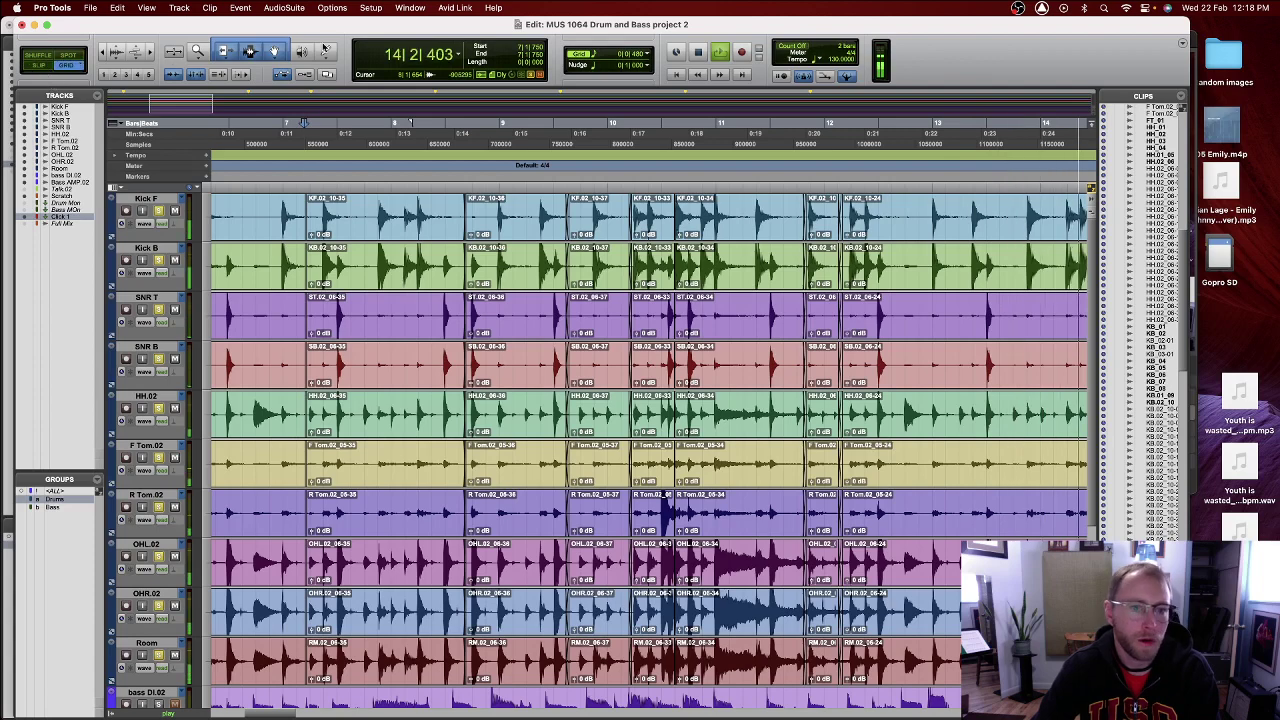
key("space")
- Set the grid value to 1 bar
left_click(600, 54)
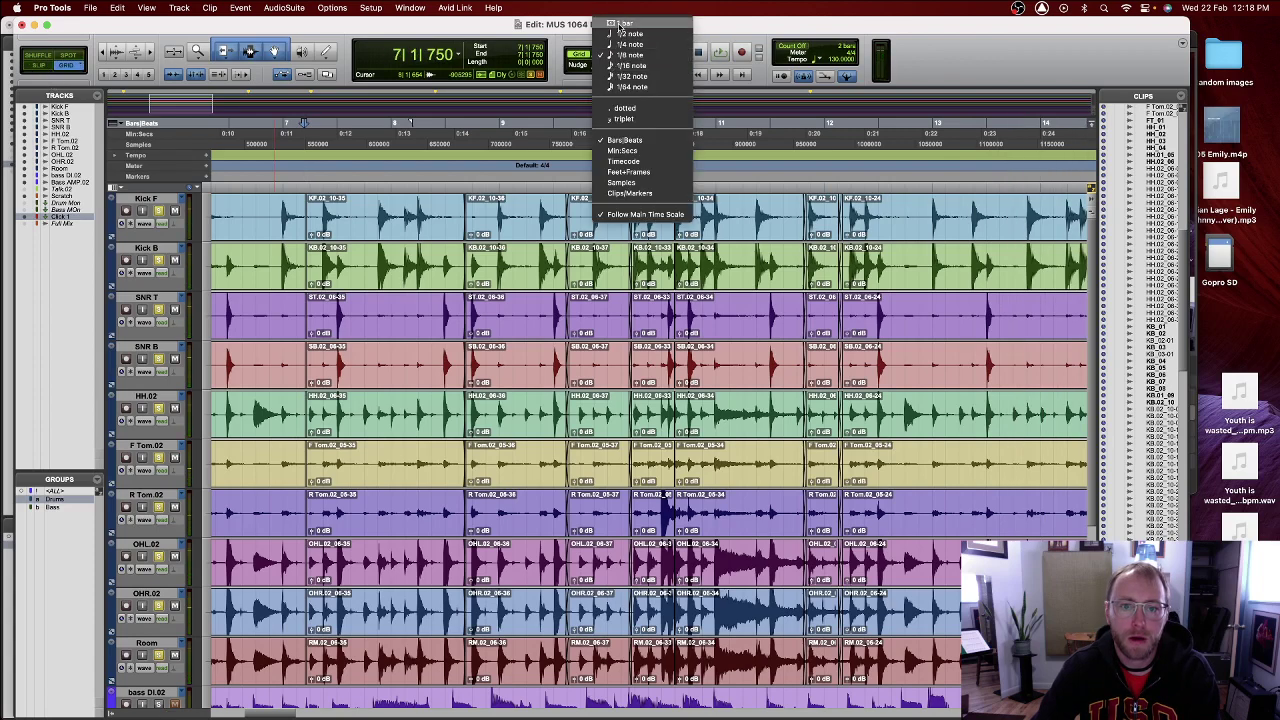
left_click(619, 28)
left_click(594, 55)
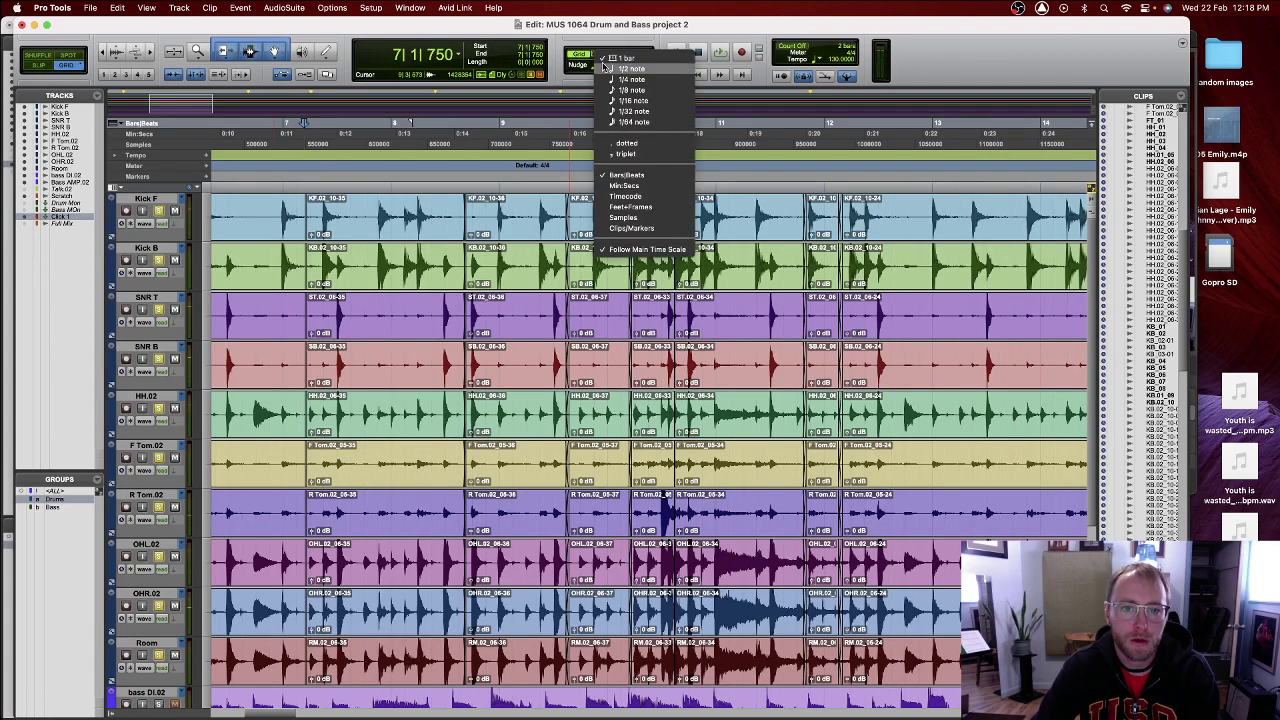
left_click(595, 55)
left_click(596, 56)
left_click(594, 55)
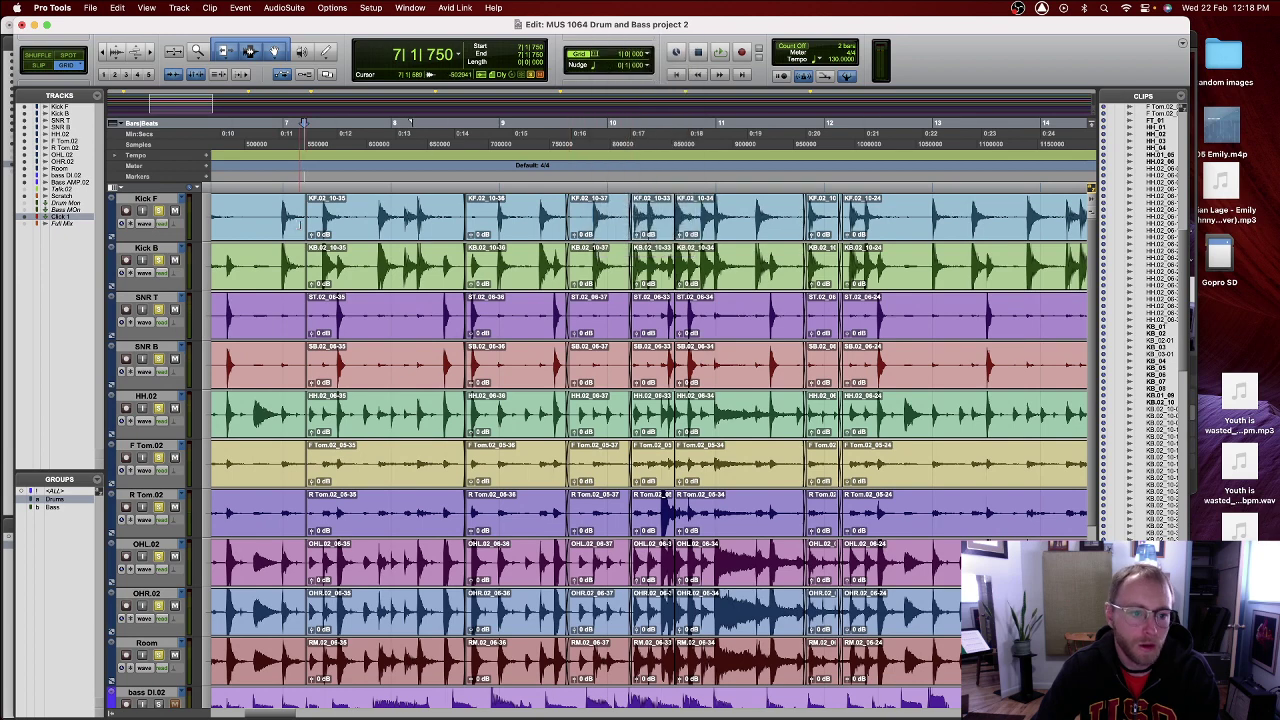
- Listen to the Intro drums from the Intro marker at 3|1|000 into bar 10
scroll(283, 222, "left", 3)
key("shift+Return")
left_click(307, 210)
key("space")
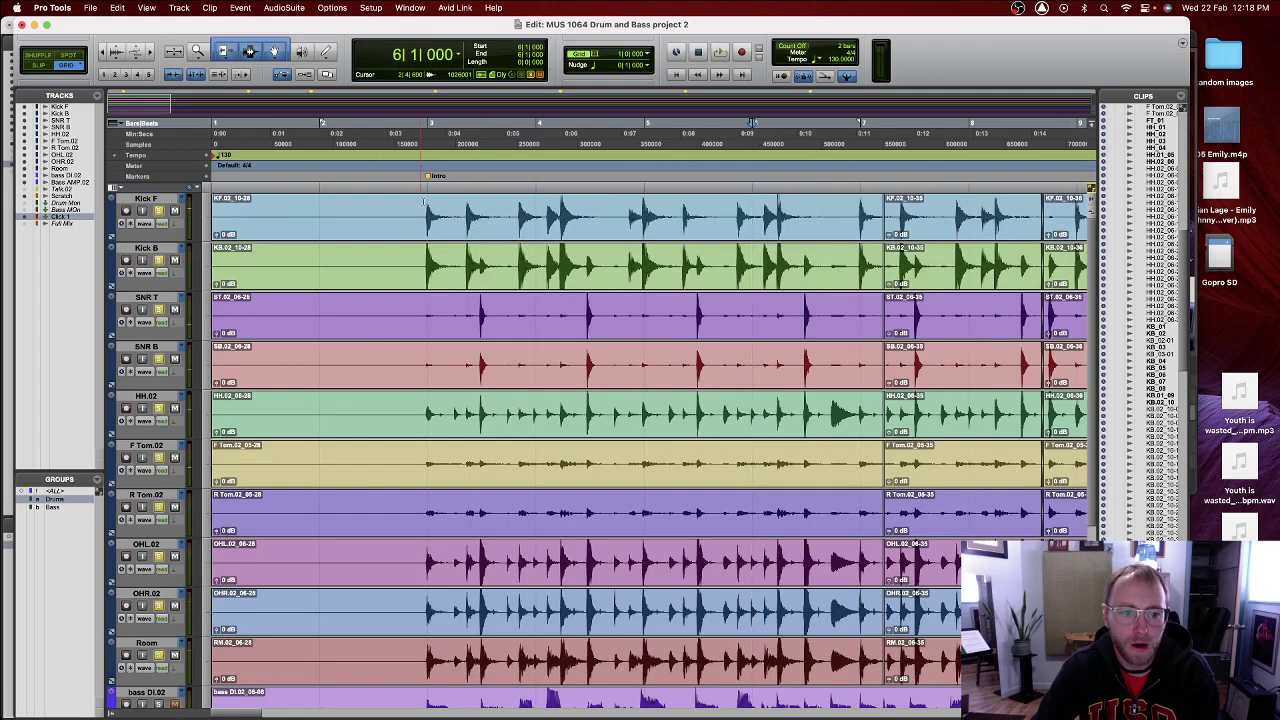
left_click(424, 205)
key("space")
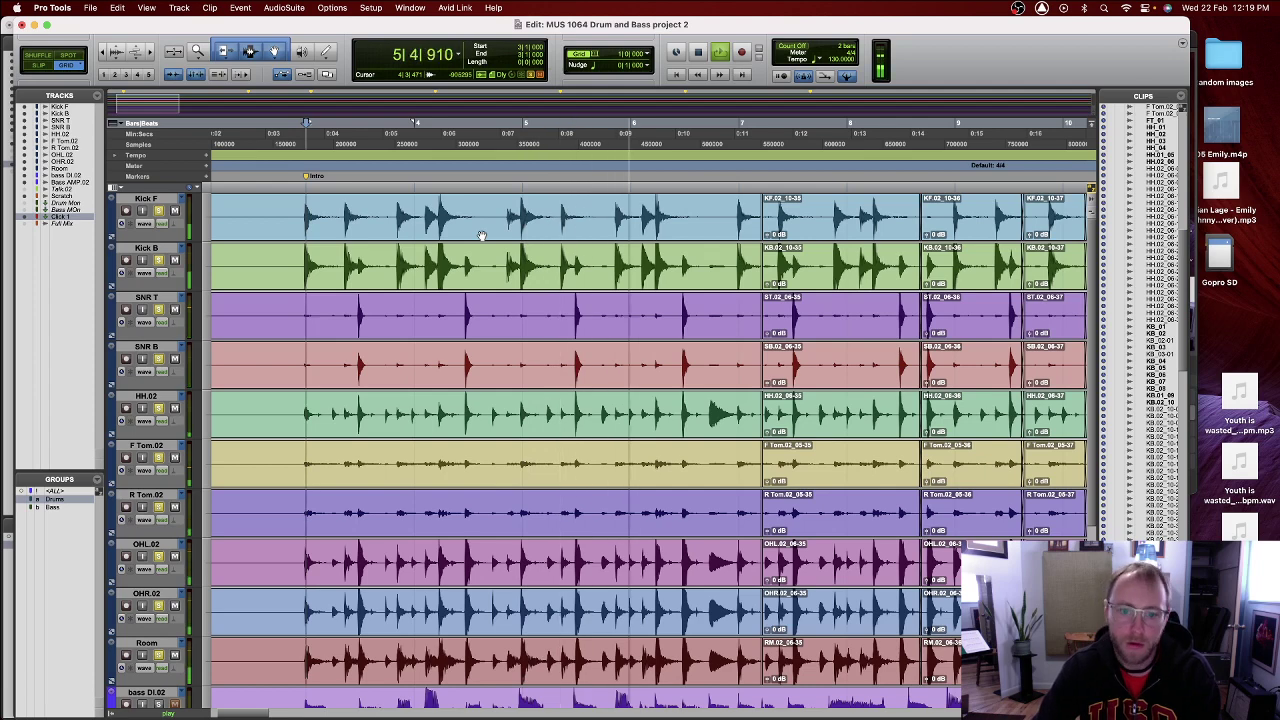
key("super+bracketleft")
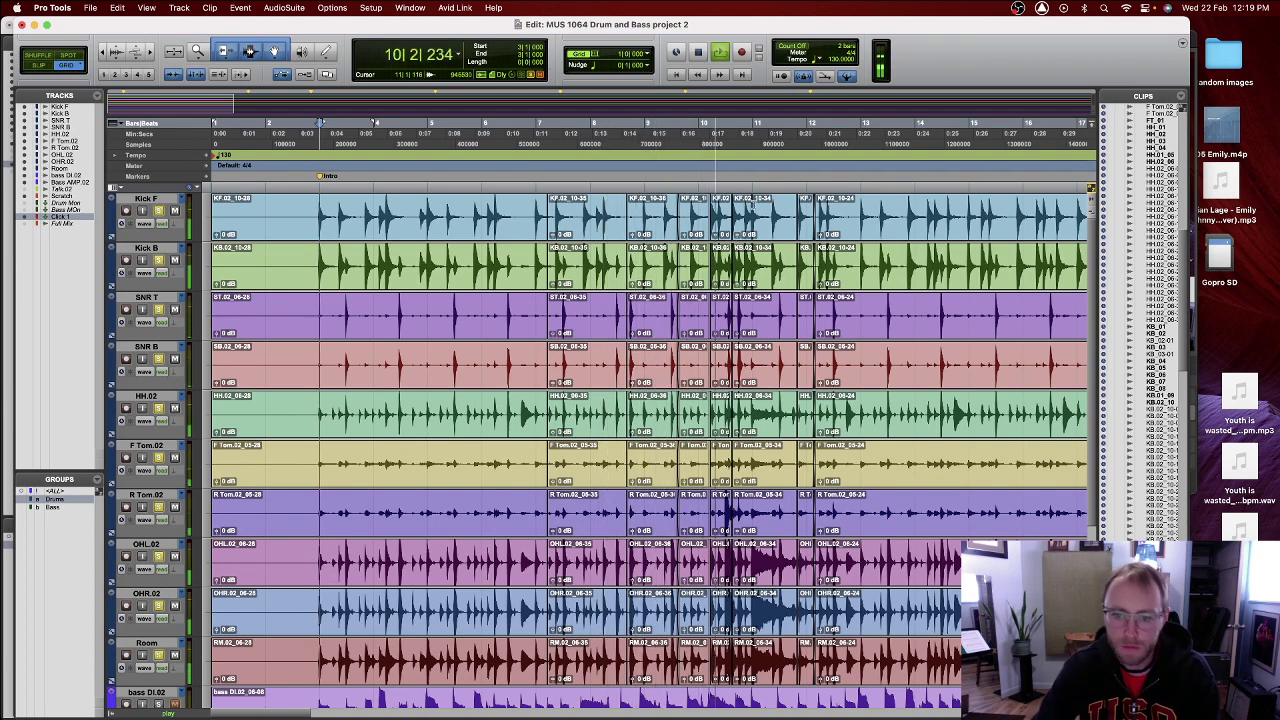
key("space")
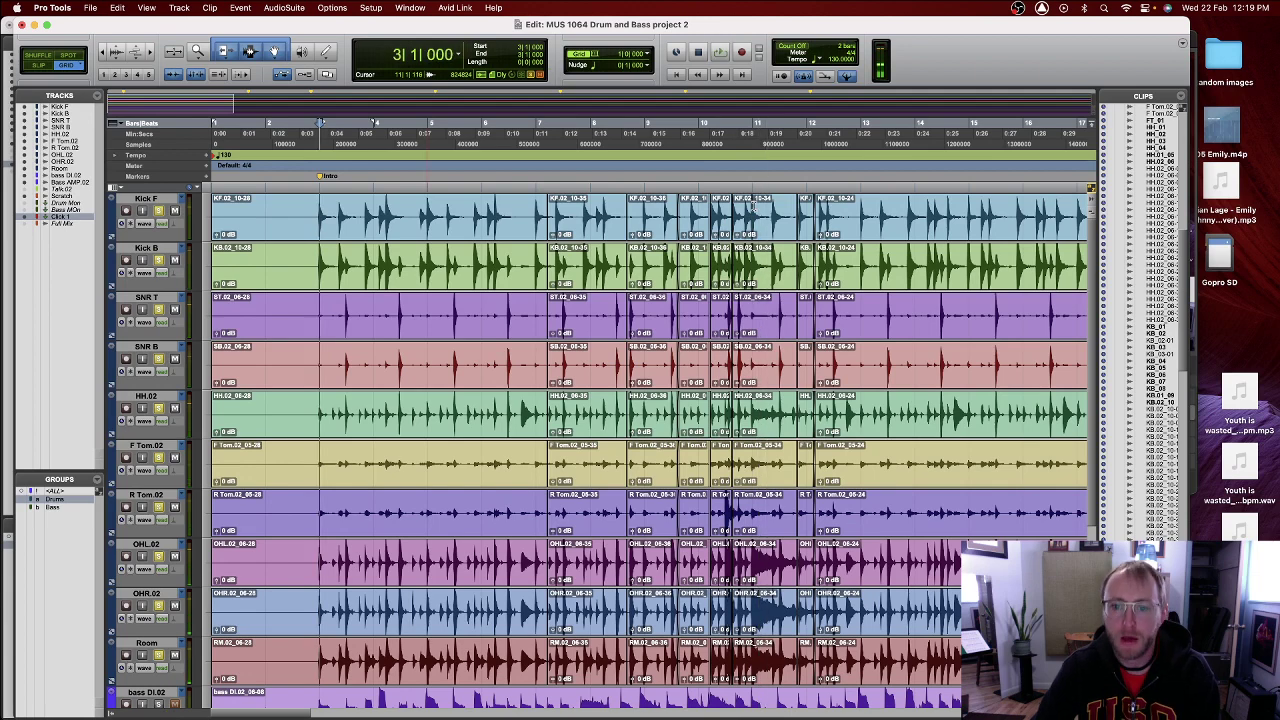
- Copy the edited eight-bar Intro drums from 3|1|000 to 11|1|000 and paste them at the CH out marker at 91|1|000
left_click_drag(753, 247, 333, 247)
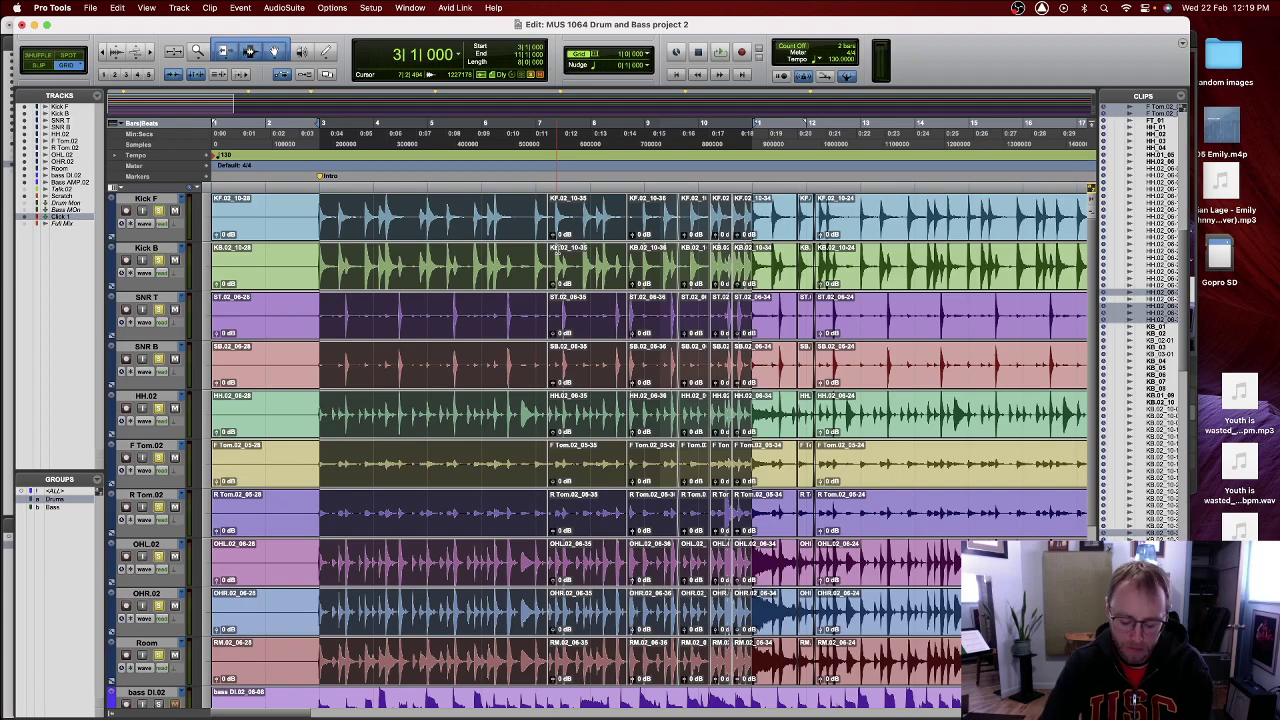
scroll(740, 252, "right", 15)
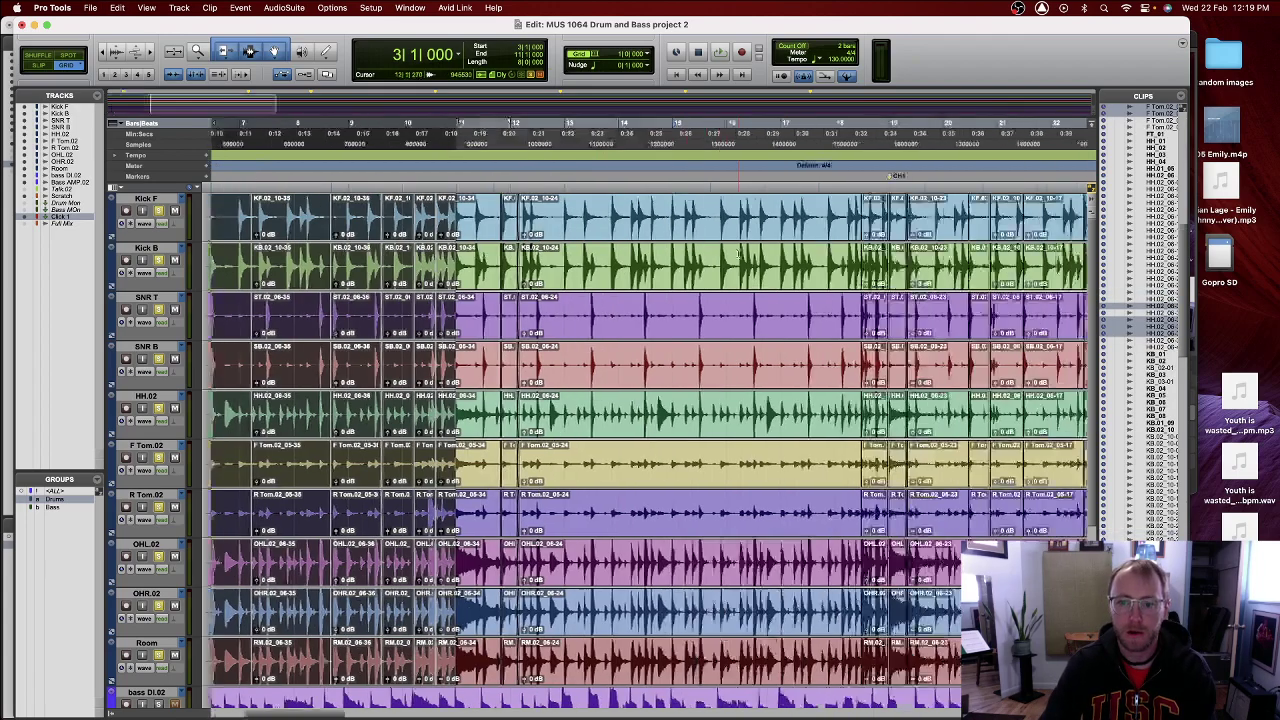
scroll(742, 254, "right", 12)
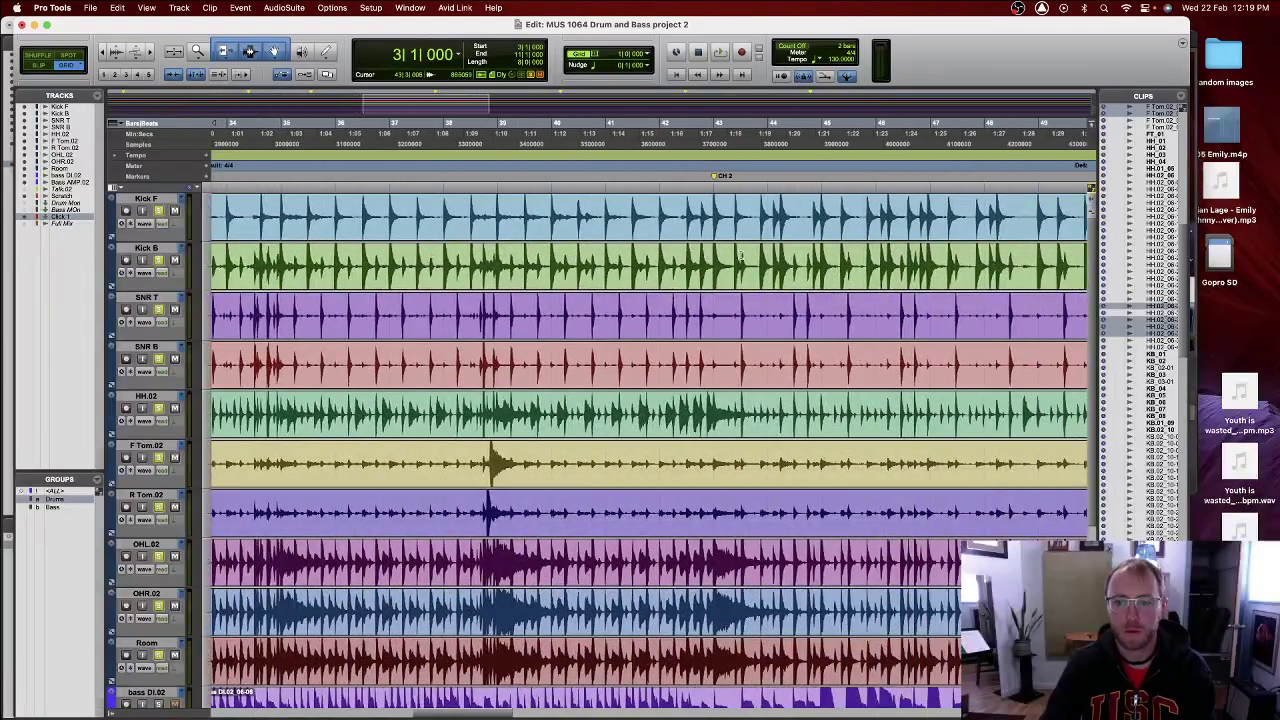
scroll(743, 256, "right", 12)
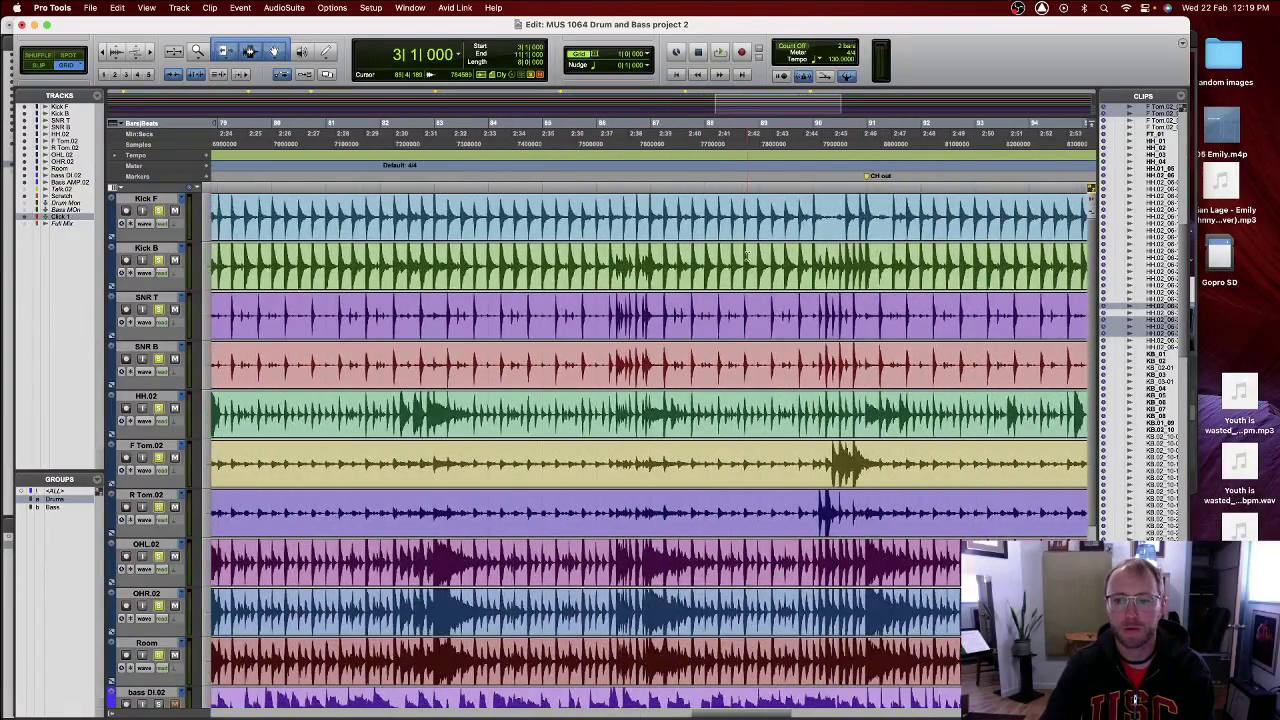
scroll(746, 256, "right", 3)
left_click(660, 205)
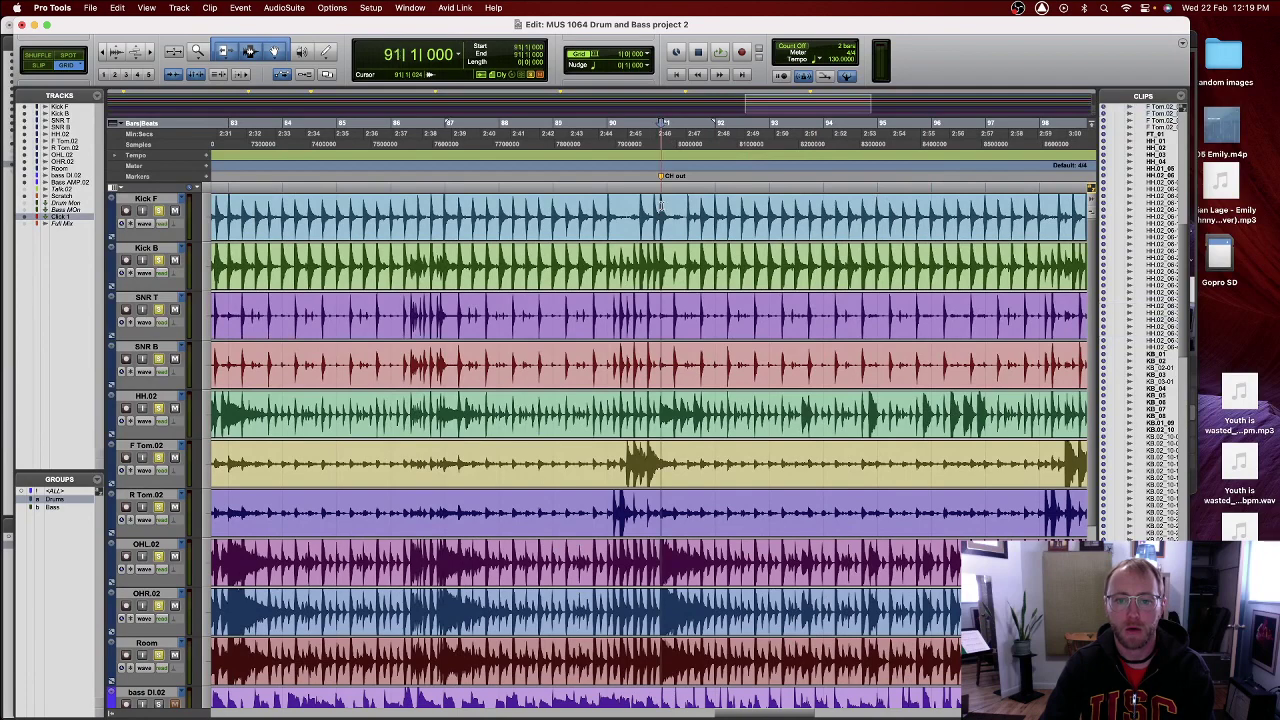
scroll(750, 312, "right", 2)
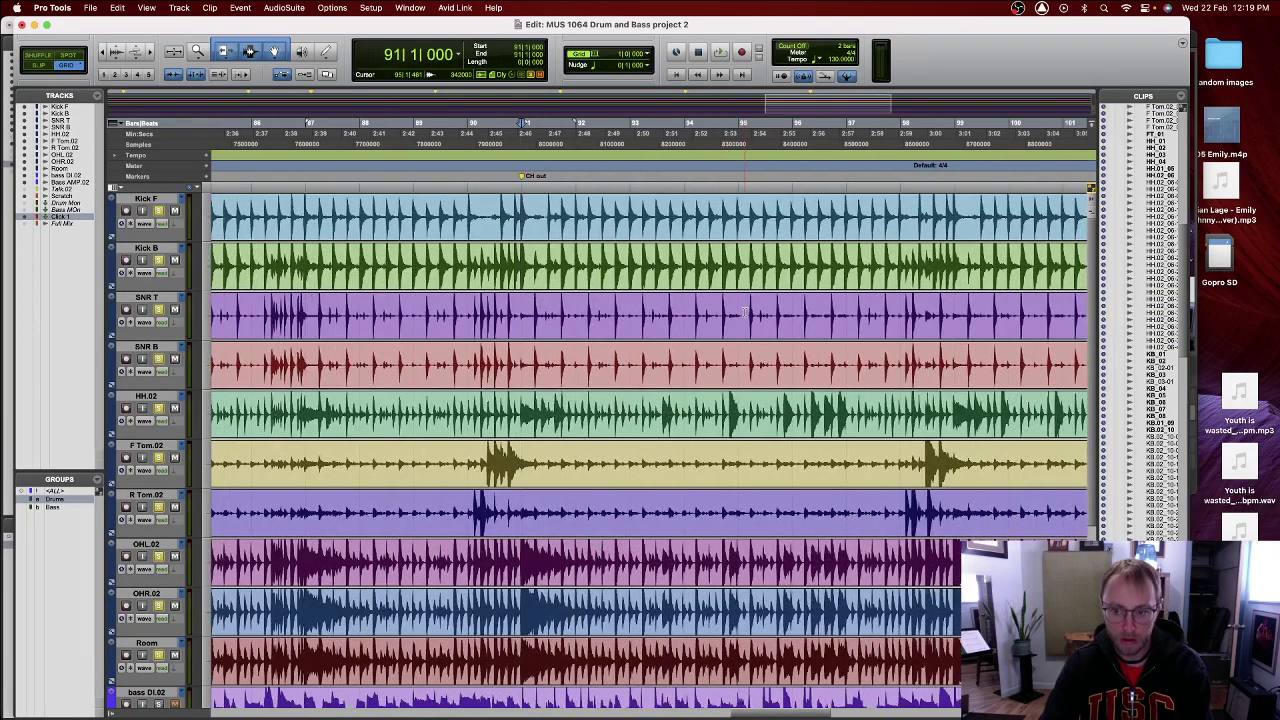
key("super+v")
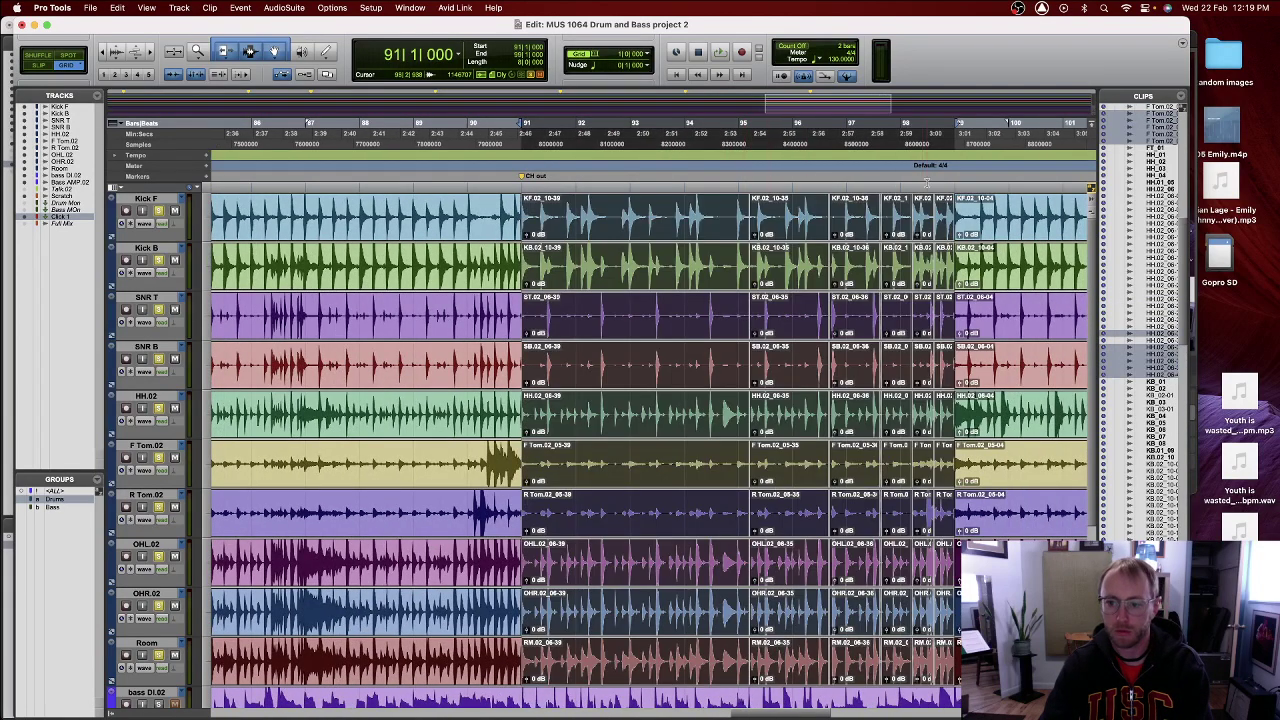
- Listen to the transition into the pasted CH out drums from 90|1|000 into bar 94
left_click(485, 179)
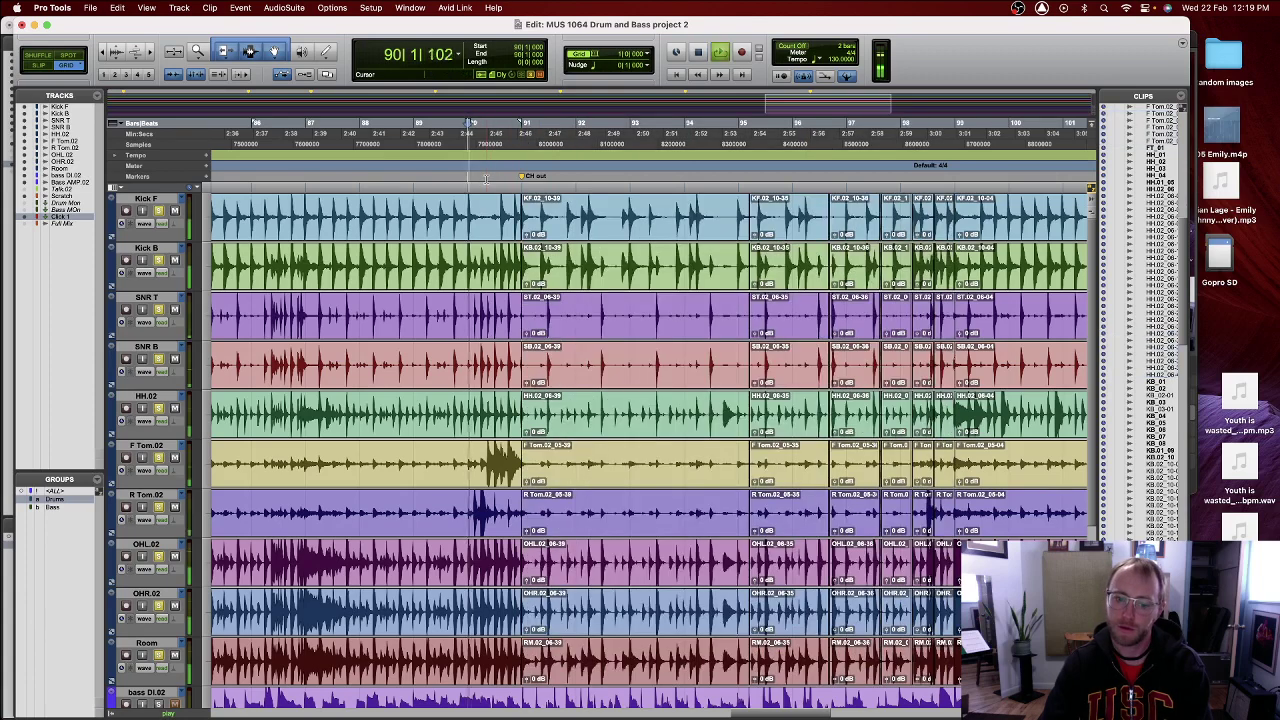
key("space")
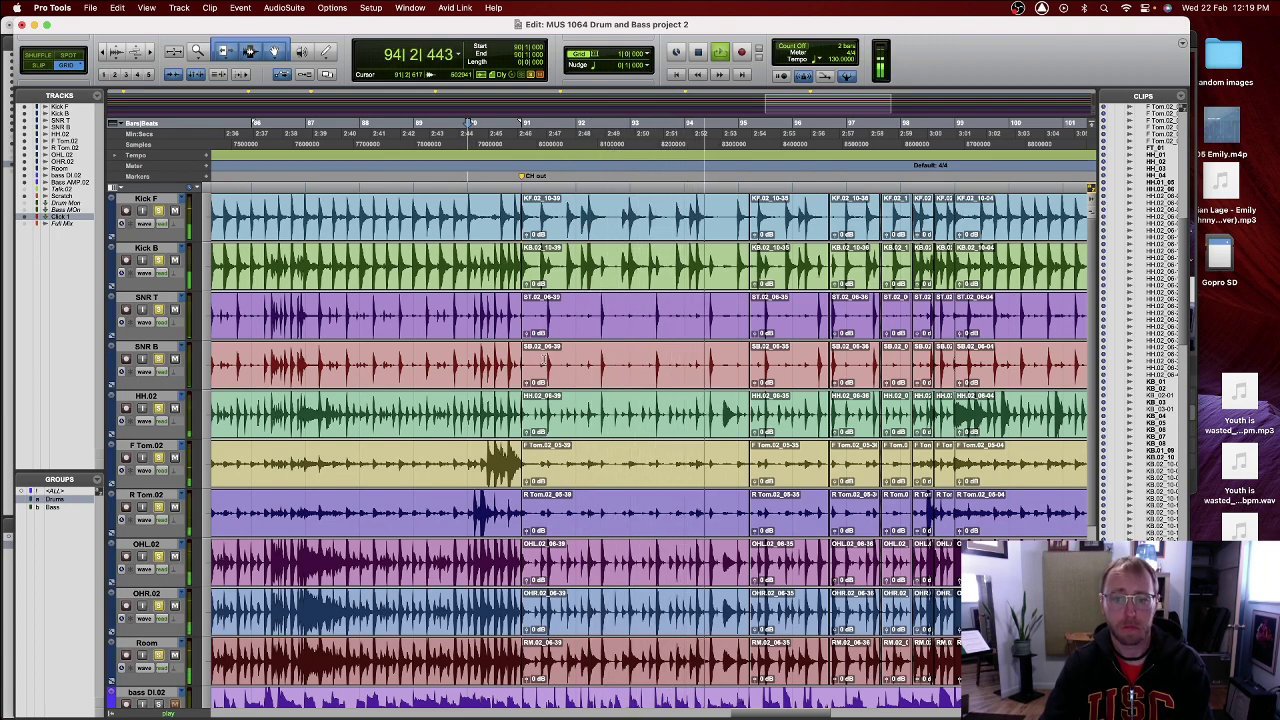
key("space")
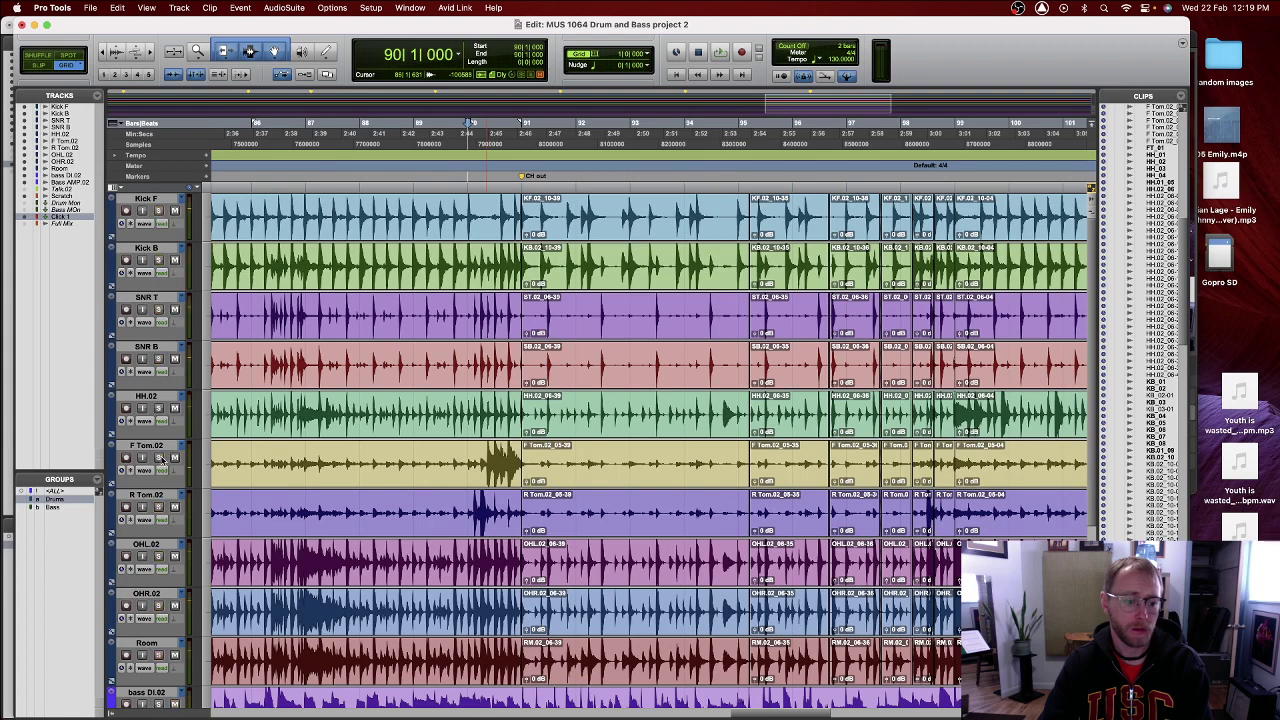
- Replay from 90|1|000 through the whole pasted drum section past bar 101, checking both of its boundaries
key("space")
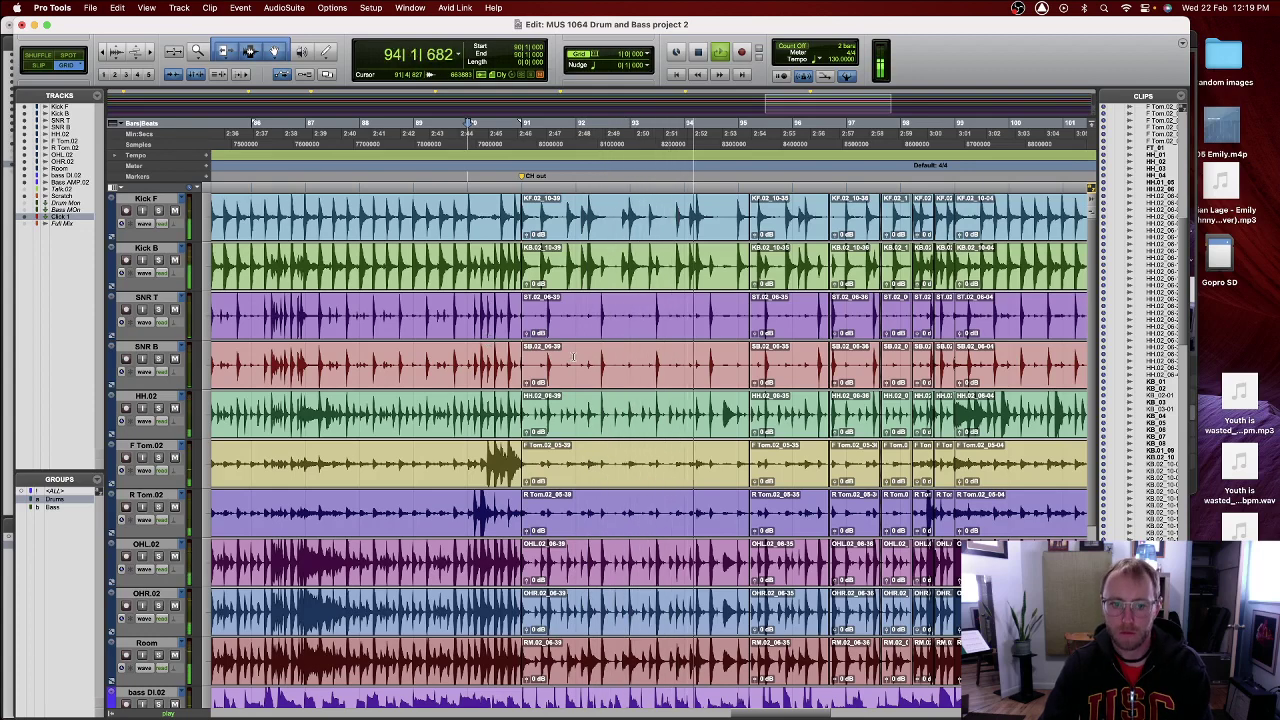
scroll(590, 357, "down", 5)
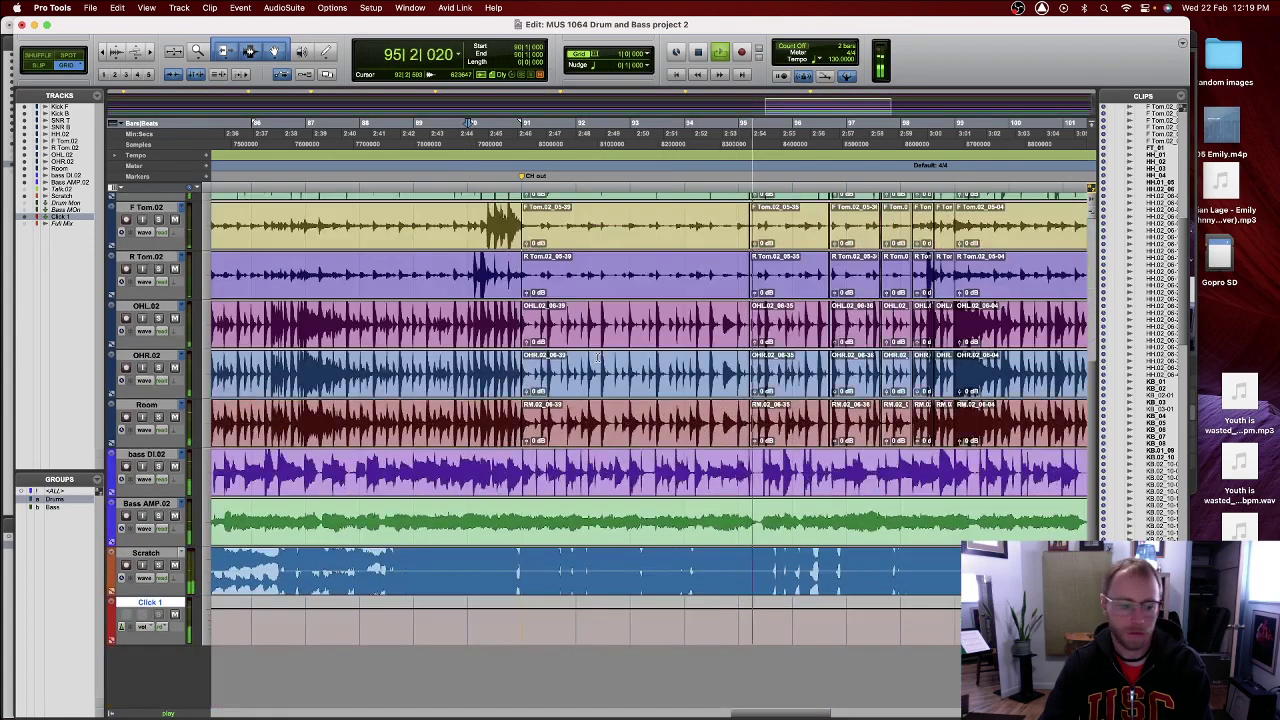
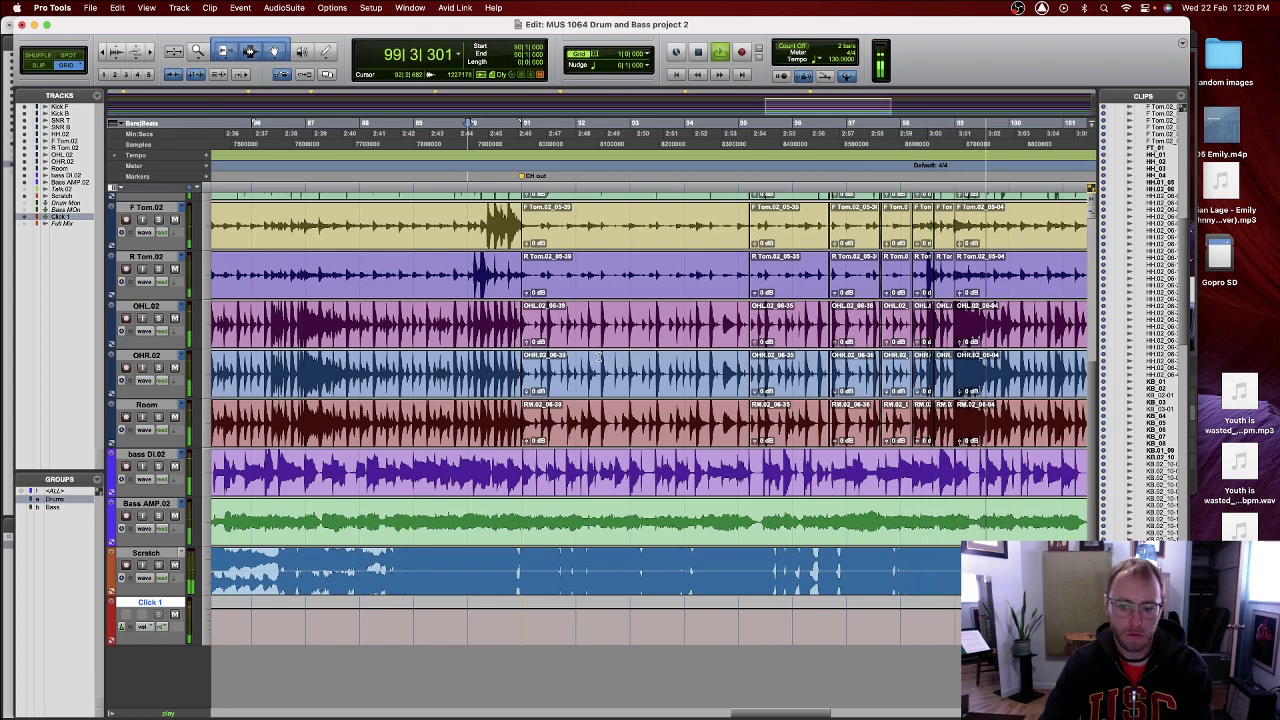
scroll(700, 375, "up", 2)
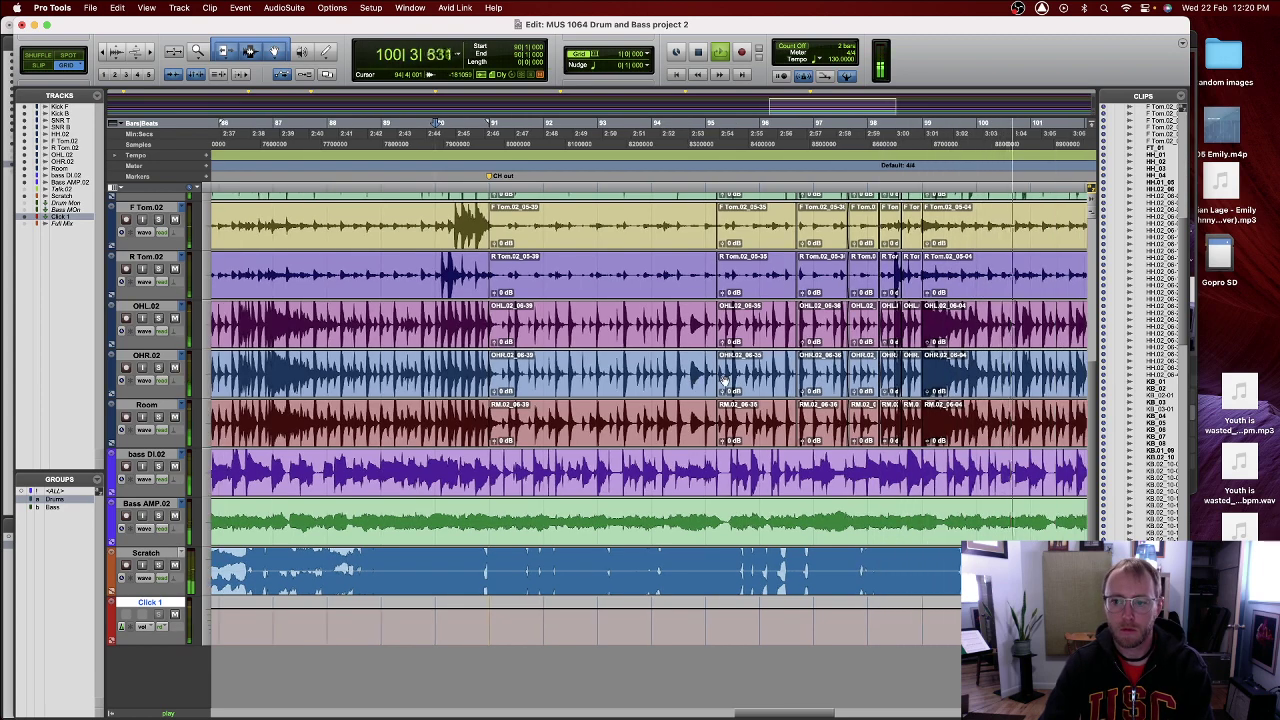
key("super+bracketleft")
key("super+bracketleft")
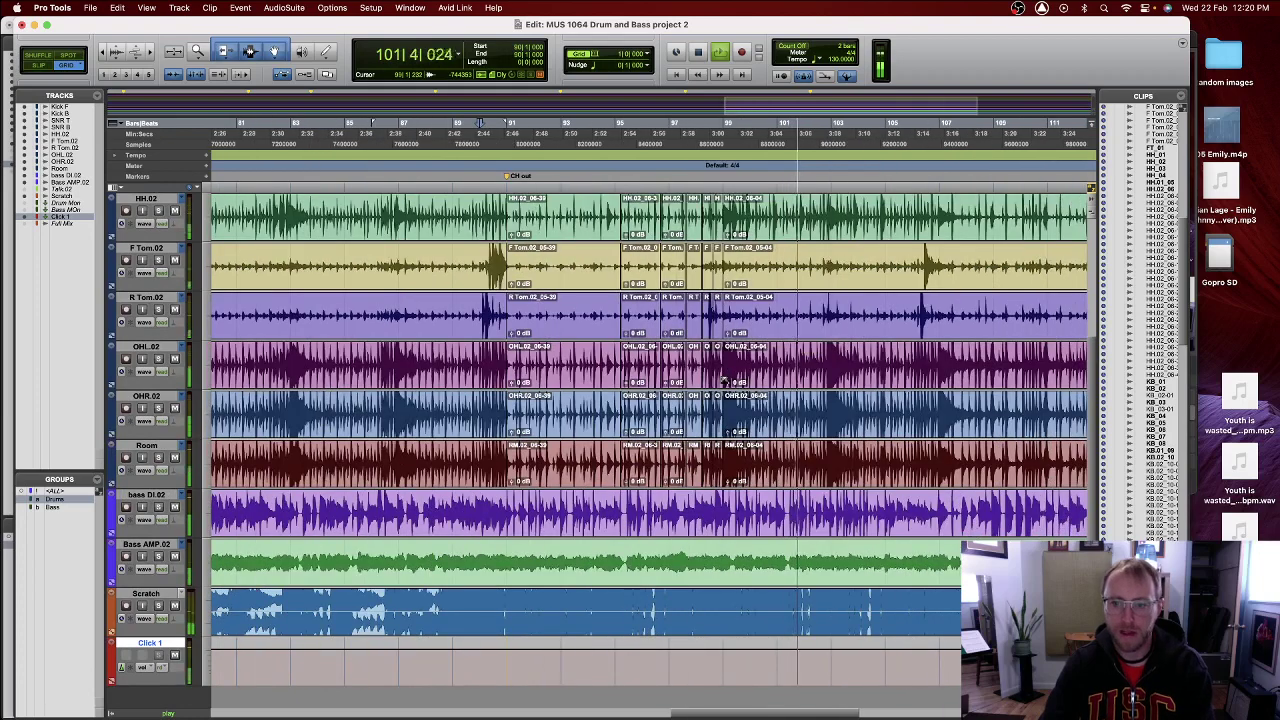
key("space")
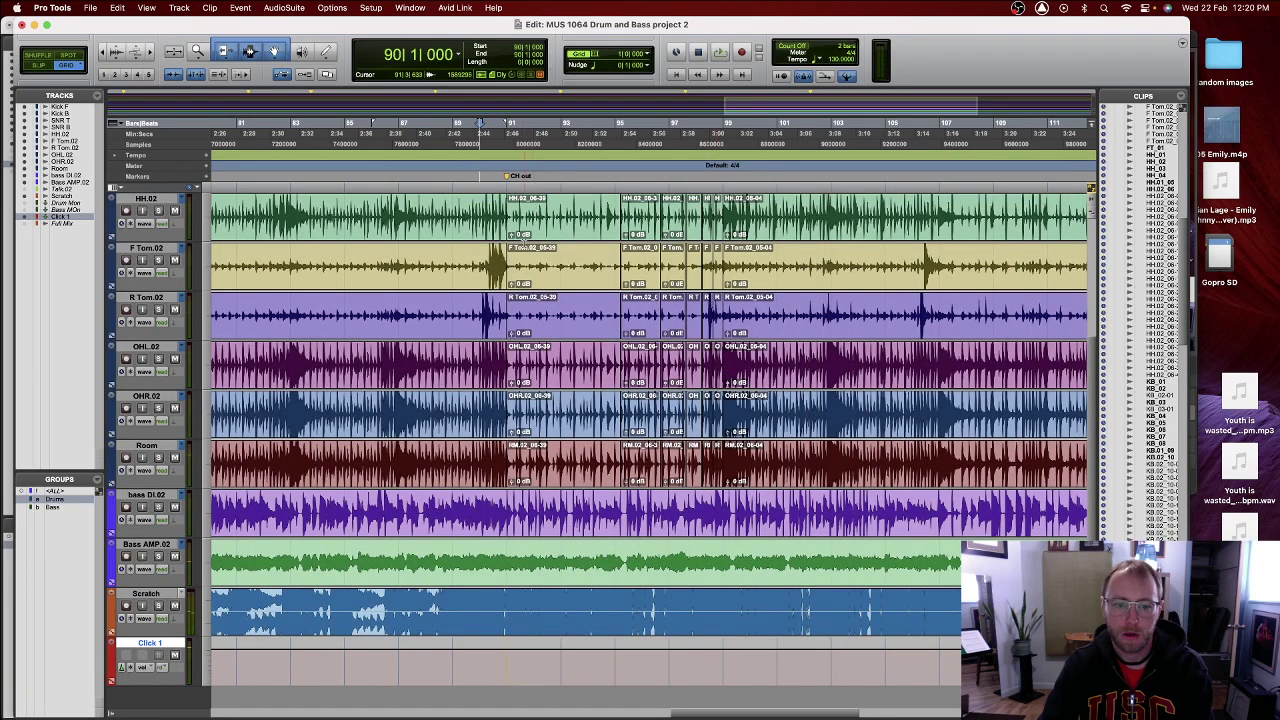
key("super+bracketright")
key("super+bracketright")
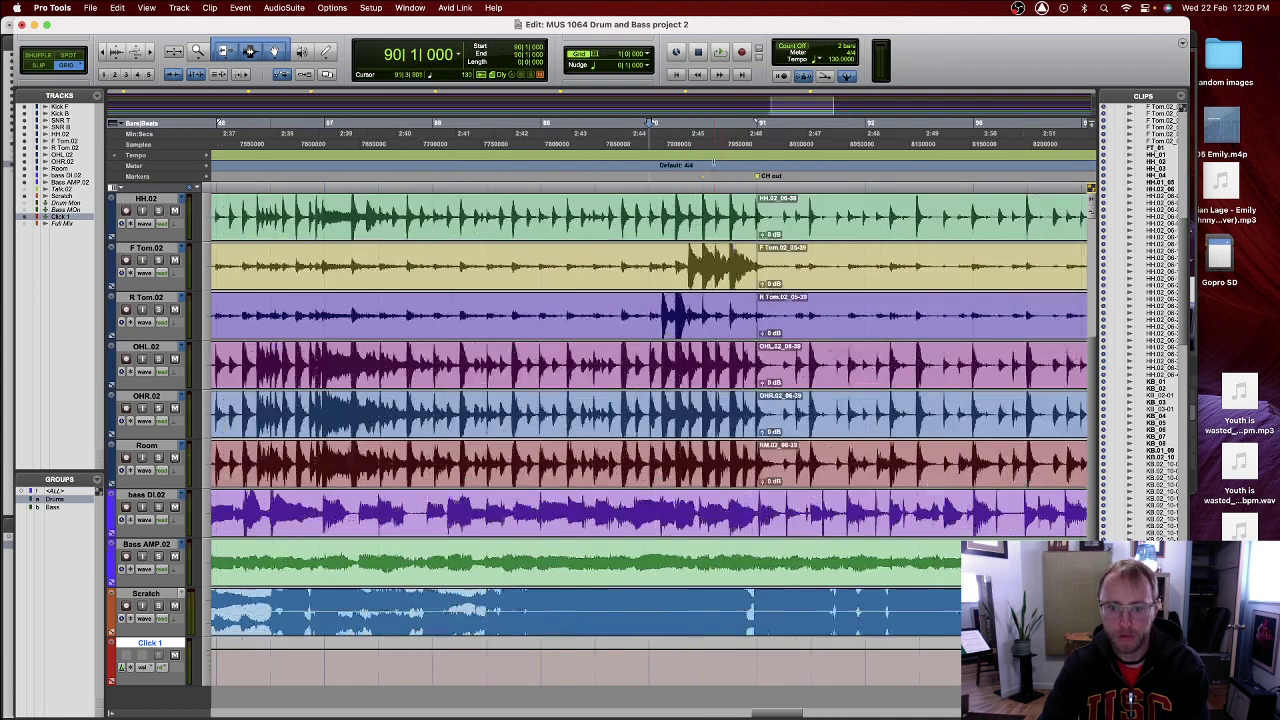
- Review the drum edits from bar 90 onward and play a short passage from bar 99
scroll(766, 230, "right", 10)
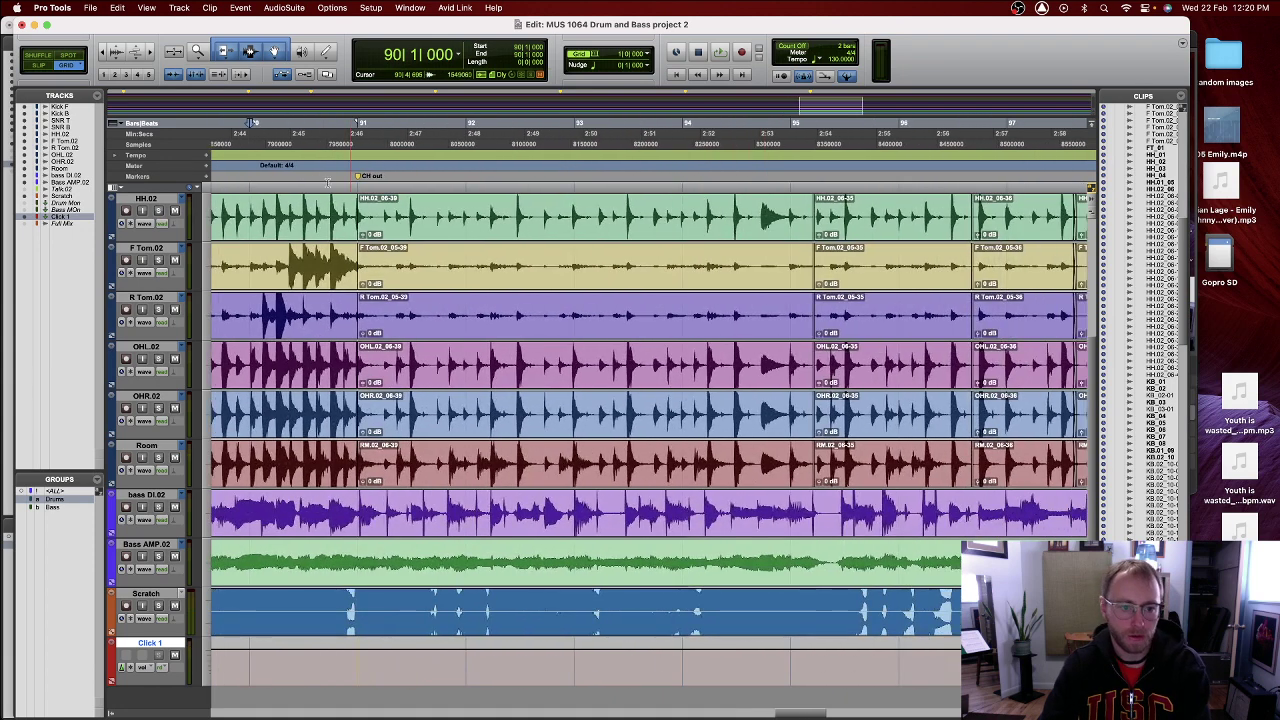
key("space")
key("space")
scroll(567, 210, "right", 7)
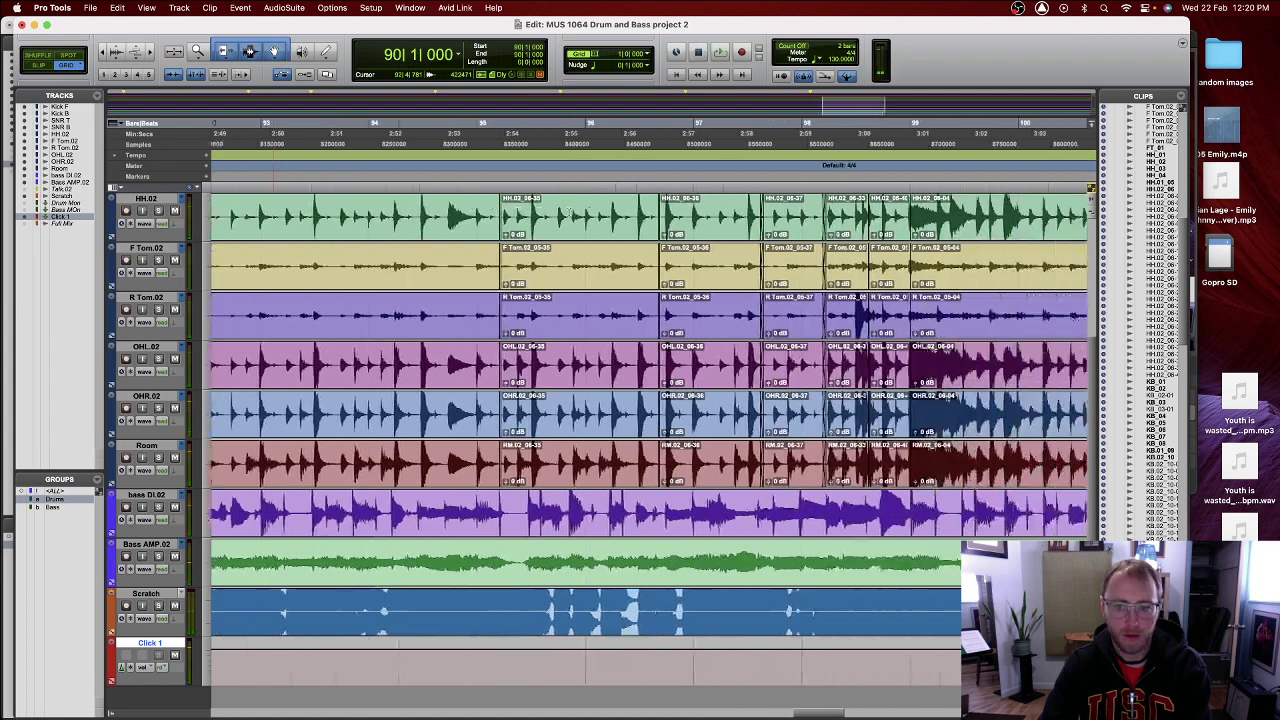
scroll(567, 209, "right", 8)
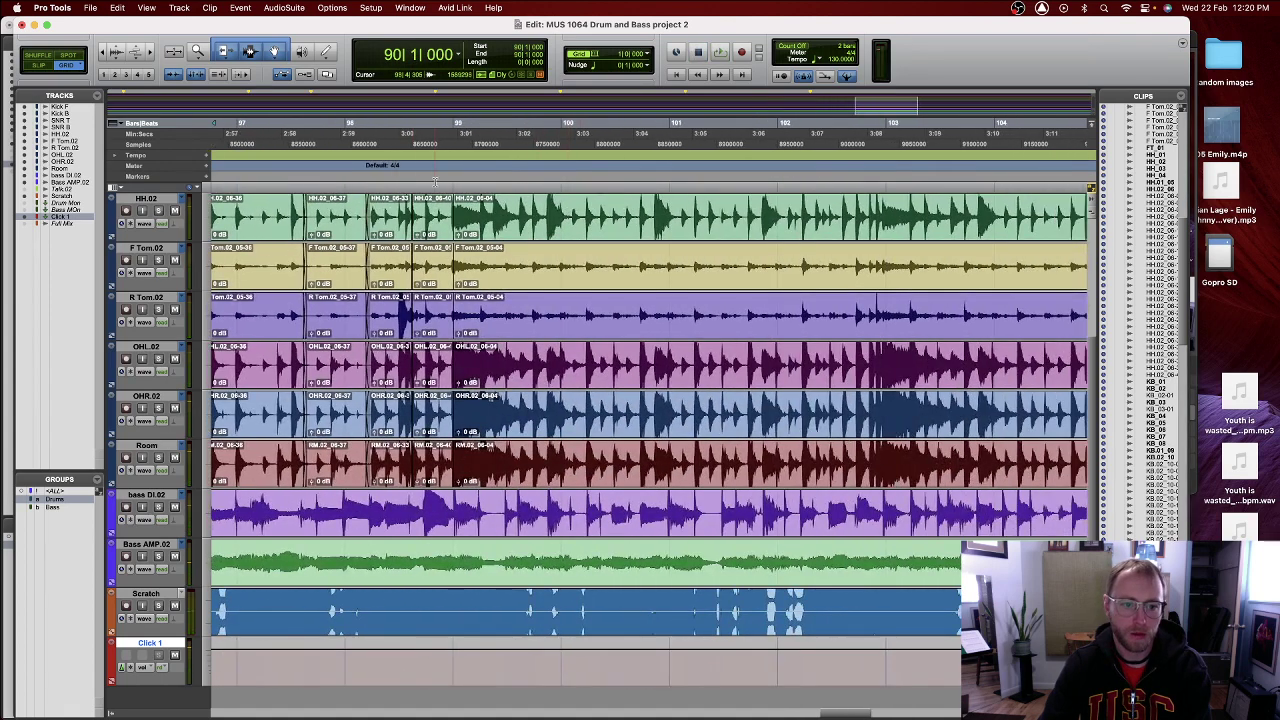
left_click(454, 125)
key("space")
key("space")
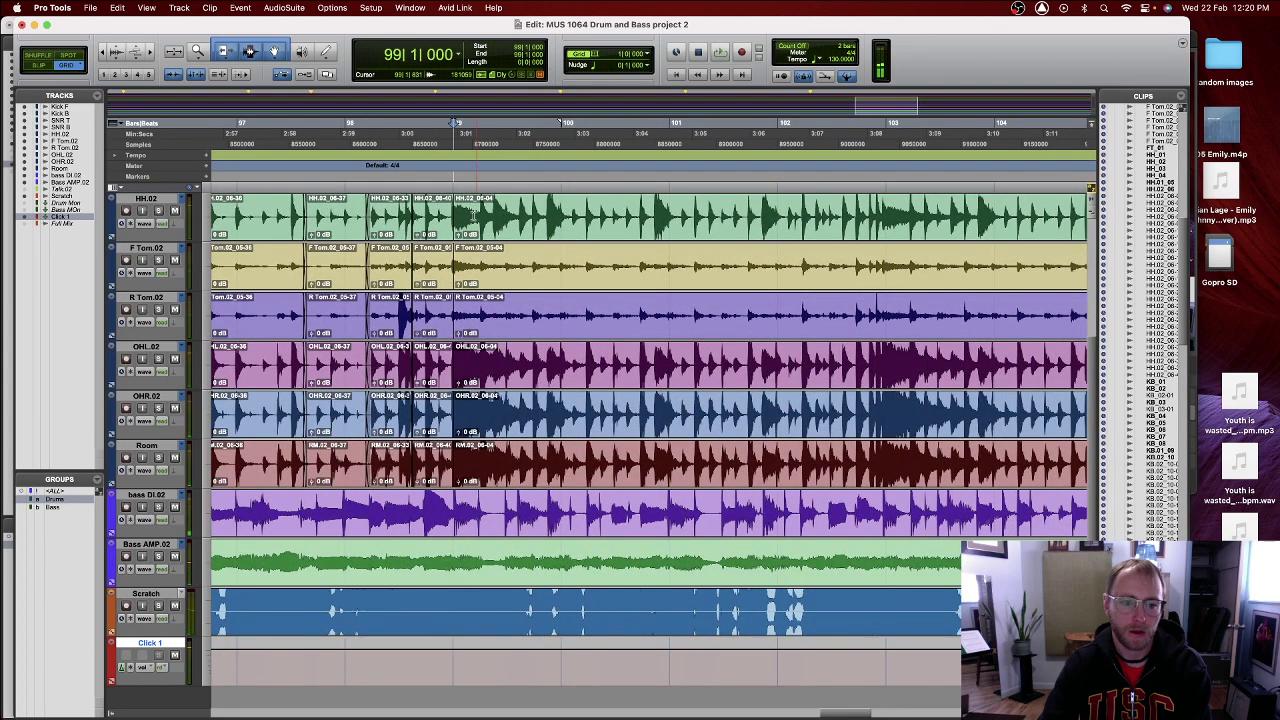
- Extend the short grouped drum clips ending at bar 99 across the following section to bar 103
scroll(560, 121, "down", 2)
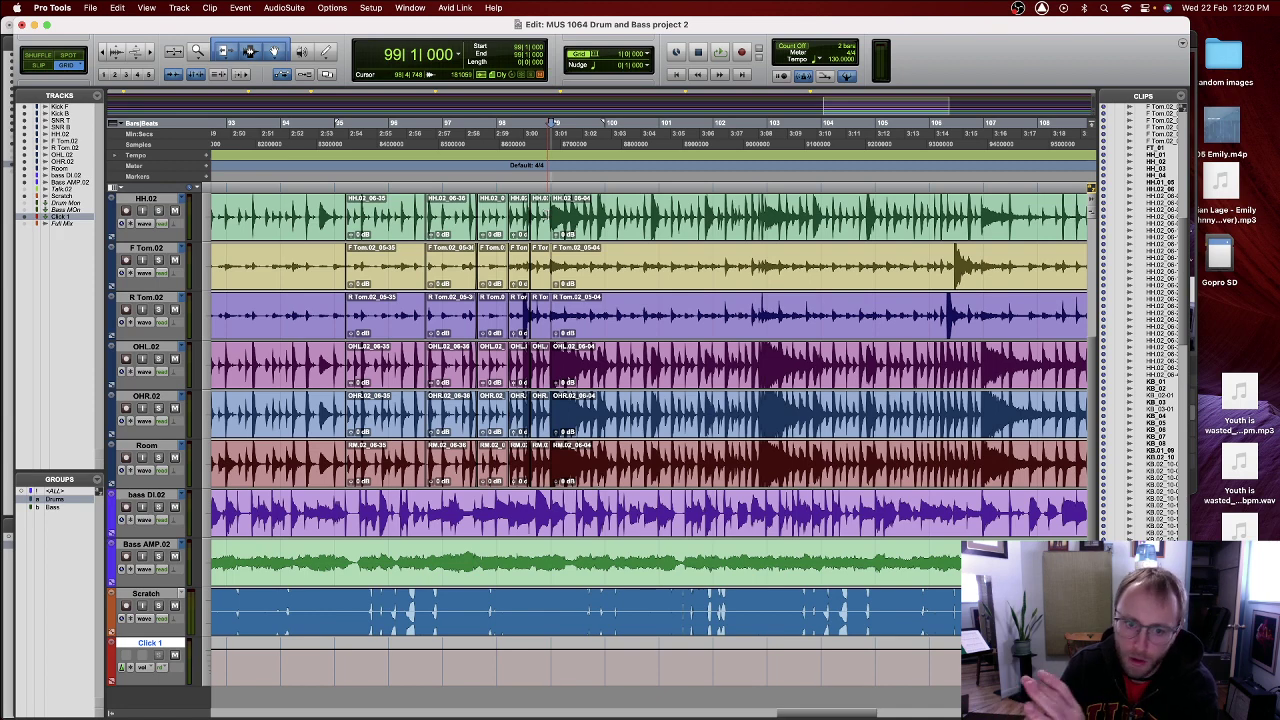
left_click(547, 212)
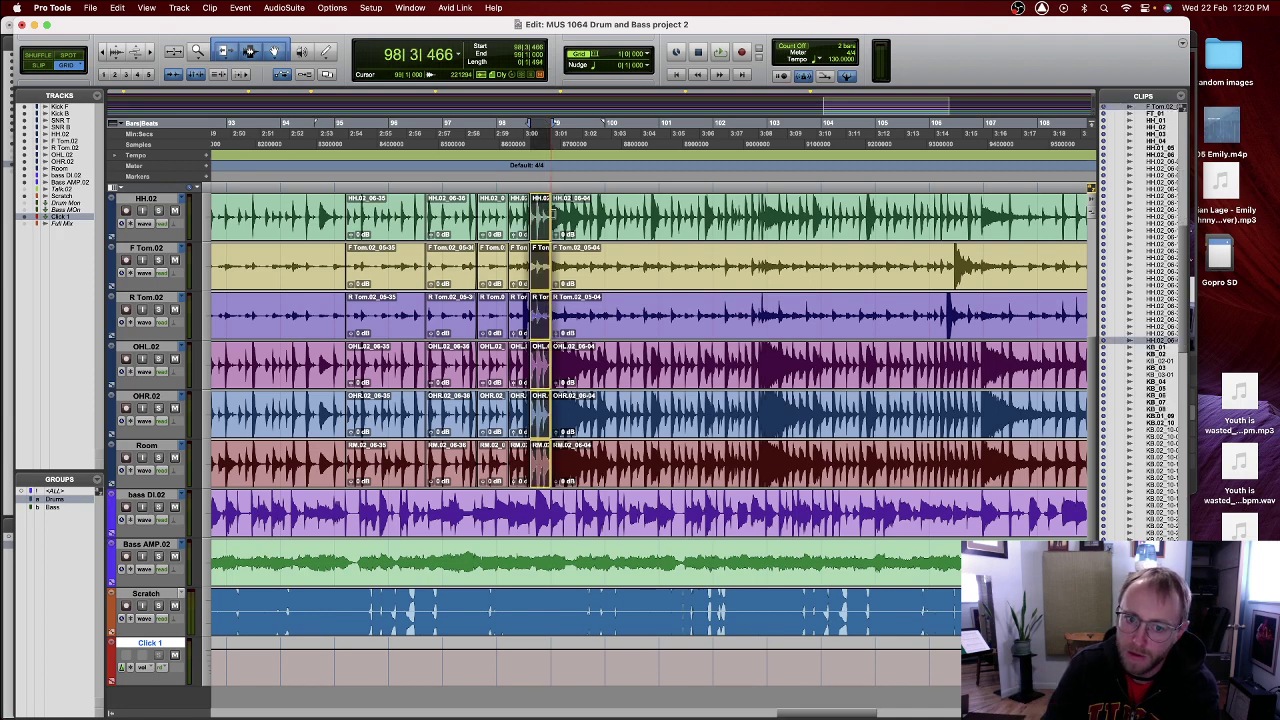
left_click_drag(551, 212, 765, 217)
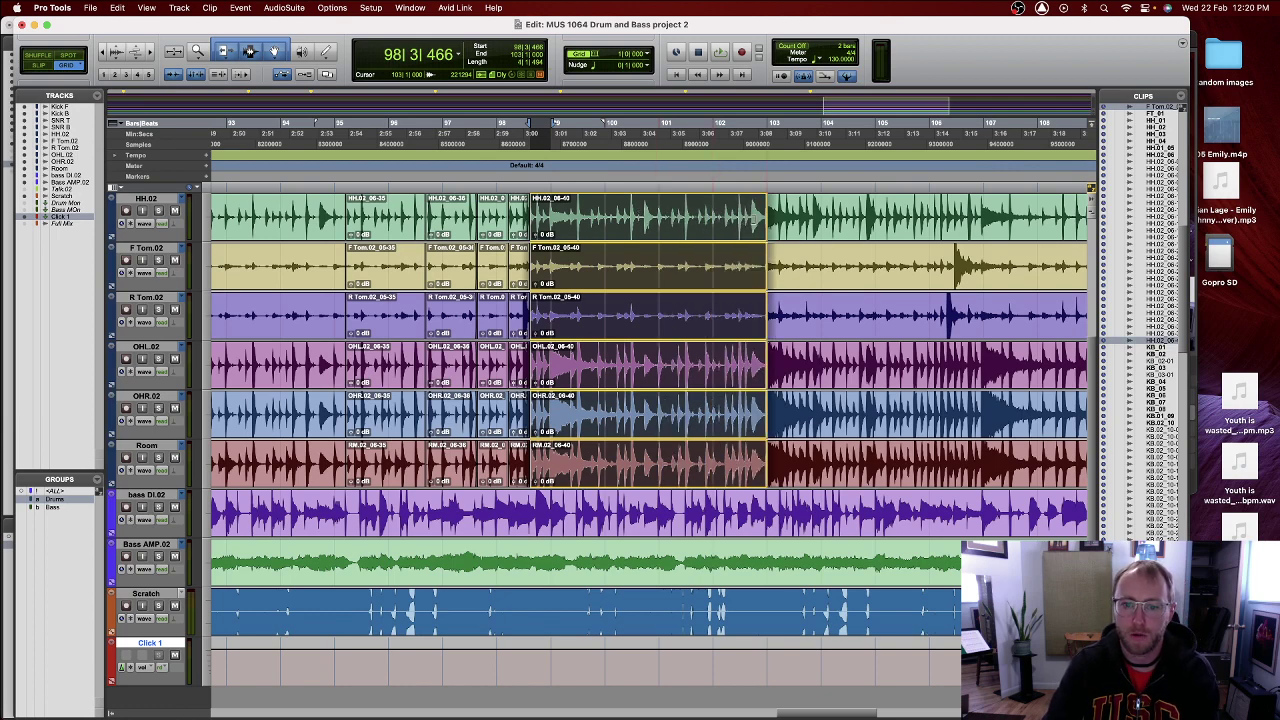
- Play back the extended drums from bar 98 and lengthen the grouped clips further, up to bar 107
left_click(519, 172)
key("space")
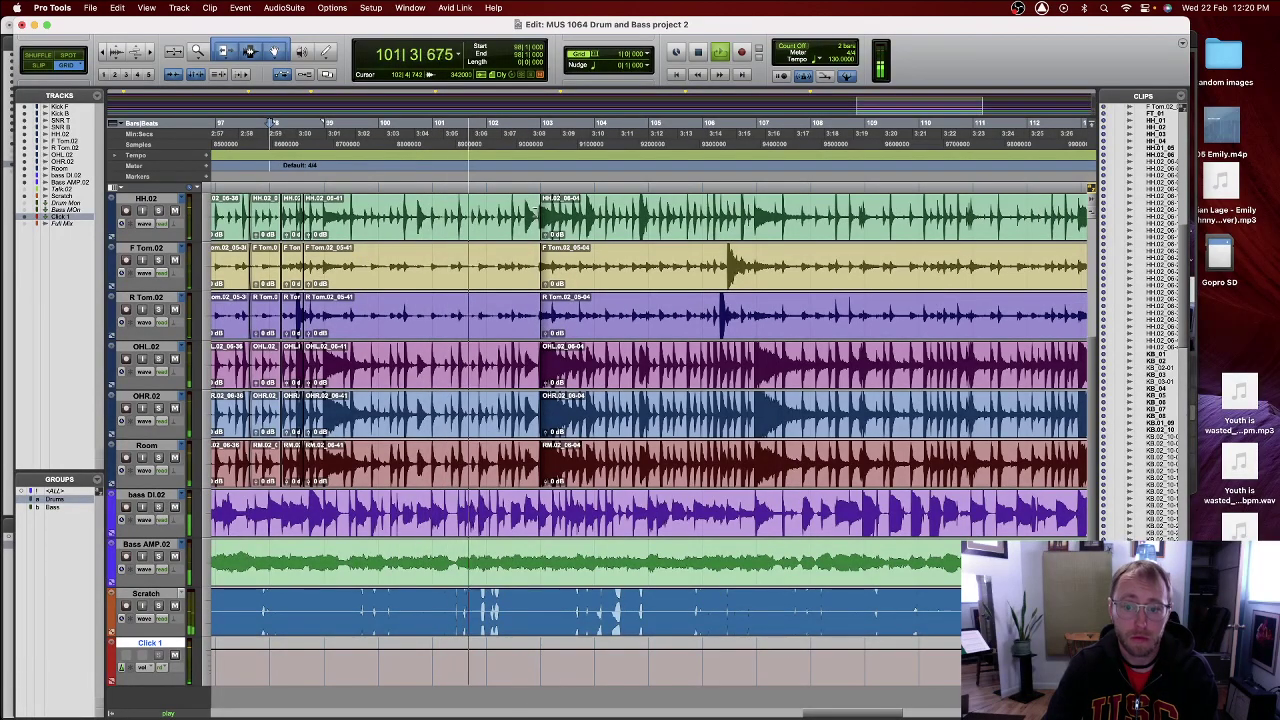
left_click_drag(300, 220, 775, 228)
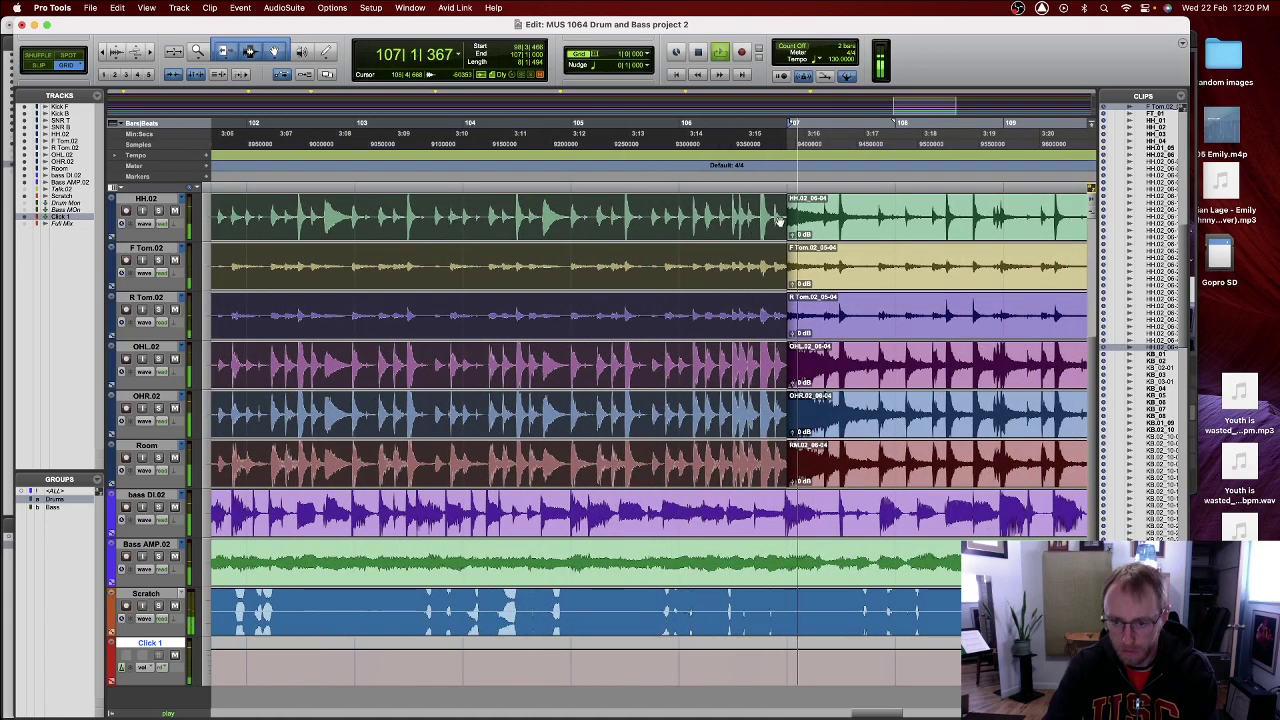
key("space")
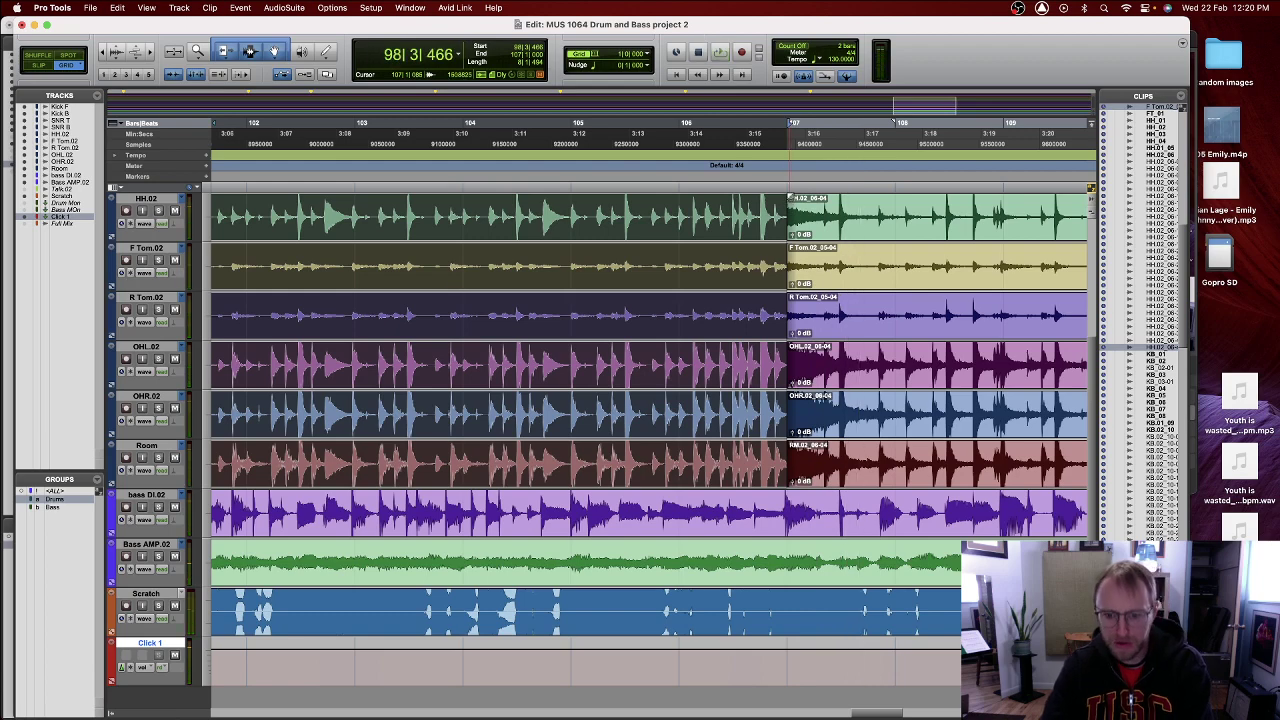
- In Slip mode, move the grouped drum edit at bar 107 earlier to about 106|4|800 and add a short crossfade across it
left_click(783, 179)
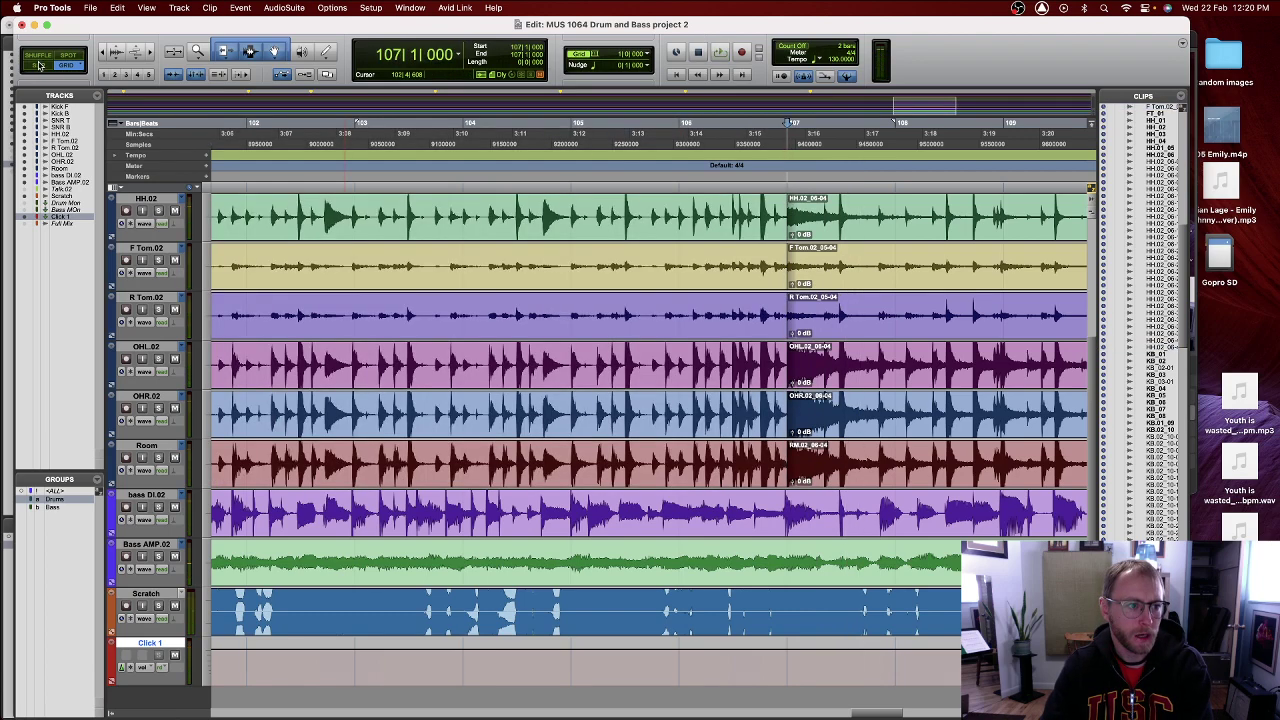
key("super+bracketright")
key("super+bracketright")
key("super+bracketright")
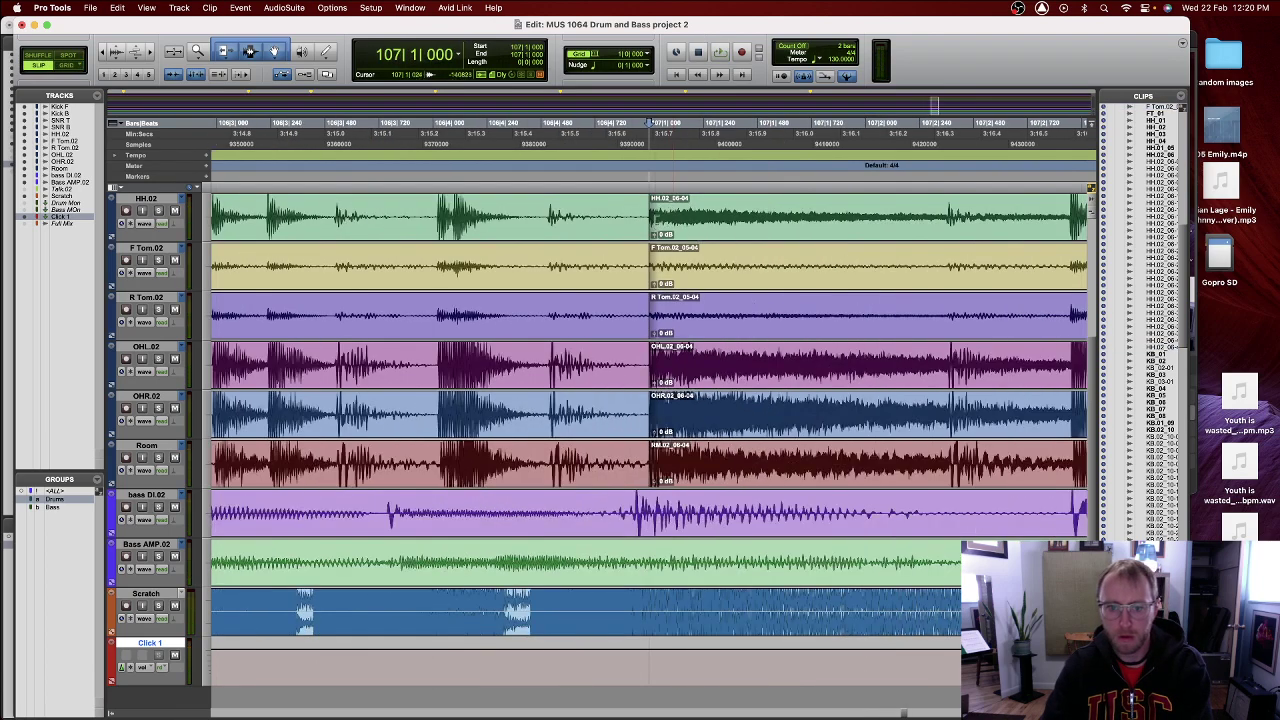
left_click(640, 218)
left_click_drag(634, 222, 579, 236)
left_click(592, 262)
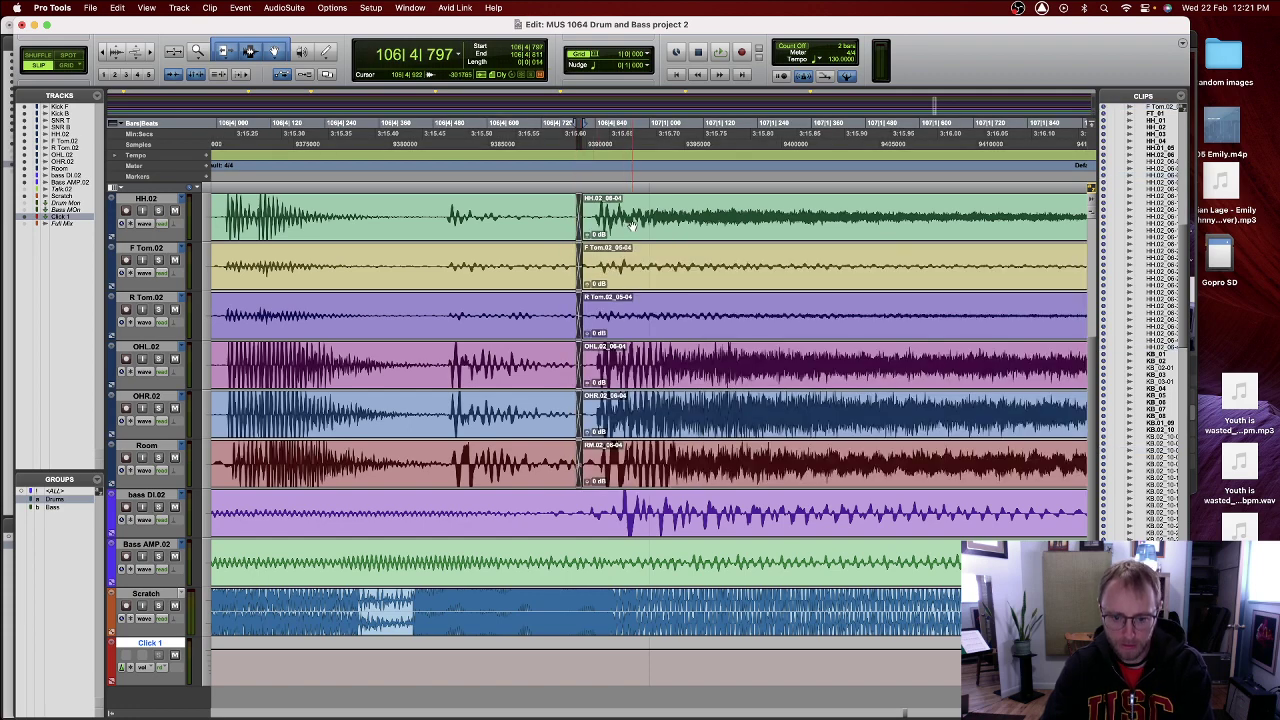
- Set the grid value to 1/8 note
key("super+bracketleft")
key("super+bracketleft")
key("super+bracketleft")
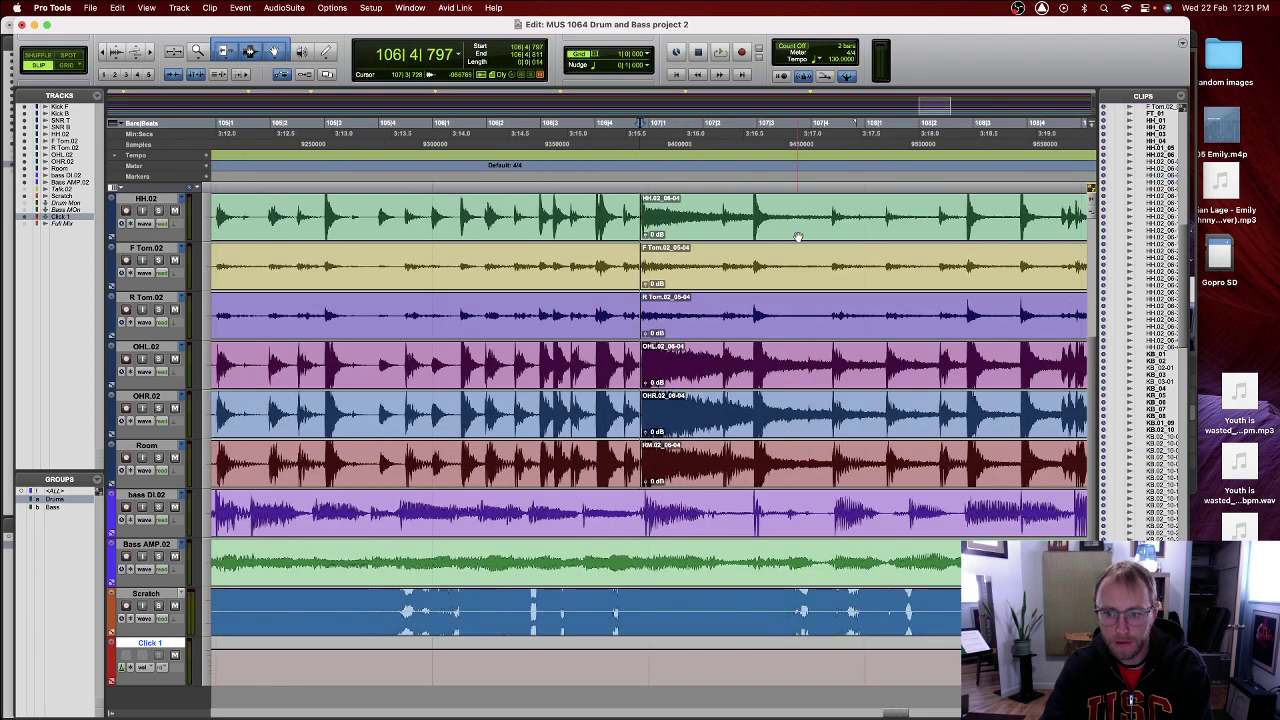
left_click(605, 55)
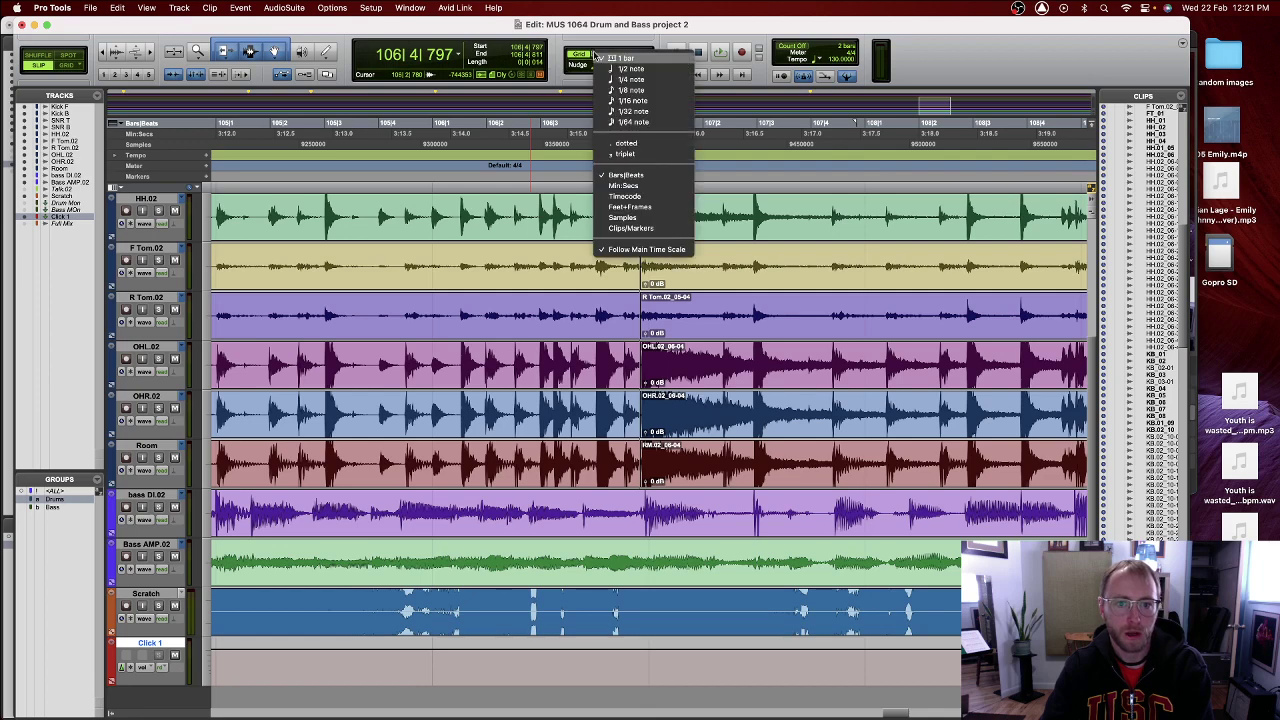
left_click(630, 93)
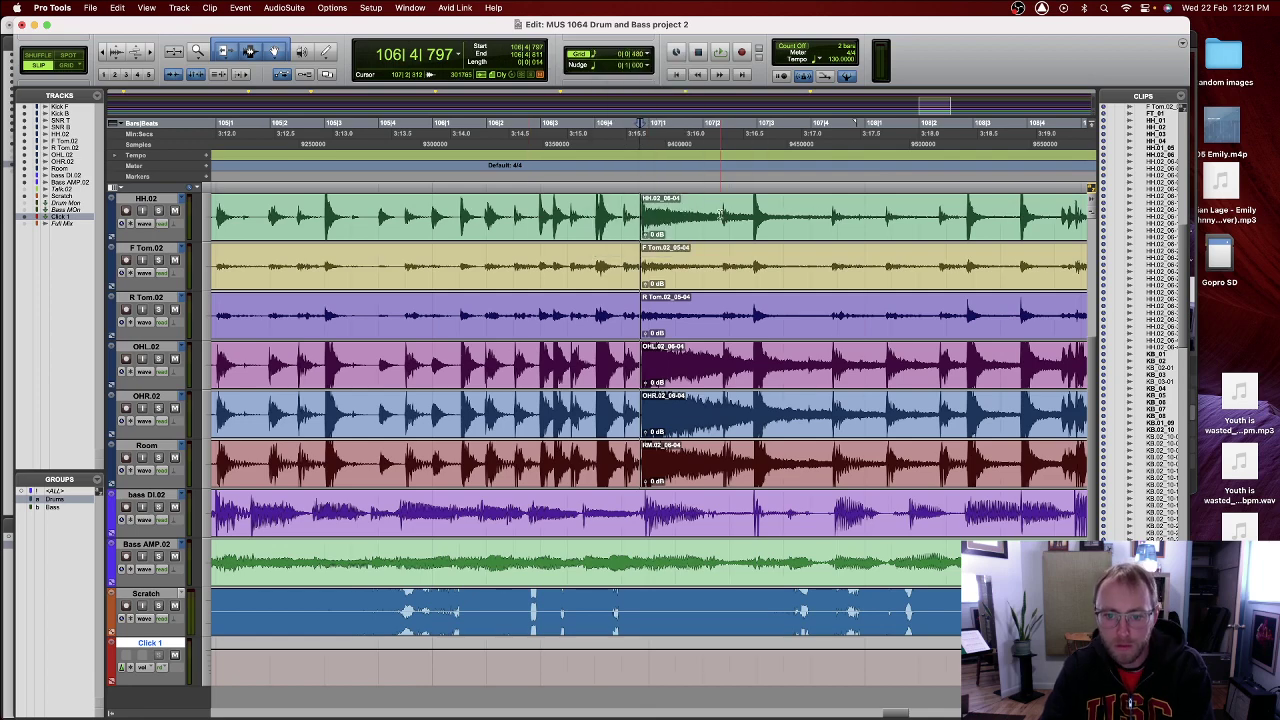
- Examine the timing of the drum hits against the eighth-note grid from bar 107 to the end of the song
scroll(720, 212, "right", 10)
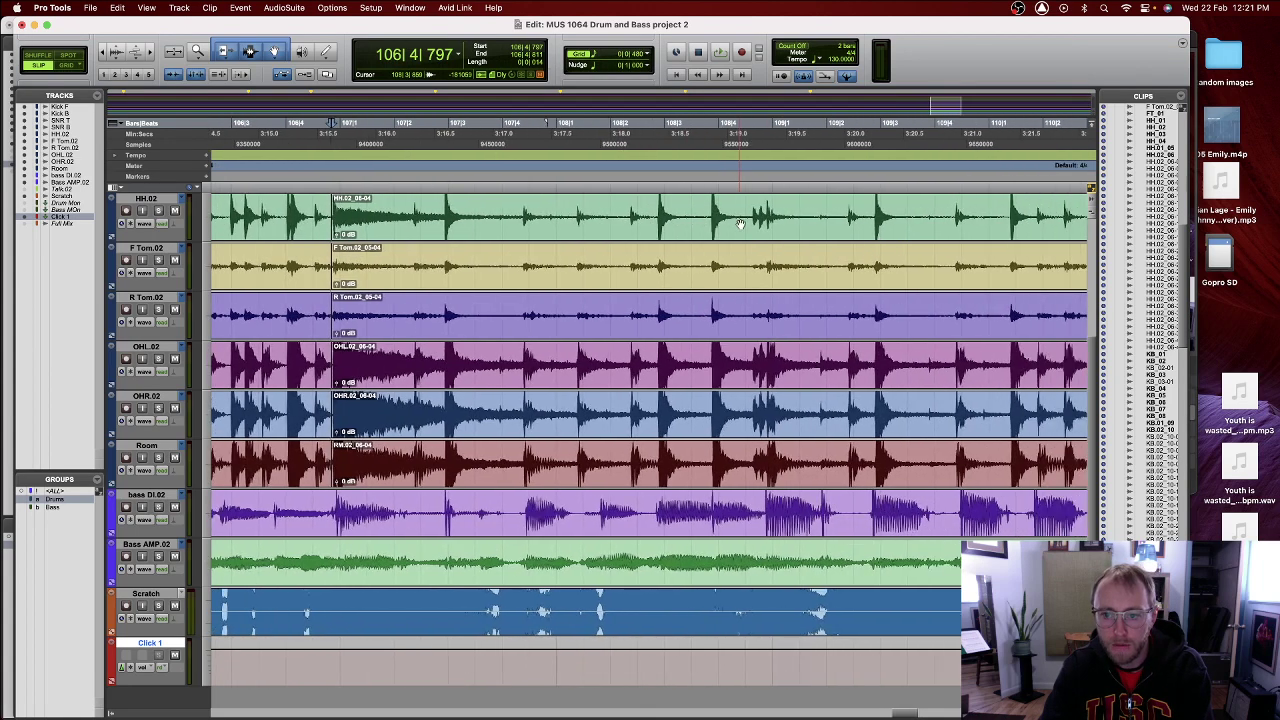
scroll(740, 224, "right", 10)
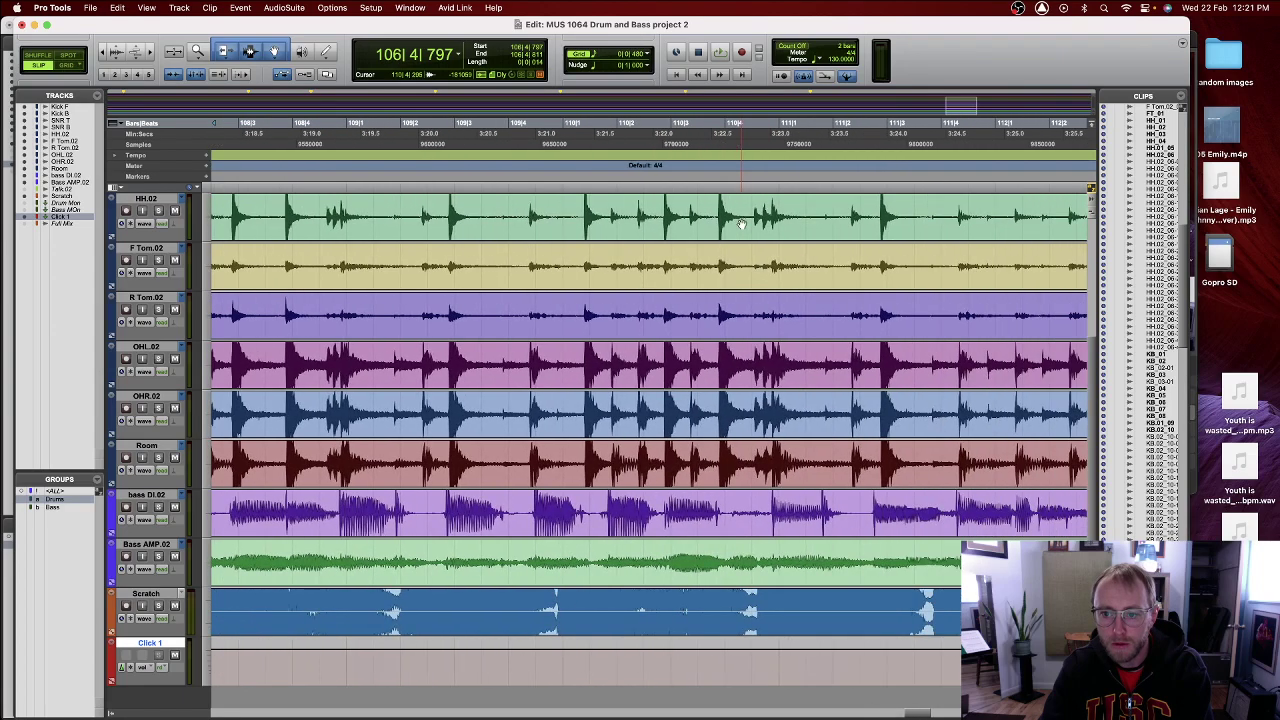
scroll(741, 224, "right", 10)
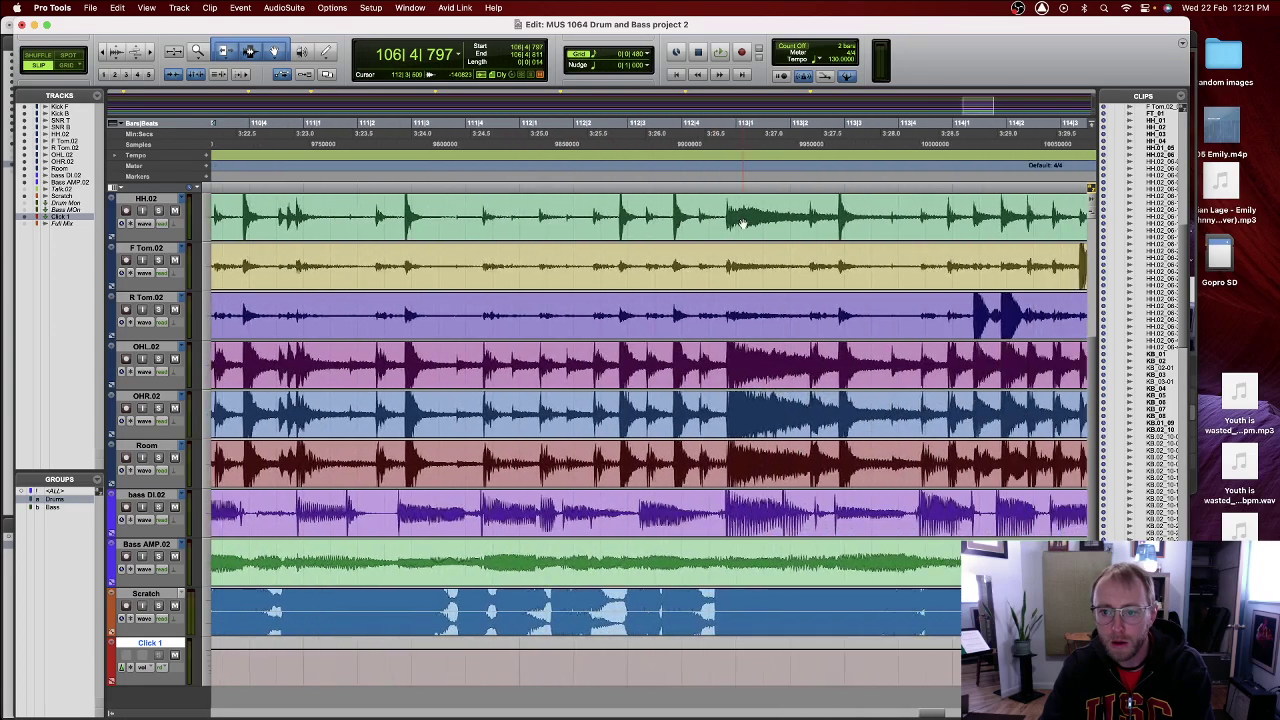
scroll(742, 224, "right", 6)
scroll(742, 224, "right", 15)
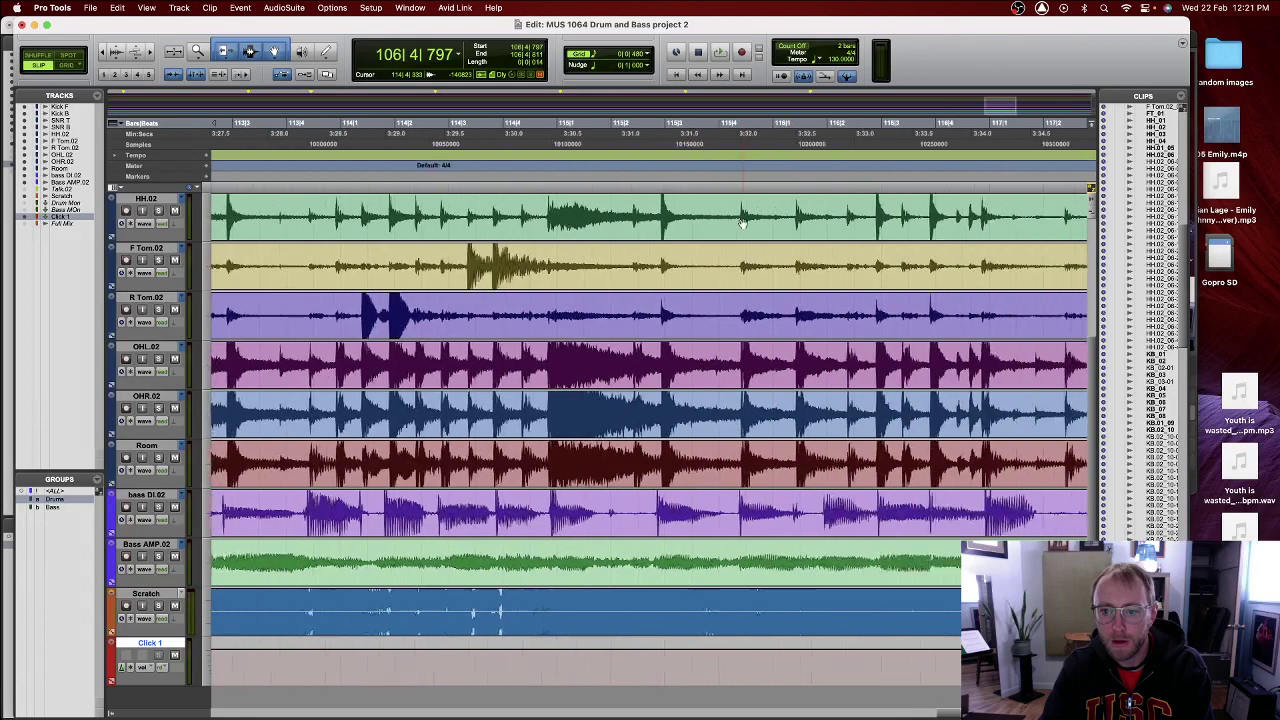
scroll(743, 223, "right", 8)
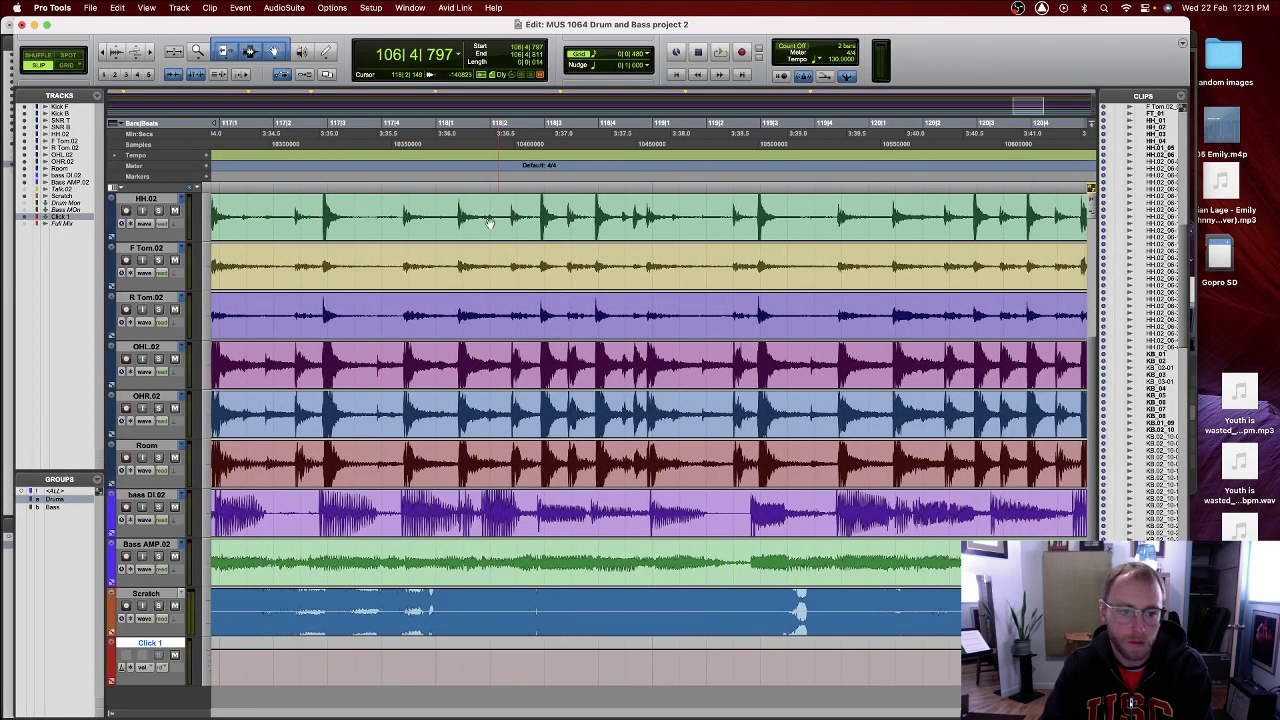
scroll(743, 212, "right", 3)
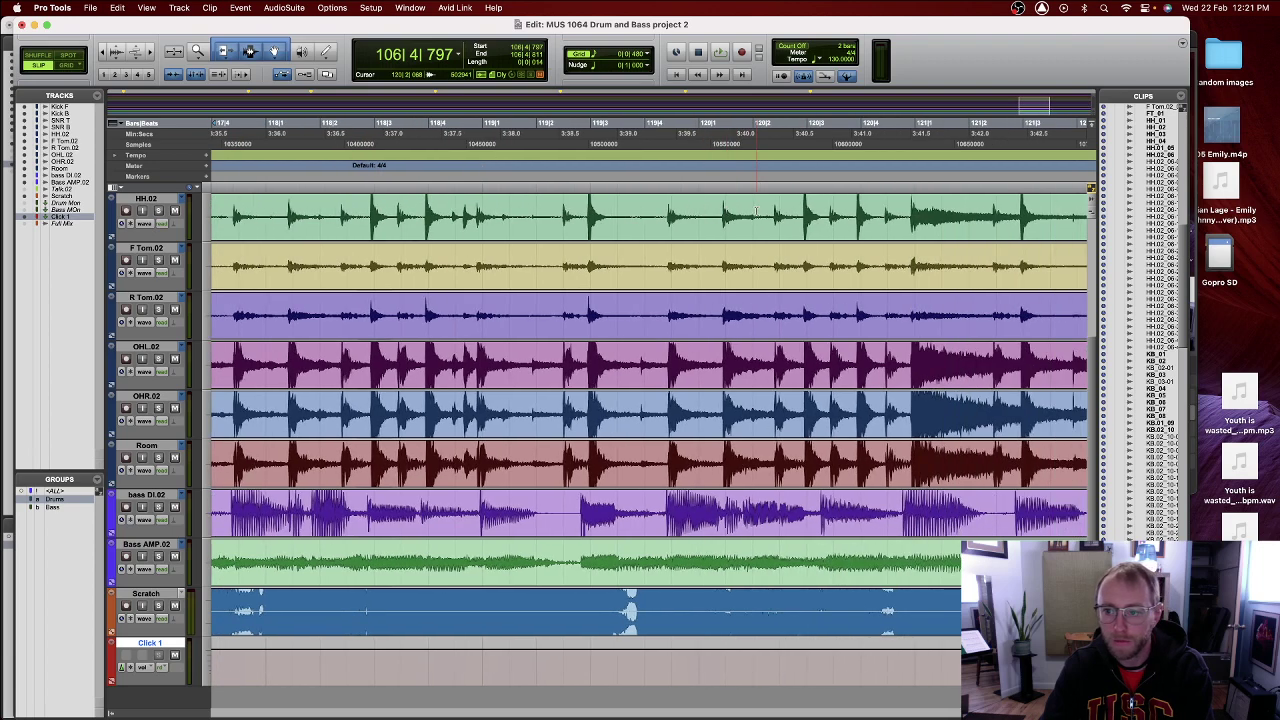
scroll(757, 211, "right", 3)
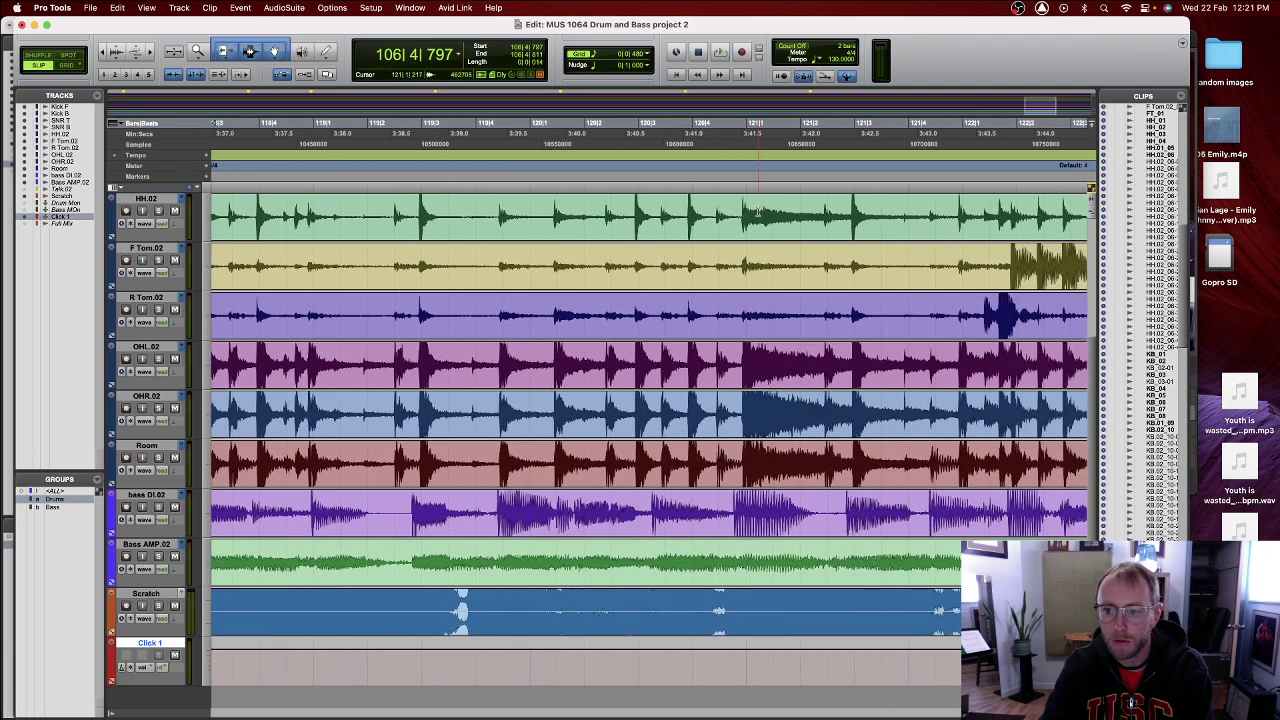
scroll(758, 211, "up", 2)
scroll(758, 211, "right", 4)
scroll(758, 211, "down", 4)
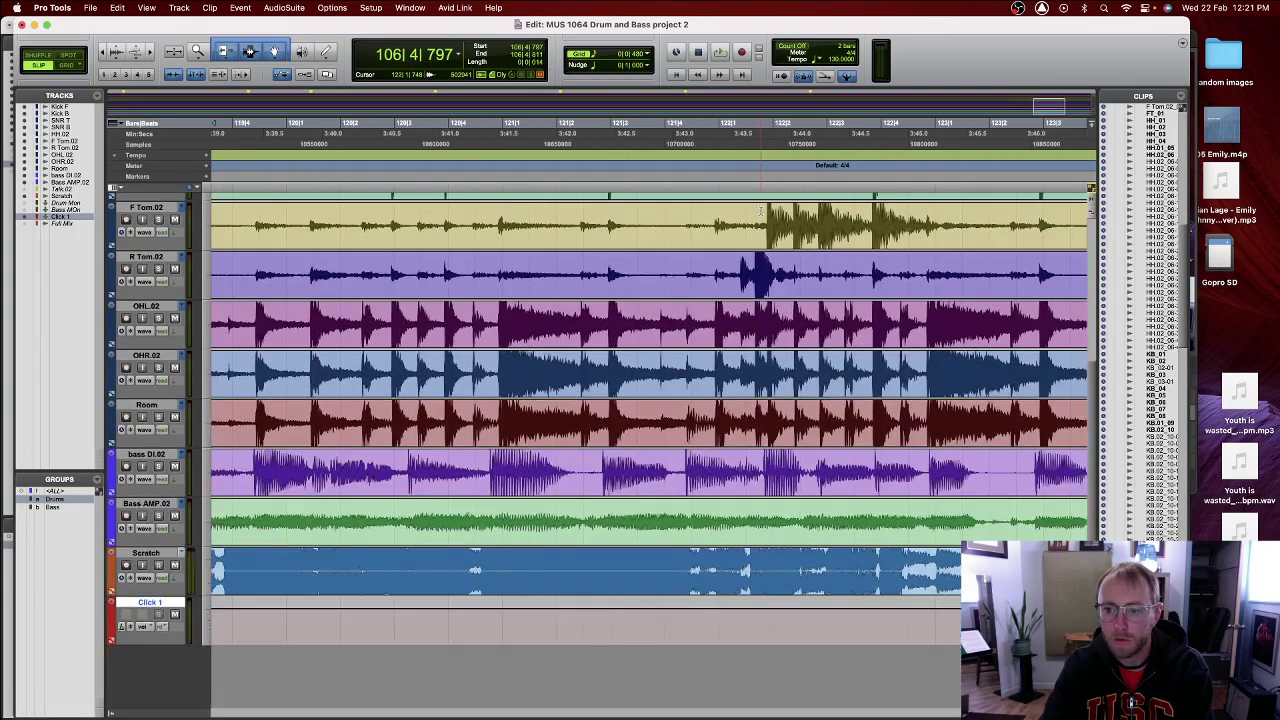
scroll(760, 211, "up", 5)
scroll(760, 211, "right", 8)
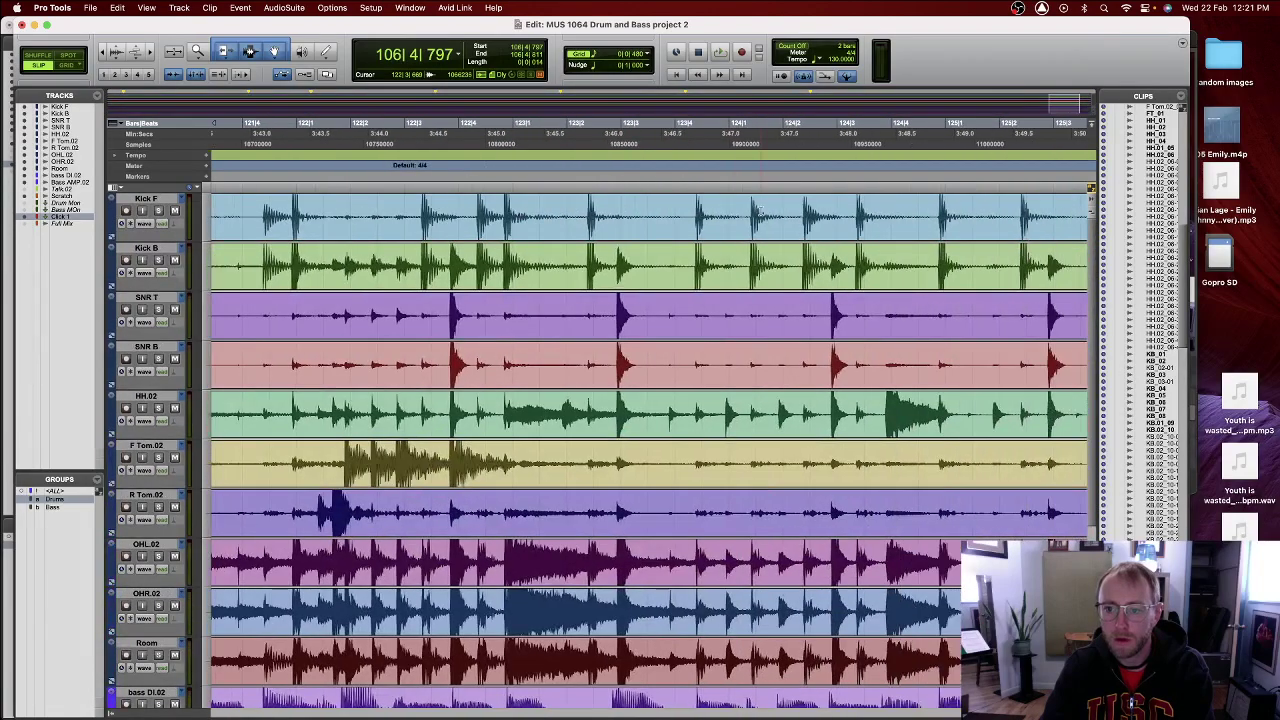
scroll(760, 211, "right", 8)
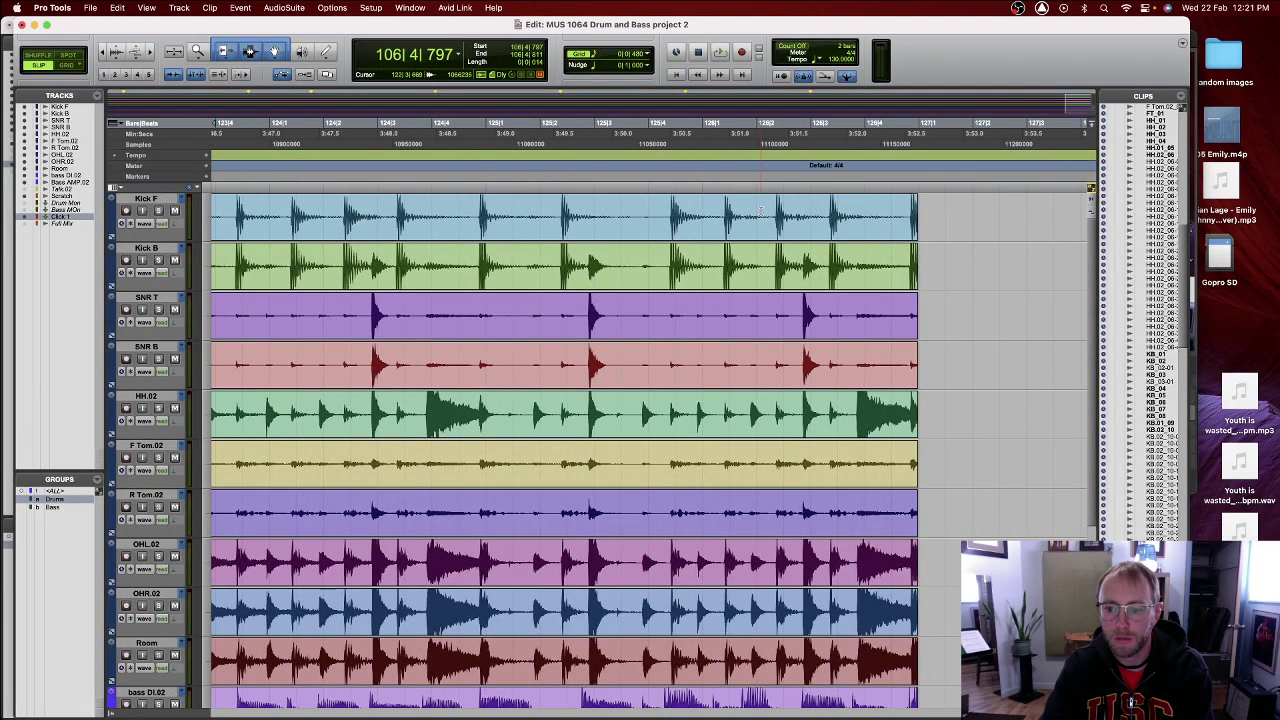
scroll(752, 230, "down", 3)
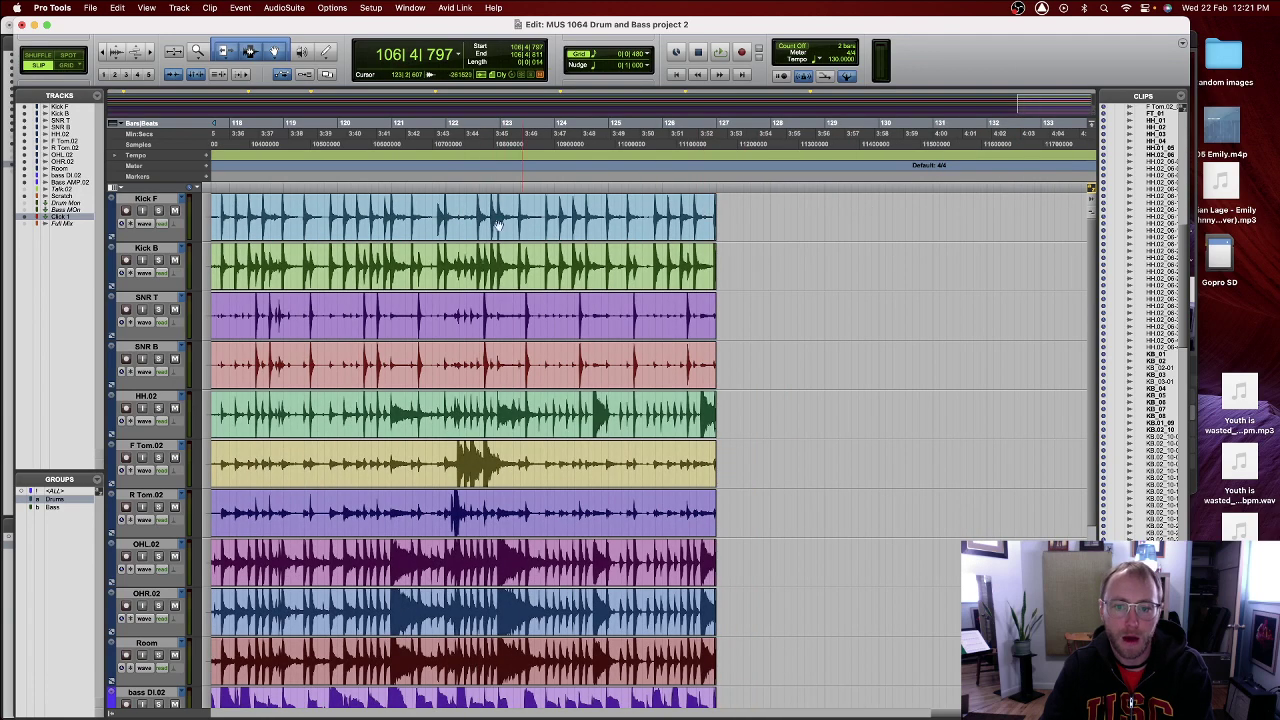
scroll(497, 226, "left", 8)
scroll(497, 226, "left", 6)
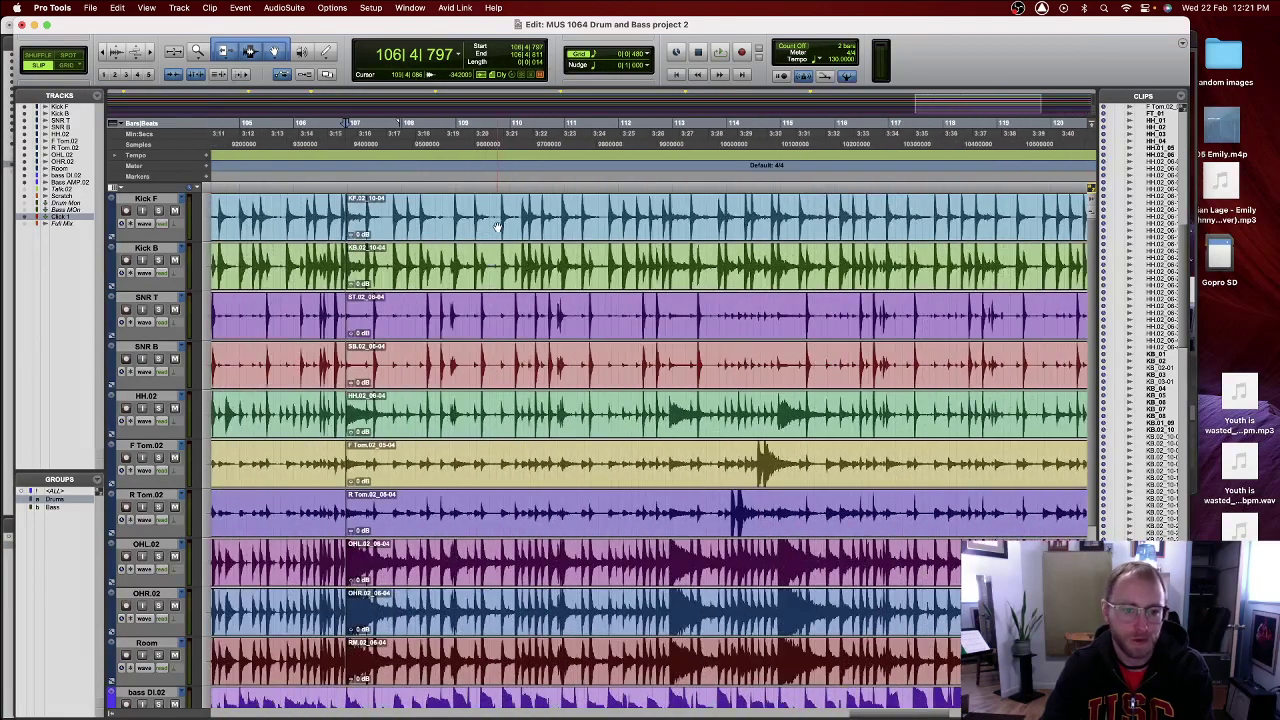
- Shift the final grouped drum clips slightly later so their first hit lines up with bar 107, and crossfade the edit
left_click(424, 228)
key("super+bracketright")
key("super+bracketright")
key("super+bracketright")
key("super+bracketright")
key("super+bracketright")
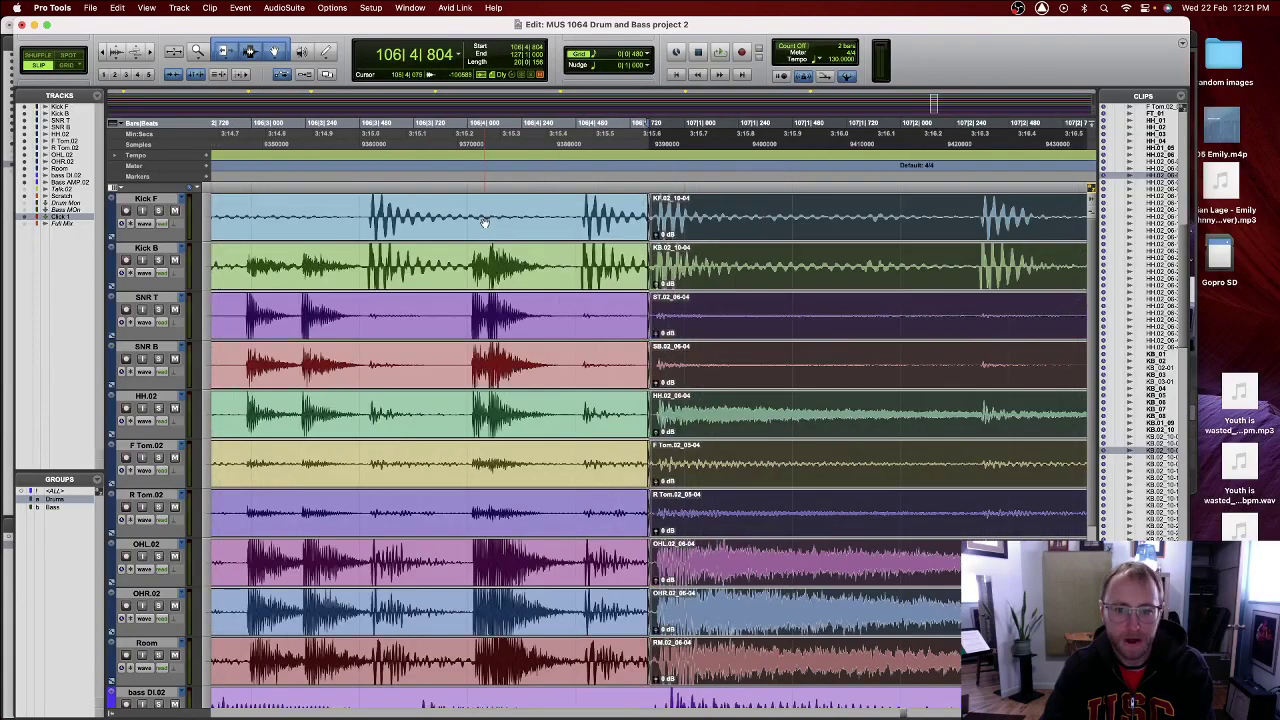
left_click_drag(712, 236, 764, 236)
- Play back the transition into bar 107 from beat 4 of bar 106 to check the crossfaded drum edit
left_click(497, 158)
key("space")
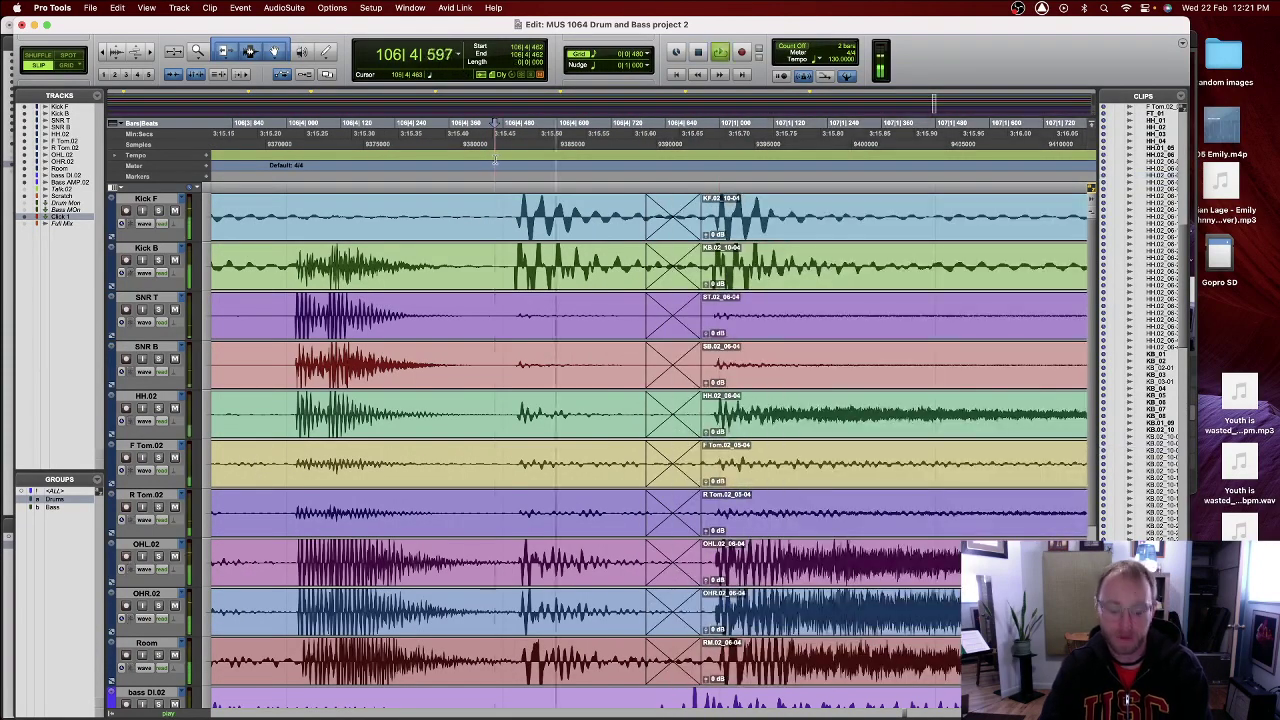
key("super+bracketleft")
key("super+bracketleft")
key("super+bracketleft")
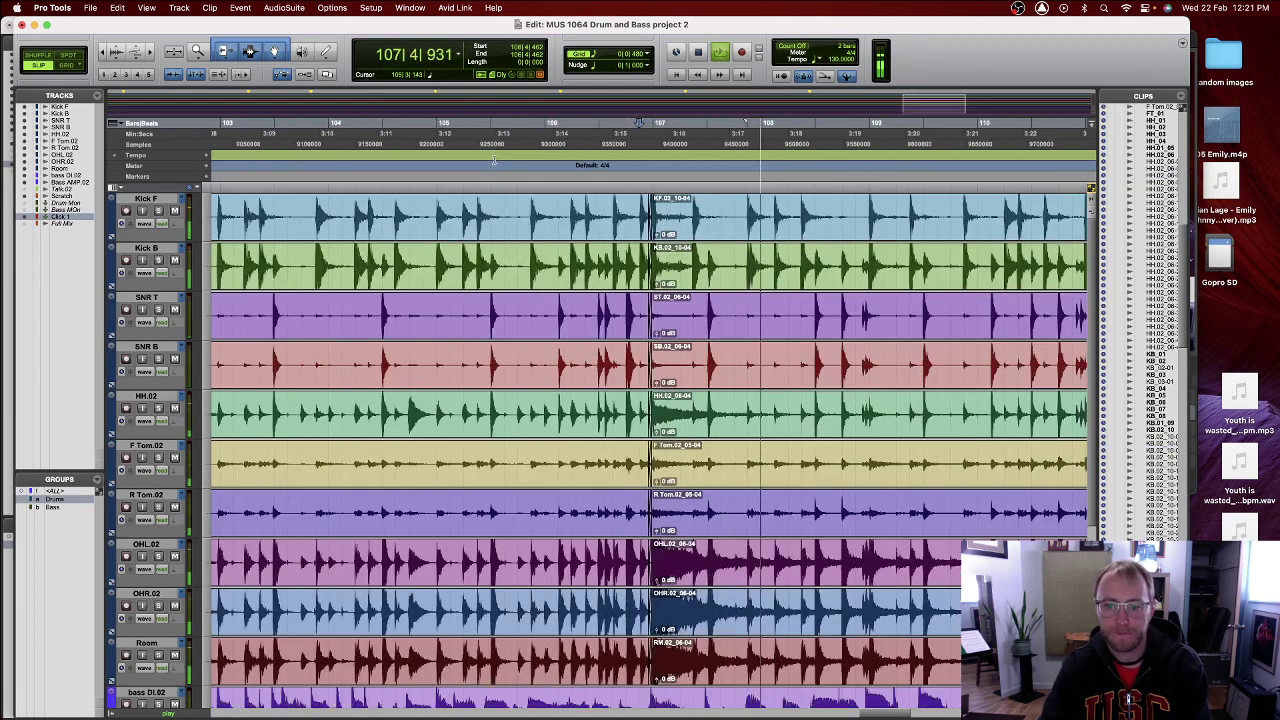
scroll(743, 370, "down", 5)
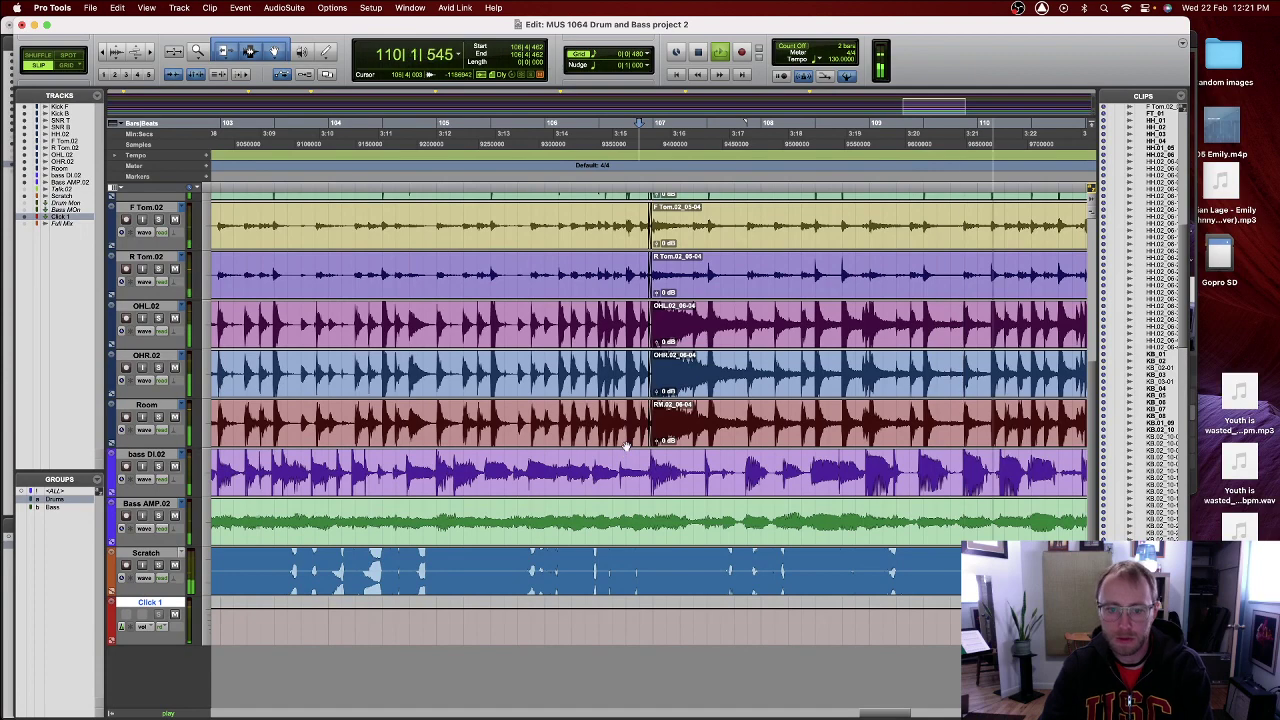
- Restart playback from just before the CH out marker to review the edited drum section
key("super+bracketleft")
key("super+bracketleft")
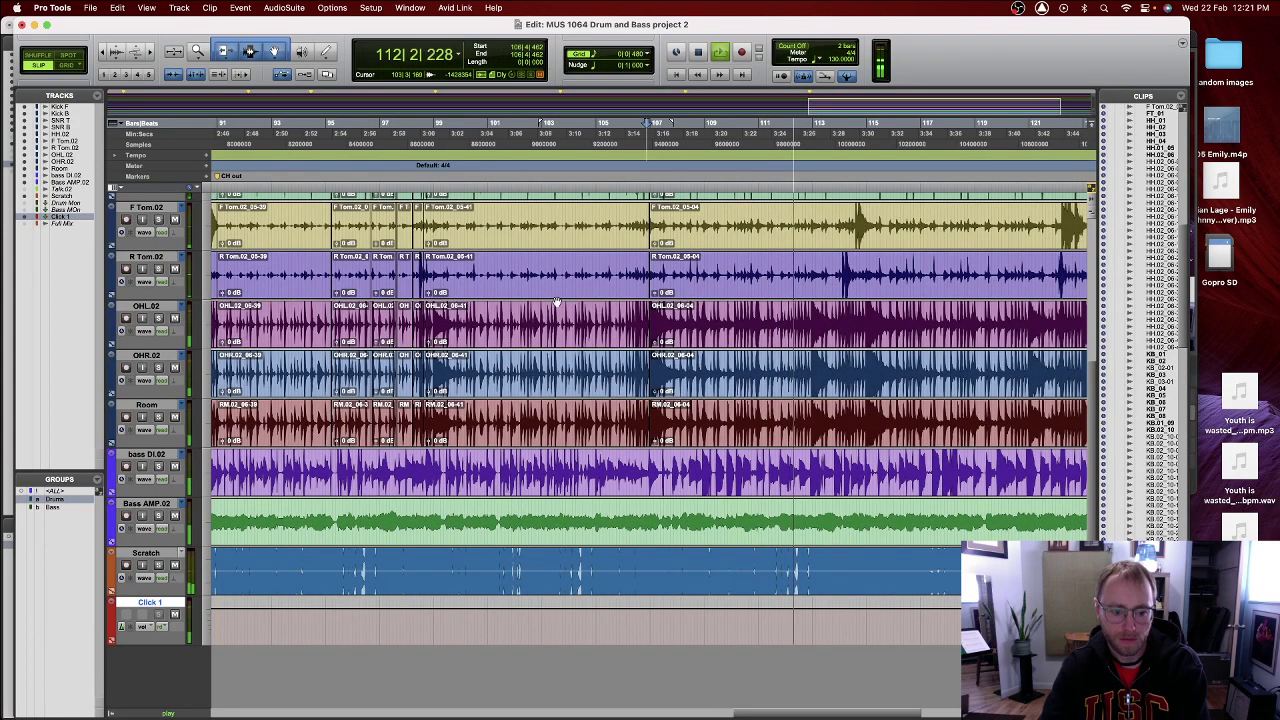
scroll(557, 303, "left", 3)
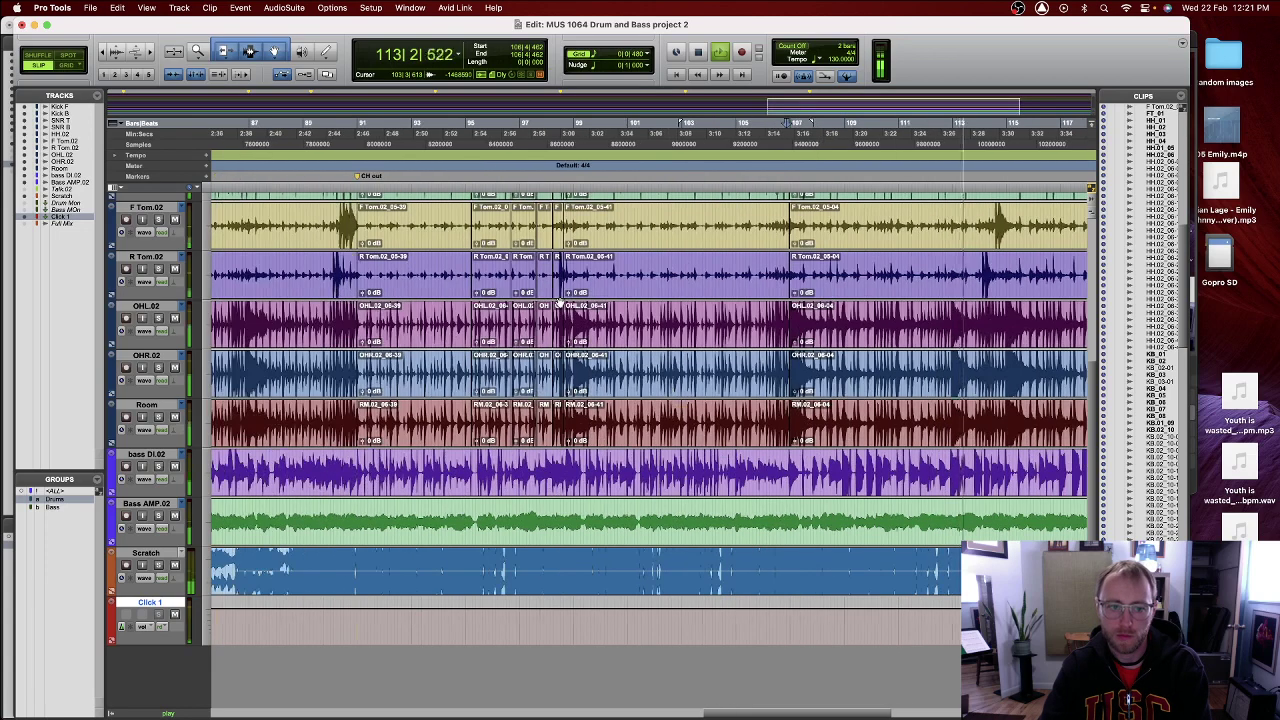
key("space")
key("space")
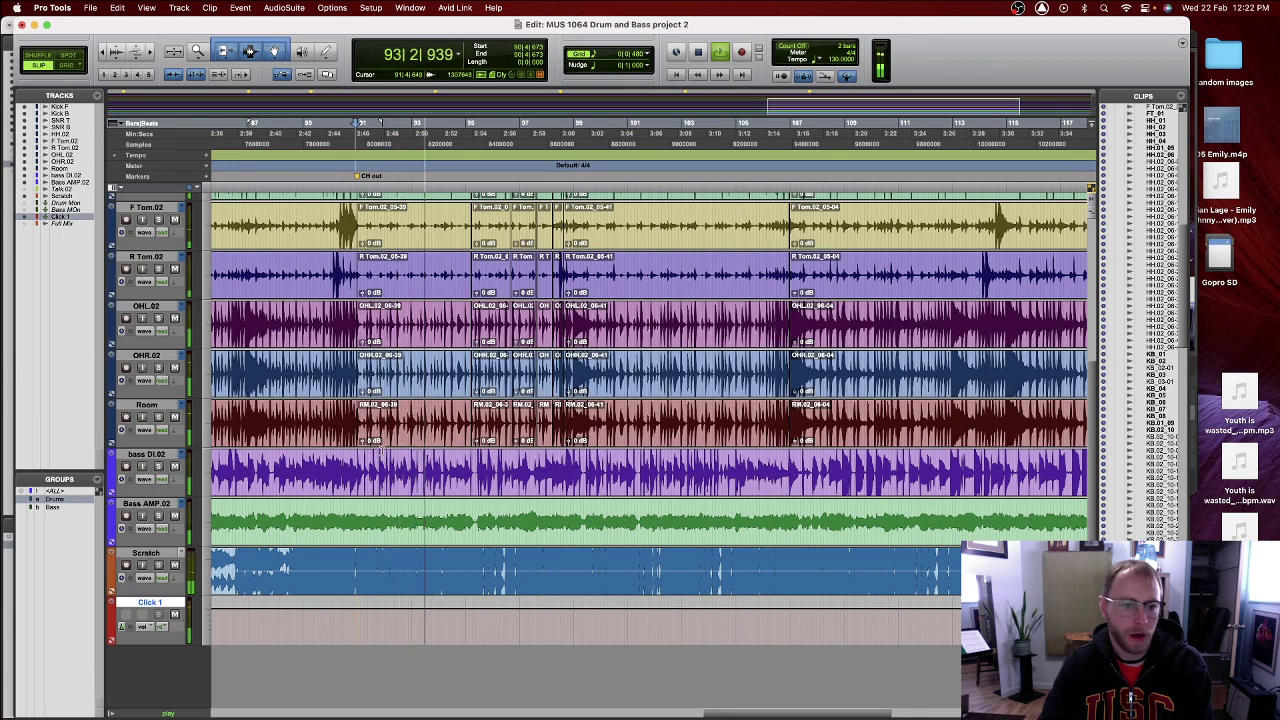
- Play back the drum edit from beat 3 of bar 106 across the transition into bar 107
left_click(393, 441)
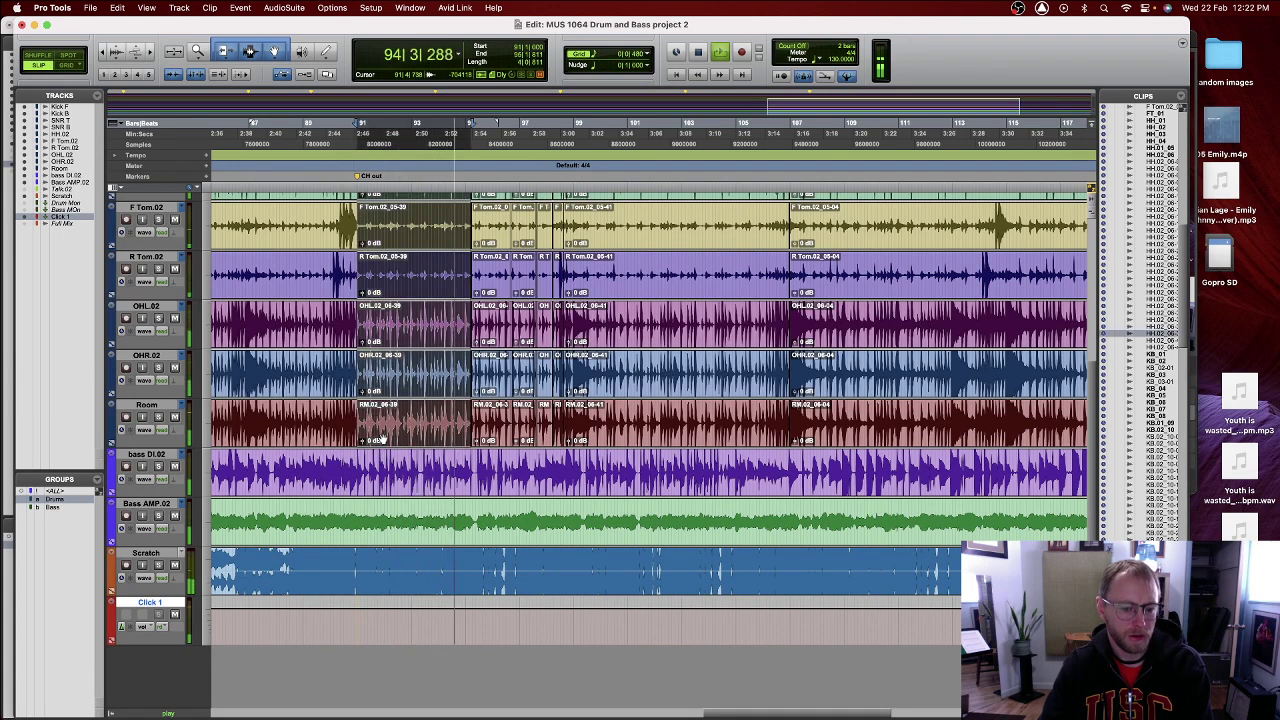
left_click(384, 487)
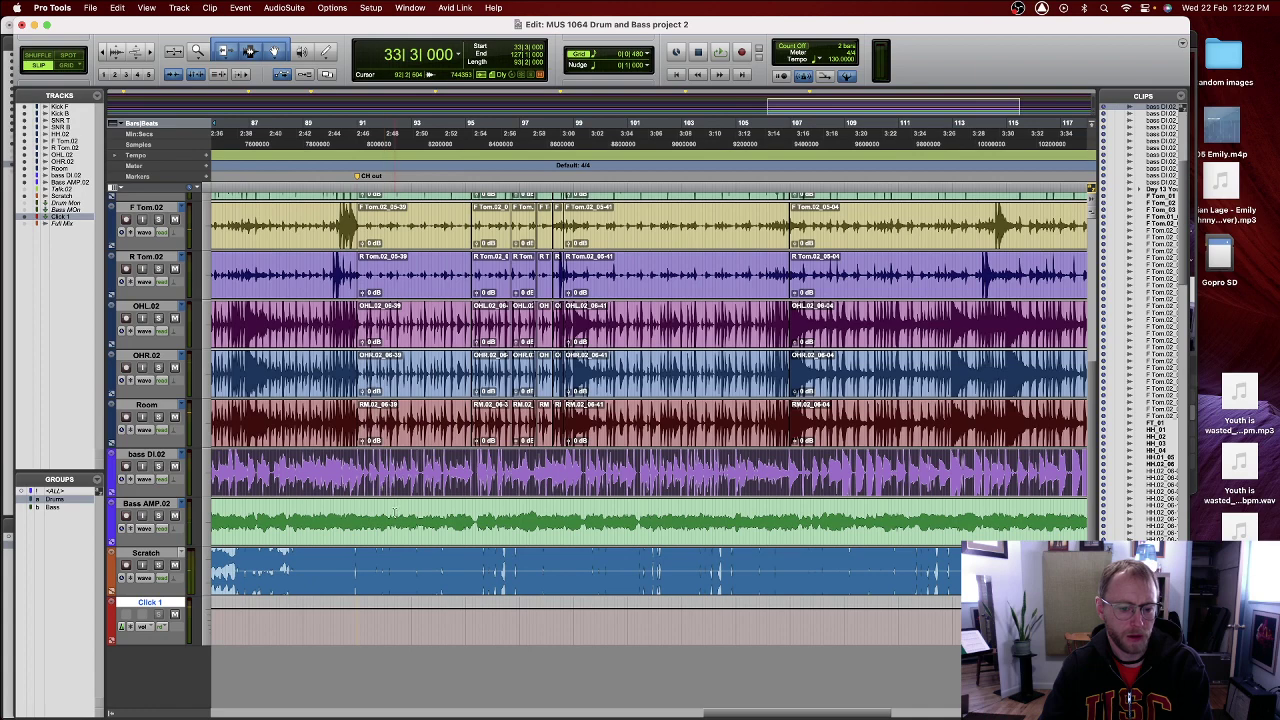
left_click(396, 529)
left_click(380, 478)
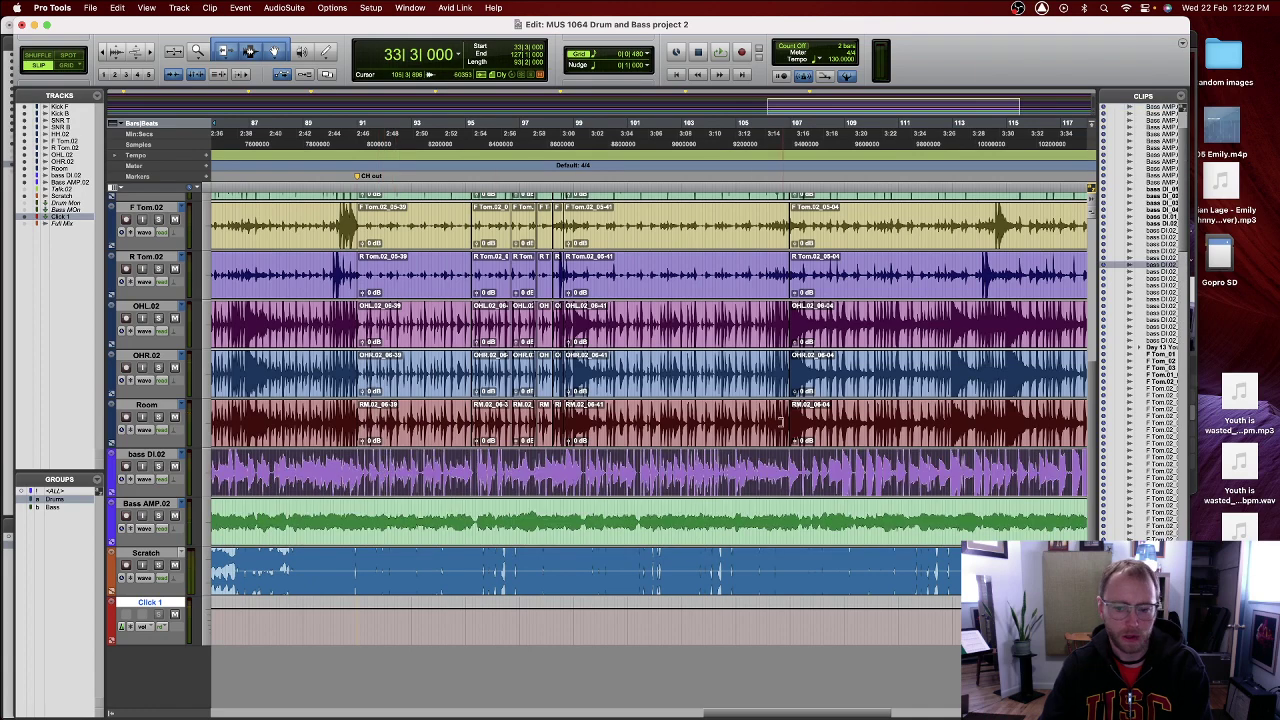
left_click(776, 414)
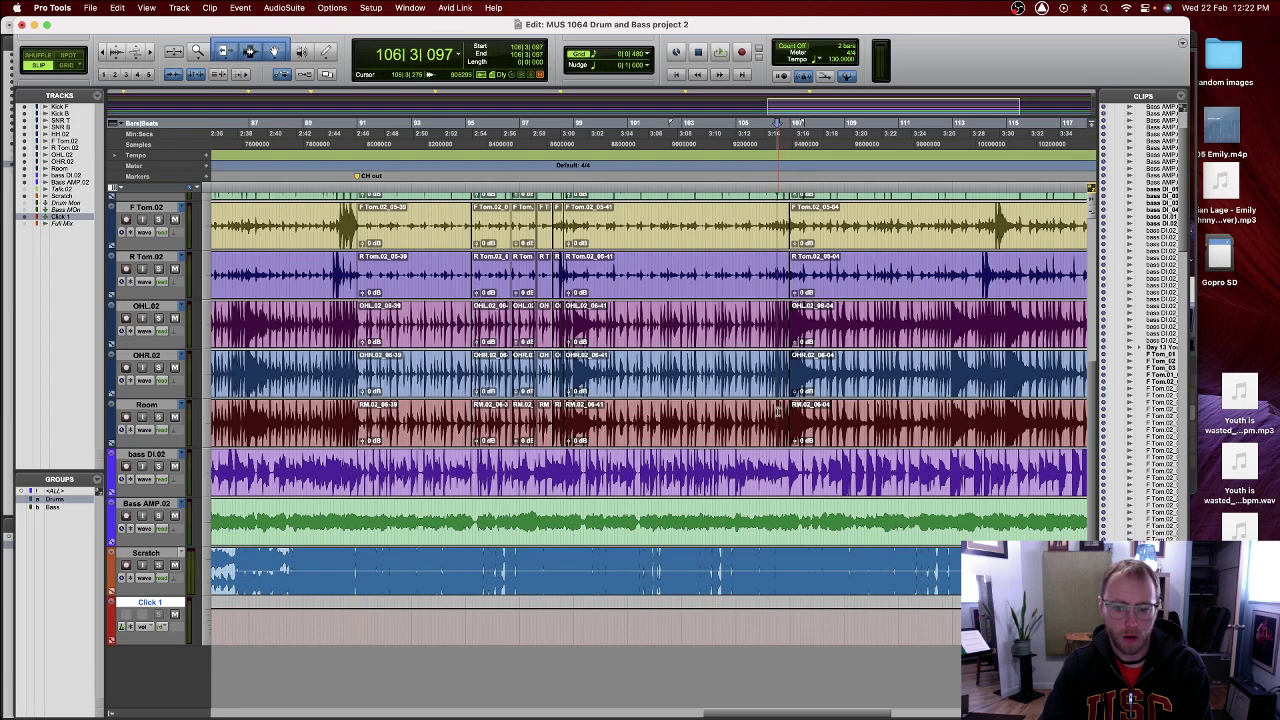
key("space")
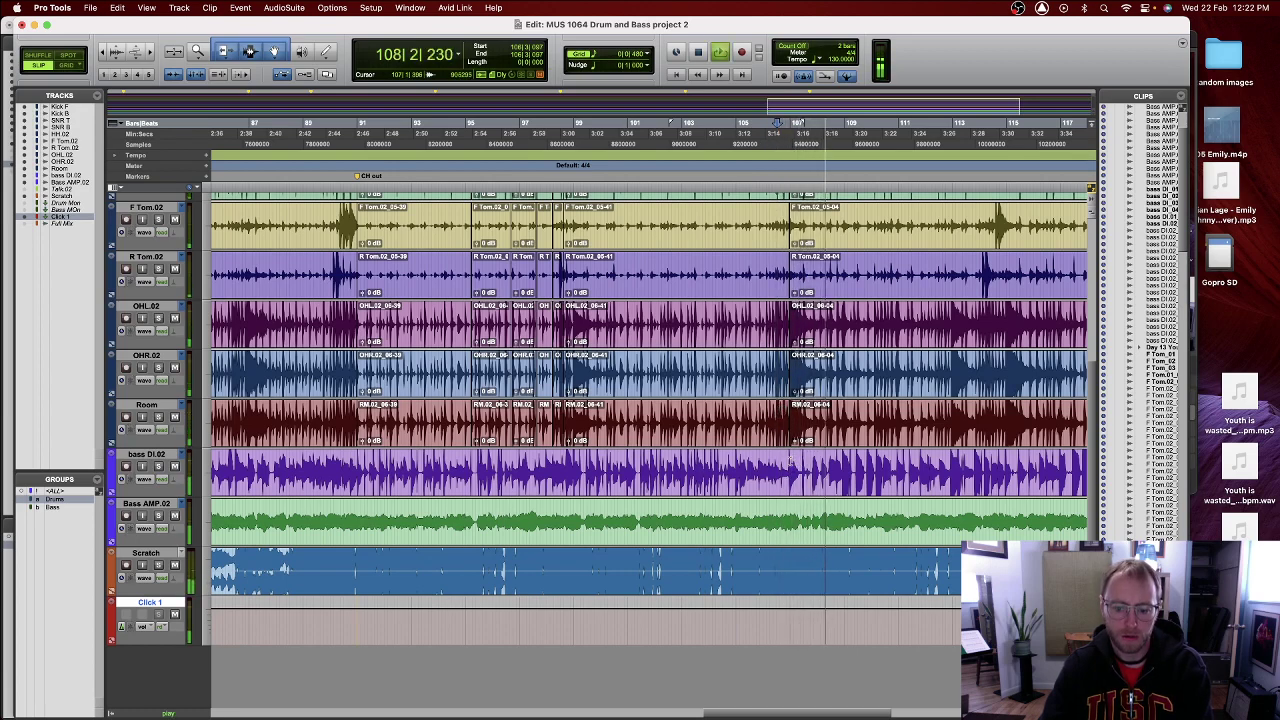
key("space")
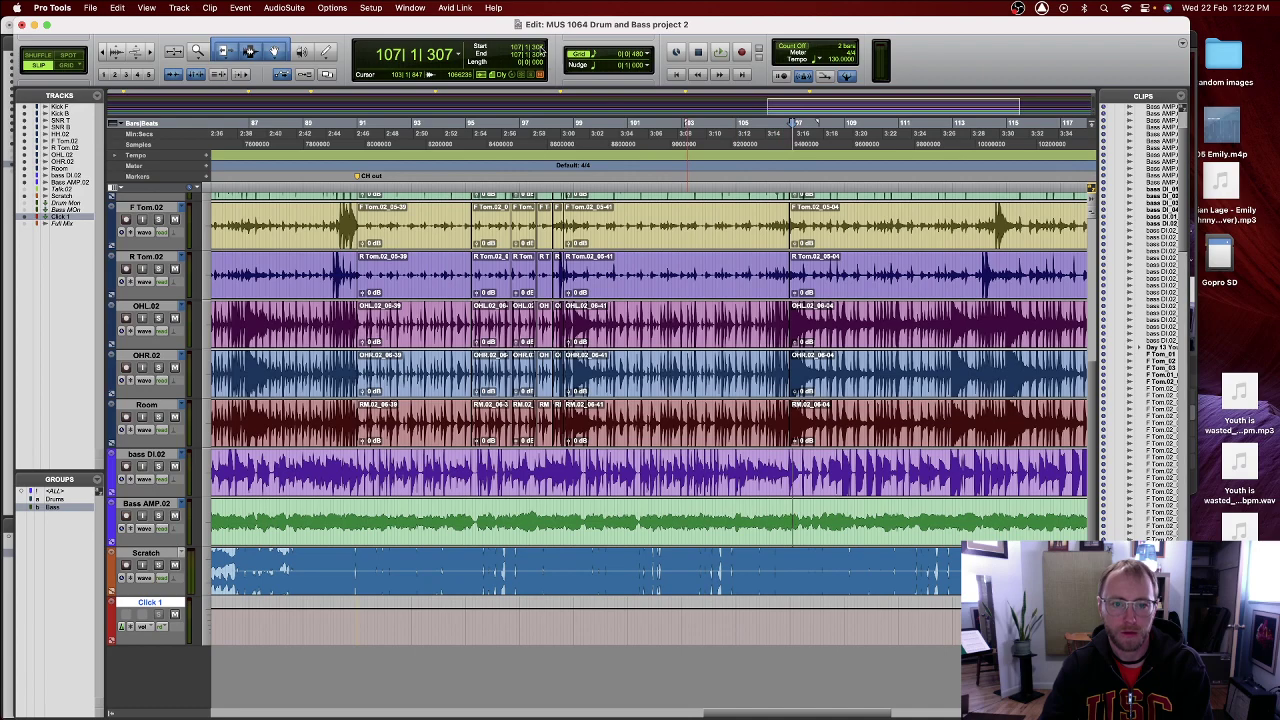
- Make Bass the active edit group and play from just before the CH1 marker through V 1, viewing the bass waveforms up close
scroll(628, 461, "left", 15)
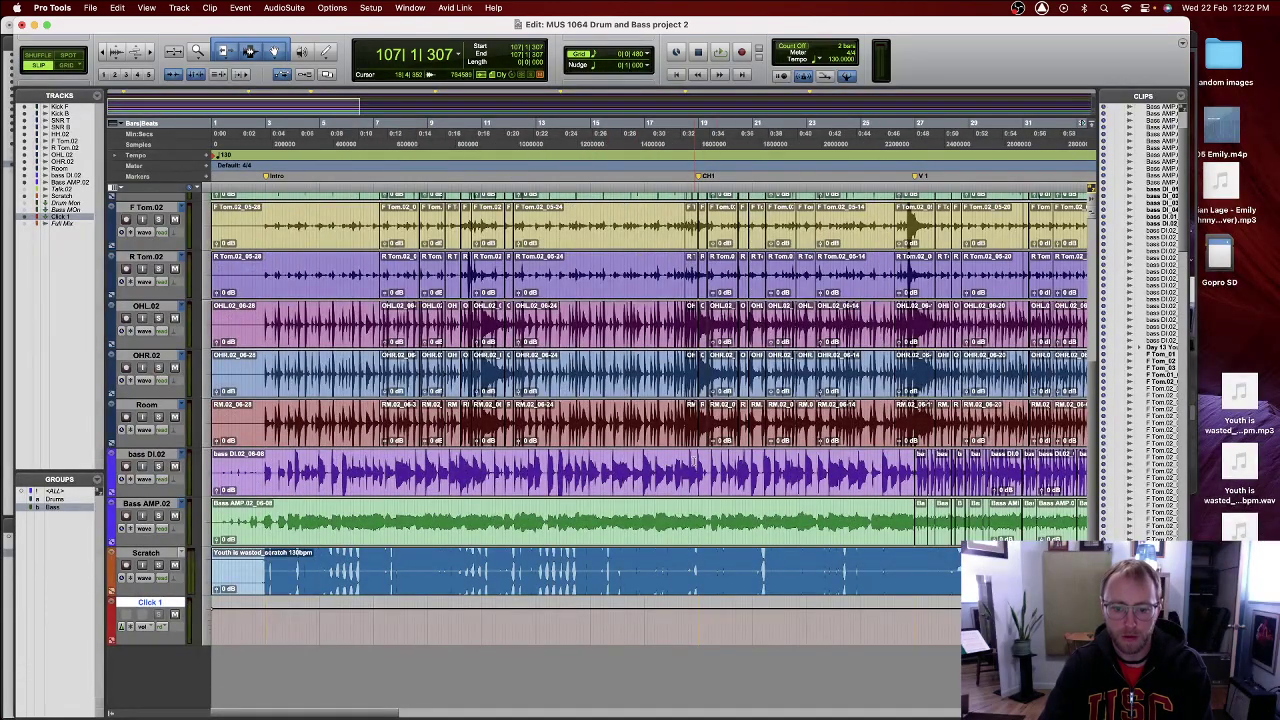
key("space")
key("super+bracketright")
key("super+bracketright")
key("super+bracketright")
key("super+bracketright")
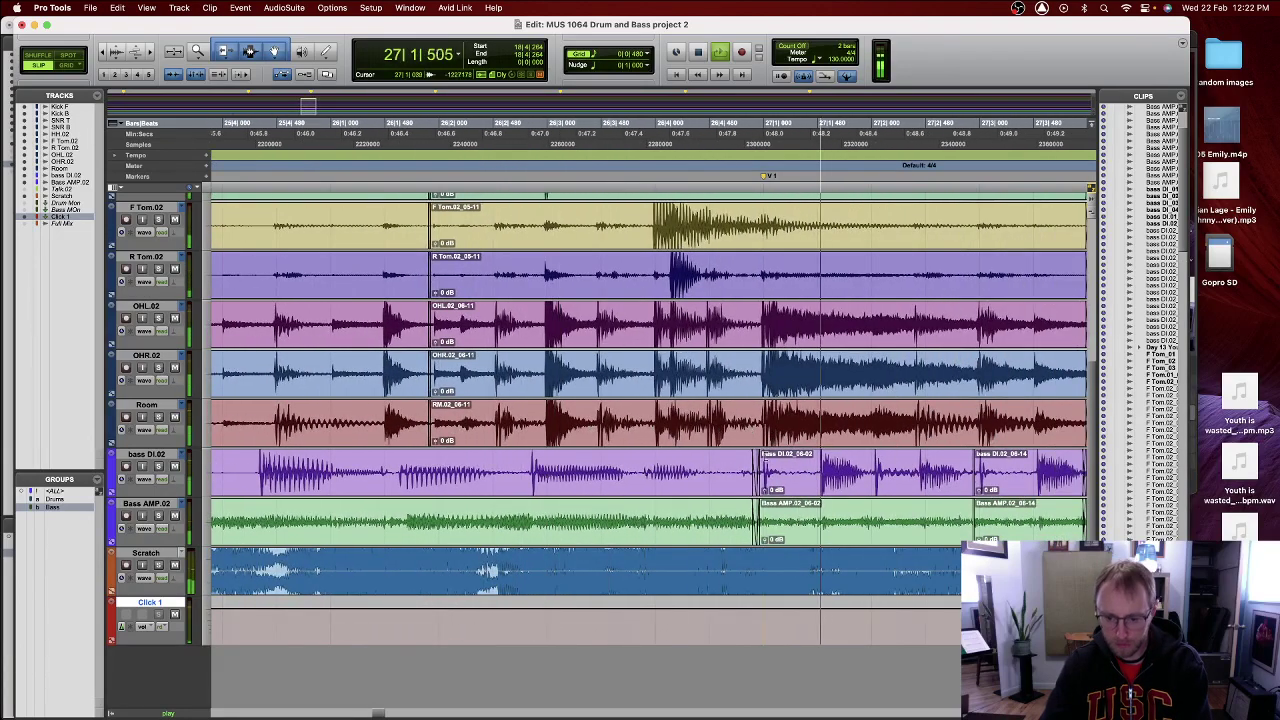
key("space")
- Split the grouped bass clips before beat 3 of bar 21 and shift the later portion so its first note lands on beat 3
scroll(463, 496, "left", 1)
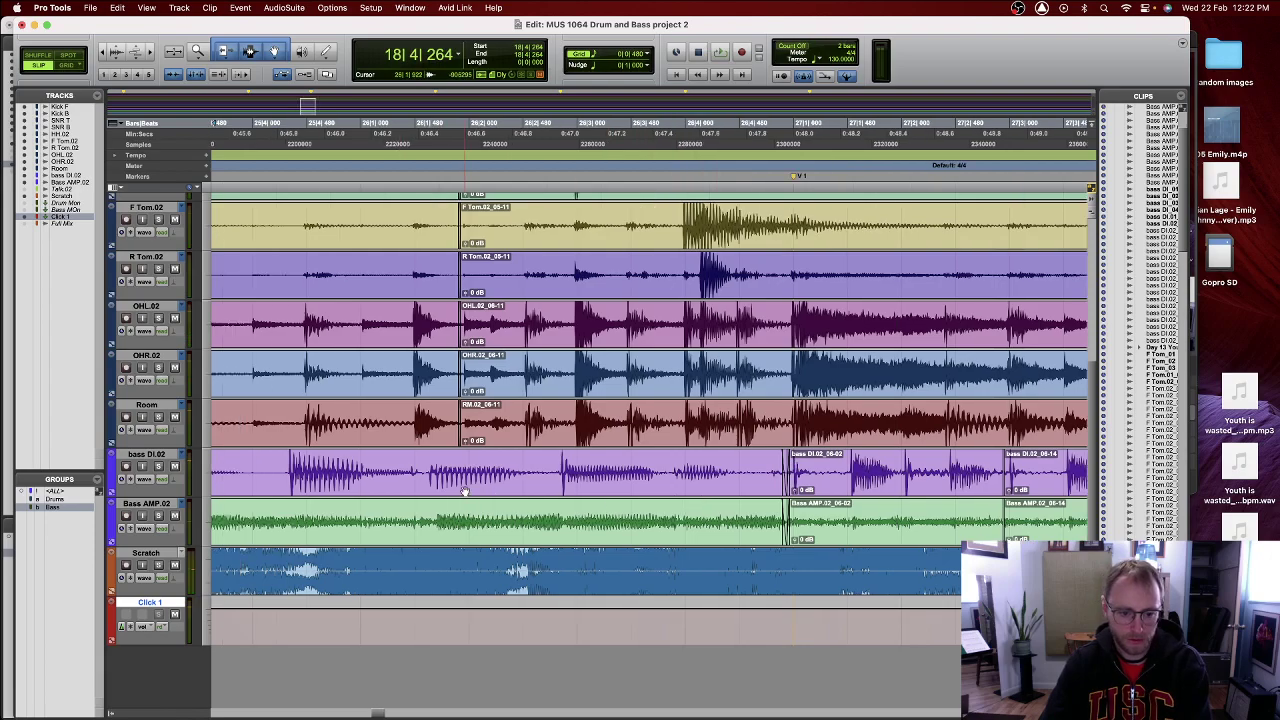
left_click(463, 493)
scroll(462, 491, "left", 8)
scroll(463, 491, "left", 20)
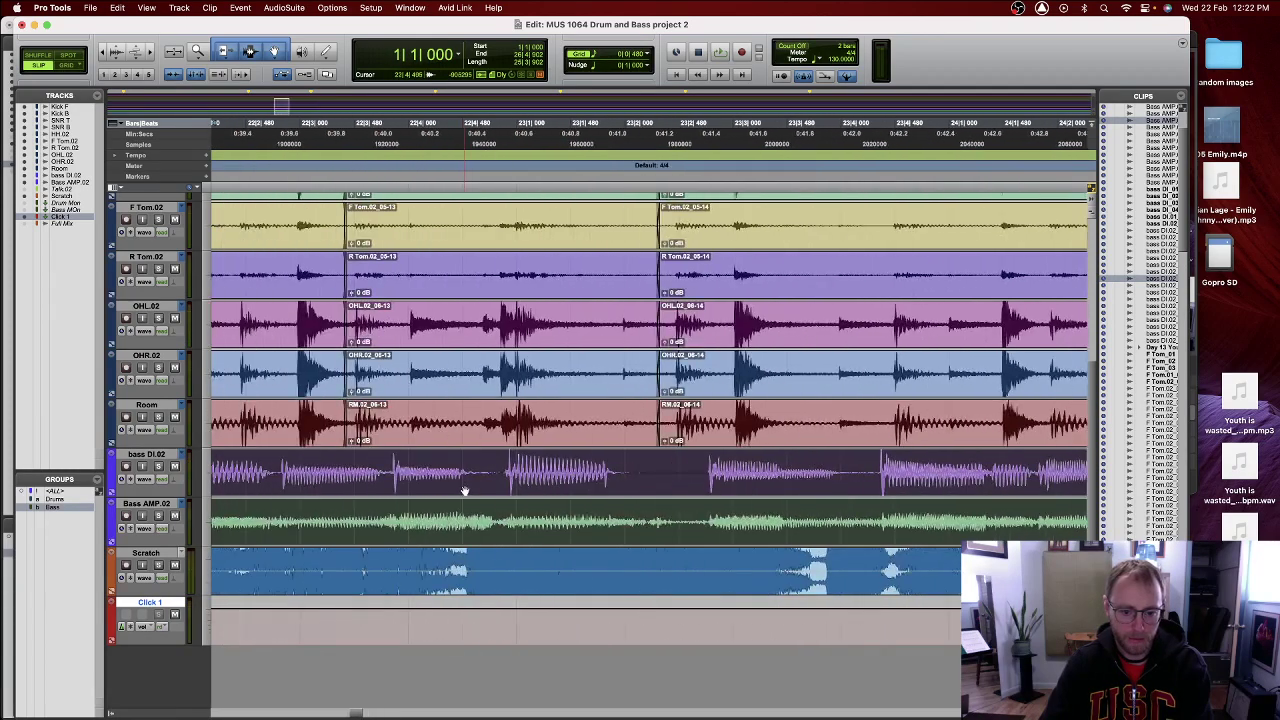
scroll(463, 491, "left", 5)
scroll(463, 491, "left", 4)
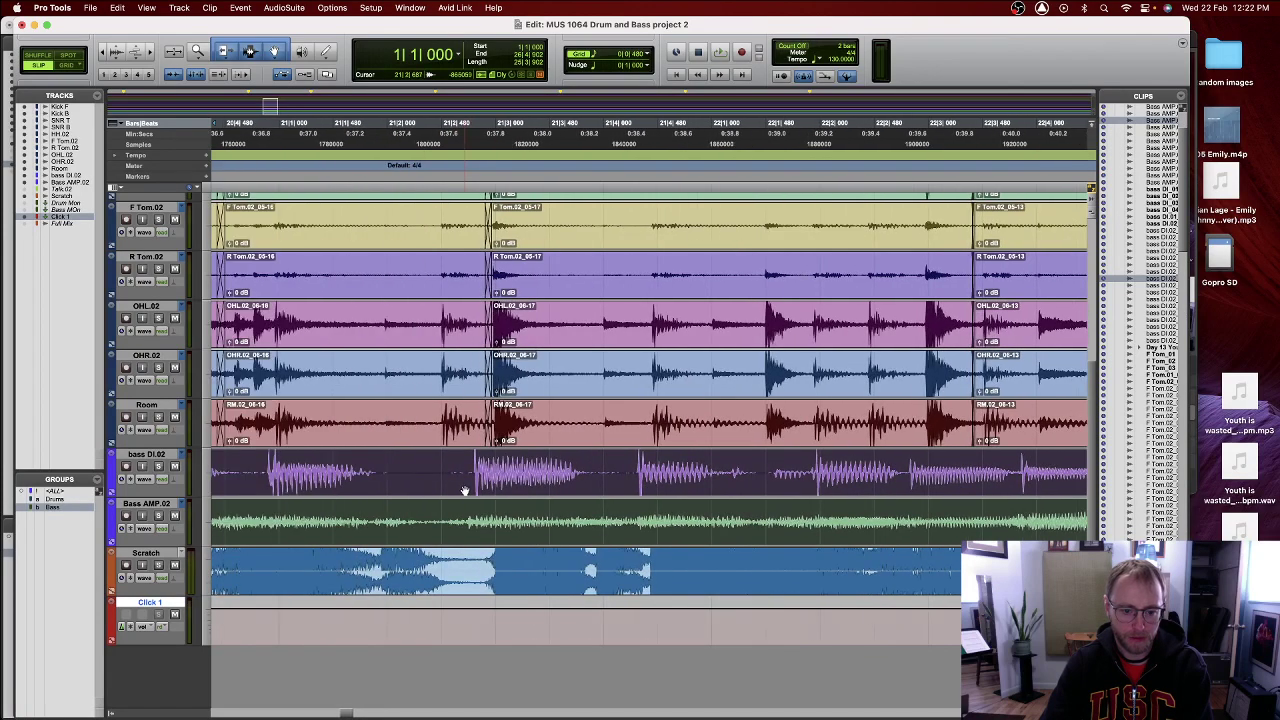
scroll(464, 491, "left", 7)
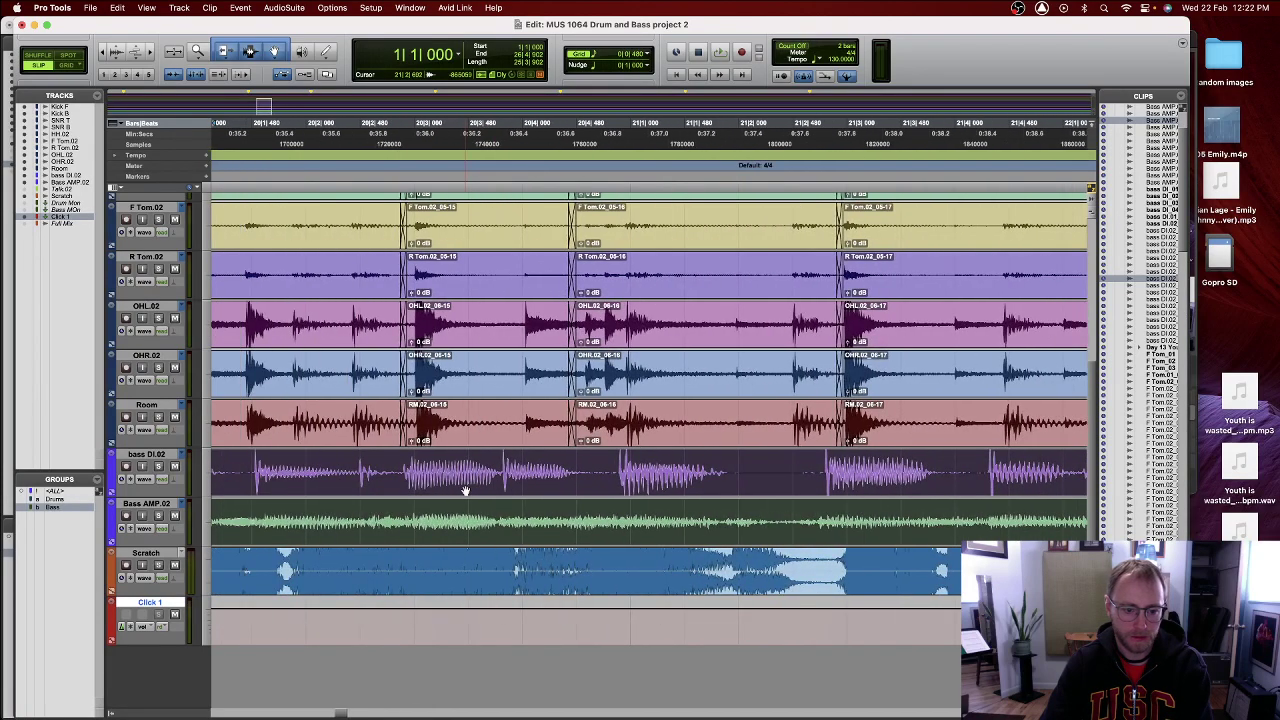
left_click(785, 471)
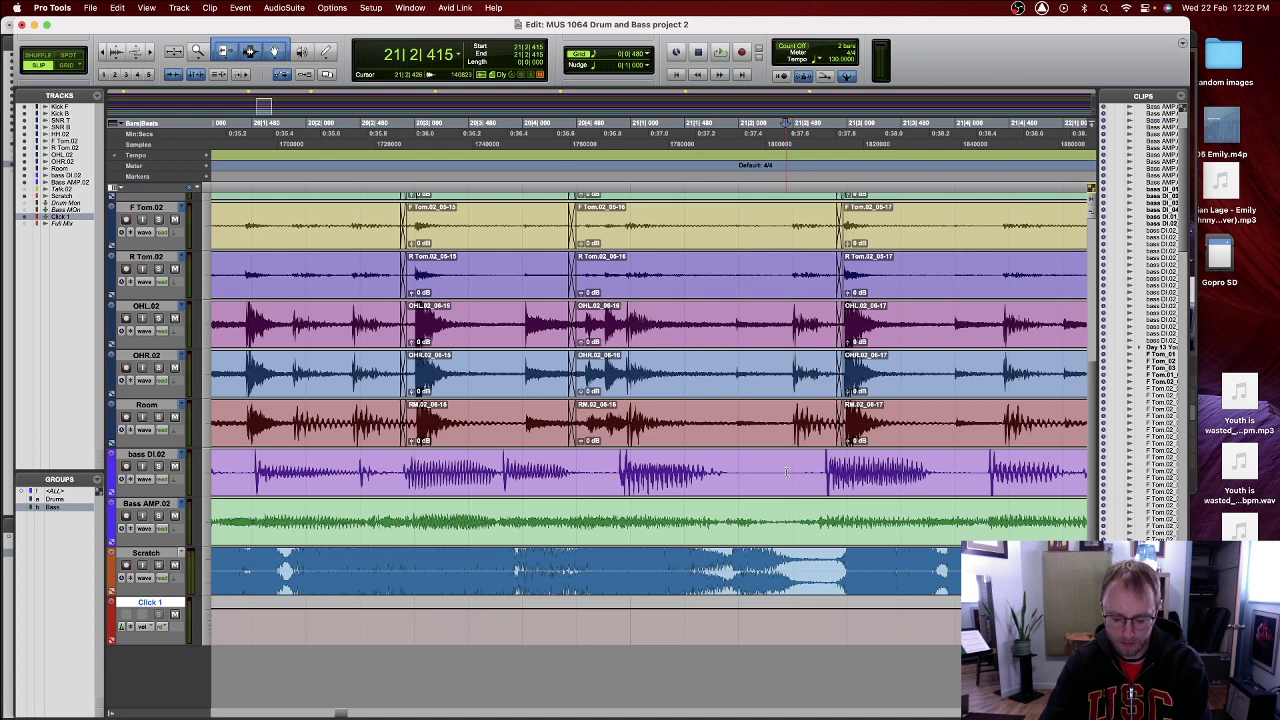
key("super+e")
left_click_drag(822, 487, 837, 487)
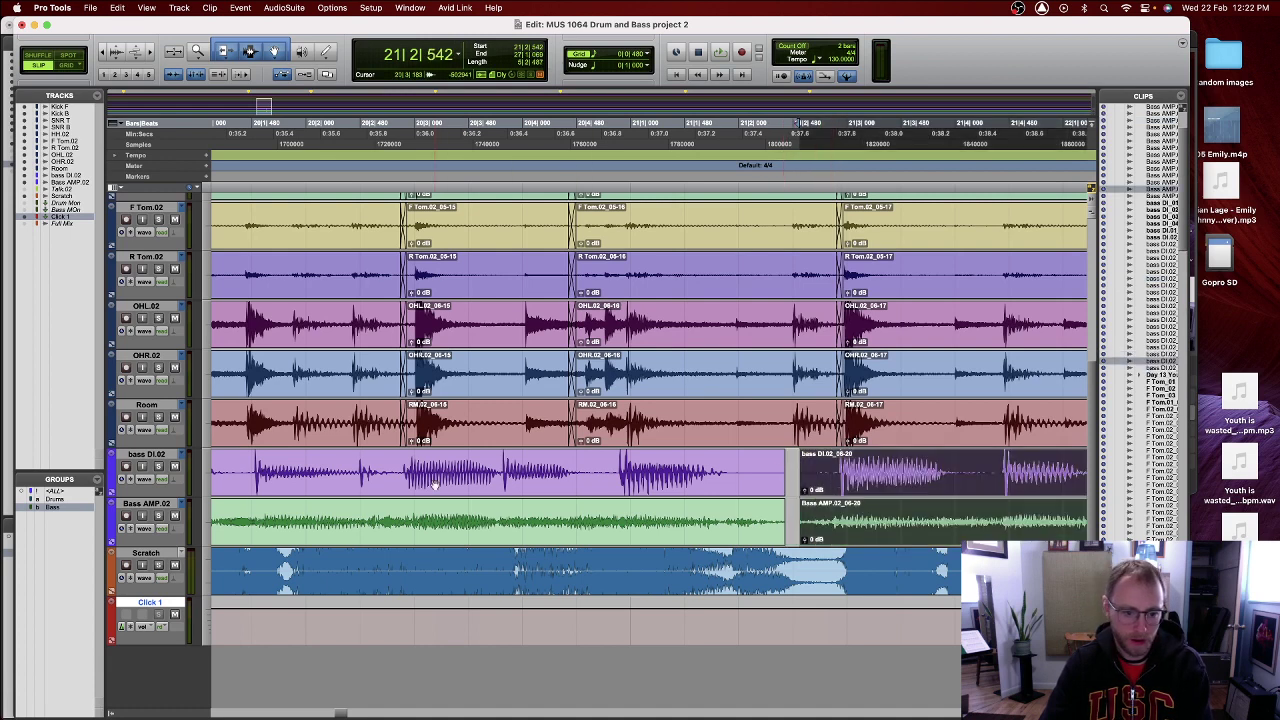
- Split the grouped bass before beat 3 of bar 20, shift that section later onto the beat, and crossfade the edits at both ends
left_click(392, 459)
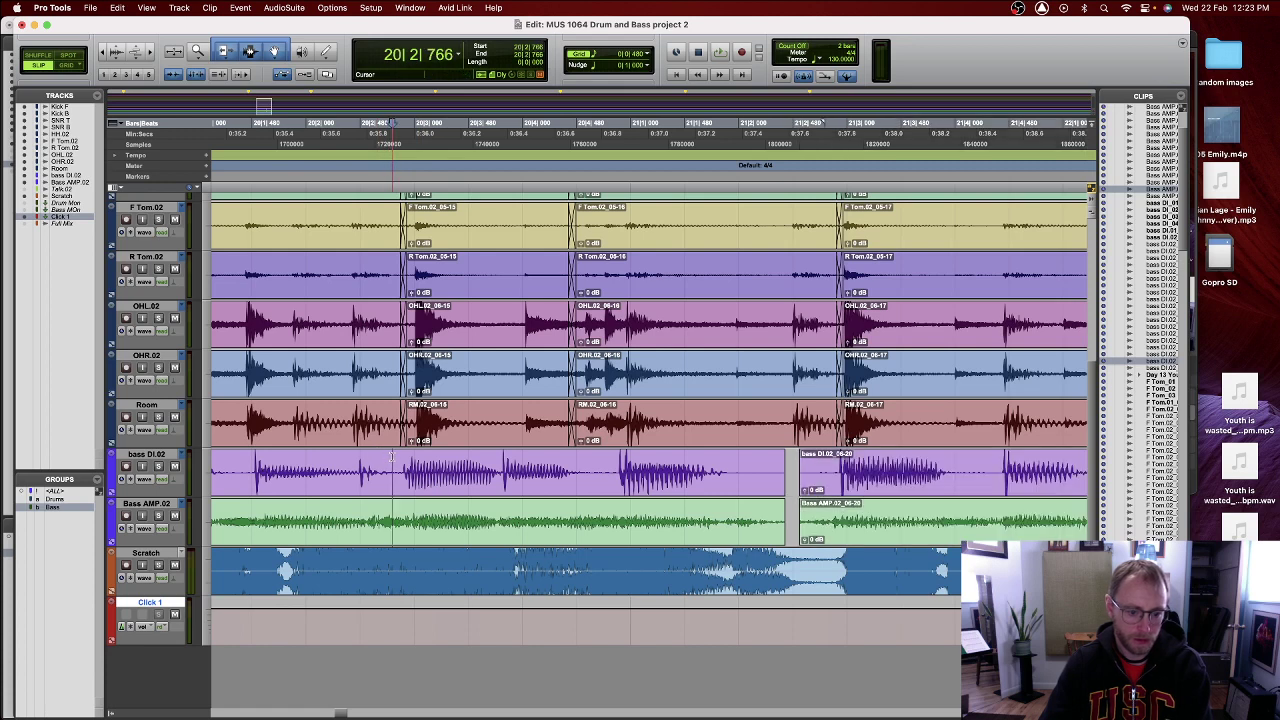
key("super+e")
mouse_move(400, 485)
left_mouse_down()
mouse_move(413, 485)
mouse_move(393, 490)
left_mouse_up()
left_click(397, 482)
left_click(388, 497)
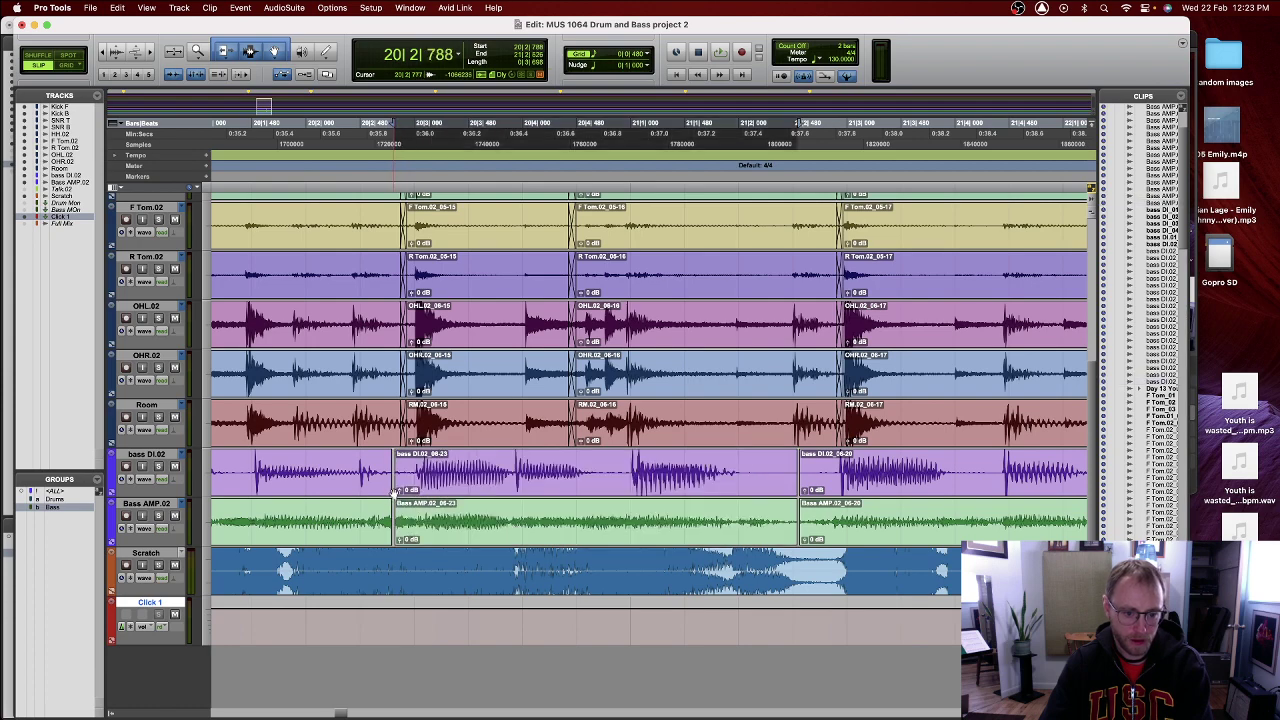
left_click(390, 492)
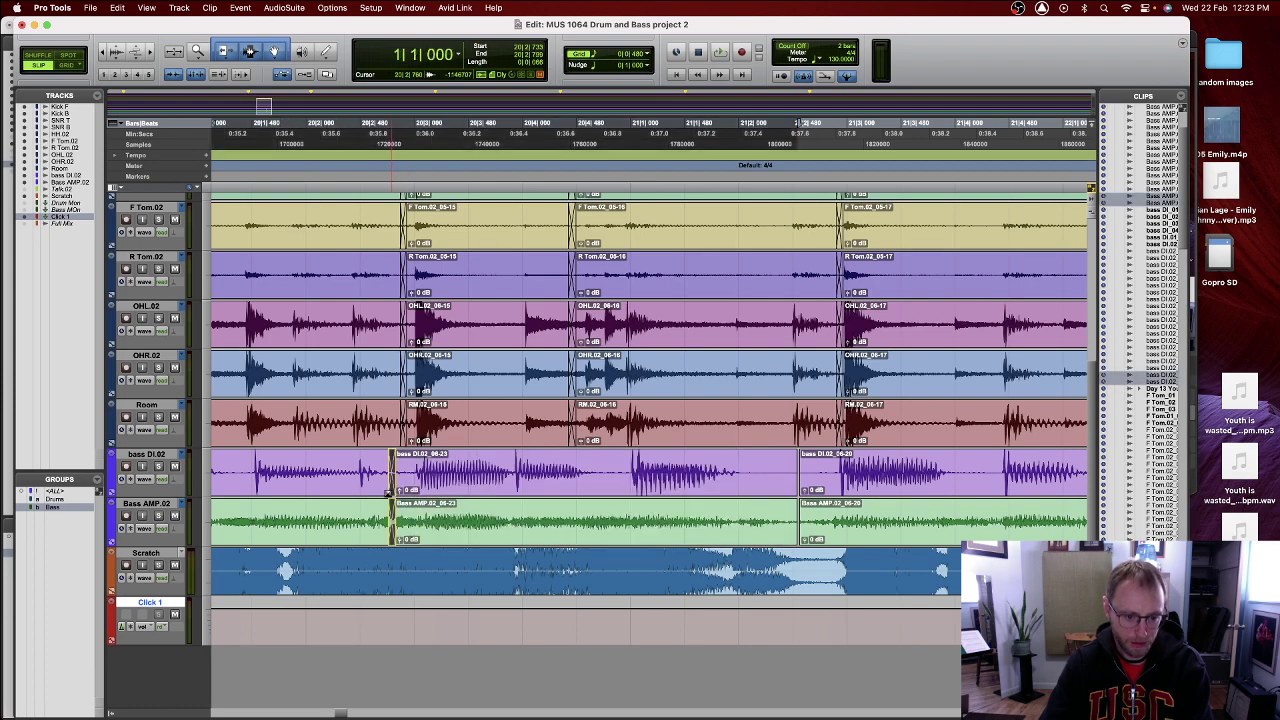
left_click(797, 497)
- Separate the grouped bass section around beat 3 of bar 23 and shift it slightly later so its first note lands on the beat
scroll(800, 497, "right", 10)
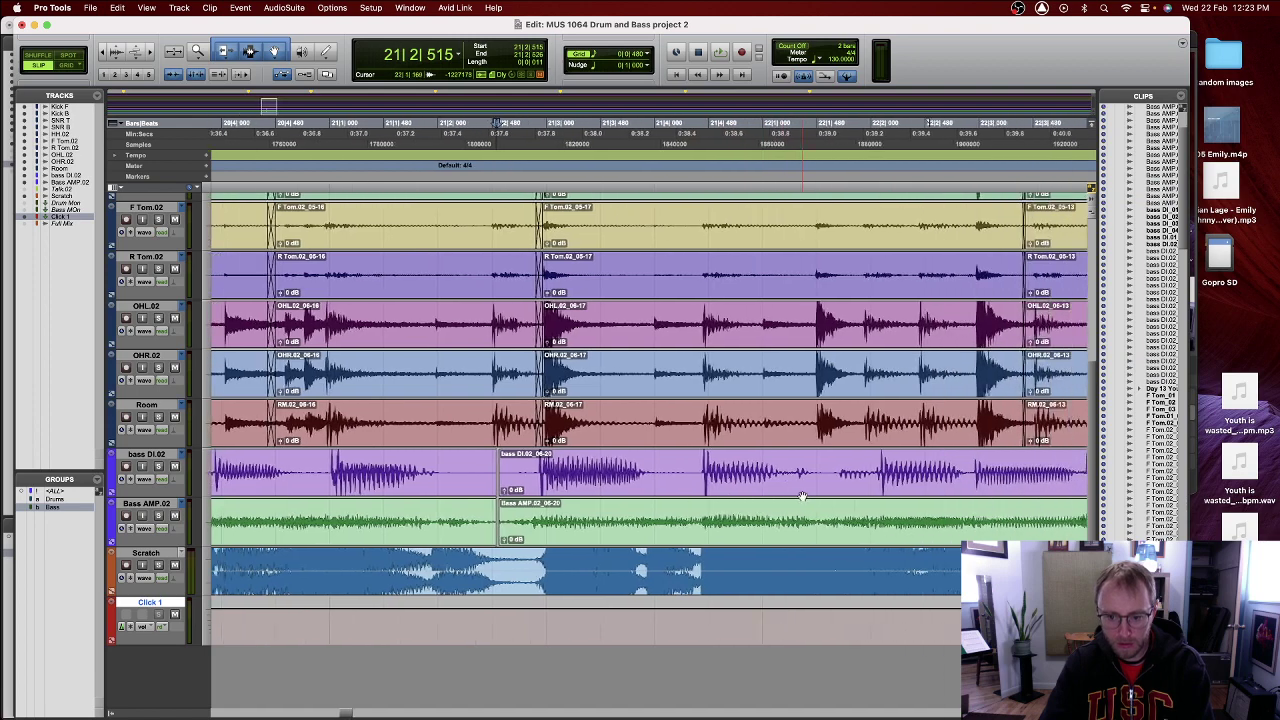
scroll(802, 497, "right", 10)
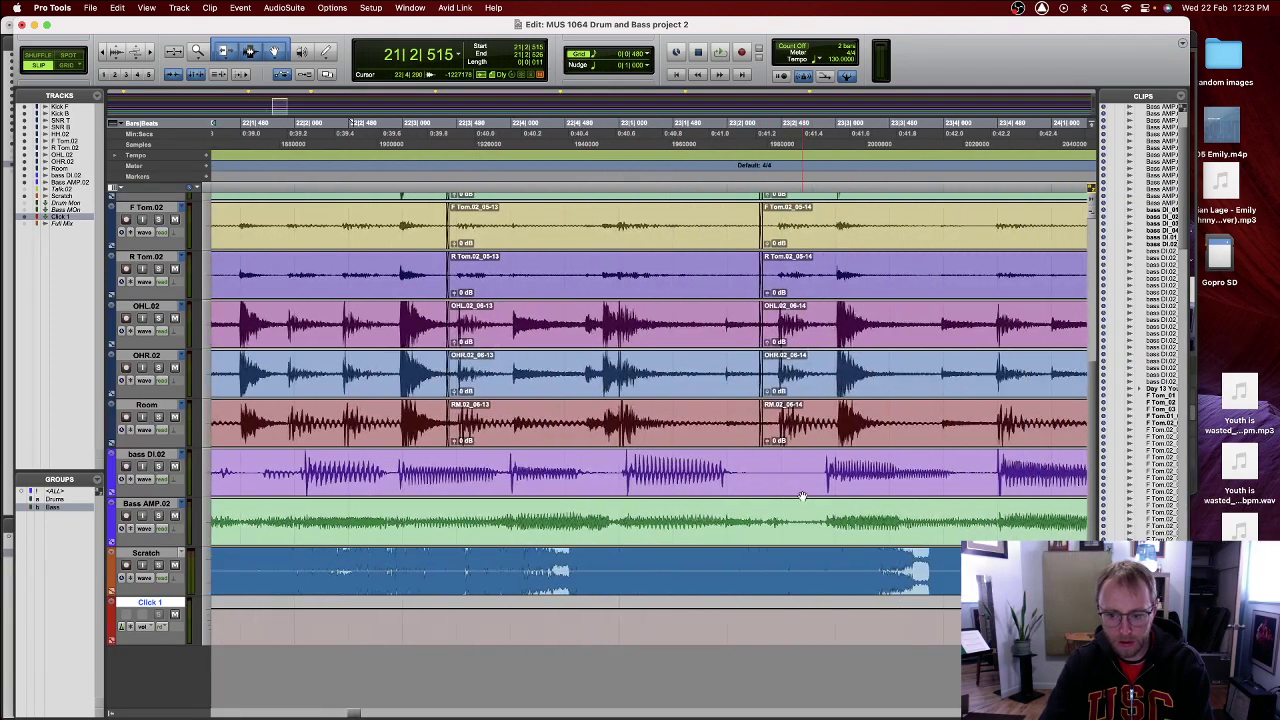
scroll(733, 487, "right", 3)
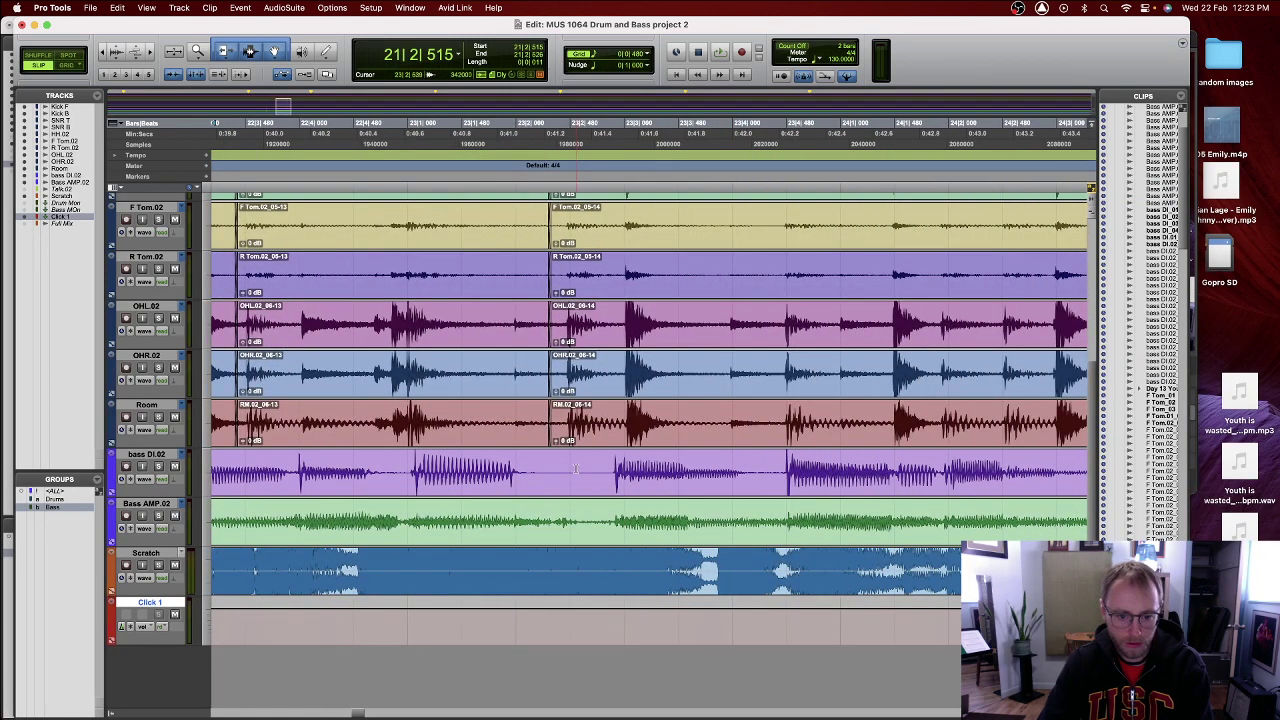
mouse_move(574, 465)
left_mouse_down()
mouse_move(800, 482)
mouse_move(783, 488)
left_mouse_up()
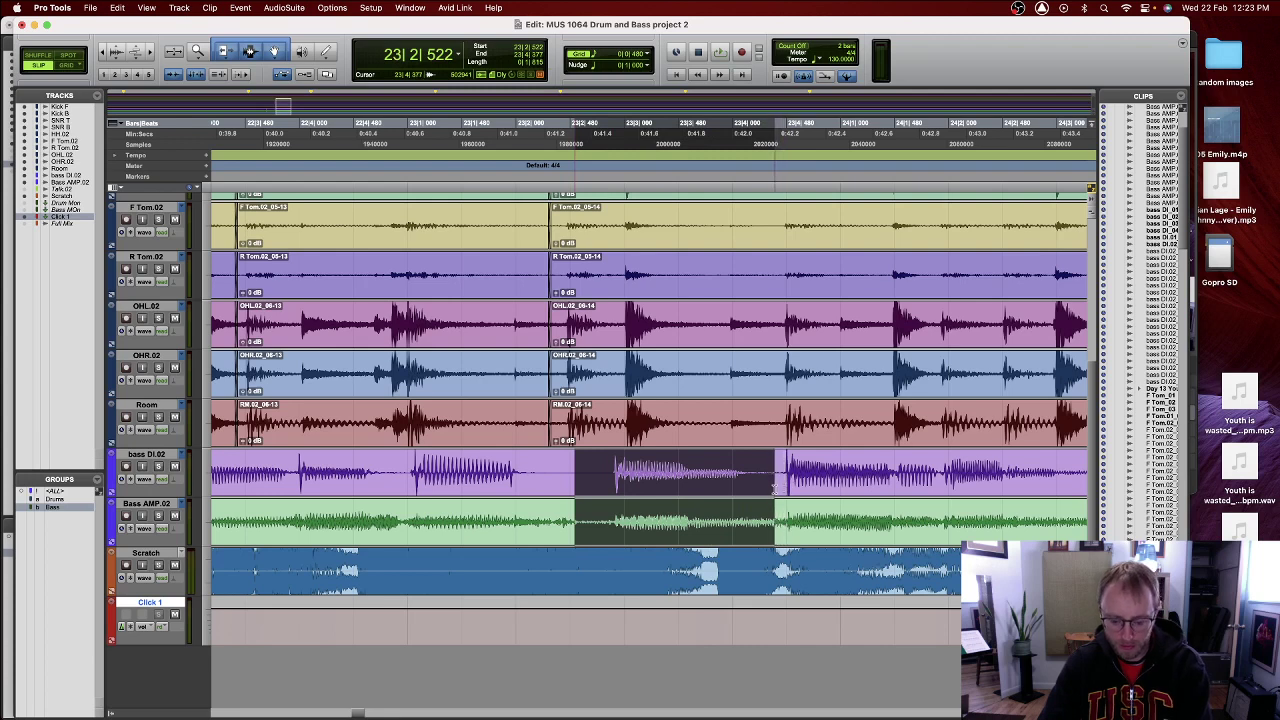
key("super+e")
left_click_drag(655, 478, 667, 478)
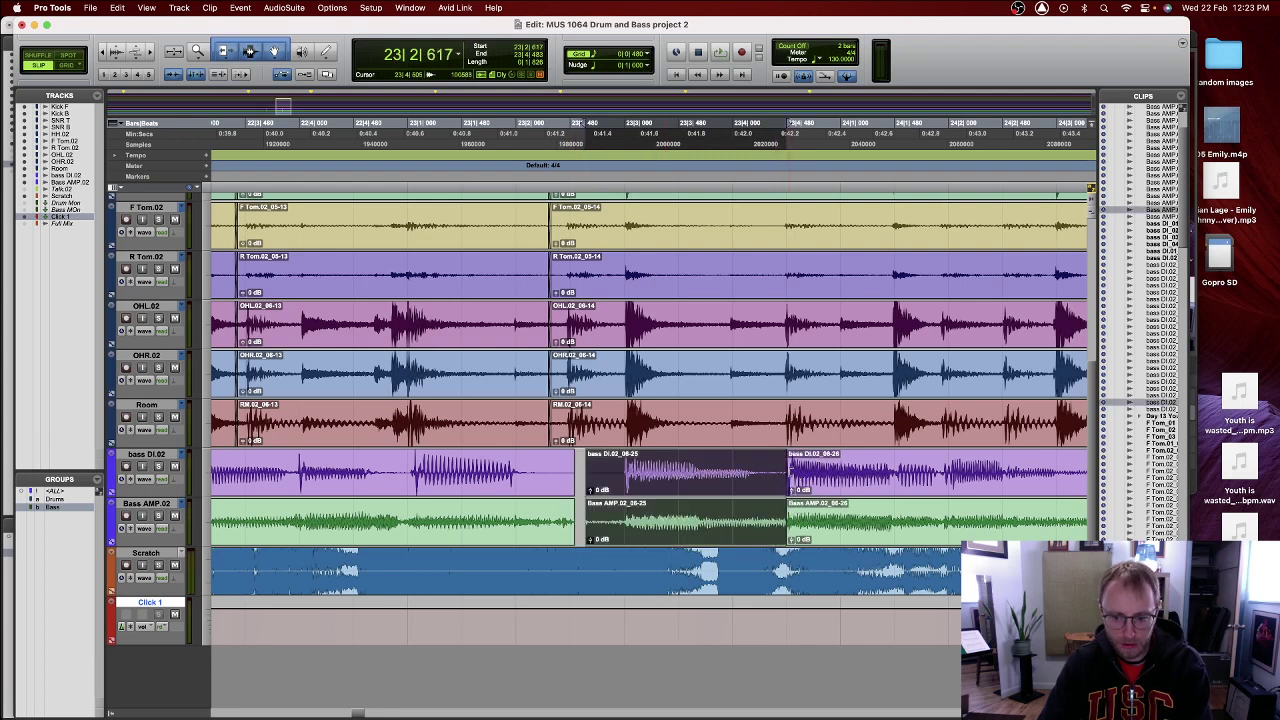
- Close the gap before the moved bass section in bar 23 and crossfade both of its edges
left_click_drag(772, 535, 786, 535)
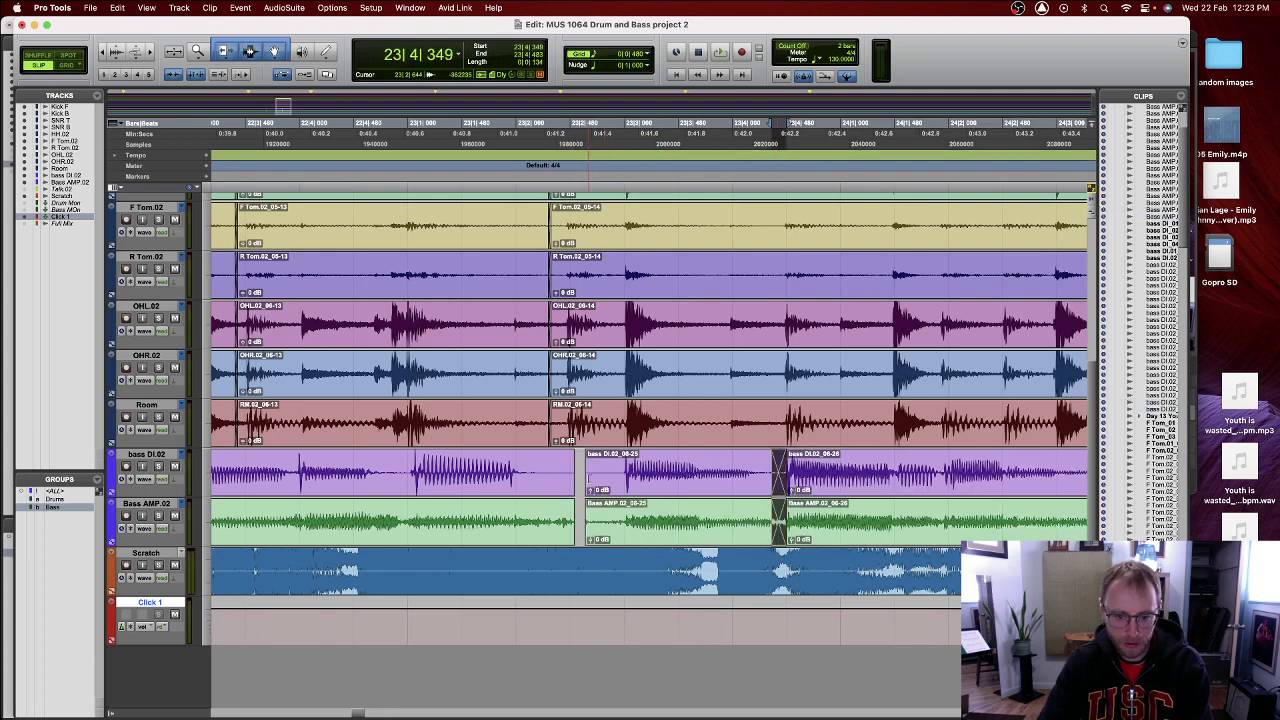
mouse_move(588, 470)
left_mouse_down()
mouse_move(565, 470)
mouse_move(605, 476)
left_mouse_up()
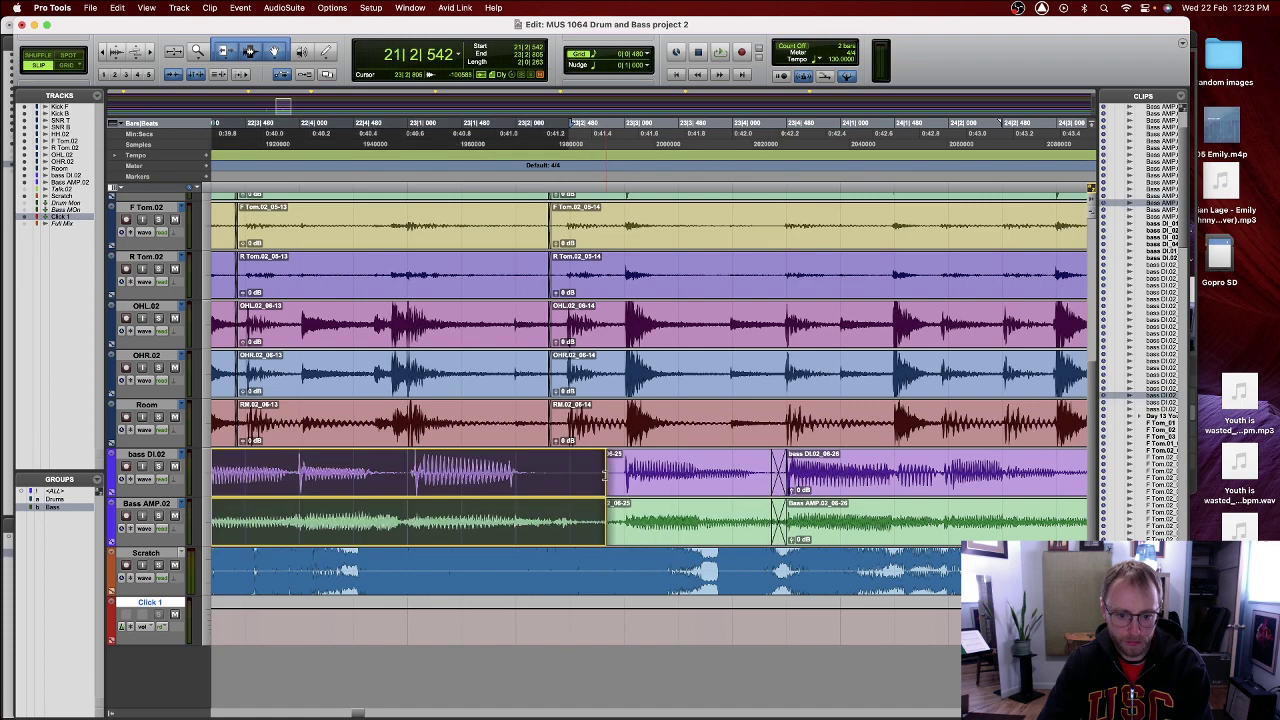
left_click(605, 483)
- Split the grouped bass late in bars 24 and 25 and shift the section between later so its first note lands on bar 25
scroll(620, 495, "right", 5)
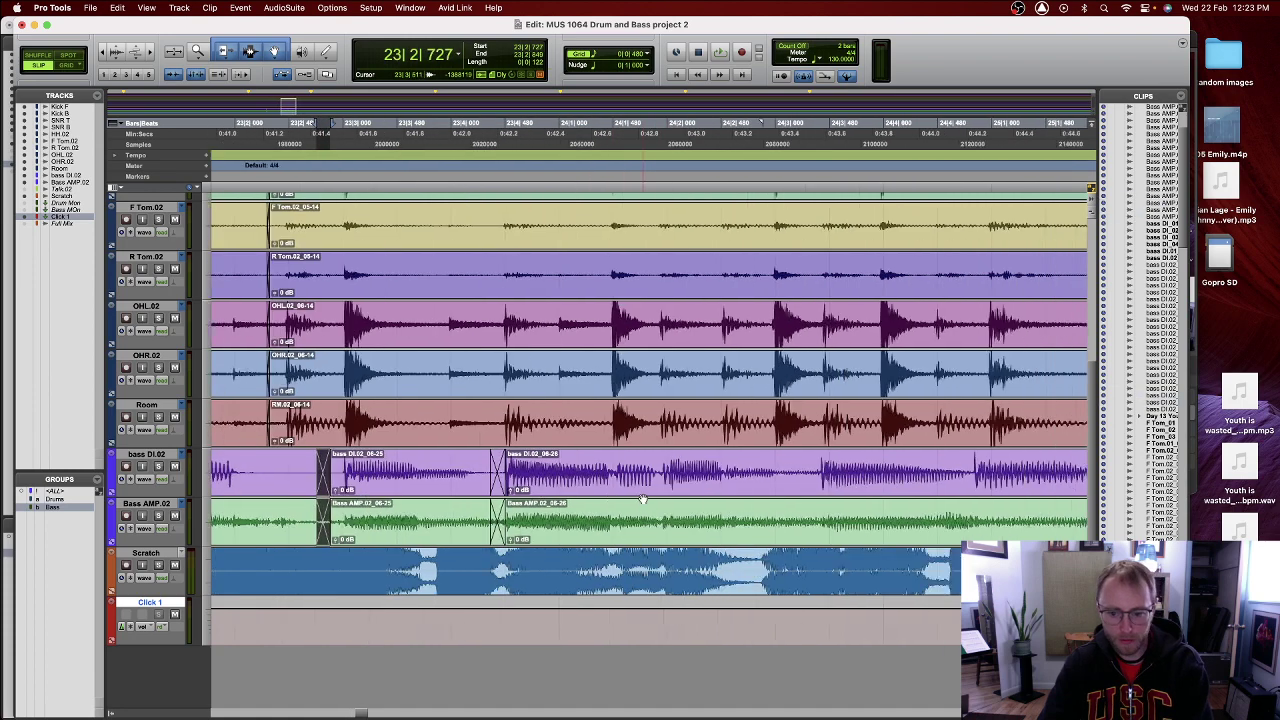
scroll(643, 498, "right", 3)
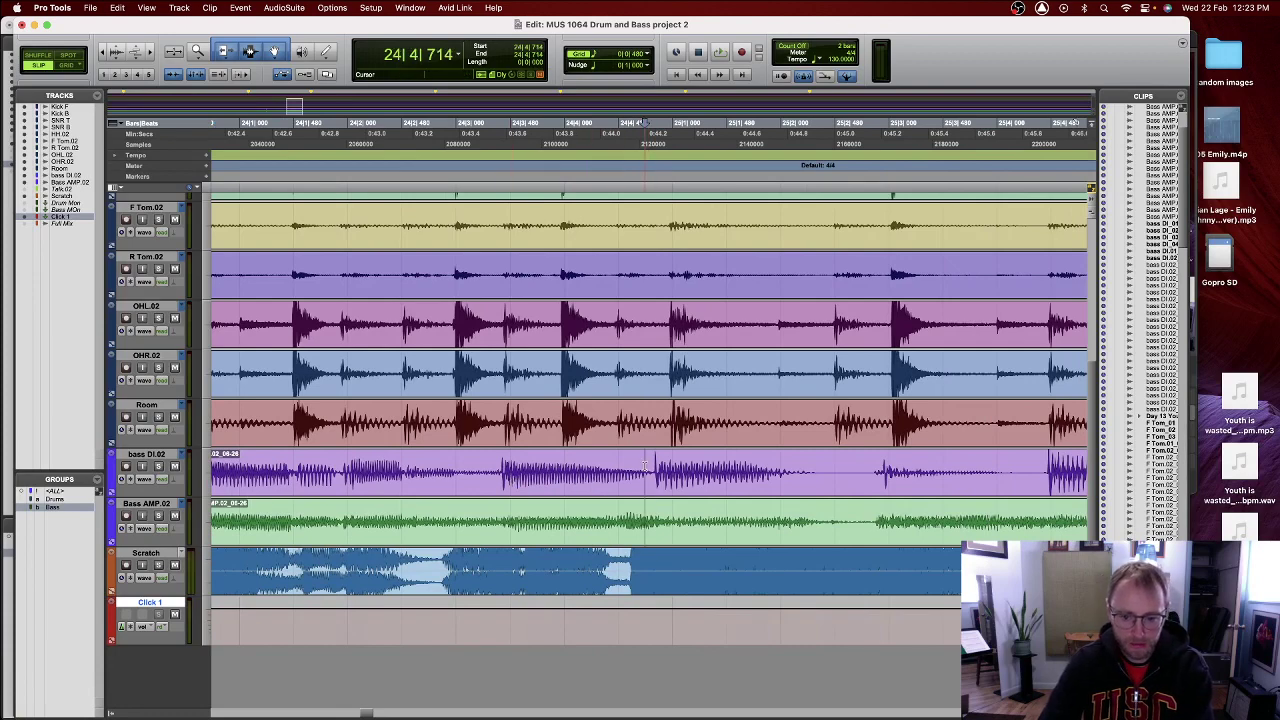
scroll(646, 465, "right", 4)
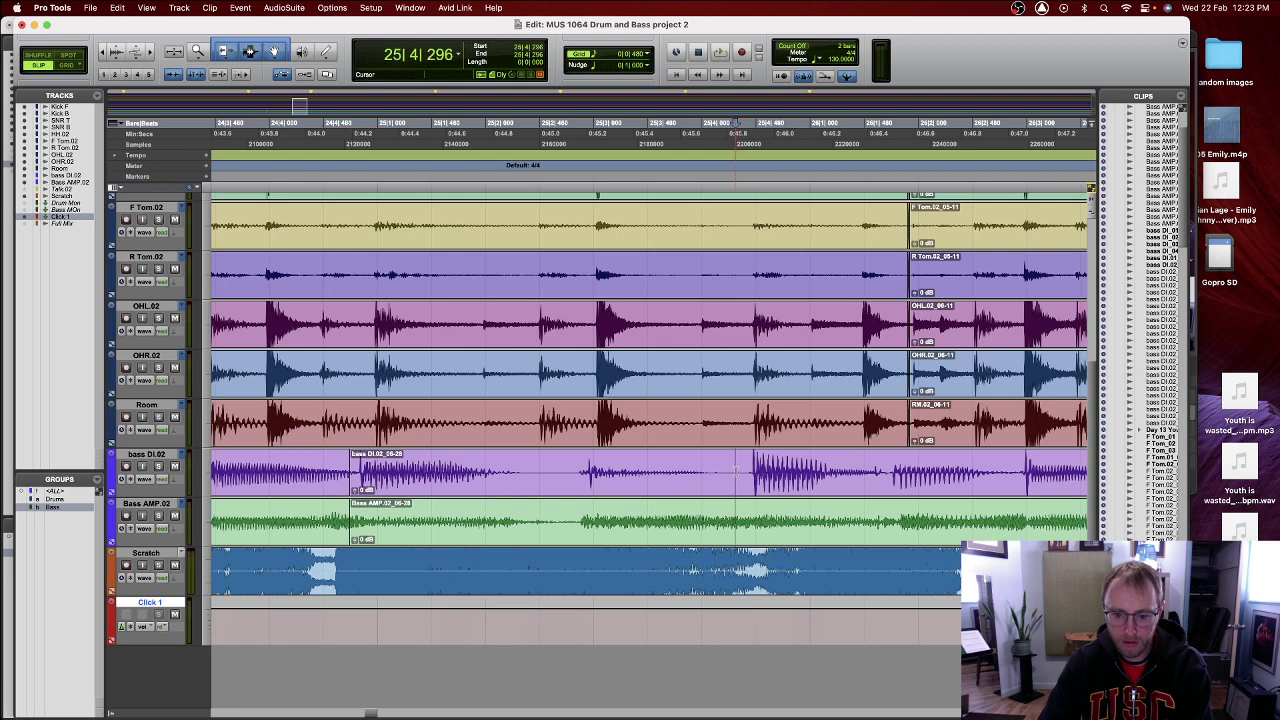
key("b")
left_click_drag(580, 488, 588, 488)
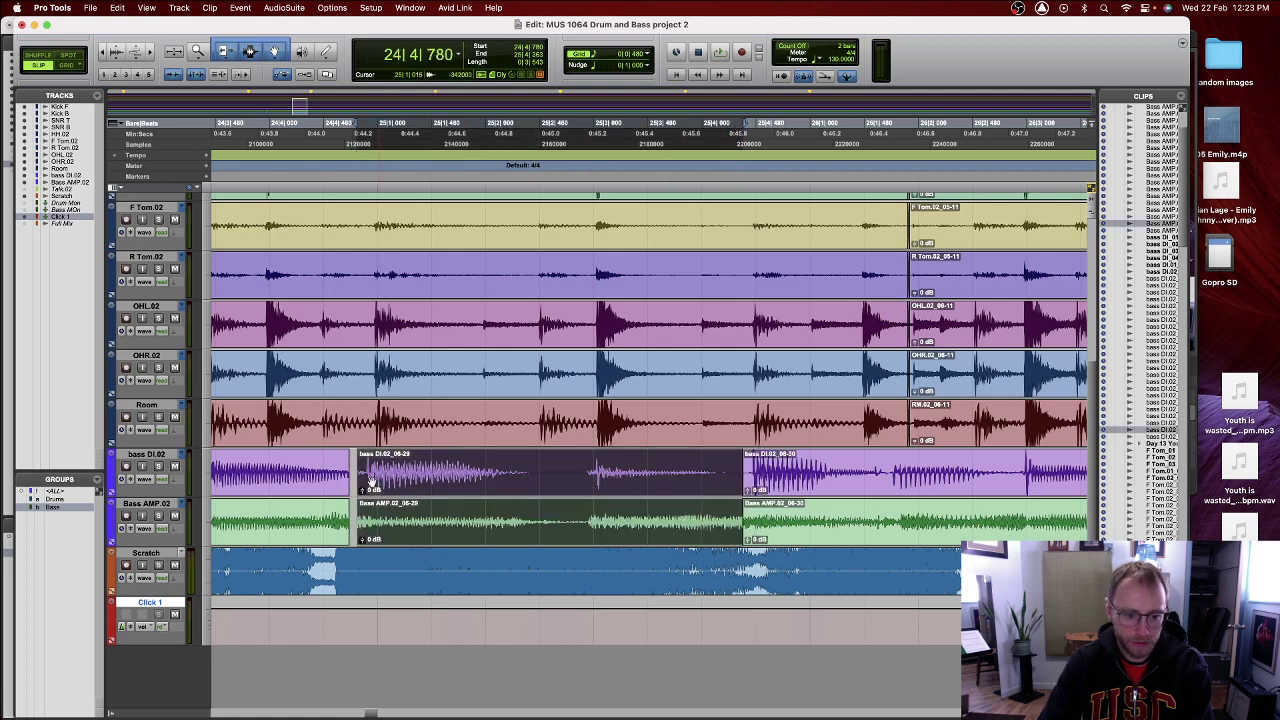
- Close the gap before the moved bar 25 bass section and crossfade the edits at both of its ends
left_click_drag(364, 473, 356, 480)
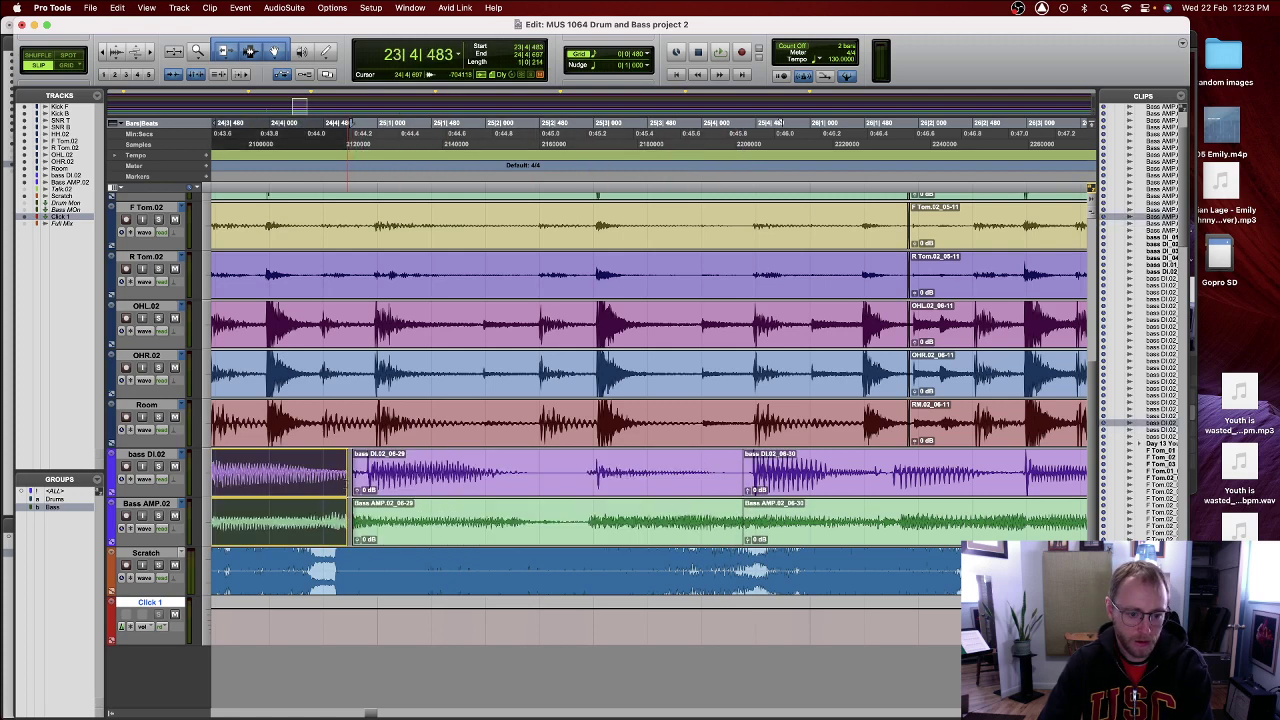
left_click(348, 486)
left_click(352, 486)
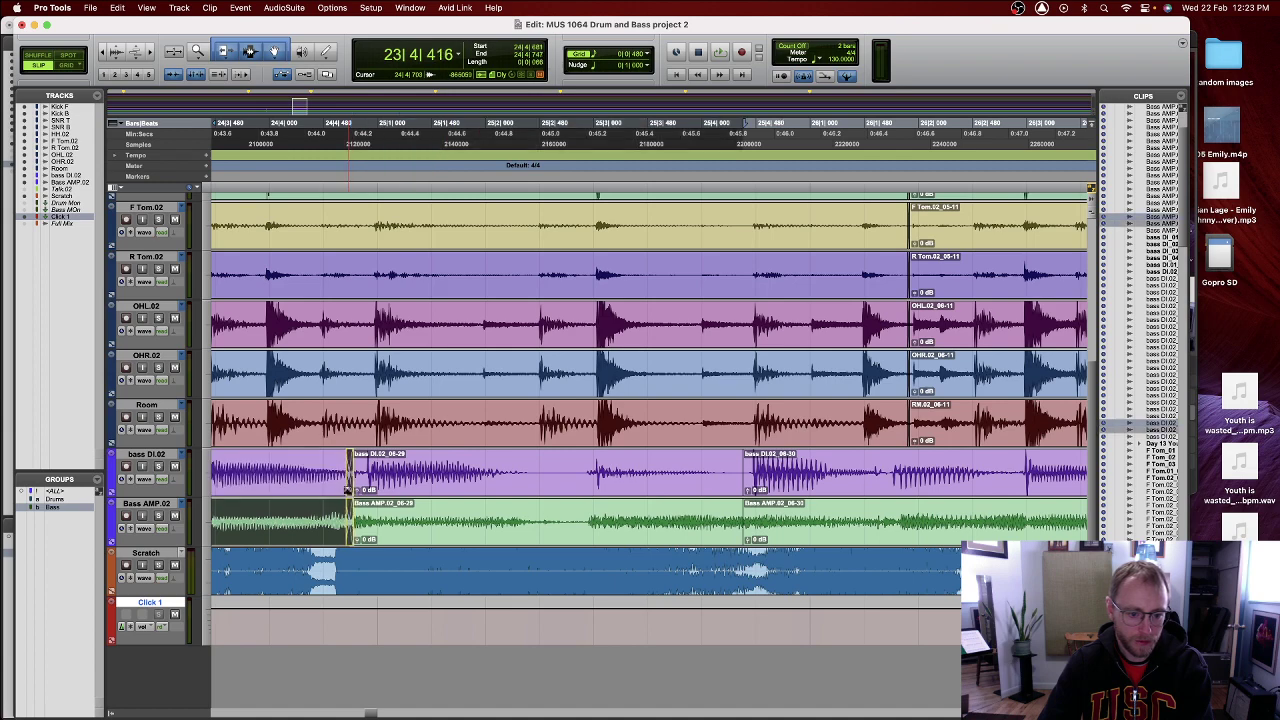
left_click(752, 488)
left_click(745, 491)
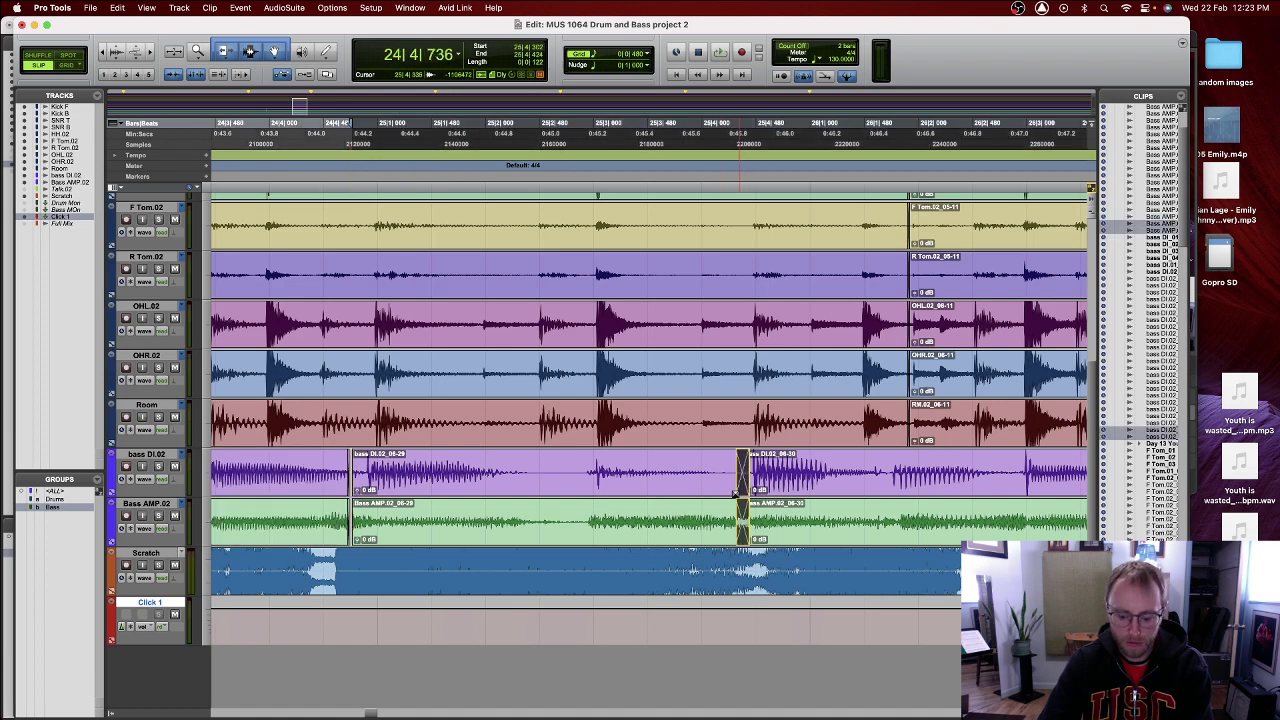
- Play back the song from just before the CH1 marker to check the bass edits in bars 20 to 26
key("super+bracketleft")
key("super+bracketleft")
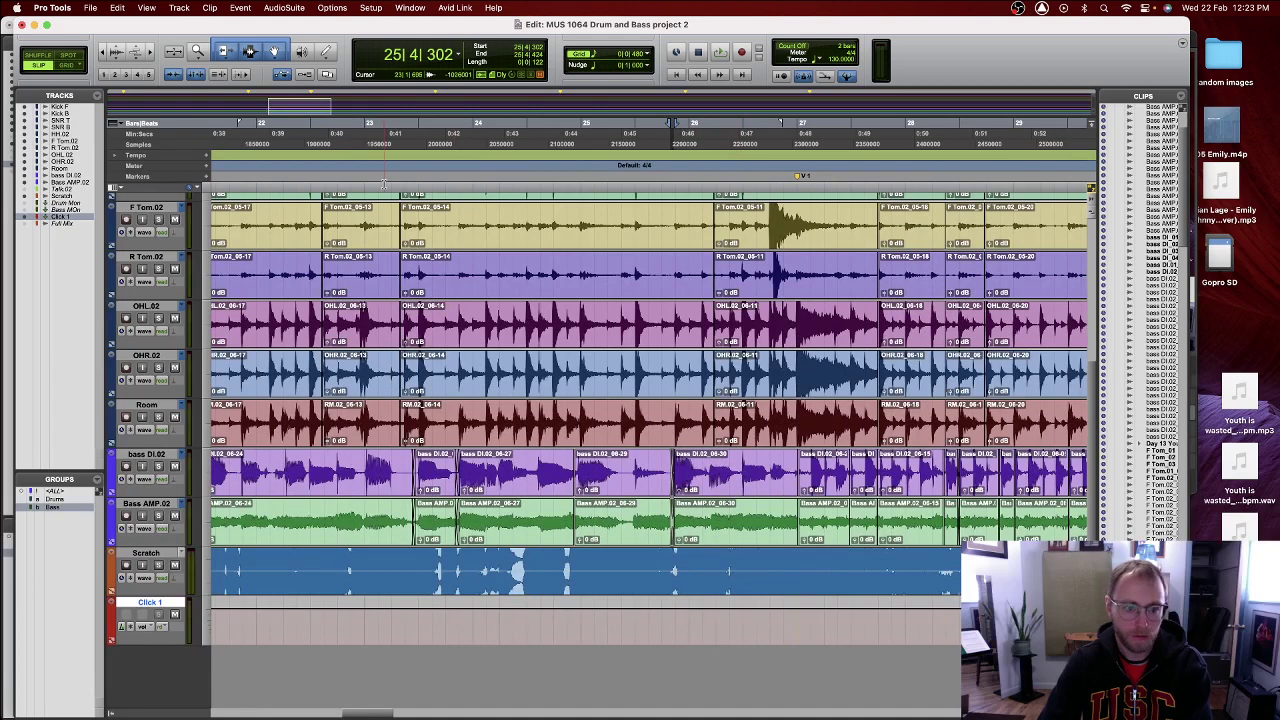
scroll(478, 430, "left", 5)
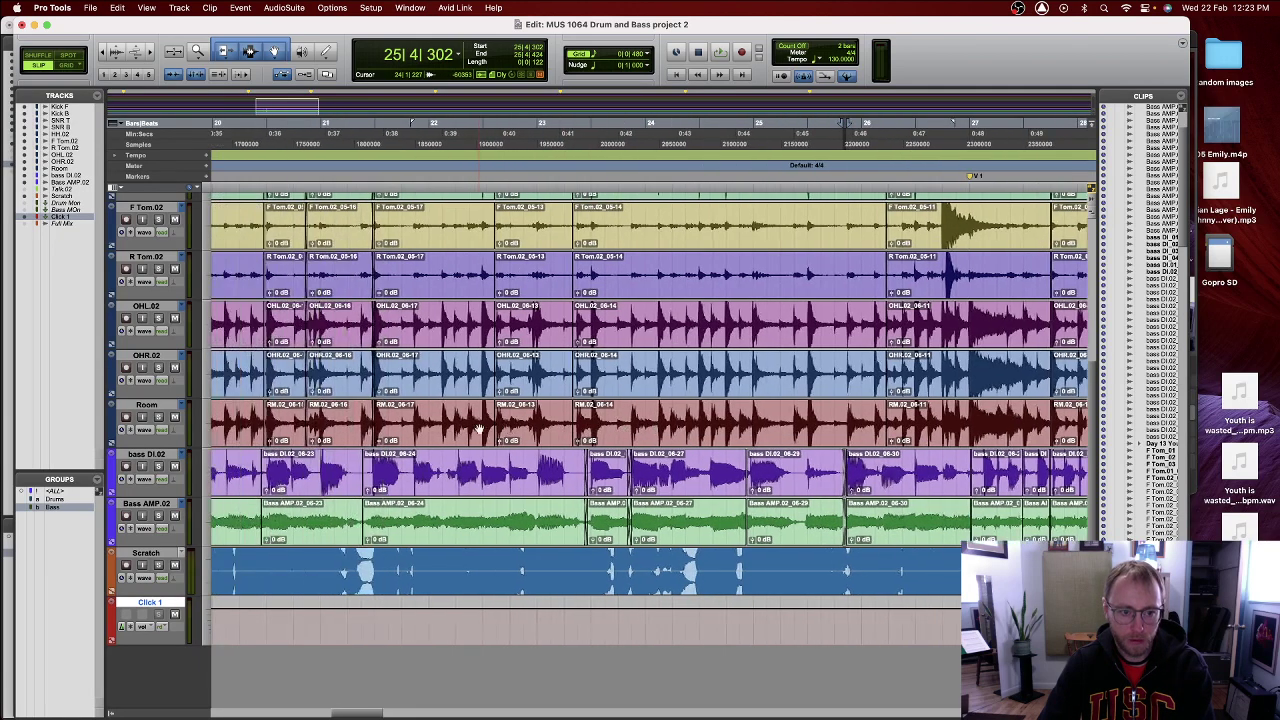
scroll(445, 397, "left", 6)
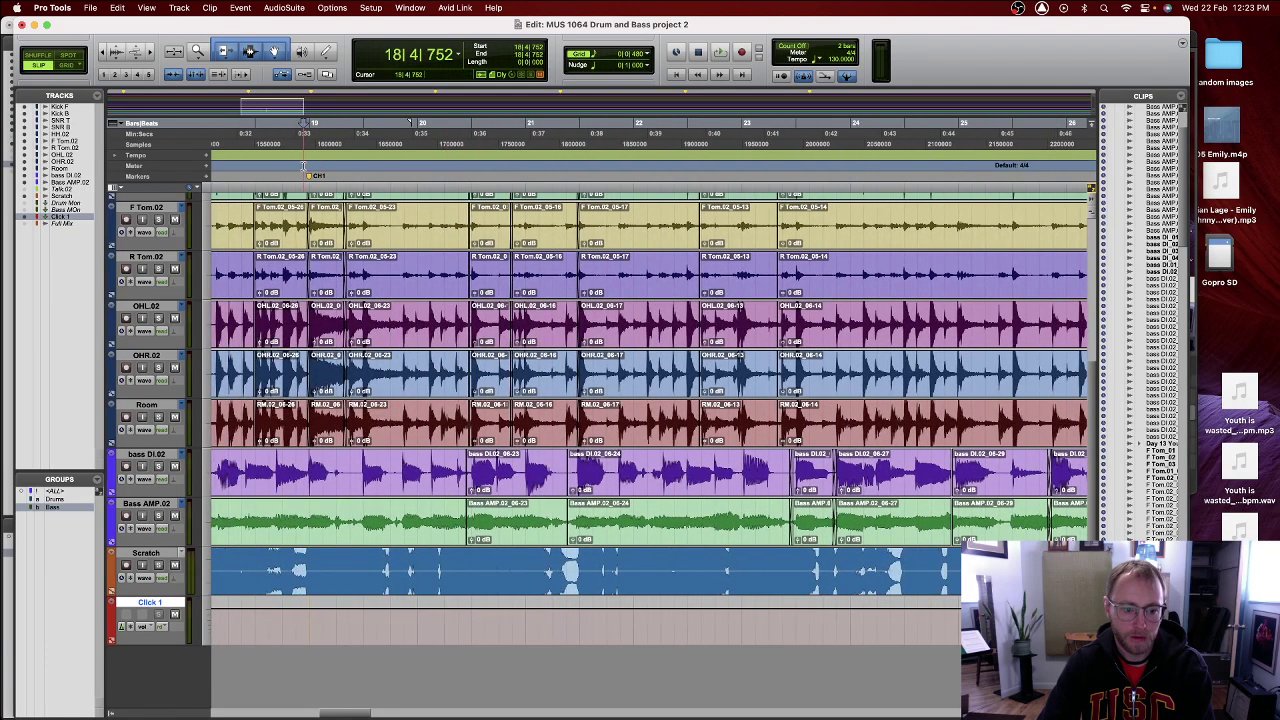
key("space")
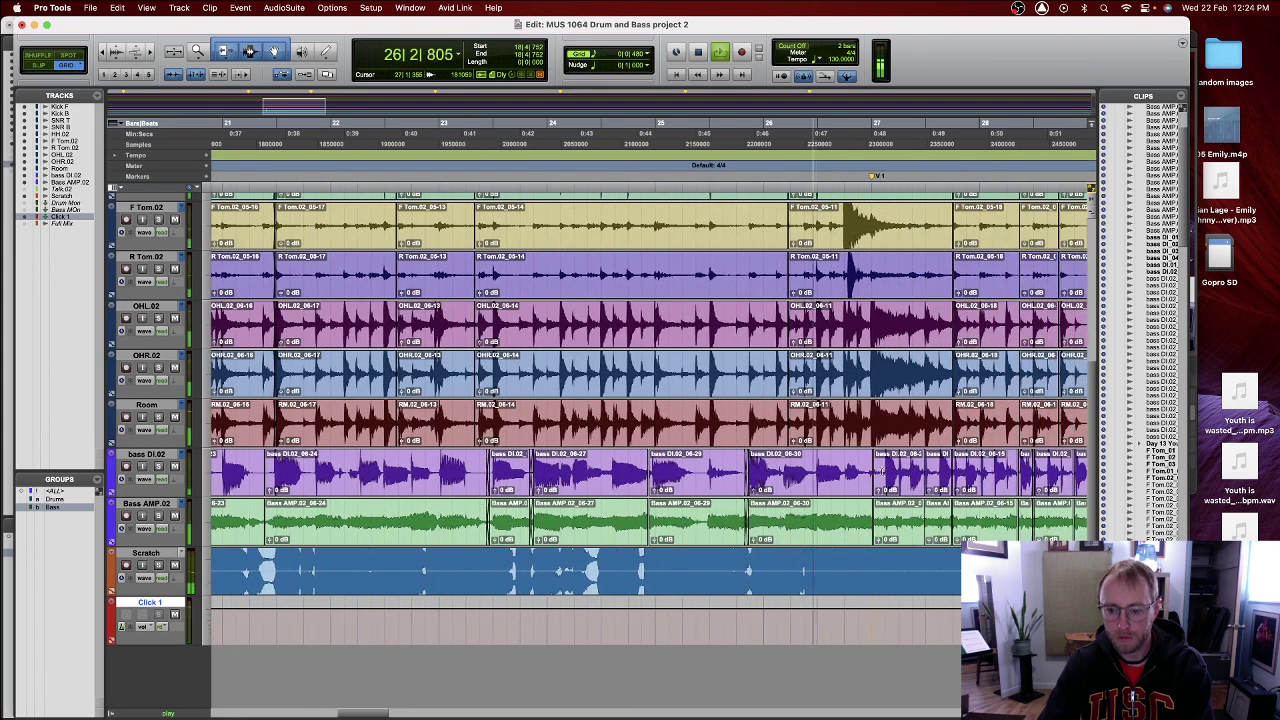
- Retrim the grouped bass edit just before bar 25 in Slip mode and crossfade the new edit point
key("space")
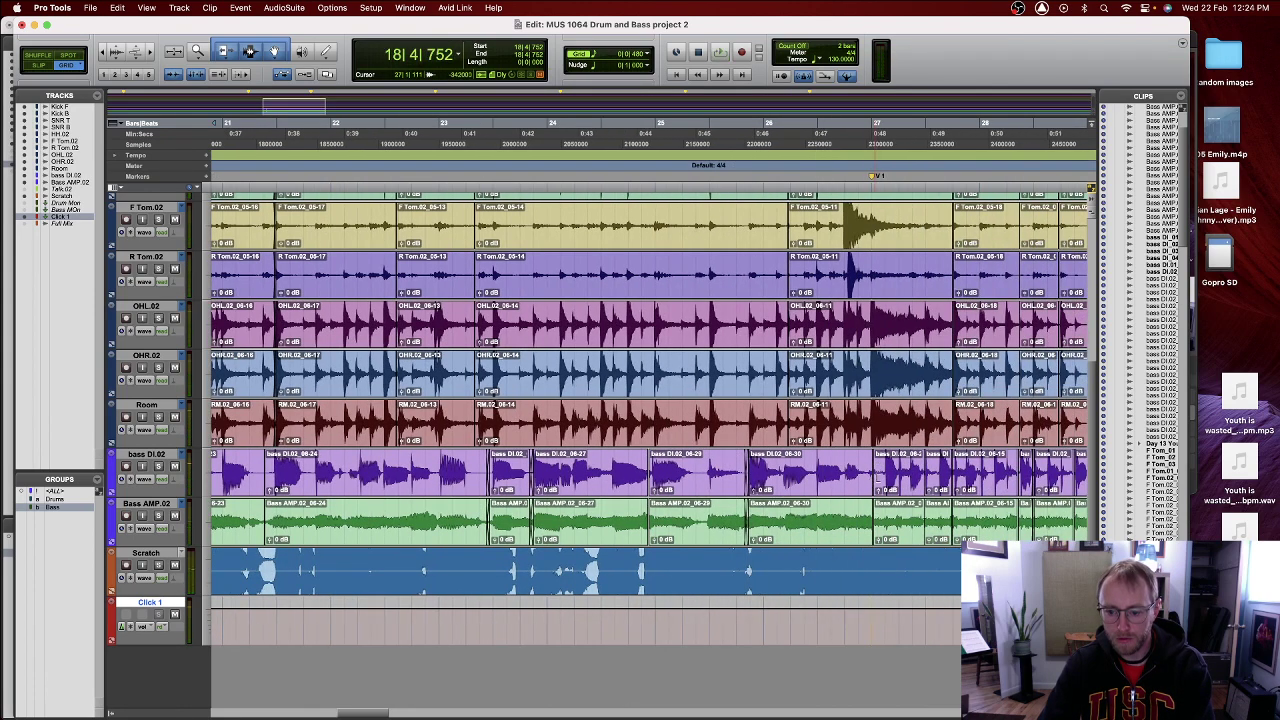
scroll(873, 473, "up", 2)
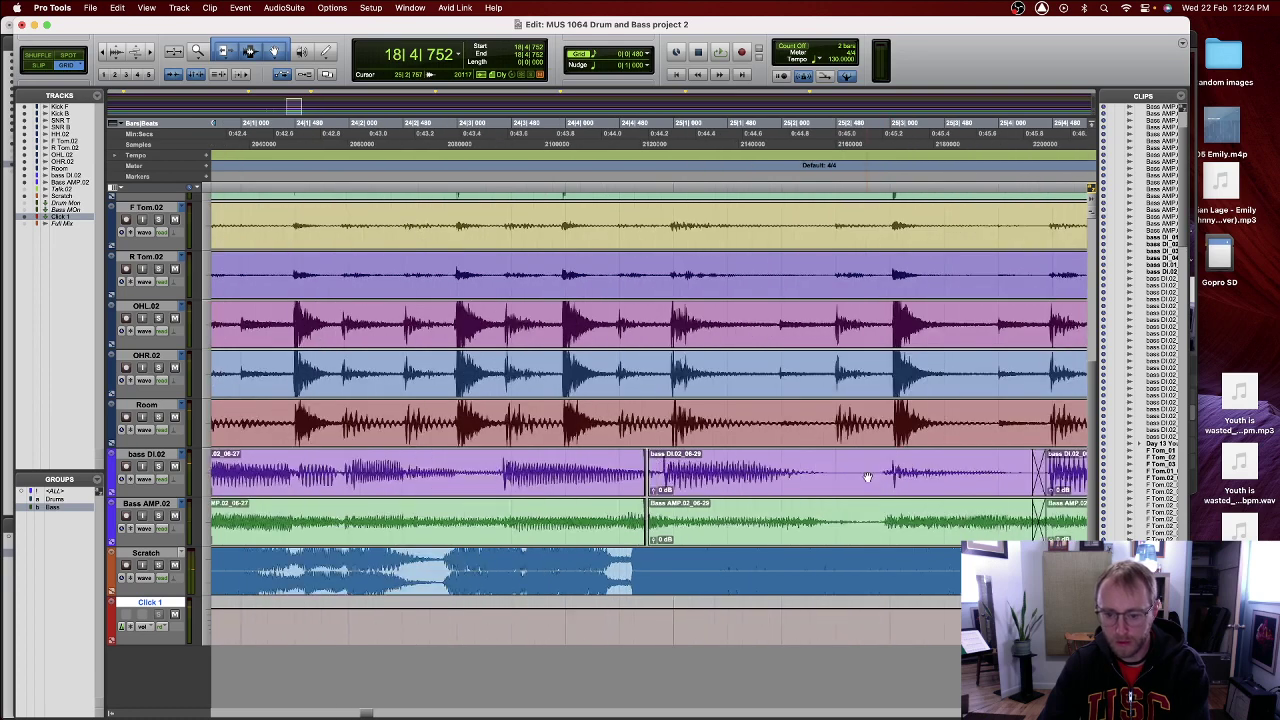
left_click_drag(649, 466, 622, 470)
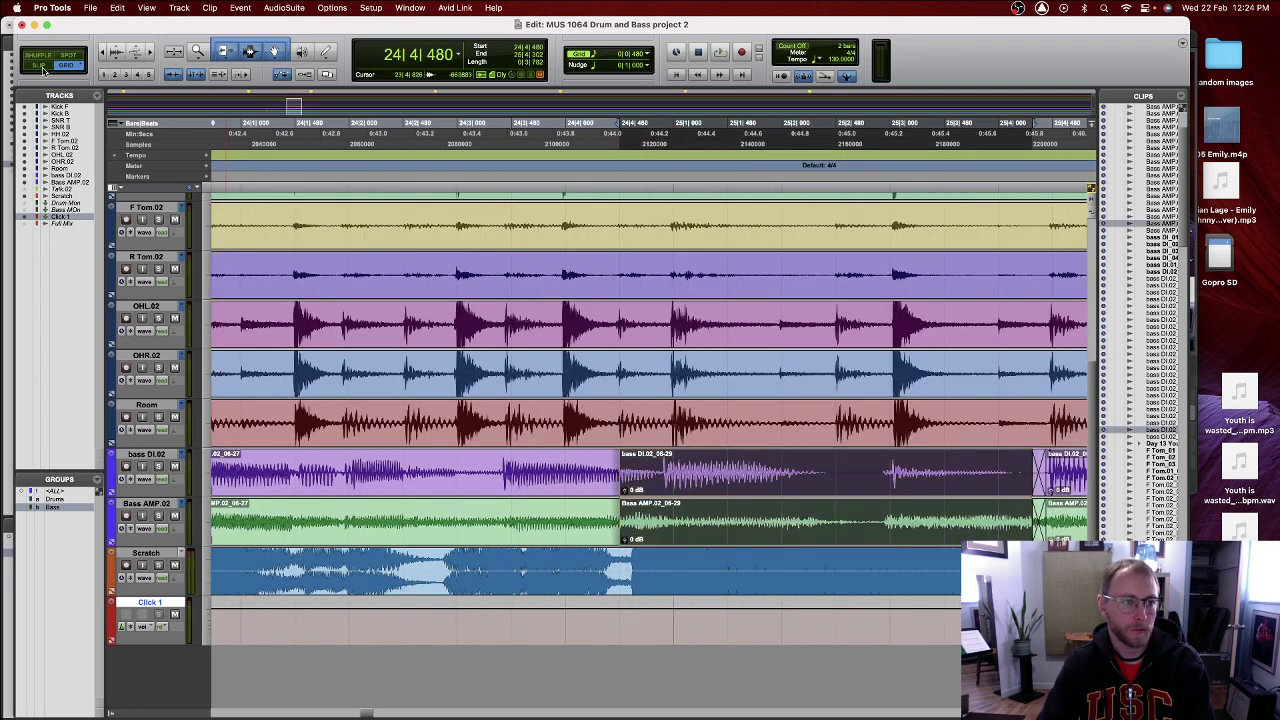
left_click_drag(616, 491, 656, 477)
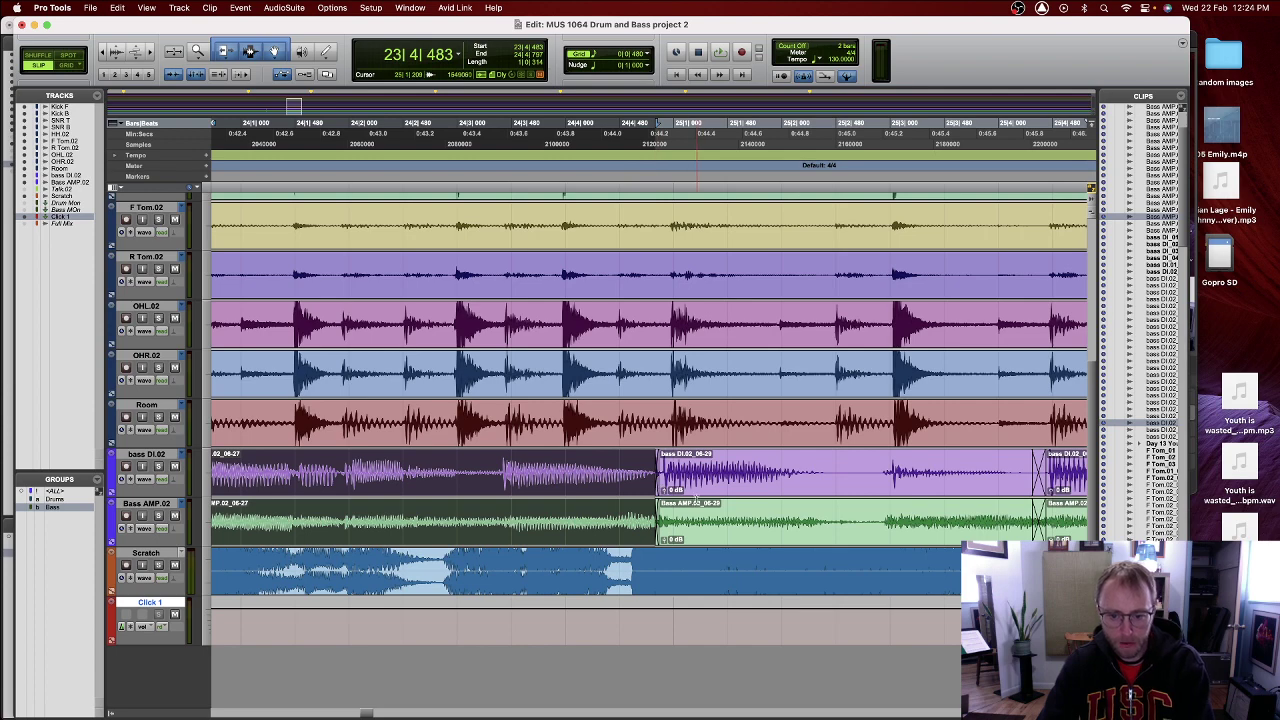
- Play back from late in bar 24 into bar 26 to check the adjusted bass crossfade
left_click(632, 280)
key("space")
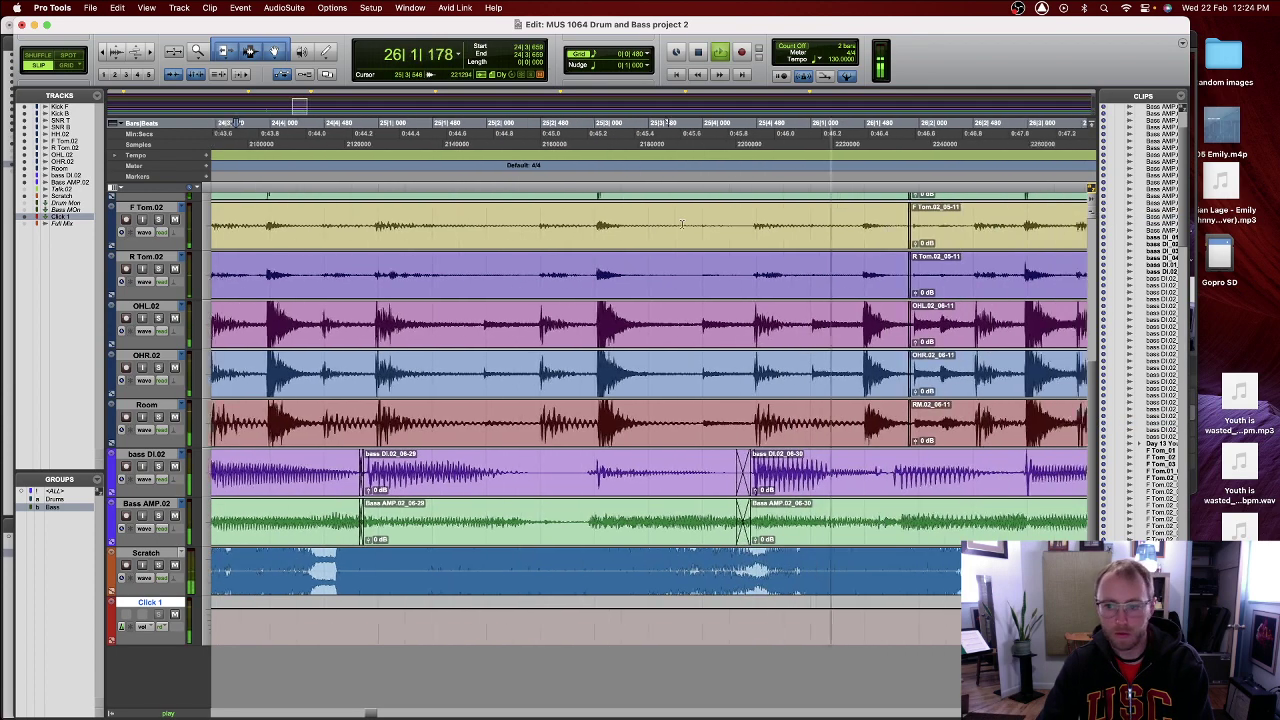
key("space")
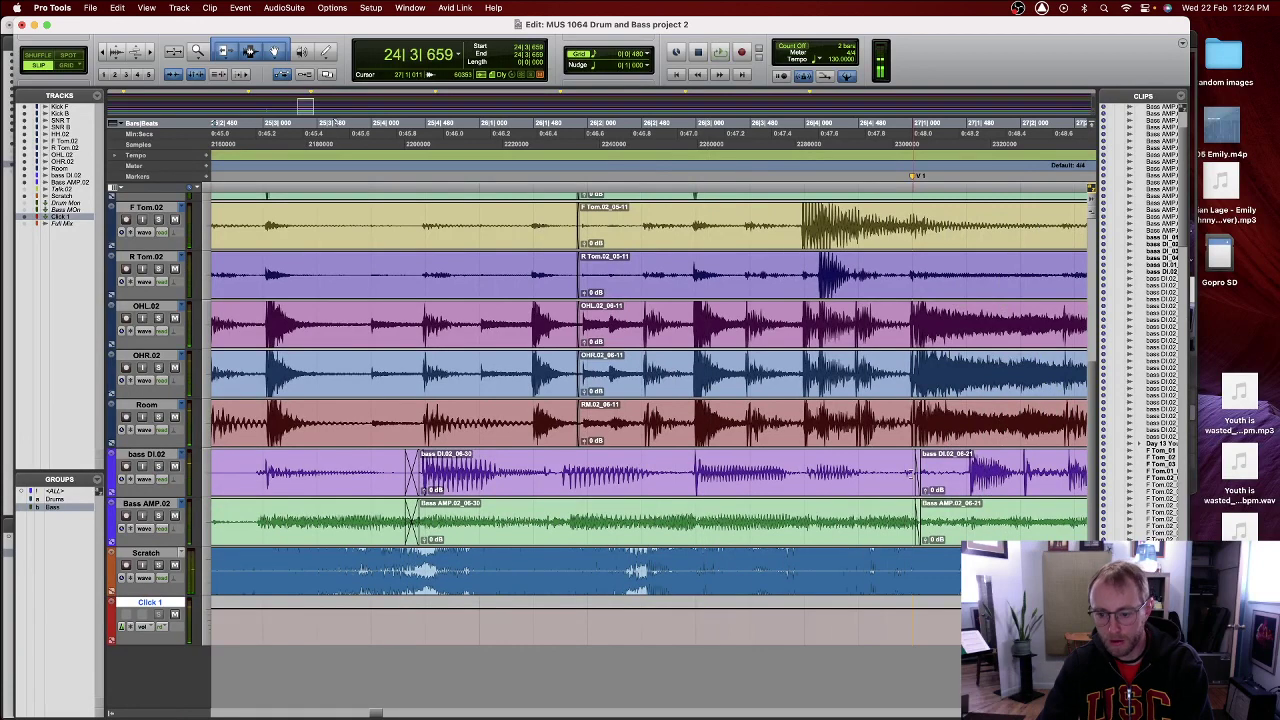
- Switch to Grid mode and set the grid value to 1 bar
left_click(68, 65)
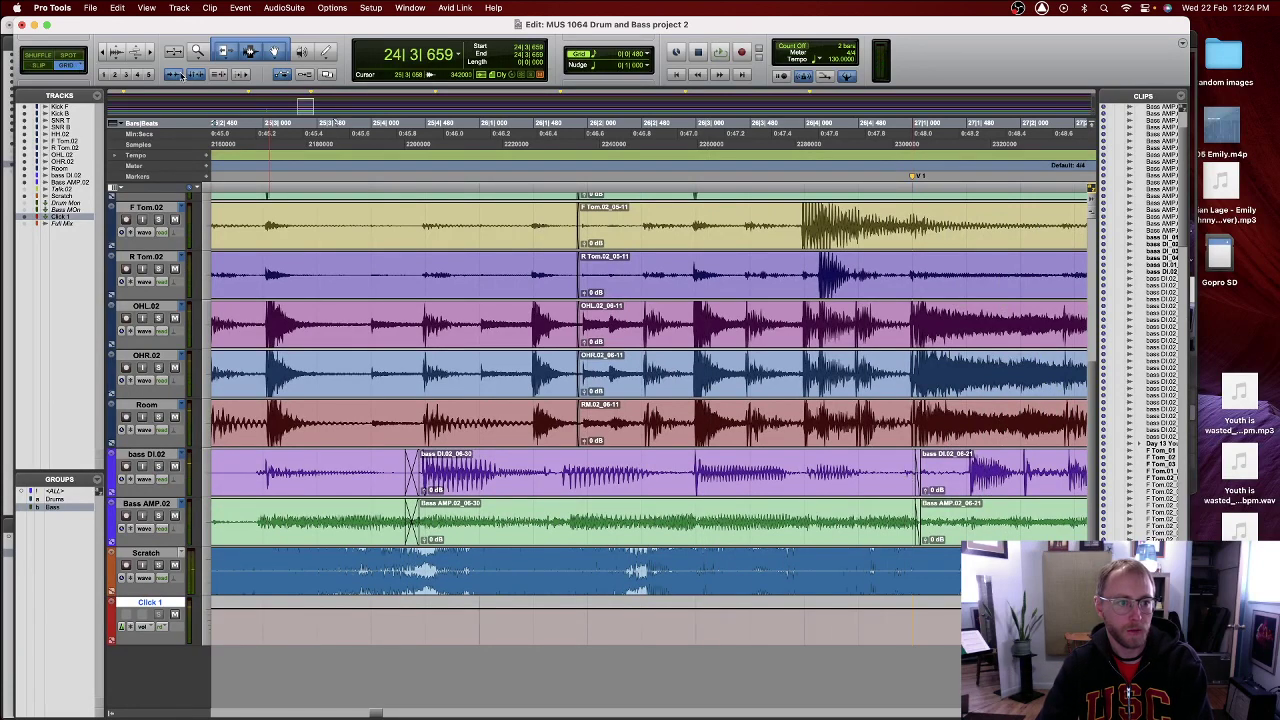
left_click(585, 55)
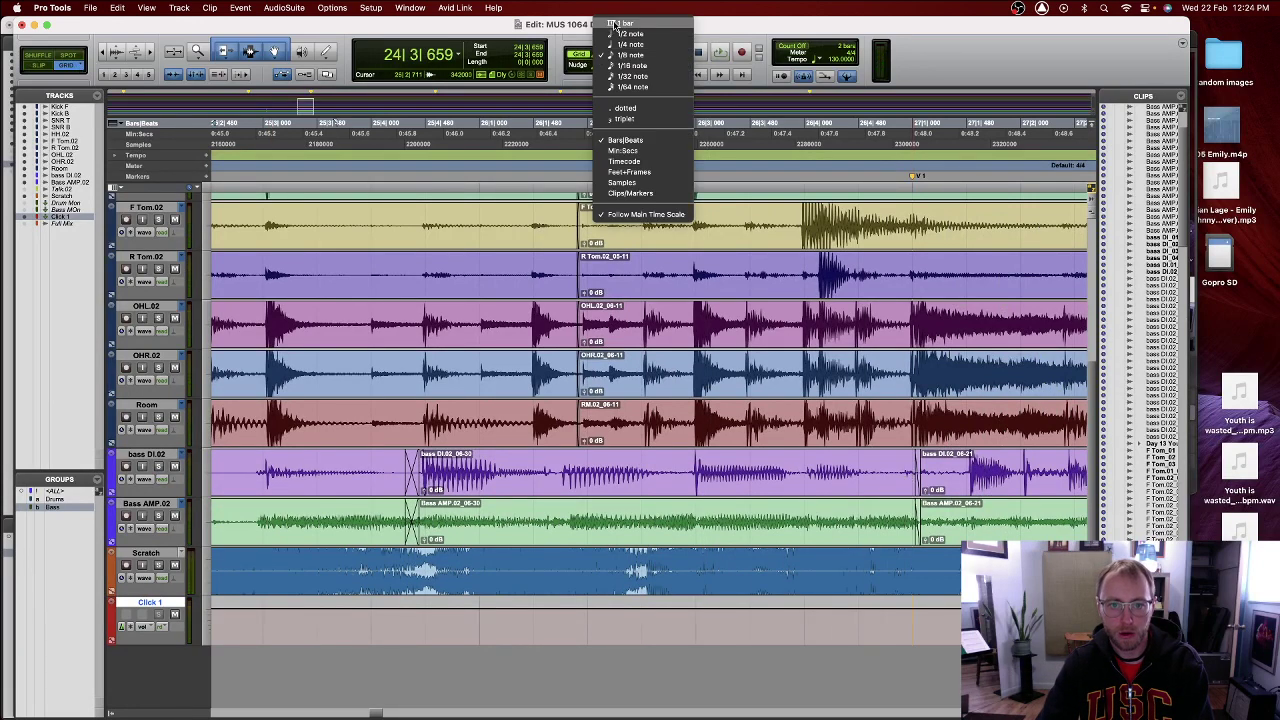
left_click(610, 26)
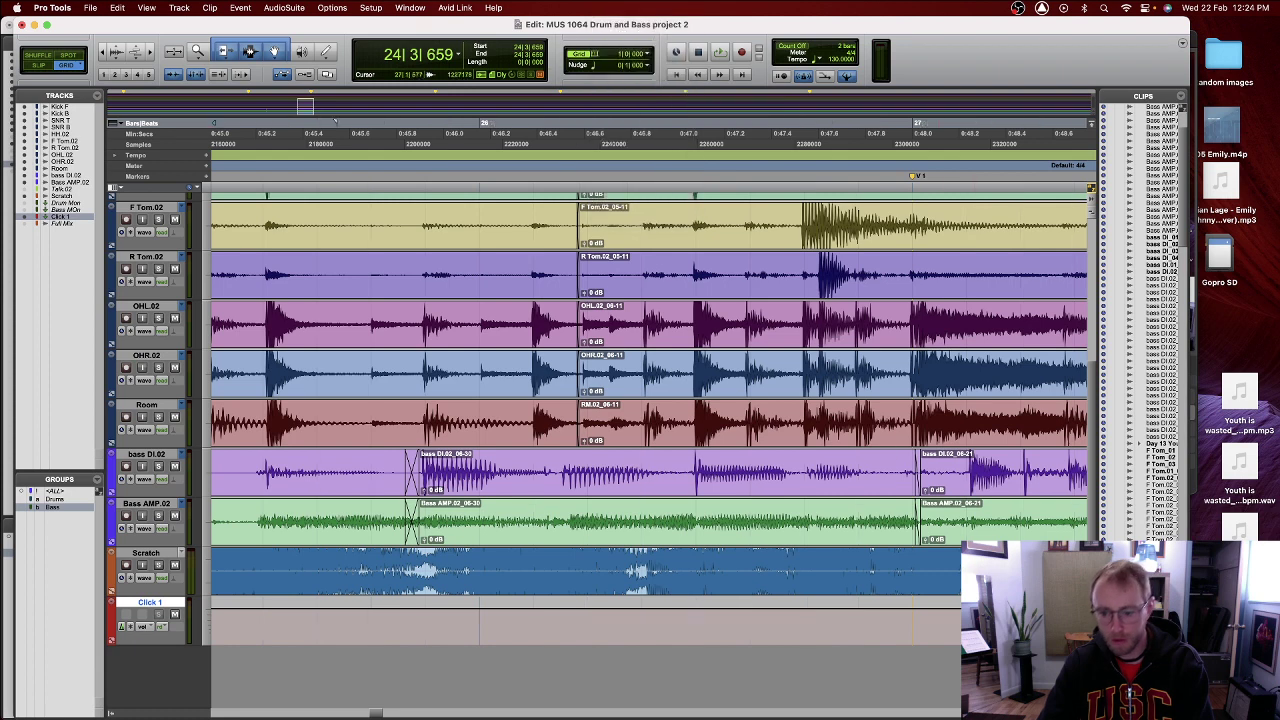
- Select the edited grouped bass clips from bar 19 at the CH1 marker through the clip ending at bar 27, and copy them
left_click(892, 484)
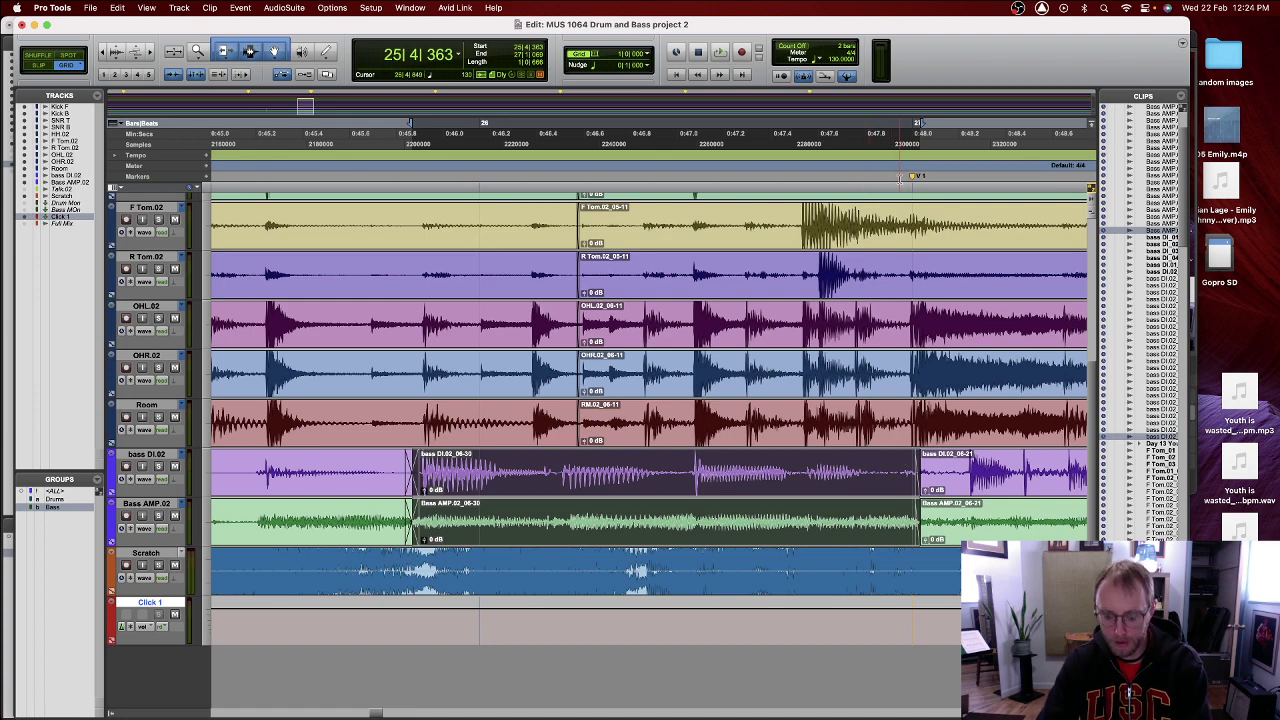
key("r")
key("r")
key("r")
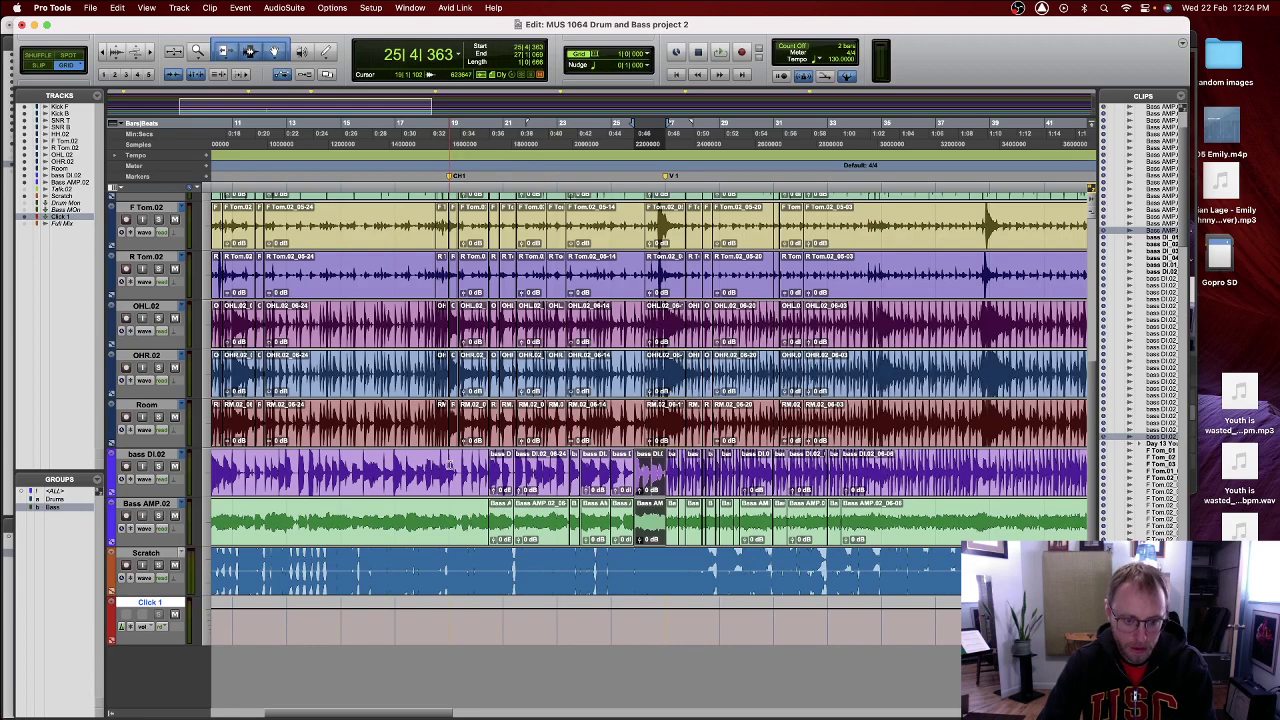
left_click(450, 465, "shift")
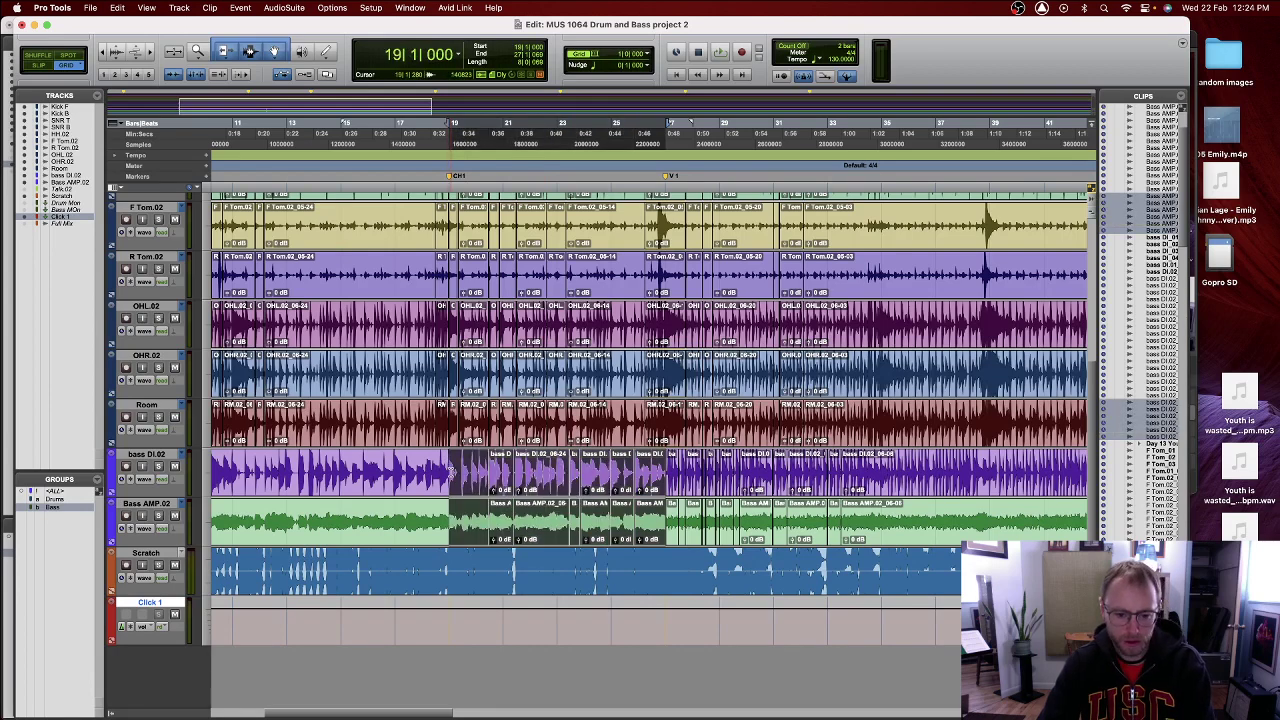
key("super+bracketright")
key("super+bracketright")
key("super+bracketright")
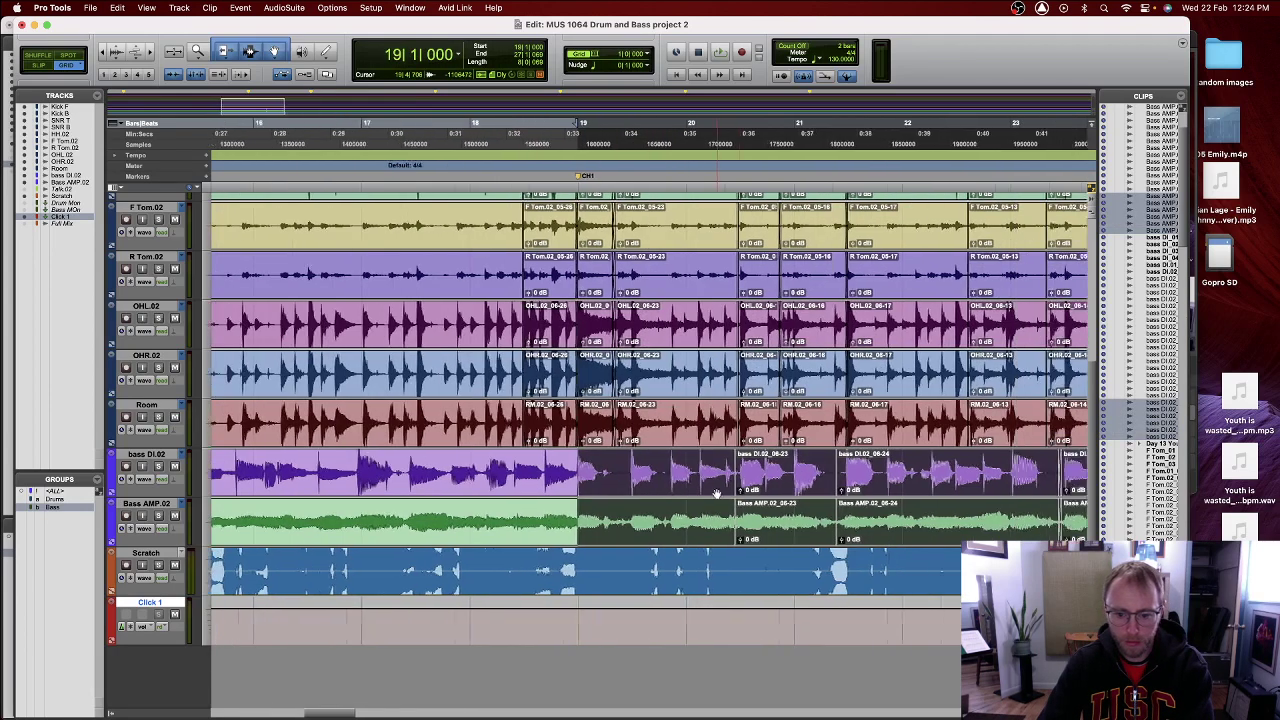
scroll(716, 494, "right", 10)
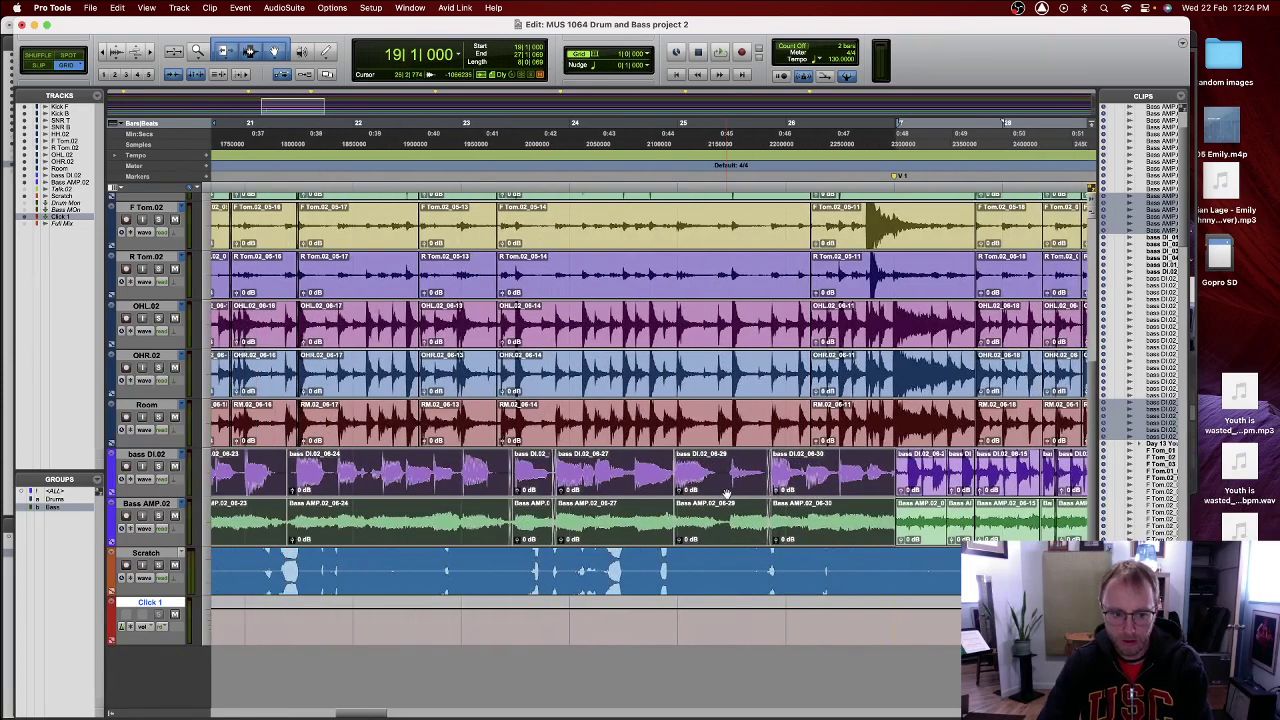
scroll(727, 494, "left", 3)
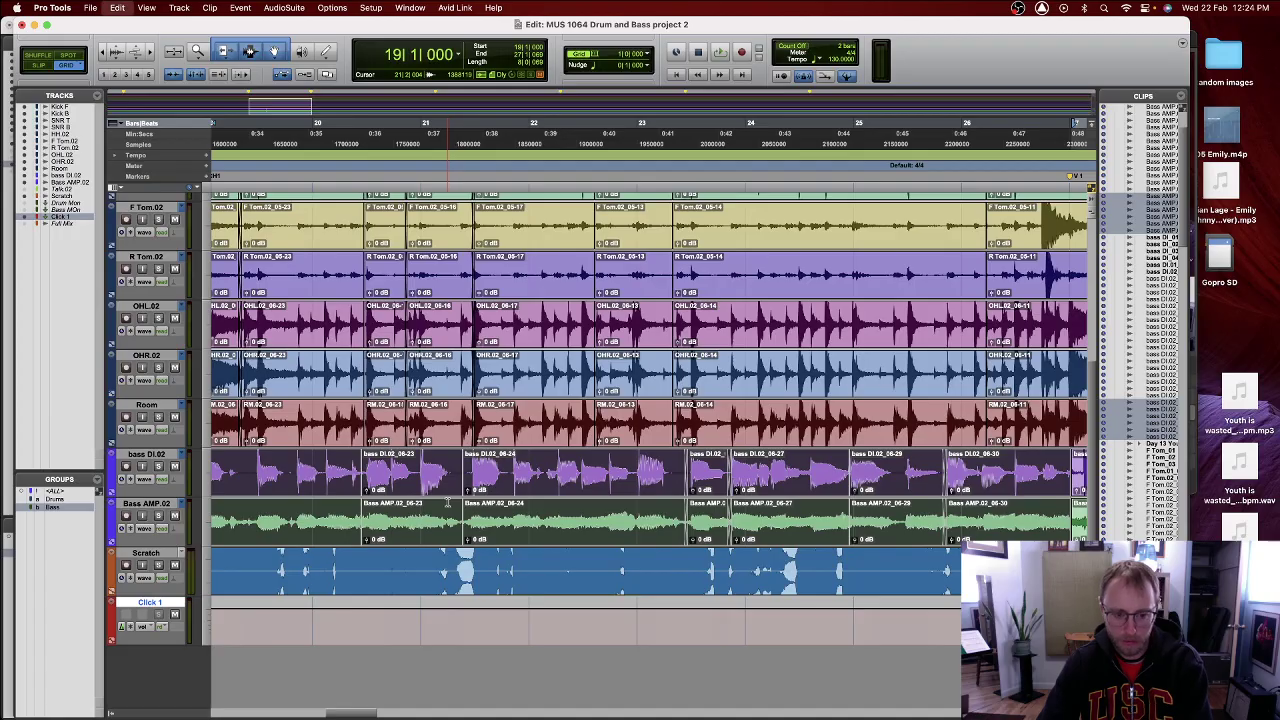
- Paste the copied bass chorus onto both bass tracks at bar 91, at the CH out marker
scroll(830, 445, "right", 12)
scroll(830, 446, "right", 20)
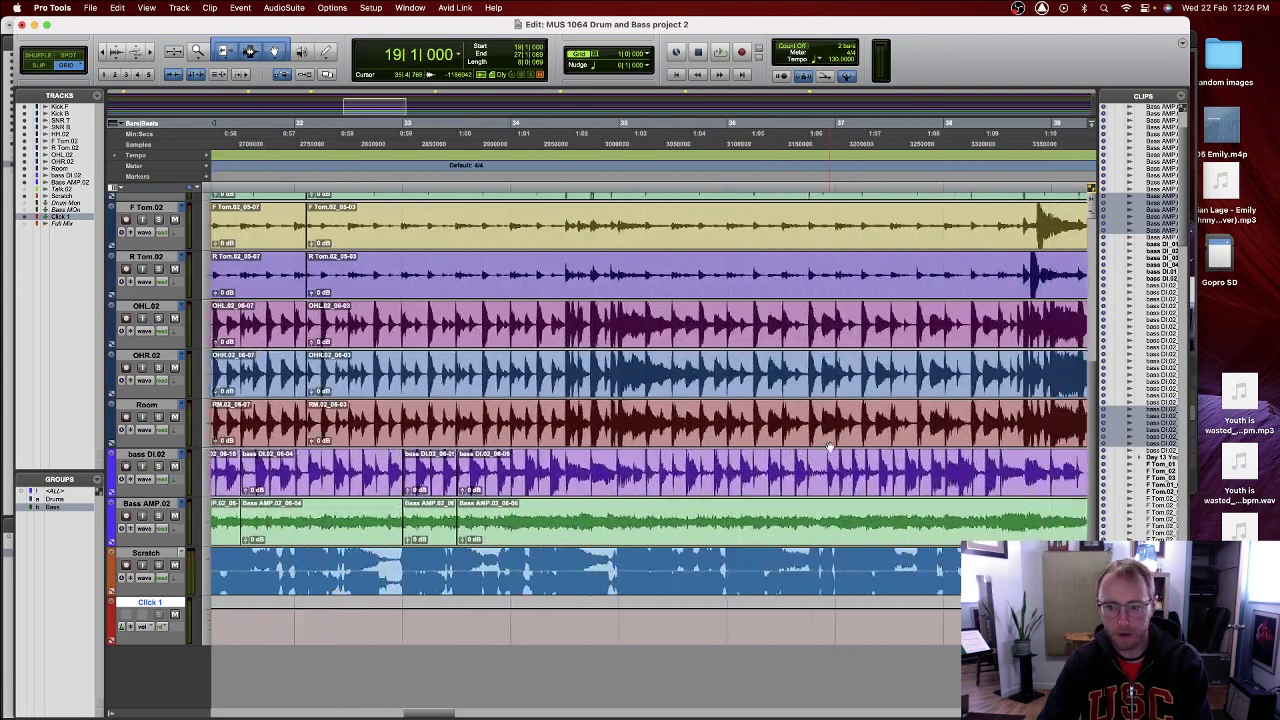
scroll(740, 420, "right", 20)
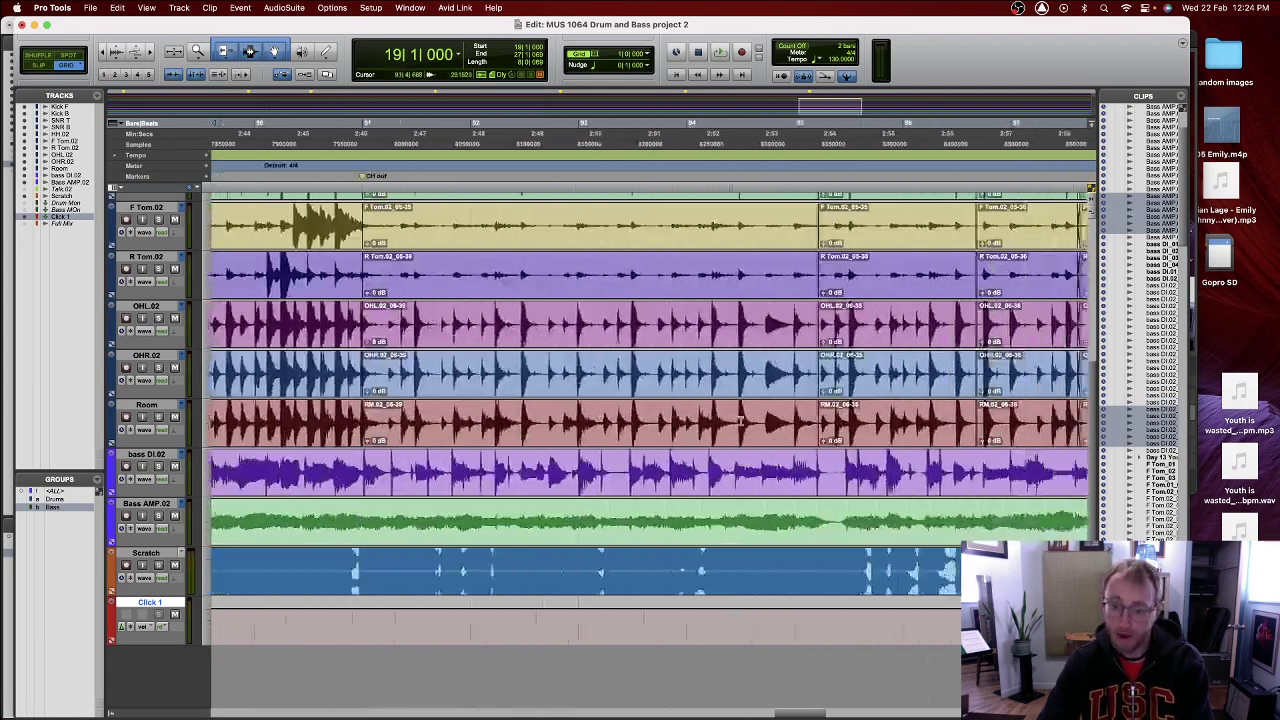
scroll(740, 425, "left", 20)
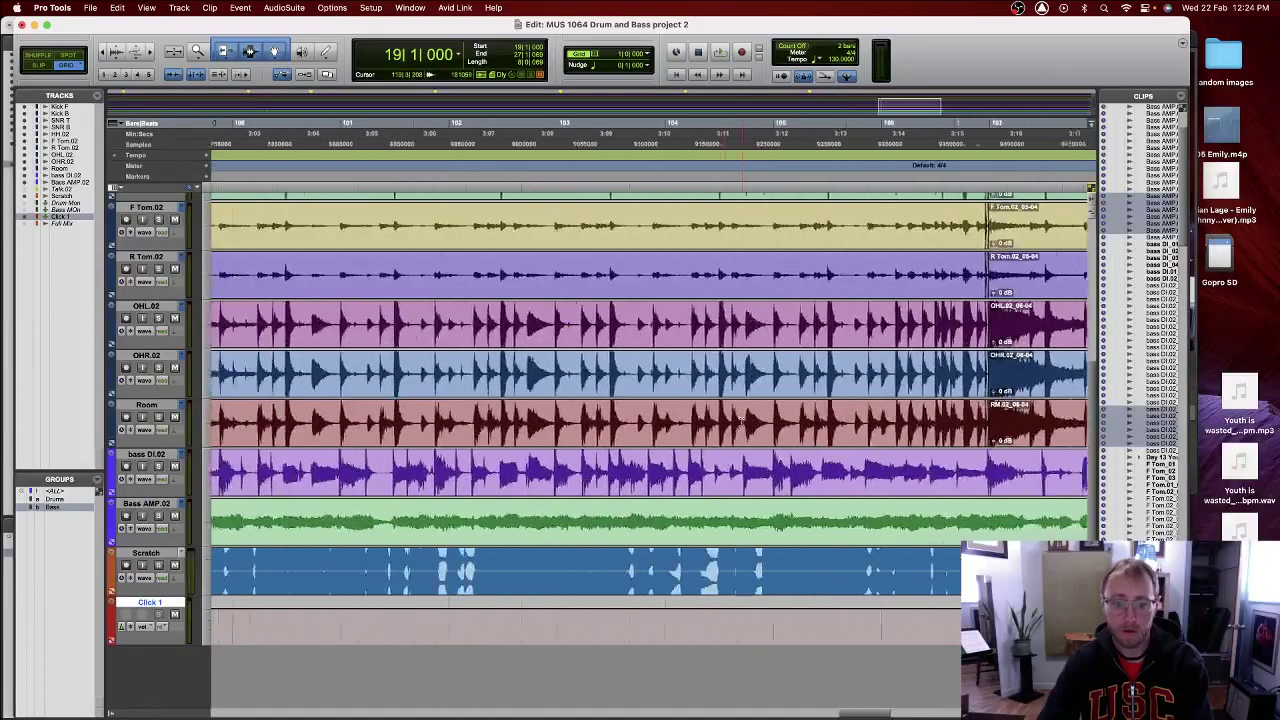
scroll(740, 425, "left", 3)
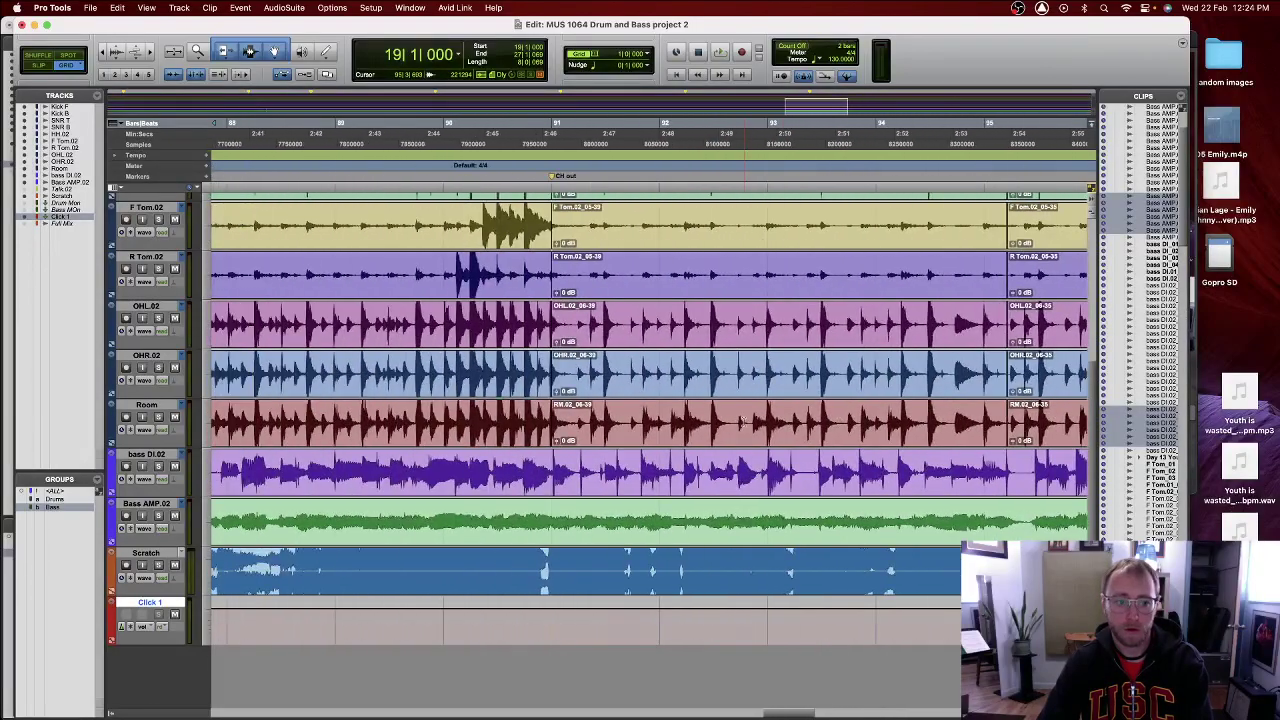
left_click(553, 472)
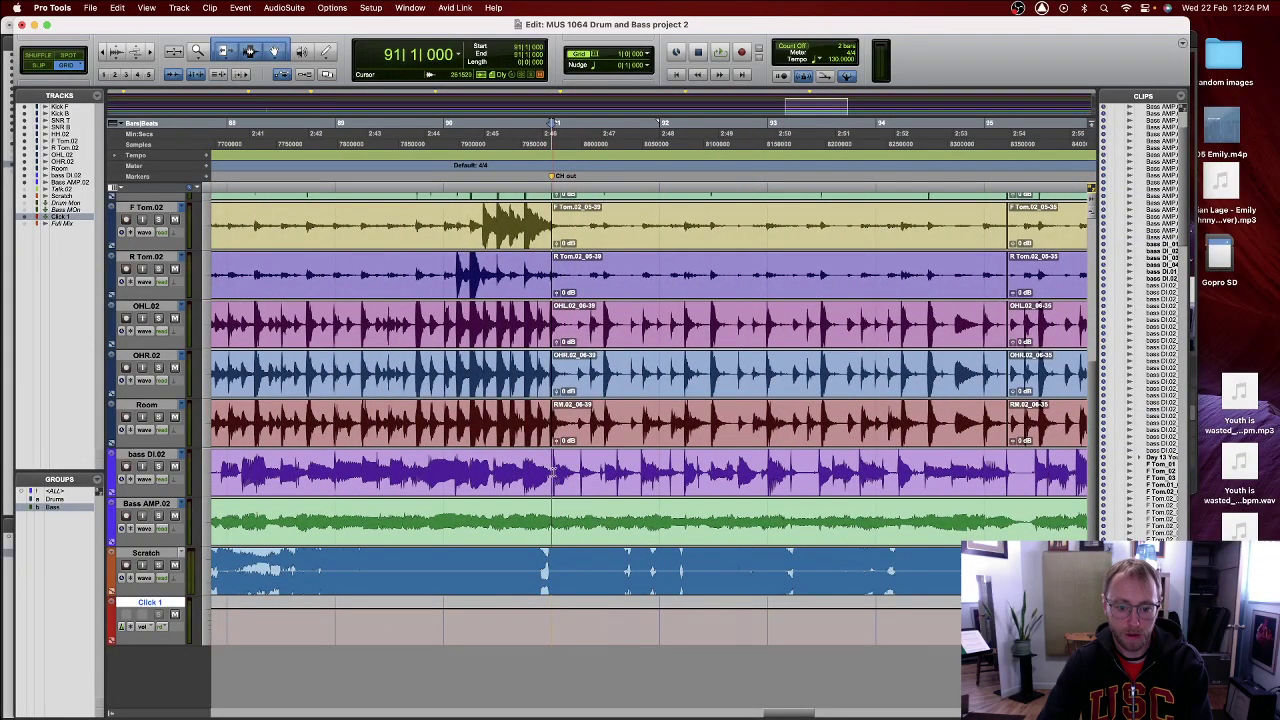
key("super+v")
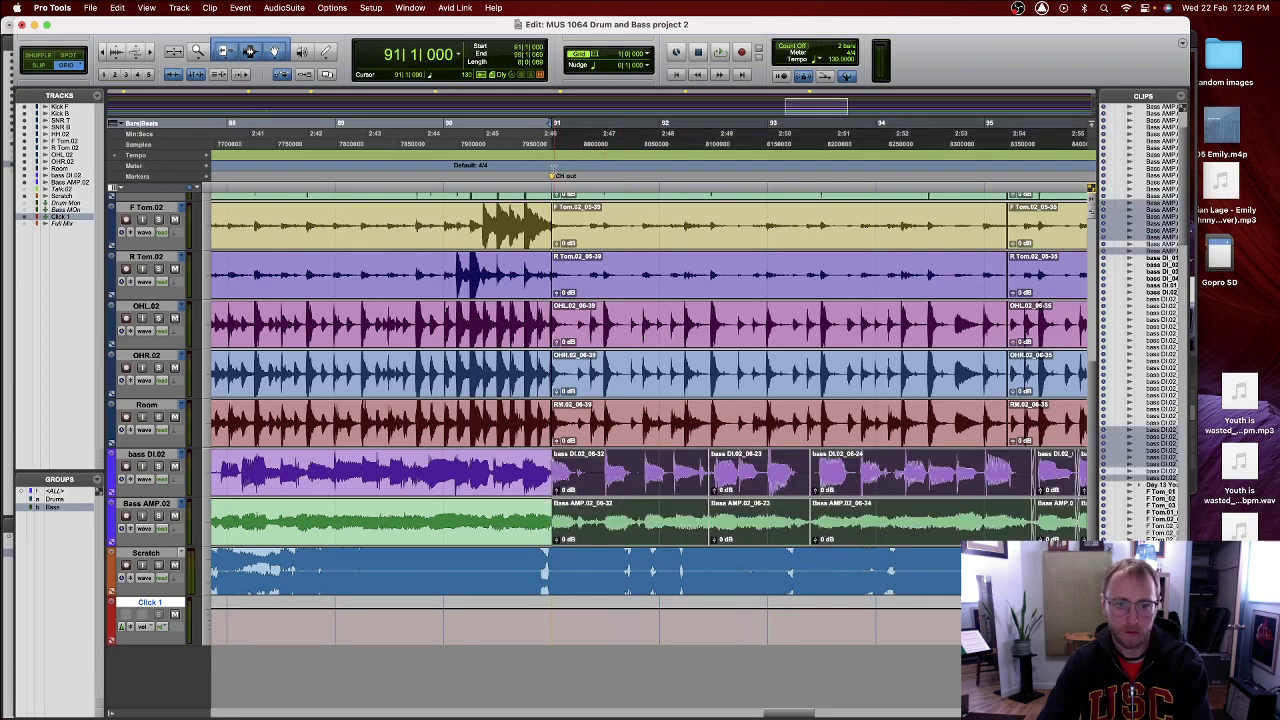
- Extend the pasted bass section's start slightly ahead of bar 91 in Slip mode and crossfade it with the preceding clip
key("super+bracketright")
key("super+bracketright")
key("super+bracketright")
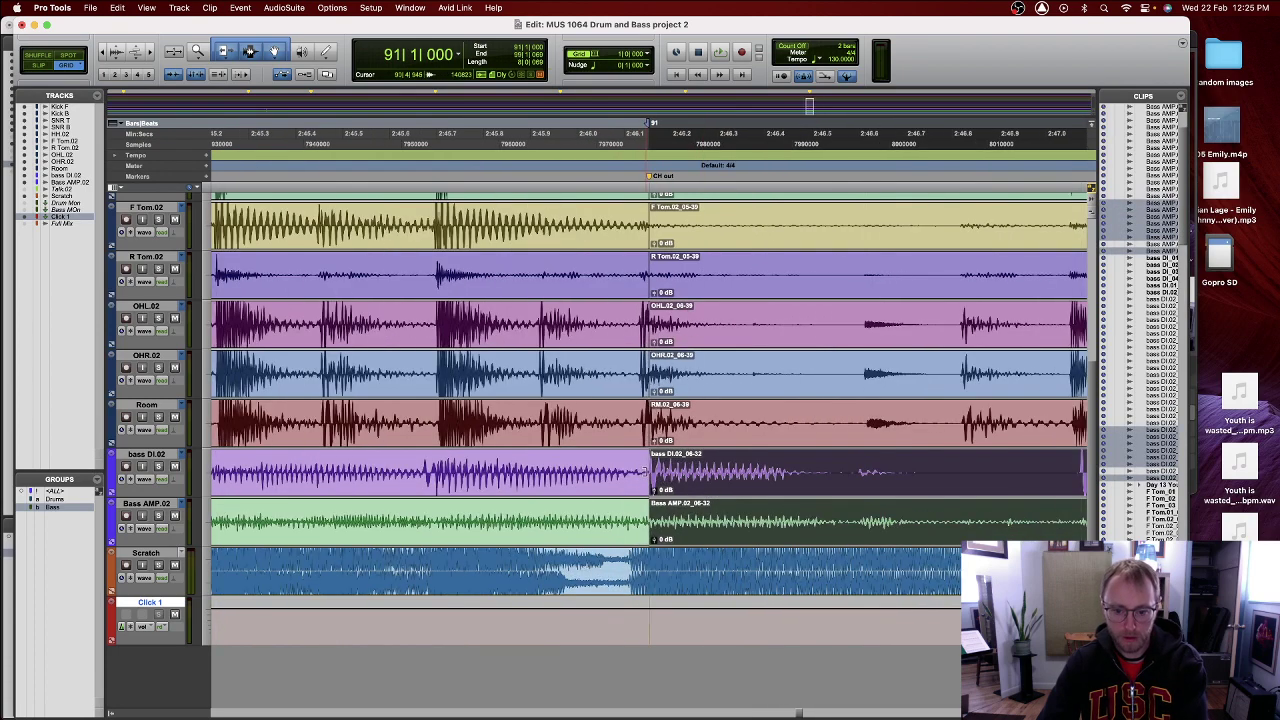
key("F2")
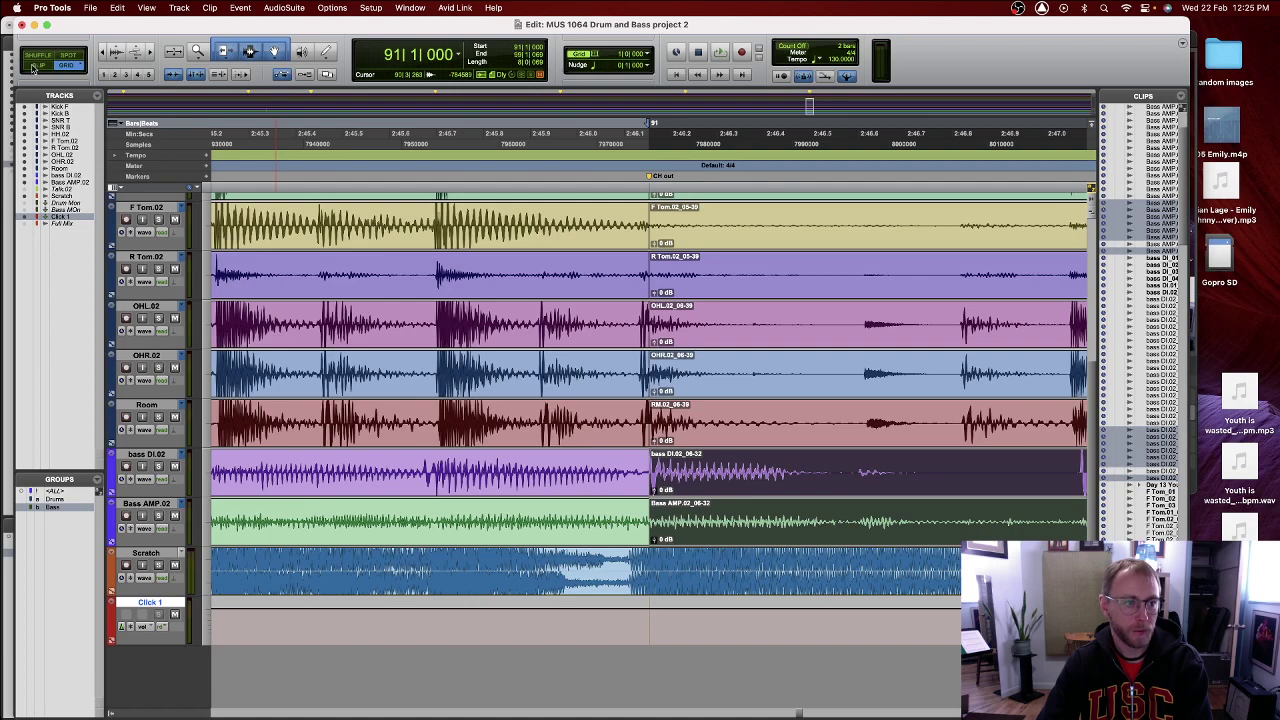
left_click_drag(756, 500, 746, 500)
key("super+bracketleft")
- Move the bass edit at the end of the pasted section just ahead of bar 99 and crossfade it into the following clip
scroll(746, 500, "right", 15)
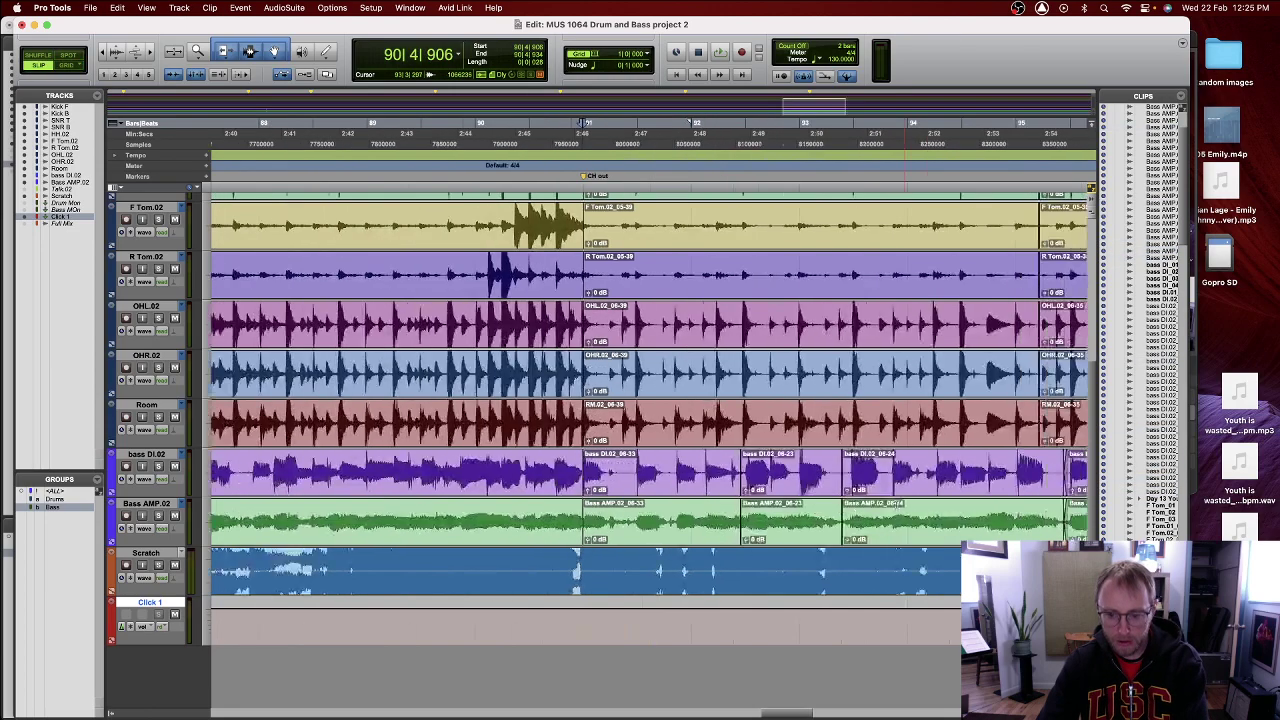
scroll(897, 505, "right", 10)
scroll(890, 505, "up", 1)
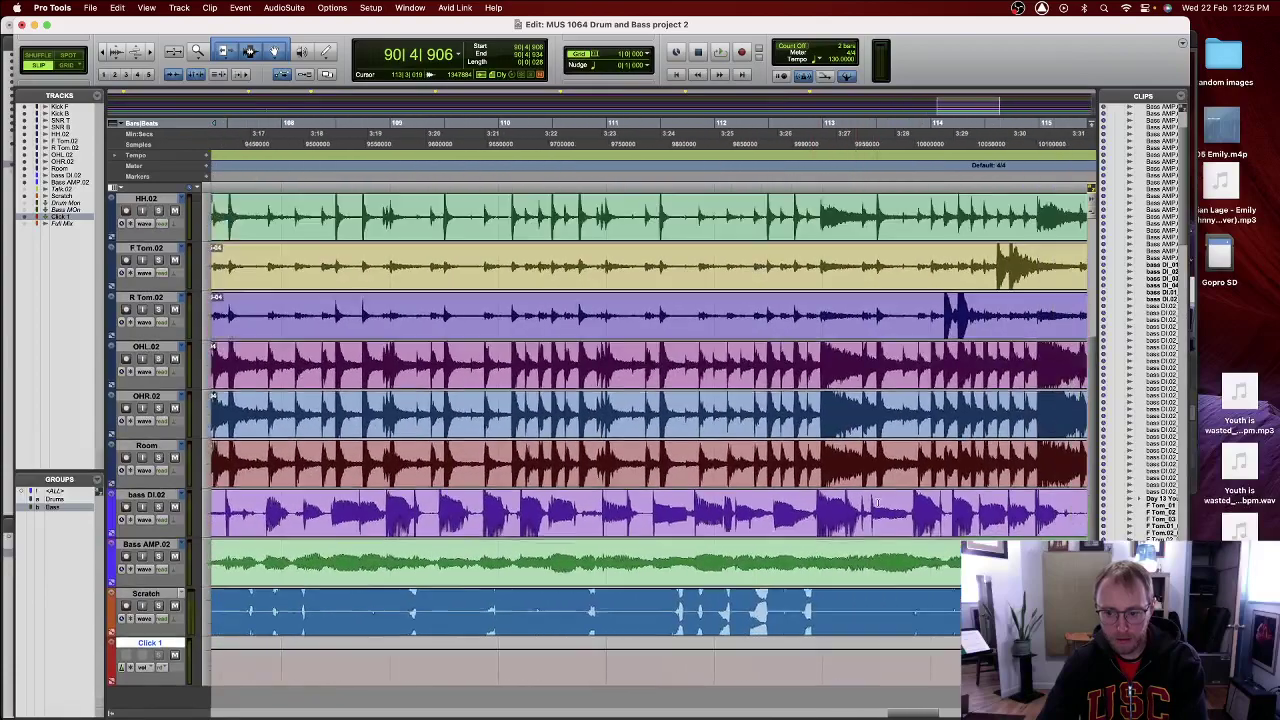
scroll(880, 504, "left", 8)
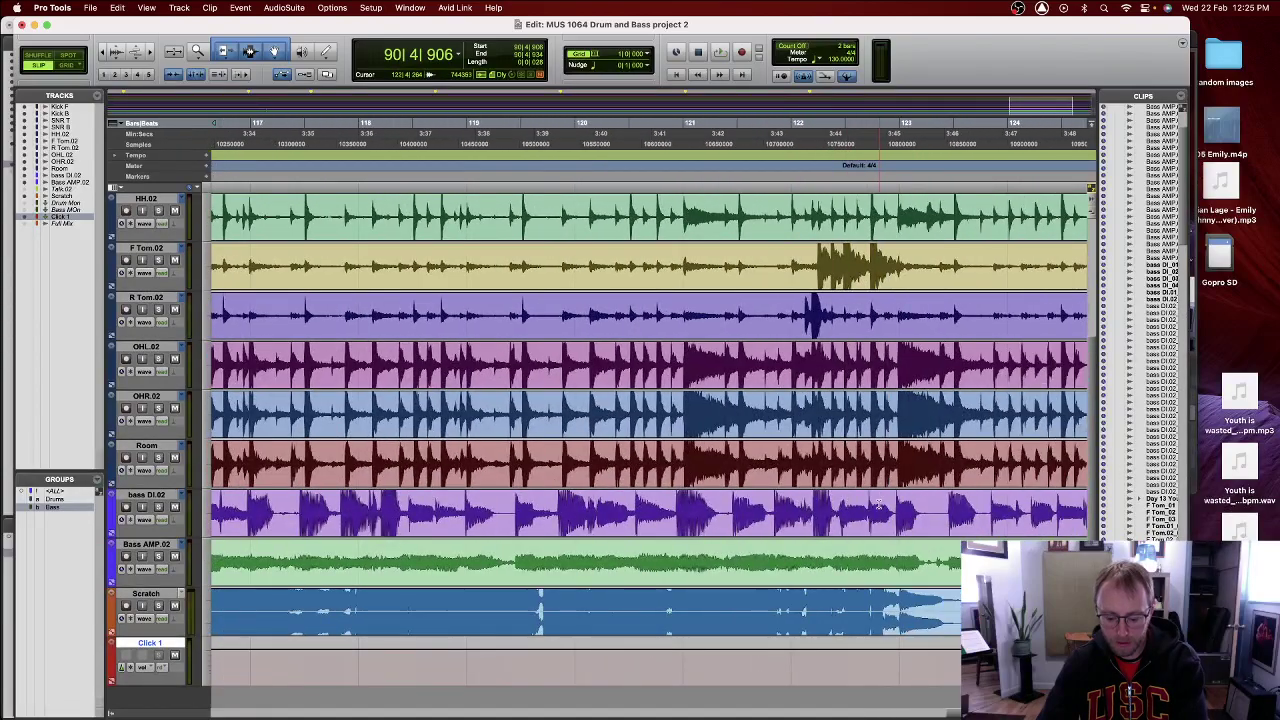
key("super+bracketleft")
key("super+bracketleft")
scroll(475, 530, "left", 15)
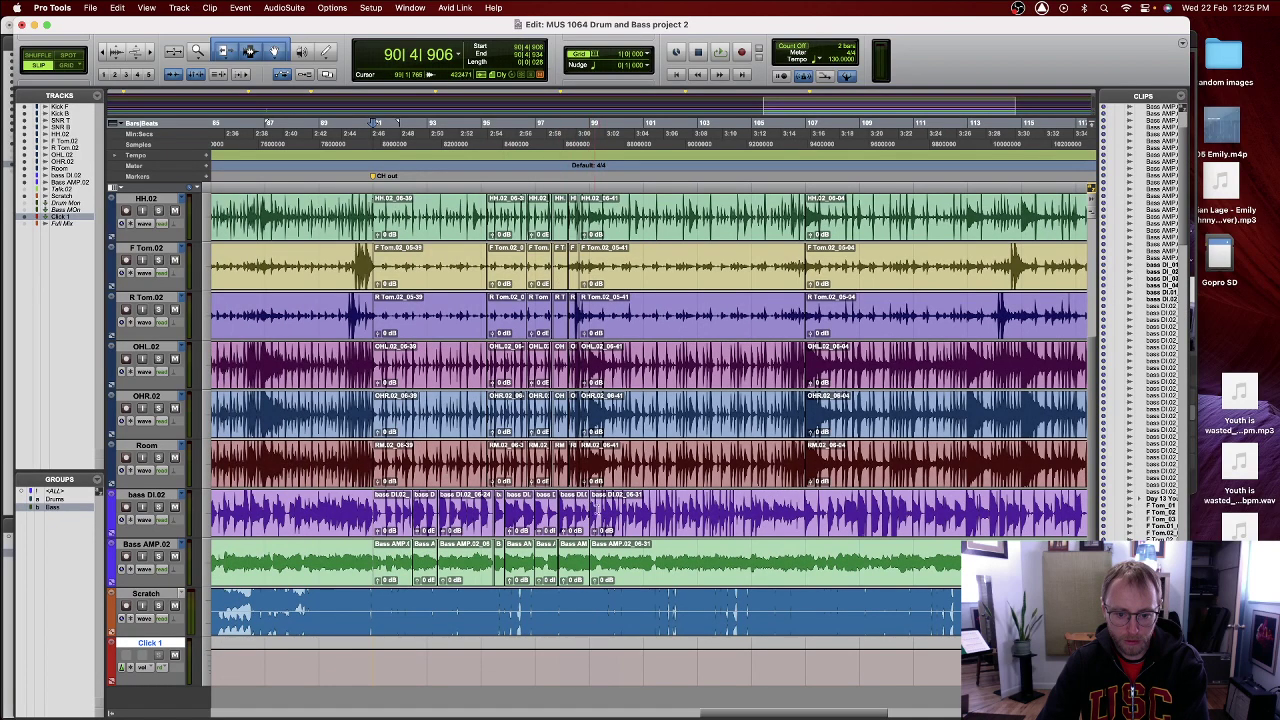
left_click(601, 506)
key("super+bracketright")
key("super+bracketright")
key("super+bracketright")
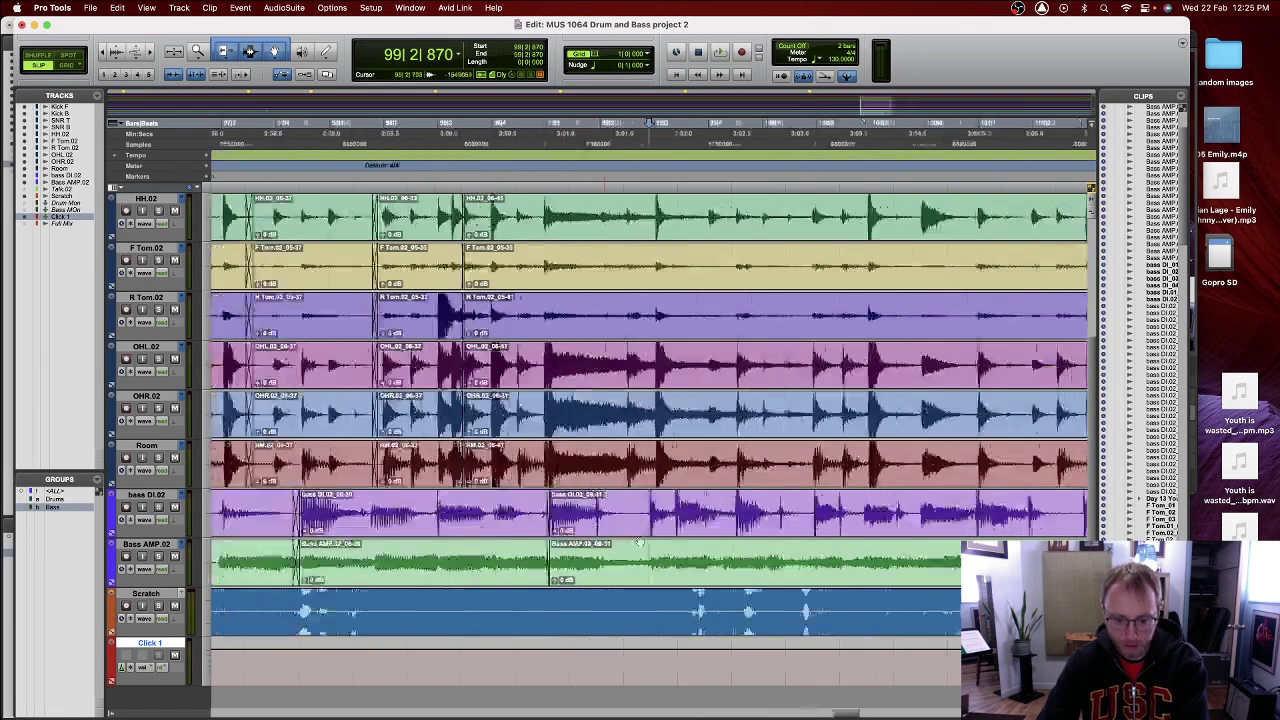
key("super+bracketright")
key("super+bracketright")
key("super+bracketright")
key("super+bracketright")
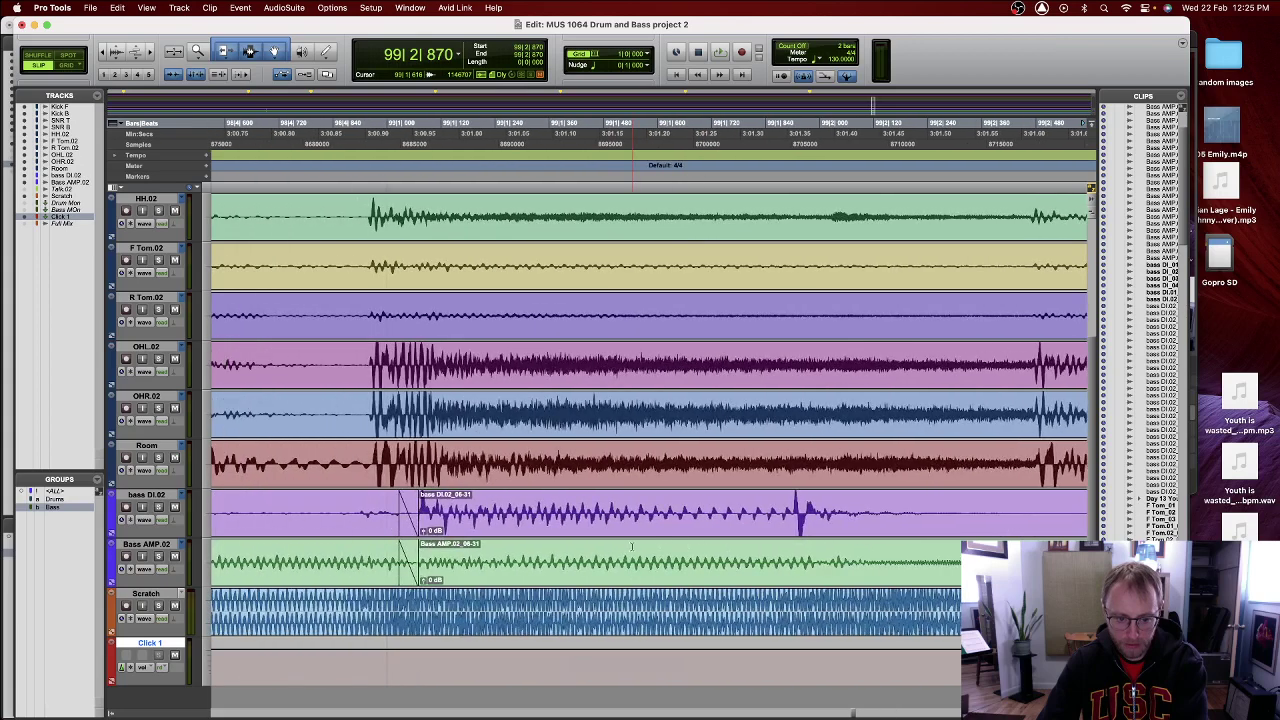
left_click_drag(406, 537, 376, 562)
left_click_drag(418, 515, 392, 516)
left_click(378, 530)
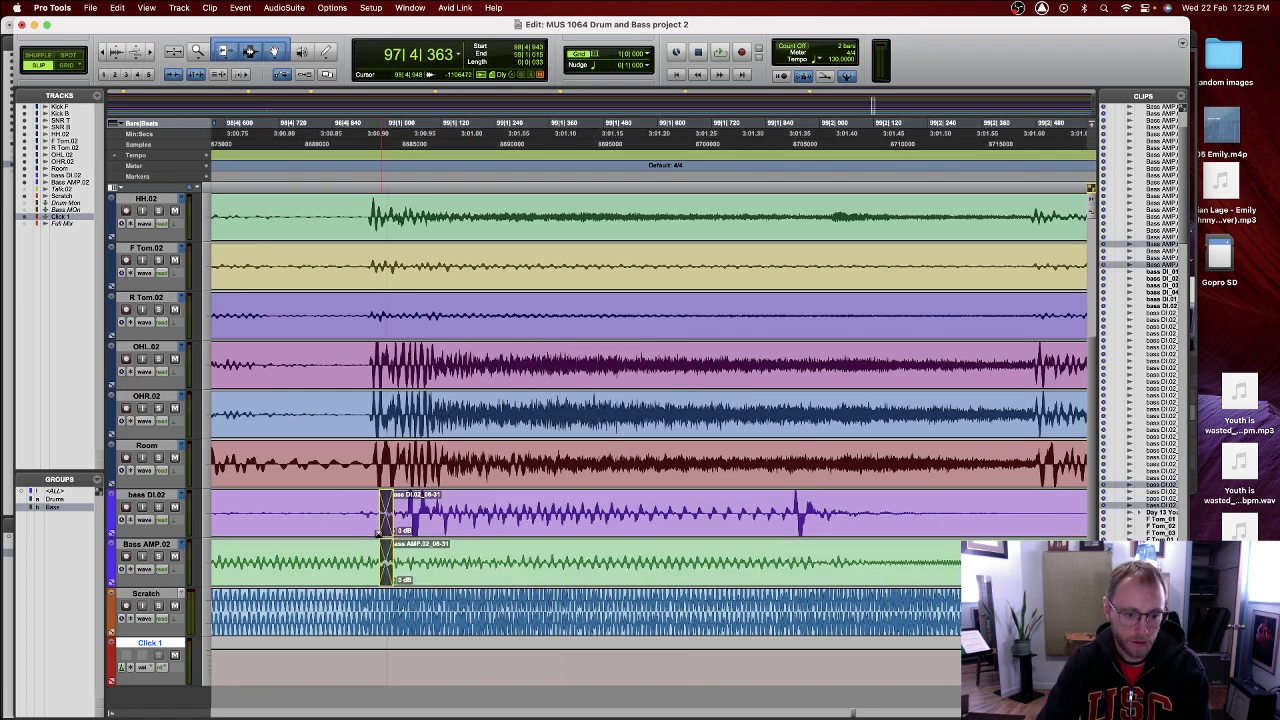
- Play back the song from bar 58, just before the V2 marker, to listen to the second verse
key("r")
key("r")
key("r")
key("r")
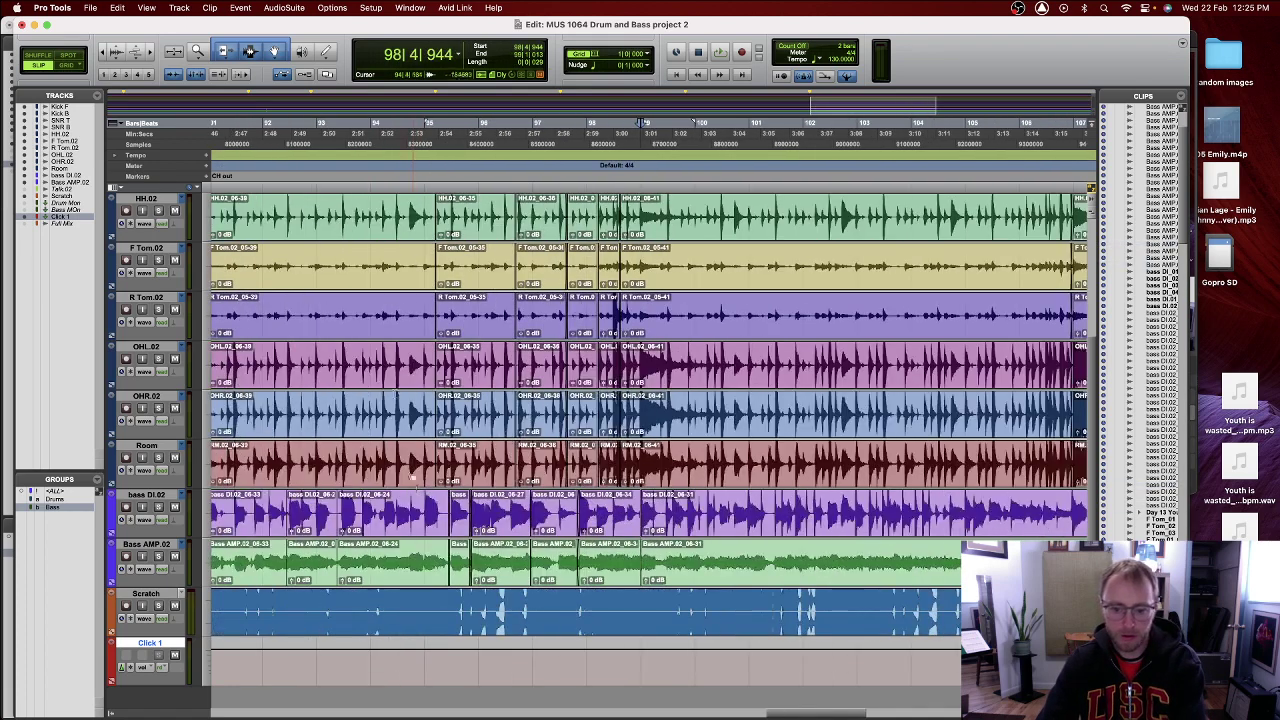
scroll(420, 230, "left", 15)
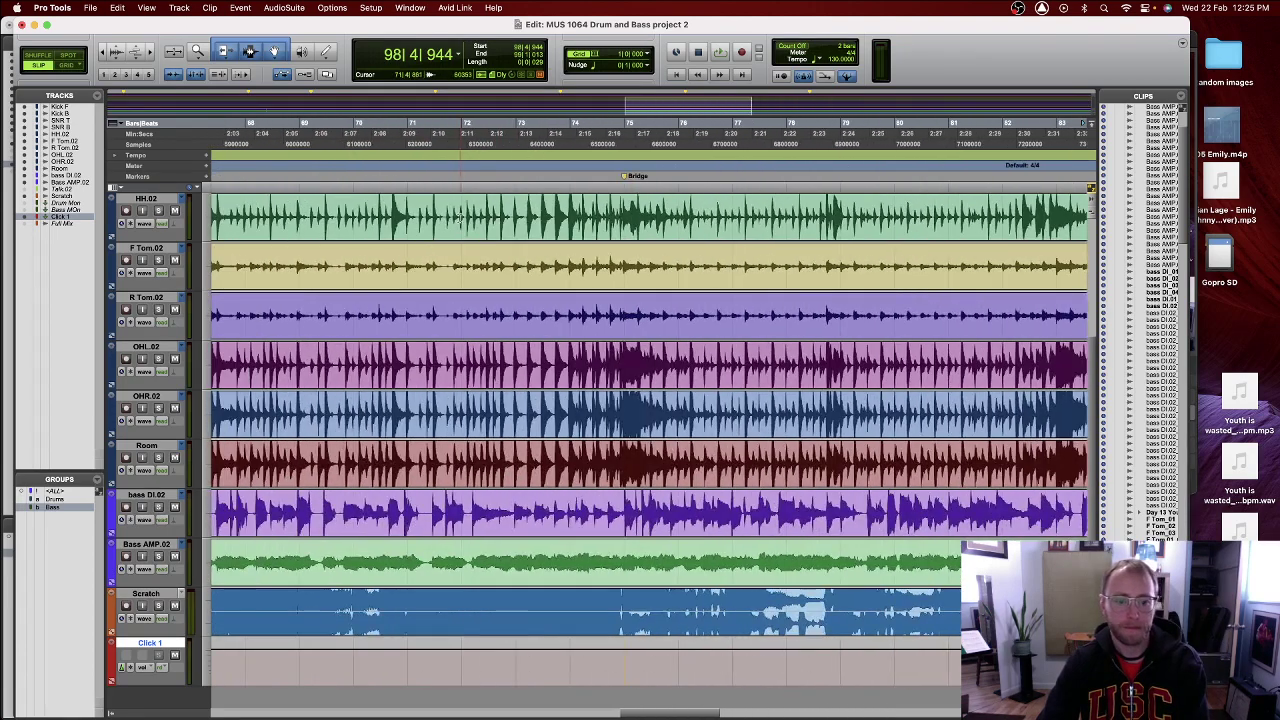
right_click(457, 219)
left_click(342, 182)
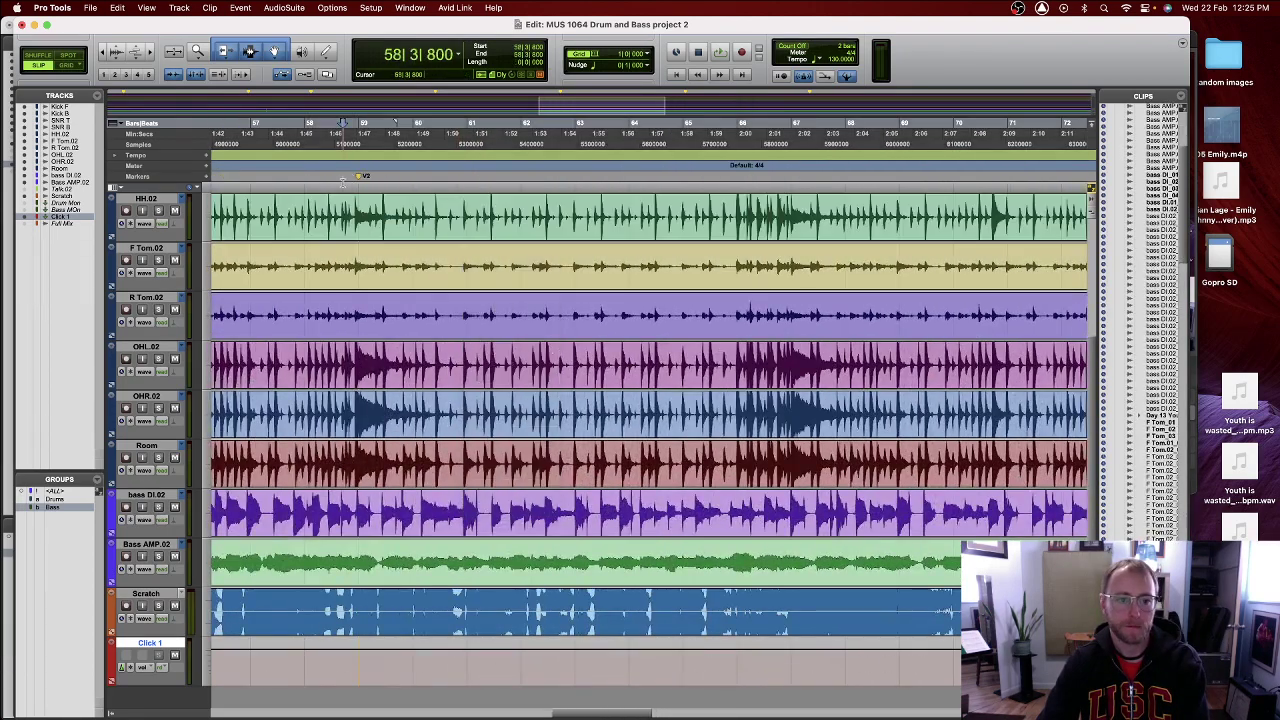
key("space")
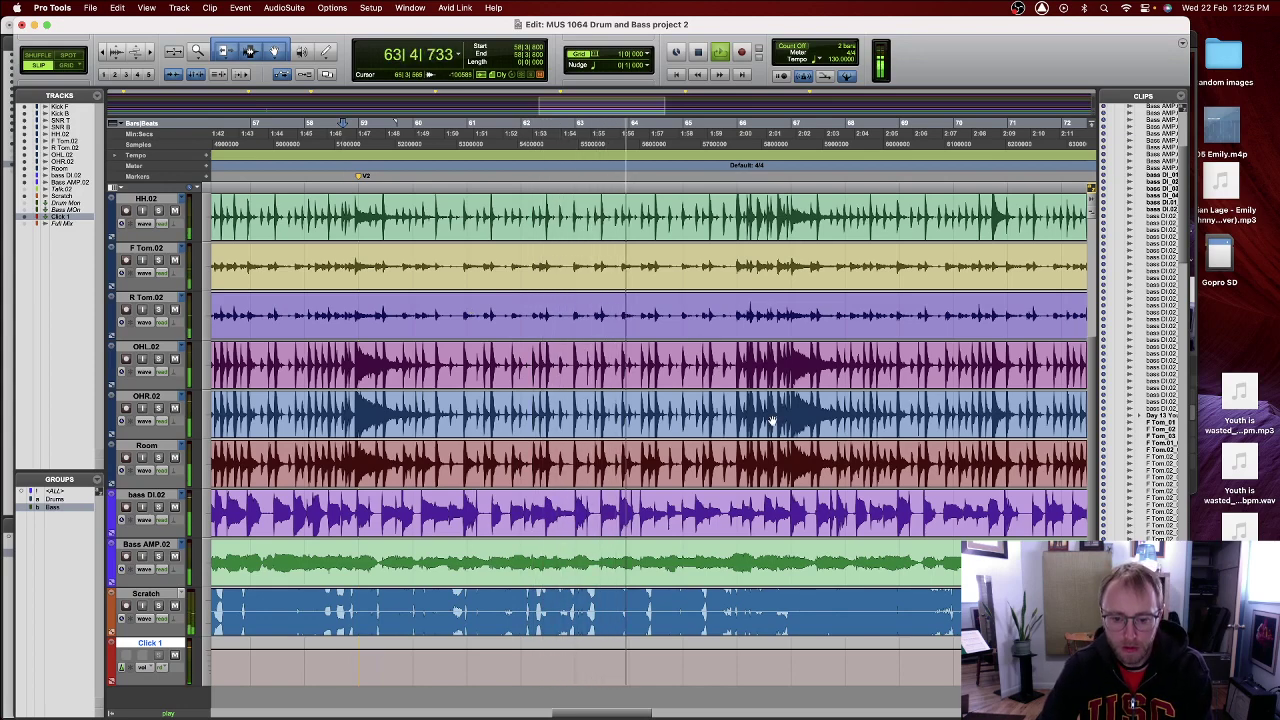
key("space")
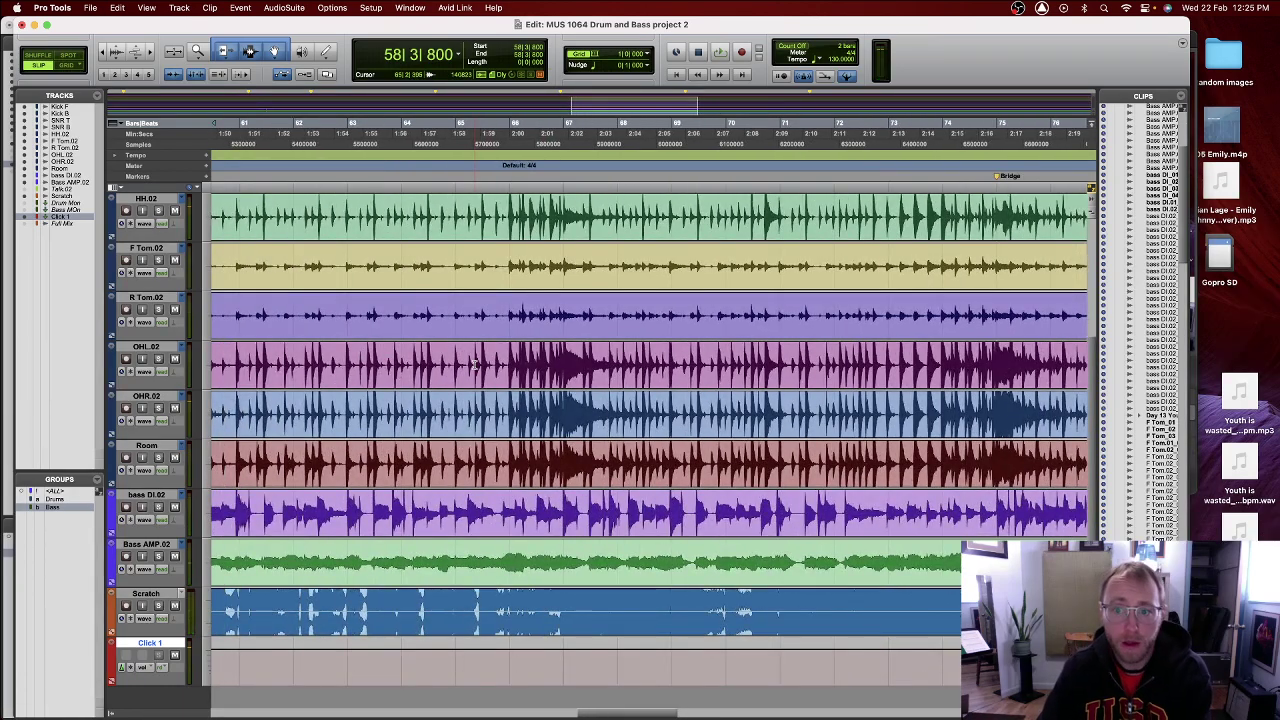
- Reduce the height of the drum and bass tracks one by one, from Kick F down to Bass AMP.02
scroll(474, 372, "up", 4)
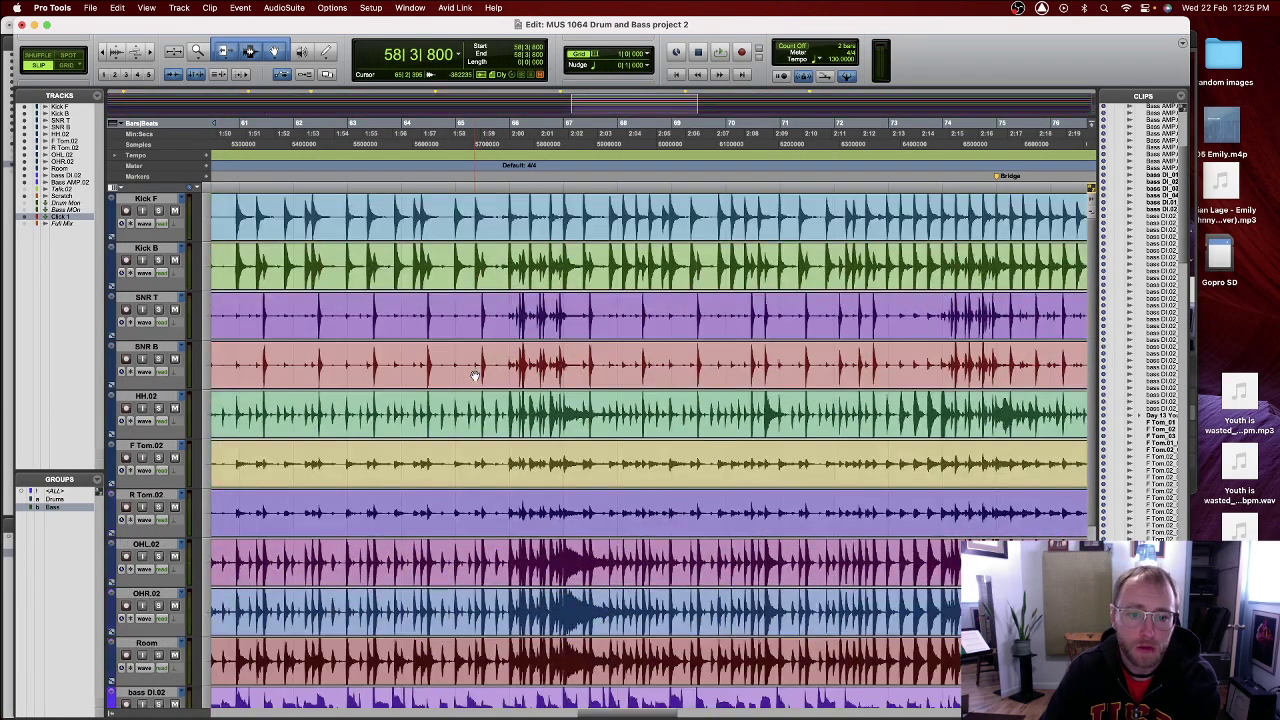
scroll(474, 375, "down", 5)
scroll(474, 375, "up", 5)
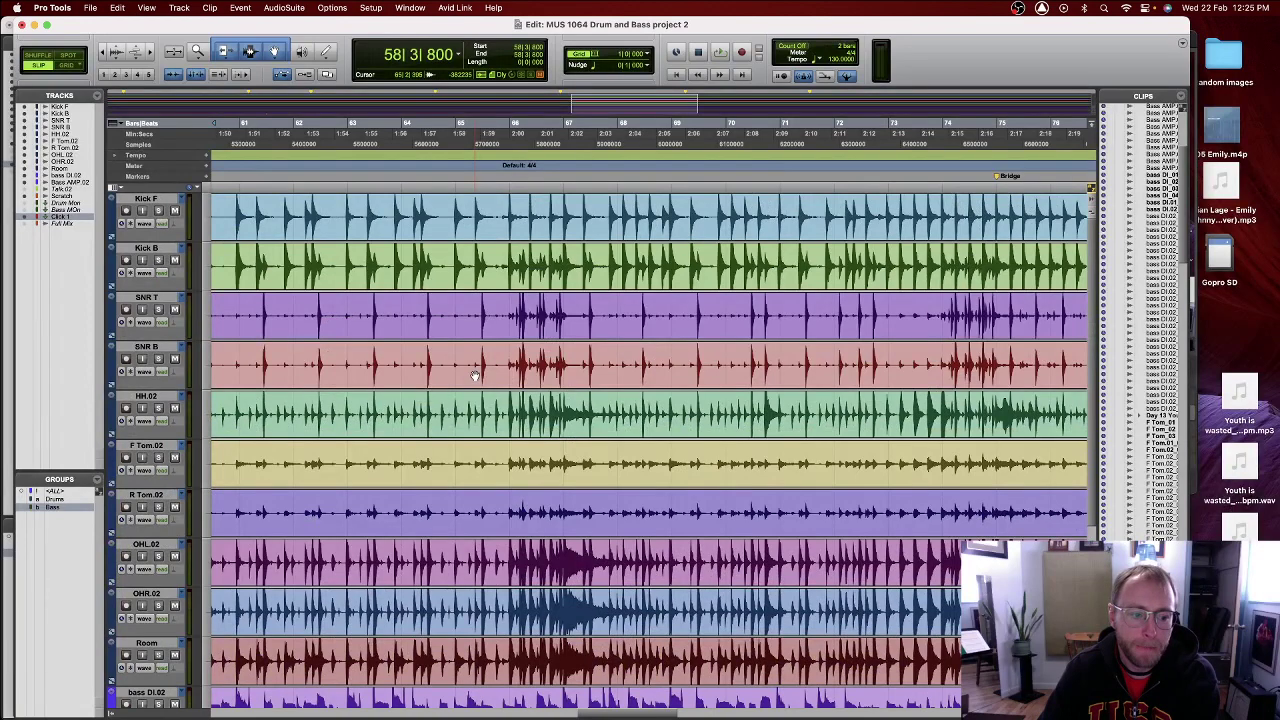
scroll(278, 384, "down", 5)
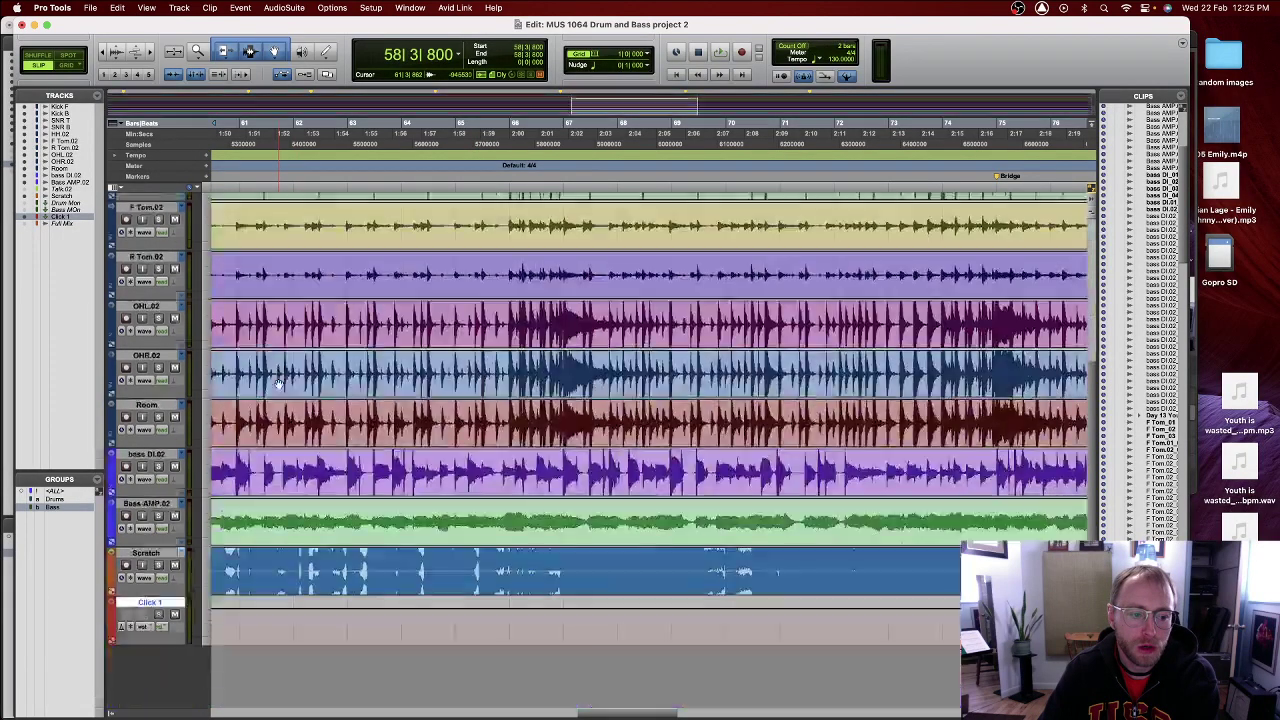
scroll(278, 384, "up", 5)
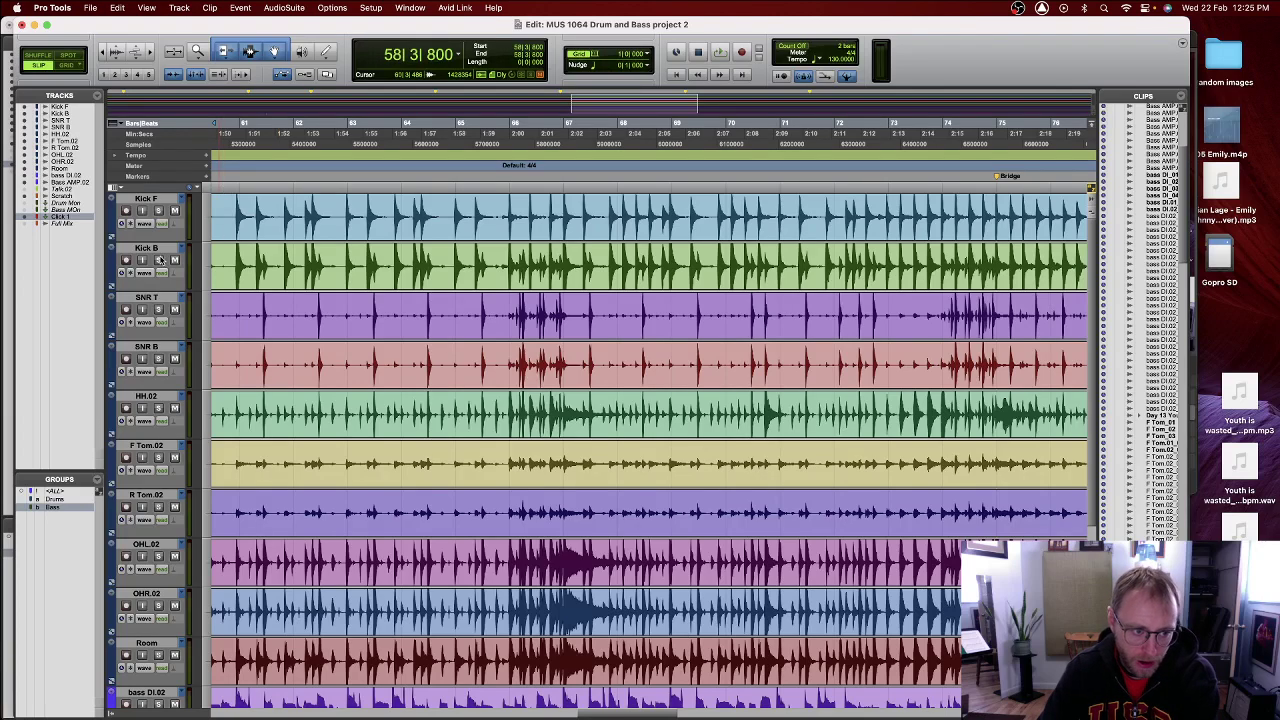
left_click_drag(170, 243, 170, 232)
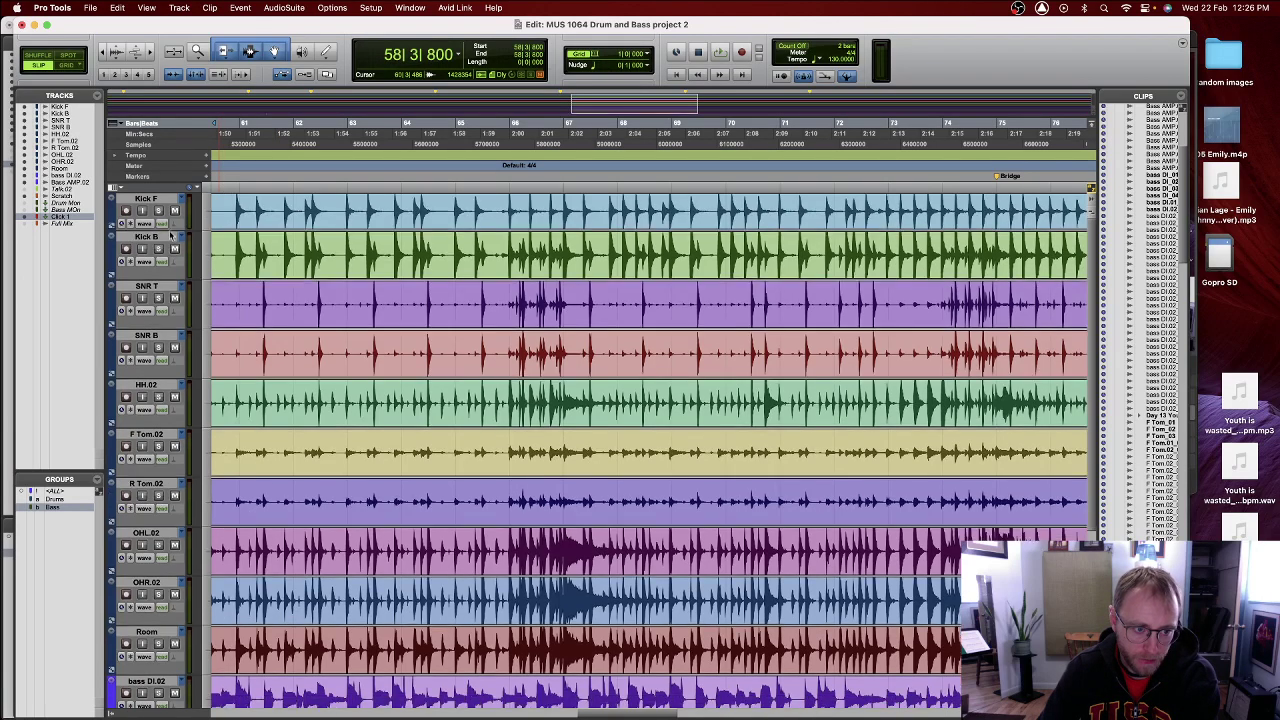
left_click_drag(167, 281, 168, 271)
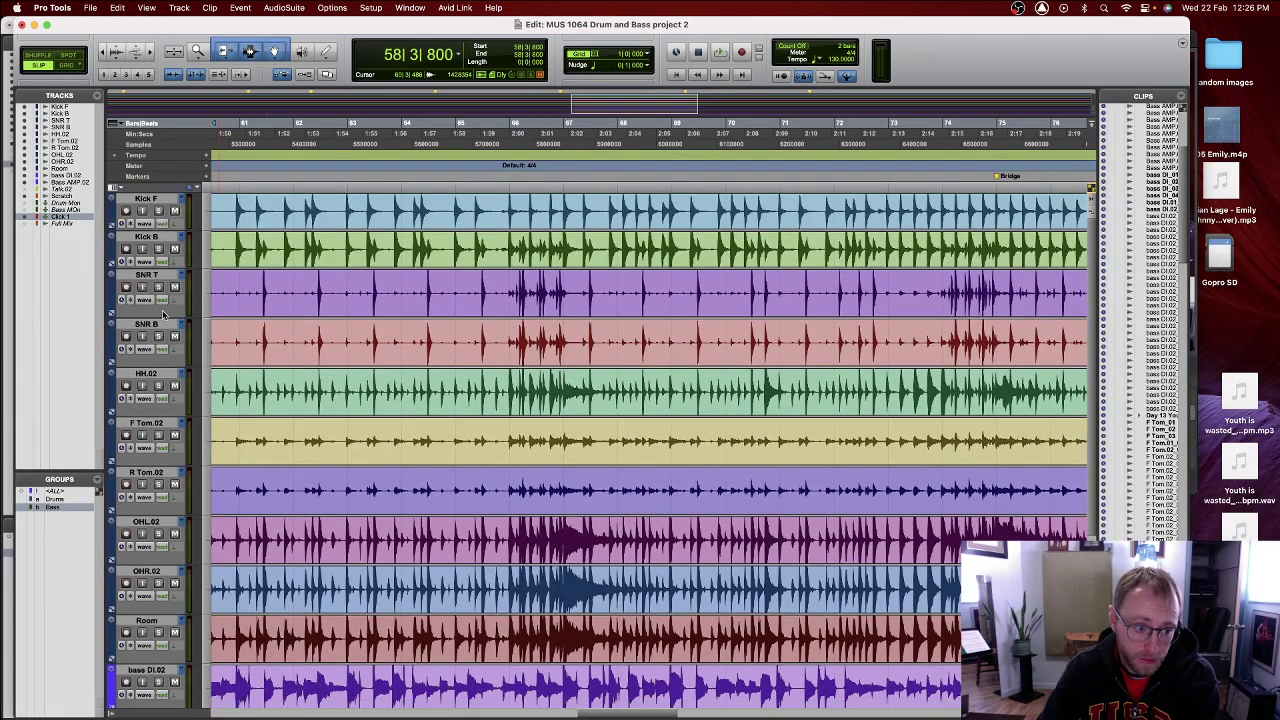
left_click_drag(163, 316, 166, 305)
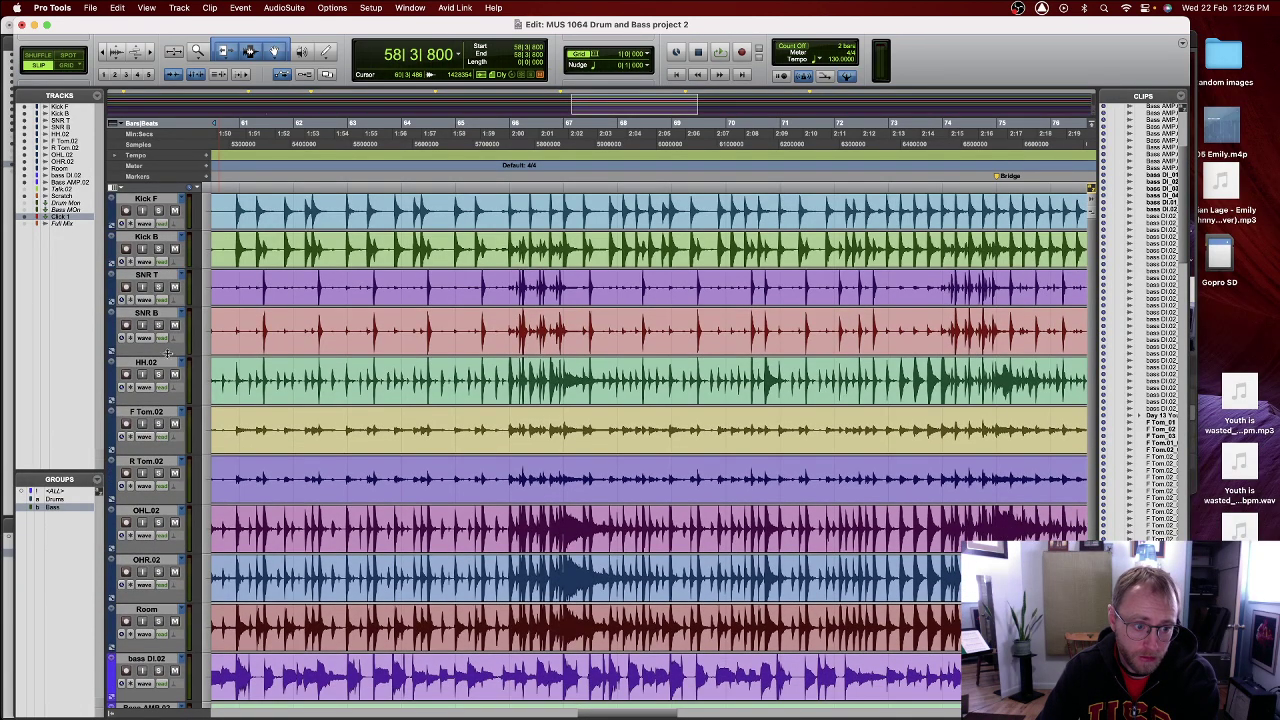
left_click_drag(168, 354, 168, 344)
left_click_drag(166, 392, 169, 382)
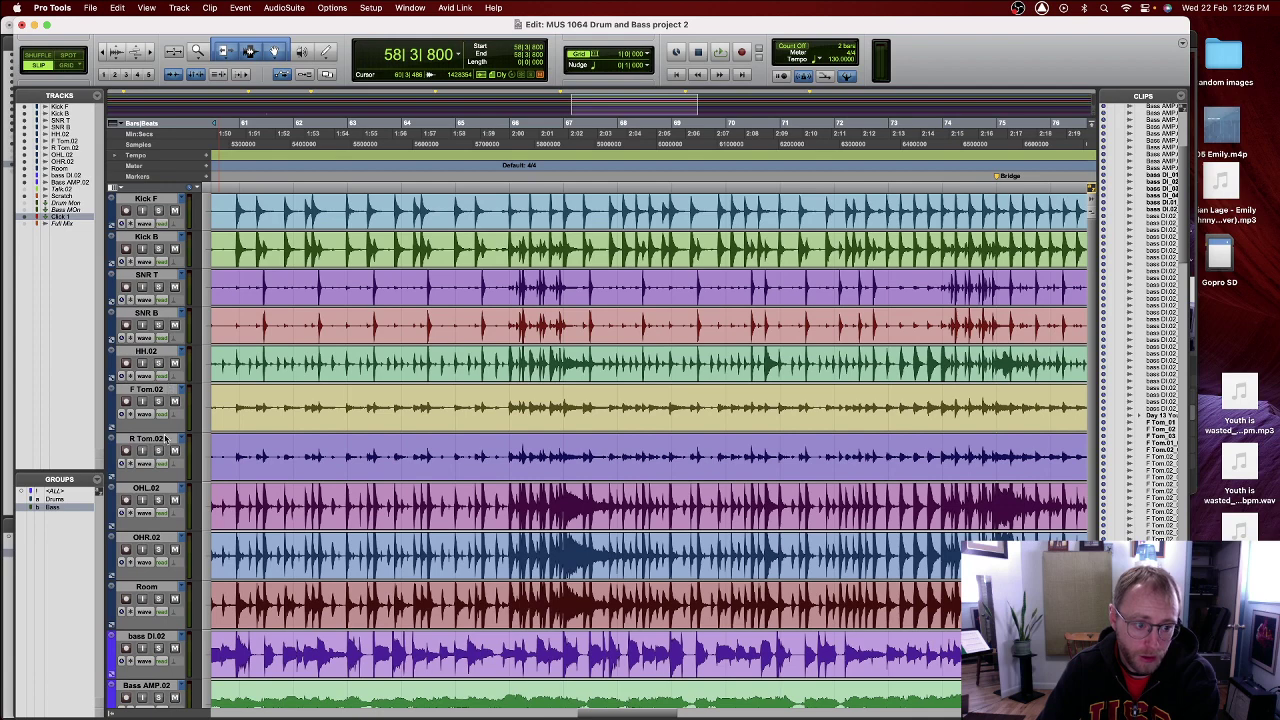
left_click_drag(166, 431, 168, 421)
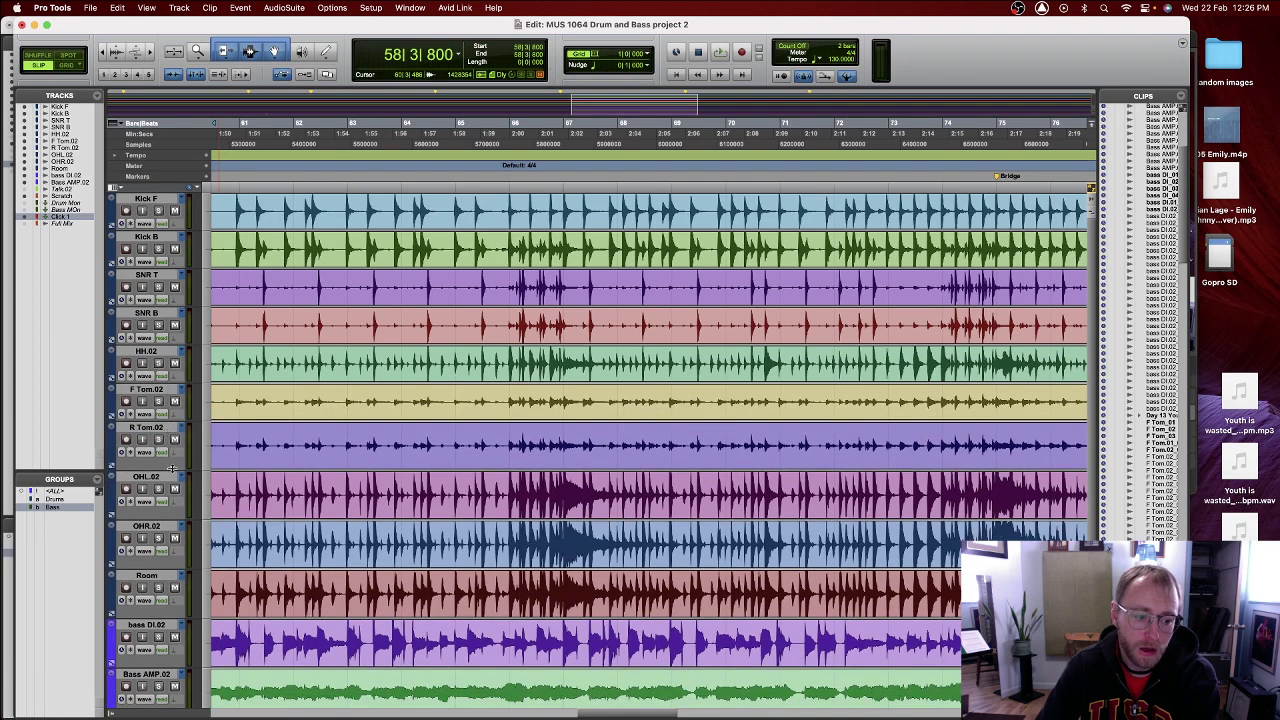
left_click_drag(171, 469, 173, 459)
left_click_drag(168, 508, 171, 499)
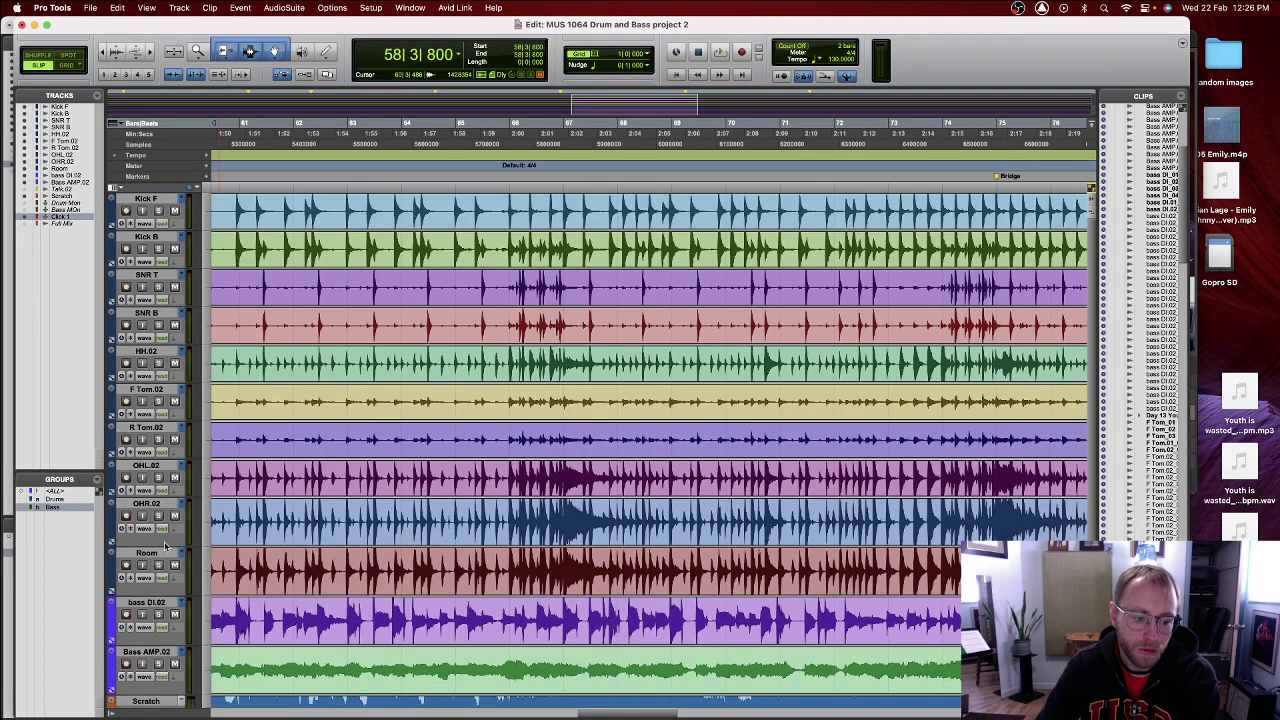
left_click_drag(163, 543, 165, 533)
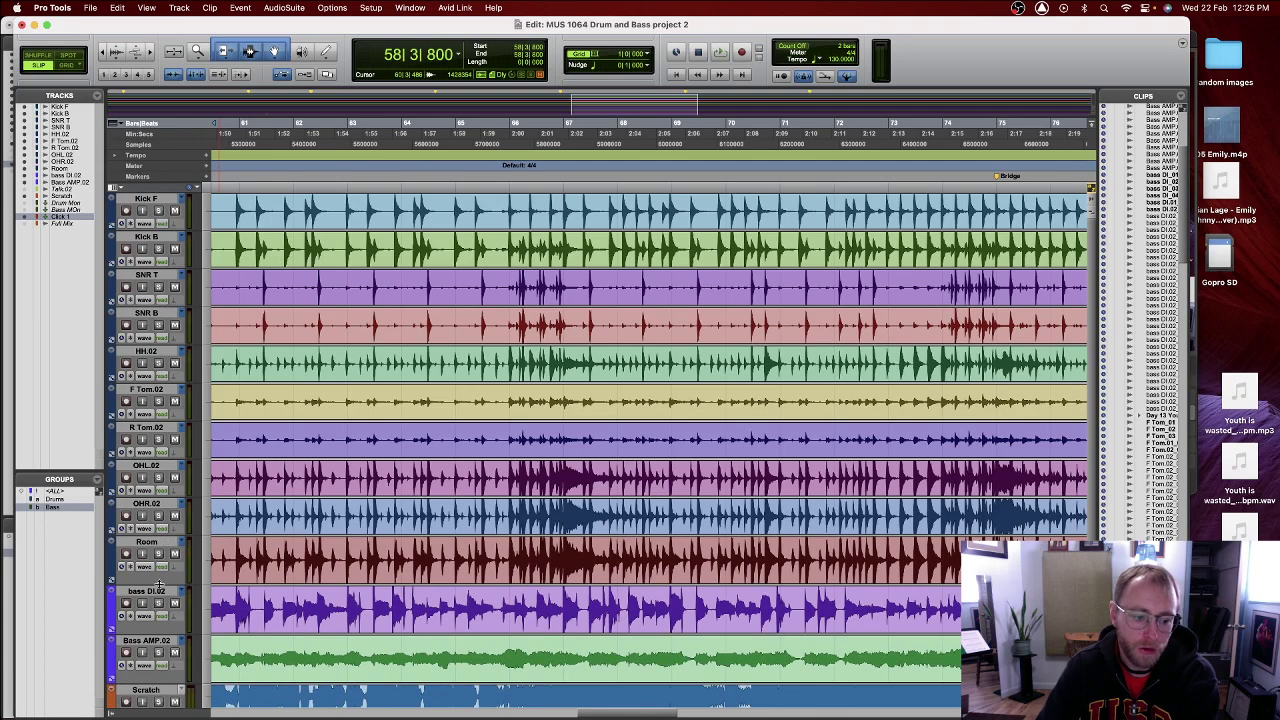
left_click_drag(160, 584, 162, 572)
left_click_drag(163, 621, 165, 610)
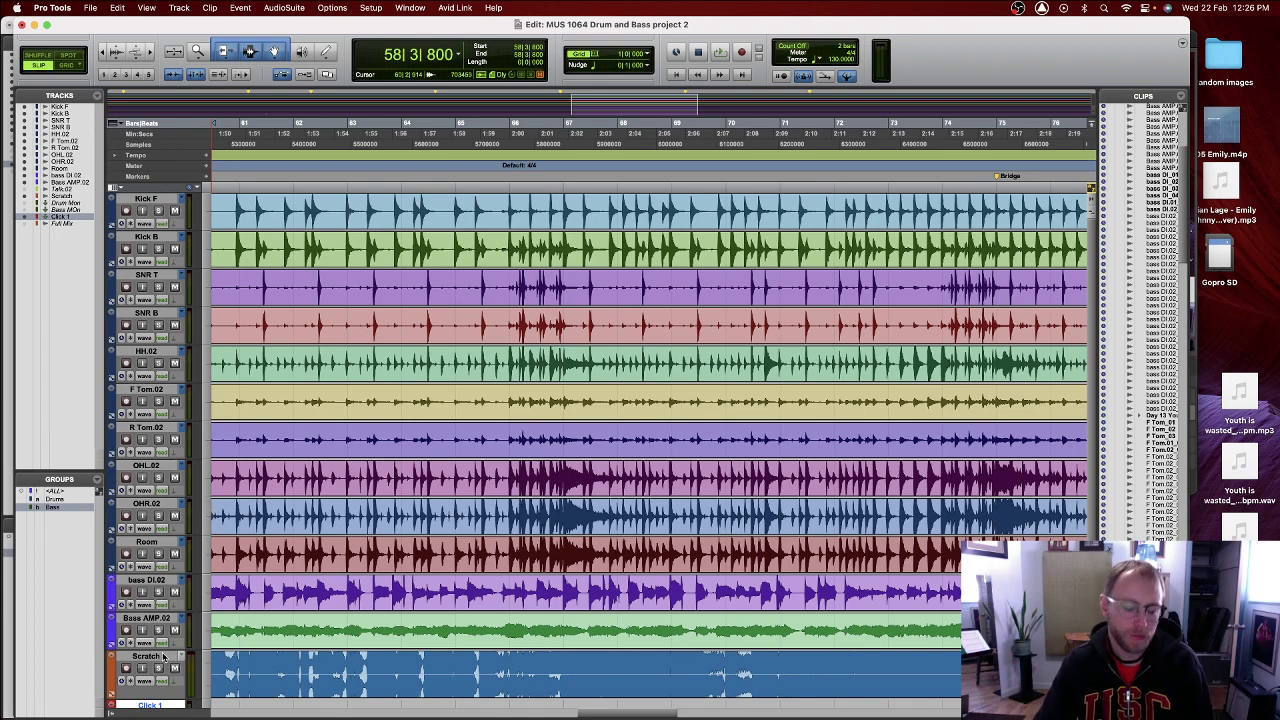
- Select all the drum and bass tracks from Kick F through Bass AMP.02, leaving out Scratch and Click 1
scroll(166, 647, "down", 3)
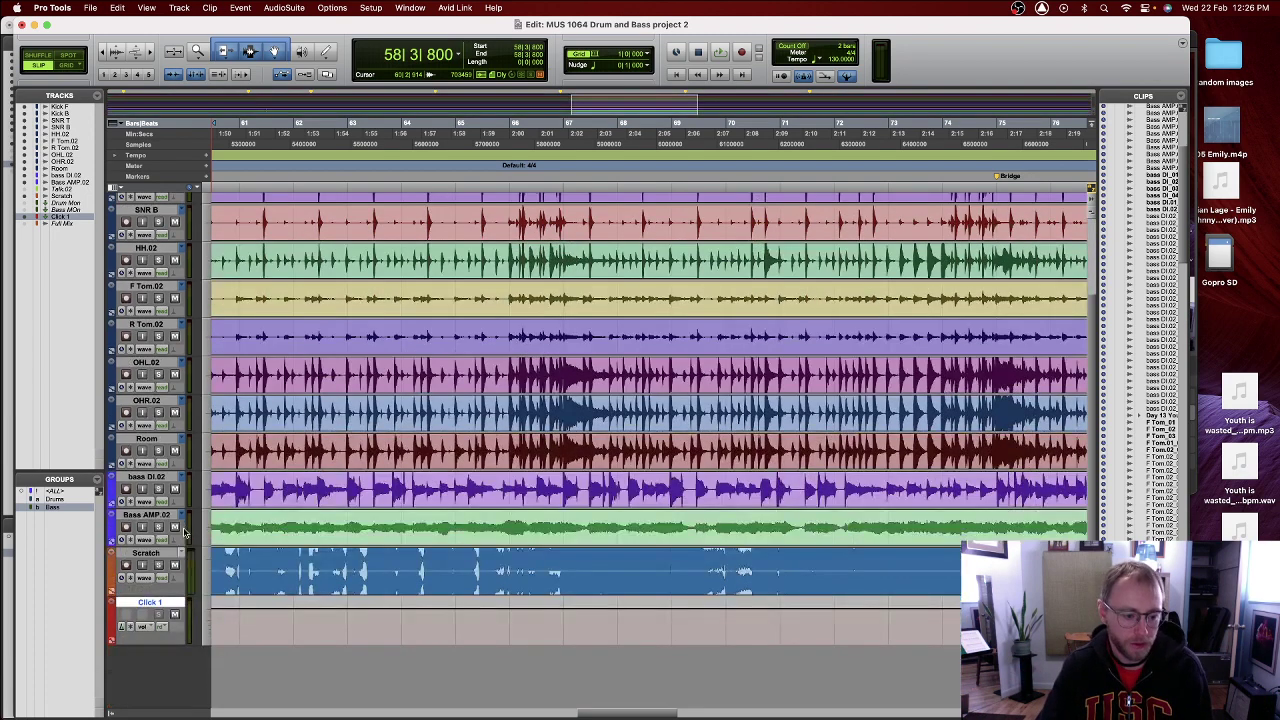
left_click(150, 515)
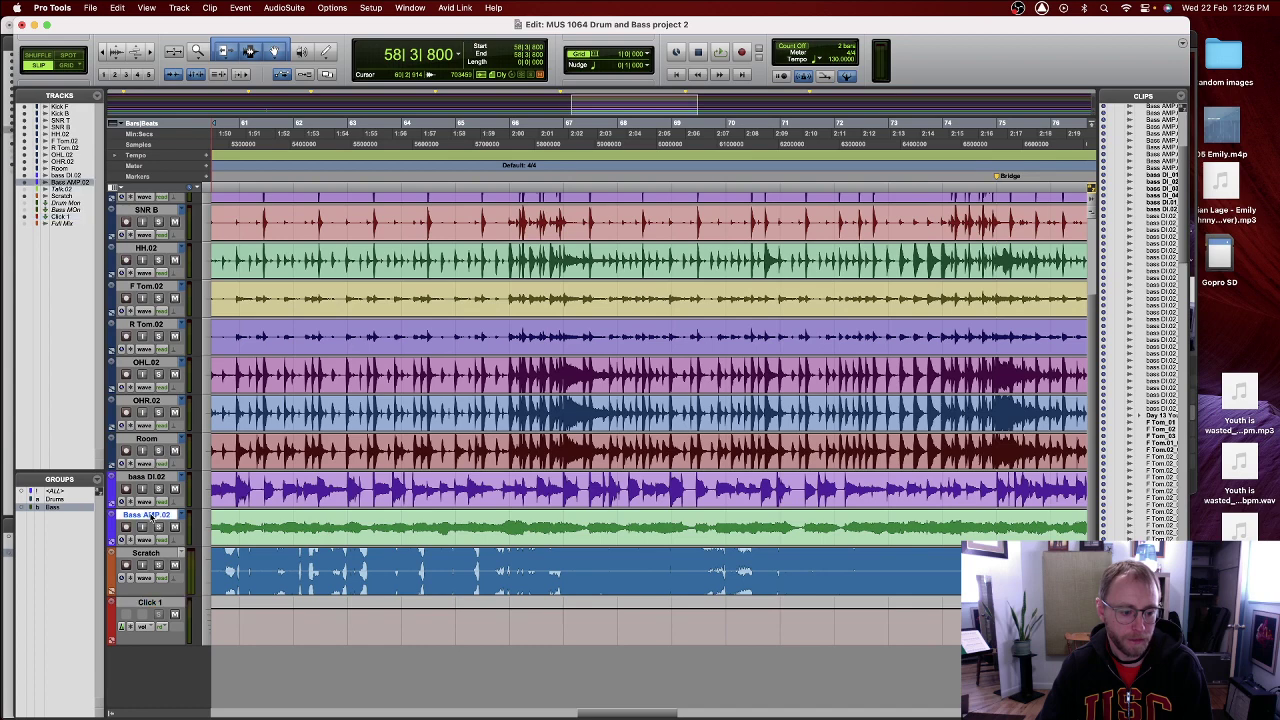
scroll(150, 515, "up", 3)
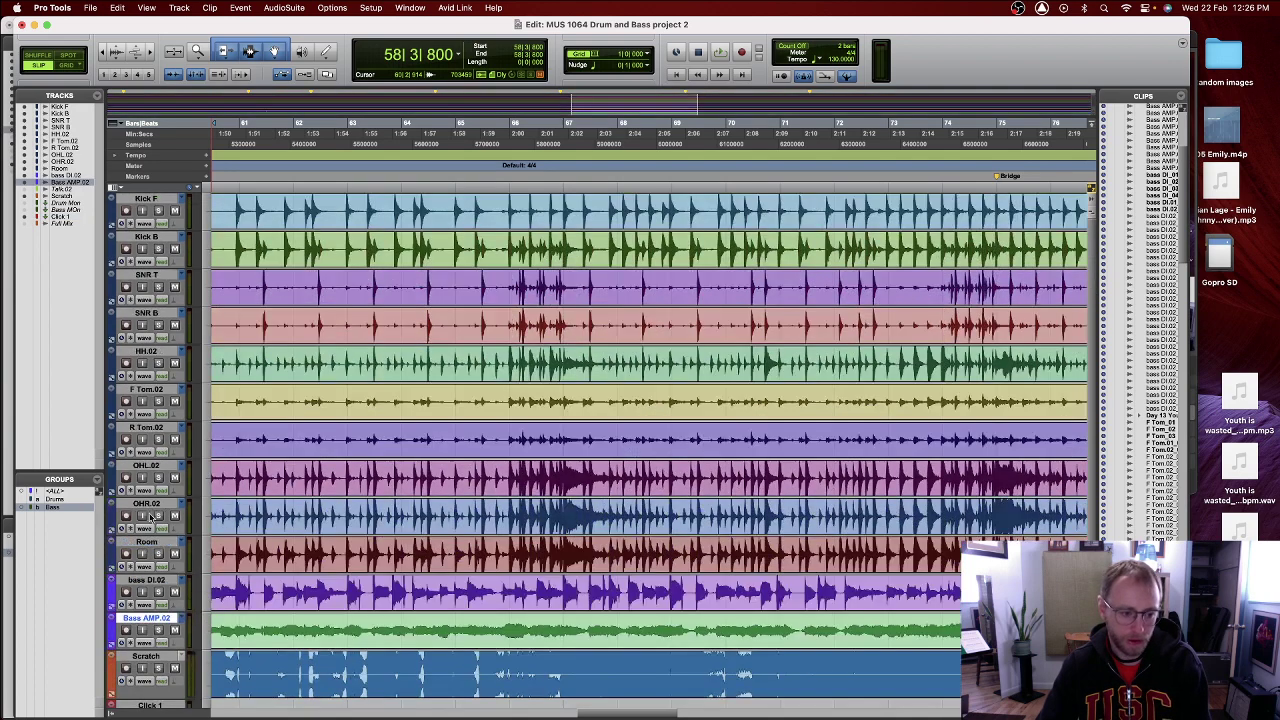
left_click(140, 198, "shift")
scroll(160, 438, "down", 3)
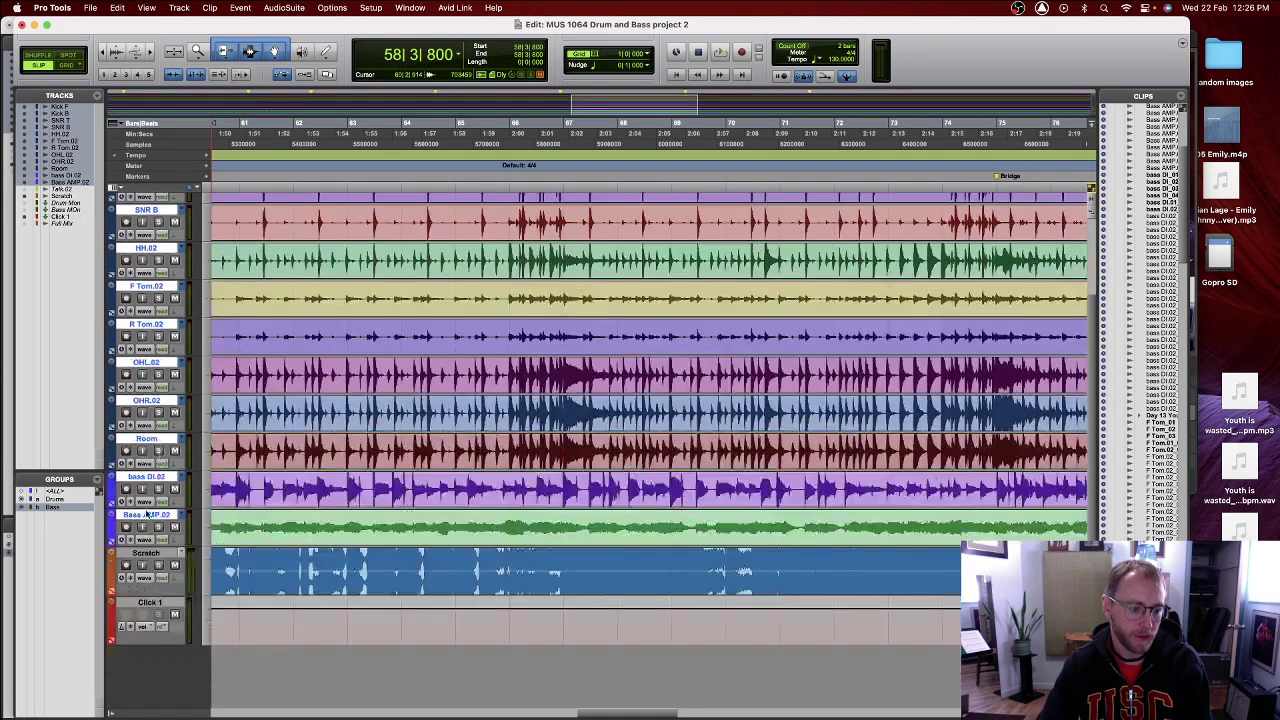
scroll(159, 518, "up", 3)
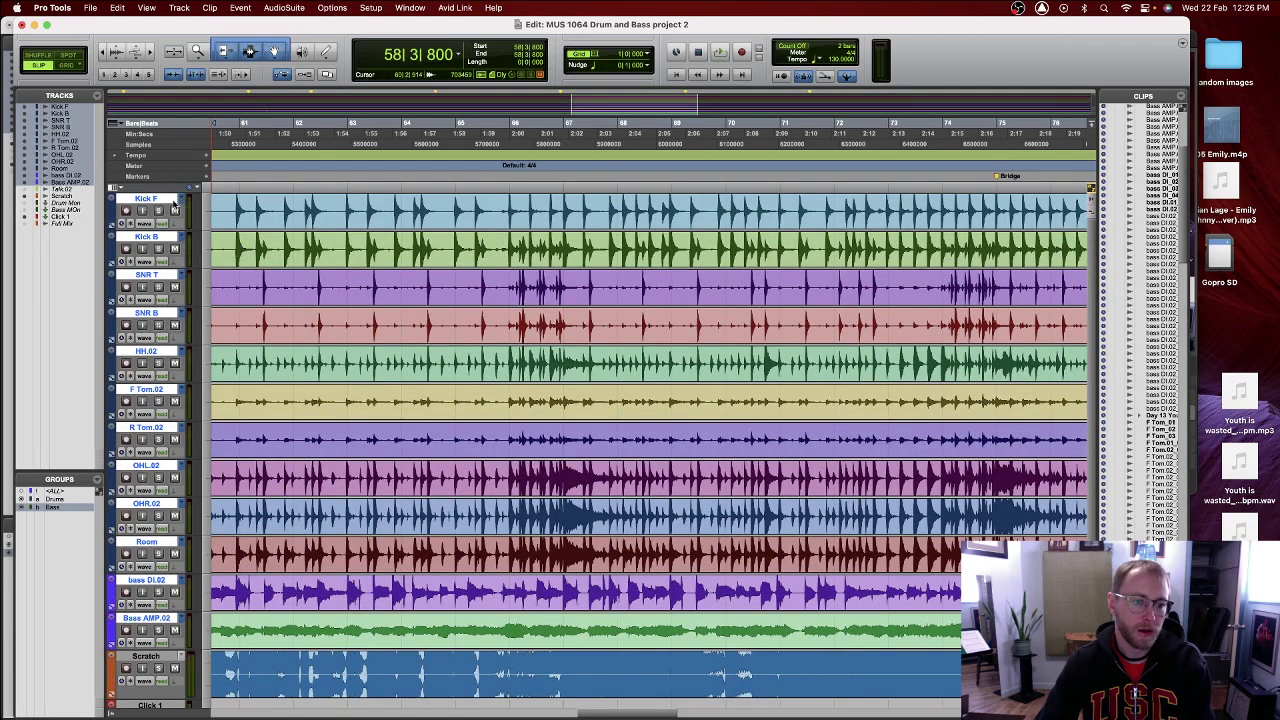
- Switch the selected tracks to the KF.01 playlist set and return them to the edited Kick F playlist set
left_click(182, 203)
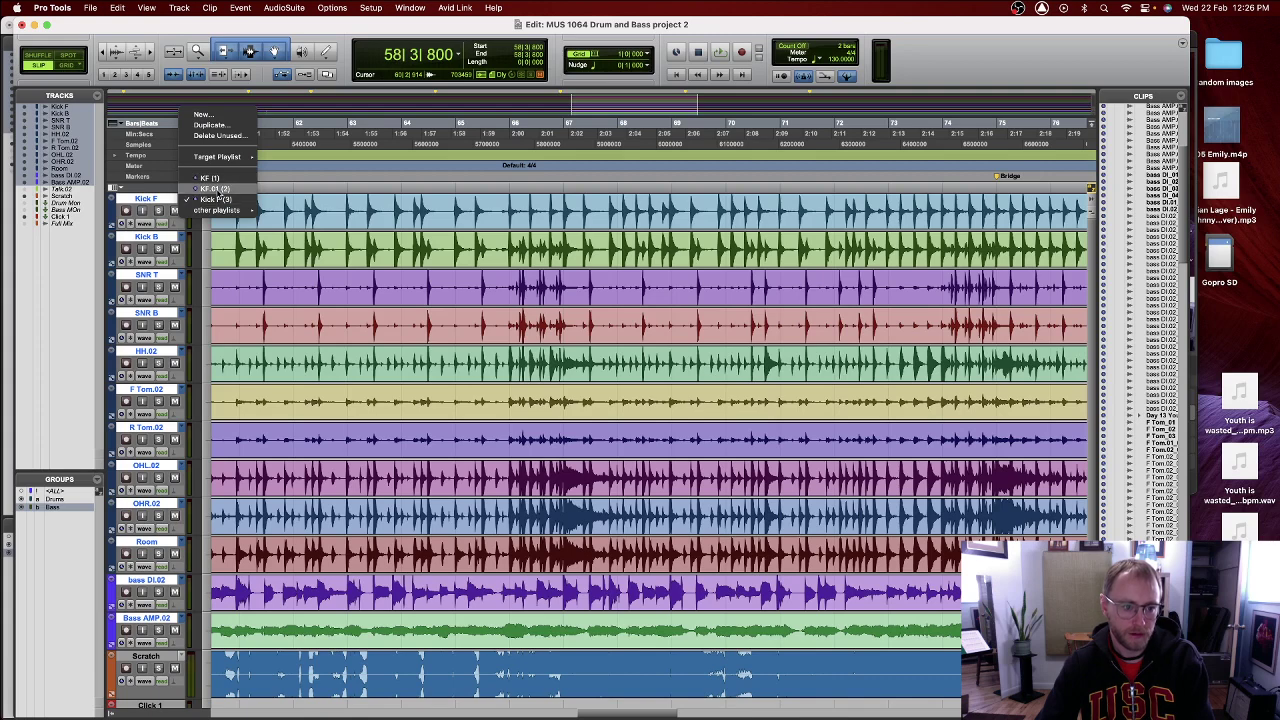
left_click(218, 190)
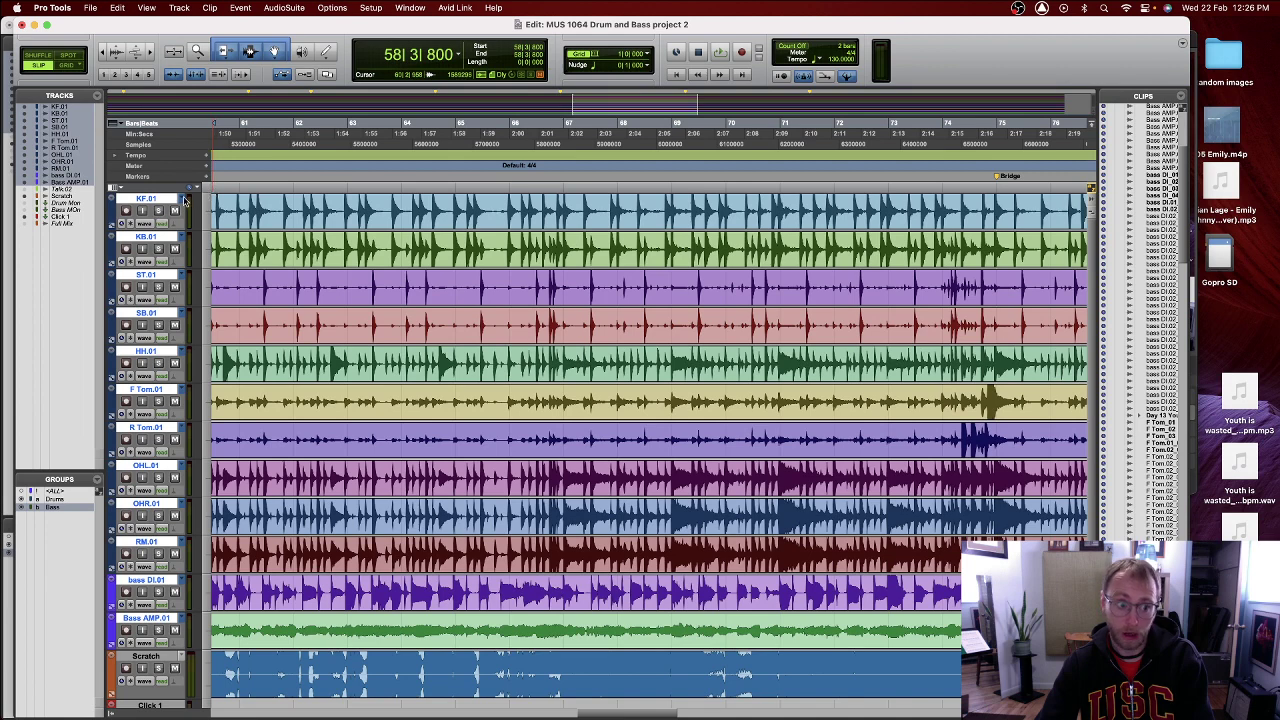
left_click(186, 202)
left_click(210, 211)
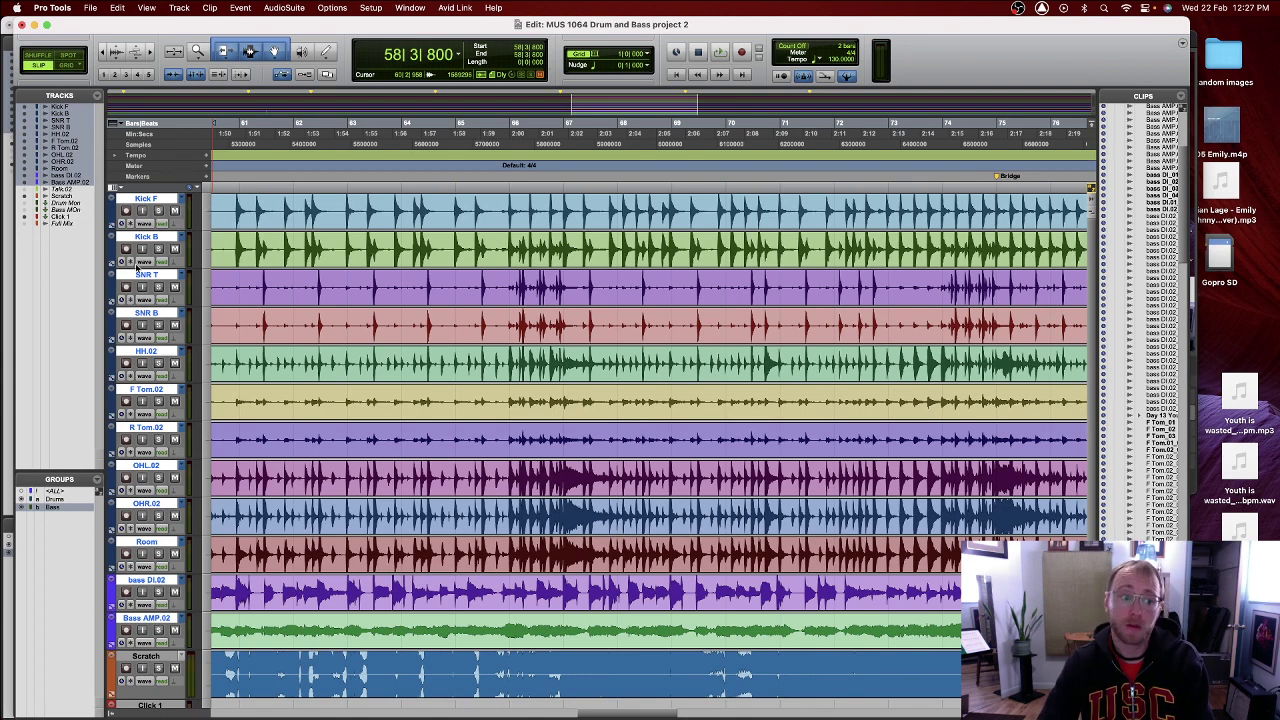
- Change all selected drum and bass tracks from waveform to playlists view, with the whole song in sight
left_click(144, 262)
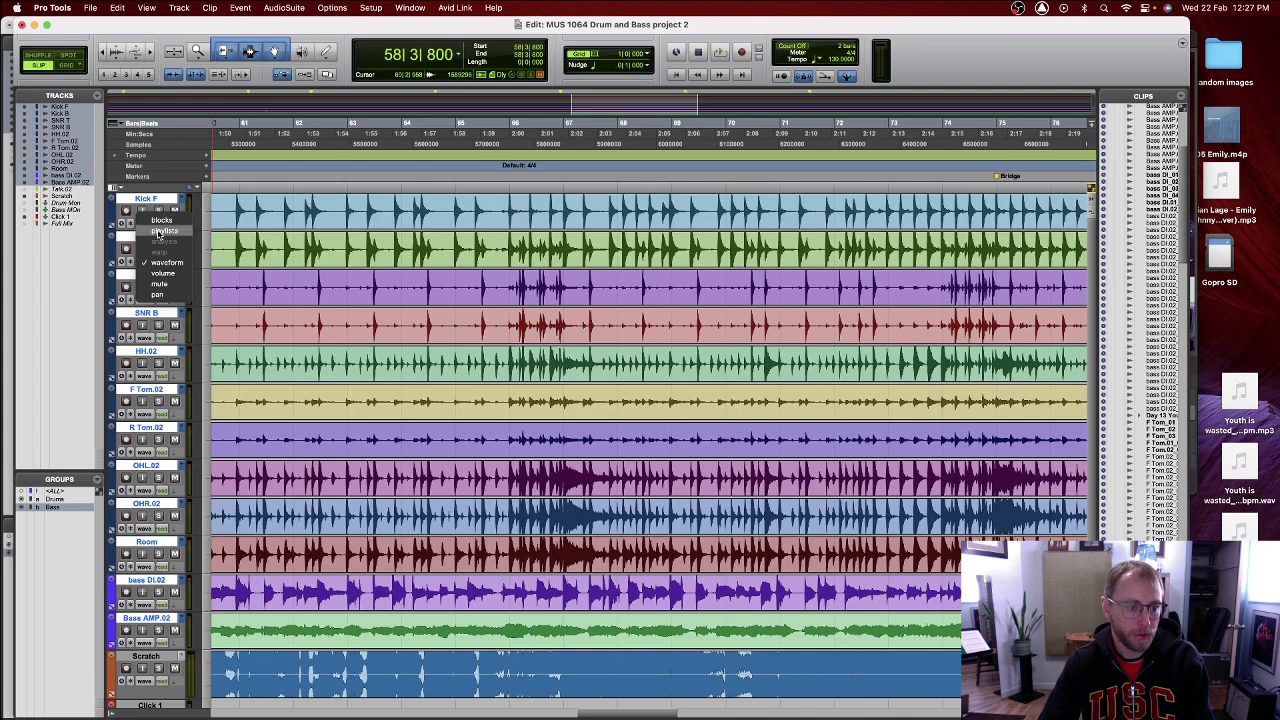
left_click(157, 232, "alt")
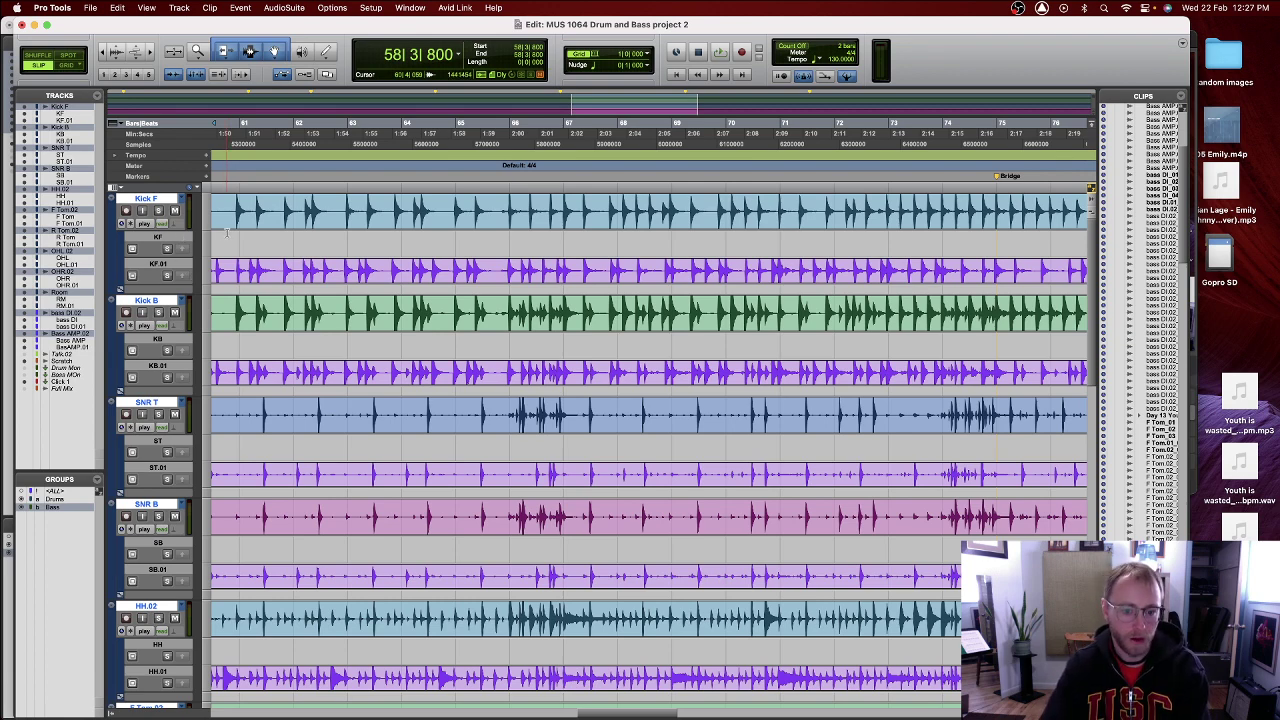
key("r")
key("r")
key("r")
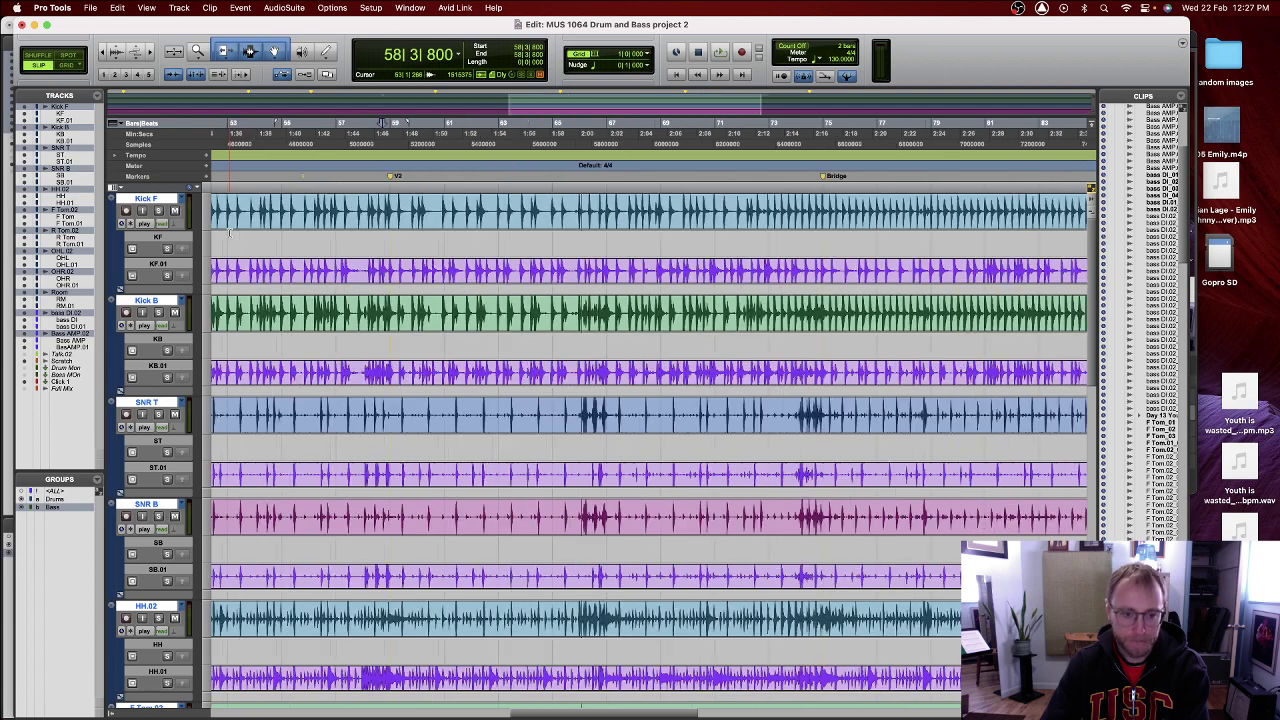
scroll(295, 438, "down", 6)
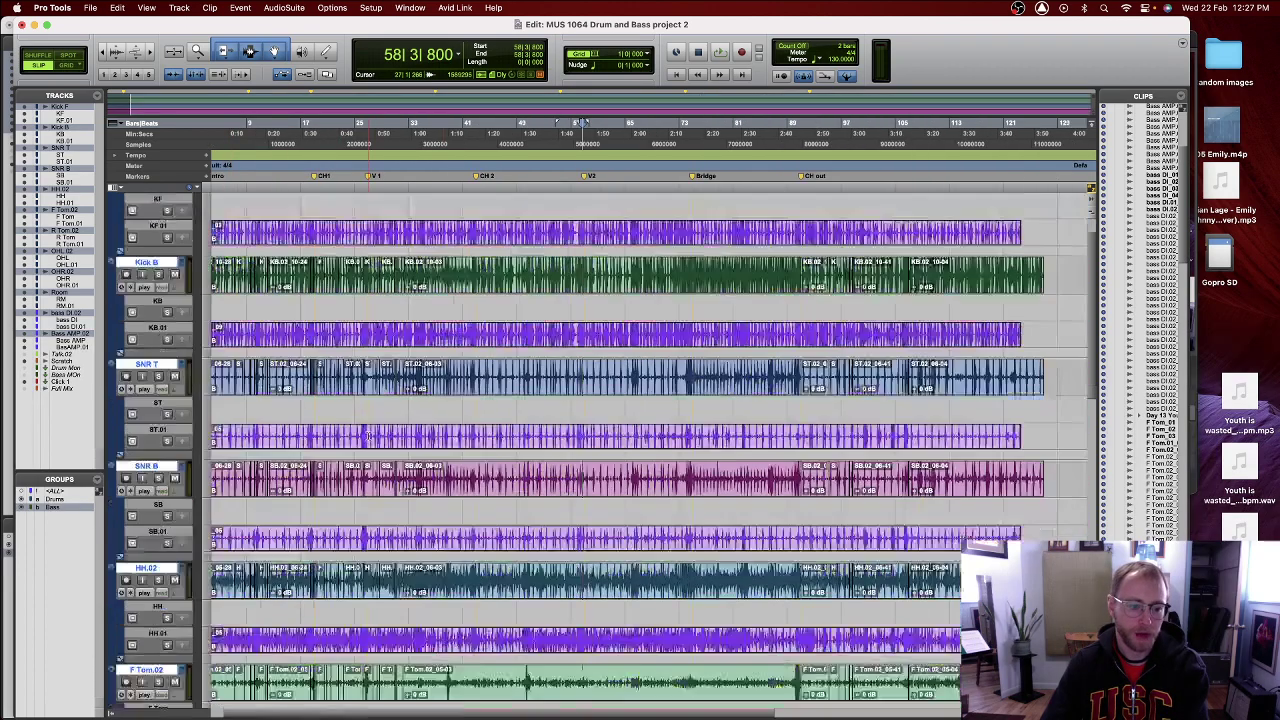
scroll(368, 437, "down", 6)
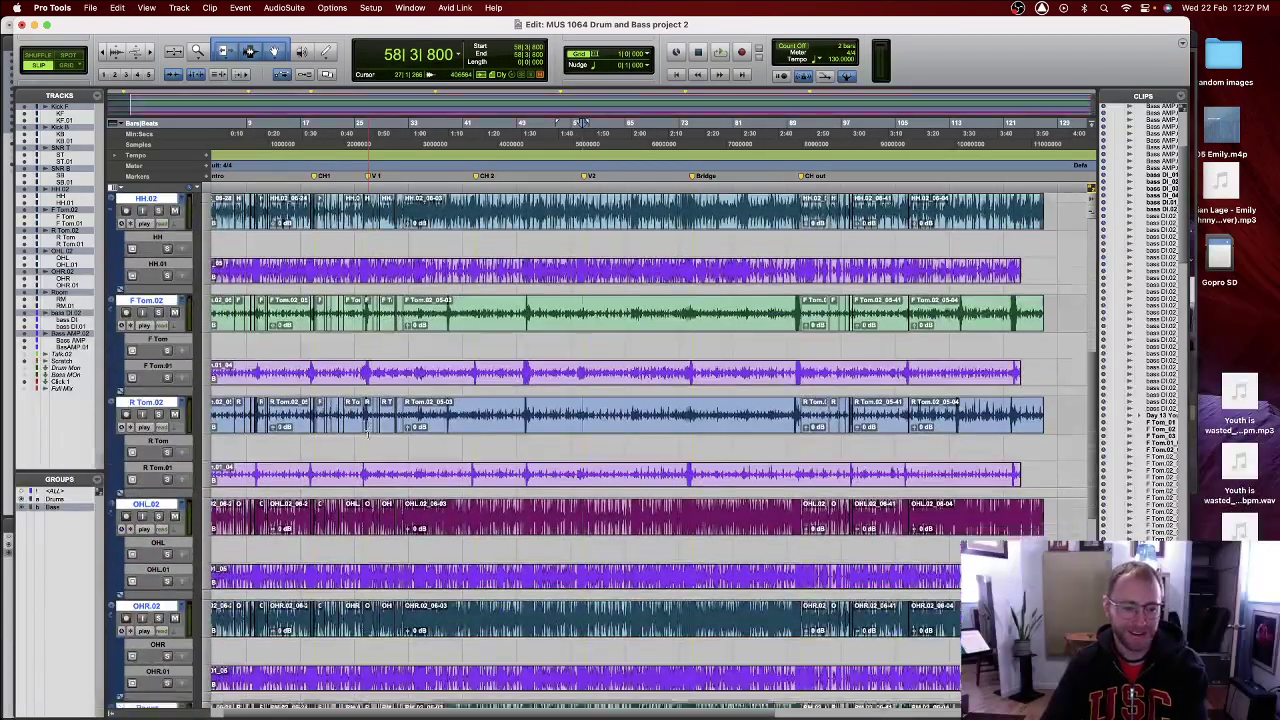
scroll(368, 436, "down", 2)
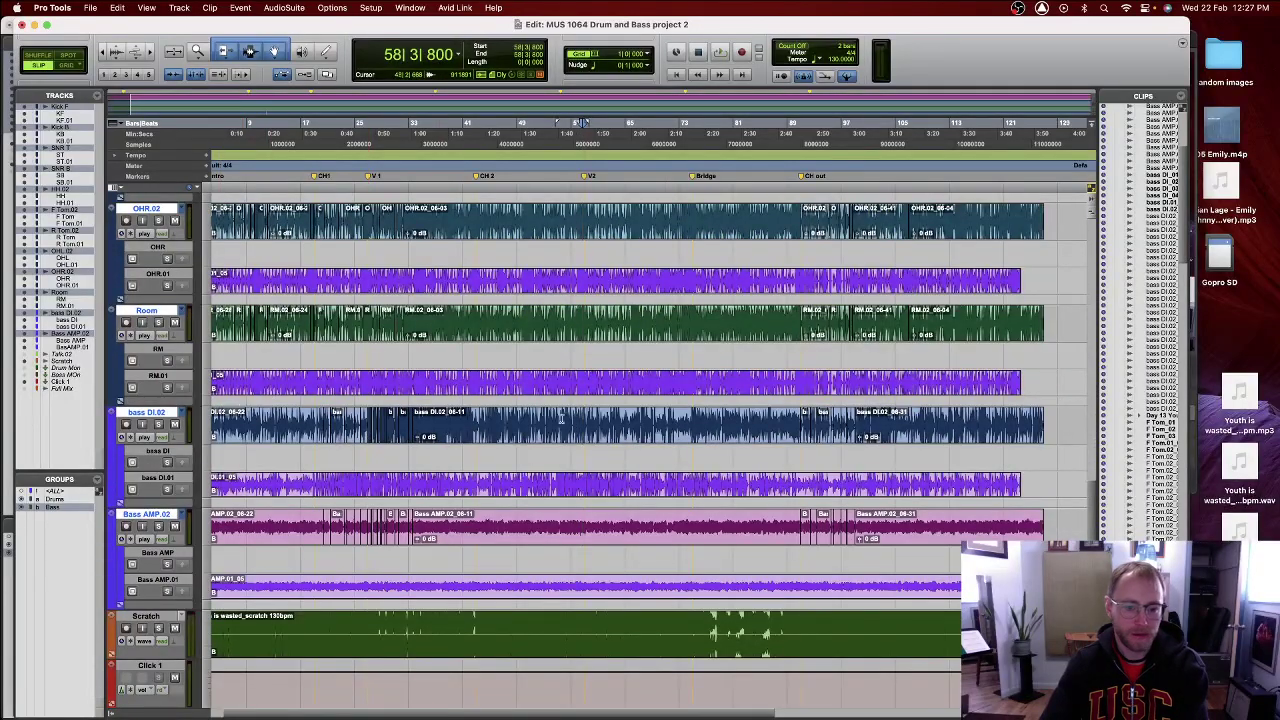
- Select about bars 55 to 64 on the bass DI.01 and Bass AMP.01 playlists and copy the section to the main playlists
left_click(128, 420)
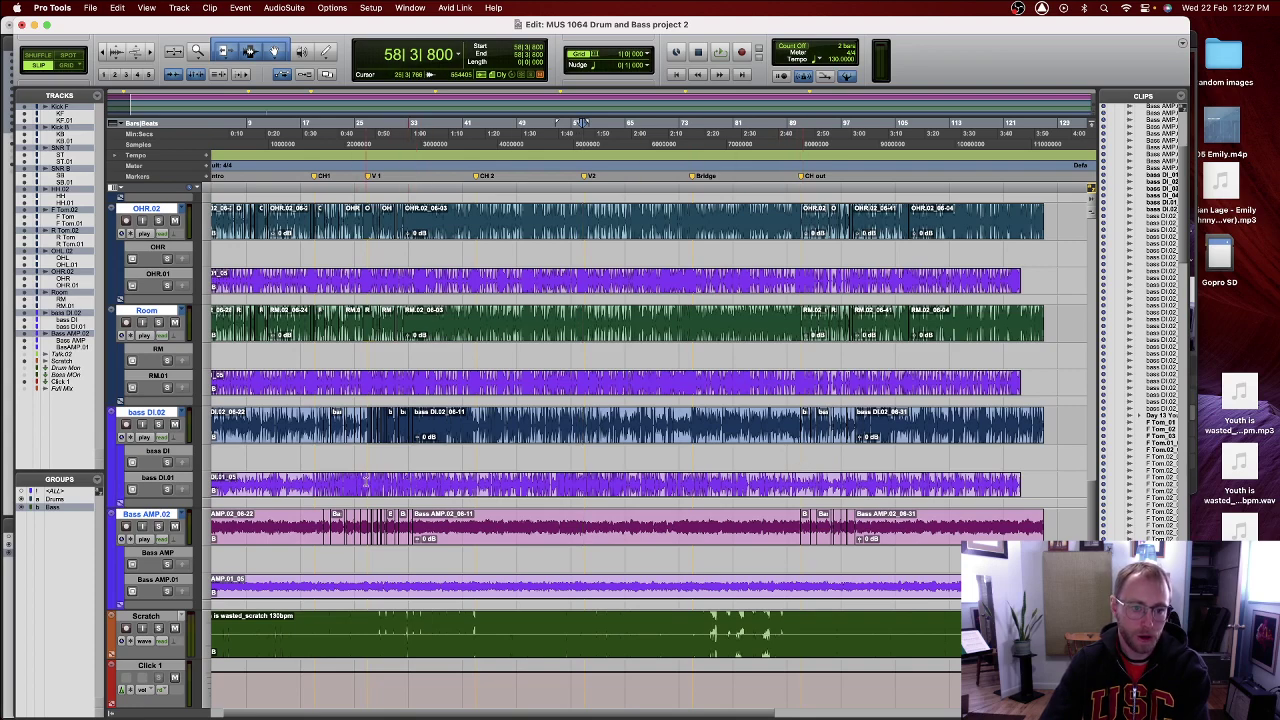
left_click_drag(367, 482, 678, 487)
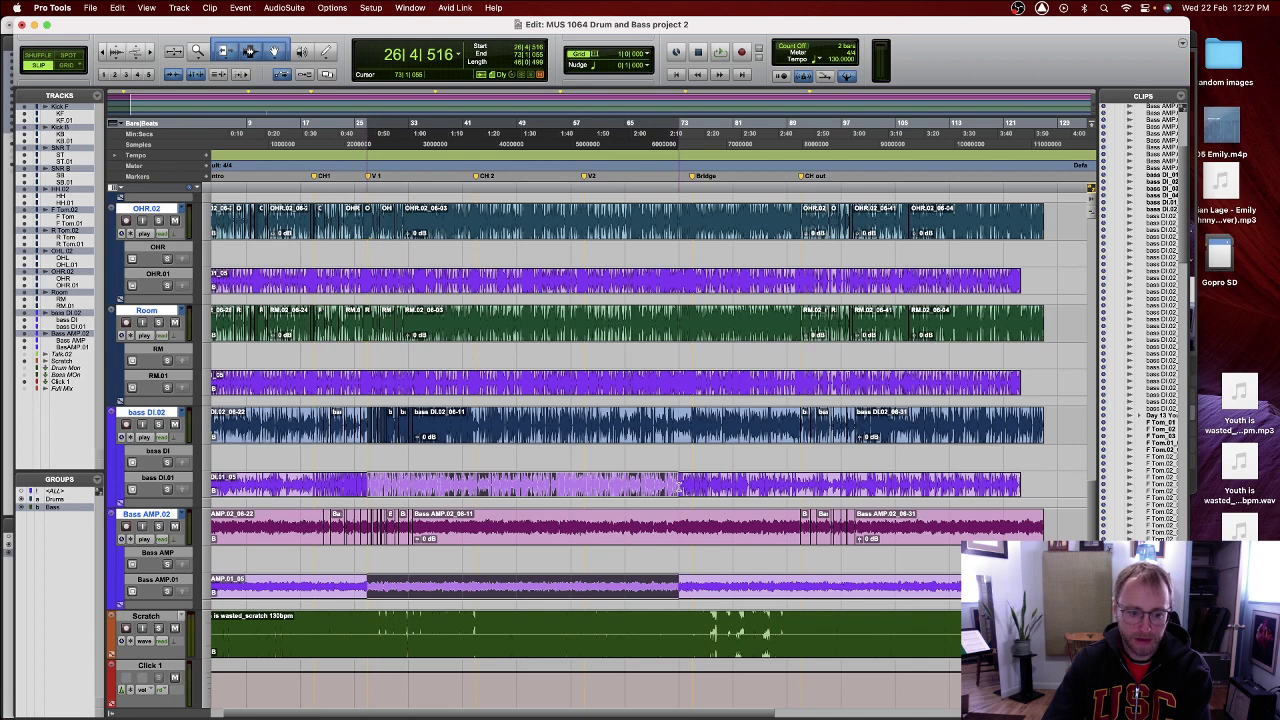
left_click_drag(558, 487, 624, 487)
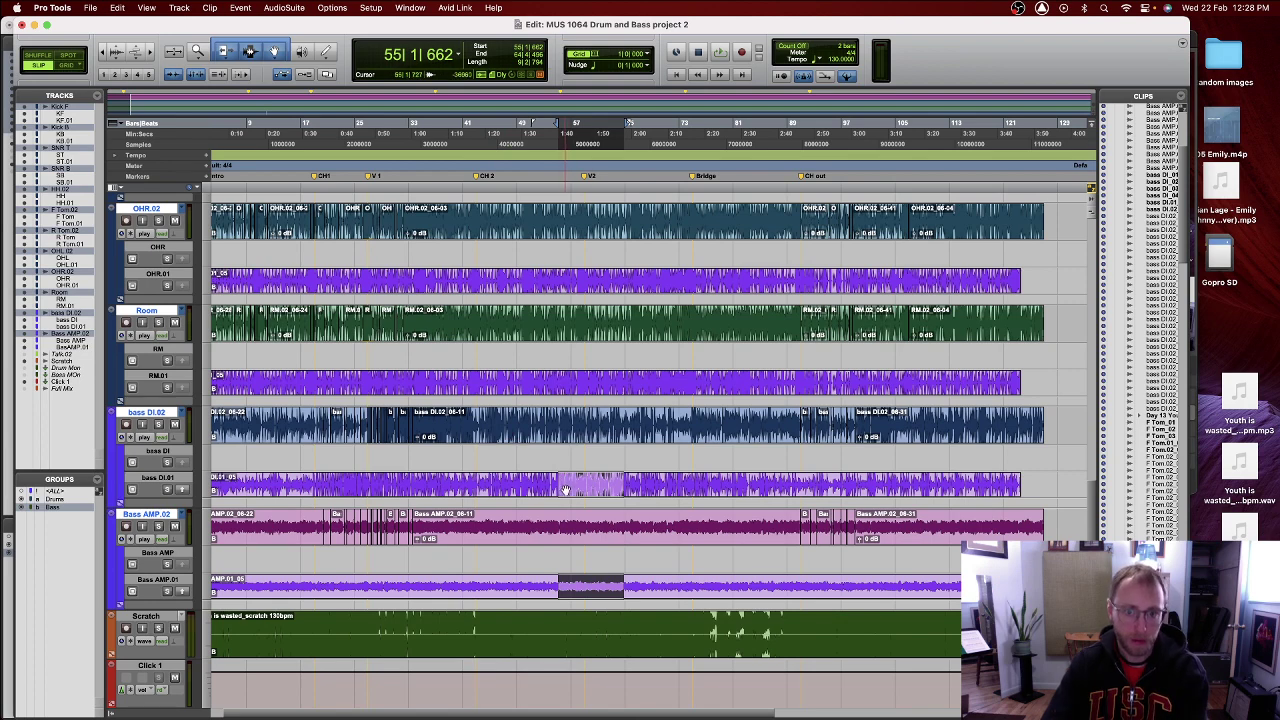
left_click_drag(559, 486, 622, 487)
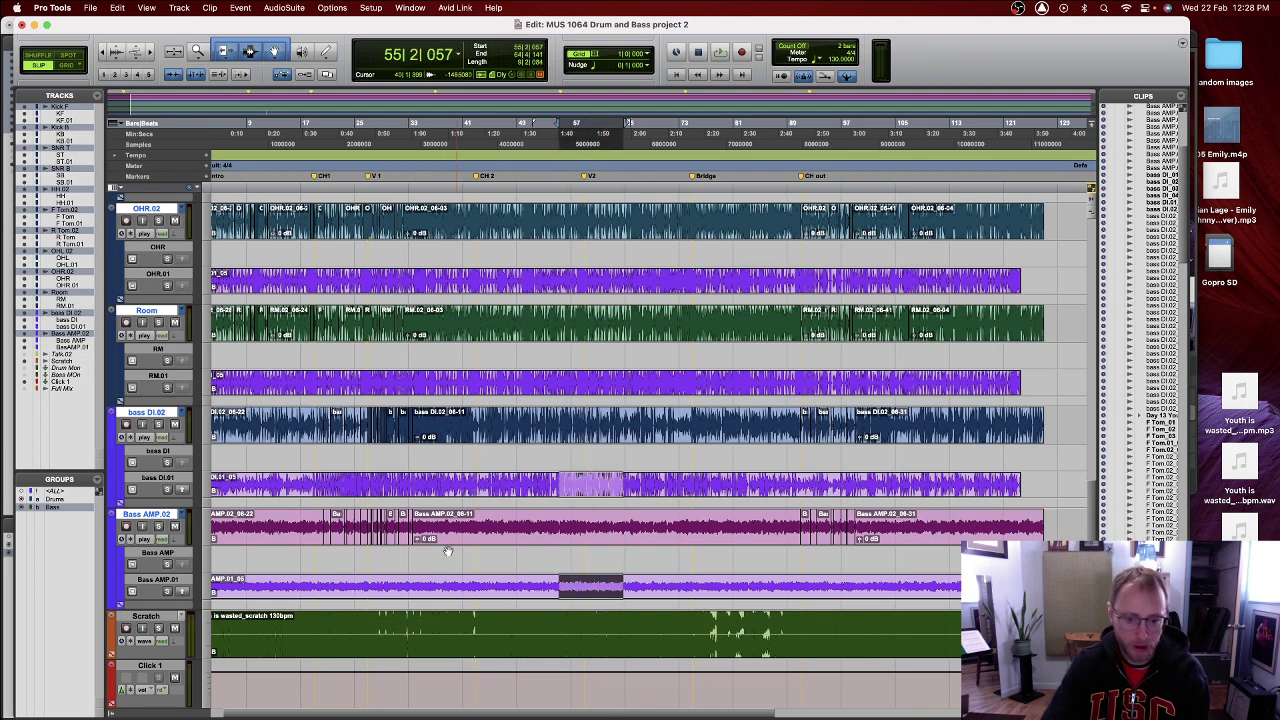
left_click(182, 494)
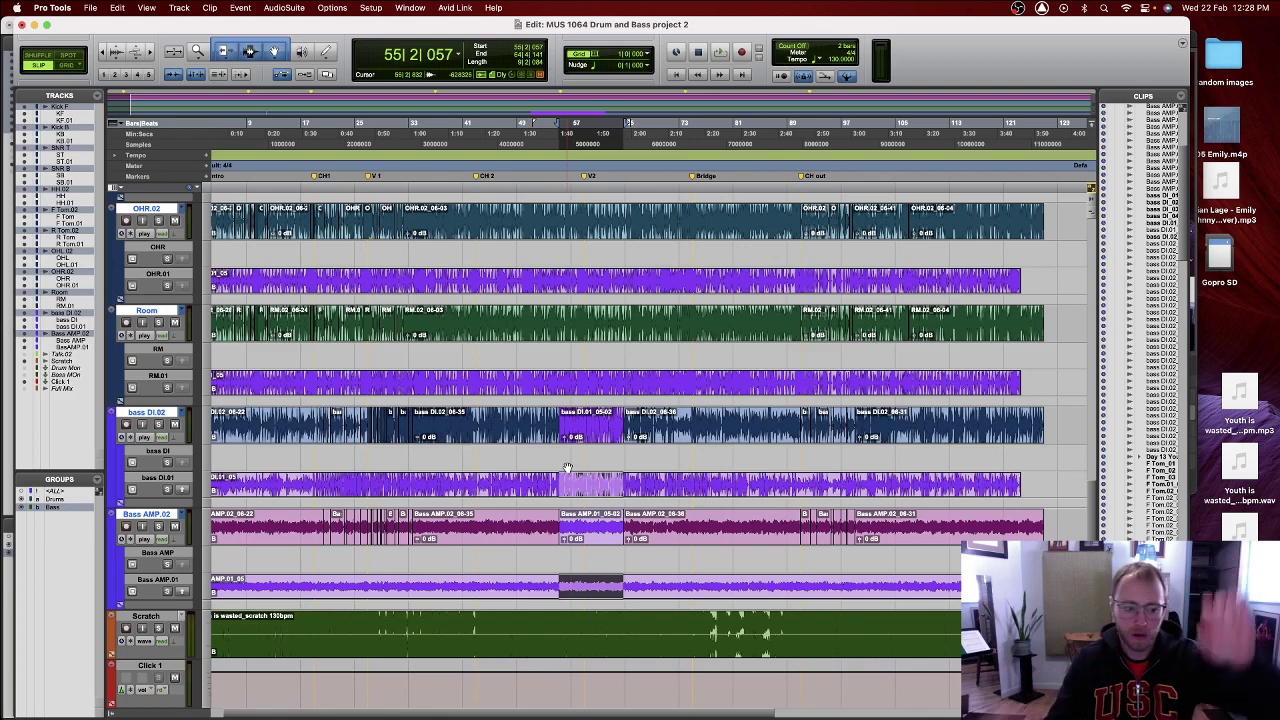
- Solo the bass DI and bass DI.01 playlist lanes in turn and play back the selected section to audition them
left_click(167, 463)
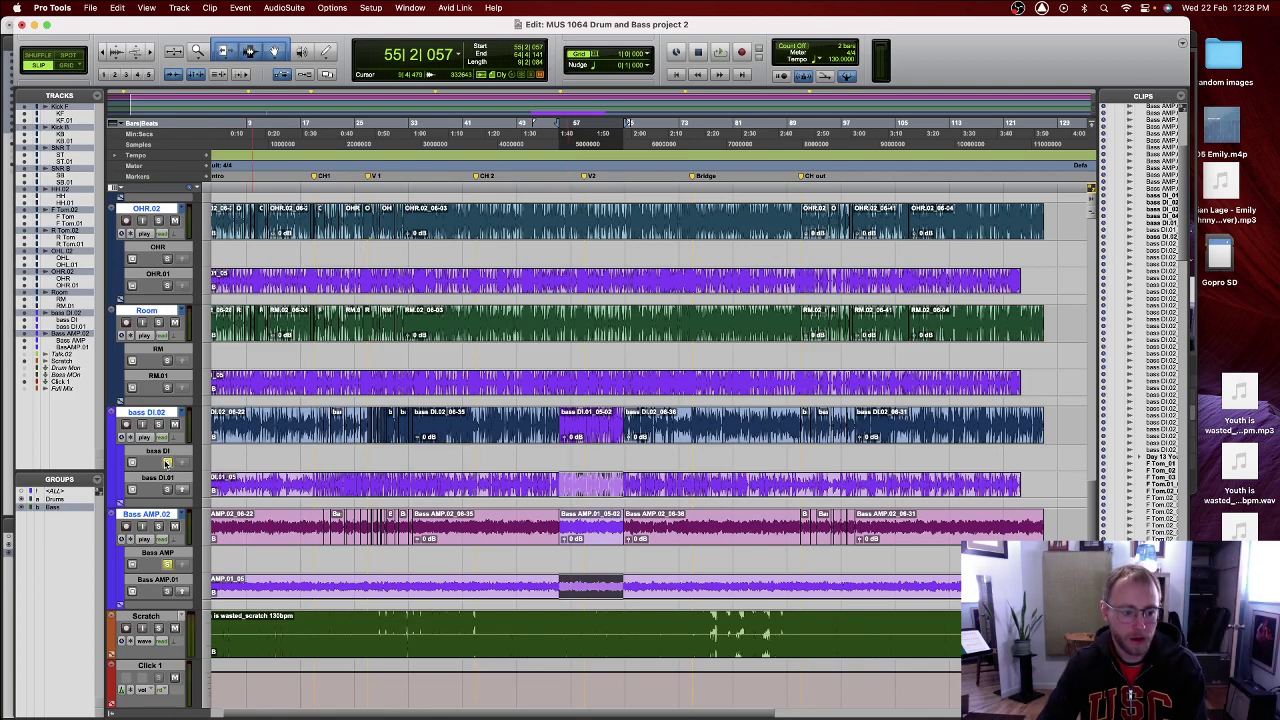
left_click(168, 489)
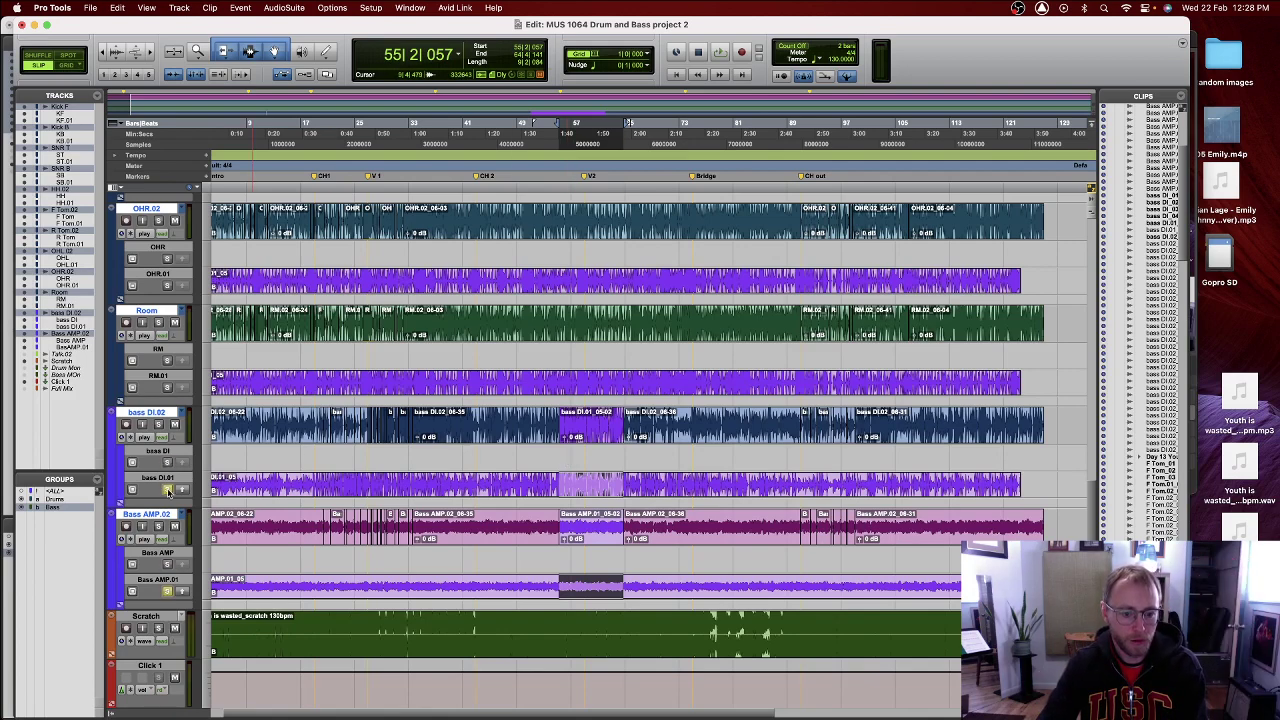
key("space")
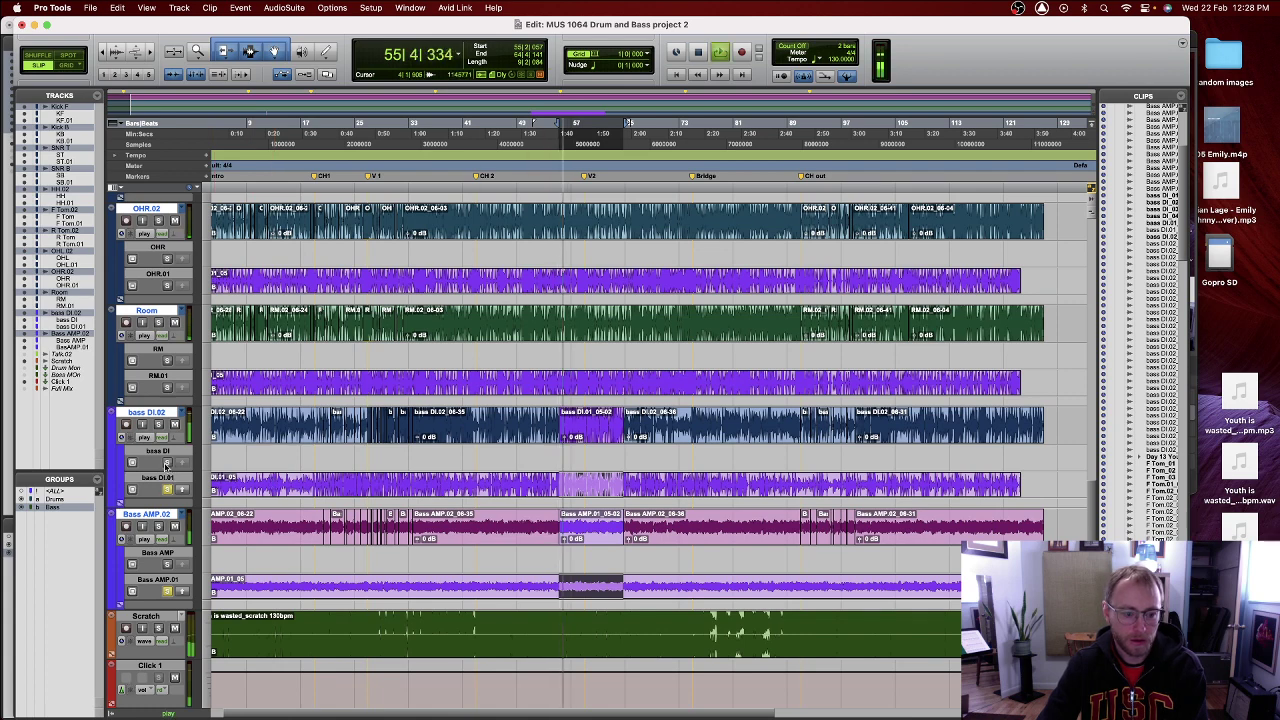
left_click(167, 463)
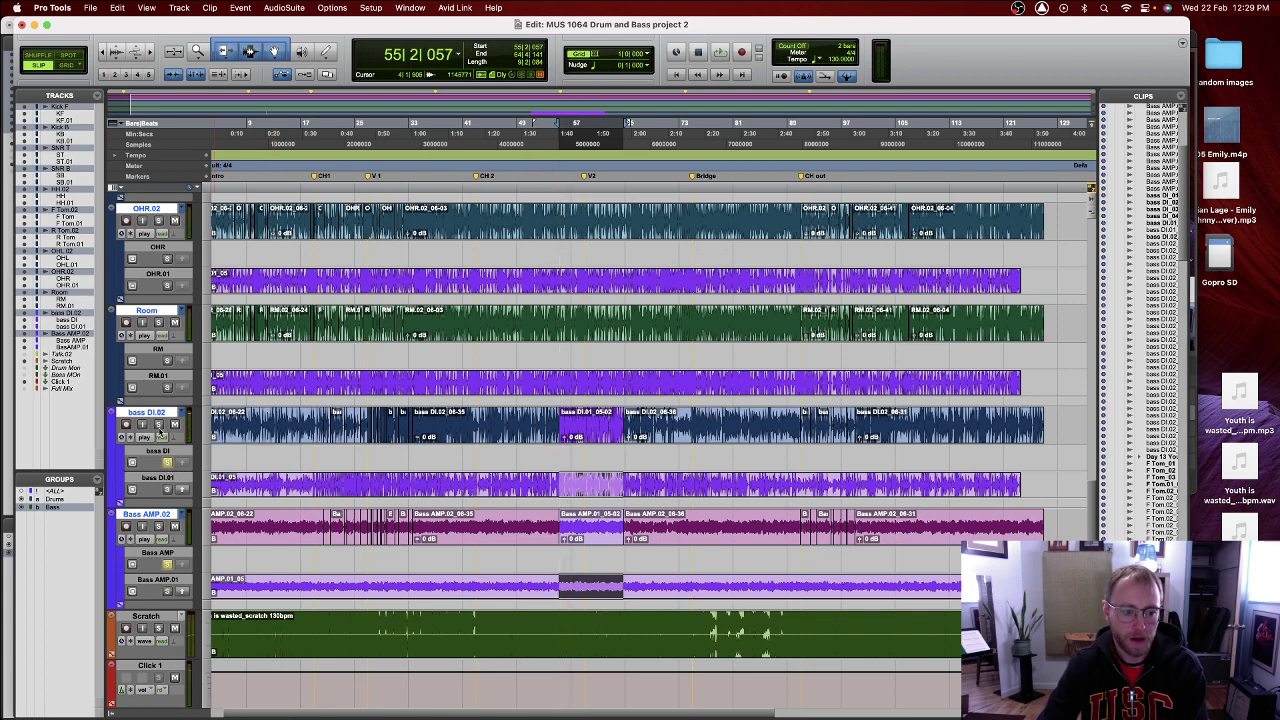
- Turn off the bass DI lane's solo and undo the bass section copied to the main playlists
left_click(167, 464)
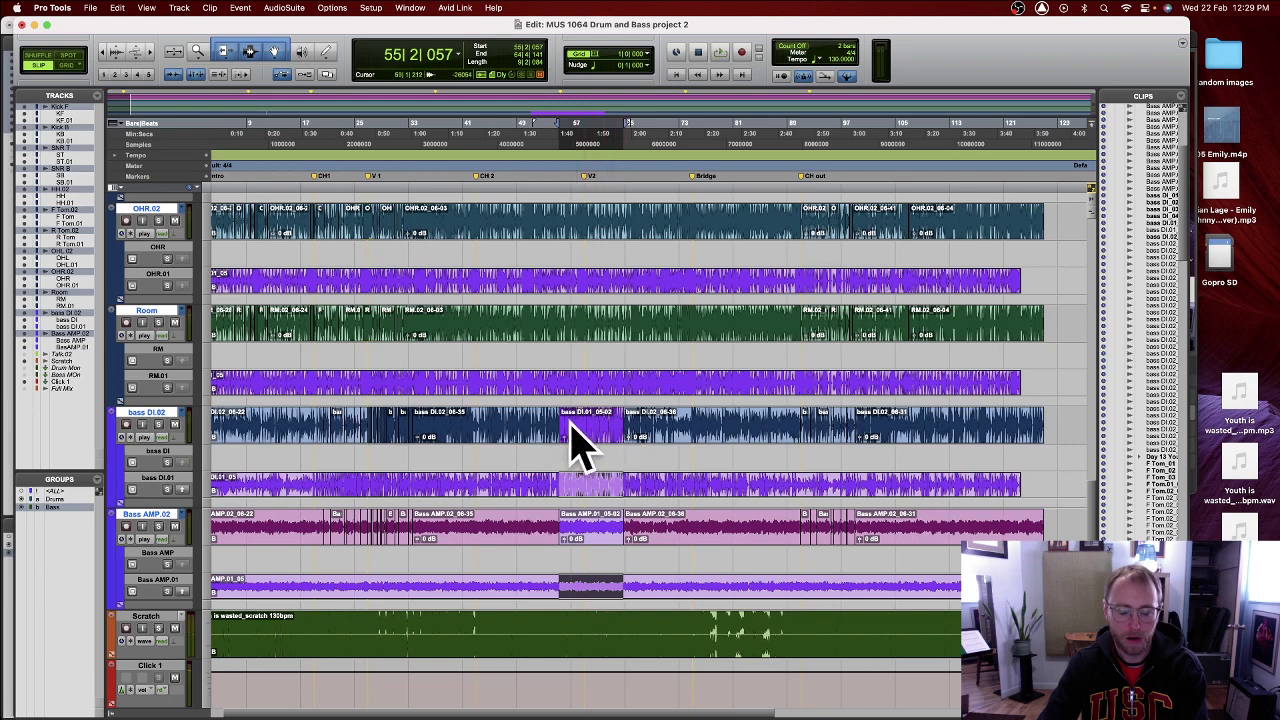
left_click(590, 538)
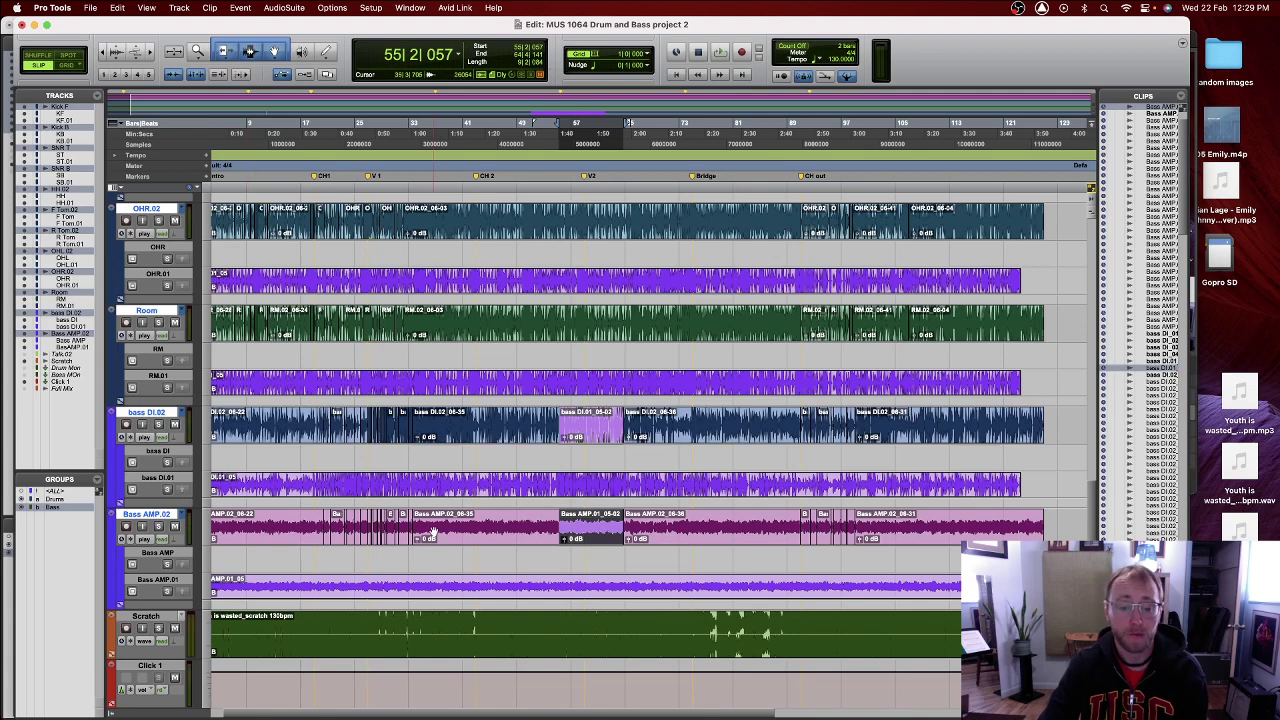
key("super+z")
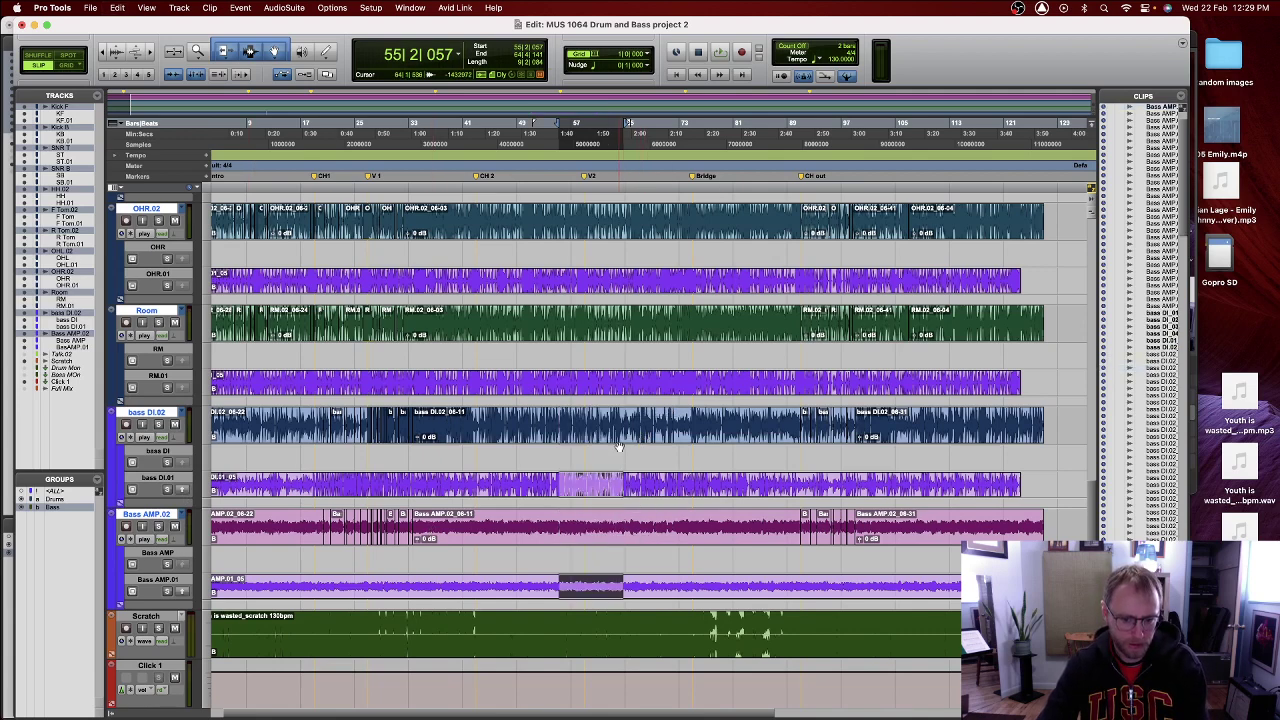
left_click(634, 452)
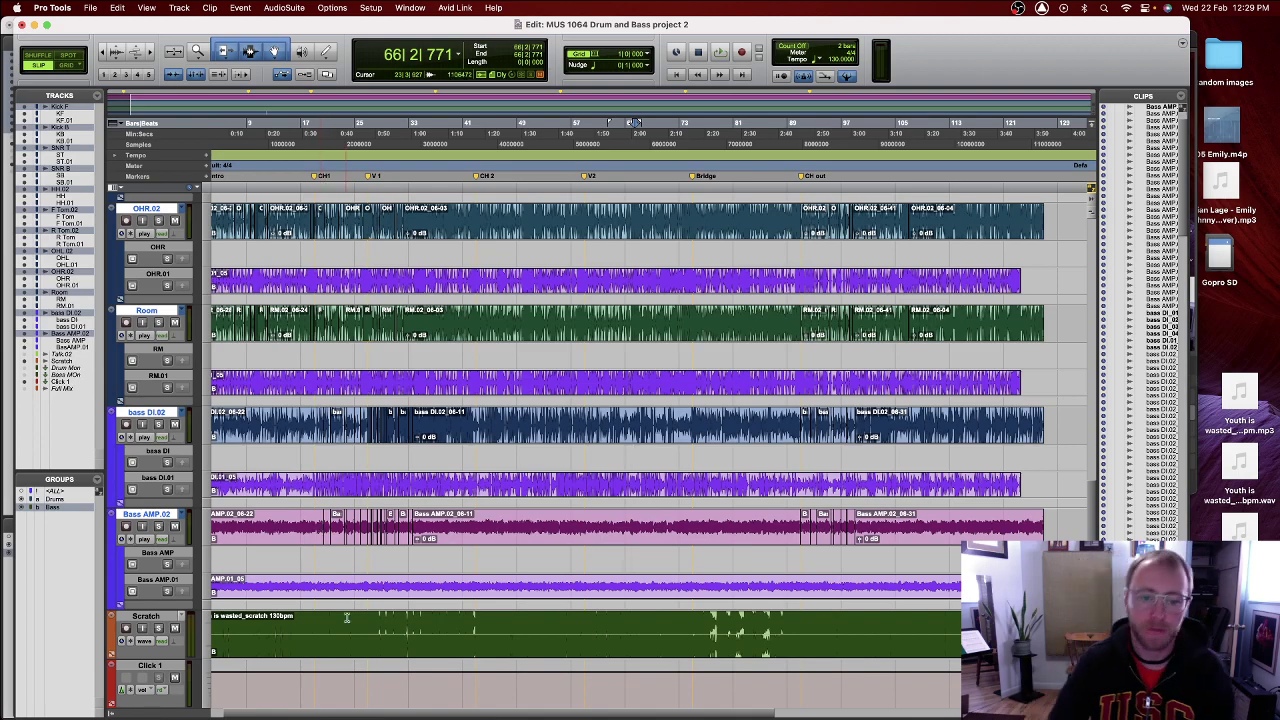
- Change all selected drum and bass tracks from playlists to waveform view
scroll(268, 370, "up", 15)
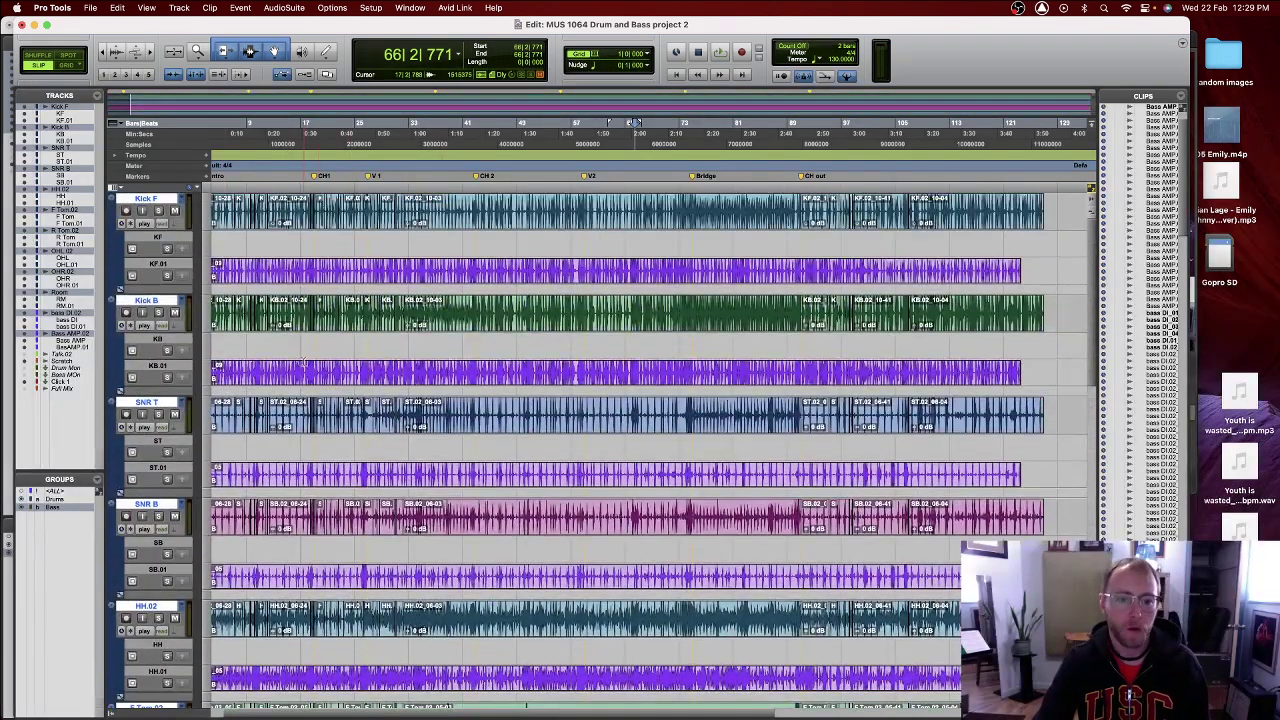
scroll(268, 370, "down", 10)
scroll(475, 376, "up", 10)
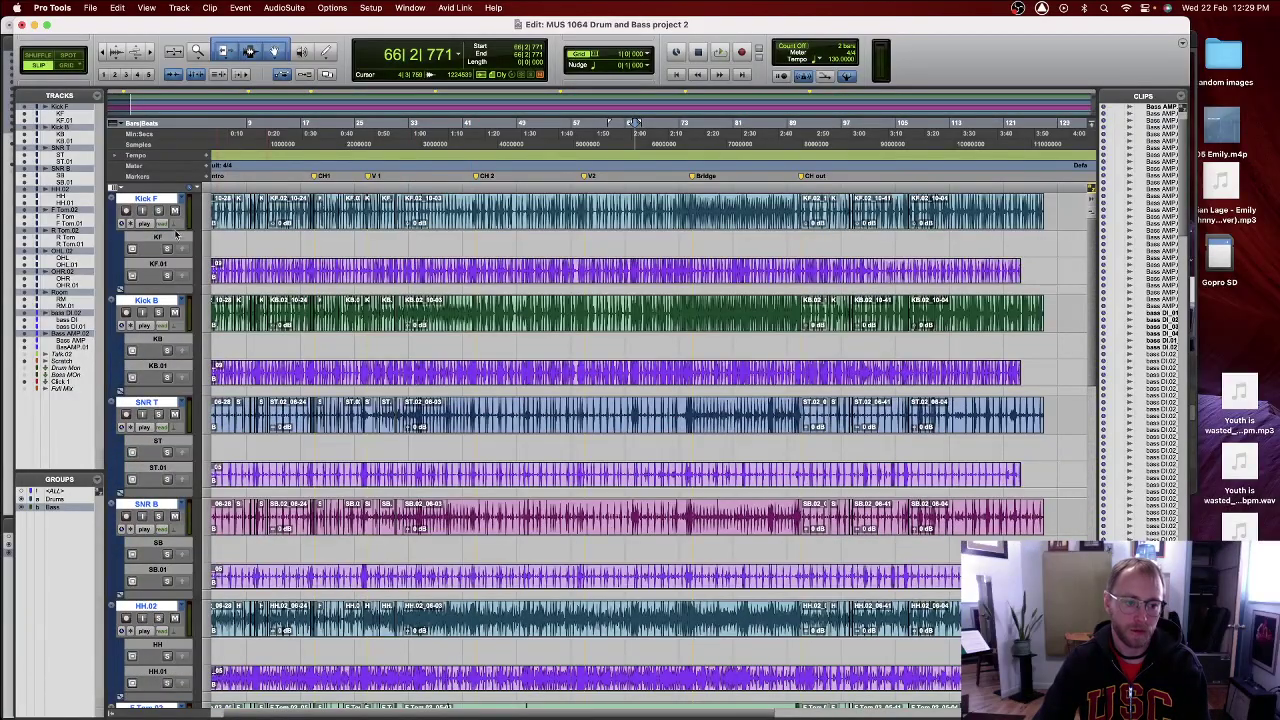
scroll(390, 426, "down", 10)
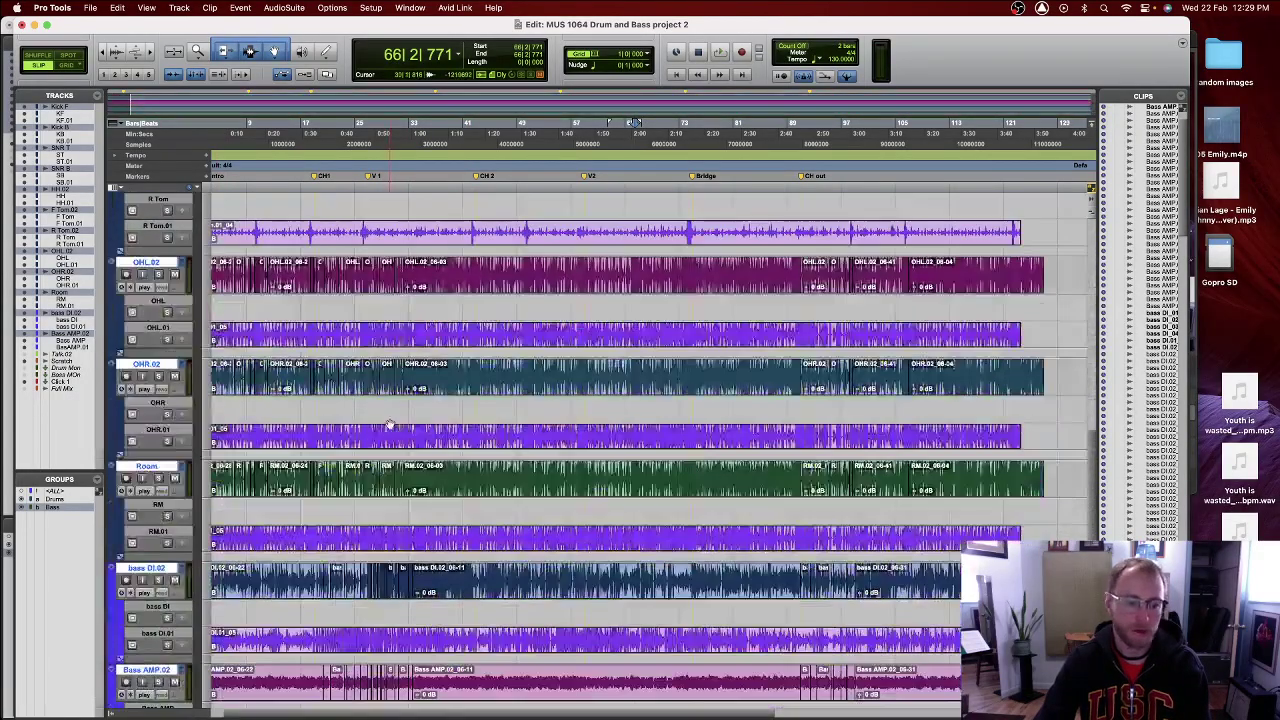
scroll(390, 426, "up", 10)
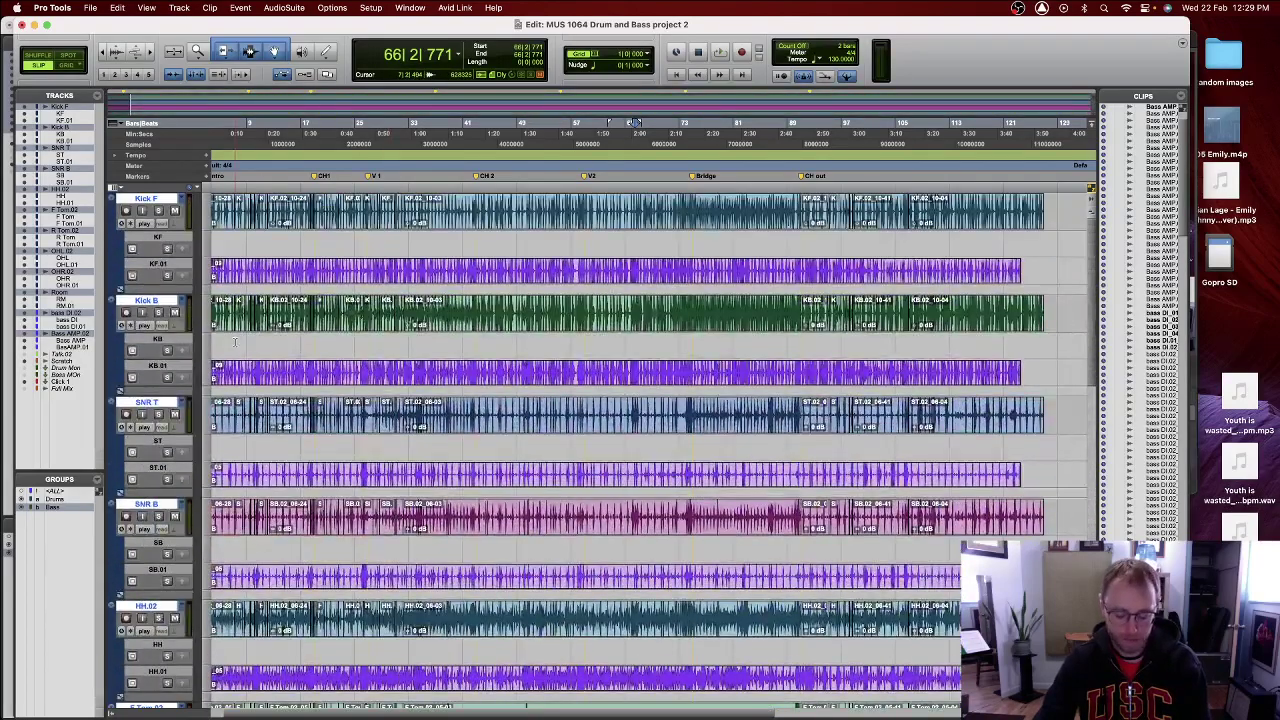
left_click(148, 226)
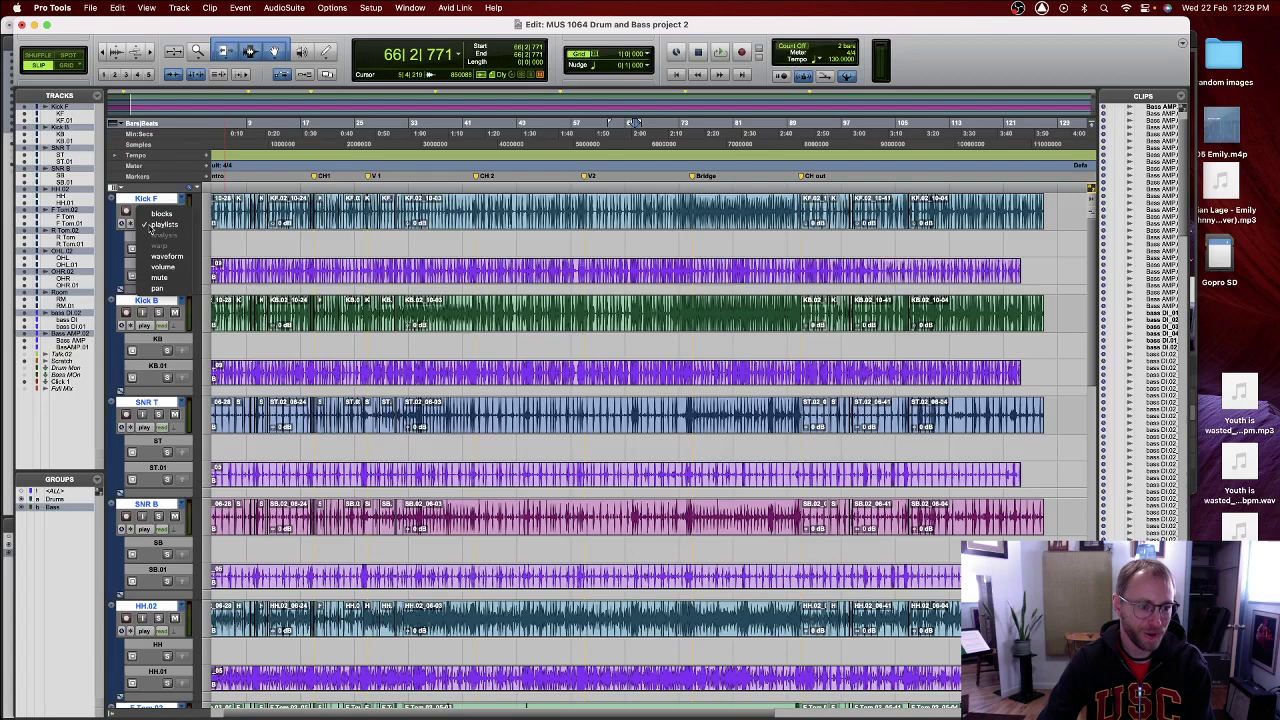
left_click(165, 258, "alt")
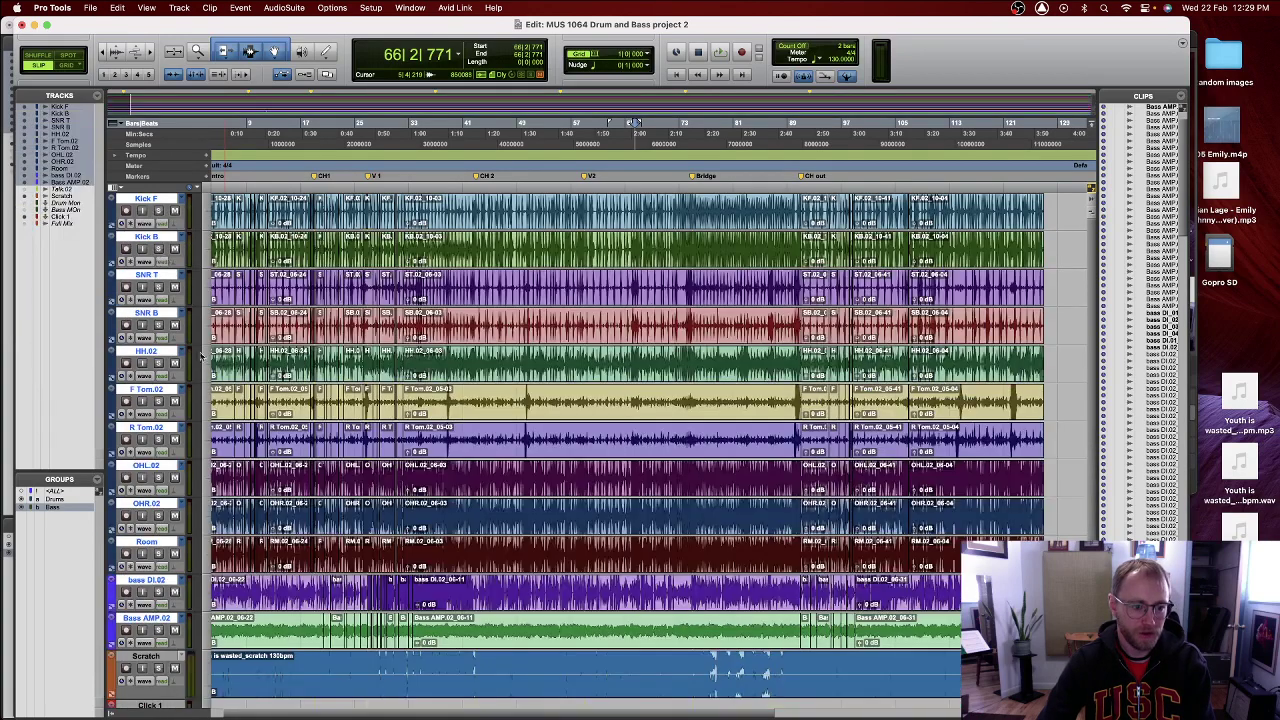
- Select only the bass DI.02 and Bass AMP.02 tracks, switch them to playlists view and enlarge their track height
scroll(217, 598, "down", 1)
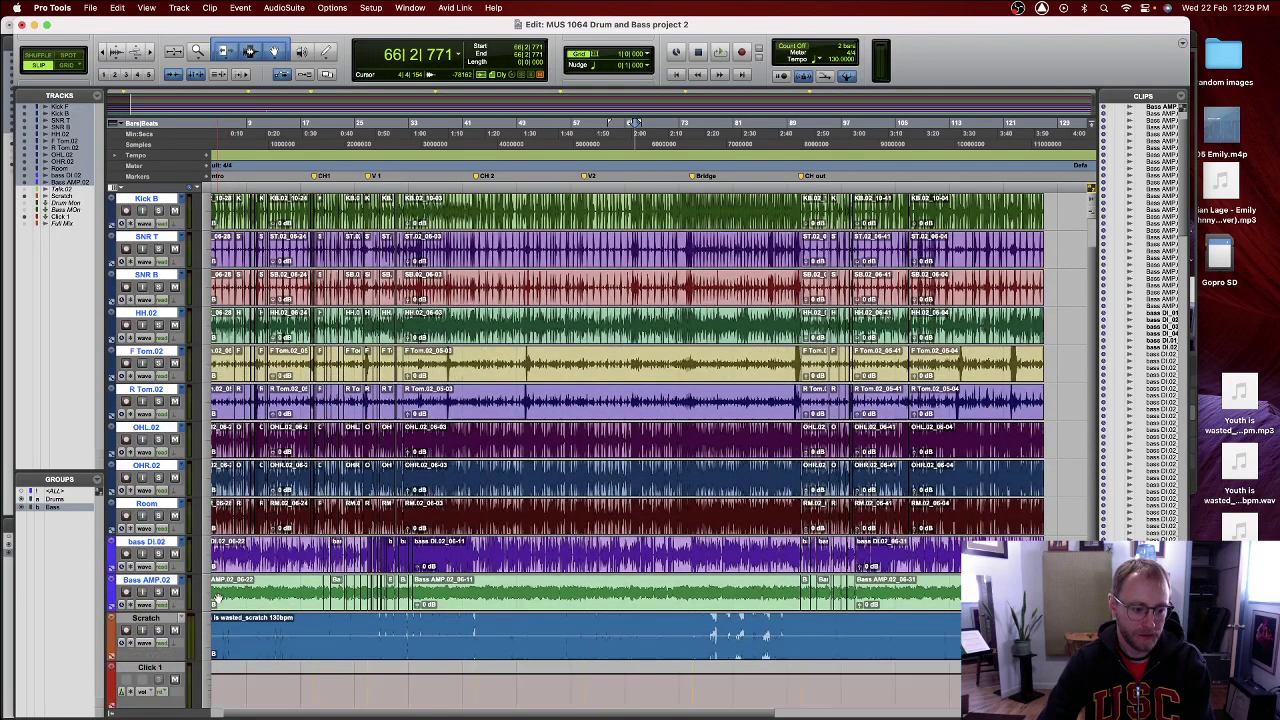
left_click(150, 618)
left_click(153, 580)
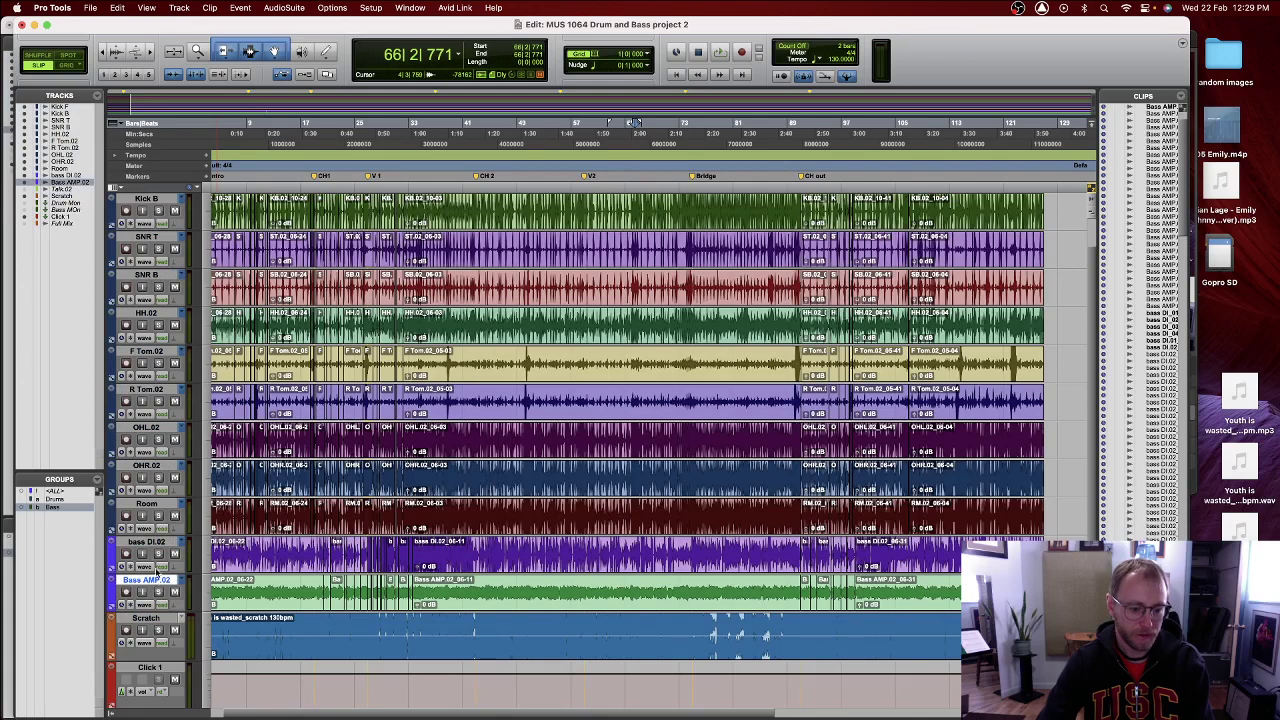
left_click(157, 545, "shift")
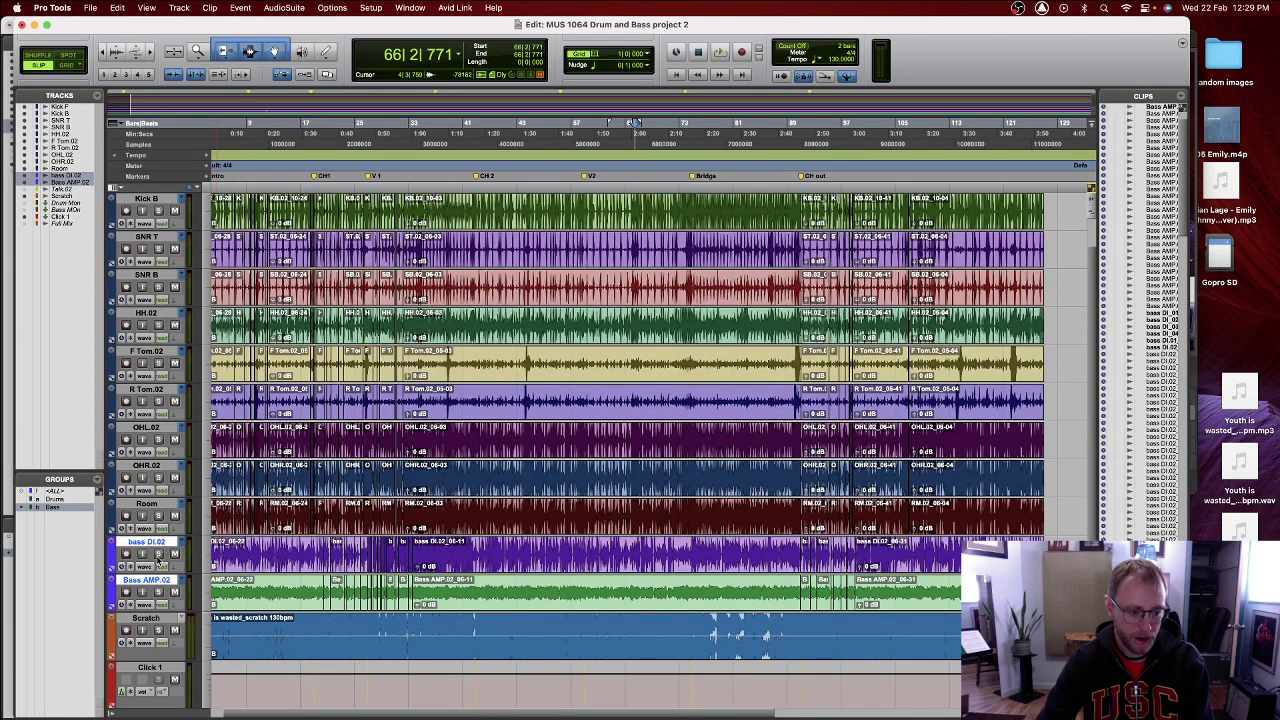
left_click(148, 568)
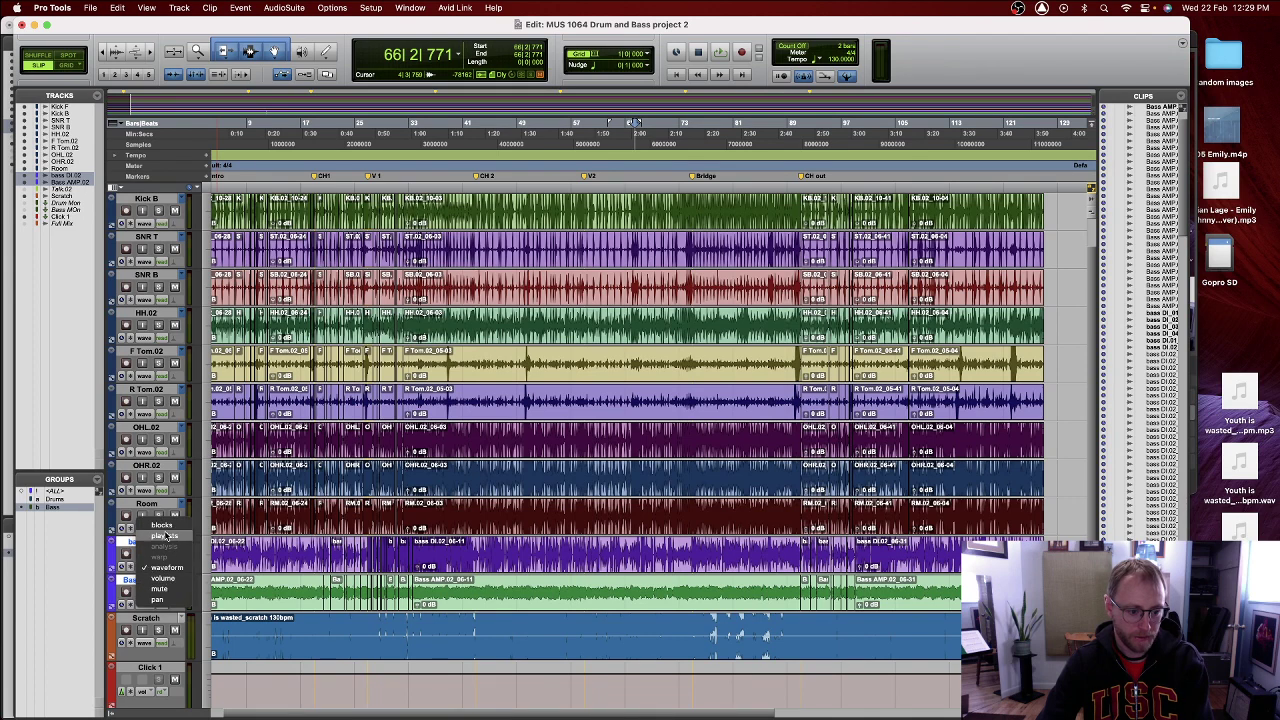
left_click(165, 537)
scroll(450, 555, "down", 3)
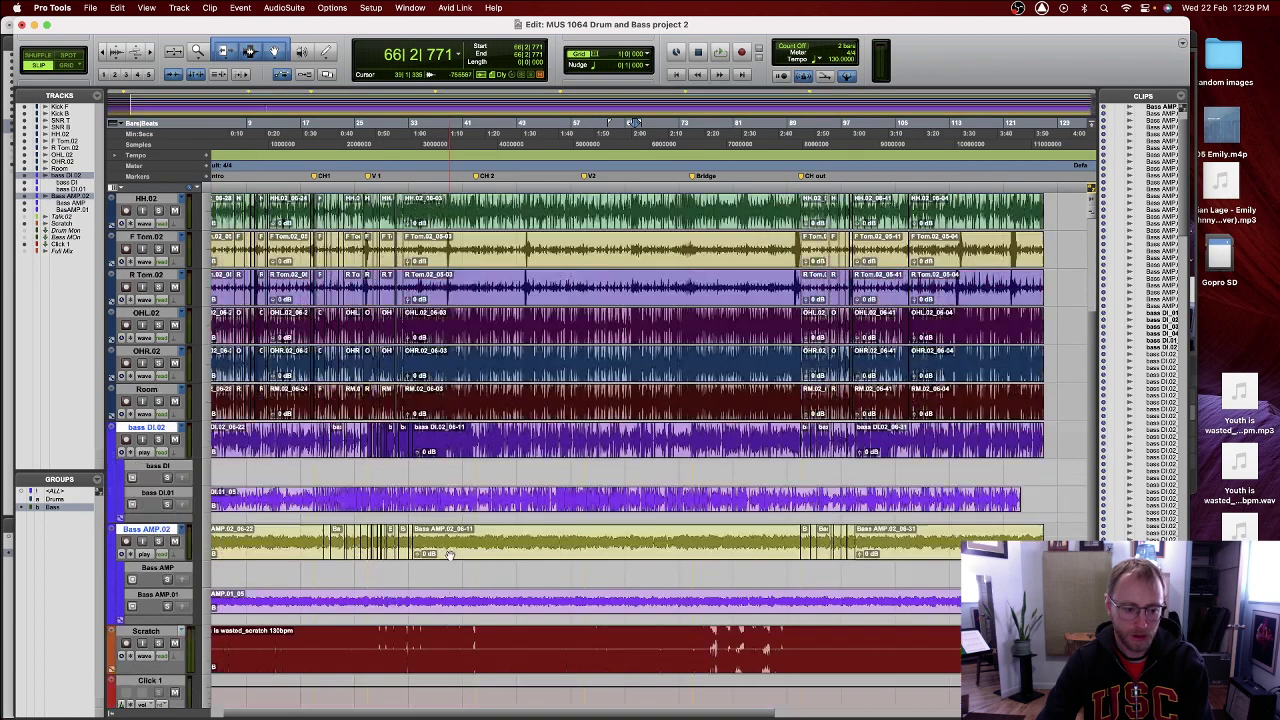
scroll(450, 555, "down", 2)
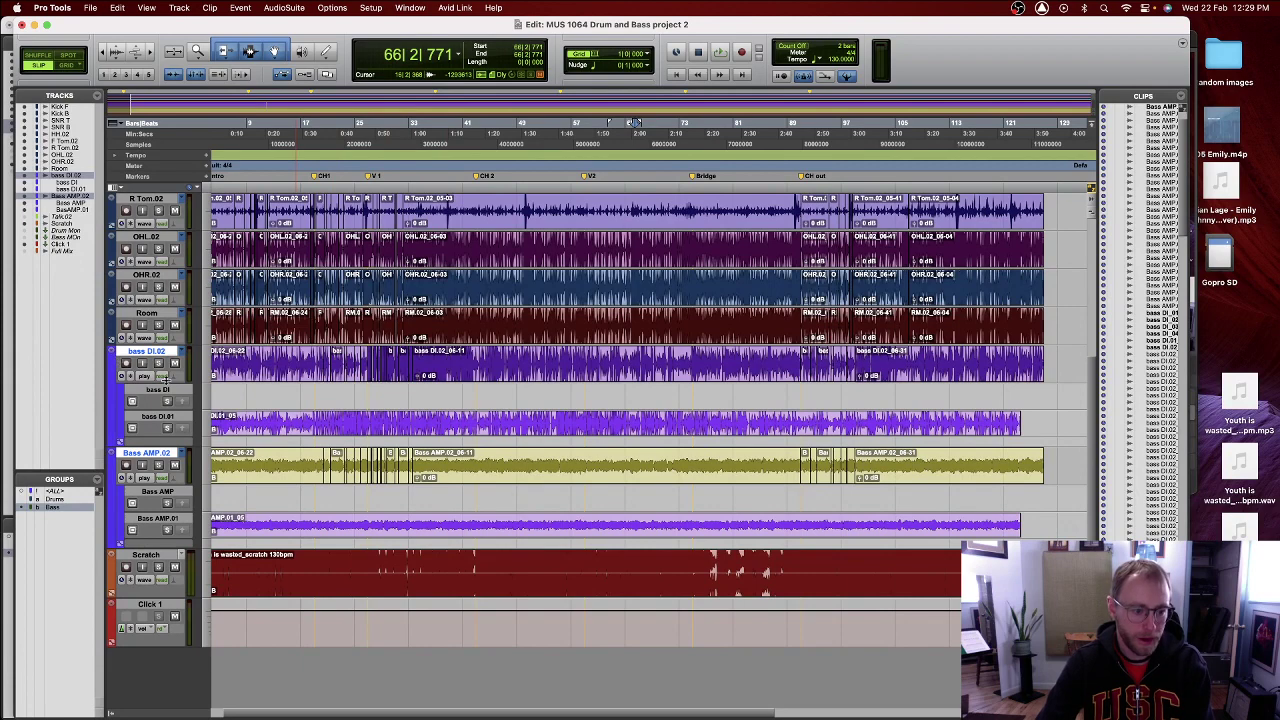
left_click_drag(140, 383, 167, 435)
scroll(313, 415, "down", 4)
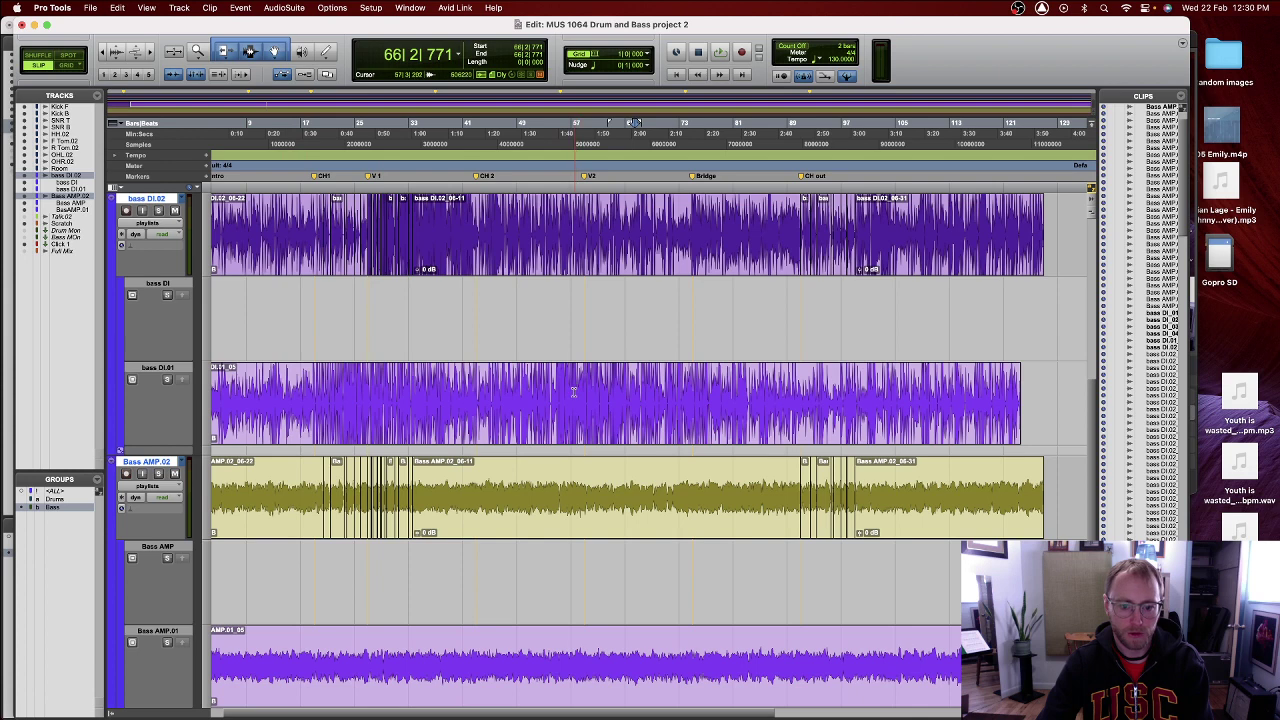
- Copy about bars 57 to 65 from the bass DI.01 and Bass AMP.01 playlists to the main playlists, and undo the copy
left_click_drag(574, 392, 627, 395)
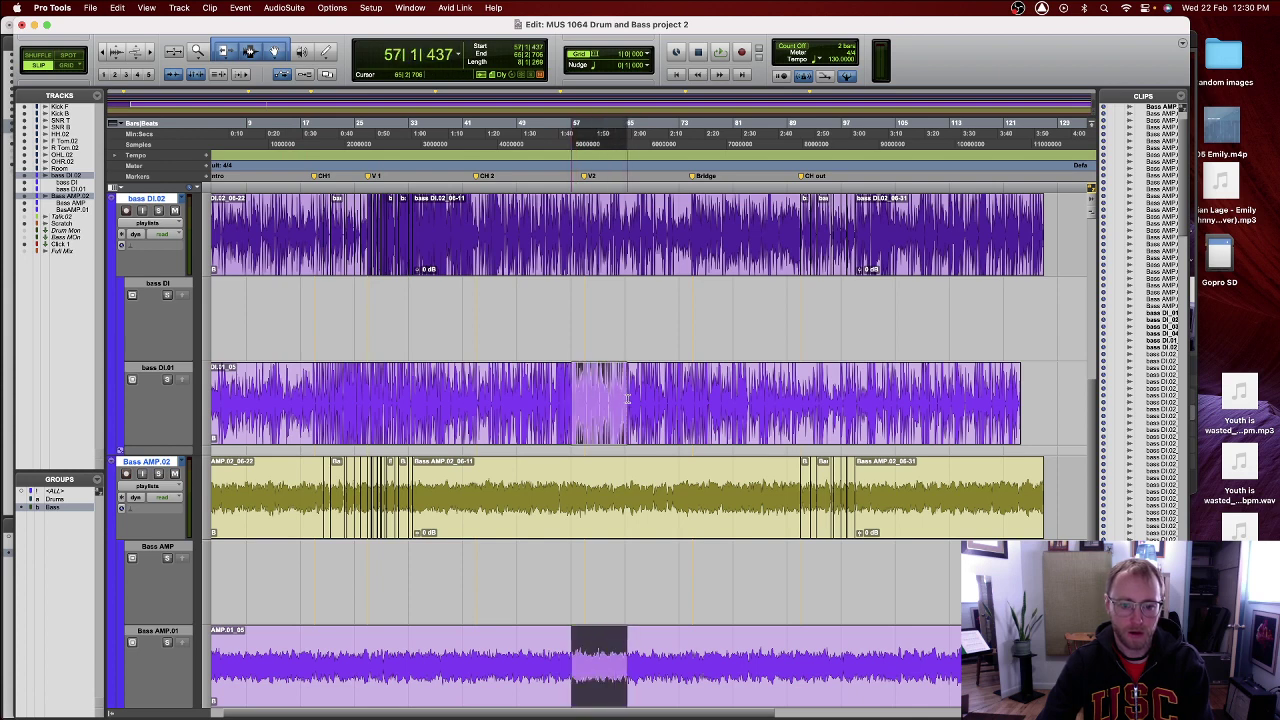
left_click(183, 380)
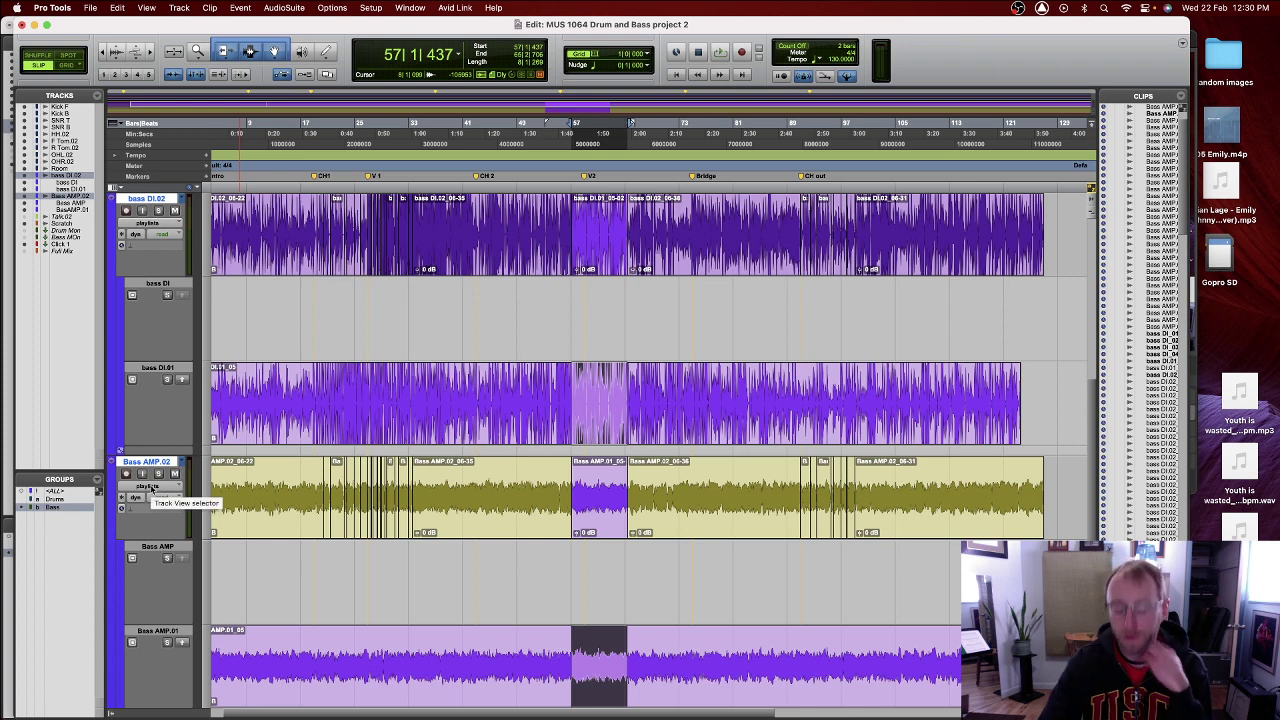
key("super+z")
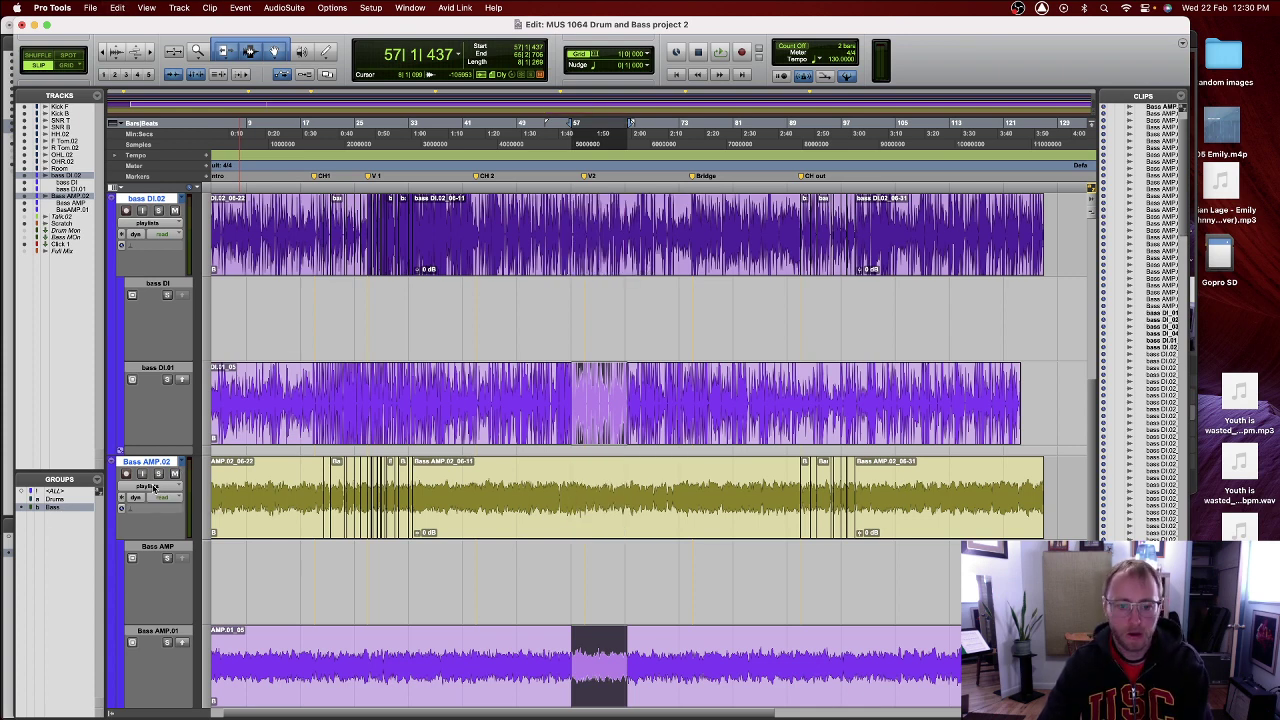
- Return the bass DI.02 and Bass AMP.02 tracks to waveform view
left_click(146, 229)
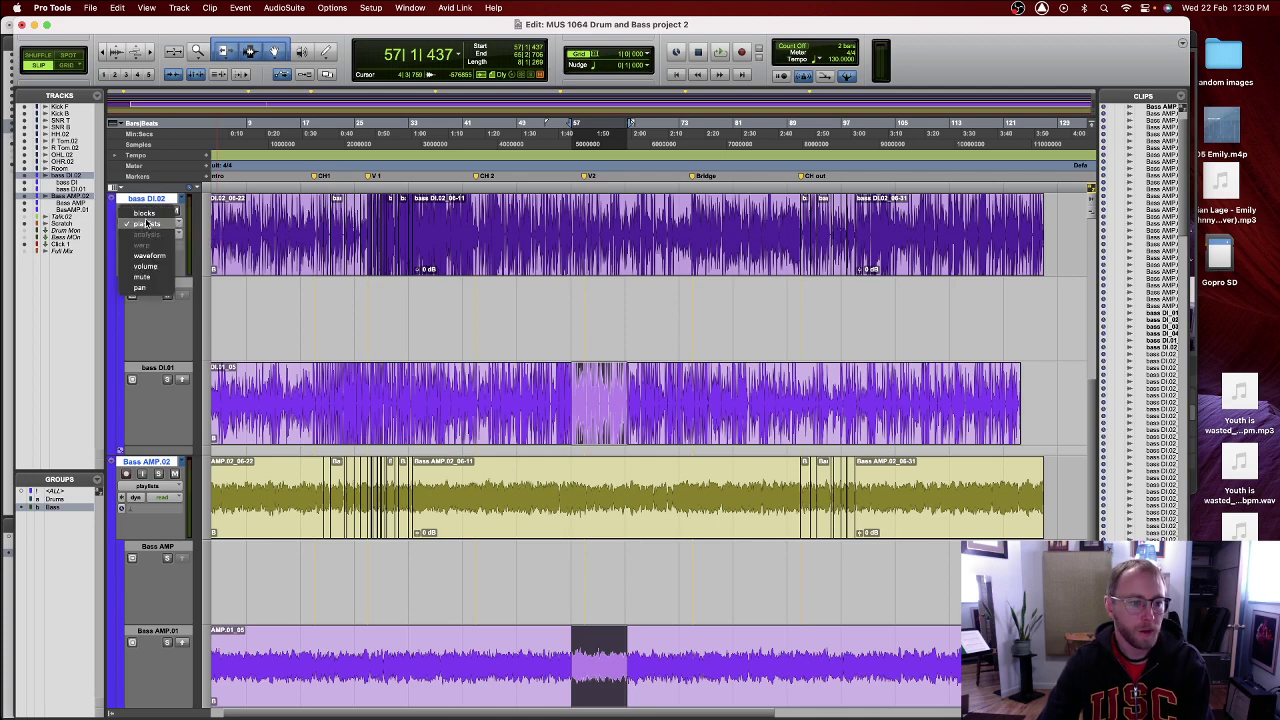
left_click(149, 257)
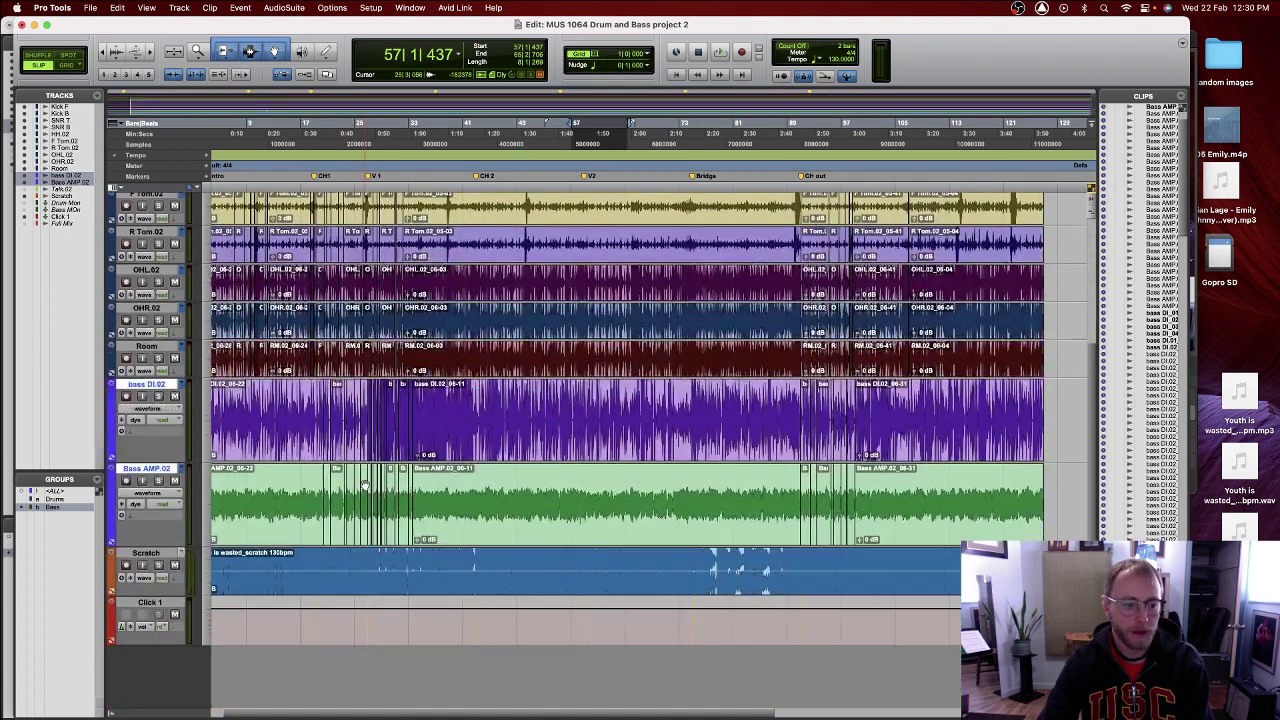
scroll(364, 486, "up", 3)
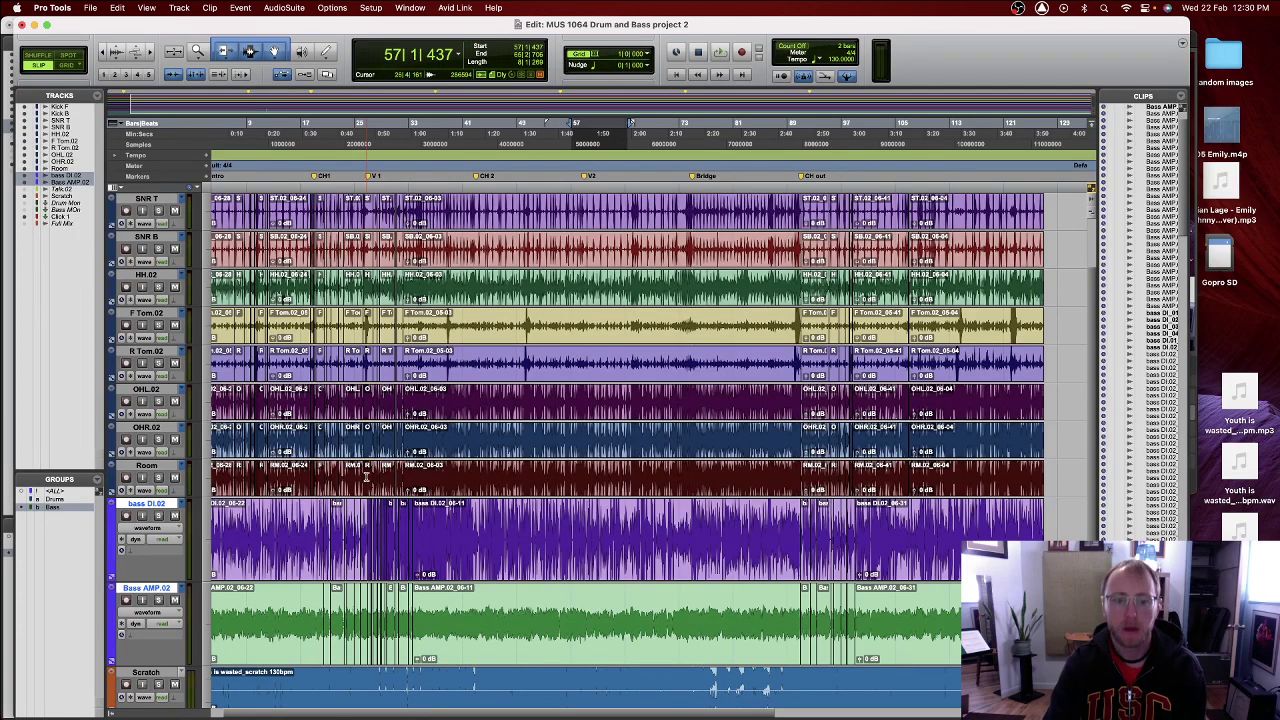
- Switch to the Mix window and raise the Scratch track's fader to -7.5 dB
key("super+equal")
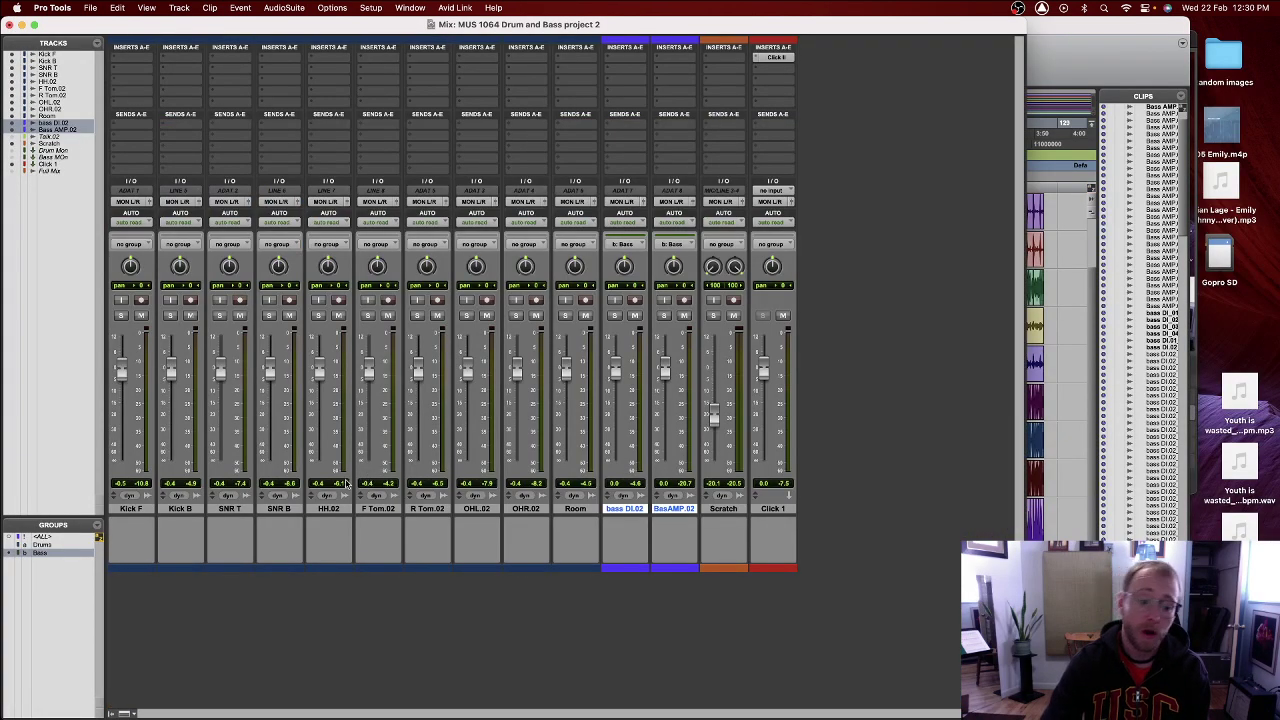
left_click(723, 510)
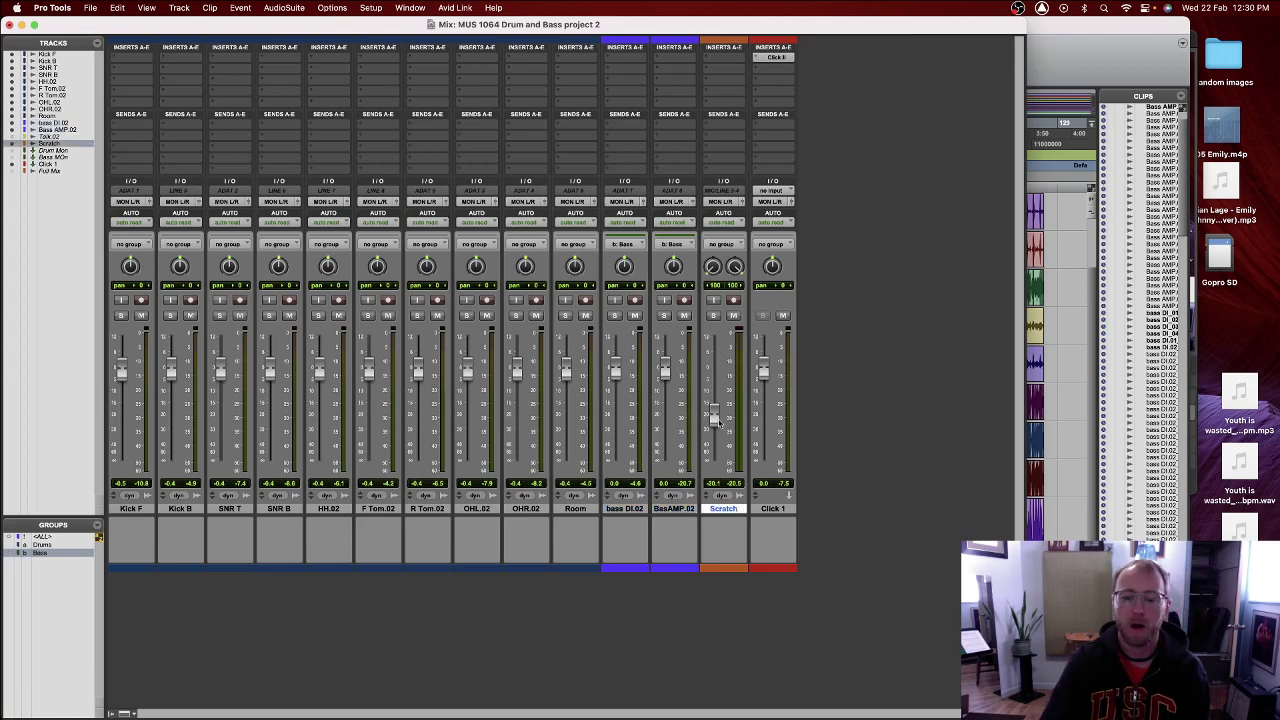
mouse_move(714, 419)
left_mouse_down()
mouse_move(714, 386)
mouse_move(713, 403)
left_mouse_up()
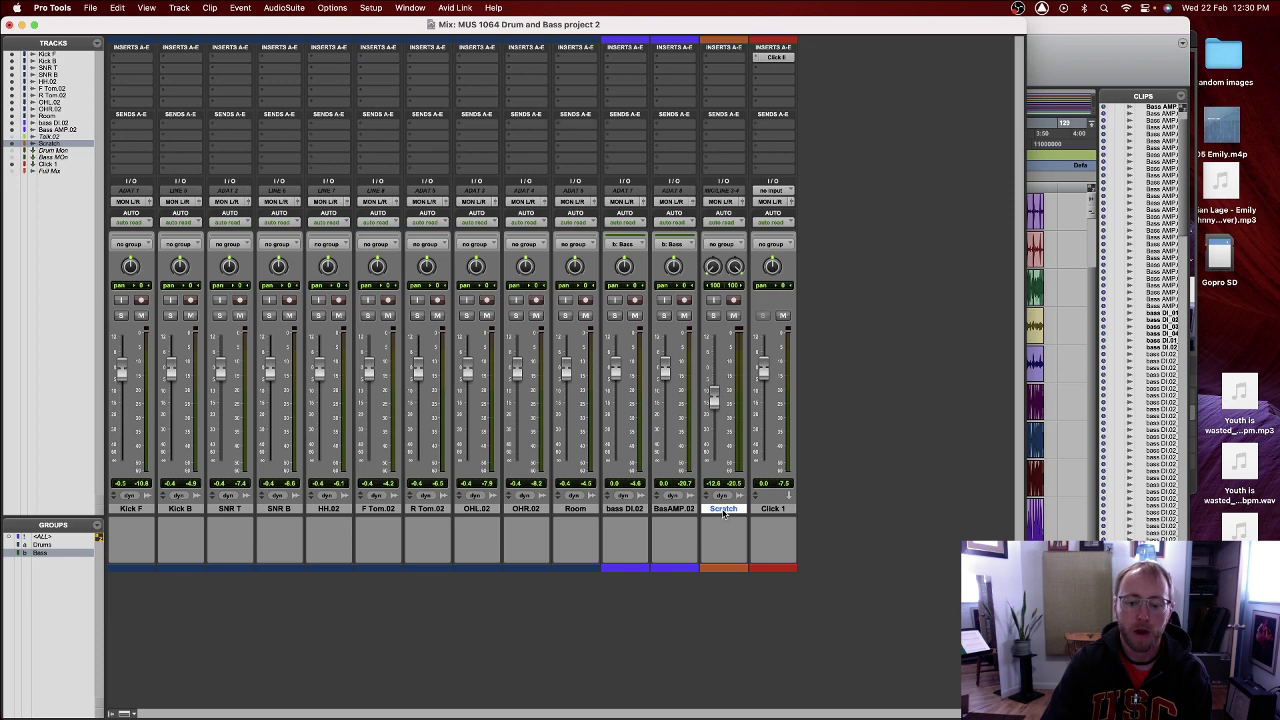
left_click_drag(709, 398, 714, 388)
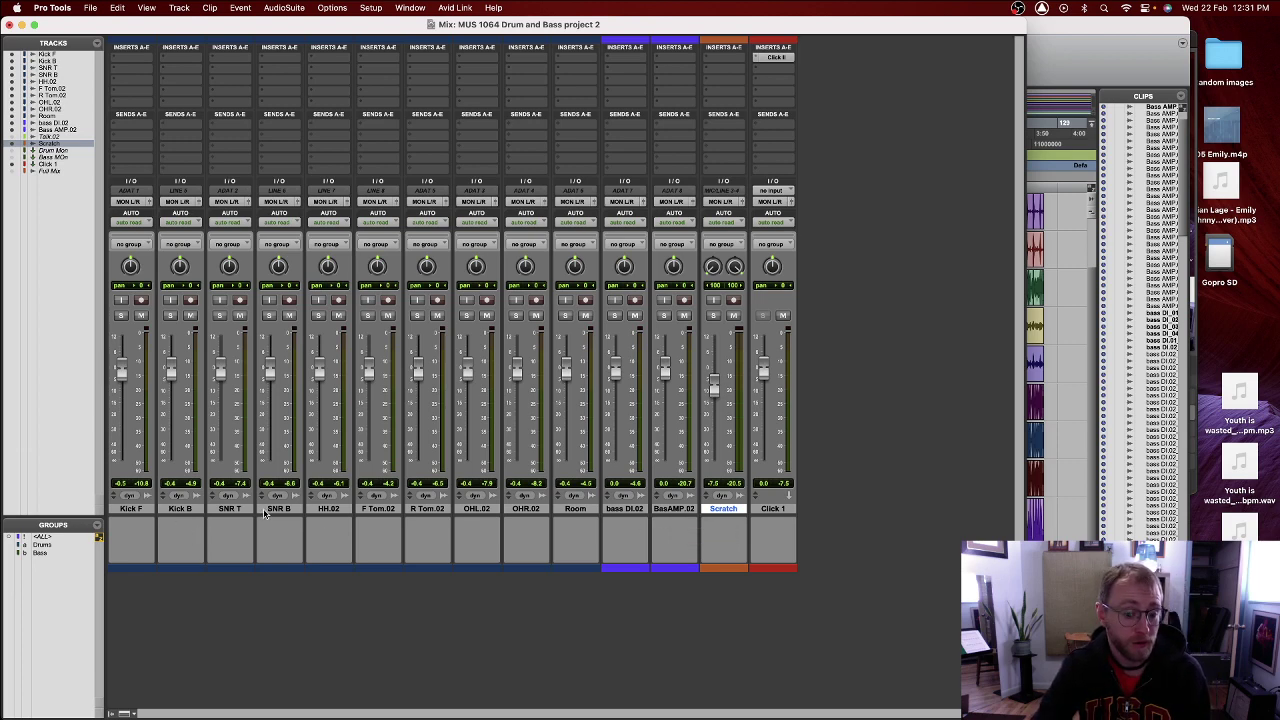
- Route the outputs of Kick F and Kick B to a new stereo Aux Input track named Kick Sum
left_click(129, 510)
left_click(176, 509, "shift")
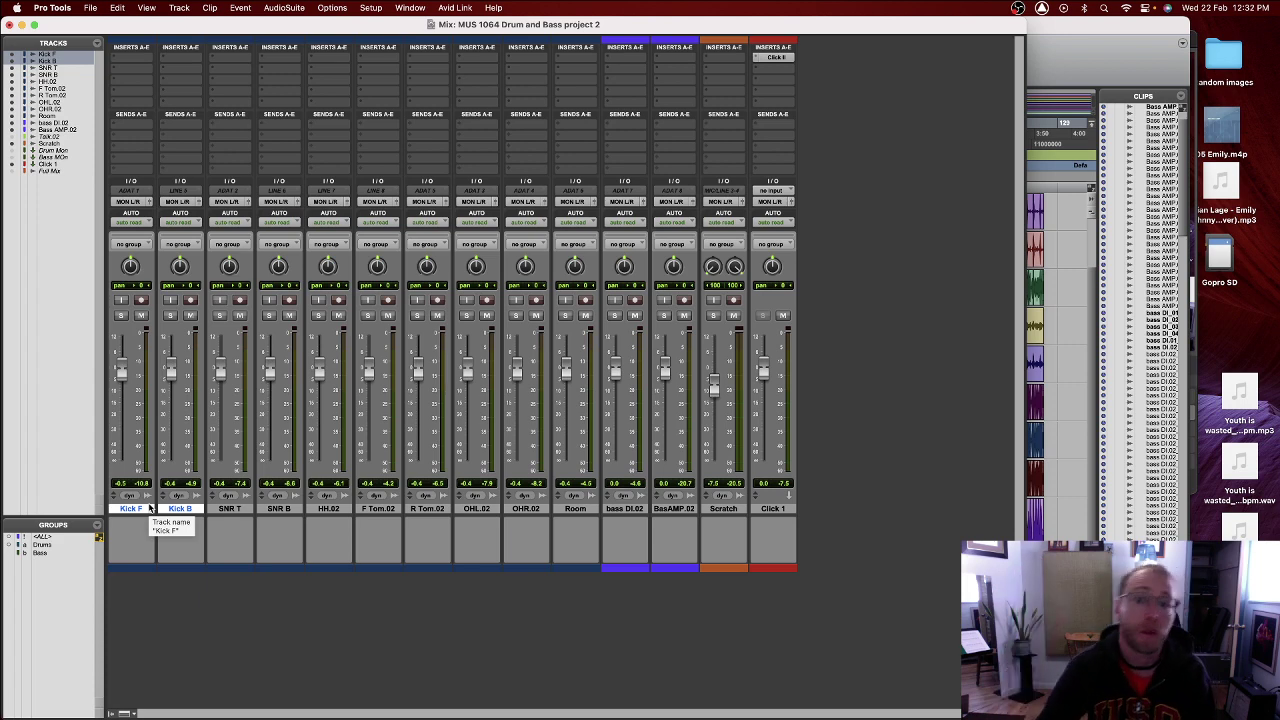
left_click(178, 204)
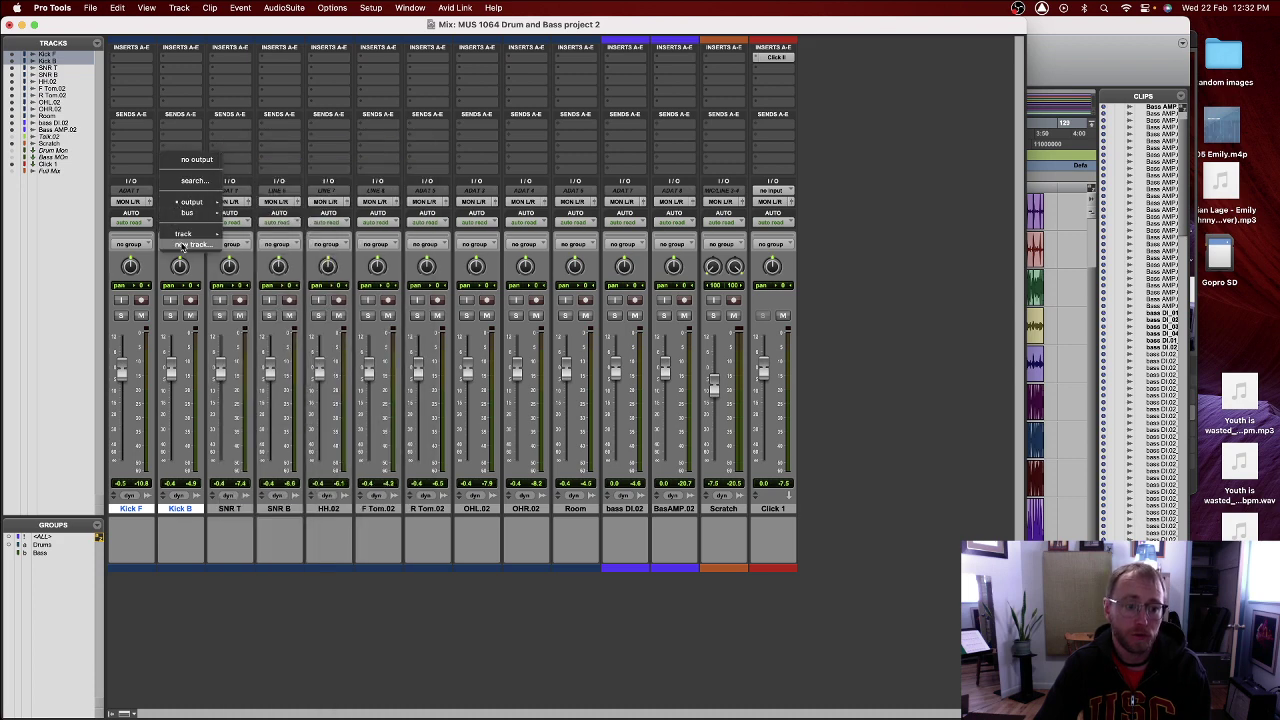
left_click(181, 246)
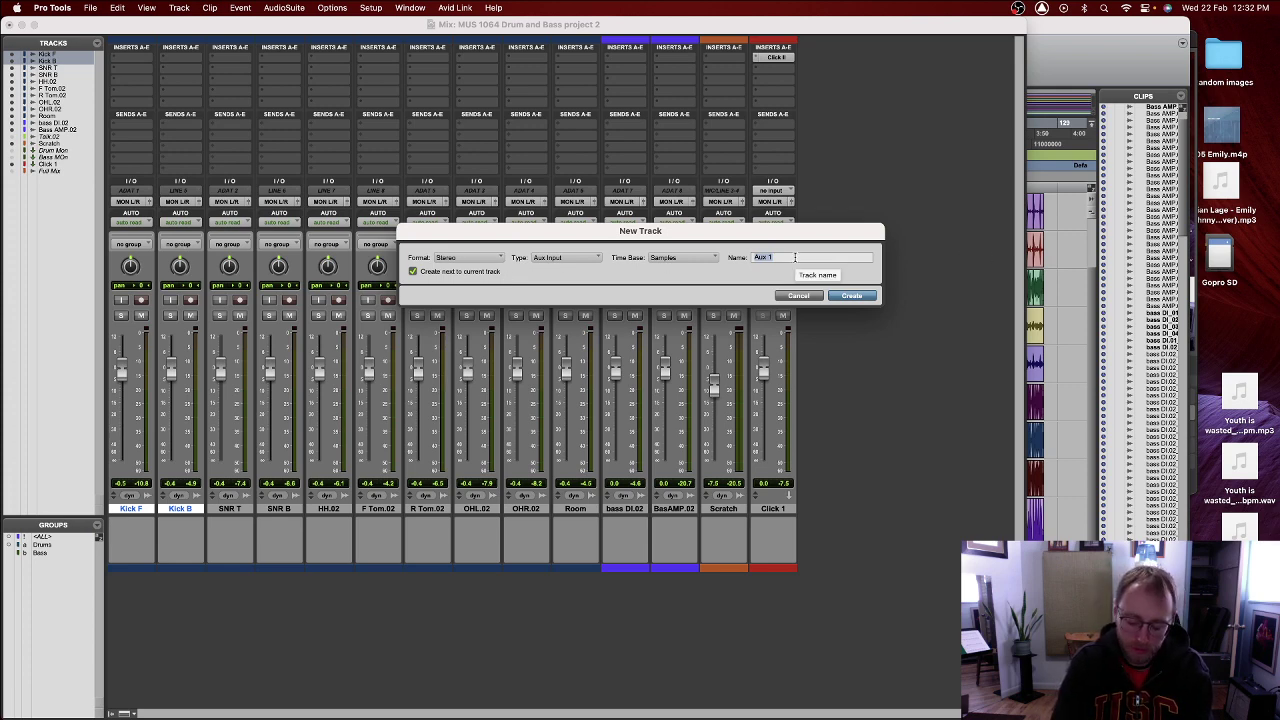
key("BackSpace")
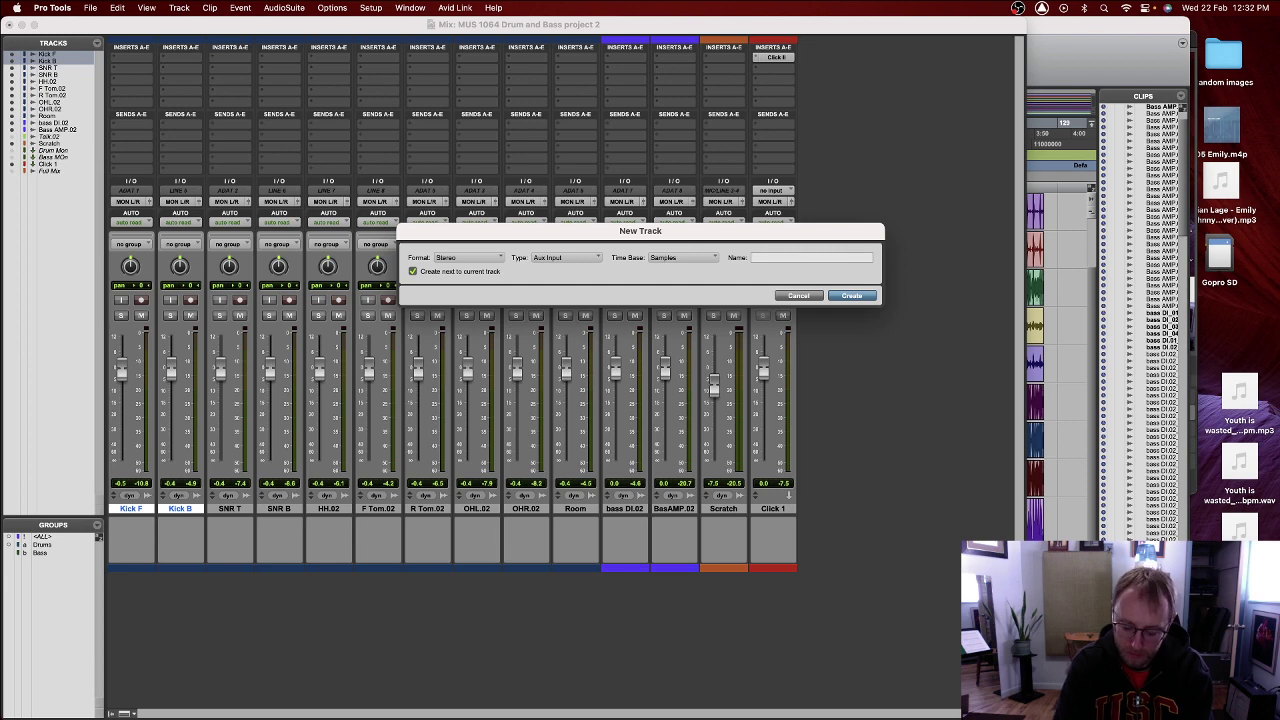
type("Kick Sum")
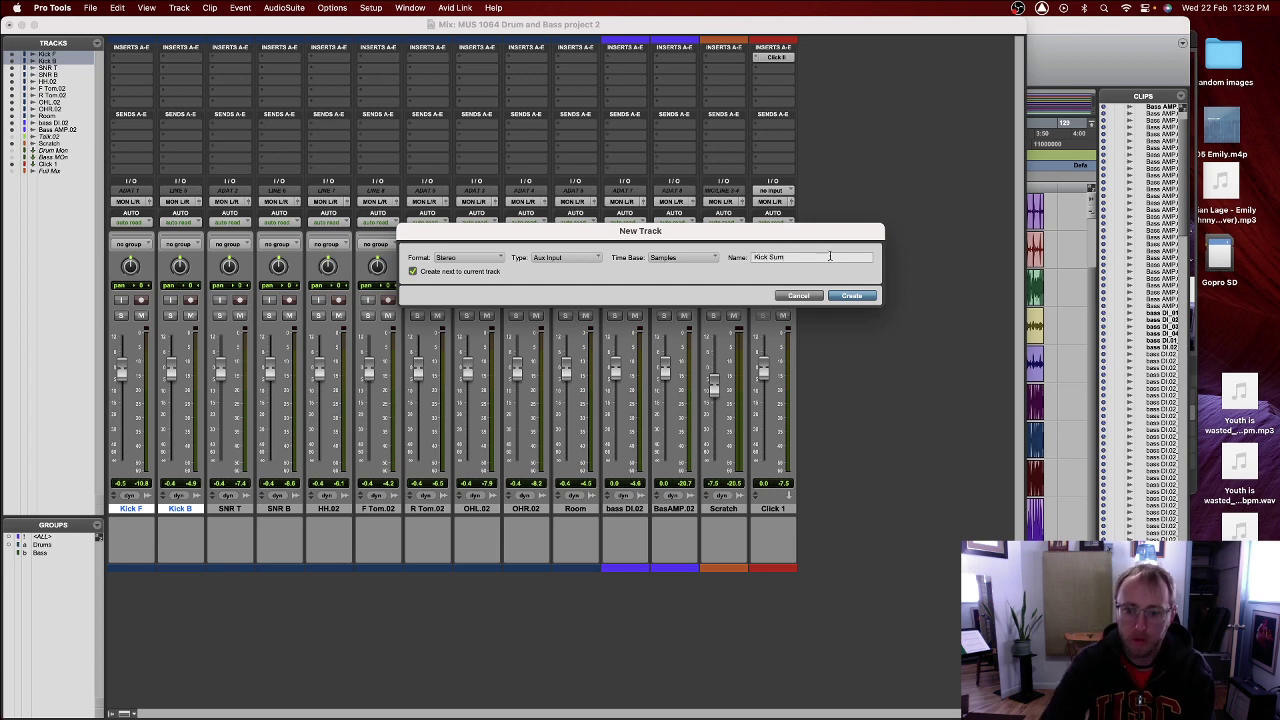
left_click(840, 296)
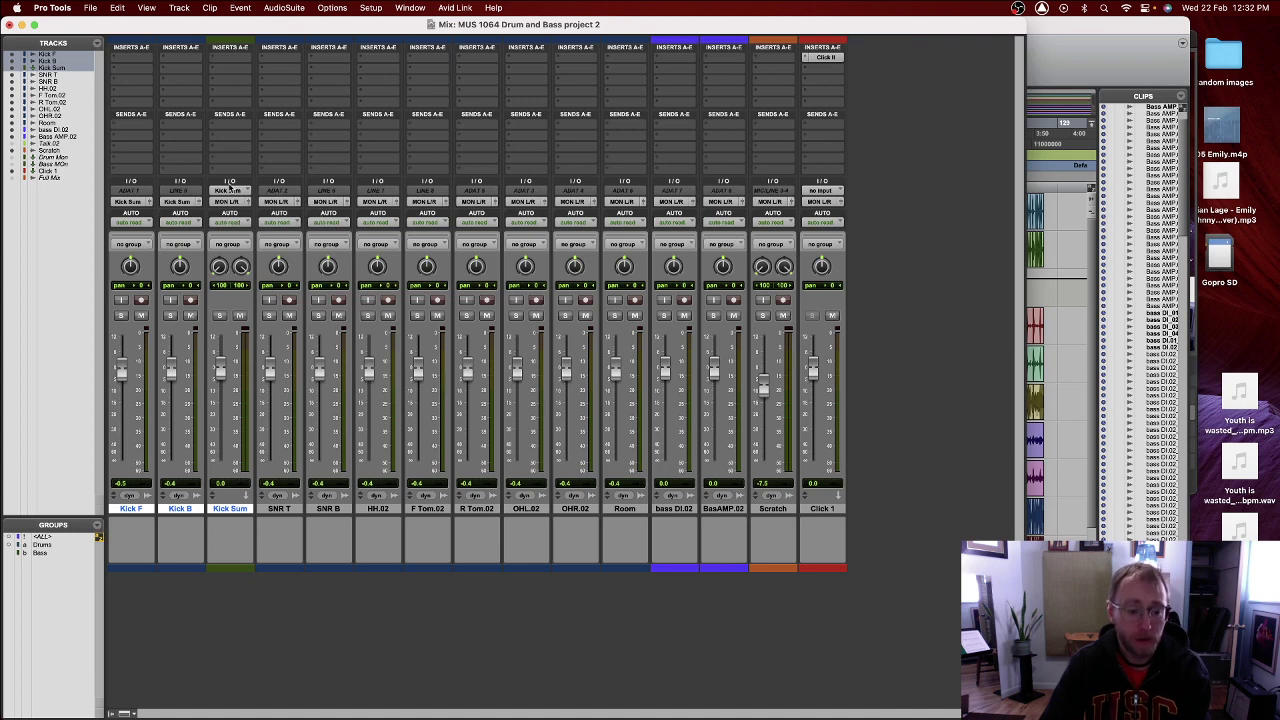
- Toggle the Kick B track's solo on and off to check how soloing affects the Kick Sum track
left_click(172, 316)
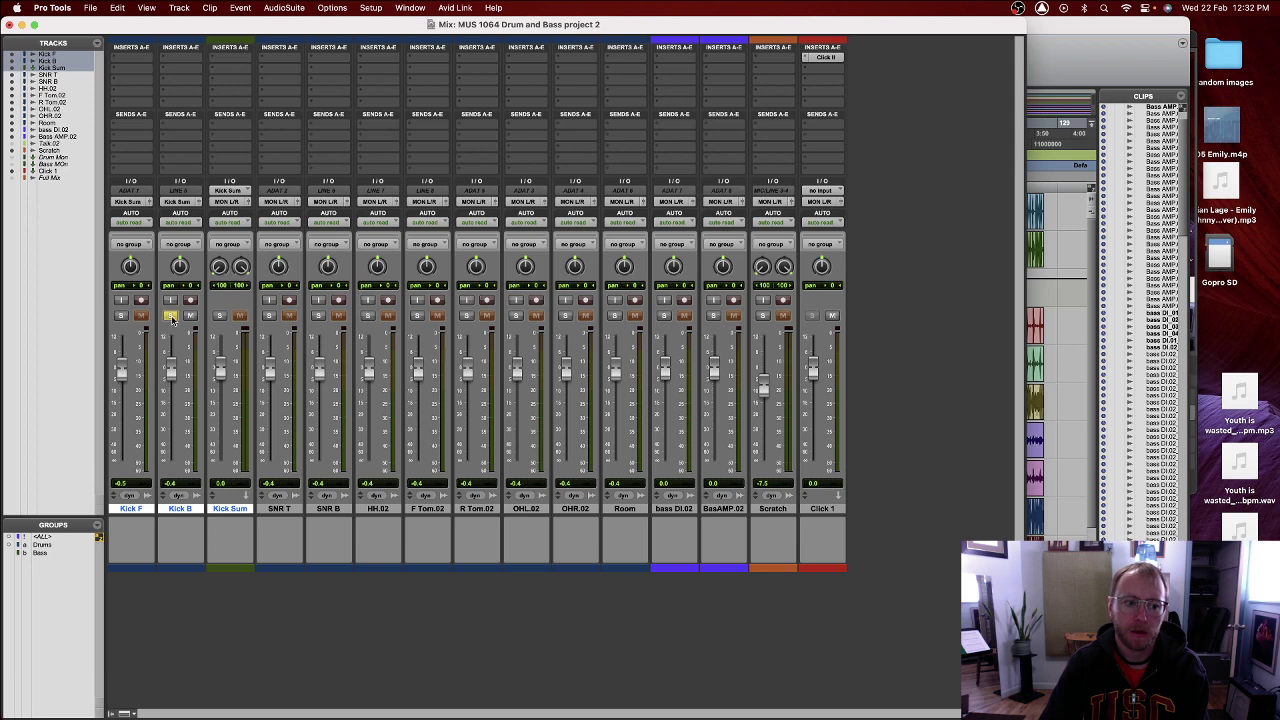
left_click(171, 316)
left_click(171, 316)
left_click(172, 316)
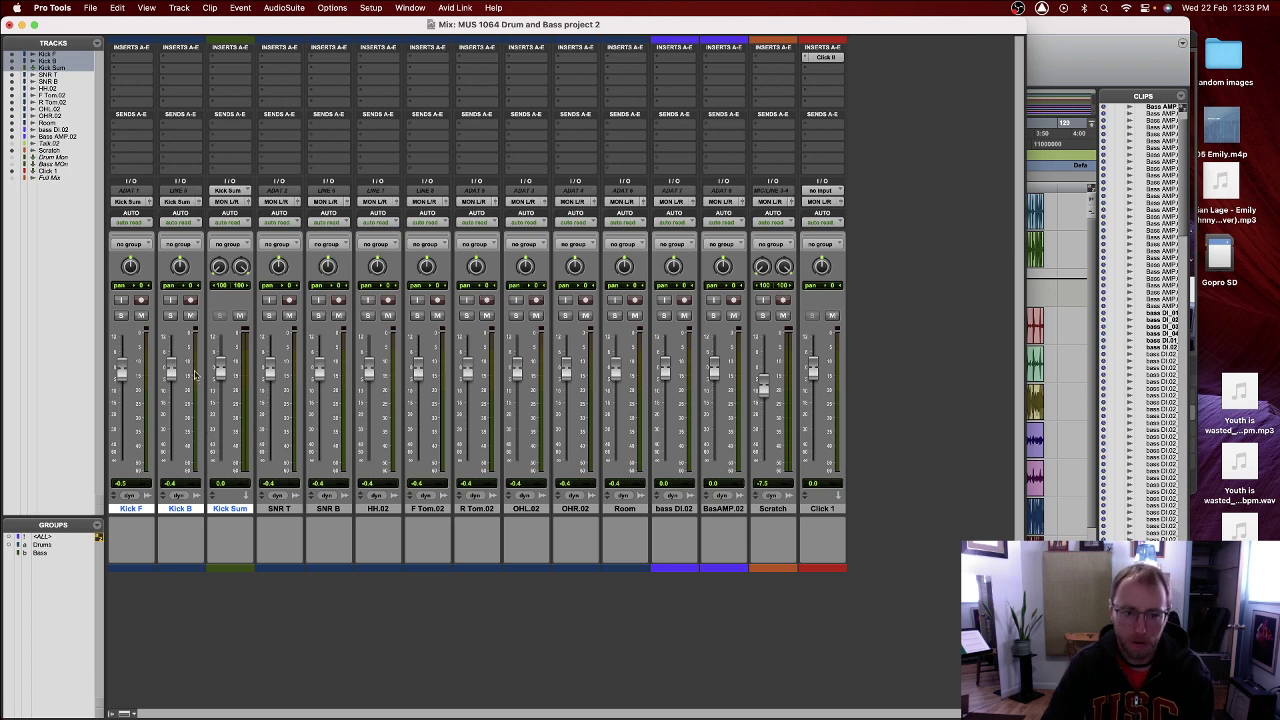
- Solo Kick B on its own to check its signal on the Kick Sum meter, and clear the solo again
left_click(170, 315)
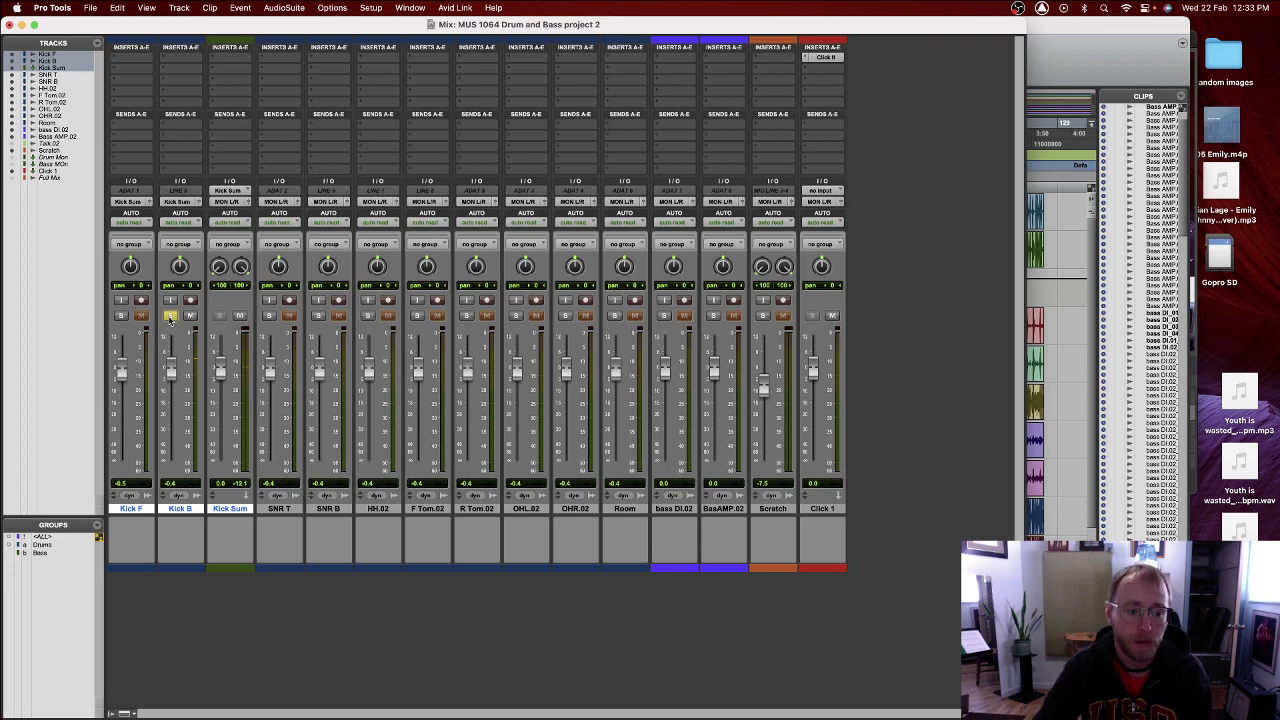
left_click(170, 315)
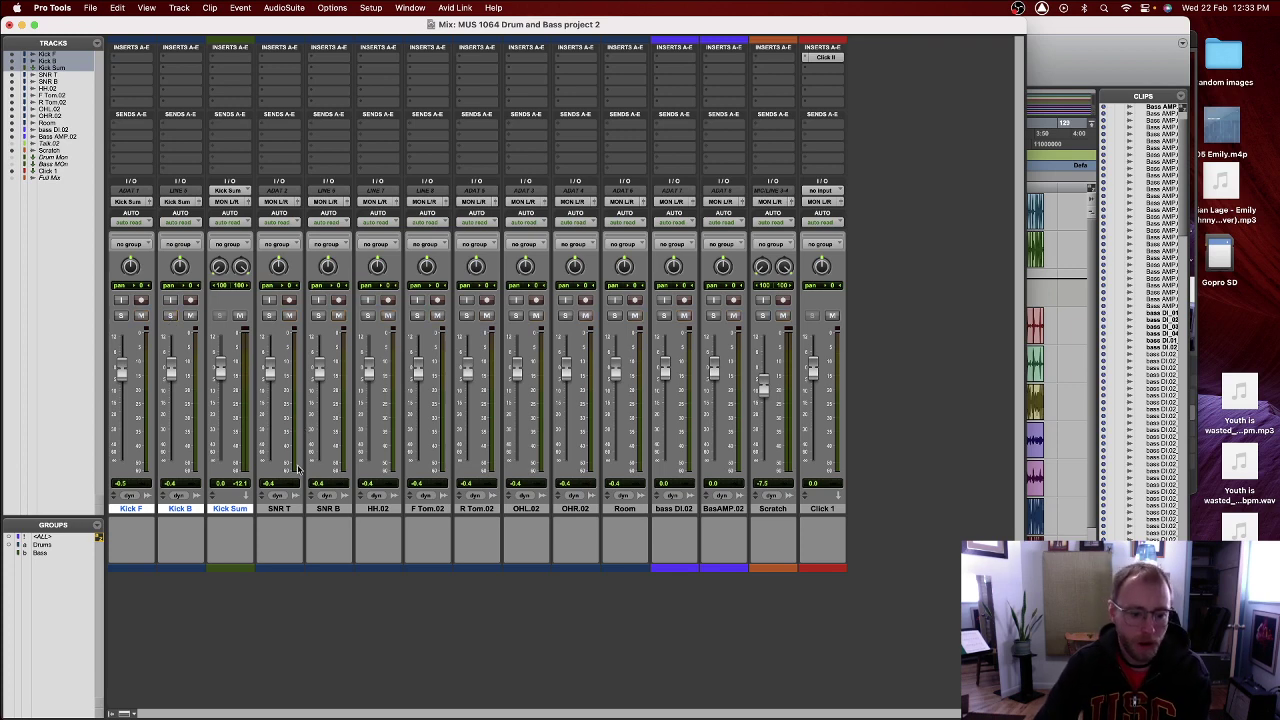
- Route the outputs of SNR T and SNR B to a new stereo Aux Input track named SNR SUM
left_click(281, 508)
left_click(333, 509, "shift")
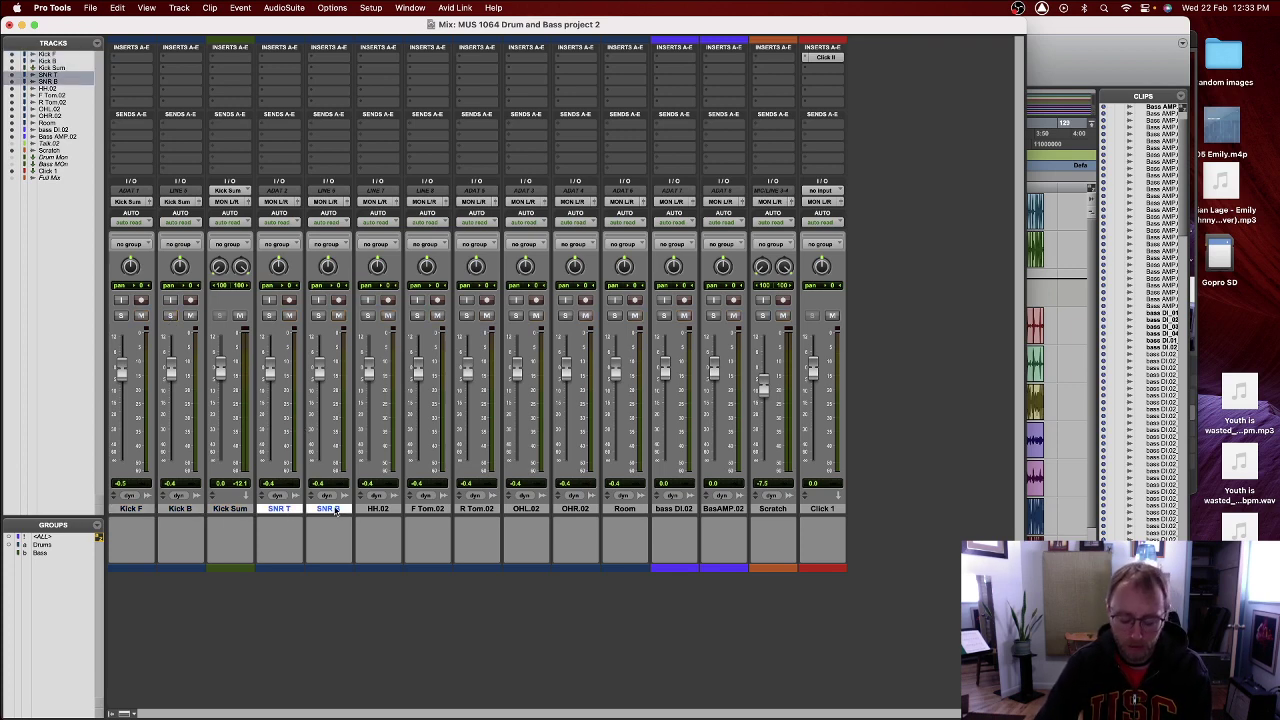
left_click(323, 205)
left_click(347, 248)
left_click(347, 248)
key("super+shift+n")
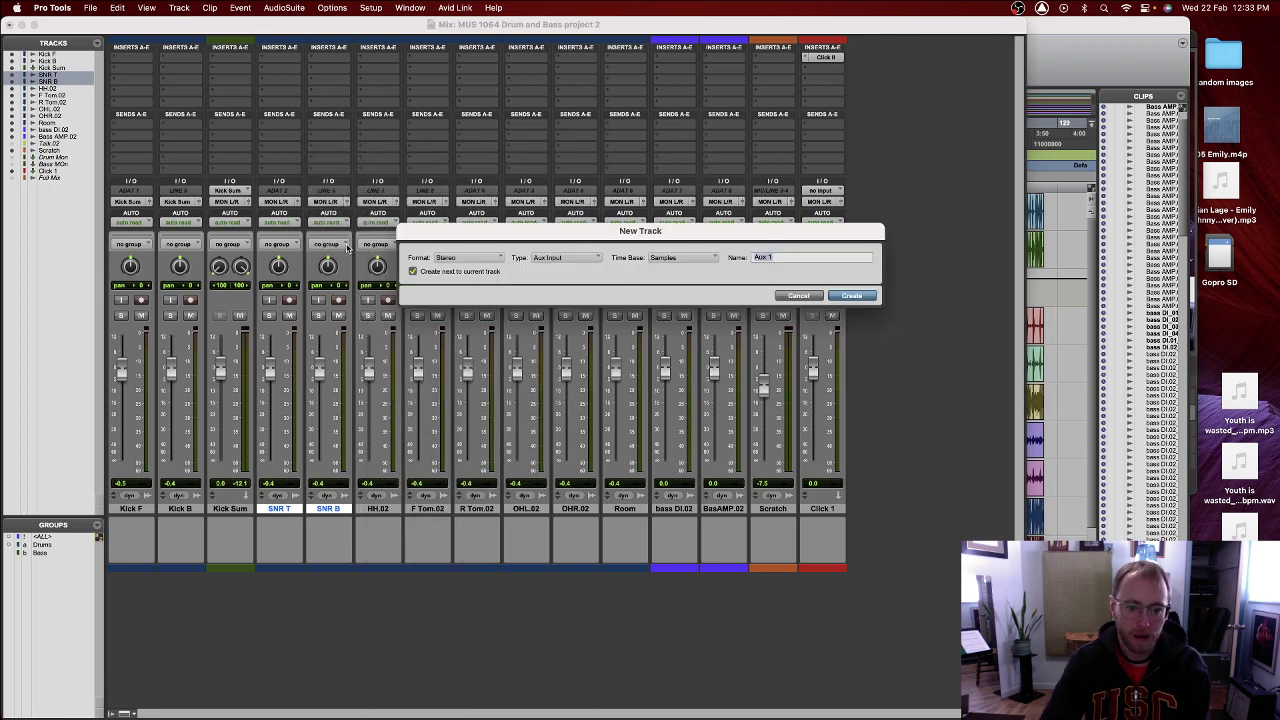
type("SNR SUM")
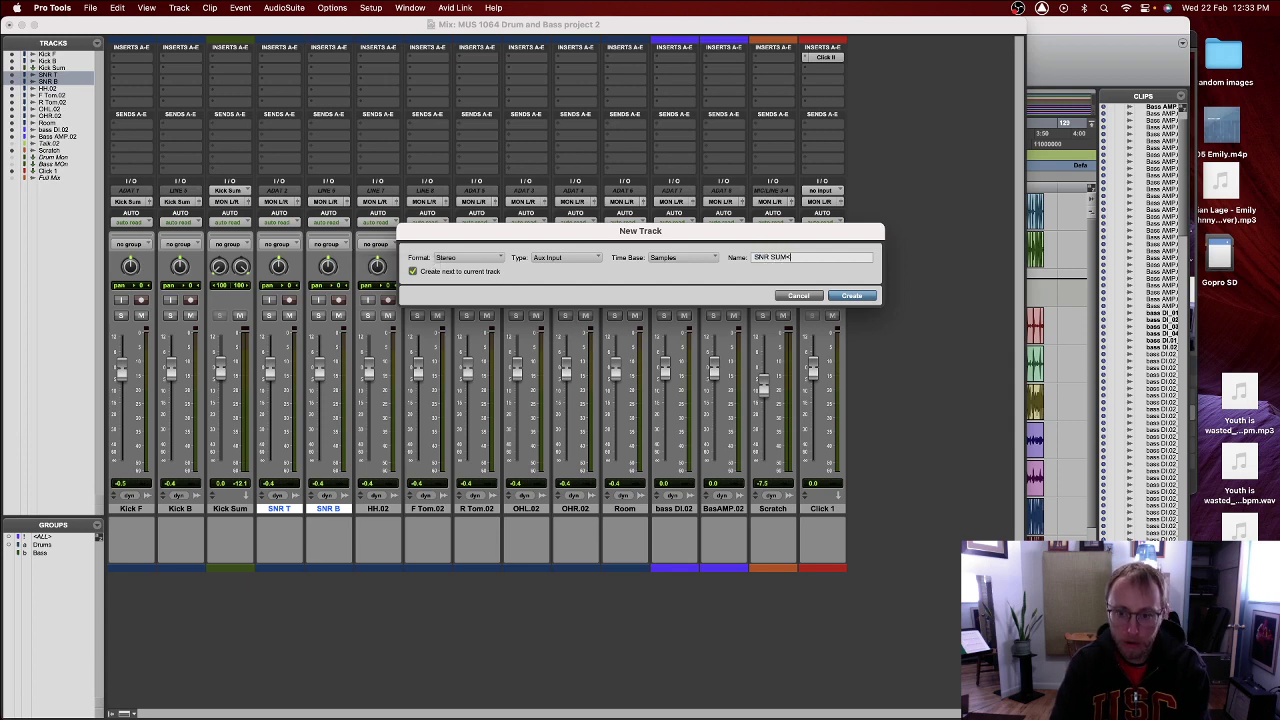
type("<")
key("BackSpace")
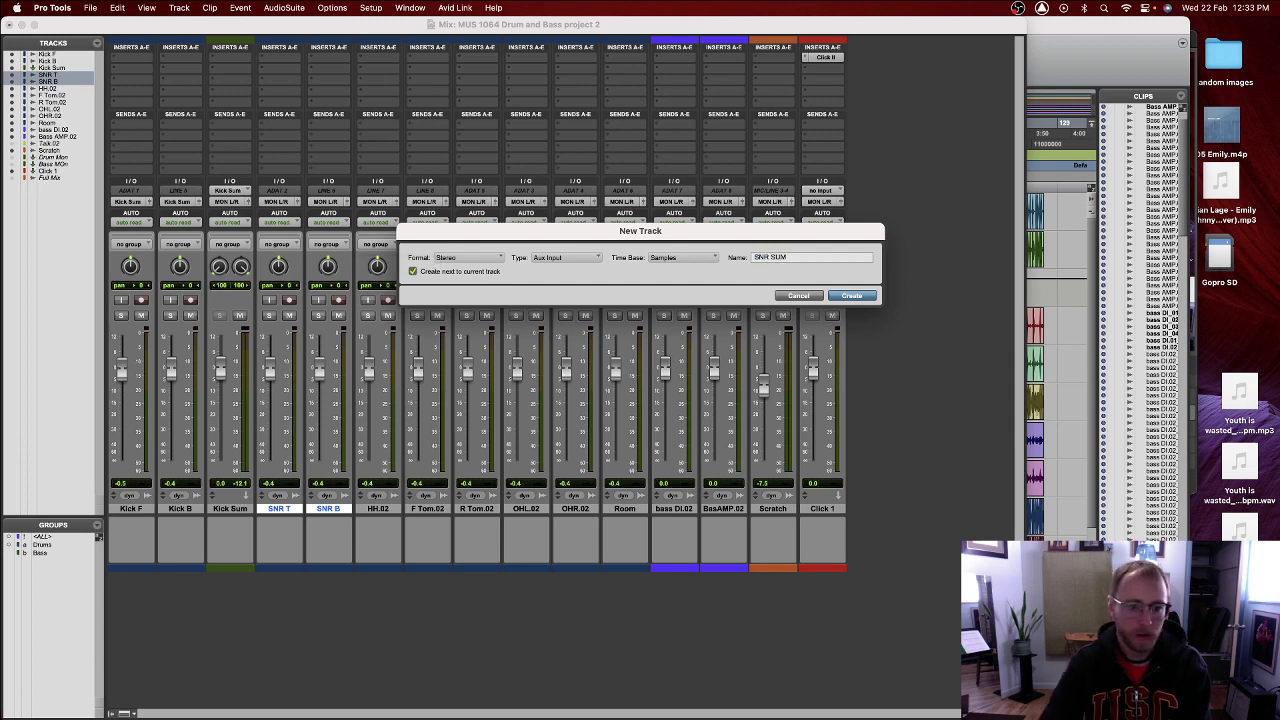
key("Return")
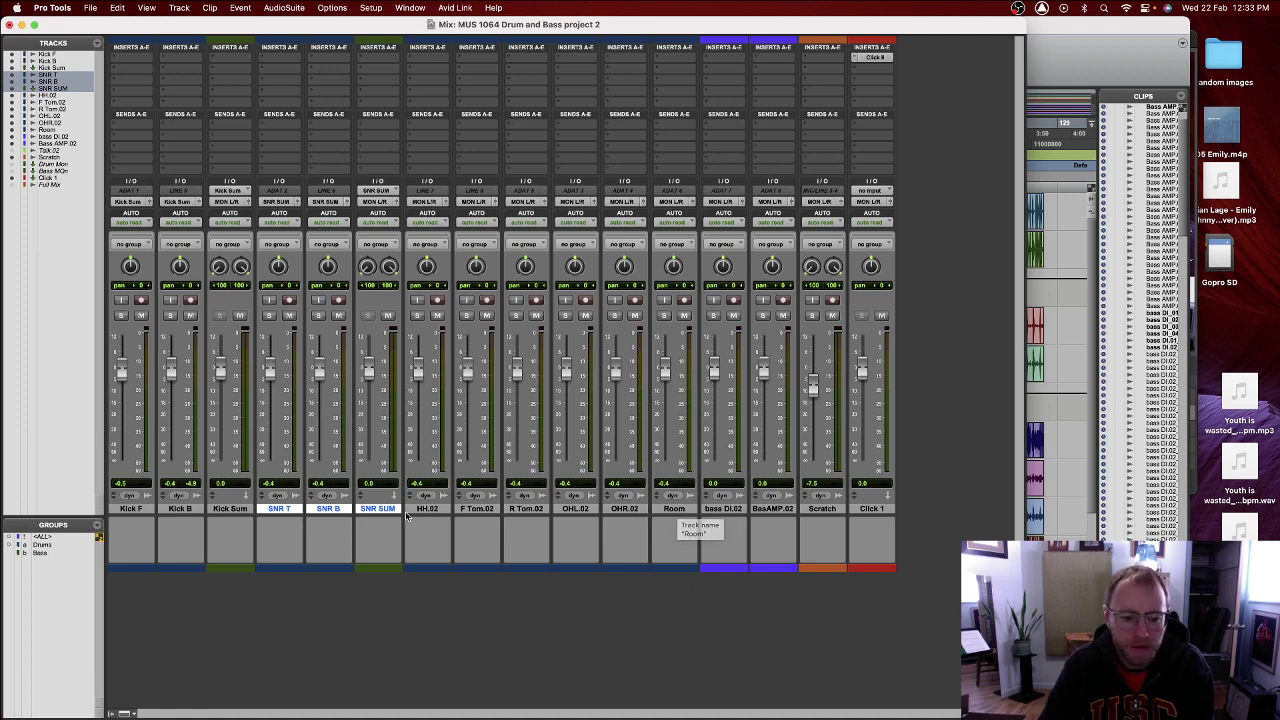
- Route Kick Sum, SNR SUM and the HH.02 through Room tracks to a new stereo Aux Input track named Drum Sum
left_click(680, 511)
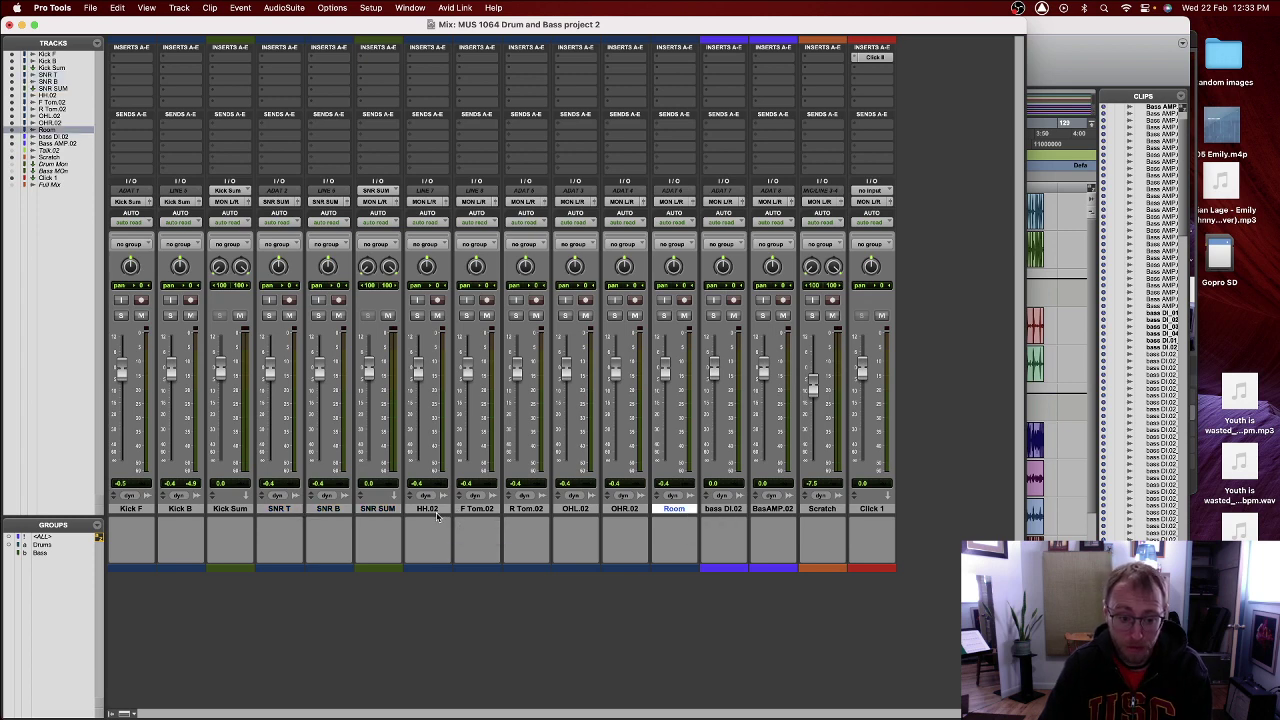
left_click(437, 514, "shift")
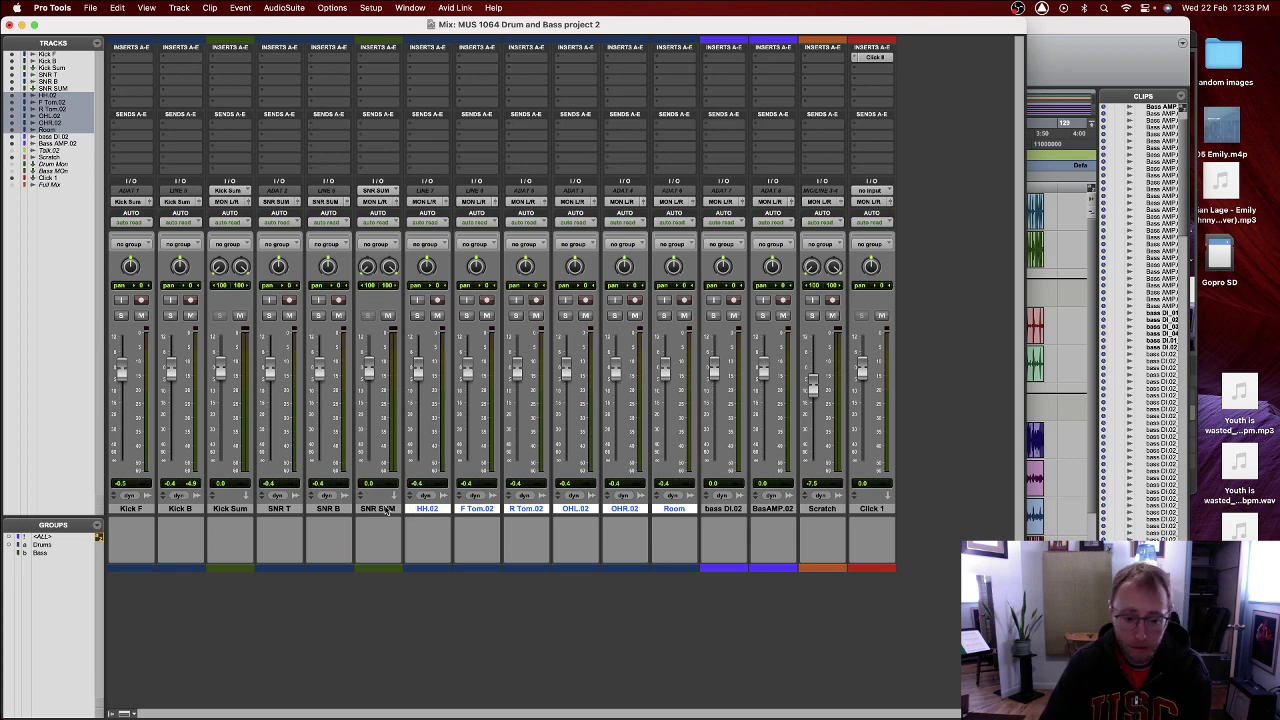
left_click(386, 510, "shift")
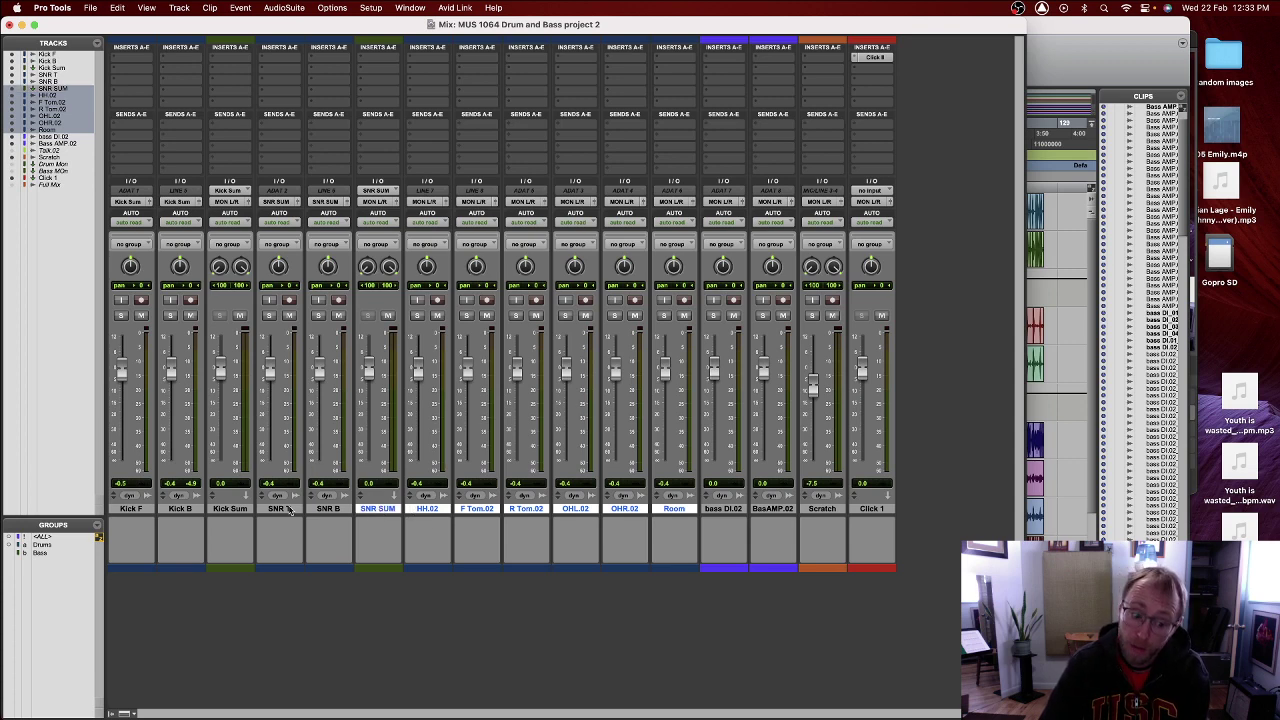
left_click(232, 508, "super")
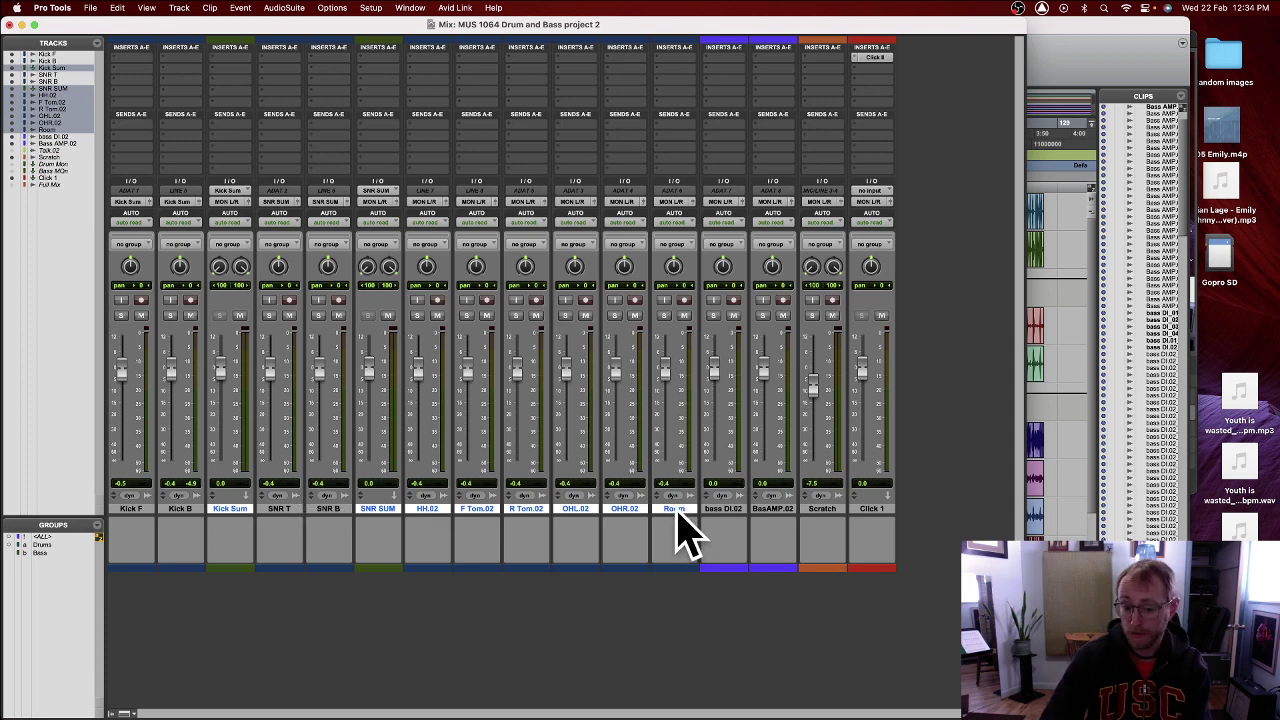
left_click(678, 204)
mouse_move(680, 208)
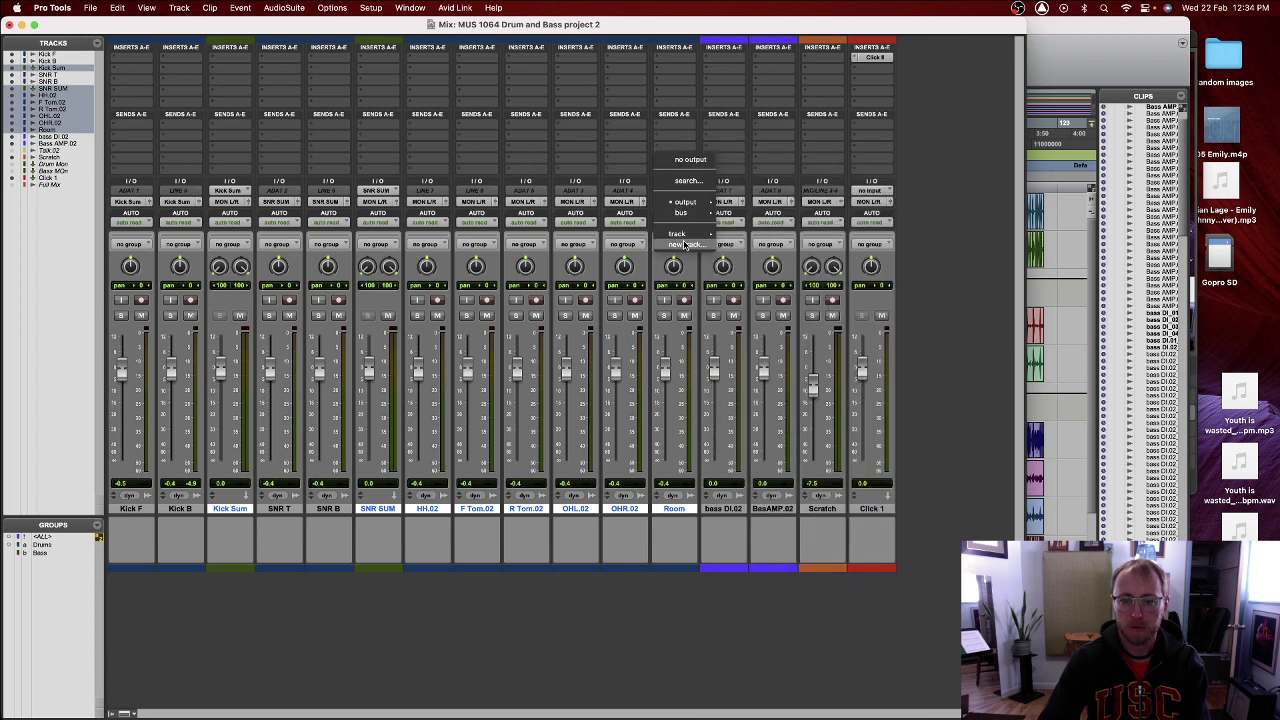
left_click(684, 245)
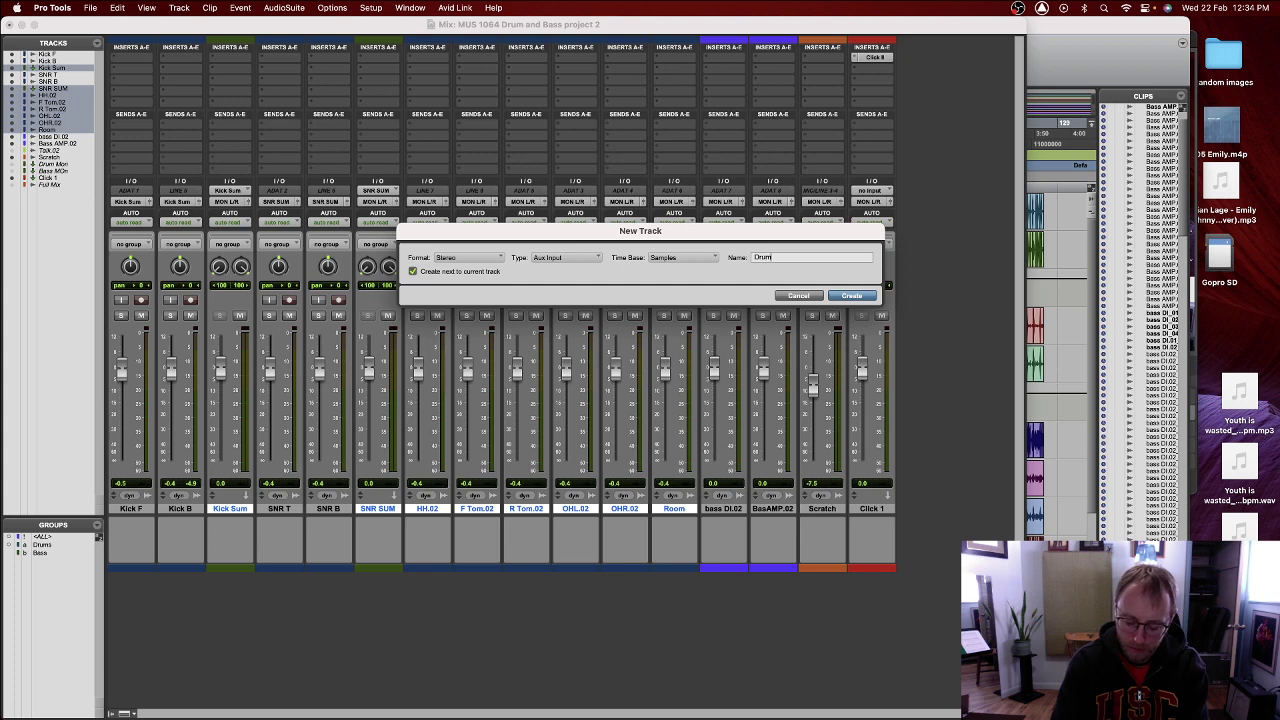
type("Sum")
key("Return")
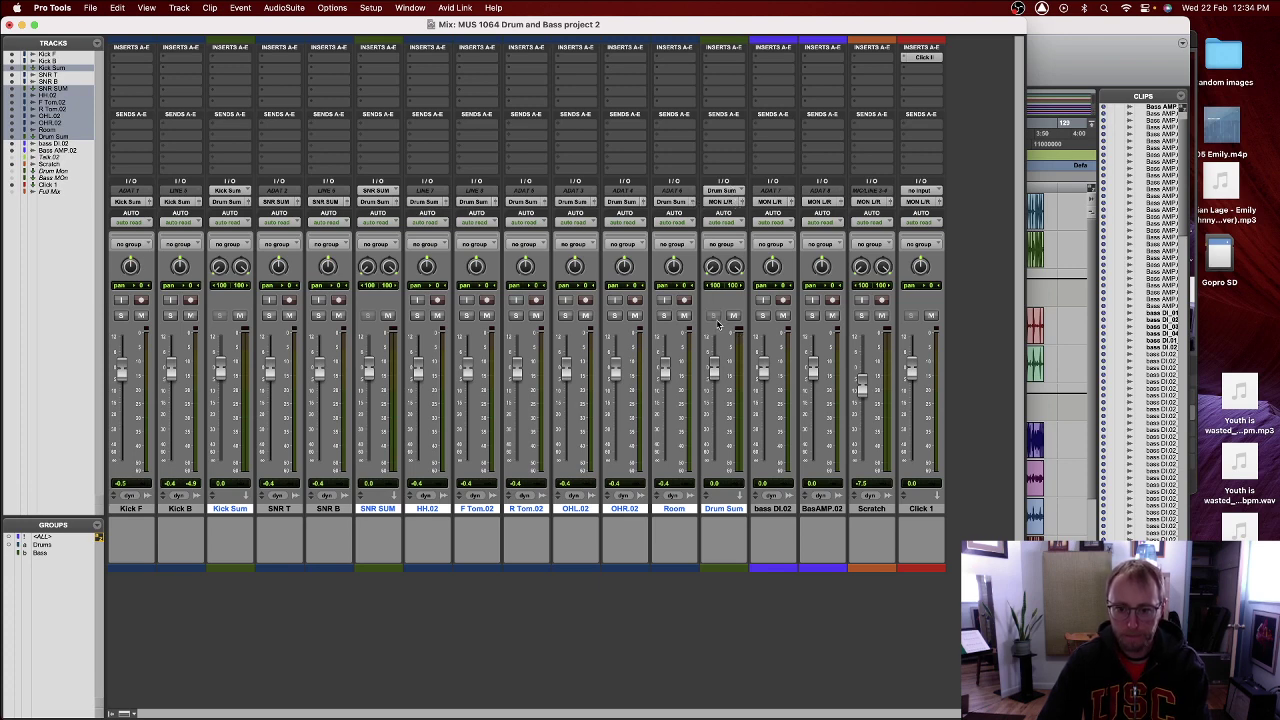
- Route the outputs of bass DI.02 and Bass AMP.02 to a new stereo Aux Input track named Bass Sum
left_click(781, 510)
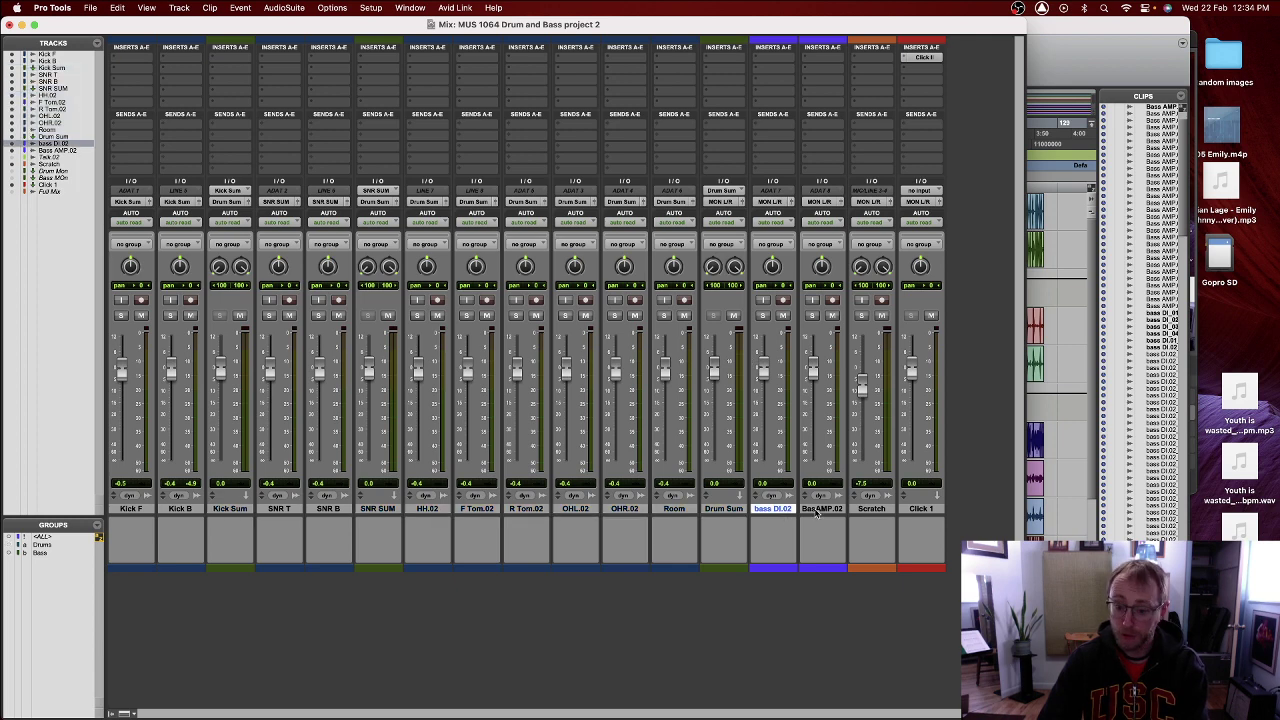
left_click(817, 510, "shift")
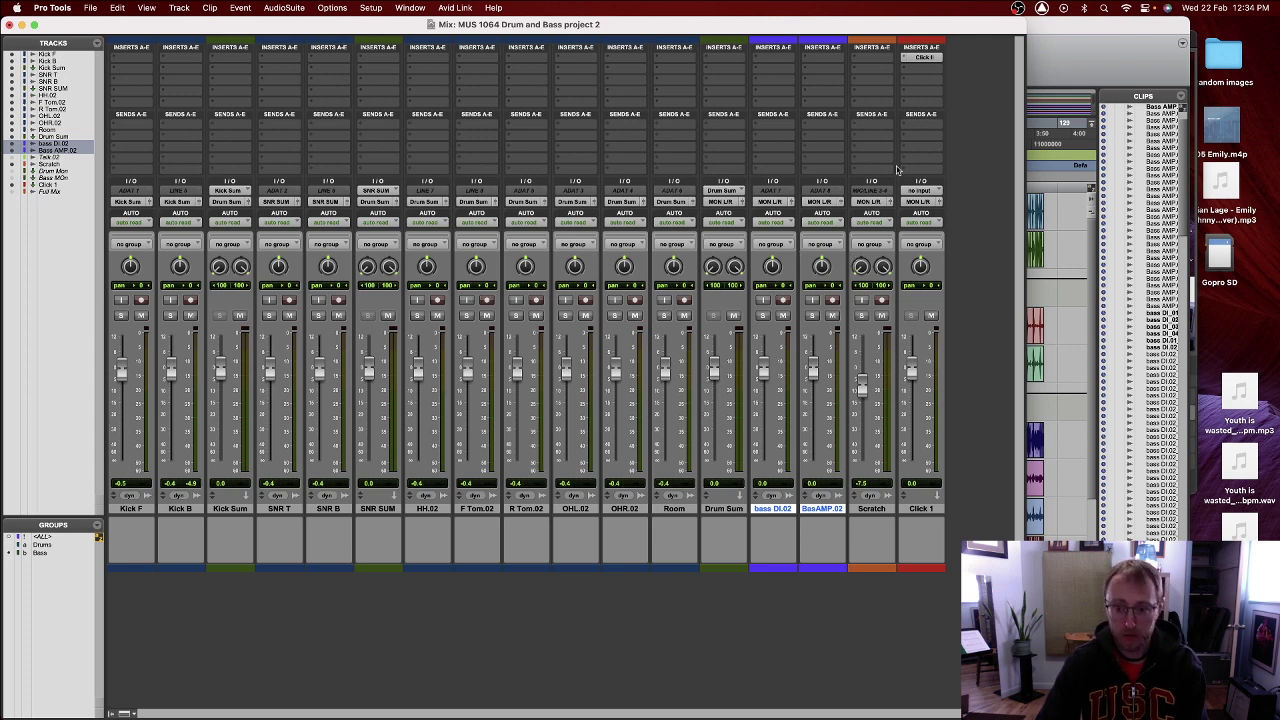
left_click(816, 203)
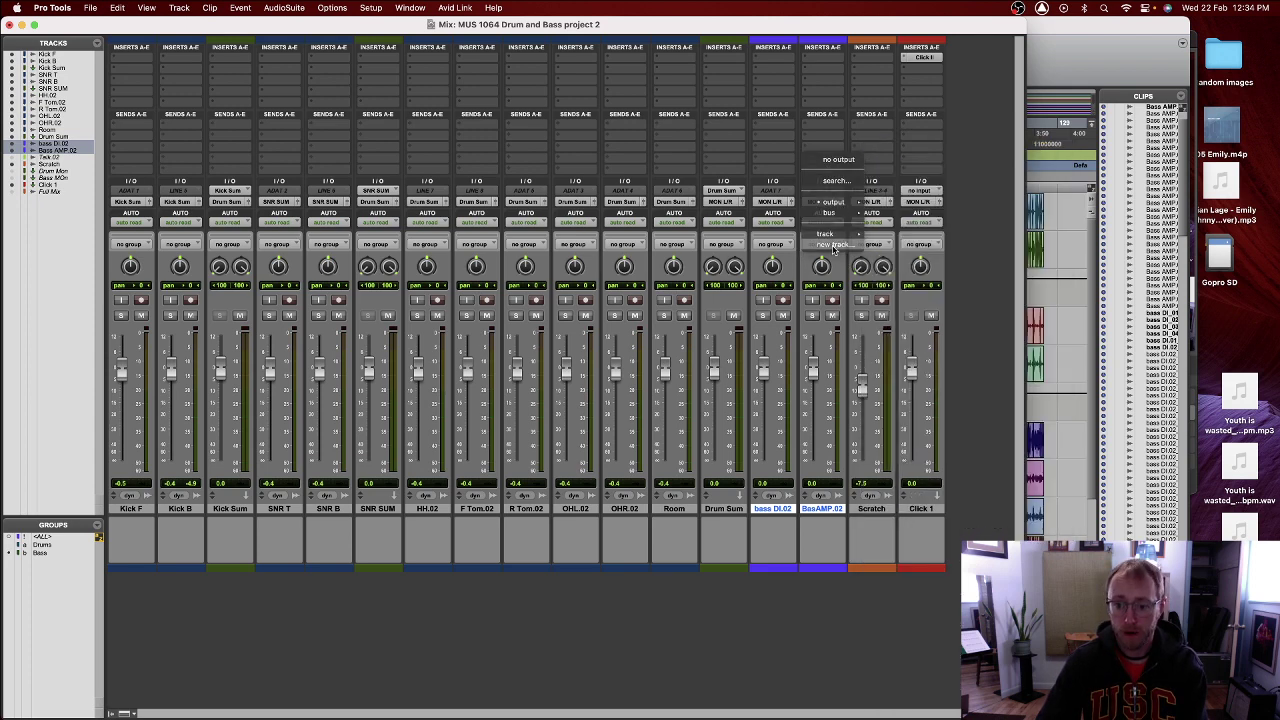
left_click(834, 245)
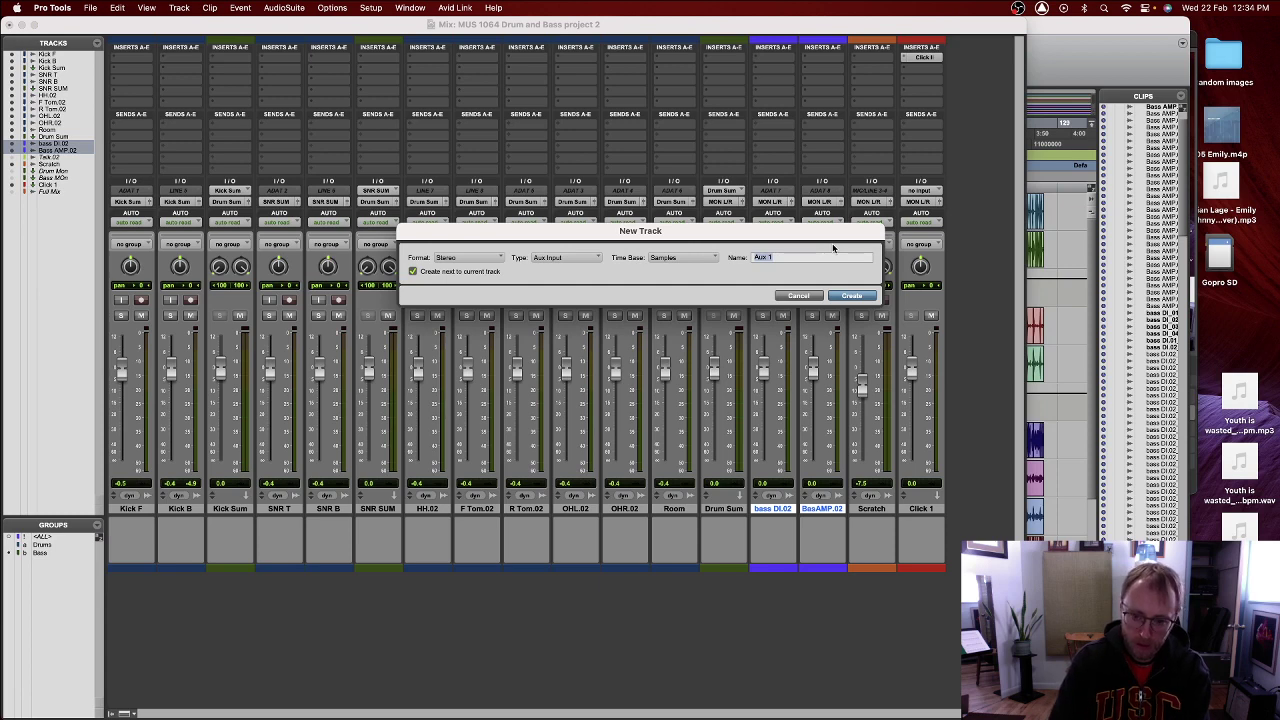
type("Bass Su")
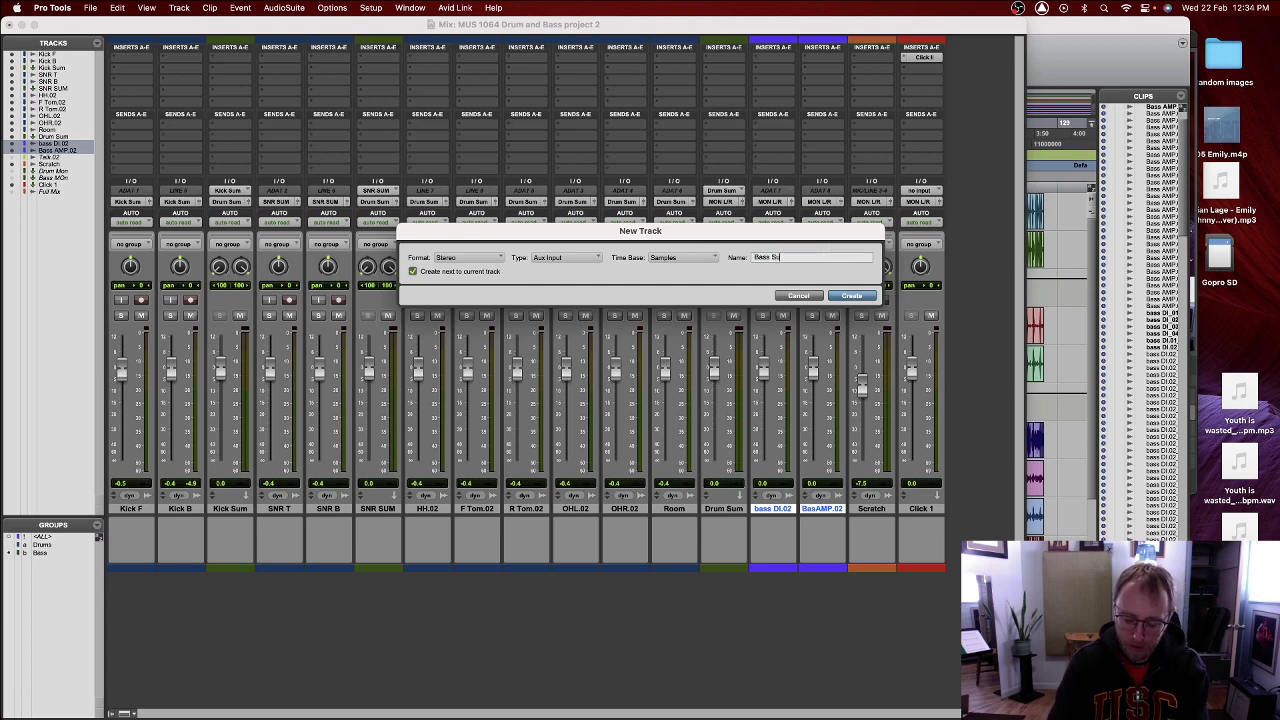
type("m")
key("Return")
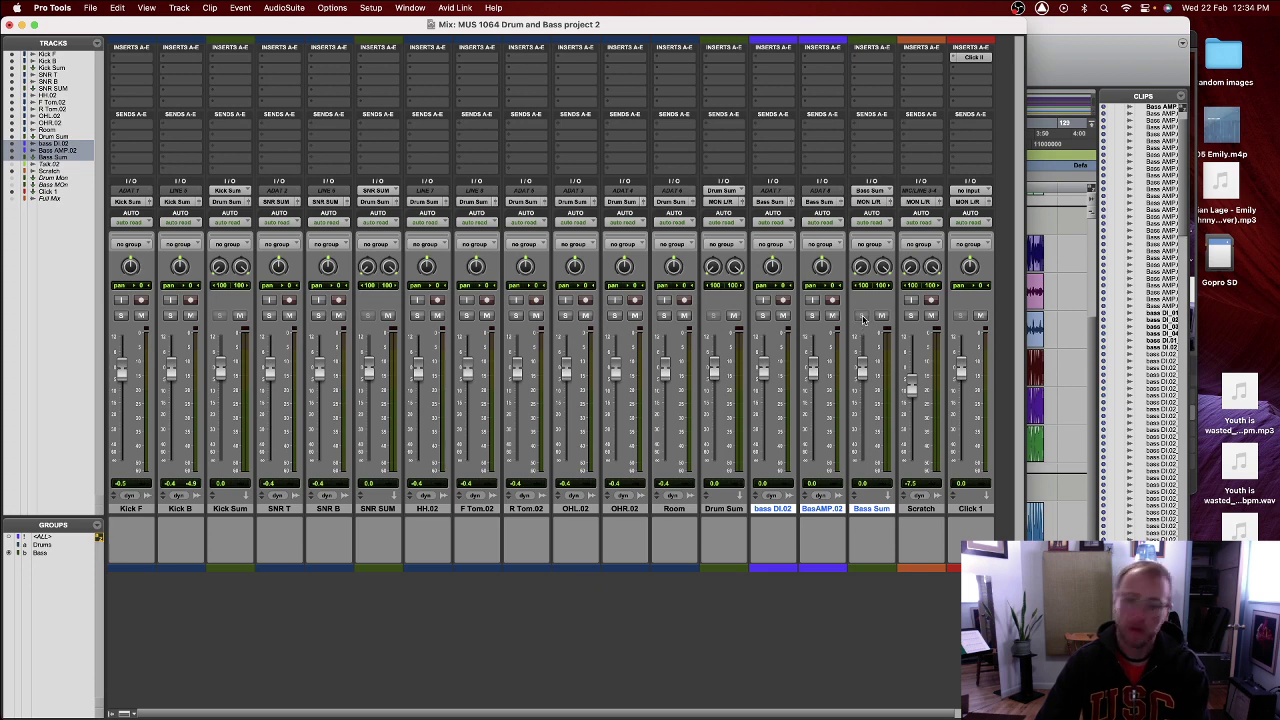
- Route the outputs of Drum Sum, Bass Sum and Scratch to a new stereo Aux Input track named Sub Mix
left_click(924, 511)
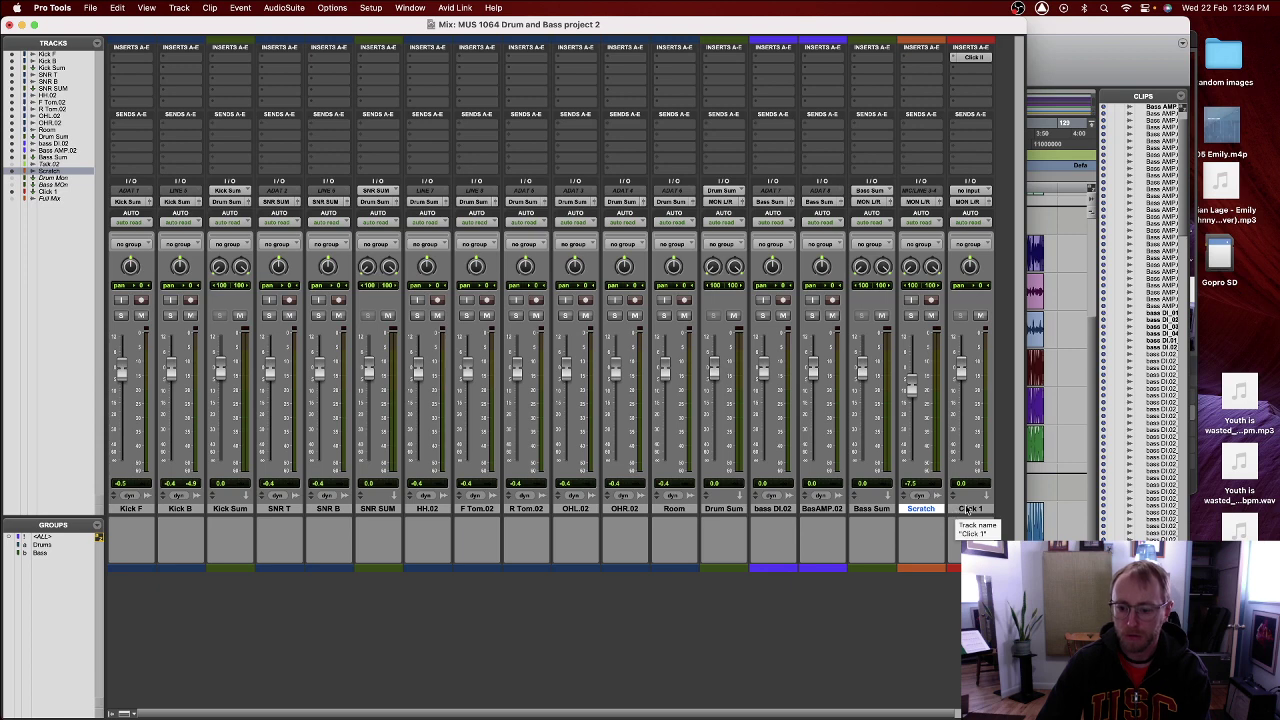
left_click(969, 510)
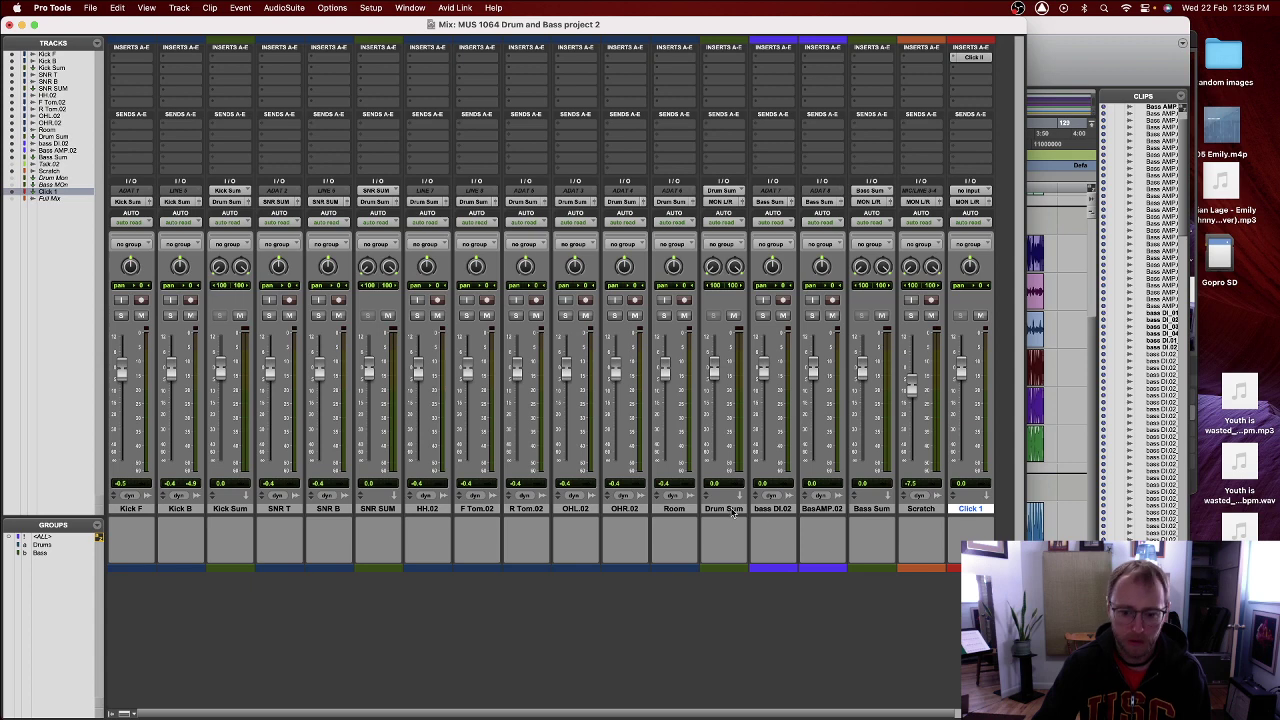
left_click(914, 510)
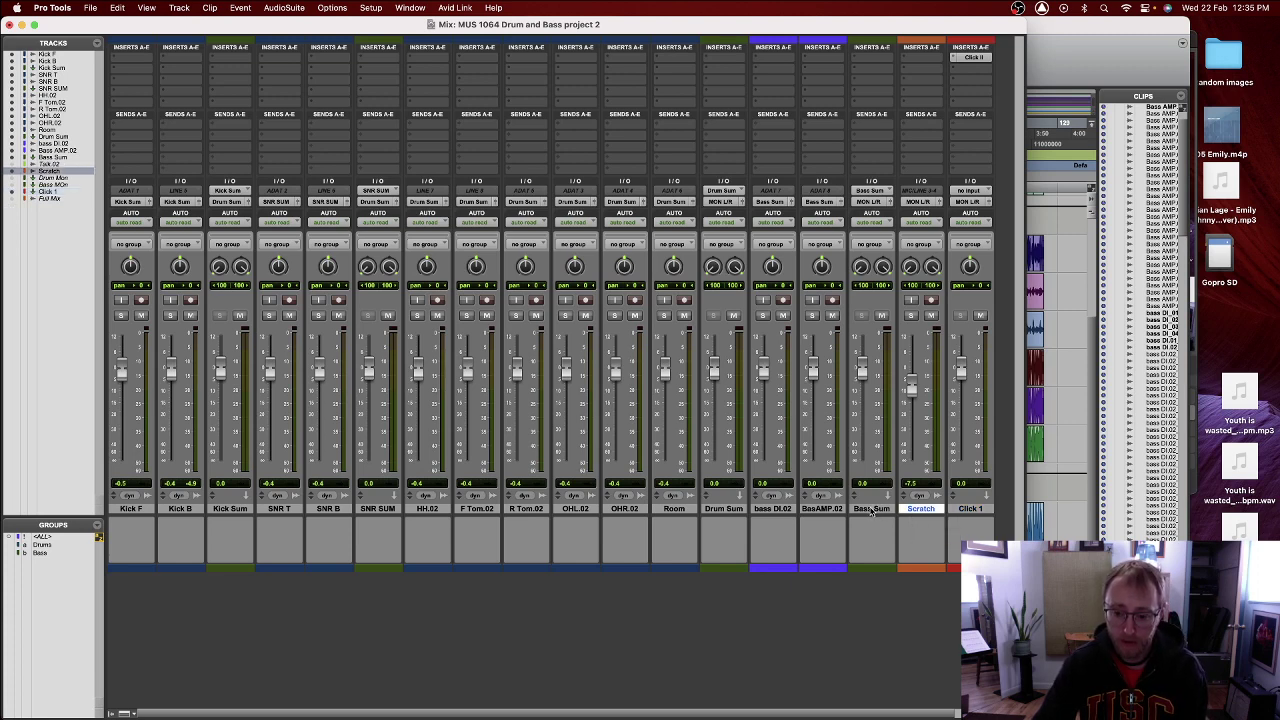
left_click(871, 510, "shift")
left_click(725, 510, "super")
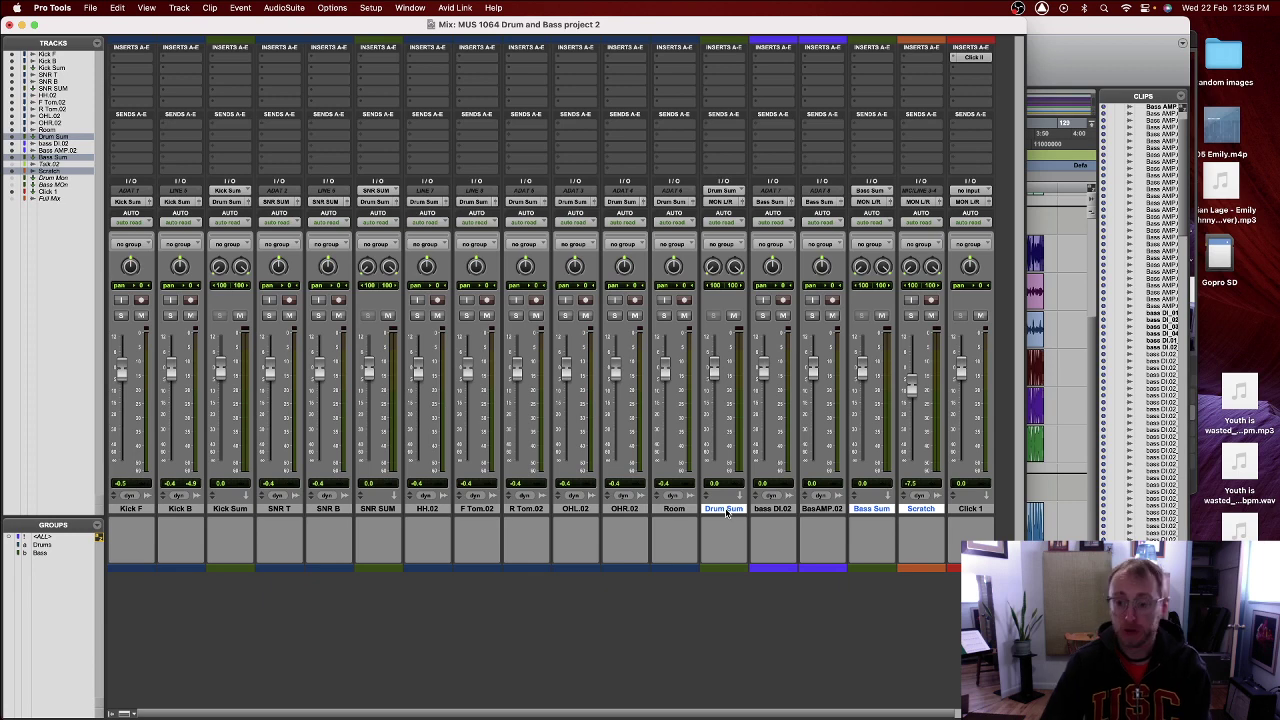
left_click(918, 203)
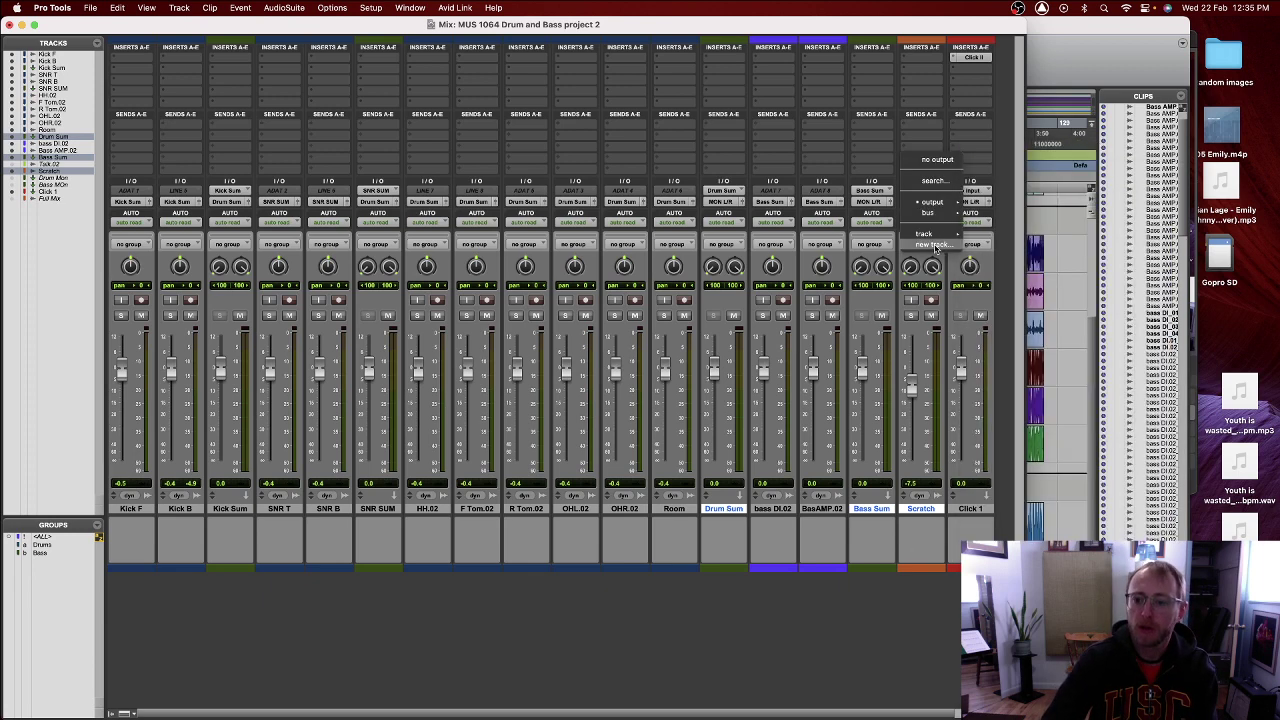
left_click(936, 250)
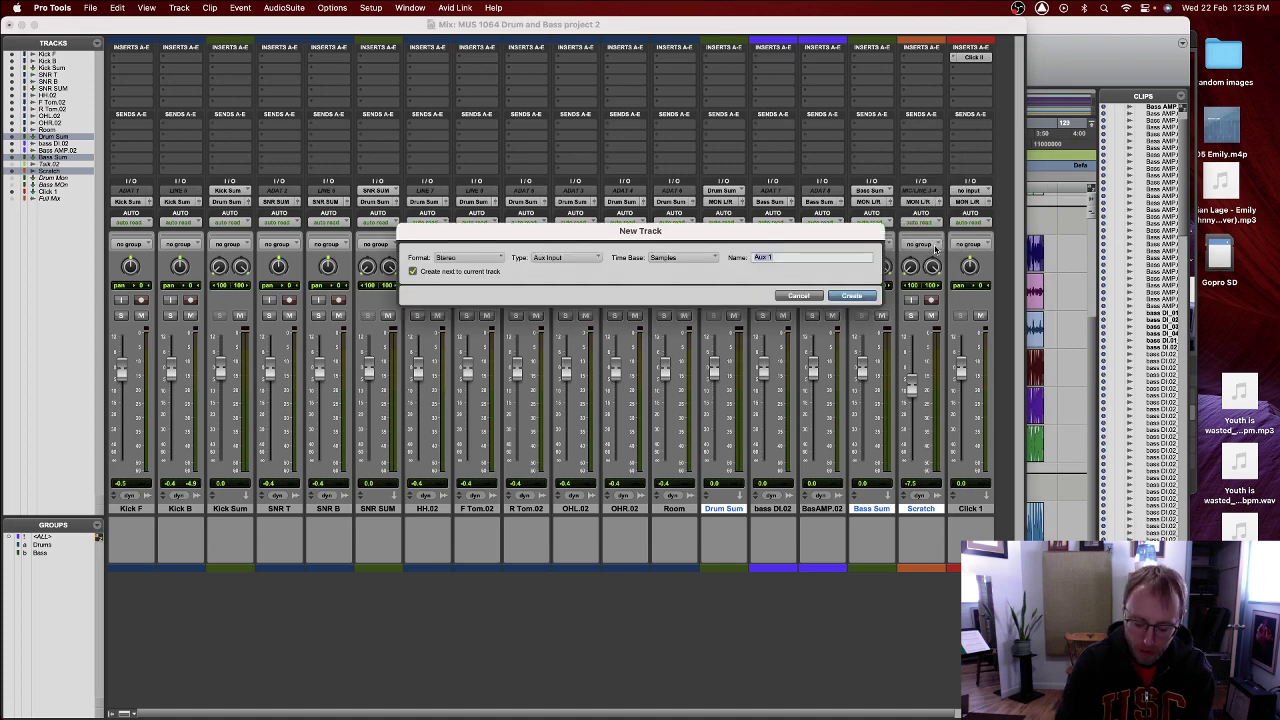
type("Sub Mix")
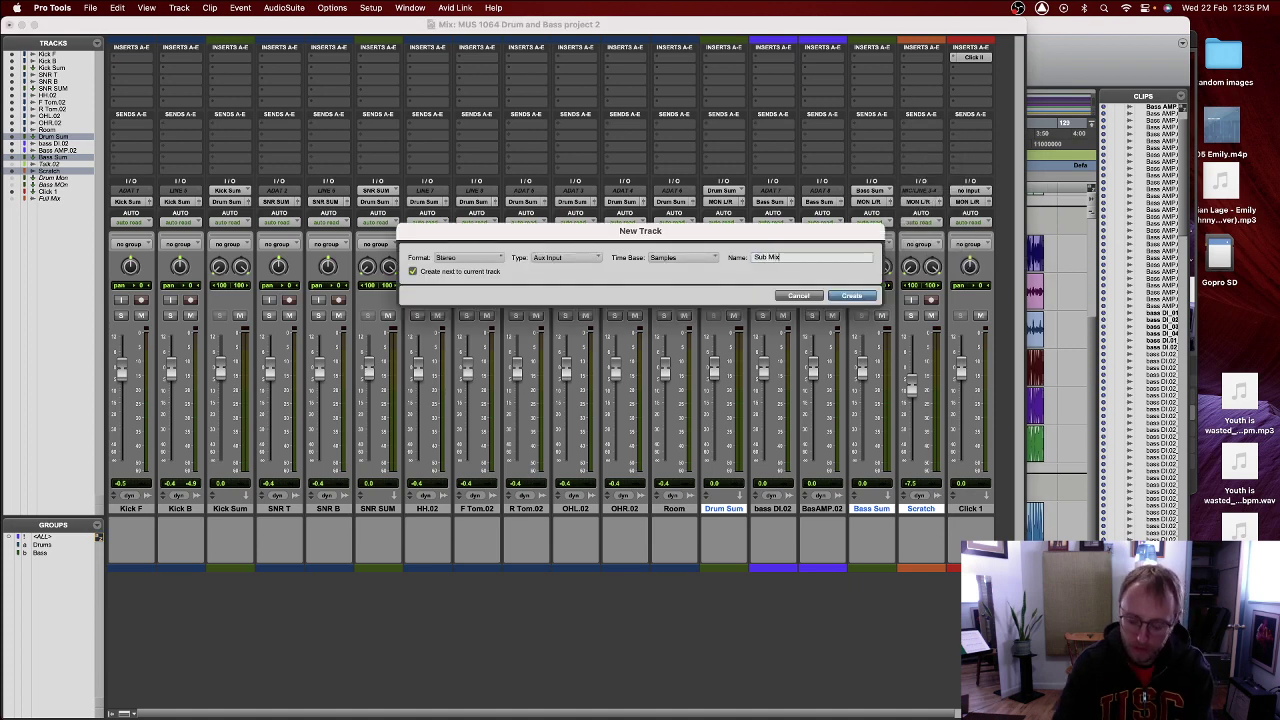
key("Return")
scroll(930, 532, "right", 3)
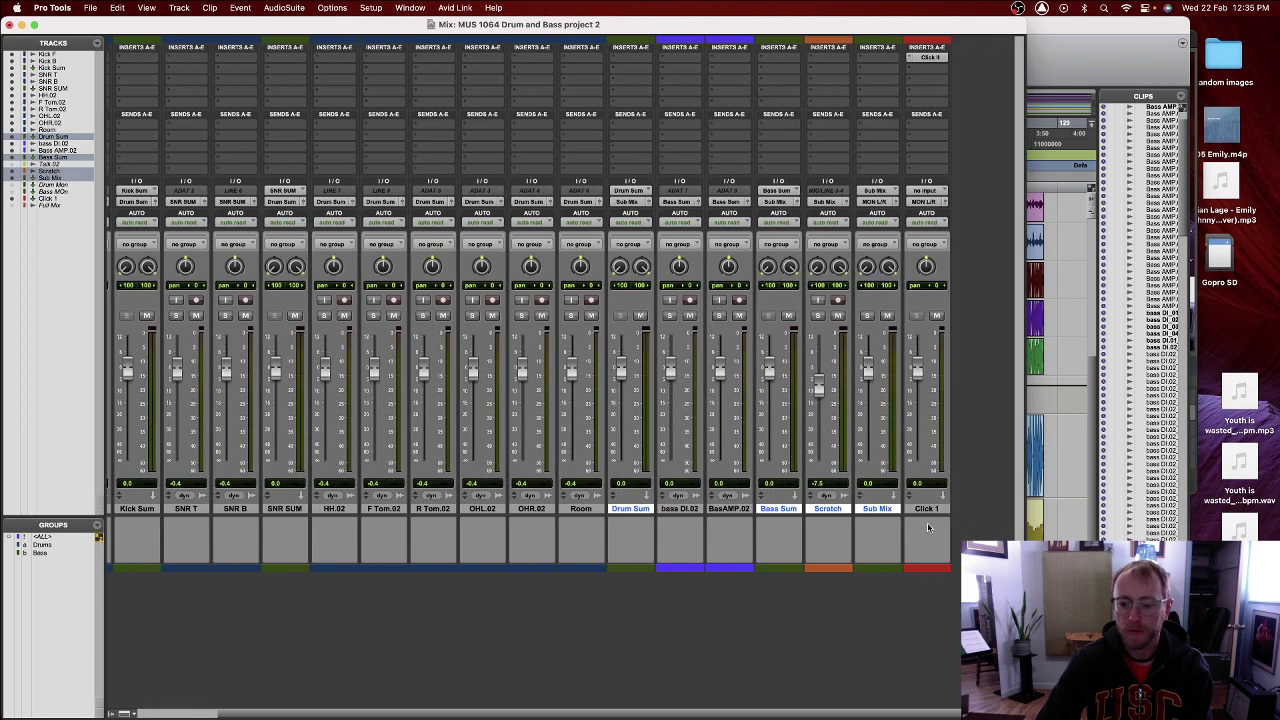
- Change the Sub Mix track's colour to red and close the colour palette
left_click(921, 510)
left_click(874, 510)
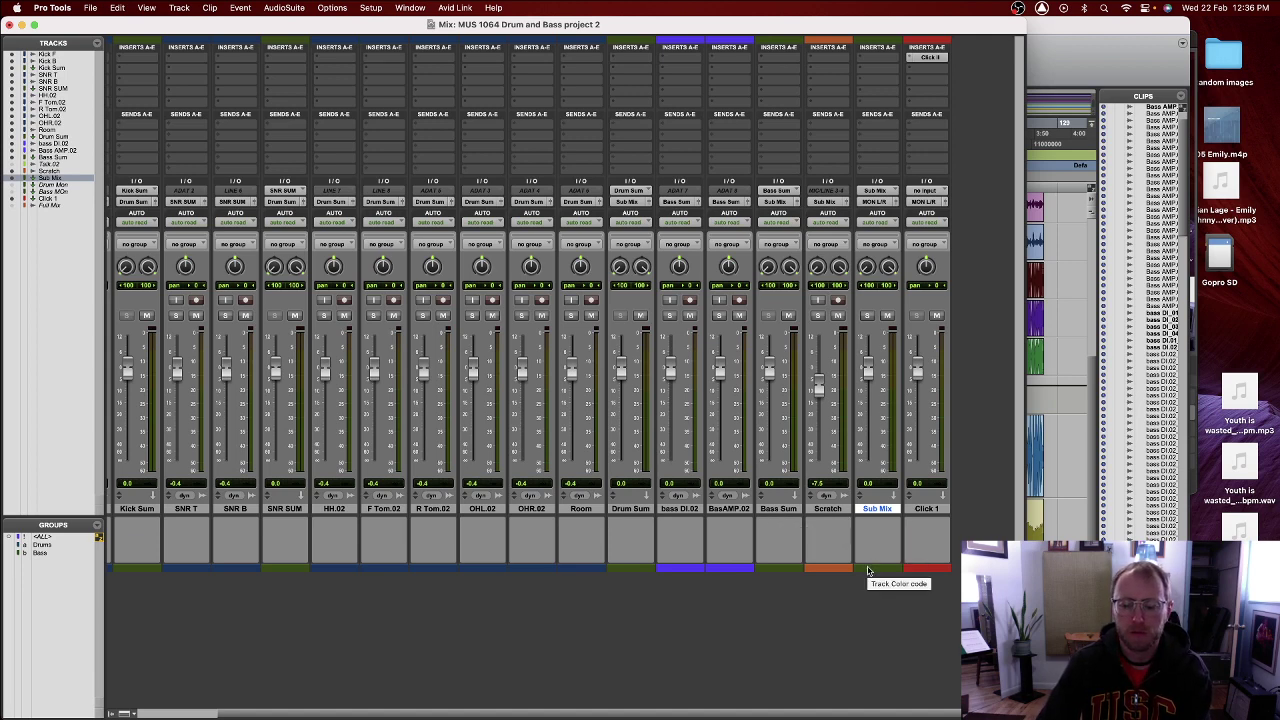
left_click(779, 509)
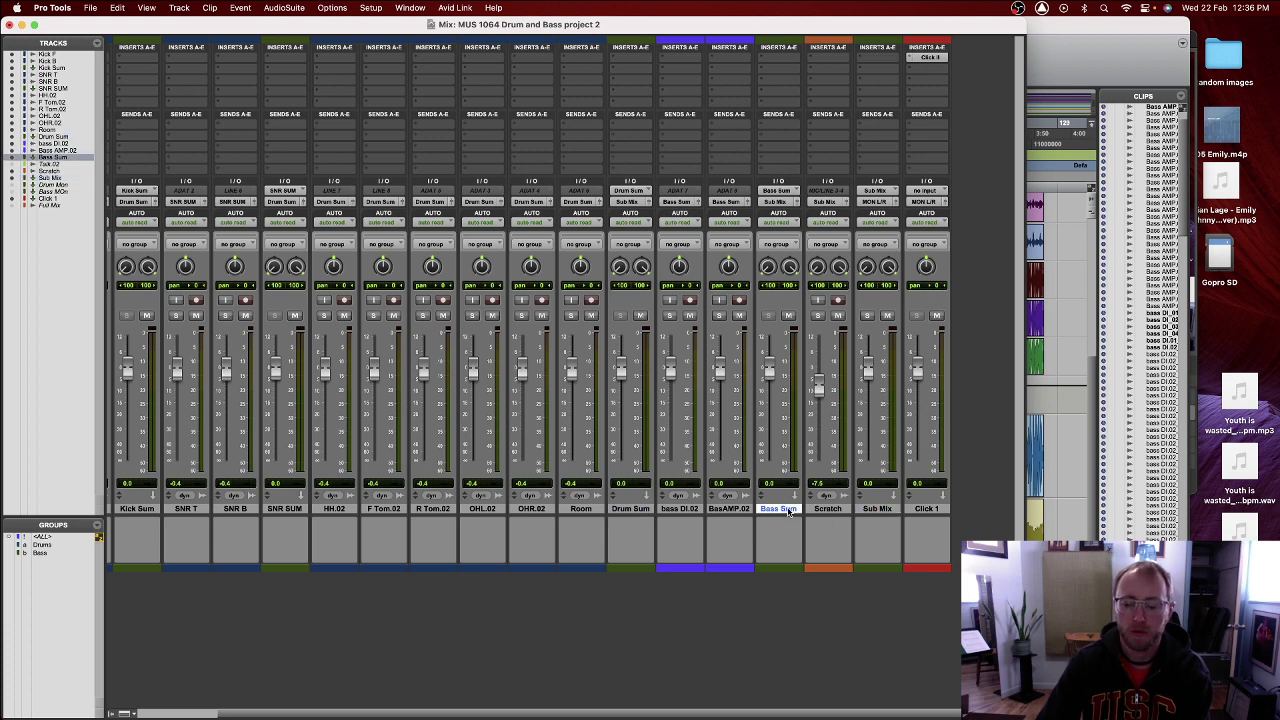
left_click(877, 509)
double_click(876, 569)
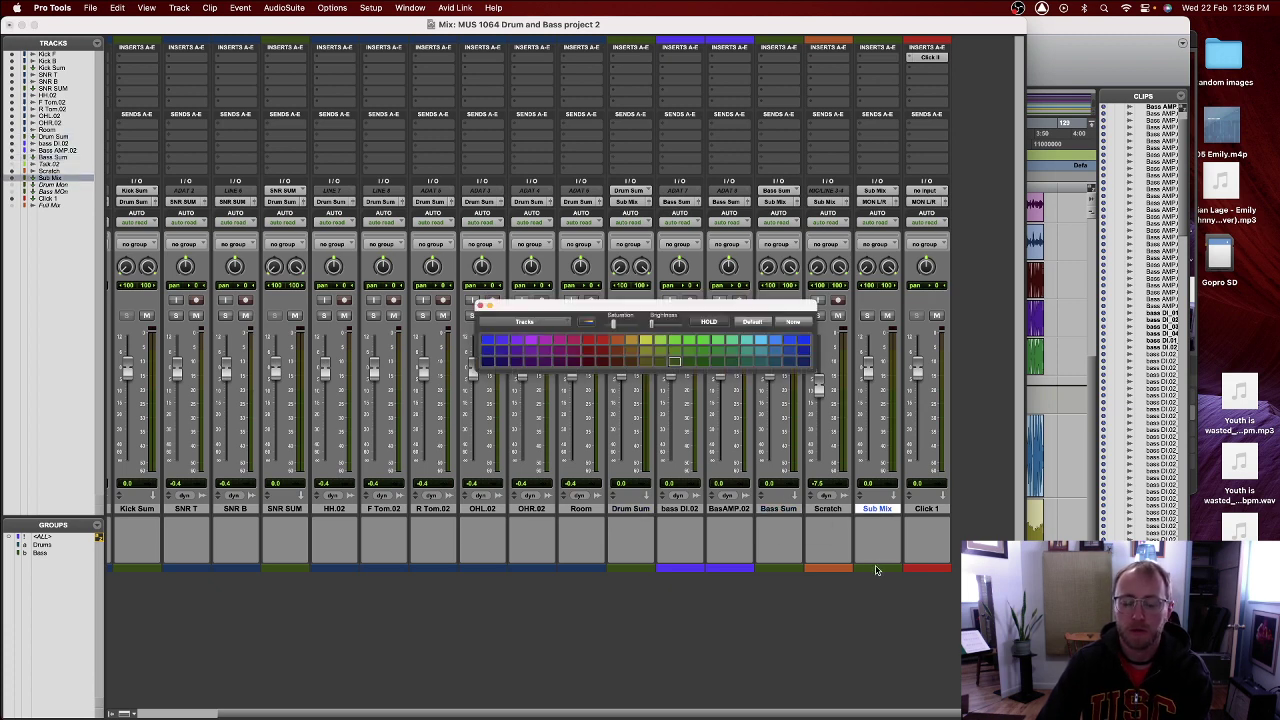
left_click(587, 342)
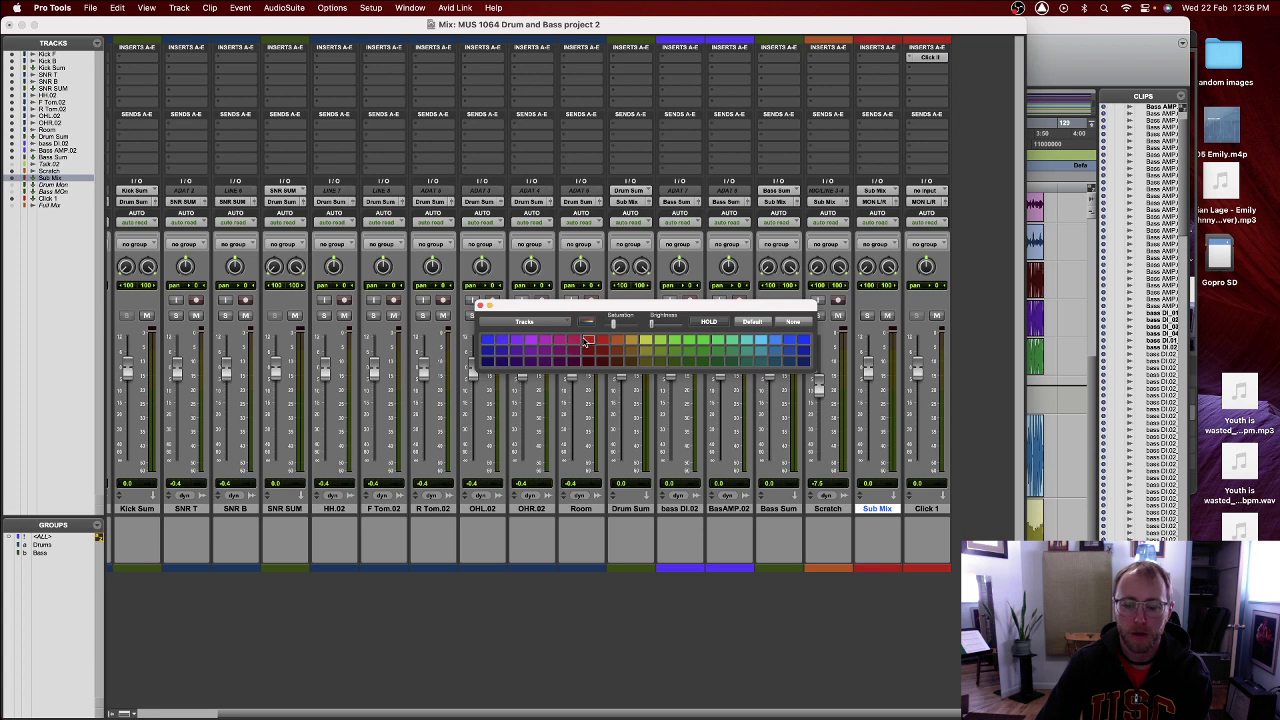
left_click(481, 305)
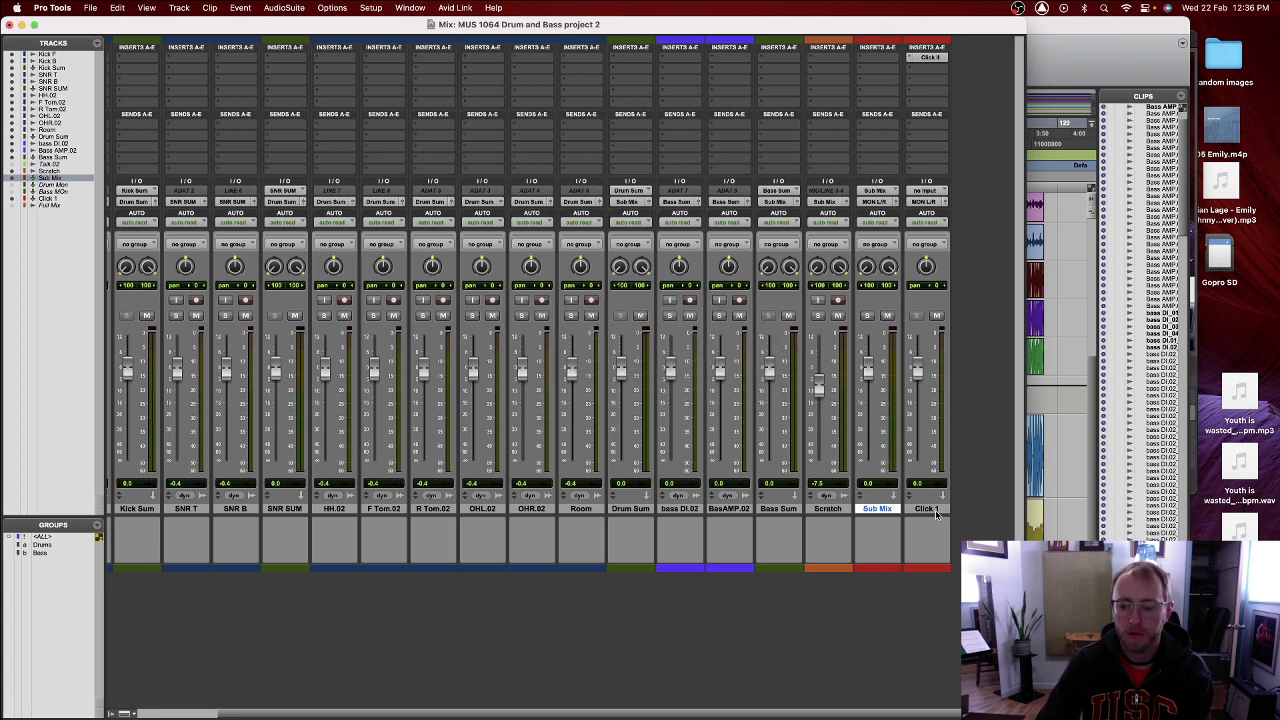
- Change the Click 1 track's colour to golden orange
left_click(934, 511)
double_click(937, 569)
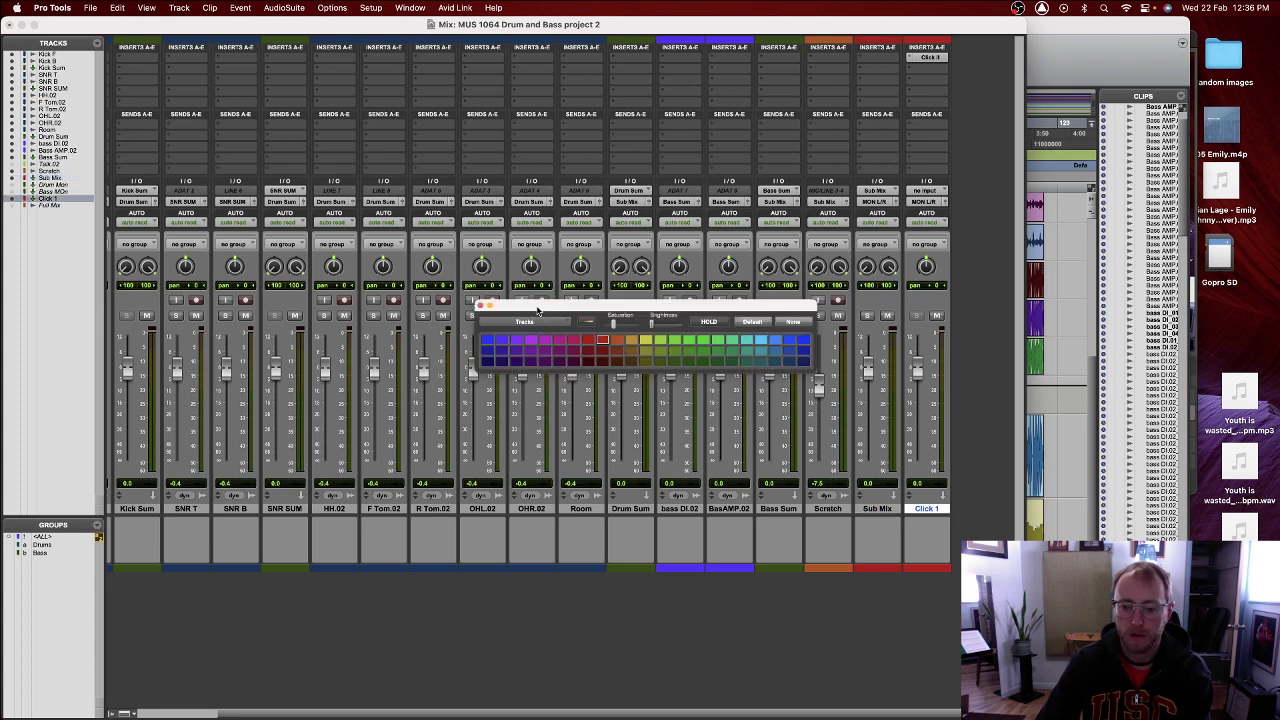
left_click(631, 343)
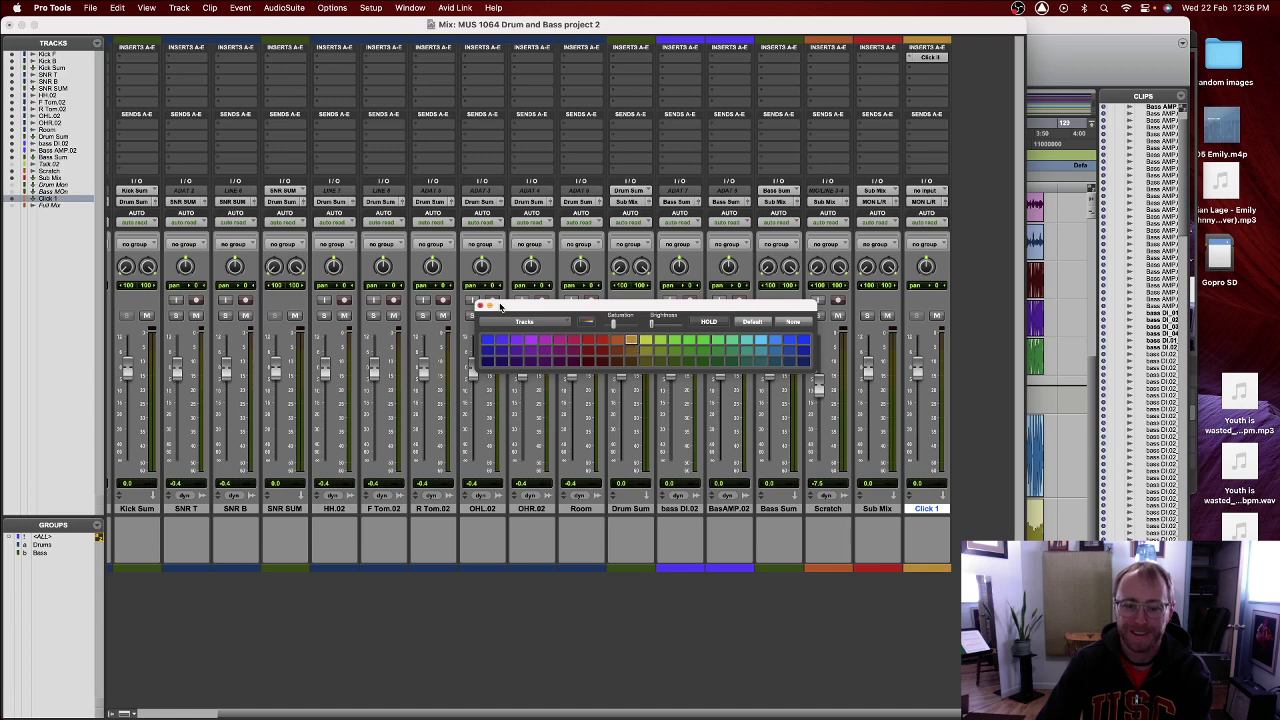
- Change the Click 1 track's colour to lime green, close the colour palette and move the track to the start of the mixer
left_click(662, 340)
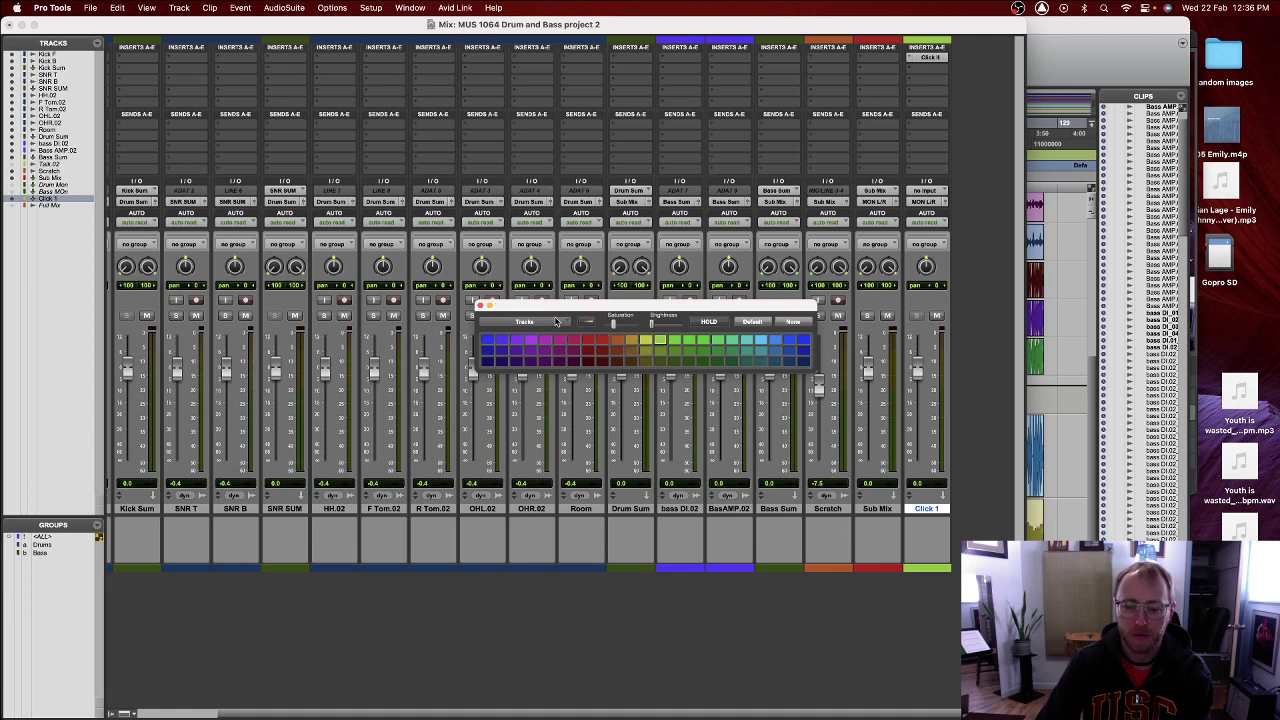
key("super+w")
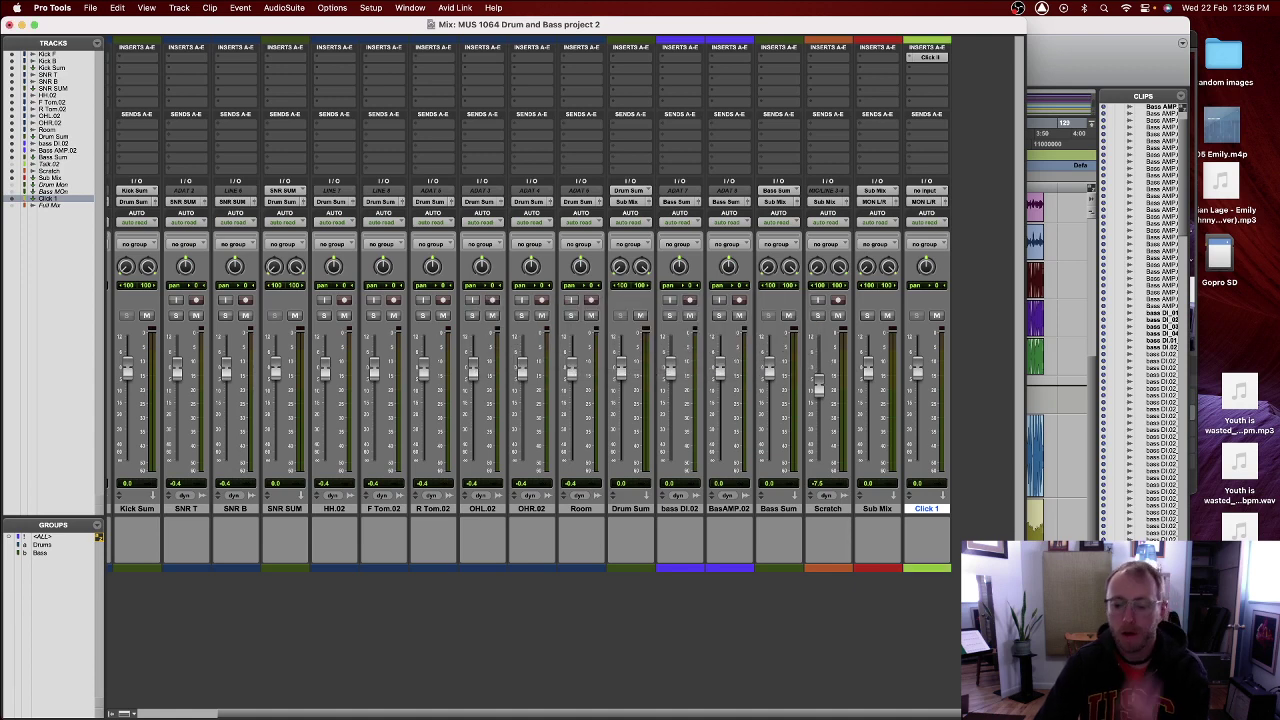
left_click_drag(930, 510, 118, 520)
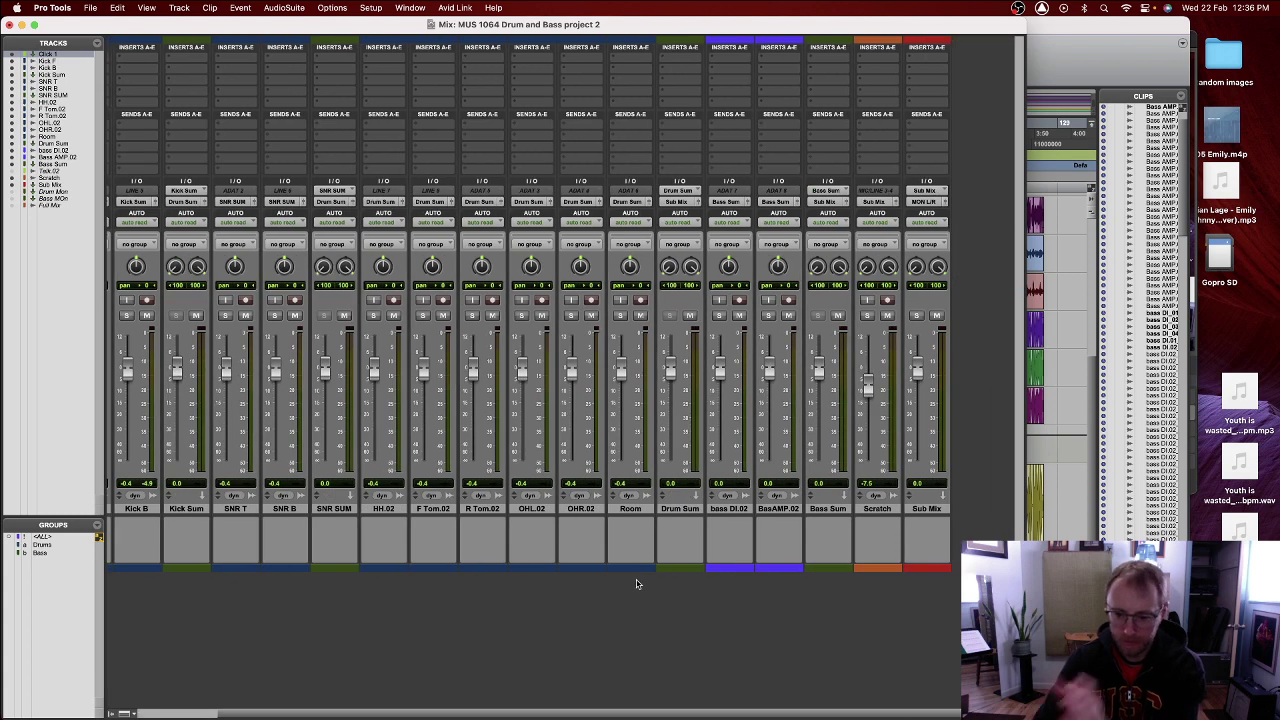
- Select the Sub Mix track and play the session briefly to check the level meters
left_click(926, 510)
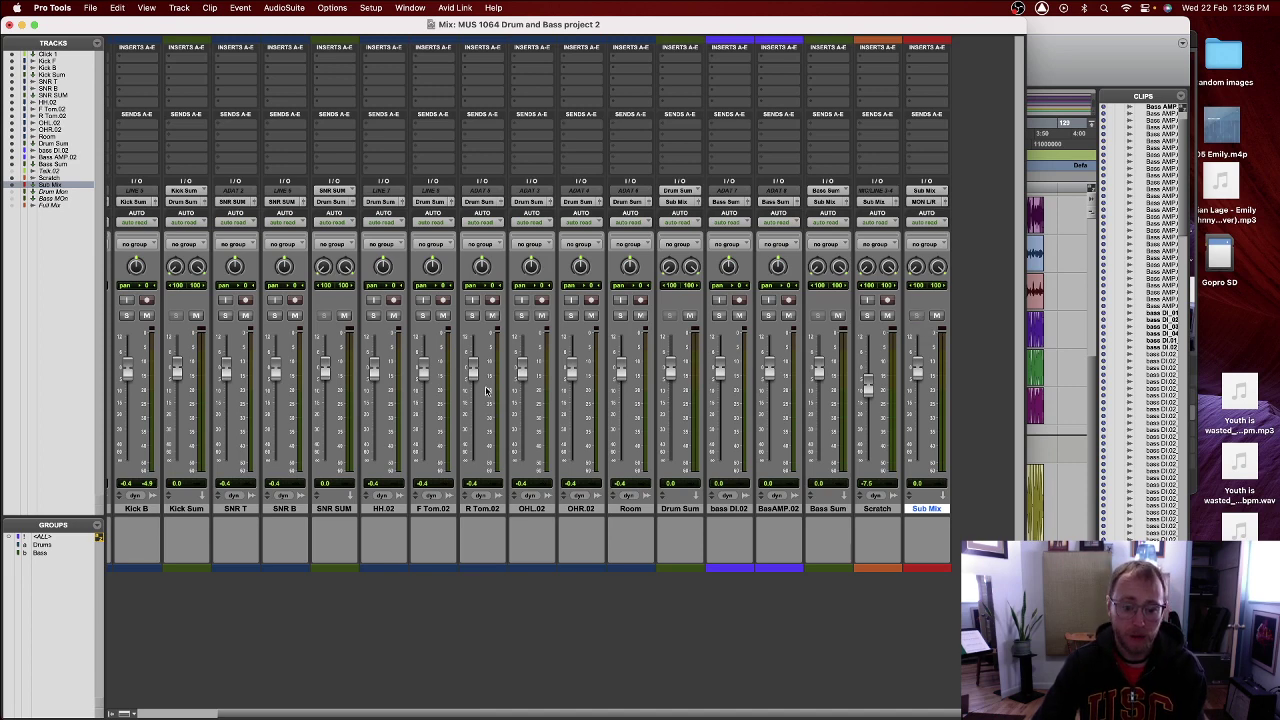
key("space")
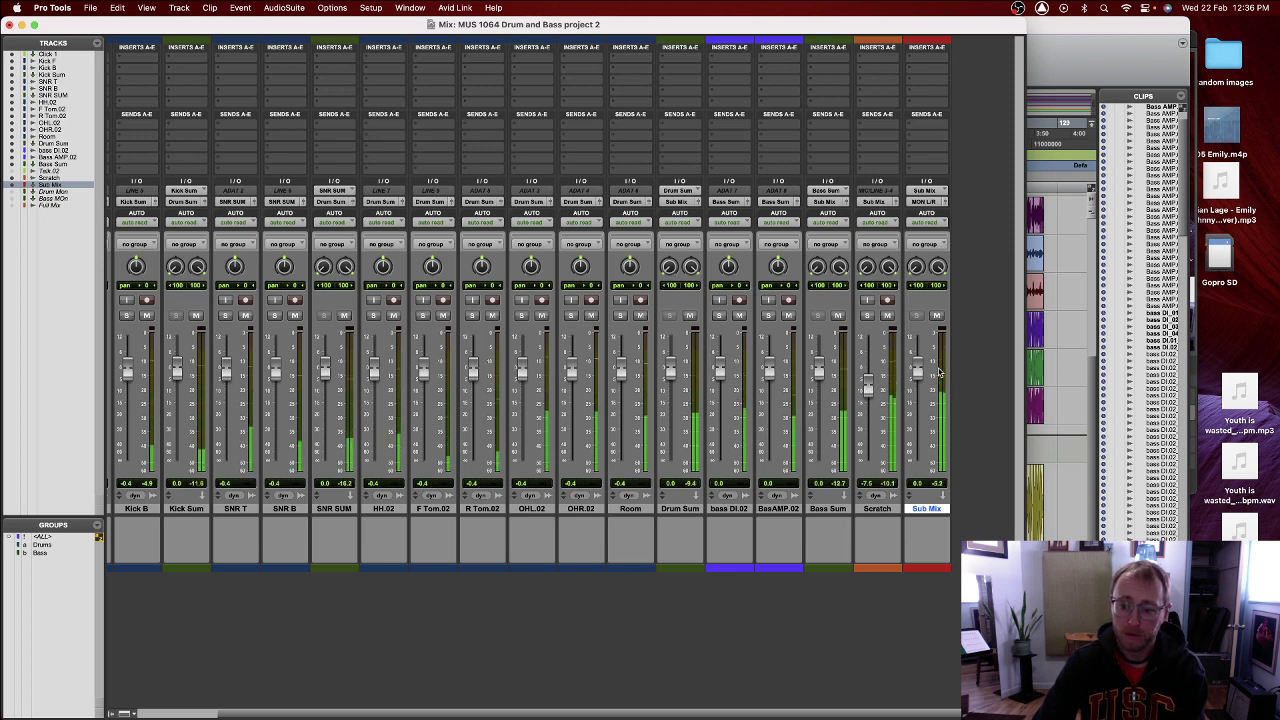
key("space")
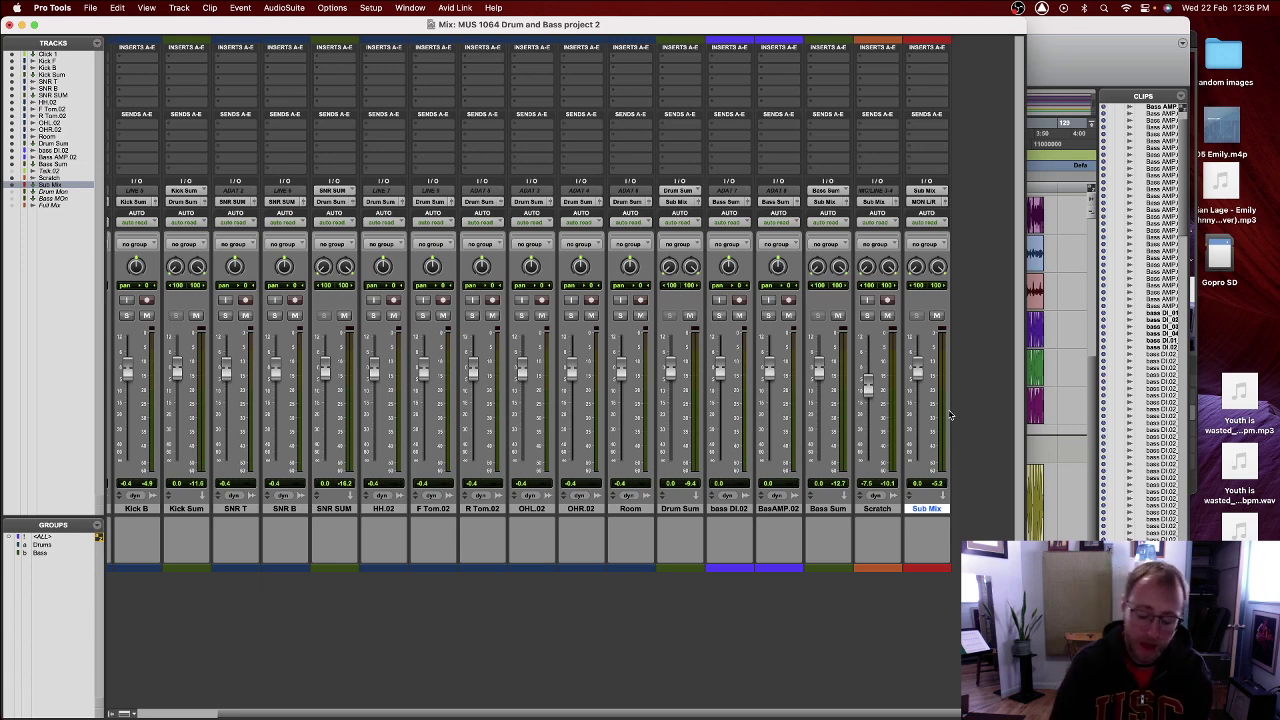
- Create one new stereo Master Fader track after the Sub Mix track
key("super+shift+n")
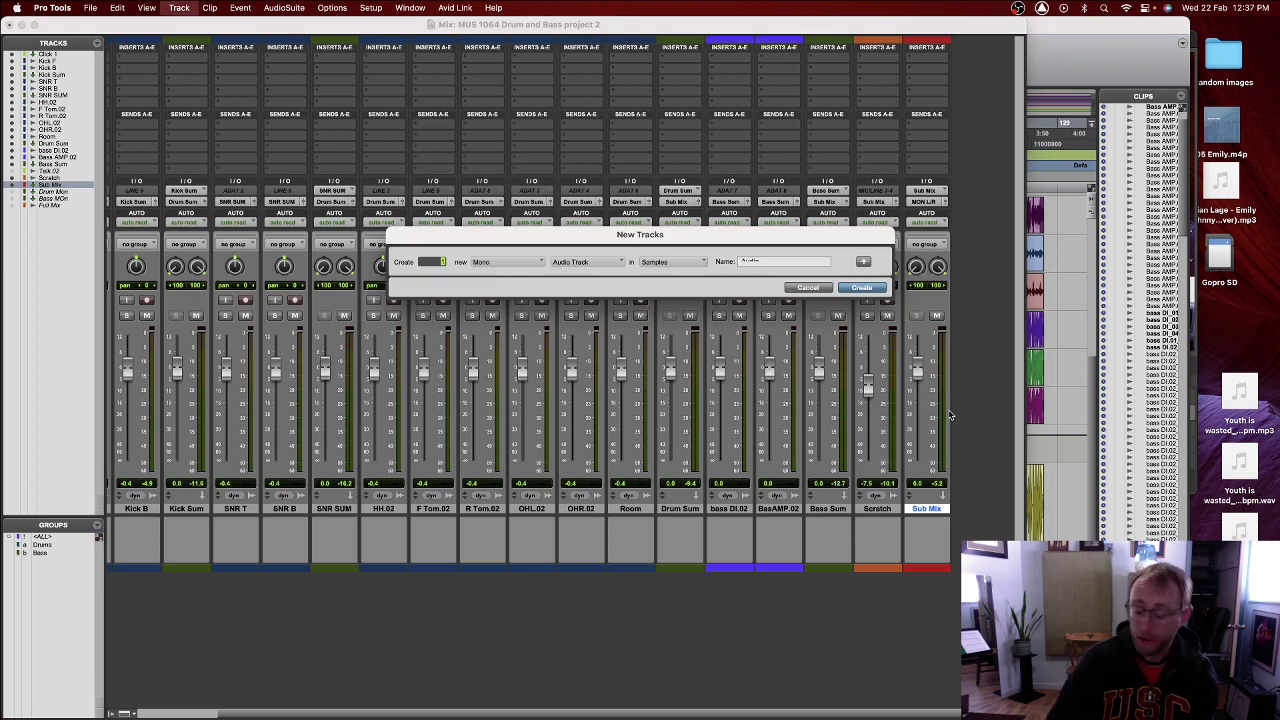
key("super+Down")
key("super+Down")
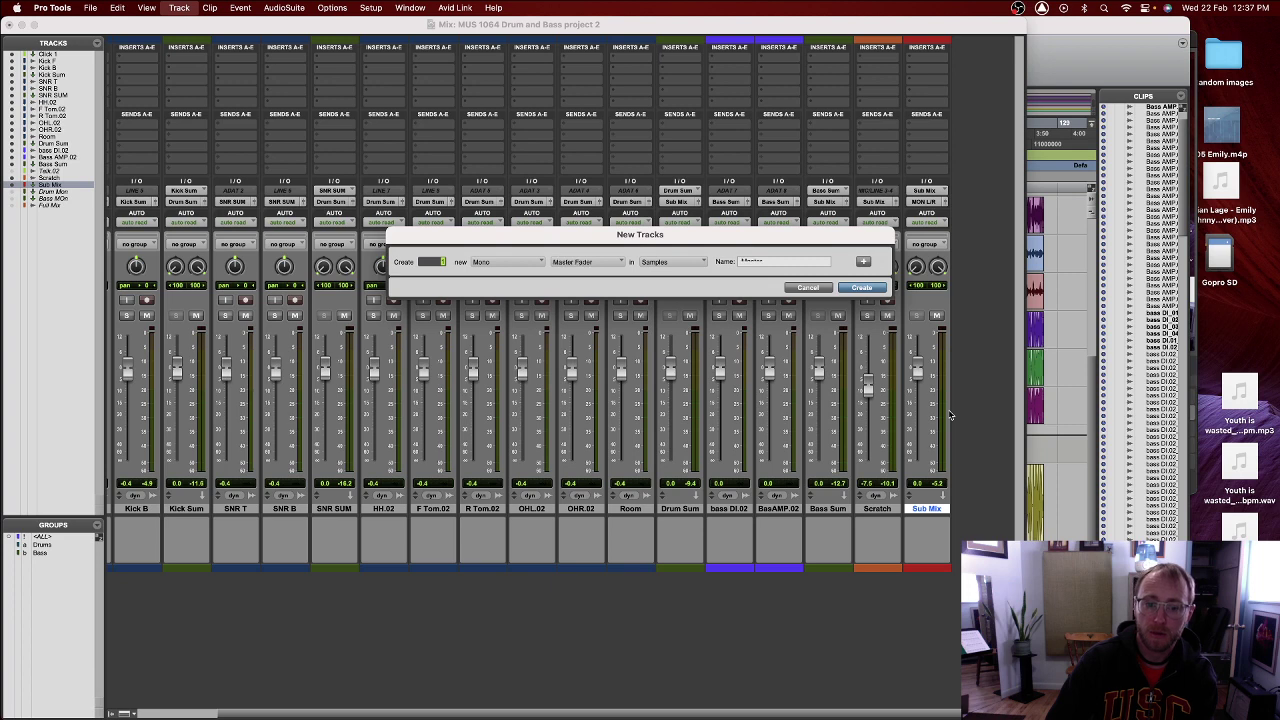
key("super+Down")
key("super+Down")
key("super+Down")
key("super+Down")
key("super+Down")
key("super+Down")
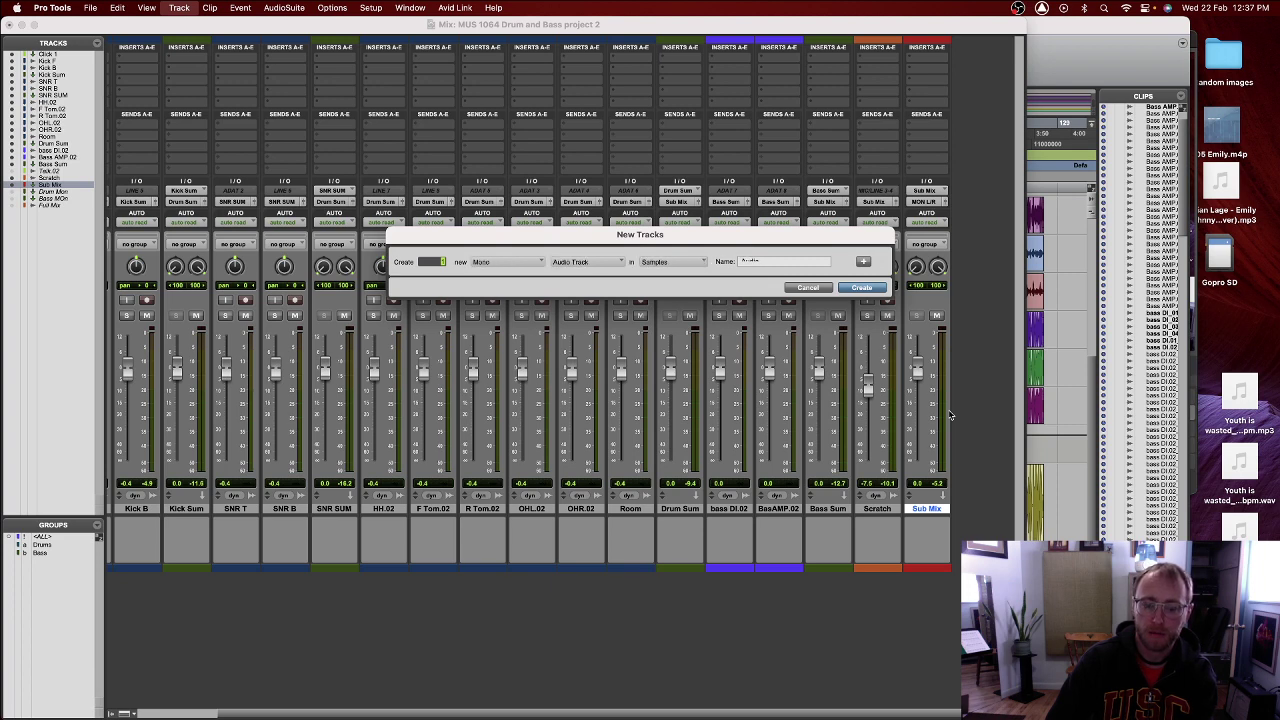
key("super+Down")
key("super+Down")
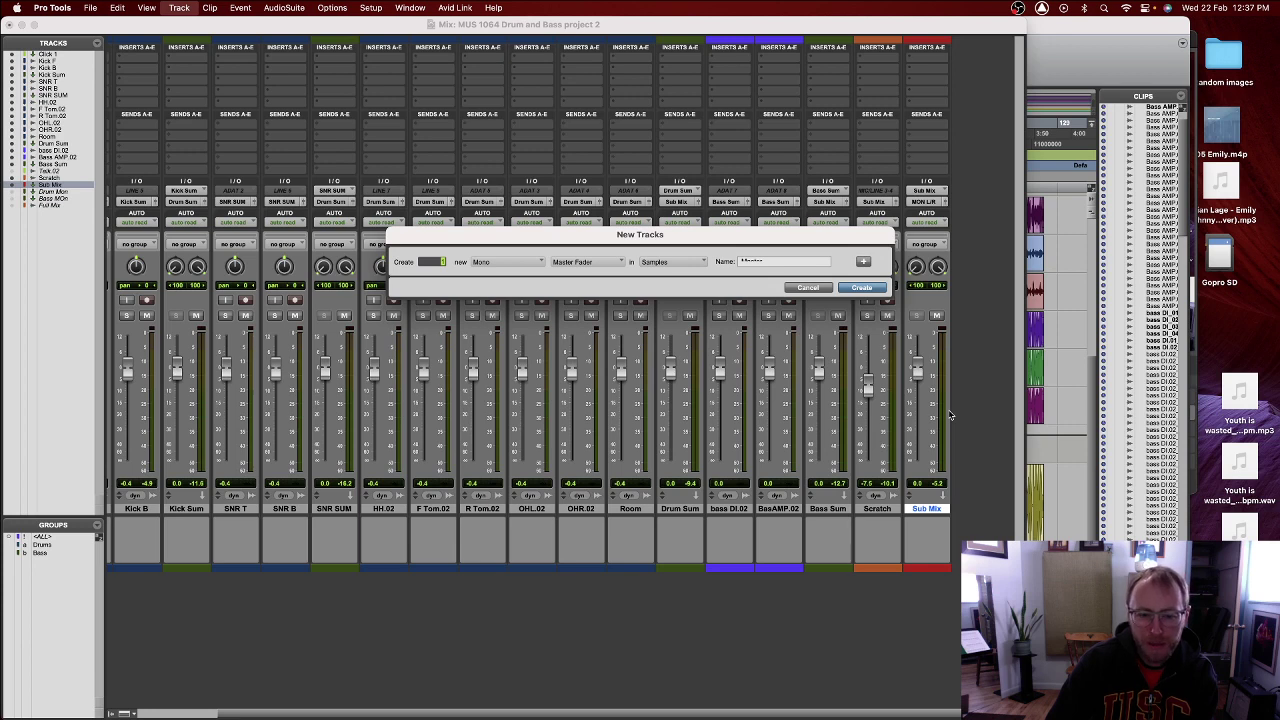
key("super+Right")
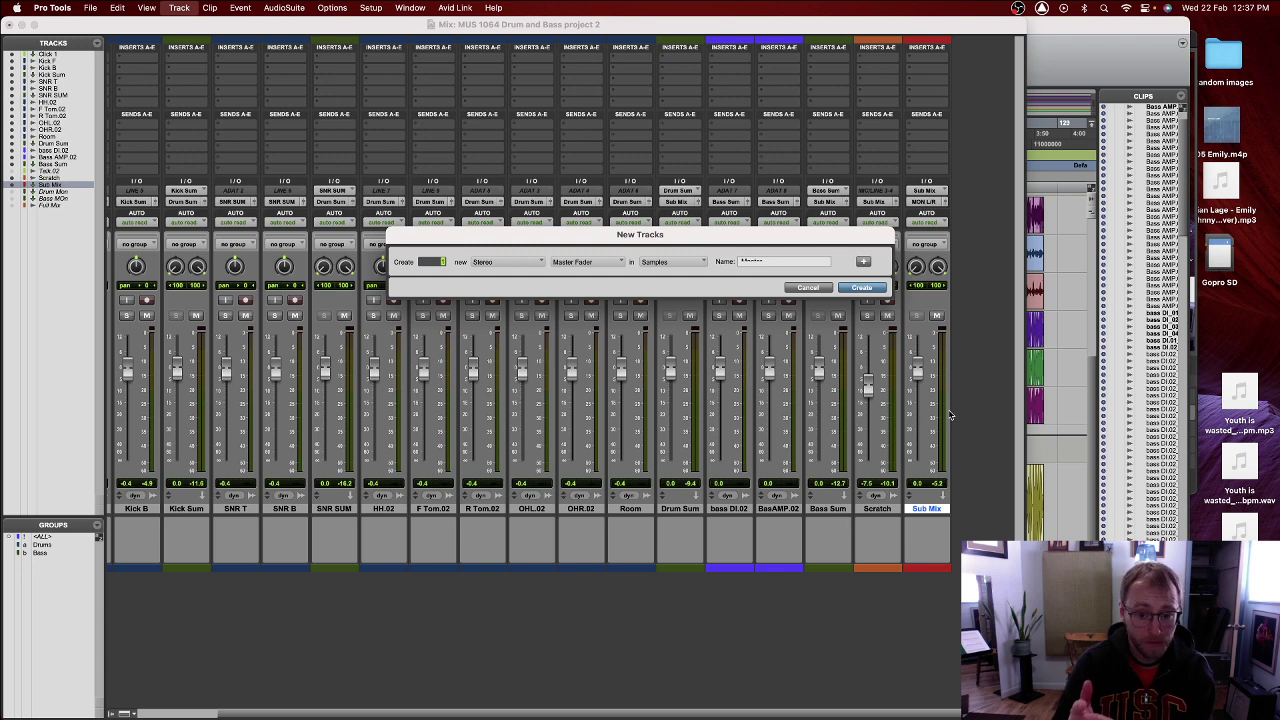
key("Return")
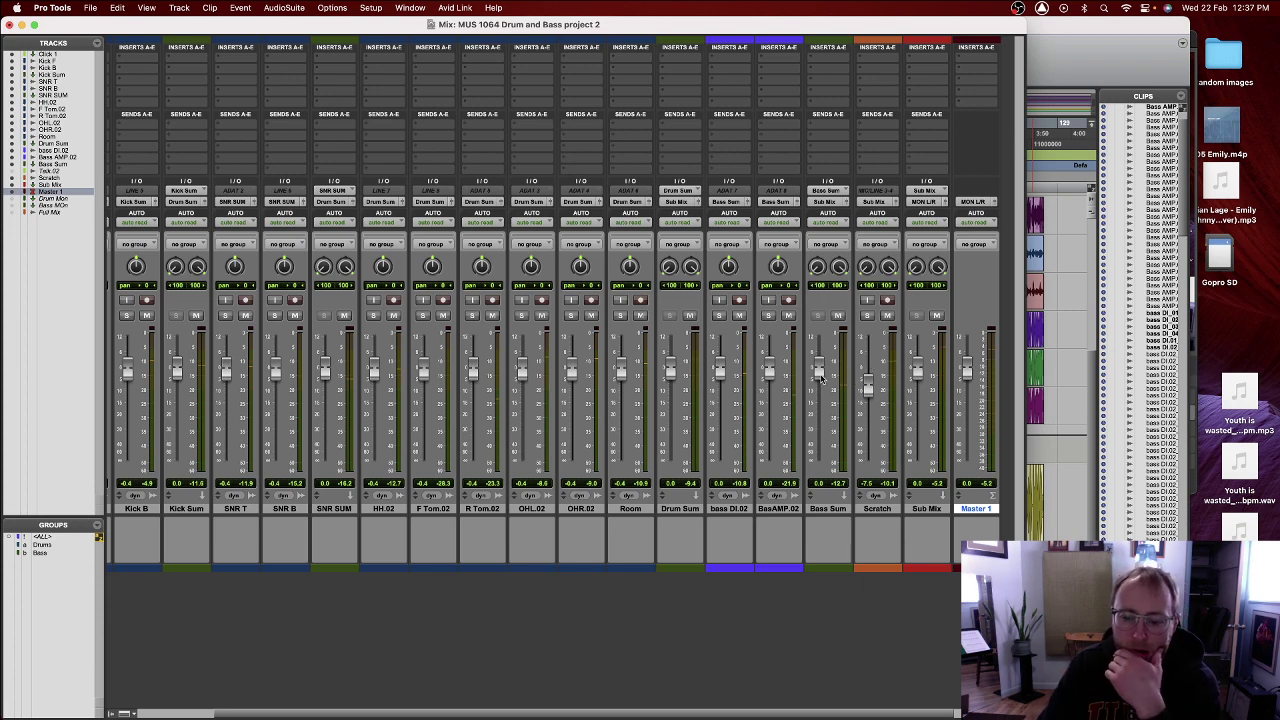
- Lower the Scratch track's volume fader to about -12.1 dB
left_click_drag(867, 384, 868, 399)
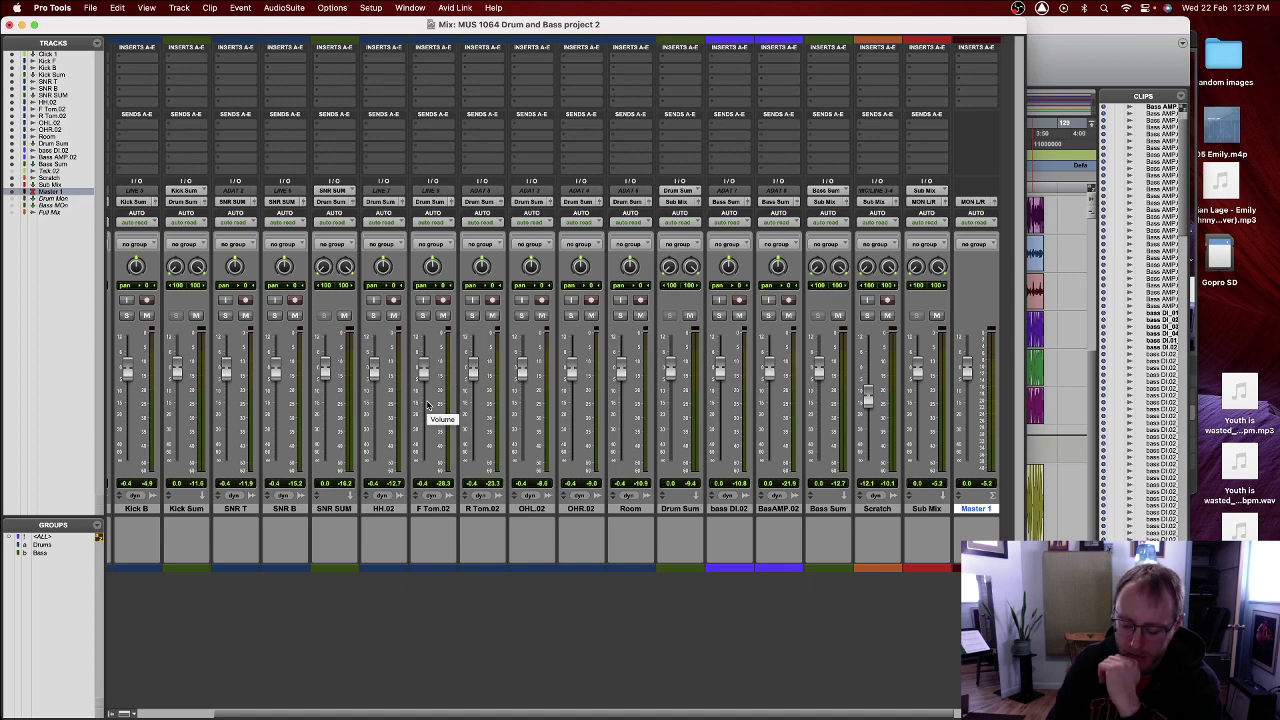
- Look over the track layout in the Edit window and the Bass Sum and Drum Sum tracks in the mixer
key("super+equal")
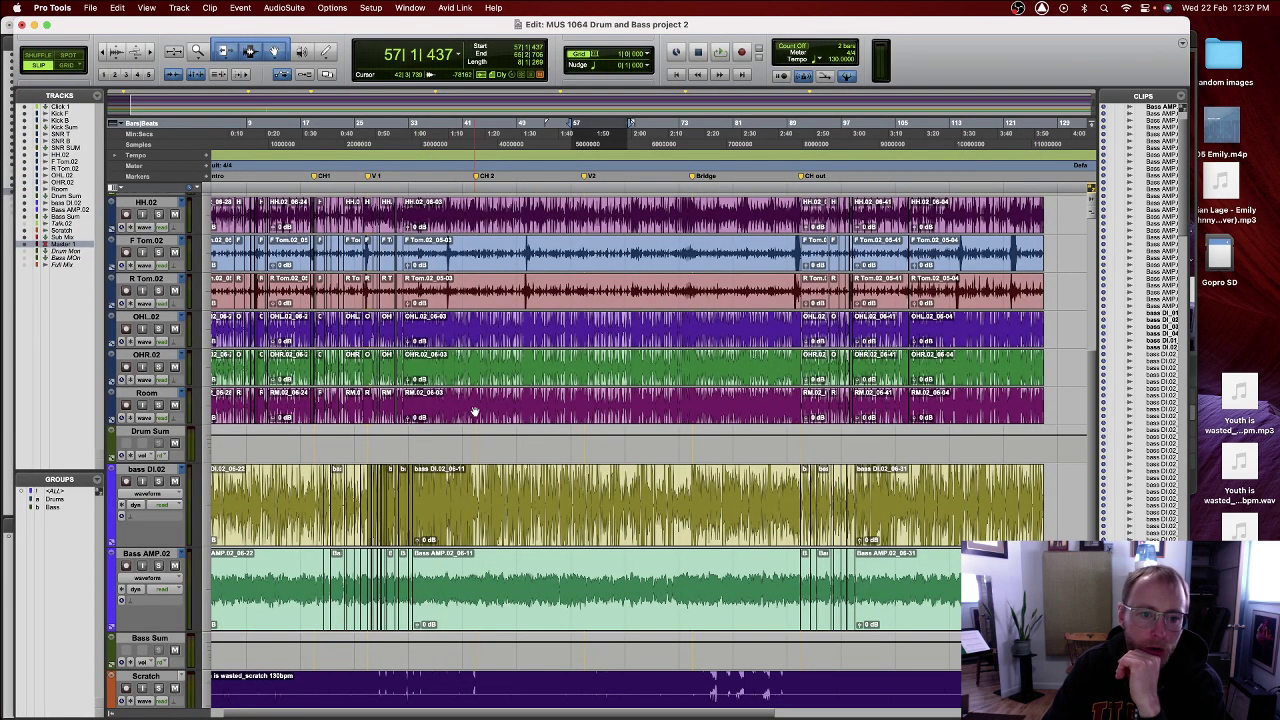
scroll(475, 413, "down", 3)
scroll(471, 404, "up", 7)
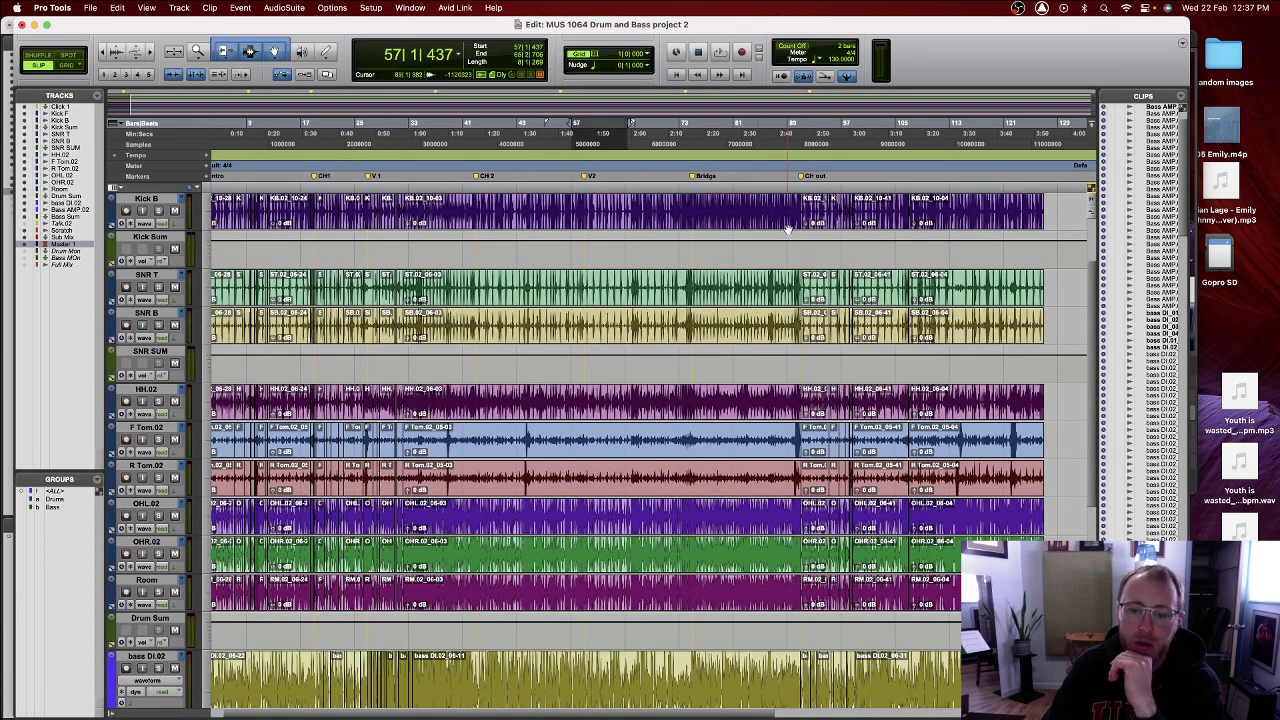
key("super+equal")
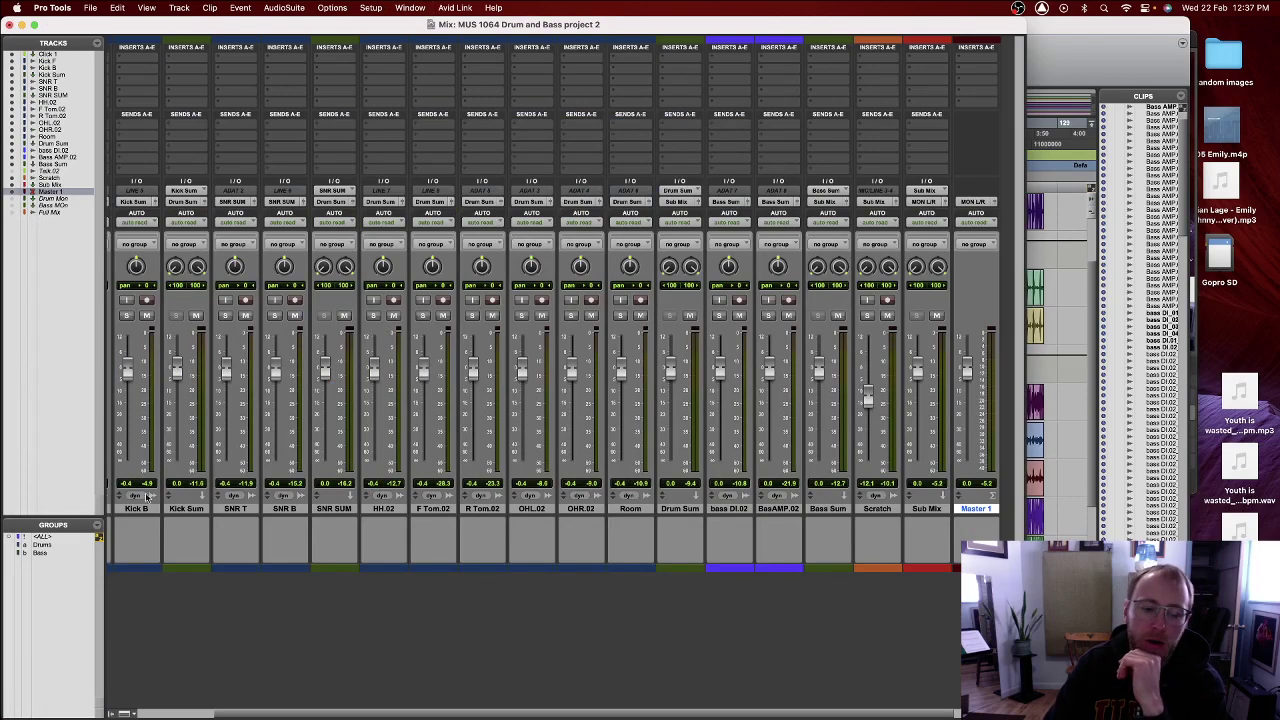
scroll(145, 497, "right", 1)
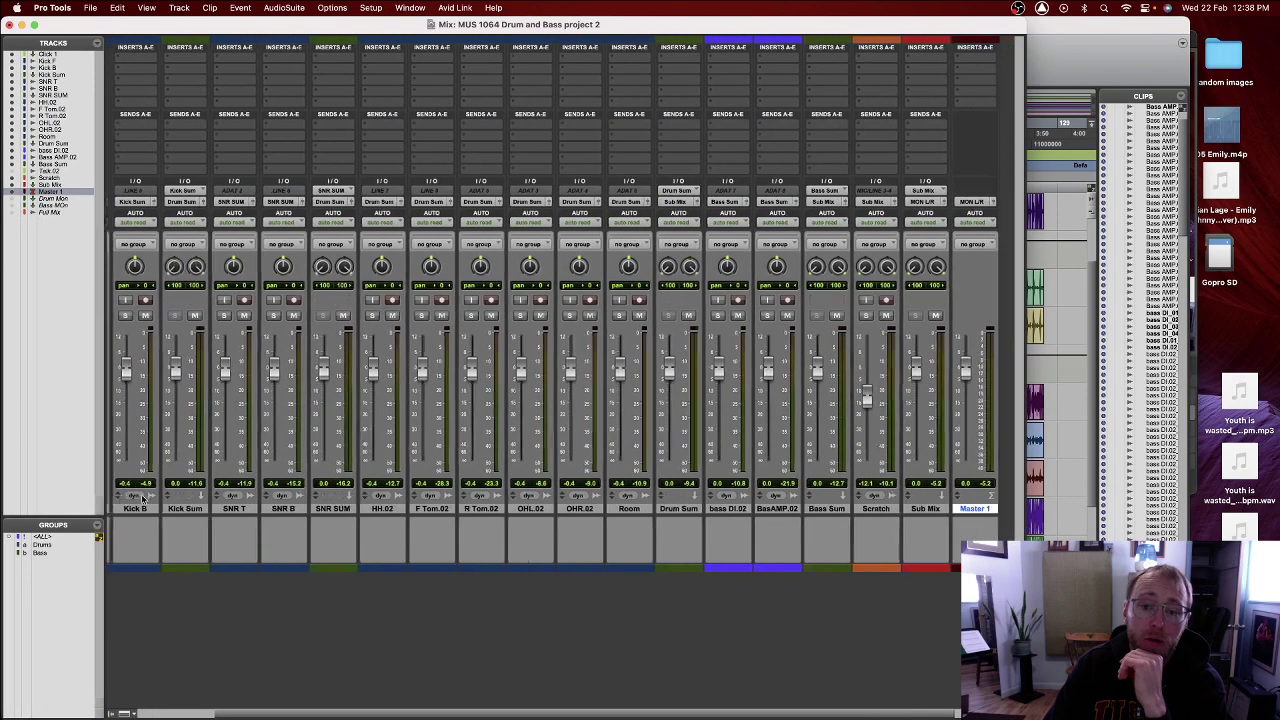
scroll(143, 497, "right", 1)
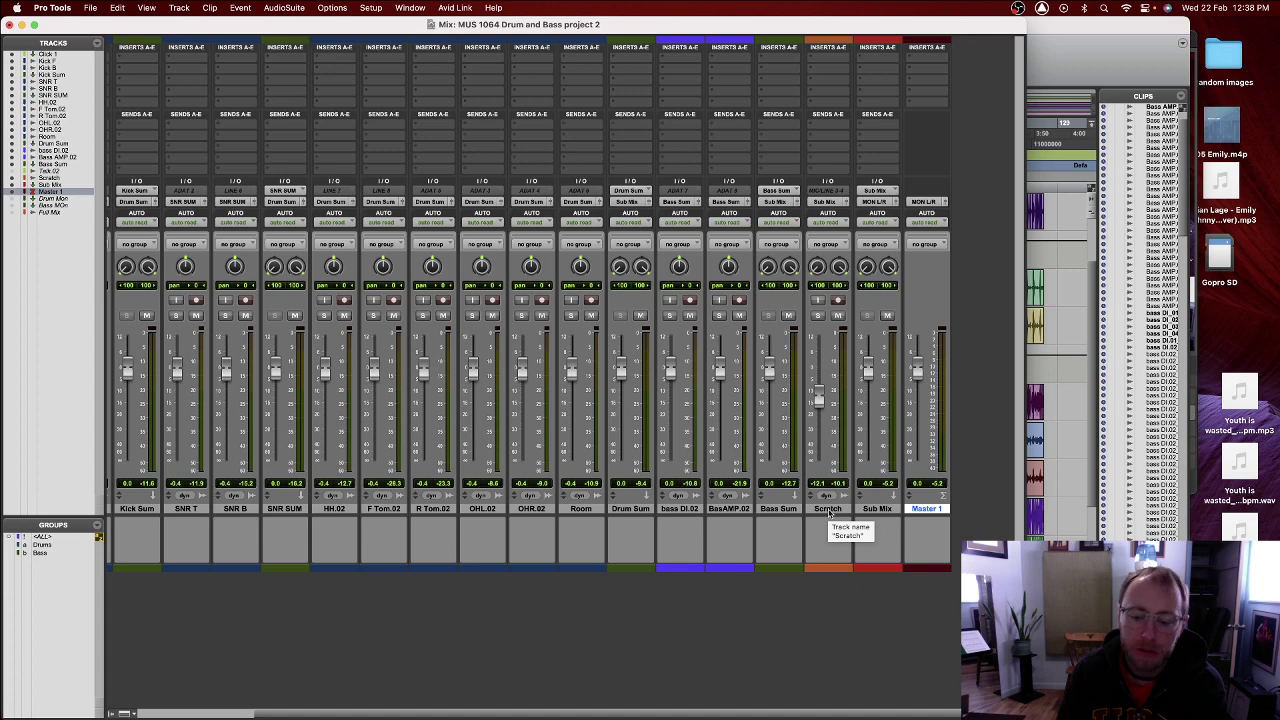
left_click(780, 510)
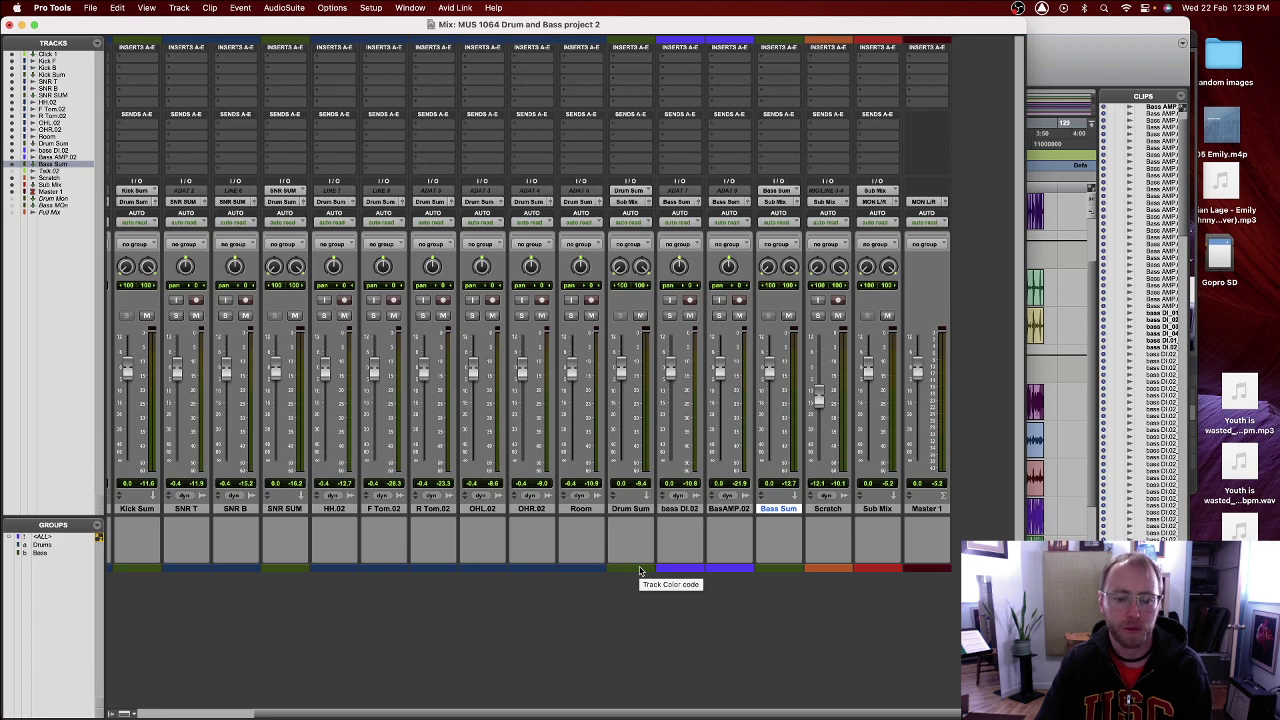
scroll(614, 569, "left", 3)
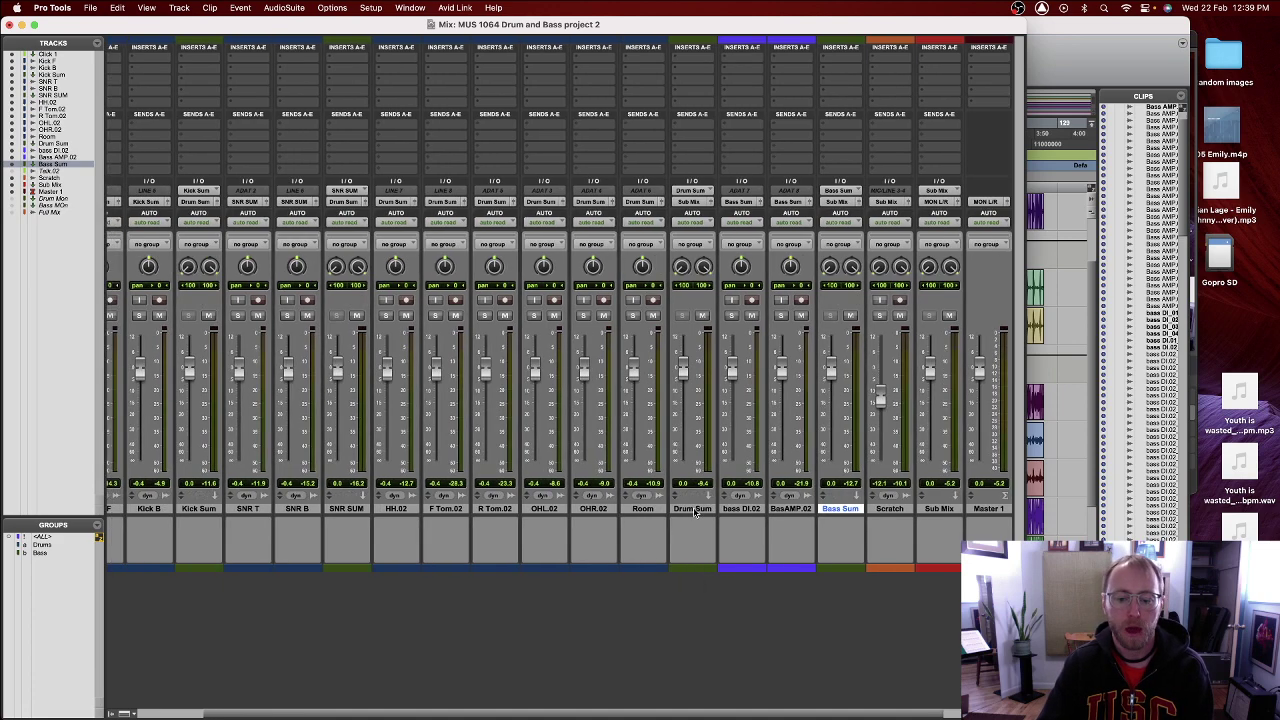
left_click(693, 509)
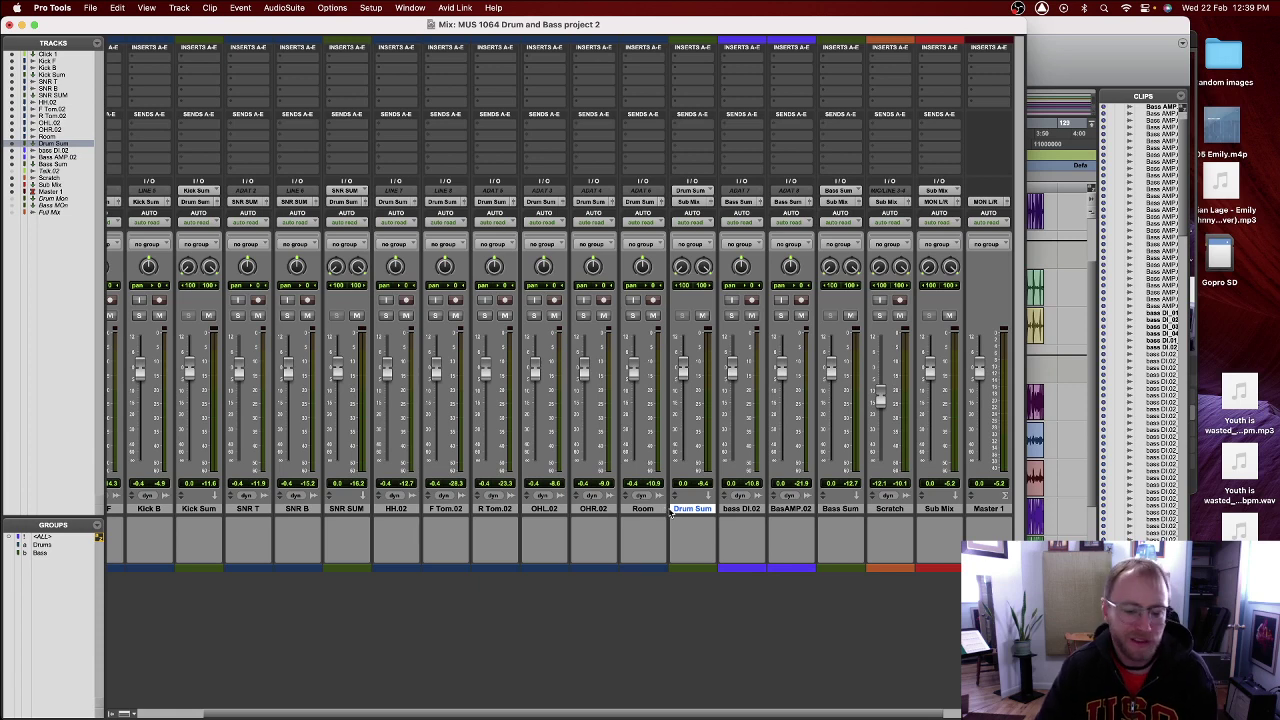
- Add a send from OHL.02, OHR.02 and Room to a new stereo Aux Input track named Drum II, created next to the current track
left_click(546, 509)
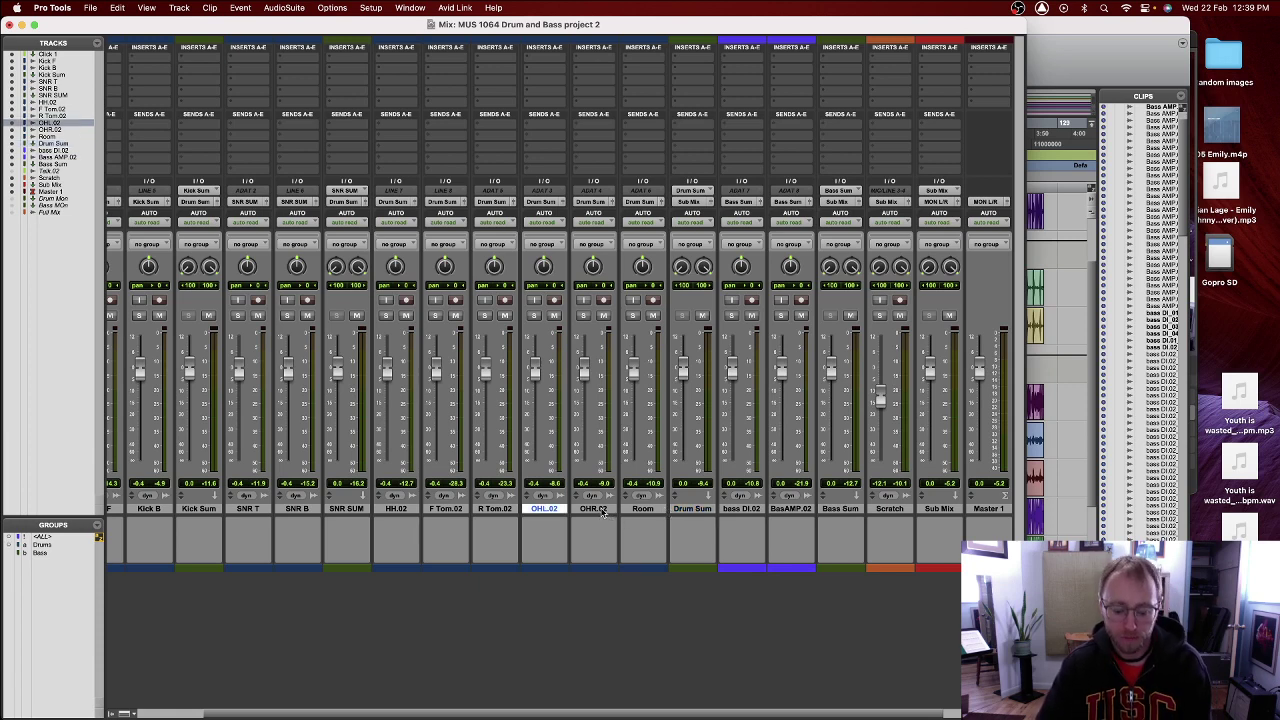
left_click(600, 510, "shift")
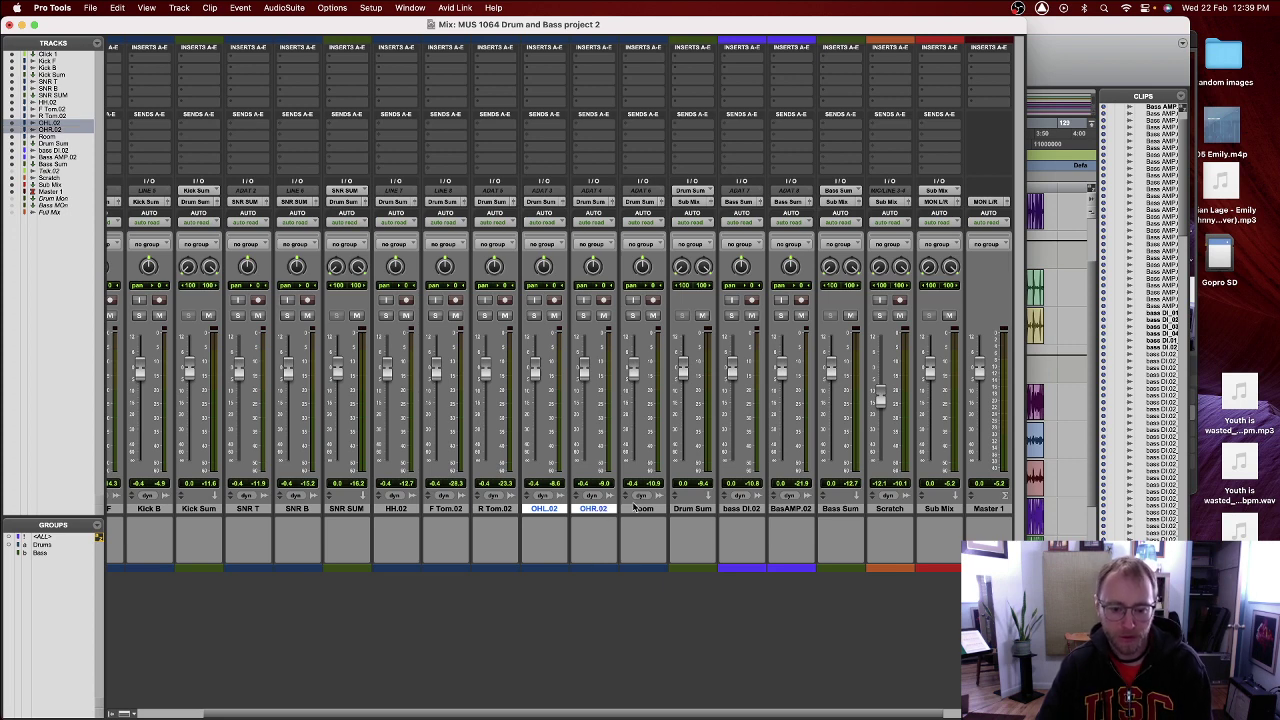
left_click(638, 510, "shift")
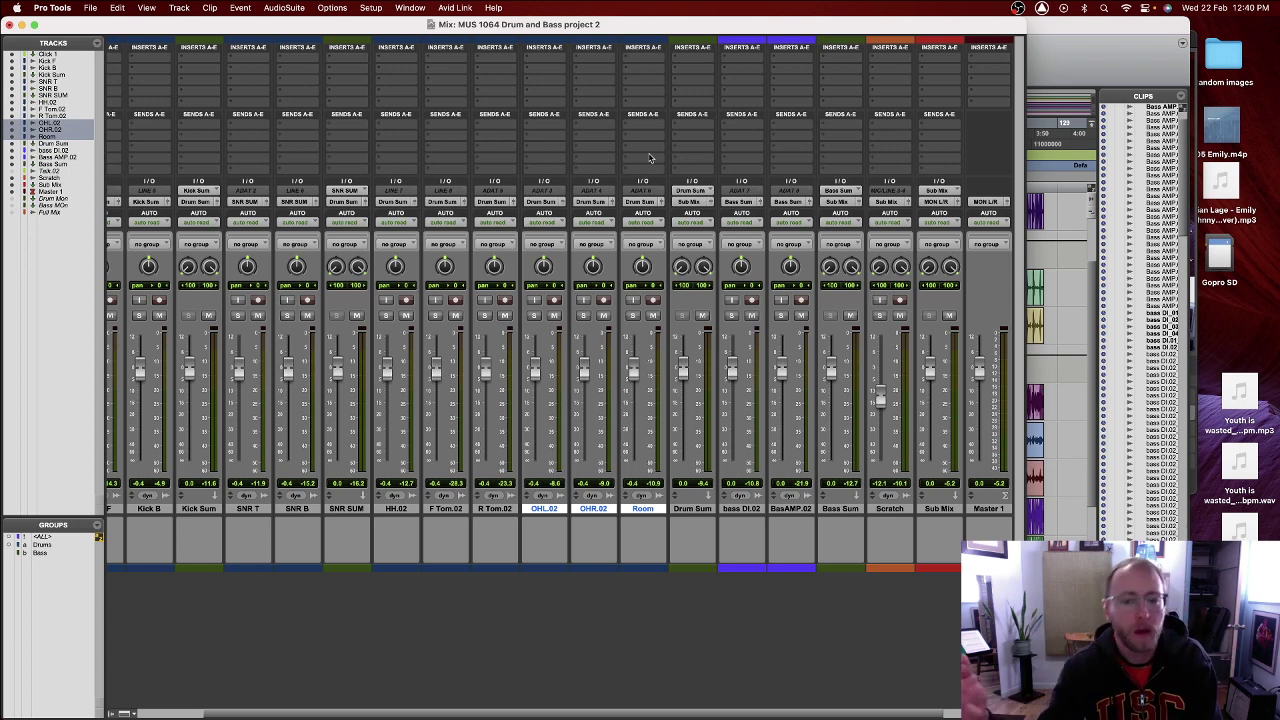
scroll(641, 173, "right", 1)
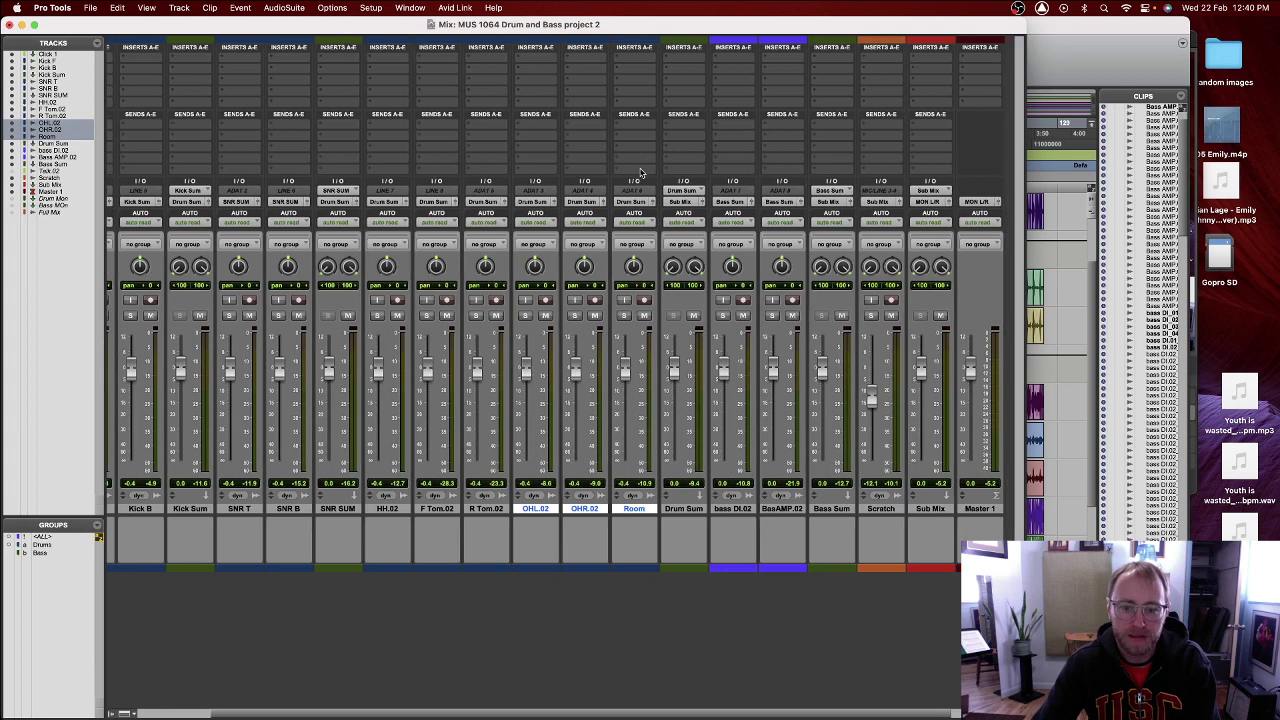
left_click(641, 173)
mouse_move(645, 172)
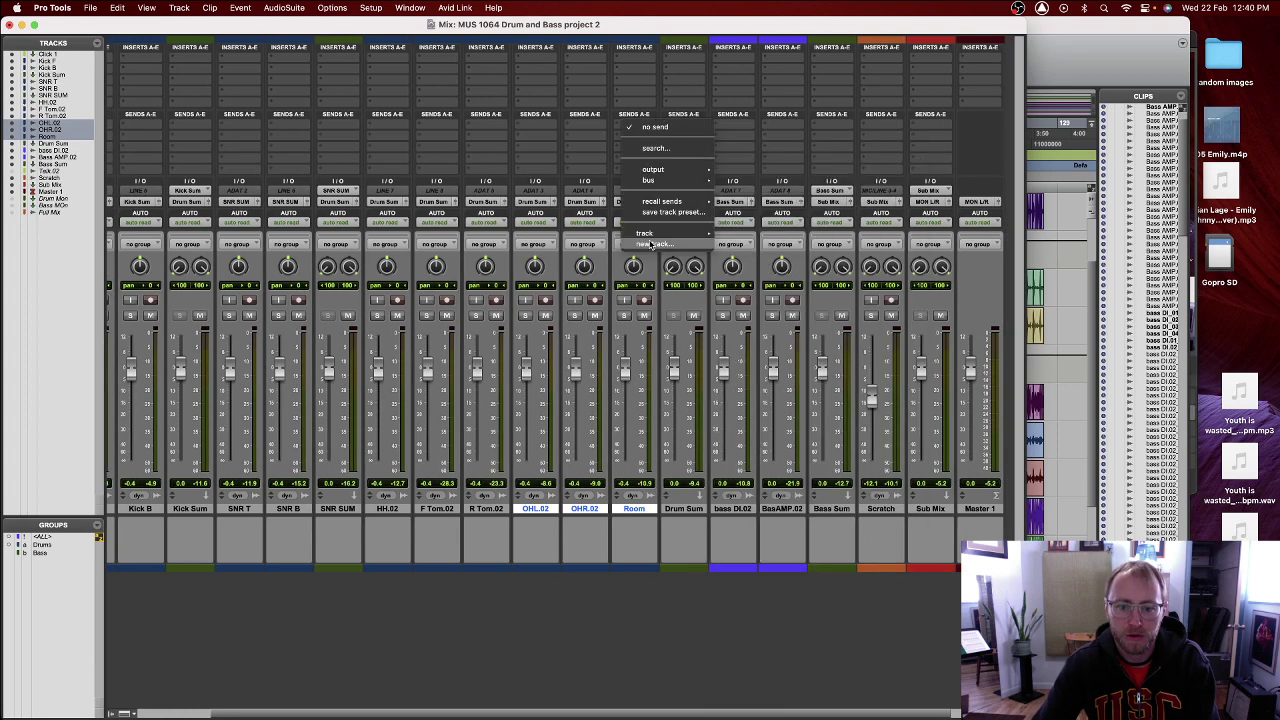
left_click(655, 243)
type("Drum R")
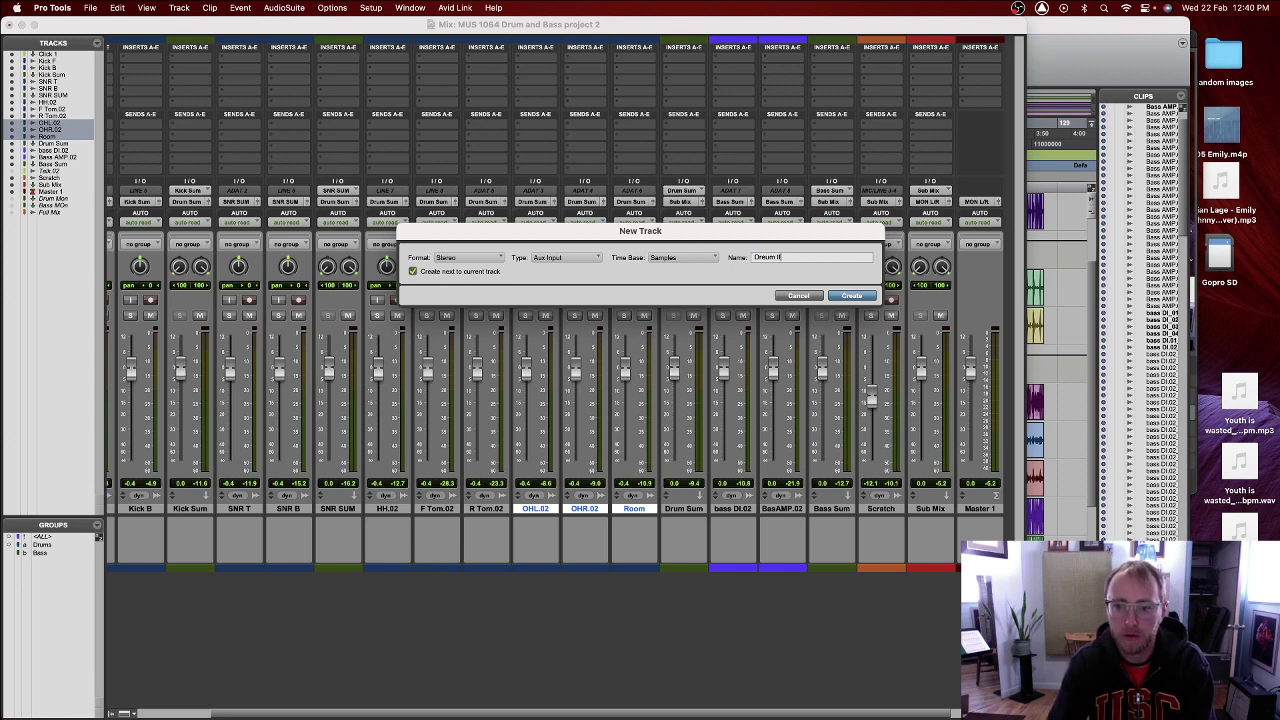
key("BackSpace")
key("BackSpace")
key("BackSpace")
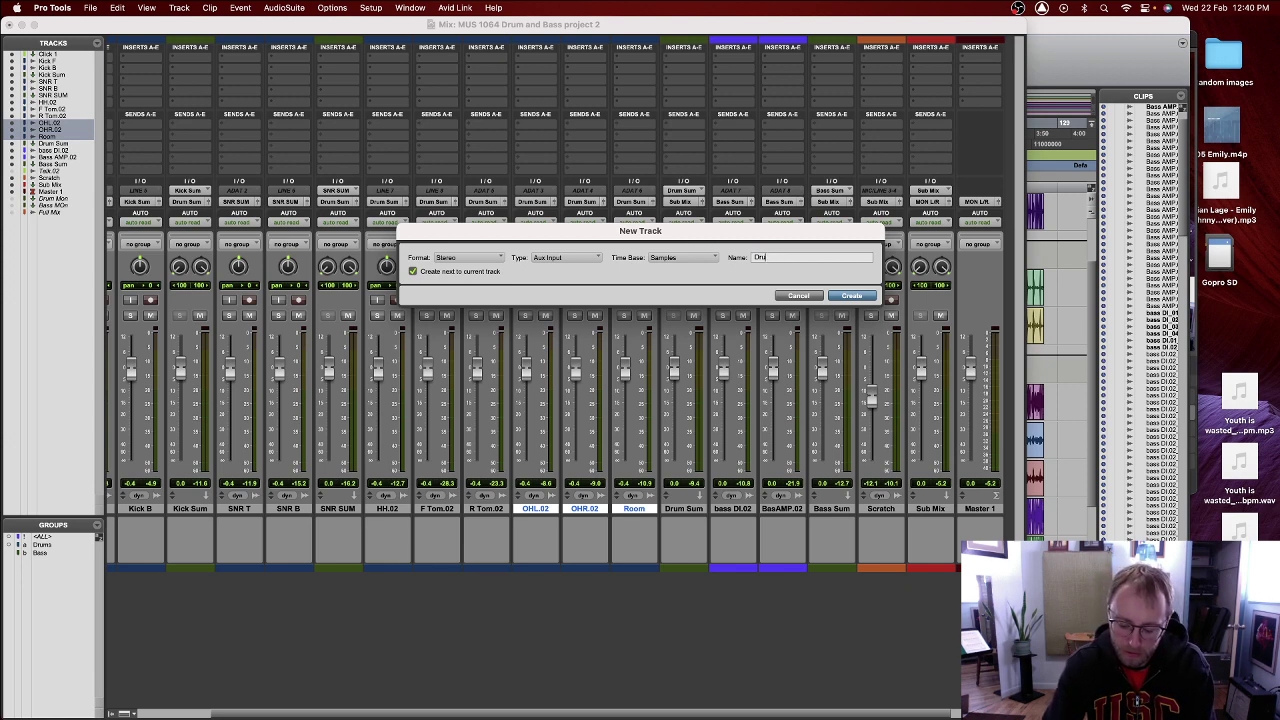
type("m R")
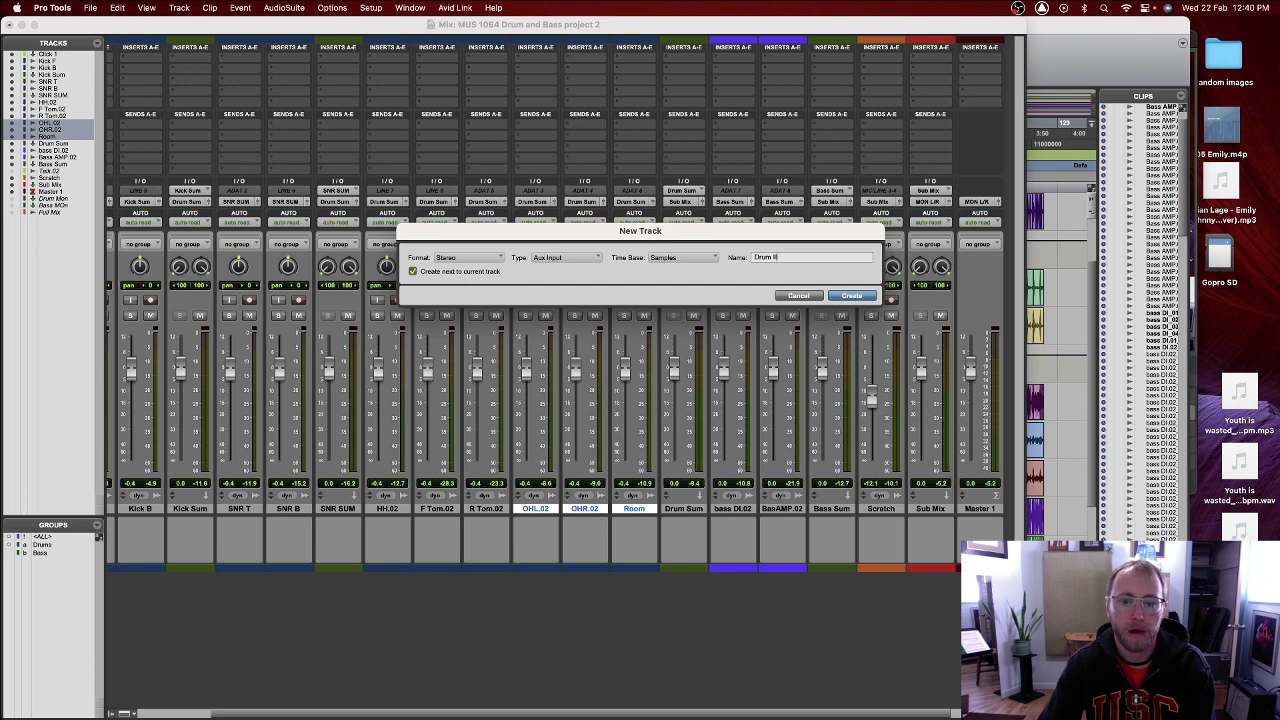
left_click(848, 296)
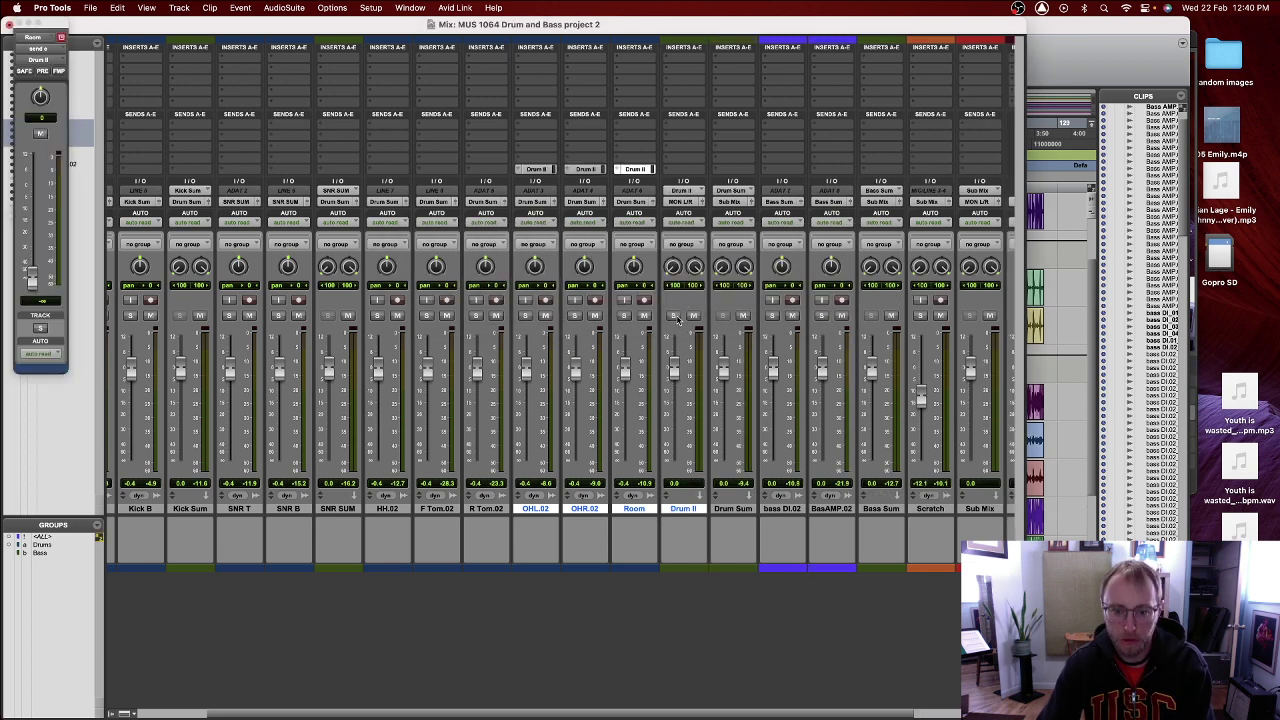
- Route the Drum II track's output to the Drum Mon track
left_click(683, 203)
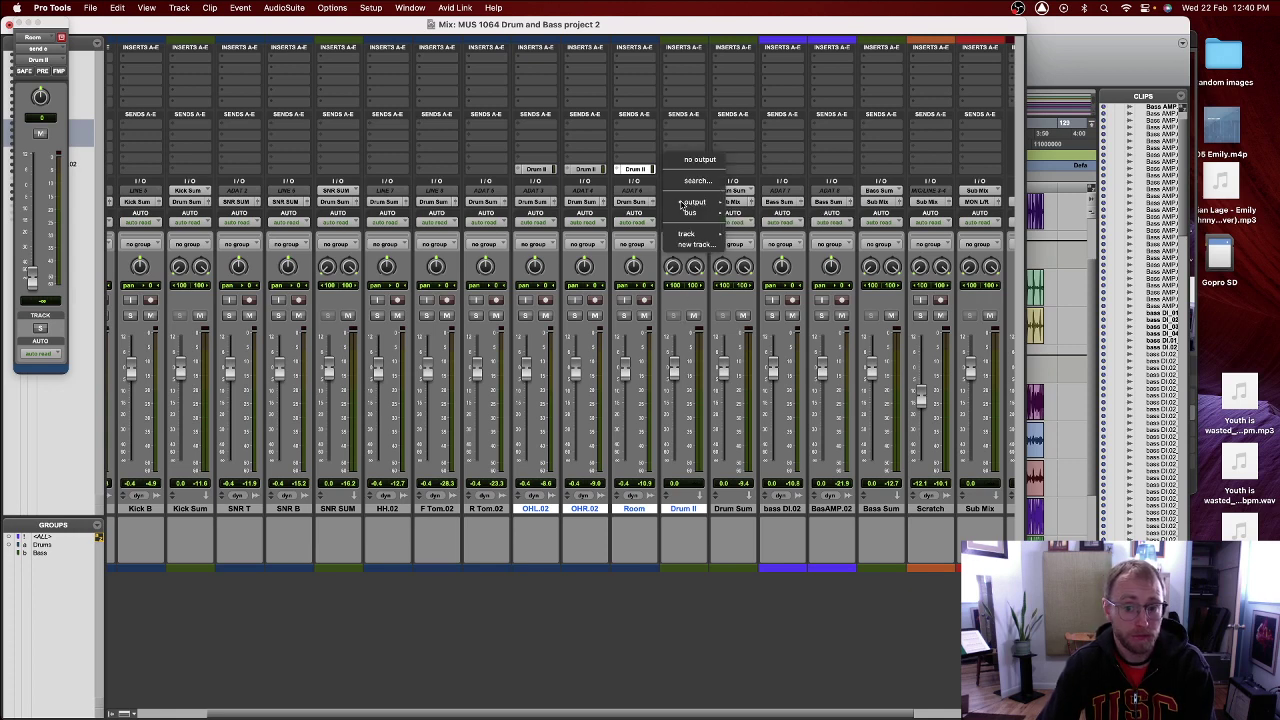
mouse_move(688, 236)
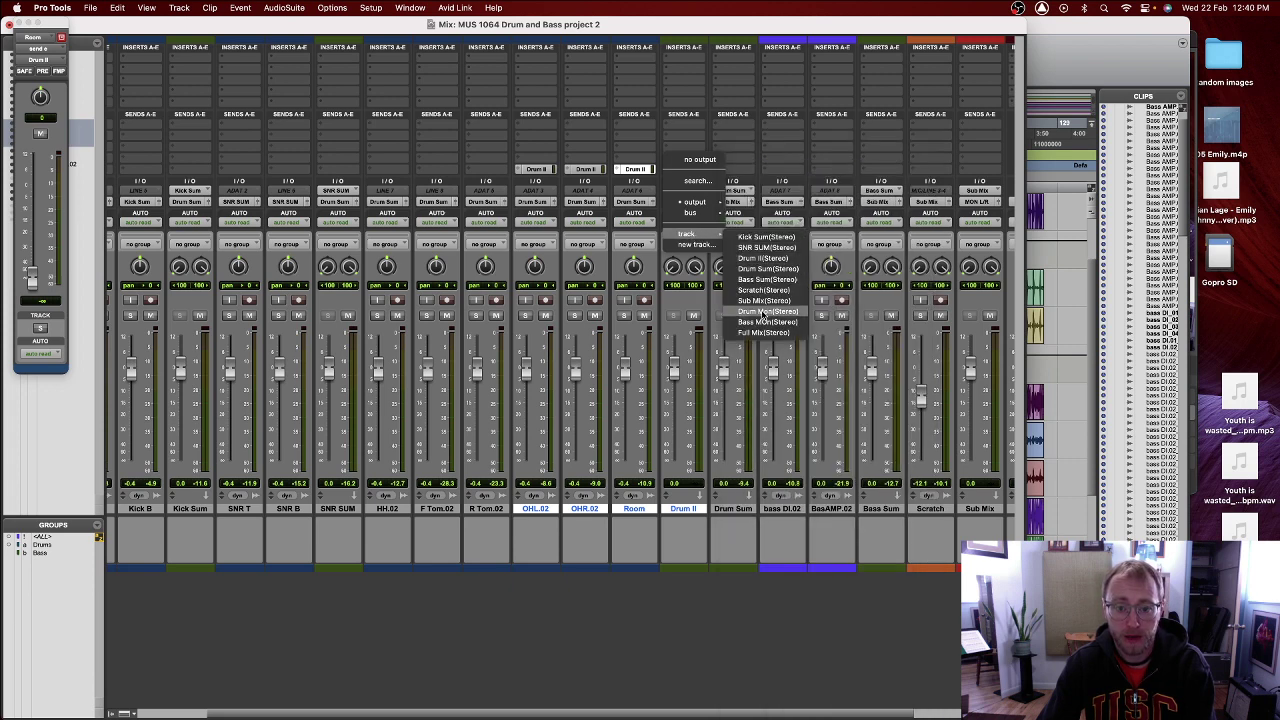
left_click(763, 313)
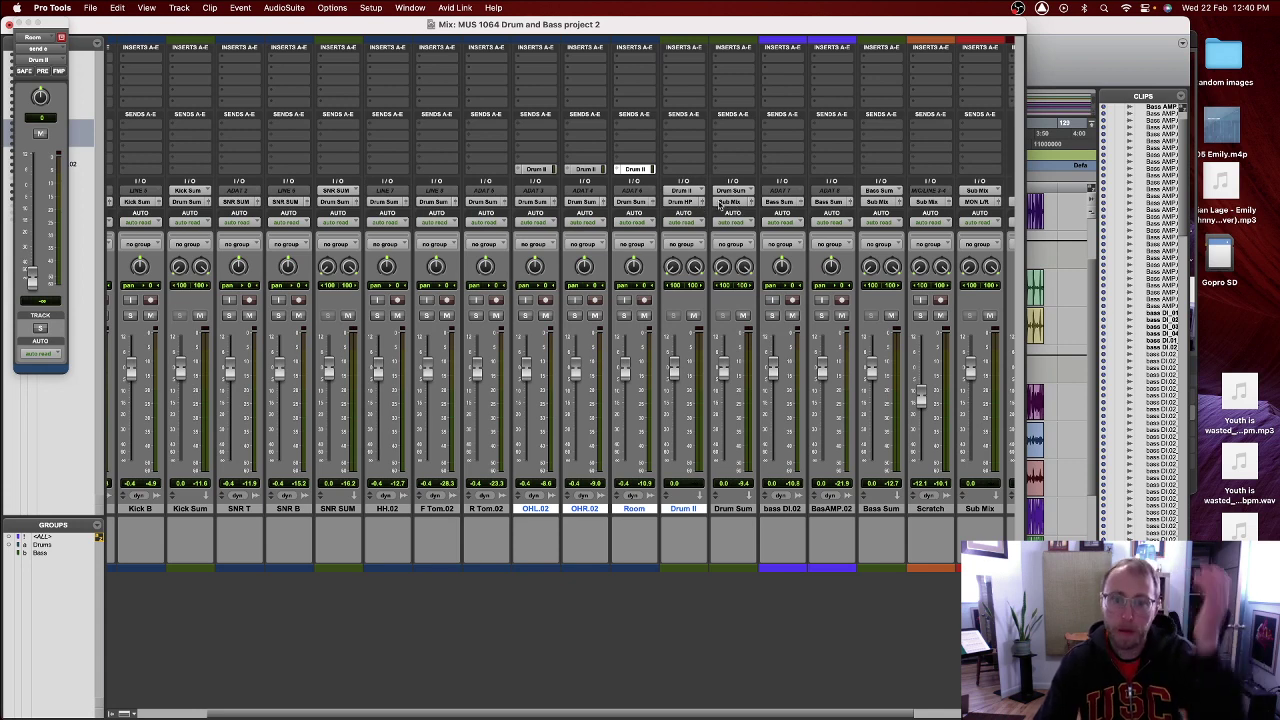
- Insert the stereo BF-76 dynamics plug-in on the Drum II track and move its window clear of the Drum II channel
left_click(676, 62)
mouse_move(760, 58)
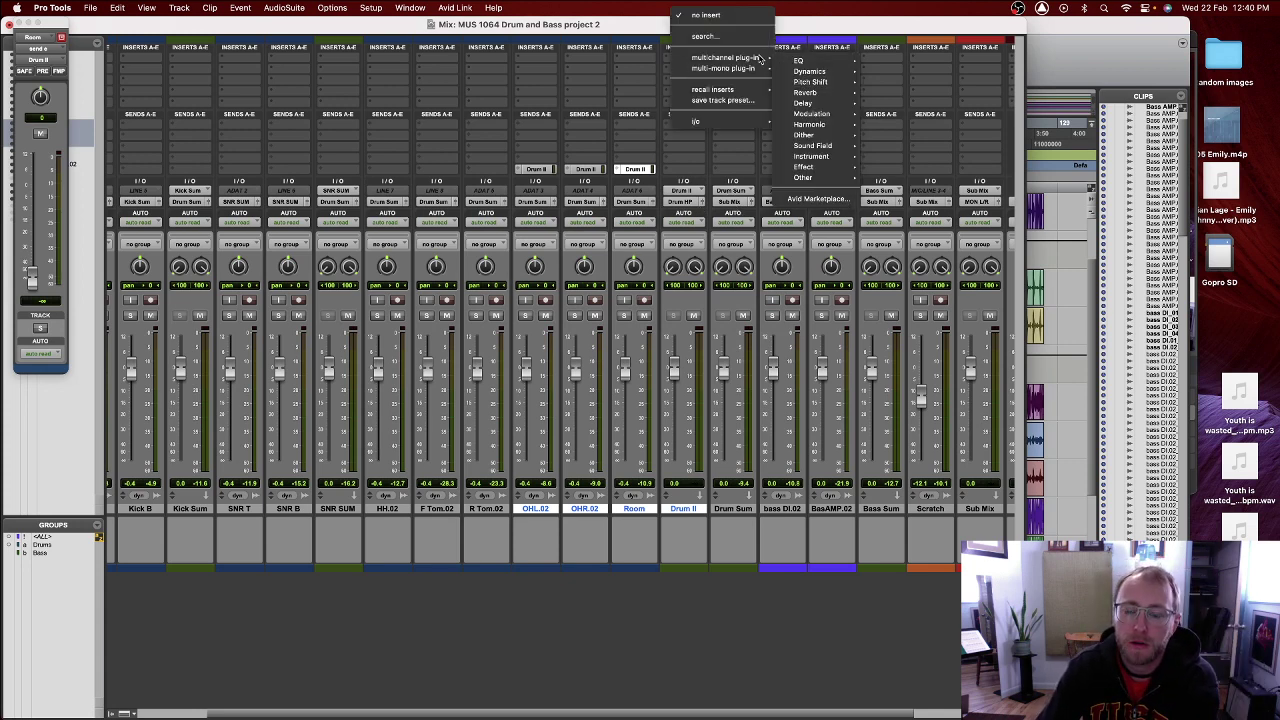
mouse_move(812, 73)
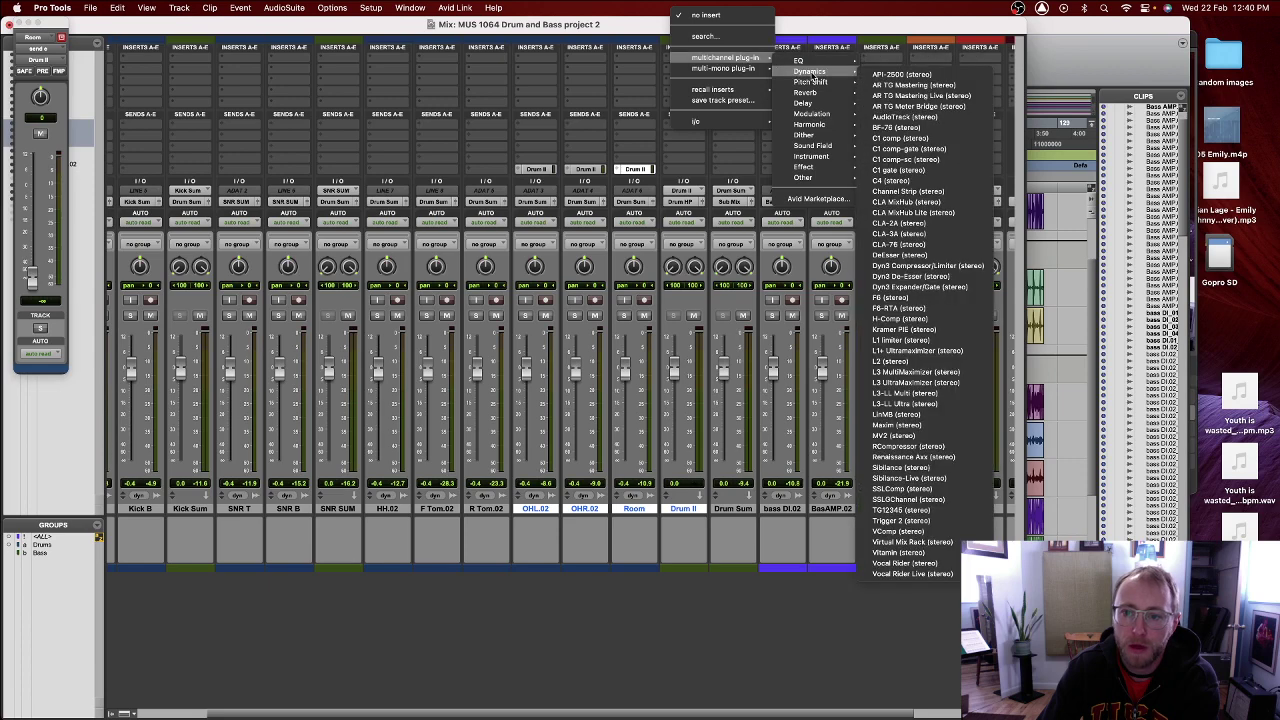
left_click(909, 132)
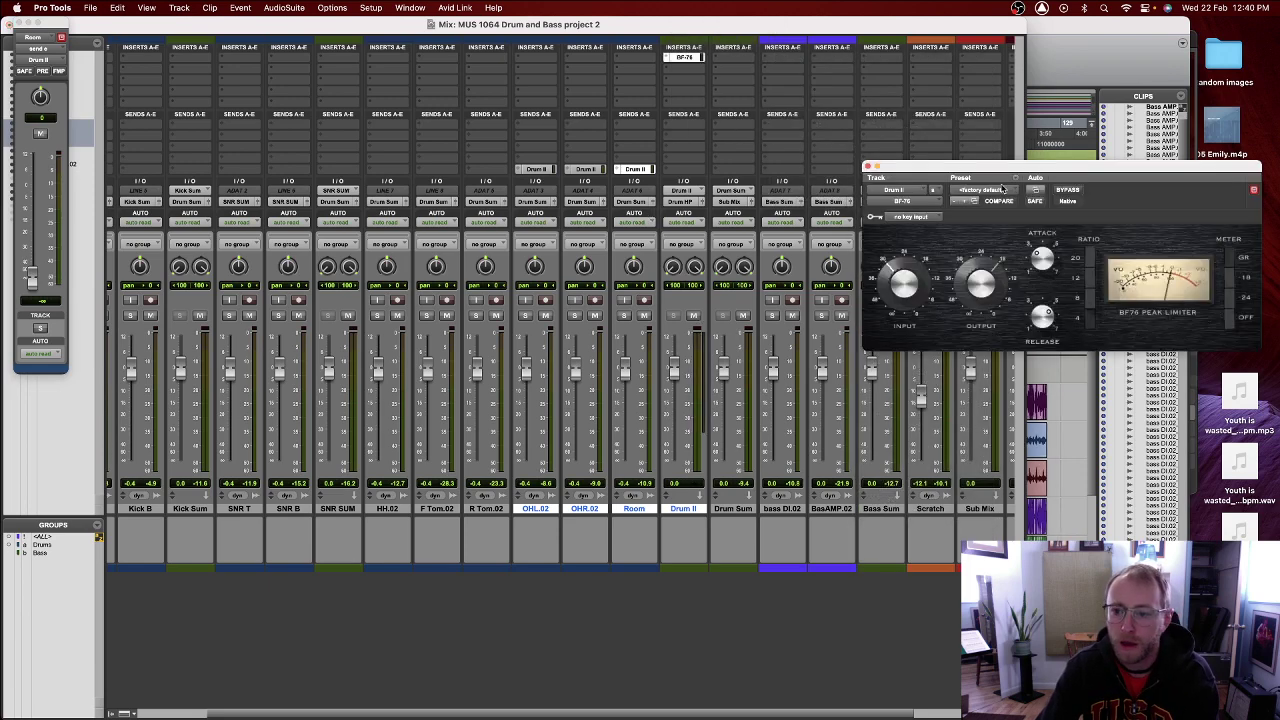
left_click_drag(976, 170, 880, 145)
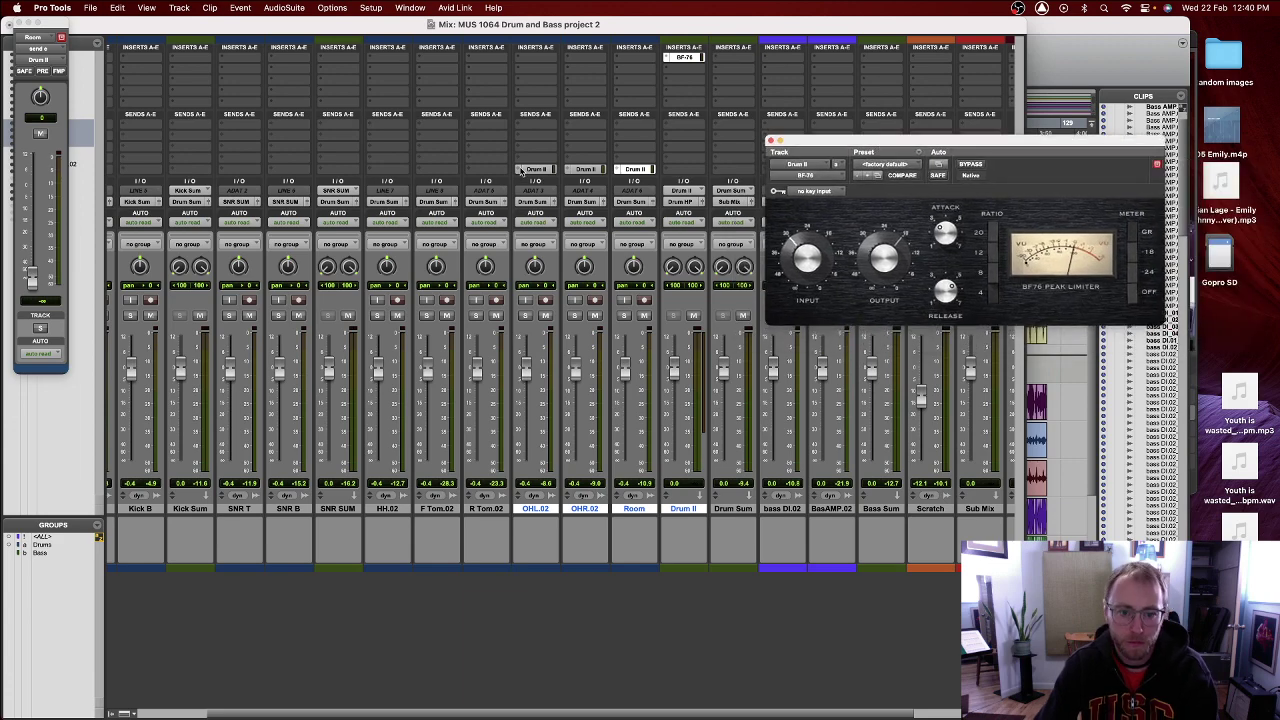
- Expand the Drum II send controls on the mixer channels and adjust the BF-76's input level
left_click(516, 170, "super")
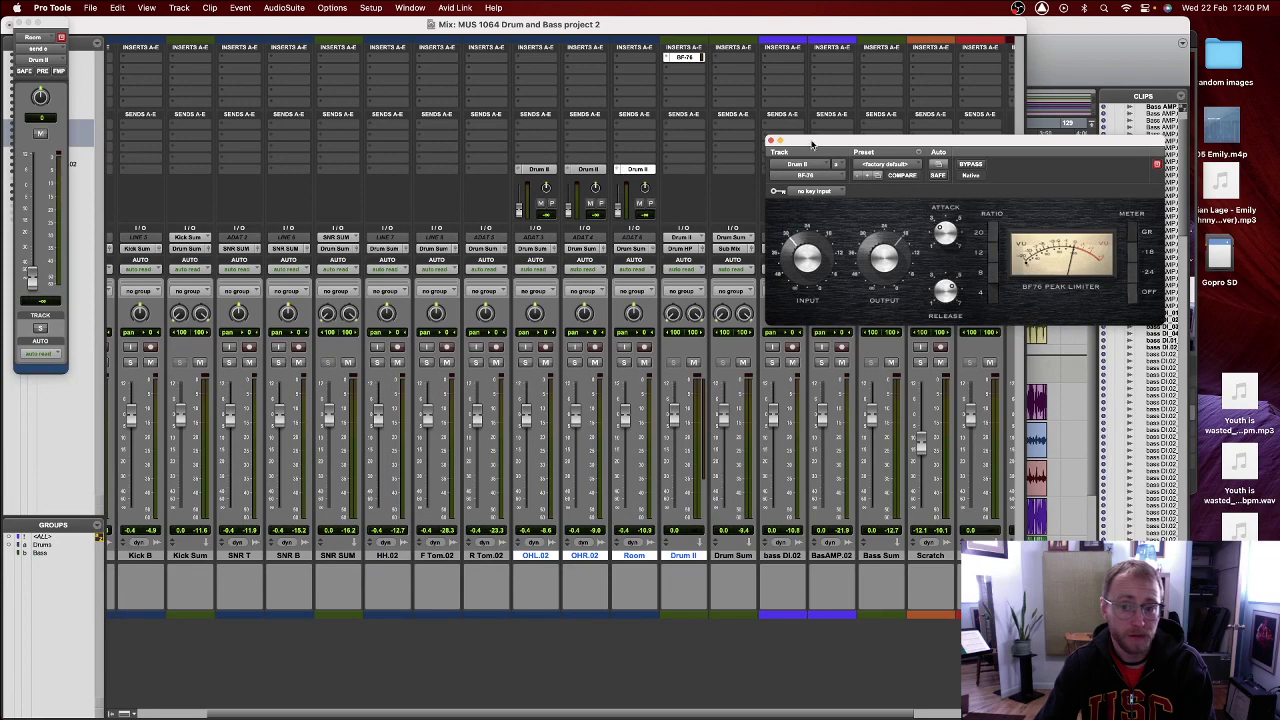
left_click(521, 170, "super")
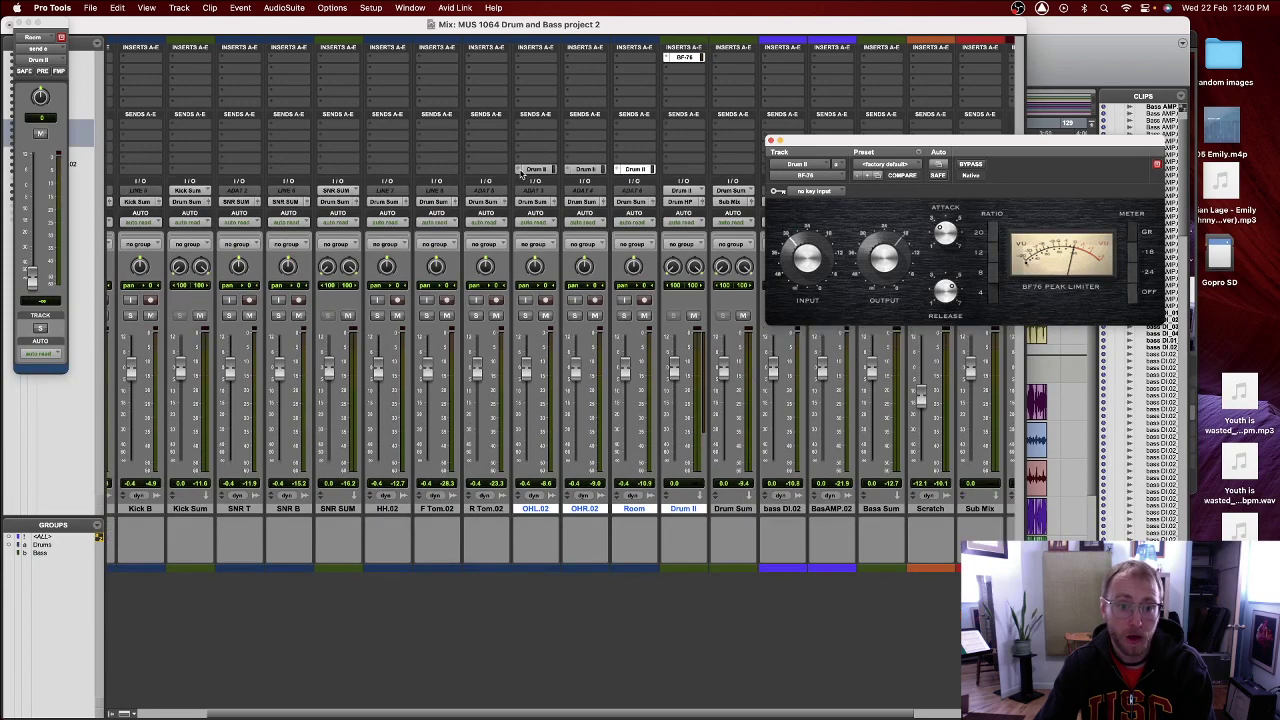
left_click(519, 170, "super")
left_click(518, 171, "super")
left_click(518, 171, "super")
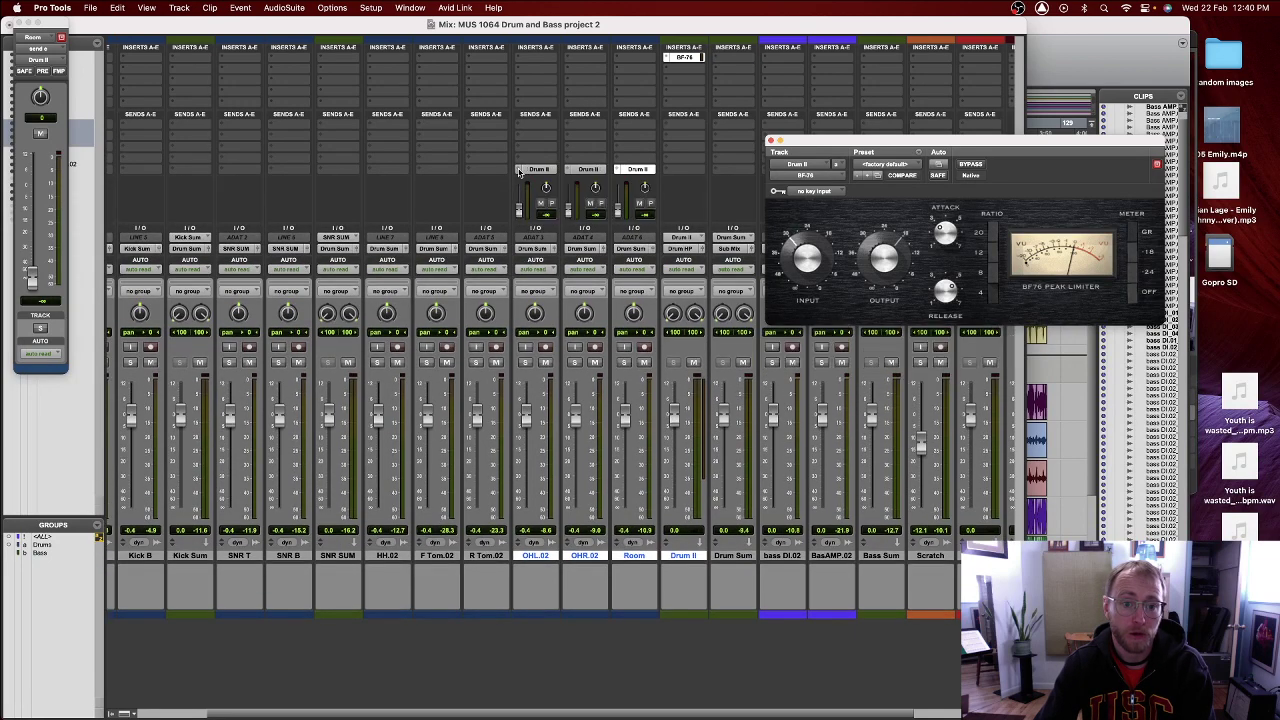
left_click_drag(808, 140, 788, 50)
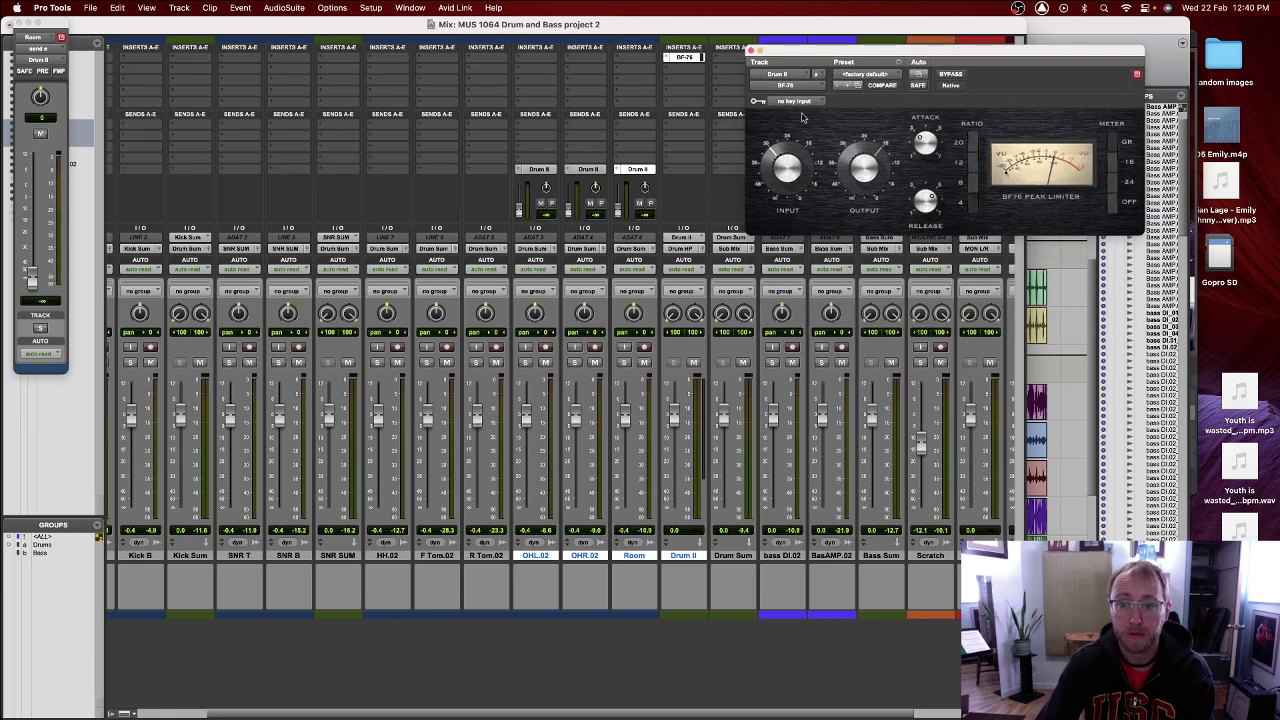
left_click_drag(796, 174, 797, 188)
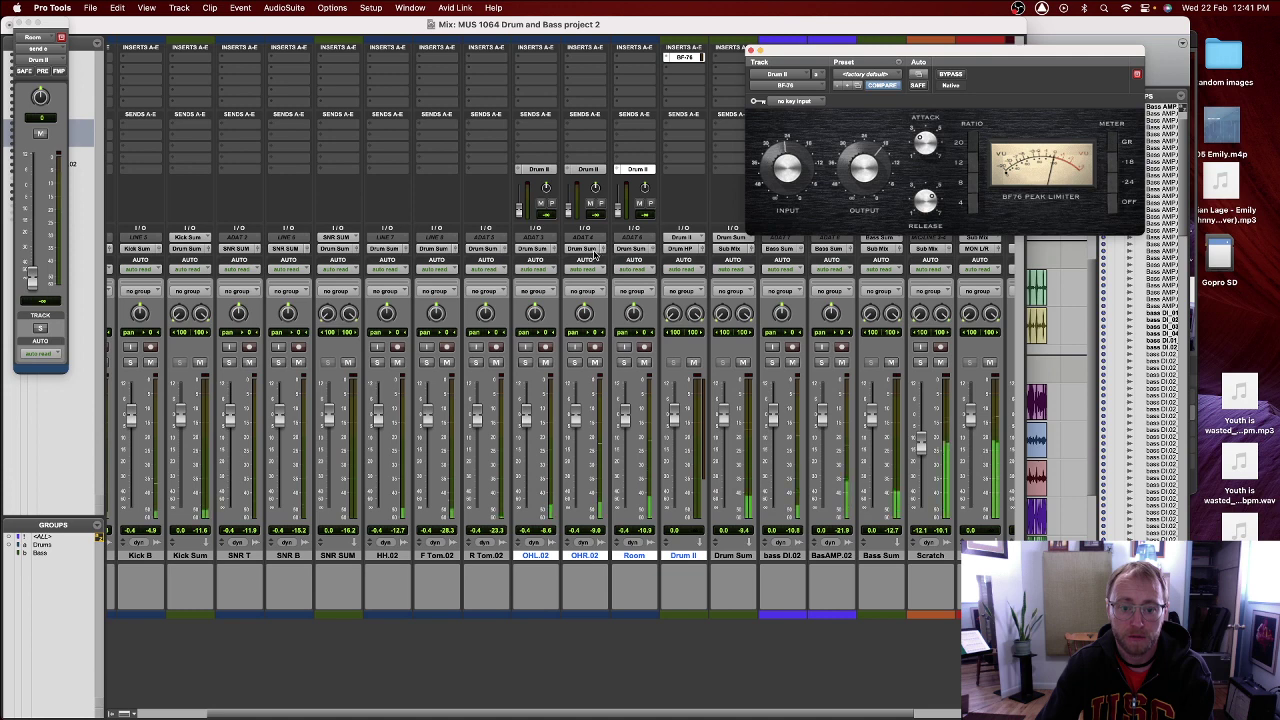
- Solo OHL.02, OHR.02 and Room and raise their Drum II sends to about -2.2, -7.4 and -7.4 dB
left_click(525, 362)
left_click(574, 362)
left_click(623, 362)
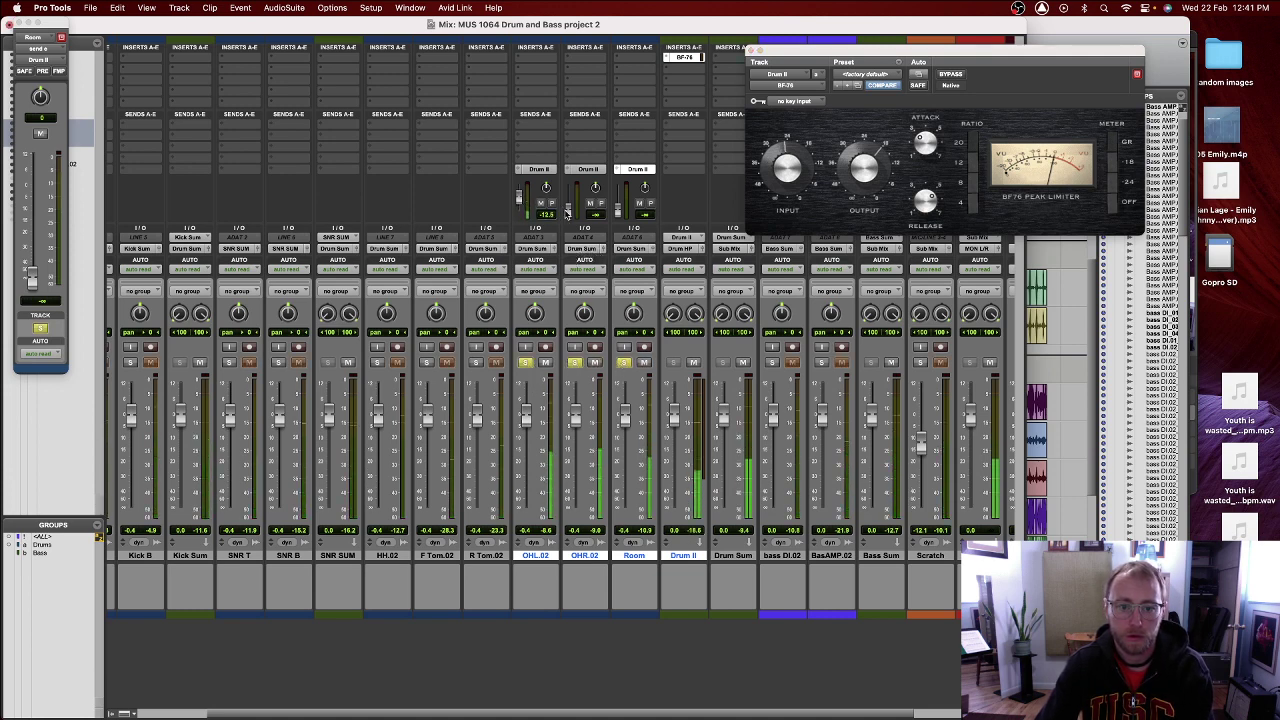
left_click_drag(618, 212, 618, 200)
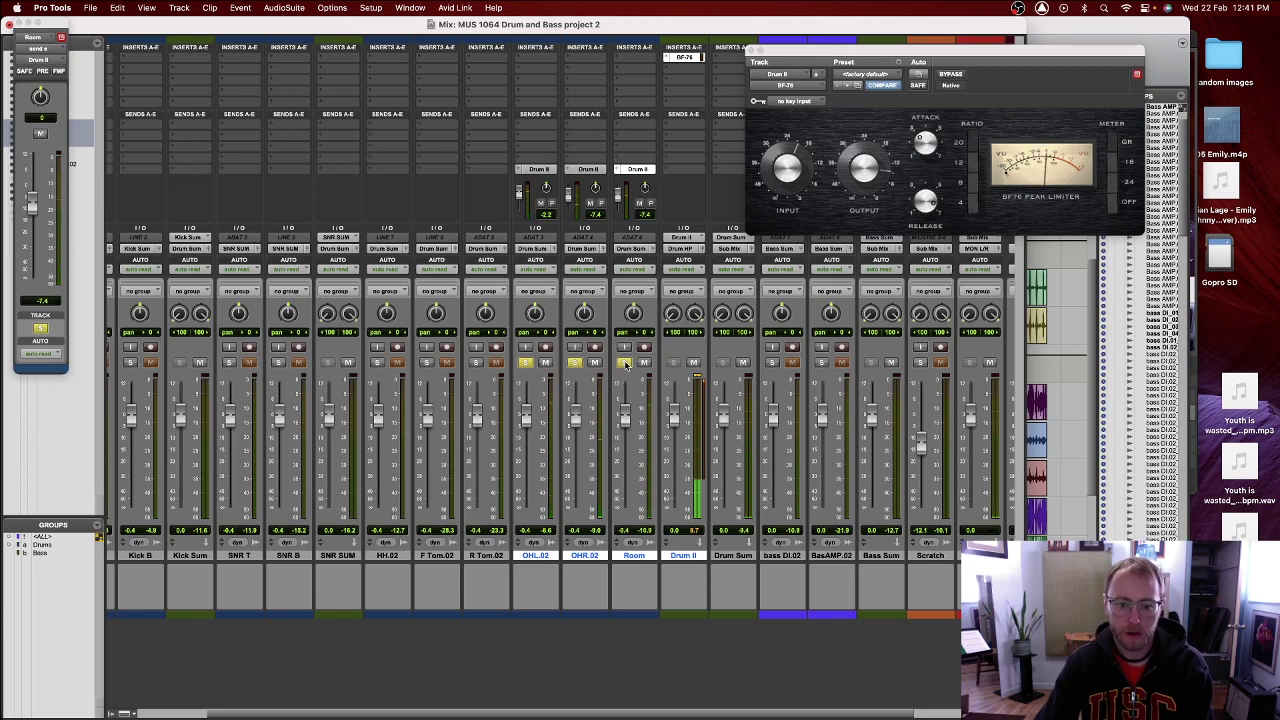
- Clear the solos on Room, OHL.02 and OHR.02, activate the Drums group and solo all its tracks together
left_click(624, 363)
left_click(525, 363)
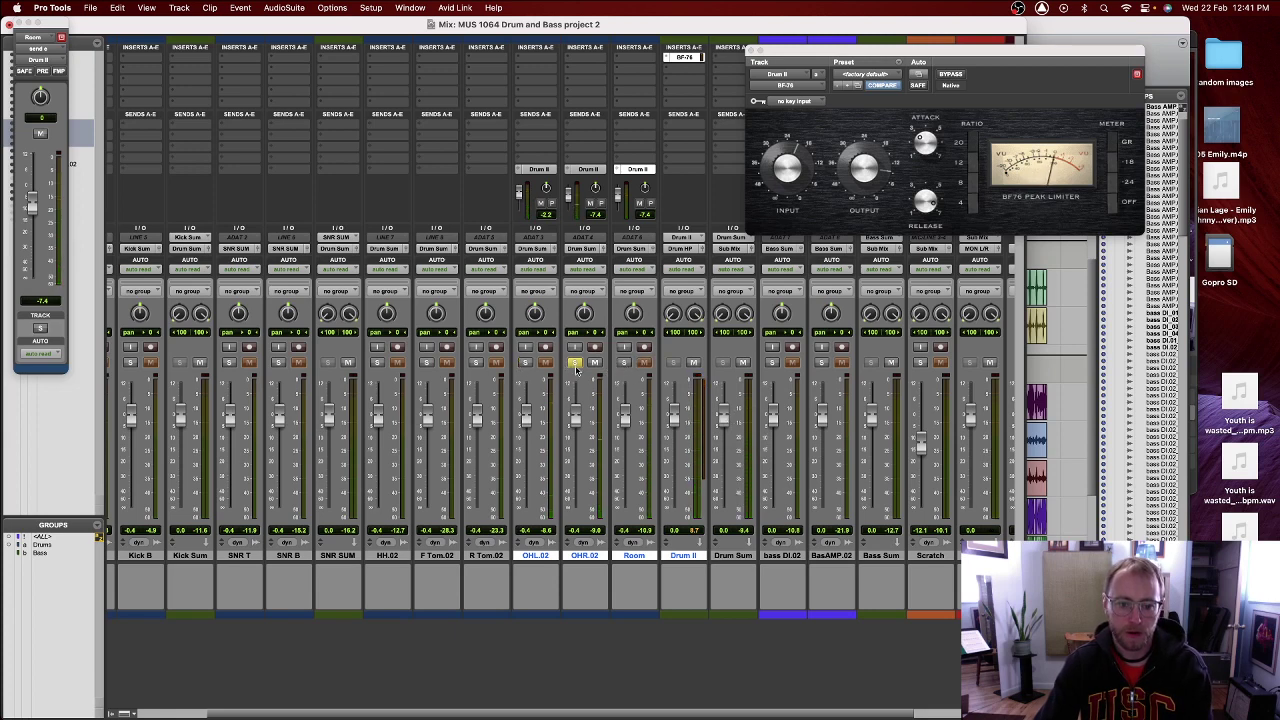
left_click(575, 364)
left_click(42, 545)
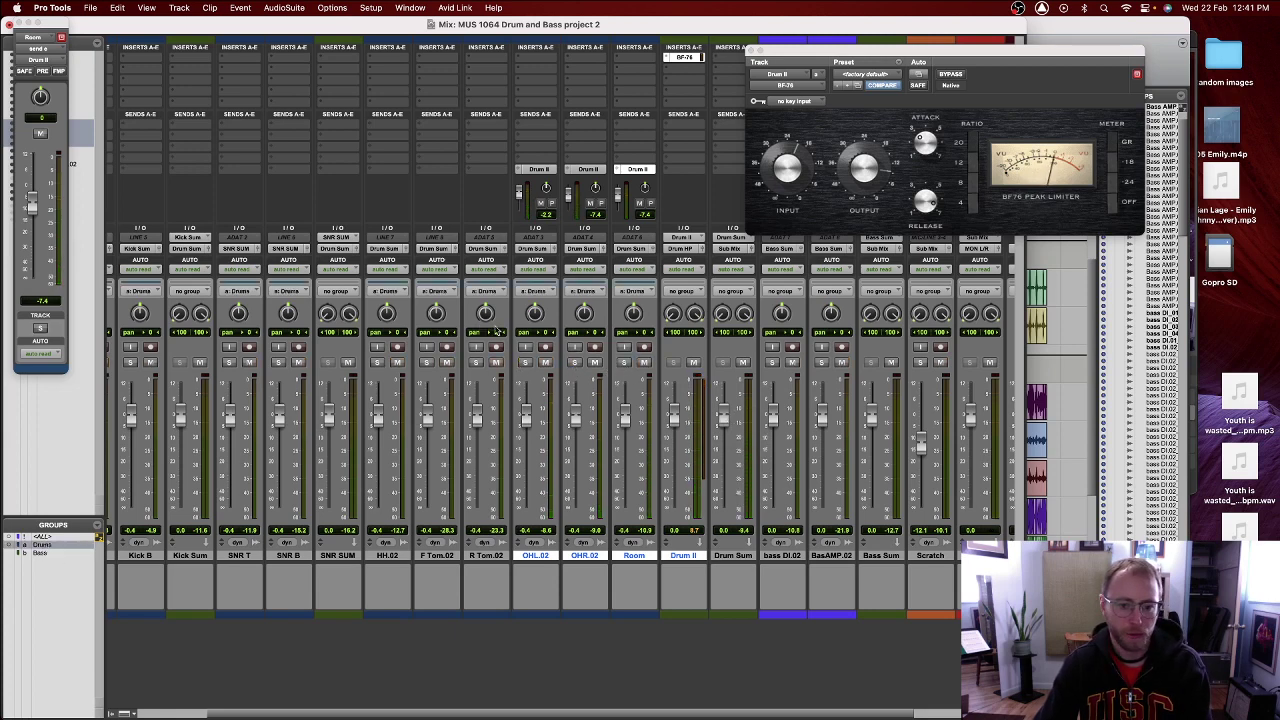
left_click(476, 364)
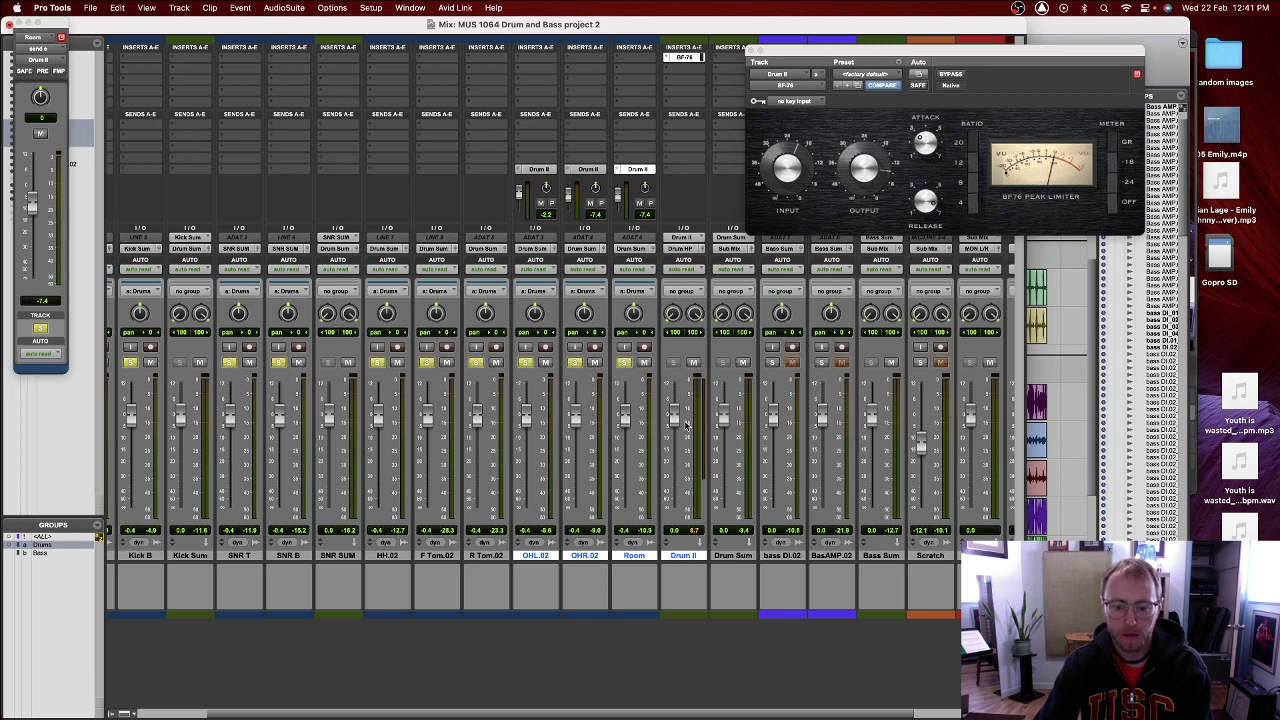
- Pull the Drum II fader fully down and audition the parallel channel's level against the soloed drums
left_click_drag(678, 420, 672, 543)
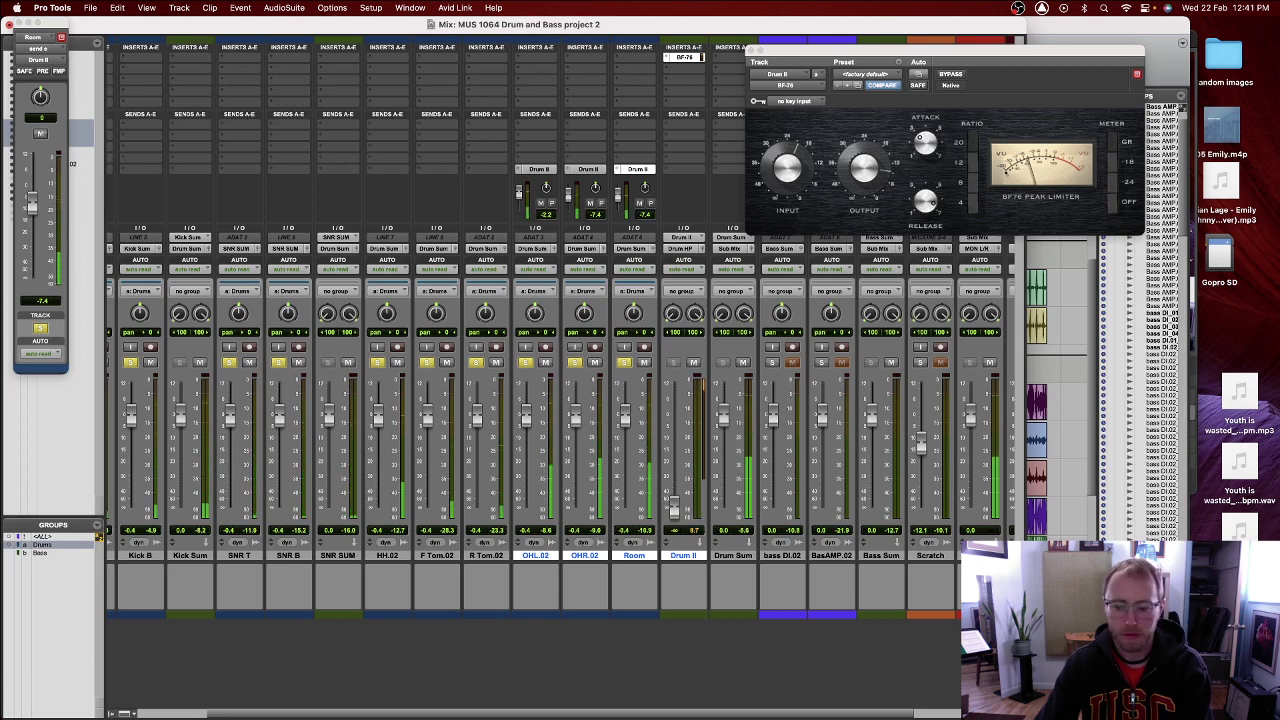
scroll(374, 586, "left", 3)
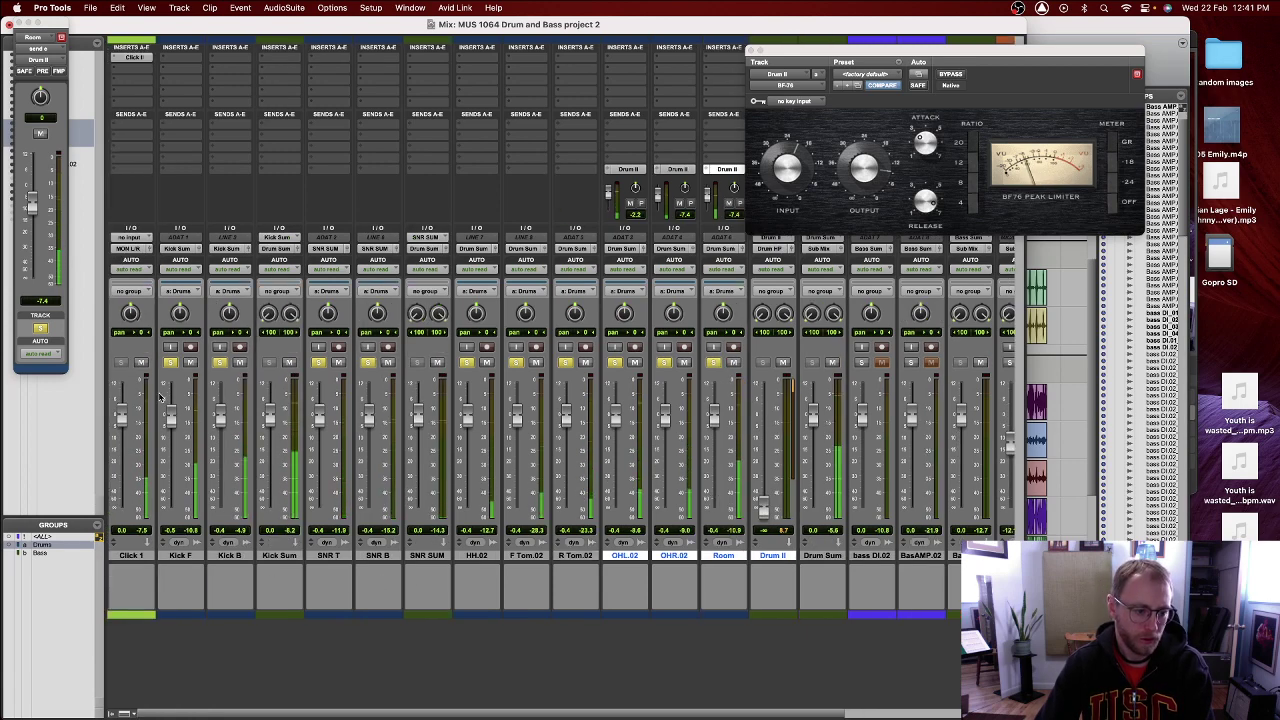
scroll(624, 440, "right", 3)
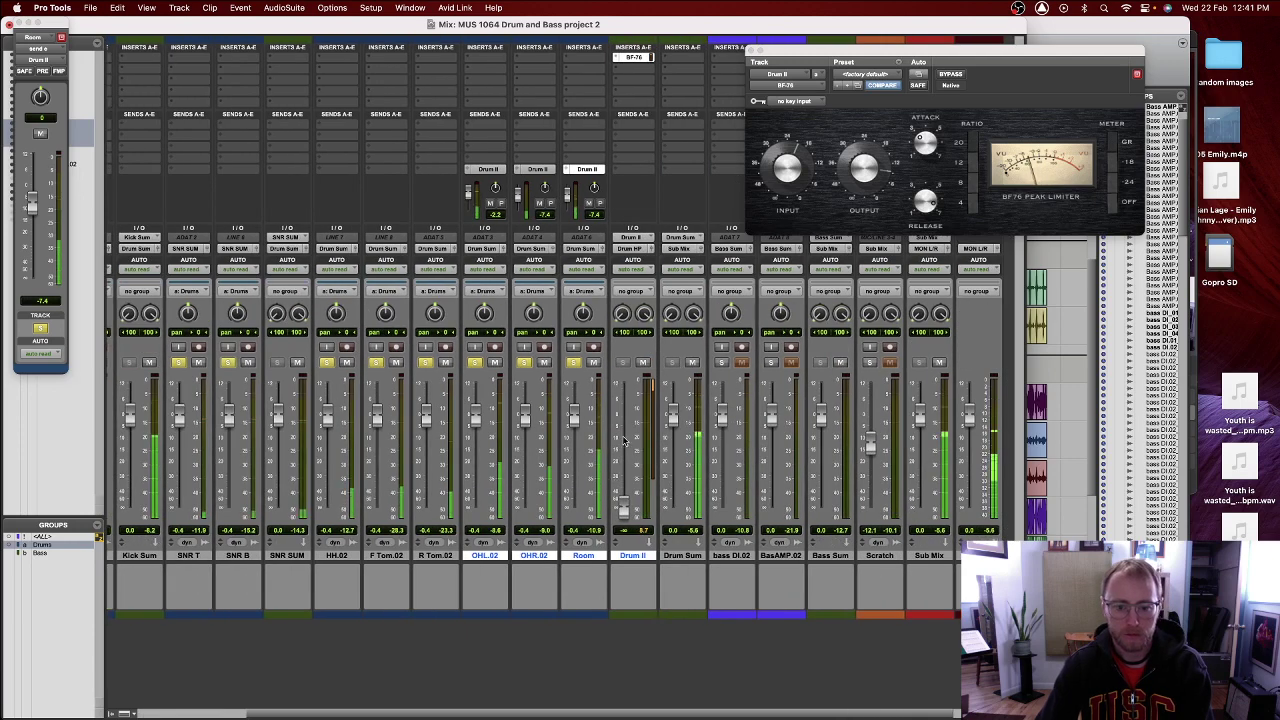
left_click_drag(624, 502, 614, 528)
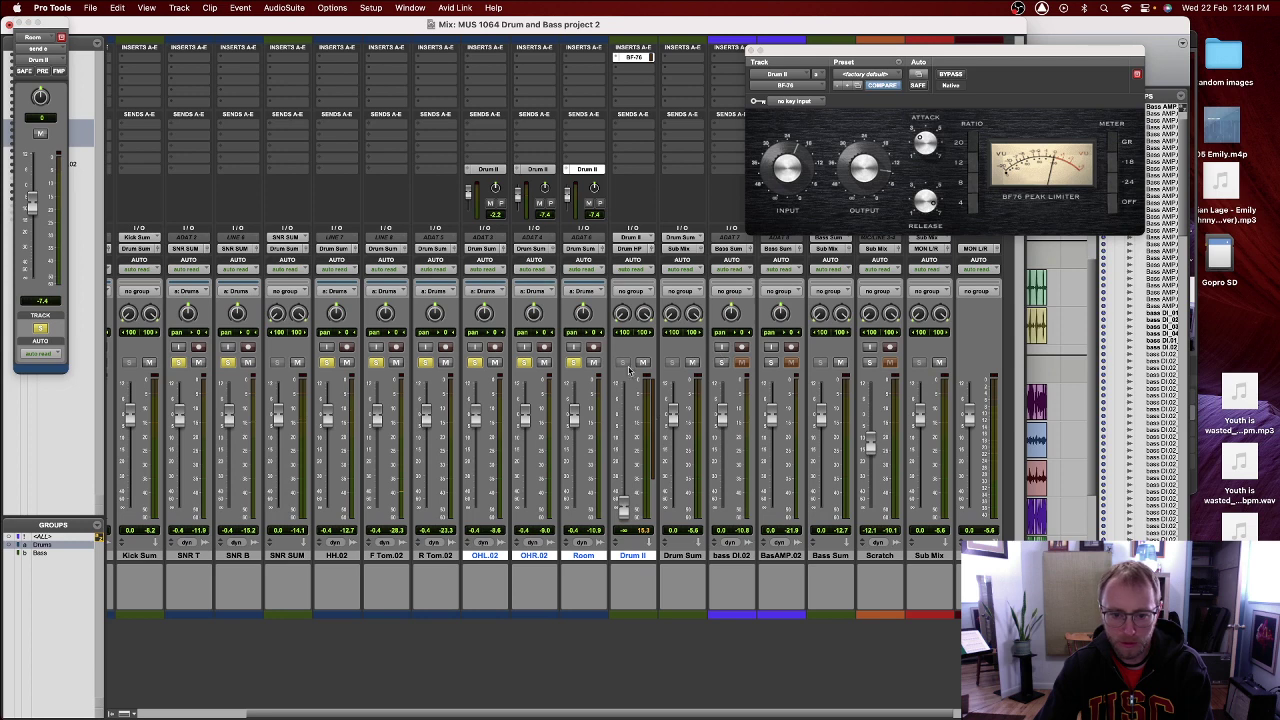
- Route the Drum II track's output to the Drum Sum track
left_click(651, 254)
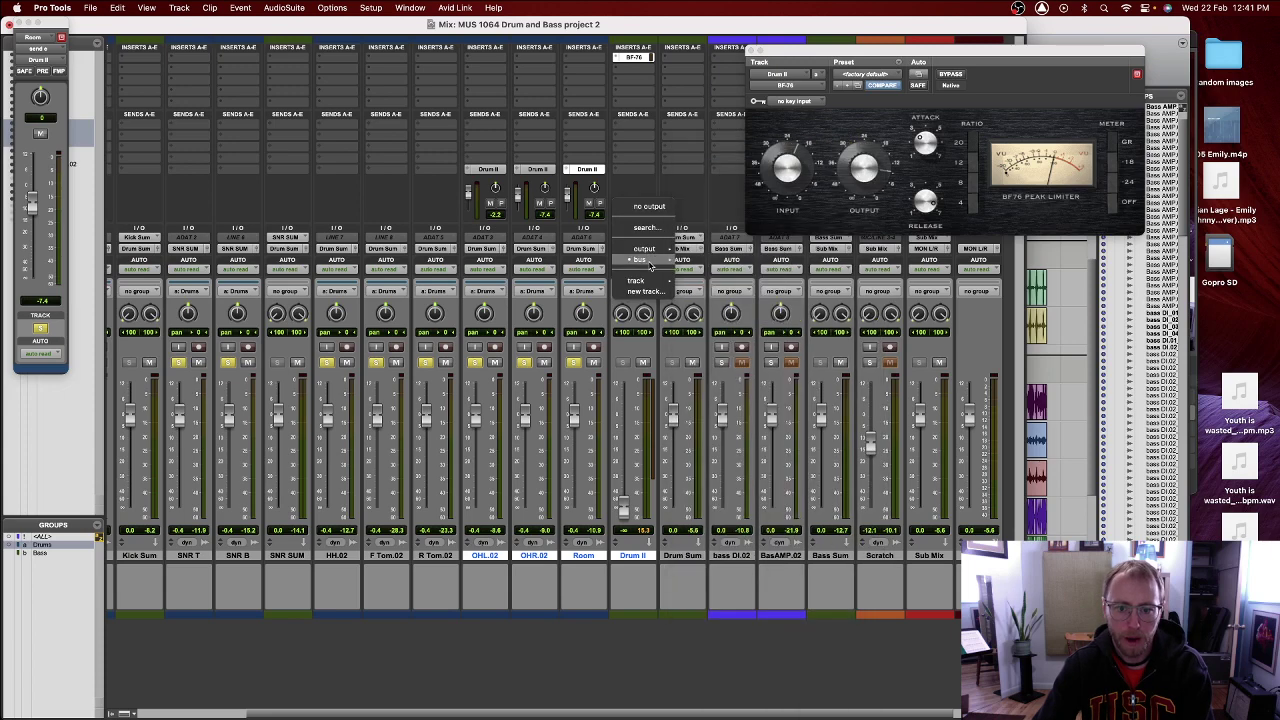
mouse_move(650, 281)
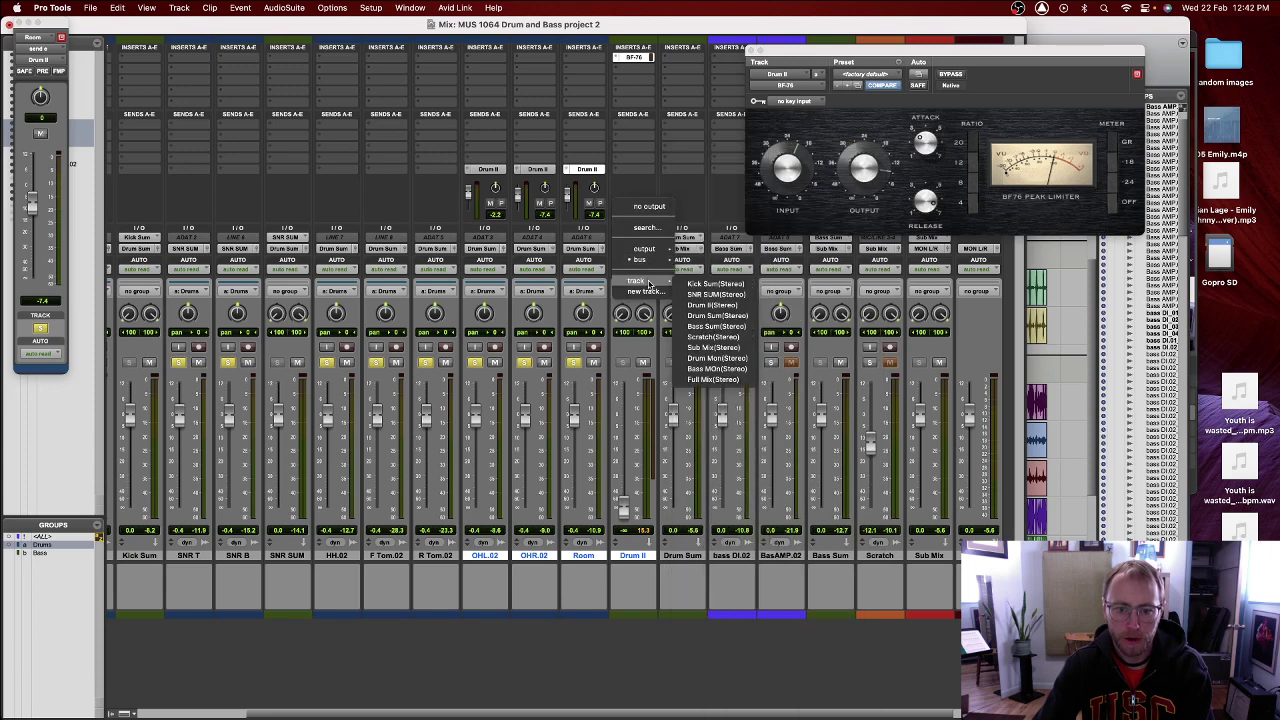
left_click(716, 315)
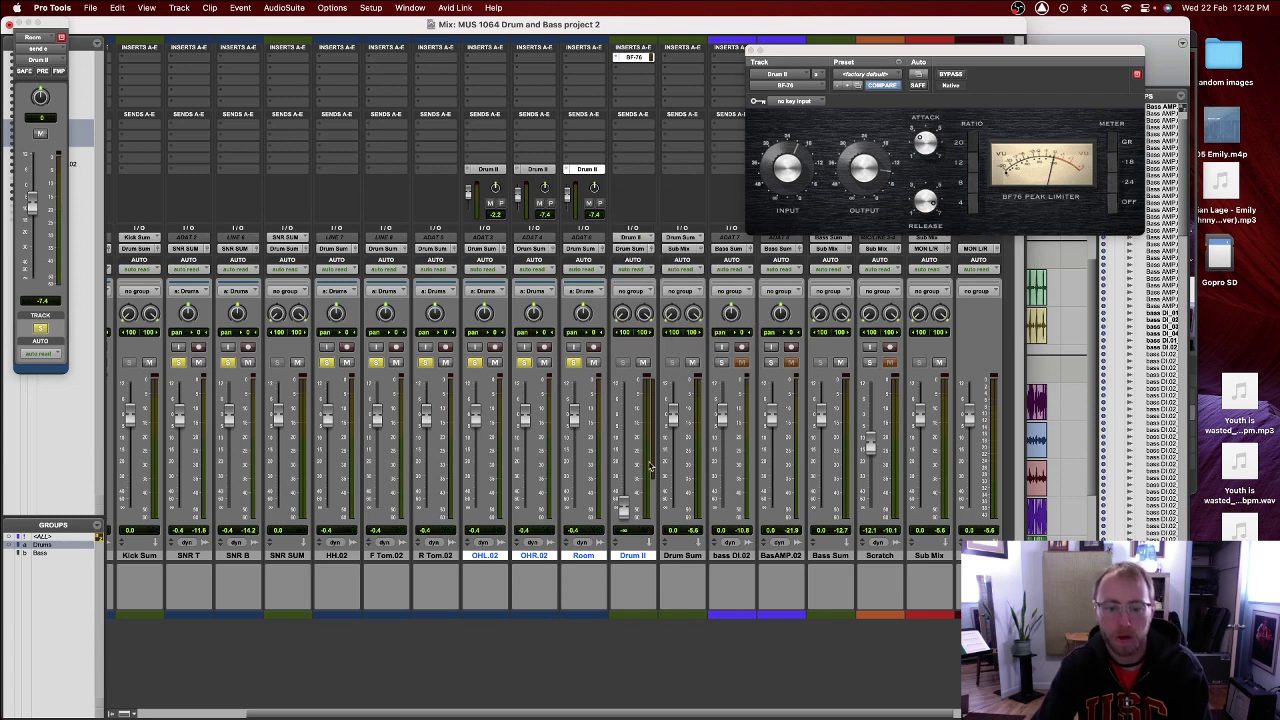
- Play the soloed drums and blend in Drum II by raising its fader to about -16.9 dB
key("space")
left_click_drag(624, 505, 632, 459)
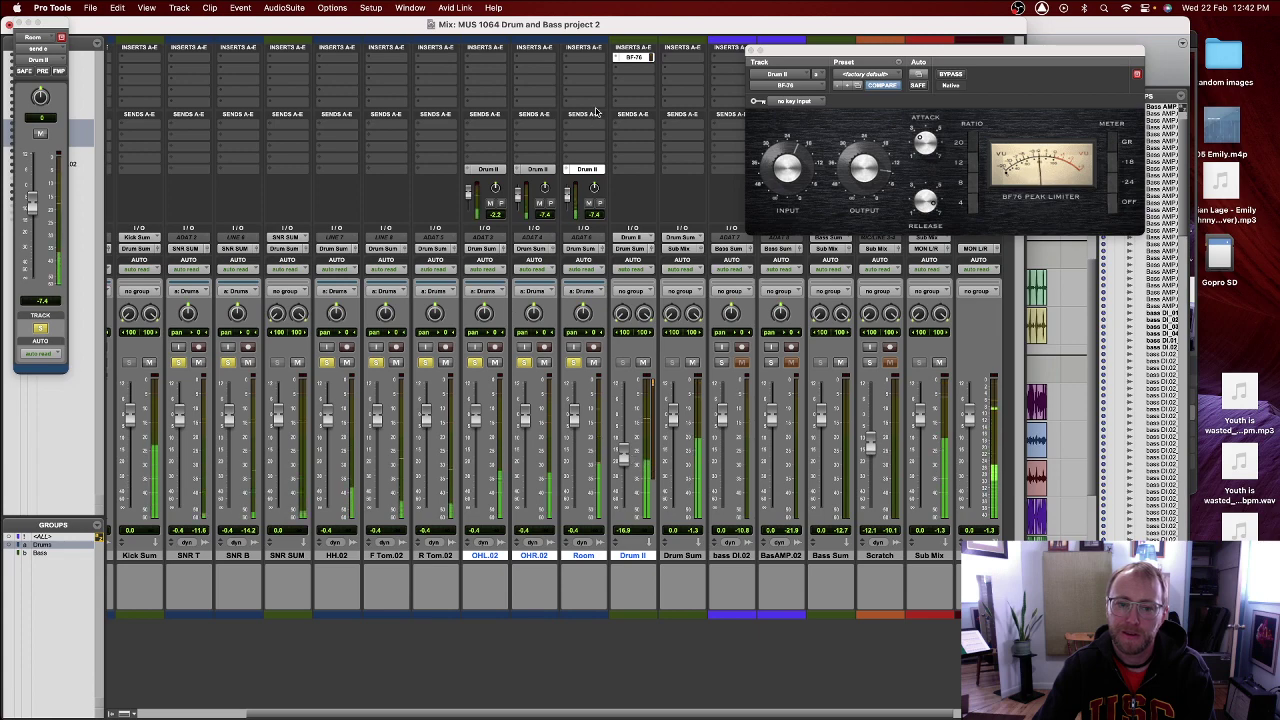
key("space")
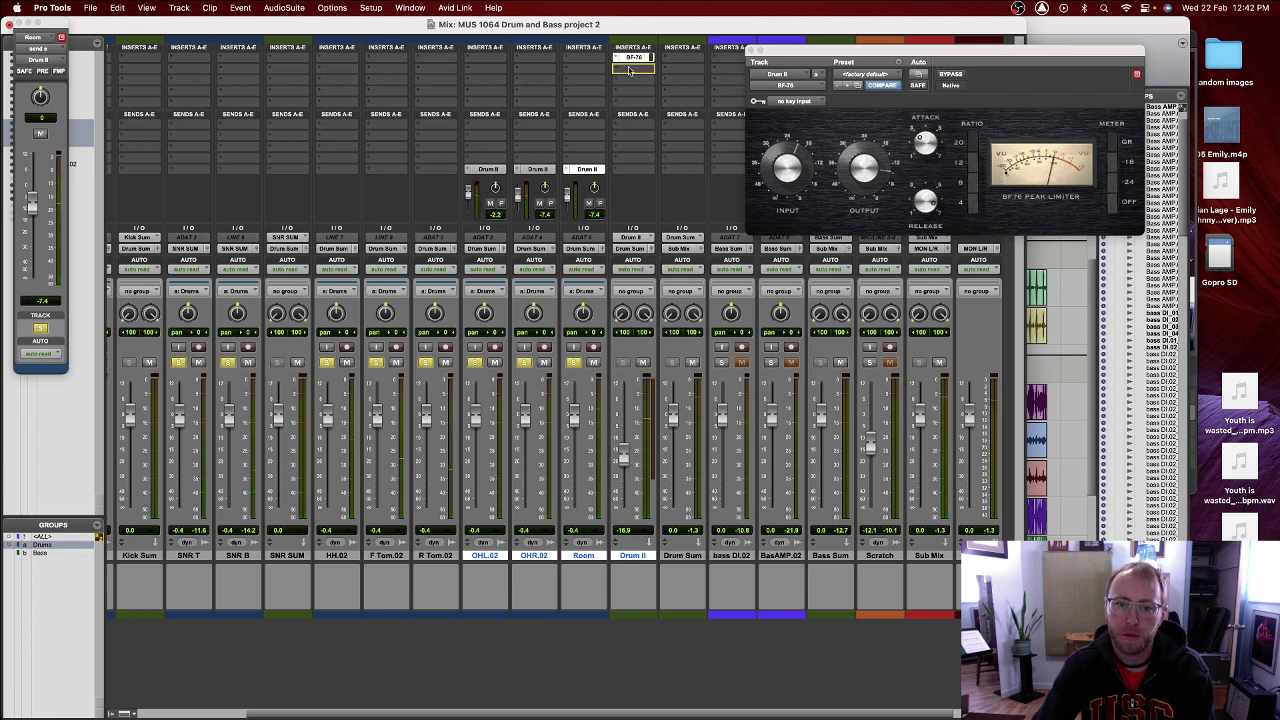
- Insert a stereo EQ3 7-Band ahead of the BF-76 on Drum II and enable its high-pass filter at 12 dB/oct, about 1.39 kHz
left_click(629, 70)
mouse_move(675, 57)
mouse_move(750, 60)
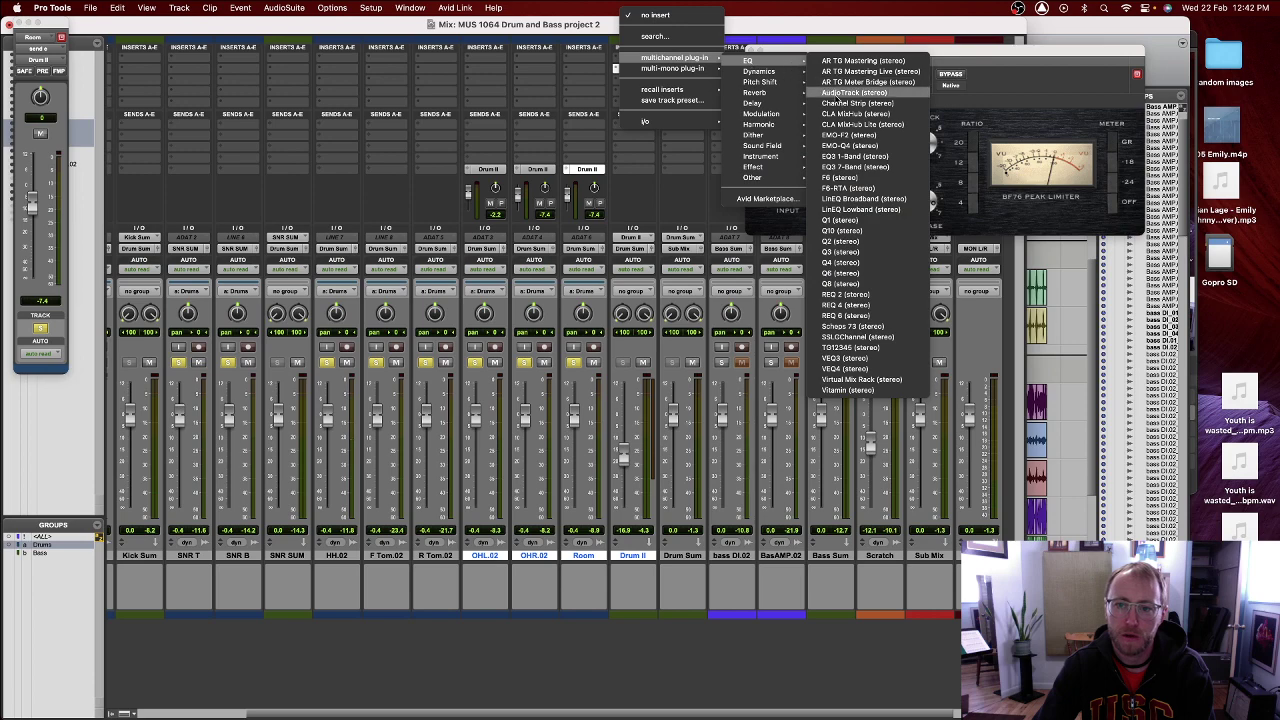
left_click(671, 160)
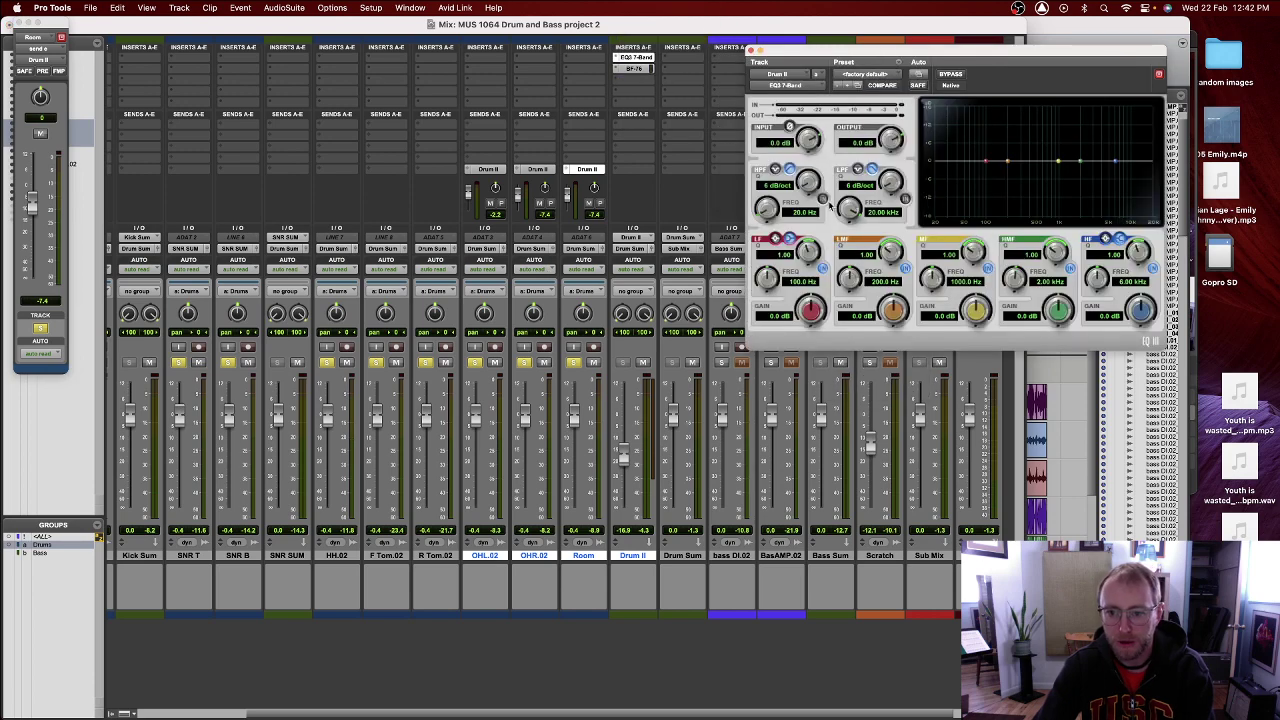
mouse_move(810, 181)
left_mouse_down()
mouse_move(778, 185)
mouse_move(791, 166)
left_mouse_up()
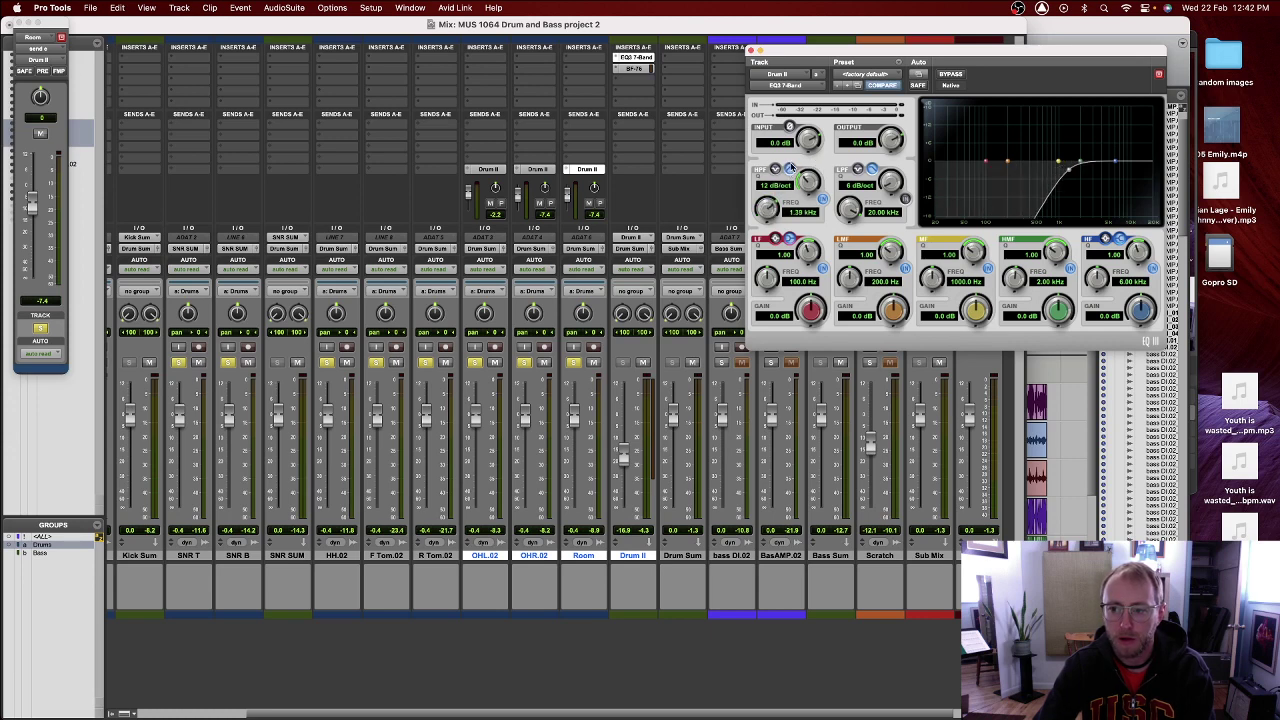
left_click(751, 50)
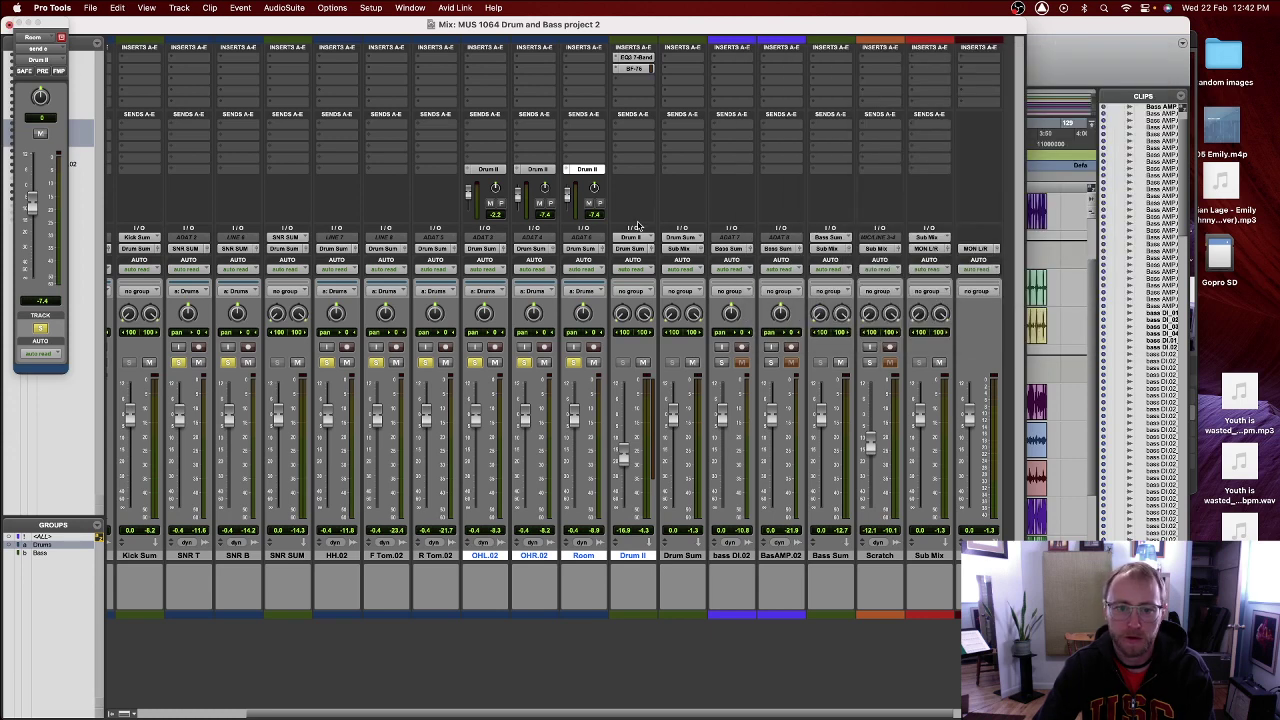
- Unsolo the Drums group and lower the Drum II fader to about -20.1 dB
mouse_move(622, 458)
left_mouse_down()
mouse_move(622, 508)
mouse_move(623, 444)
mouse_move(627, 465)
left_mouse_up()
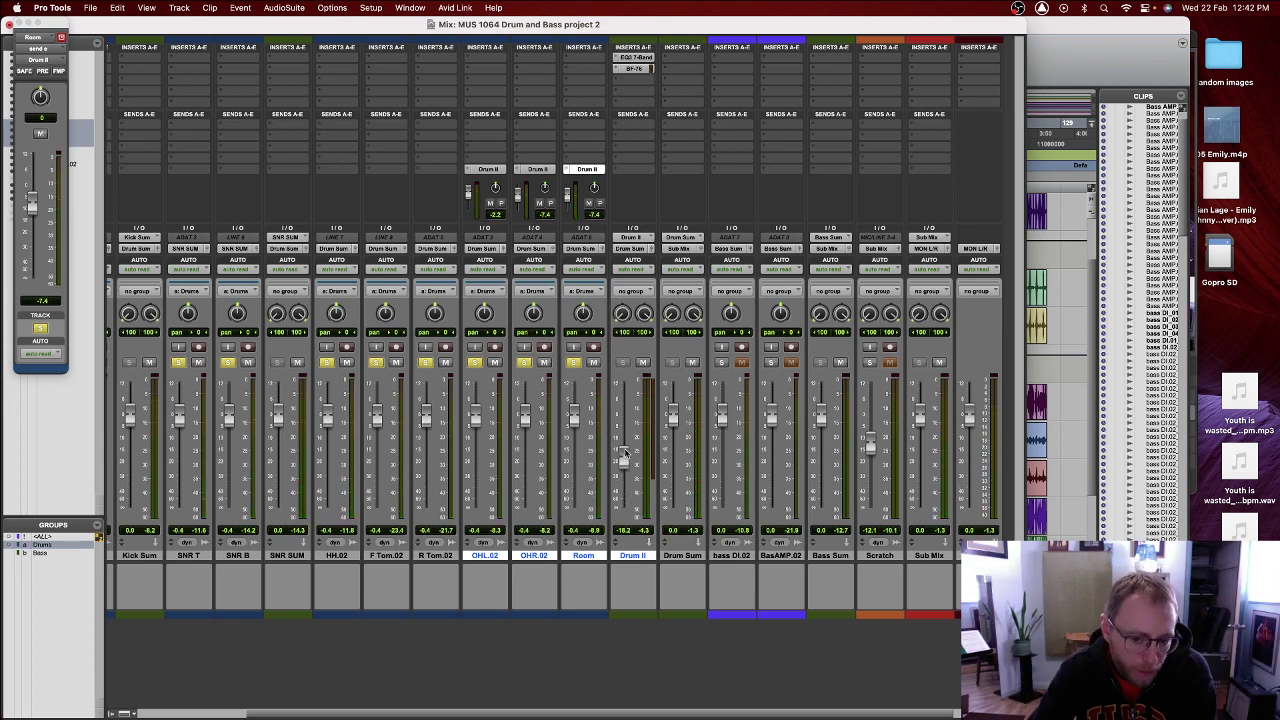
left_click(573, 362)
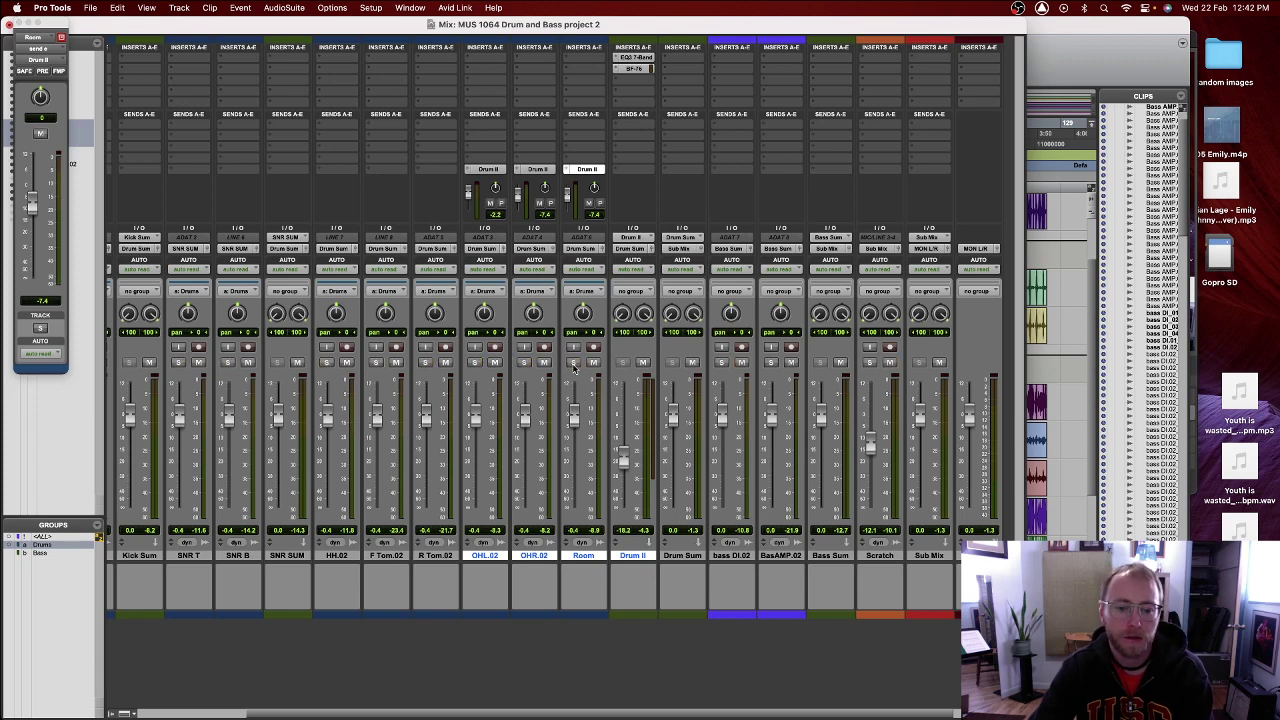
mouse_move(622, 460)
left_mouse_down()
mouse_move(623, 507)
mouse_move(626, 454)
mouse_move(631, 465)
left_mouse_up()
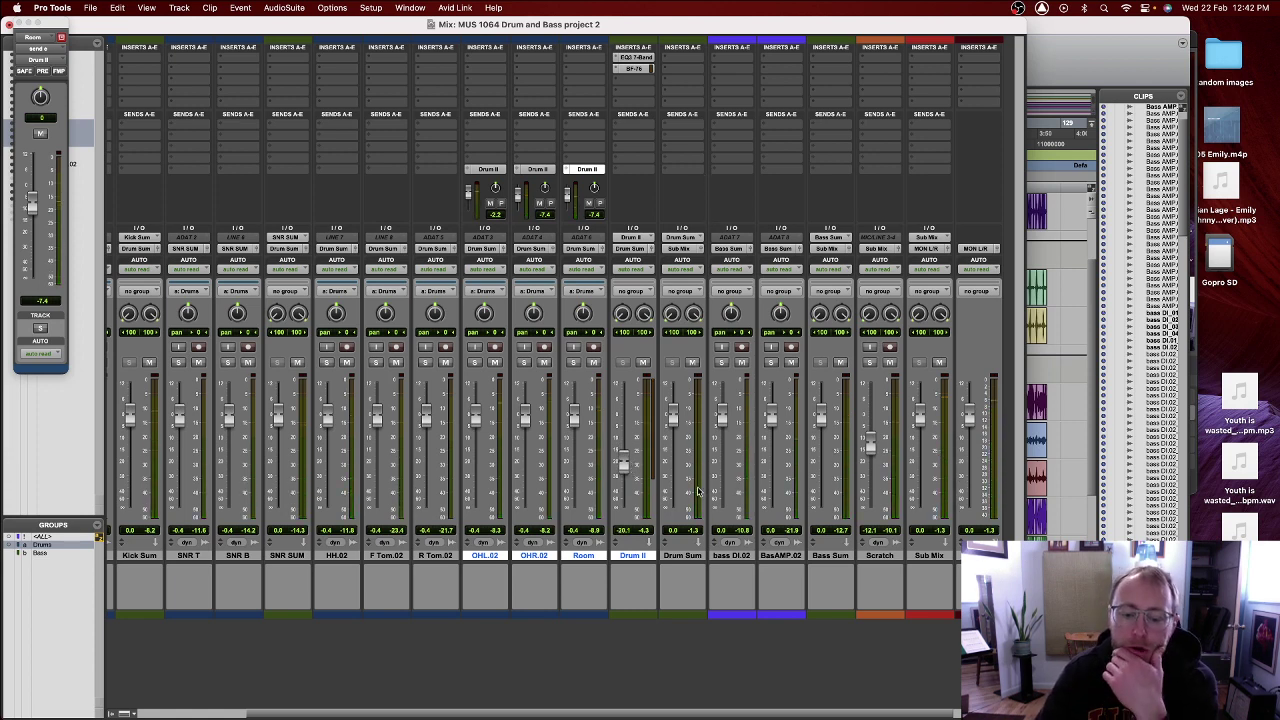
- Look over the full song in the Edit window, down to Master 1, and place the cursor on the Room track near bar 48
key("super+equal")
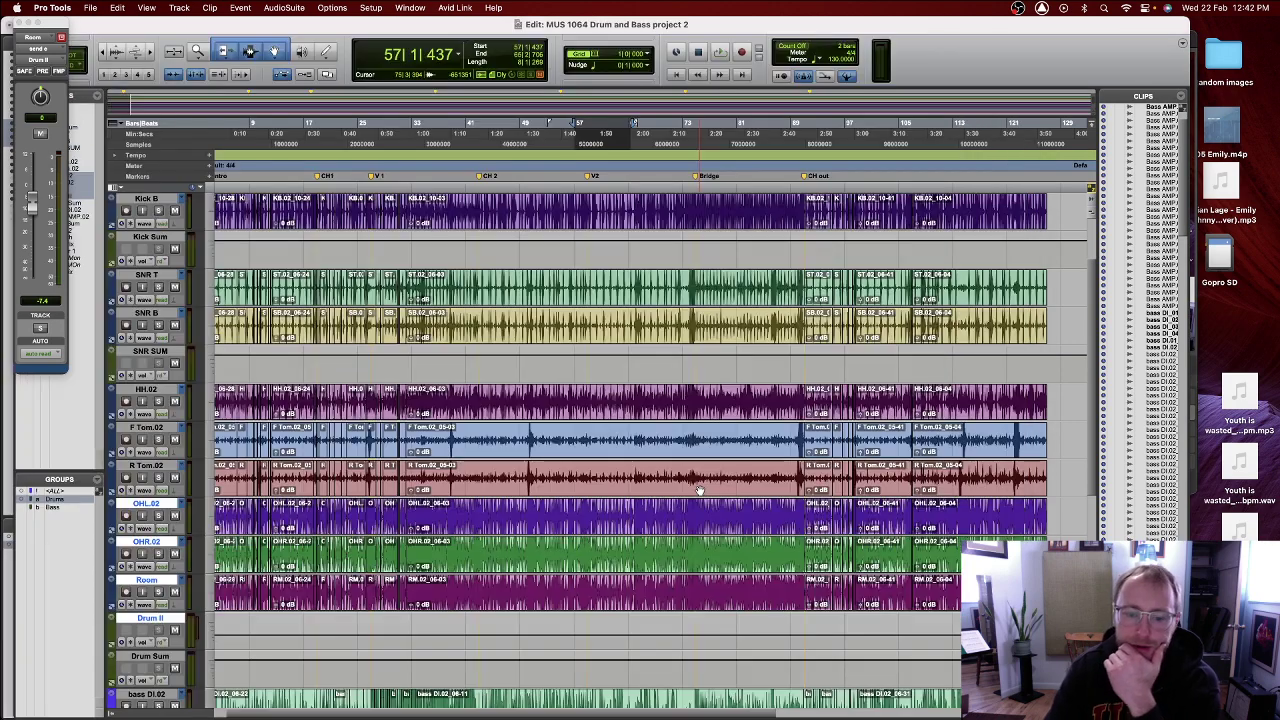
left_click(102, 51)
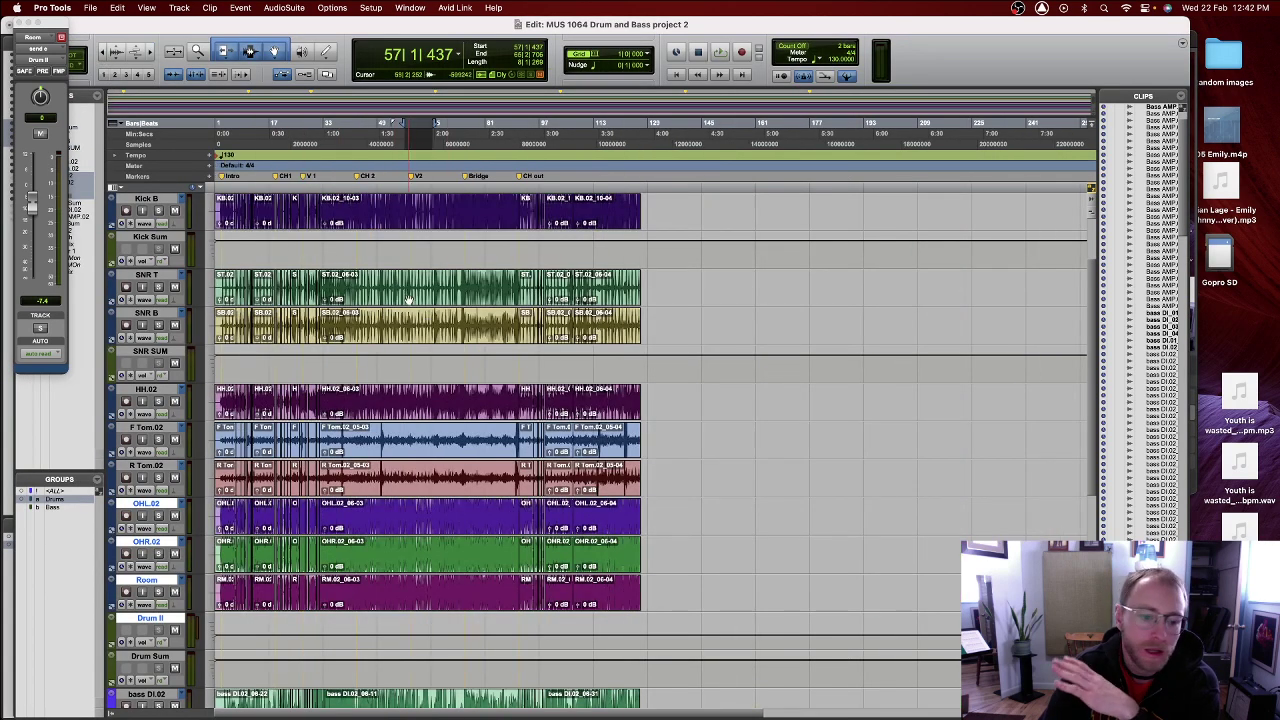
scroll(440, 490, "down", 8)
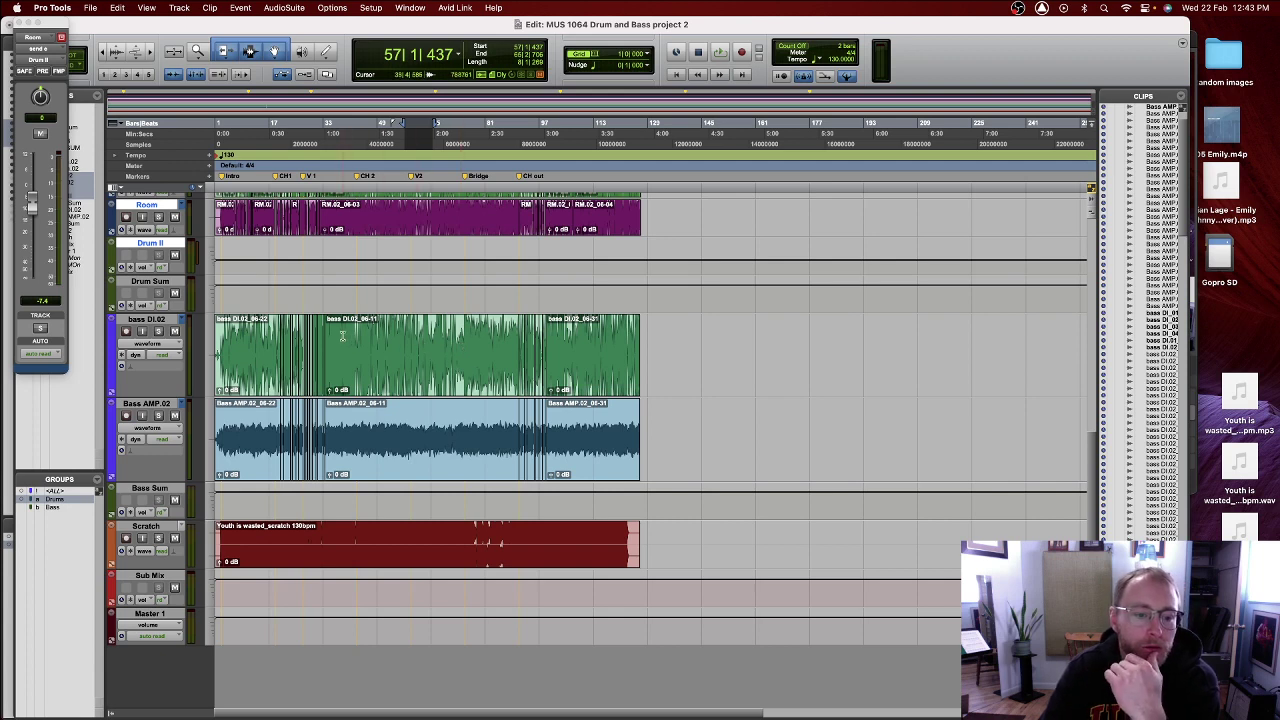
left_click(431, 330)
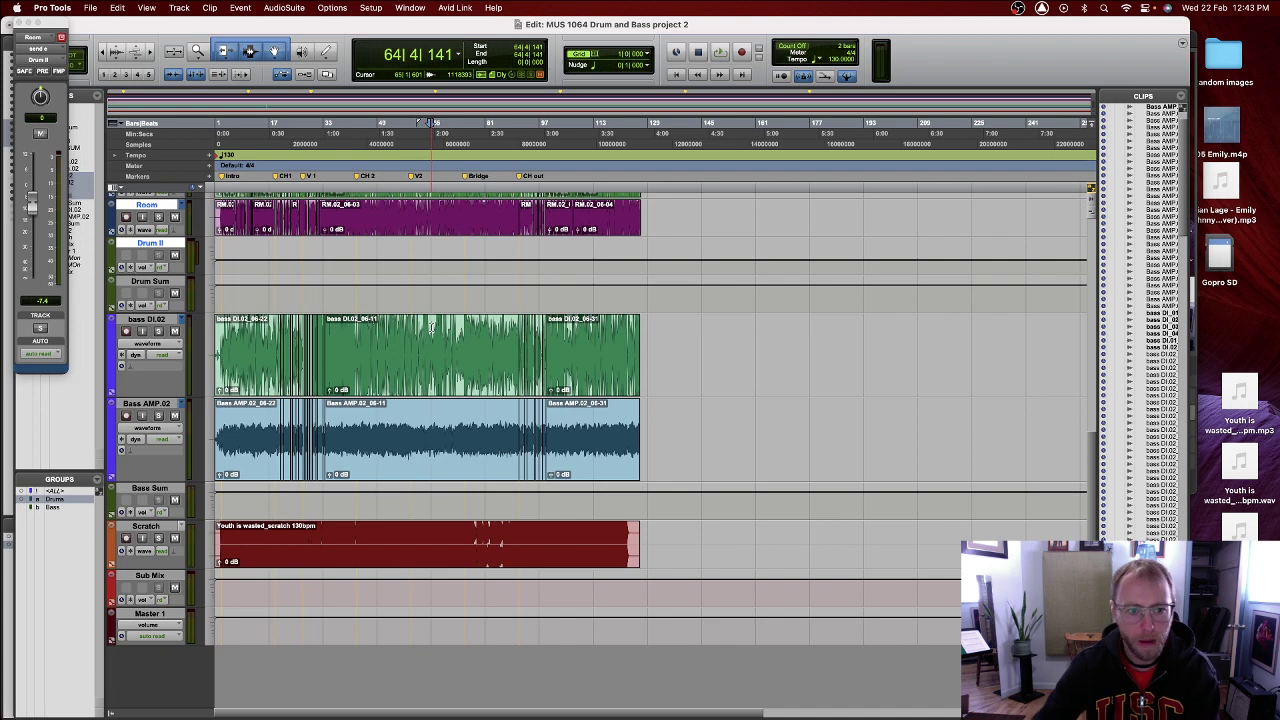
left_click(376, 212)
key("super+bracketright")
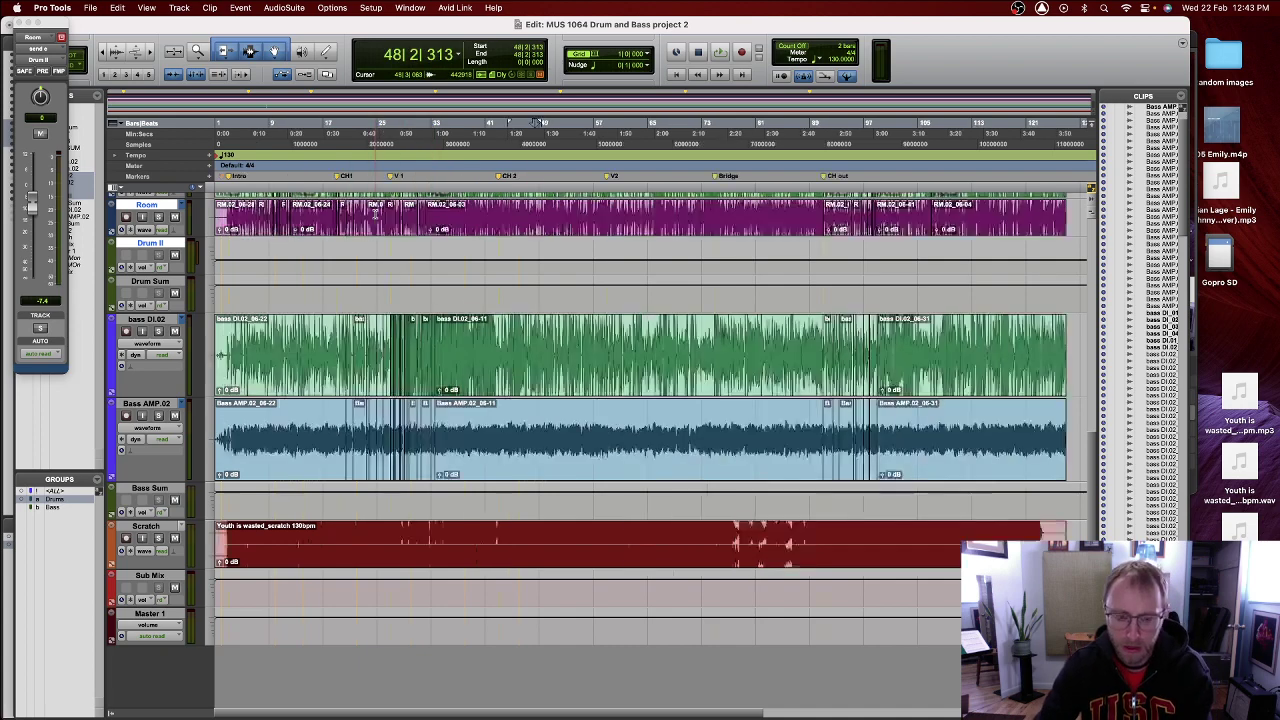
- Select the passage from about 48|1|802 to 48|3|246 across the grouped drum tracks and inspect the close-up waveforms up to Click 1
key("super+bracketright")
key("super+bracketright")
key("super+bracketright")
key("super+bracketright")
key("super+bracketright")
key("super+bracketright")
left_click_drag(545, 215, 851, 258)
scroll(595, 320, "up", 2)
scroll(595, 365, "up", 5)
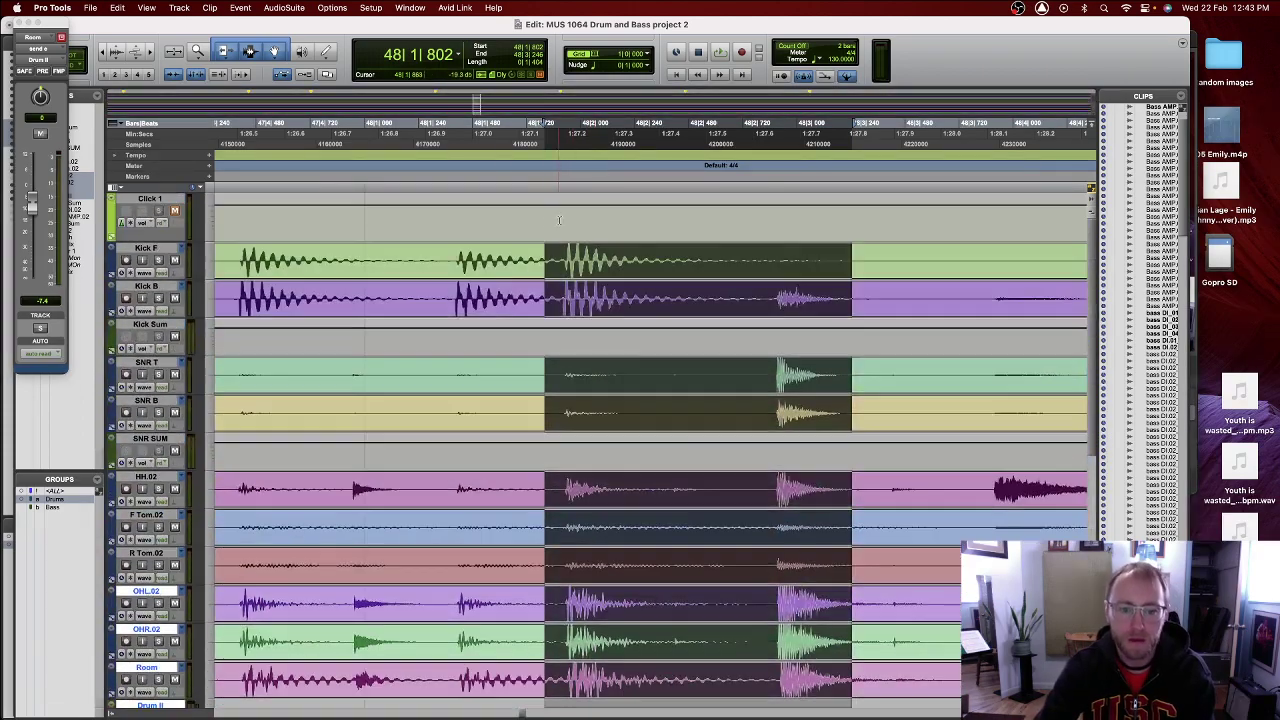
- Look over the full-song arrangement of the drum and bass tracks and place the cursor just past the last clips, near bar 128
key("super+bracketleft")
key("super+bracketleft")
key("super+bracketleft")
key("super+bracketleft")
key("super+bracketleft")
key("super+bracketleft")
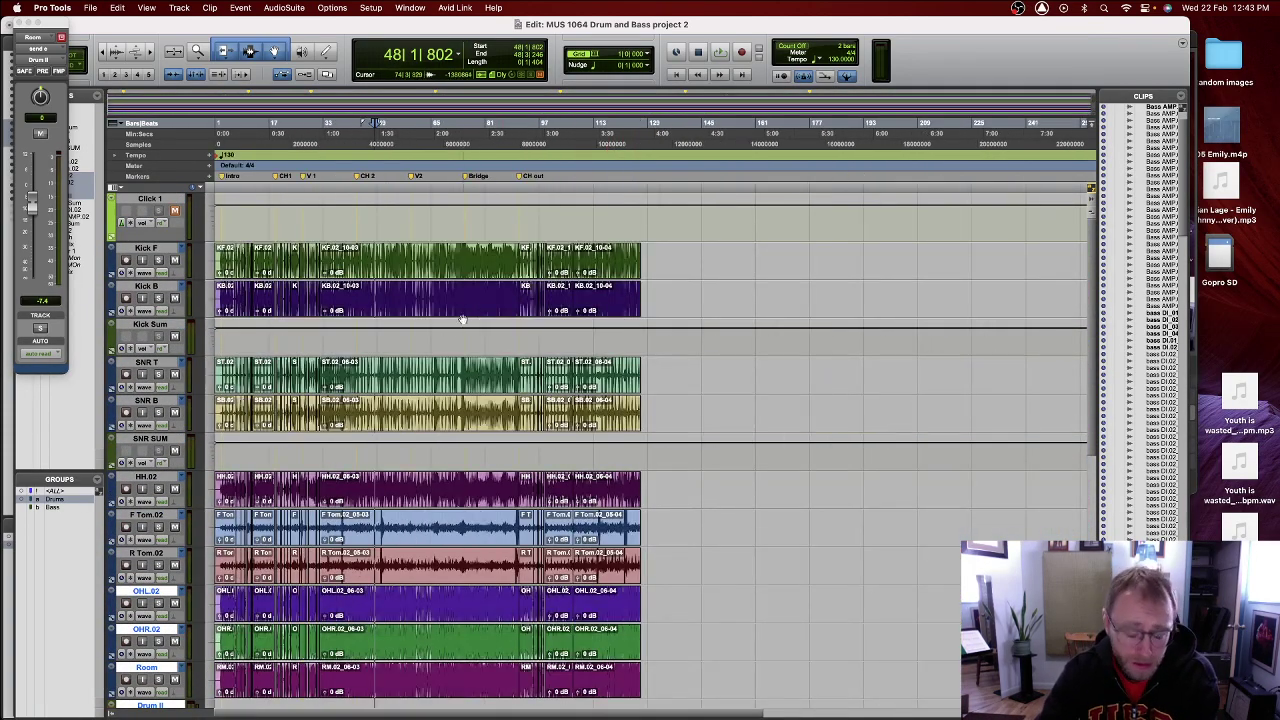
scroll(488, 320, "down", 5)
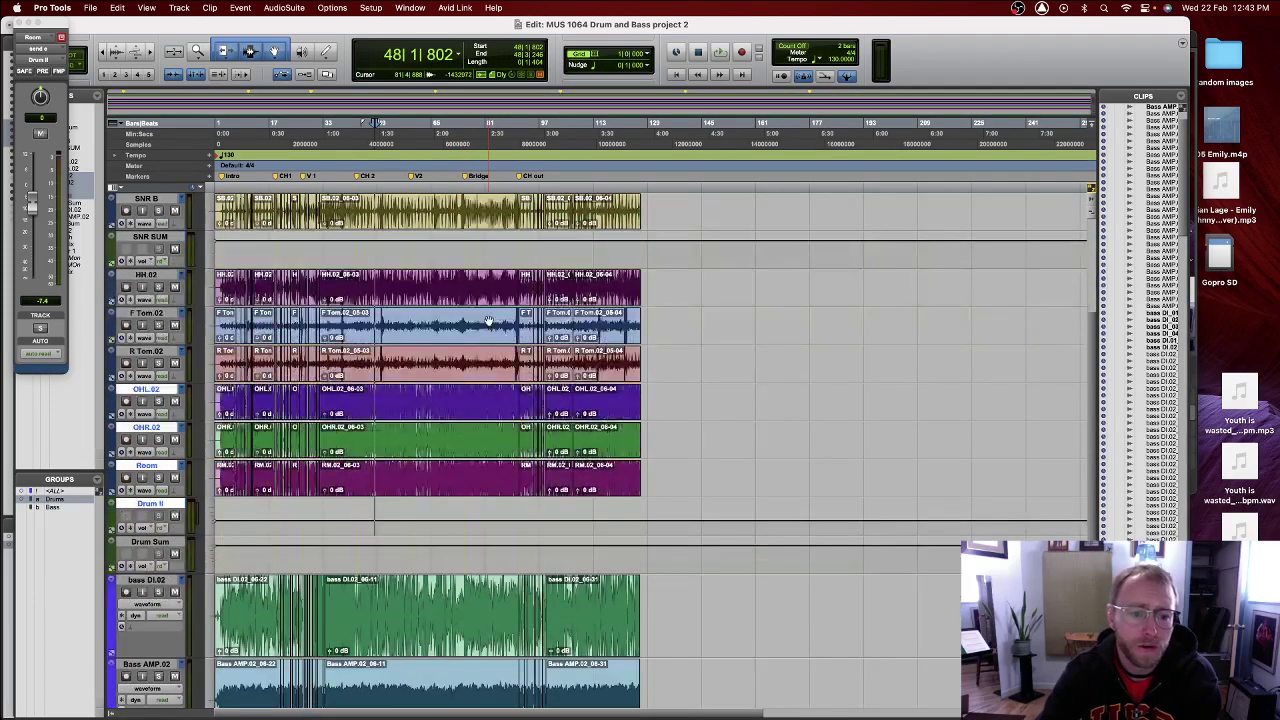
scroll(488, 320, "up", 5)
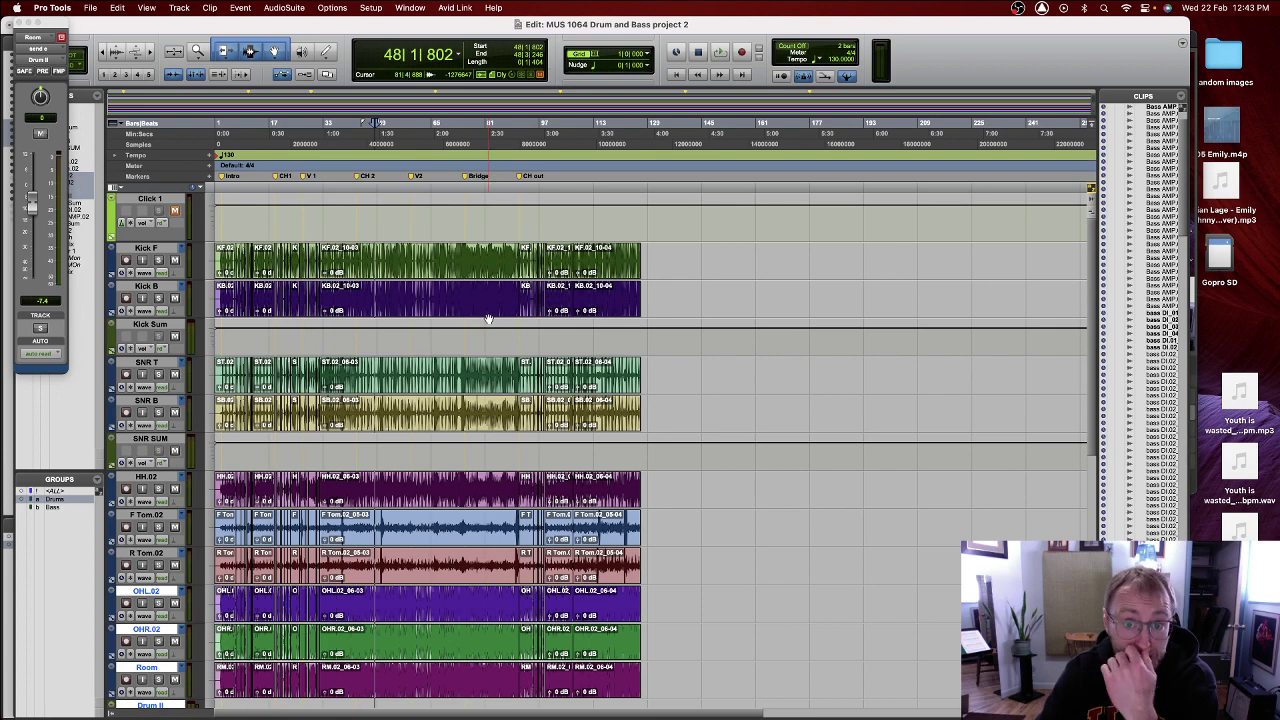
scroll(488, 320, "down", 10)
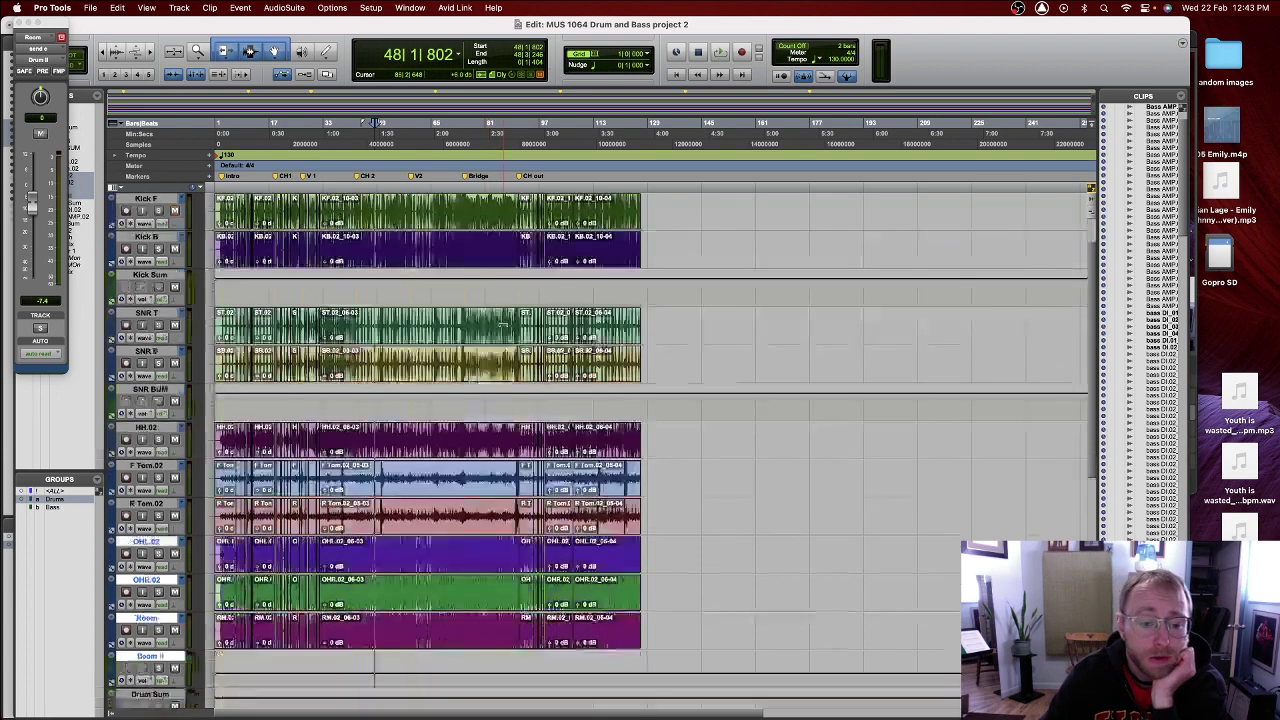
scroll(503, 325, "up", 10)
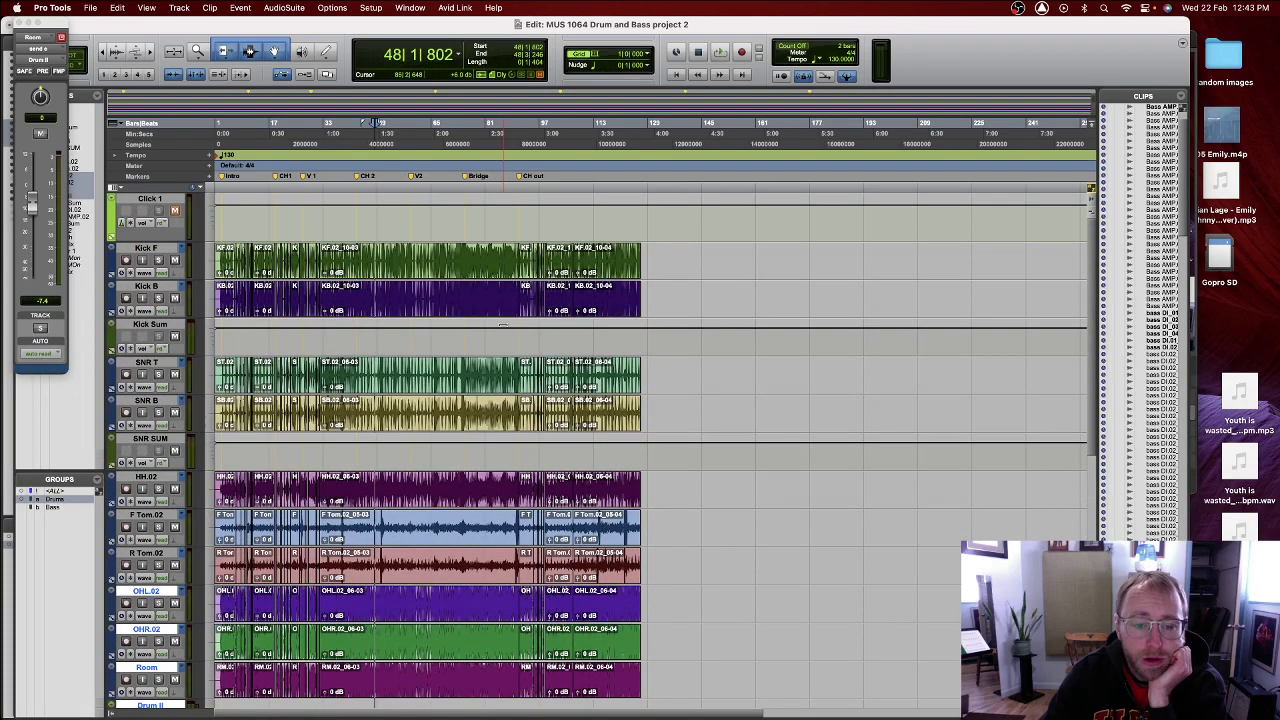
left_click(636, 219)
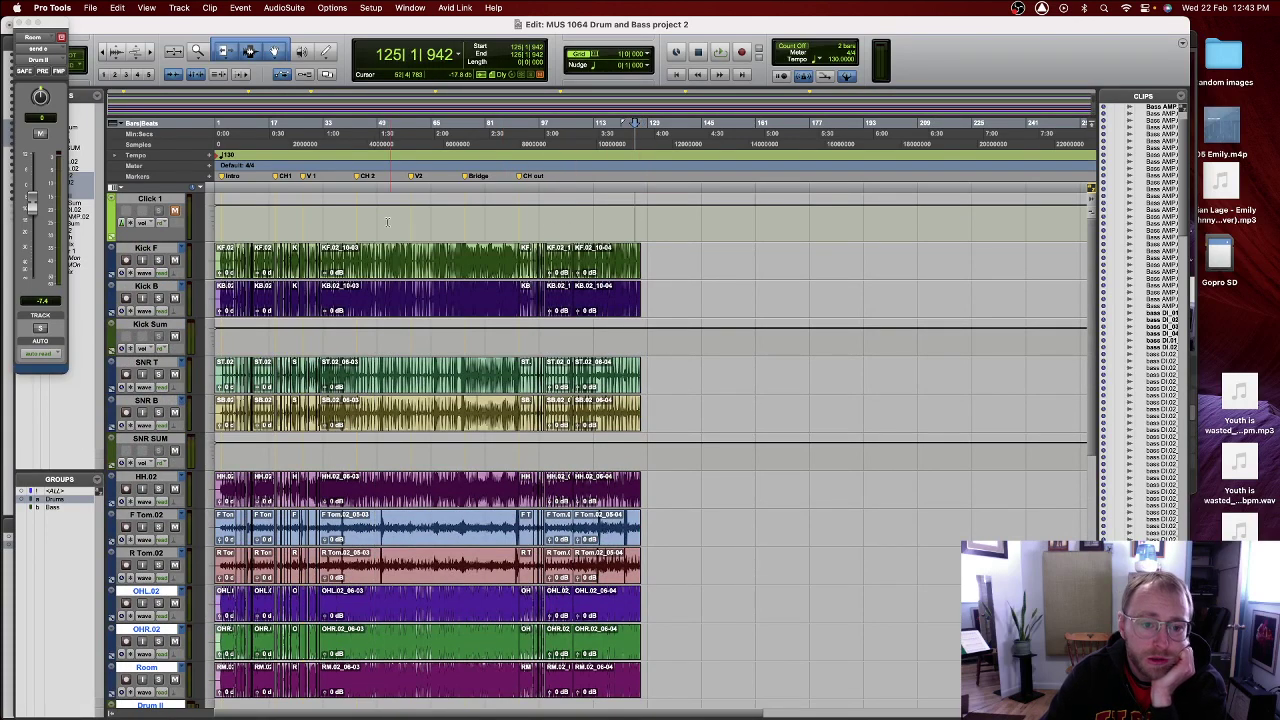
left_click(643, 222)
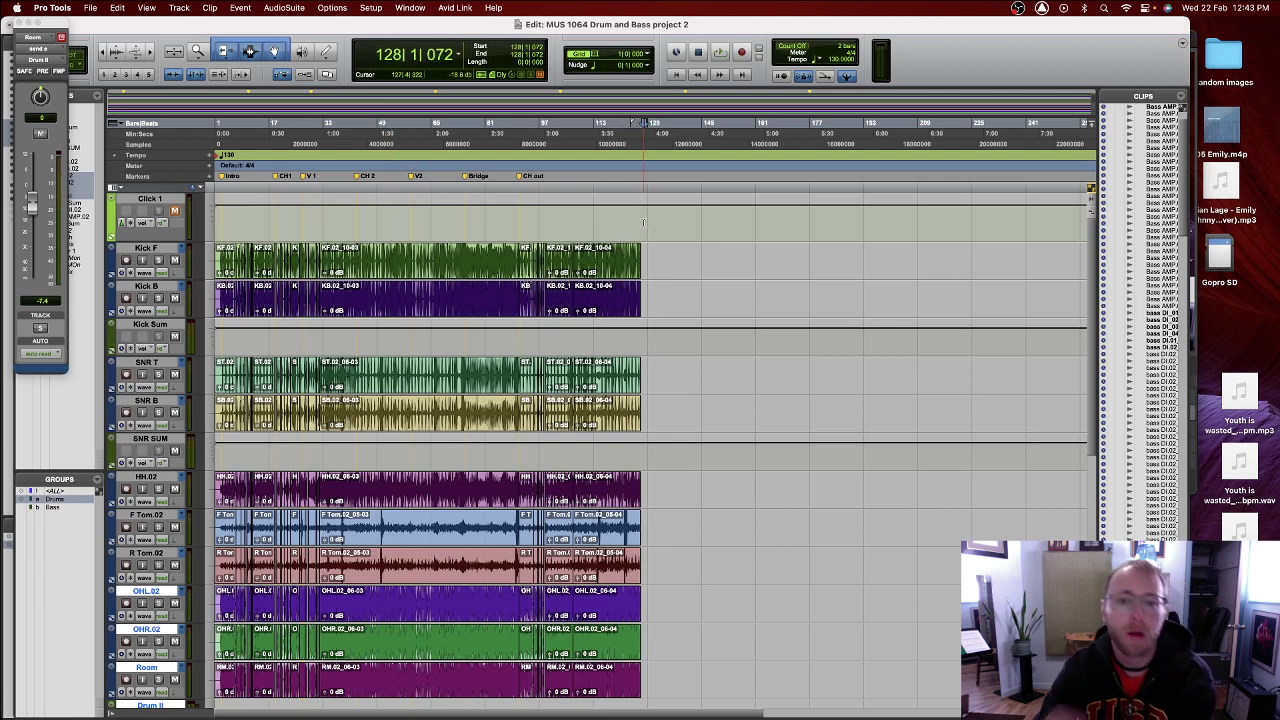